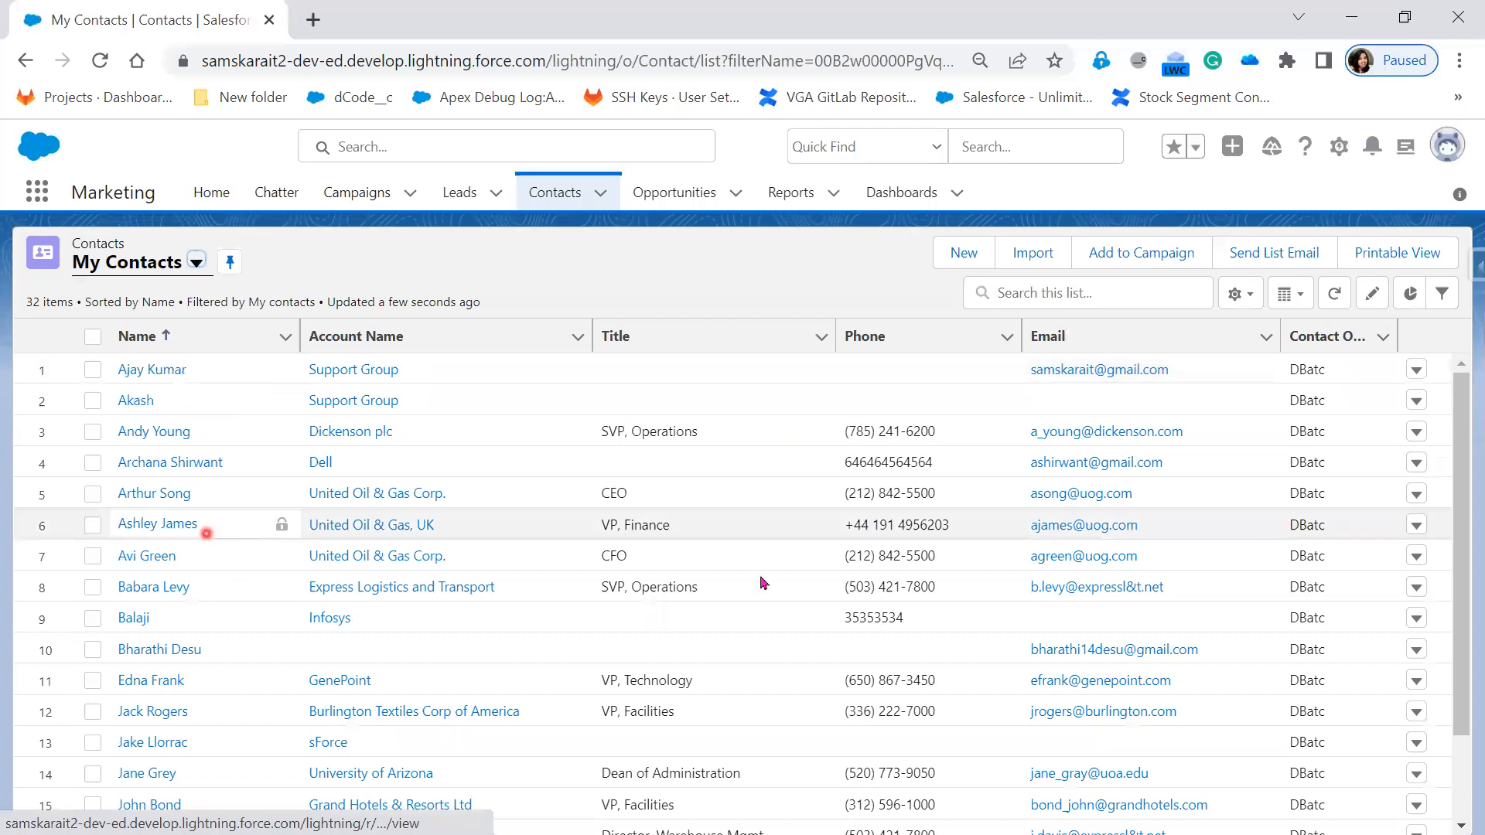
Delete the contact in the first row of the My Contacts list
{"action": "left_click", "coordinate": [1417, 371]}
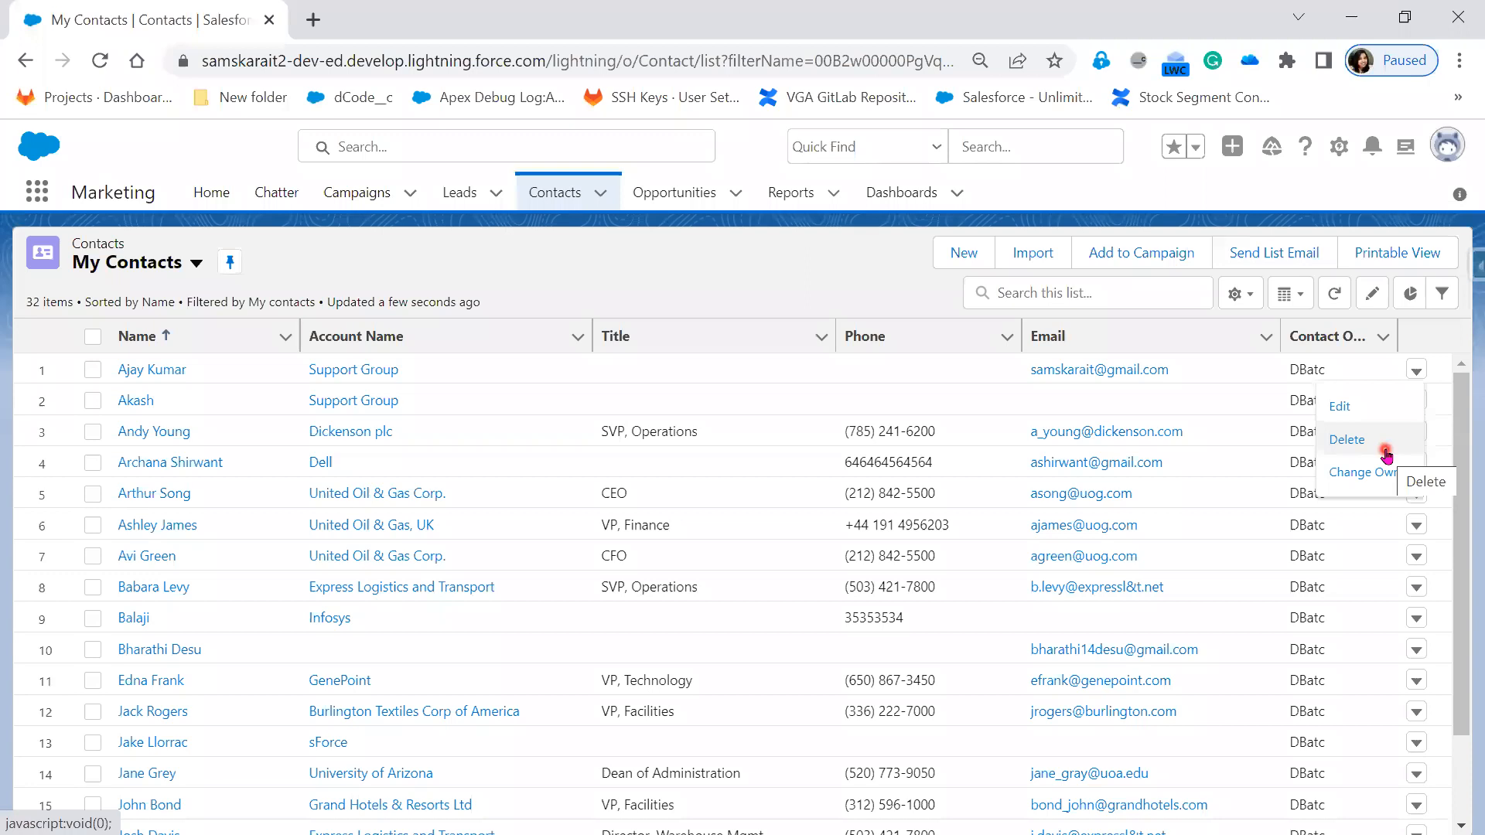
{"action": "left_click", "coordinate": [91, 375]}
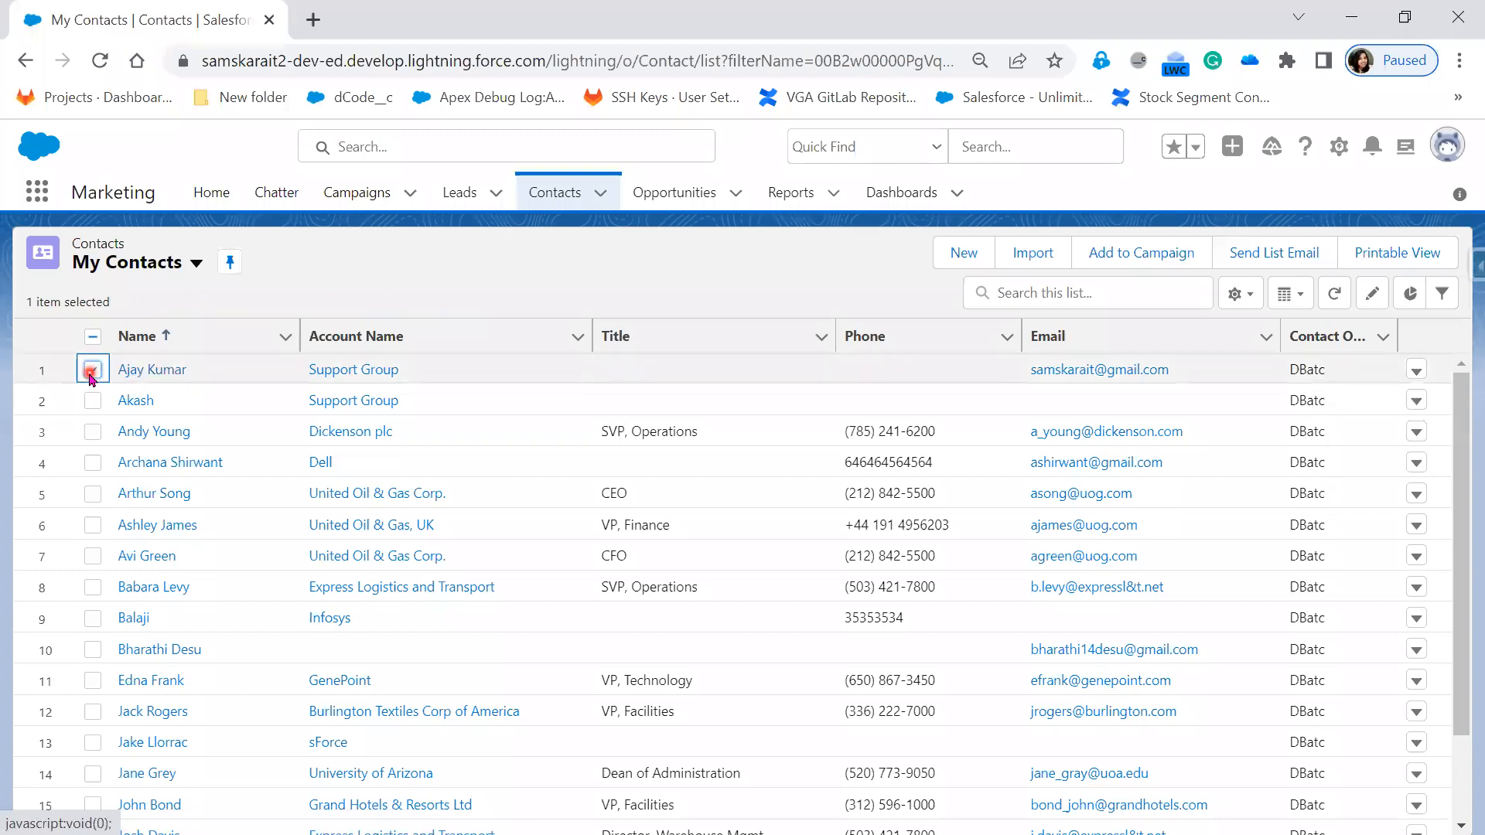
{"action": "left_click", "coordinate": [1416, 375]}
{"action": "left_click", "coordinate": [1368, 447]}
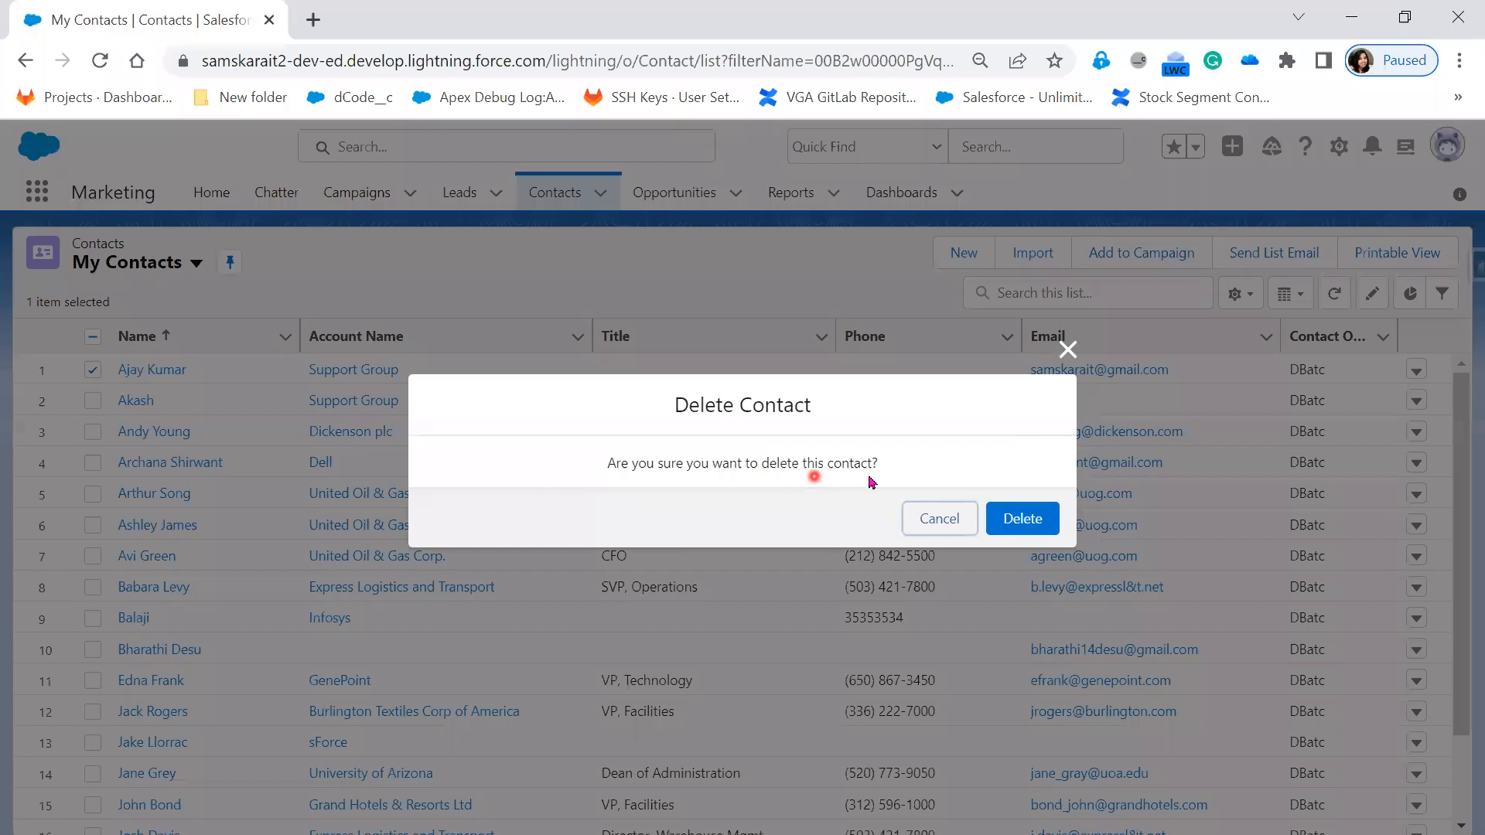
{"action": "left_click", "coordinate": [1023, 520]}
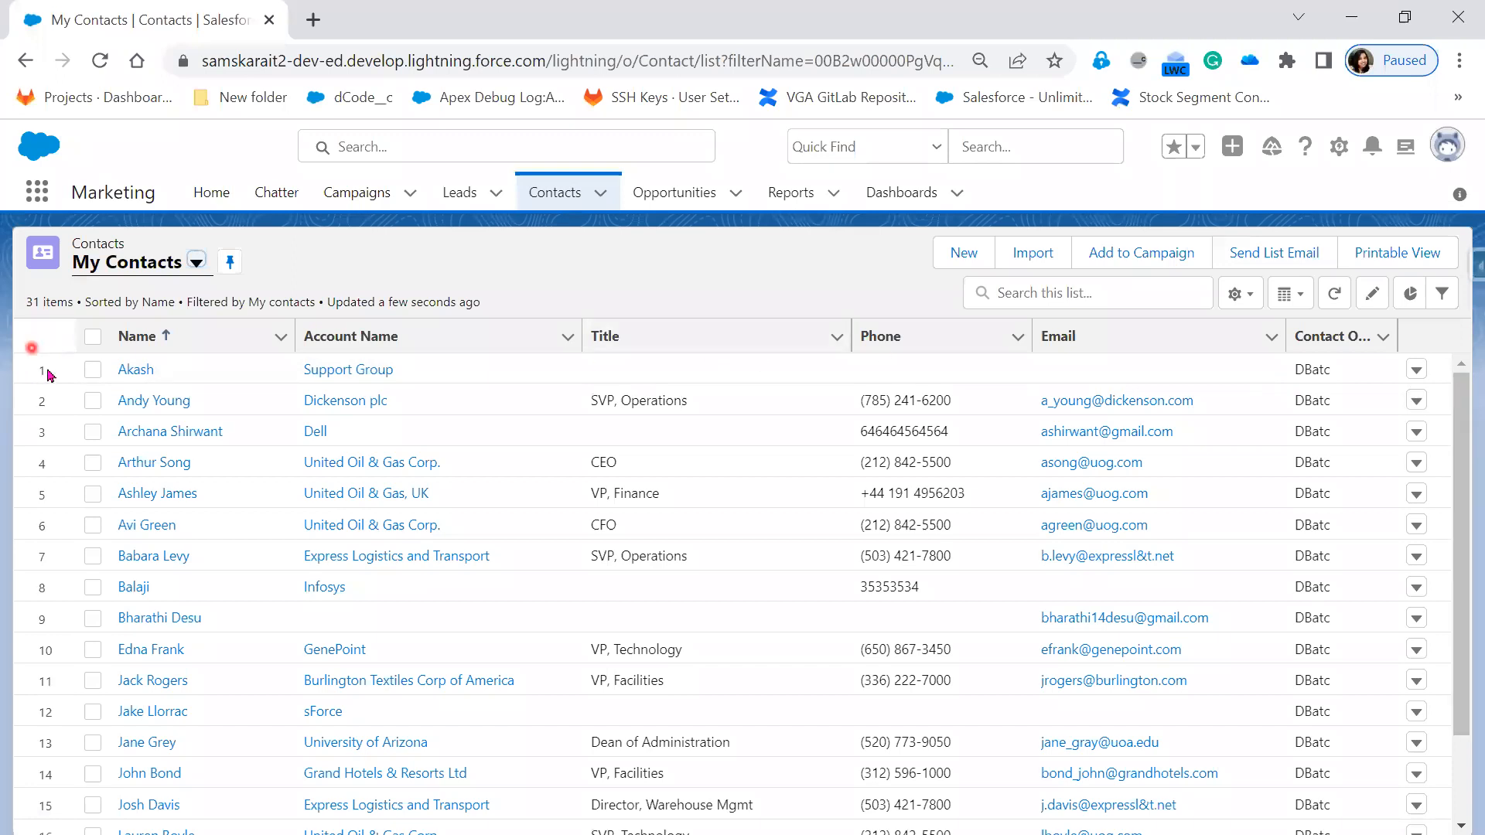
Delete the remaining Support Group contact from the My Contacts list
{"action": "left_click", "coordinate": [93, 374]}
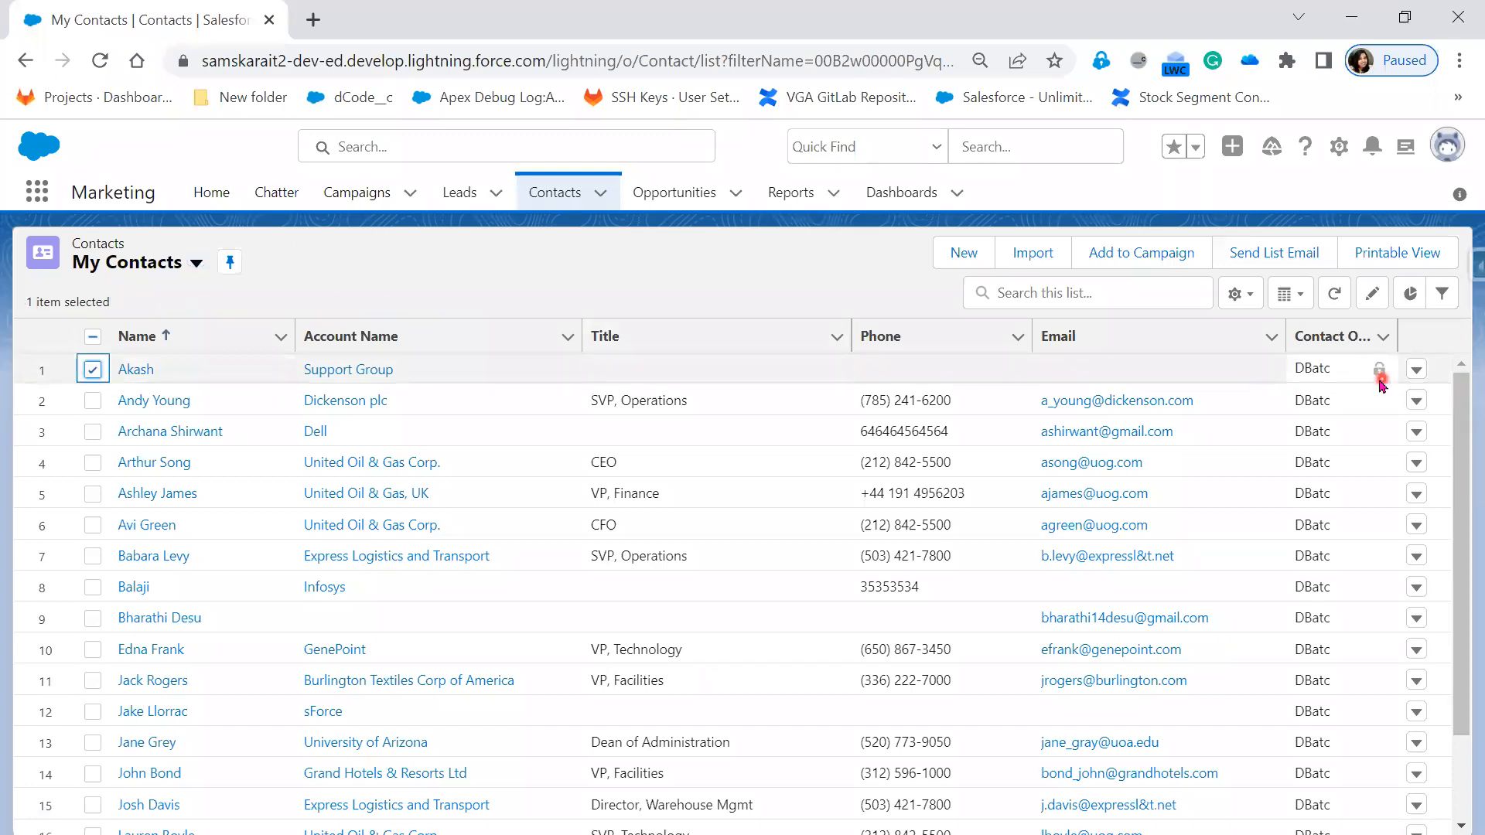
{"action": "left_click", "coordinate": [1423, 376]}
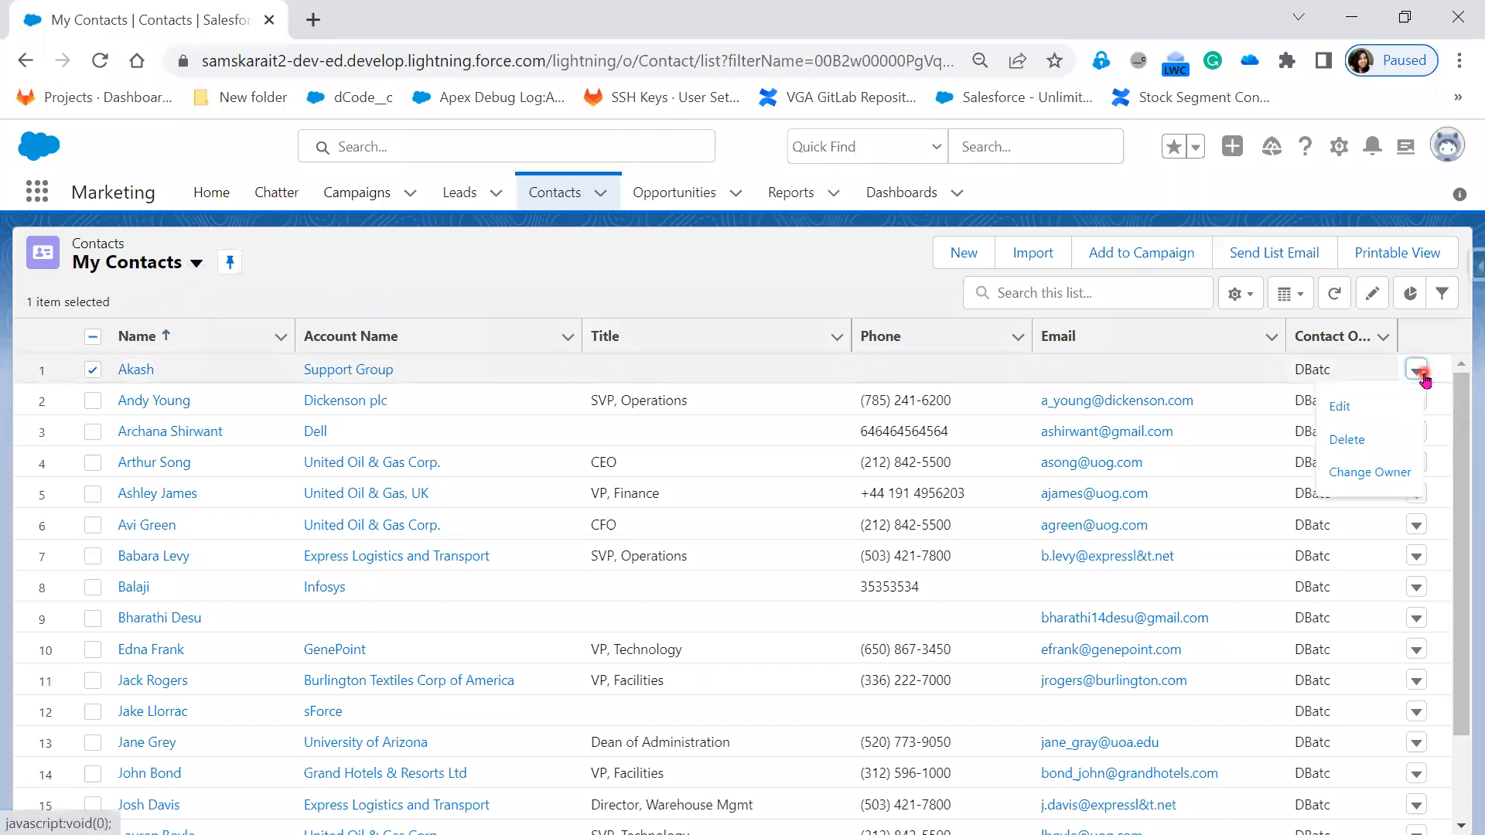
{"action": "left_click", "coordinate": [1364, 454]}
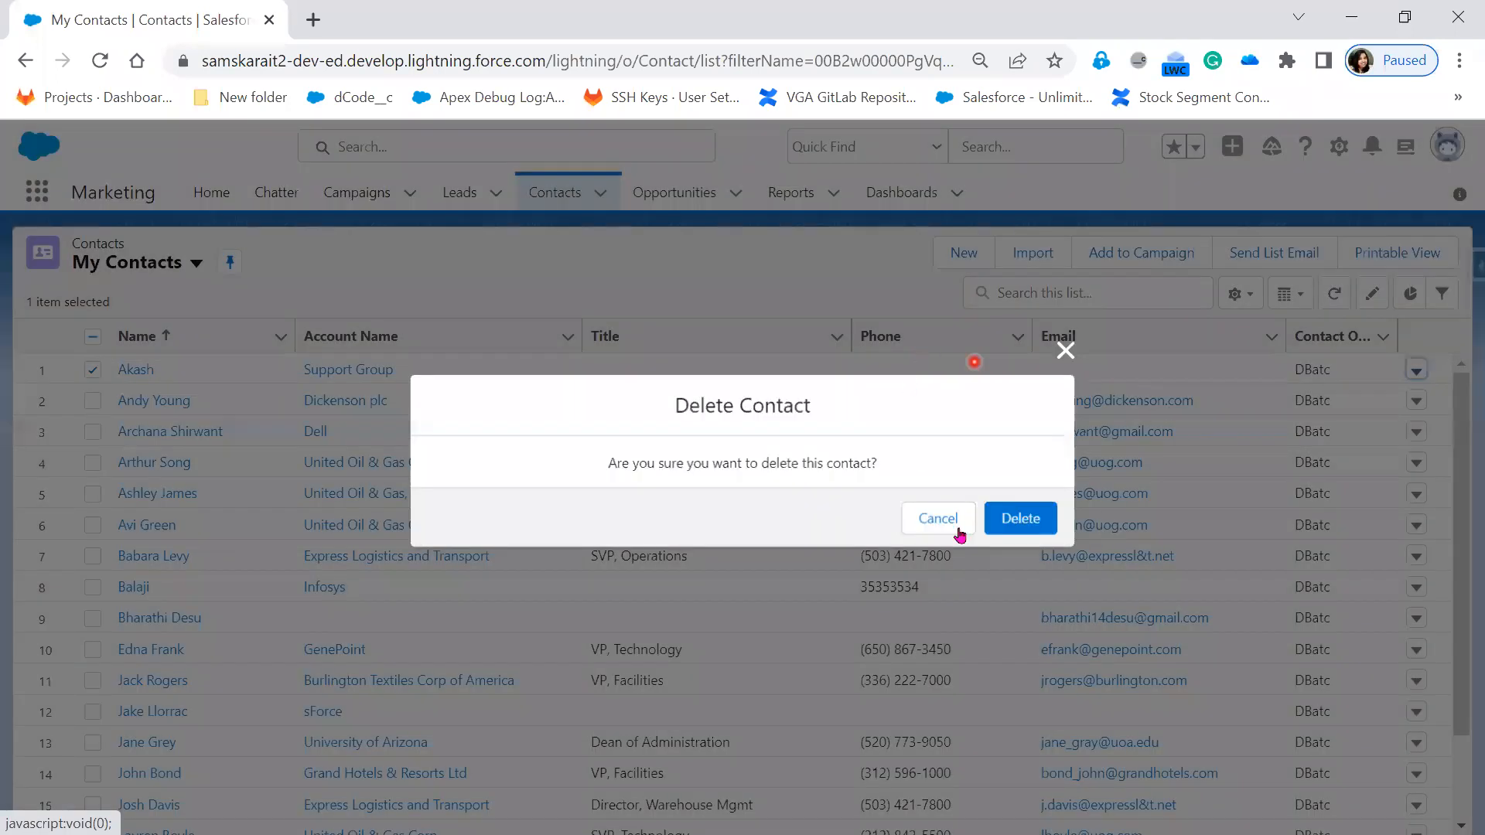
{"action": "left_click", "coordinate": [1043, 519]}
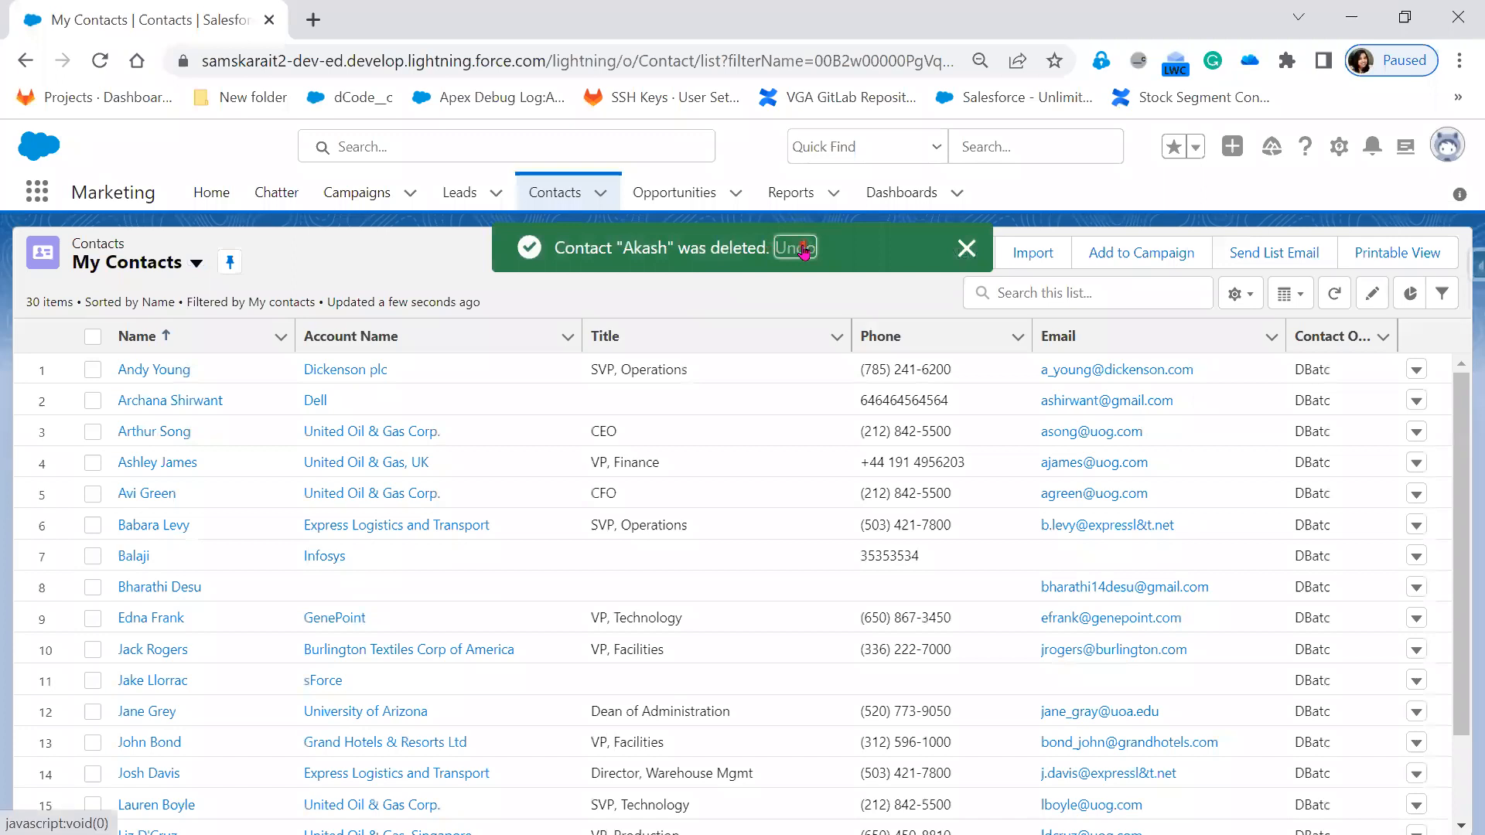
{"action": "left_click", "coordinate": [804, 250]}
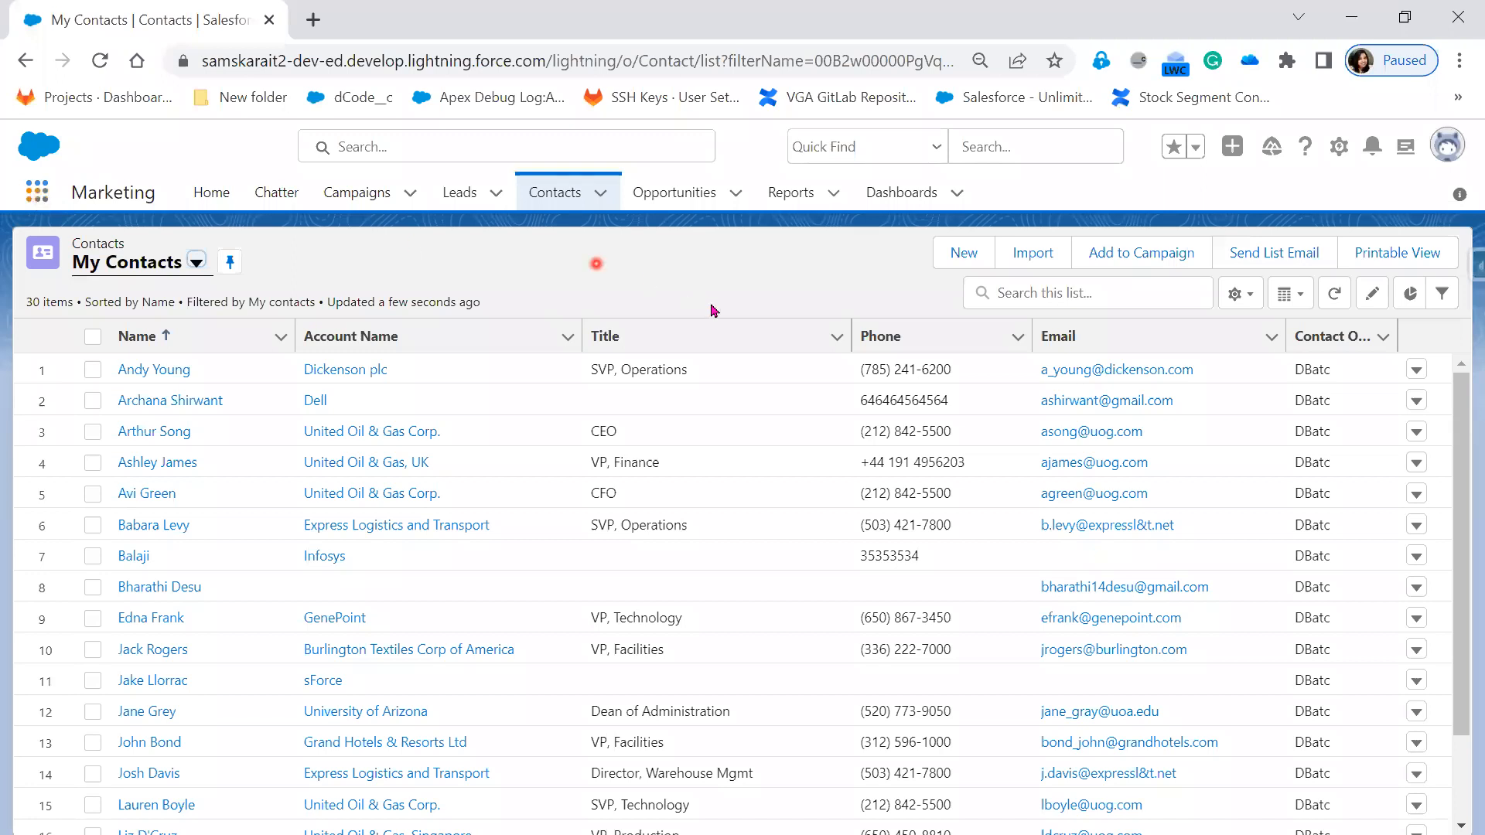
Search the available apps and items for "recy" and open the Recycle Bin
{"action": "left_click", "coordinate": [46, 196]}
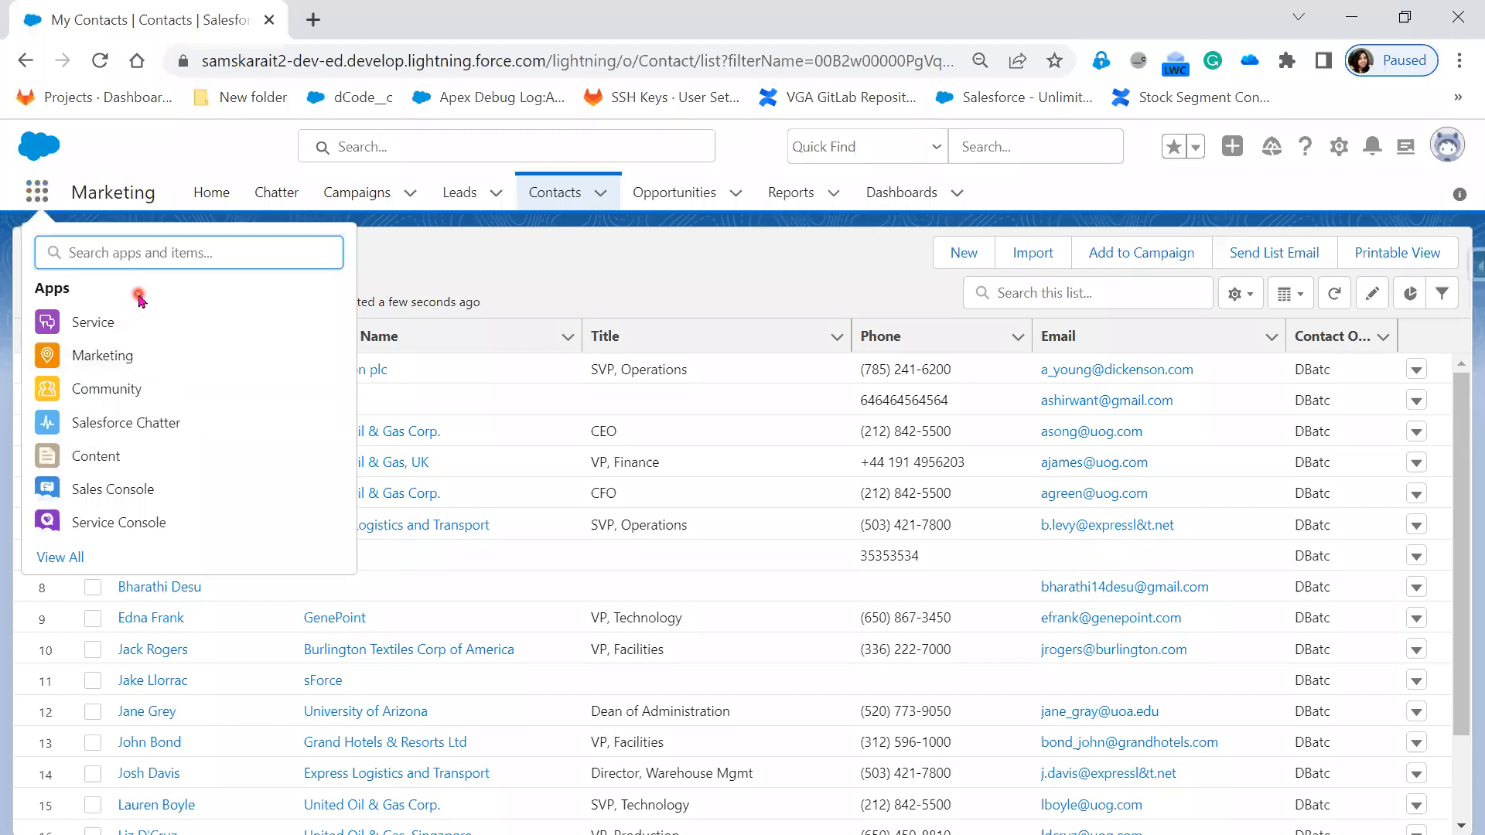
{"action": "type", "text": "recy"}
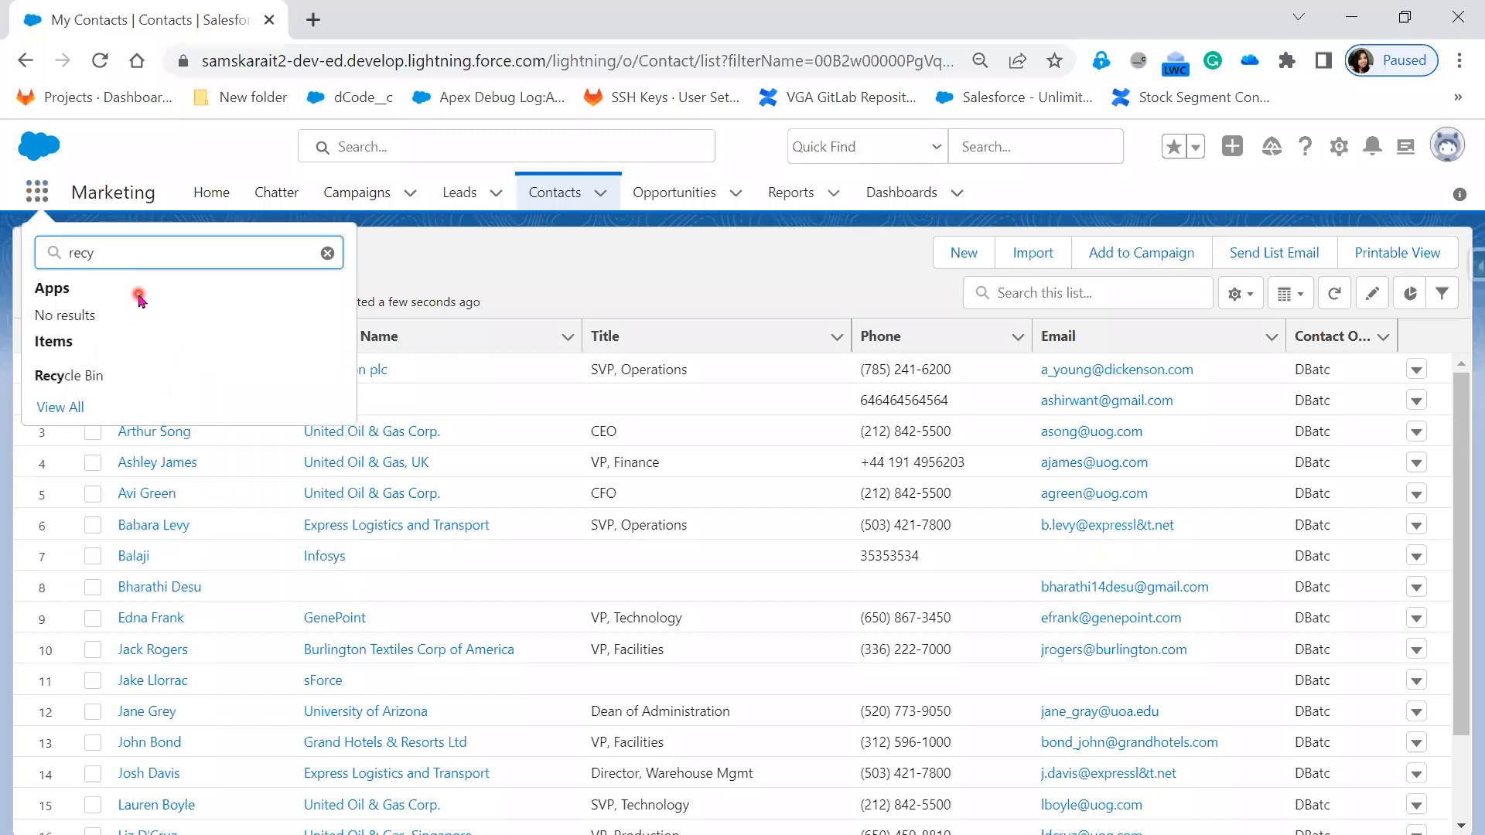
{"action": "left_click", "coordinate": [77, 376]}
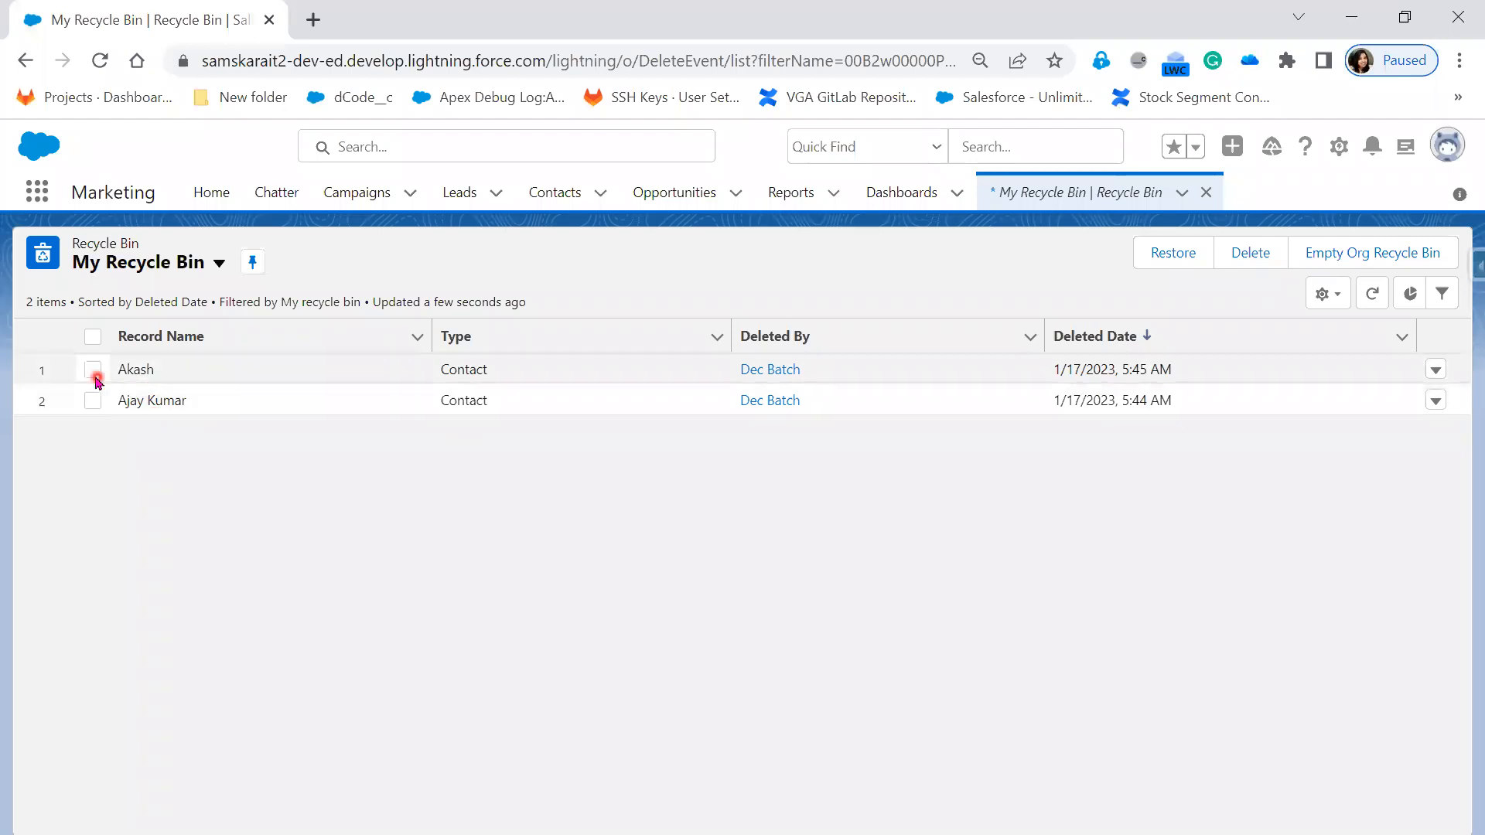
Restore the most recently deleted contact from the Recycle Bin and return to the Contacts list
{"action": "left_click", "coordinate": [94, 372]}
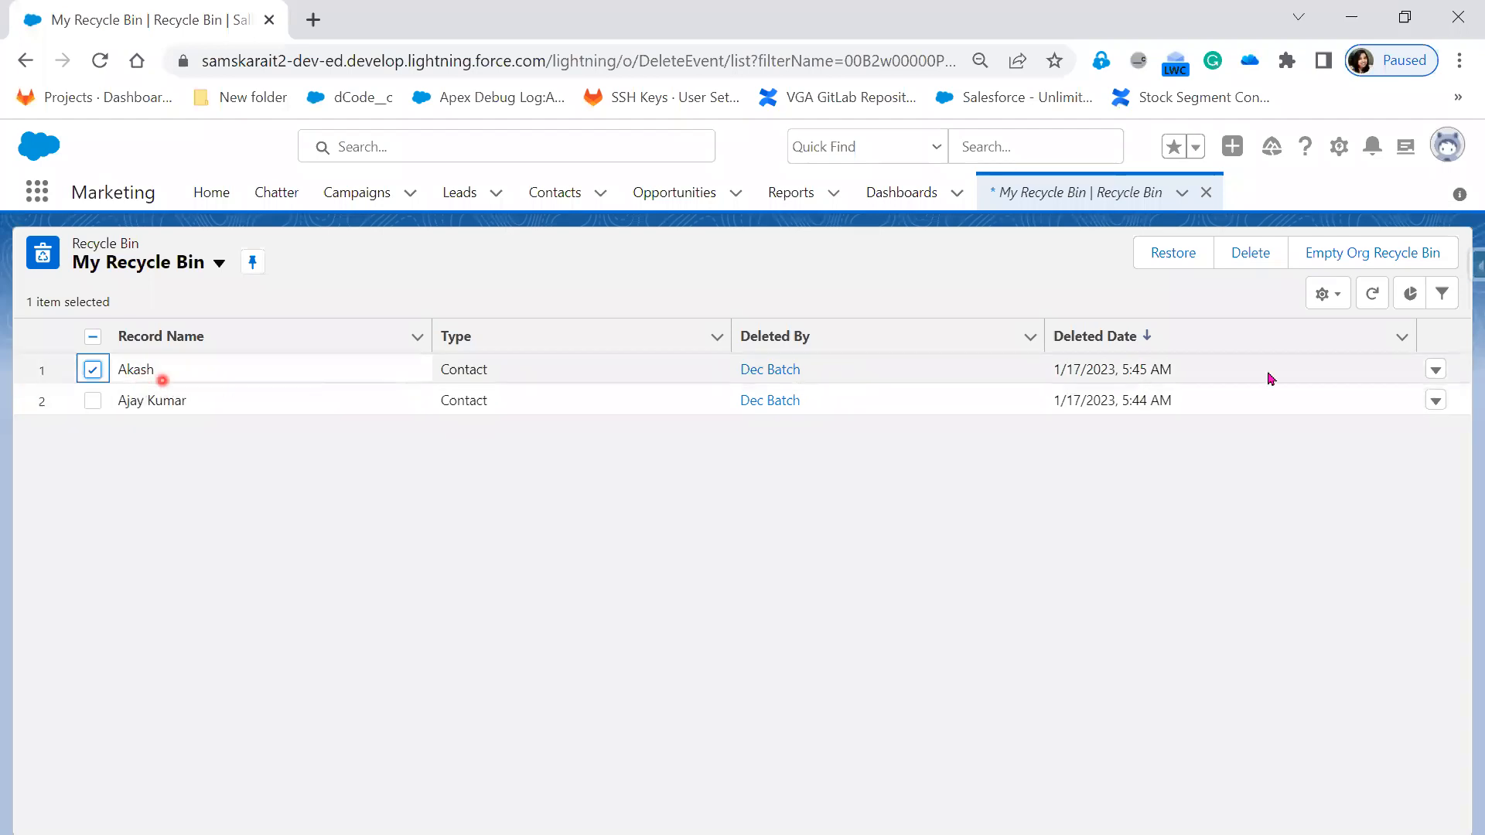
{"action": "left_click", "coordinate": [1435, 373]}
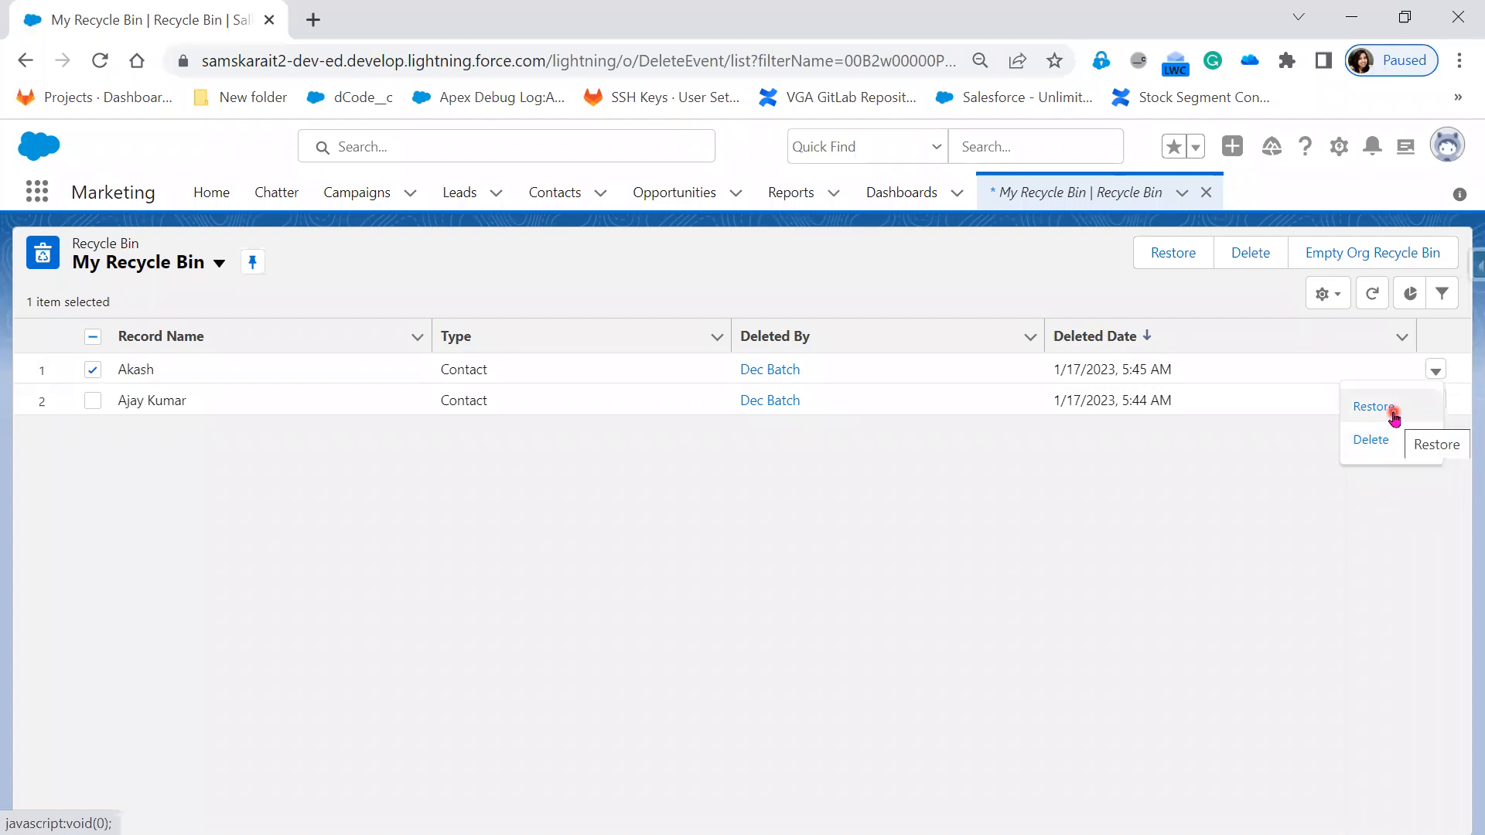
{"action": "left_click", "coordinate": [1392, 414]}
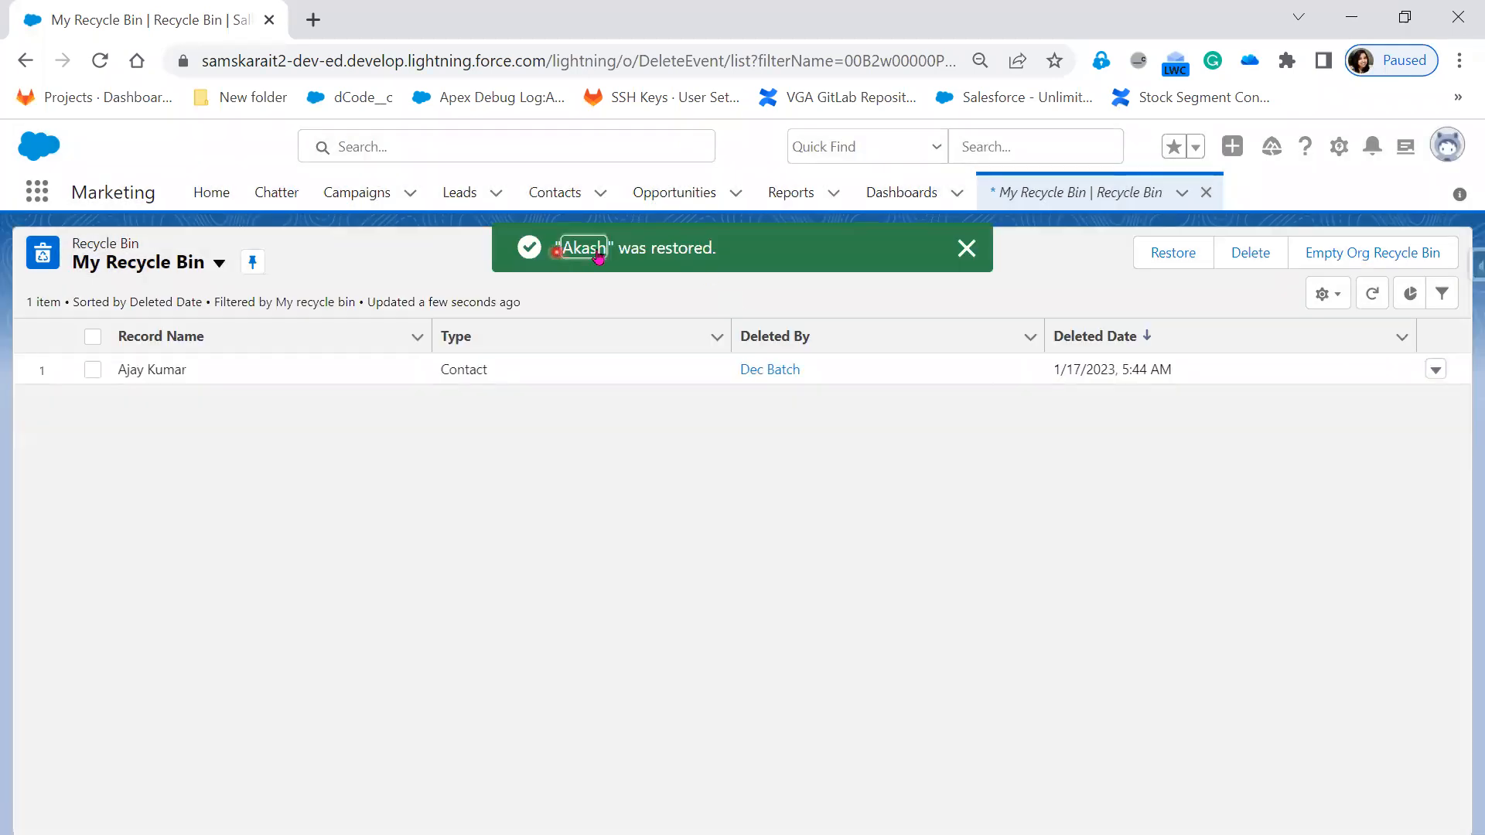
{"action": "left_click", "coordinate": [566, 198]}
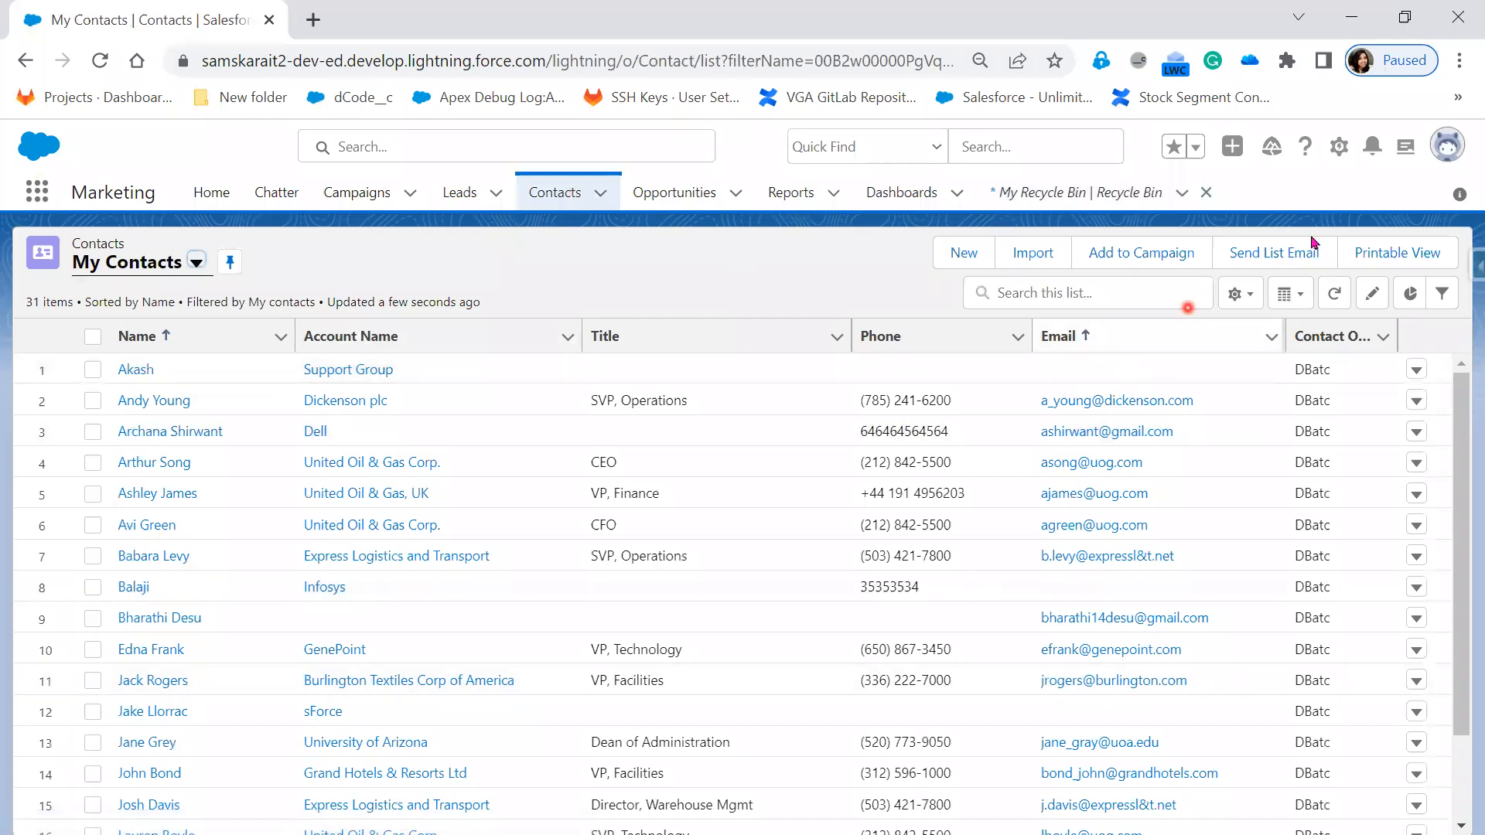
Switch to Salesforce Classic and open the Contacts home page
{"action": "left_click", "coordinate": [1448, 159]}
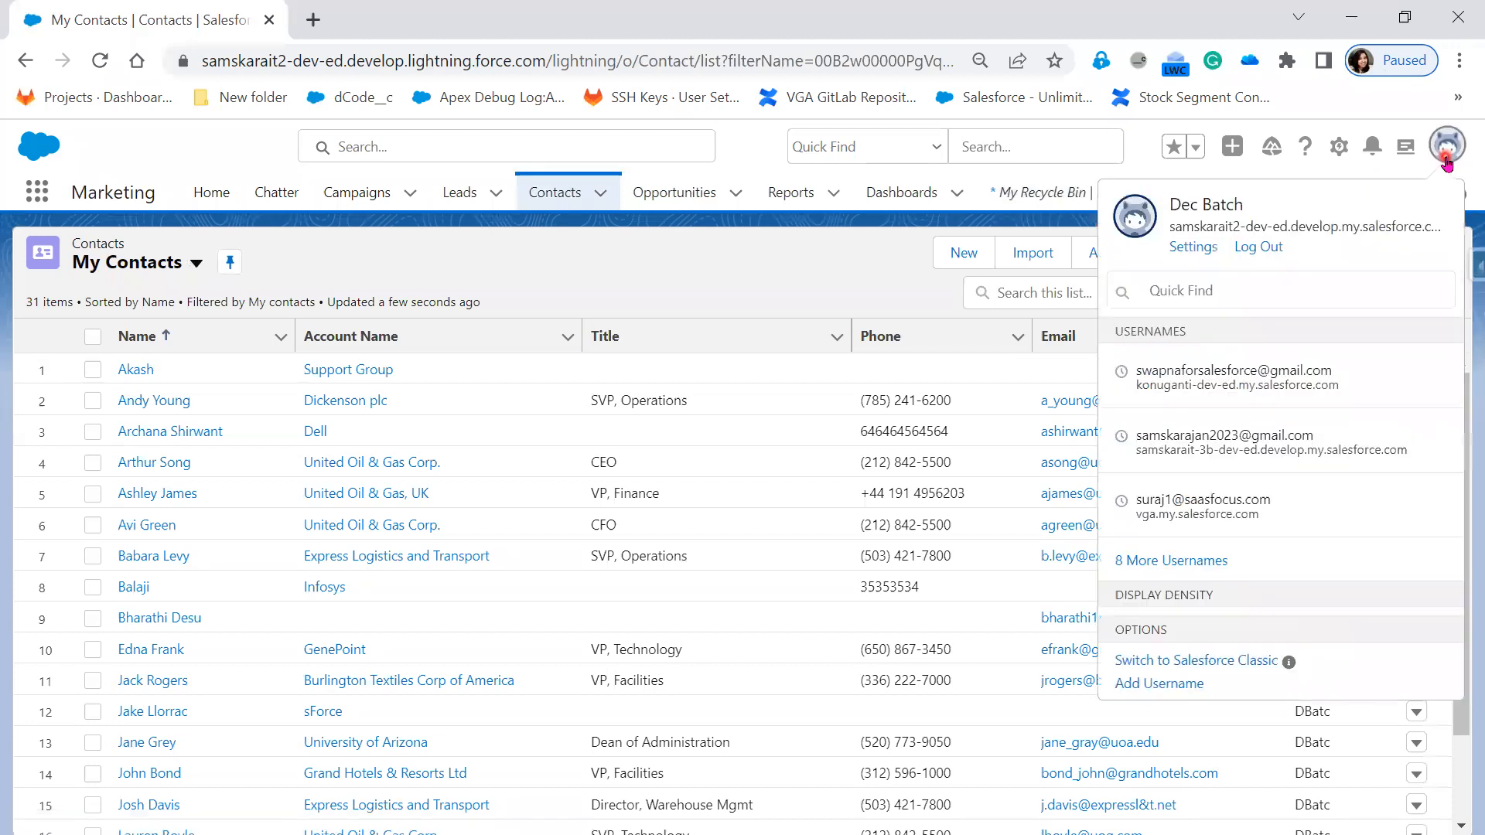
{"action": "left_click", "coordinate": [1217, 737]}
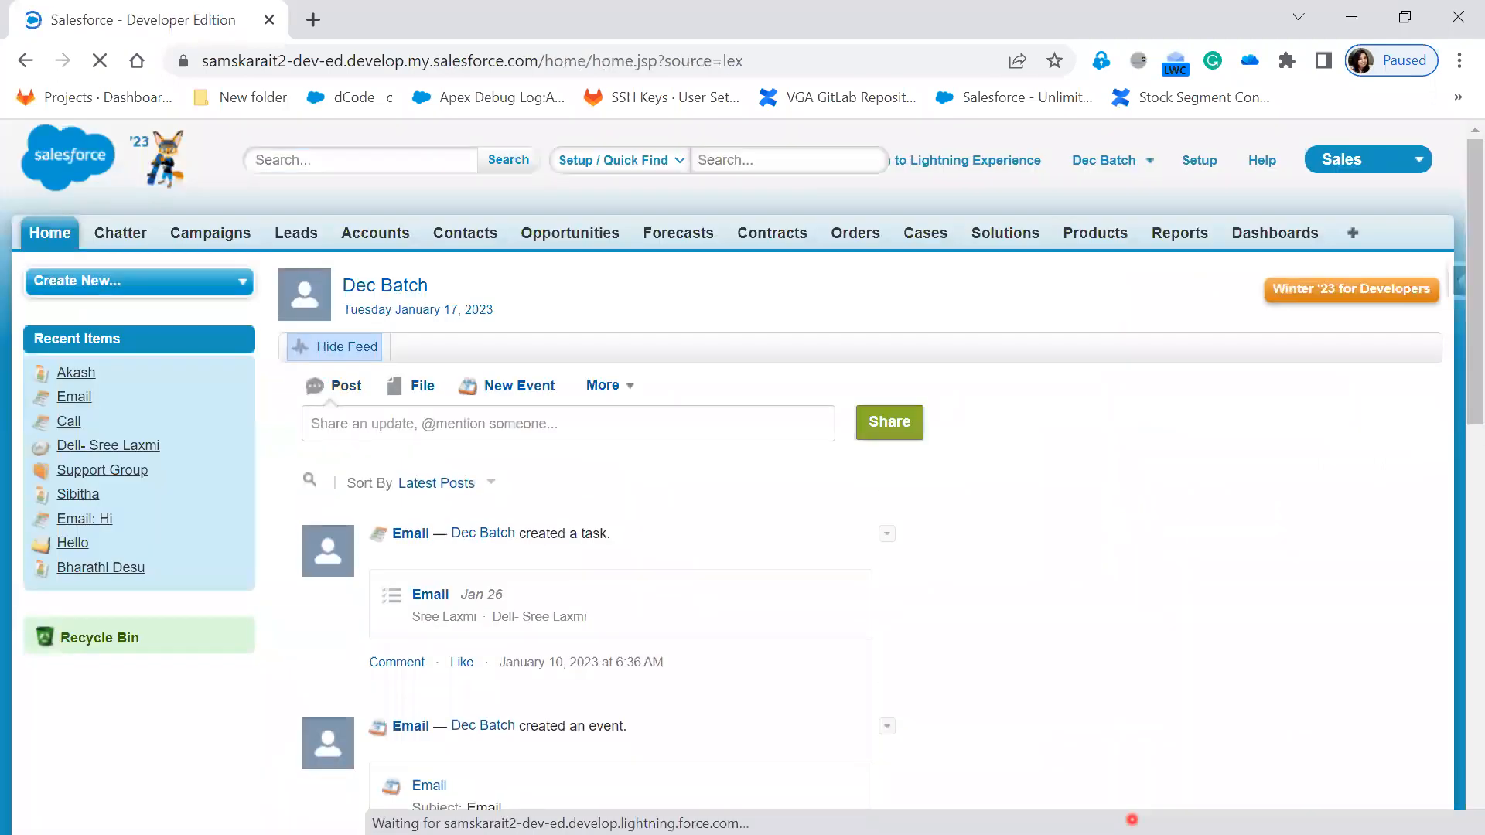
{"action": "left_click", "coordinate": [474, 235]}
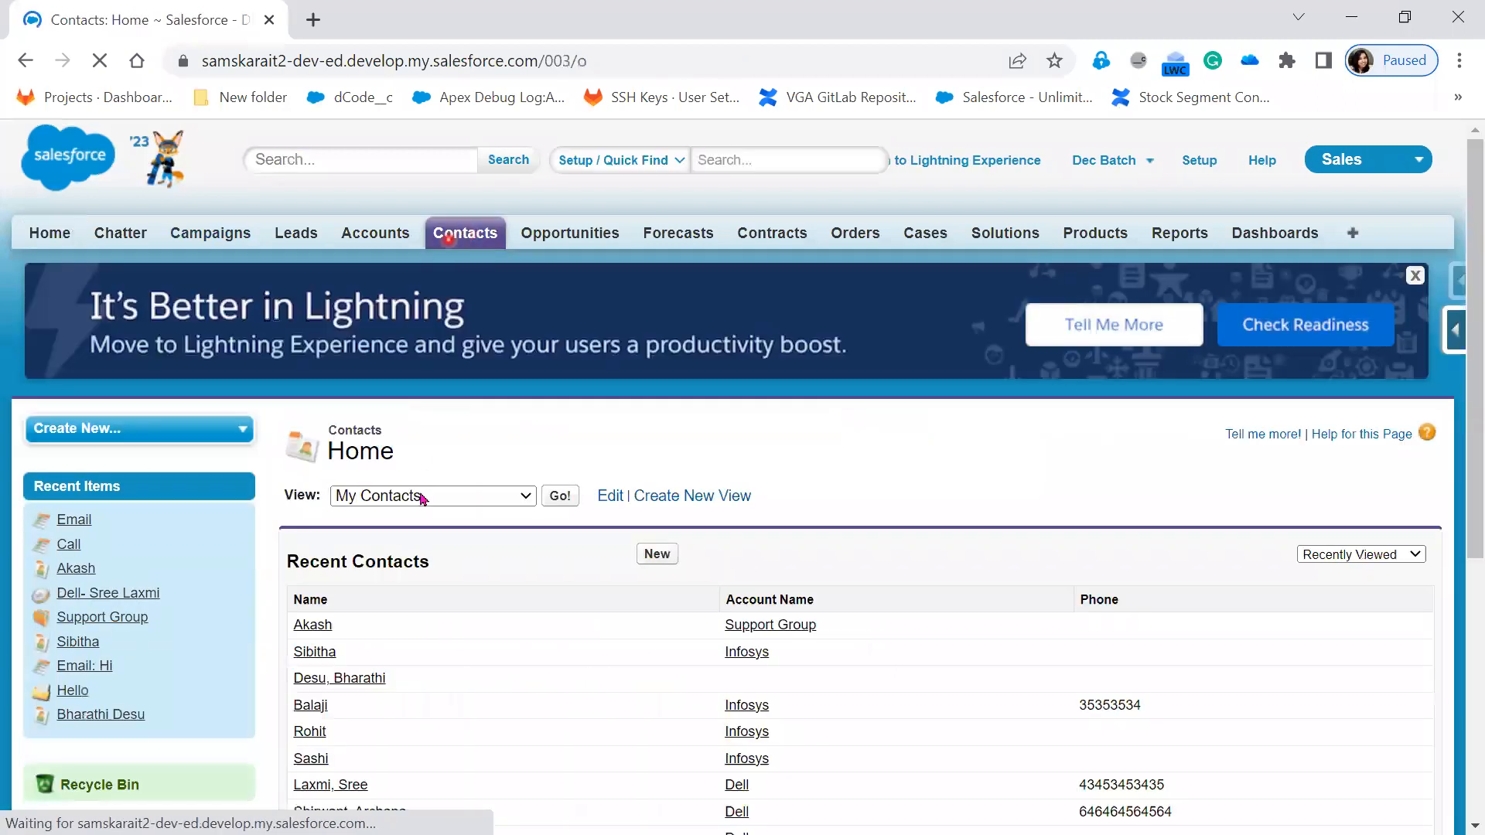
Open the first Infosys contact under Recent Contacts and delete the record
{"action": "left_click", "coordinate": [313, 652]}
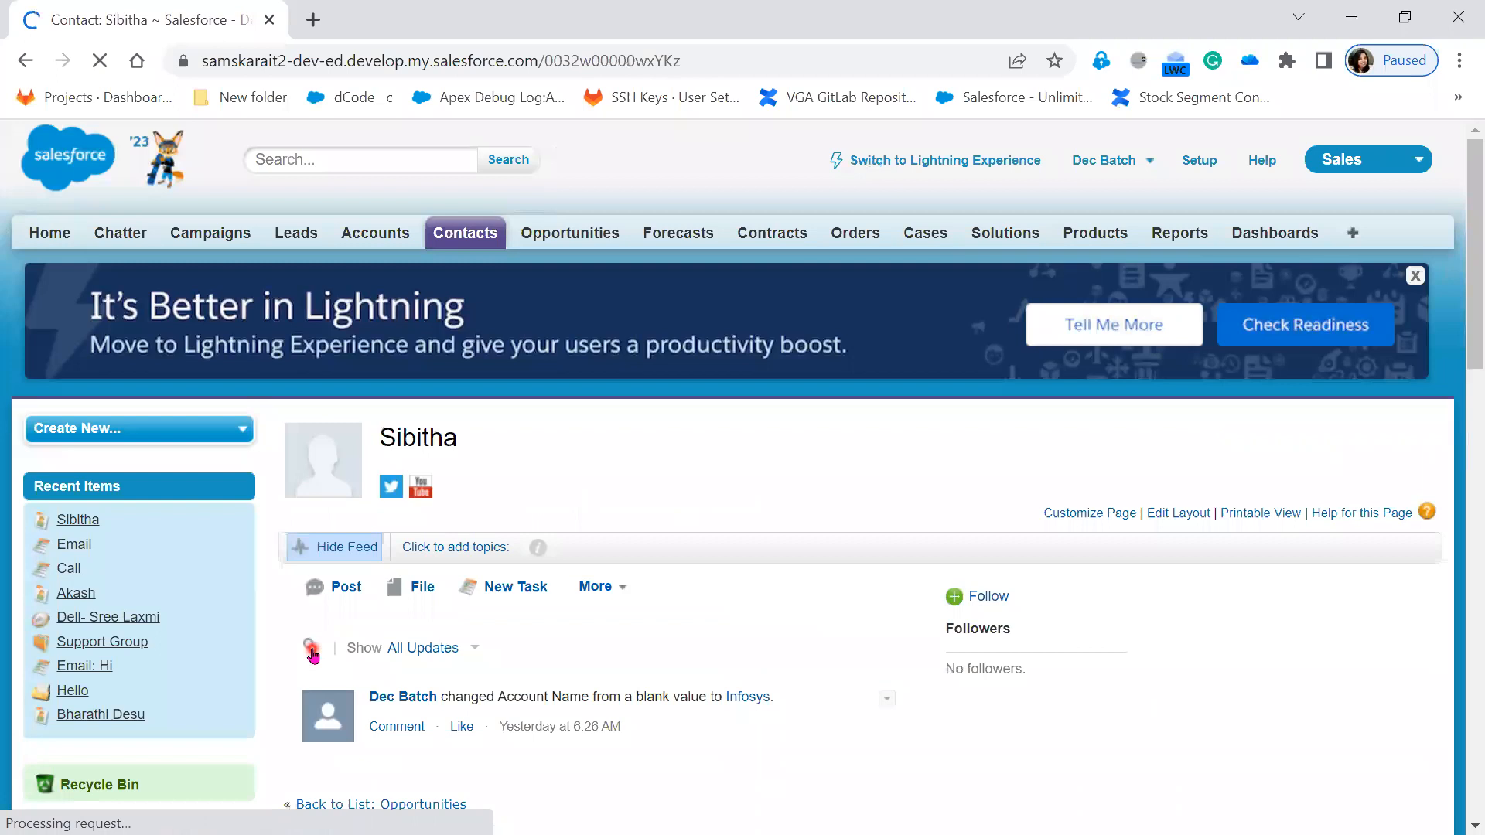
{"action": "scroll", "coordinate": [644, 678], "scroll_direction": "down", "scroll_amount": 5}
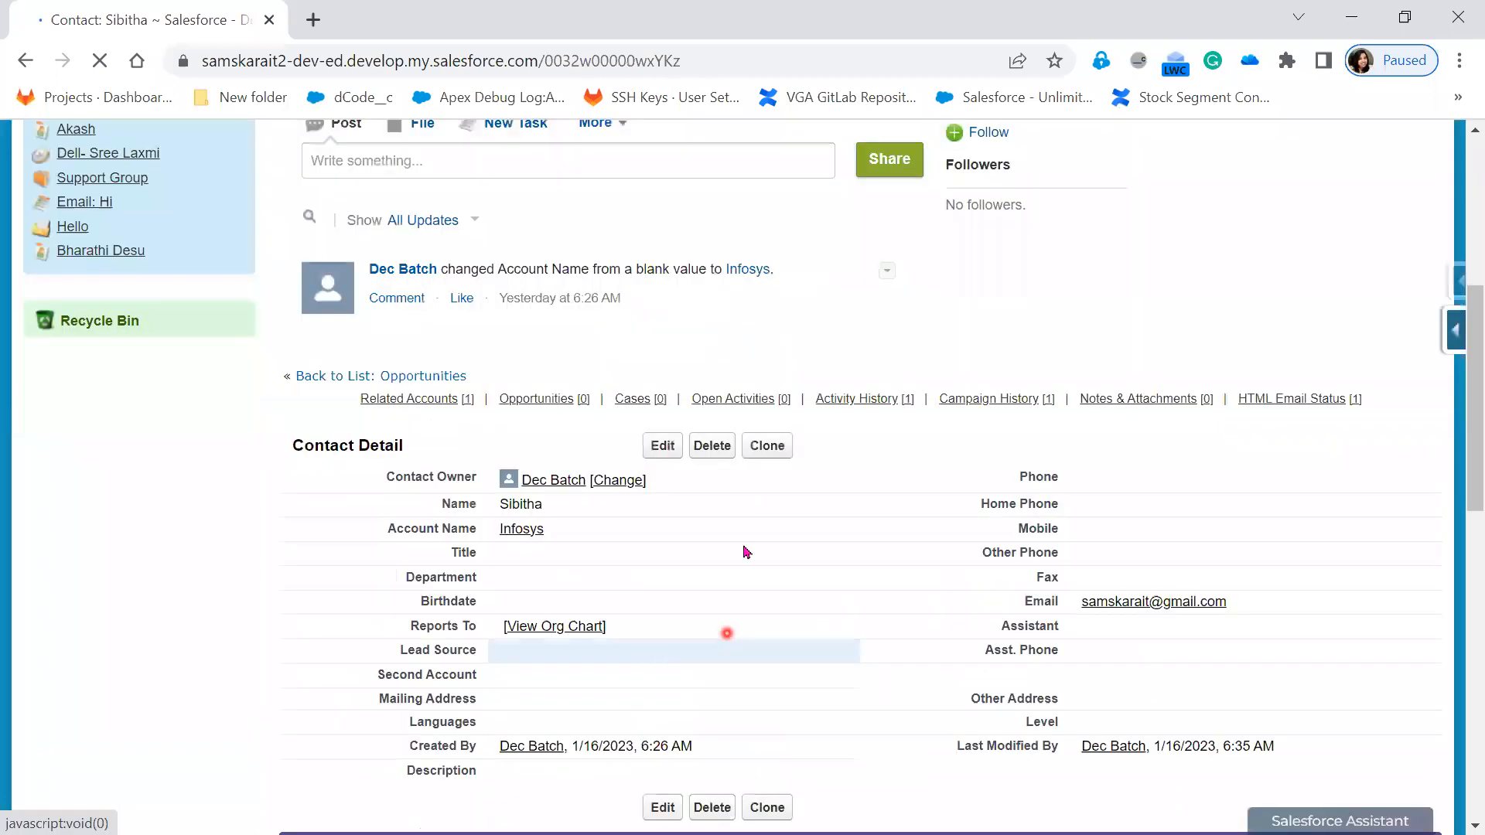
{"action": "left_click", "coordinate": [719, 449]}
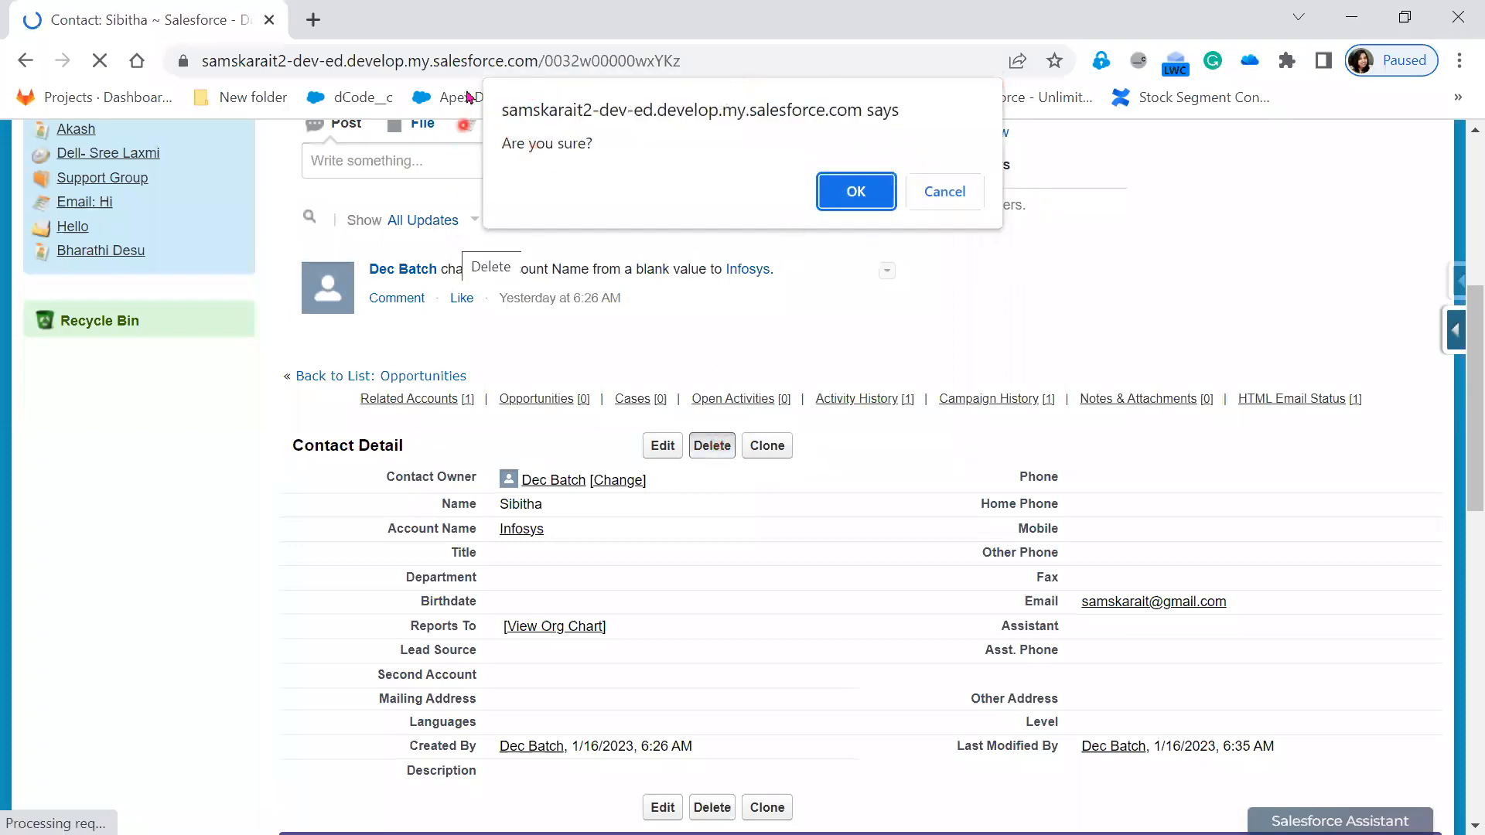
{"action": "left_click", "coordinate": [841, 192]}
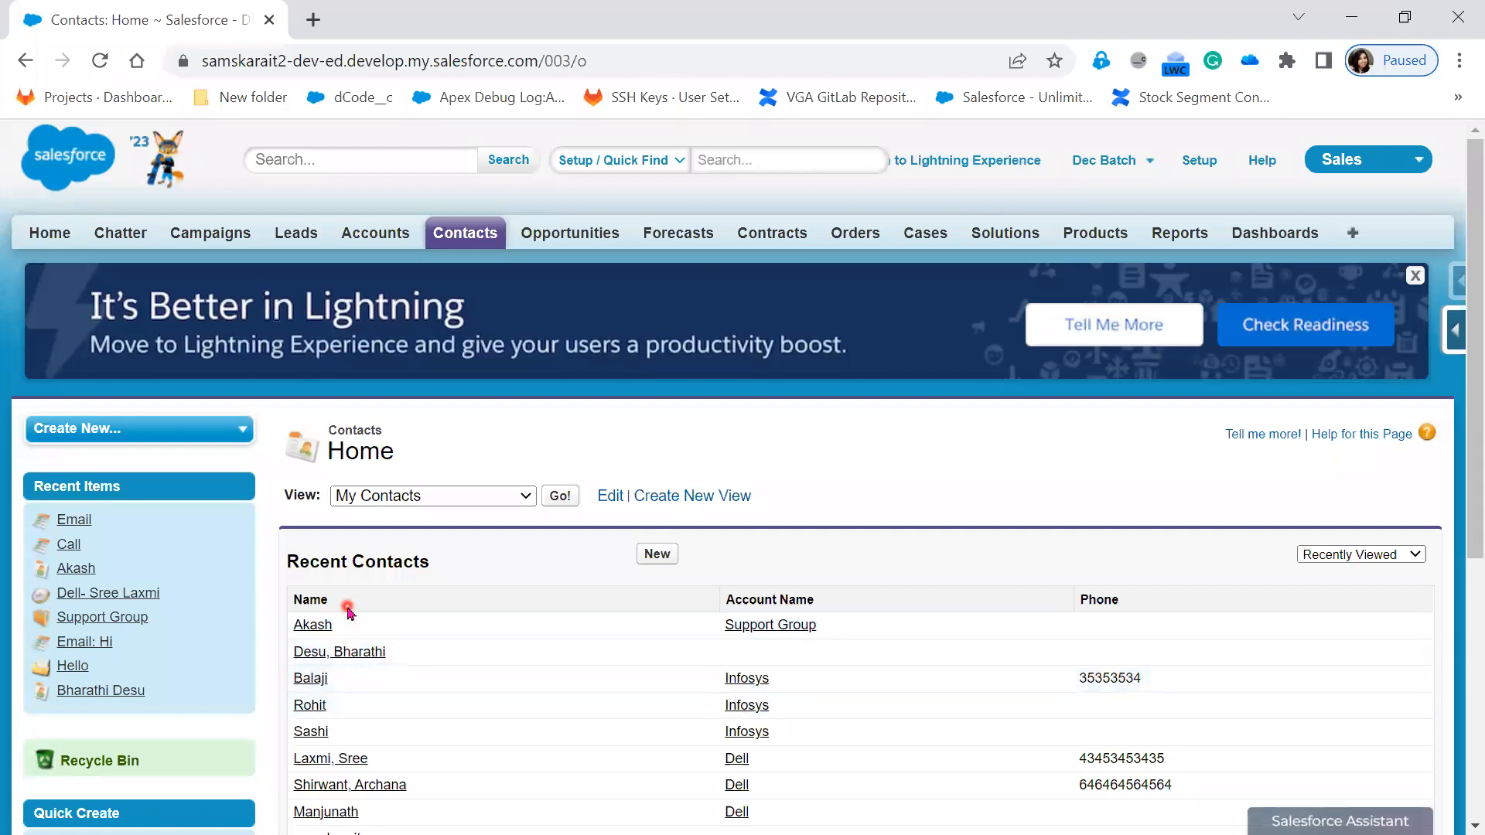
Display the All Contacts view to check the list for the deleted contact
{"action": "scroll", "coordinate": [387, 658], "scroll_direction": "down", "scroll_amount": 2}
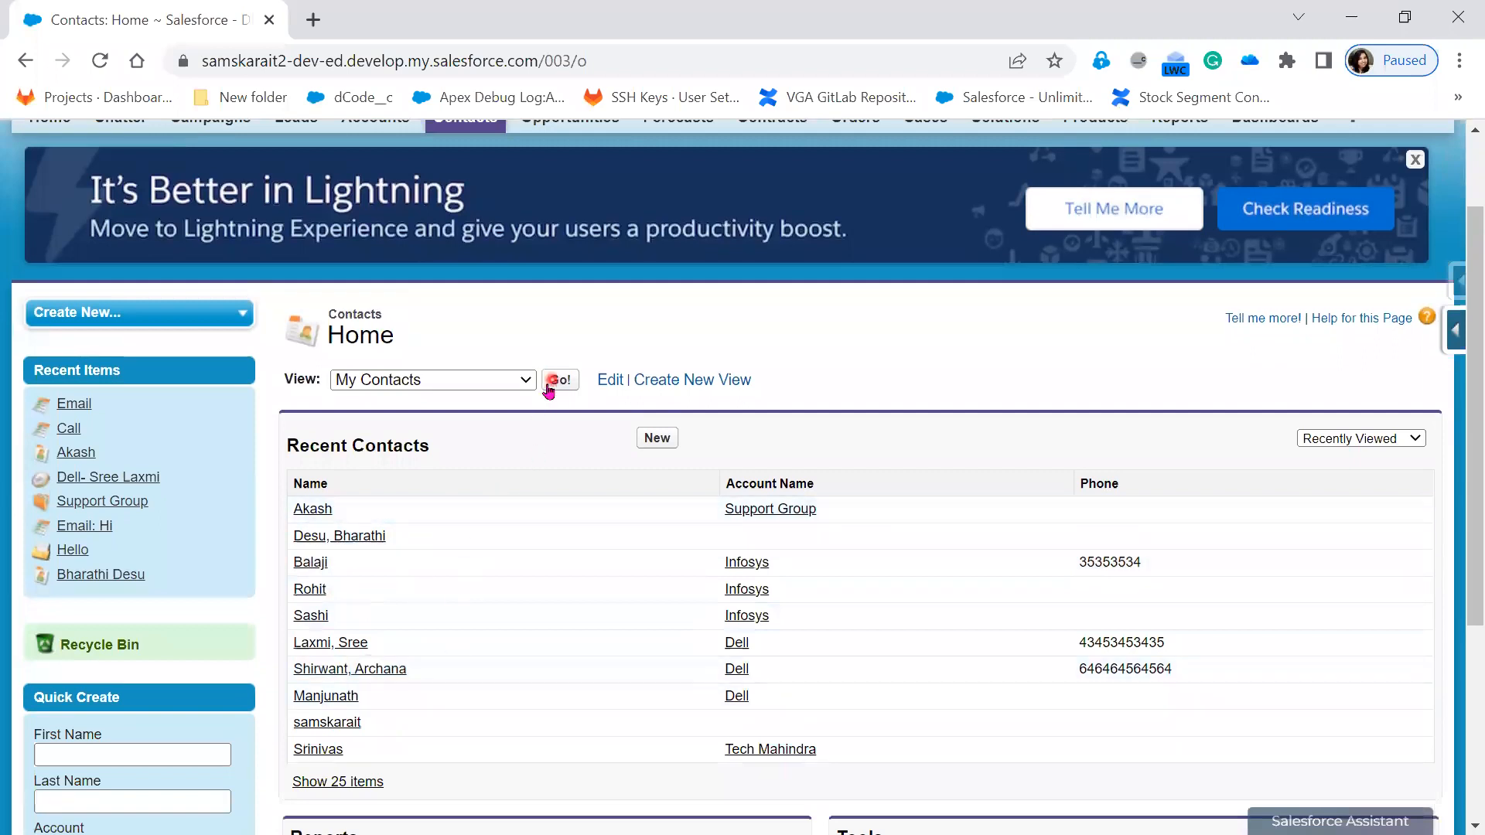
{"action": "left_click", "coordinate": [523, 379]}
{"action": "left_click", "coordinate": [461, 410]}
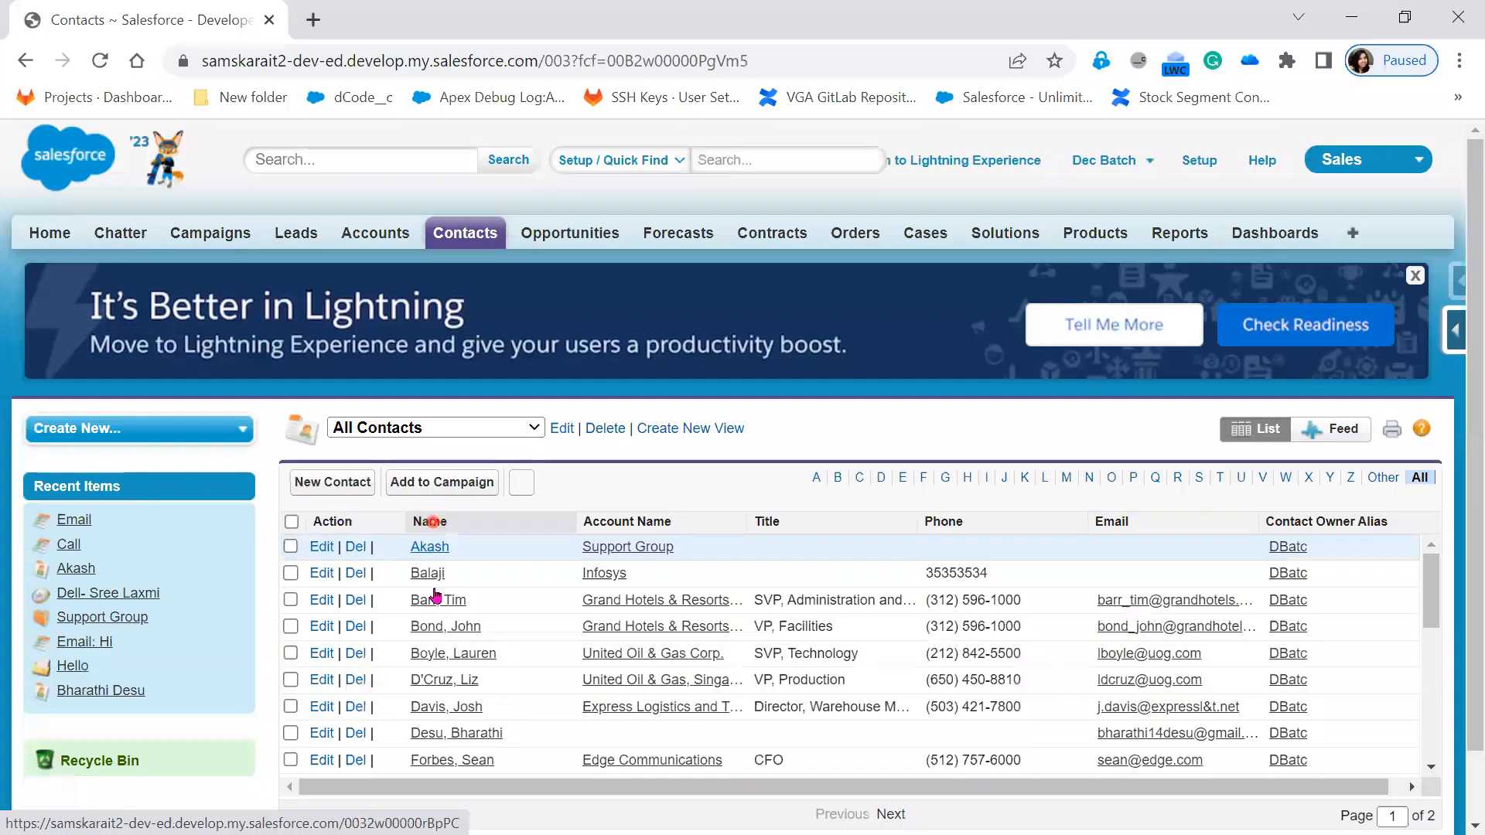
Undelete the most recently deleted contact from the Recycle Bin and go back to the Contacts home page
{"action": "left_click", "coordinate": [78, 762]}
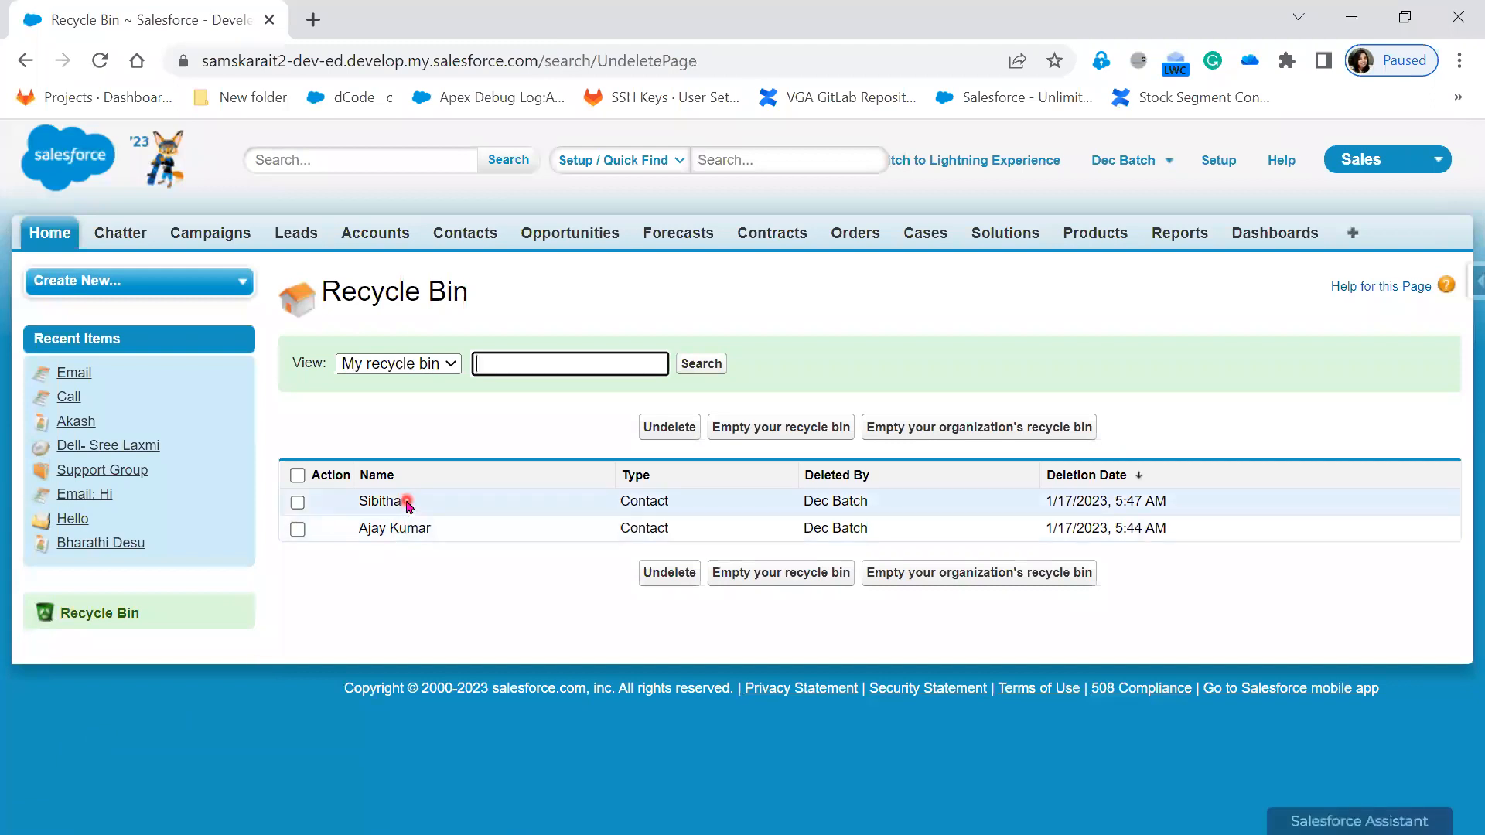
{"action": "left_click", "coordinate": [298, 503]}
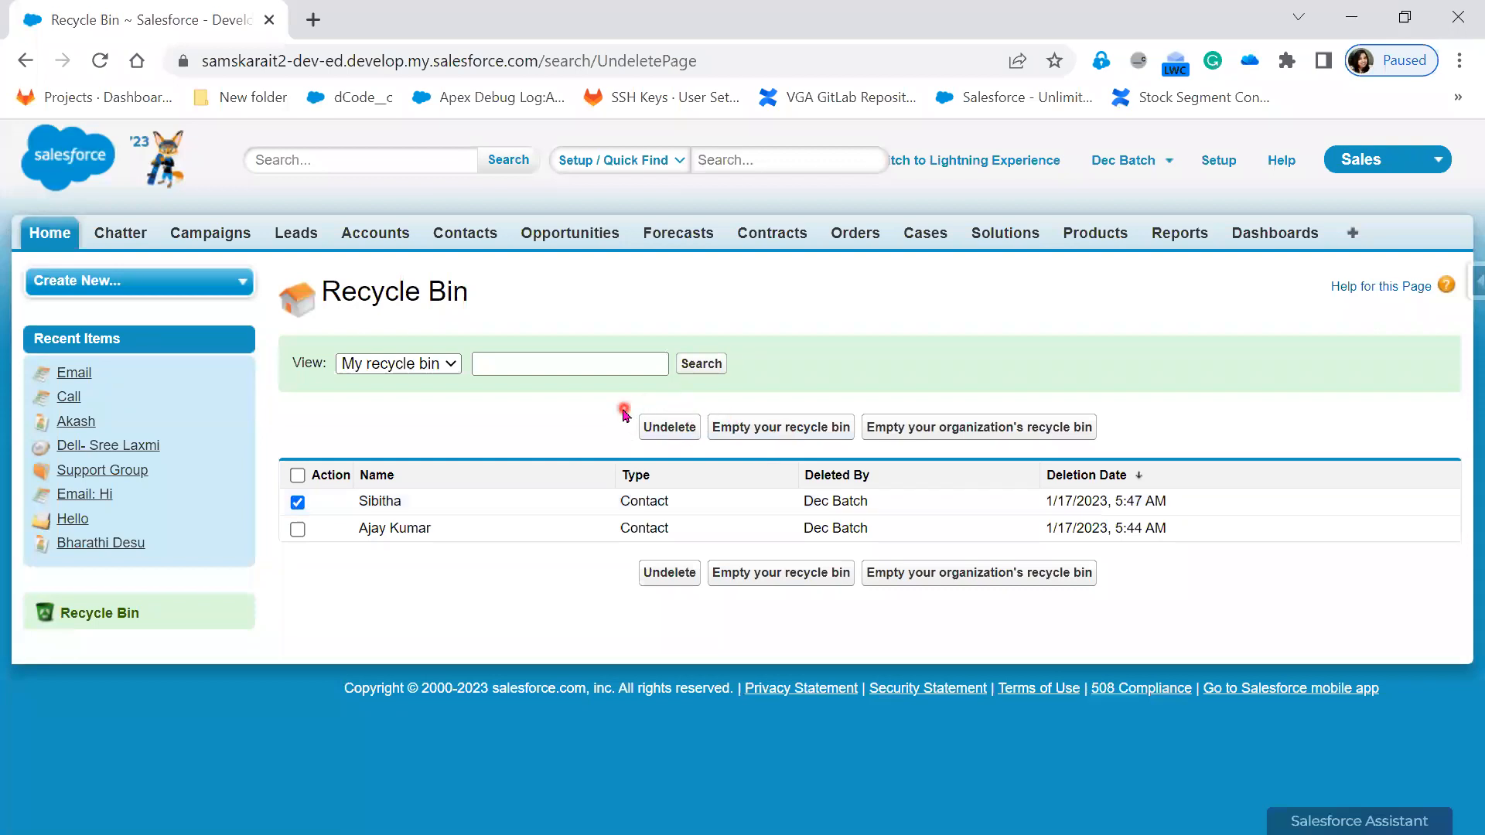
{"action": "left_click", "coordinate": [660, 429]}
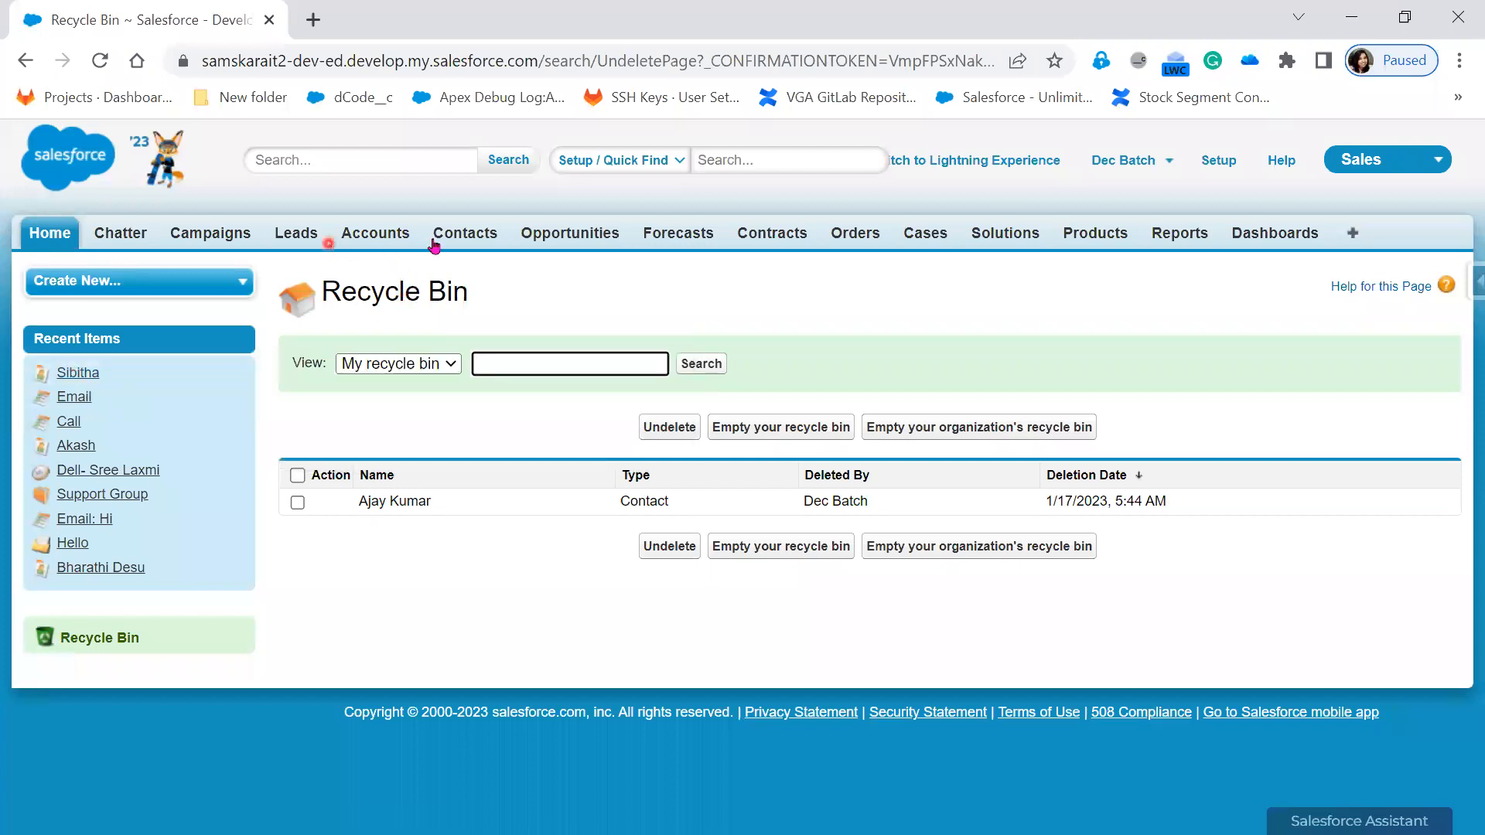
{"action": "left_click", "coordinate": [458, 240]}
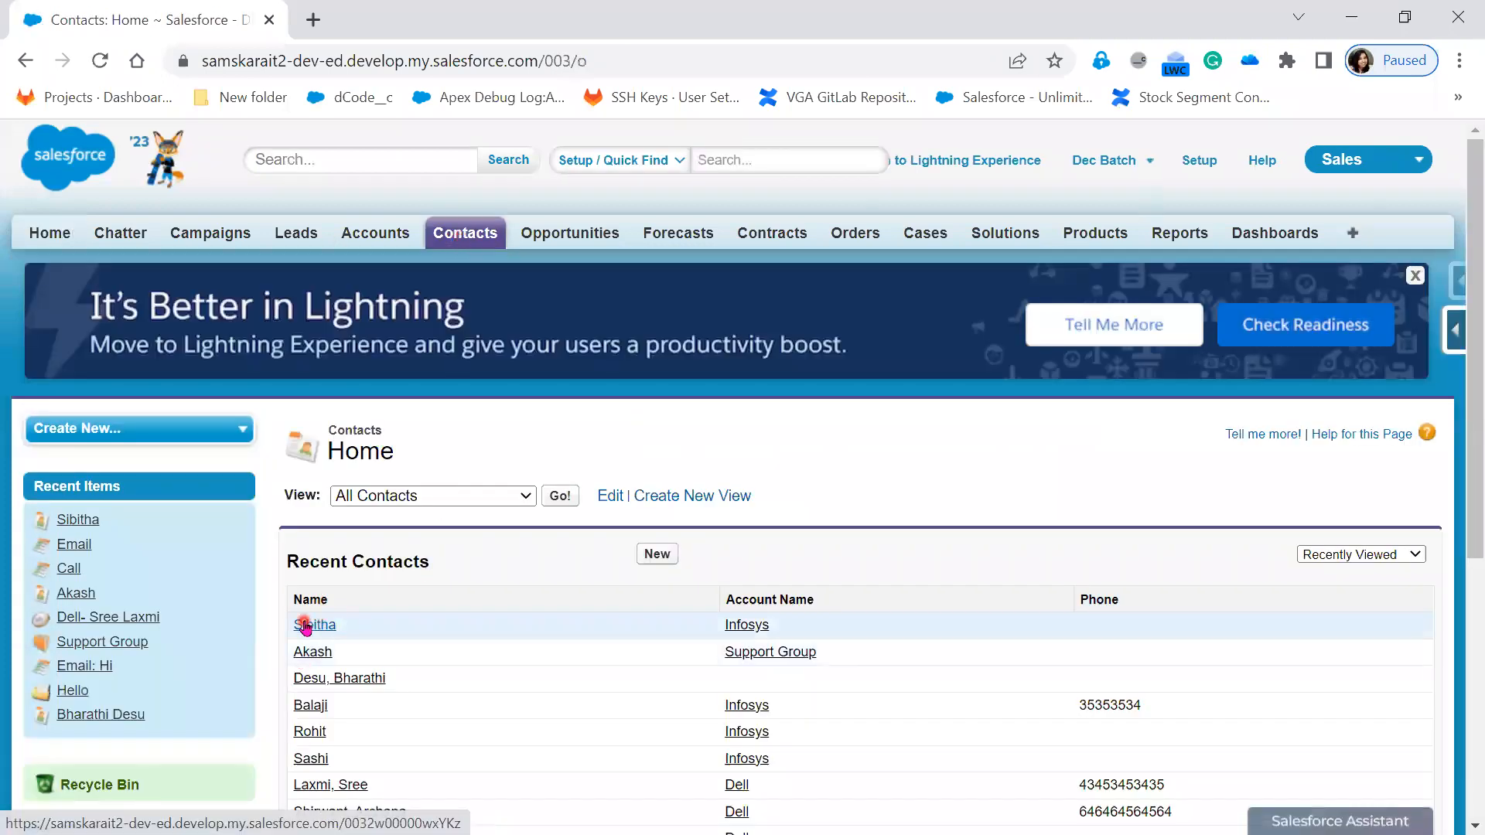
{"action": "left_click", "coordinate": [1351, 15]}
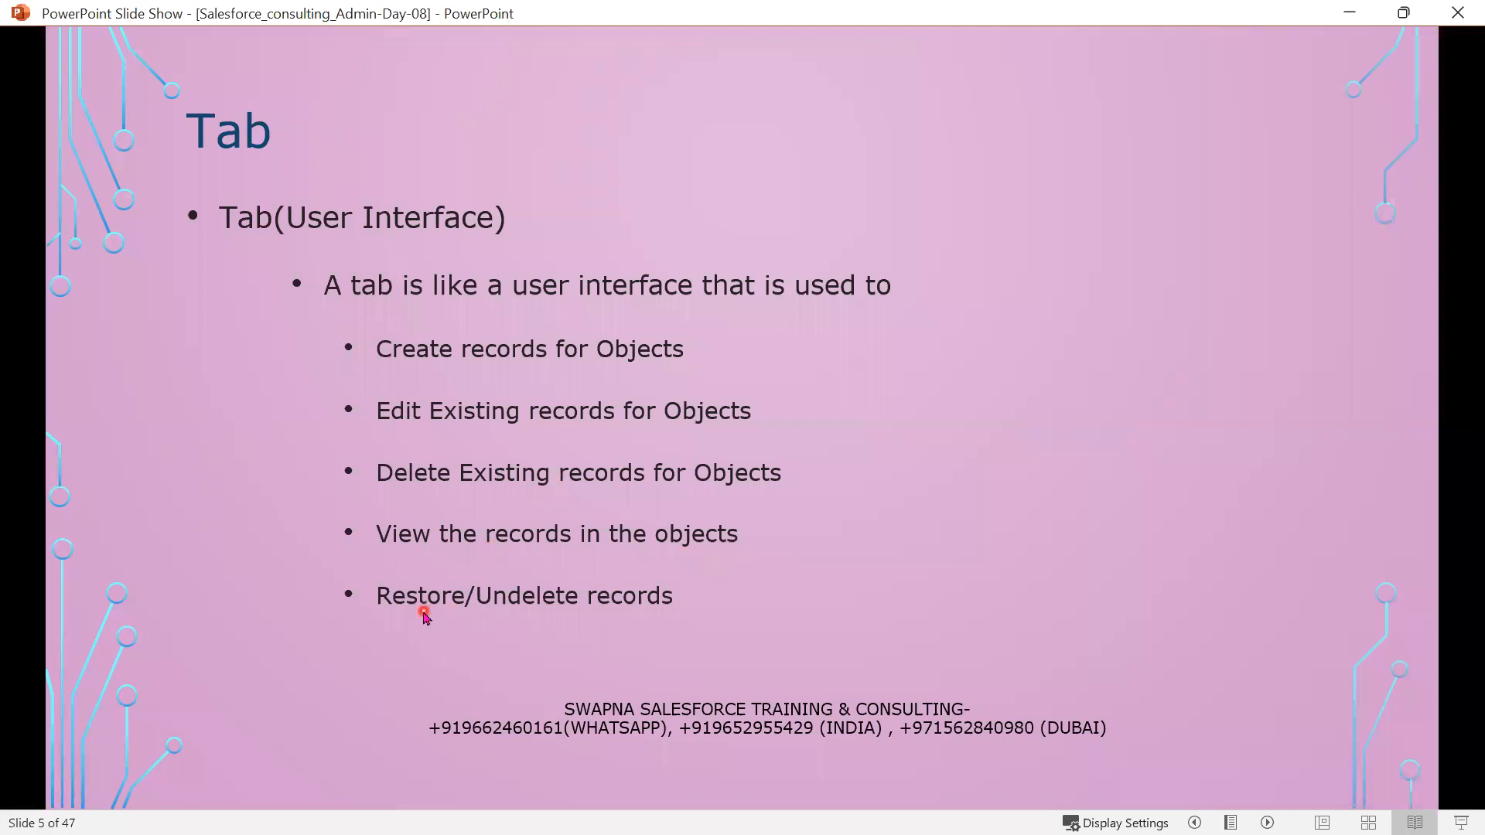
{"action": "left_click", "coordinate": [705, 600]}
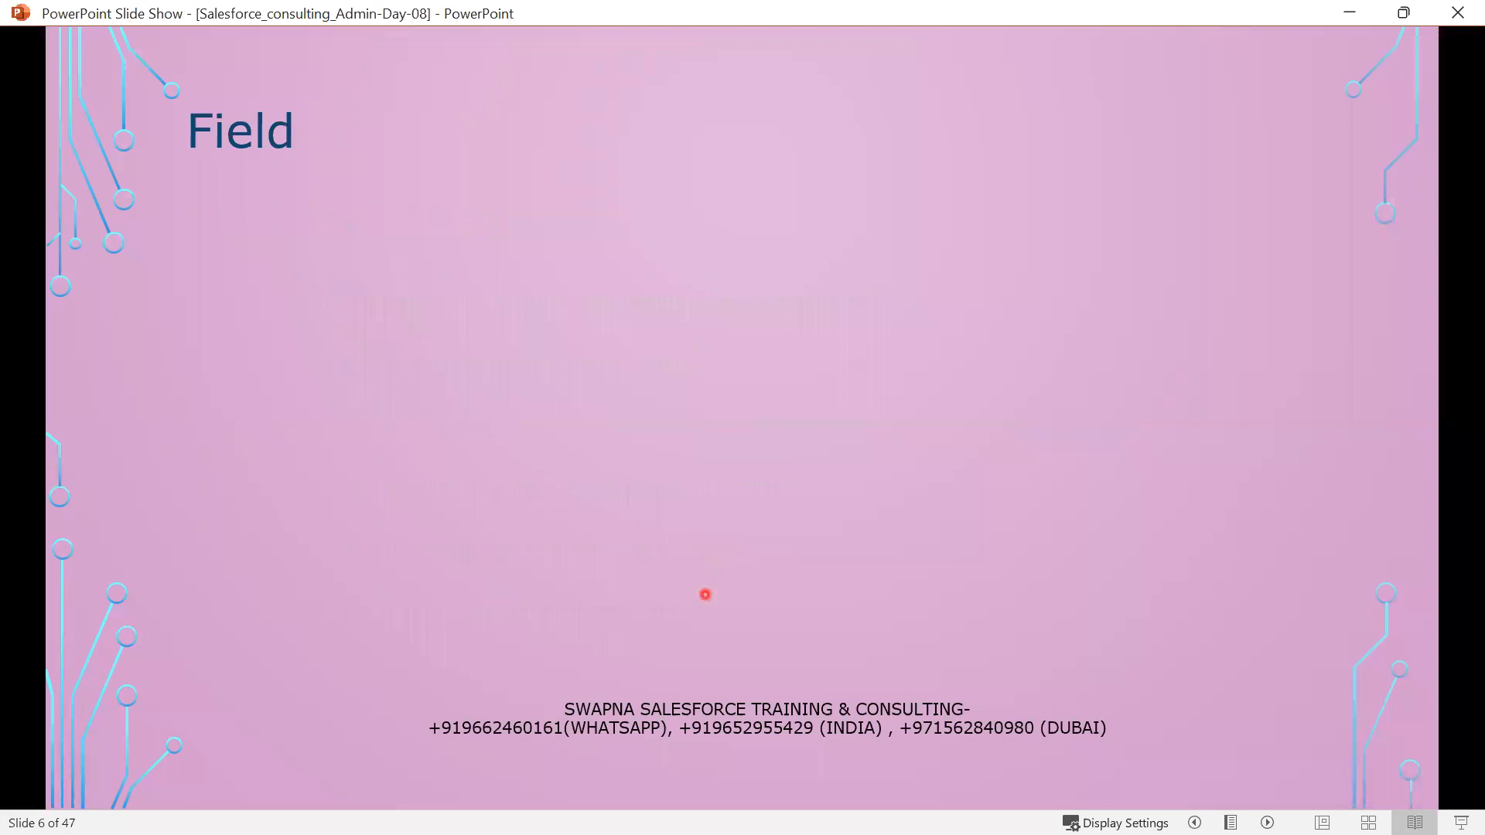
{"action": "left_click", "coordinate": [706, 595]}
{"action": "left_click", "coordinate": [705, 595]}
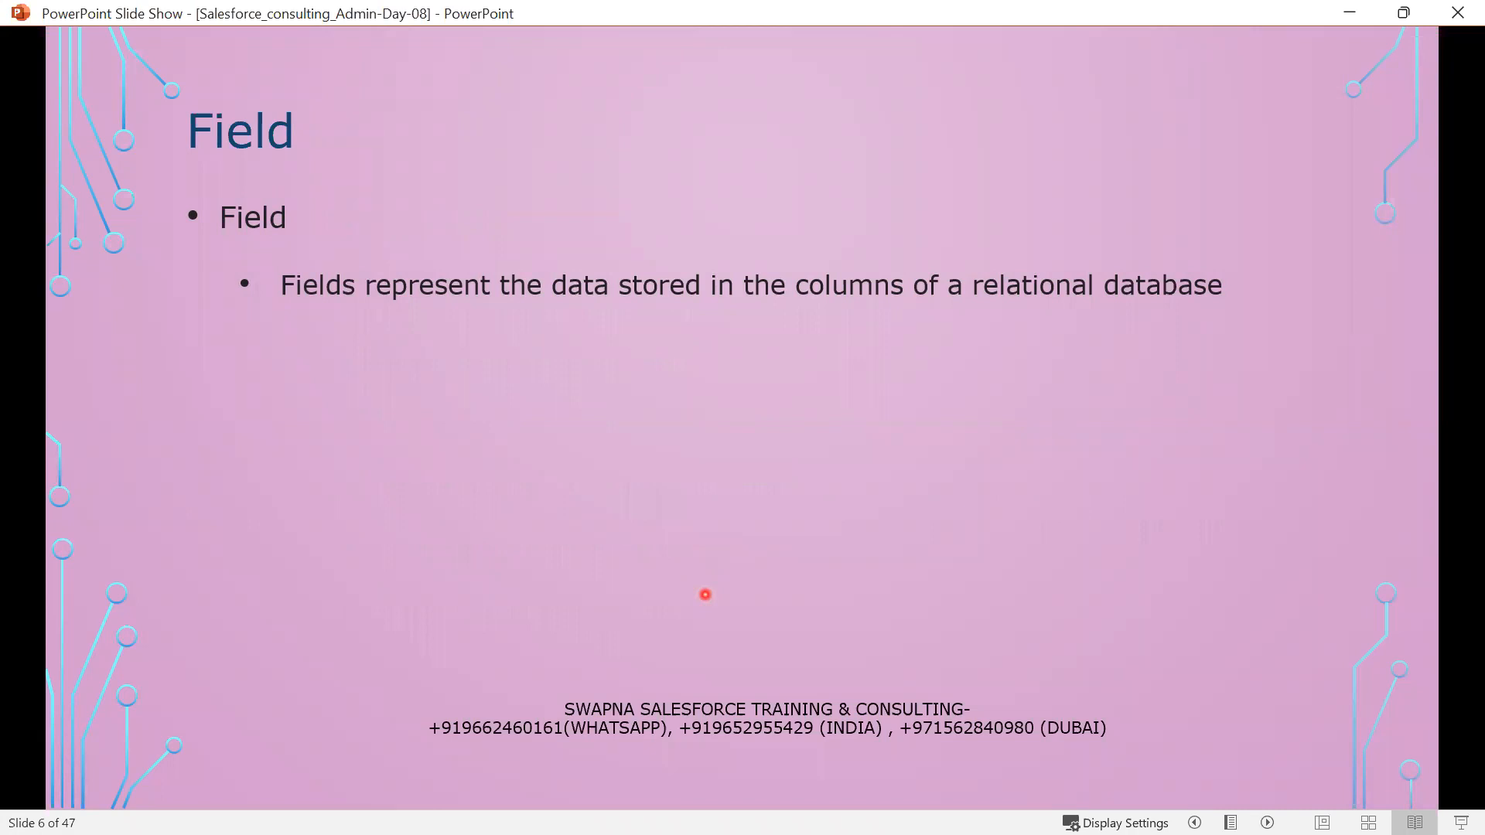
{"action": "left_click", "coordinate": [705, 595]}
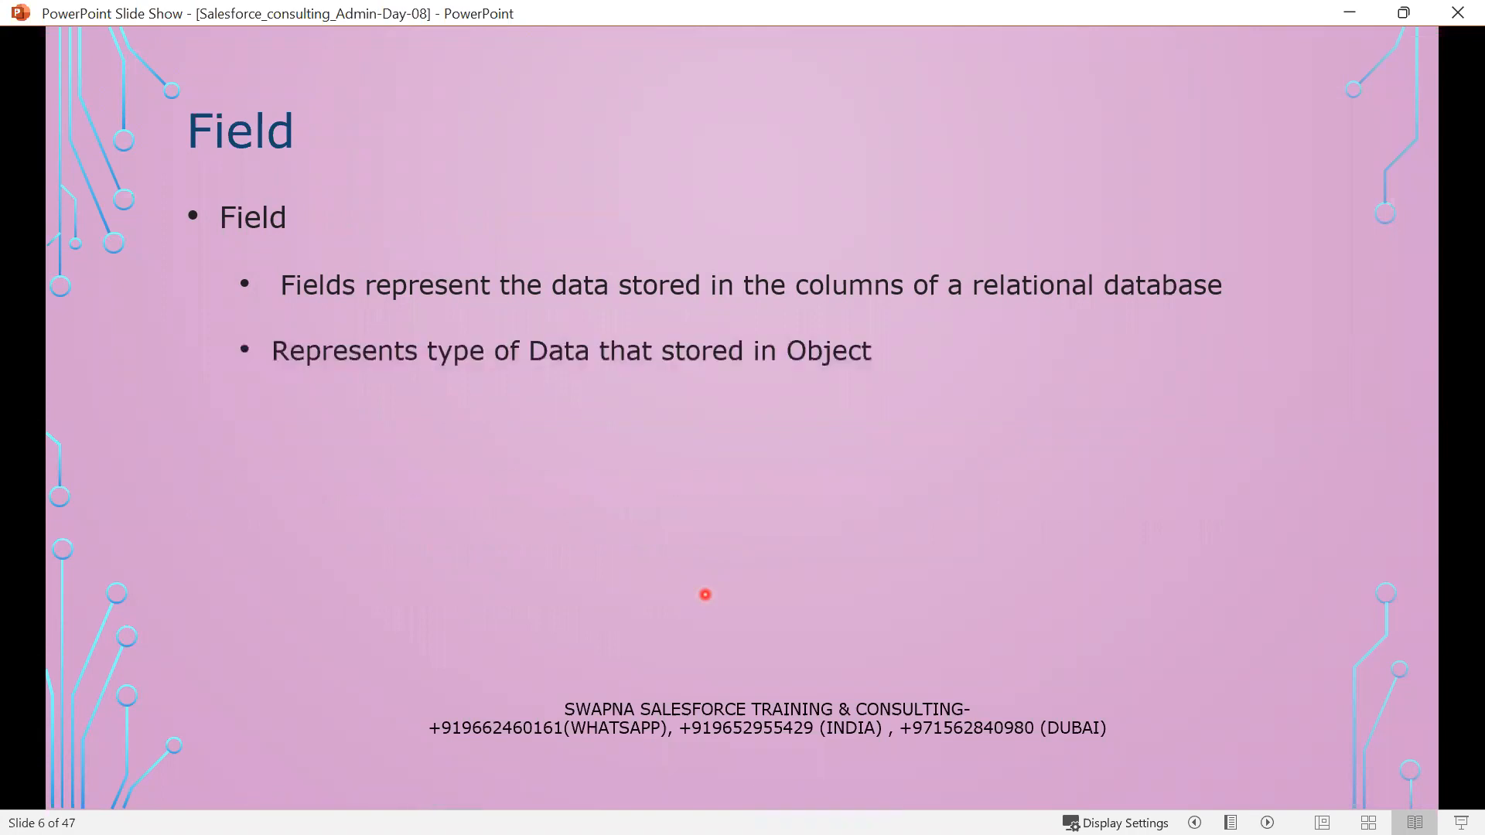
{"action": "left_click", "coordinate": [706, 595]}
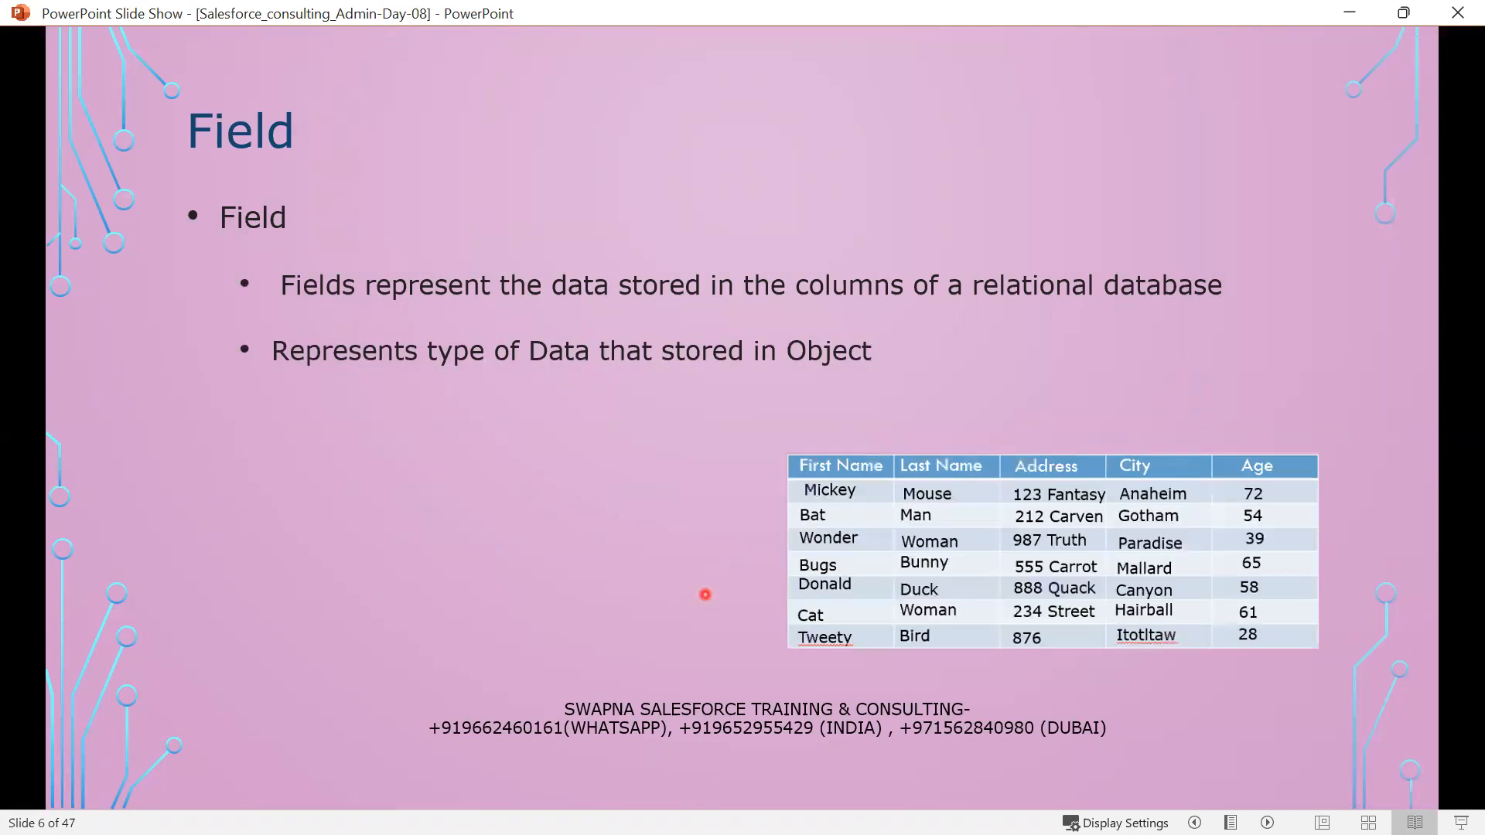
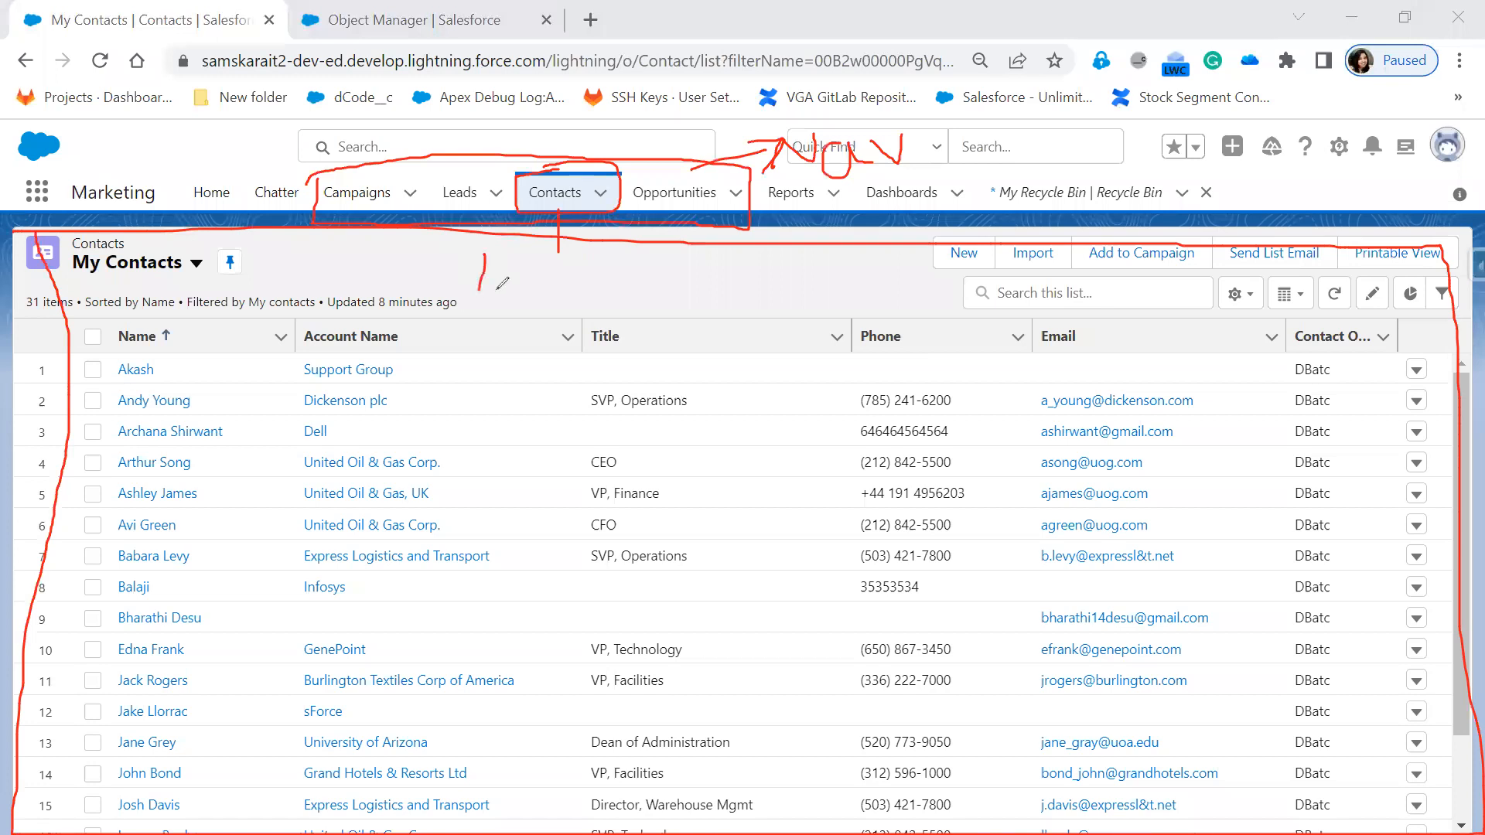
{"action": "mouse_move", "coordinate": [580, 258]}
{"action": "left_mouse_down"}
{"action": "mouse_move", "coordinate": [580, 300]}
{"action": "mouse_move", "coordinate": [595, 305]}
{"action": "mouse_move", "coordinate": [606, 270]}
{"action": "mouse_move", "coordinate": [658, 267]}
{"action": "mouse_move", "coordinate": [644, 294]}
{"action": "mouse_move", "coordinate": [680, 298]}
{"action": "left_mouse_up"}
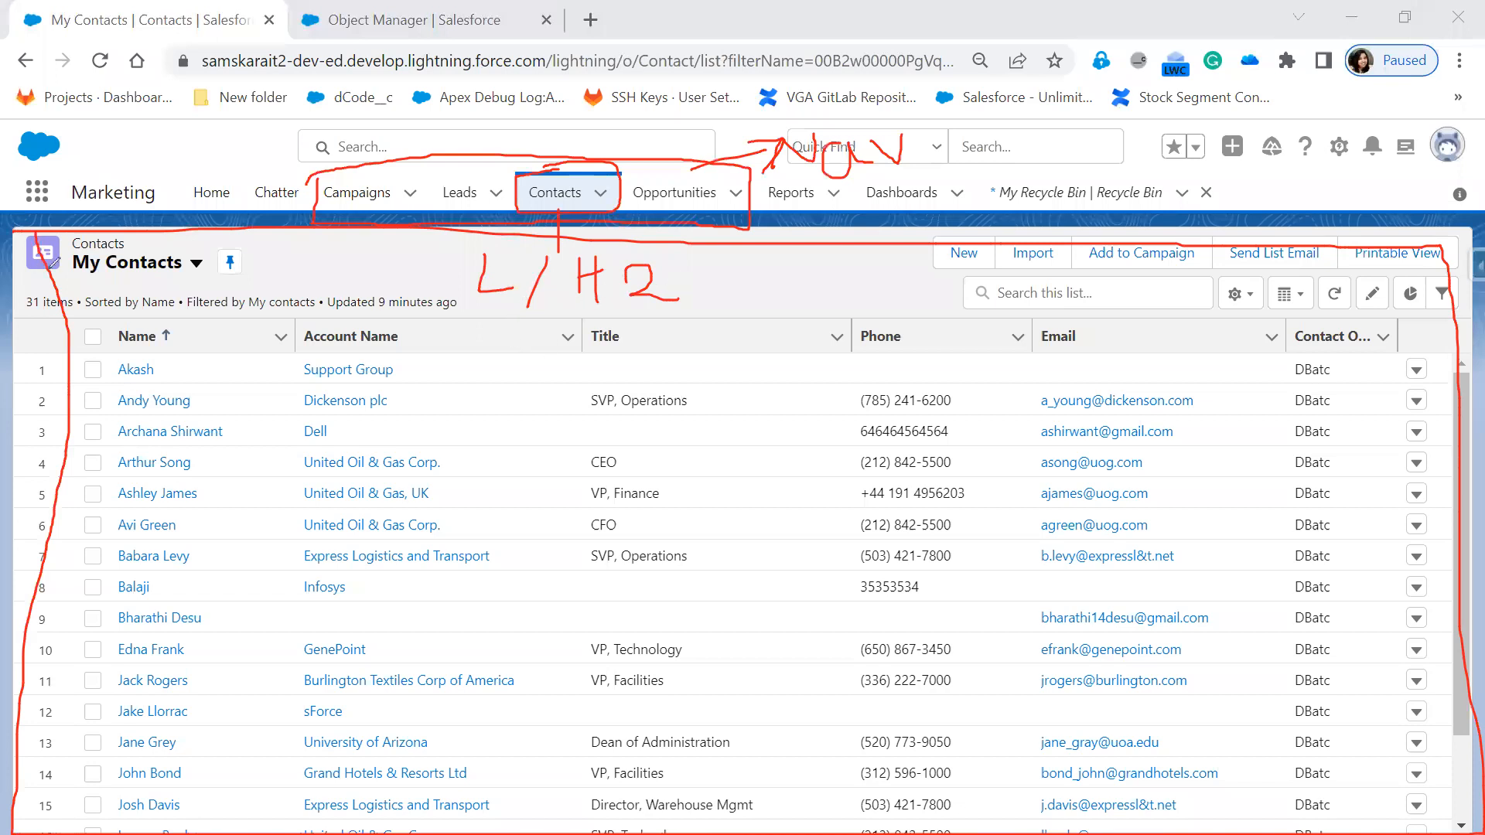
{"action": "mouse_move", "coordinate": [23, 276]}
{"action": "left_mouse_down"}
{"action": "mouse_move", "coordinate": [226, 278]}
{"action": "mouse_move", "coordinate": [286, 249]}
{"action": "mouse_move", "coordinate": [146, 230]}
{"action": "mouse_move", "coordinate": [18, 246]}
{"action": "left_mouse_up"}
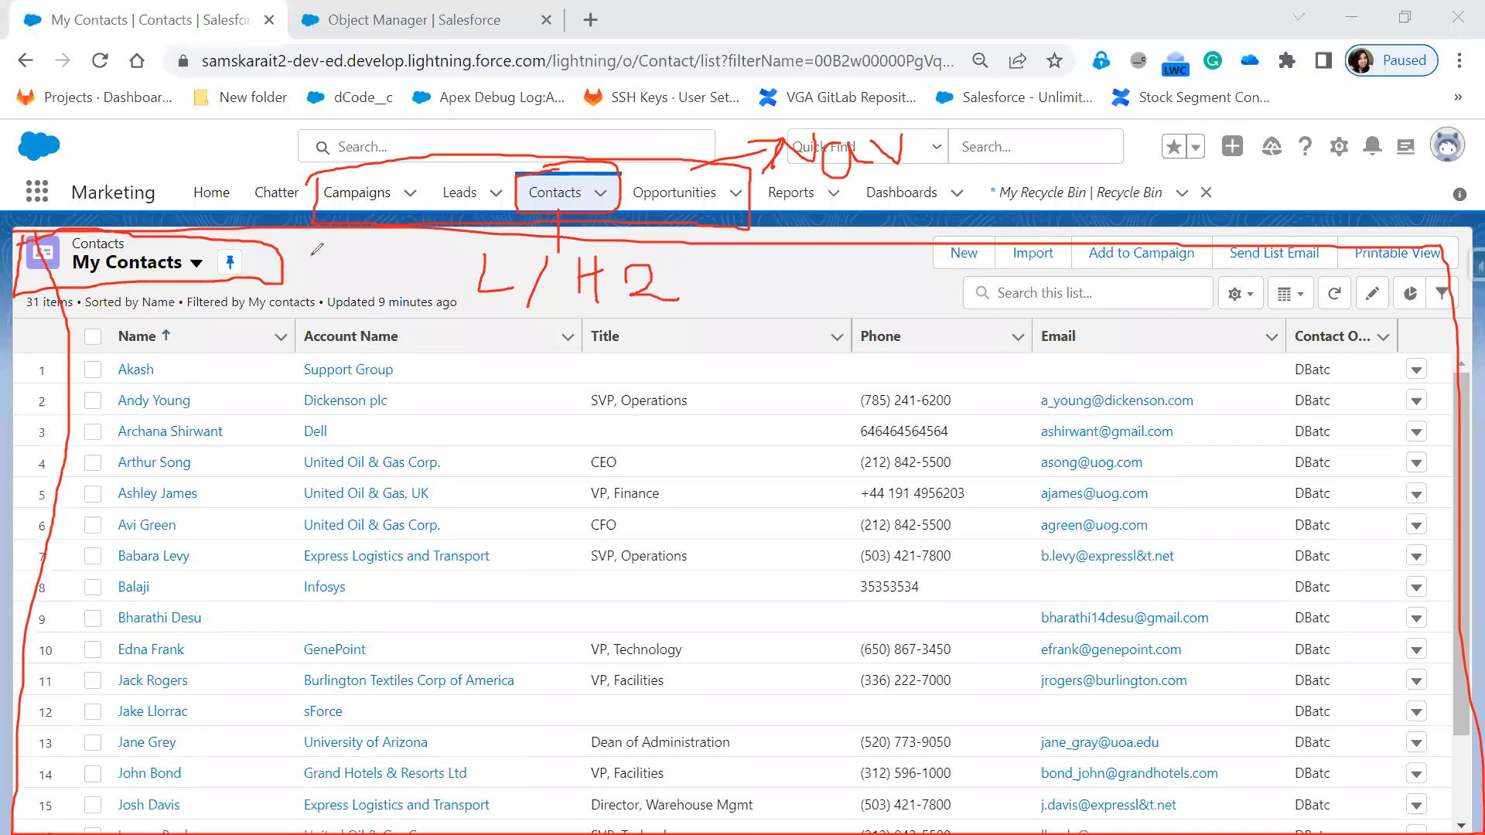
{"action": "mouse_move", "coordinate": [280, 264]}
{"action": "left_mouse_down"}
{"action": "mouse_move", "coordinate": [325, 253]}
{"action": "mouse_move", "coordinate": [314, 275]}
{"action": "mouse_move", "coordinate": [367, 276]}
{"action": "left_mouse_up"}
{"action": "key", "text": "Escape"}
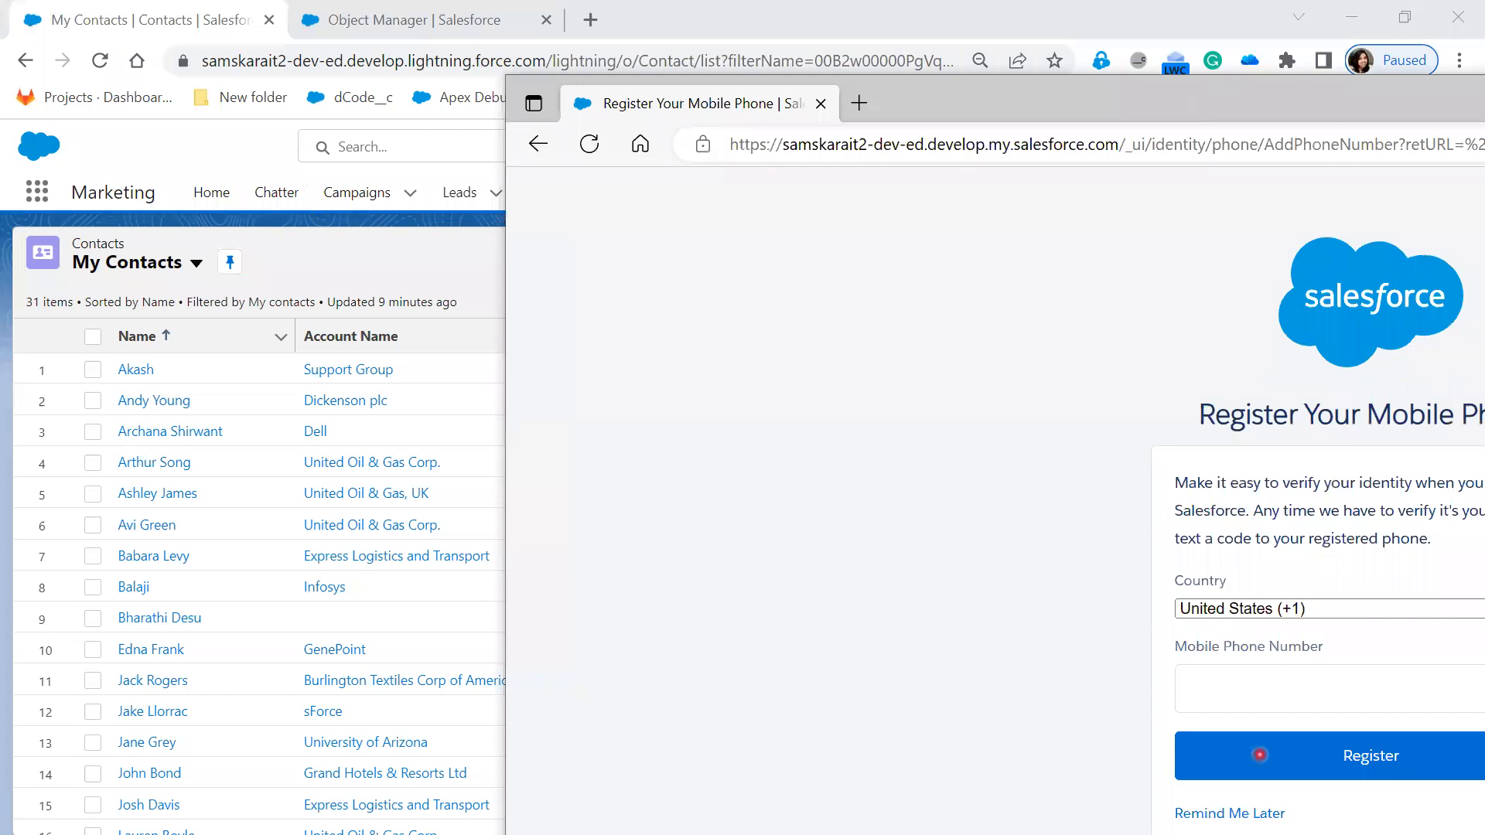
Postpone the mobile phone registration in the second browser window and open the Marketing app
{"action": "left_click", "coordinate": [1225, 814]}
{"action": "left_click", "coordinate": [836, 266]}
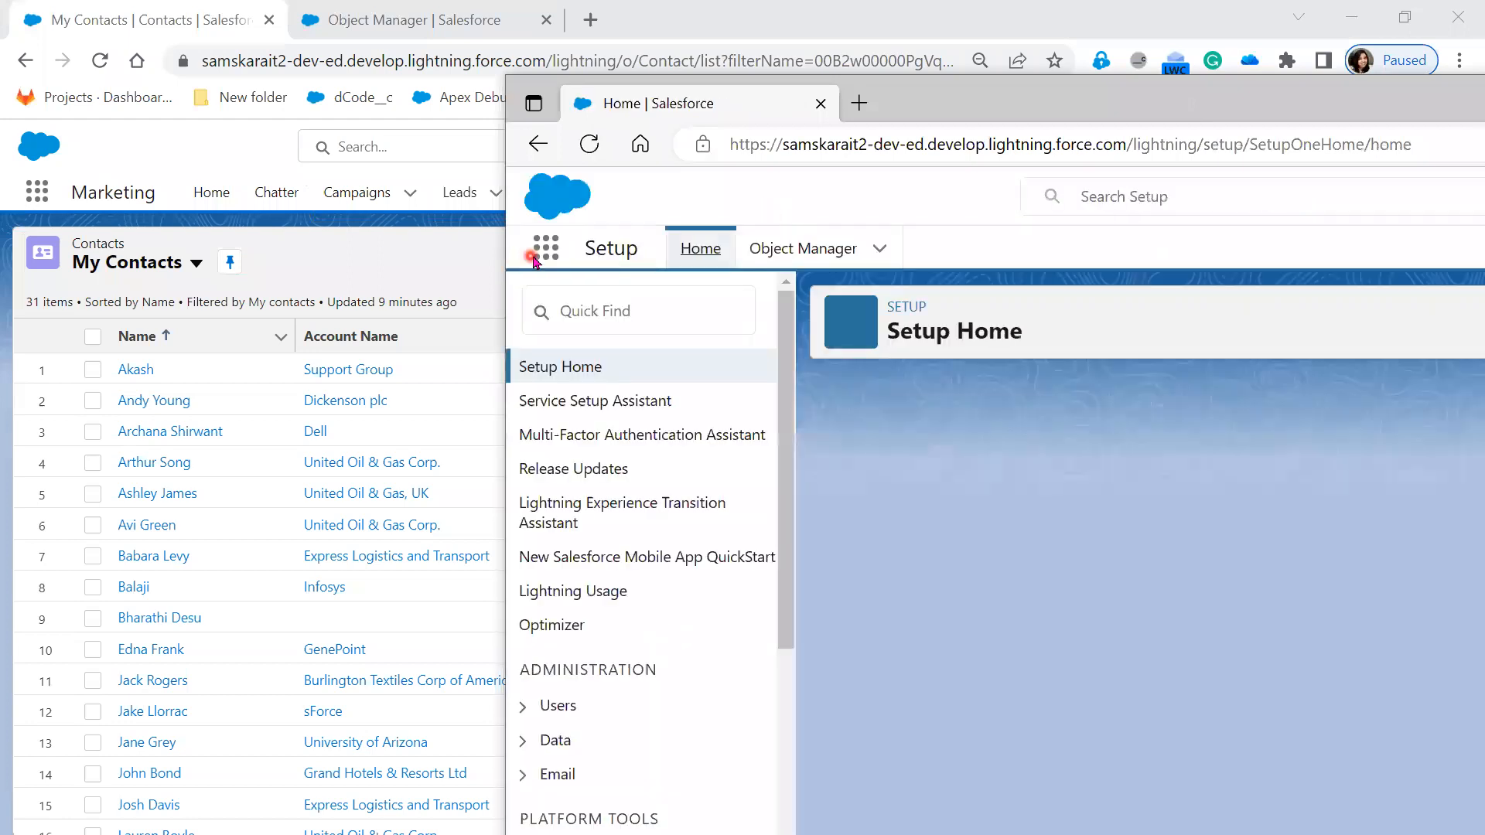
{"action": "left_click", "coordinate": [539, 255]}
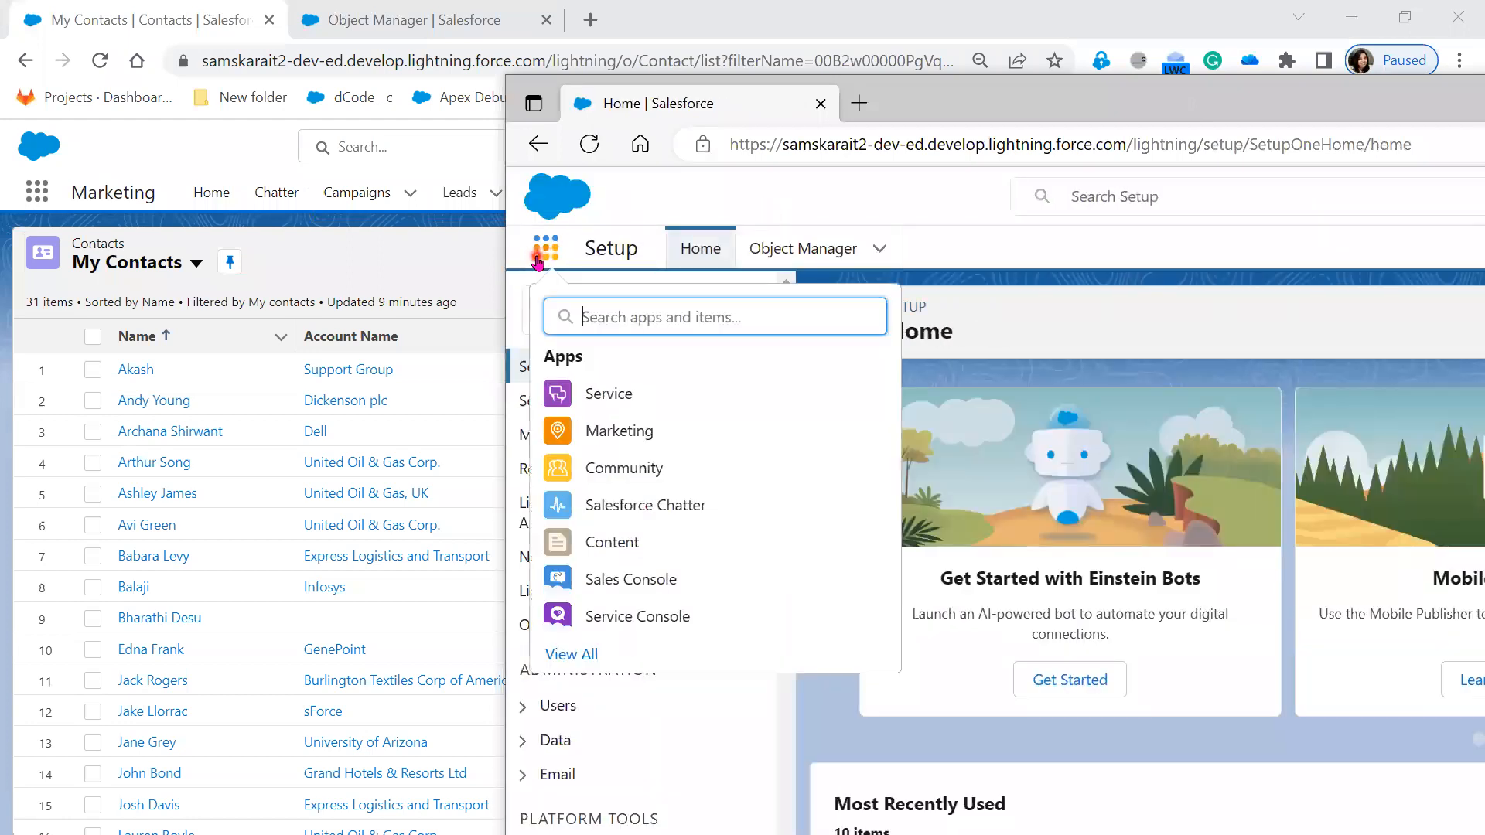
{"action": "left_click", "coordinate": [615, 427]}
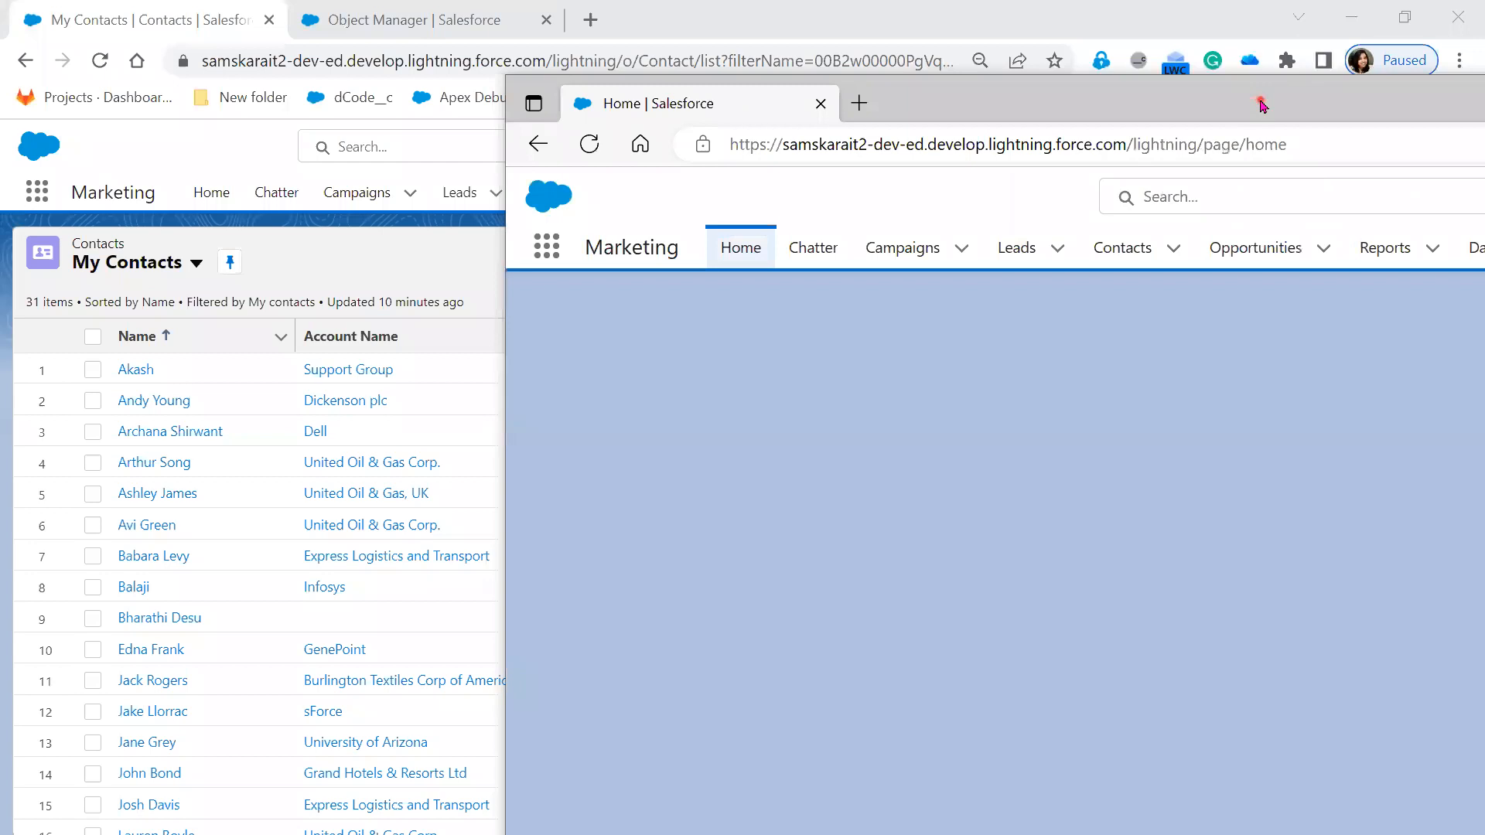
Switch the second browser window to Salesforce Classic, moving the window as needed to reach the user options
{"action": "left_click_drag", "start_coordinate": [1261, 99], "coordinate": [491, 68]}
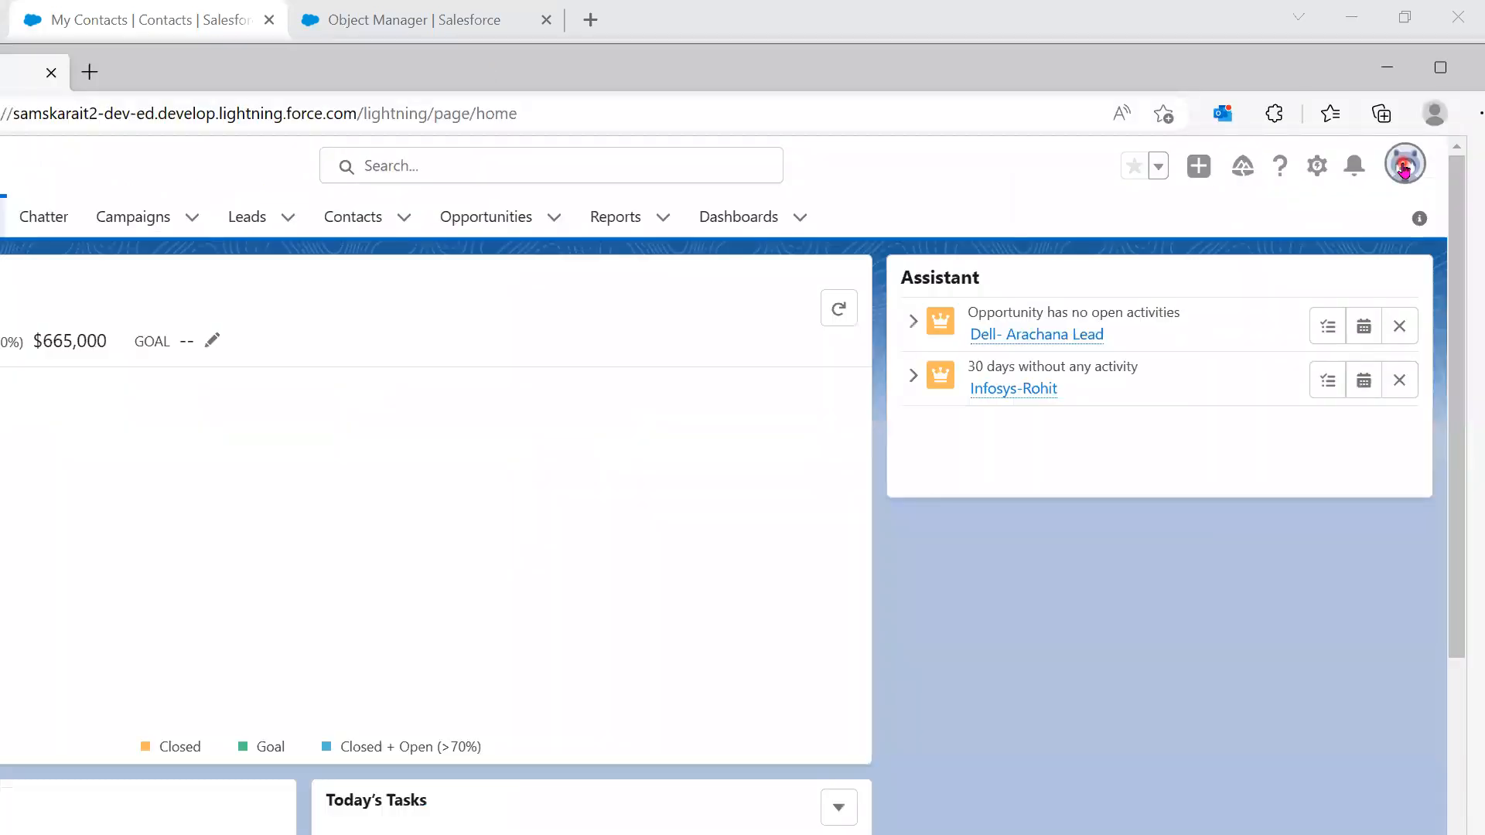
{"action": "left_click", "coordinate": [1405, 164]}
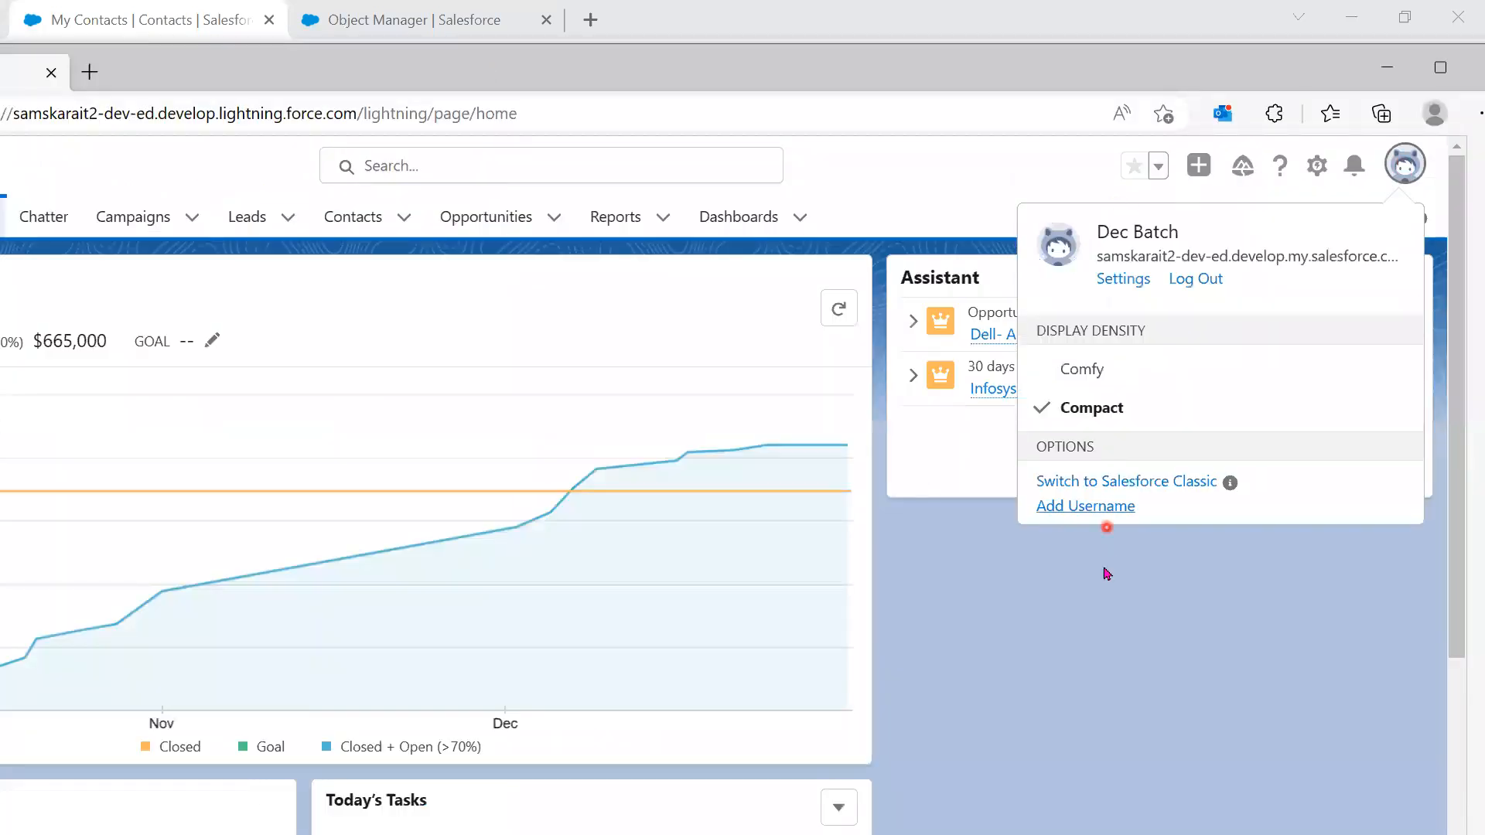
{"action": "left_click", "coordinate": [1139, 485]}
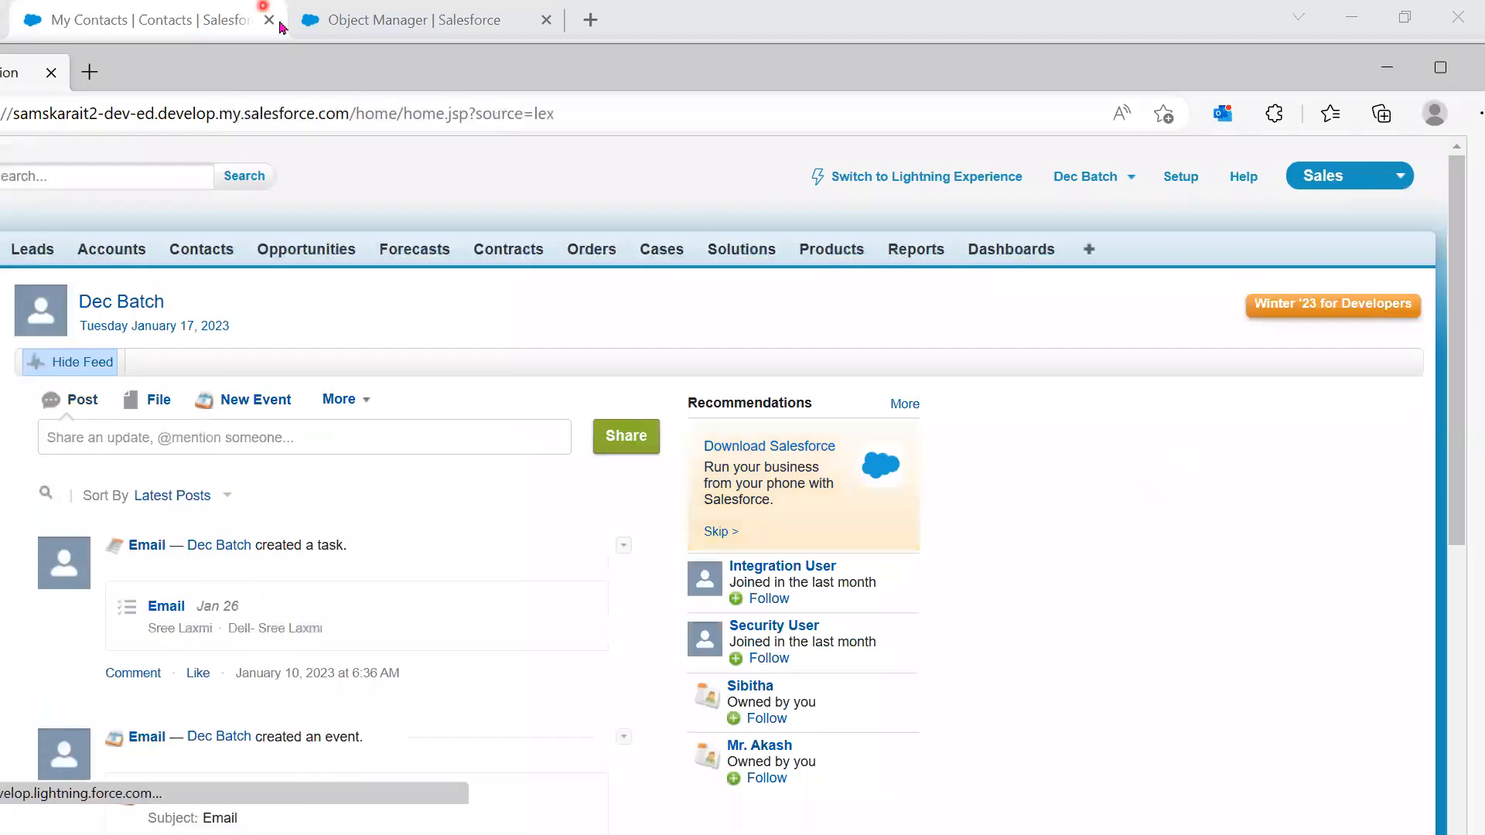
{"action": "left_click_drag", "start_coordinate": [335, 72], "coordinate": [1033, 90]}
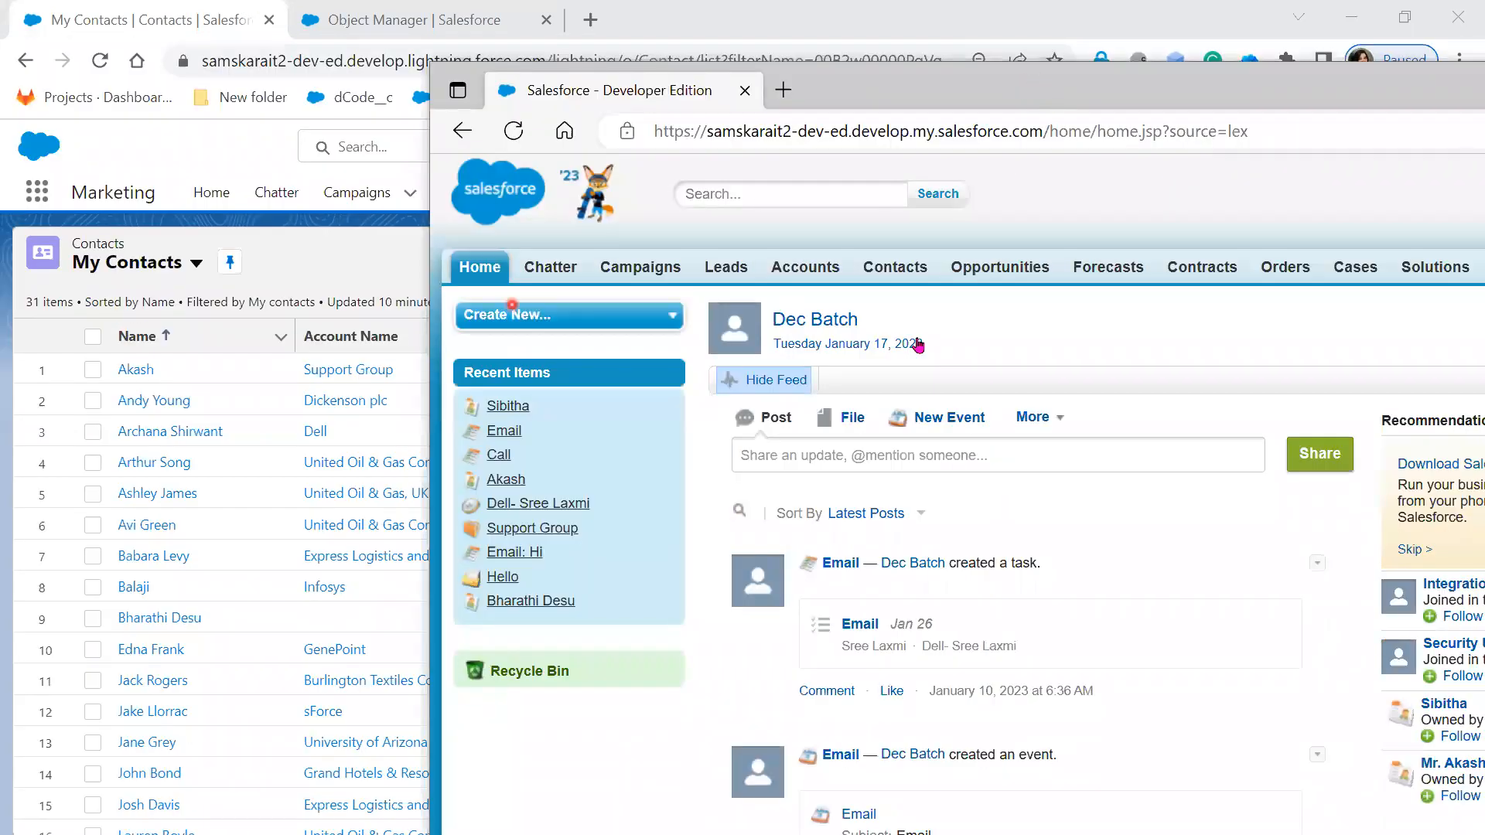
Open the Contacts home page in Salesforce Classic and maximize its browser window
{"action": "left_click", "coordinate": [909, 278]}
{"action": "mouse_move", "coordinate": [593, 241]}
{"action": "left_mouse_down"}
{"action": "mouse_move", "coordinate": [705, 305]}
{"action": "mouse_move", "coordinate": [1164, 298]}
{"action": "mouse_move", "coordinate": [1066, 296]}
{"action": "mouse_move", "coordinate": [1394, 274]}
{"action": "mouse_move", "coordinate": [1060, 229]}
{"action": "mouse_move", "coordinate": [598, 245]}
{"action": "left_mouse_up"}
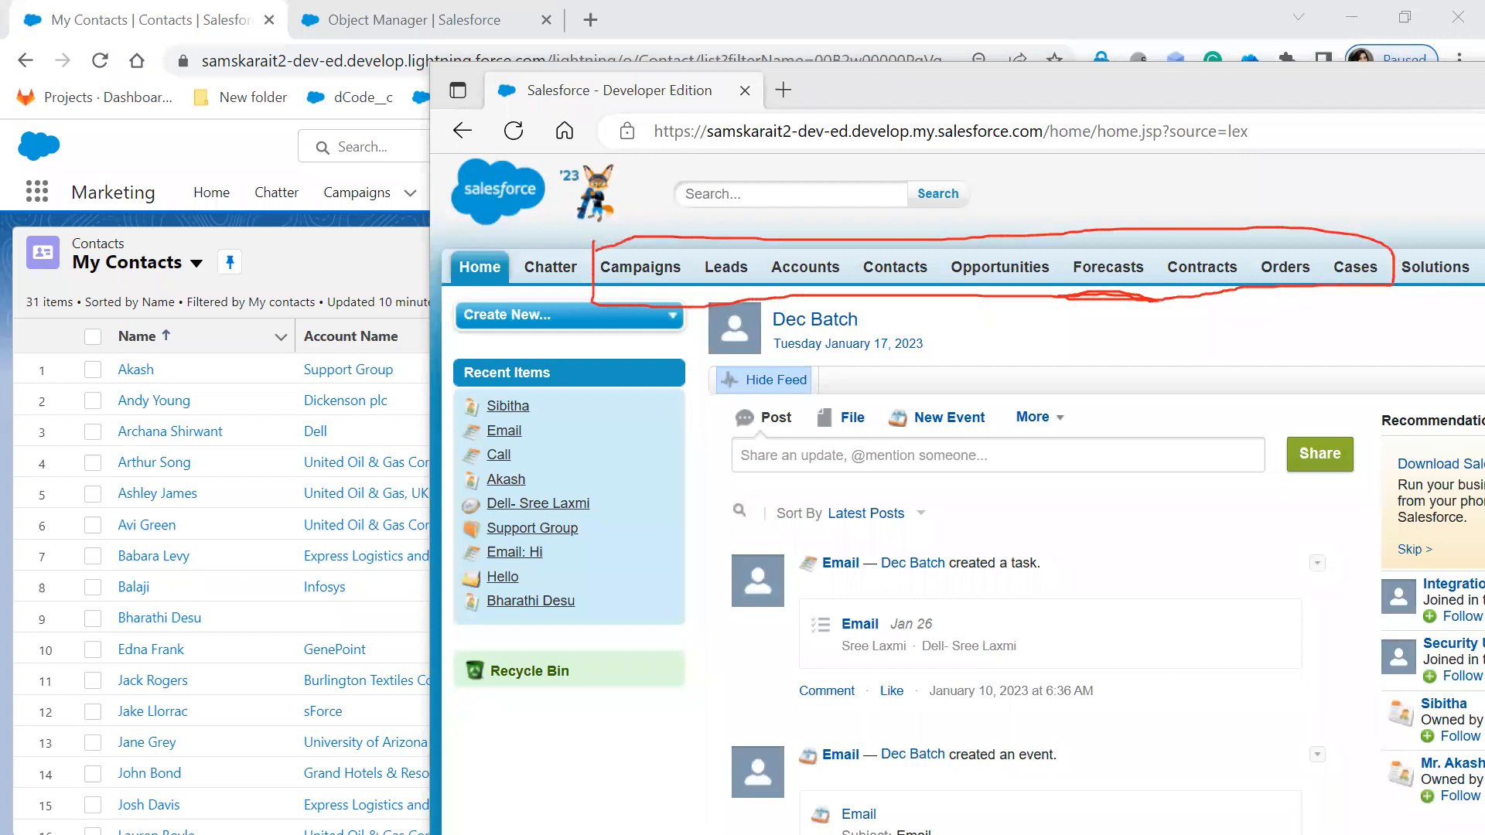
{"action": "left_click", "coordinate": [880, 272]}
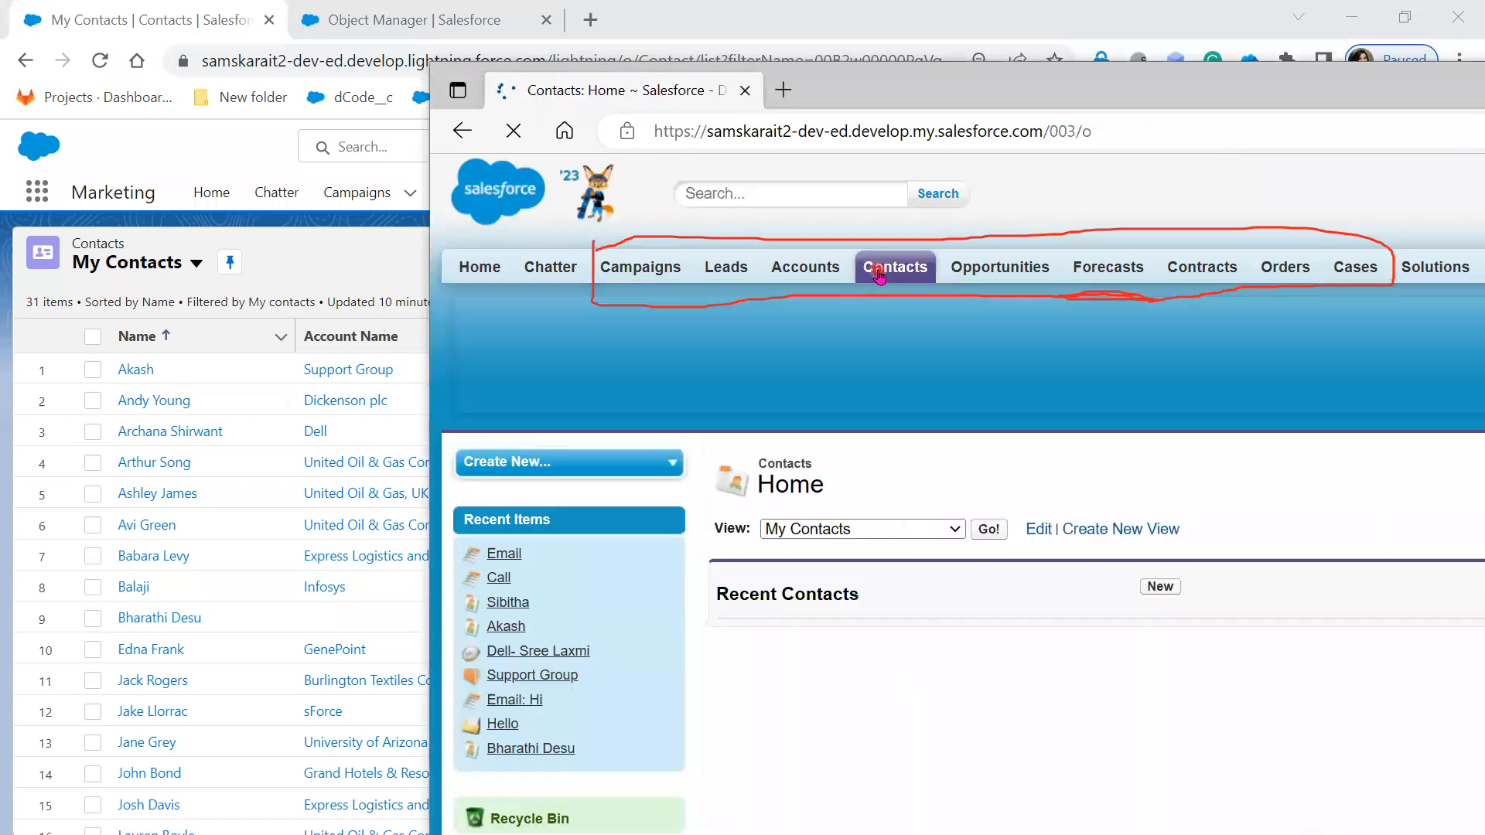
{"action": "double_click", "coordinate": [919, 91]}
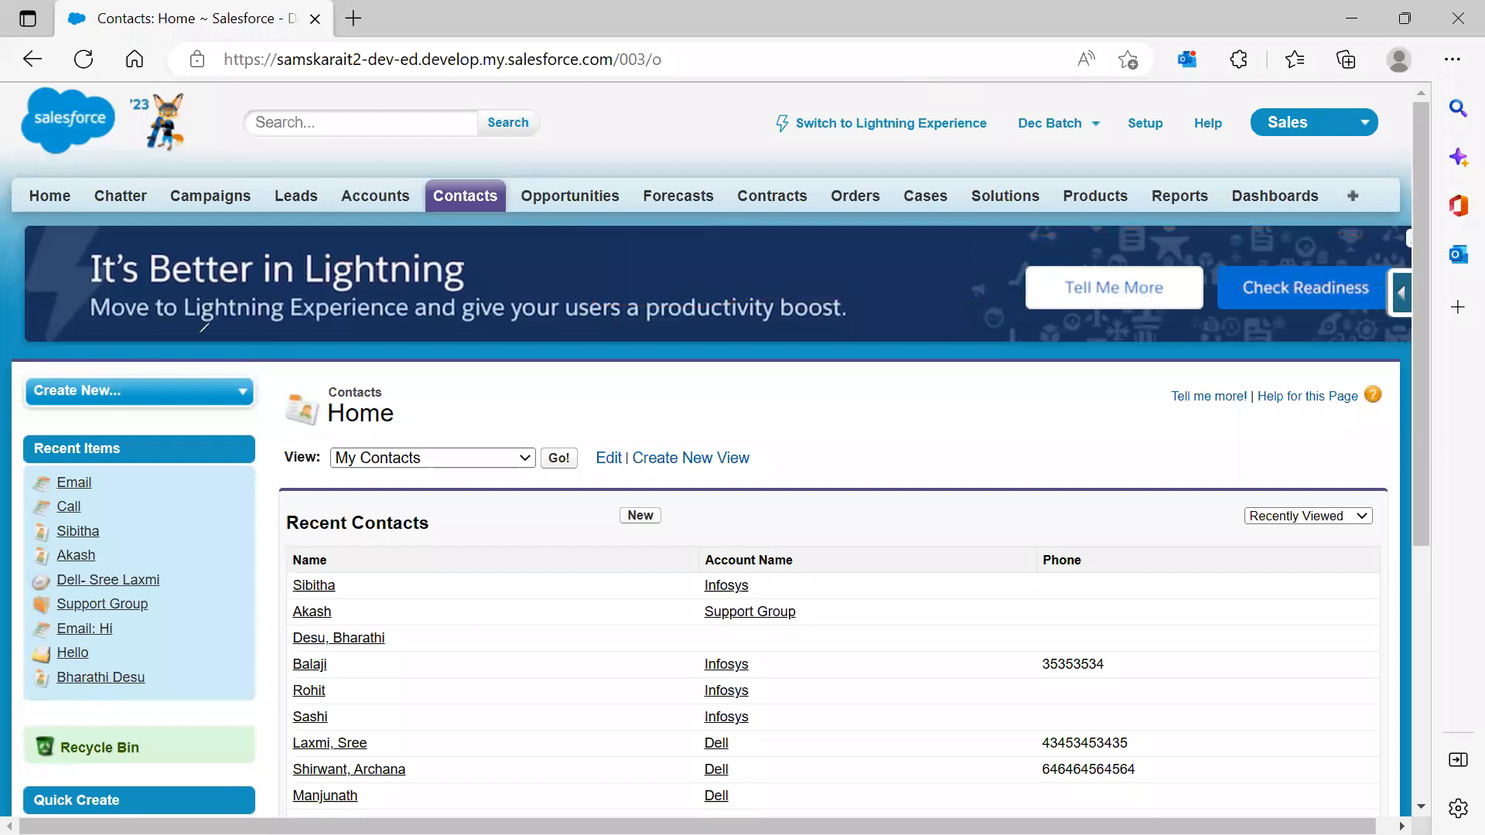
View the Accounts and Opportunities home pages for comparison, and return to the Contacts home page
{"action": "mouse_move", "coordinate": [19, 362]}
{"action": "left_mouse_down"}
{"action": "mouse_move", "coordinate": [840, 391]}
{"action": "mouse_move", "coordinate": [1365, 384]}
{"action": "mouse_move", "coordinate": [1394, 398]}
{"action": "left_mouse_up"}
{"action": "mouse_move", "coordinate": [1404, 499]}
{"action": "left_mouse_down"}
{"action": "mouse_move", "coordinate": [1386, 814]}
{"action": "mouse_move", "coordinate": [160, 805]}
{"action": "mouse_move", "coordinate": [53, 603]}
{"action": "mouse_move", "coordinate": [55, 352]}
{"action": "left_mouse_up"}
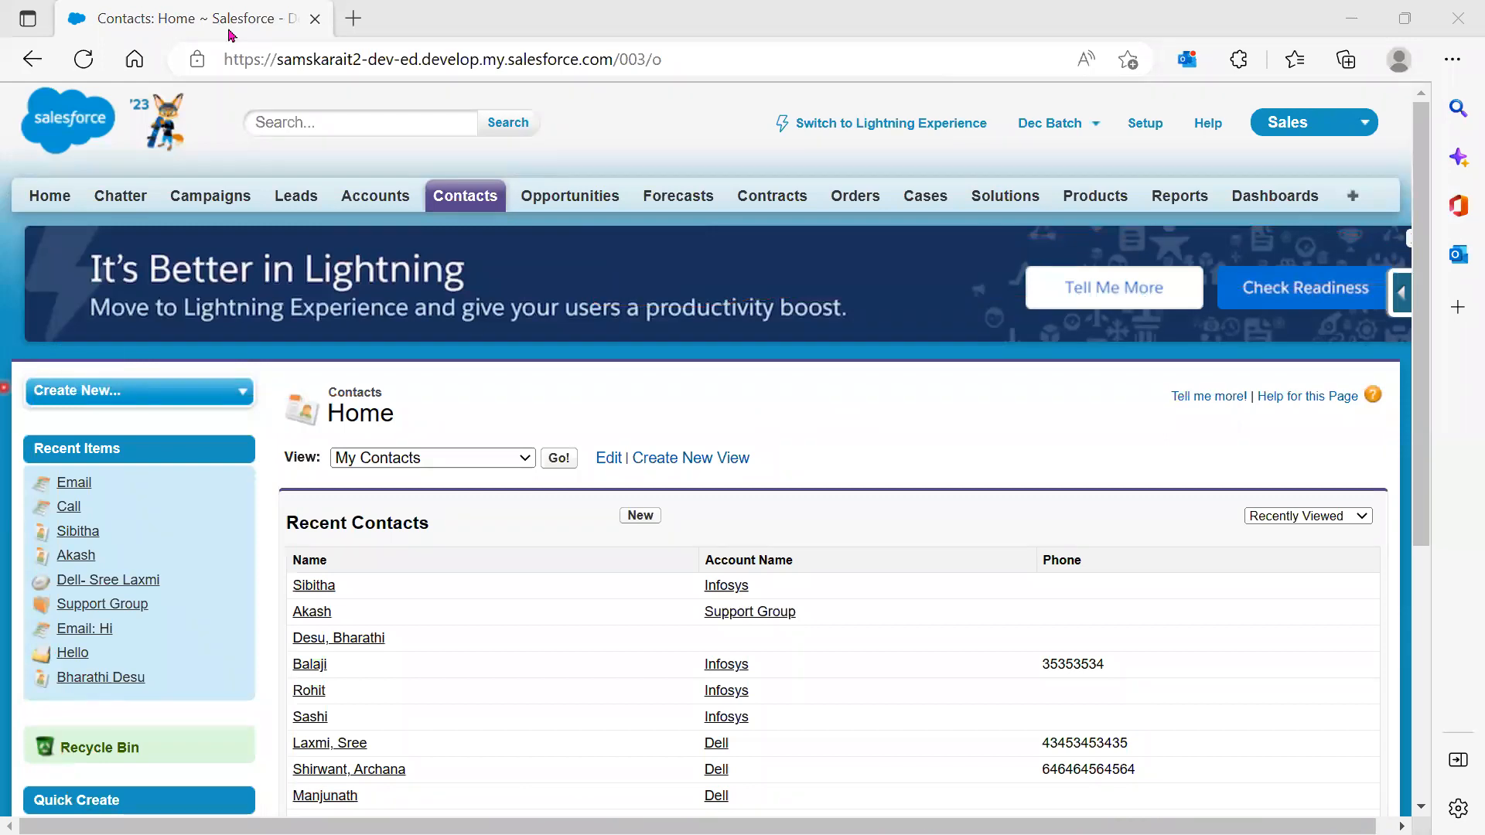
{"action": "left_click", "coordinate": [371, 199]}
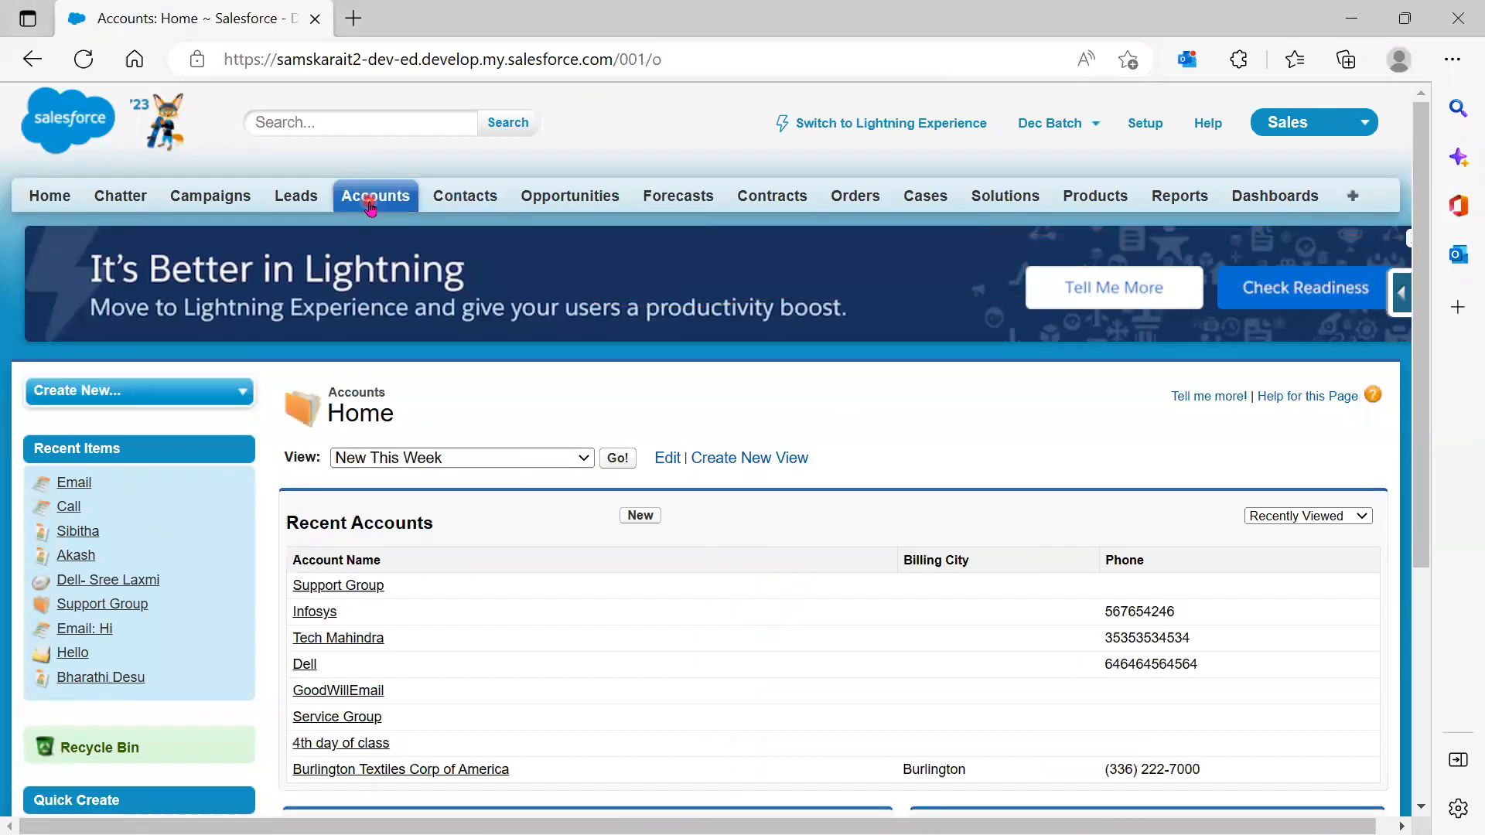
{"action": "left_click", "coordinate": [443, 202]}
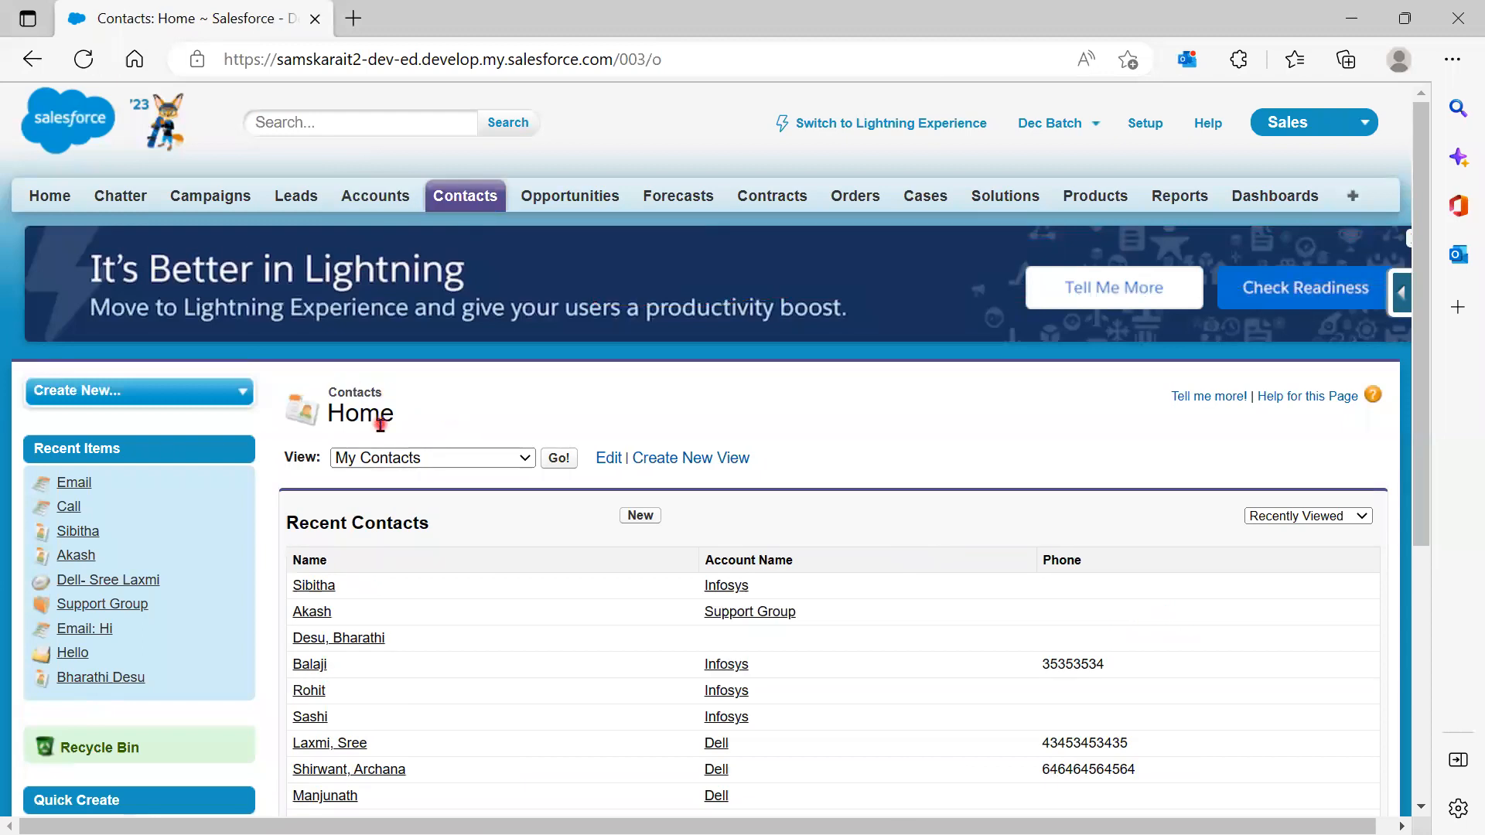
{"action": "left_click", "coordinate": [590, 195]}
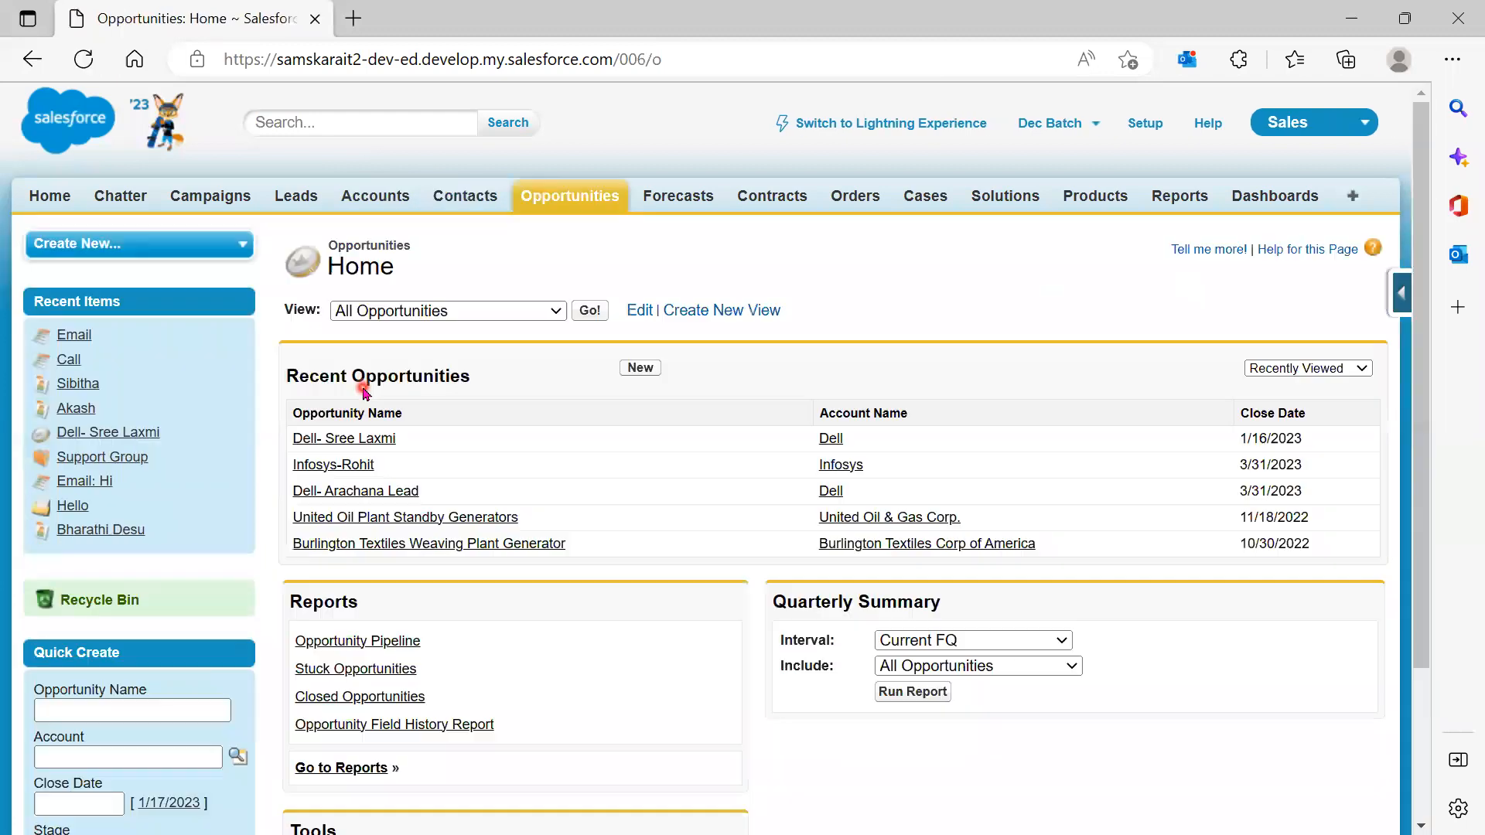
{"action": "double_click", "coordinate": [364, 258]}
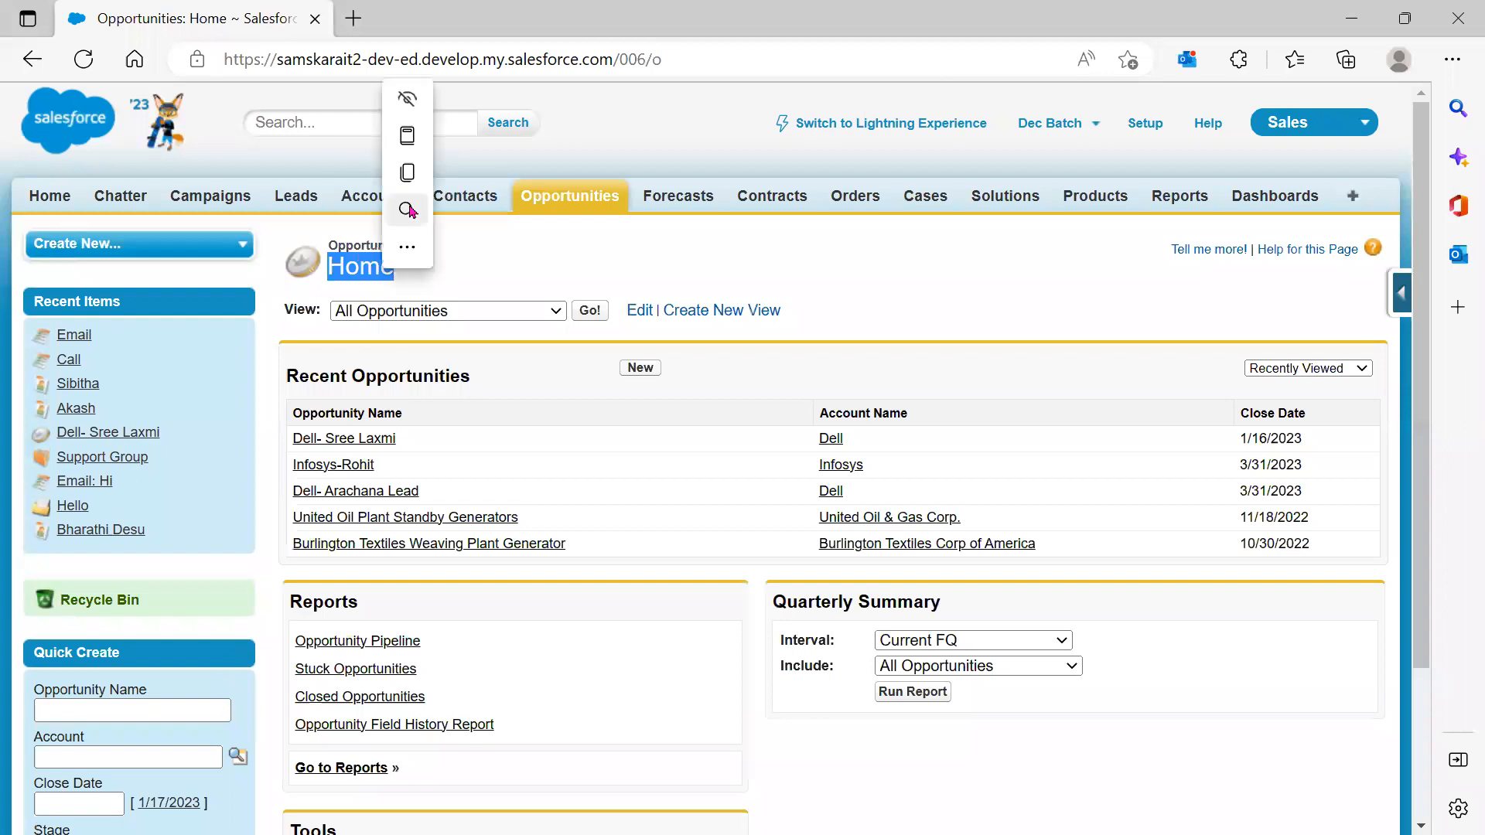
{"action": "left_click", "coordinate": [474, 189]}
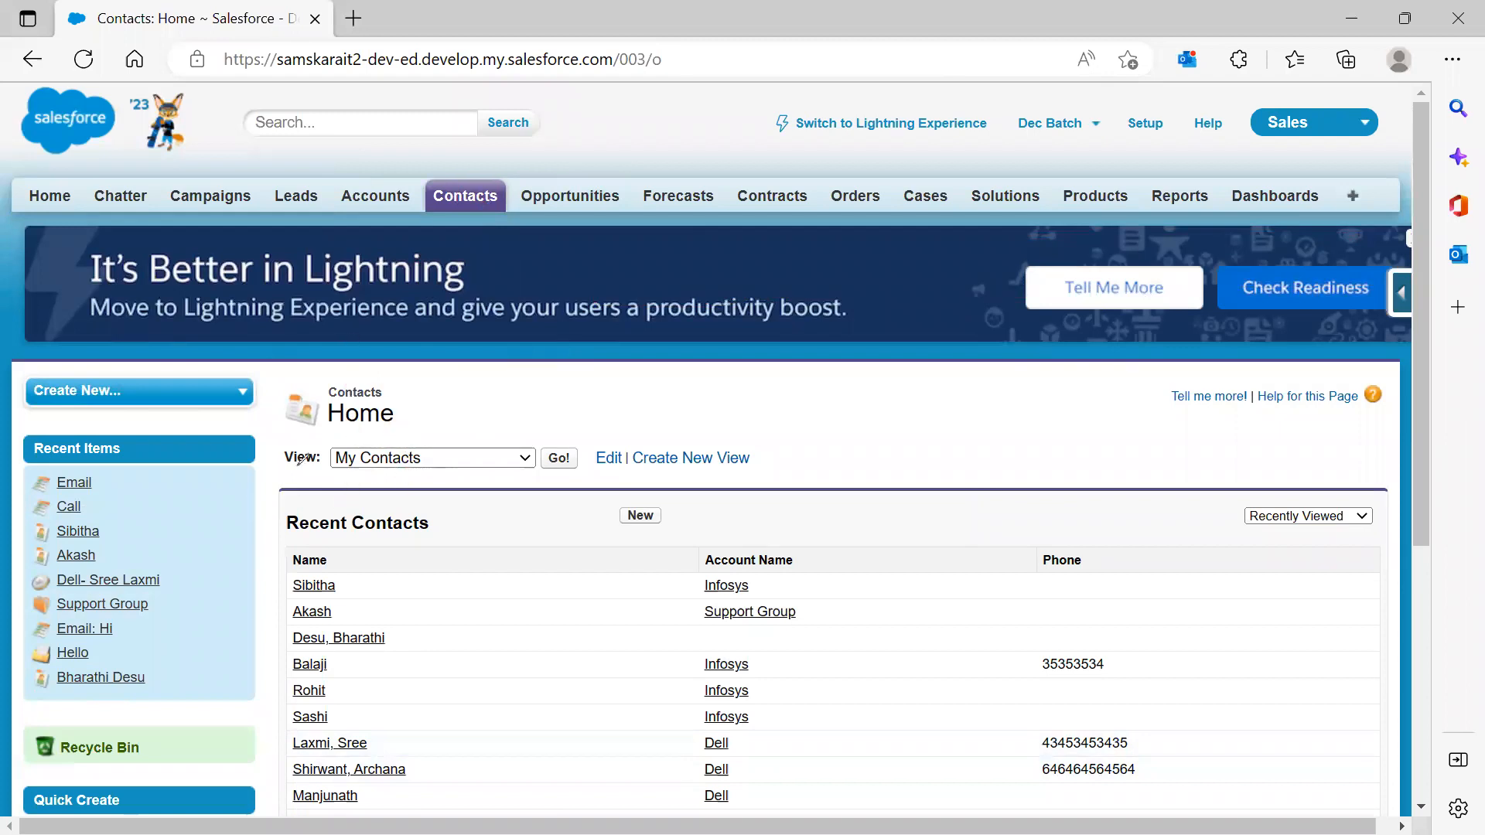
{"action": "mouse_move", "coordinate": [272, 444]}
{"action": "left_mouse_down"}
{"action": "mouse_move", "coordinate": [670, 421]}
{"action": "mouse_move", "coordinate": [773, 447]}
{"action": "mouse_move", "coordinate": [772, 464]}
{"action": "mouse_move", "coordinate": [416, 474]}
{"action": "mouse_move", "coordinate": [275, 464]}
{"action": "mouse_move", "coordinate": [274, 435]}
{"action": "left_mouse_up"}
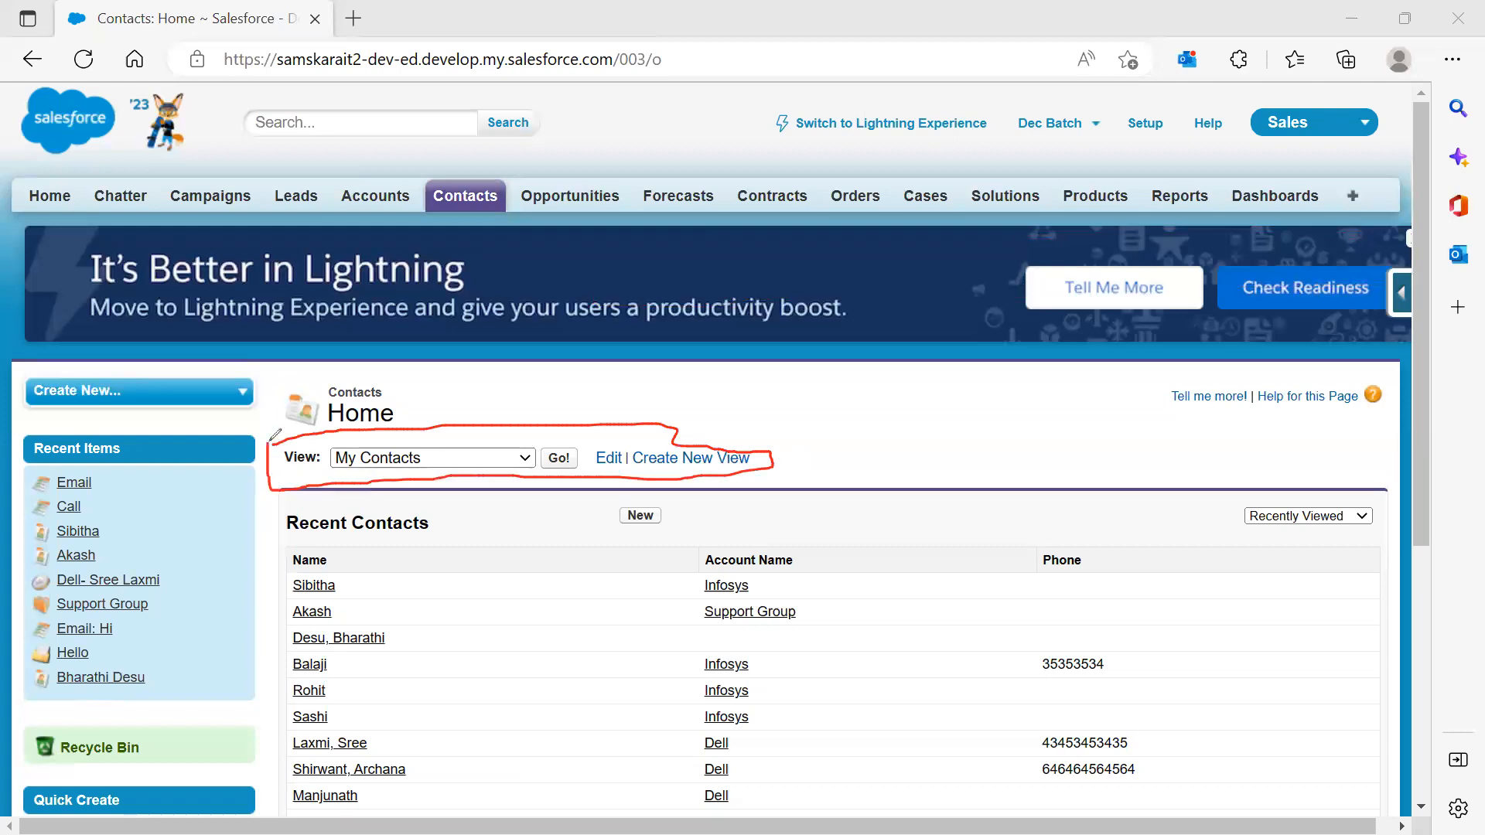
{"action": "mouse_move", "coordinate": [808, 427]}
{"action": "left_mouse_down"}
{"action": "mouse_move", "coordinate": [800, 464]}
{"action": "mouse_move", "coordinate": [834, 439]}
{"action": "mouse_move", "coordinate": [851, 450]}
{"action": "mouse_move", "coordinate": [817, 493]}
{"action": "left_mouse_up"}
{"action": "left_click", "coordinate": [825, 429]}
{"action": "mouse_move", "coordinate": [880, 418]}
{"action": "left_mouse_down"}
{"action": "mouse_move", "coordinate": [911, 459]}
{"action": "mouse_move", "coordinate": [916, 435]}
{"action": "left_mouse_up"}
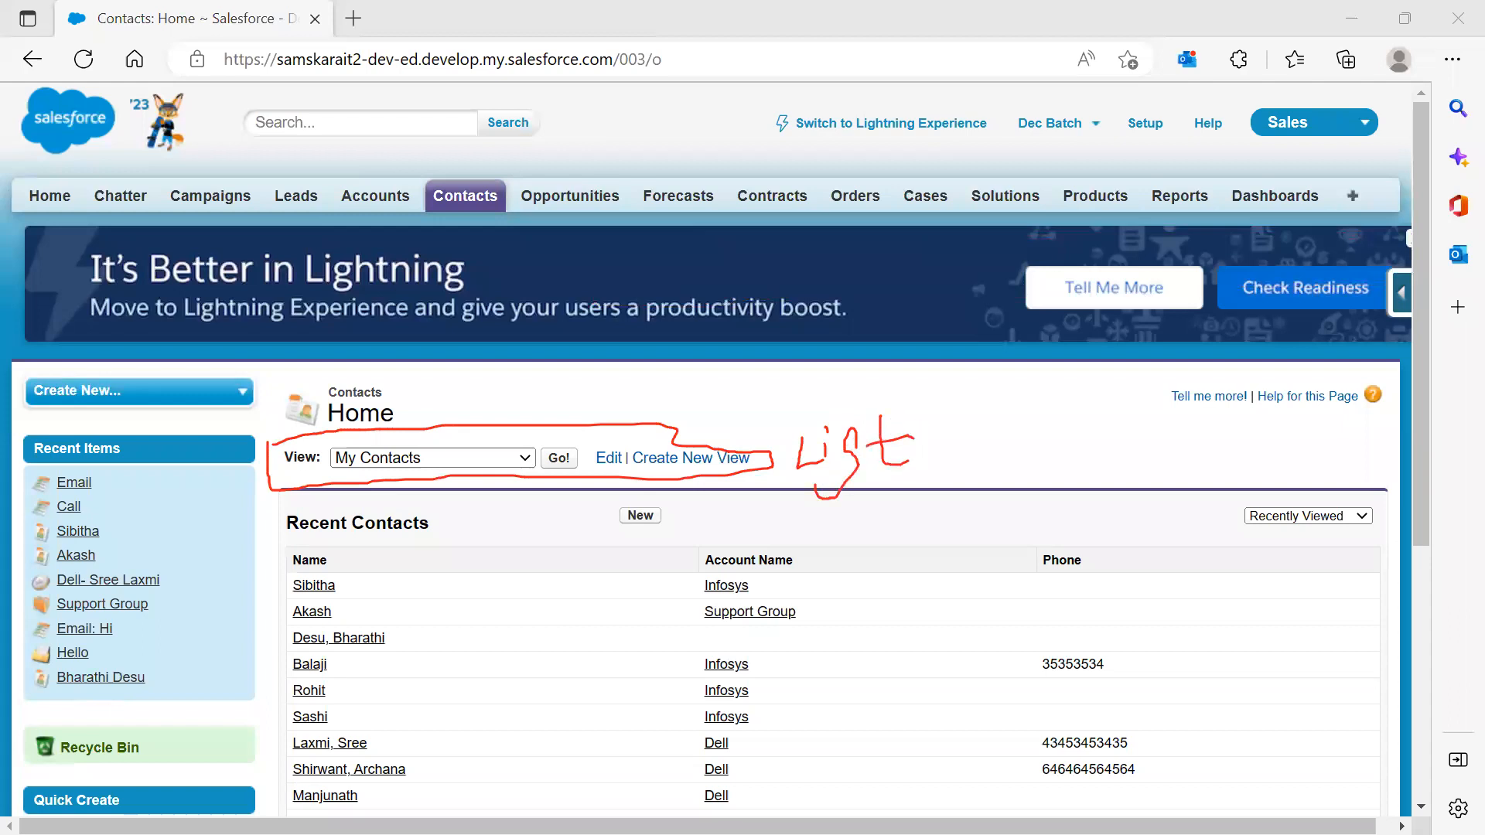
{"action": "key", "text": "Escape"}
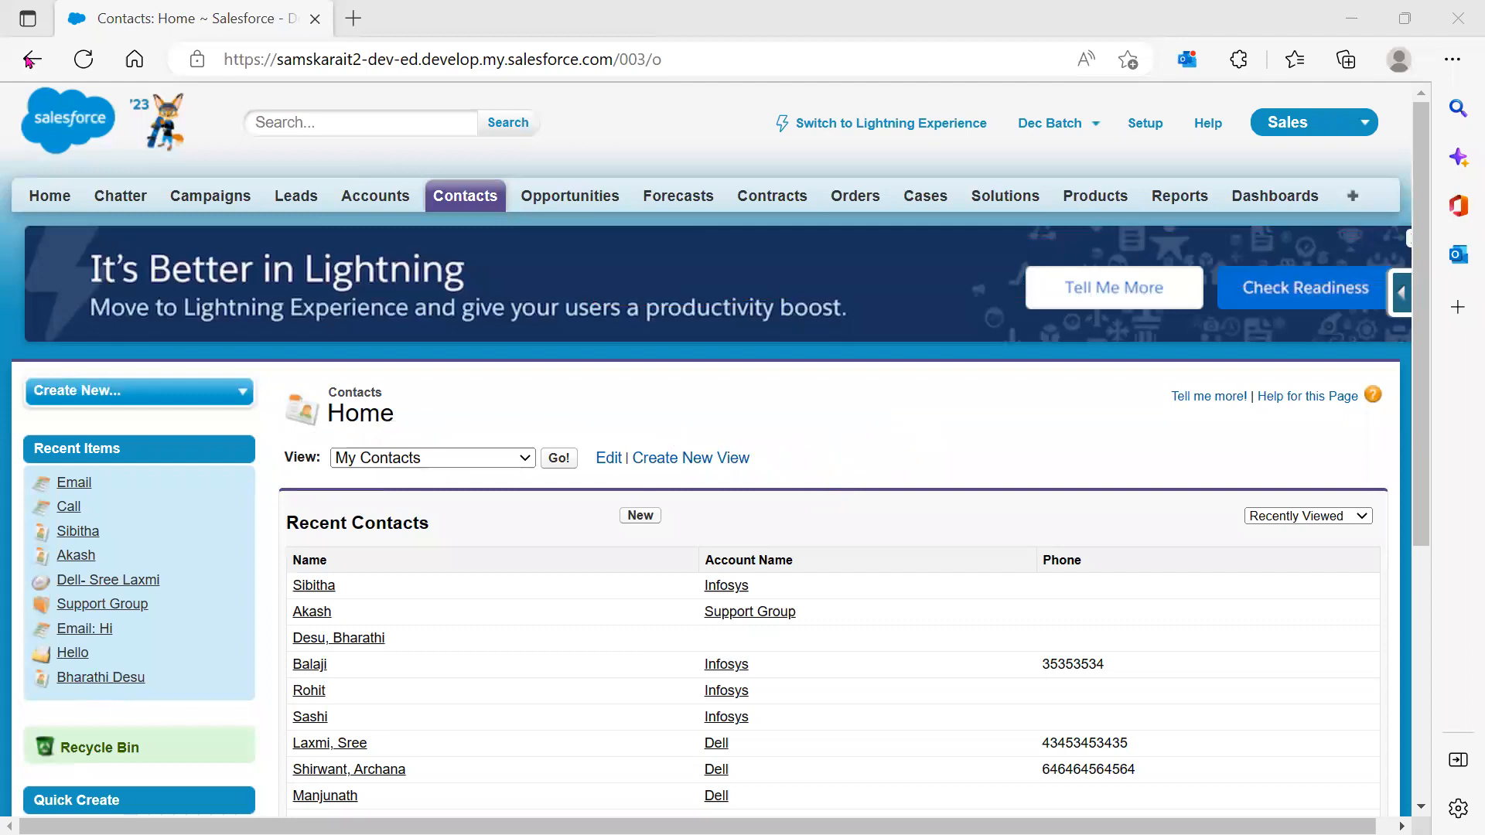
{"action": "left_click", "coordinate": [555, 16]}
{"action": "double_click", "coordinate": [576, 25]}
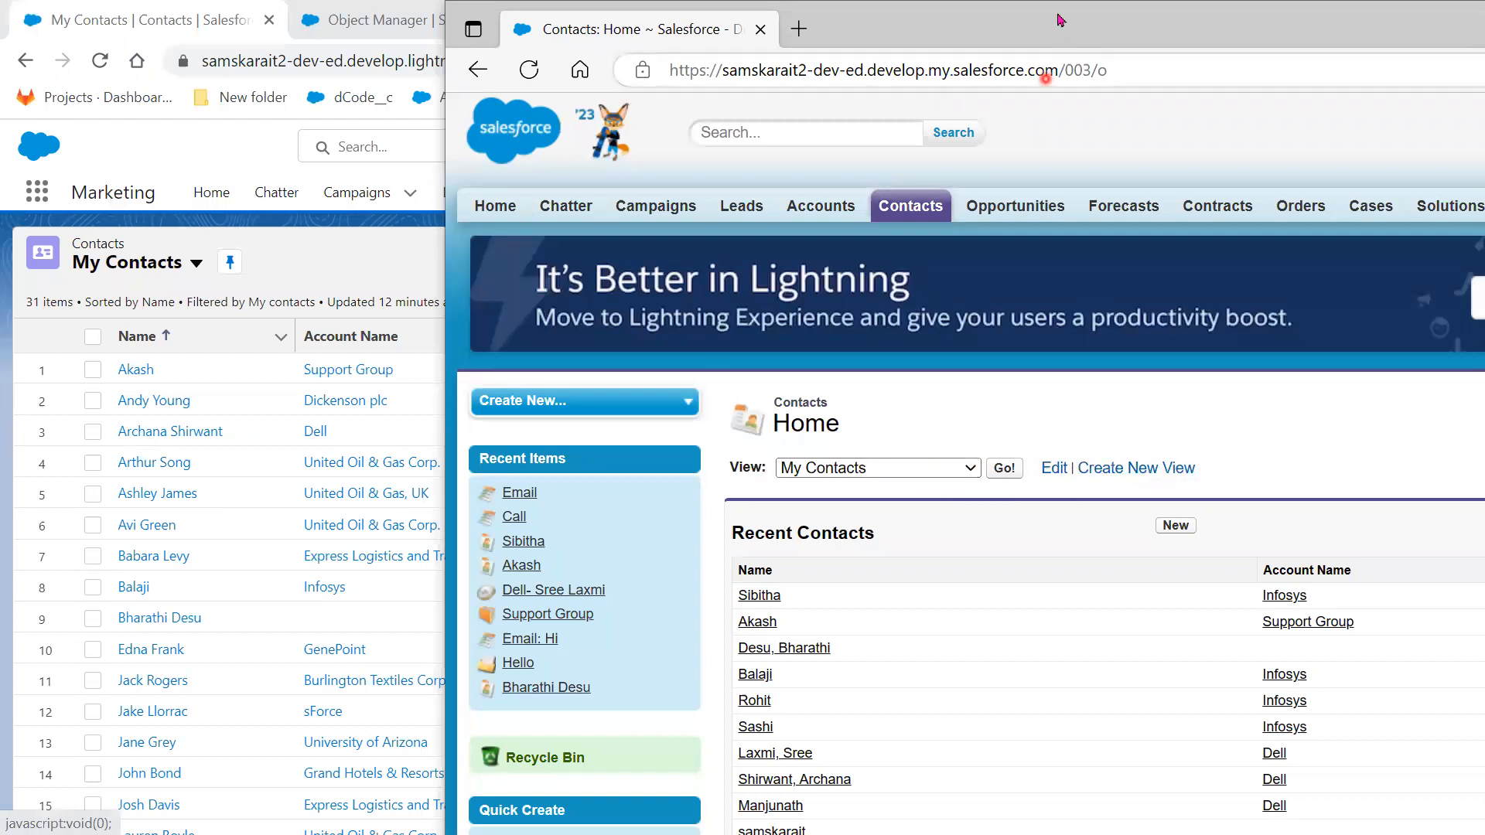
{"action": "left_click_drag", "start_coordinate": [1052, 35], "coordinate": [743, 43]}
{"action": "double_click", "coordinate": [743, 43]}
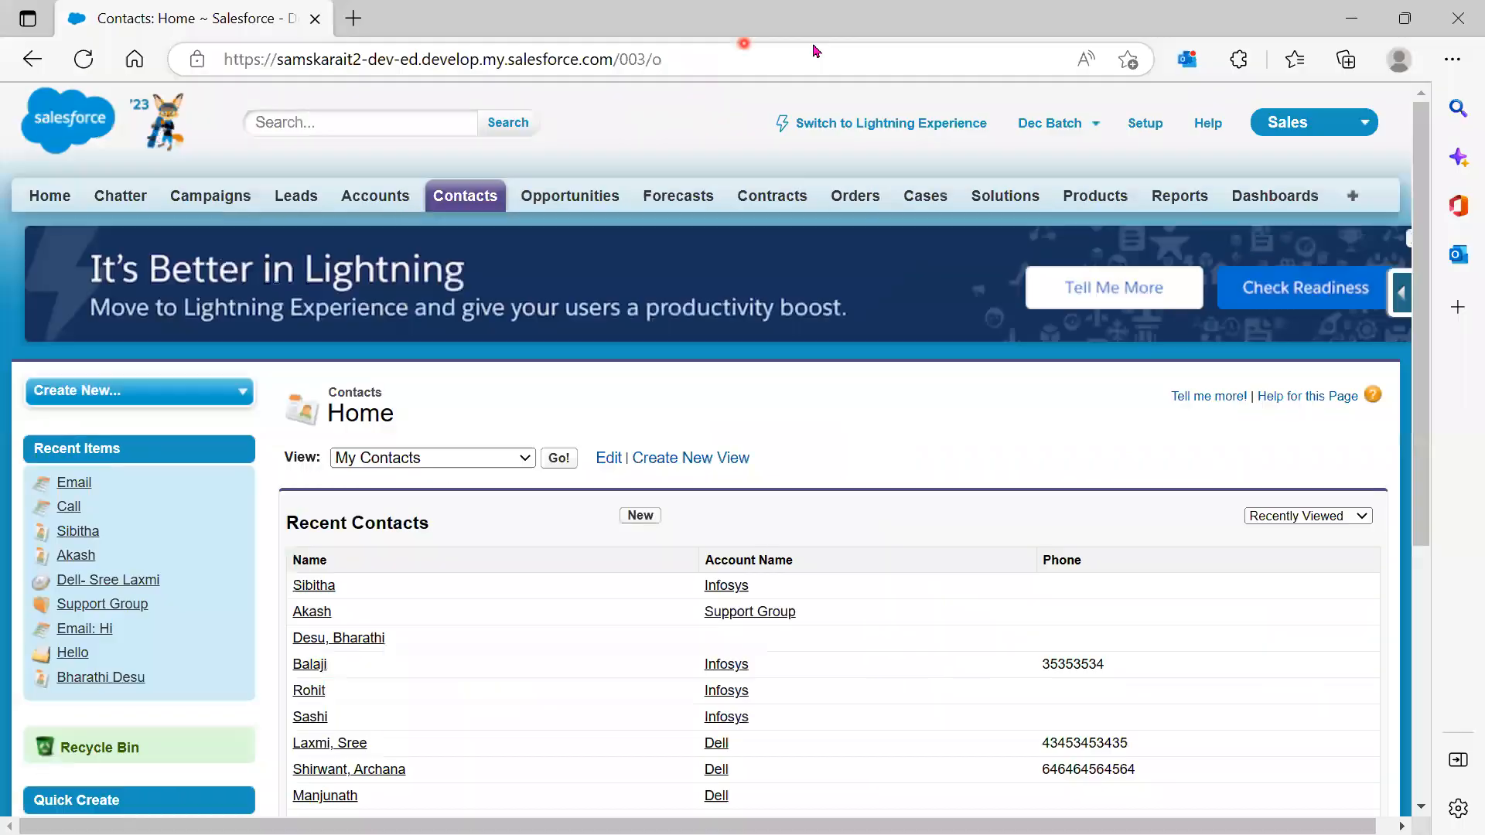
Minimize the browser windows to switch to the PowerPoint slide show, and advance to the Quiz slide's question about list views in Lightning
{"action": "left_click", "coordinate": [1351, 29]}
{"action": "left_click", "coordinate": [1351, 22]}
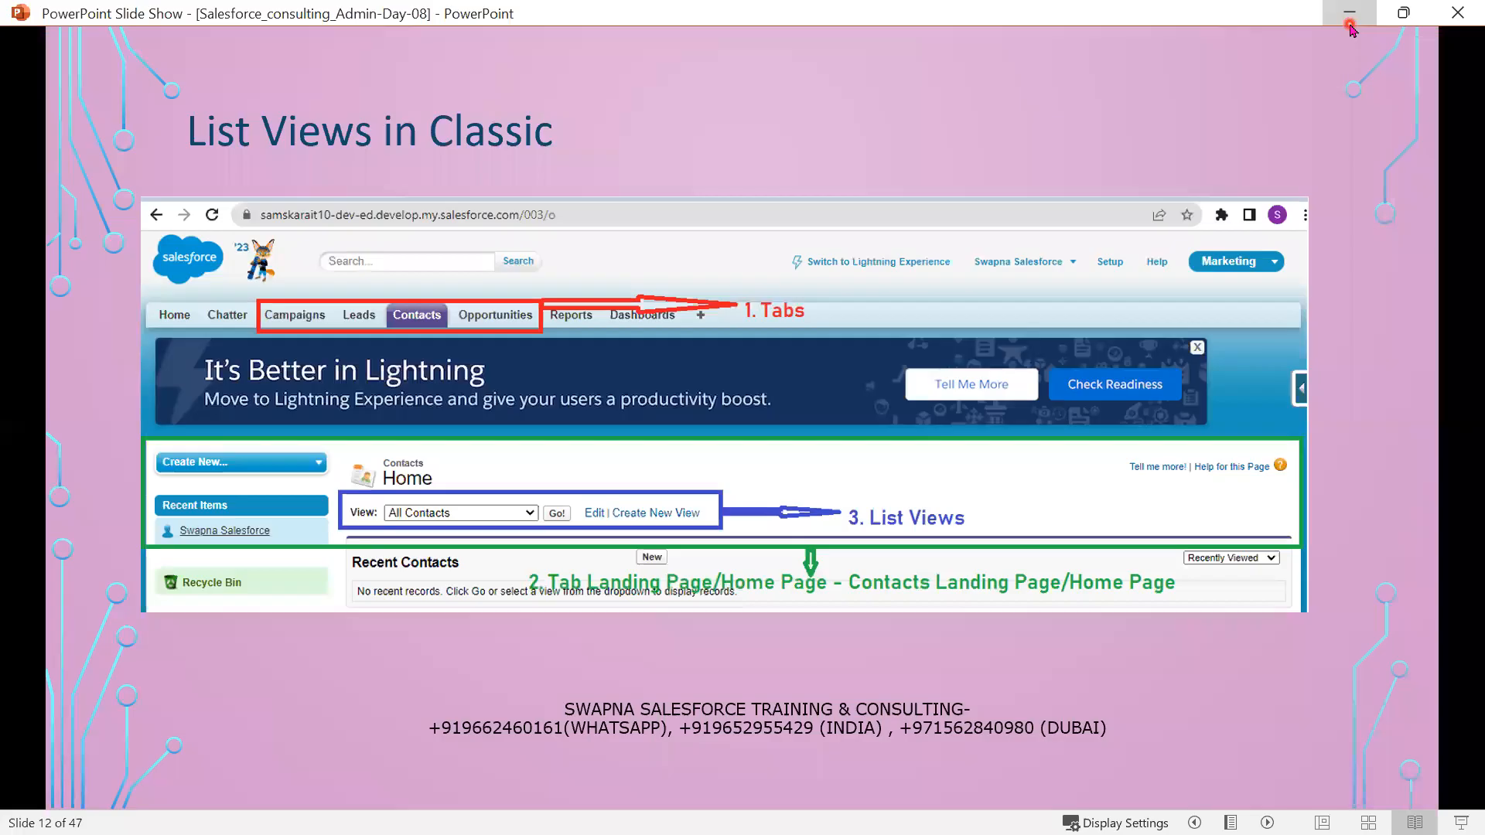
{"action": "left_click", "coordinate": [777, 608]}
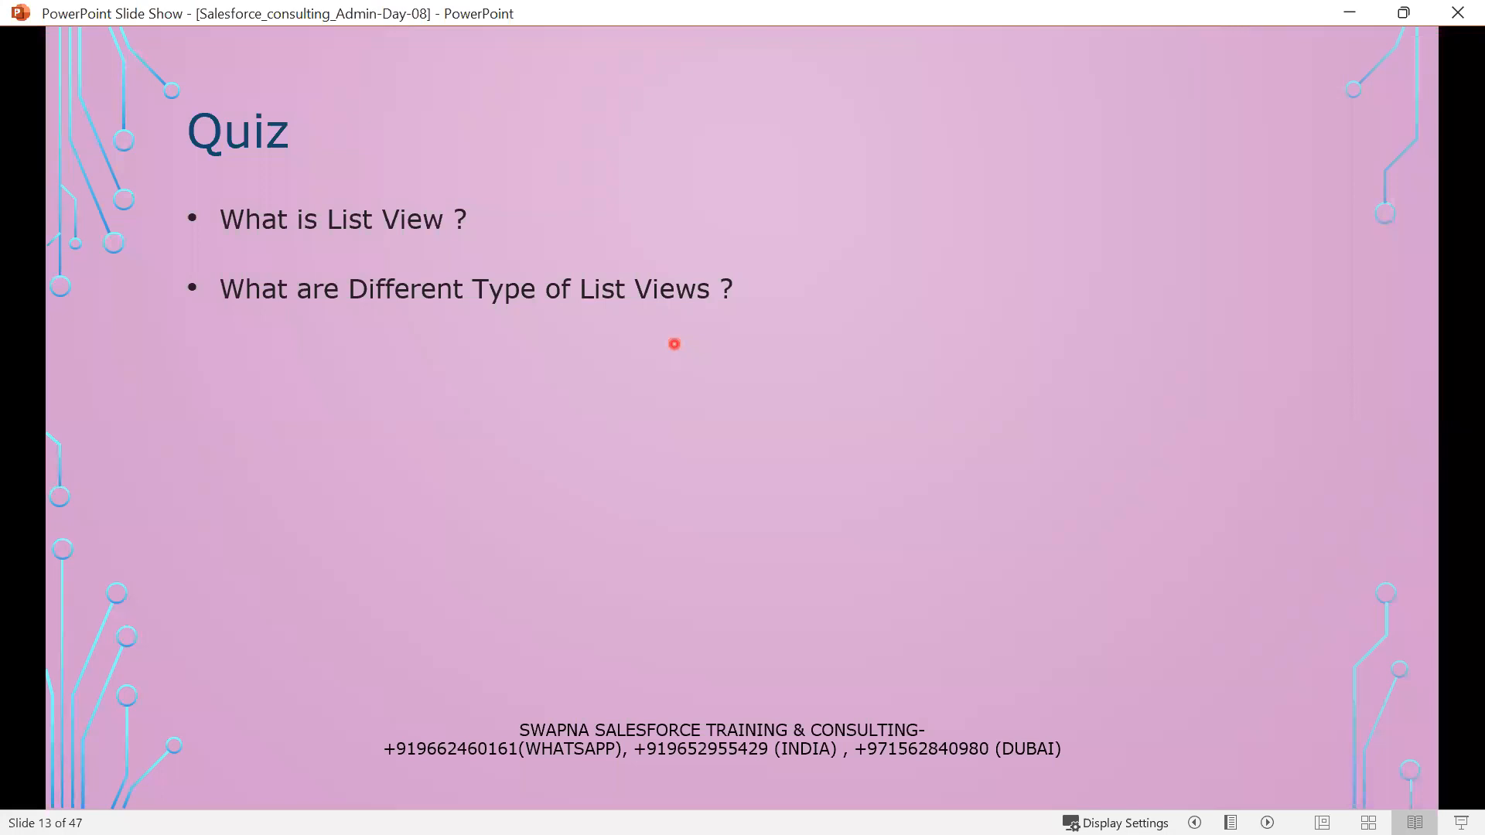
{"action": "left_click", "coordinate": [675, 344]}
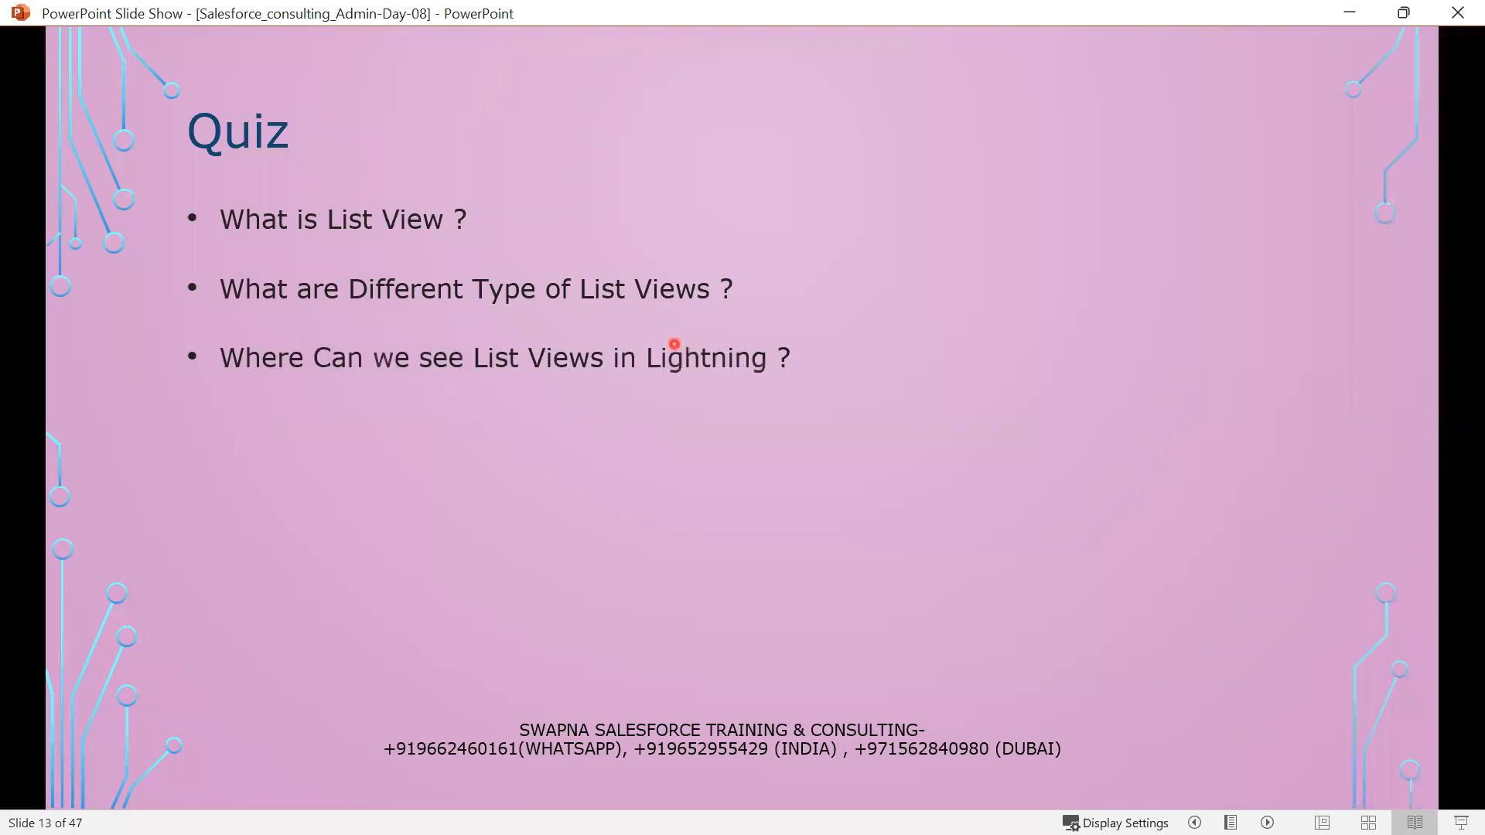
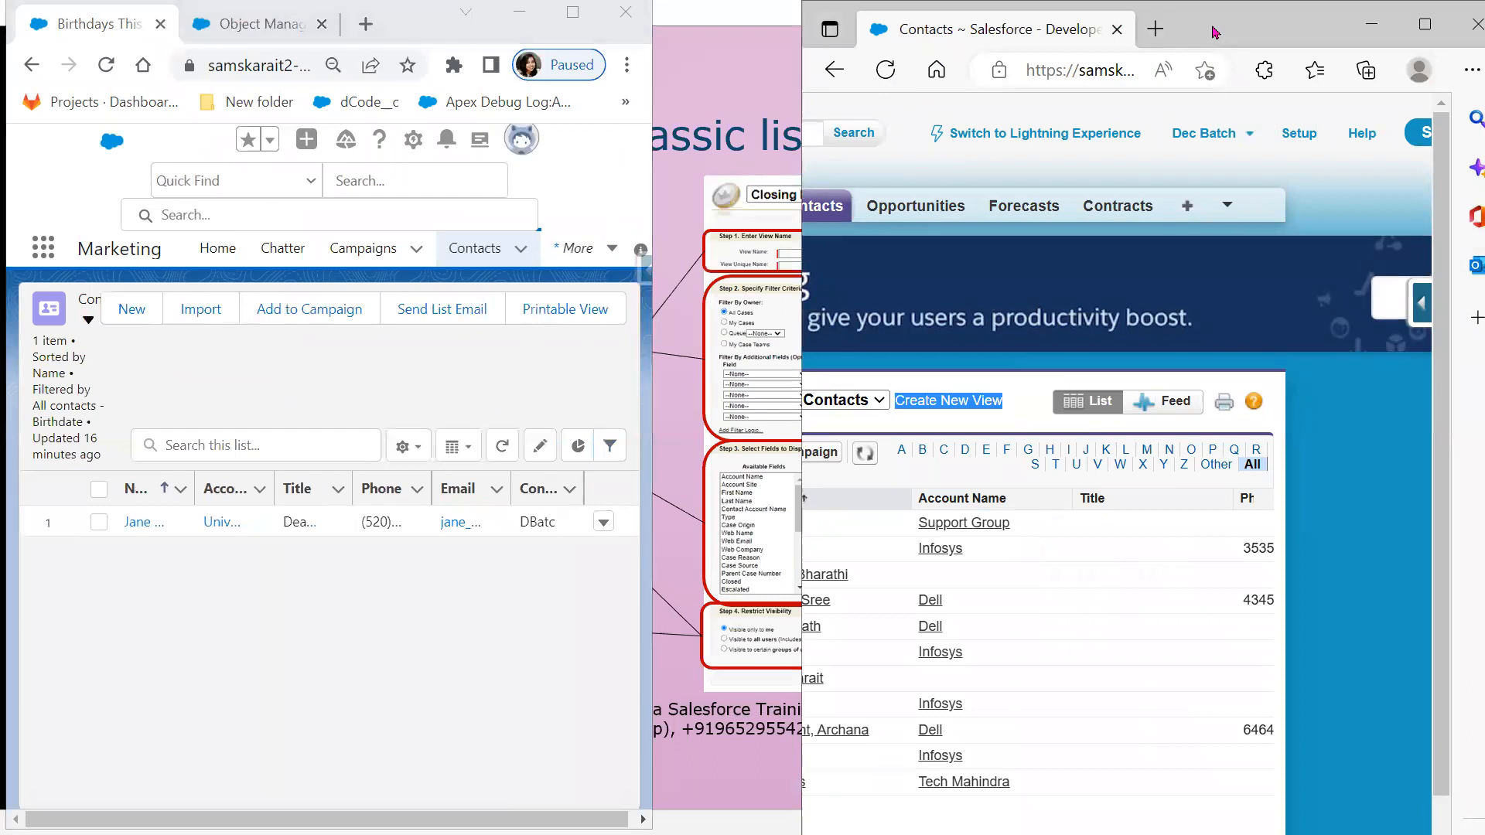
Place the Classic window beside the Lightning window, widen it, and show the list view controls of the Lightning contact list
{"action": "left_click_drag", "start_coordinate": [1216, 32], "coordinate": [1068, 32]}
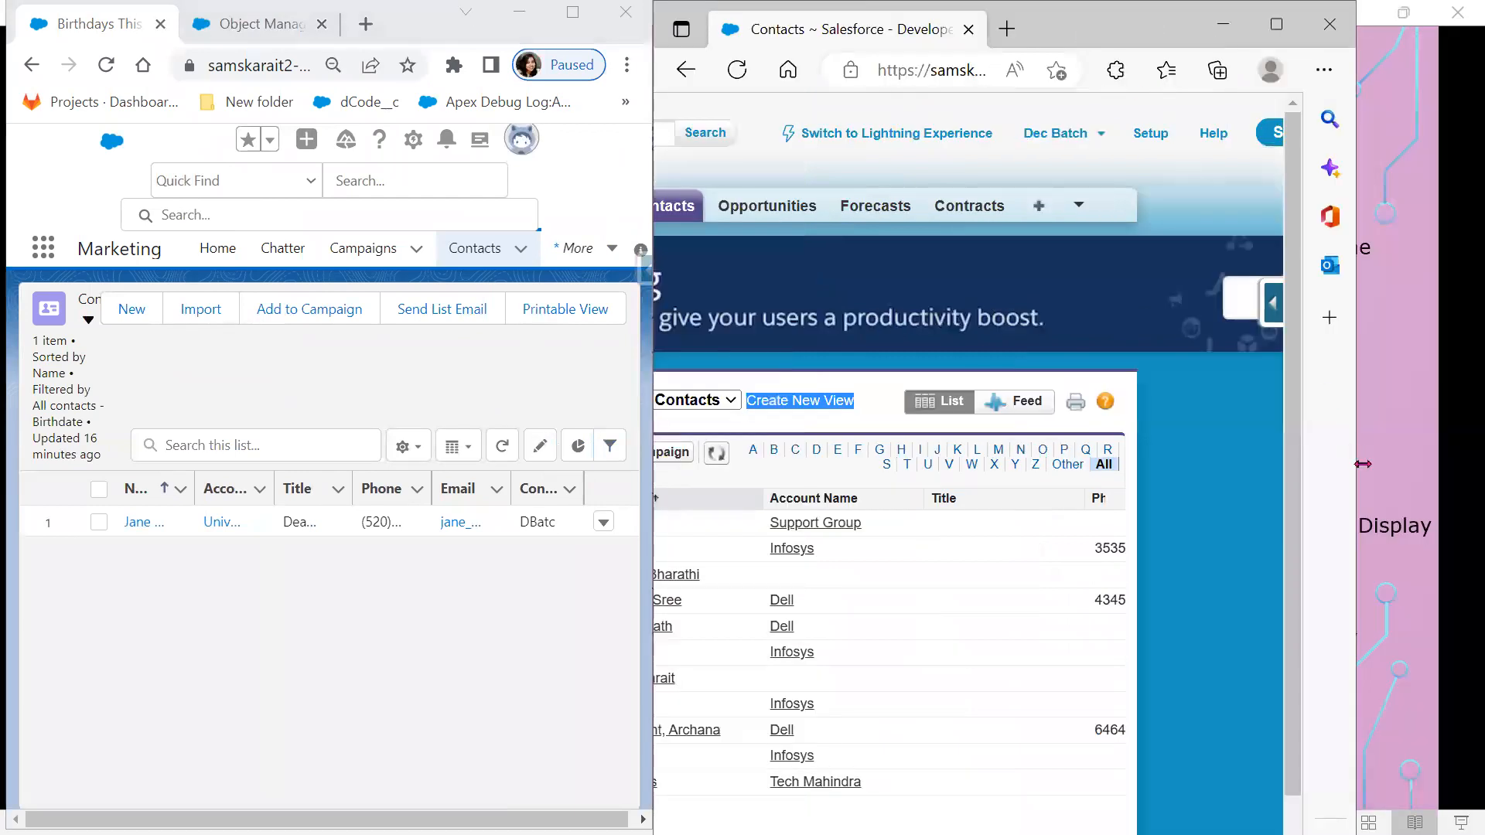
{"action": "left_click_drag", "start_coordinate": [1363, 464], "coordinate": [1470, 465]}
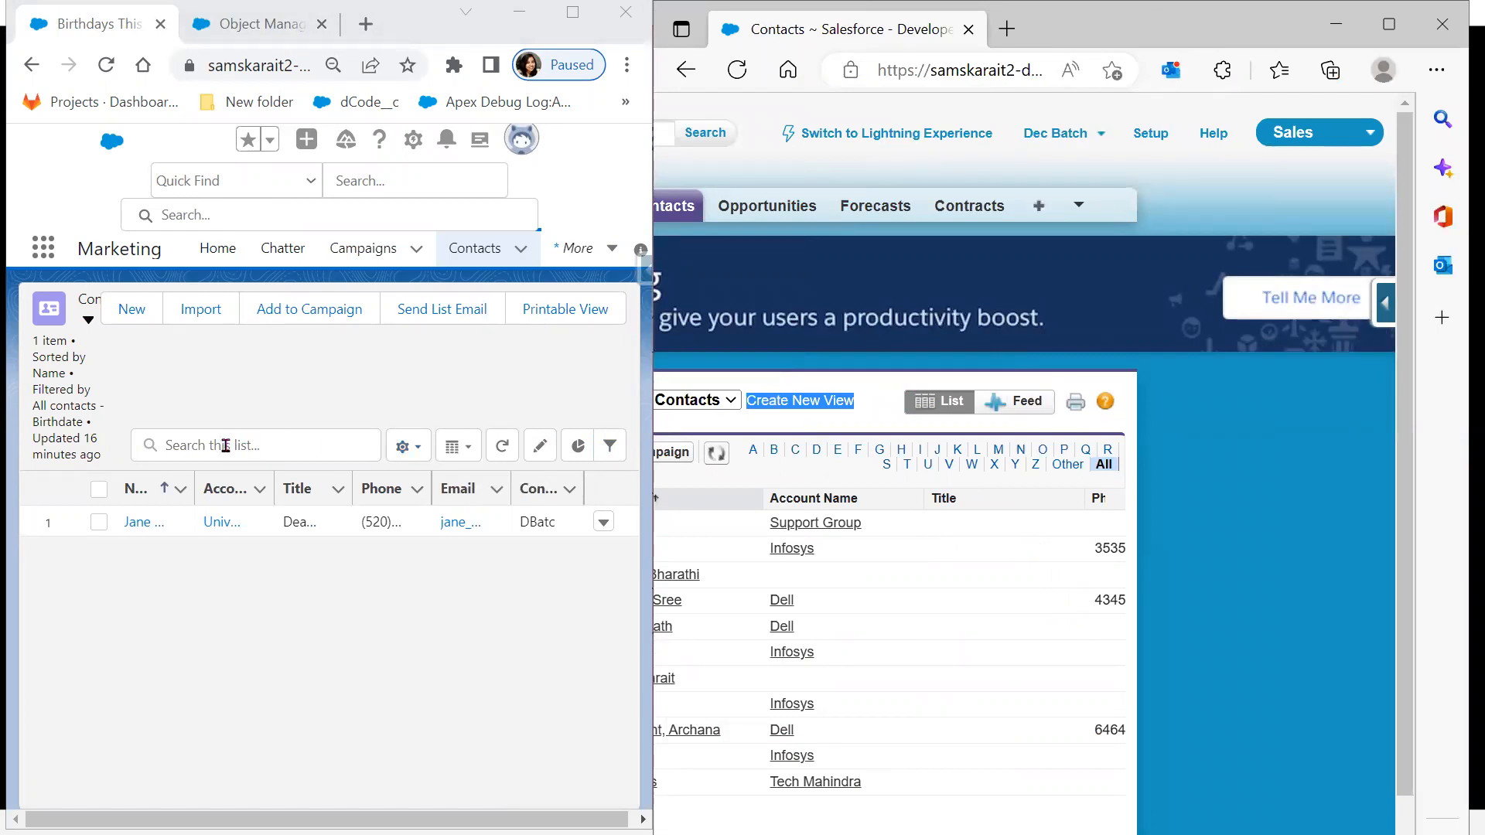
{"action": "left_click", "coordinate": [422, 456]}
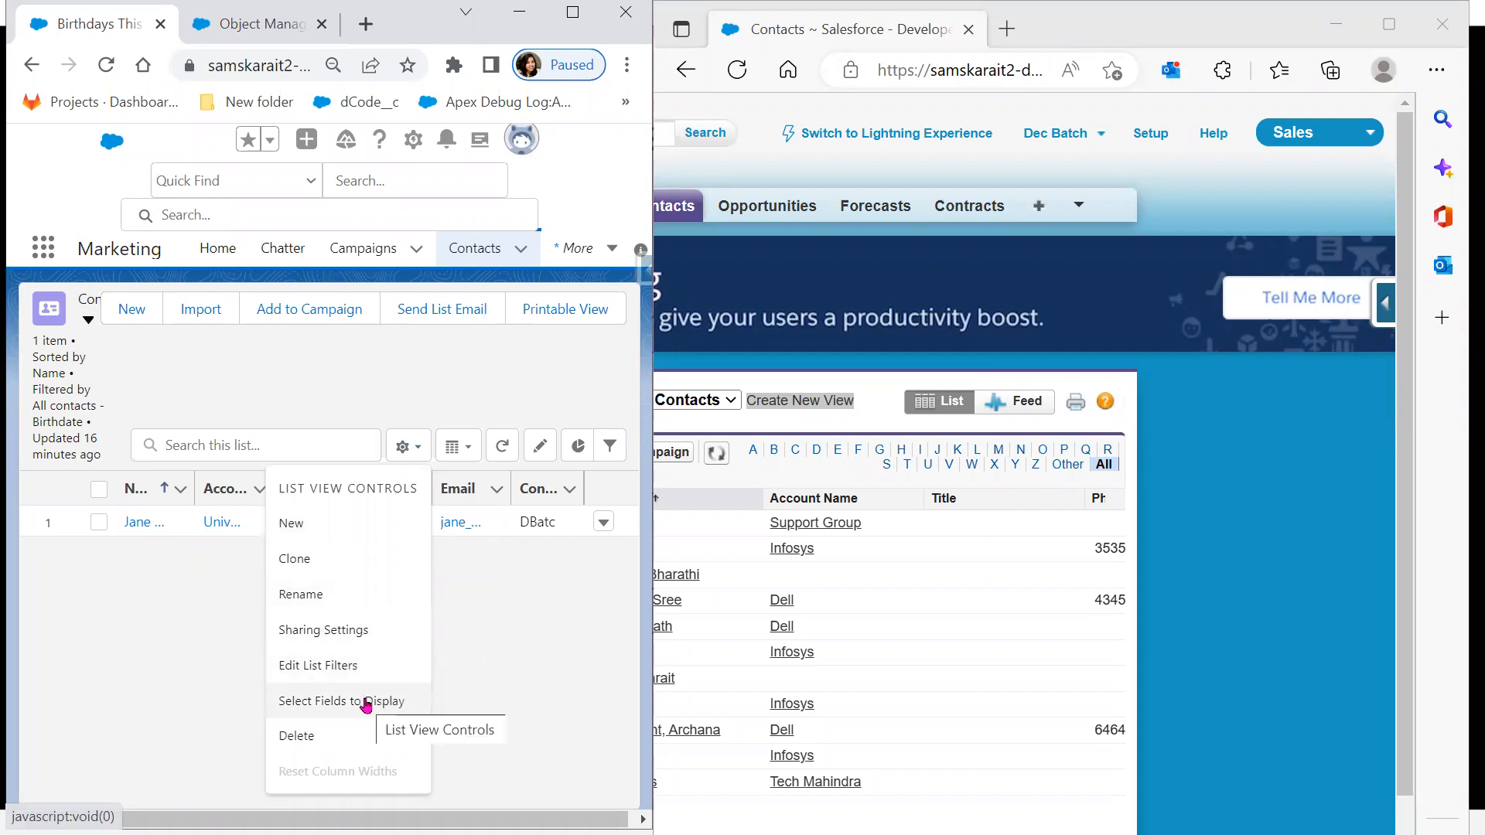
Open the form for creating a new Contacts view in Classic and reduce the page zoom to 50%
{"action": "left_click", "coordinate": [797, 402]}
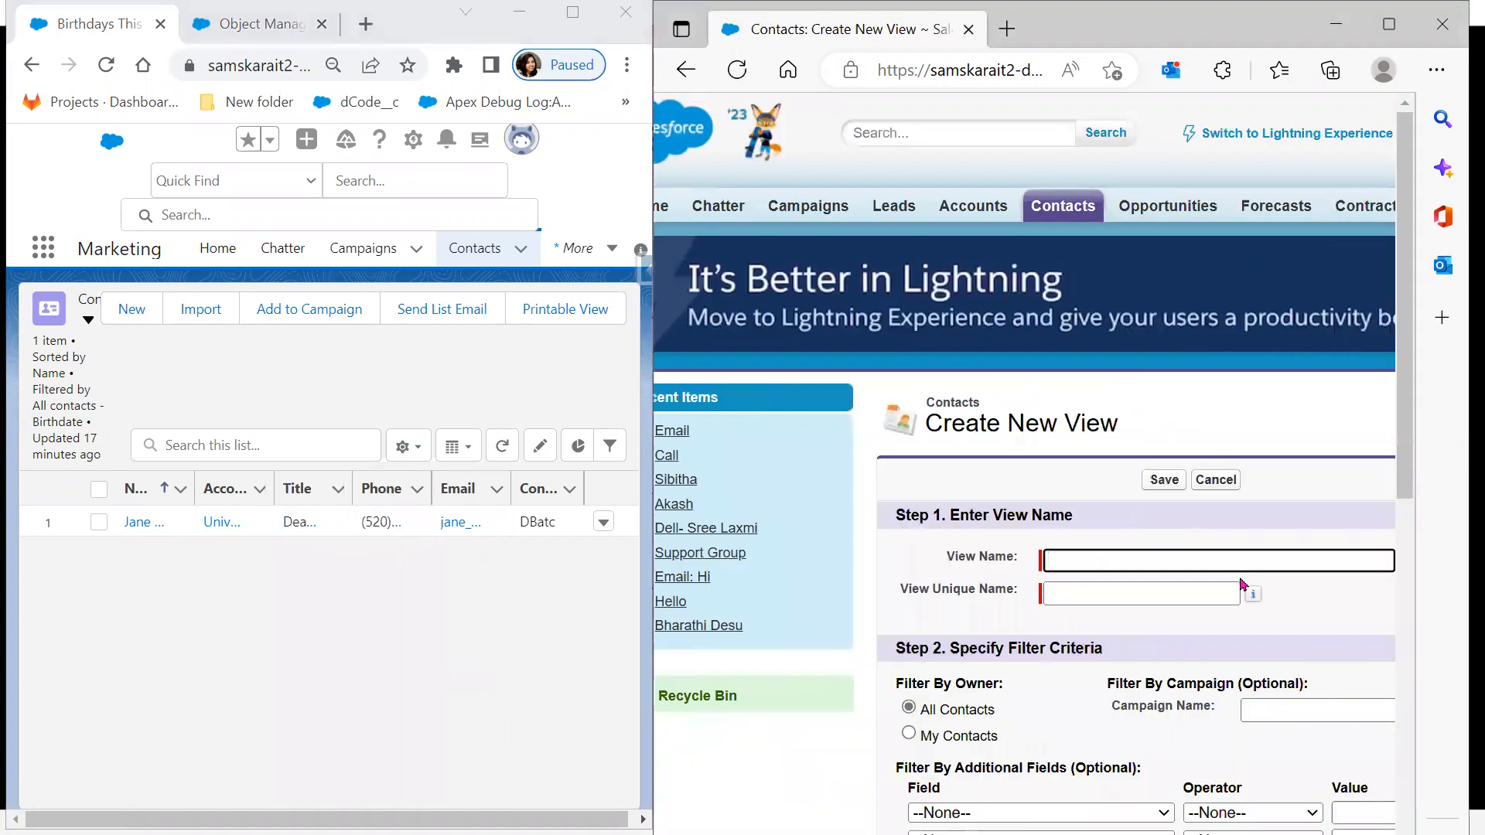
{"action": "left_click", "coordinate": [1437, 70]}
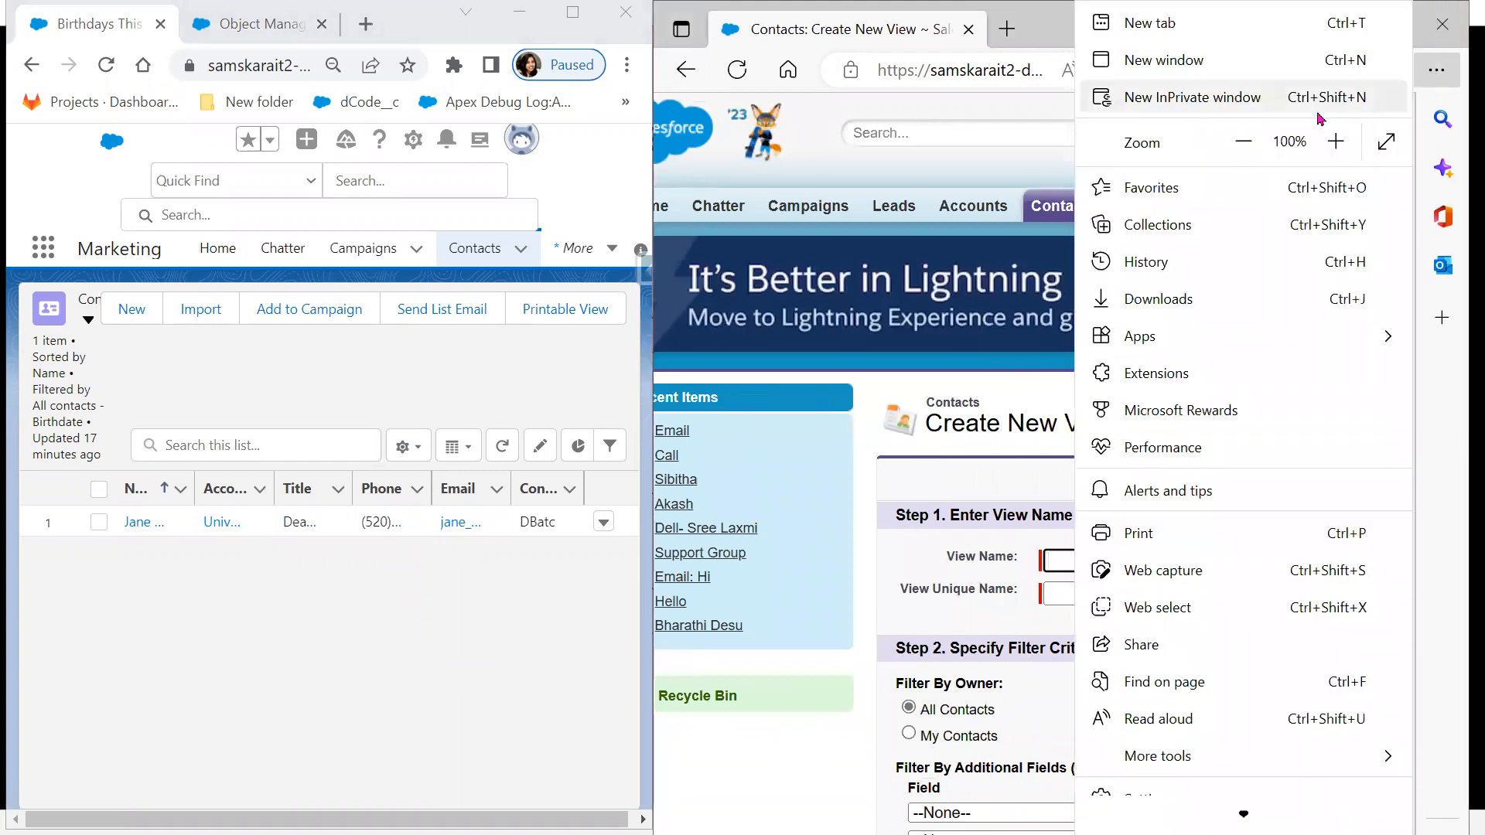
{"action": "left_click", "coordinate": [1244, 142]}
{"action": "left_click", "coordinate": [1244, 142]}
{"action": "left_click", "coordinate": [1244, 143]}
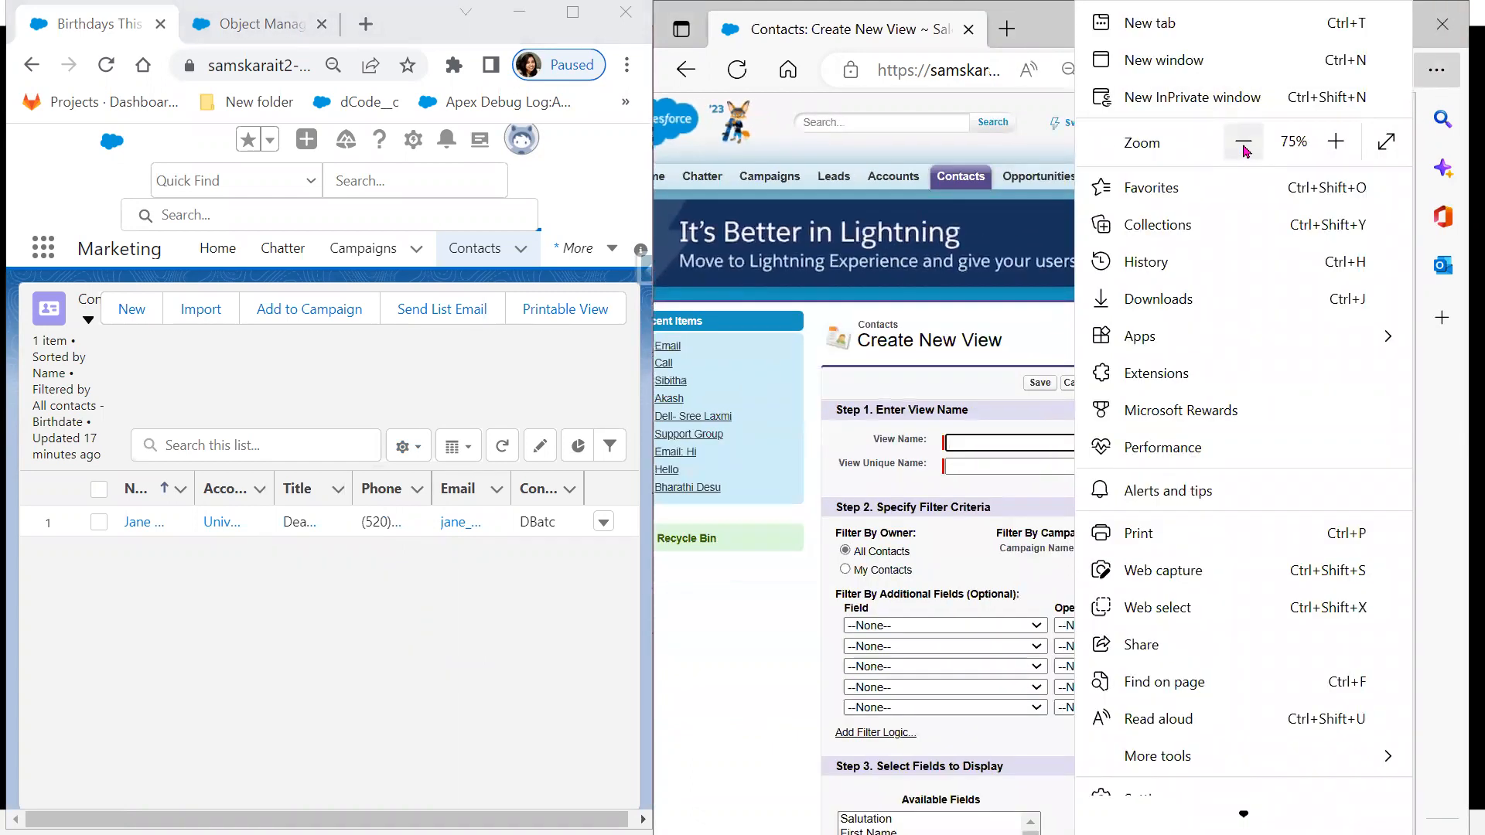
{"action": "left_click", "coordinate": [1244, 142]}
{"action": "left_click", "coordinate": [1244, 143]}
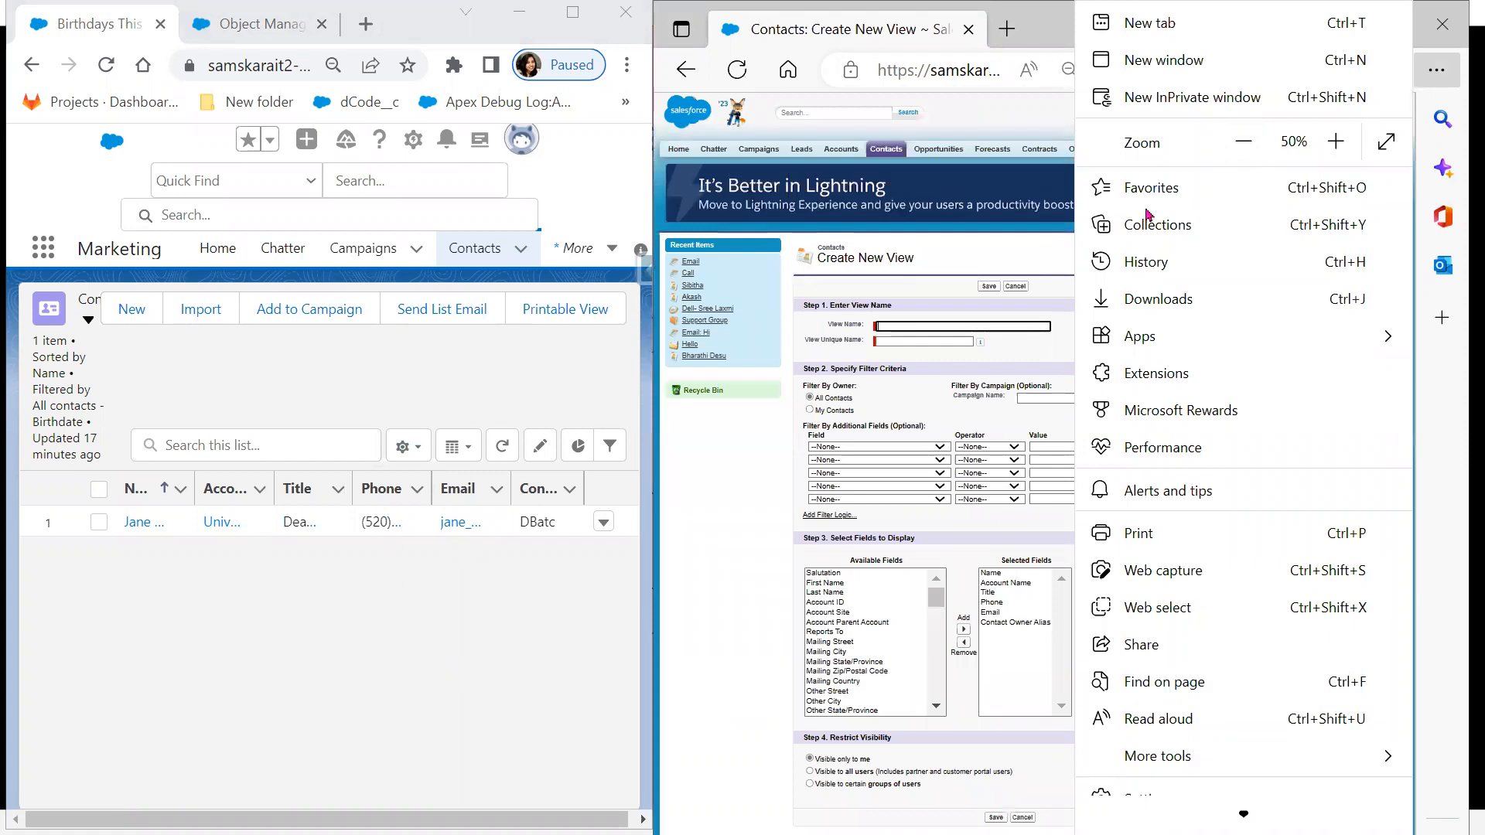
Open the New List View form for Lightning contacts for comparison with Classic, close it unsaved, and show the list view controls again
{"action": "left_click", "coordinate": [786, 512]}
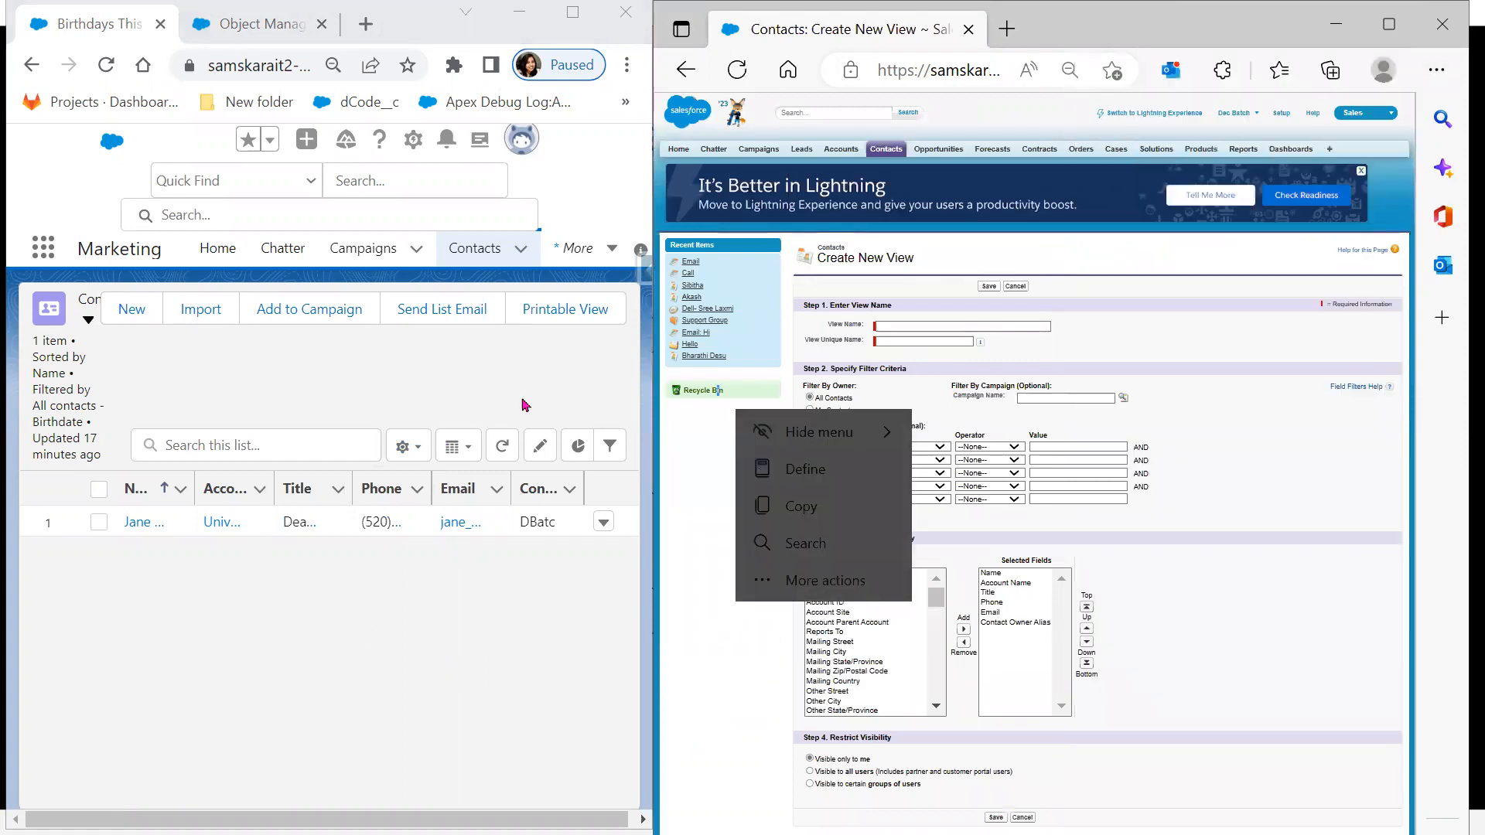
{"action": "left_click", "coordinate": [416, 454]}
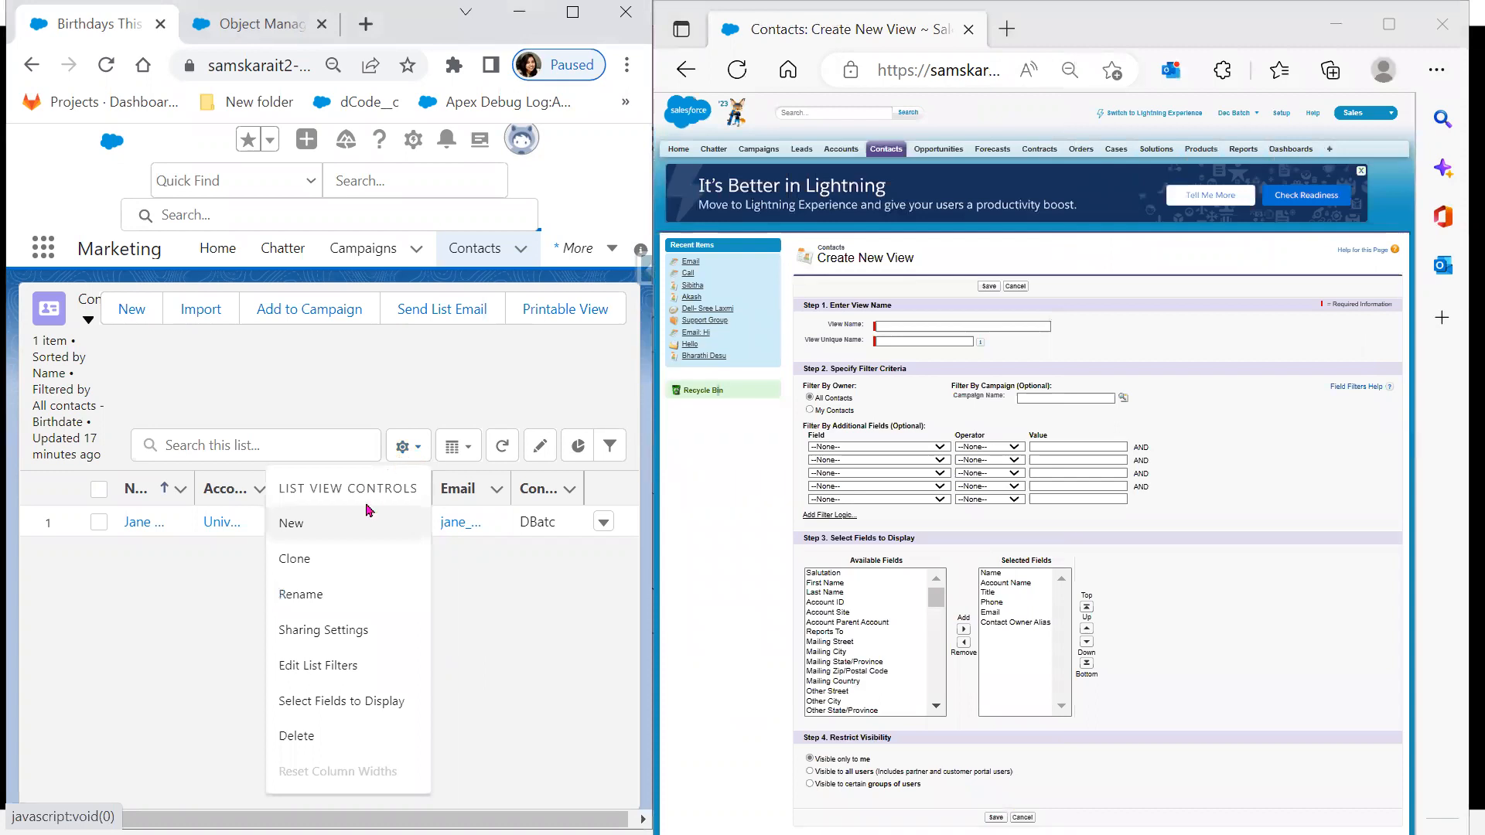
{"action": "left_click", "coordinate": [352, 532]}
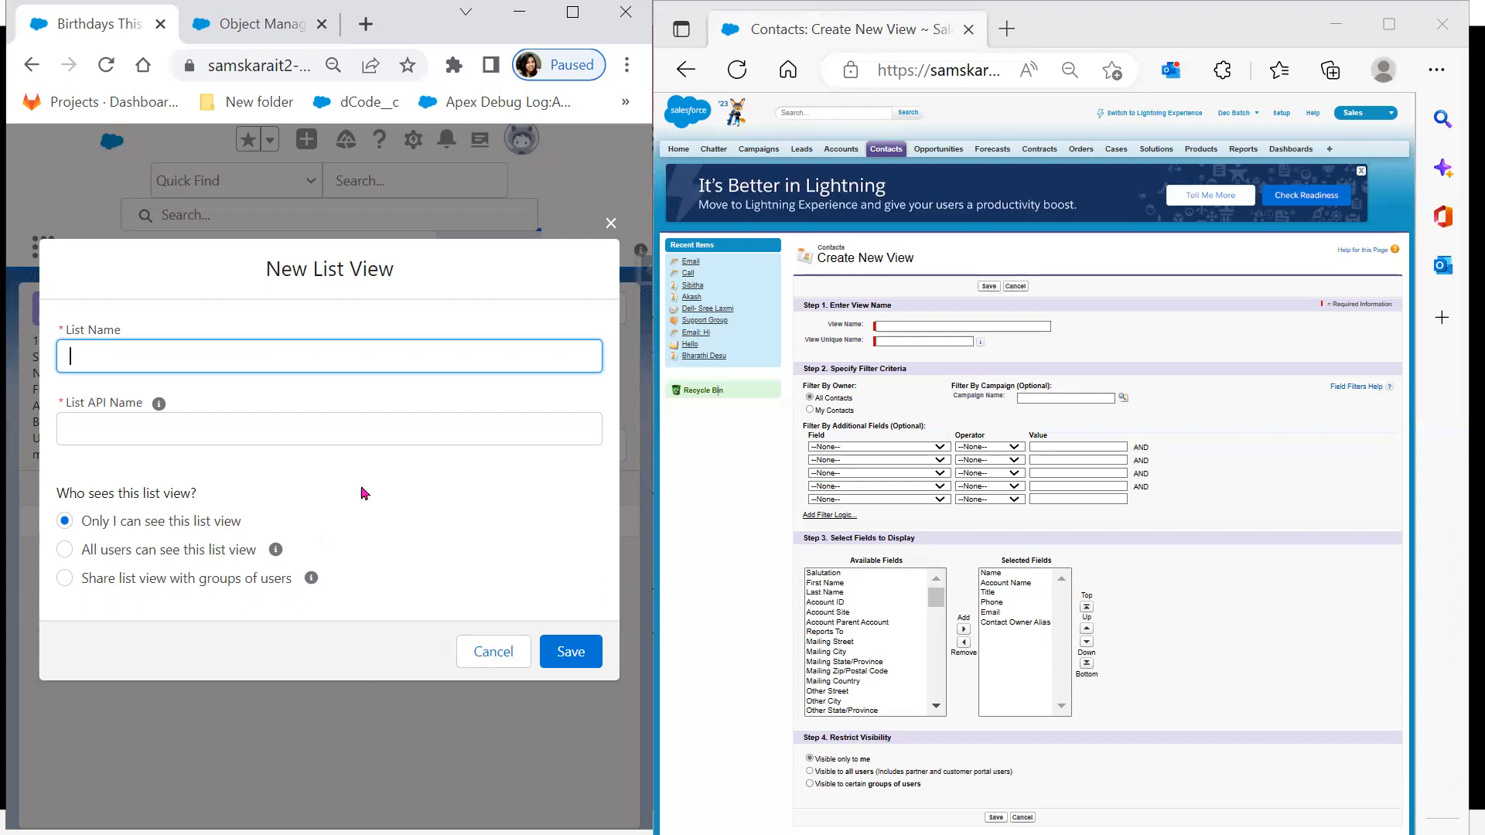
{"action": "left_click", "coordinate": [612, 223]}
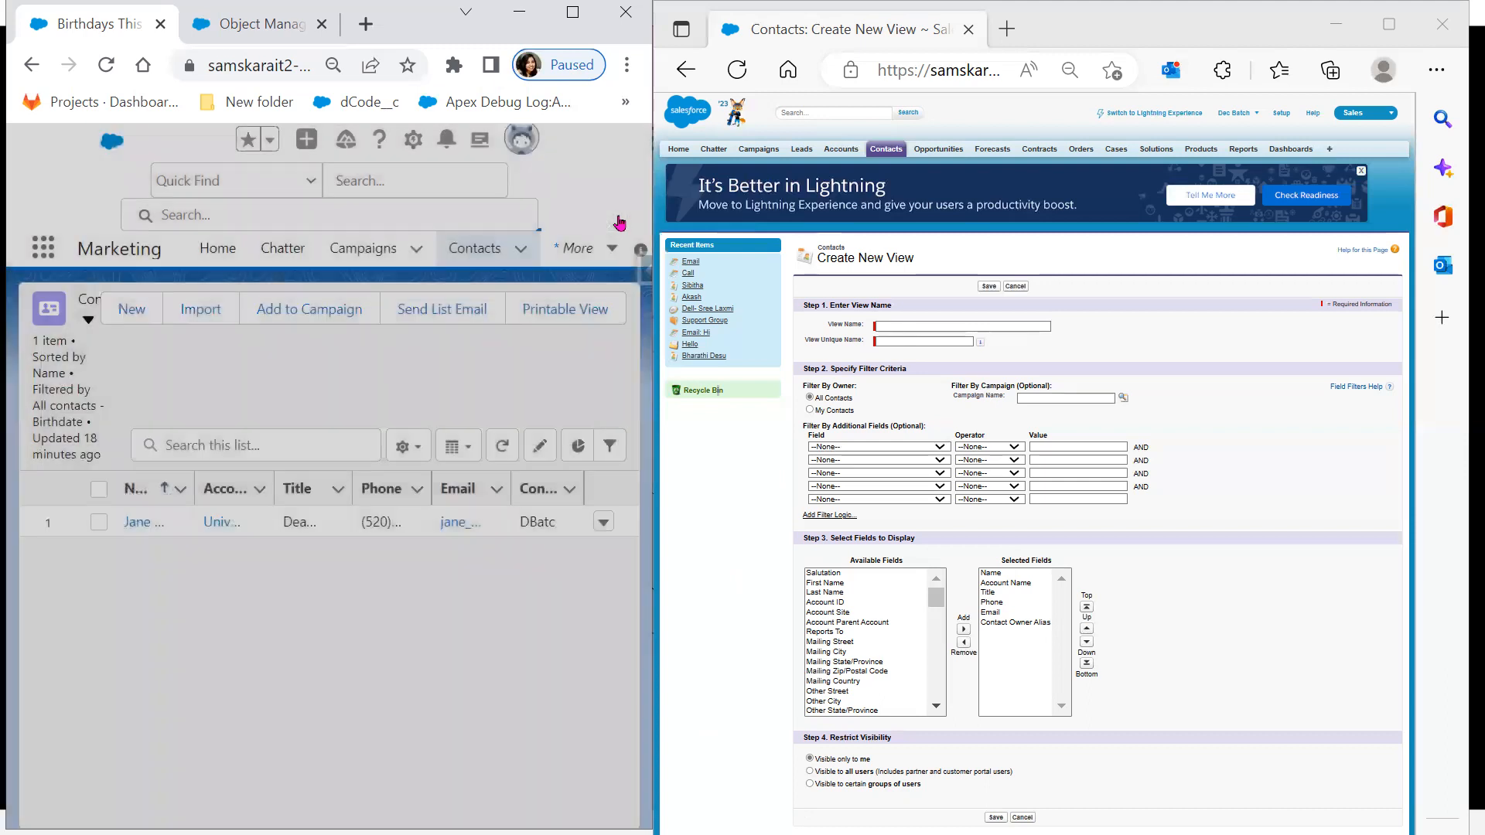
{"action": "left_click", "coordinate": [425, 451]}
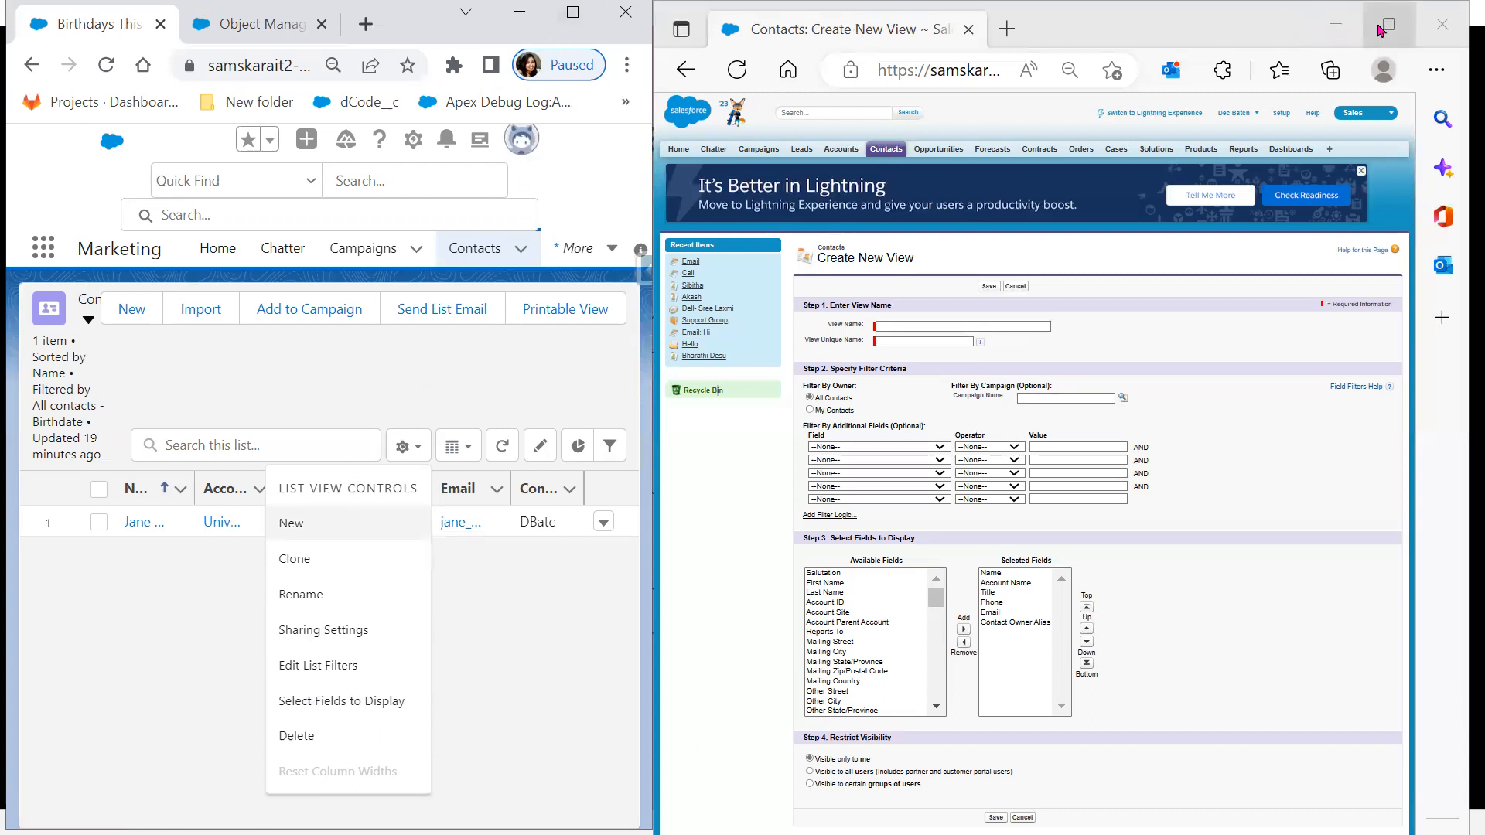
Minimize the Classic window, maximize the Lightning window, and switch the Contacts list view to Recently Viewed
{"action": "left_click", "coordinate": [1336, 31]}
{"action": "left_click", "coordinate": [580, 29]}
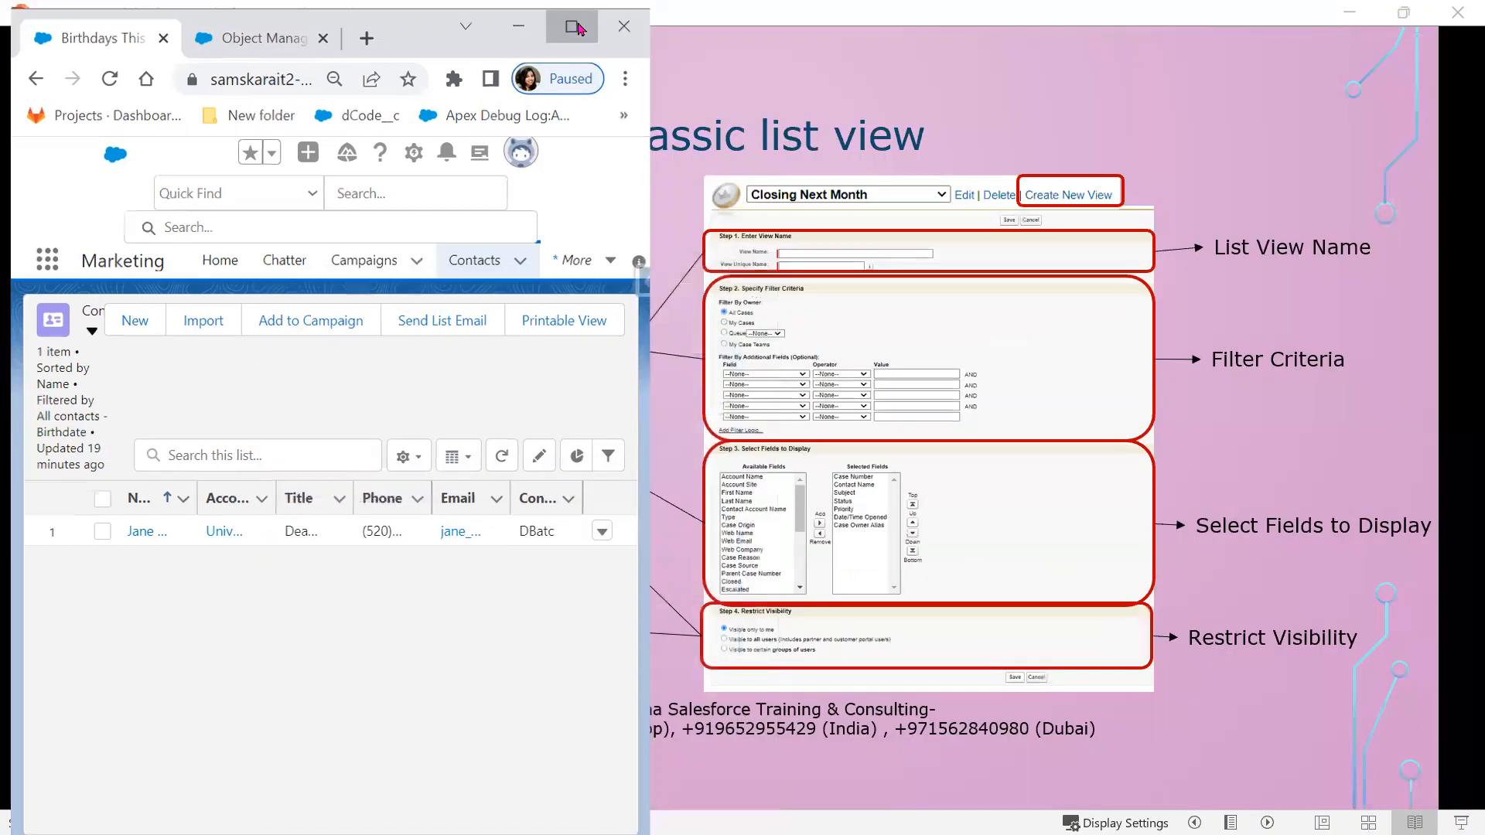
{"action": "left_click", "coordinate": [275, 266]}
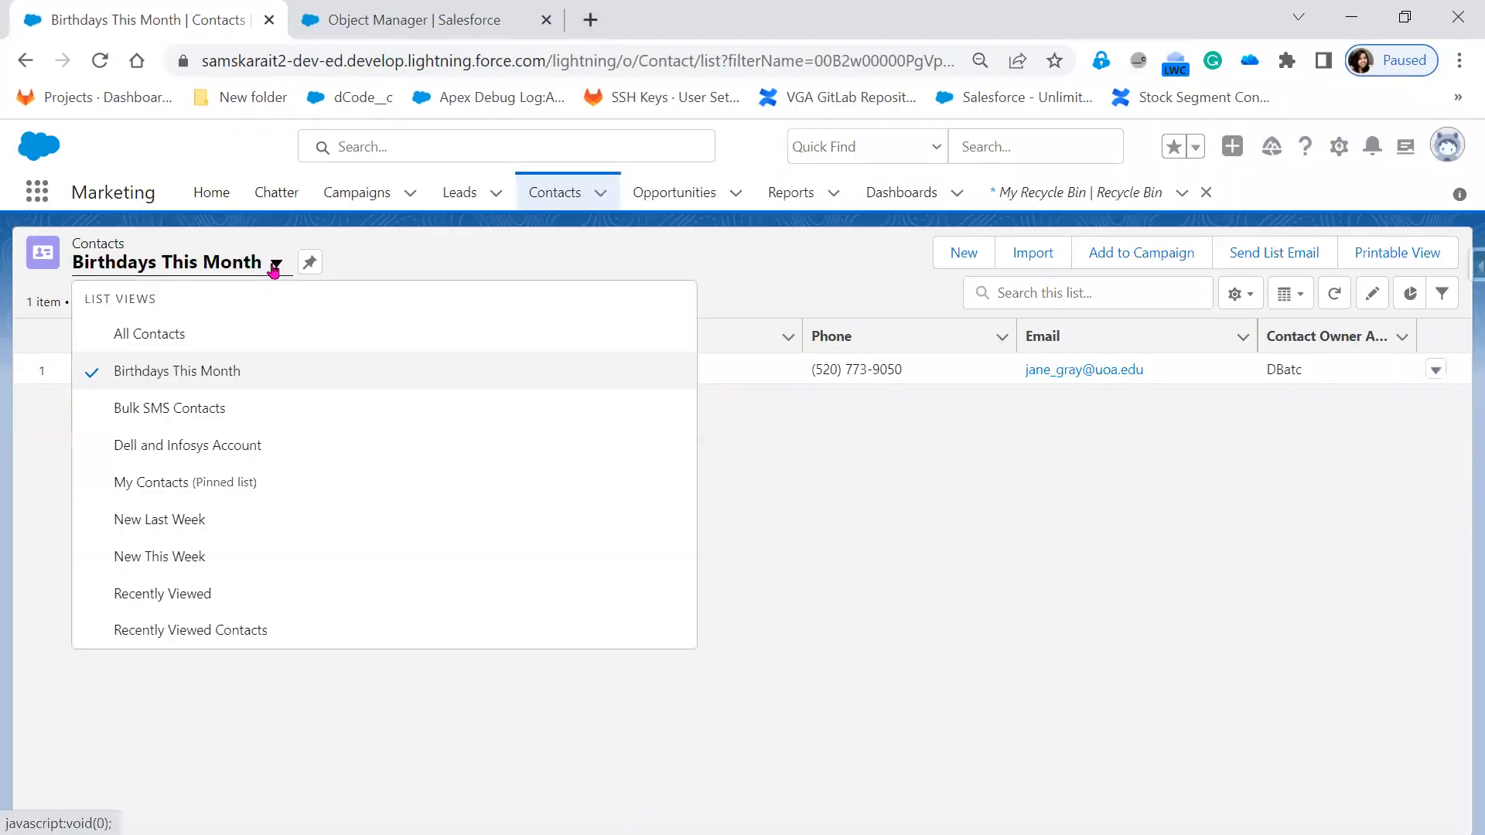
{"action": "left_click", "coordinate": [230, 594]}
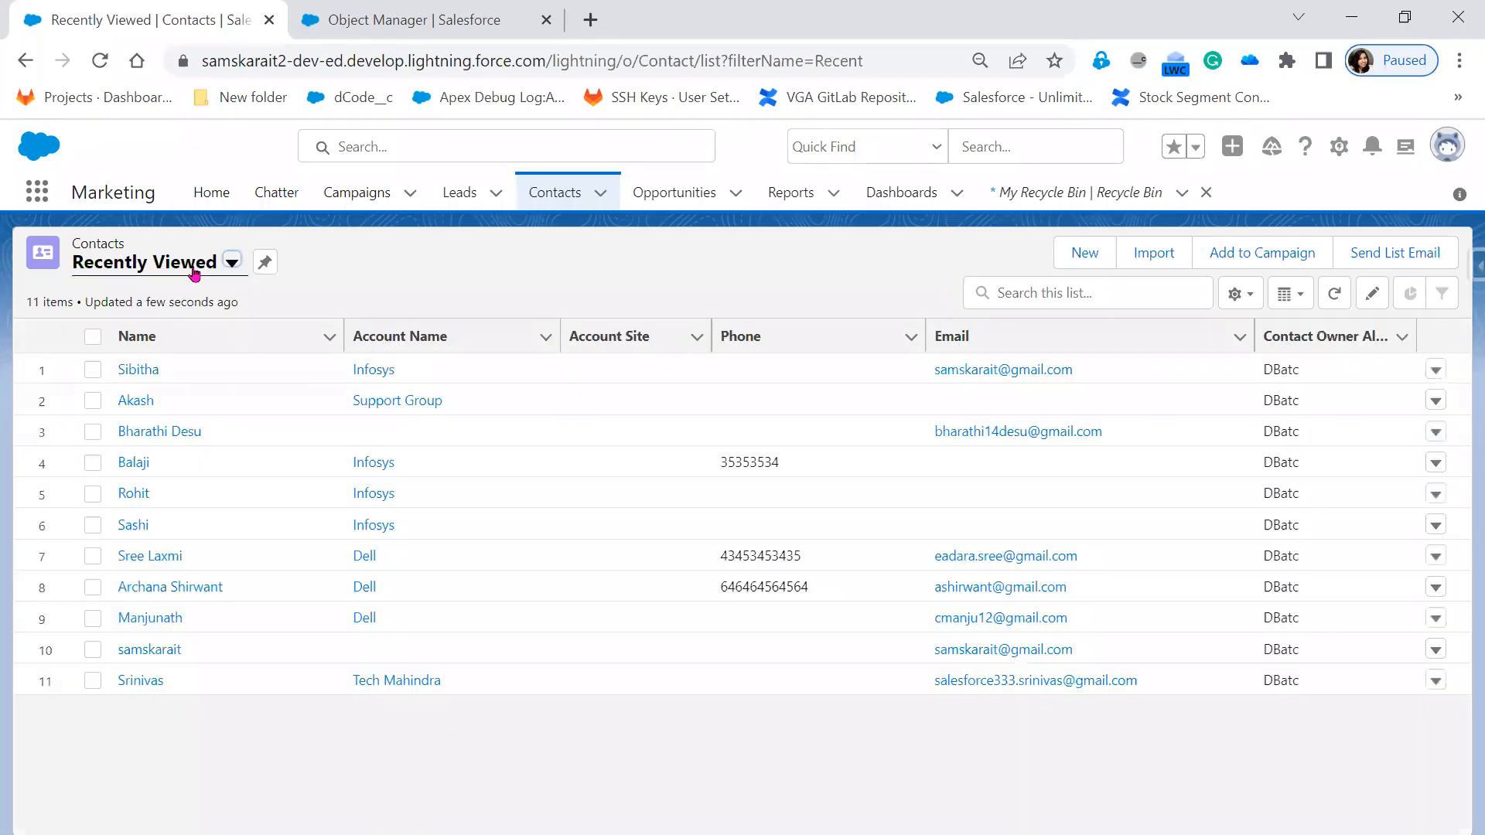
Minimize the browser to return to the PowerPoint slide show and reveal the Quiz slide's Filter Logics and Filter by Owner questions
{"action": "left_click", "coordinate": [1352, 24]}
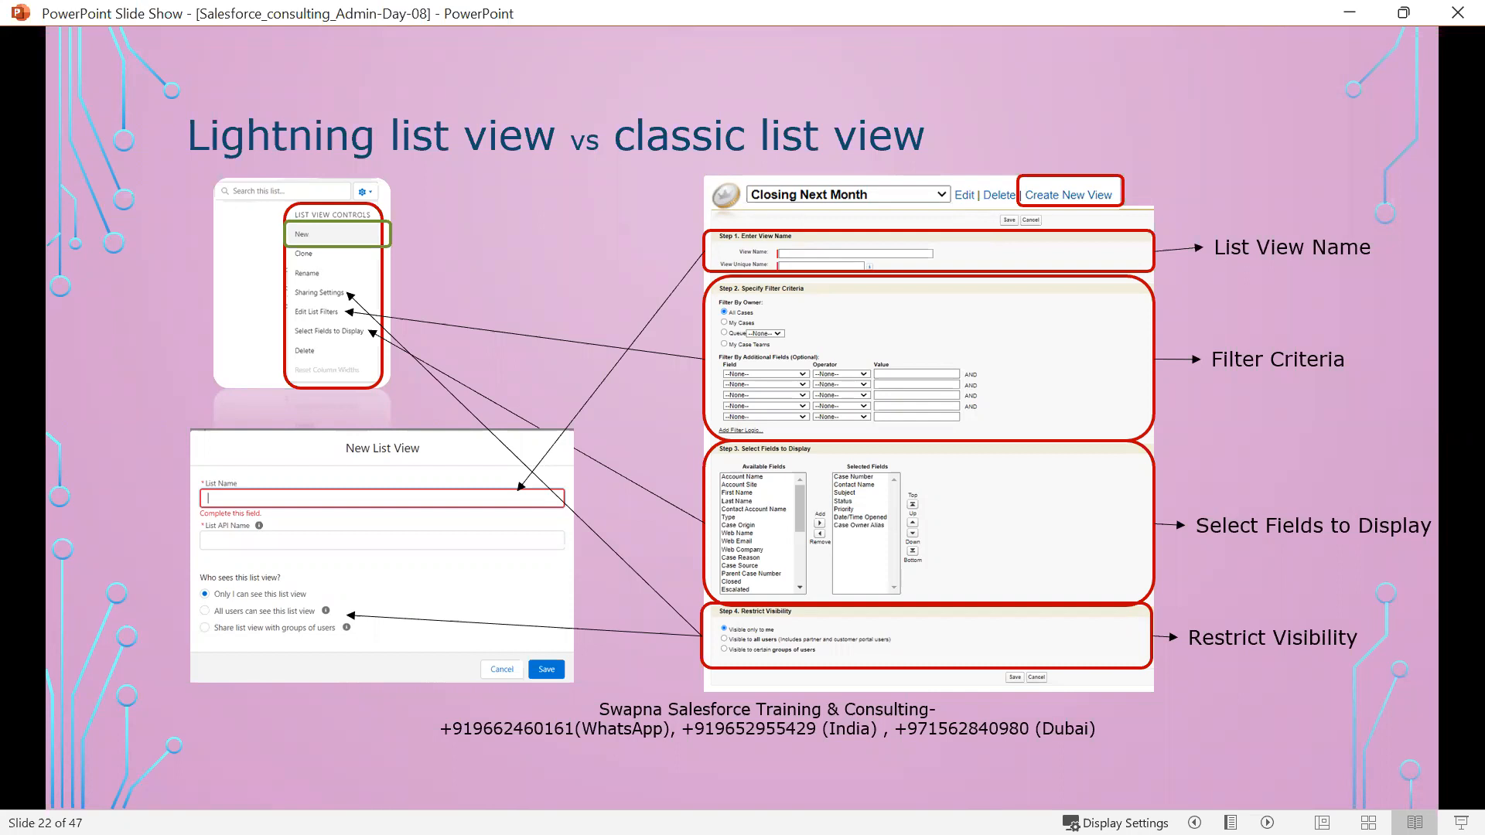
{"action": "key", "text": "Right"}
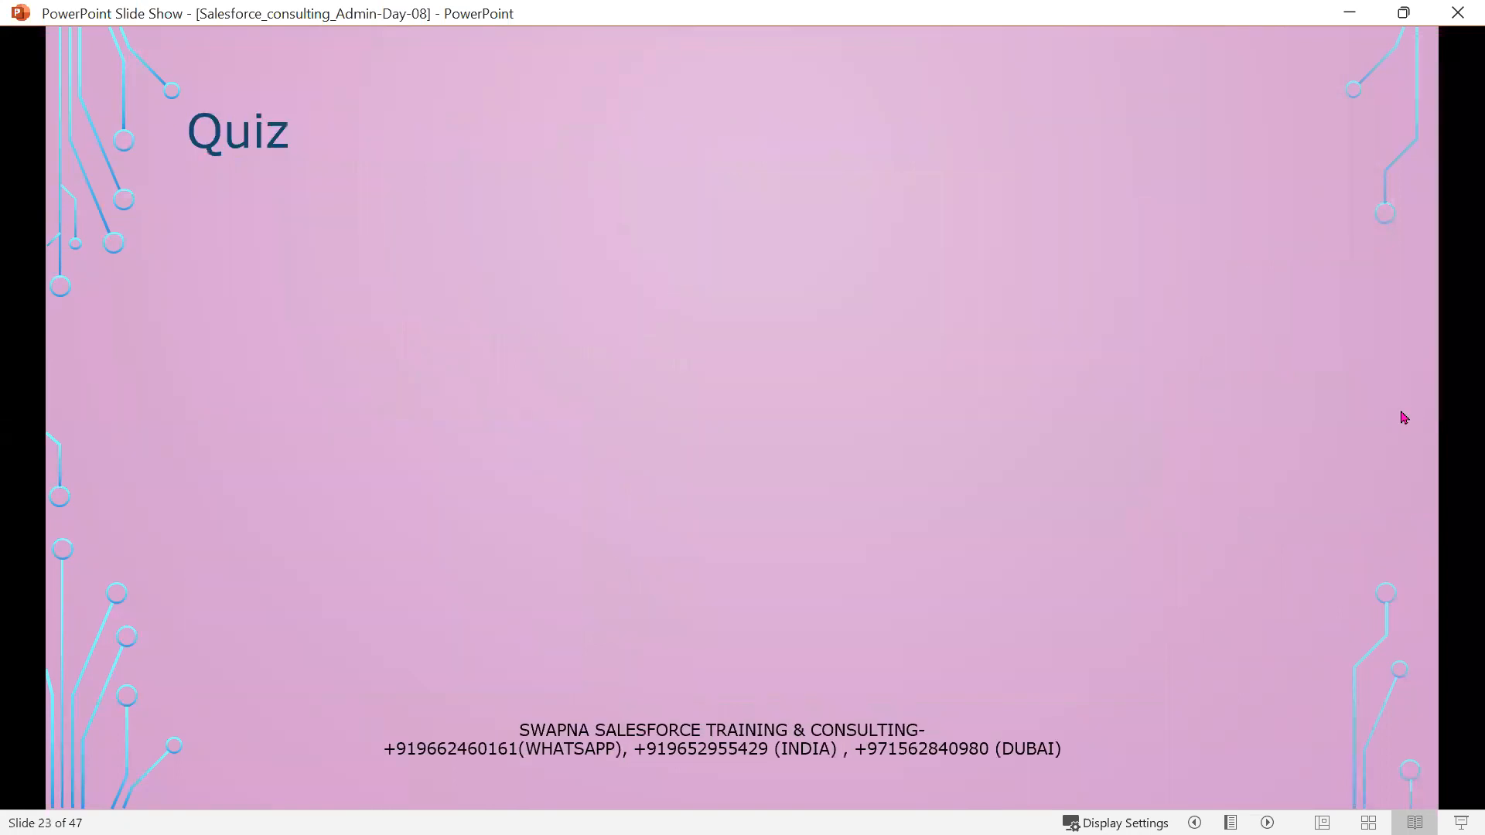
{"action": "key", "text": "Right"}
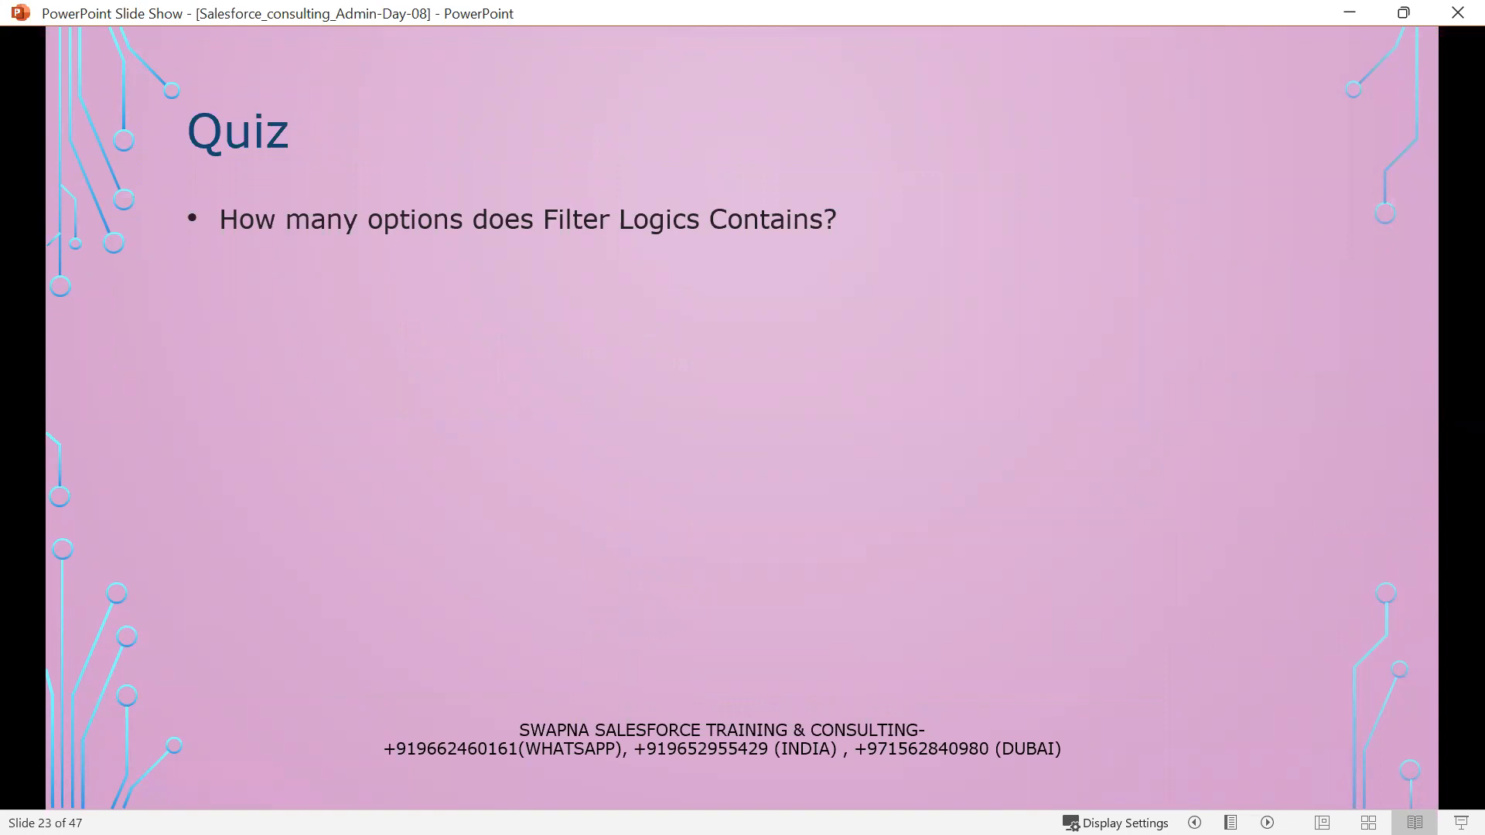
{"action": "left_click", "coordinate": [730, 488]}
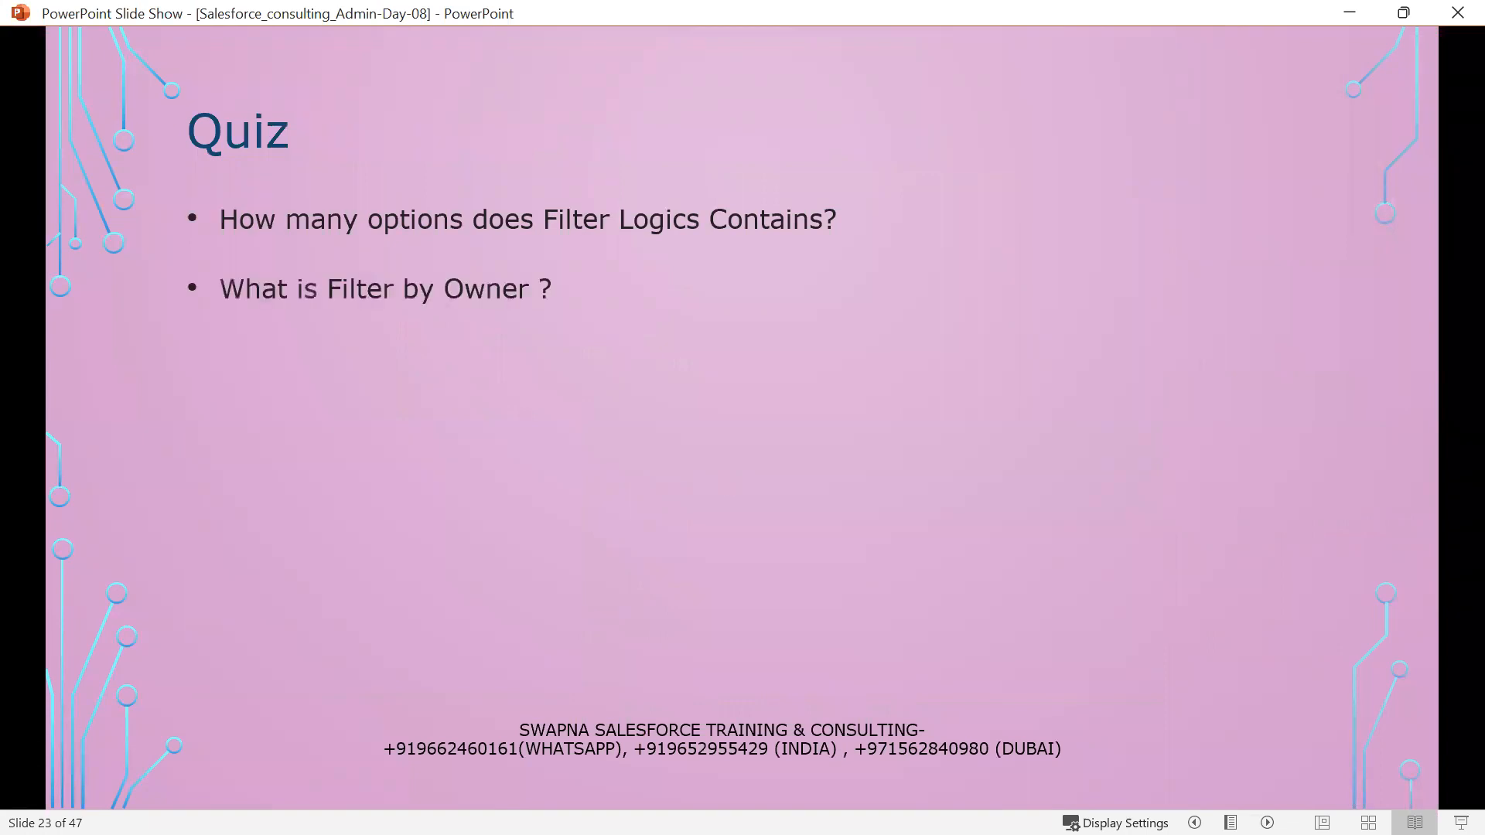
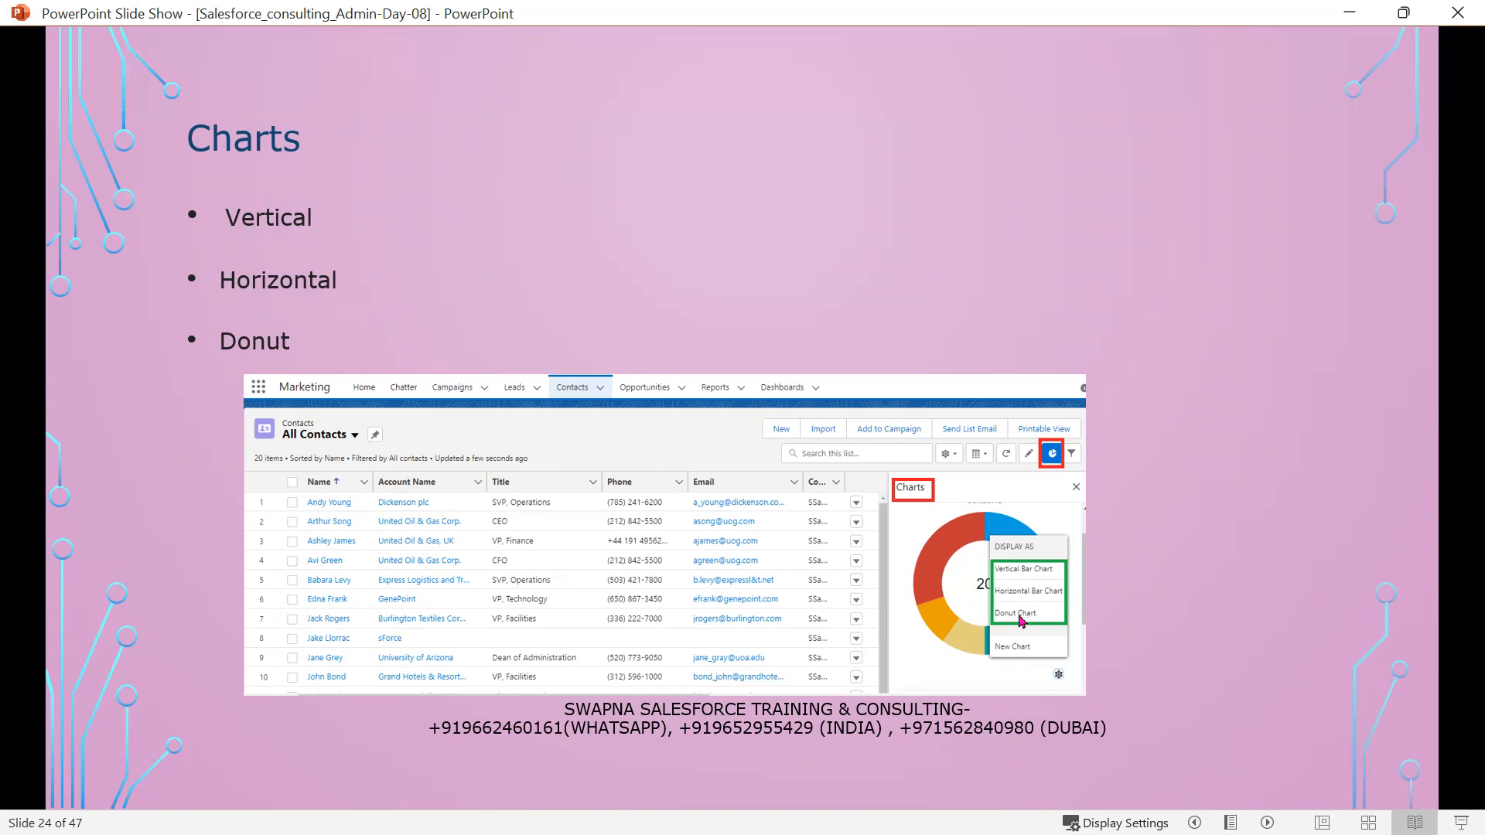
Review the Charts and Create New Chart slides, going back and forth between them
{"action": "key", "text": "Right"}
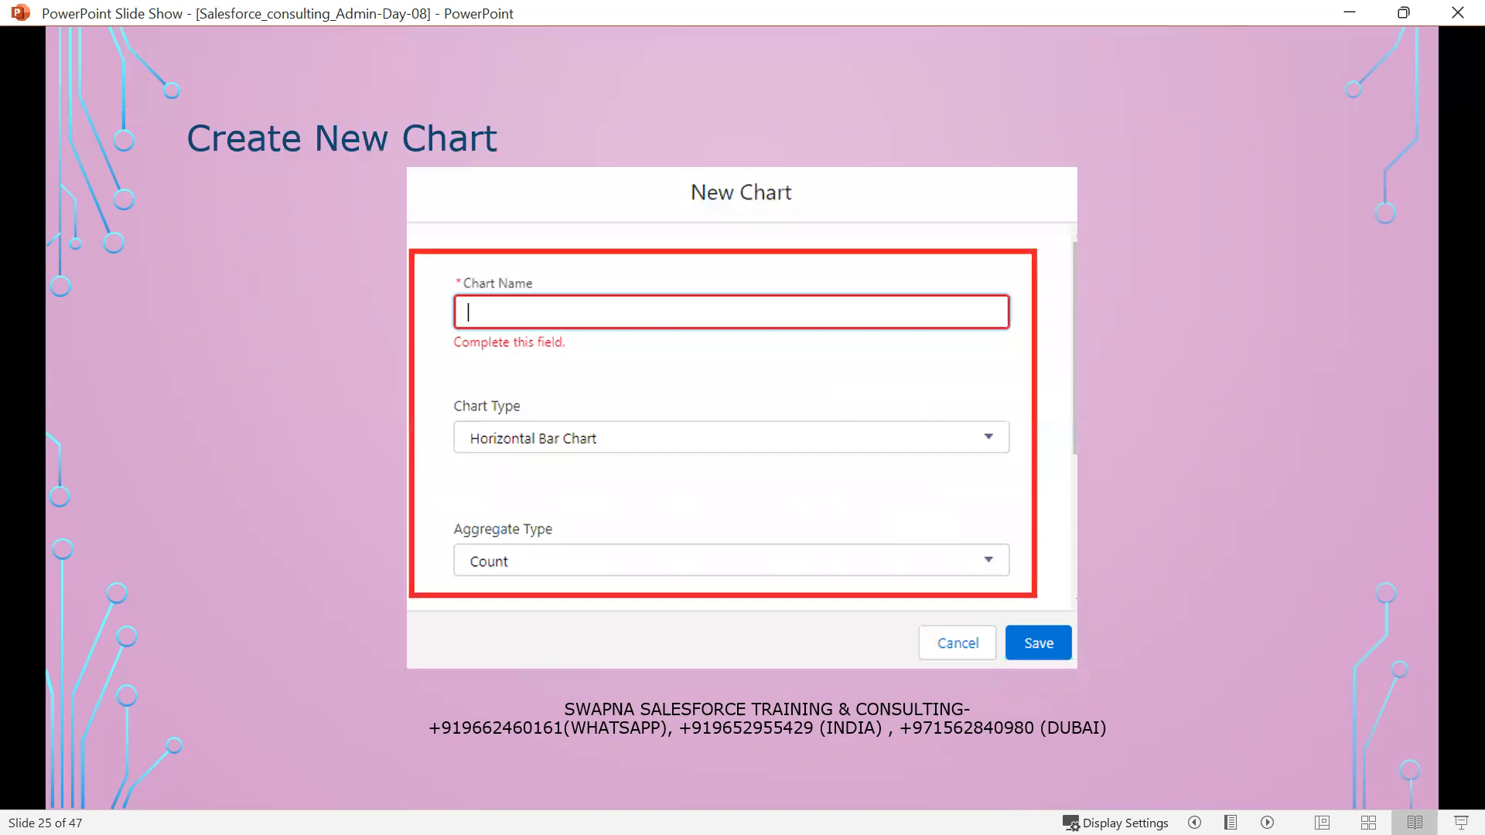
{"action": "key", "text": "Left"}
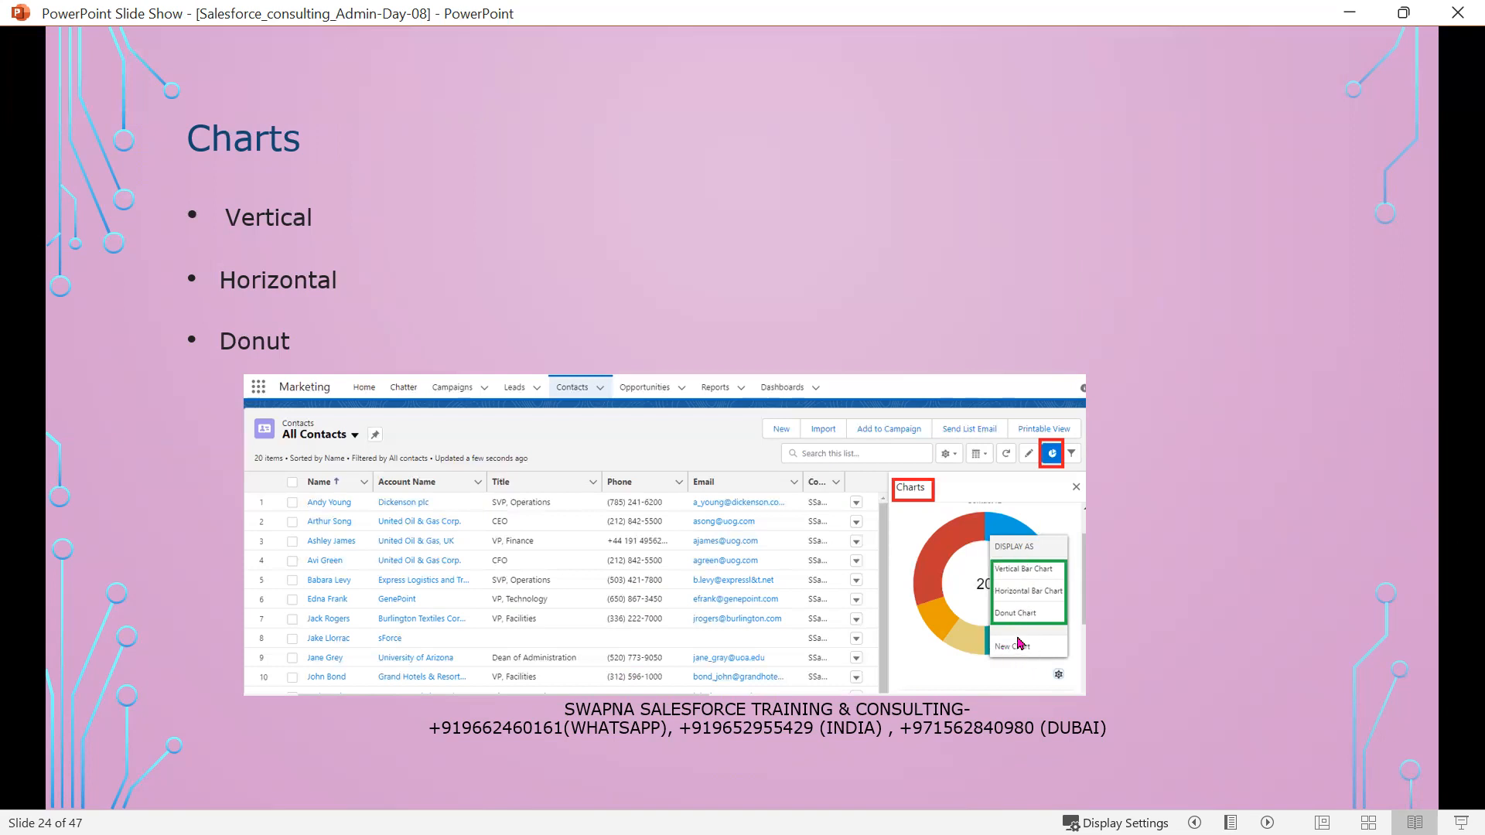
{"action": "left_click", "coordinate": [992, 648]}
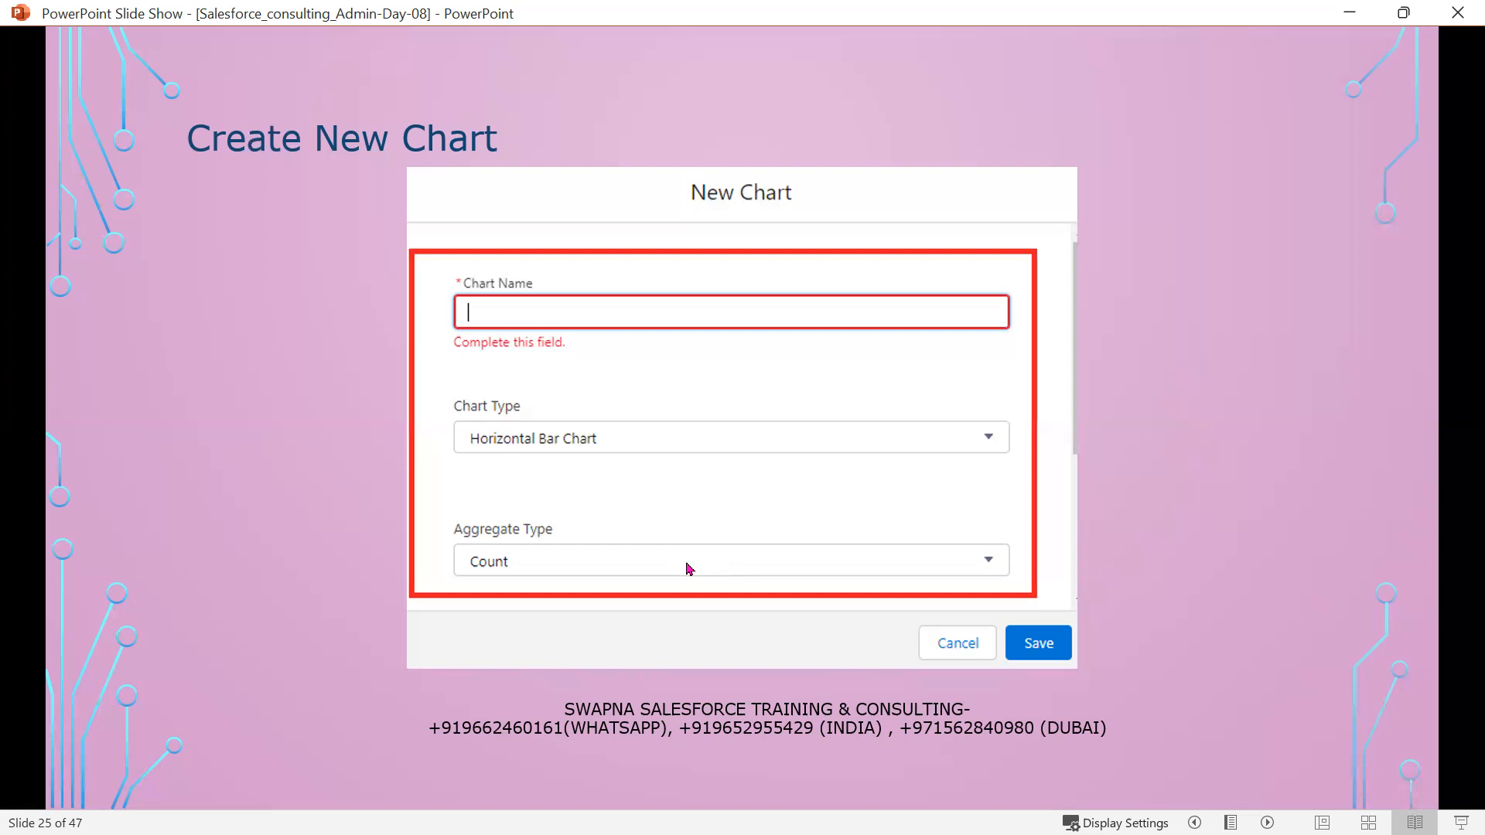
{"action": "key", "text": "Right"}
{"action": "key", "text": "Left"}
Switch to the Salesforce browser window, show the charts for All Opportunities, and view the available charts and display options
{"action": "key", "text": "alt+Tab"}
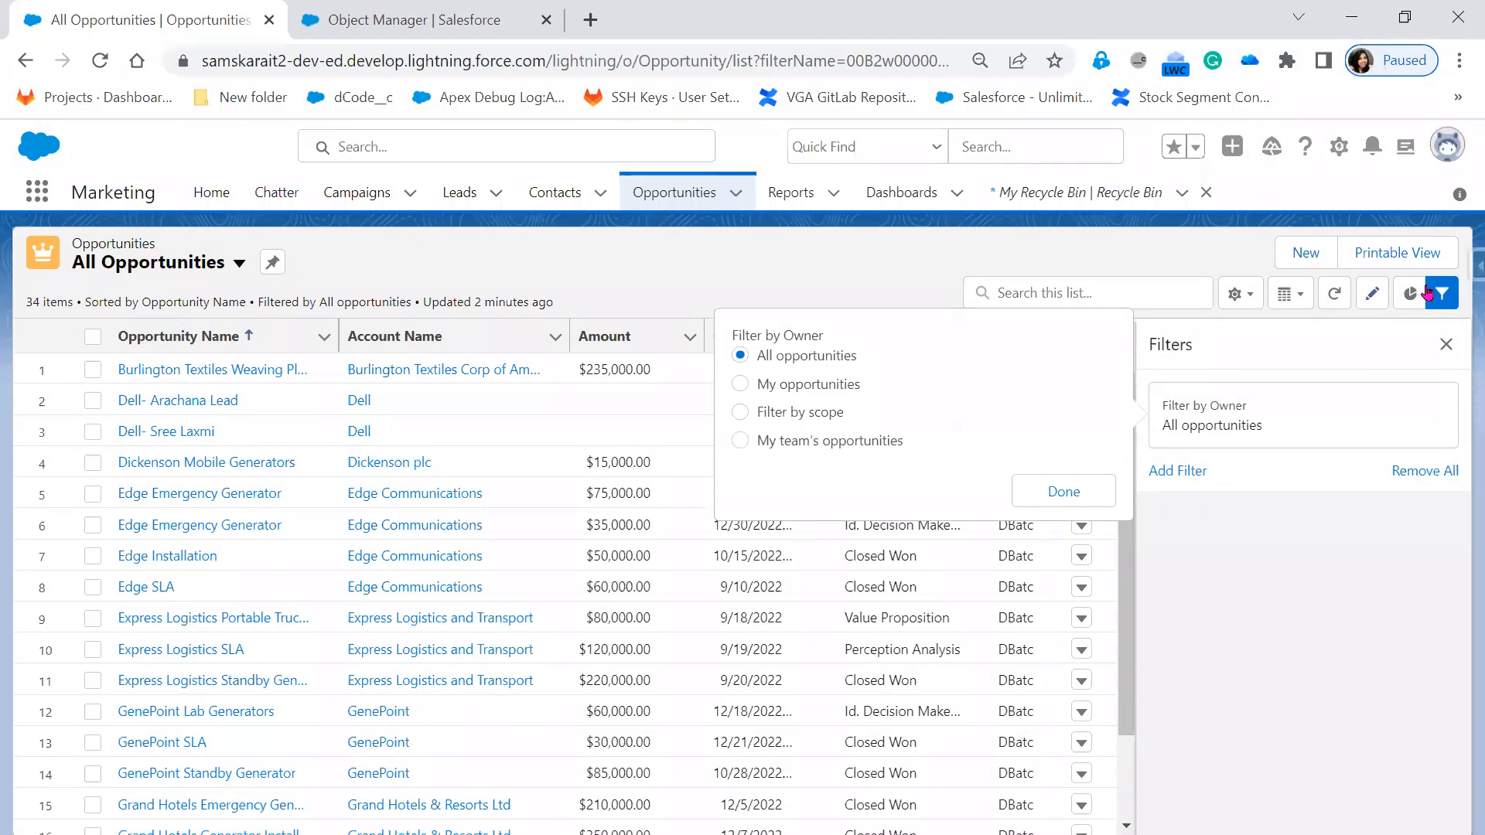
{"action": "left_click", "coordinate": [1411, 294]}
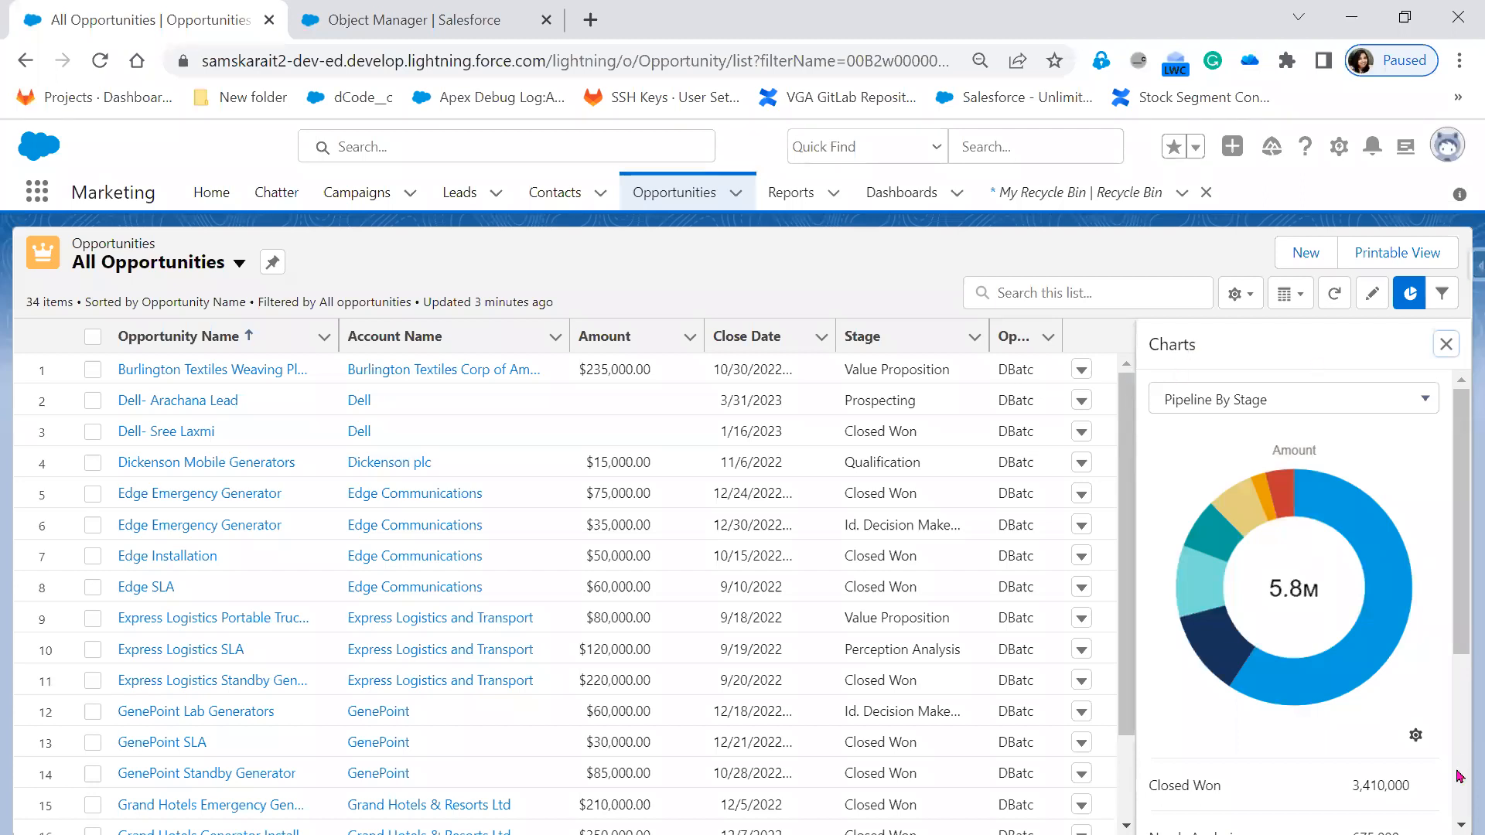
{"action": "left_click", "coordinate": [1225, 400]}
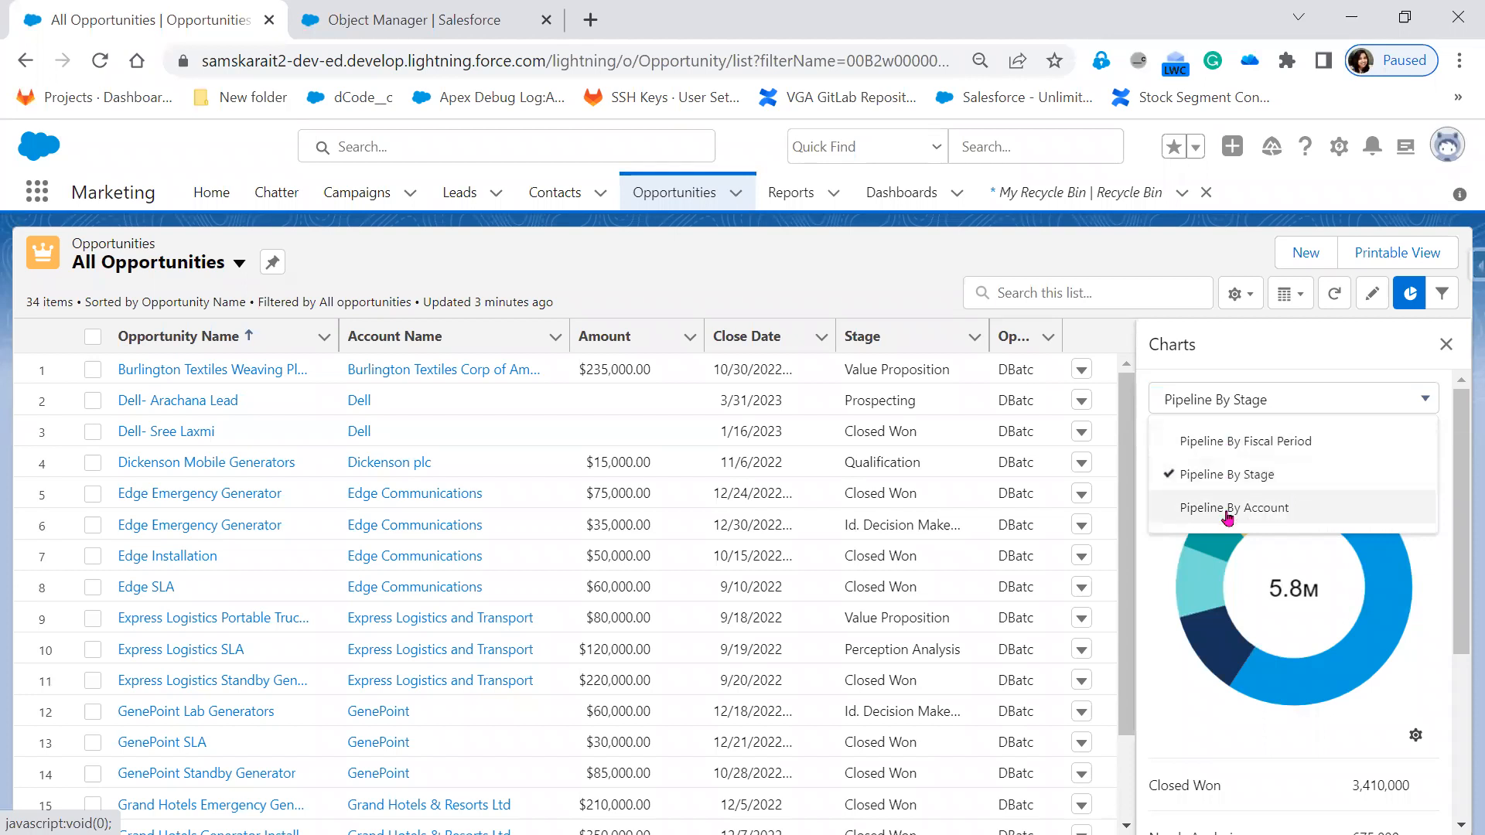
{"action": "left_click", "coordinate": [1415, 735]}
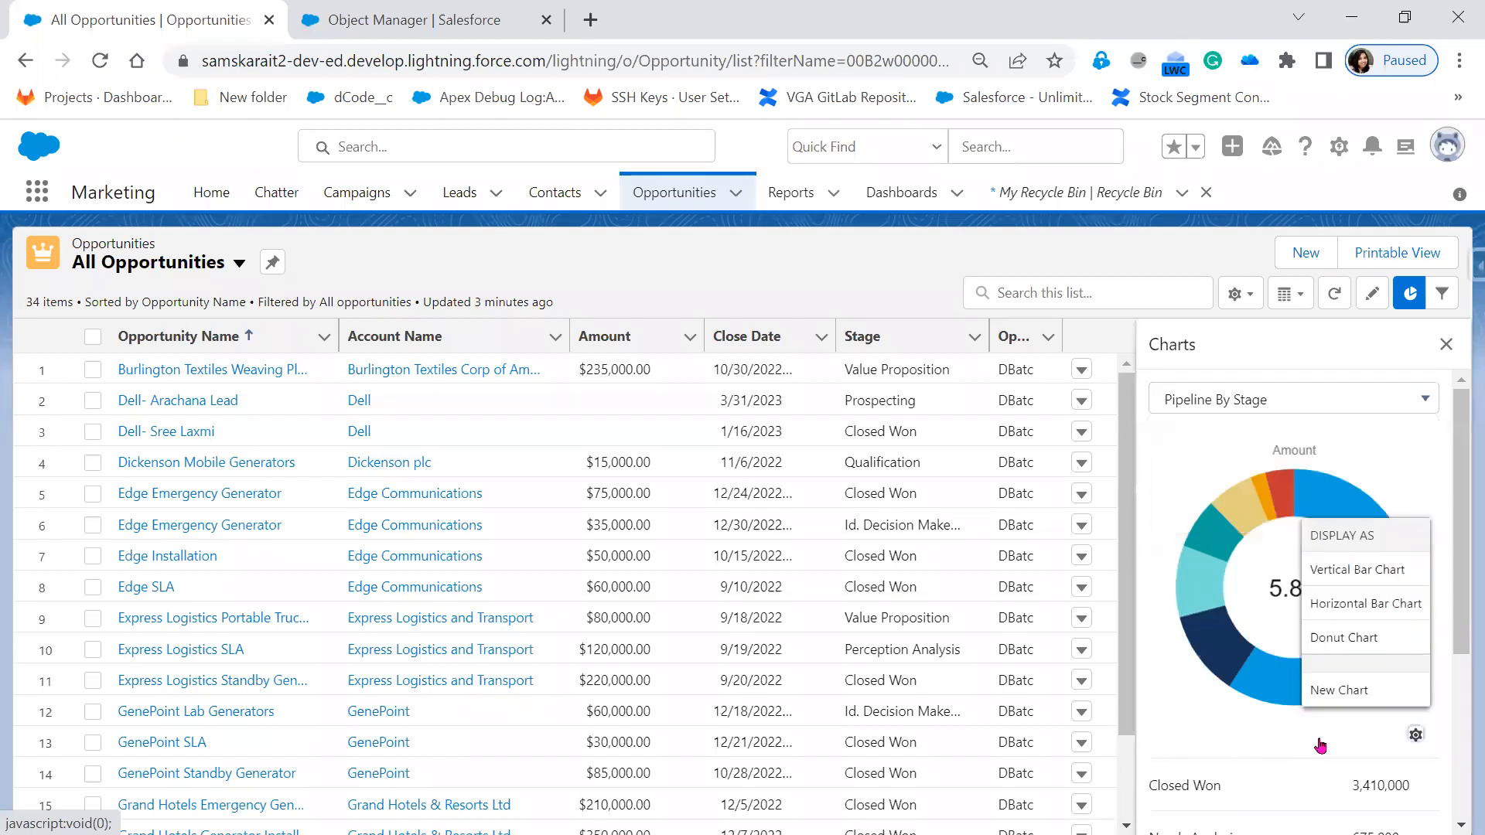
{"action": "left_click", "coordinate": [1418, 736]}
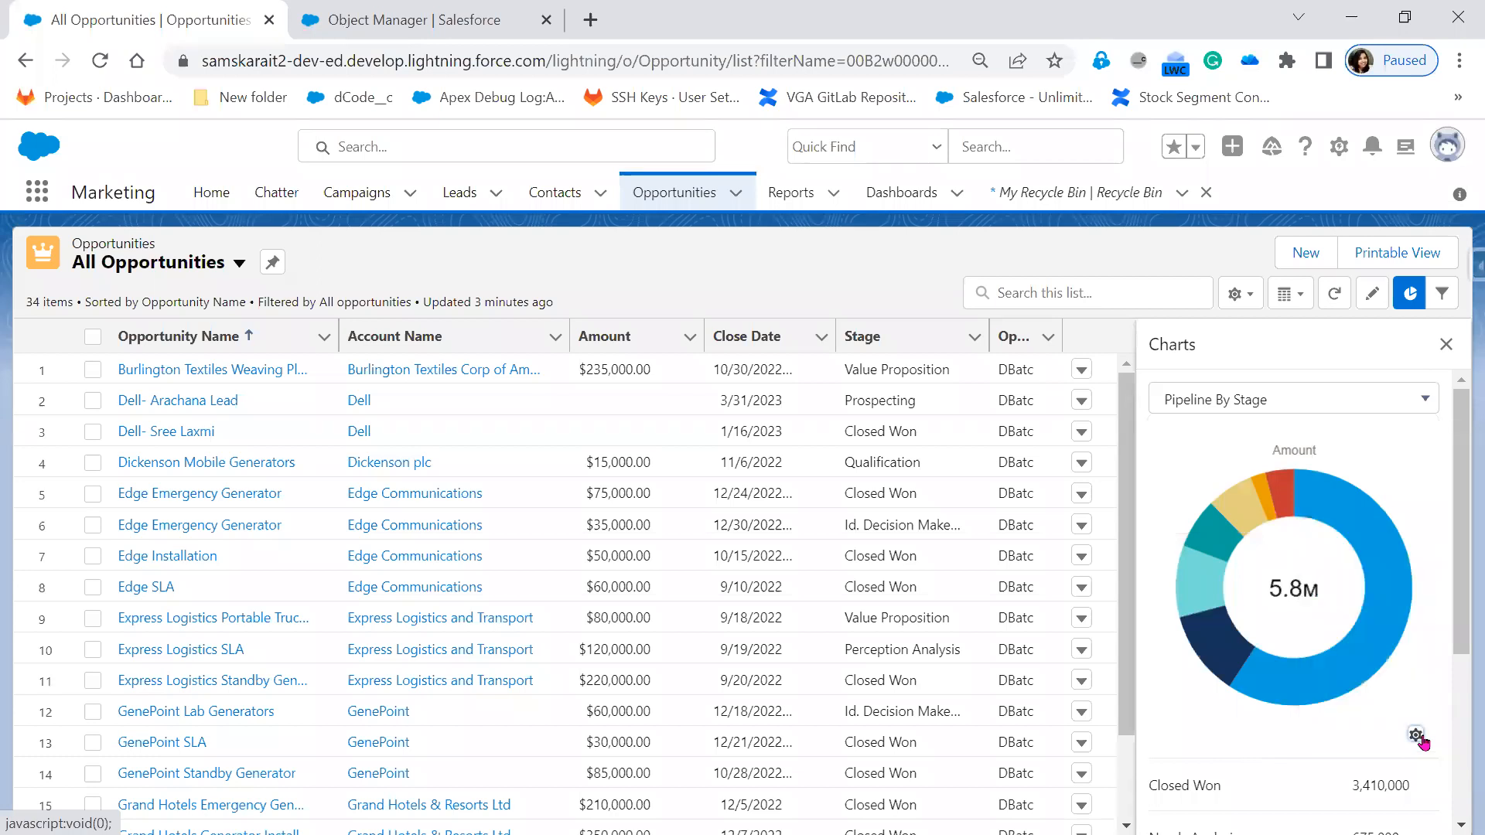
Display the Pipeline By Stage chart as a vertical bar chart and as a horizontal bar chart
{"action": "left_click", "coordinate": [1417, 736]}
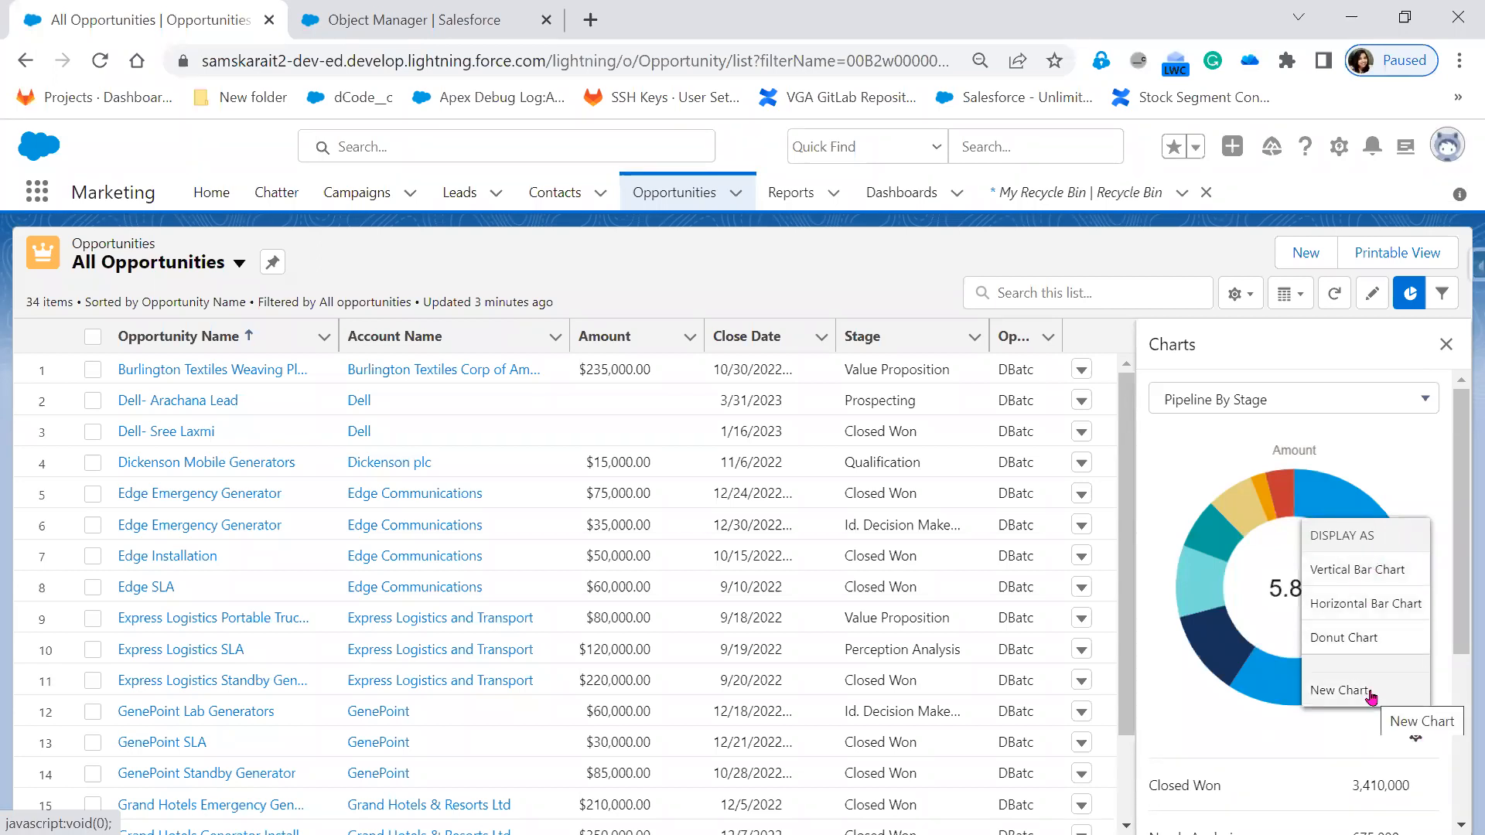
{"action": "left_click", "coordinate": [1359, 572]}
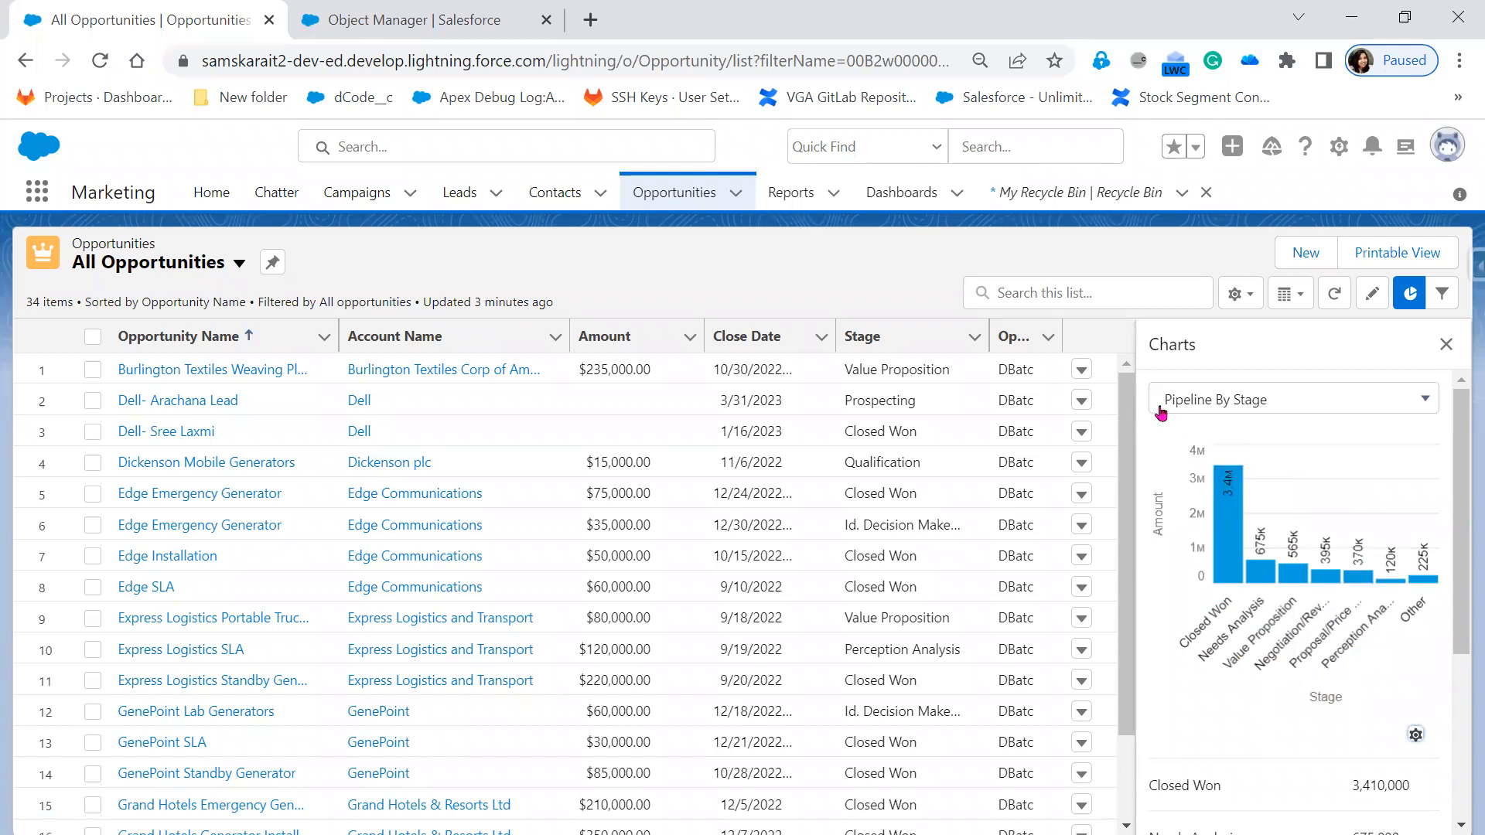
{"action": "mouse_move", "coordinate": [1229, 534]}
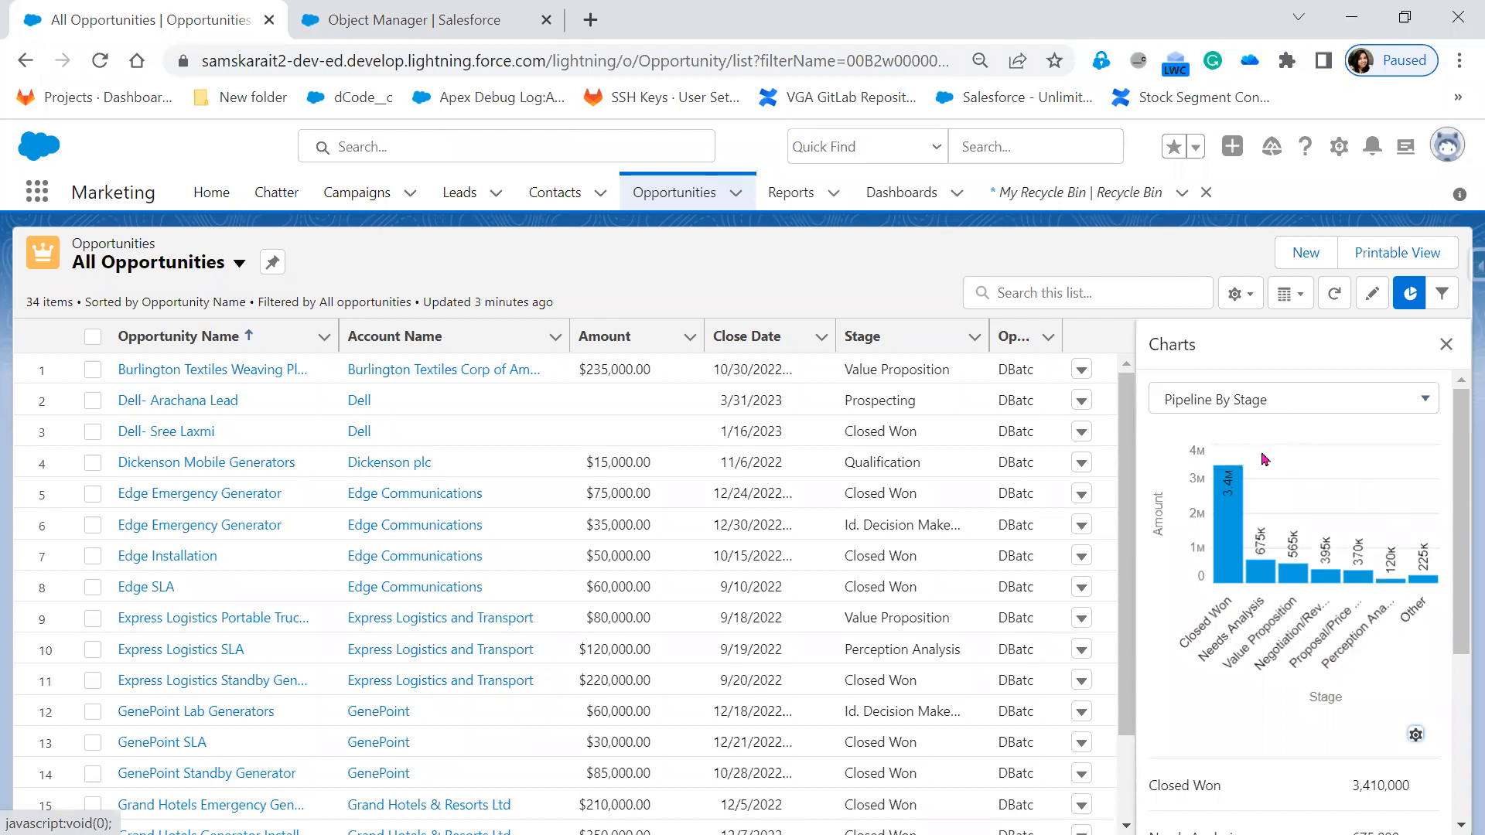
{"action": "mouse_move", "coordinate": [1237, 495]}
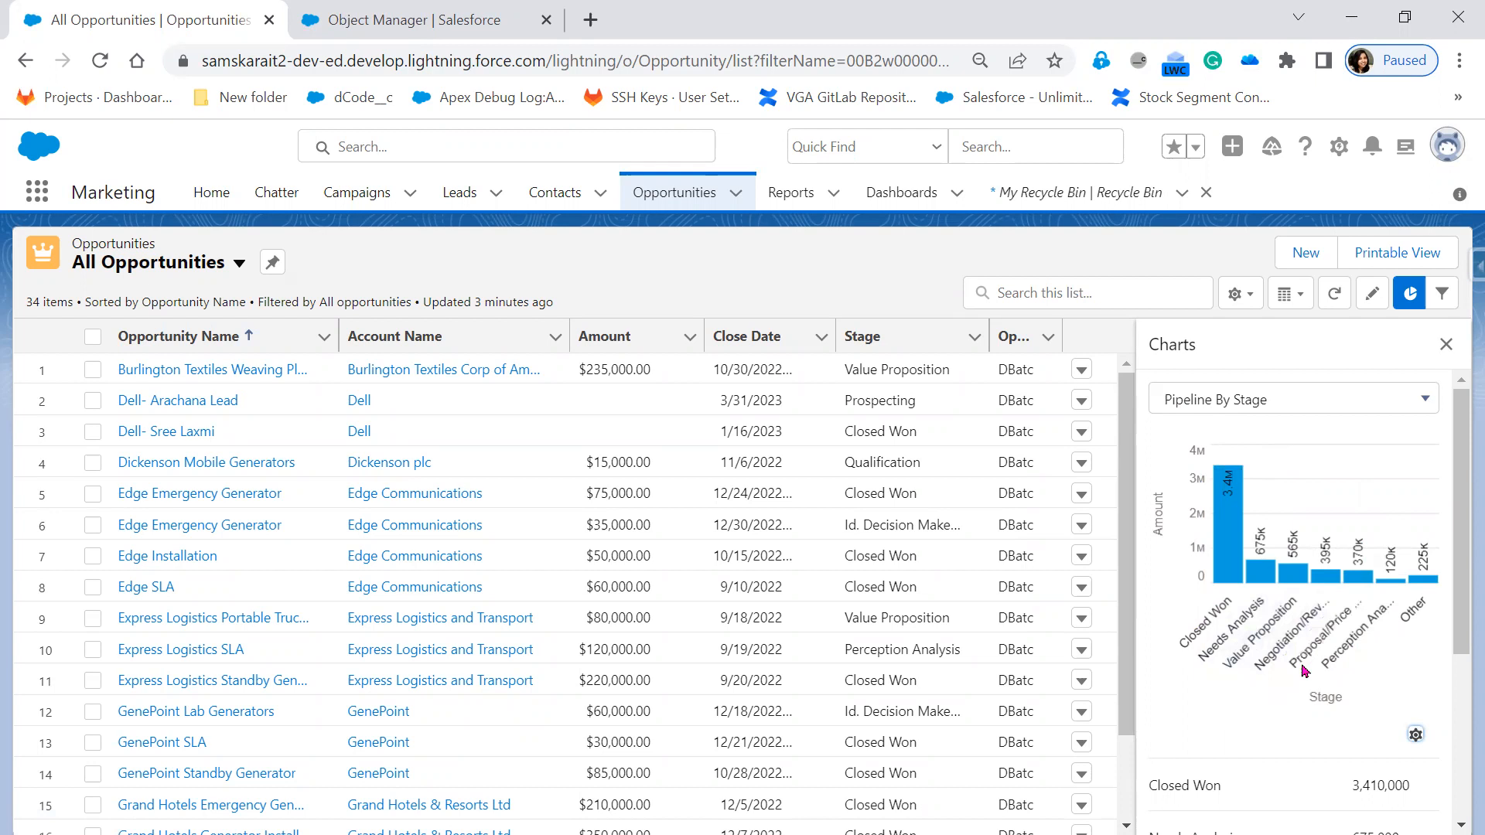
{"action": "left_click", "coordinate": [1415, 735]}
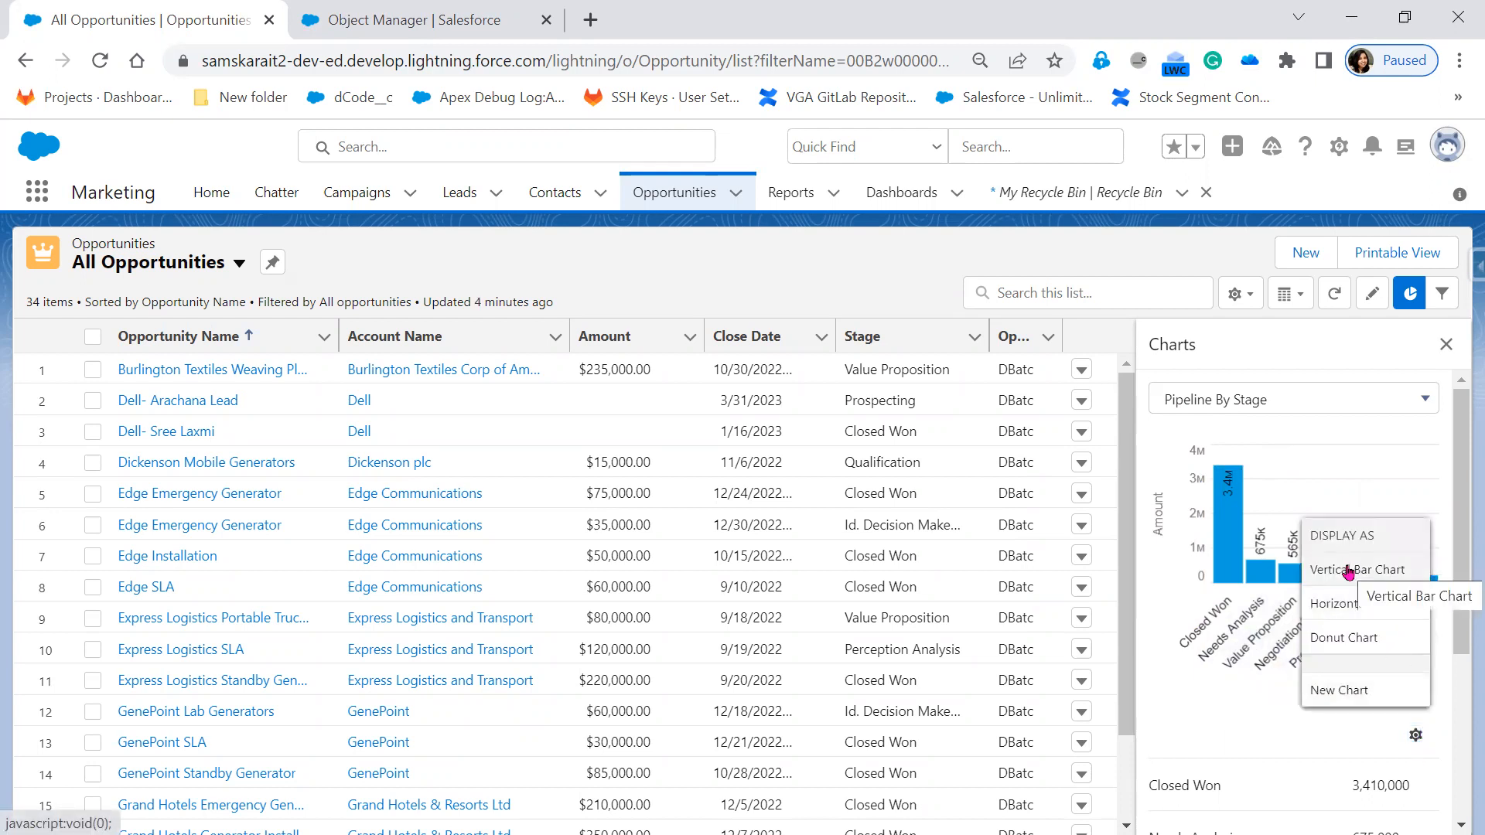
{"action": "left_click", "coordinate": [1355, 603]}
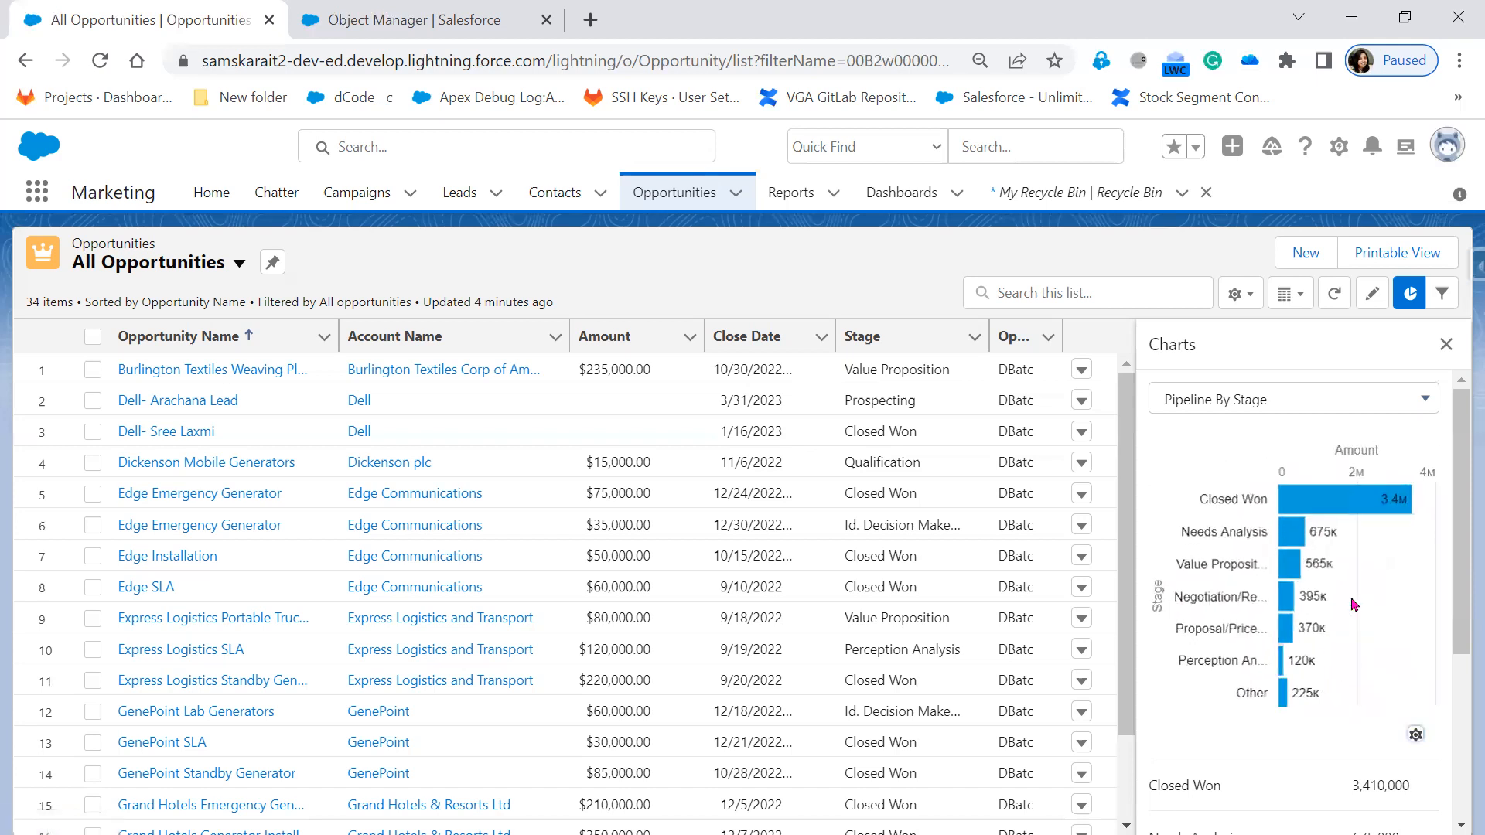
Display the Pipeline By Stage chart as a donut chart and inspect the amounts of its stage segments
{"action": "left_click", "coordinate": [1418, 741]}
{"action": "left_click", "coordinate": [1369, 639]}
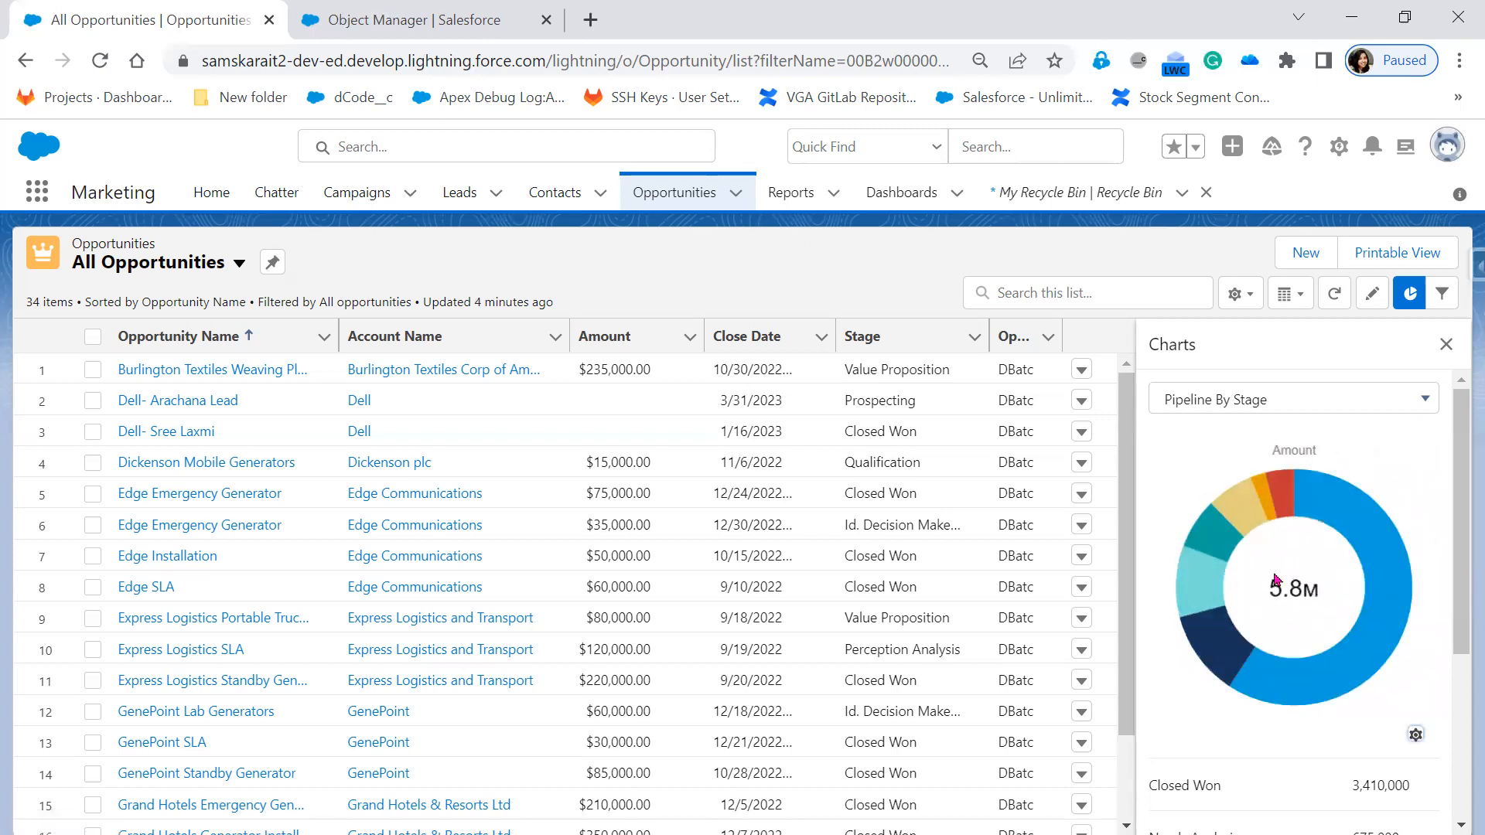
{"action": "mouse_move", "coordinate": [1339, 535]}
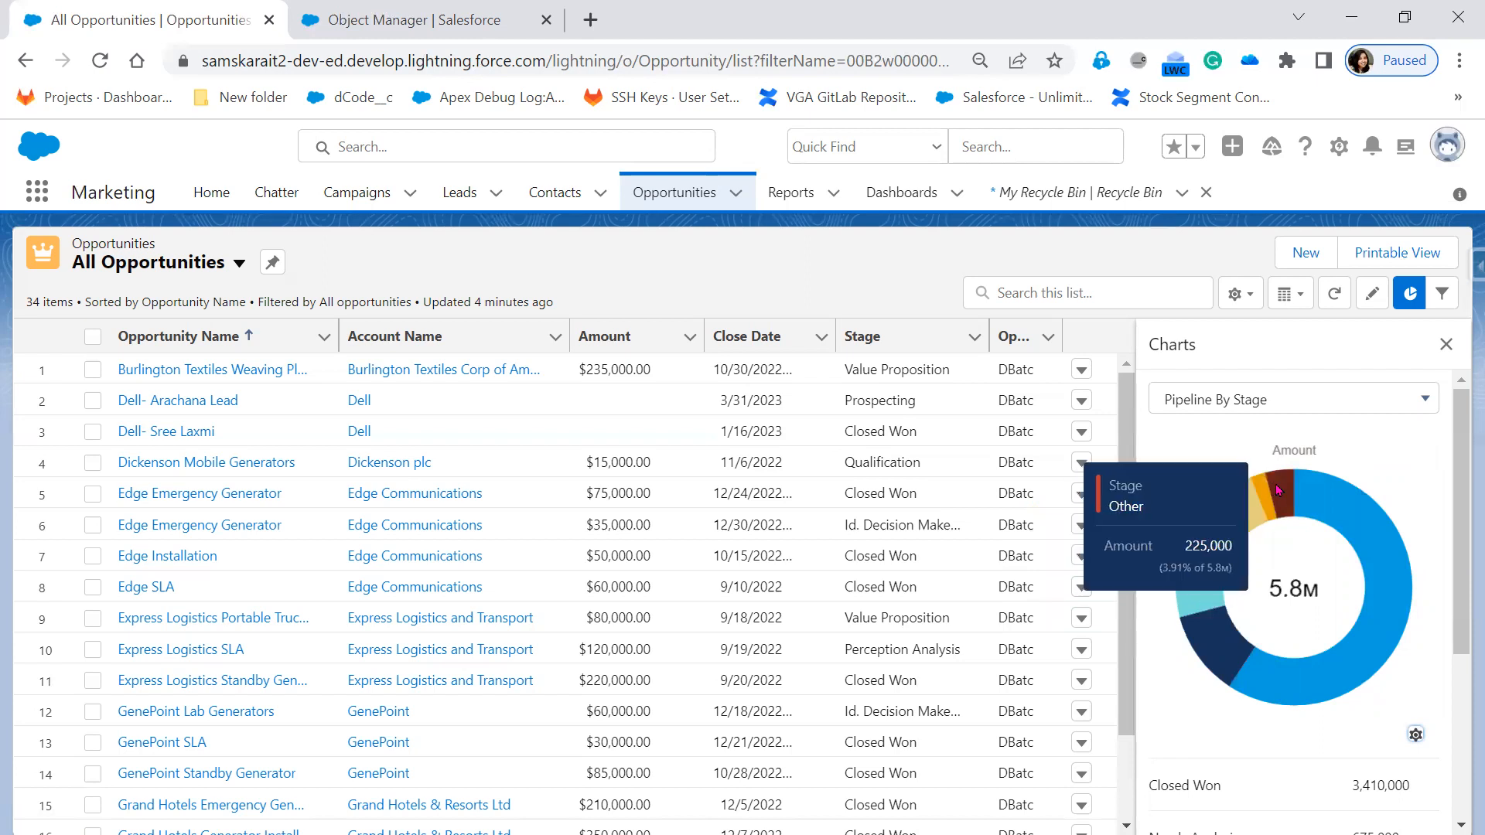
{"action": "mouse_move", "coordinate": [1328, 503]}
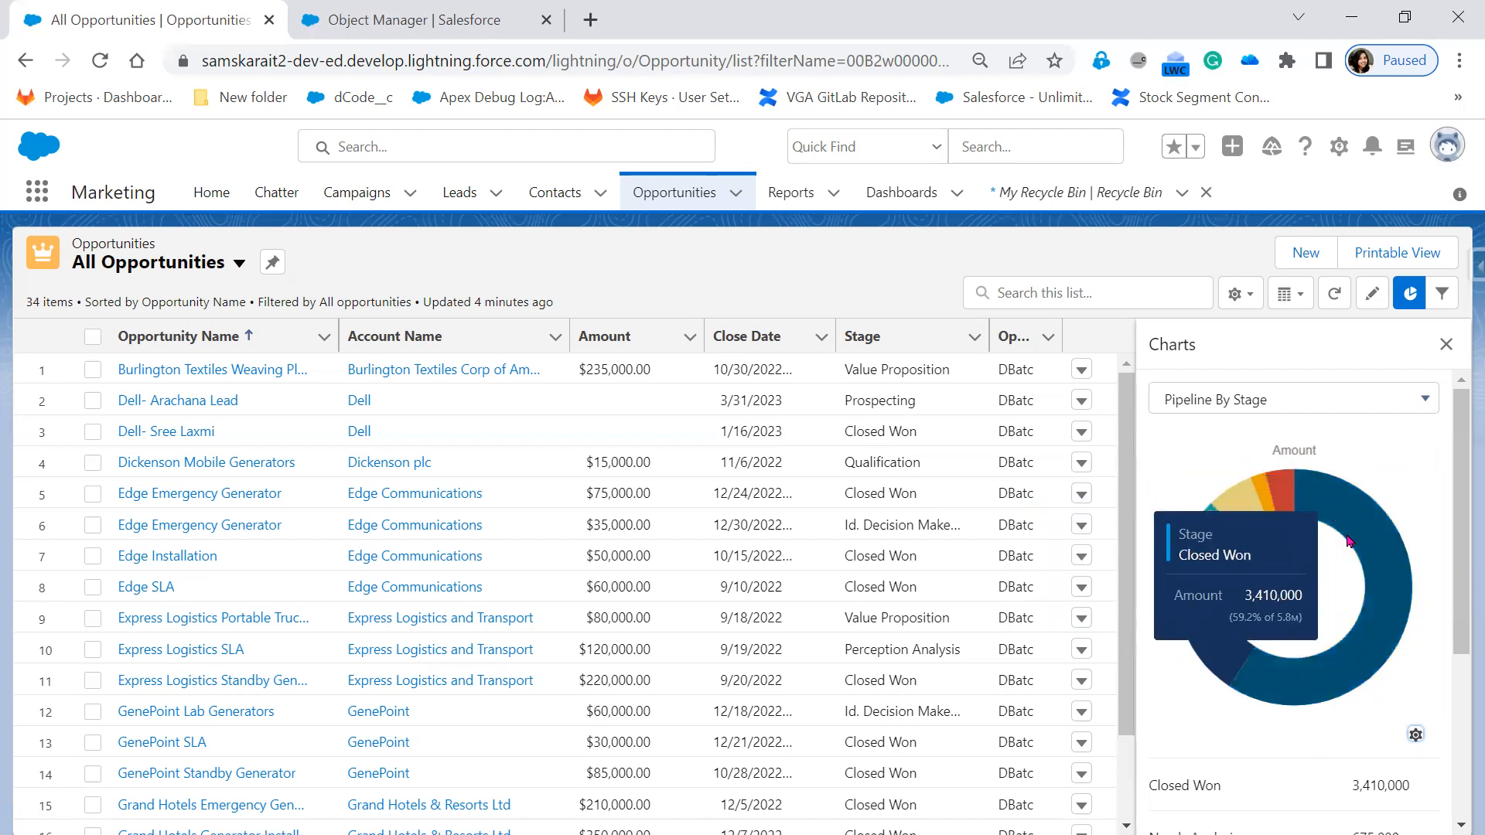
{"action": "mouse_move", "coordinate": [1214, 644]}
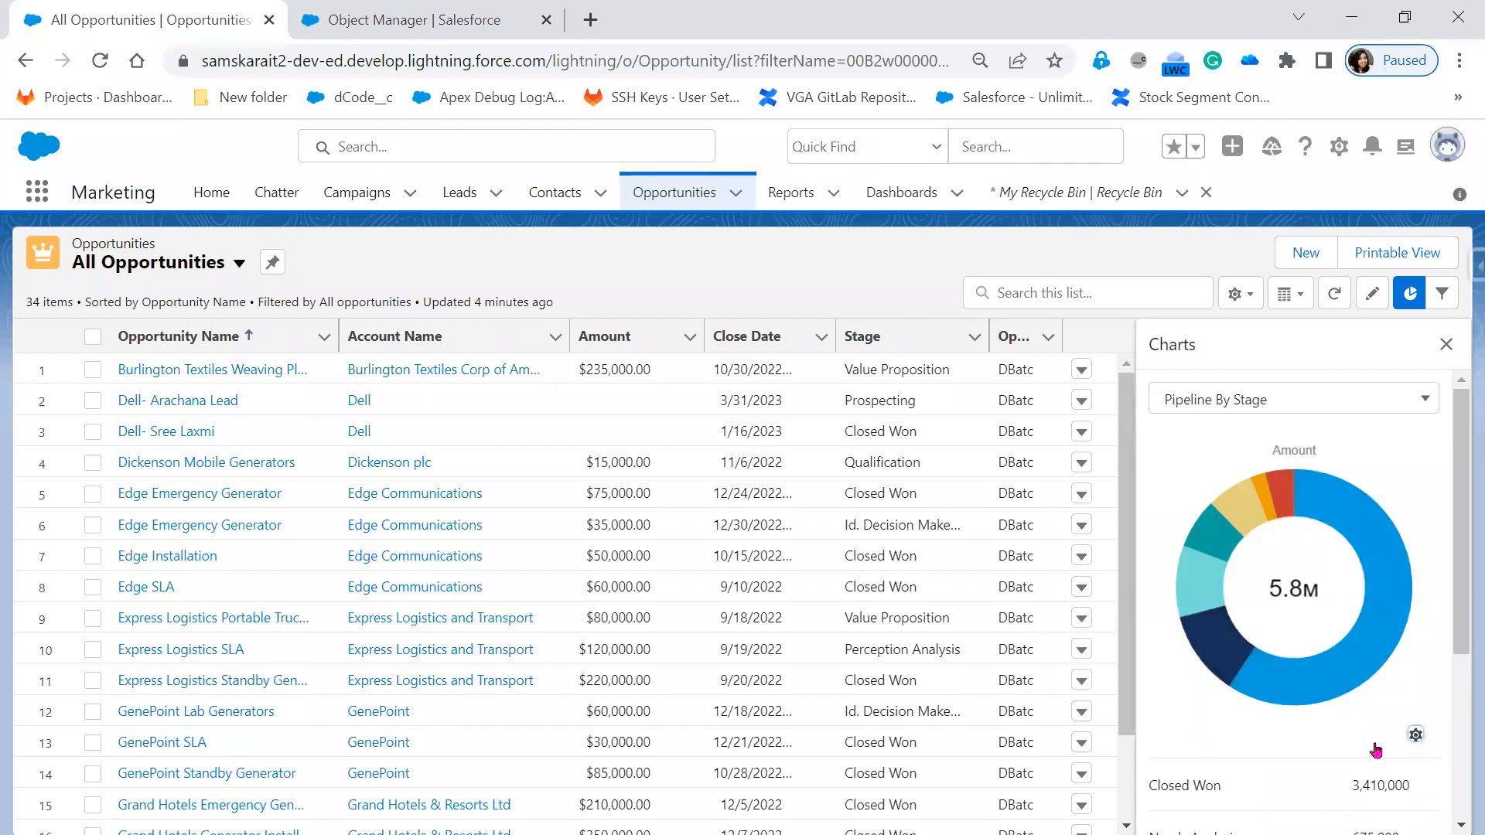
Start a new chart for the All Opportunities list view and set its chart type to Vertical Bar Chart
{"action": "left_click", "coordinate": [1415, 735]}
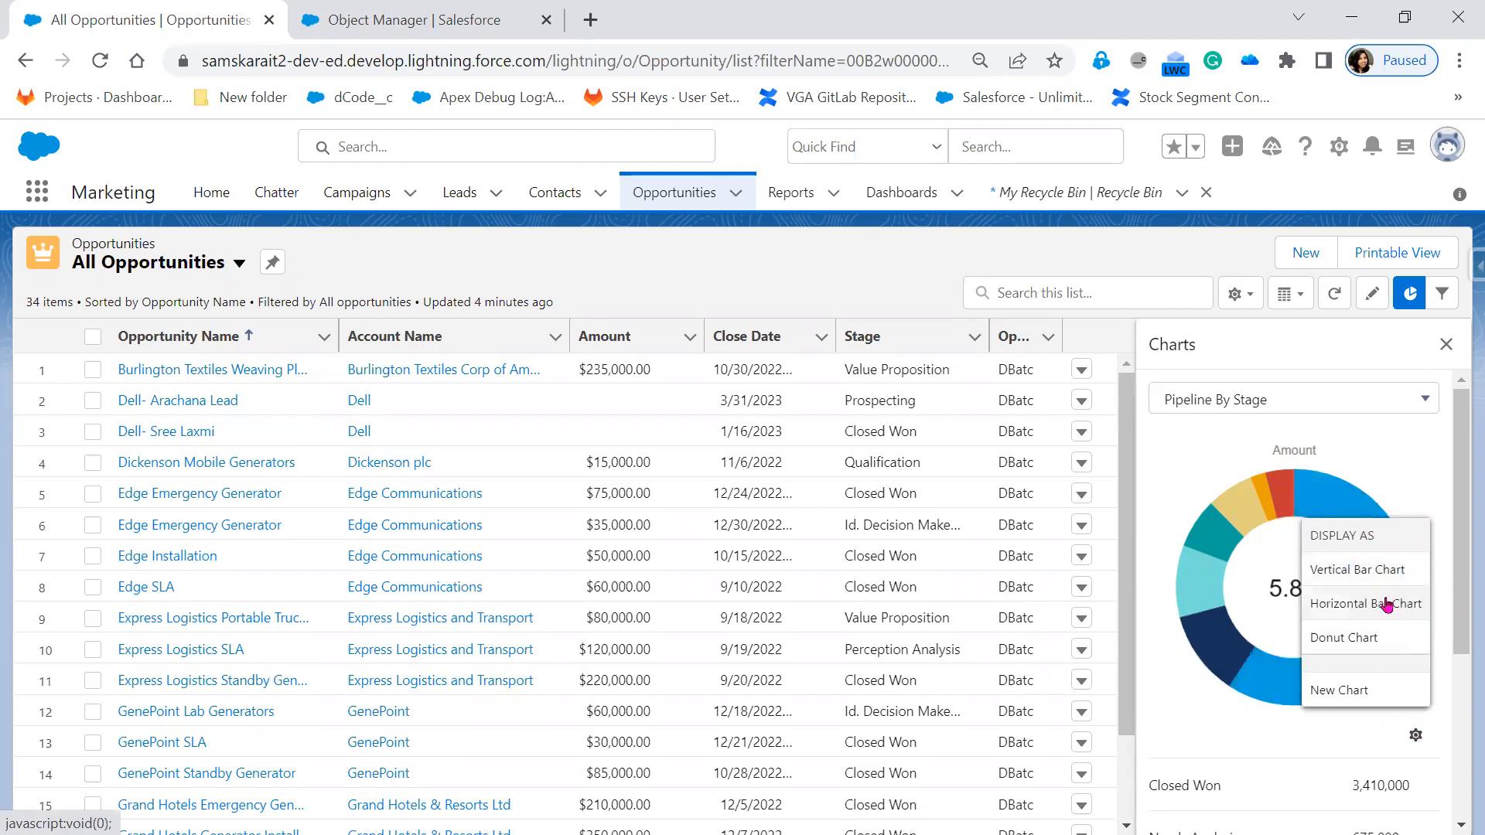
{"action": "left_click", "coordinate": [1367, 696]}
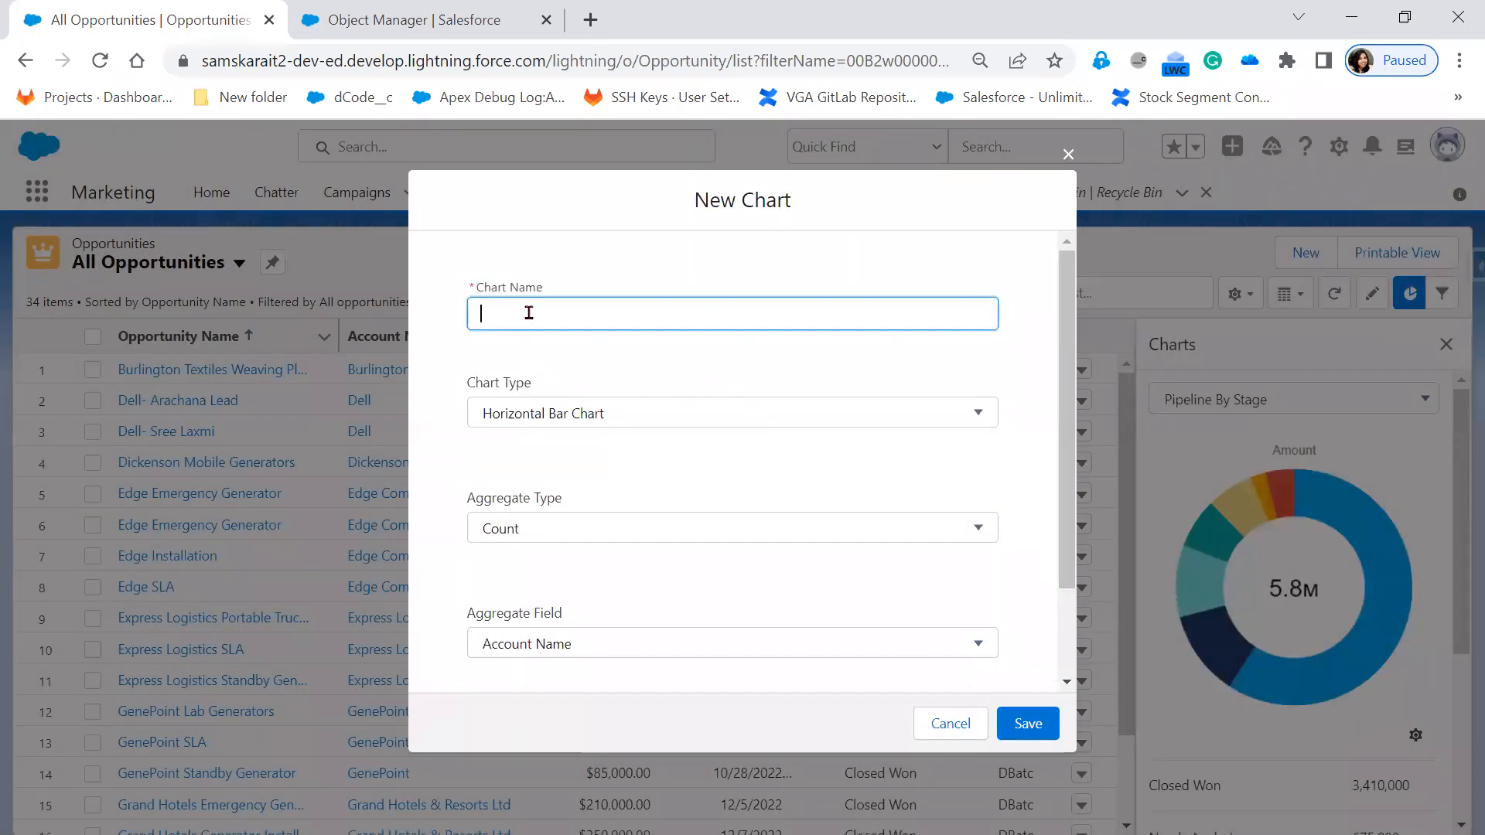
{"action": "scroll", "coordinate": [740, 686], "scroll_direction": "down", "scroll_amount": 2}
{"action": "scroll", "coordinate": [740, 686], "scroll_direction": "up", "scroll_amount": 2}
{"action": "scroll", "coordinate": [739, 686], "scroll_direction": "up", "scroll_amount": 1}
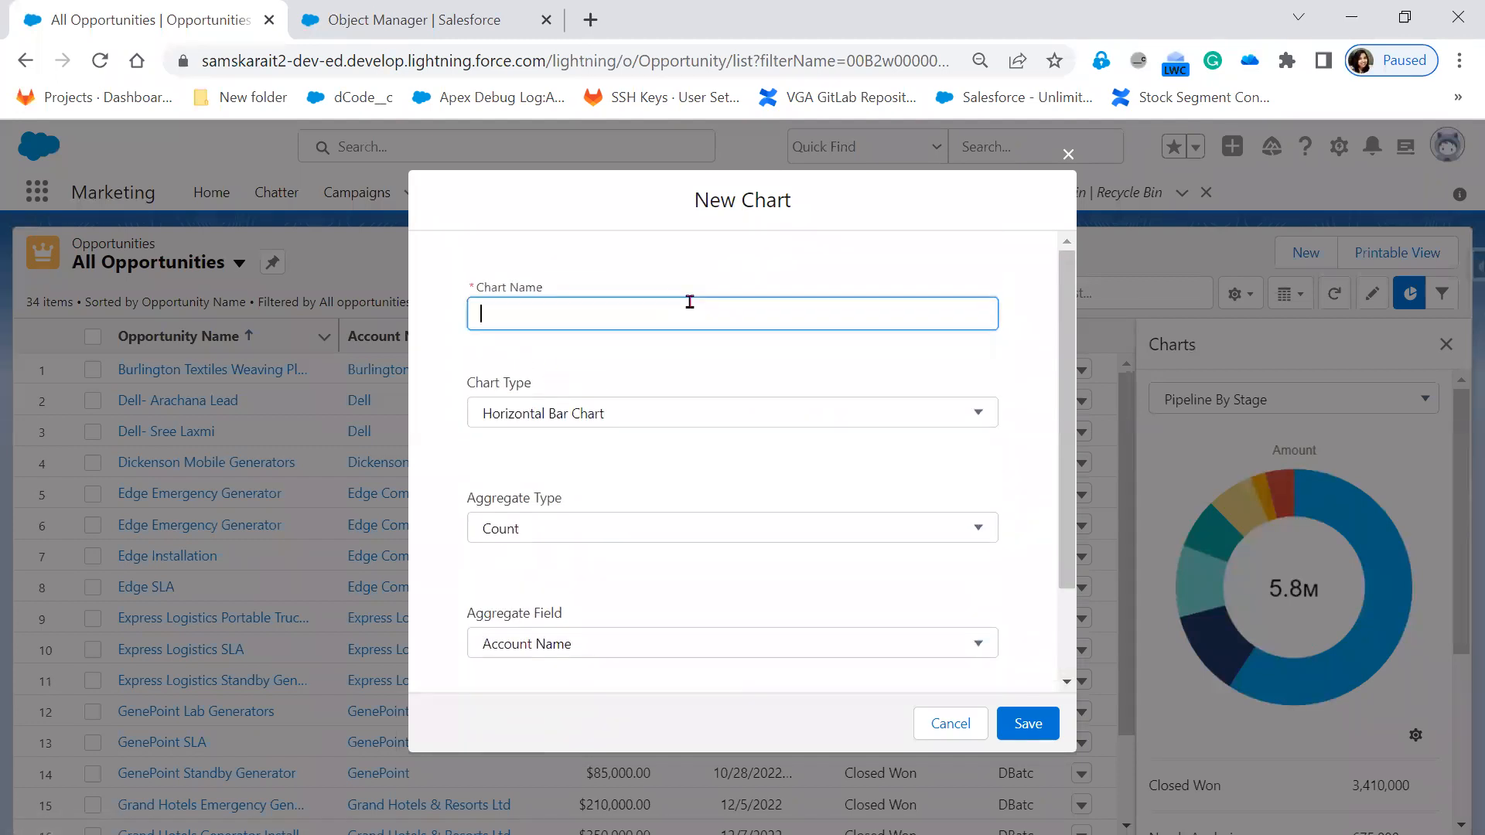
{"action": "left_click", "coordinate": [590, 414]}
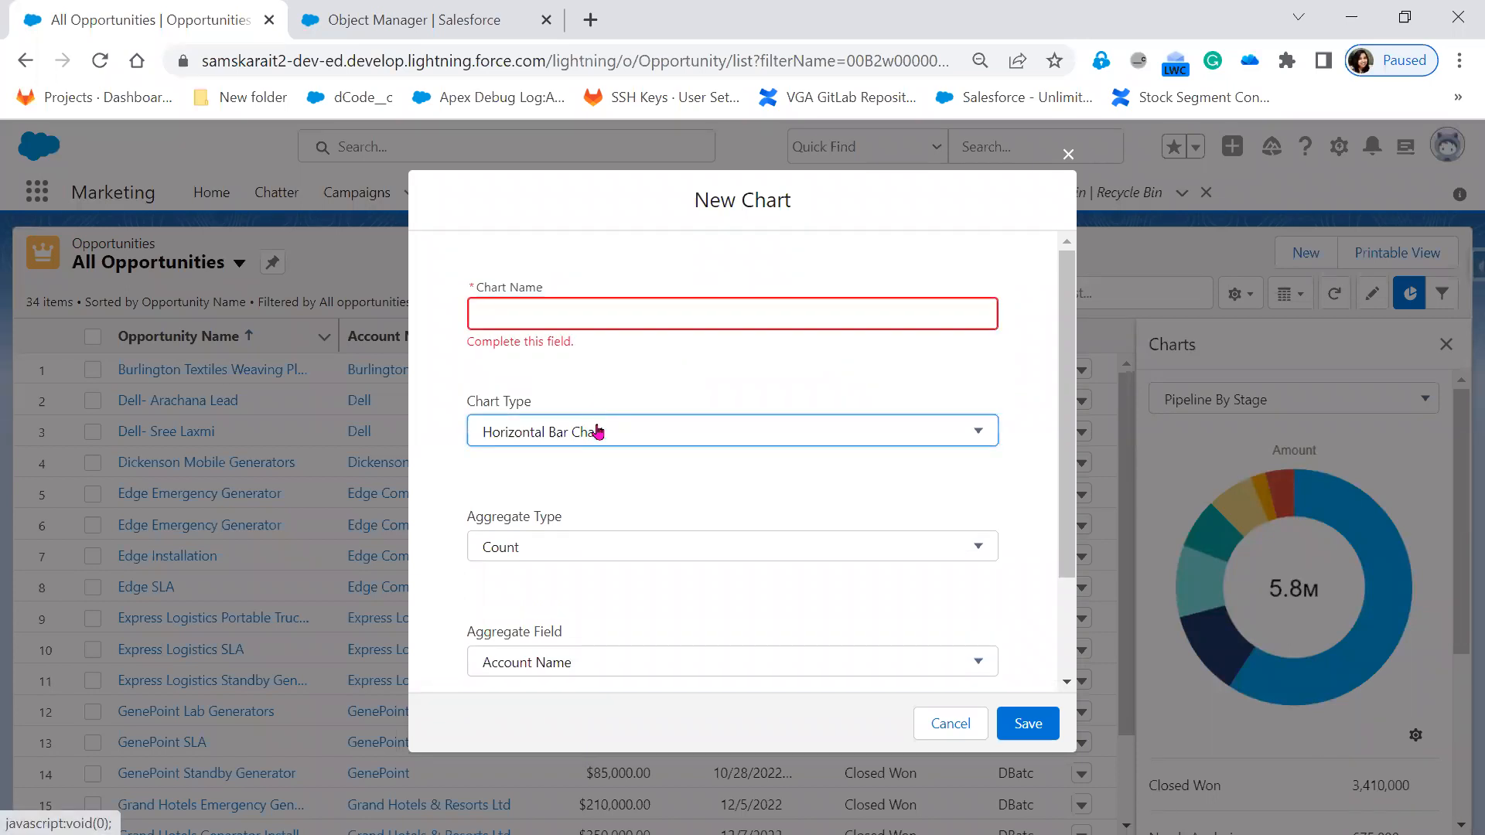
{"action": "left_click", "coordinate": [598, 431]}
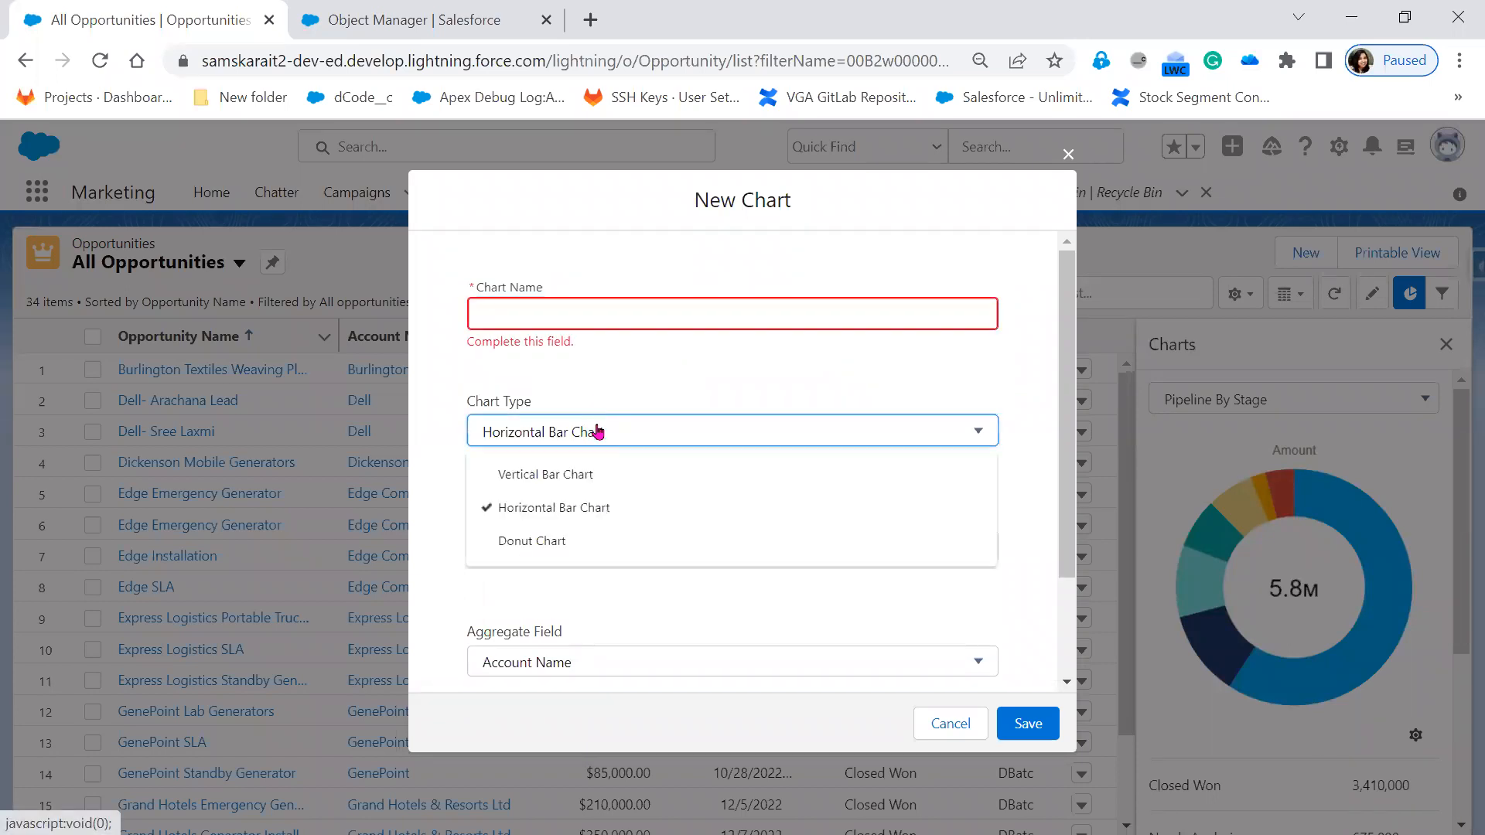
{"action": "left_click", "coordinate": [607, 475]}
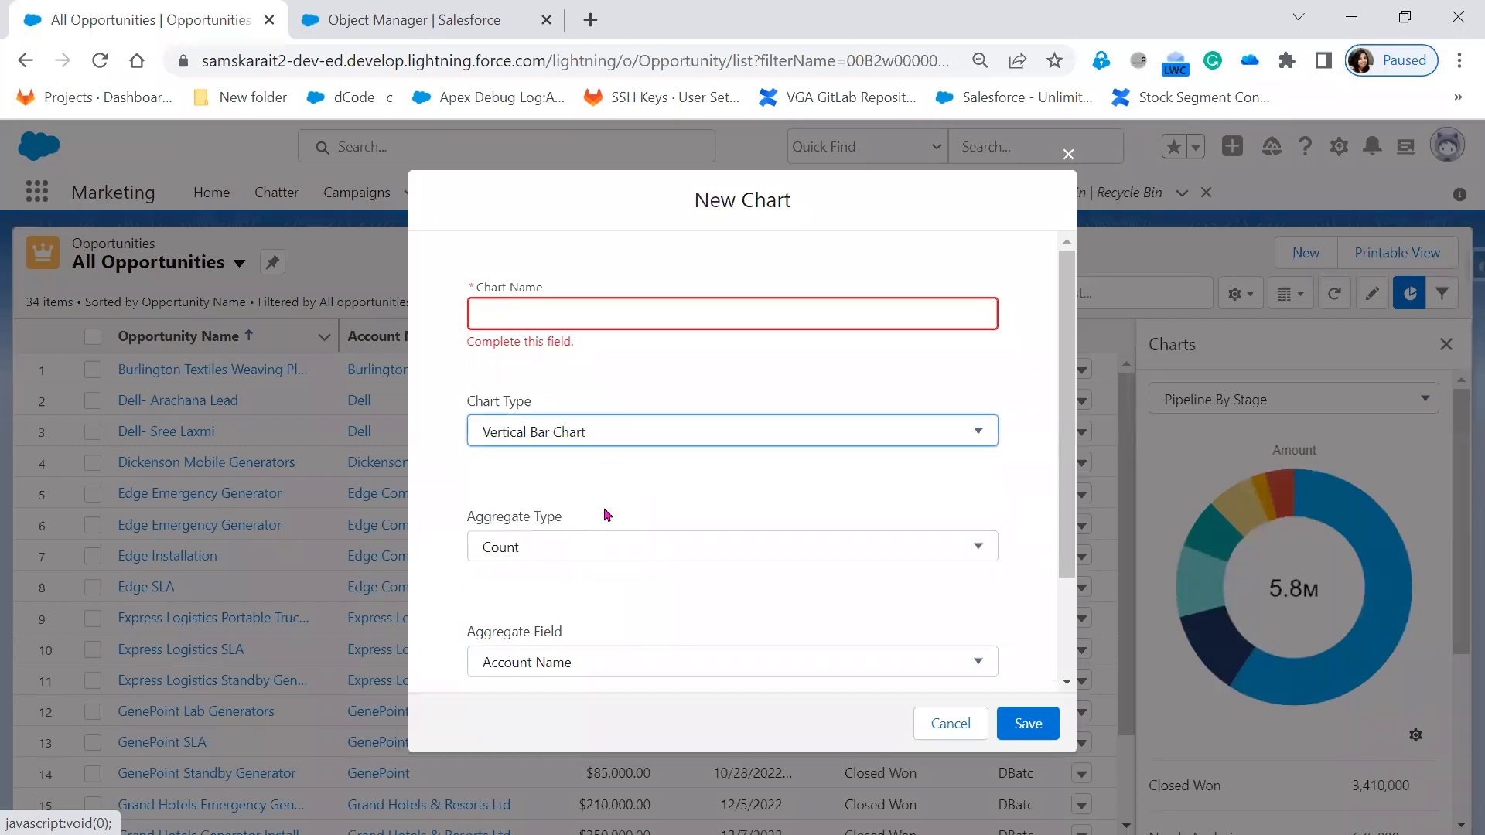
Examine the available aggregate types and aggregate fields for the new chart without changing the selections
{"action": "left_click", "coordinate": [600, 556]}
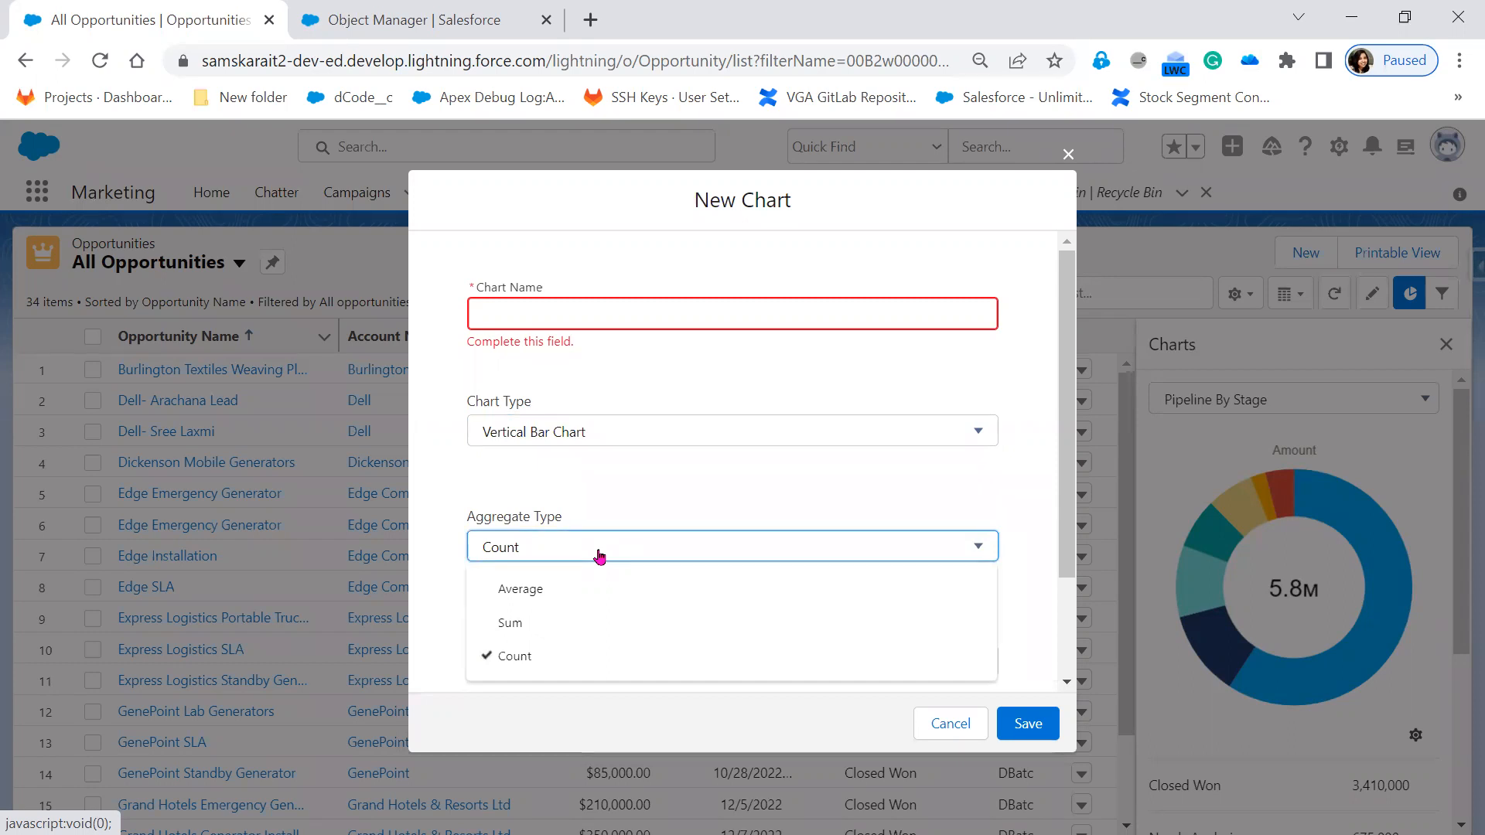
{"action": "left_click", "coordinate": [636, 469]}
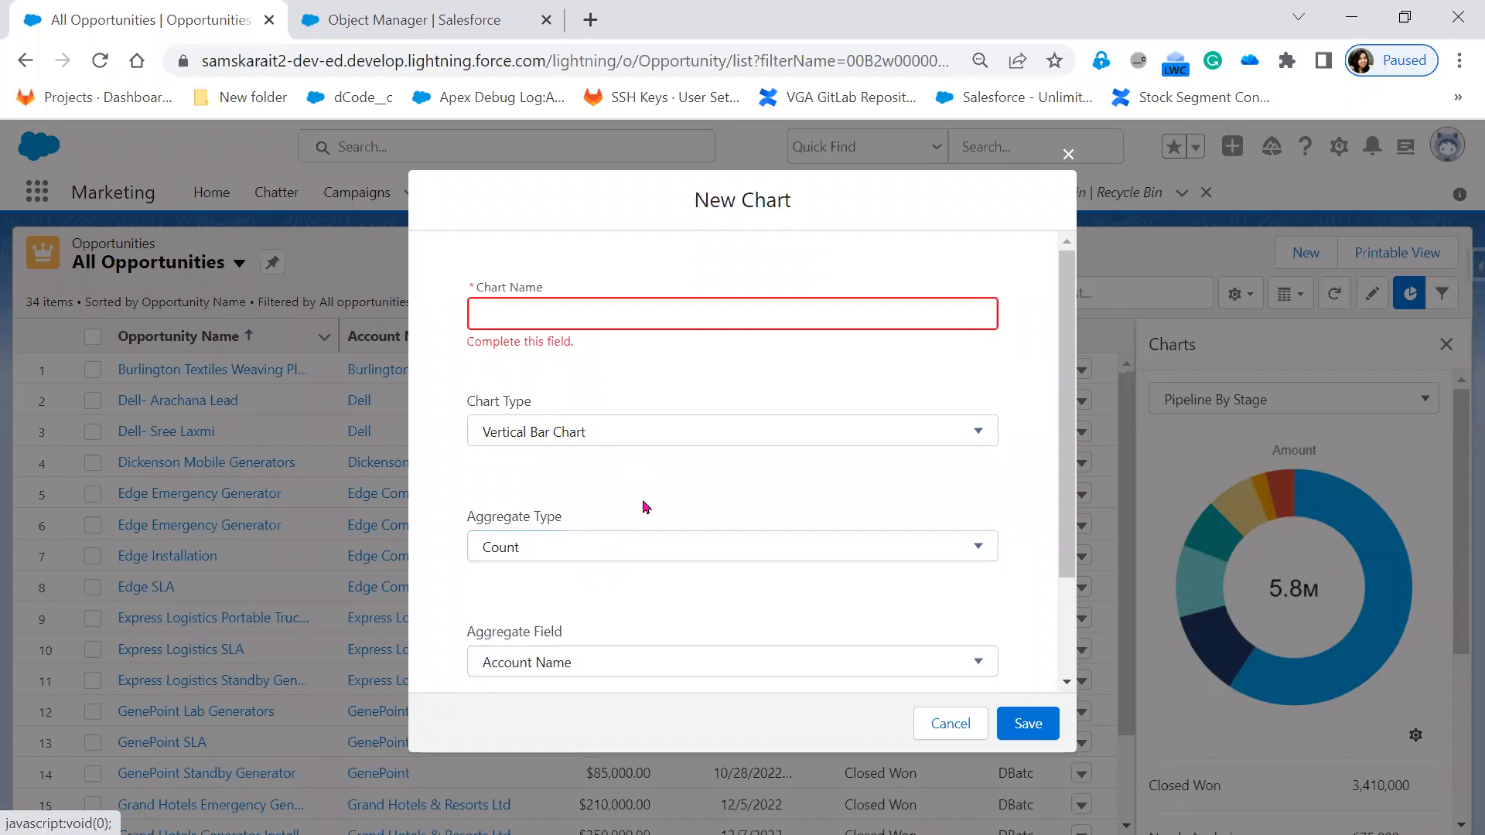
{"action": "scroll", "coordinate": [680, 576], "scroll_direction": "down", "scroll_amount": 1}
{"action": "scroll", "coordinate": [680, 576], "scroll_direction": "down", "scroll_amount": 1}
{"action": "left_click", "coordinate": [581, 550]}
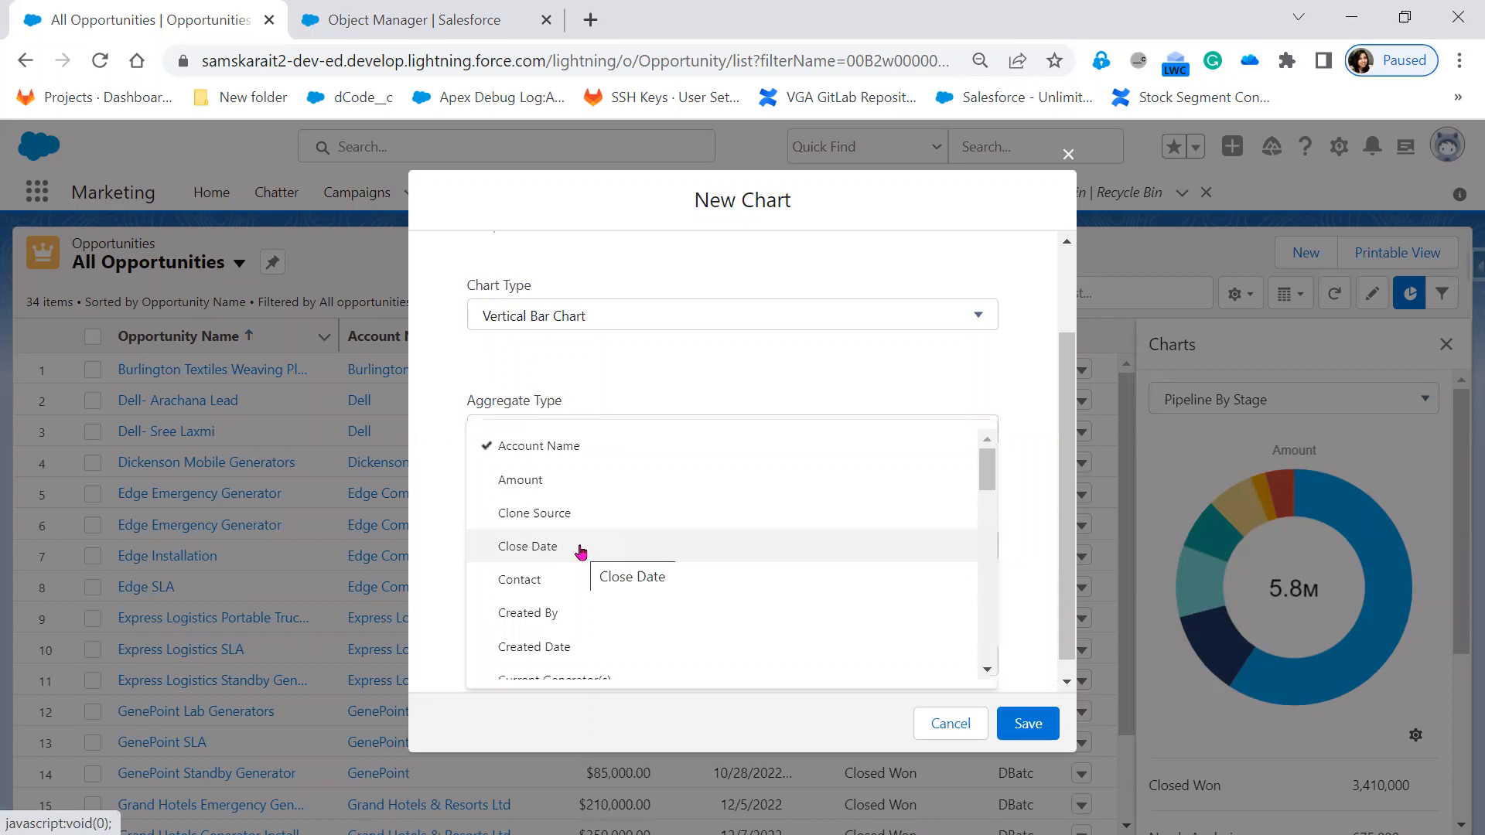
{"action": "scroll", "coordinate": [597, 600], "scroll_direction": "down", "scroll_amount": 6}
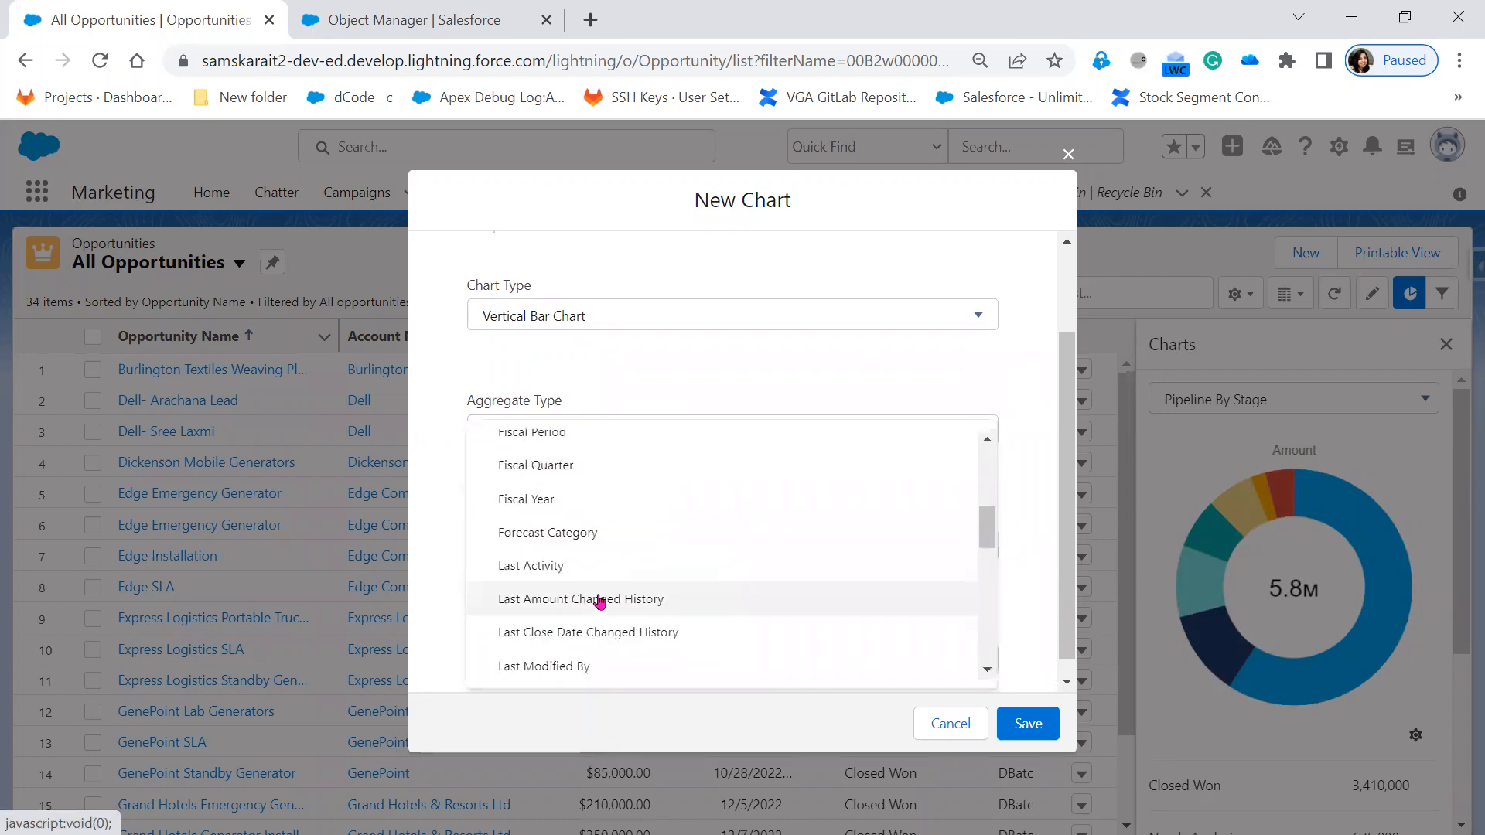
{"action": "scroll", "coordinate": [599, 603], "scroll_direction": "up", "scroll_amount": 3}
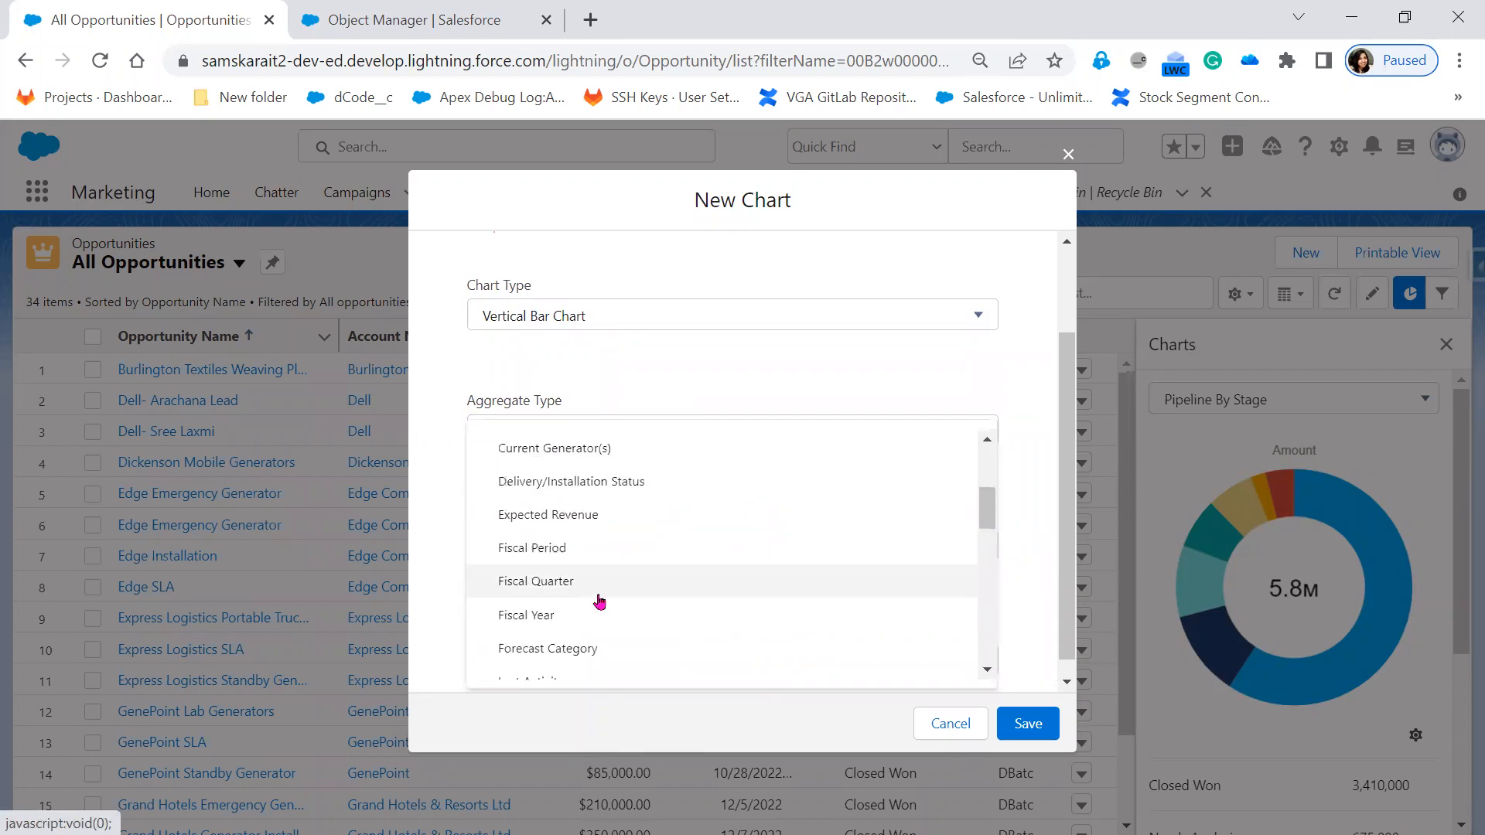
{"action": "scroll", "coordinate": [580, 628], "scroll_direction": "up", "scroll_amount": 3}
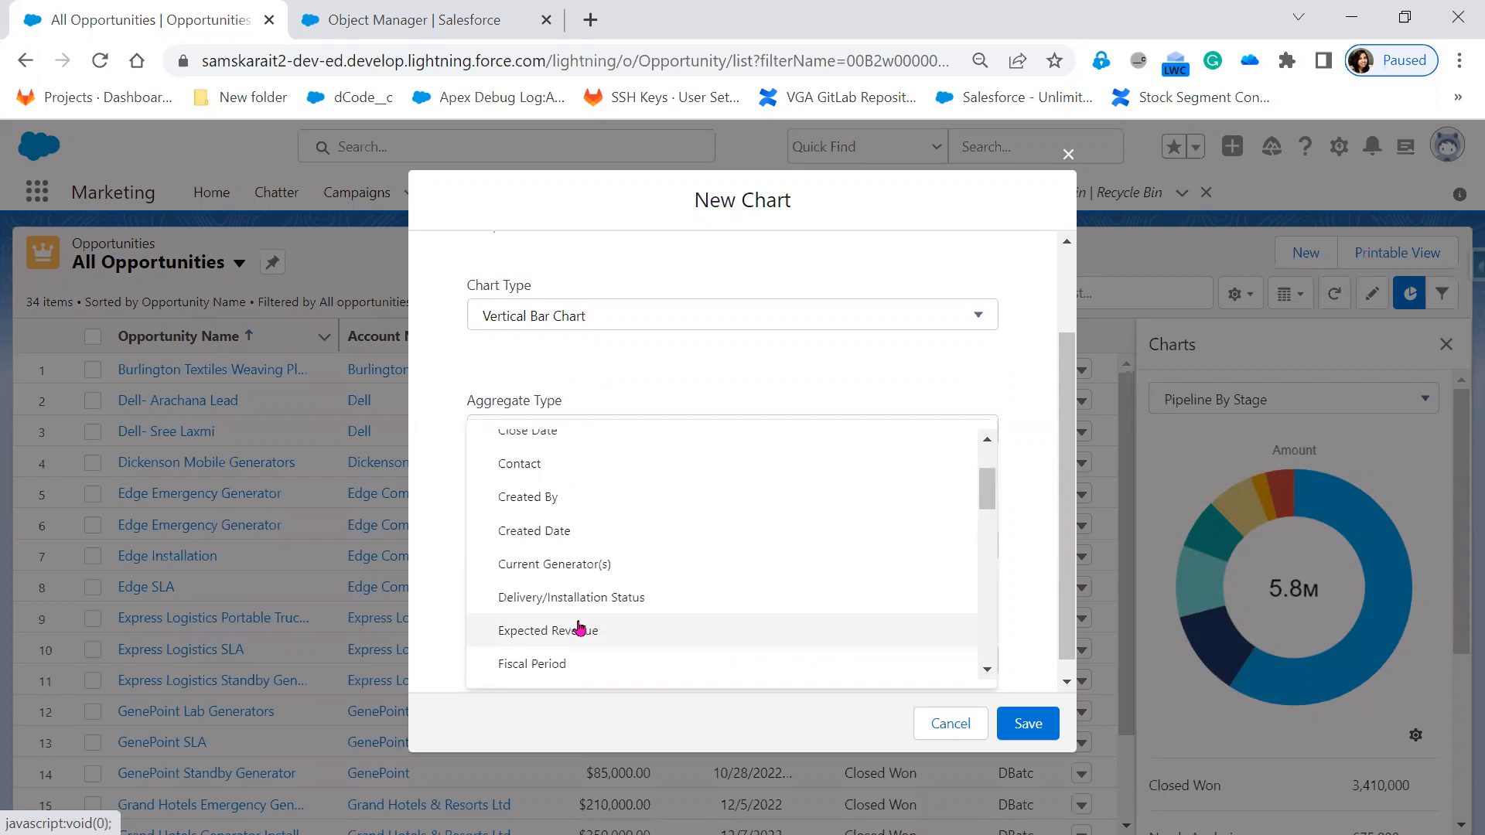
{"action": "left_click", "coordinate": [1014, 557]}
Set the new chart's grouping field to Lead Source
{"action": "scroll", "coordinate": [717, 660], "scroll_direction": "down", "scroll_amount": 1}
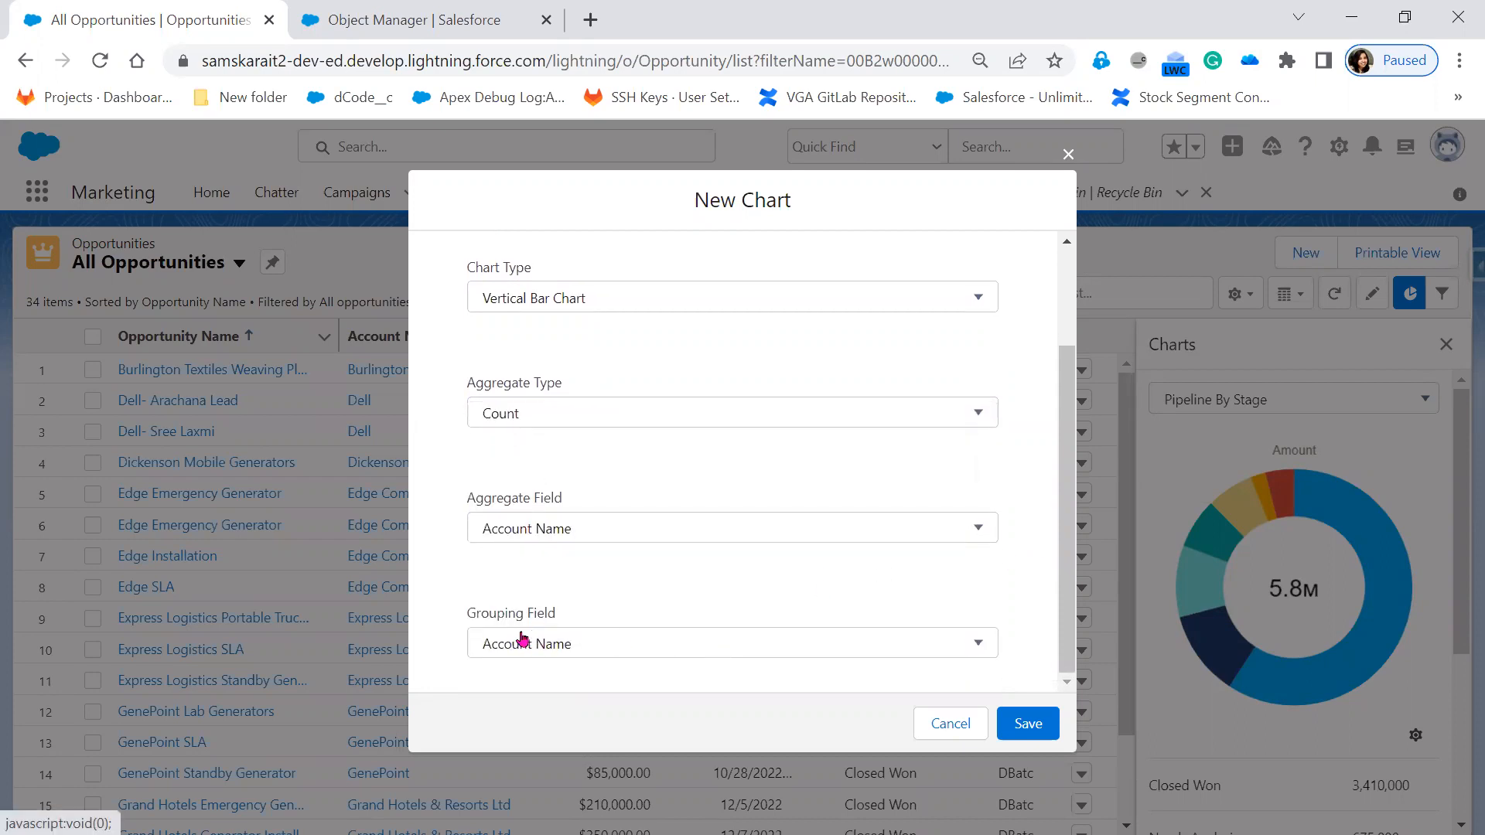
{"action": "left_click", "coordinate": [577, 644]}
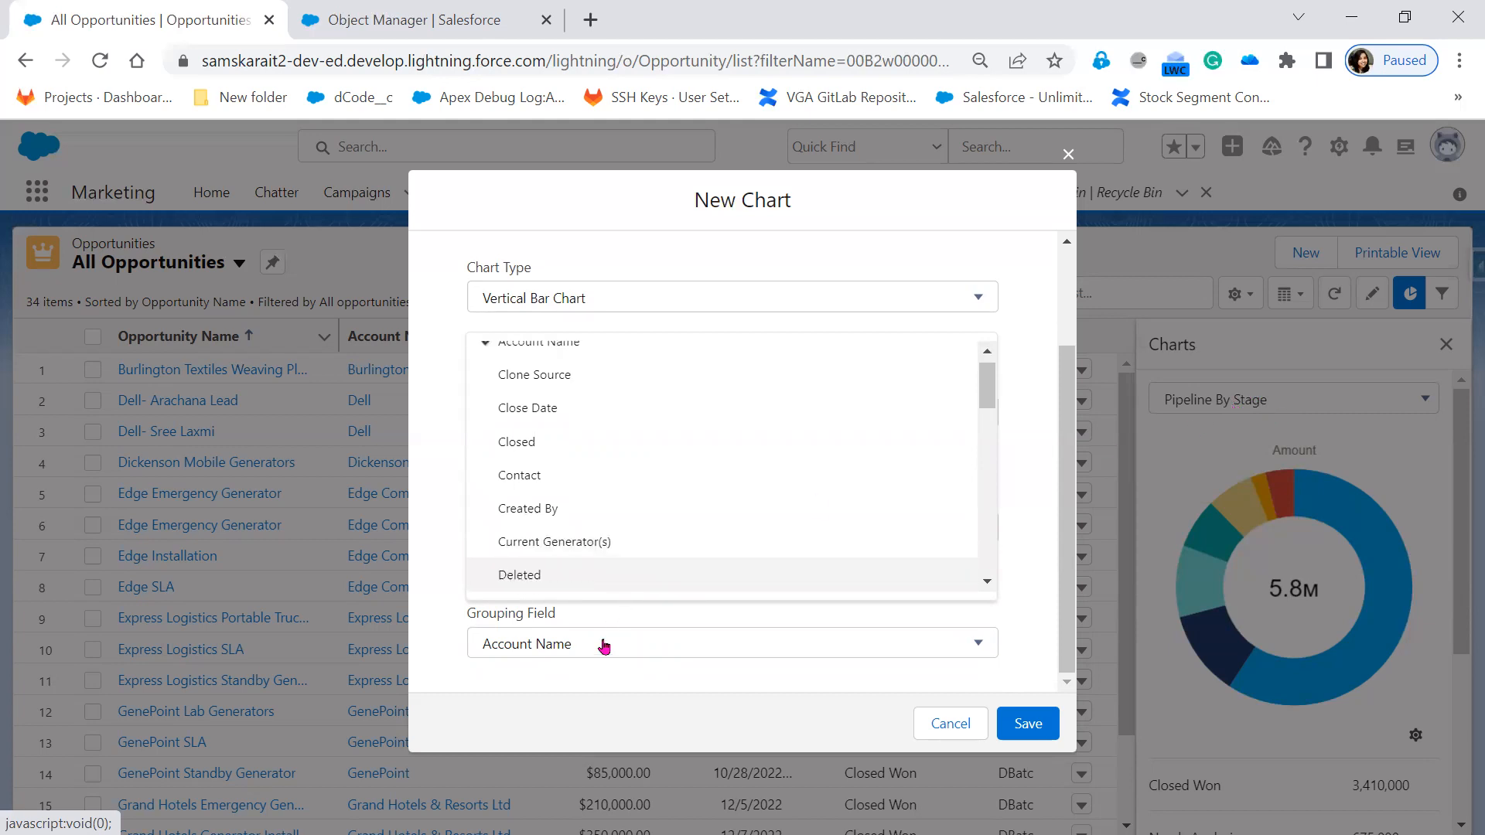
{"action": "scroll", "coordinate": [729, 550], "scroll_direction": "down", "scroll_amount": 2}
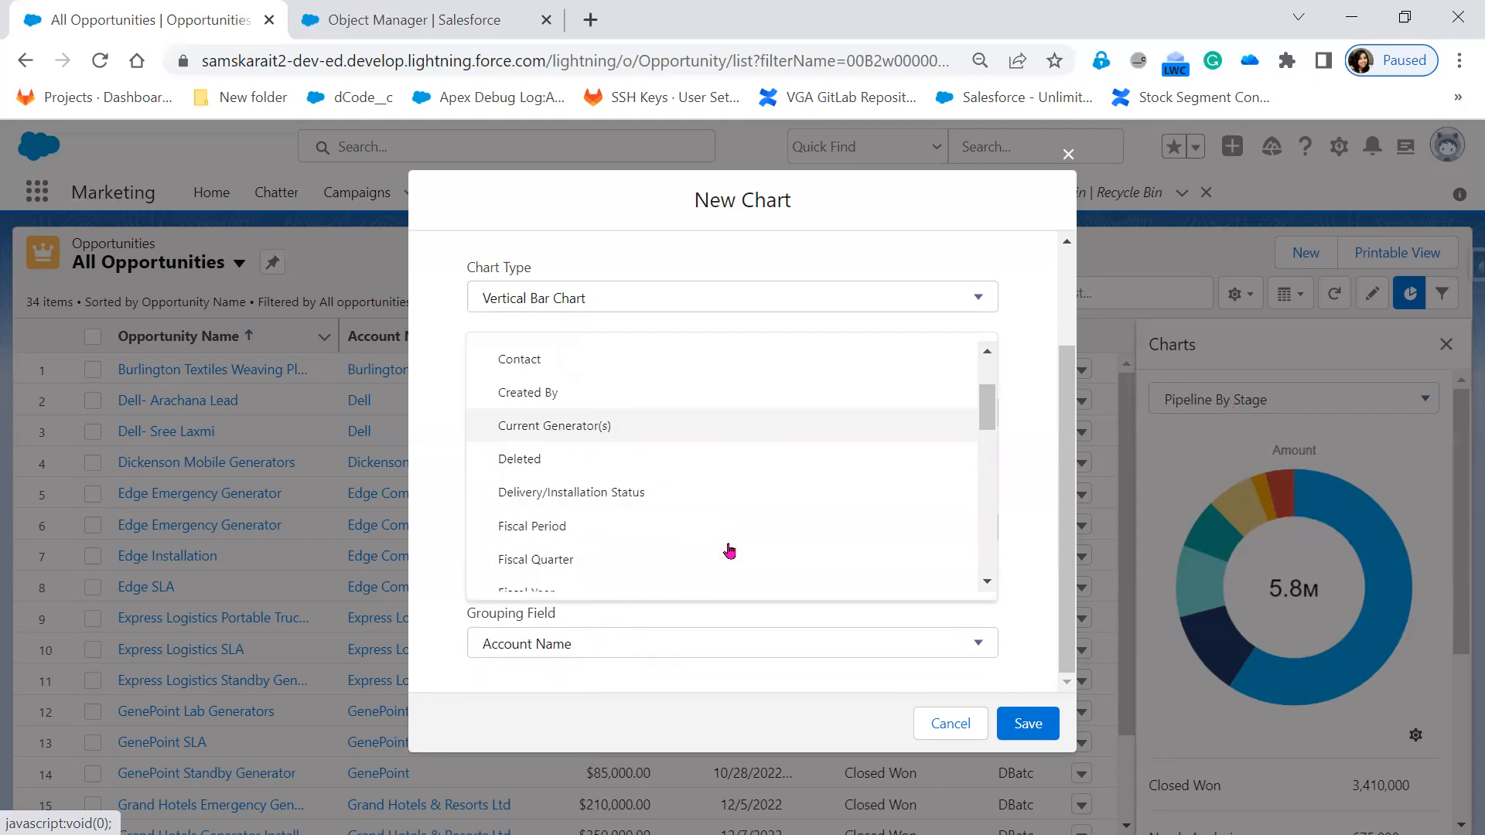
{"action": "scroll", "coordinate": [730, 551], "scroll_direction": "down", "scroll_amount": 2}
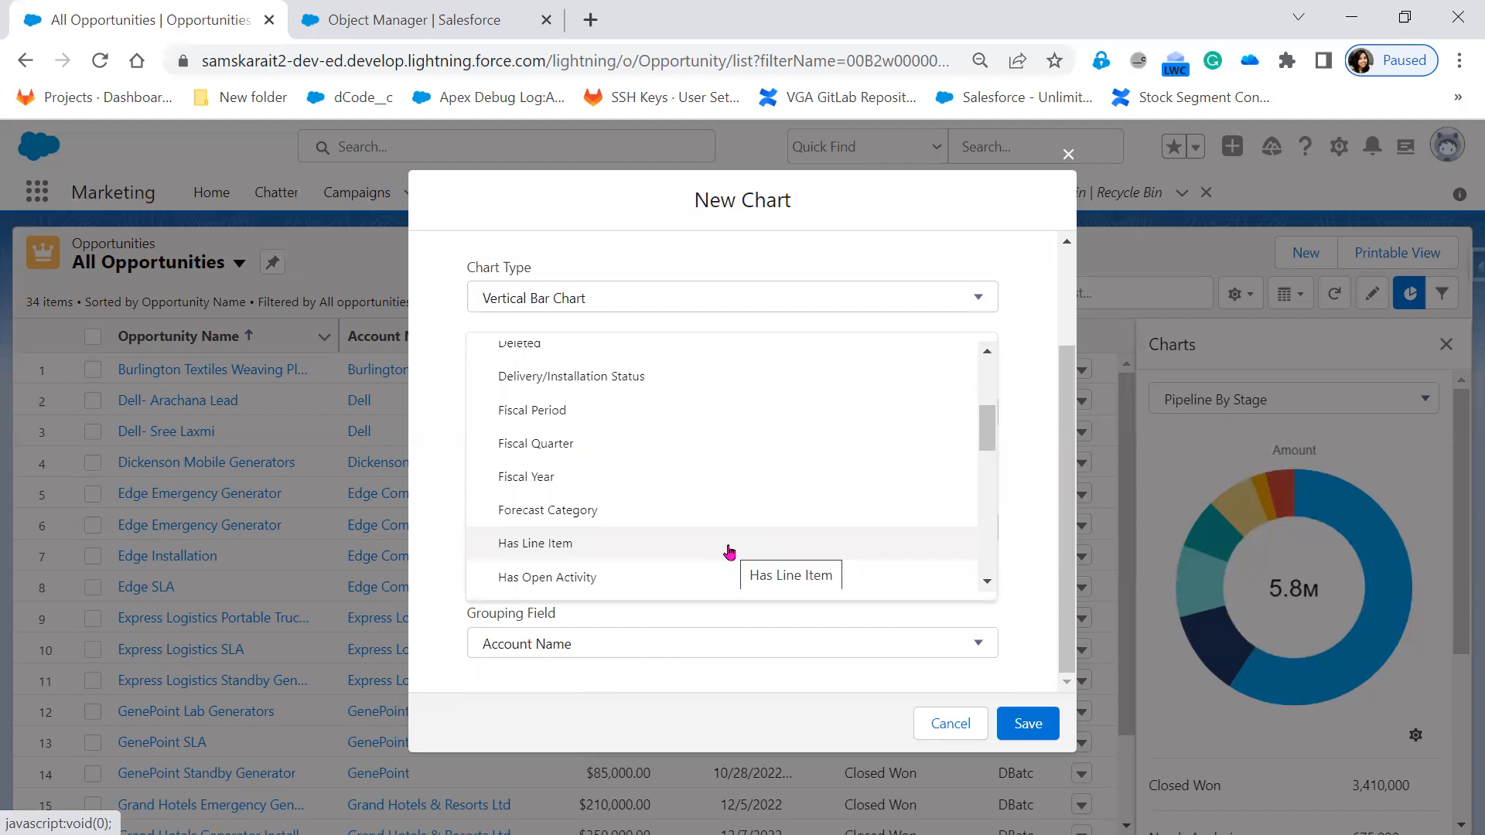
{"action": "scroll", "coordinate": [729, 551], "scroll_direction": "down", "scroll_amount": 4}
{"action": "scroll", "coordinate": [729, 551], "scroll_direction": "down", "scroll_amount": 2}
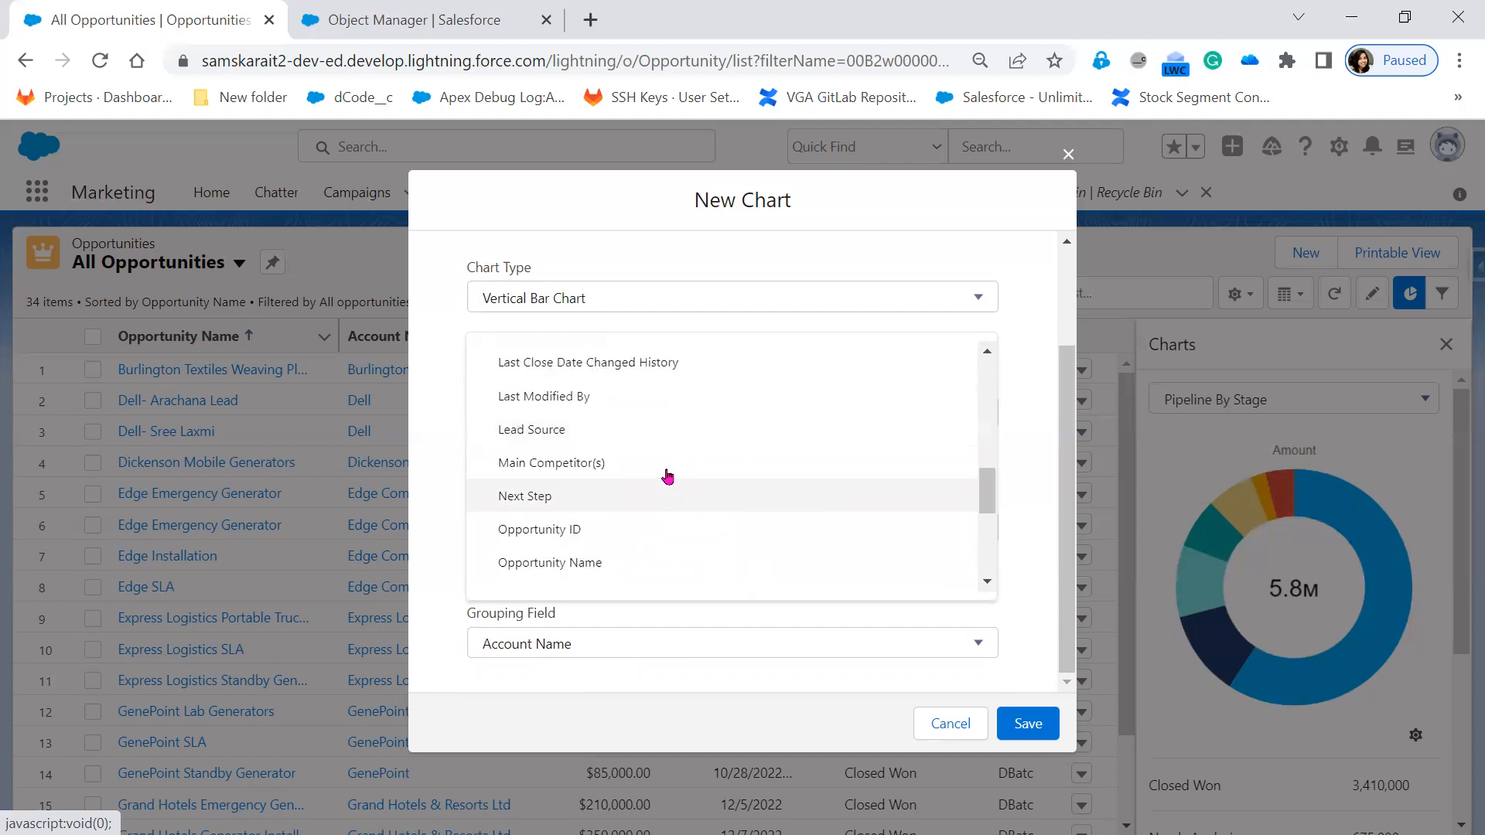
{"action": "left_click", "coordinate": [638, 431]}
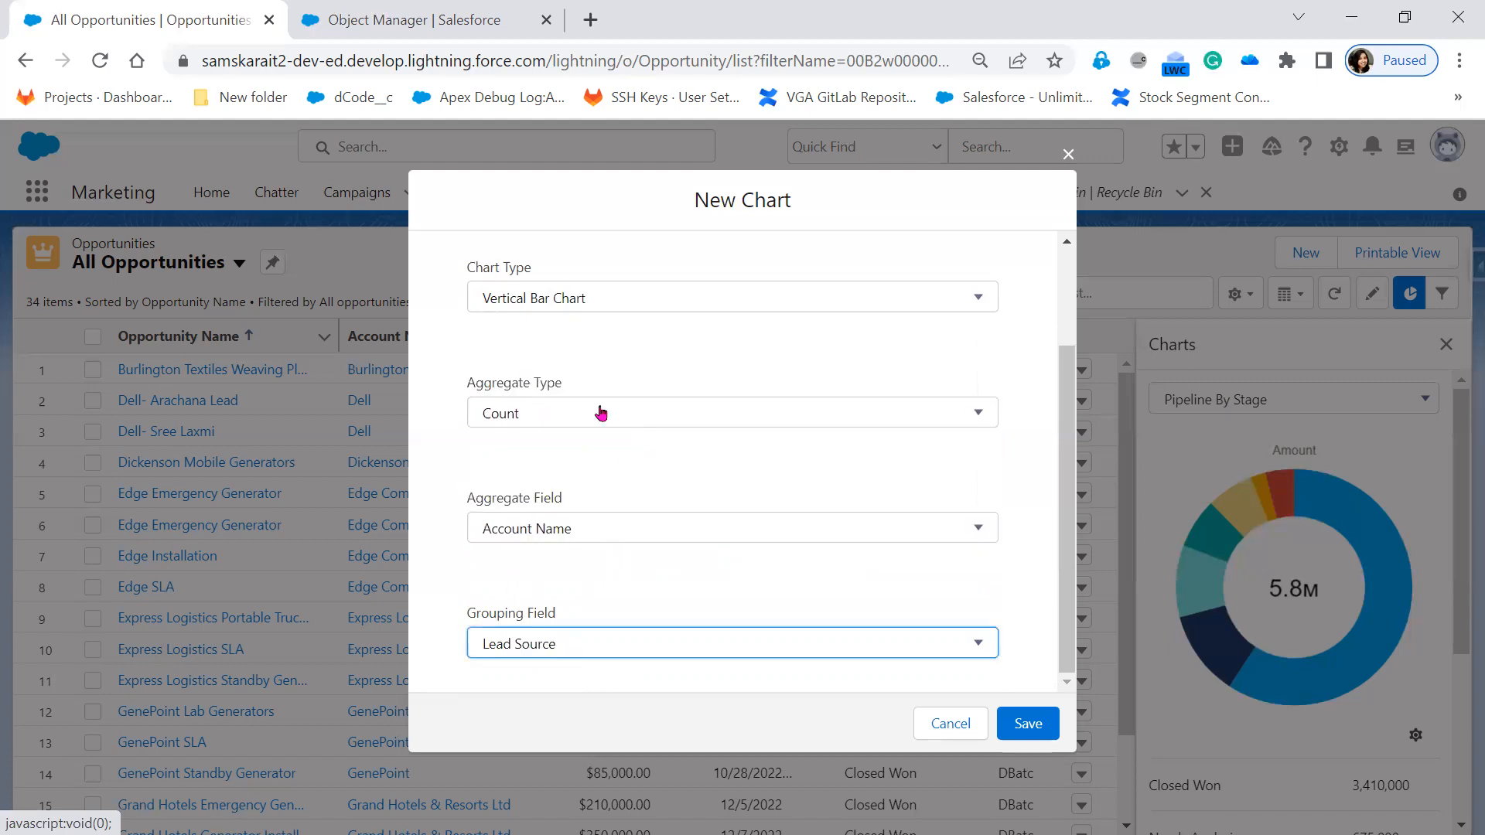
Name the new chart "Pipeline By Lead Source" and save it
{"action": "scroll", "coordinate": [710, 484], "scroll_direction": "up", "scroll_amount": 2}
{"action": "left_click", "coordinate": [610, 316]}
{"action": "type", "text": "Opp"}
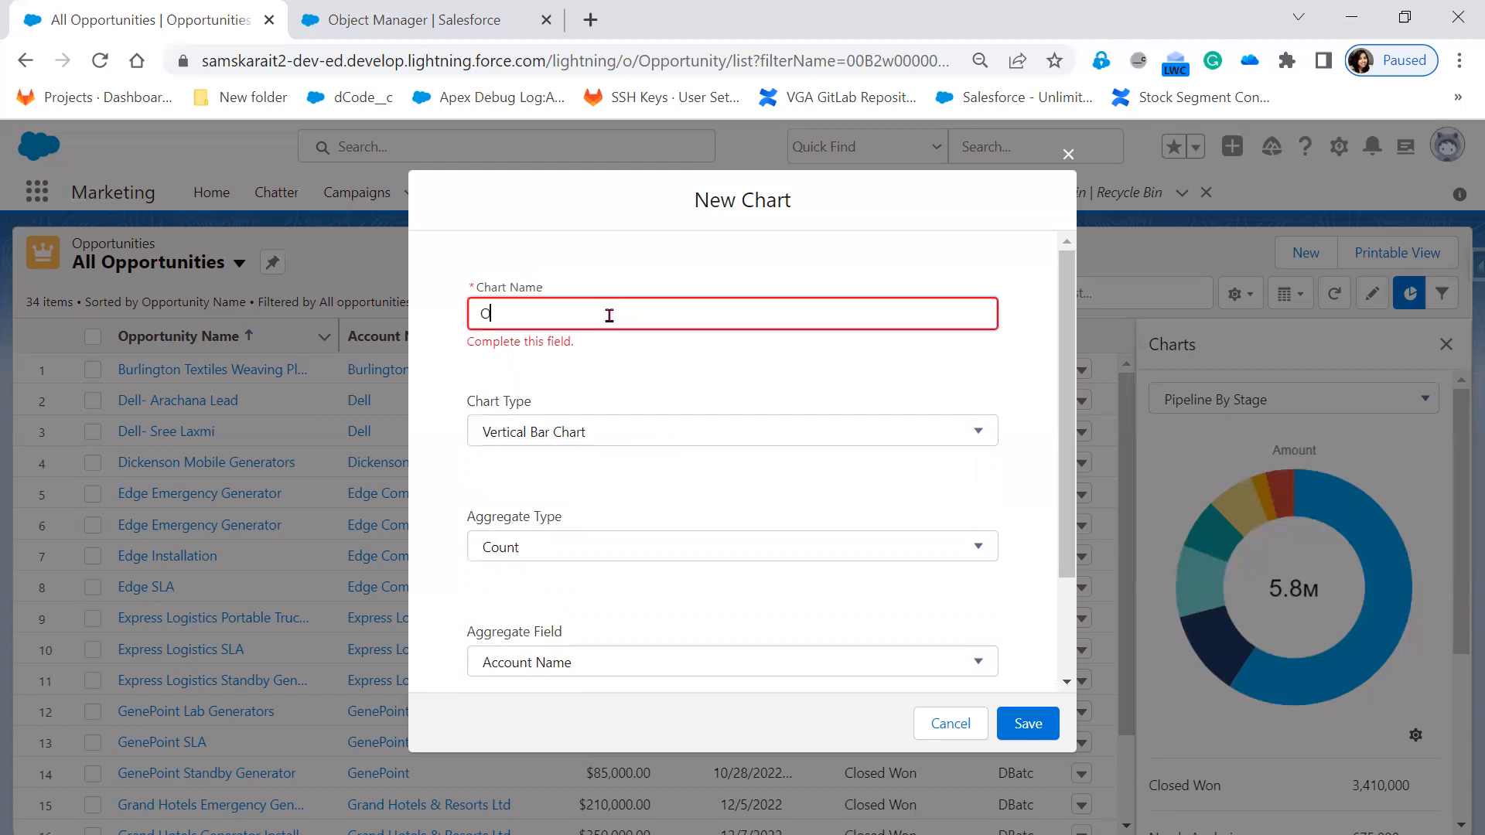
{"action": "key", "text": "BackSpace"}
{"action": "key", "text": "BackSpace"}
{"action": "key", "text": "BackSpace"}
{"action": "type", "text": "Pipline"}
{"action": "key", "text": "BackSpace"}
{"action": "key", "text": "BackSpace"}
{"action": "type", "text": "ine "}
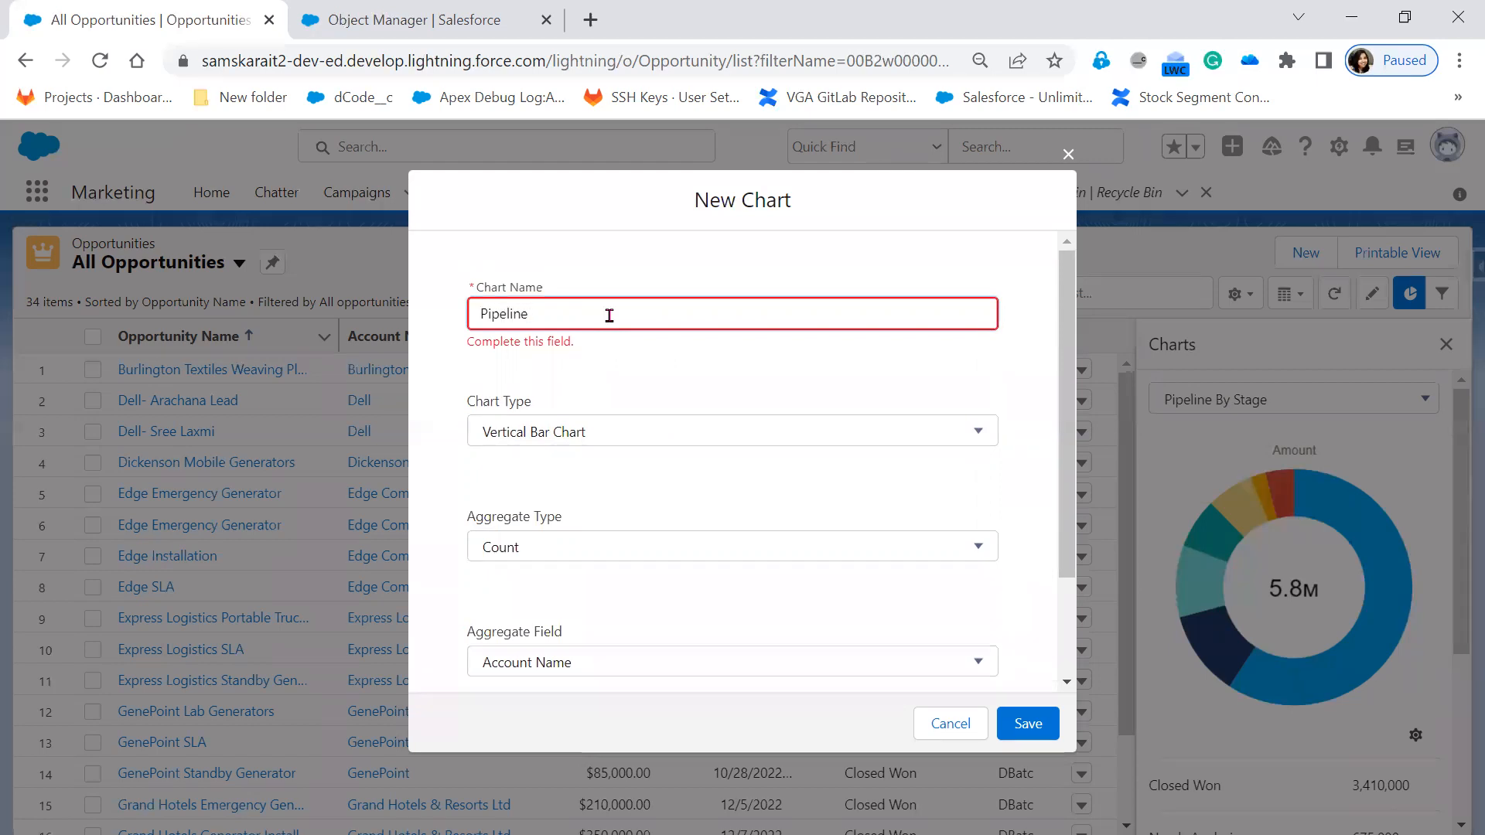
{"action": "type", "text": "By Lead Source"}
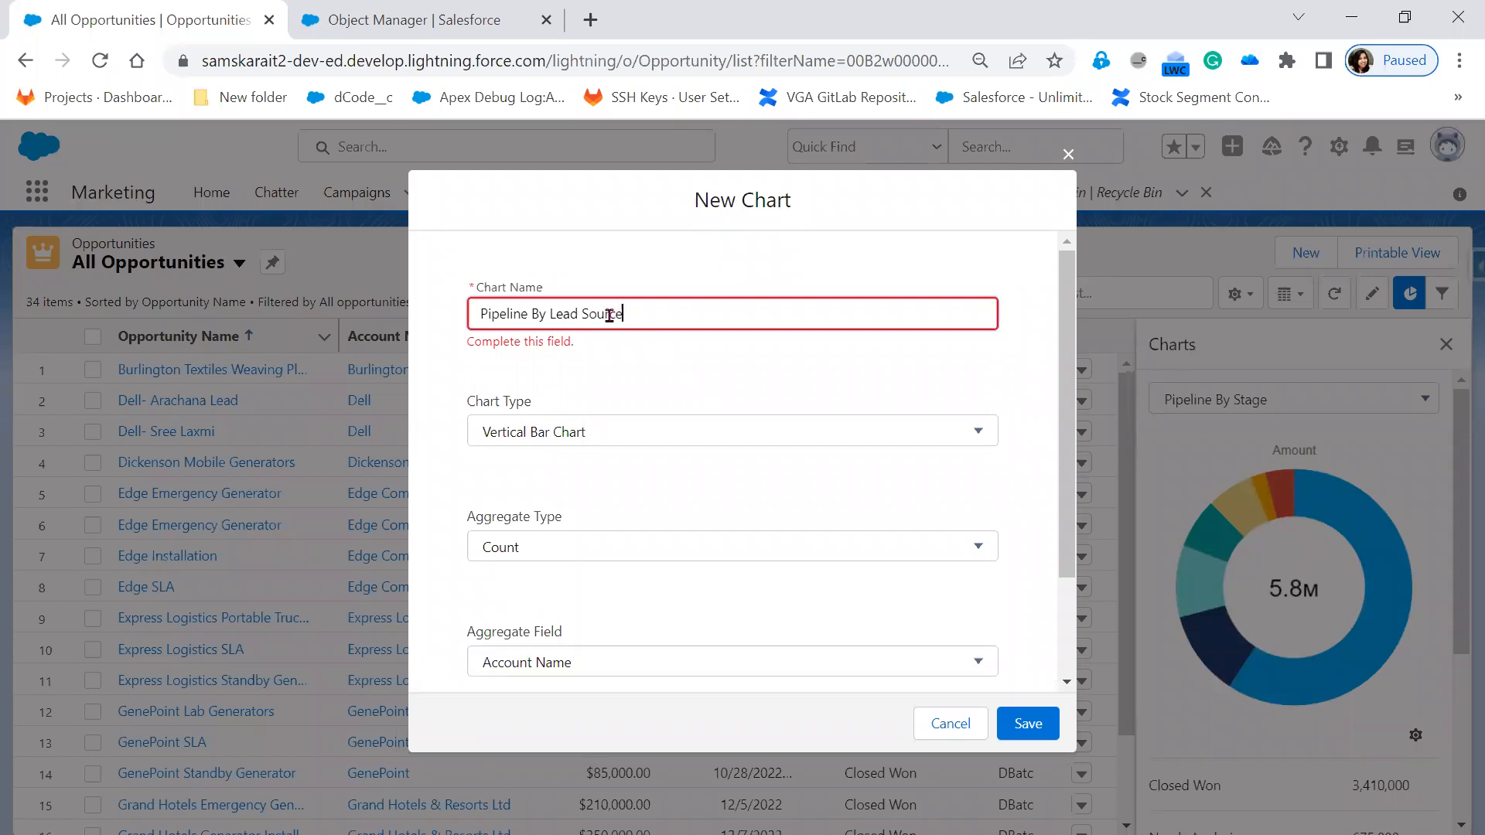
{"action": "left_click", "coordinate": [1048, 733]}
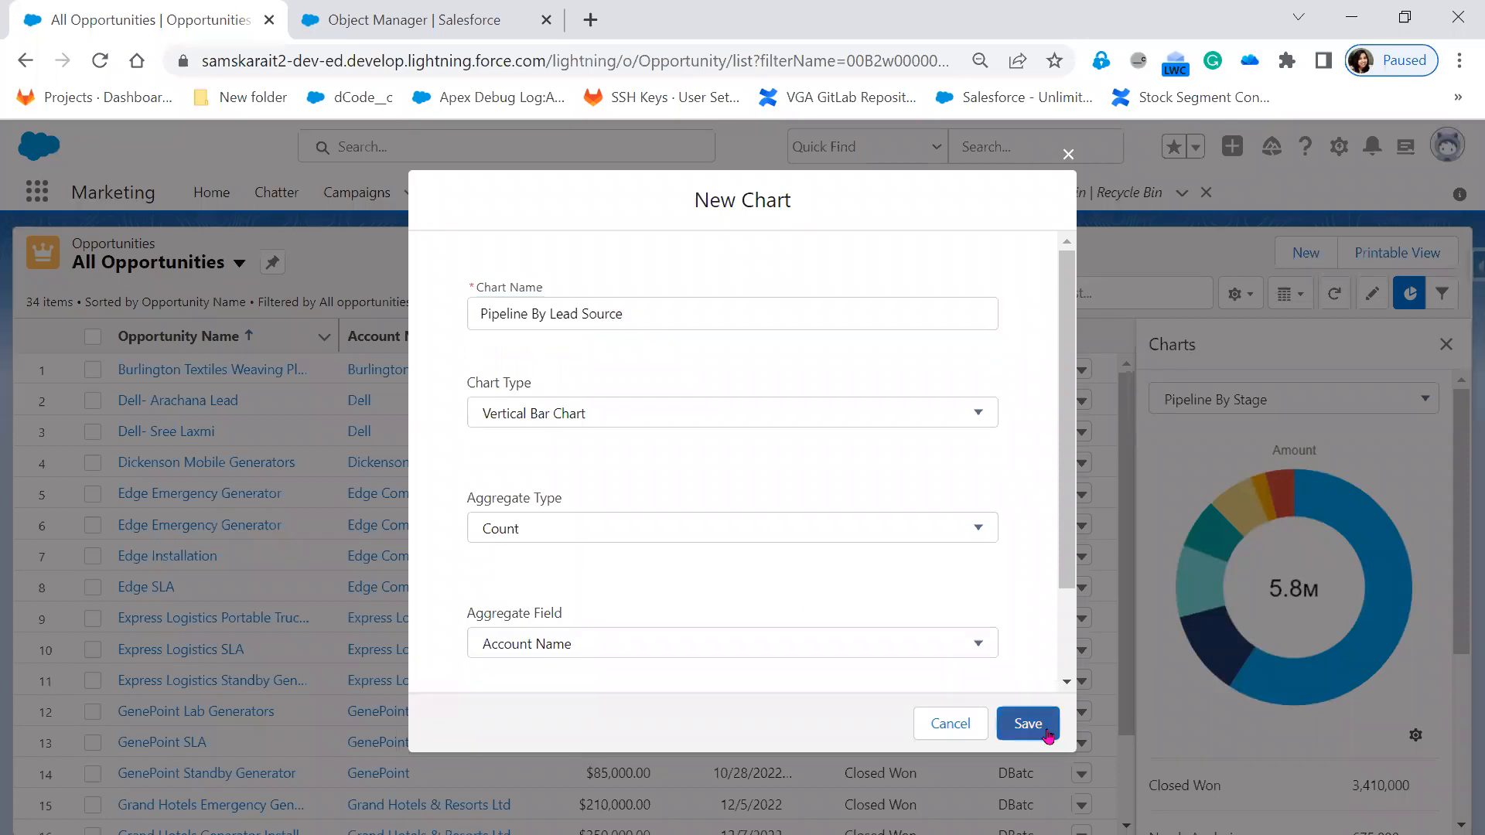
{"action": "left_click", "coordinate": [1048, 734]}
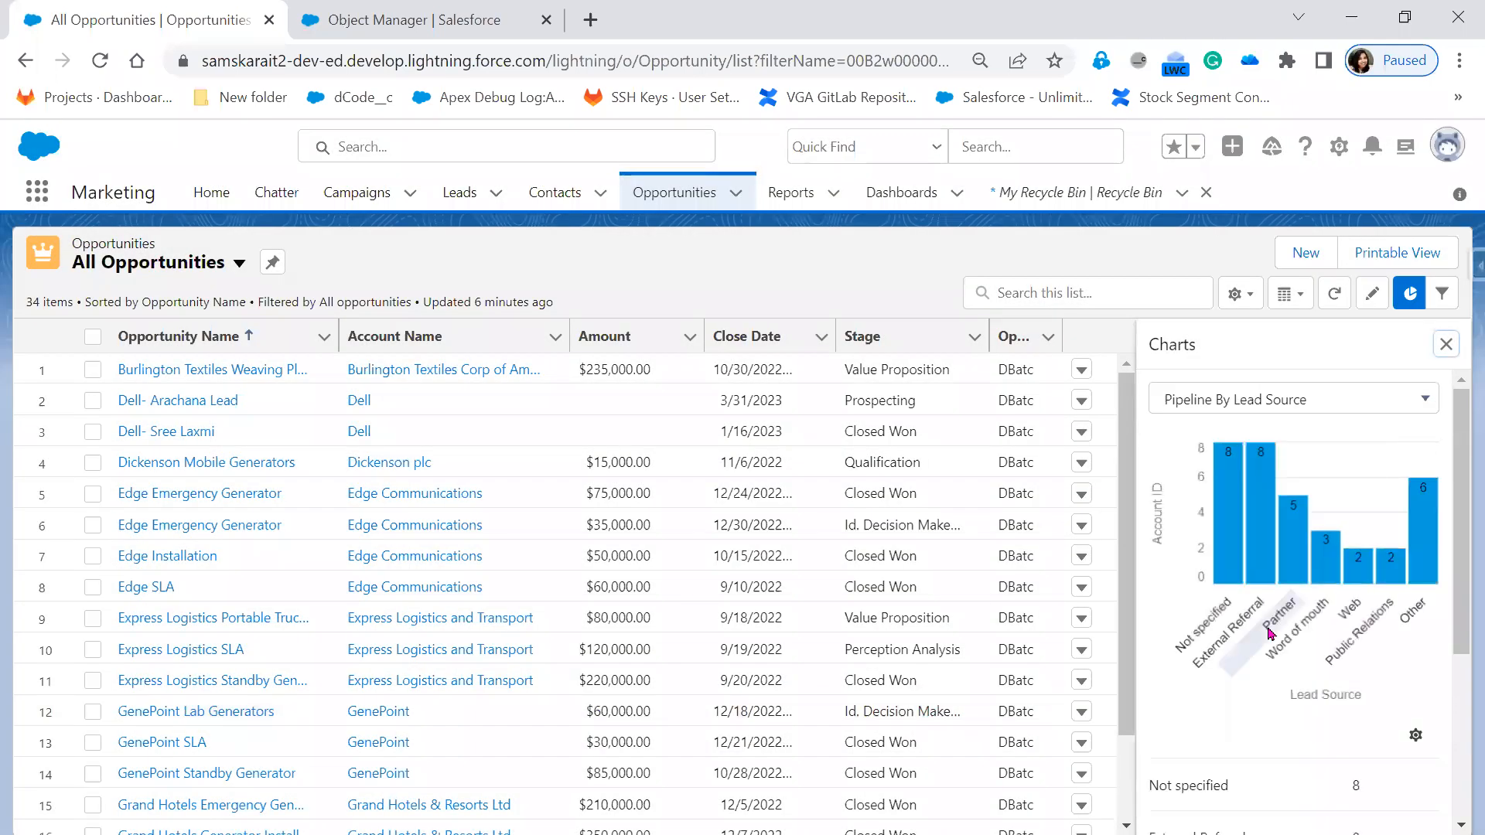
Check the list of available charts and inspect the Pipeline By Lead Source bars and the count for each lead source
{"action": "left_click", "coordinate": [1321, 398]}
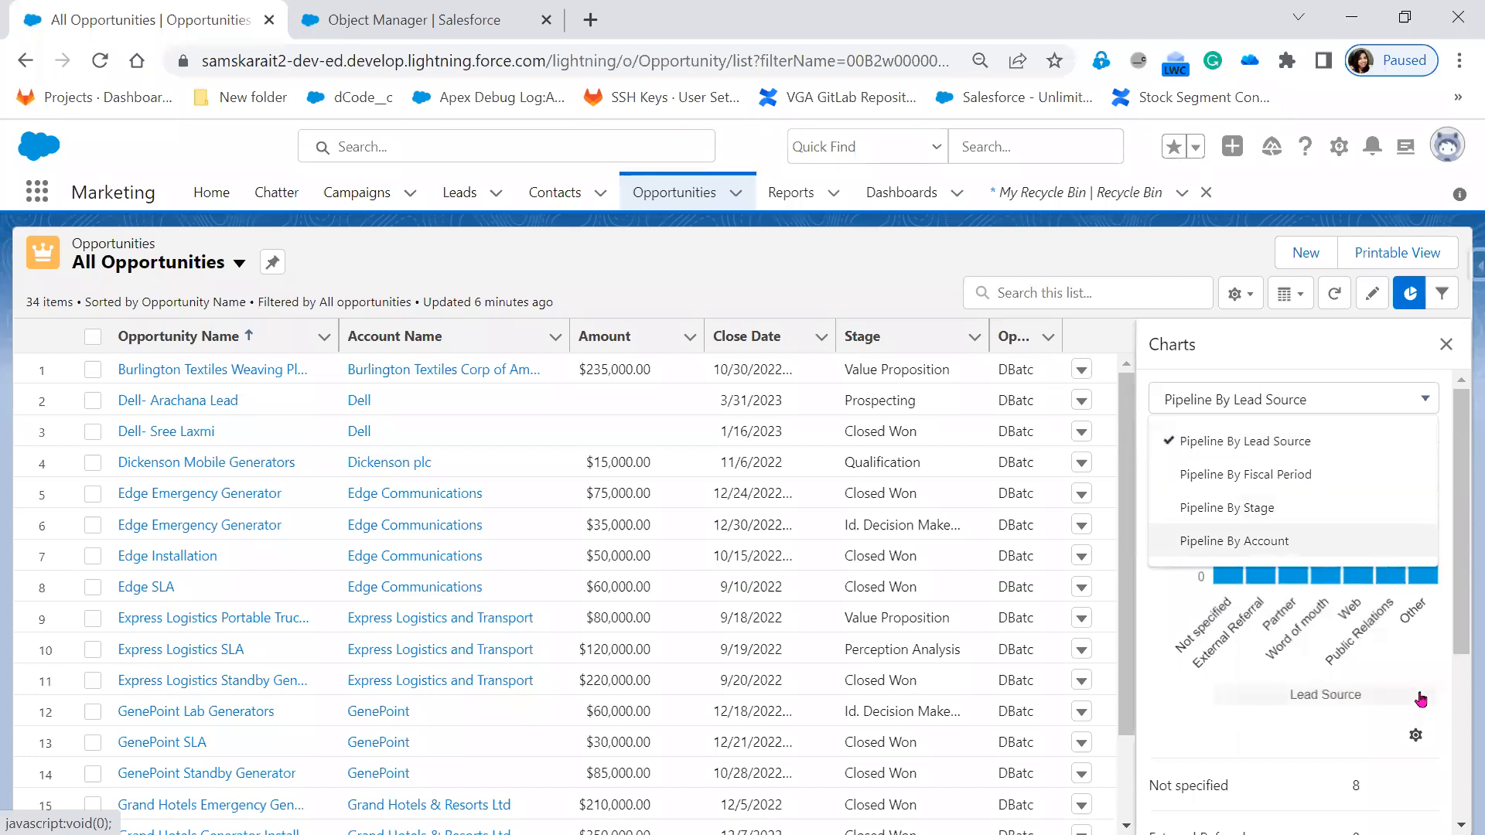
{"action": "left_click", "coordinate": [1336, 362]}
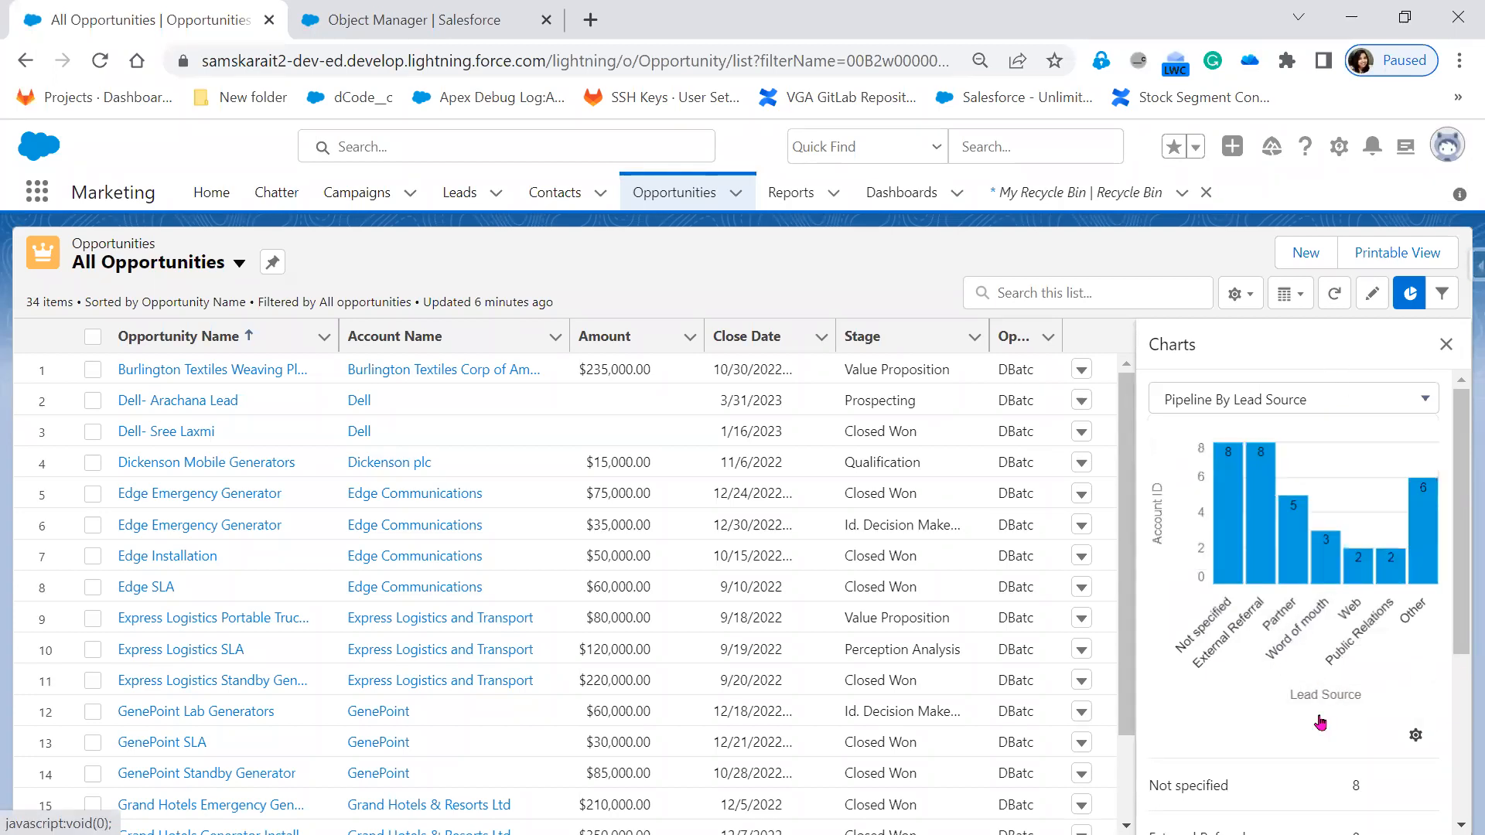
{"action": "scroll", "coordinate": [1325, 762], "scroll_direction": "down", "scroll_amount": 2}
{"action": "scroll", "coordinate": [1325, 762], "scroll_direction": "down", "scroll_amount": 2}
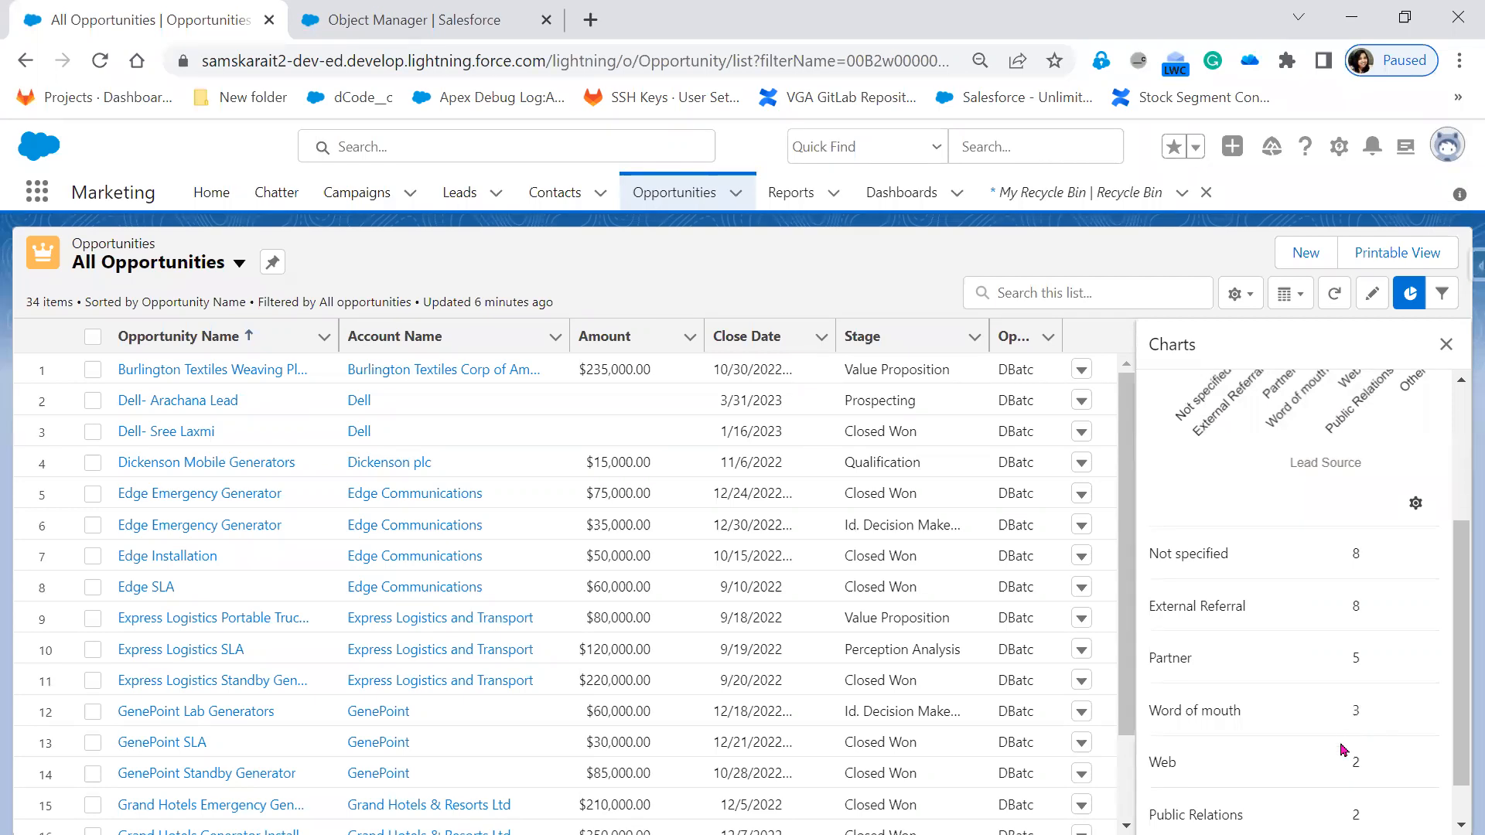
{"action": "scroll", "coordinate": [1341, 752], "scroll_direction": "down", "scroll_amount": 1}
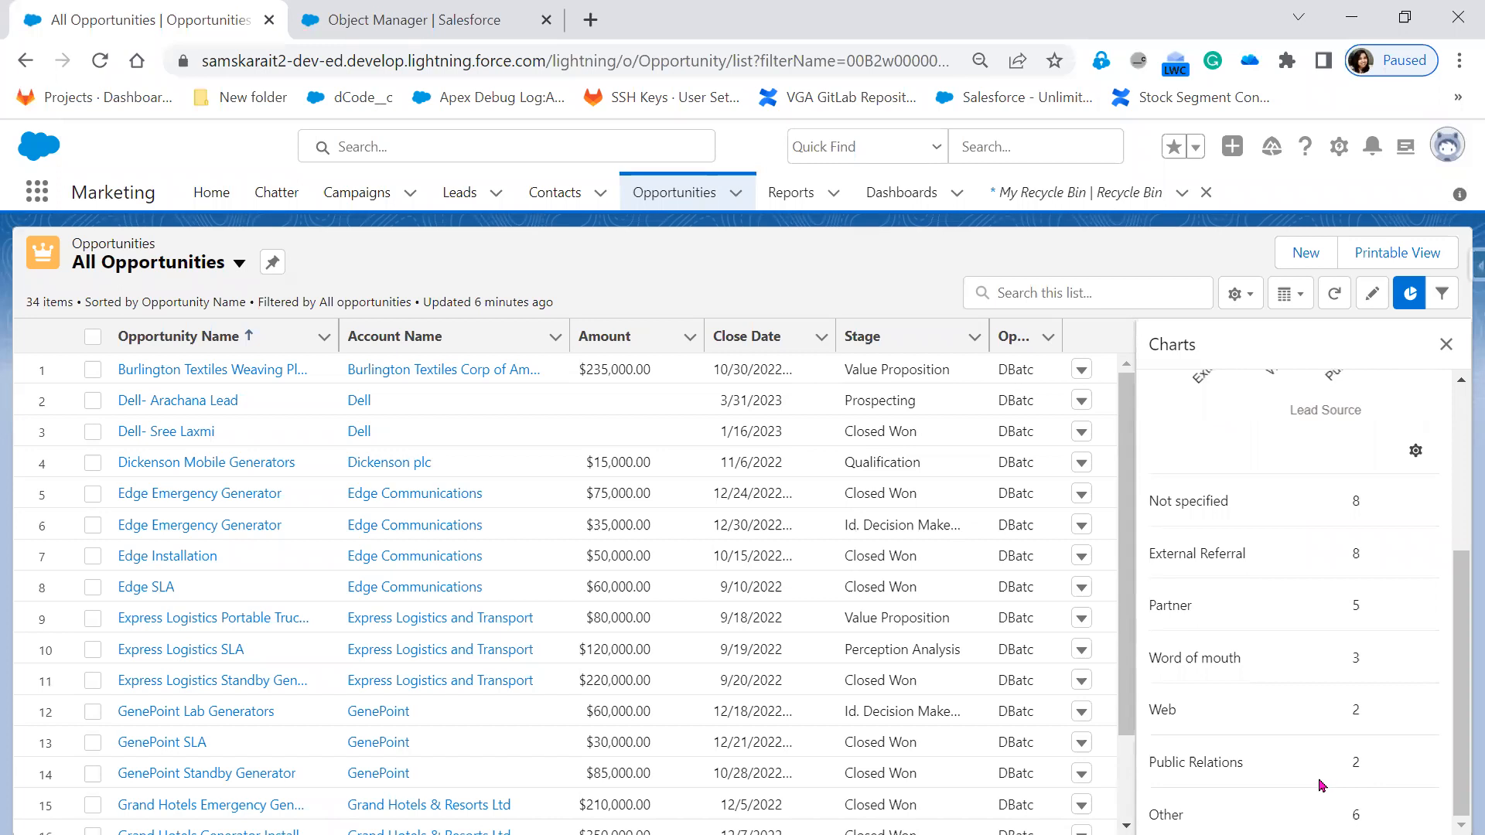
{"action": "scroll", "coordinate": [1277, 793], "scroll_direction": "up", "scroll_amount": 3}
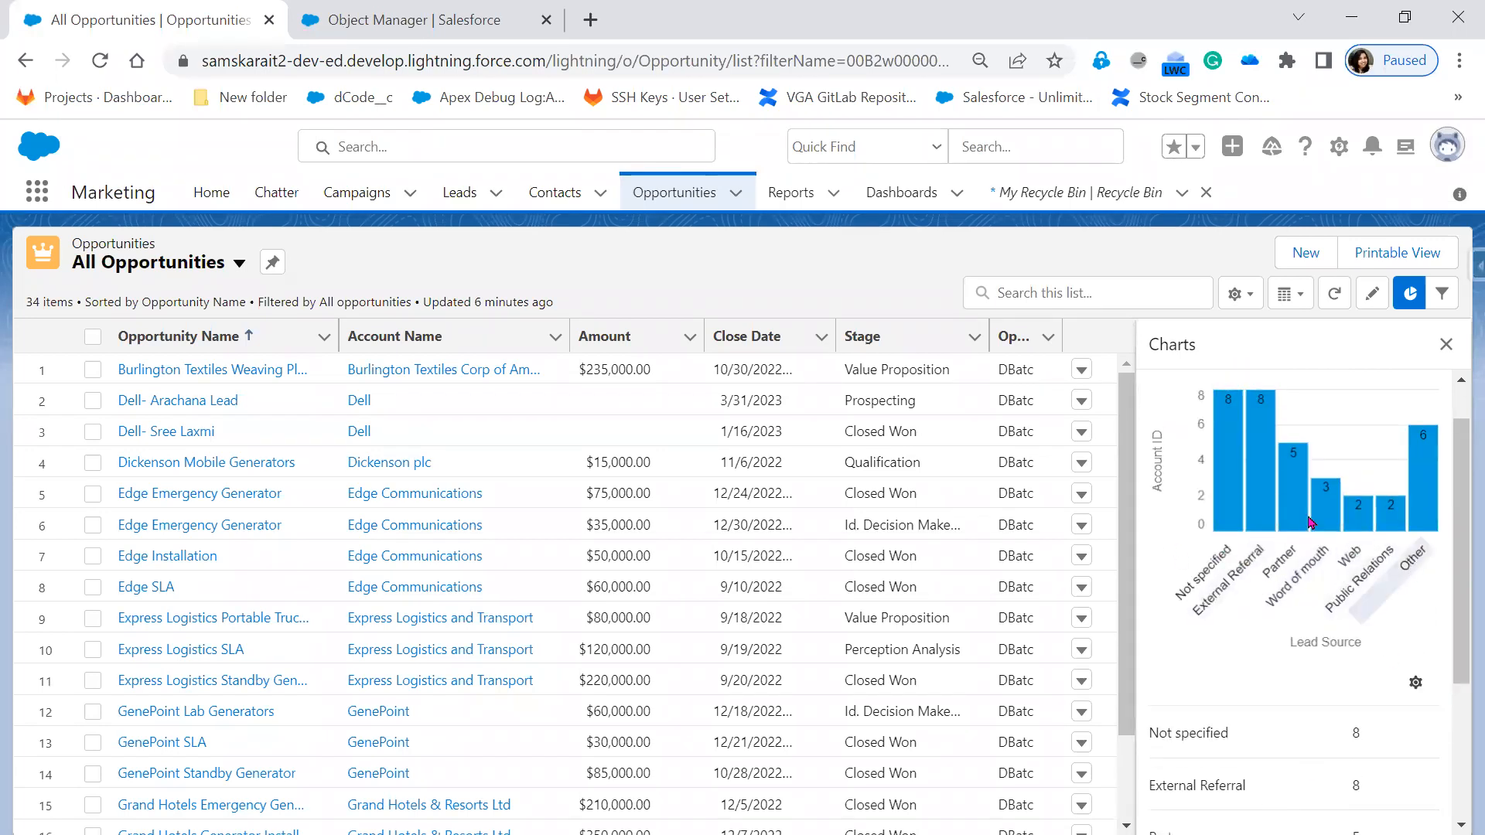
{"action": "scroll", "coordinate": [1243, 631], "scroll_direction": "up", "scroll_amount": 1}
{"action": "mouse_move", "coordinate": [1238, 543]}
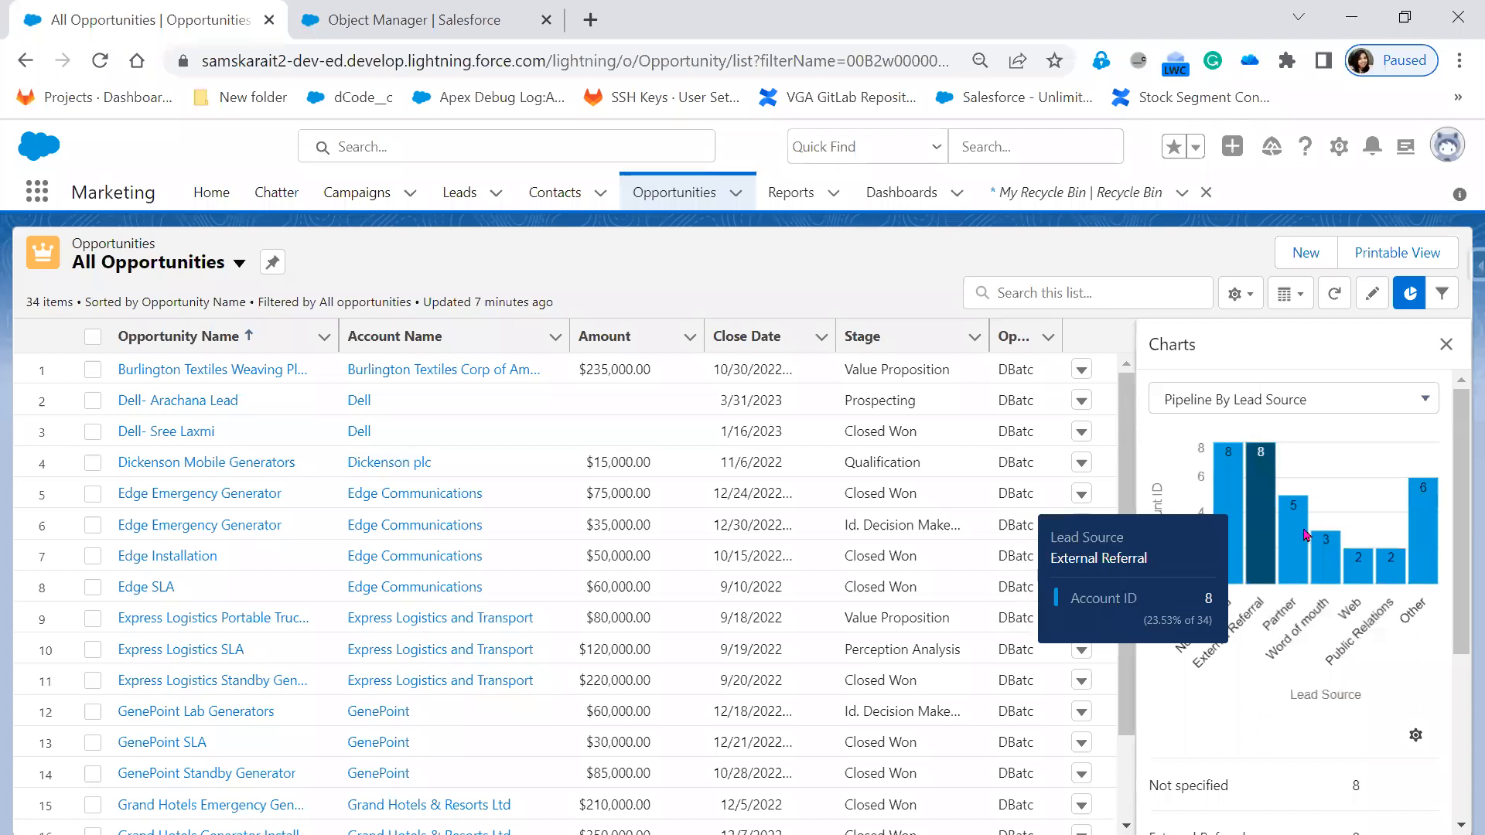
{"action": "scroll", "coordinate": [1300, 611], "scroll_direction": "down", "scroll_amount": 4}
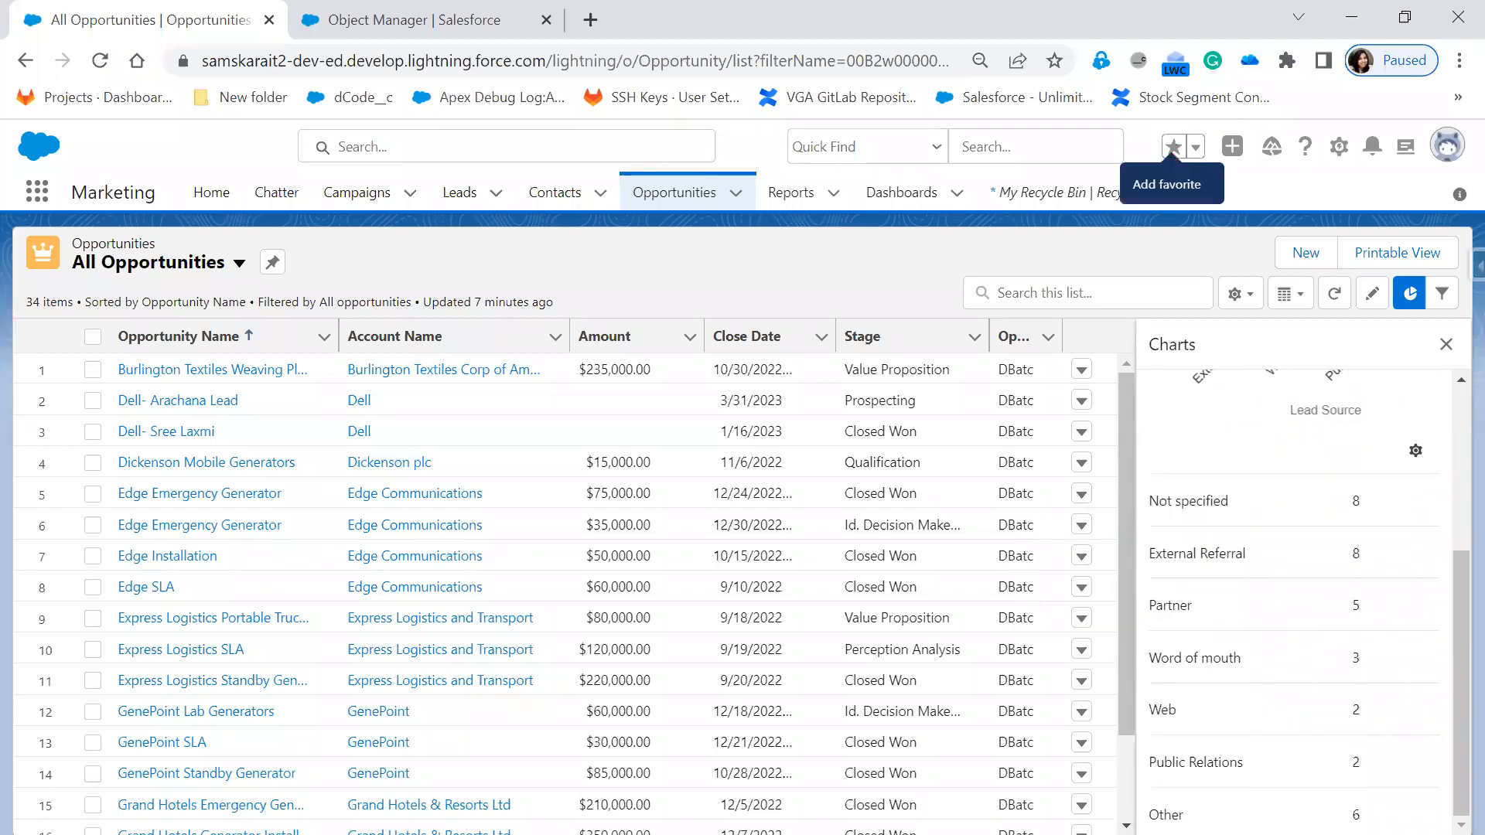
Switch to the PowerPoint slide show and advance to the Edit List & Refresh slide
{"action": "key", "text": "alt+Tab"}
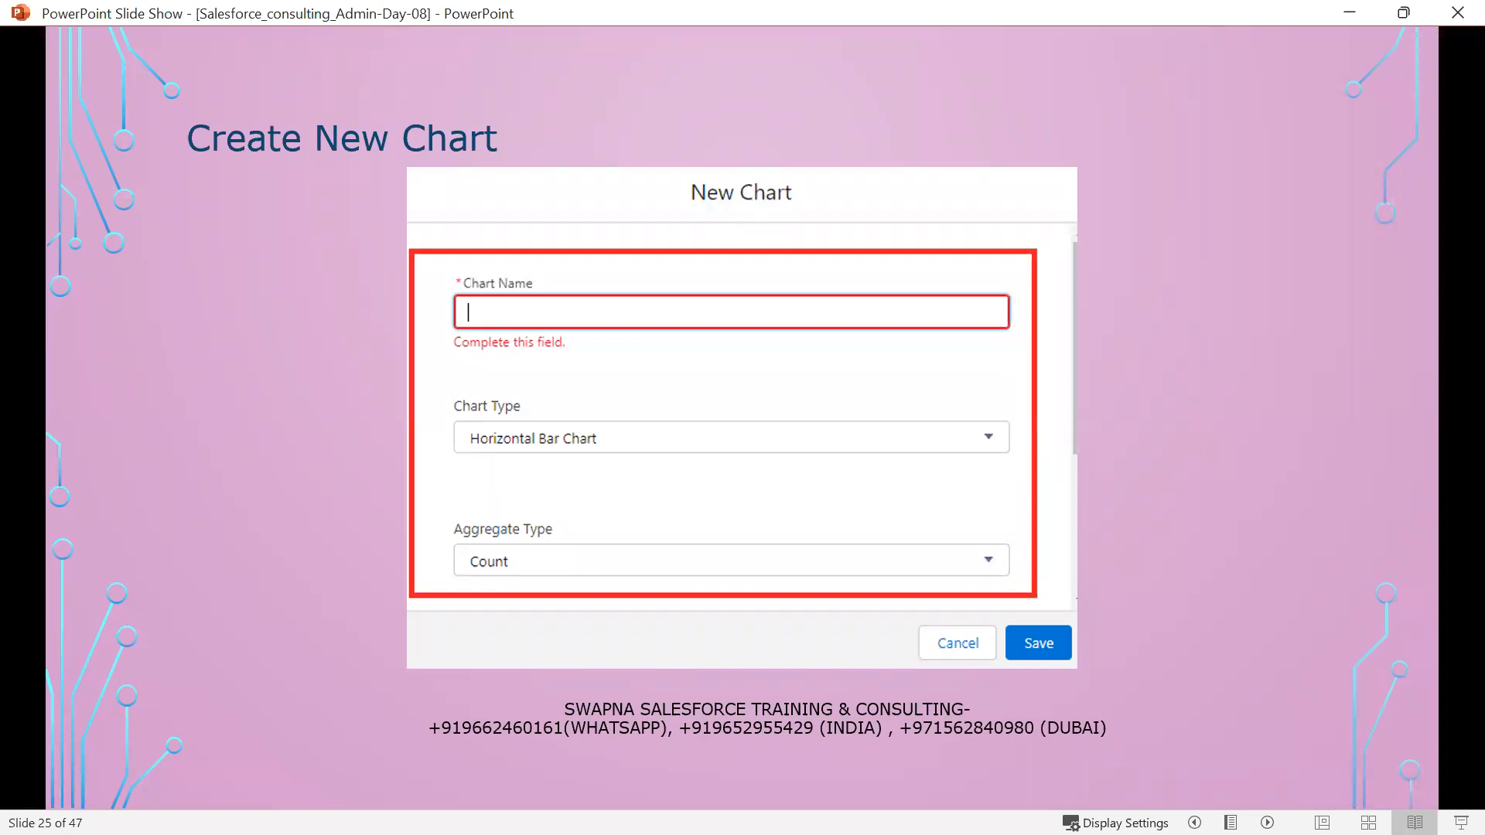
{"action": "key", "text": "Right"}
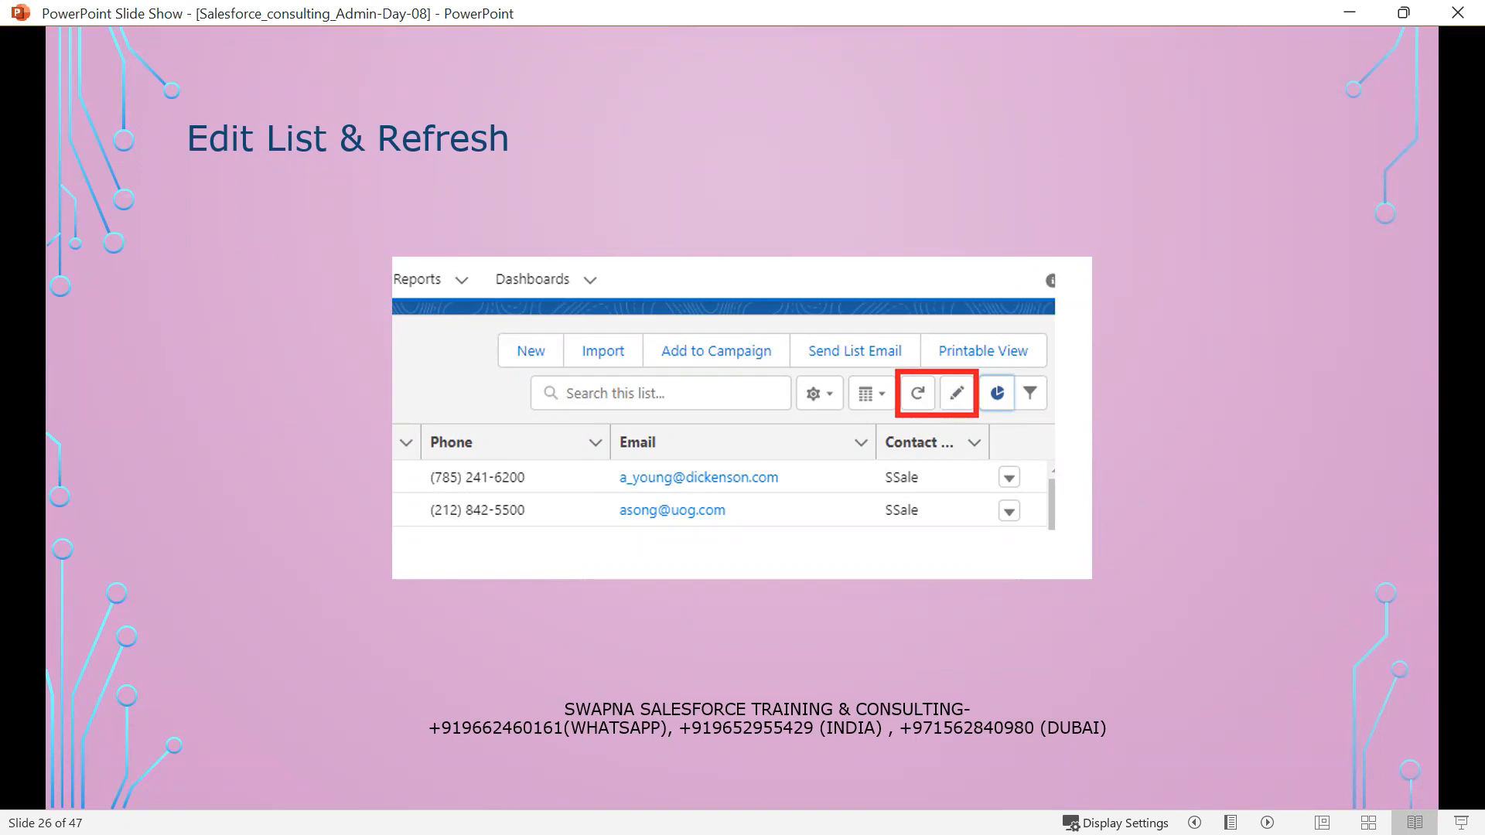
Return to the Salesforce browser window, close the charts, and refresh the All Opportunities list
{"action": "key", "text": "alt+Tab"}
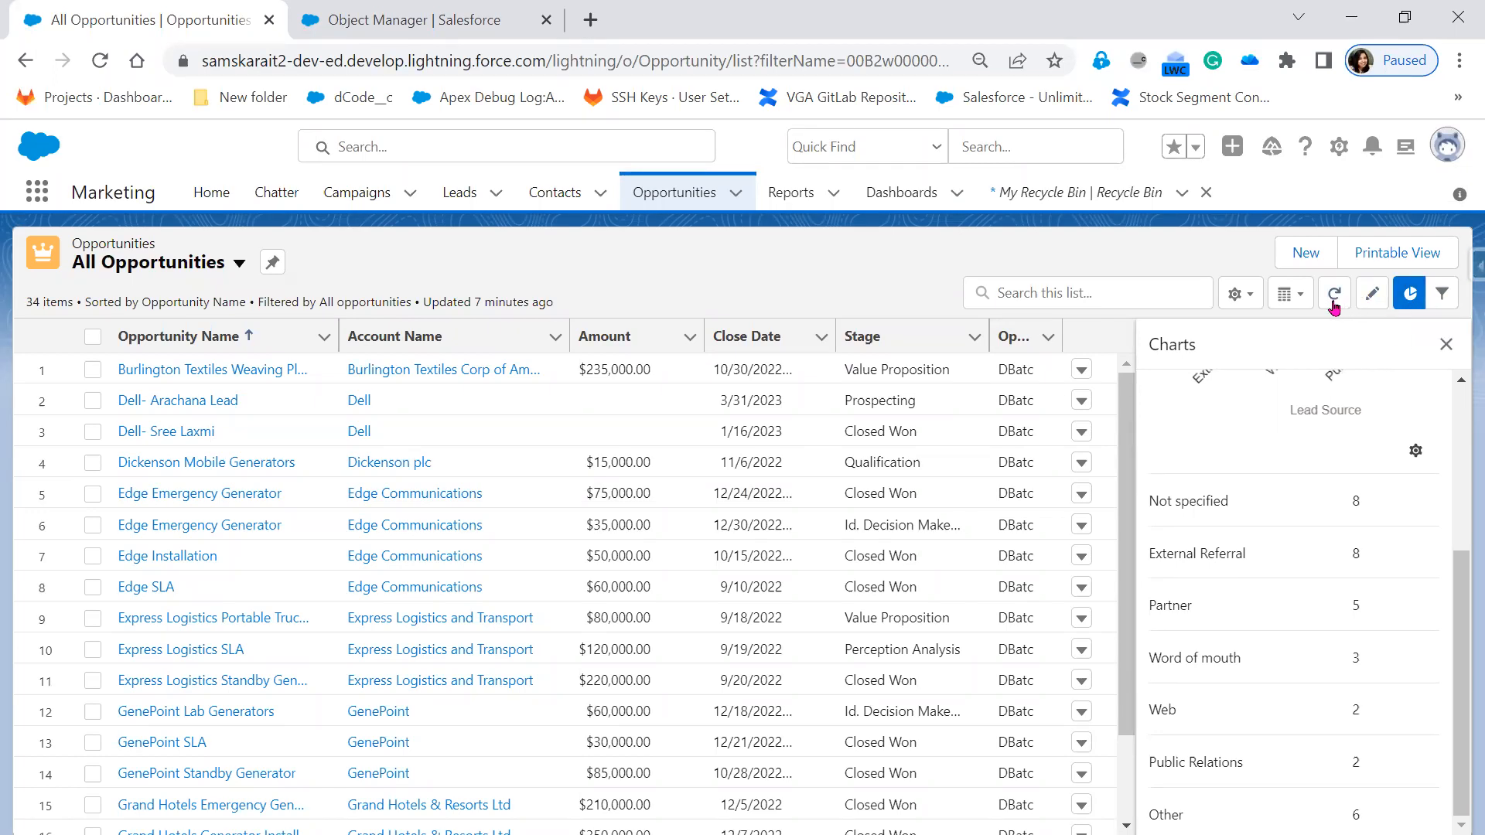
{"action": "left_click", "coordinate": [1446, 344]}
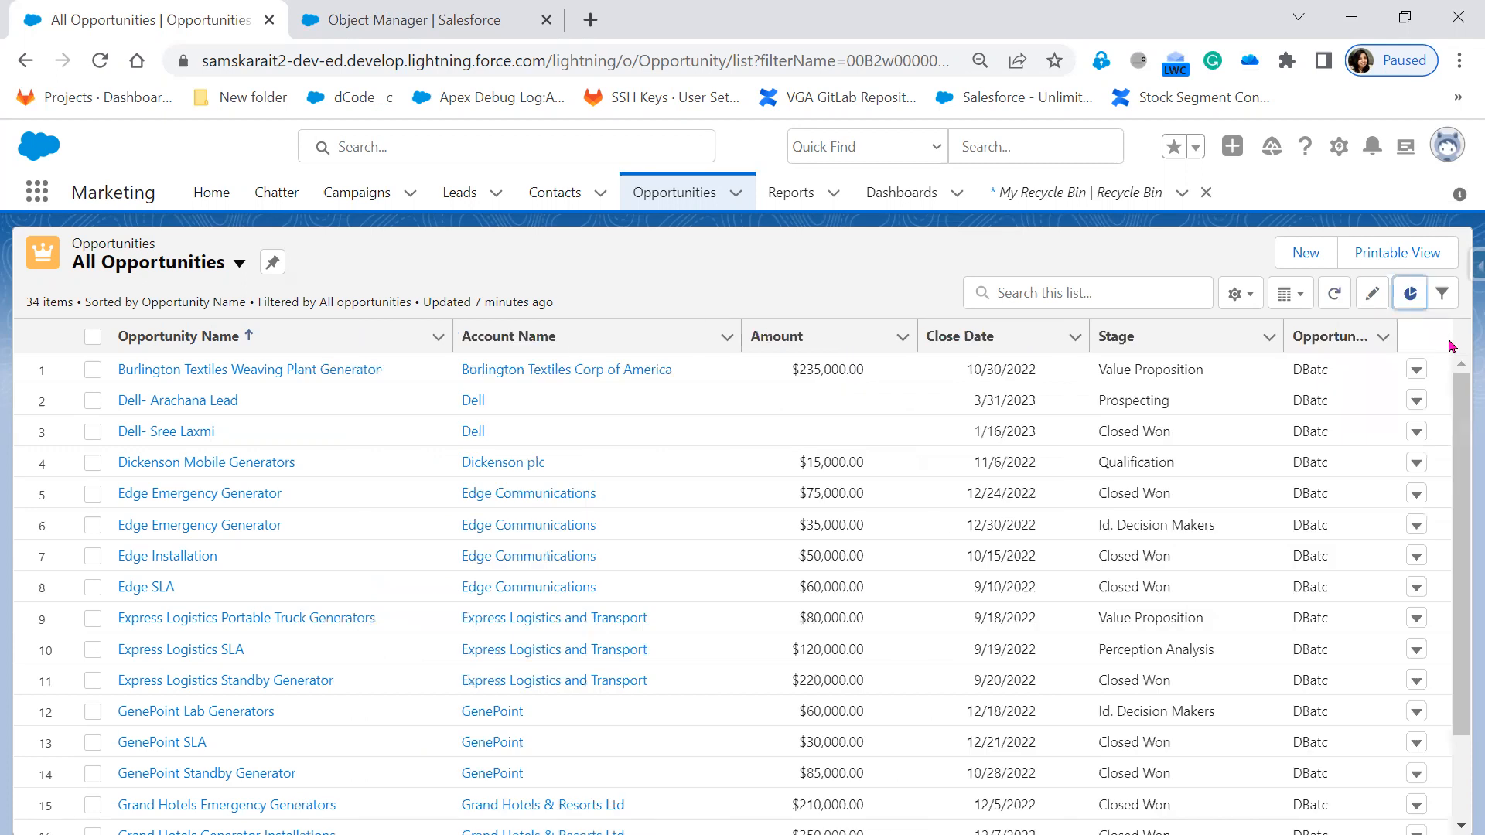
{"action": "left_click", "coordinate": [1335, 296]}
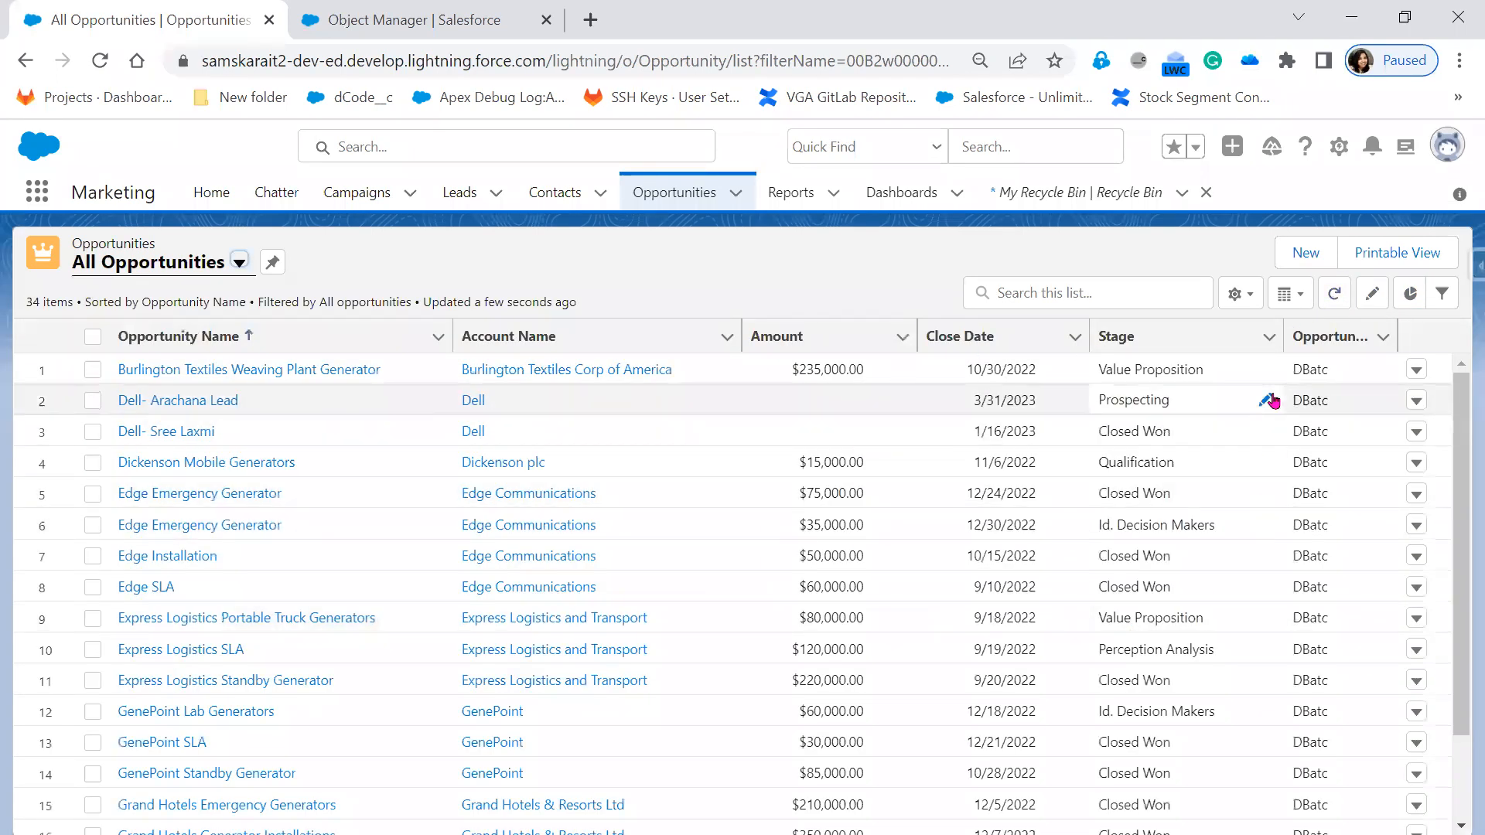
Refresh the All Opportunities list, then open the first opportunity's name for inline editing and leave it without entering a value
{"action": "left_click", "coordinate": [1333, 294]}
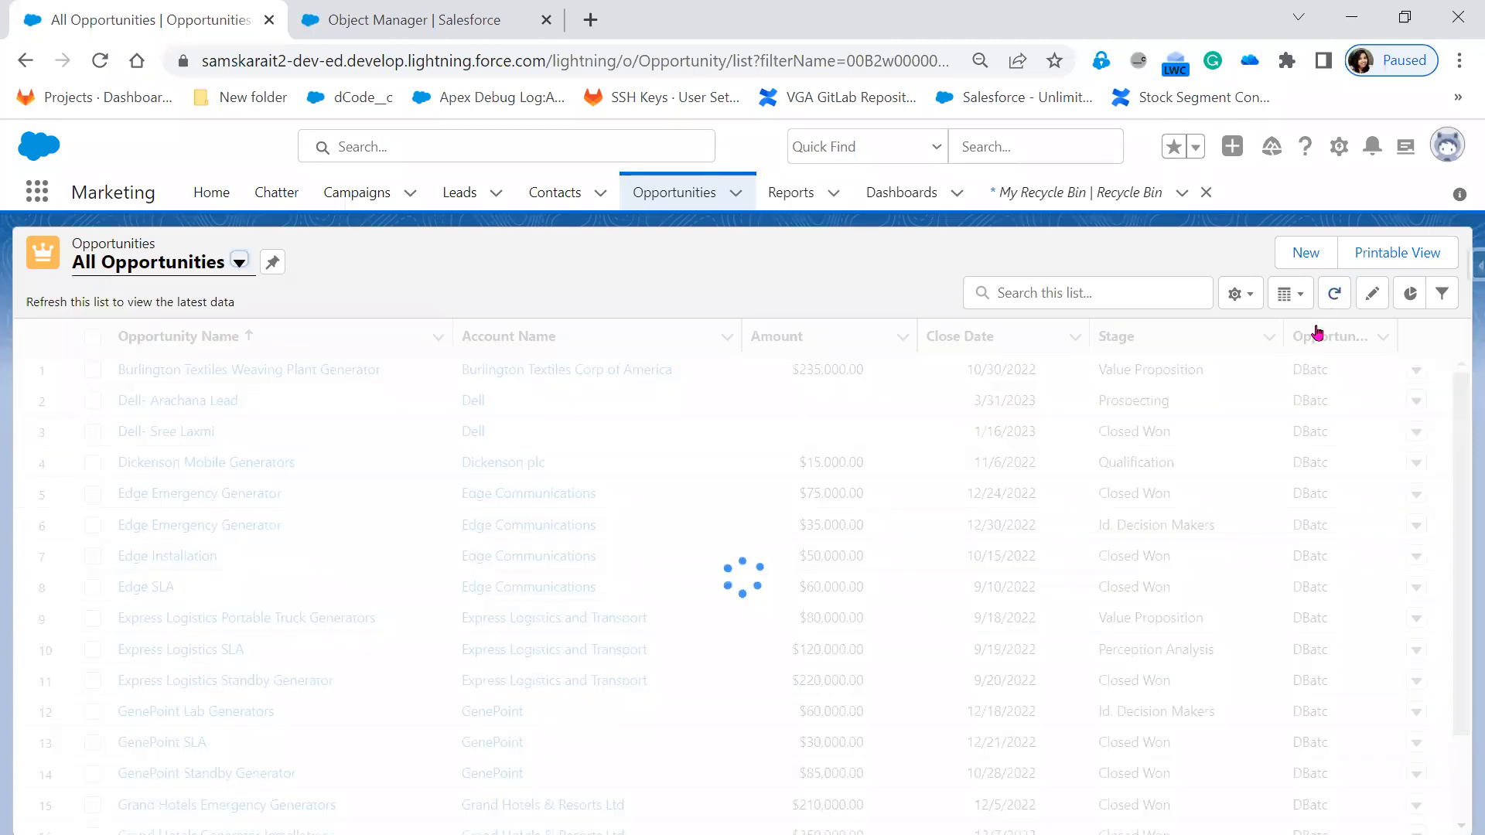
{"action": "left_click", "coordinate": [1374, 296]}
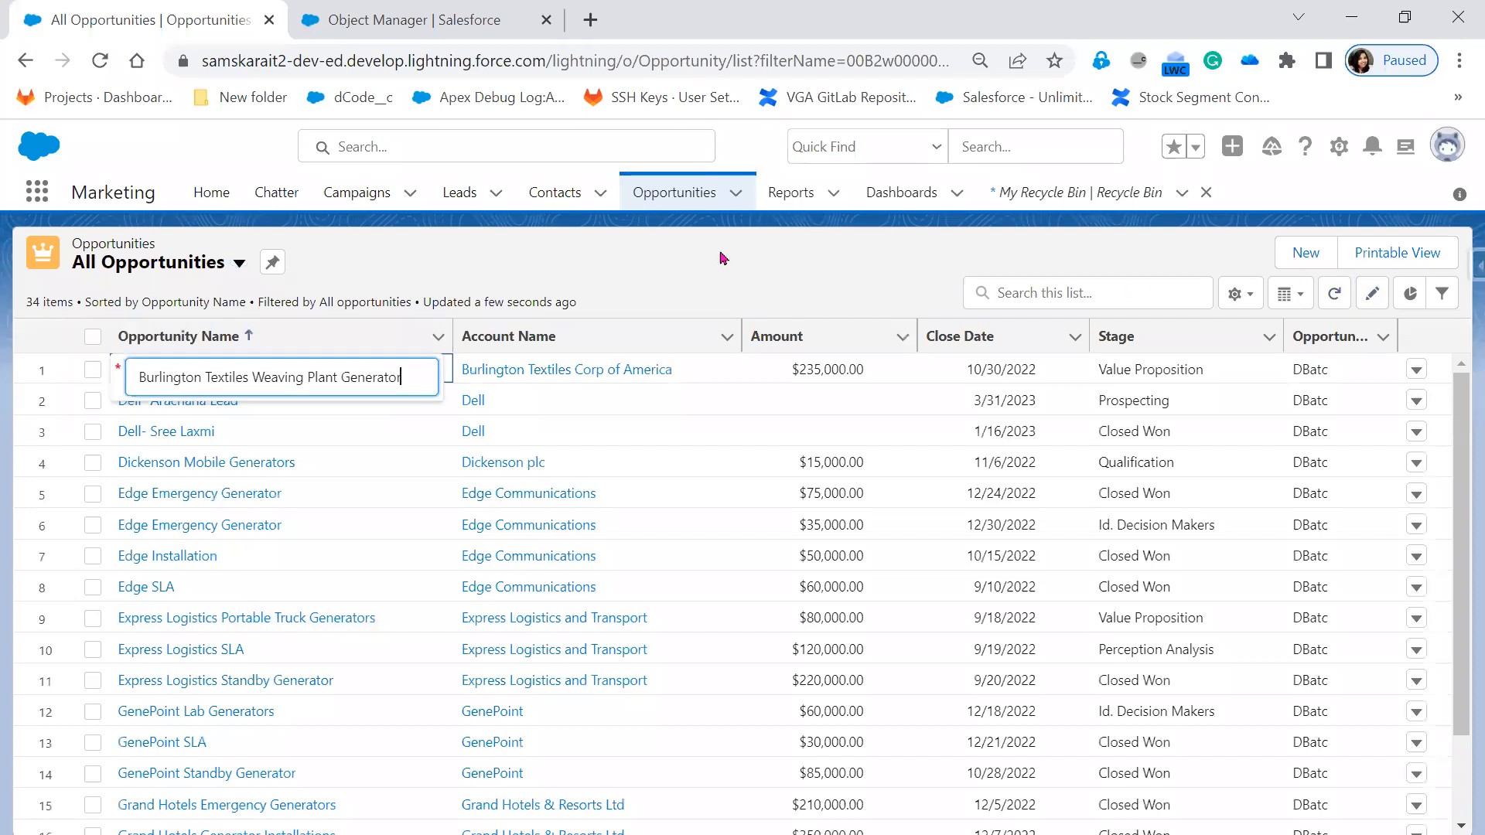
{"action": "left_click", "coordinate": [695, 283]}
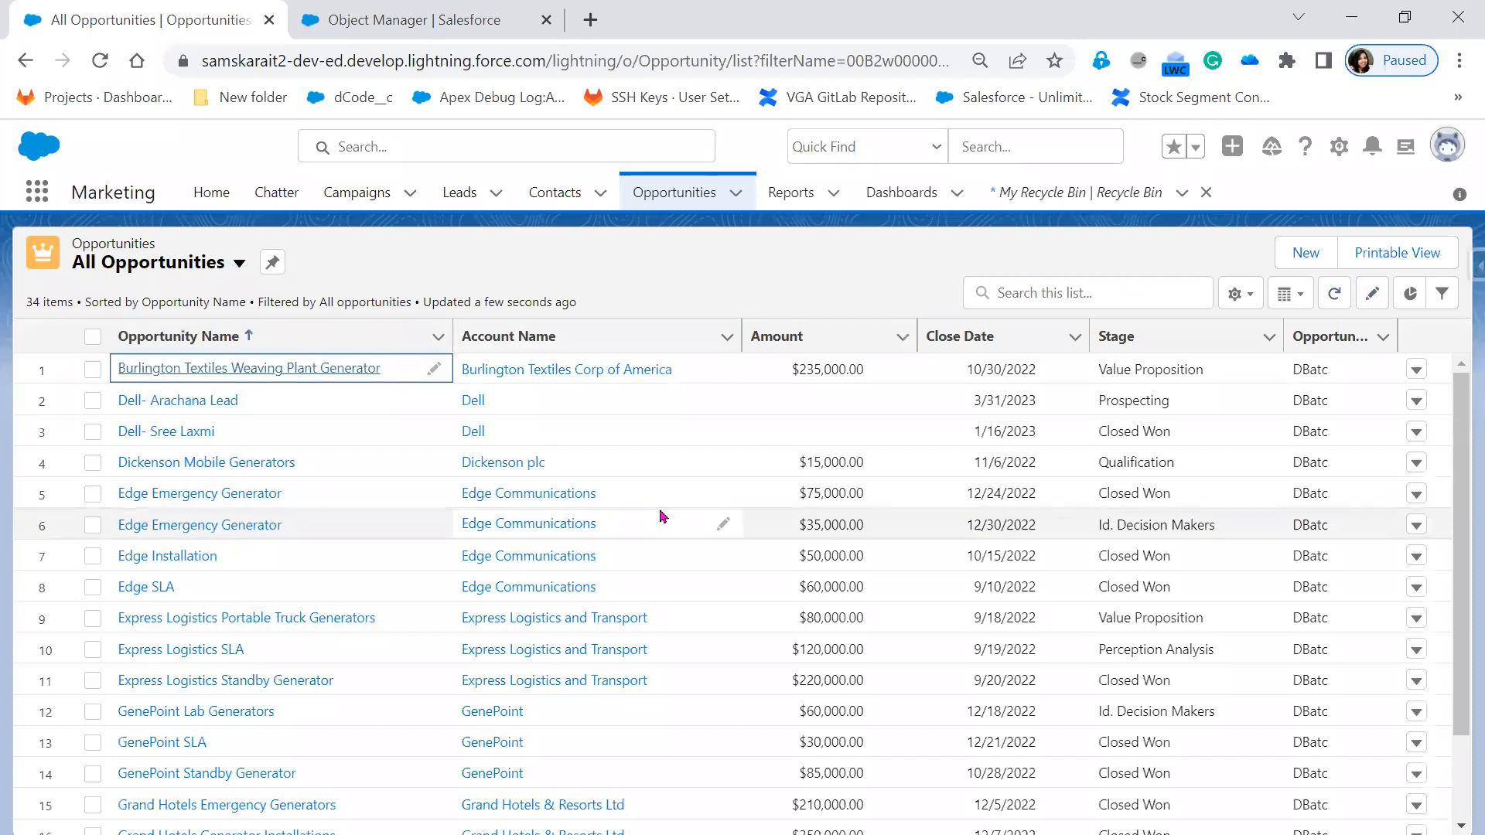
Open the account name in row 6, Edge Emergency Generator, for inline editing and cancel the edit
{"action": "left_click", "coordinate": [700, 523]}
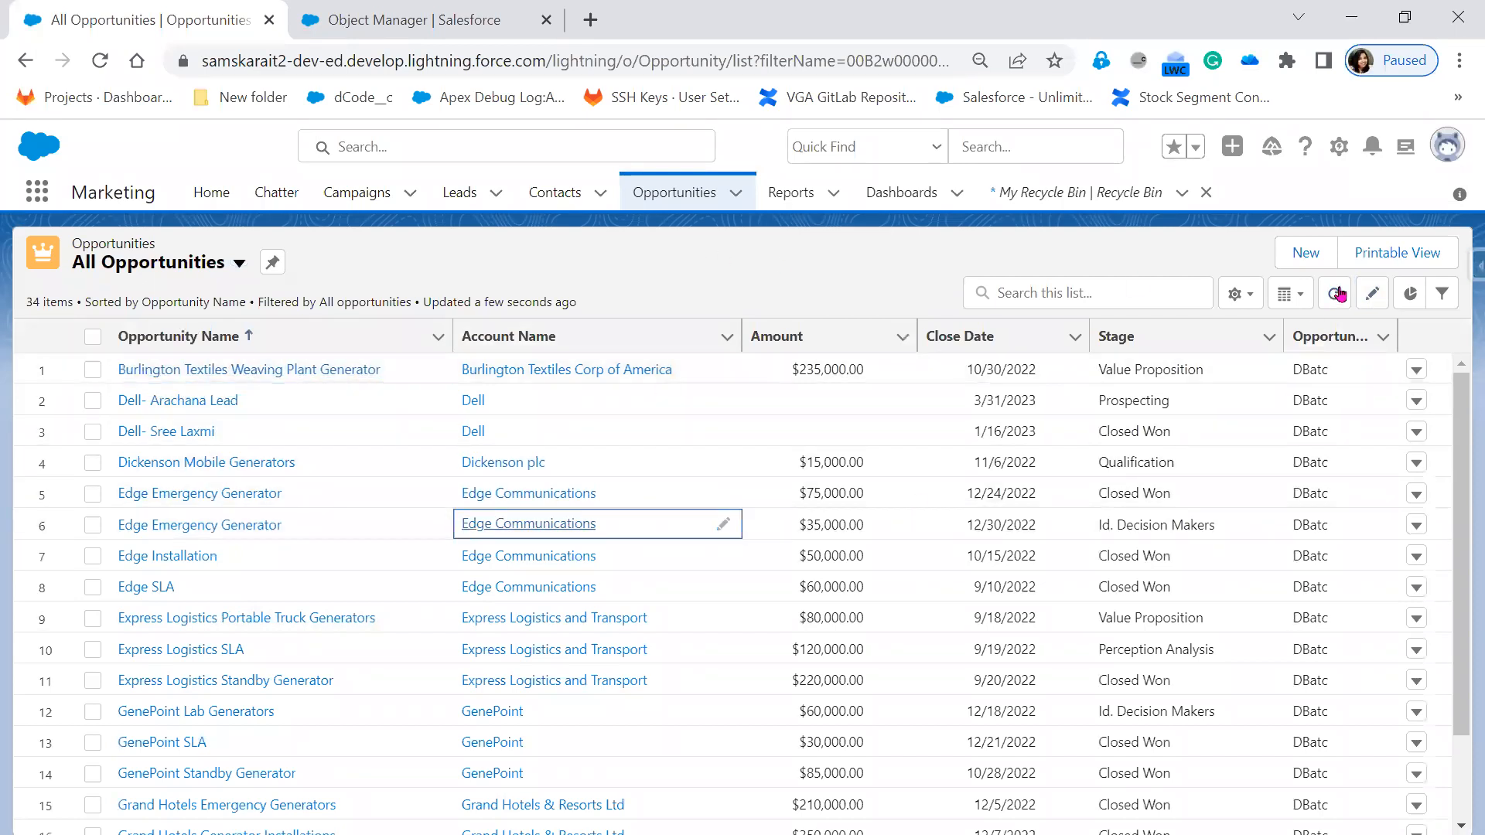
{"action": "left_click", "coordinate": [1373, 297]}
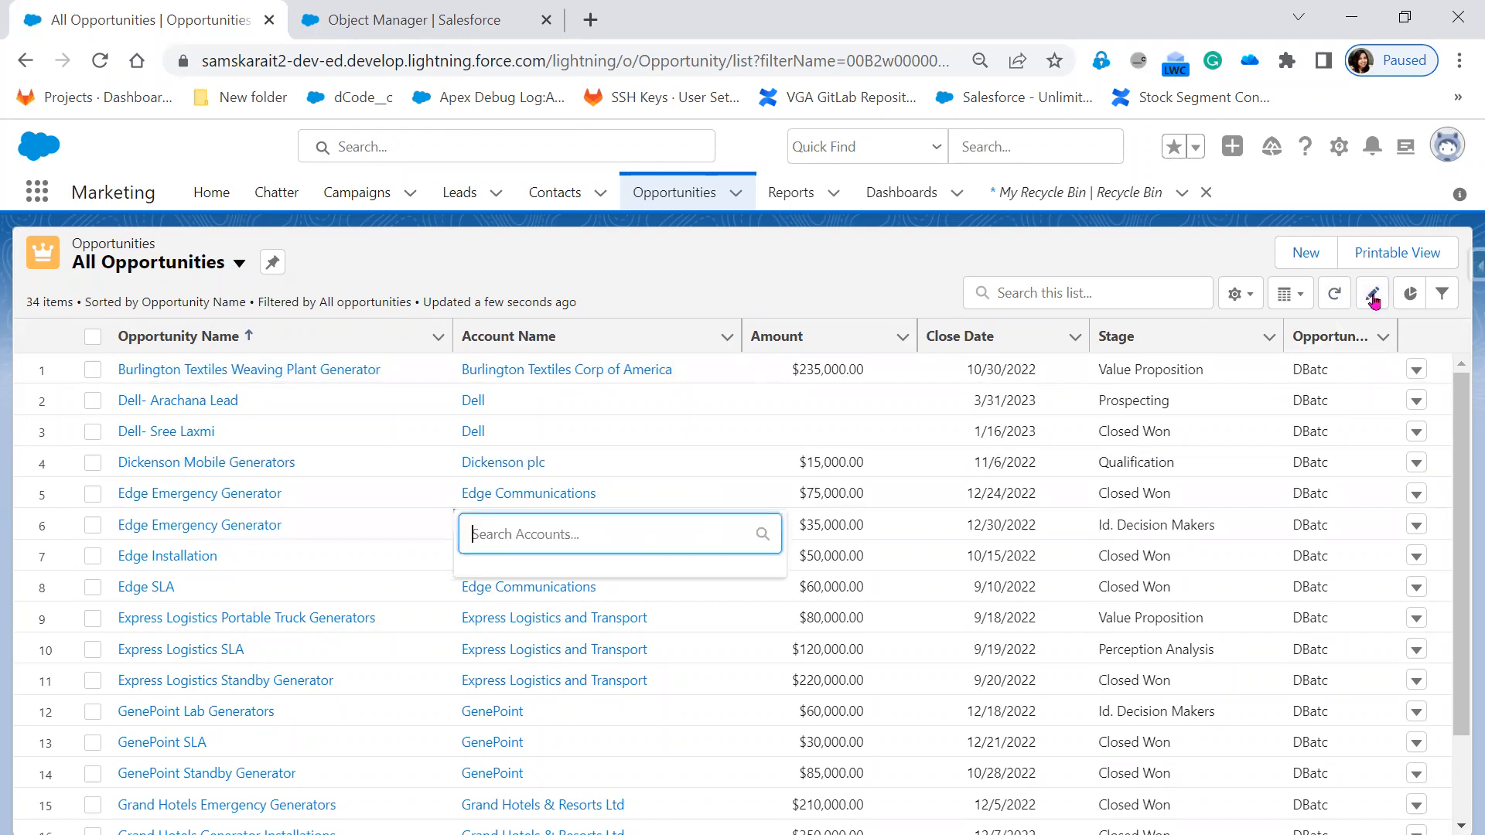
{"action": "left_click", "coordinate": [683, 263]}
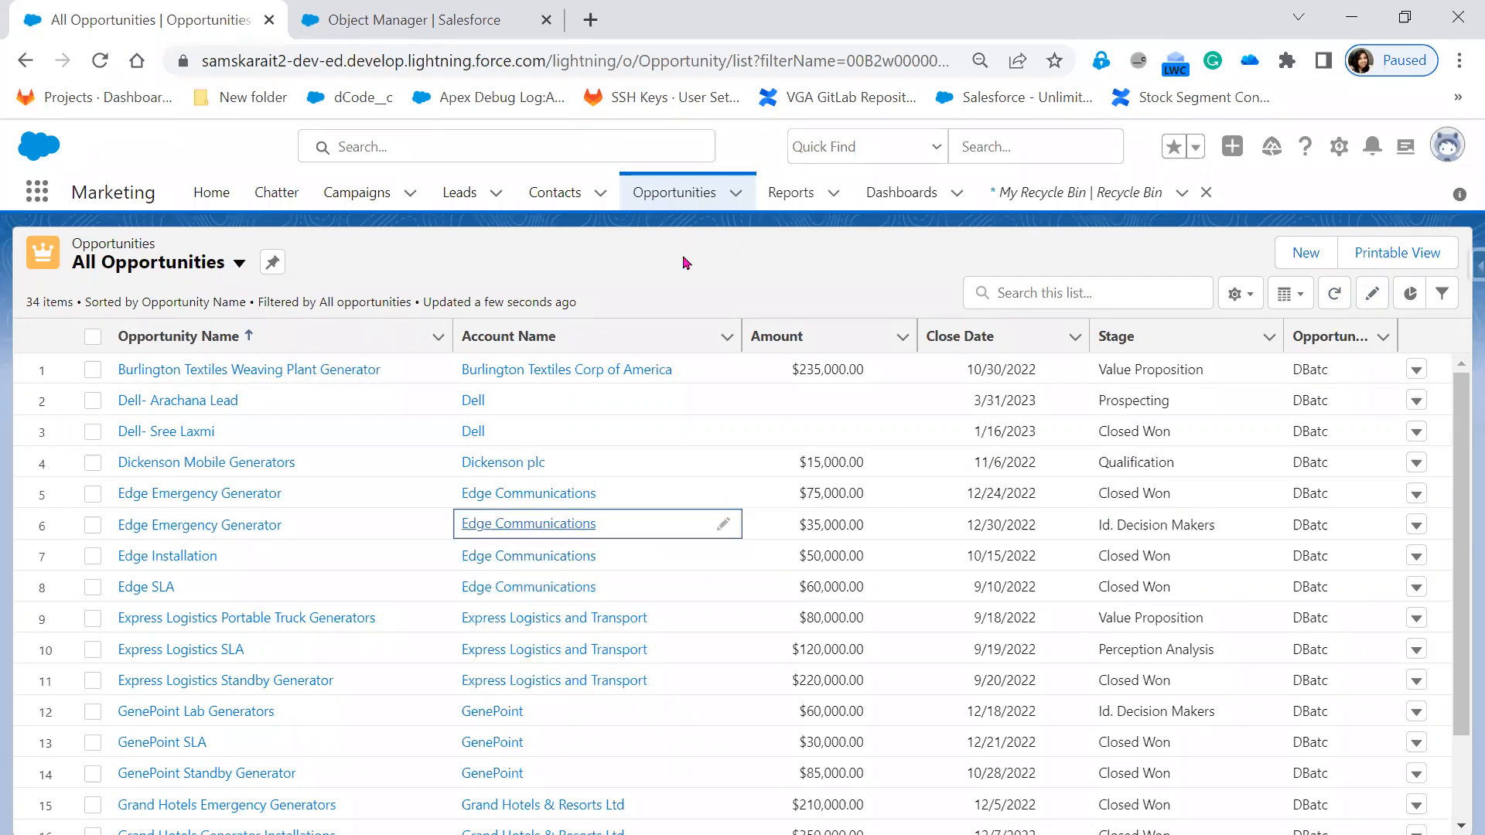
{"action": "left_click", "coordinate": [719, 526]}
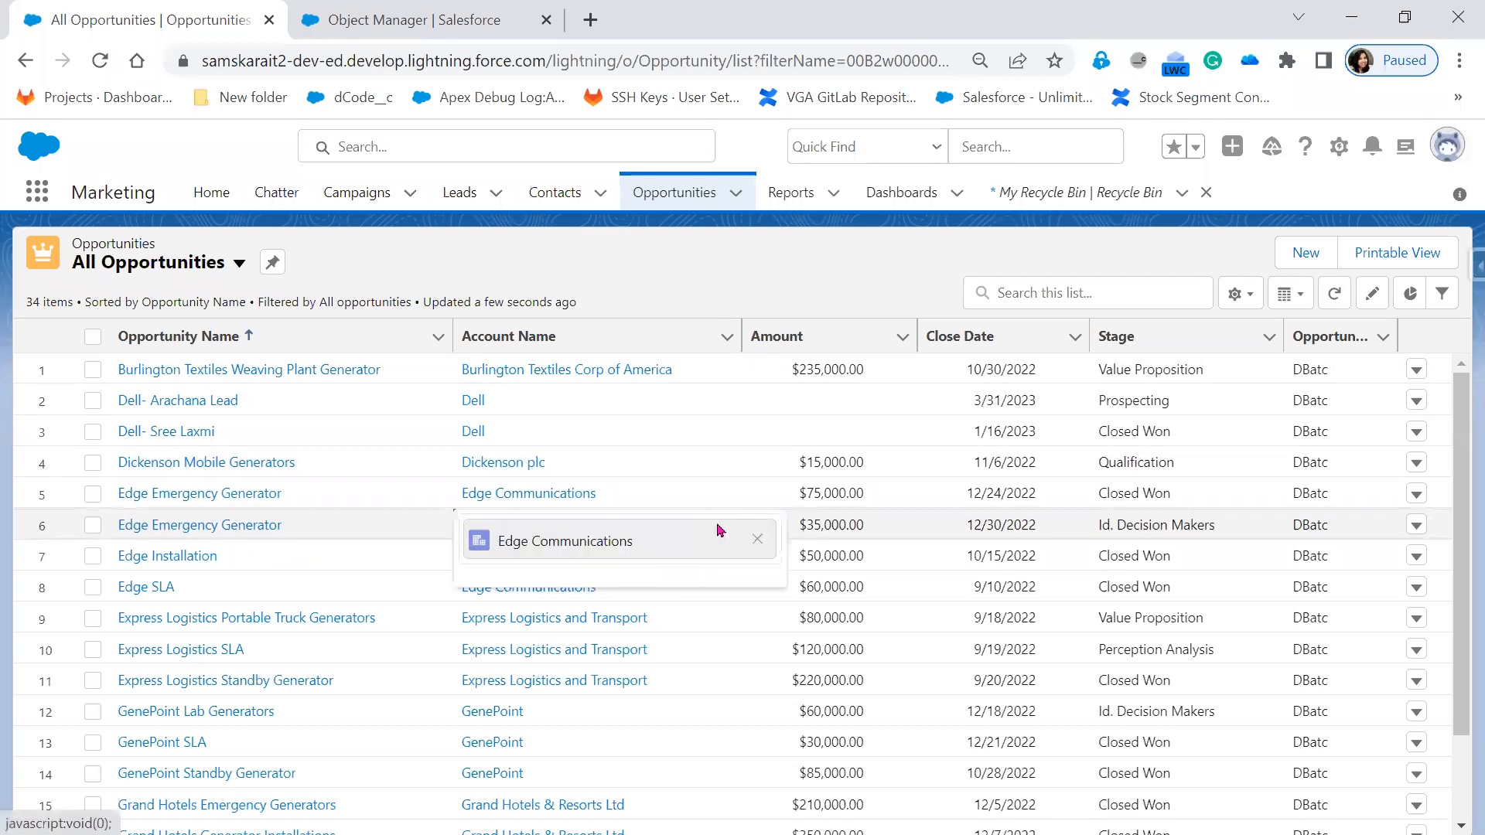
{"action": "left_click", "coordinate": [724, 293]}
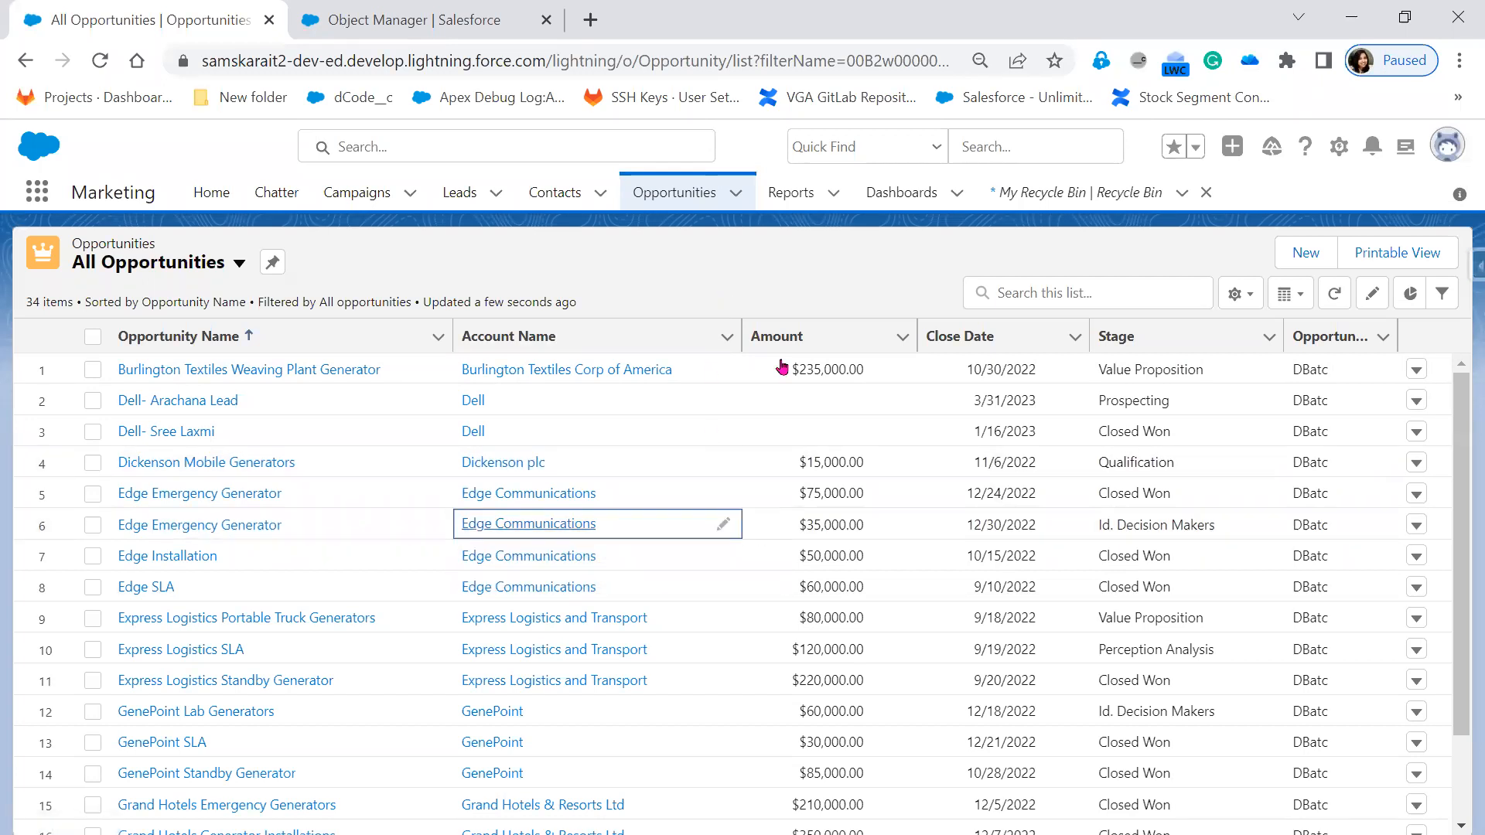
Try to edit the Amount of the row 6 Edge Emergency Generator, Edge Installation and Express Logistics SLA opportunities inline
{"action": "left_click", "coordinate": [874, 534]}
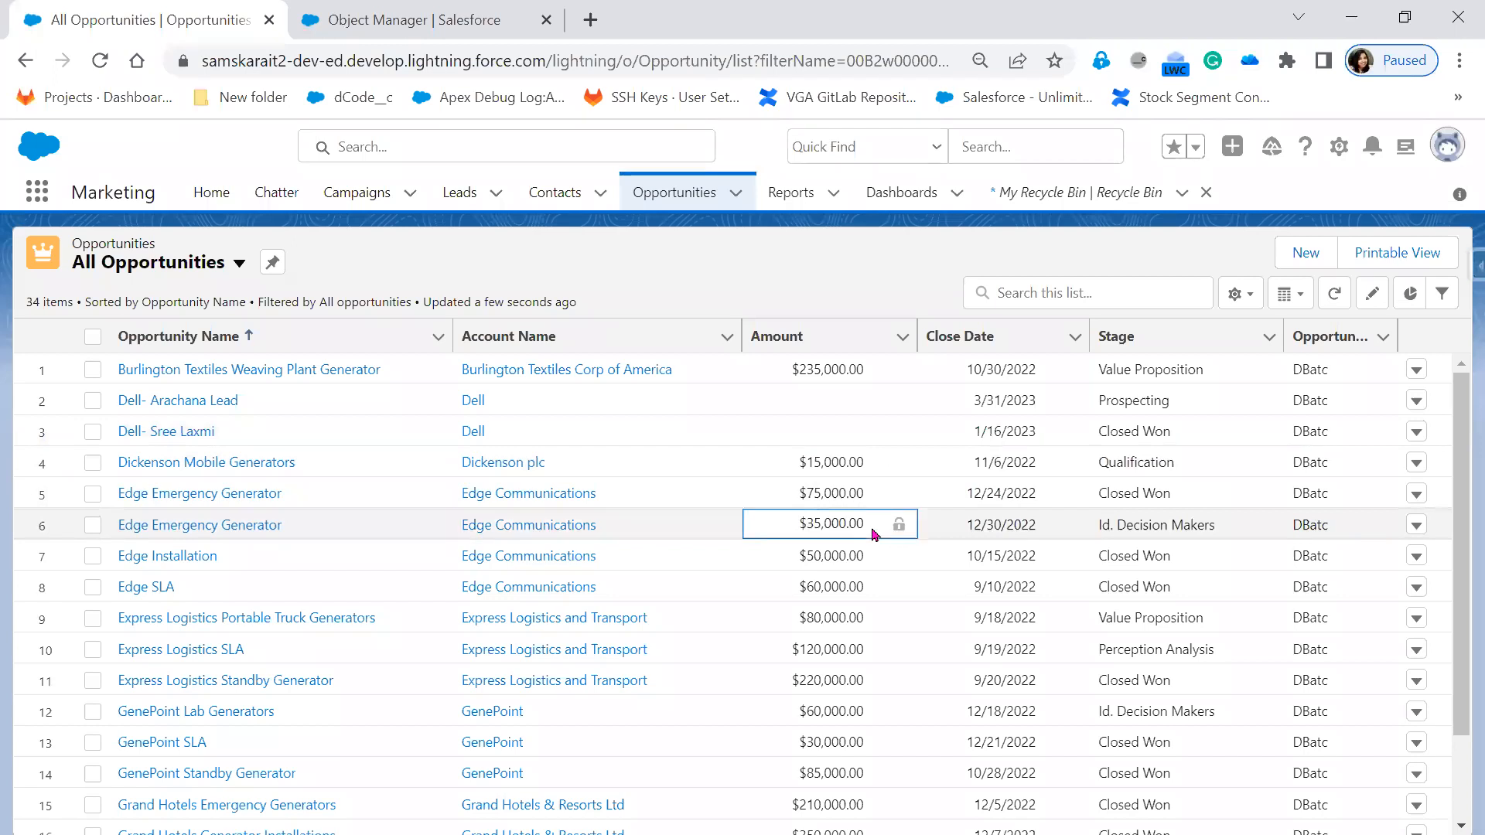
{"action": "left_click", "coordinate": [1373, 298]}
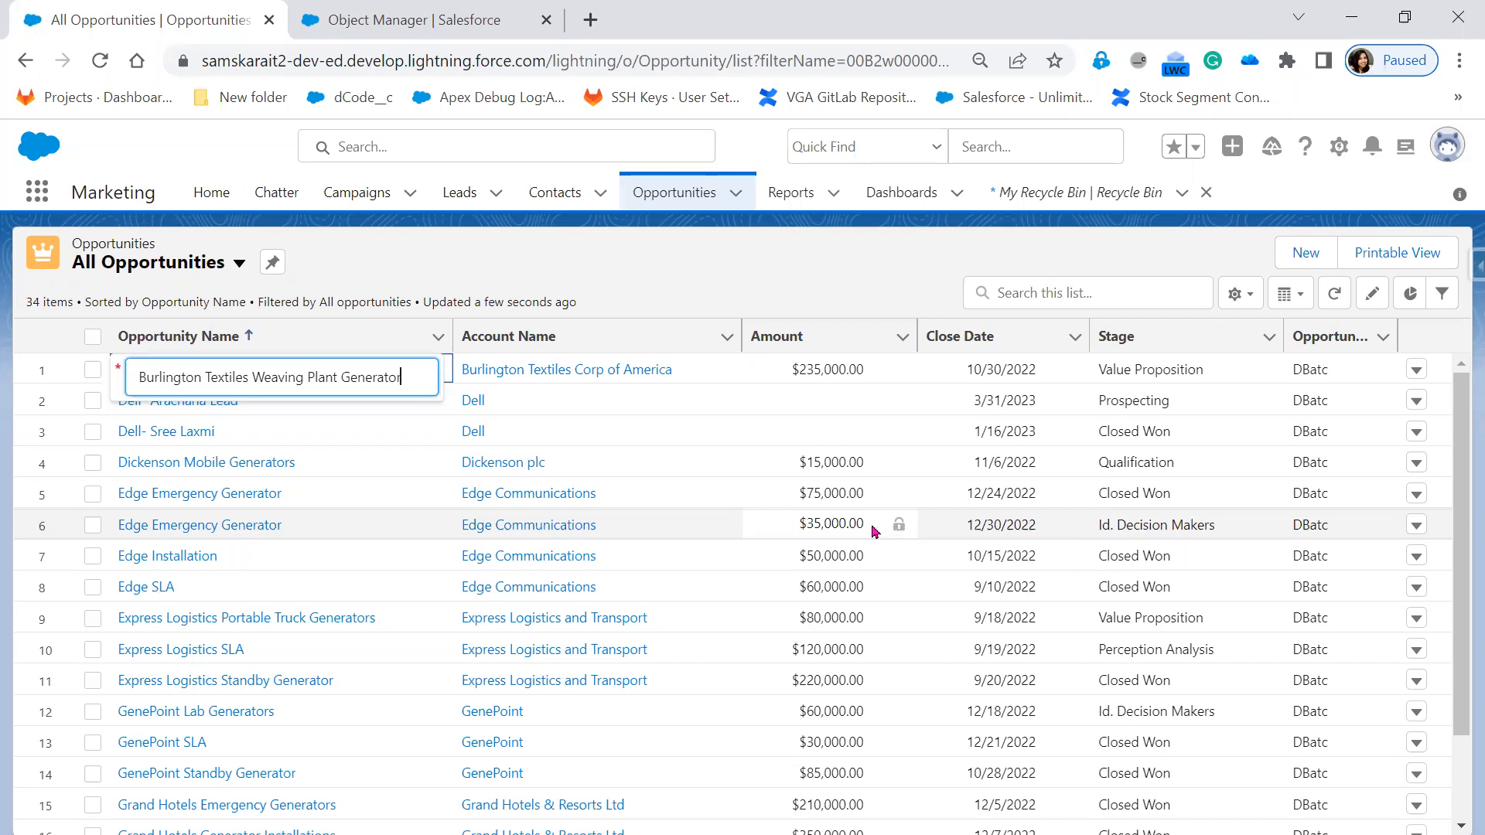
{"action": "key", "text": "Escape"}
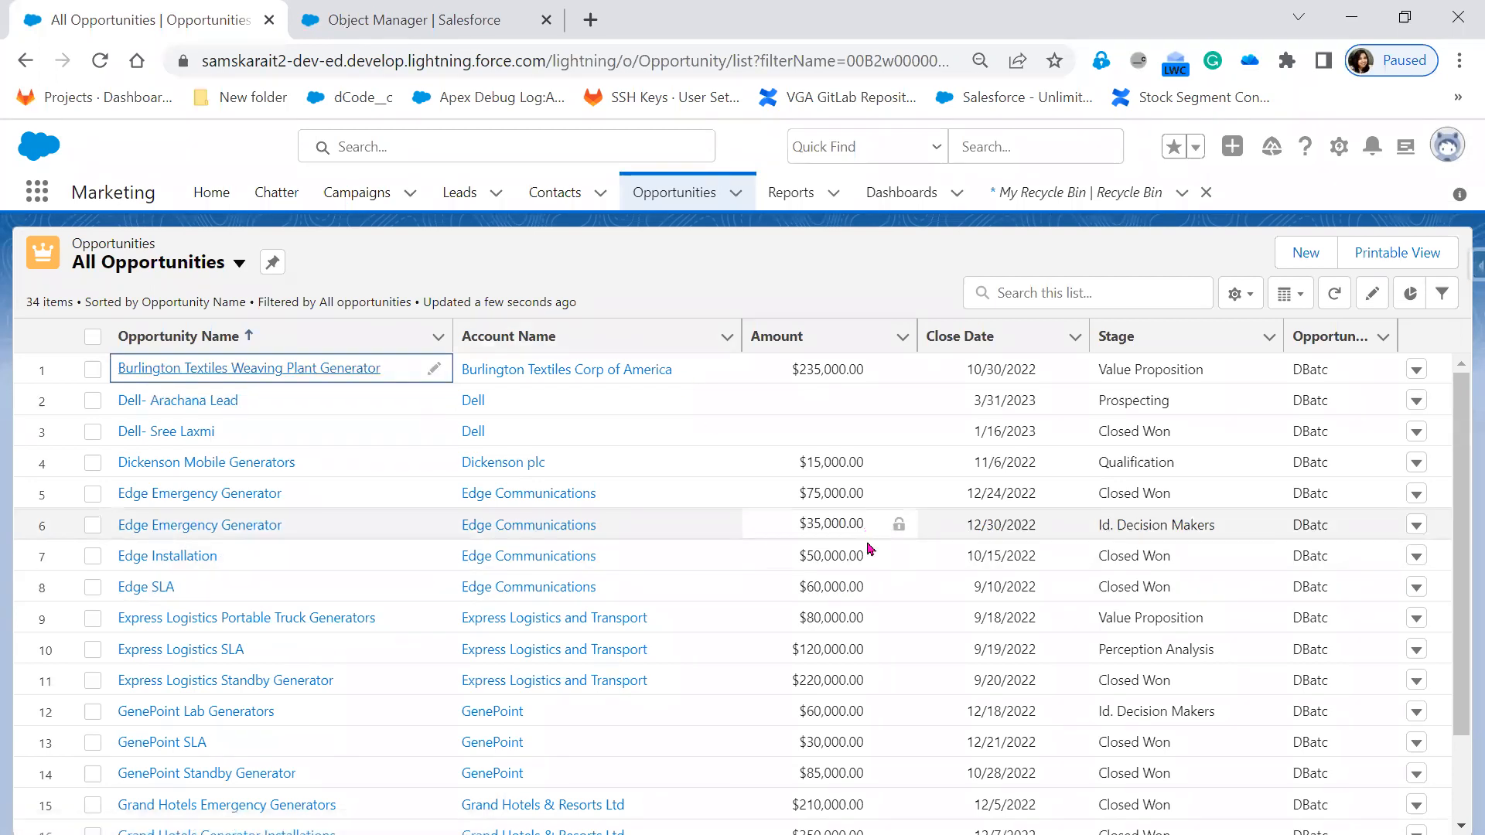
{"action": "left_click", "coordinate": [878, 562]}
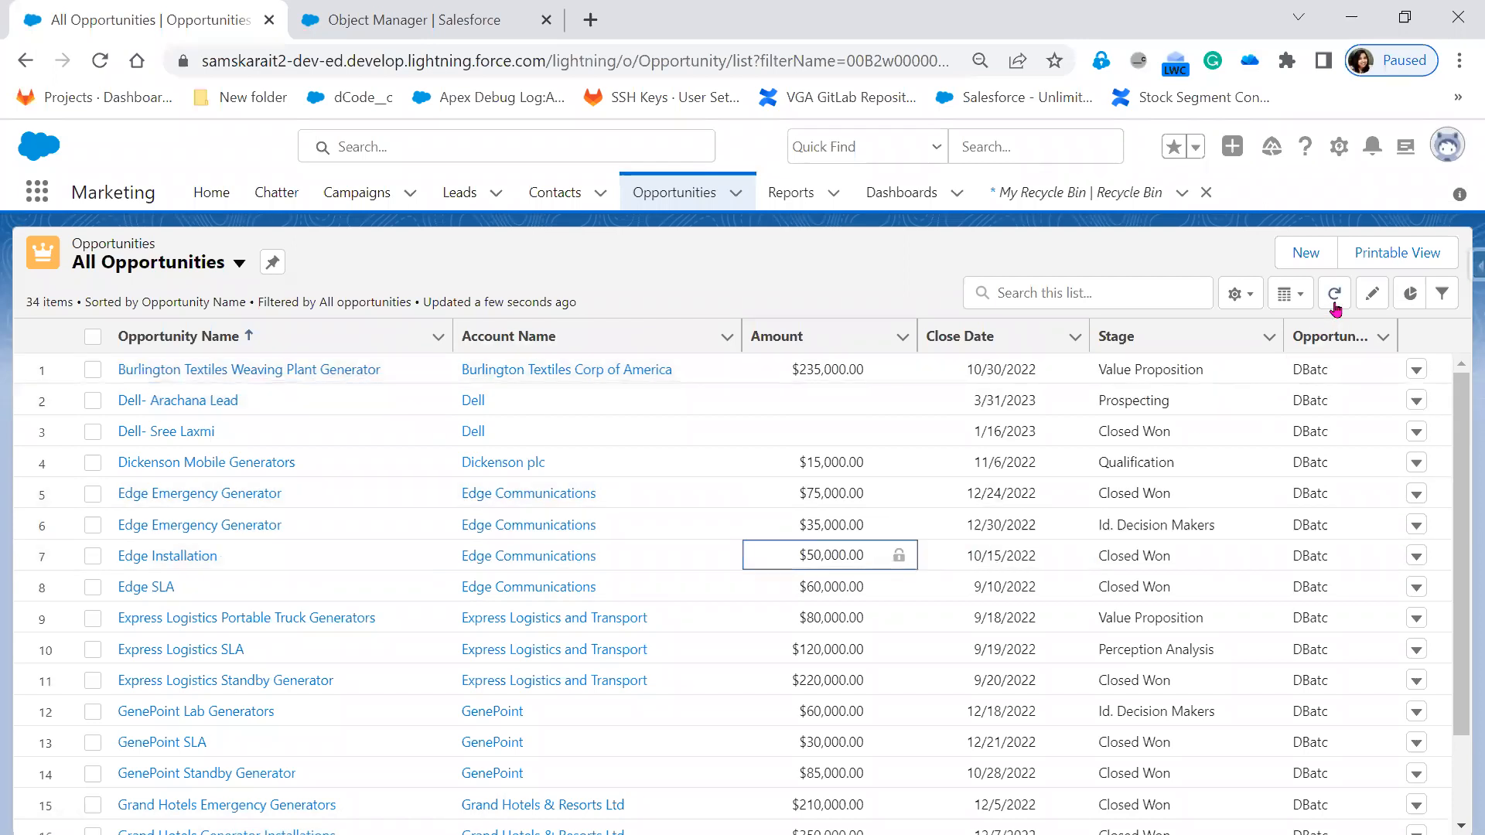
{"action": "left_click", "coordinate": [1372, 298]}
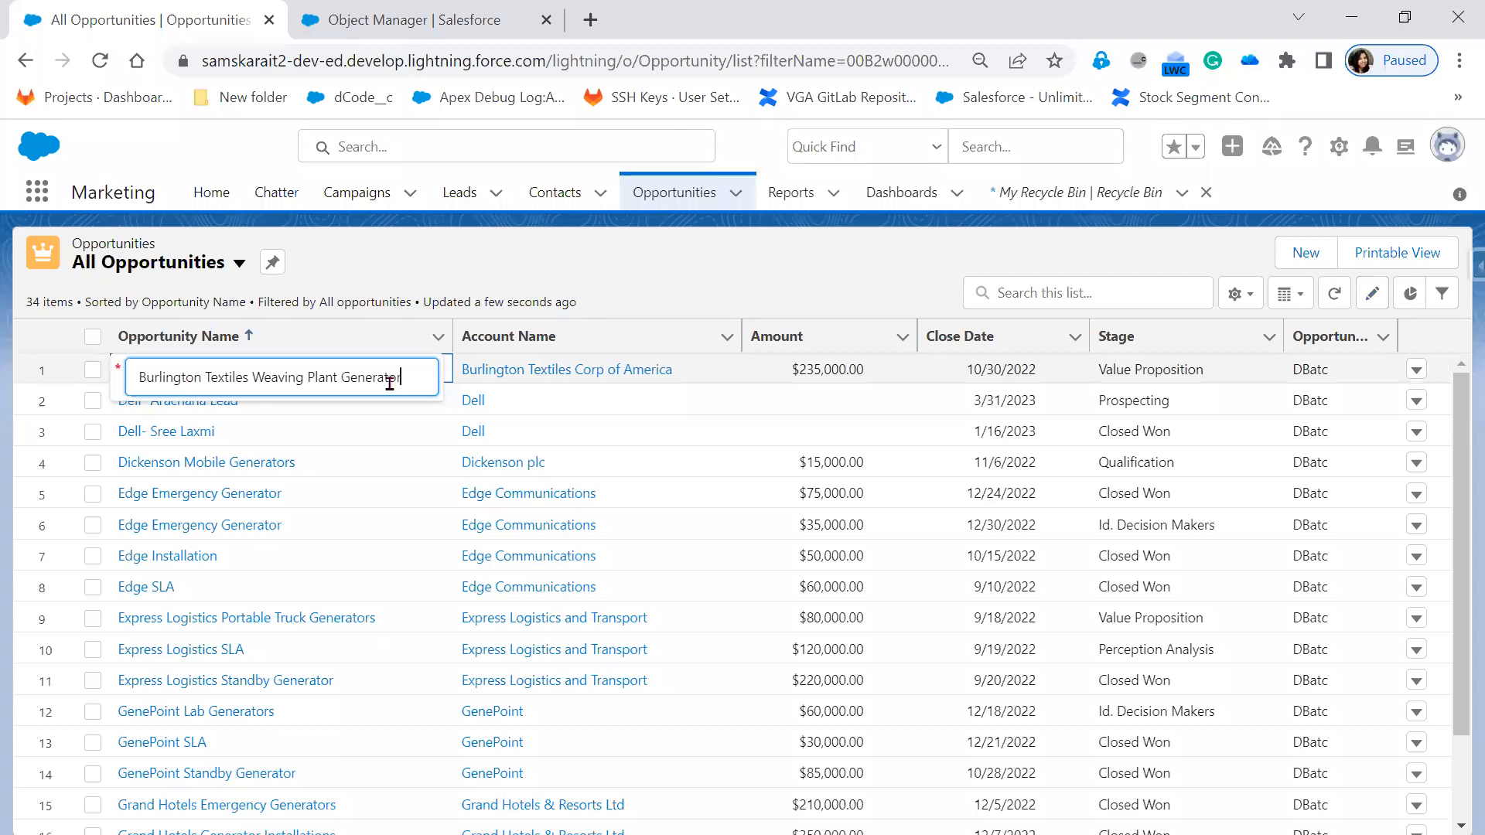
{"action": "left_click", "coordinate": [714, 287]}
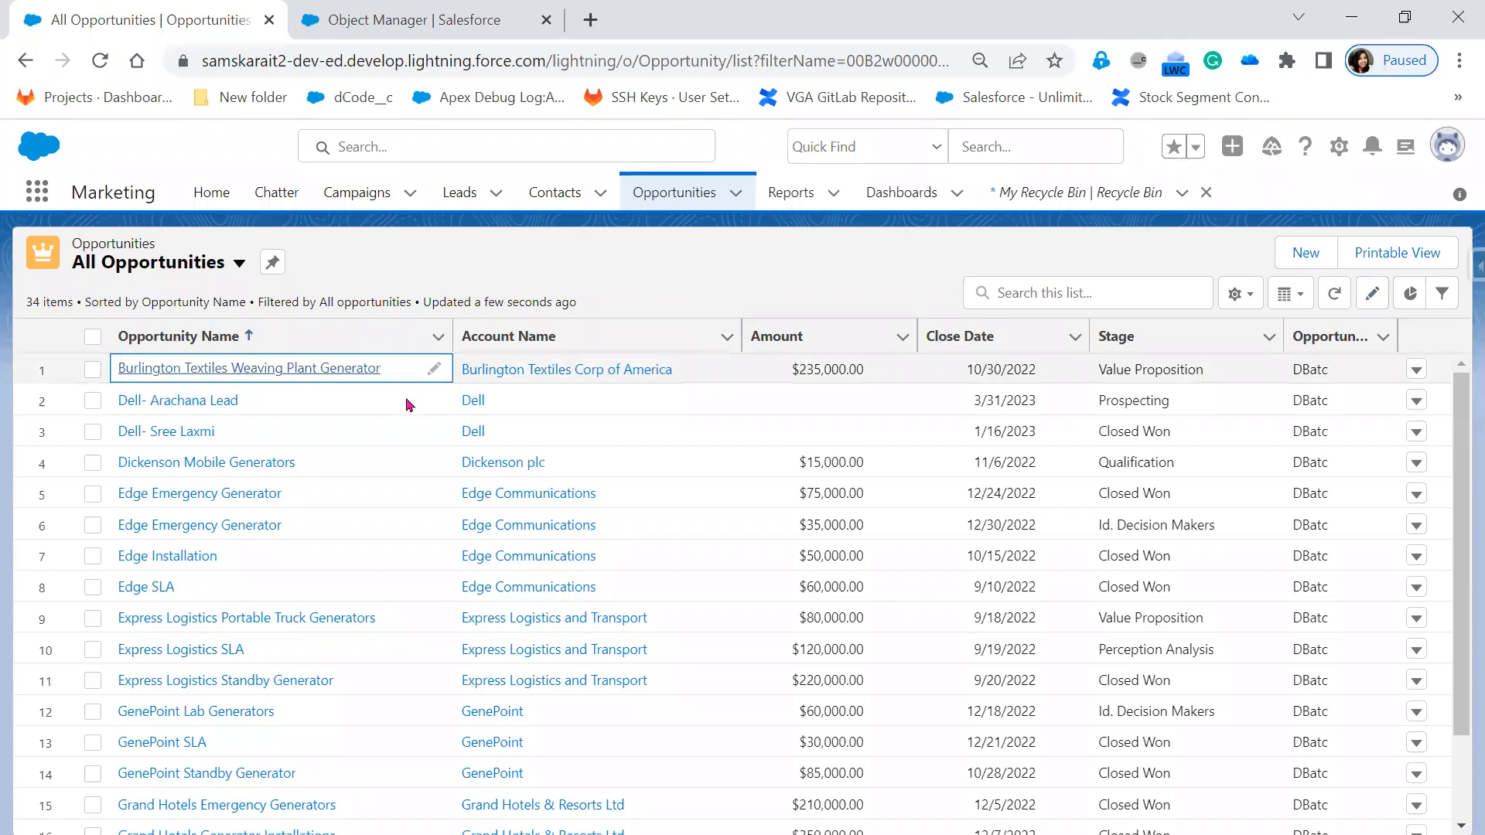
{"action": "left_click", "coordinate": [871, 651]}
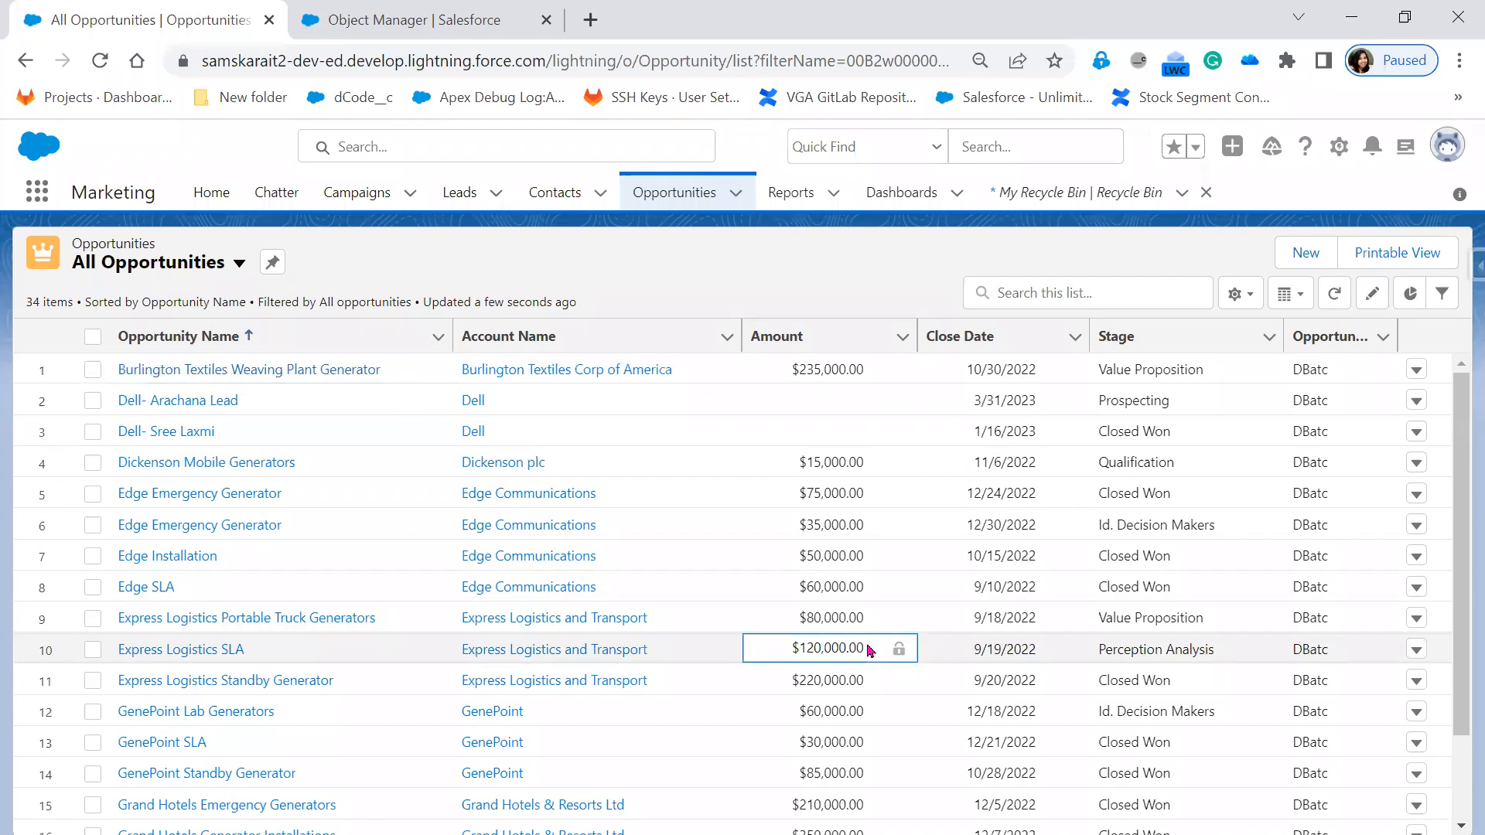
{"action": "left_click", "coordinate": [1371, 294]}
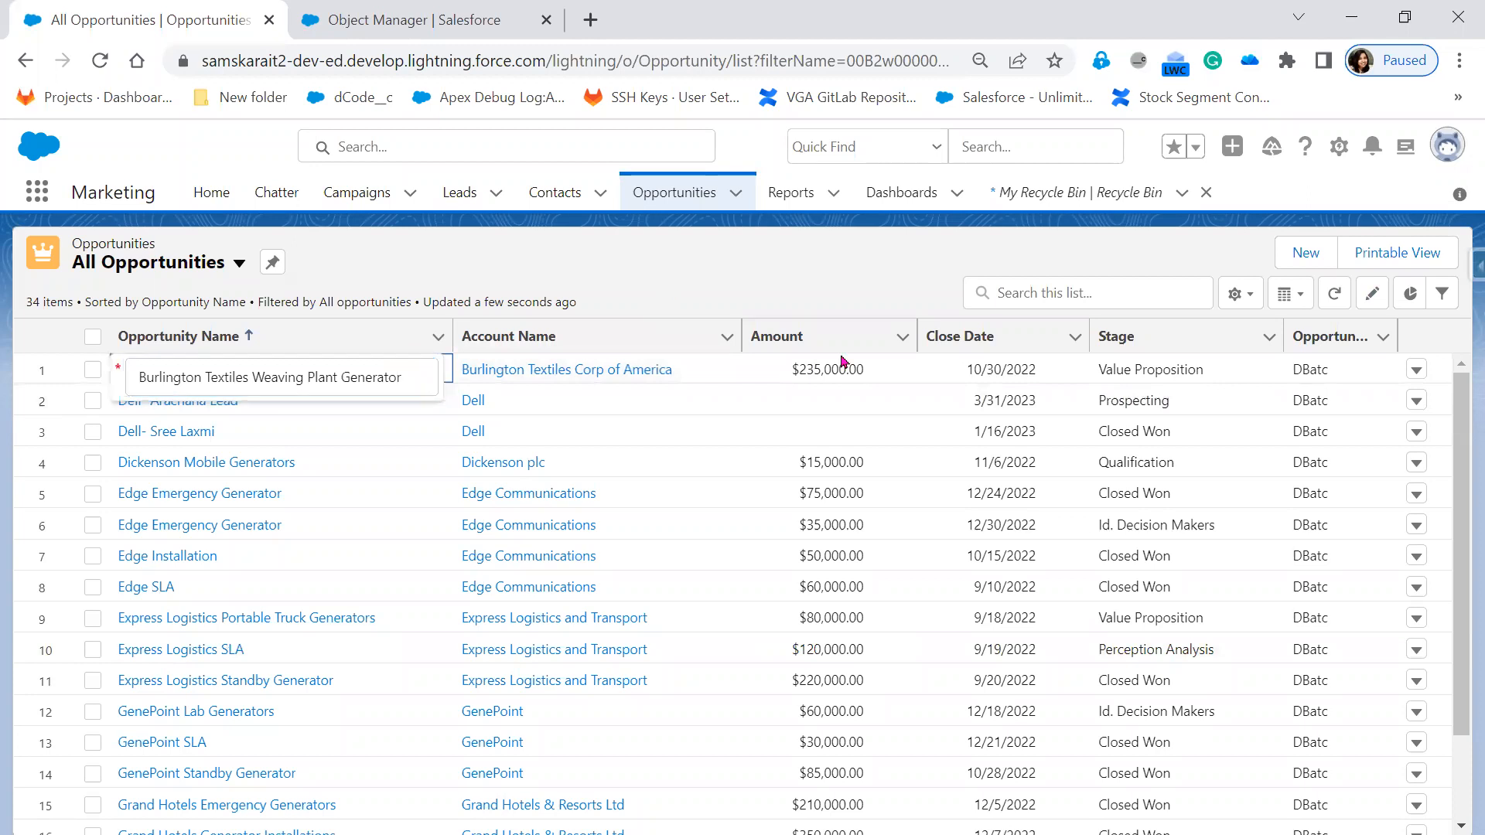
{"action": "key", "text": "Escape"}
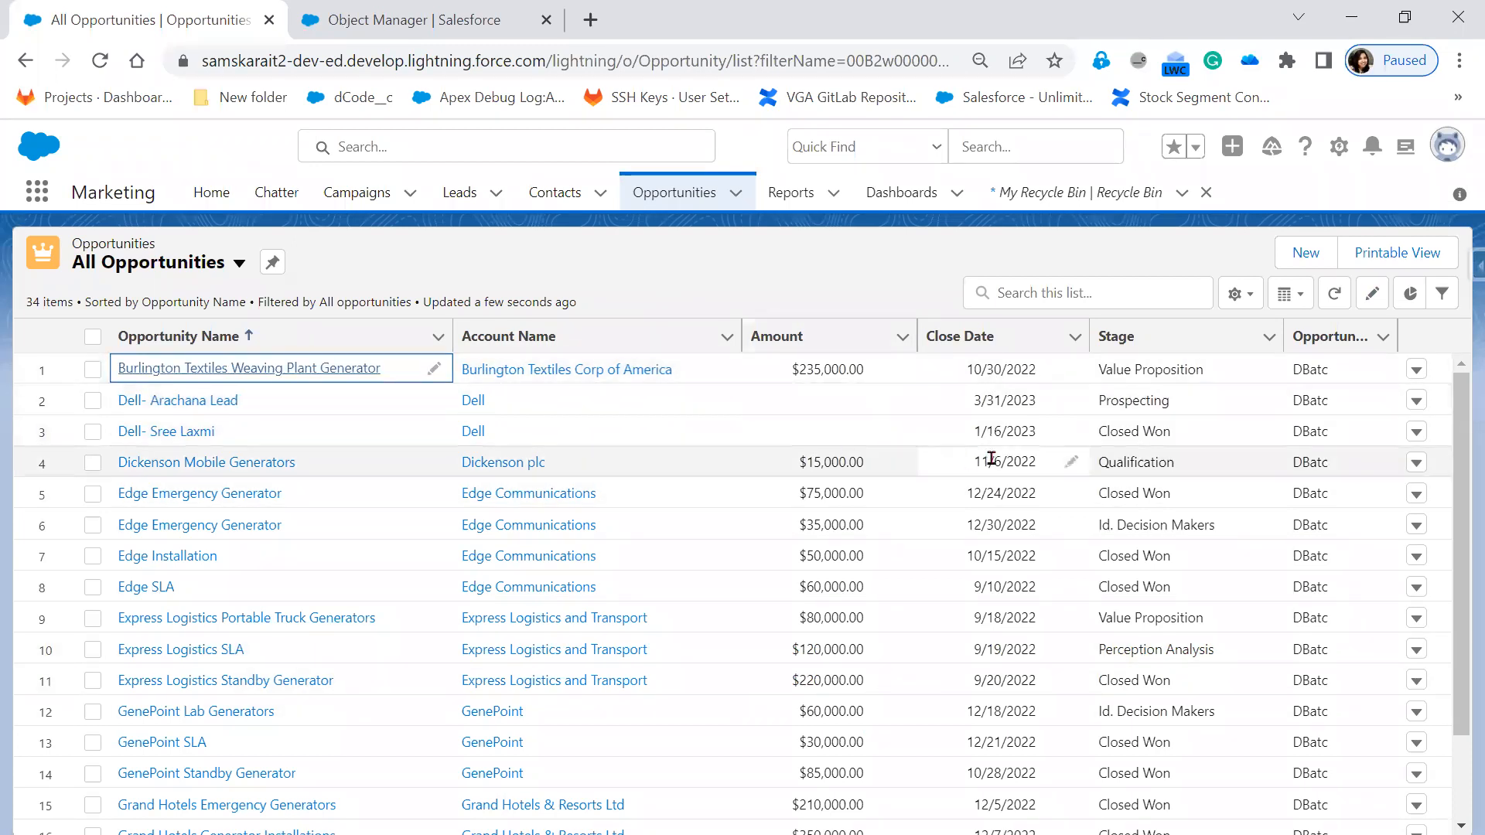
Open the close date of the Dickenson Mobile Generators opportunity for inline editing and cancel the edit
{"action": "left_click", "coordinate": [1046, 468]}
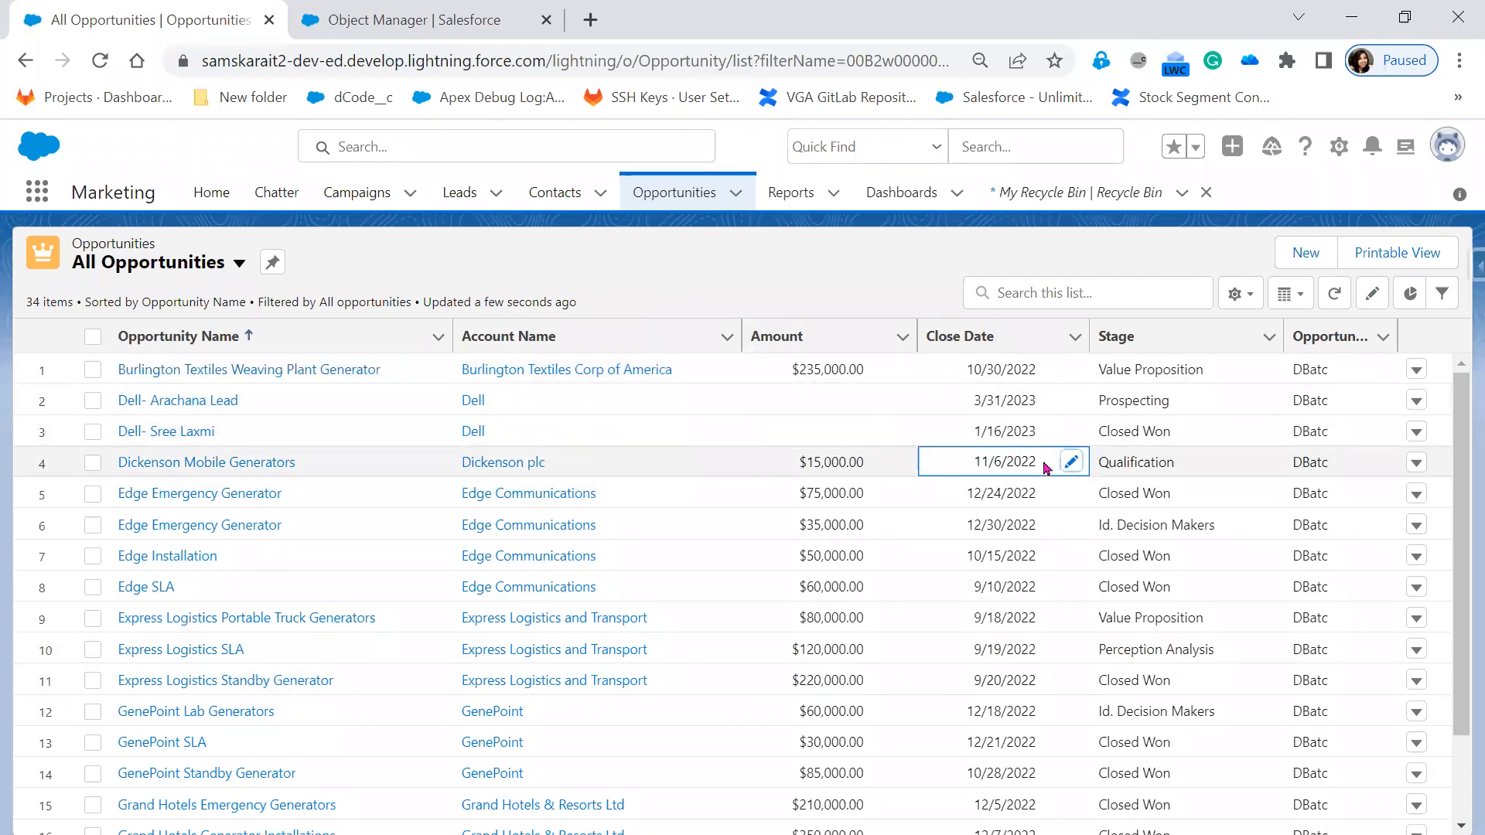
{"action": "left_click", "coordinate": [1374, 296]}
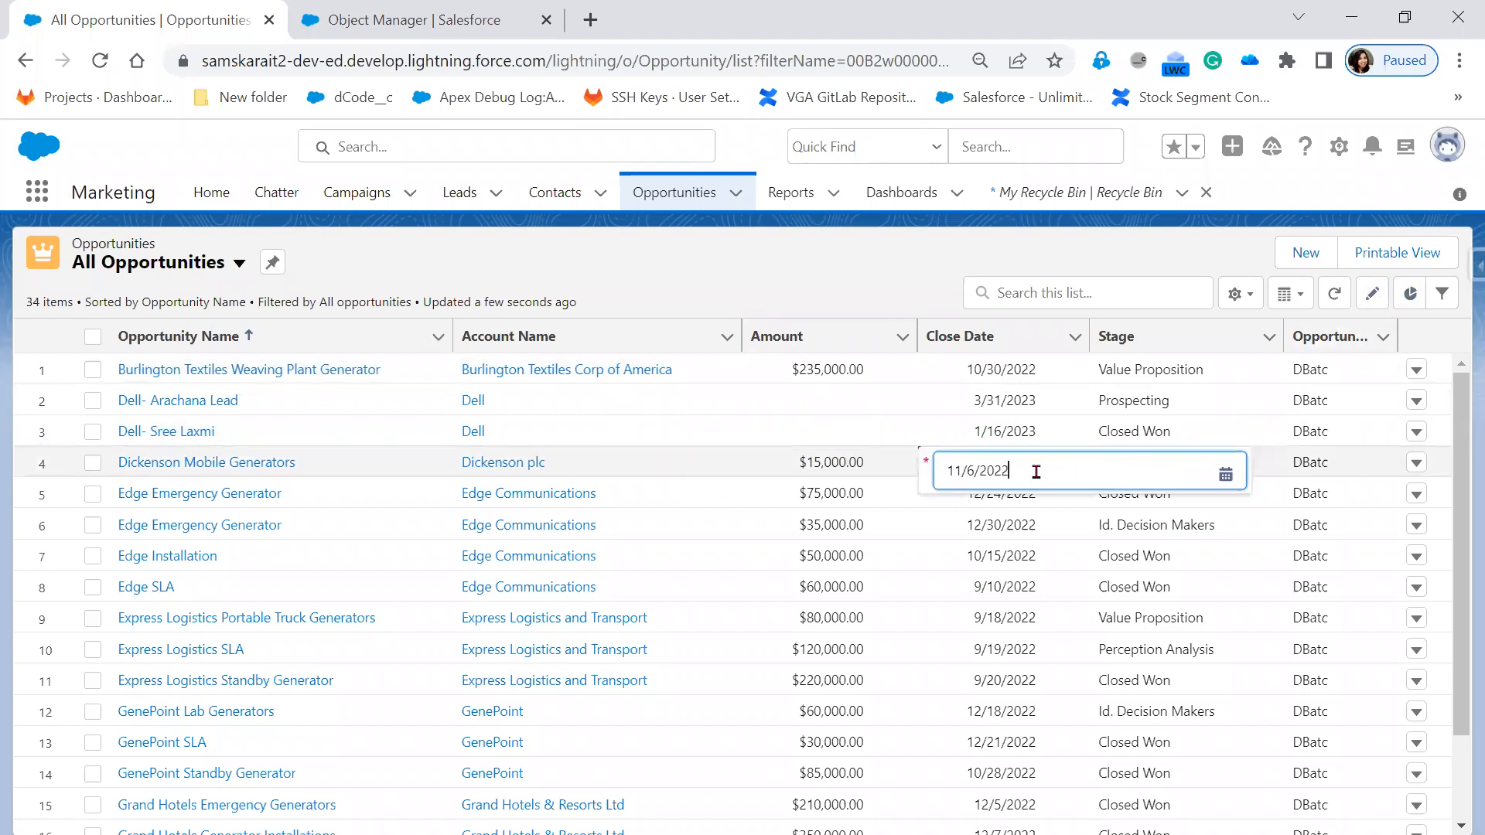
{"action": "left_click", "coordinate": [769, 274]}
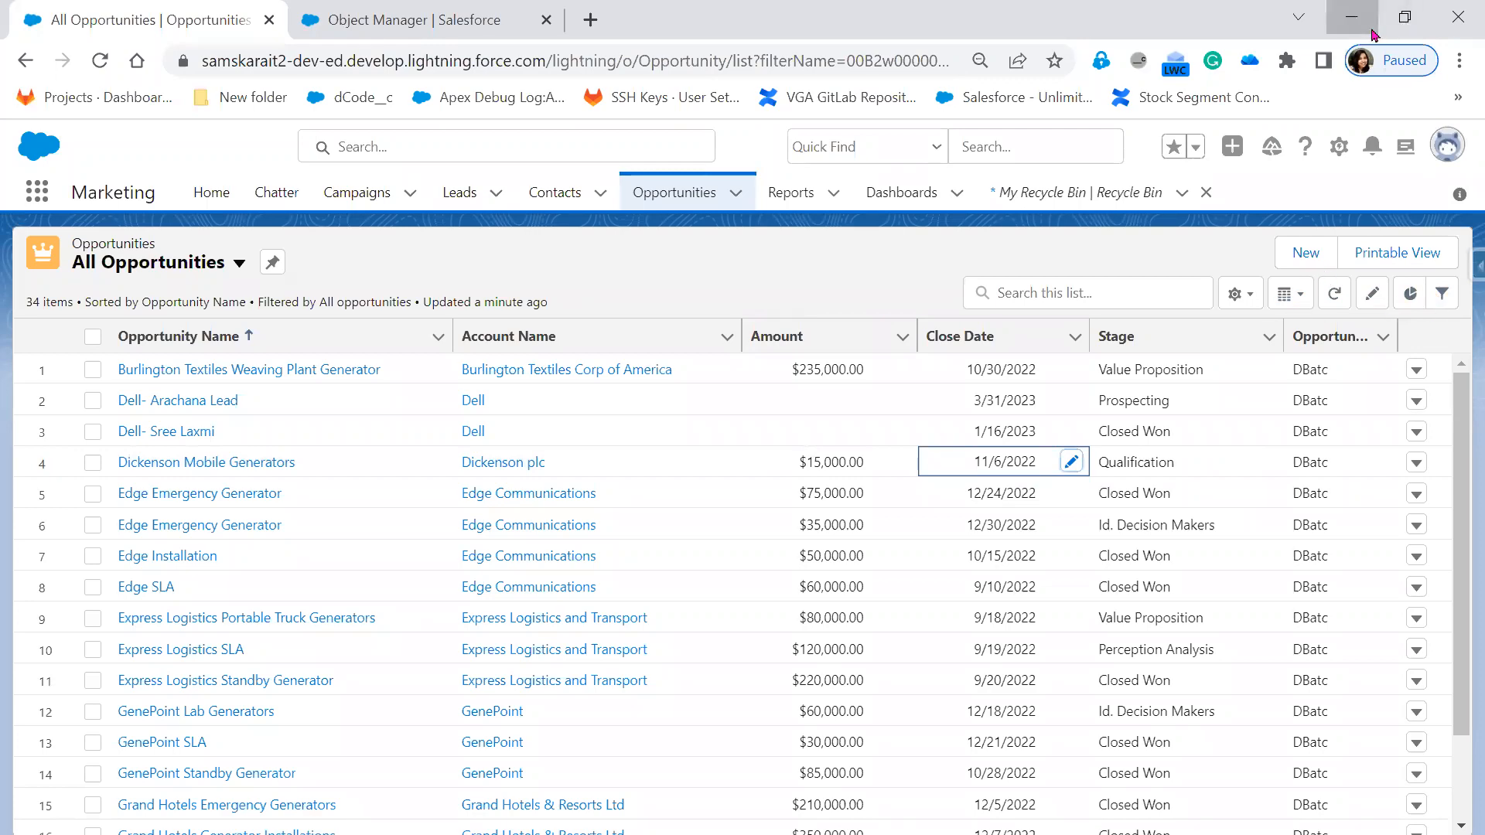
Switch to the PowerPoint slide show, advance to the Quiz slide, reveal its first question and step back once
{"action": "left_click", "coordinate": [1352, 17]}
{"action": "left_click", "coordinate": [1132, 672]}
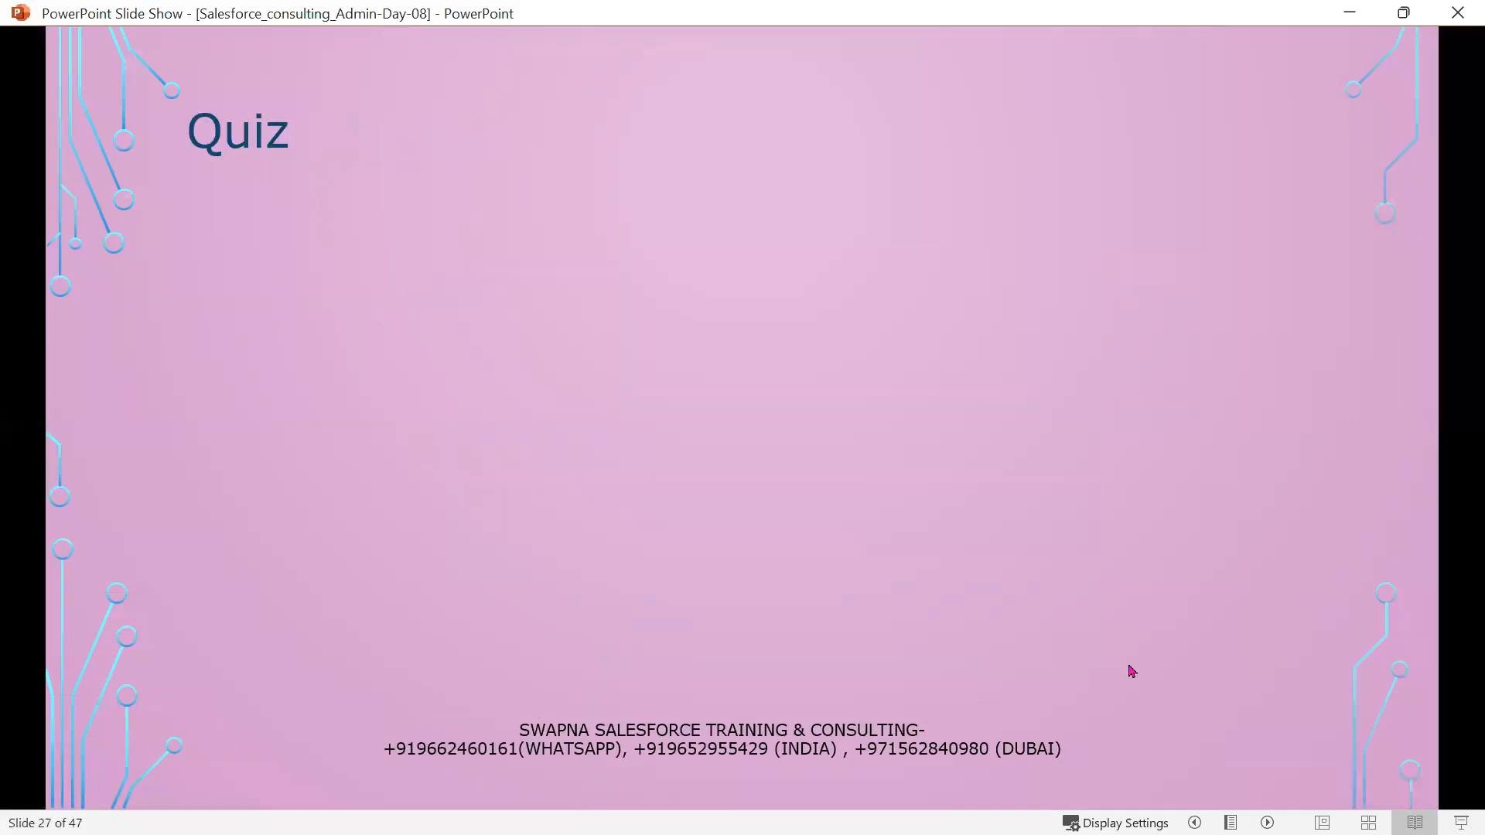
{"action": "left_click", "coordinate": [1132, 671]}
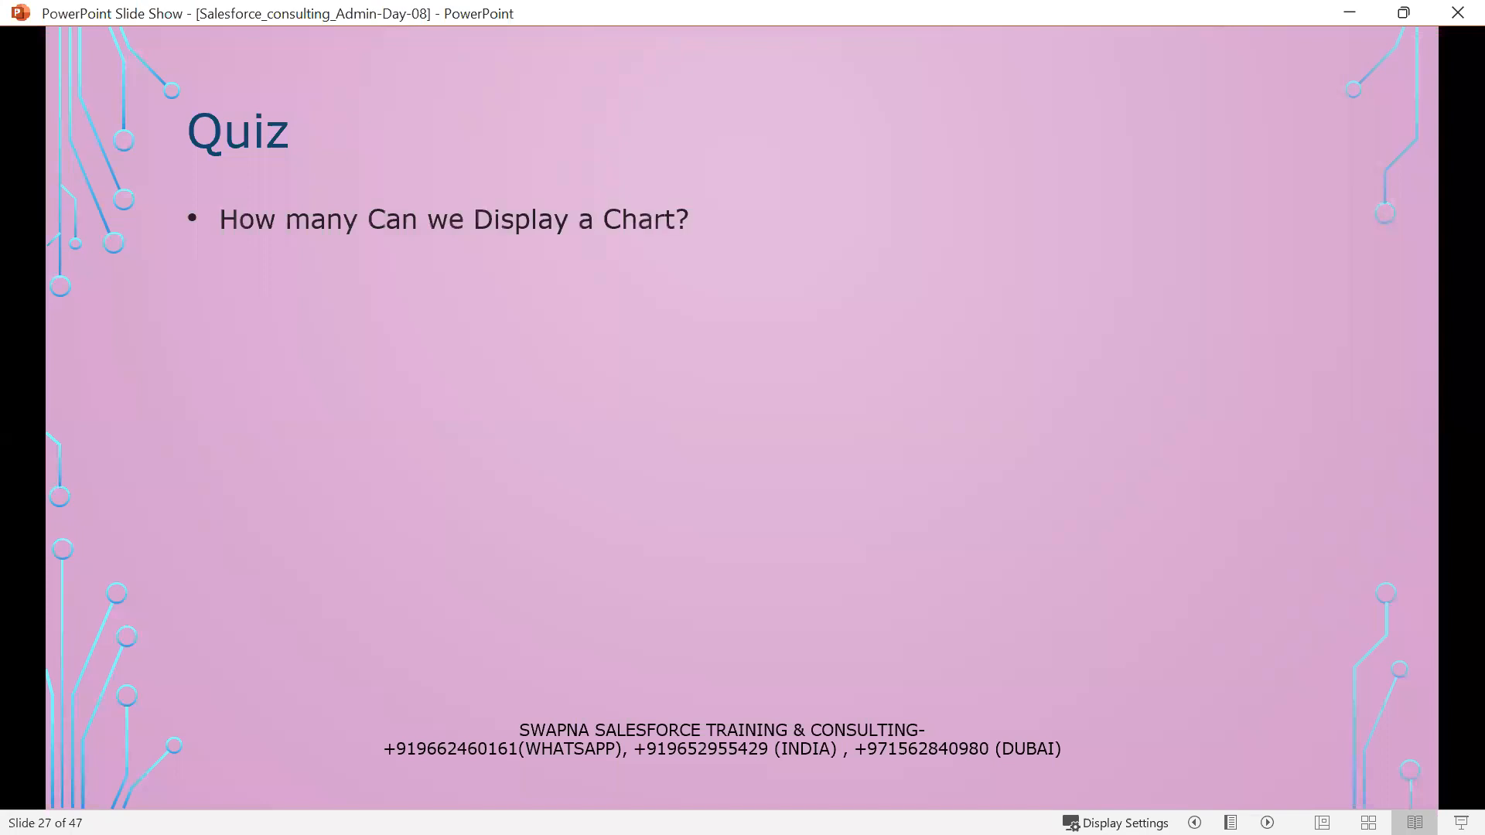
{"action": "key", "text": "Left"}
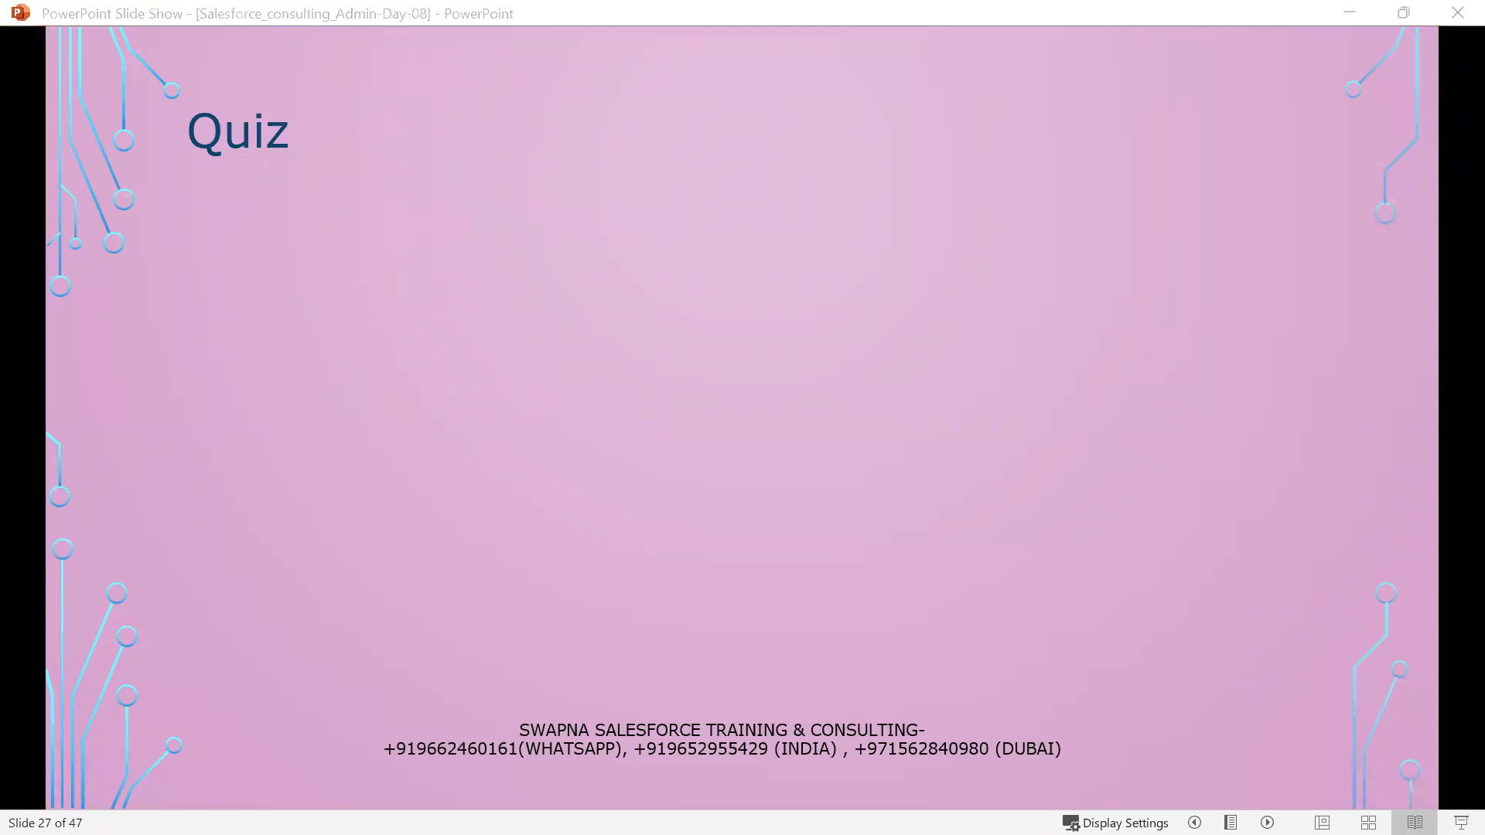
Return to the Salesforce browser window, show the charts for All Opportunities and start a new chart
{"action": "key", "text": "alt+Tab"}
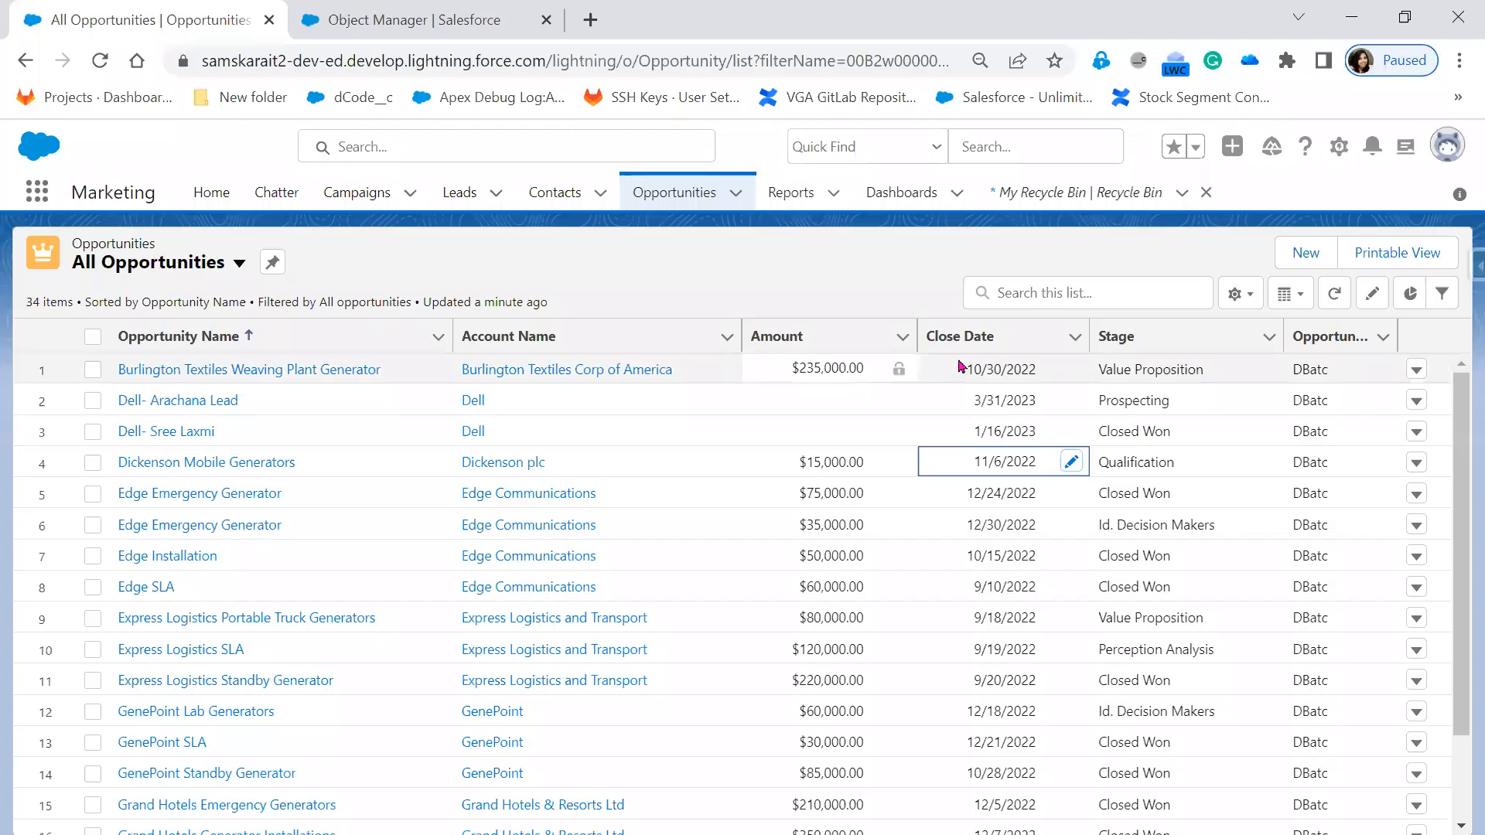
{"action": "left_click", "coordinate": [1410, 295]}
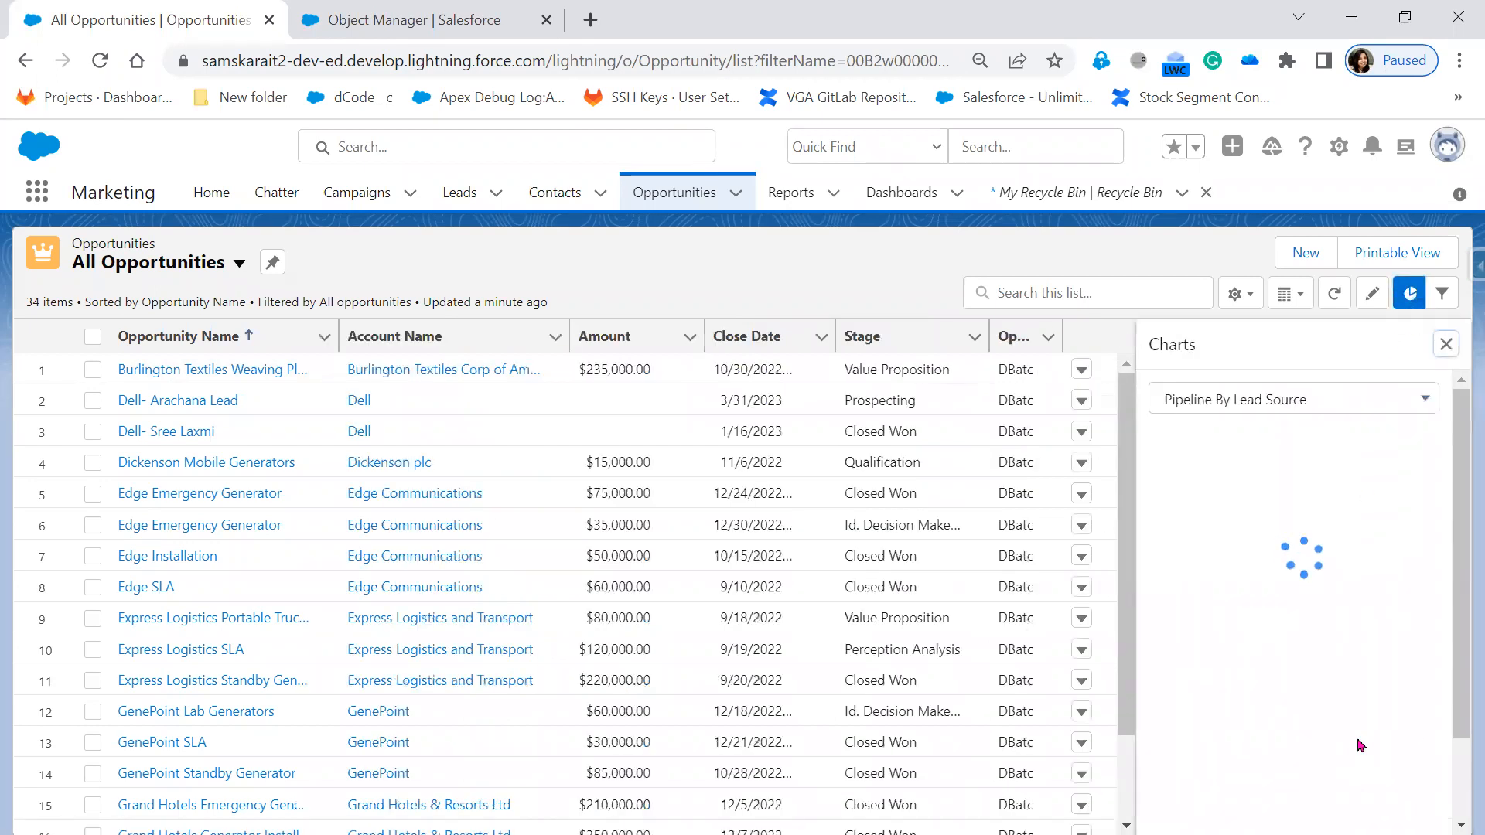
{"action": "scroll", "coordinate": [1405, 650], "scroll_direction": "down", "scroll_amount": 4}
{"action": "left_click", "coordinate": [1417, 506]}
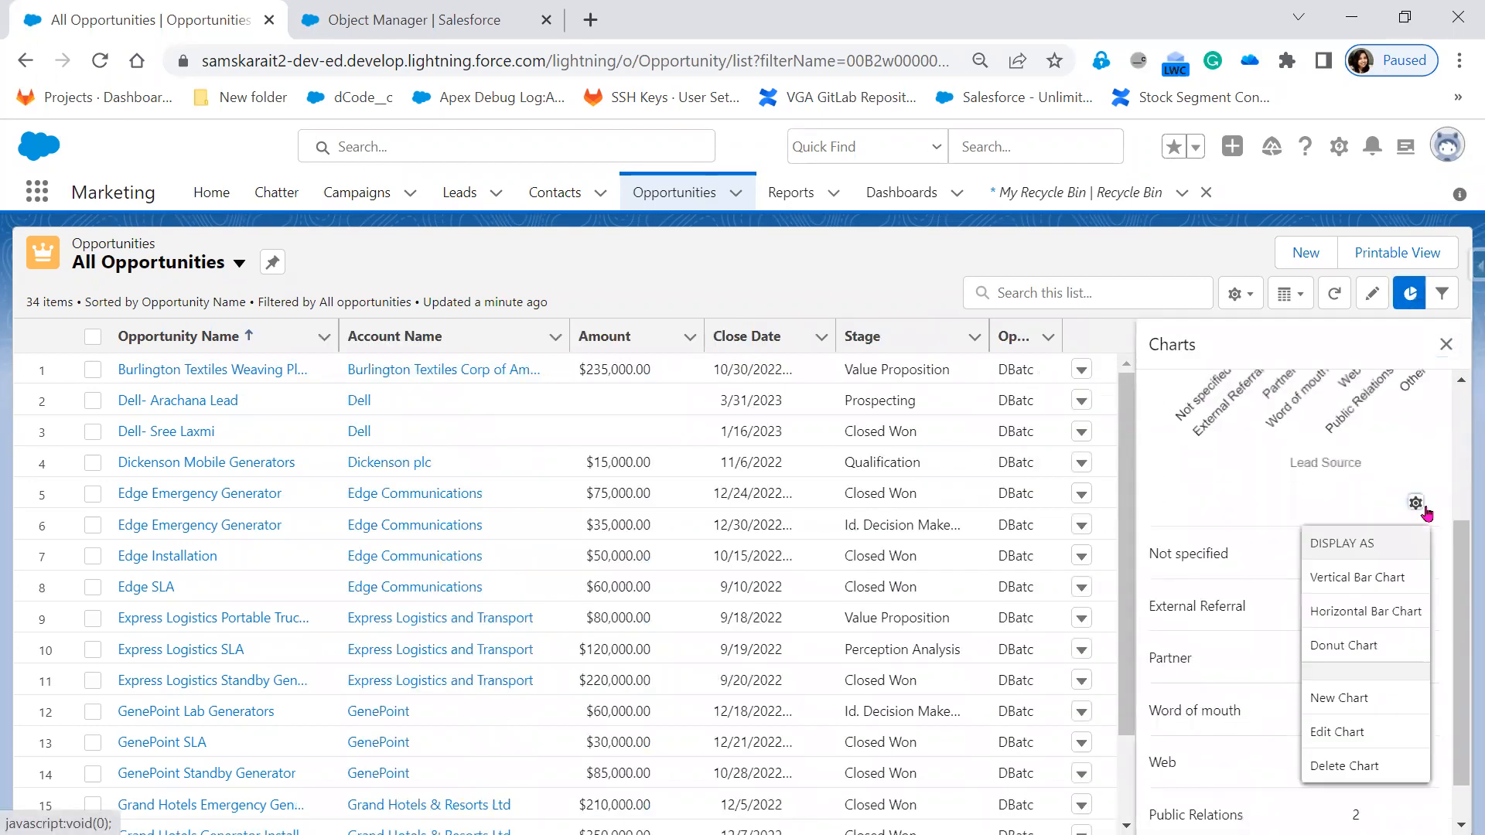
{"action": "left_click", "coordinate": [1339, 698]}
{"action": "scroll", "coordinate": [805, 627], "scroll_direction": "down", "scroll_amount": 2}
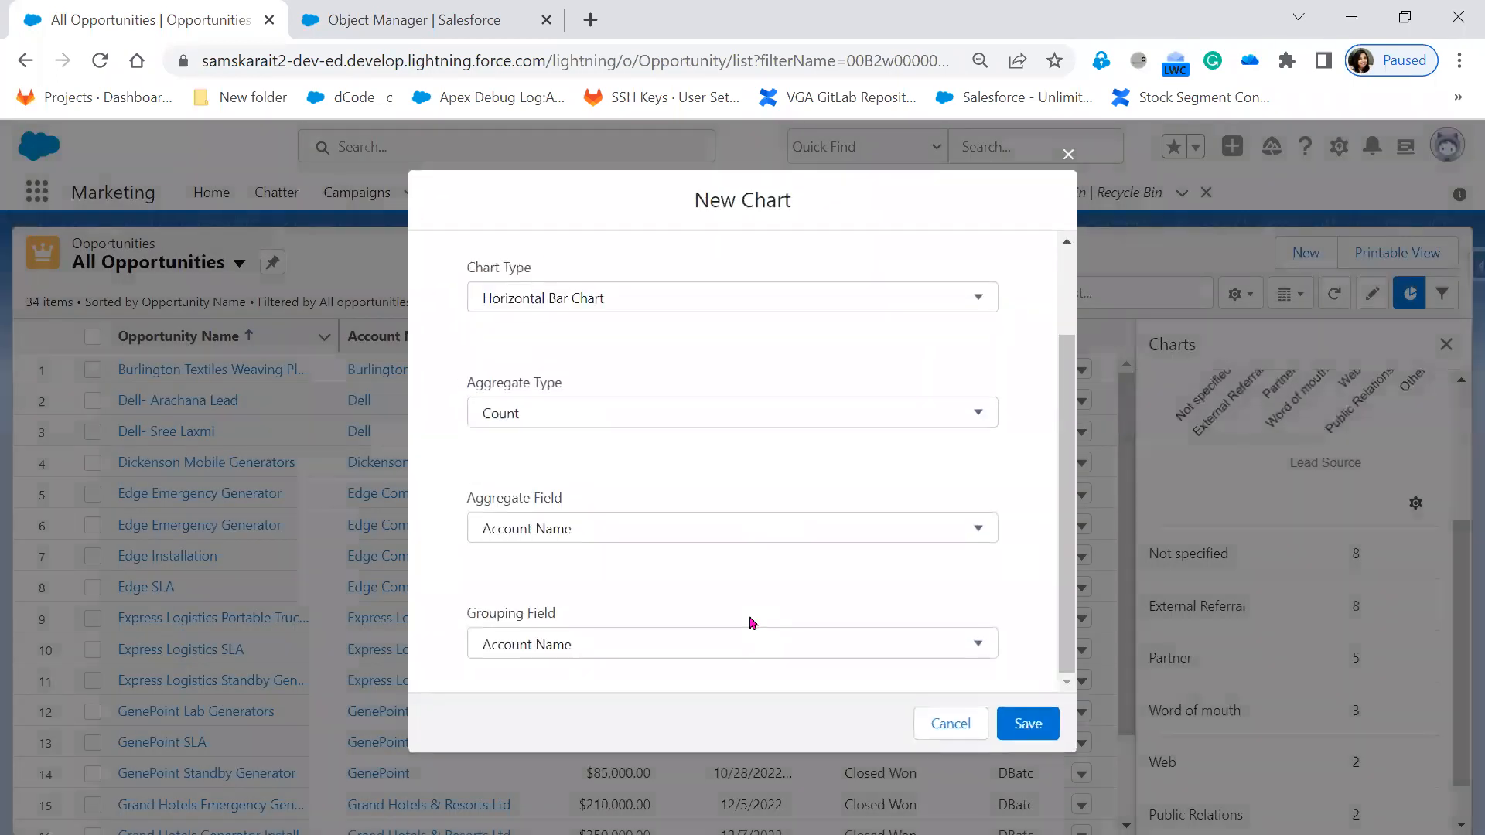
Review the Aggregate Field and Aggregate Type options available for the new chart
{"action": "left_click", "coordinate": [652, 532]}
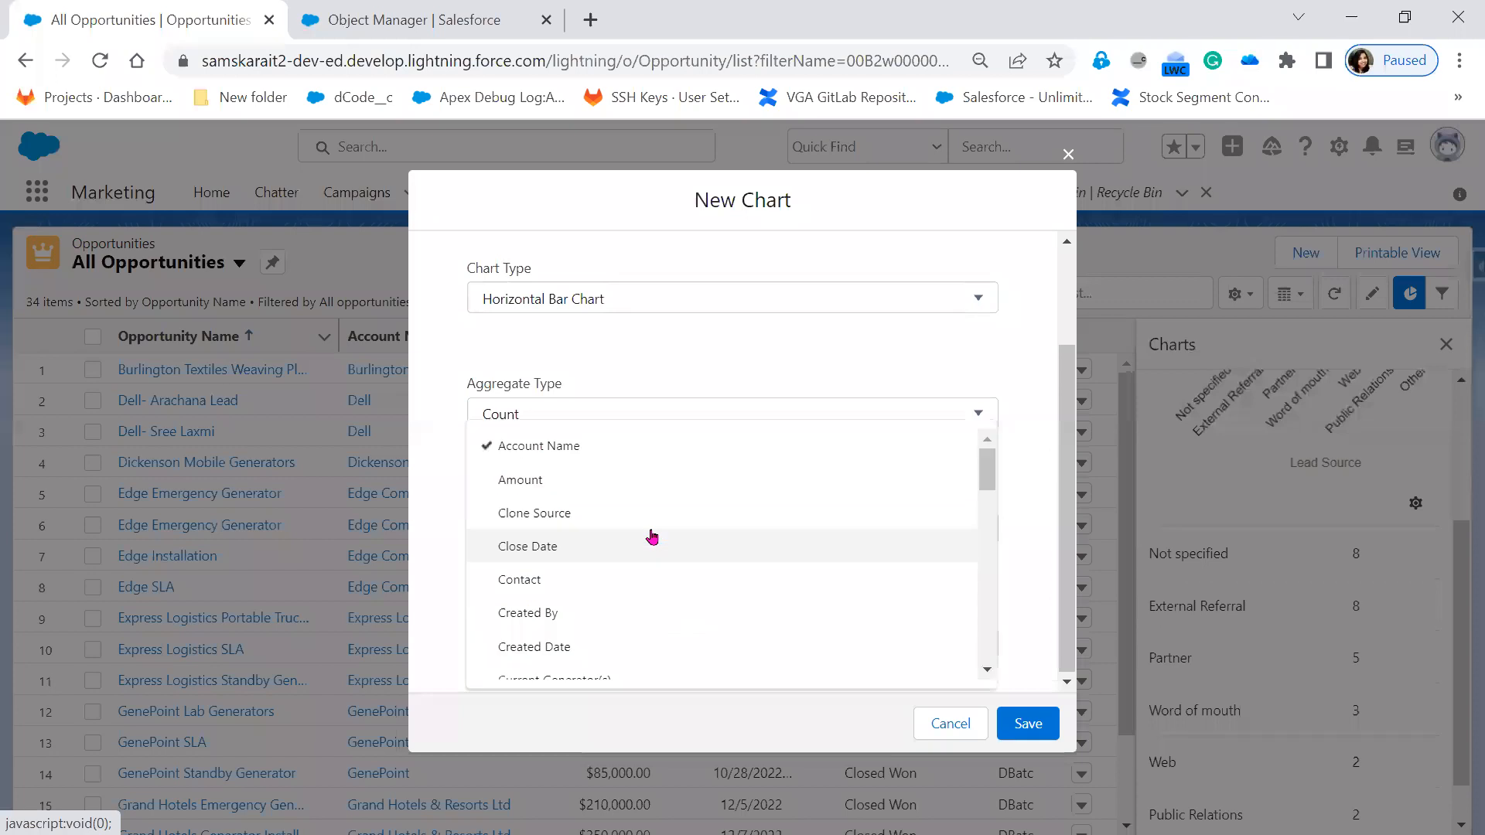
{"action": "left_click", "coordinate": [637, 383]}
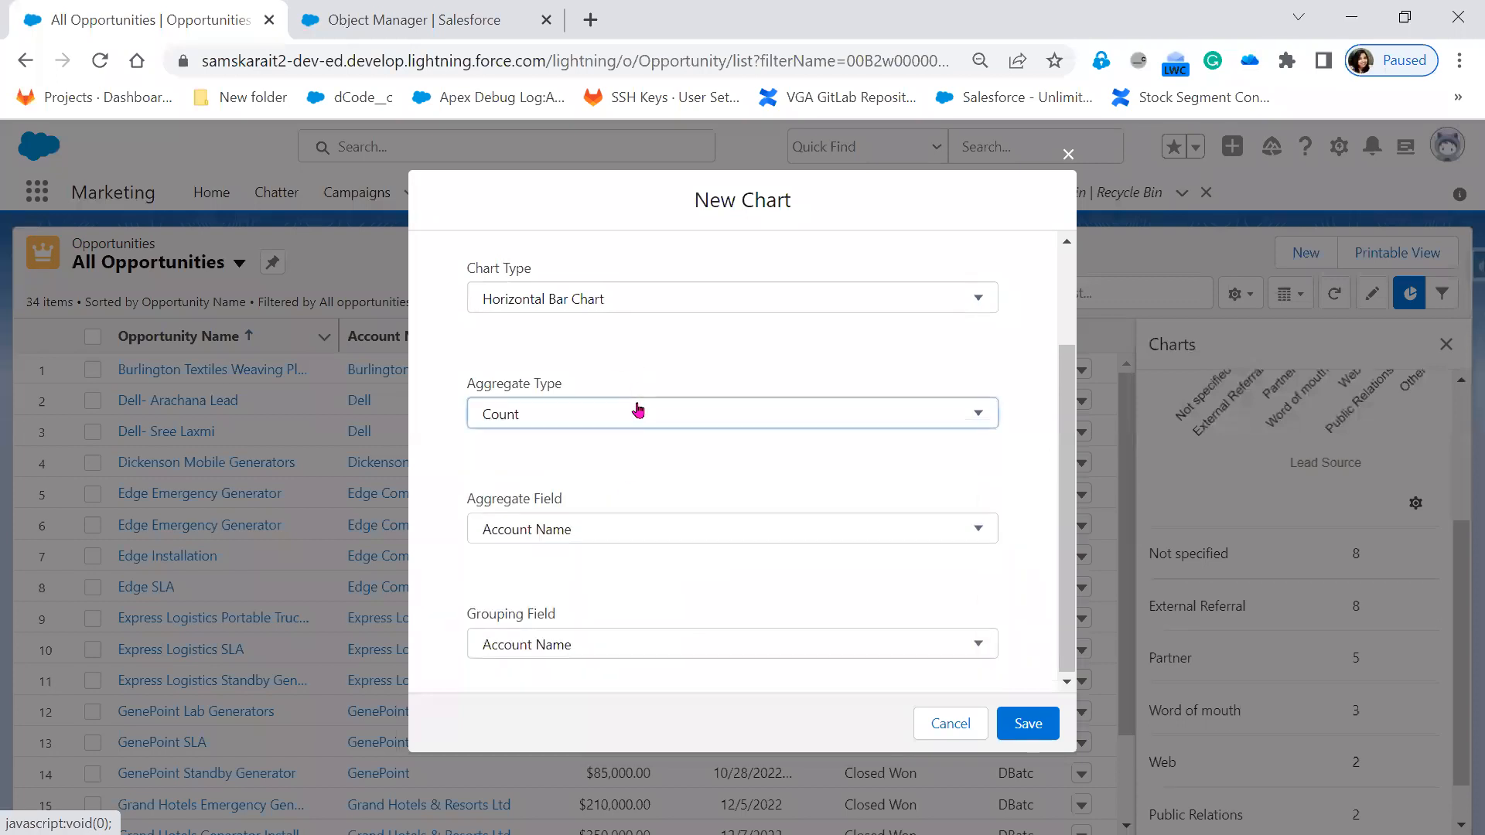
{"action": "left_click", "coordinate": [638, 410]}
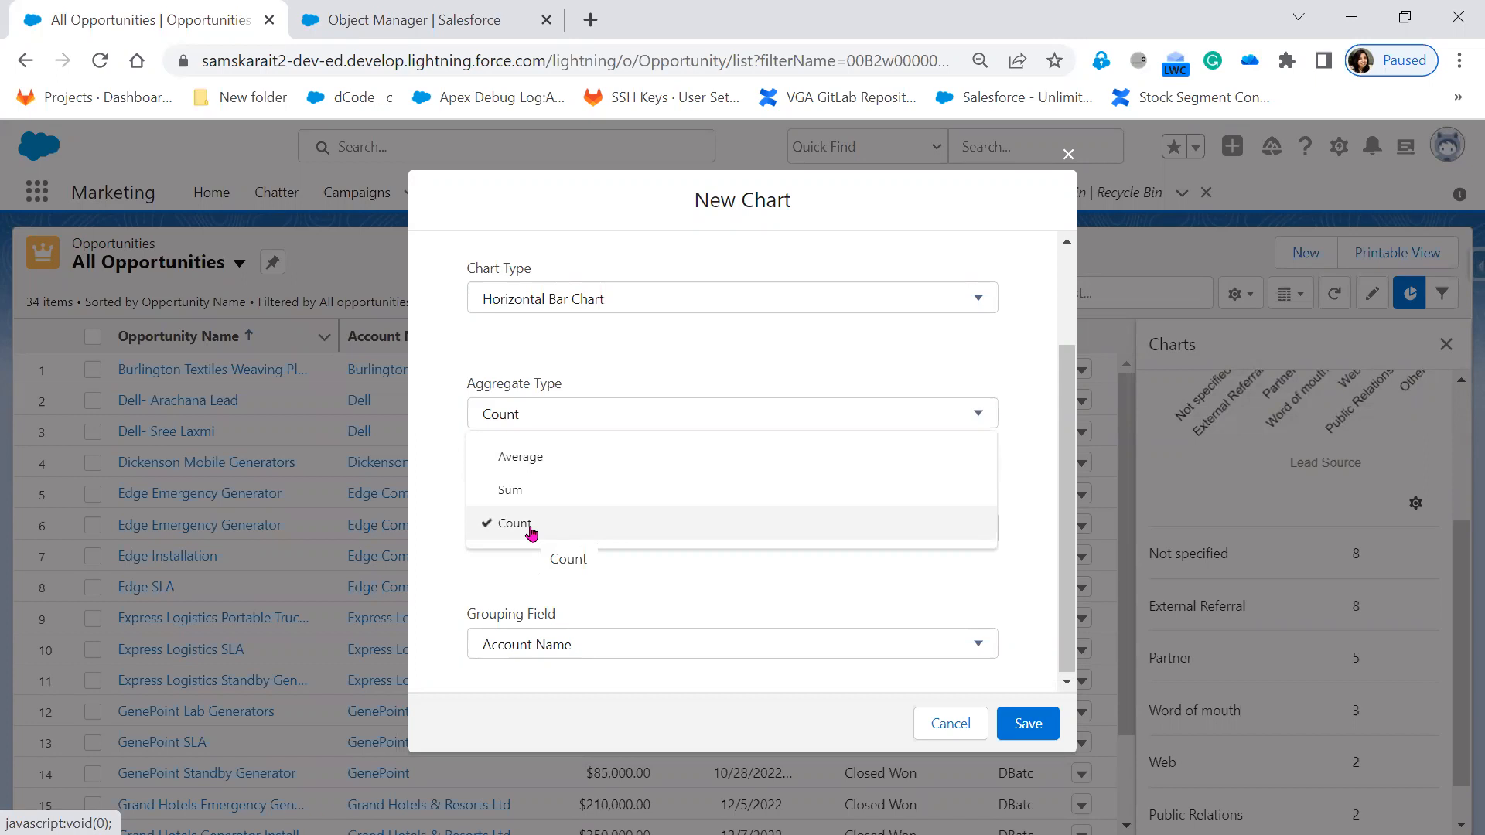
Review the fields available as the Grouping Field for the new chart and leave Account Name selected
{"action": "left_click", "coordinate": [627, 647]}
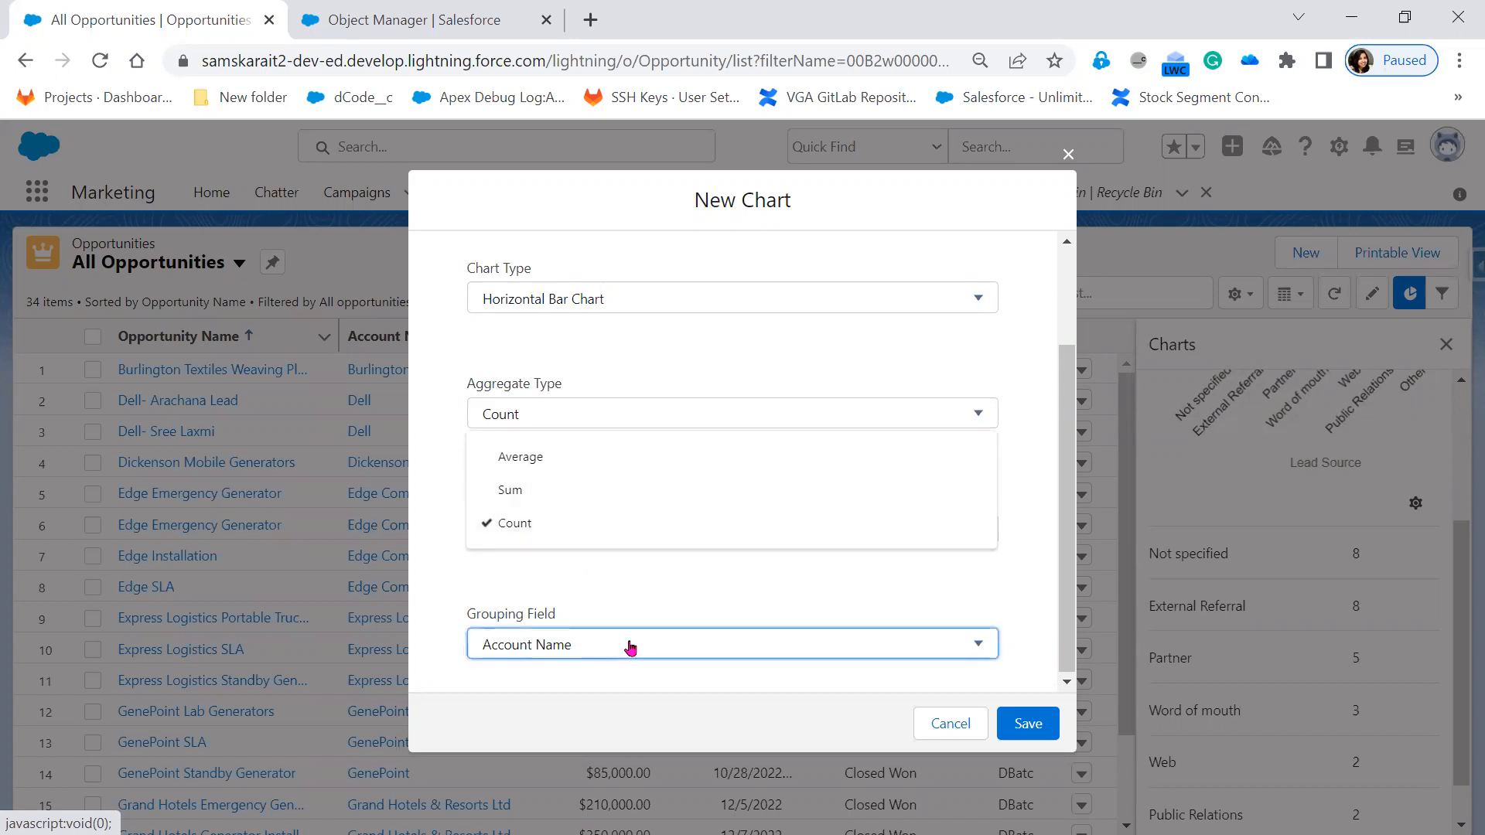
{"action": "scroll", "coordinate": [624, 551], "scroll_direction": "down", "scroll_amount": 1}
{"action": "scroll", "coordinate": [625, 551], "scroll_direction": "down", "scroll_amount": 3}
{"action": "scroll", "coordinate": [625, 551], "scroll_direction": "up", "scroll_amount": 5}
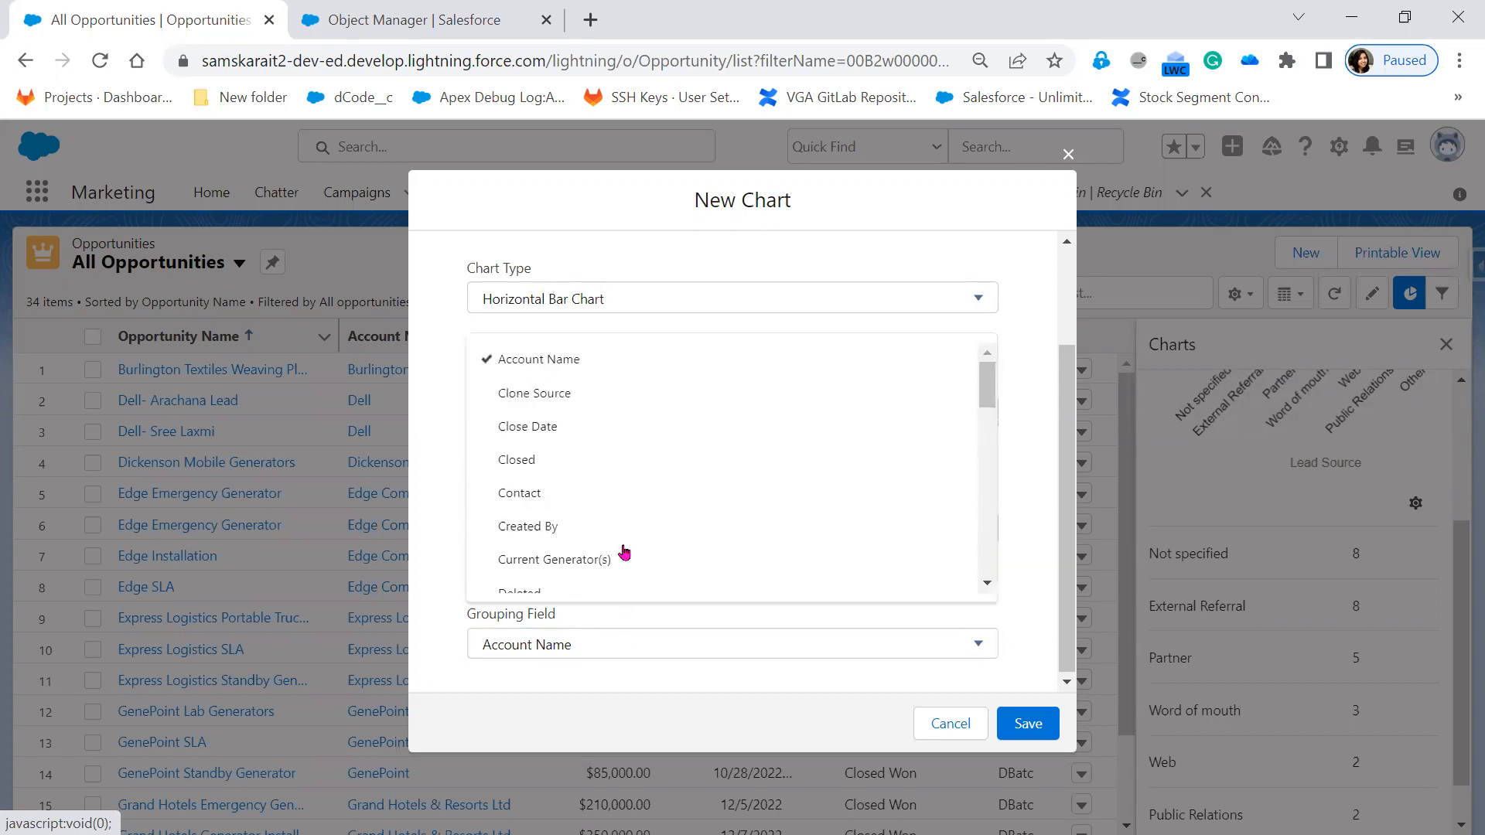
{"action": "scroll", "coordinate": [625, 551], "scroll_direction": "down", "scroll_amount": 10}
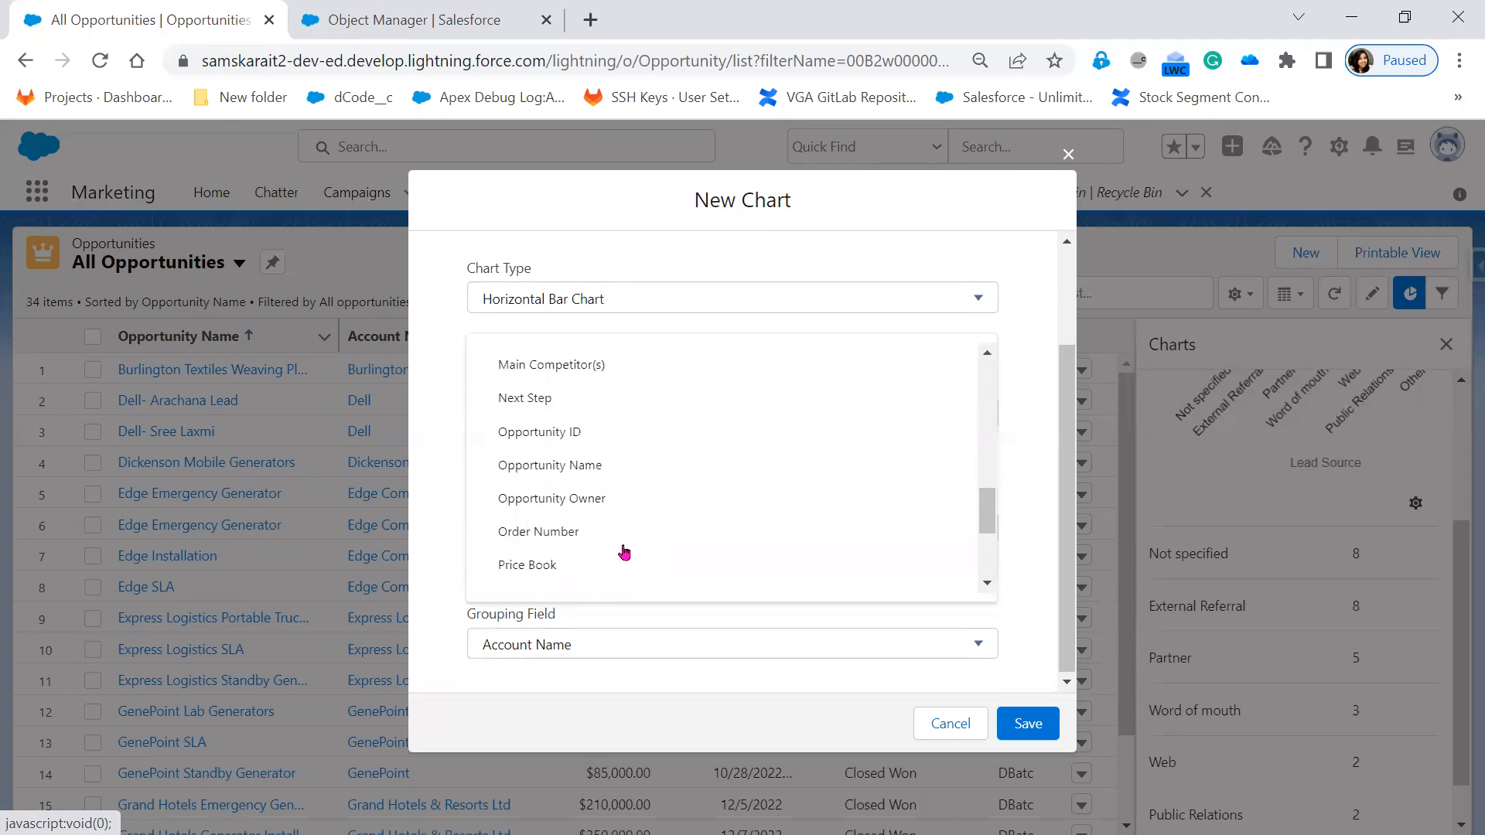
{"action": "scroll", "coordinate": [624, 551], "scroll_direction": "up", "scroll_amount": 3}
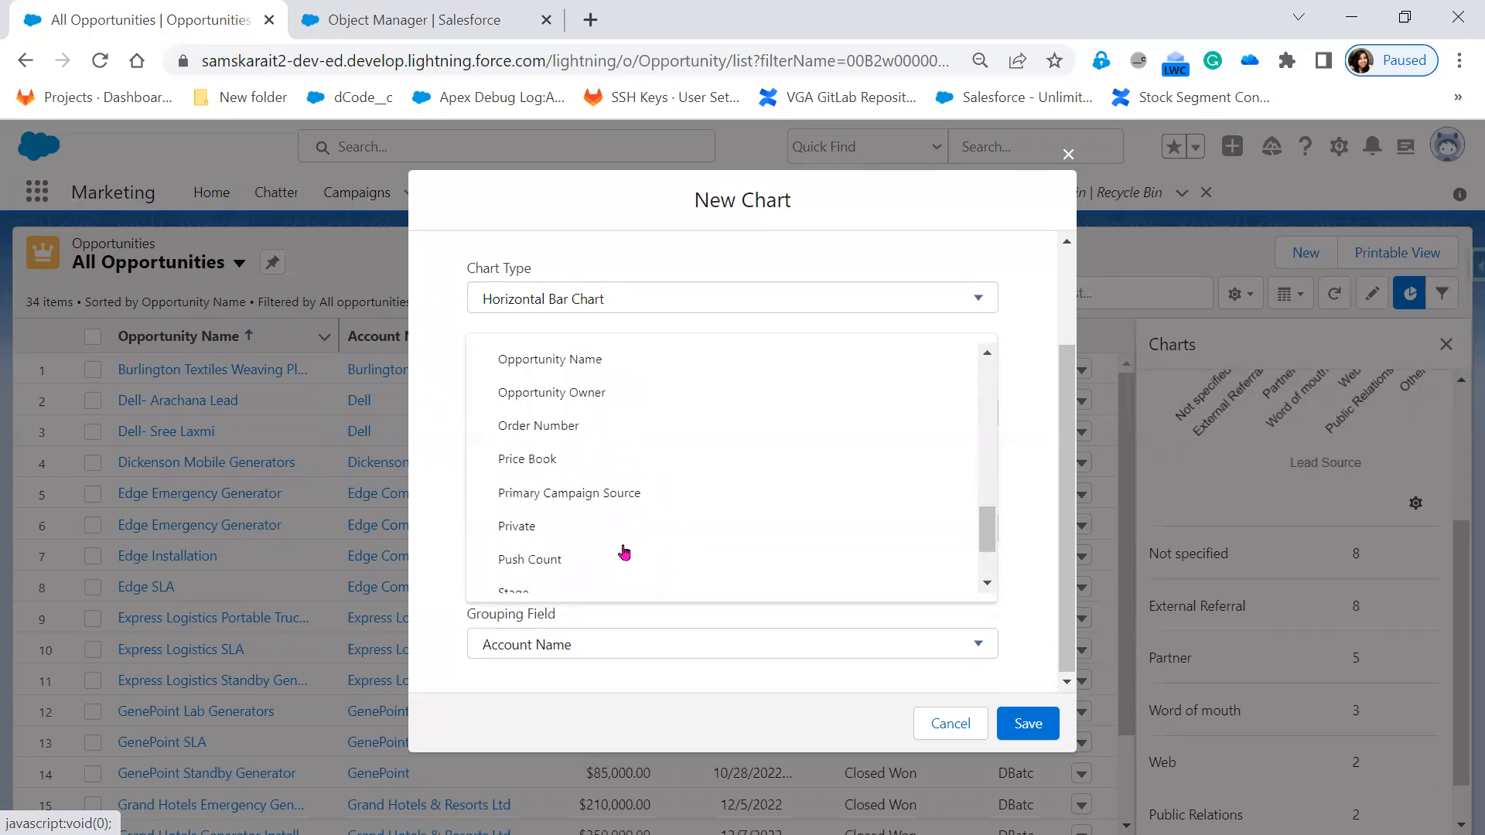
{"action": "scroll", "coordinate": [624, 551], "scroll_direction": "up", "scroll_amount": 4}
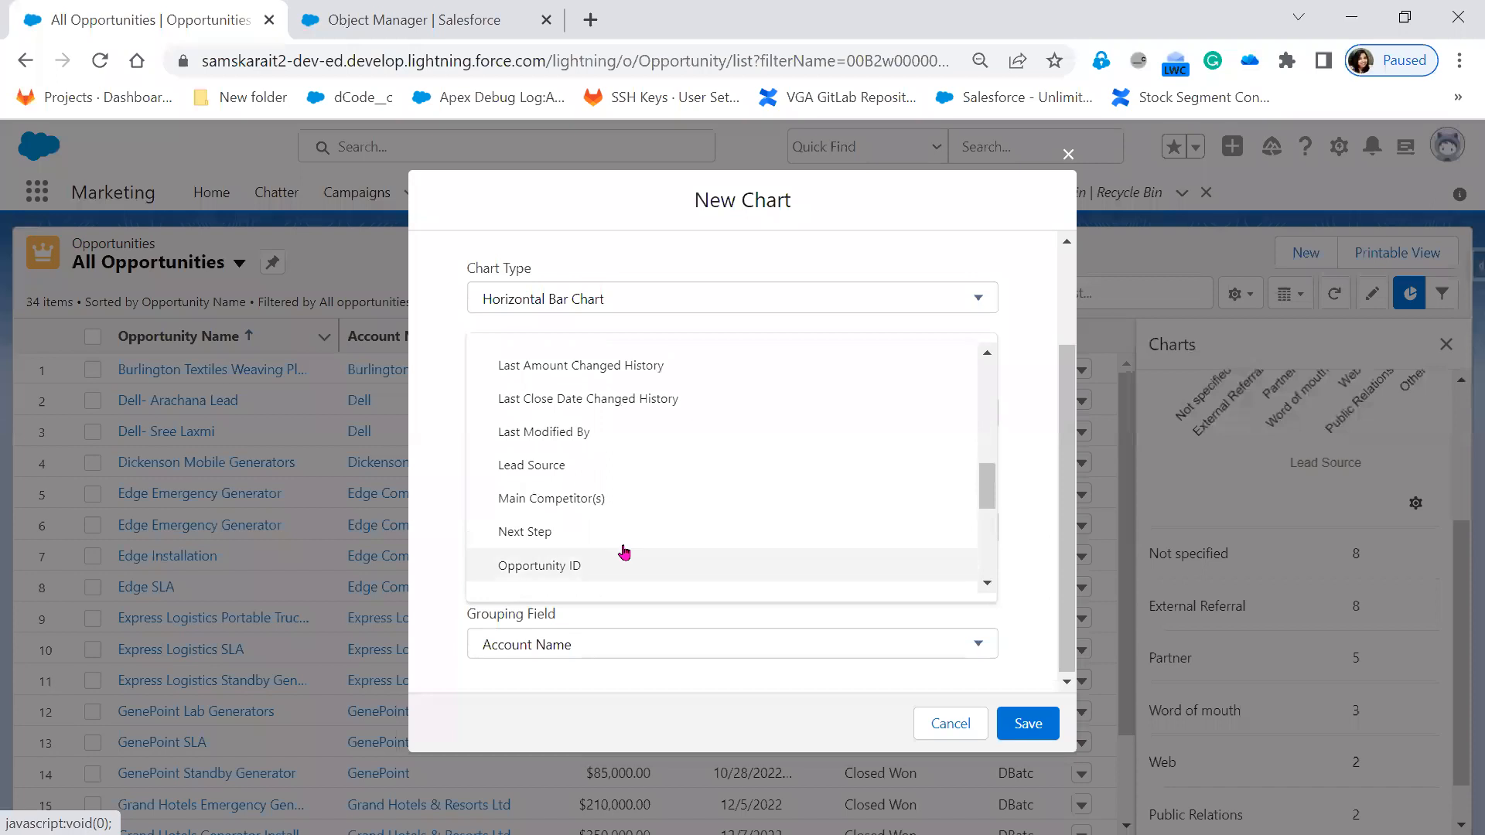
{"action": "scroll", "coordinate": [624, 550], "scroll_direction": "up", "scroll_amount": 4}
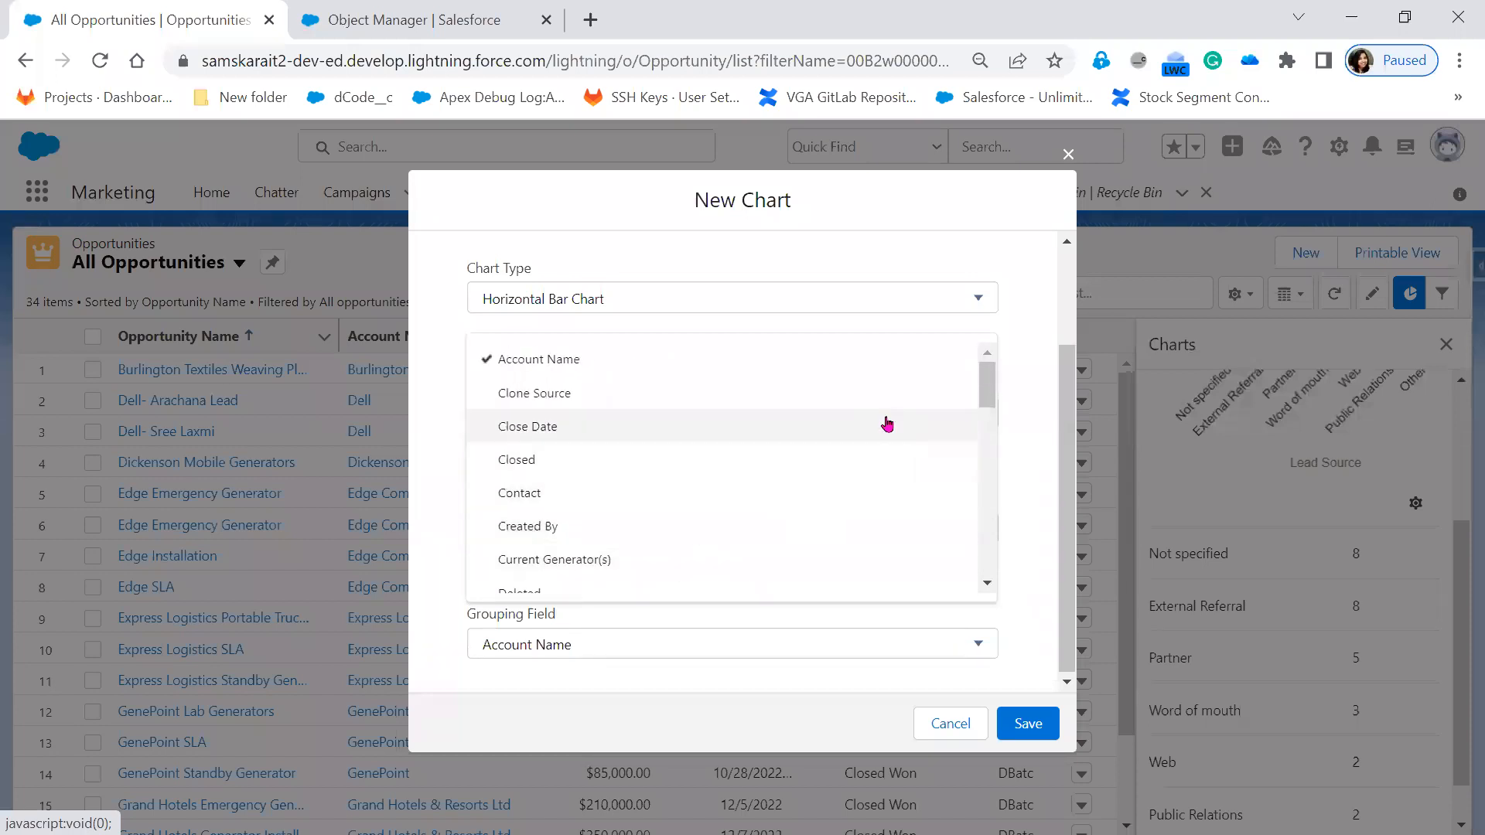
{"action": "scroll", "coordinate": [669, 532], "scroll_direction": "down", "scroll_amount": 1}
{"action": "scroll", "coordinate": [669, 531], "scroll_direction": "down", "scroll_amount": 6}
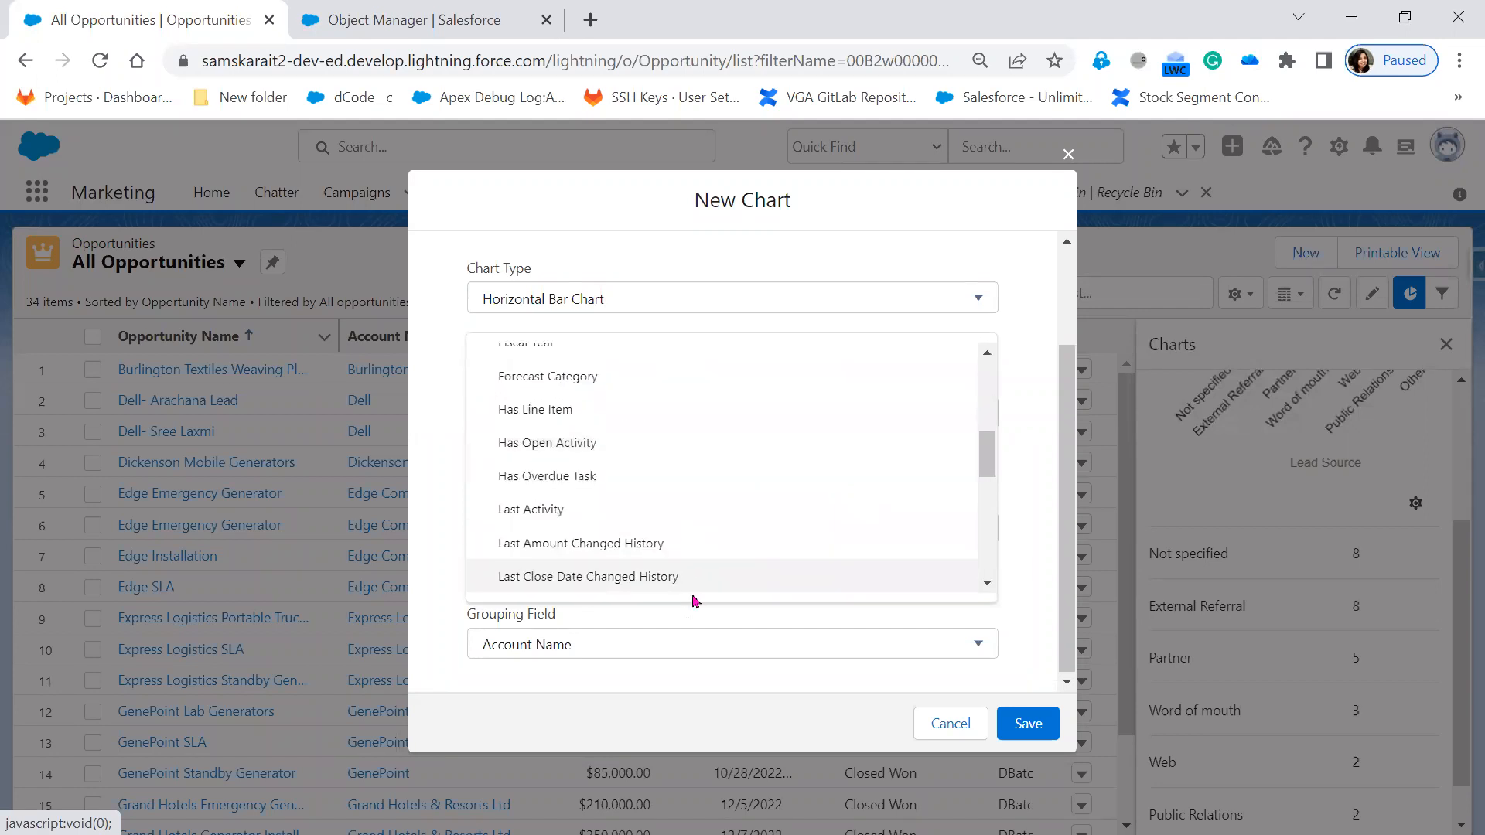
{"action": "scroll", "coordinate": [692, 595], "scroll_direction": "down", "scroll_amount": 5}
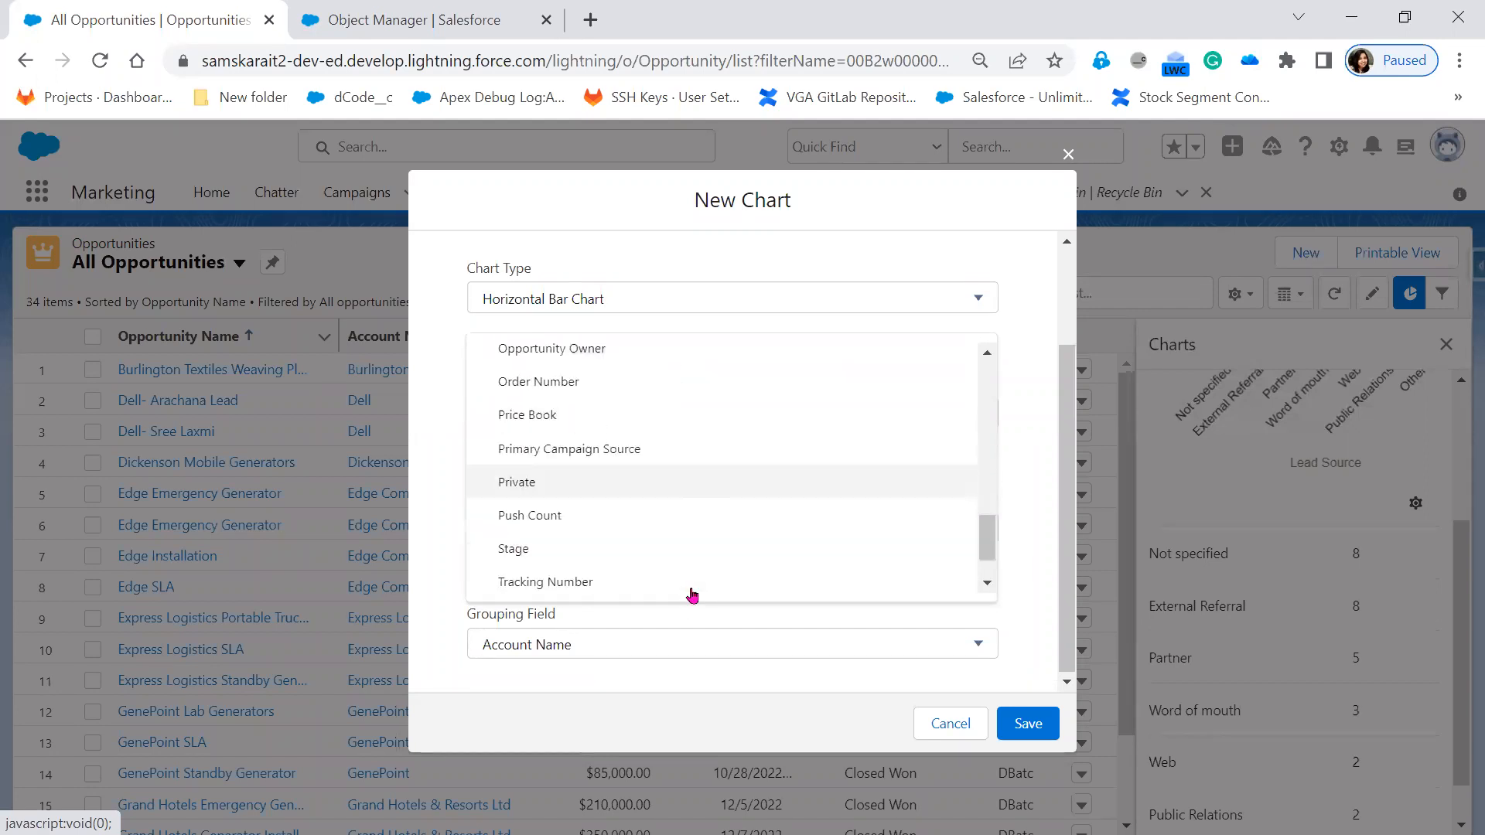
{"action": "scroll", "coordinate": [693, 595], "scroll_direction": "down", "scroll_amount": 1}
{"action": "scroll", "coordinate": [692, 595], "scroll_direction": "up", "scroll_amount": 11}
{"action": "left_click", "coordinate": [1028, 514]}
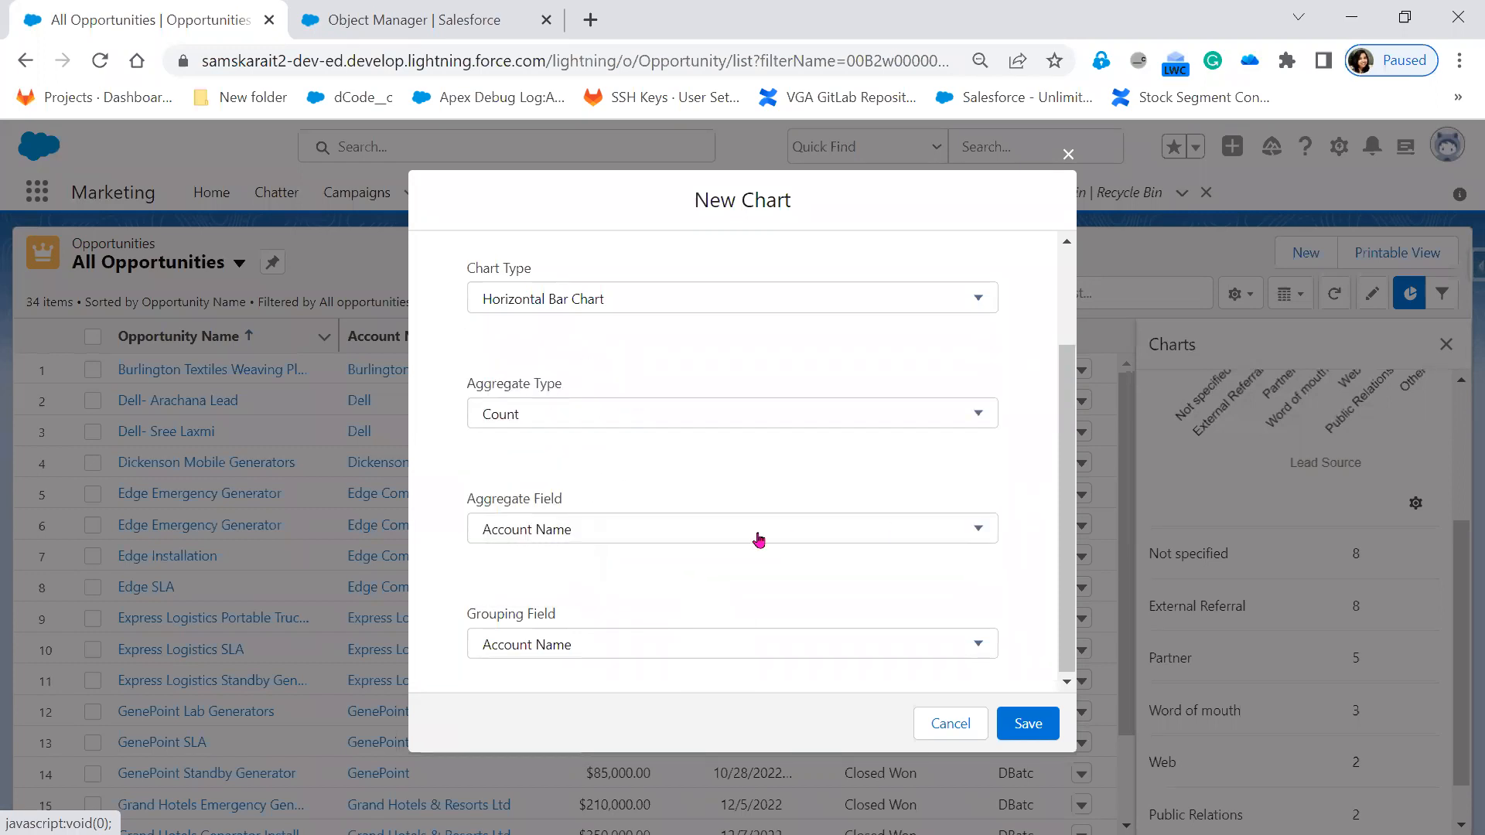
Browse the Aggregate Field options and choose Amount for the new chart
{"action": "left_click", "coordinate": [750, 528]}
{"action": "scroll", "coordinate": [750, 533], "scroll_direction": "down", "scroll_amount": 6}
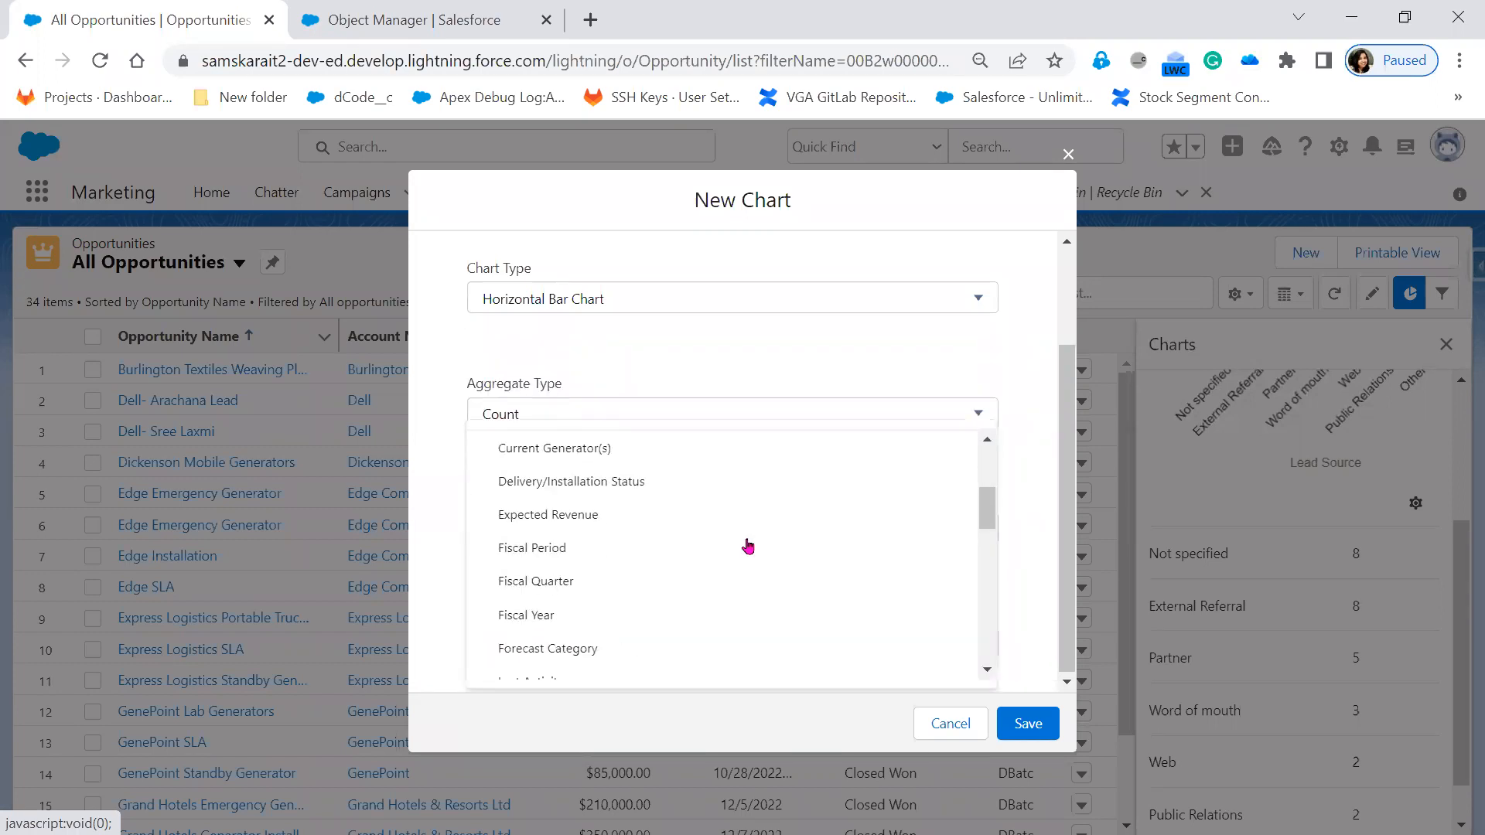
{"action": "scroll", "coordinate": [749, 546], "scroll_direction": "down", "scroll_amount": 5}
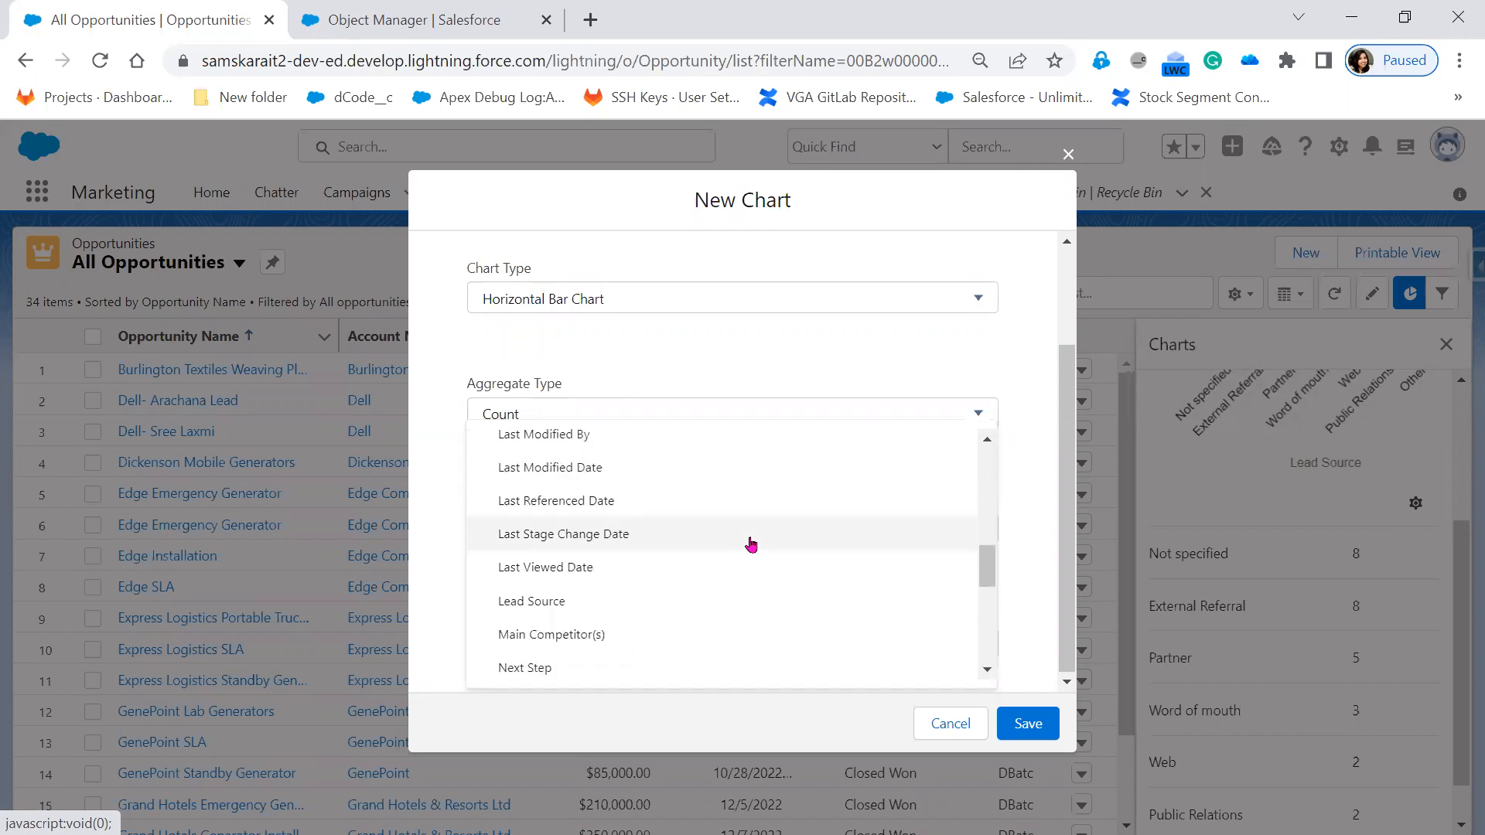
{"action": "scroll", "coordinate": [750, 545], "scroll_direction": "down", "scroll_amount": 3}
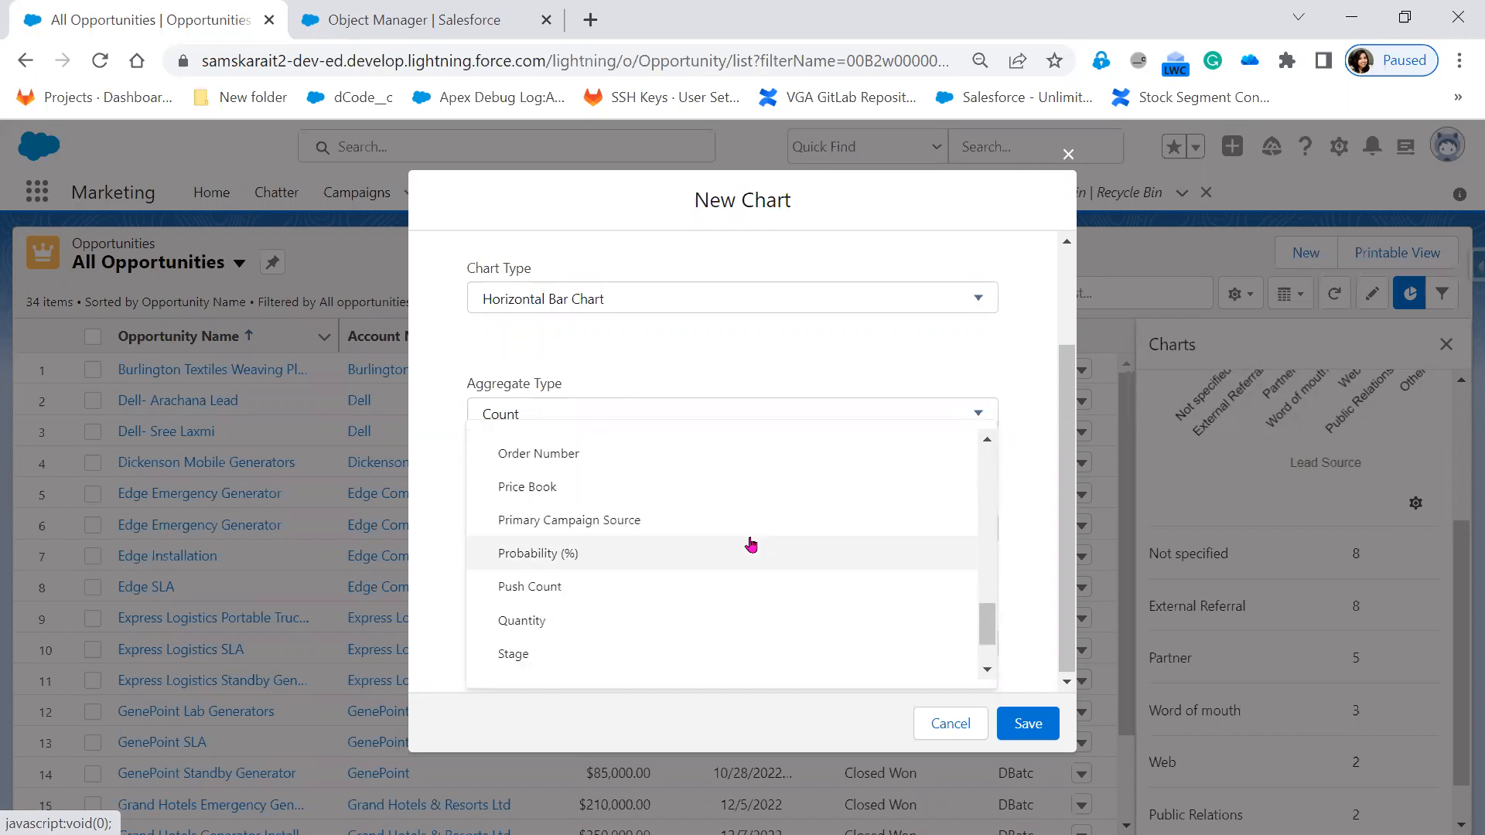
{"action": "scroll", "coordinate": [751, 545], "scroll_direction": "down", "scroll_amount": 1}
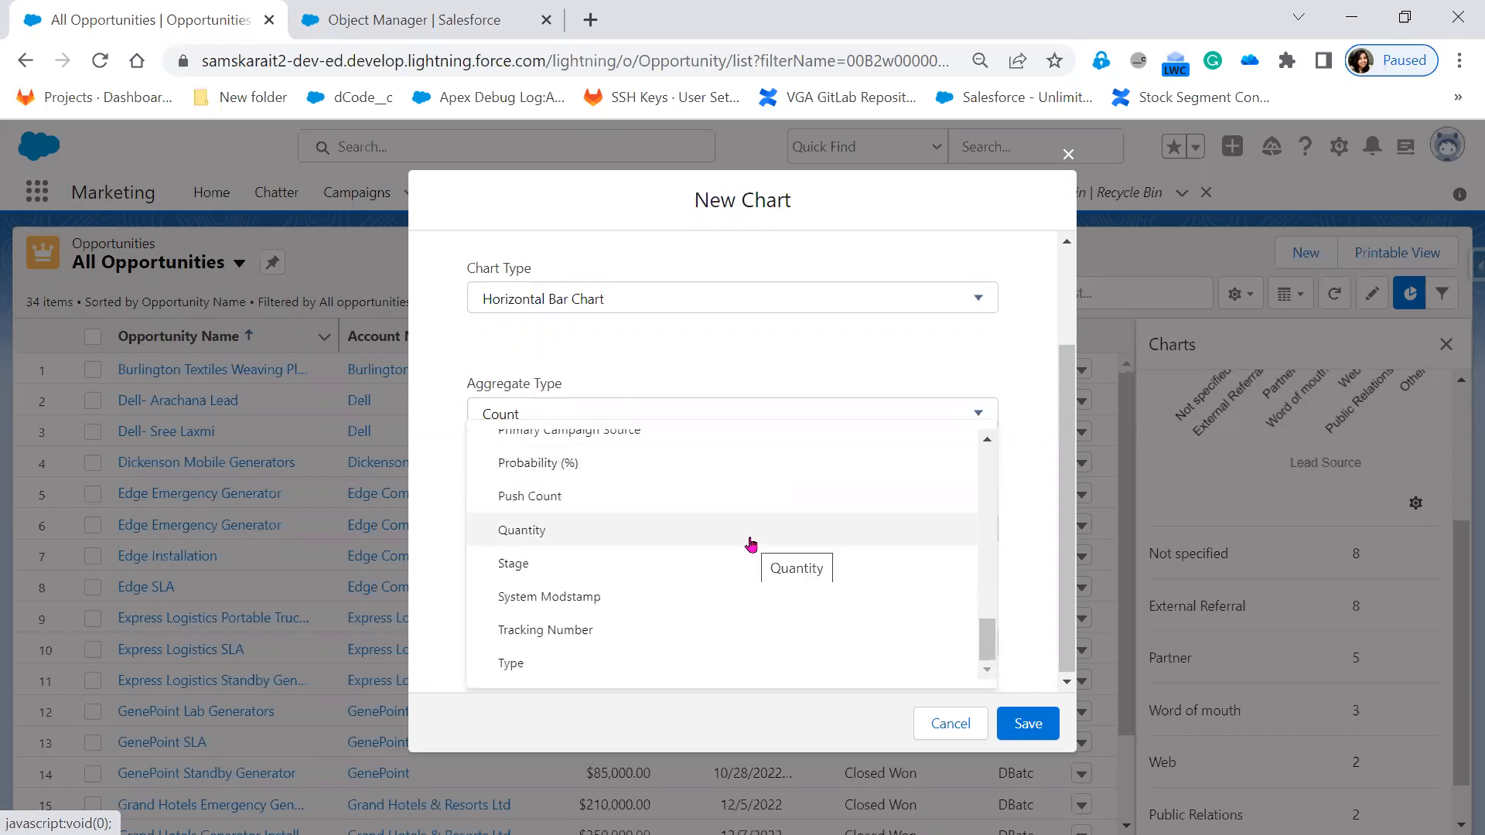
{"action": "scroll", "coordinate": [750, 545], "scroll_direction": "up", "scroll_amount": 10}
{"action": "scroll", "coordinate": [750, 545], "scroll_direction": "up", "scroll_amount": 2}
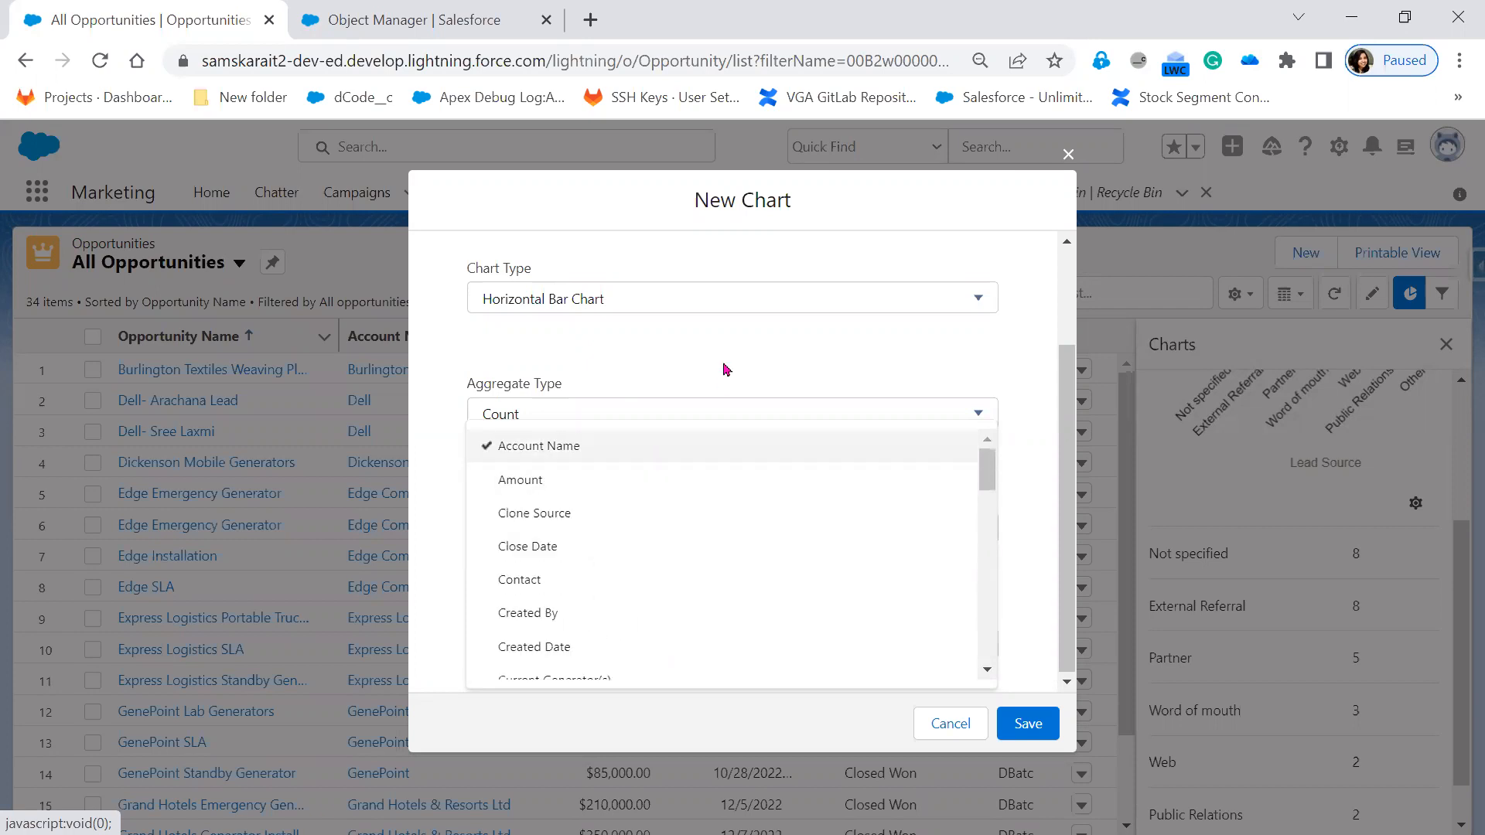
{"action": "left_click", "coordinate": [617, 484]}
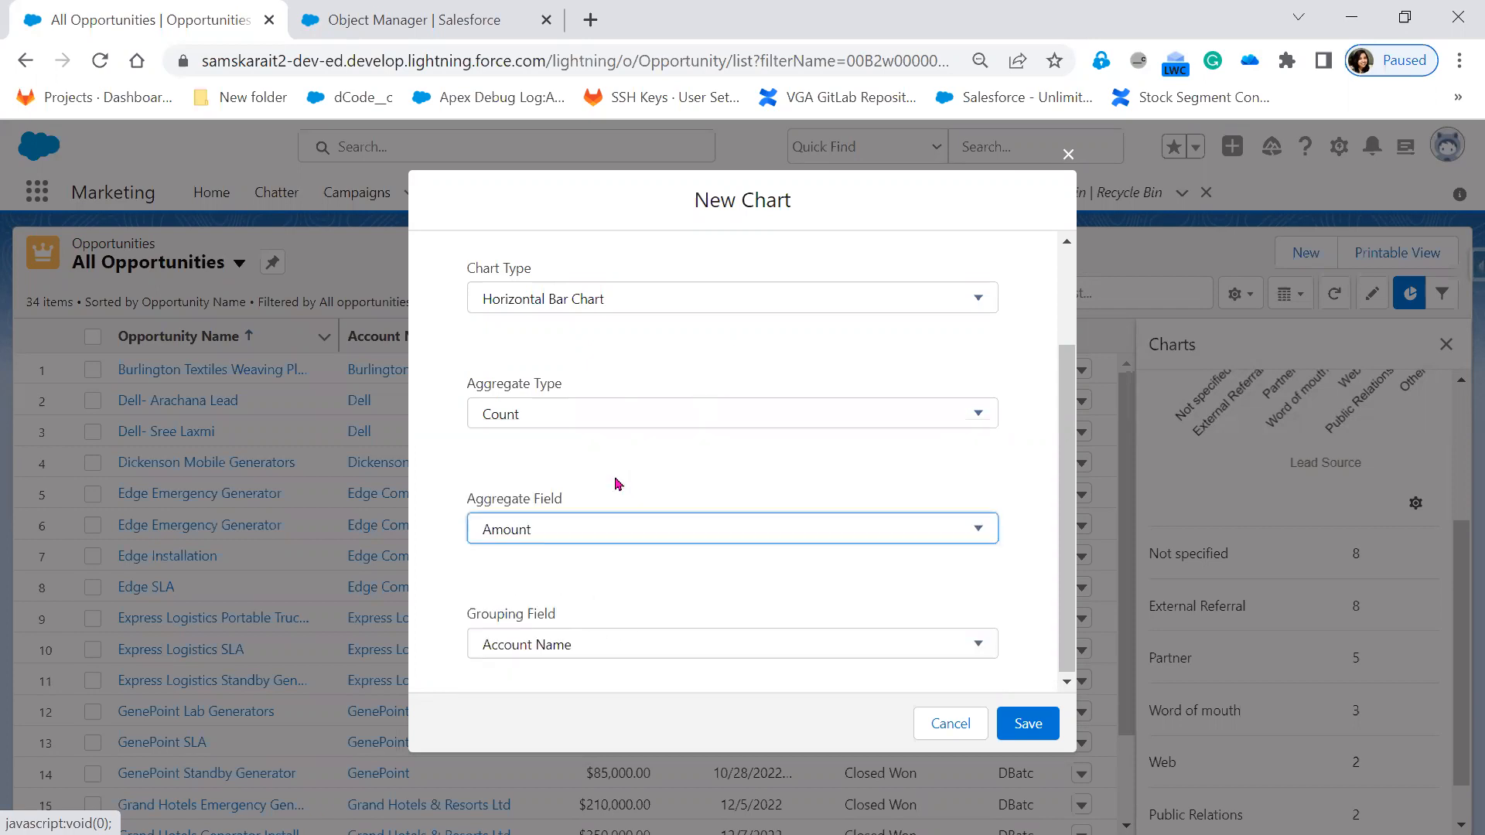
Recheck the Grouping Field options, try to save the new chart without a name, and discard it
{"action": "left_click", "coordinate": [633, 646]}
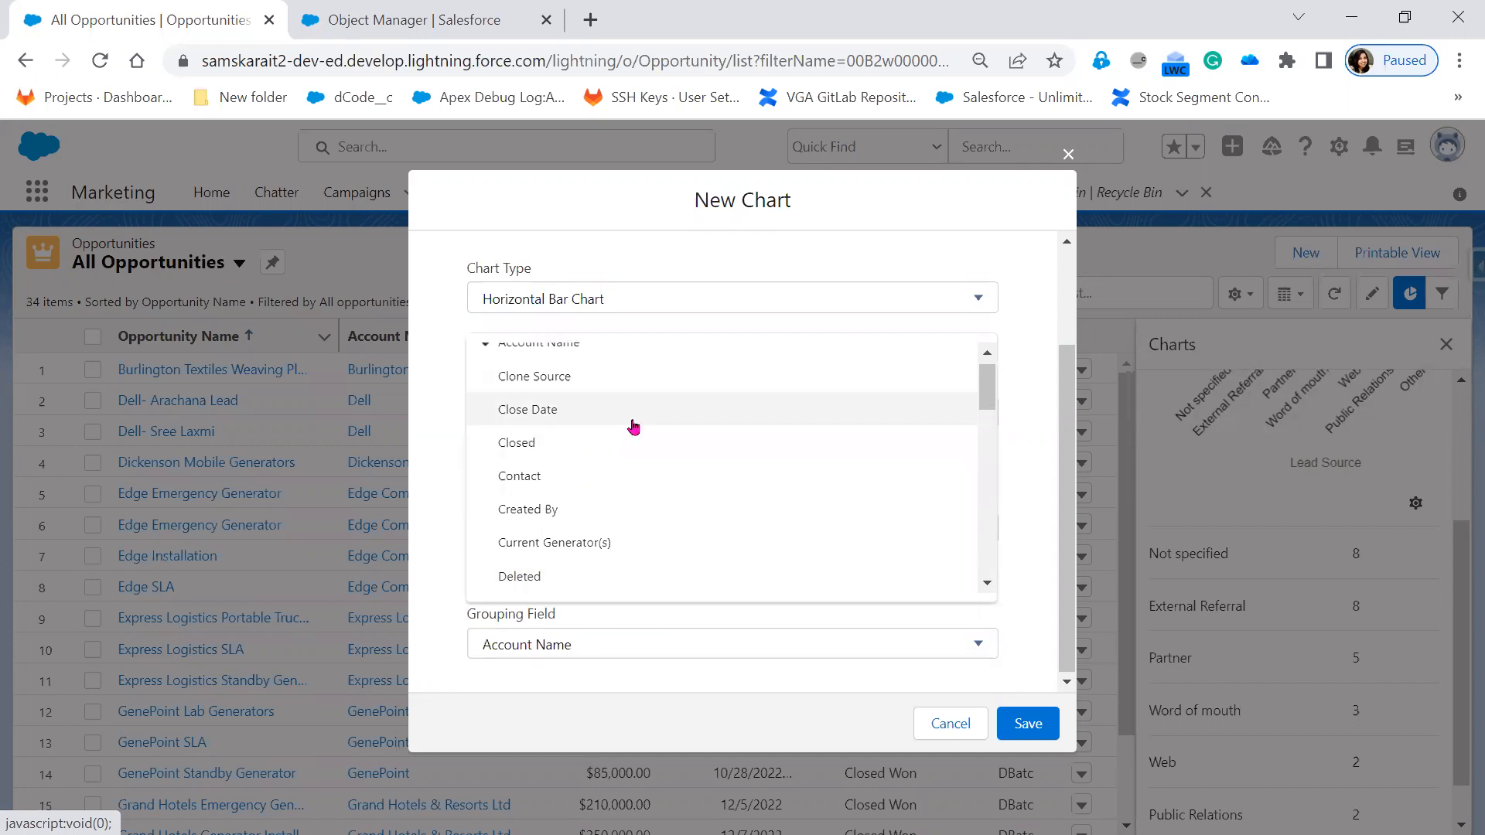
{"action": "scroll", "coordinate": [664, 554], "scroll_direction": "up", "scroll_amount": 1}
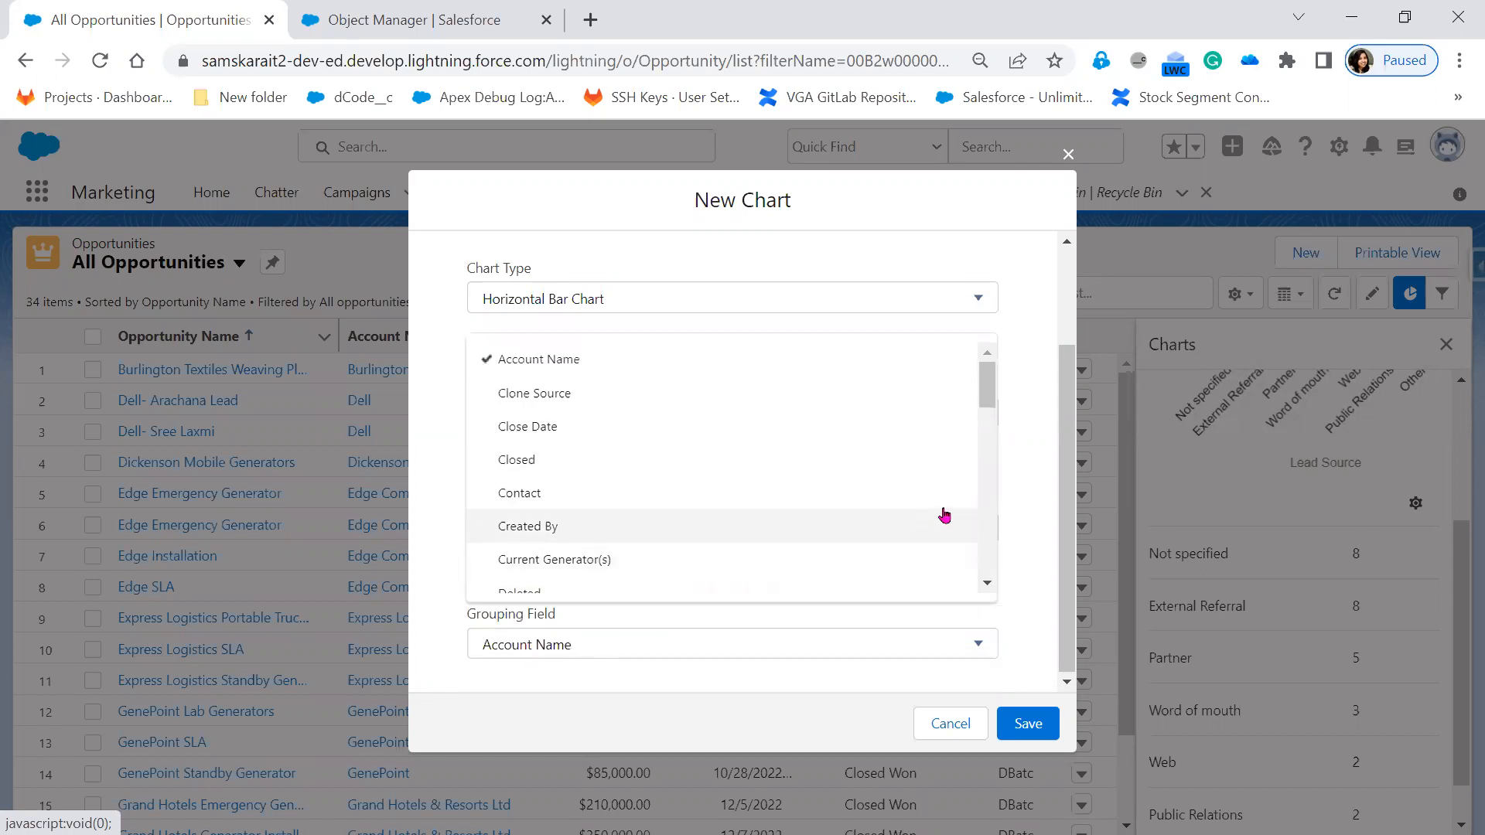
{"action": "left_click", "coordinate": [1042, 528]}
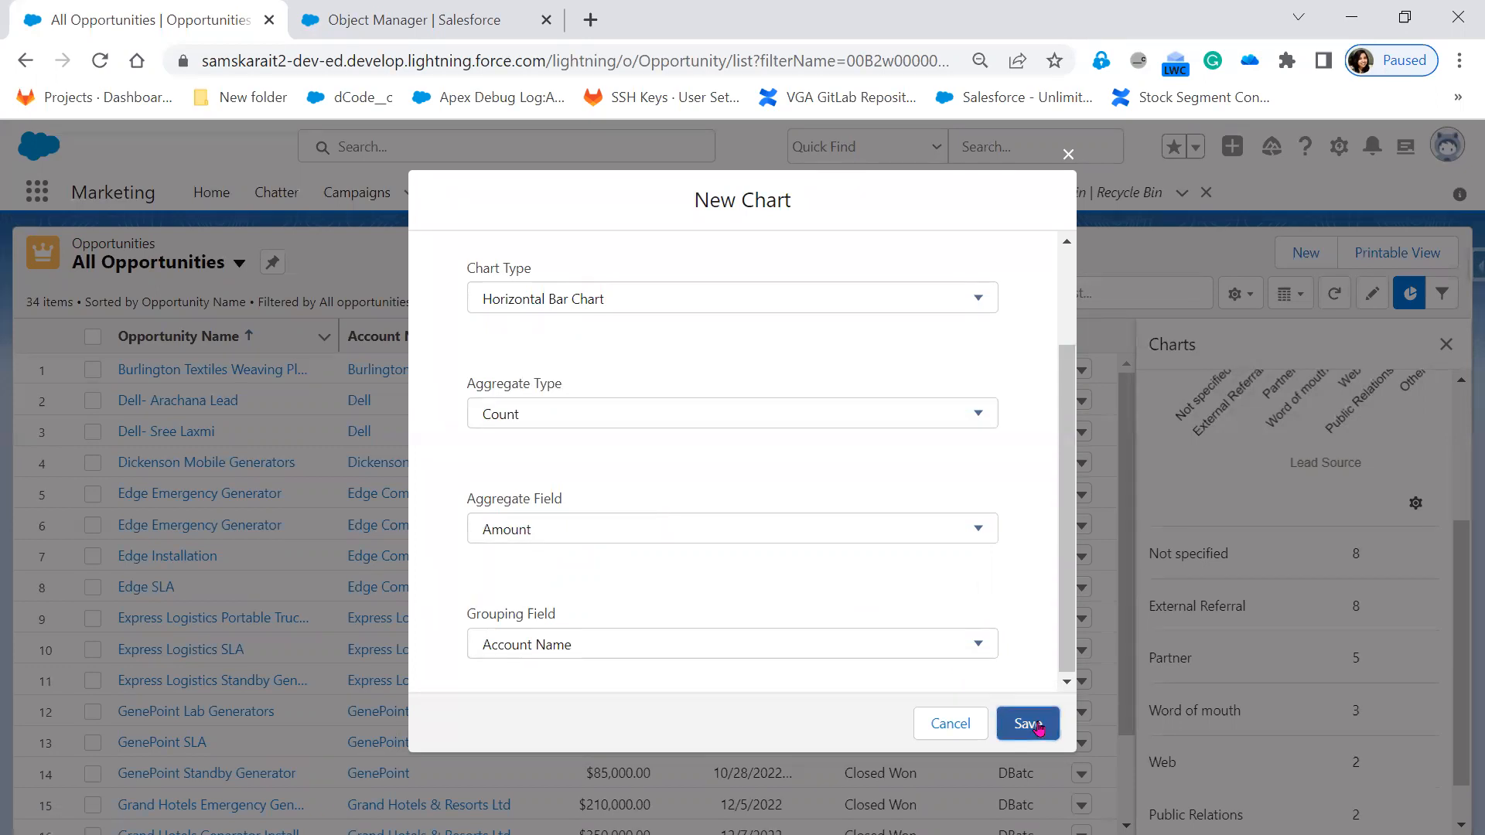
{"action": "left_click", "coordinate": [1037, 725]}
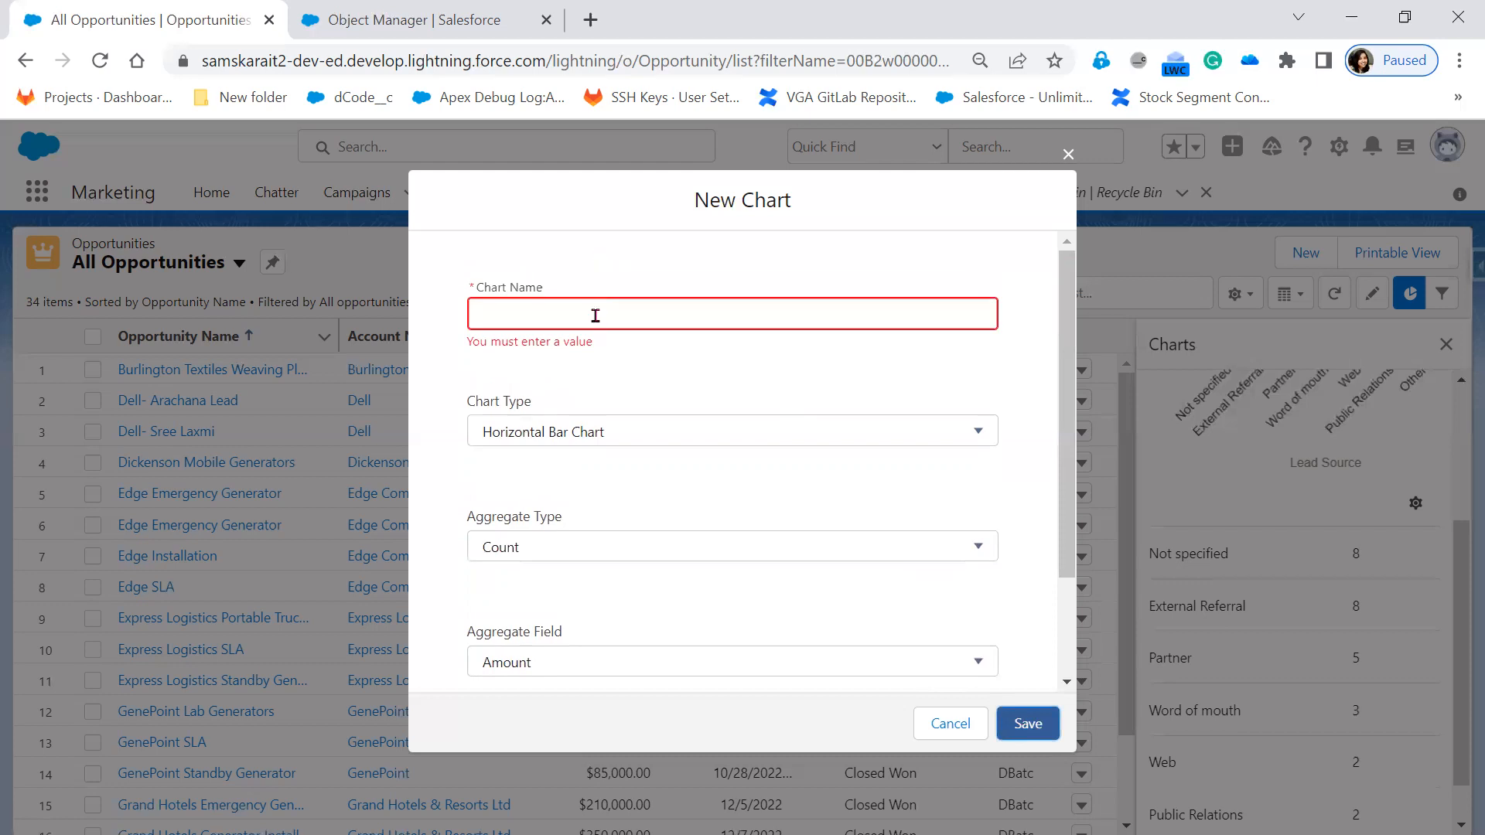
{"action": "left_click", "coordinate": [1069, 155]}
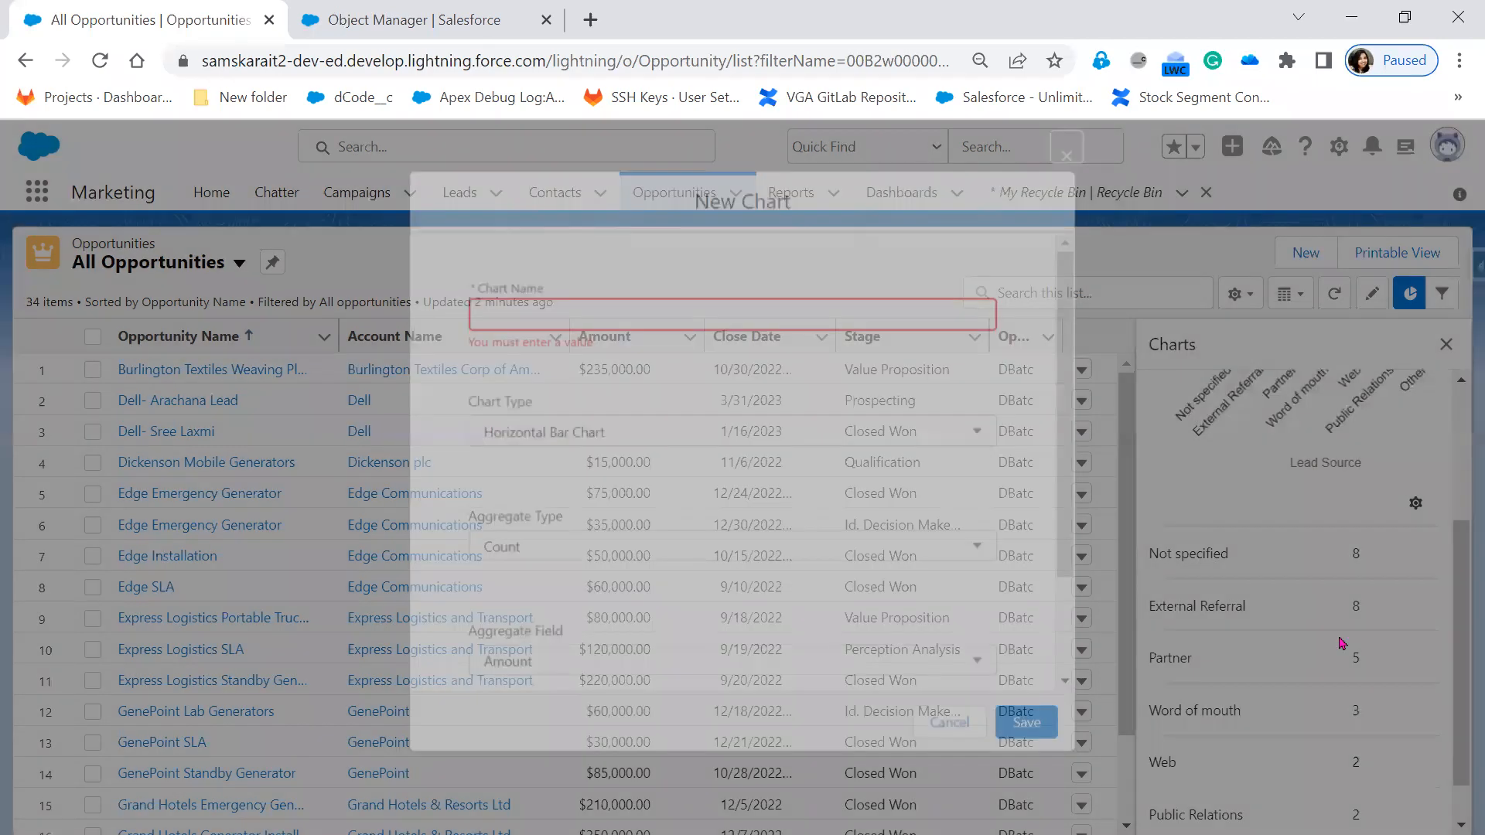
Edit the Pipeline By Lead Source chart to use Amount as its Aggregate Field and save it
{"action": "scroll", "coordinate": [1342, 634], "scroll_direction": "down", "scroll_amount": 1}
{"action": "left_click", "coordinate": [1413, 450]}
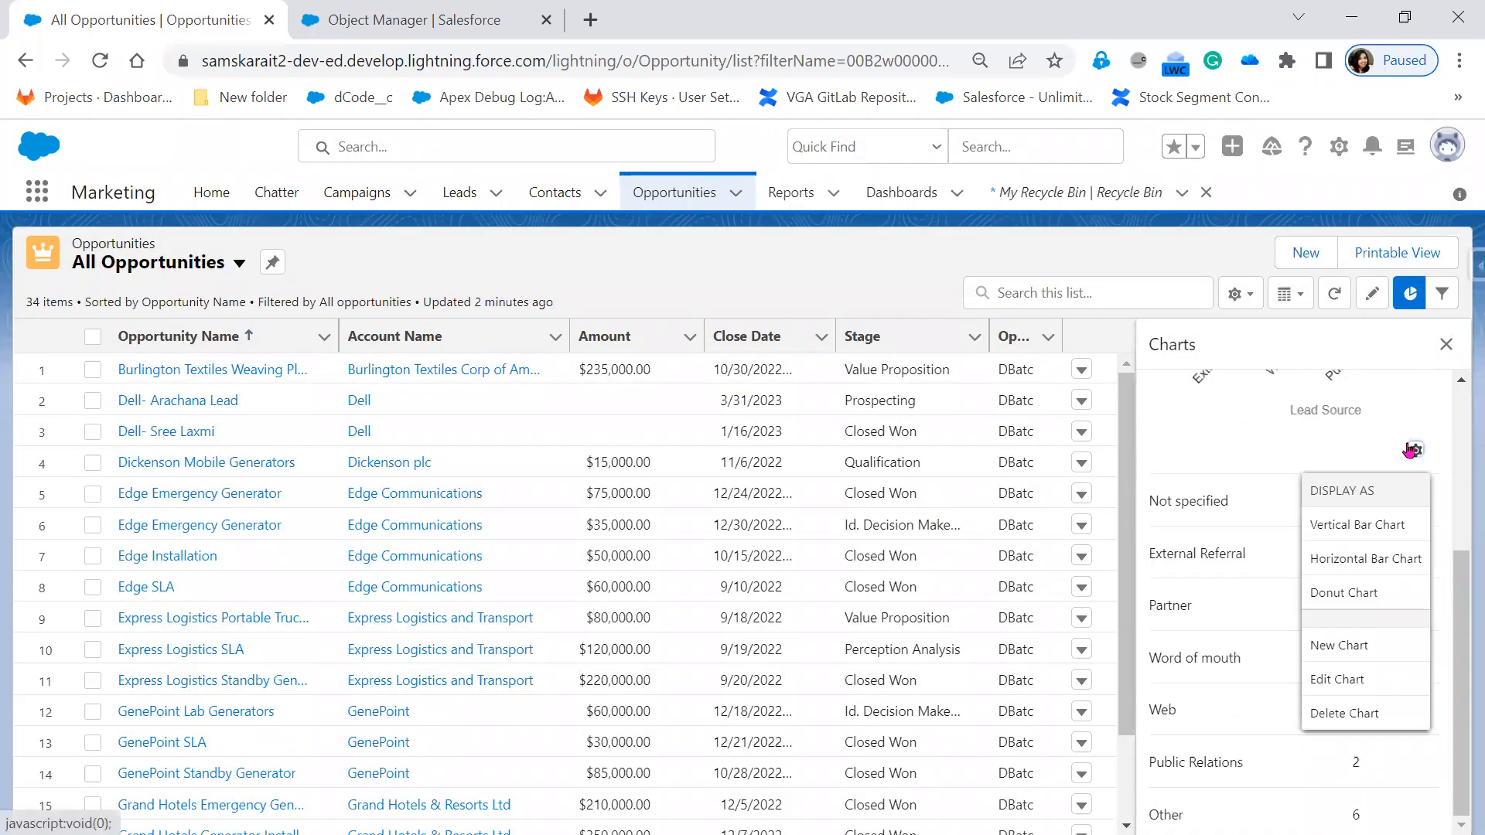
{"action": "left_click", "coordinate": [1359, 683]}
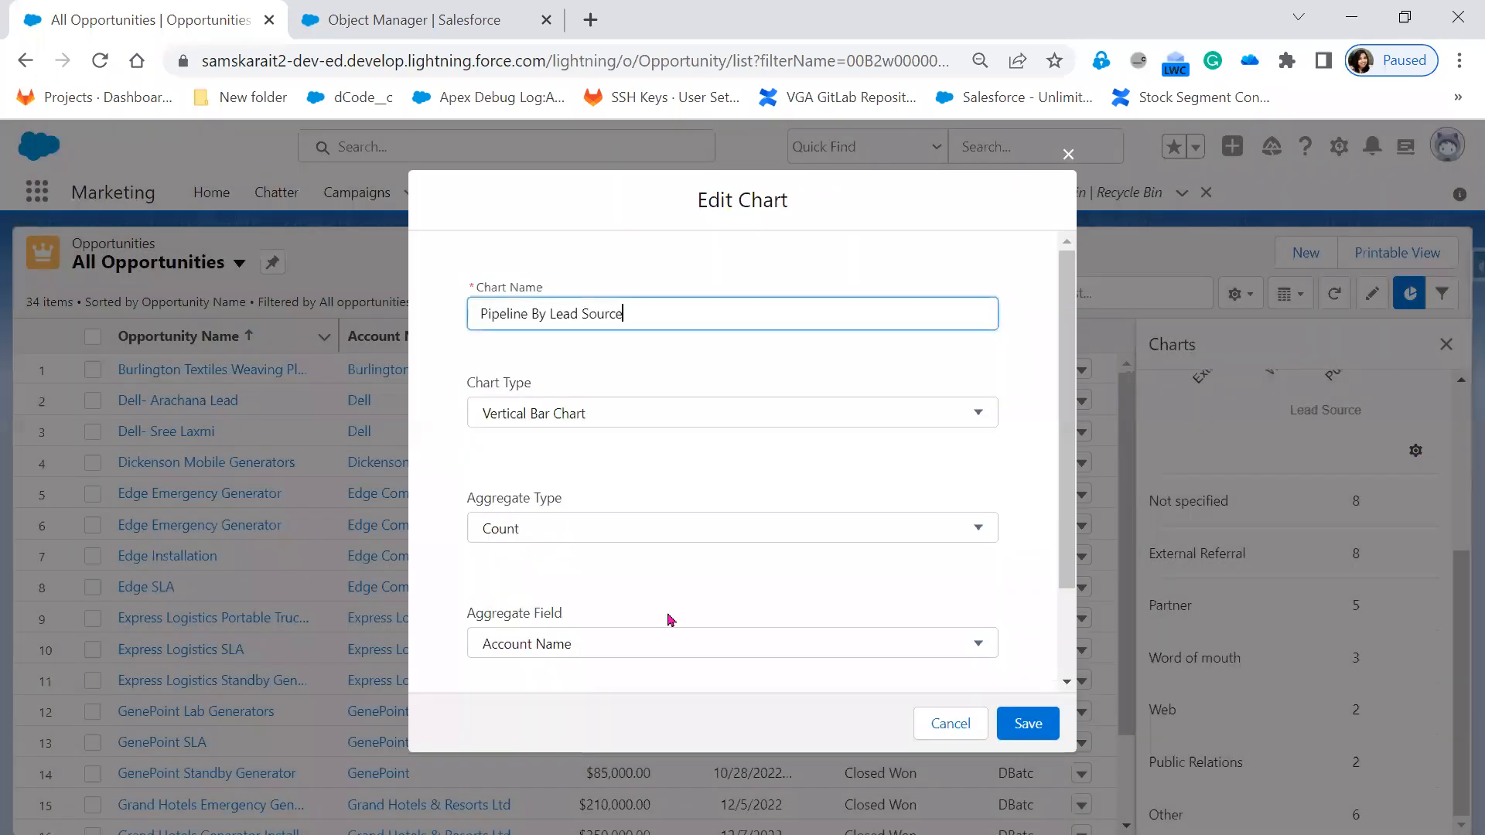
{"action": "scroll", "coordinate": [670, 619], "scroll_direction": "down", "scroll_amount": 2}
{"action": "left_click", "coordinate": [660, 526]}
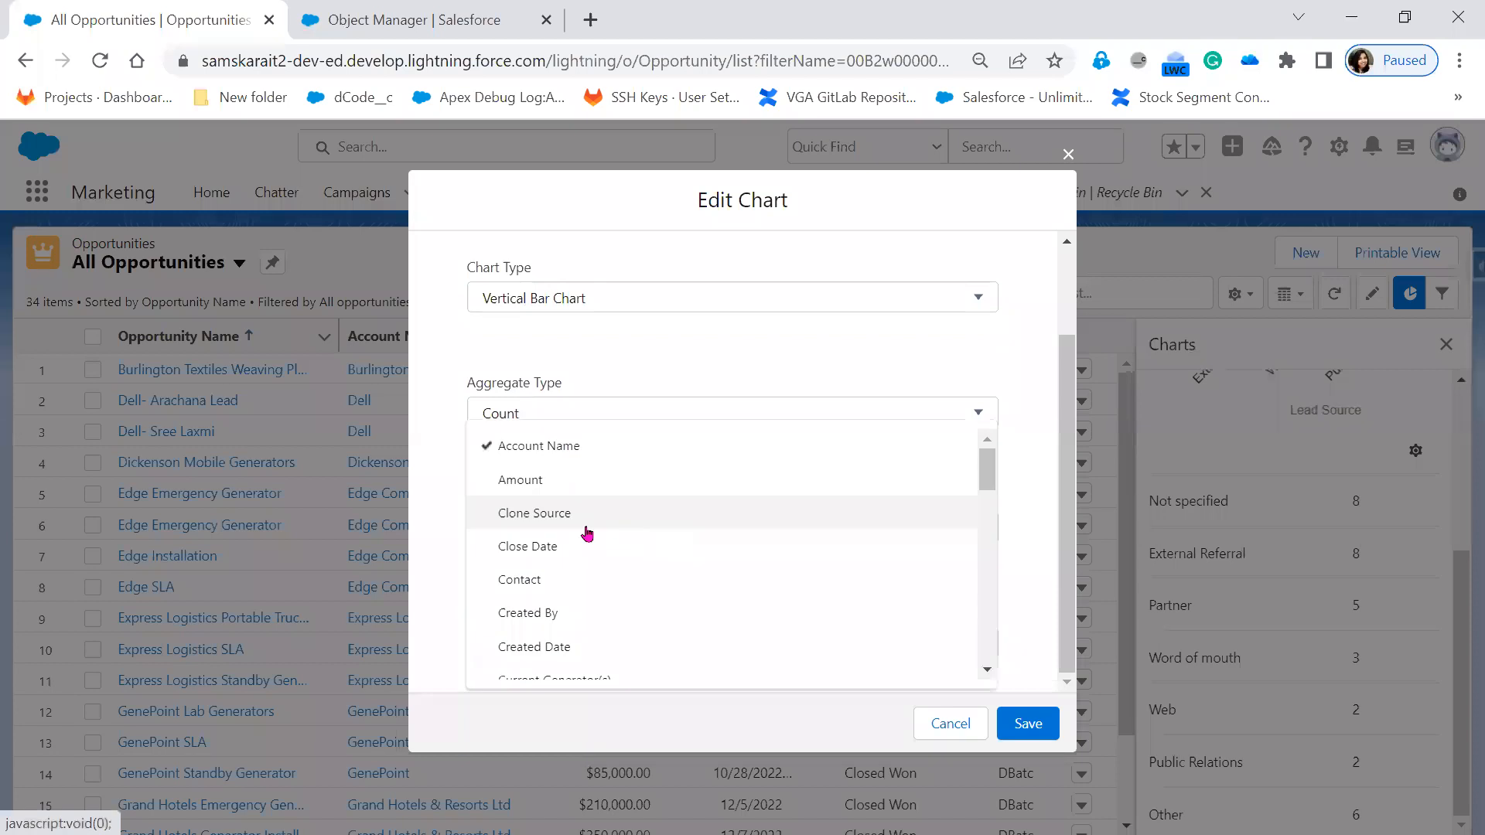
{"action": "left_click", "coordinate": [561, 484]}
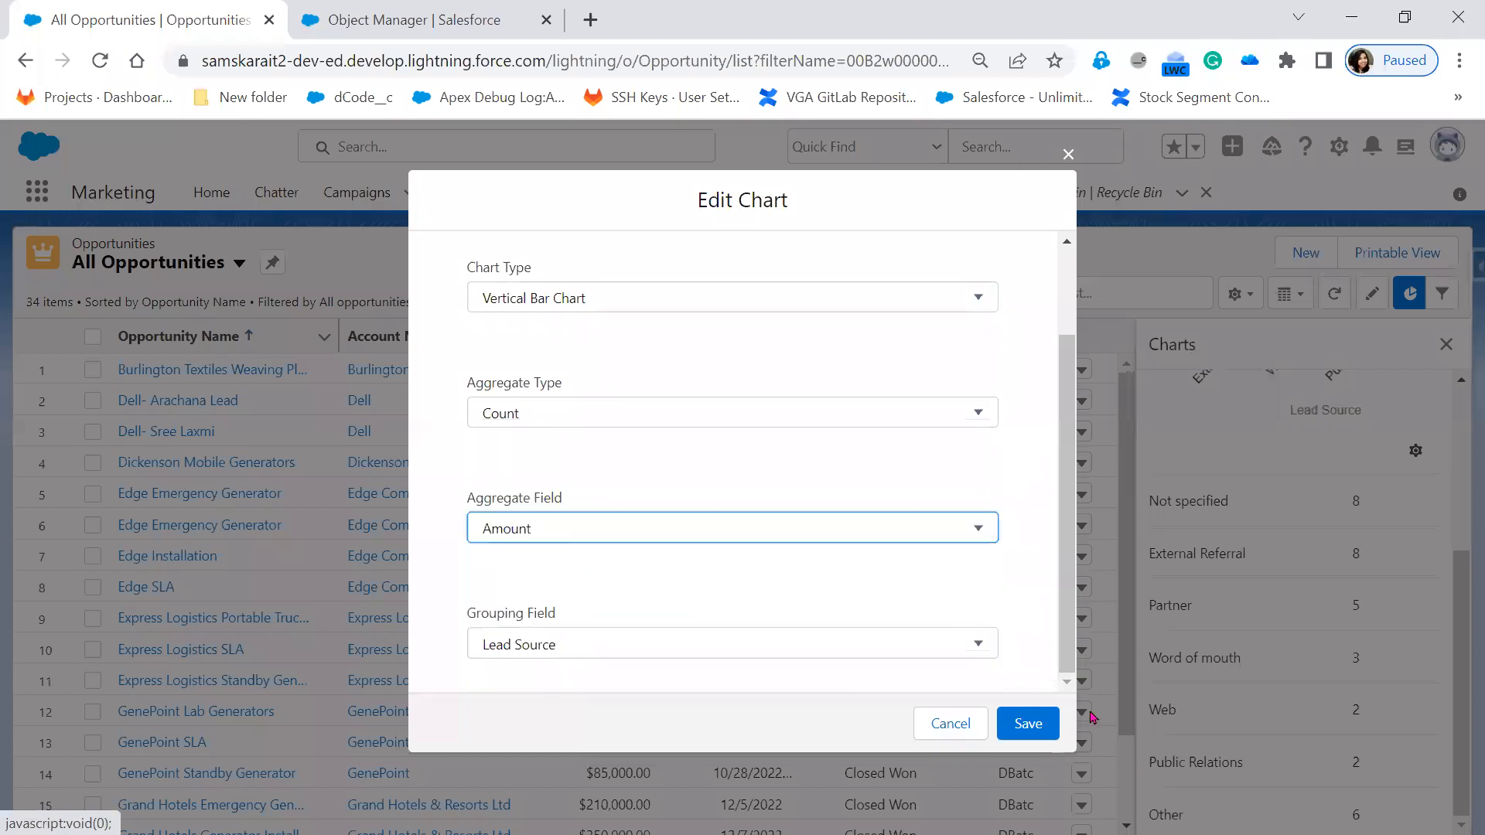
{"action": "left_click", "coordinate": [1028, 724]}
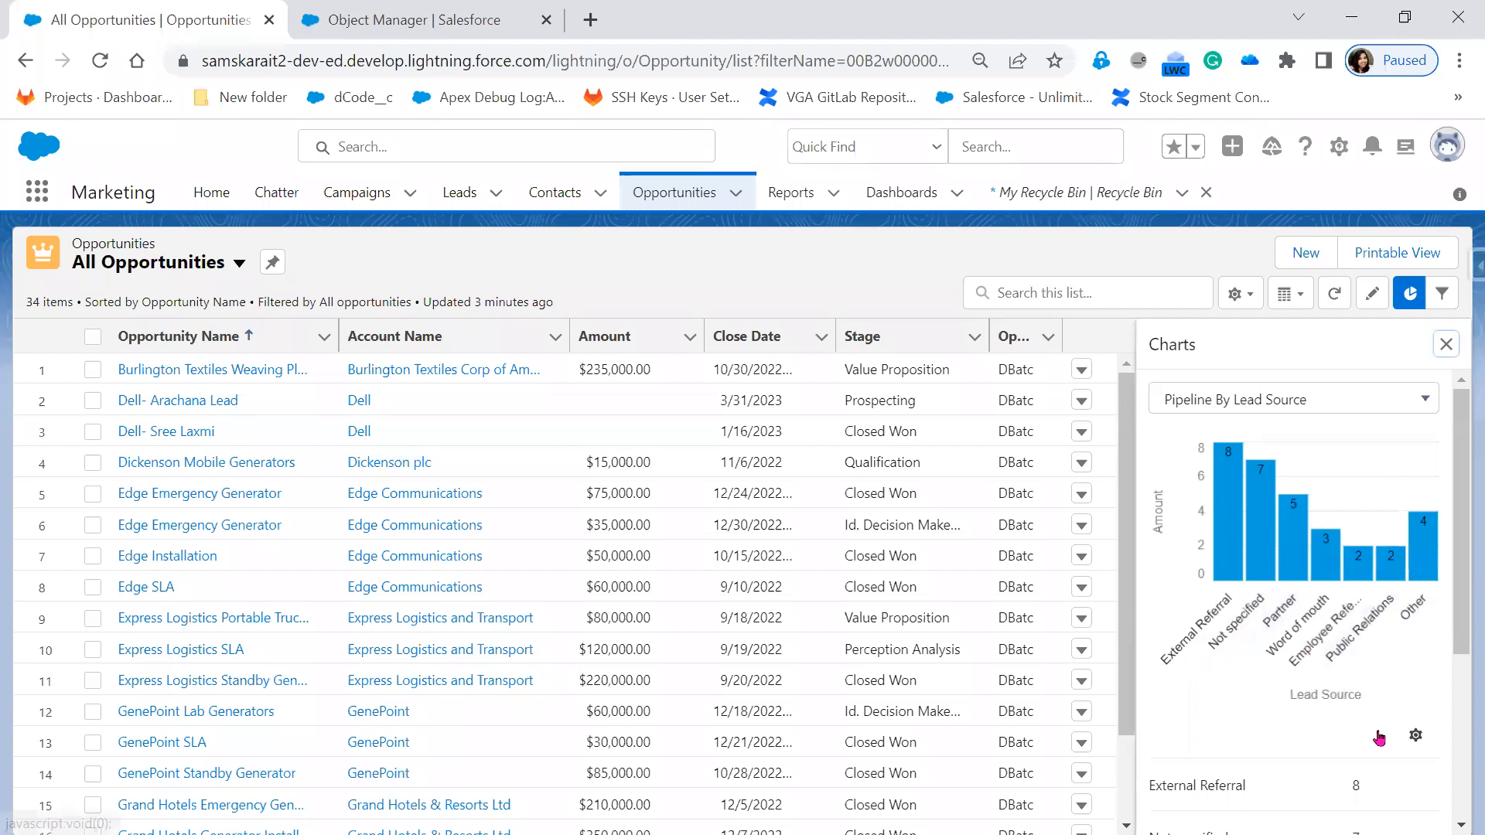
Change the Pipeline By Lead Source chart's Aggregate Type to Sum and save it
{"action": "scroll", "coordinate": [1374, 728], "scroll_direction": "down", "scroll_amount": 3}
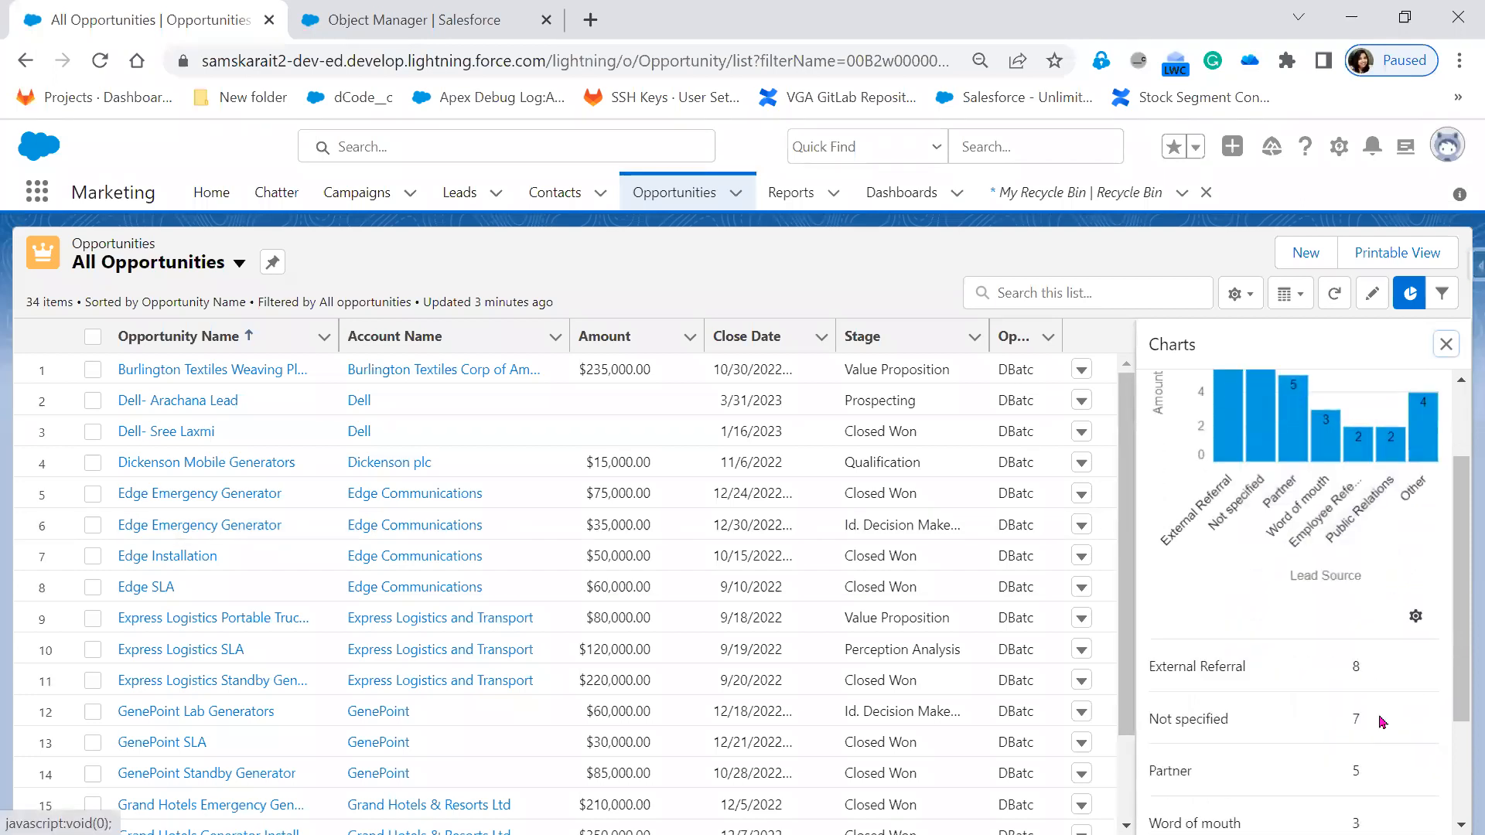
{"action": "left_click", "coordinate": [1416, 503]}
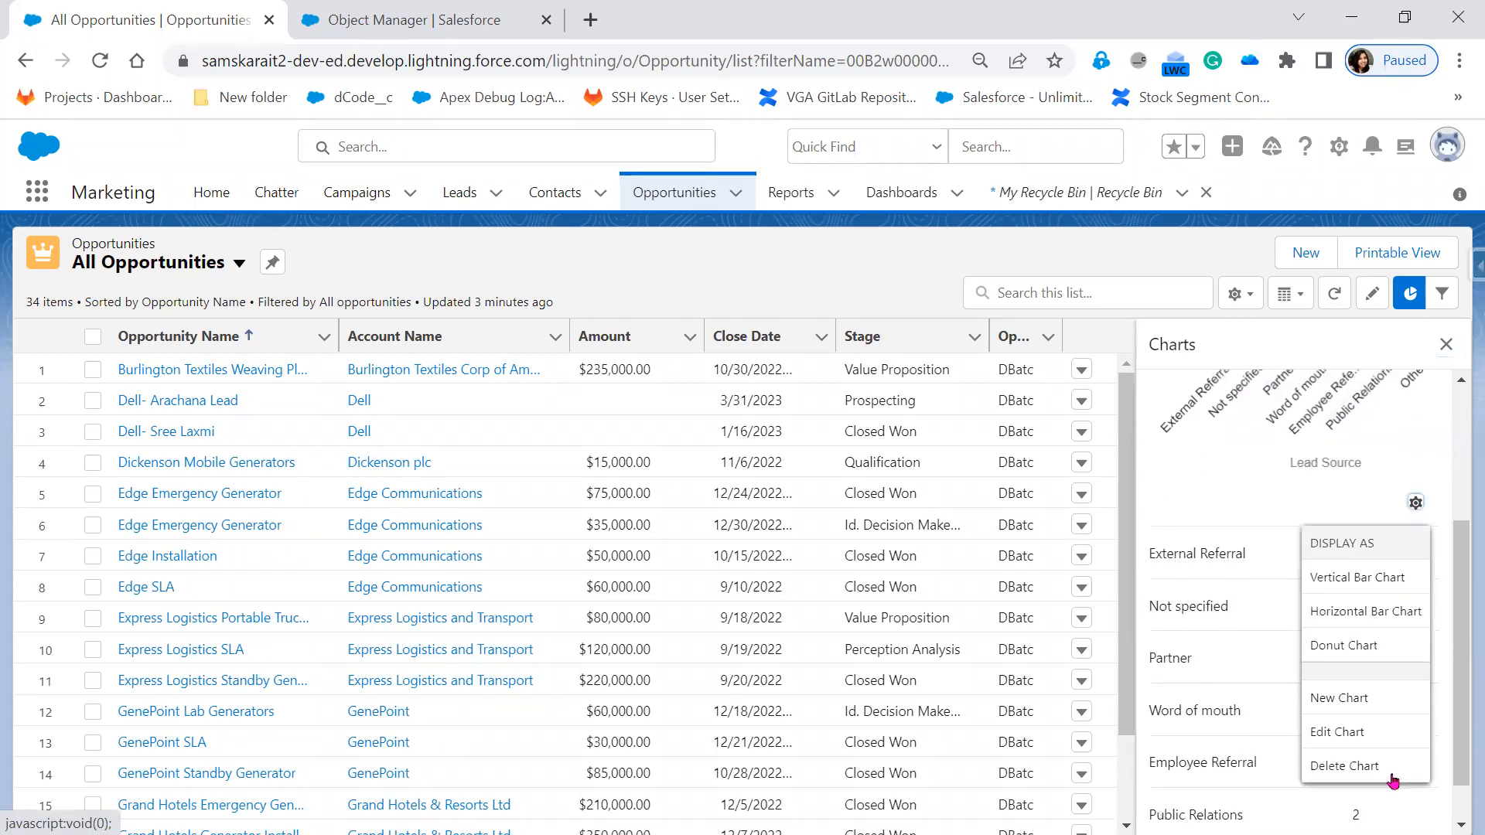
{"action": "left_click", "coordinate": [1375, 745]}
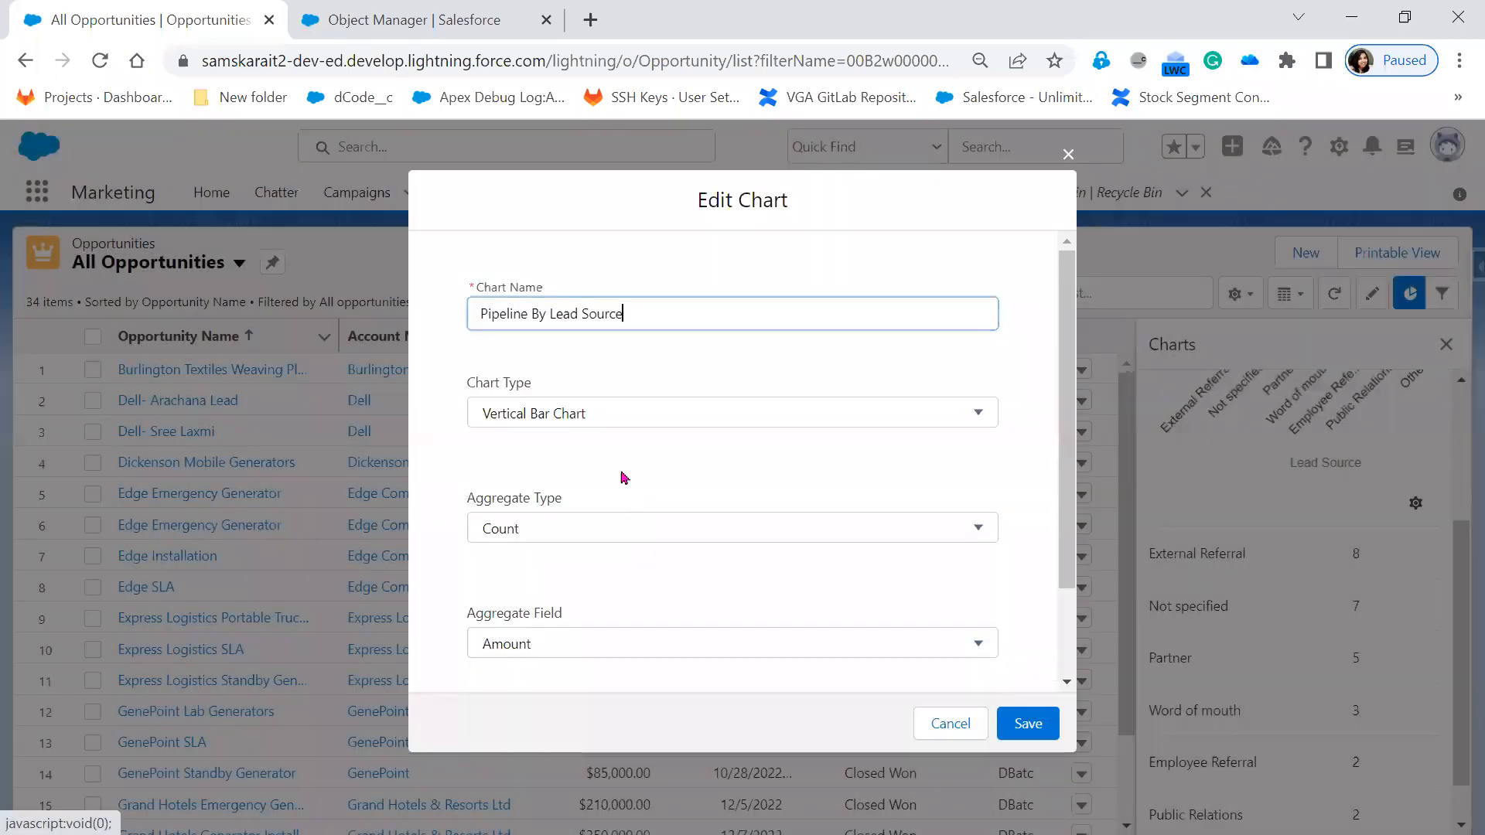
{"action": "left_click", "coordinate": [627, 533]}
{"action": "left_click", "coordinate": [610, 602]}
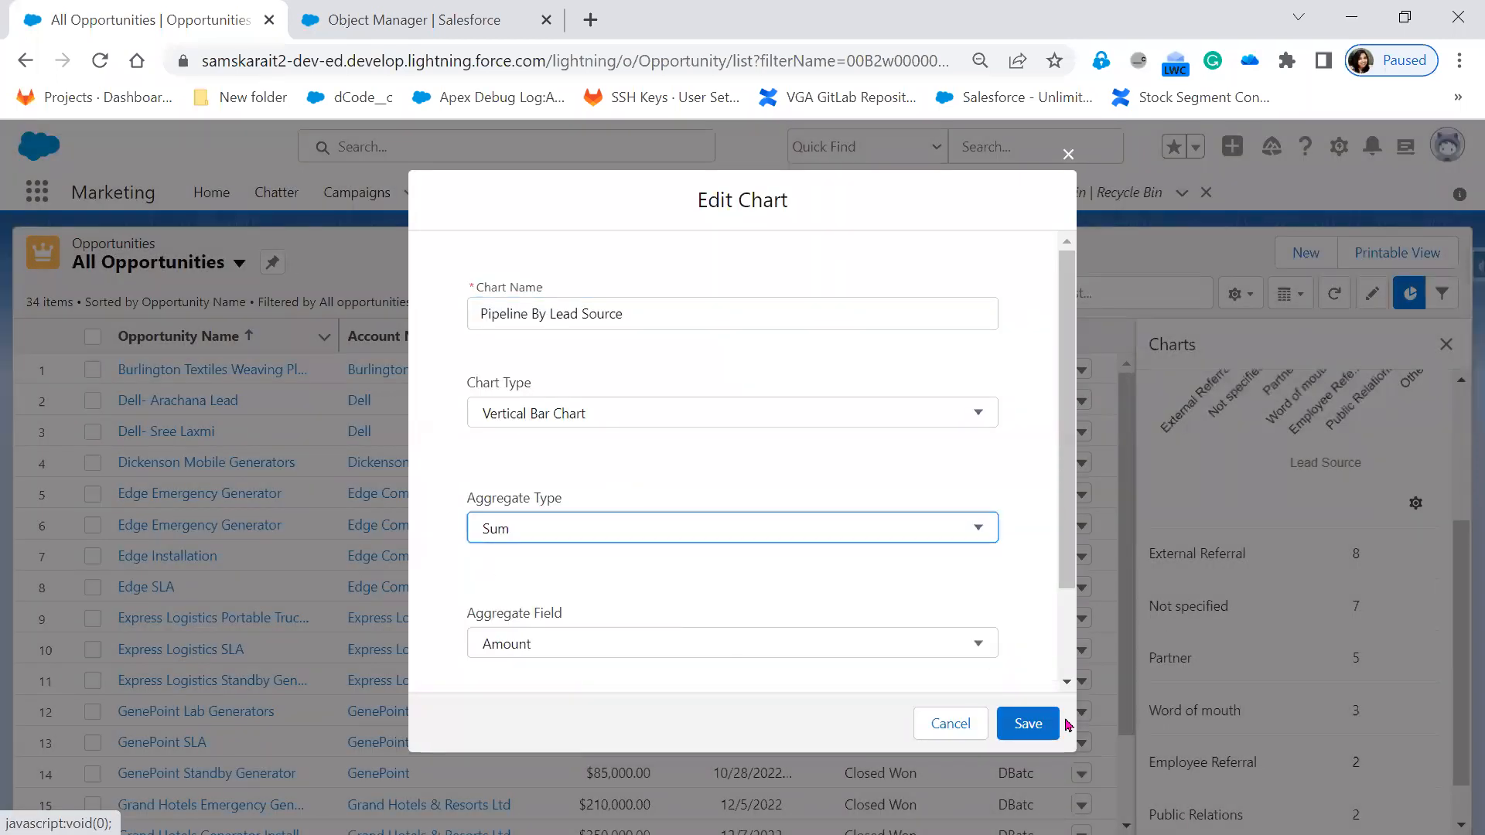
{"action": "left_click", "coordinate": [1040, 728]}
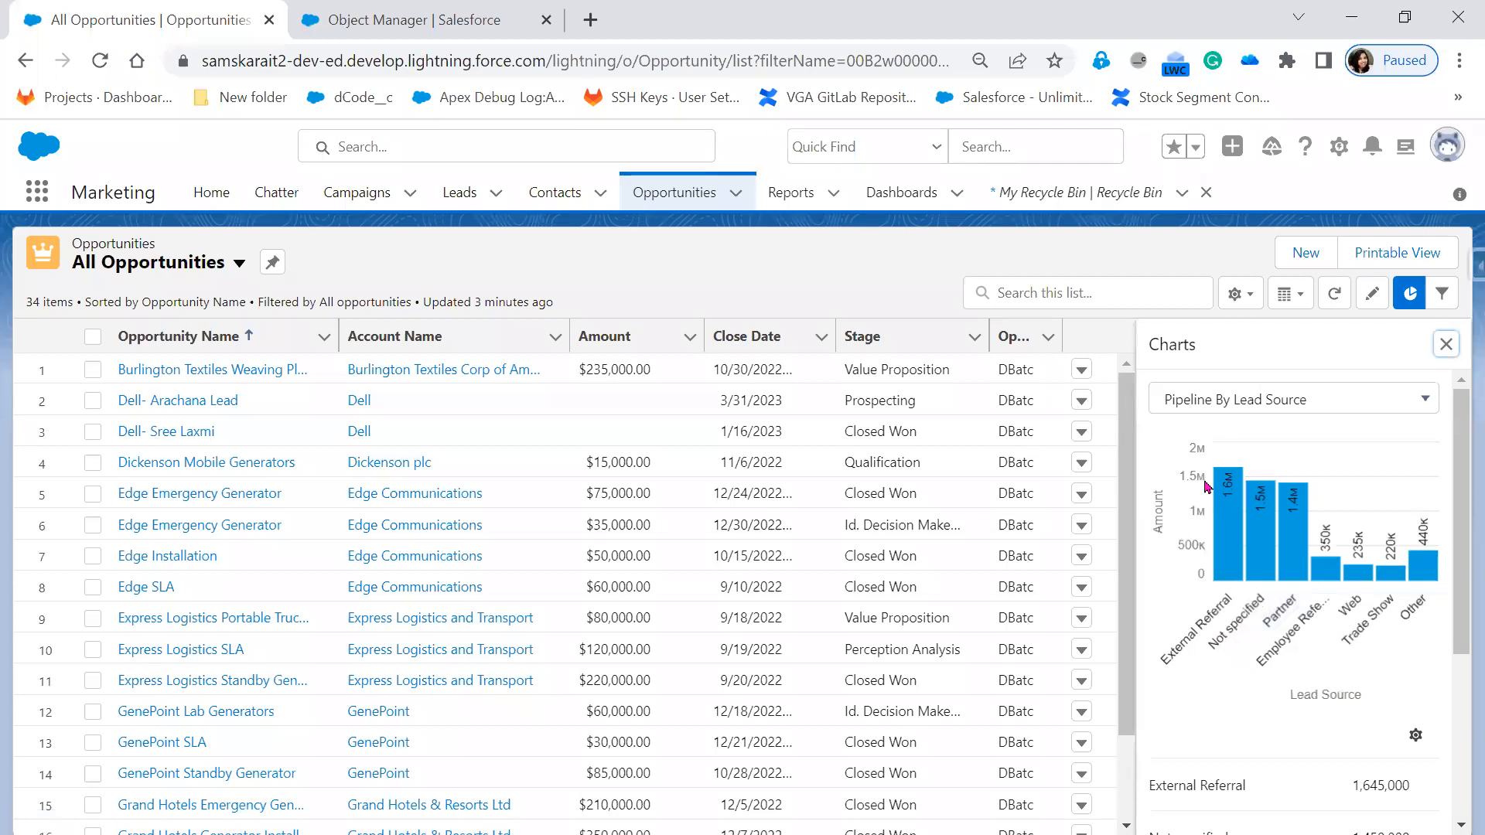
{"action": "mouse_move", "coordinate": [1230, 499]}
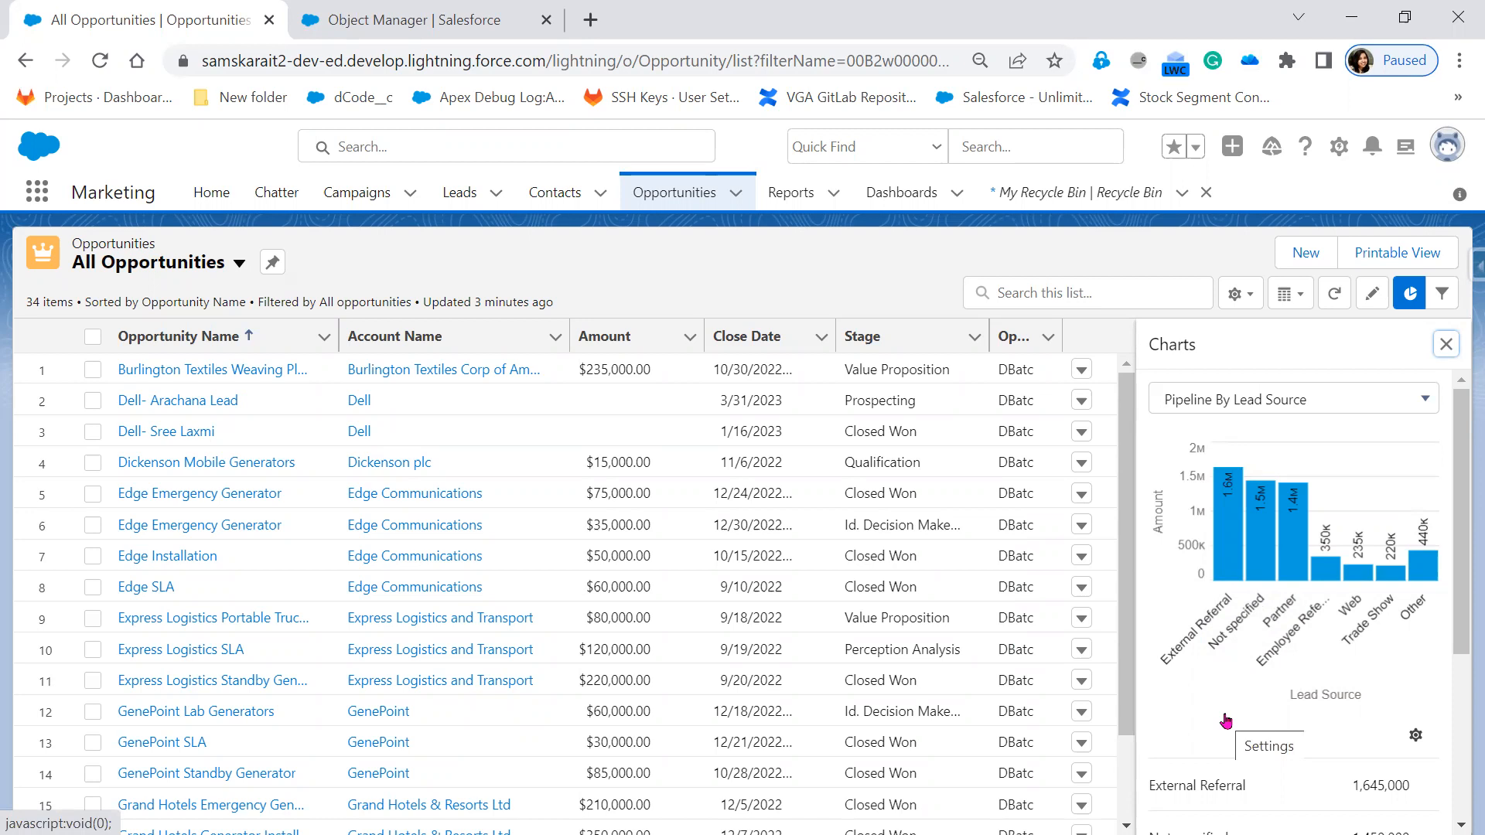
Switch to the PowerPoint slide show, reveal the first two Quiz questions and return to the Salesforce browser window
{"action": "left_click", "coordinate": [1344, 17]}
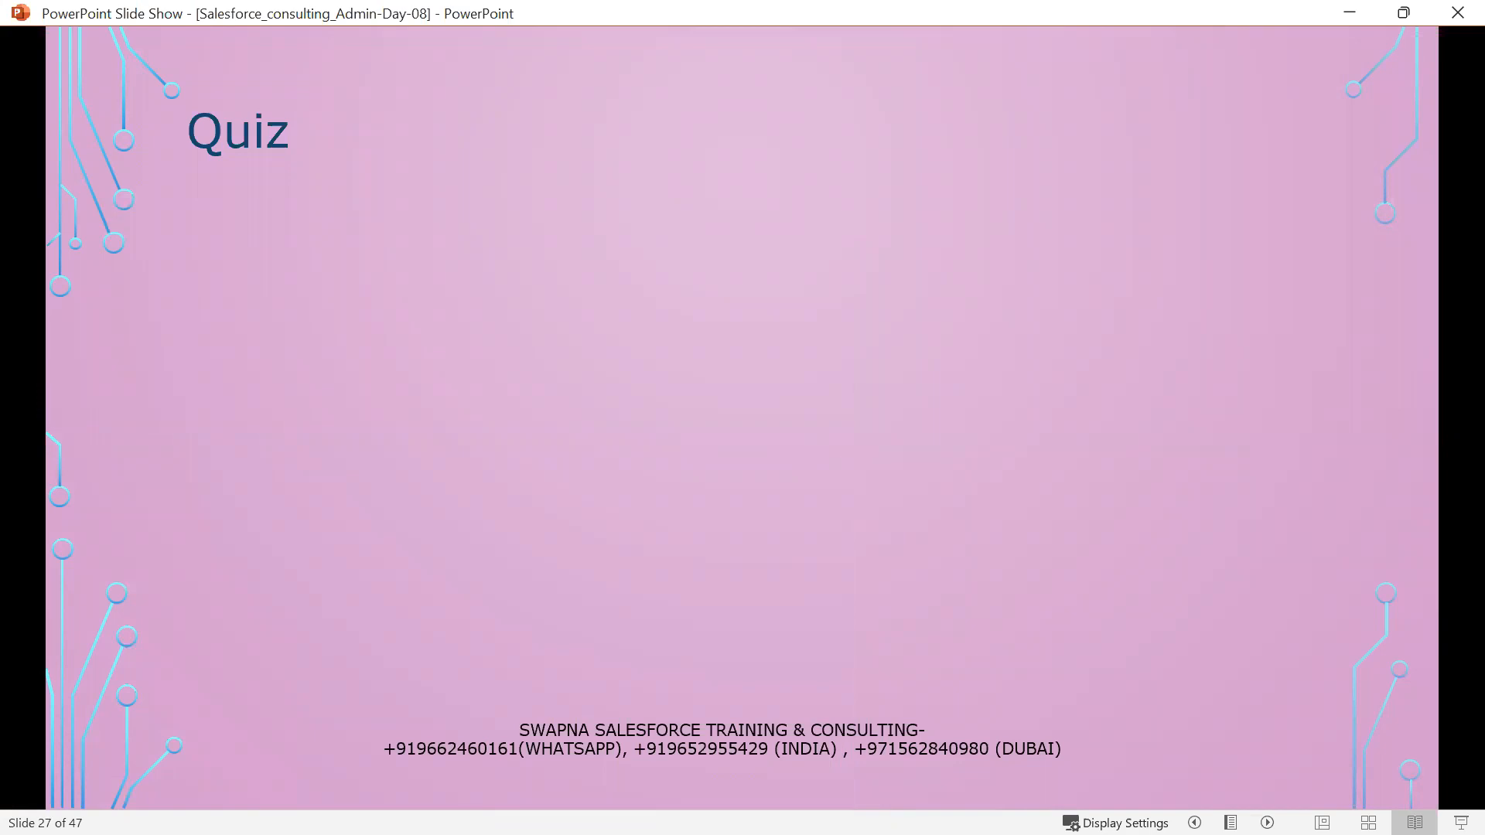
{"action": "key", "text": "Right"}
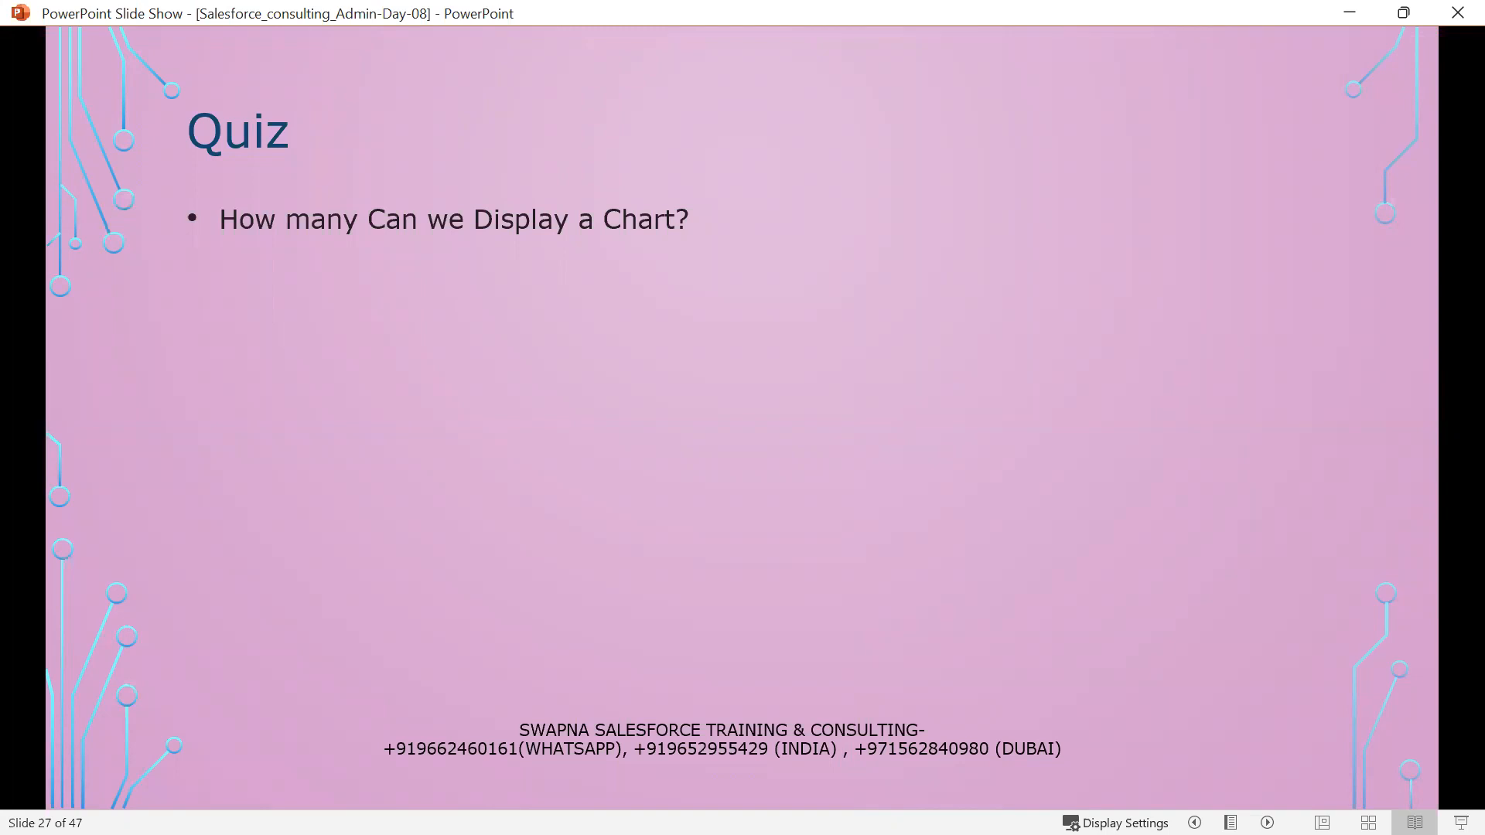
{"action": "key", "text": "Right"}
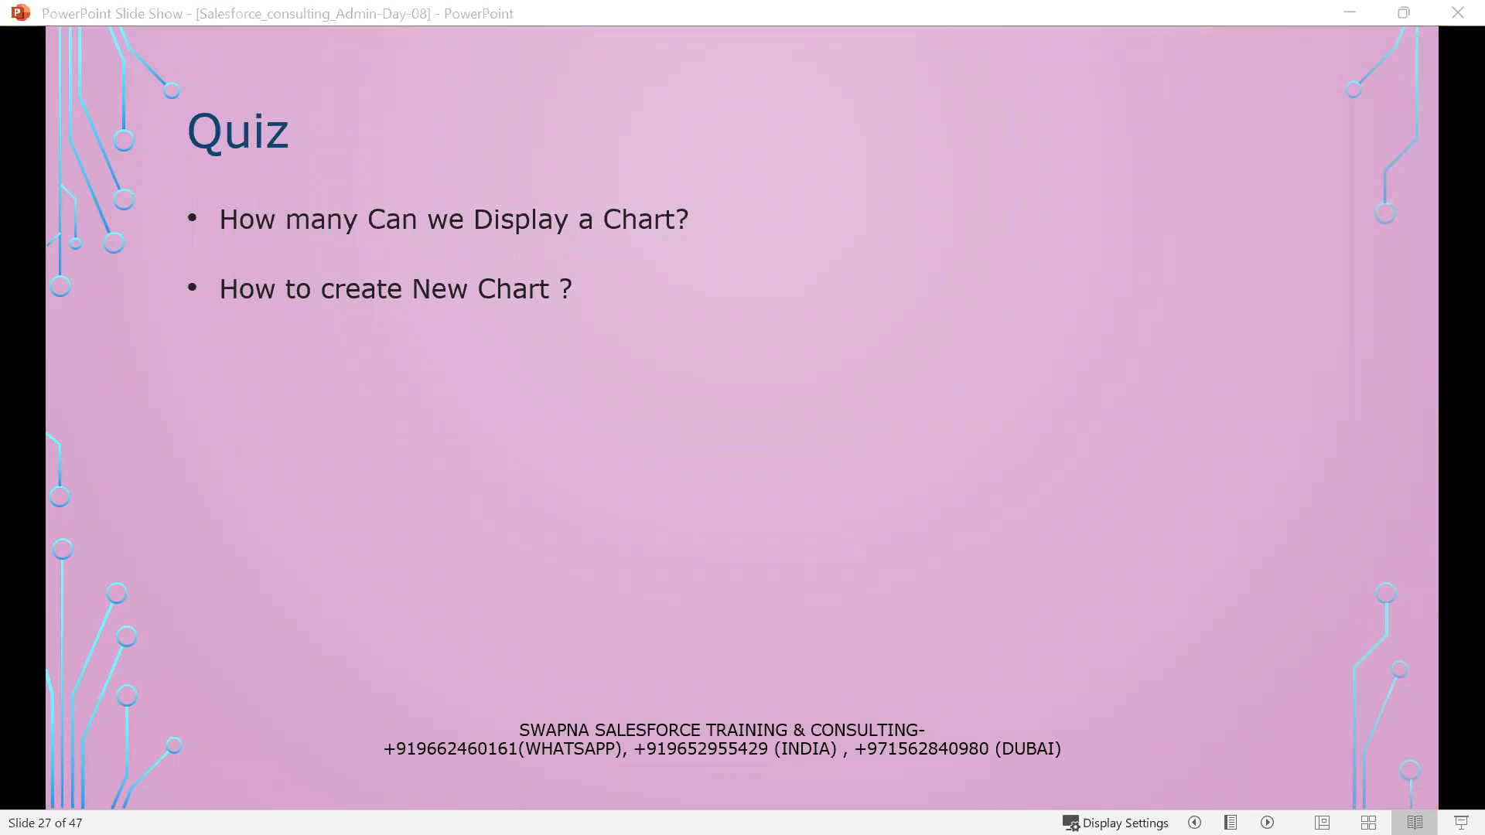
{"action": "key", "text": "alt+Tab"}
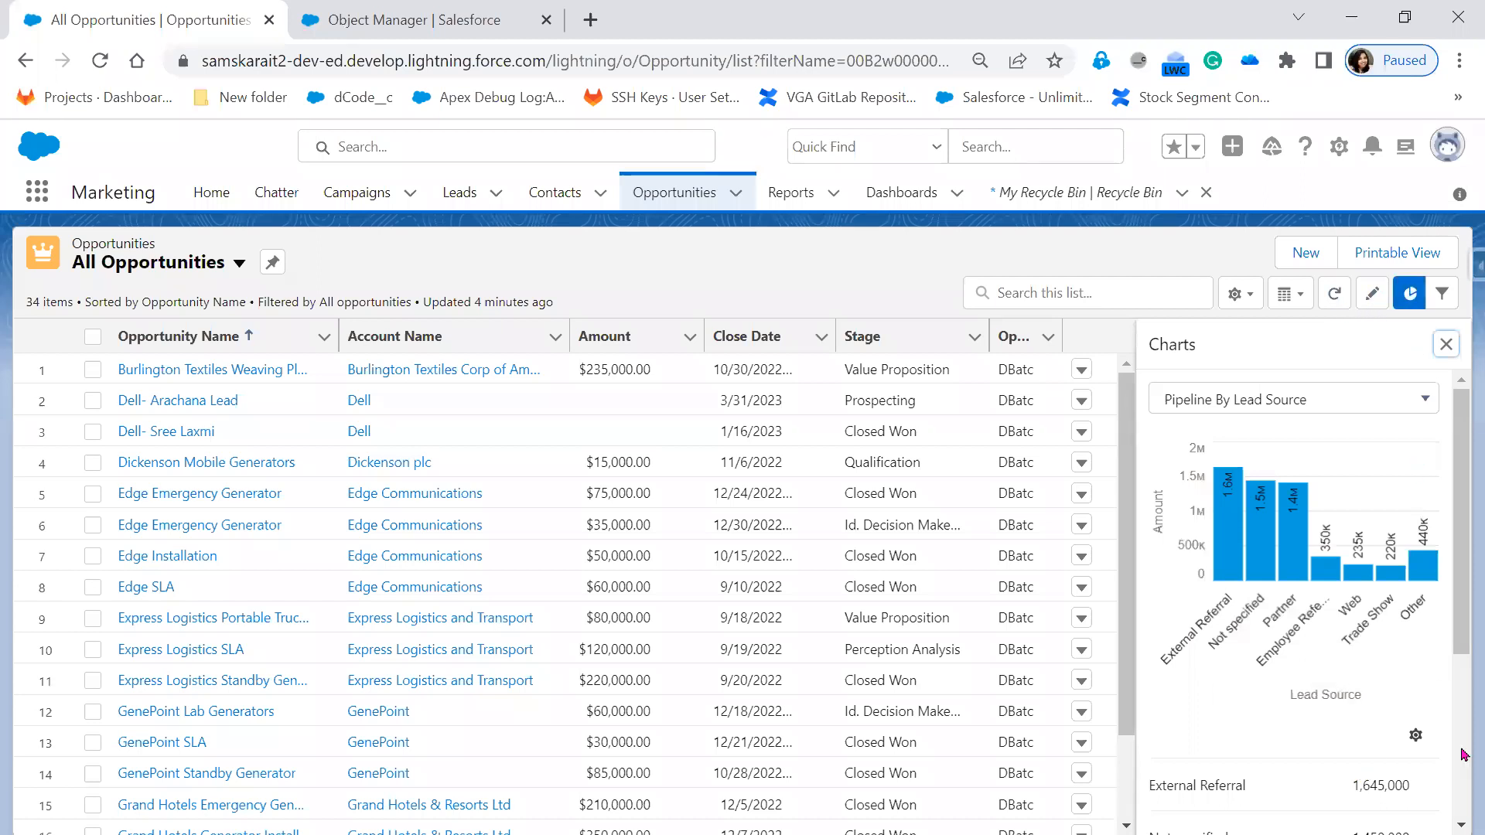
Start deleting the Pipeline By Lead Source chart and cancel the deletion
{"action": "left_click", "coordinate": [1418, 738]}
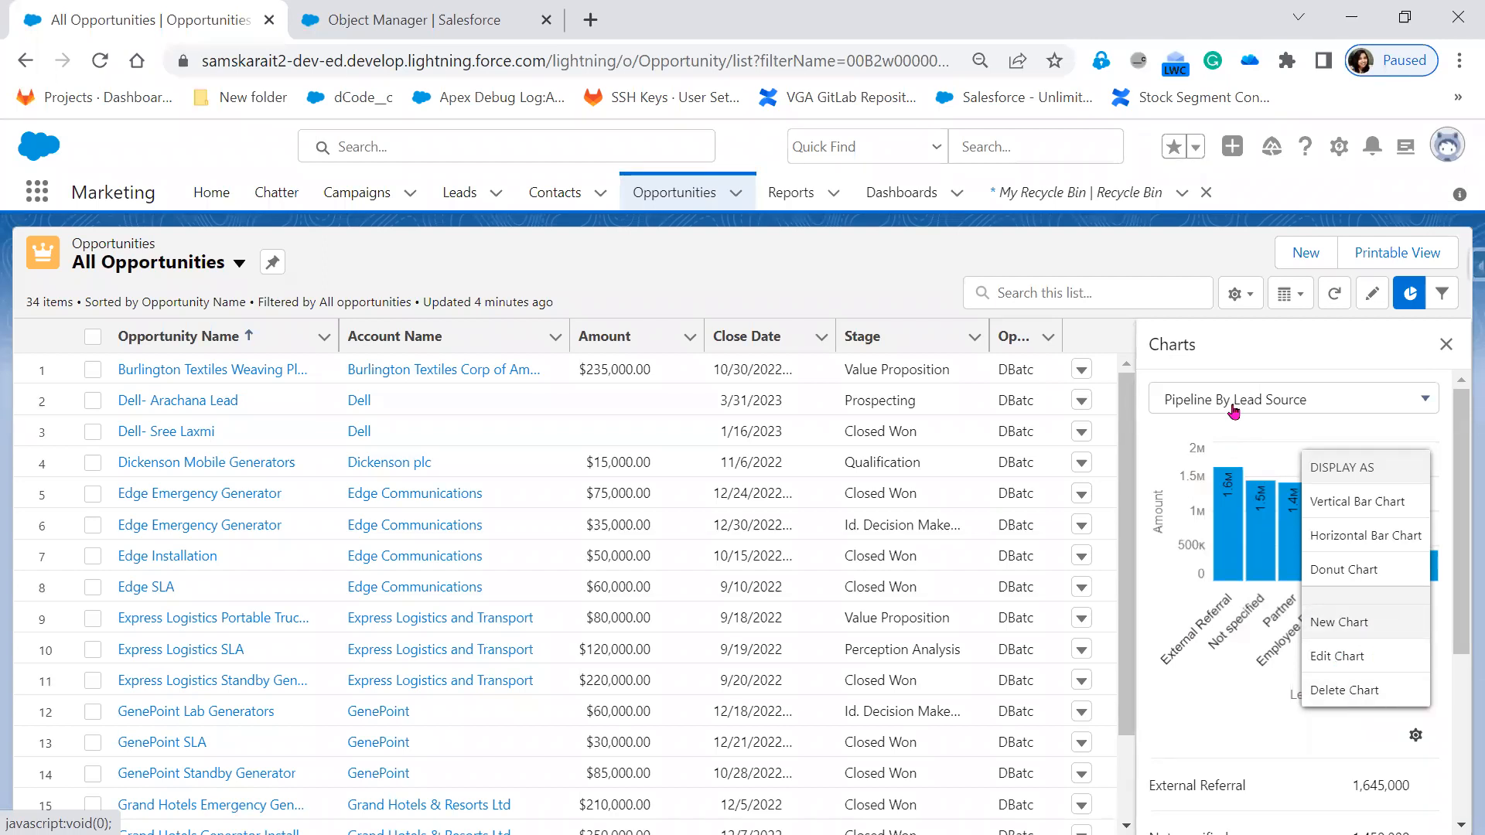
{"action": "left_click", "coordinate": [1356, 697]}
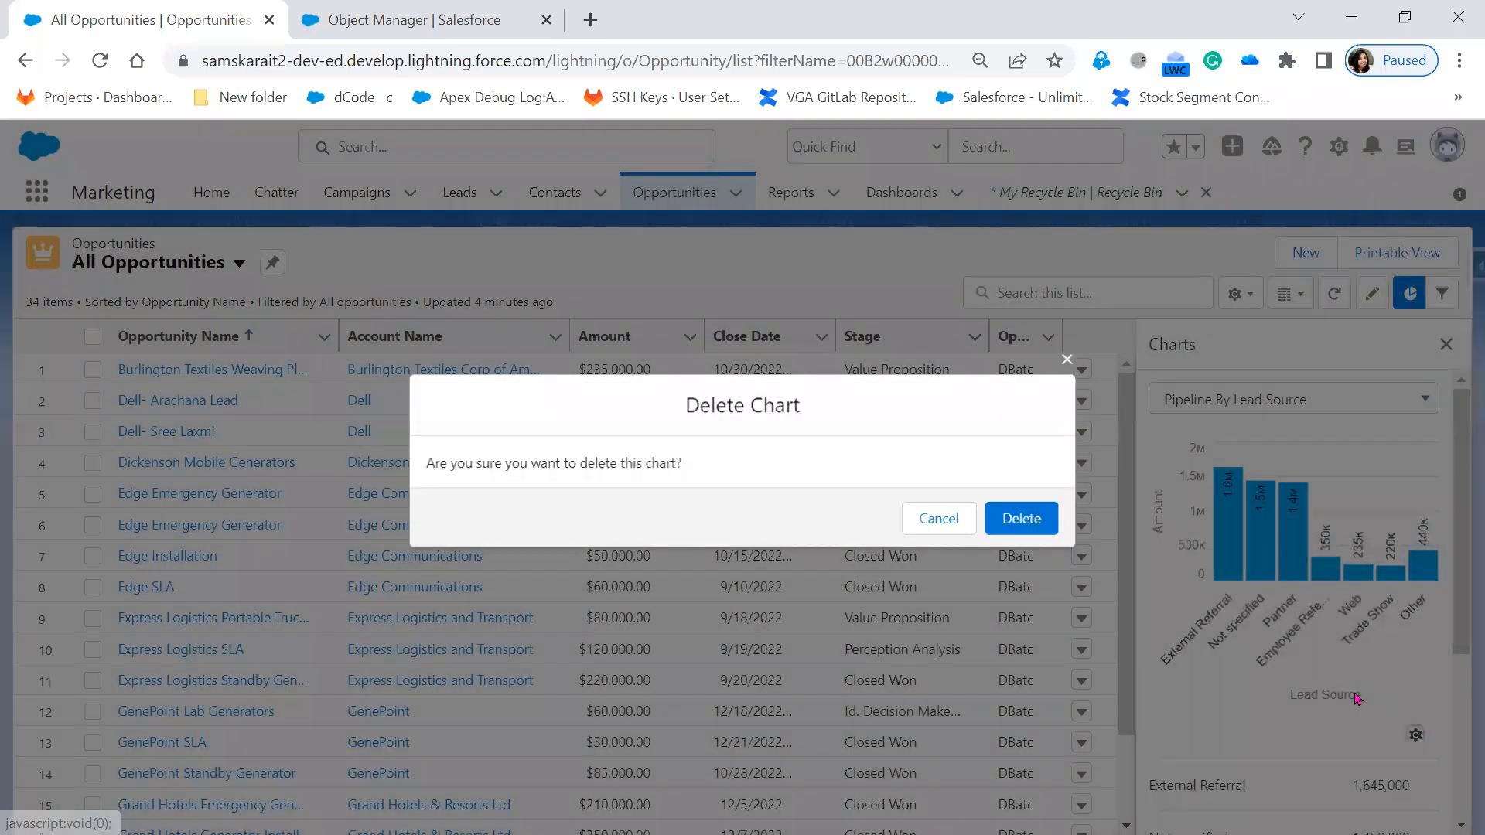
{"action": "left_click", "coordinate": [1068, 359]}
Show the Pipeline By Fiscal Period chart and examine its display and chart options
{"action": "left_click", "coordinate": [1261, 406]}
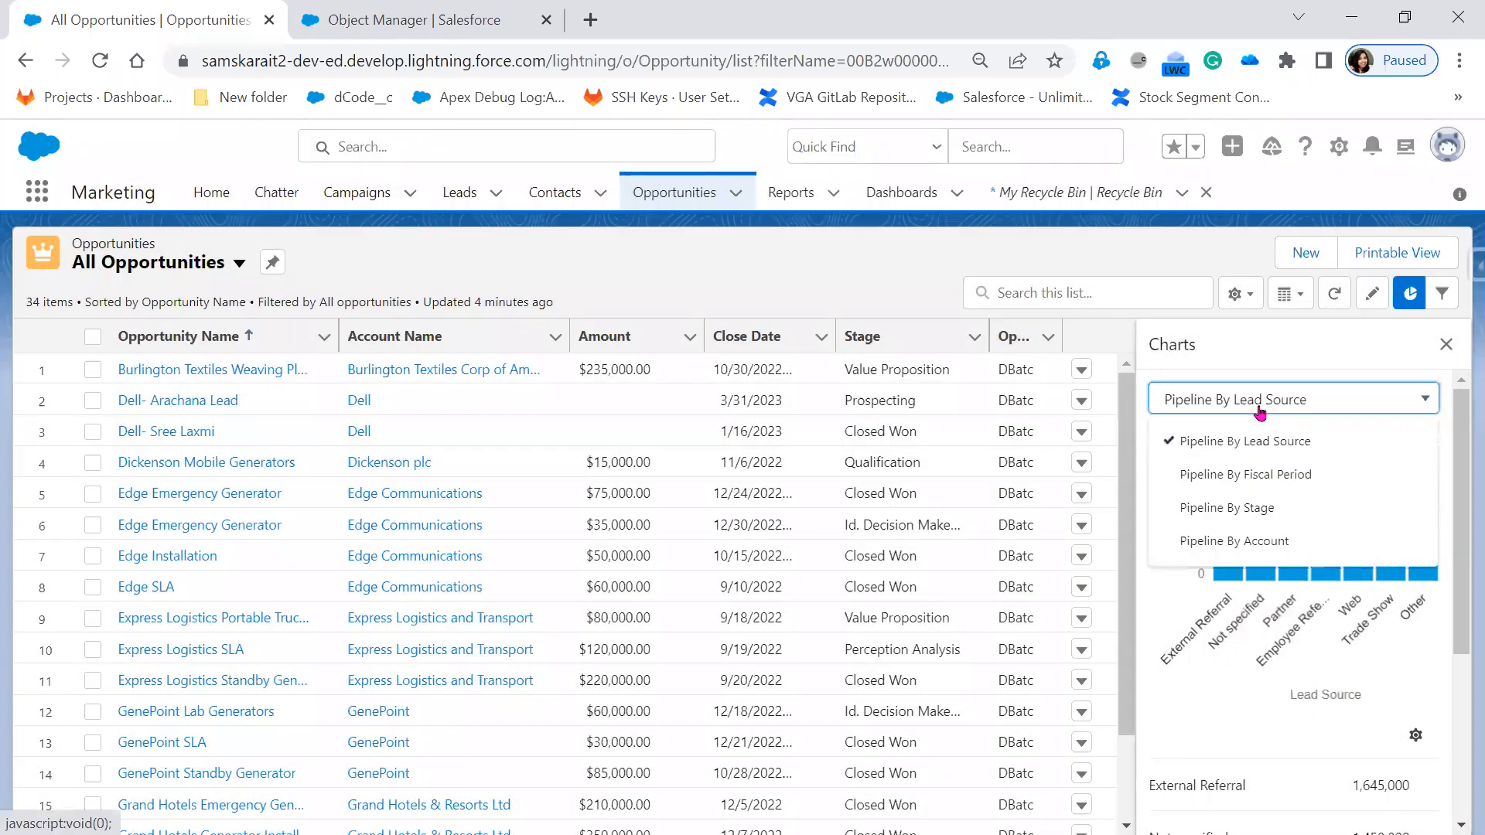
{"action": "left_click", "coordinate": [1269, 475]}
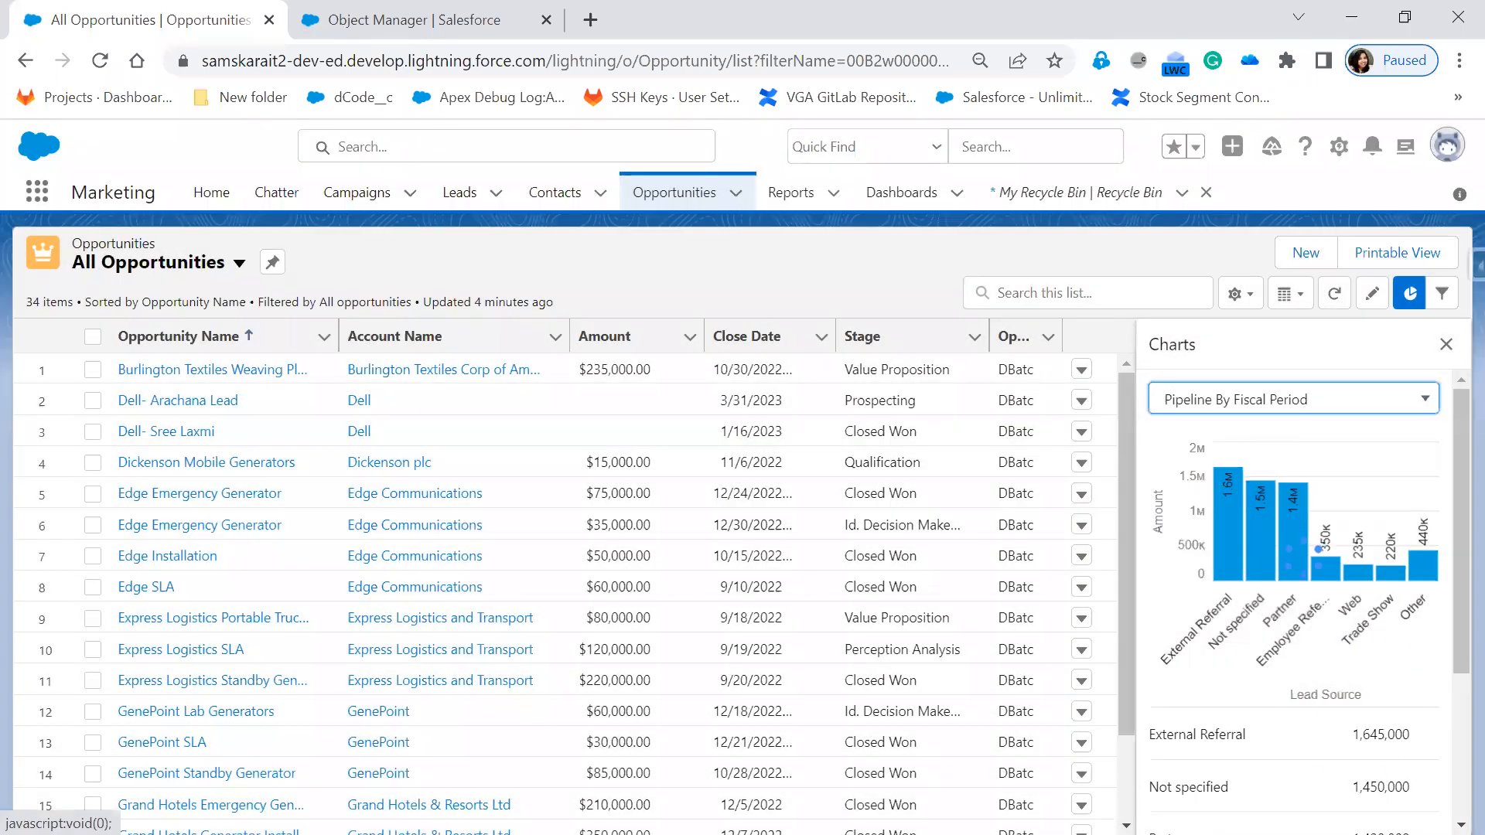
{"action": "scroll", "coordinate": [1334, 781], "scroll_direction": "down", "scroll_amount": 2}
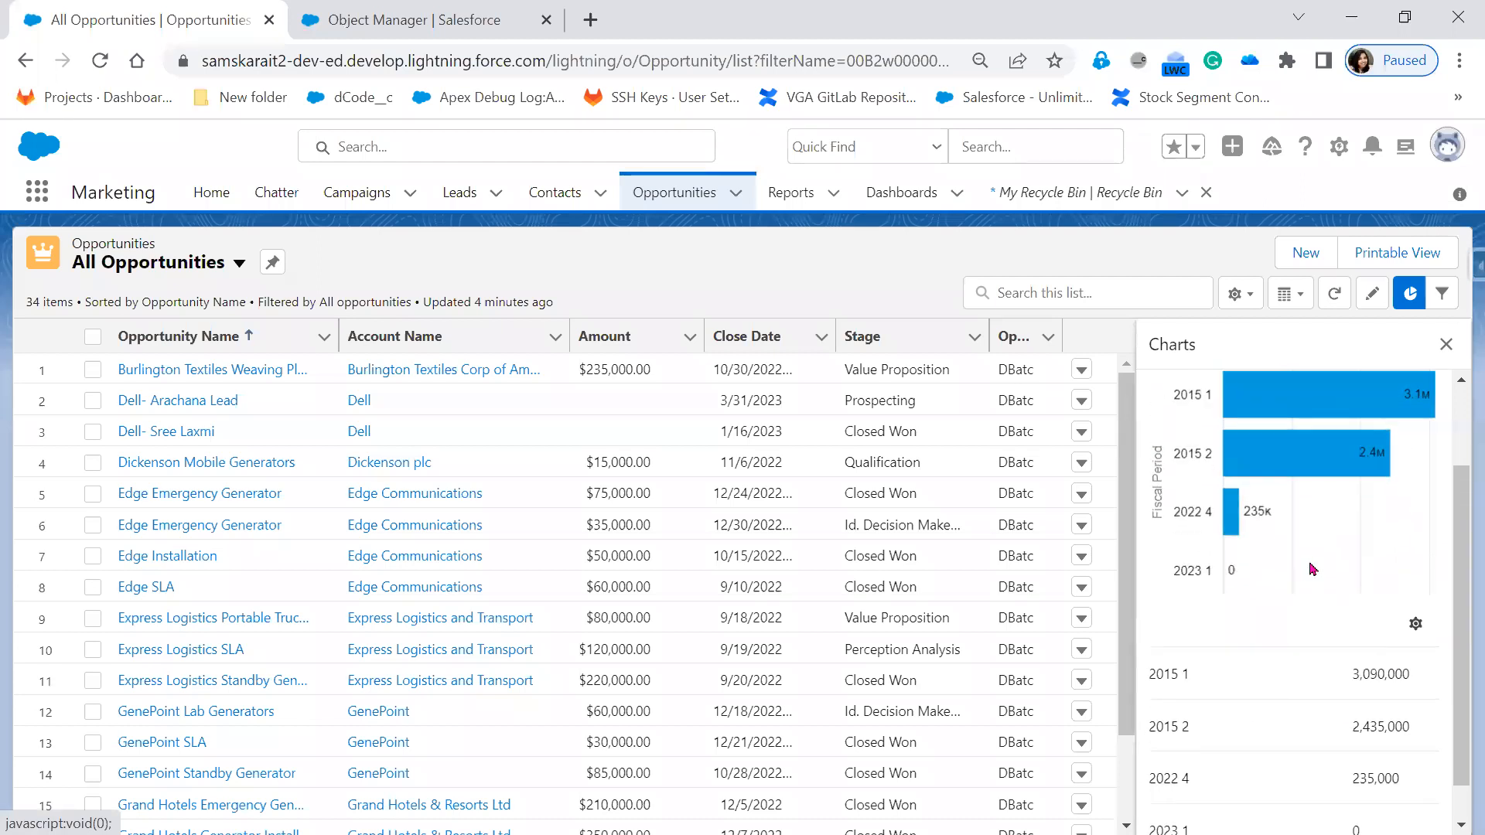
{"action": "scroll", "coordinate": [1313, 570], "scroll_direction": "up", "scroll_amount": 2}
{"action": "left_click", "coordinate": [1416, 737]}
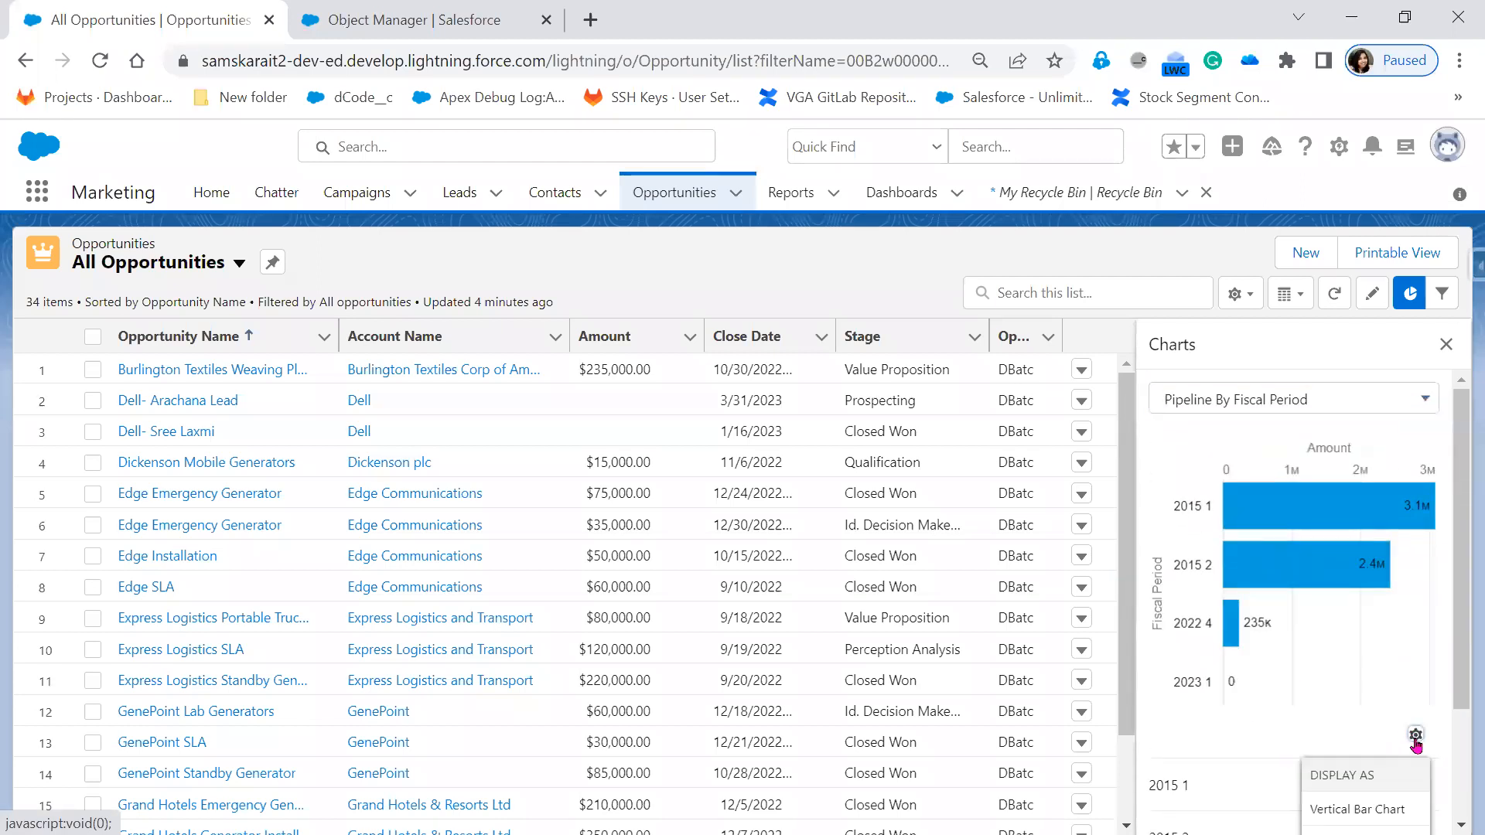
{"action": "scroll", "coordinate": [1416, 743], "scroll_direction": "down", "scroll_amount": 2}
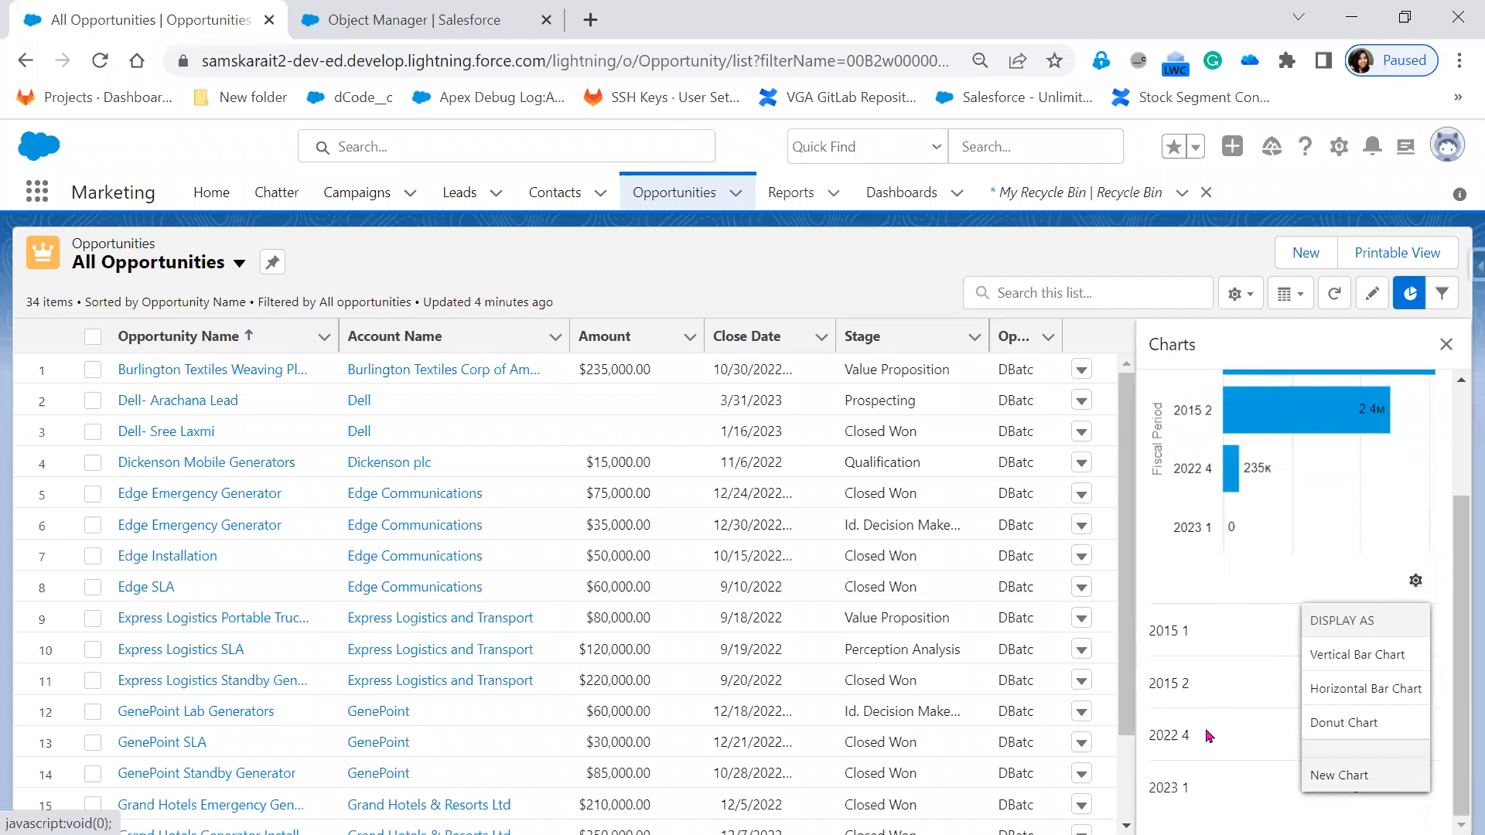
{"action": "scroll", "coordinate": [1209, 736], "scroll_direction": "up", "scroll_amount": 2}
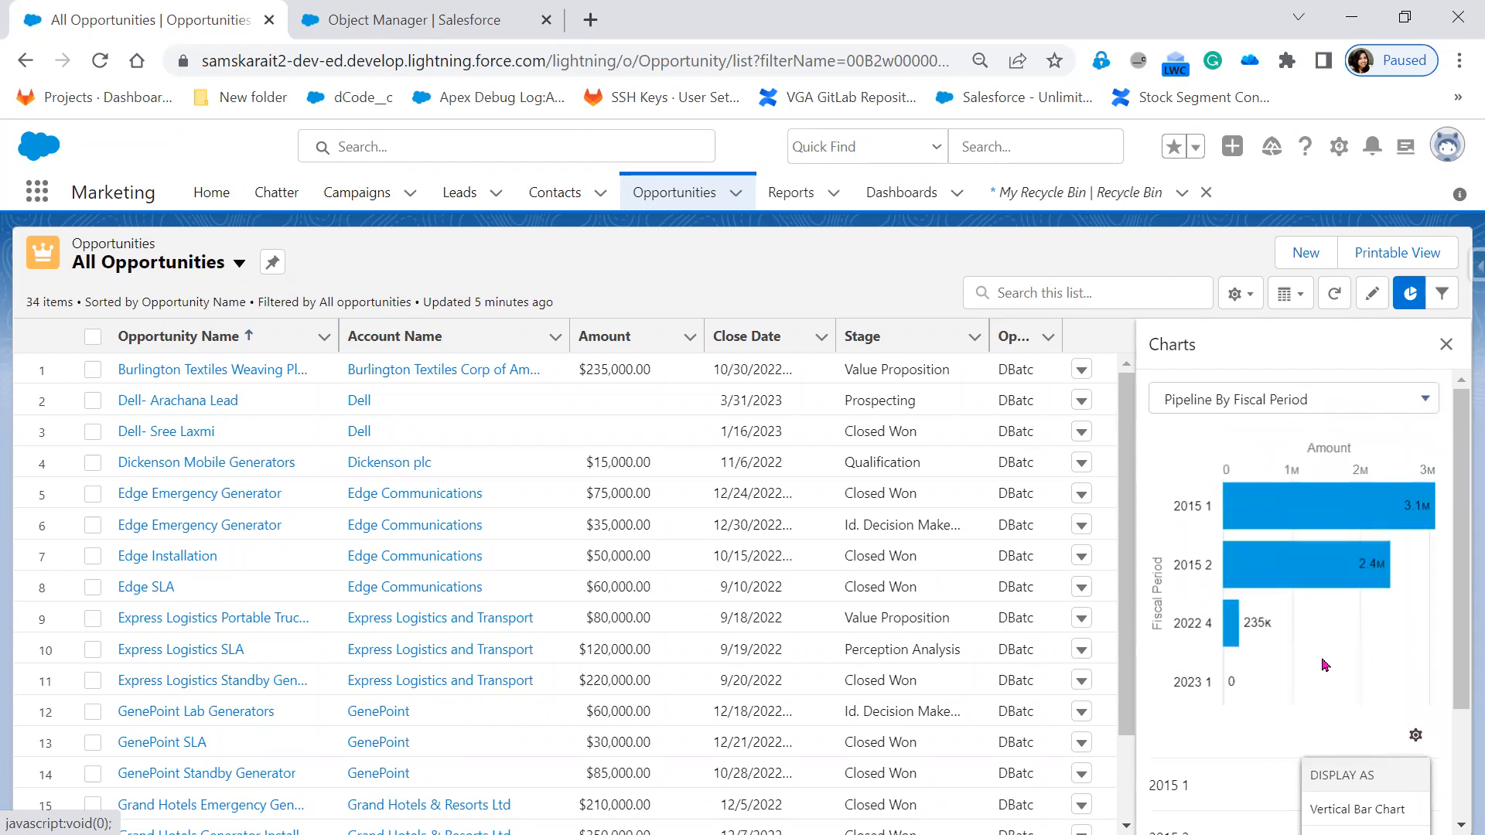
Switch back to the Pipeline By Lead Source chart and examine its full list of chart options
{"action": "left_click", "coordinate": [1313, 403]}
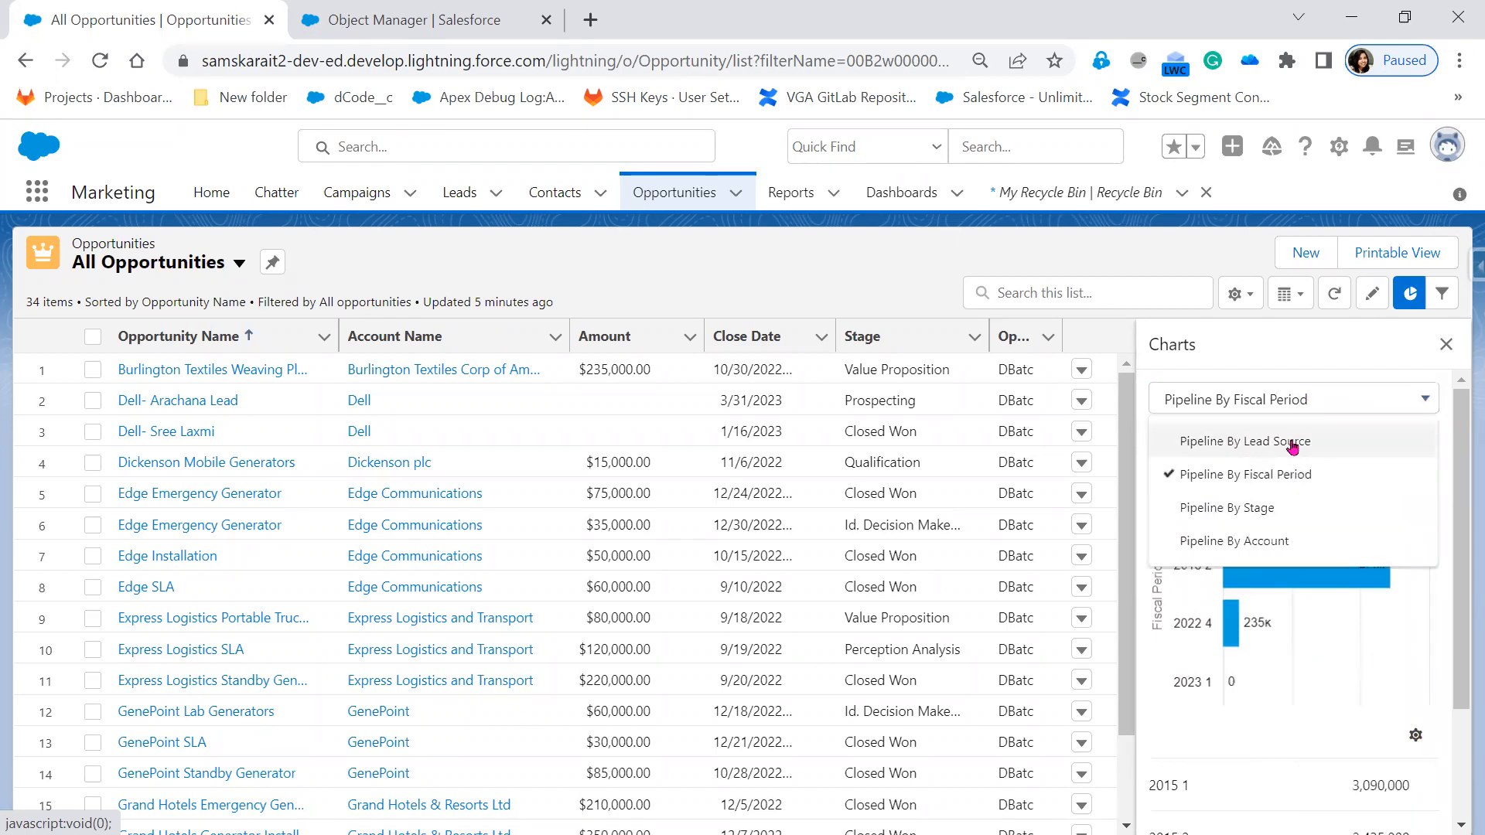
{"action": "left_click", "coordinate": [1293, 445]}
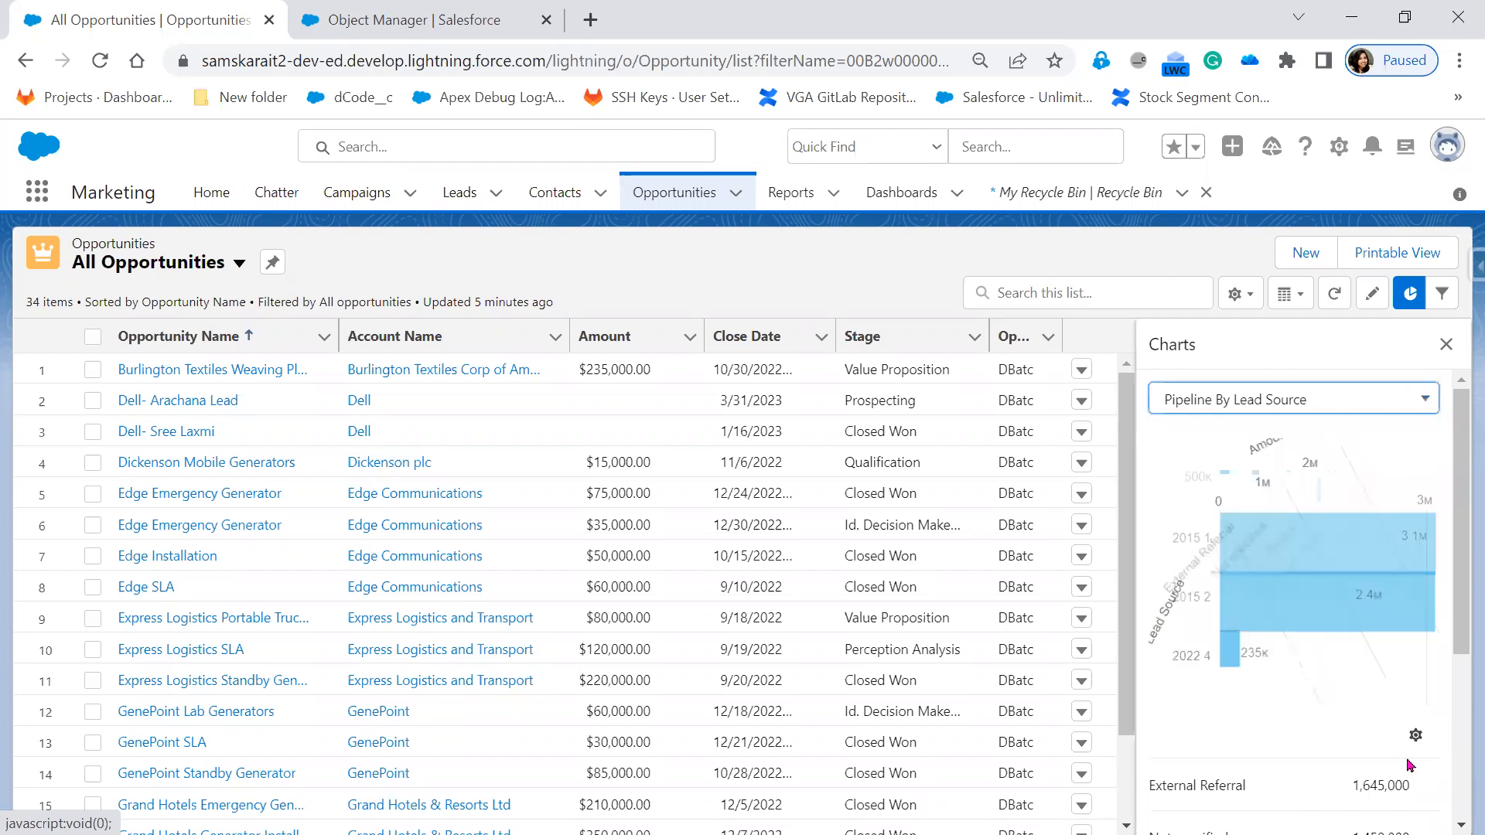
{"action": "left_click", "coordinate": [1416, 737]}
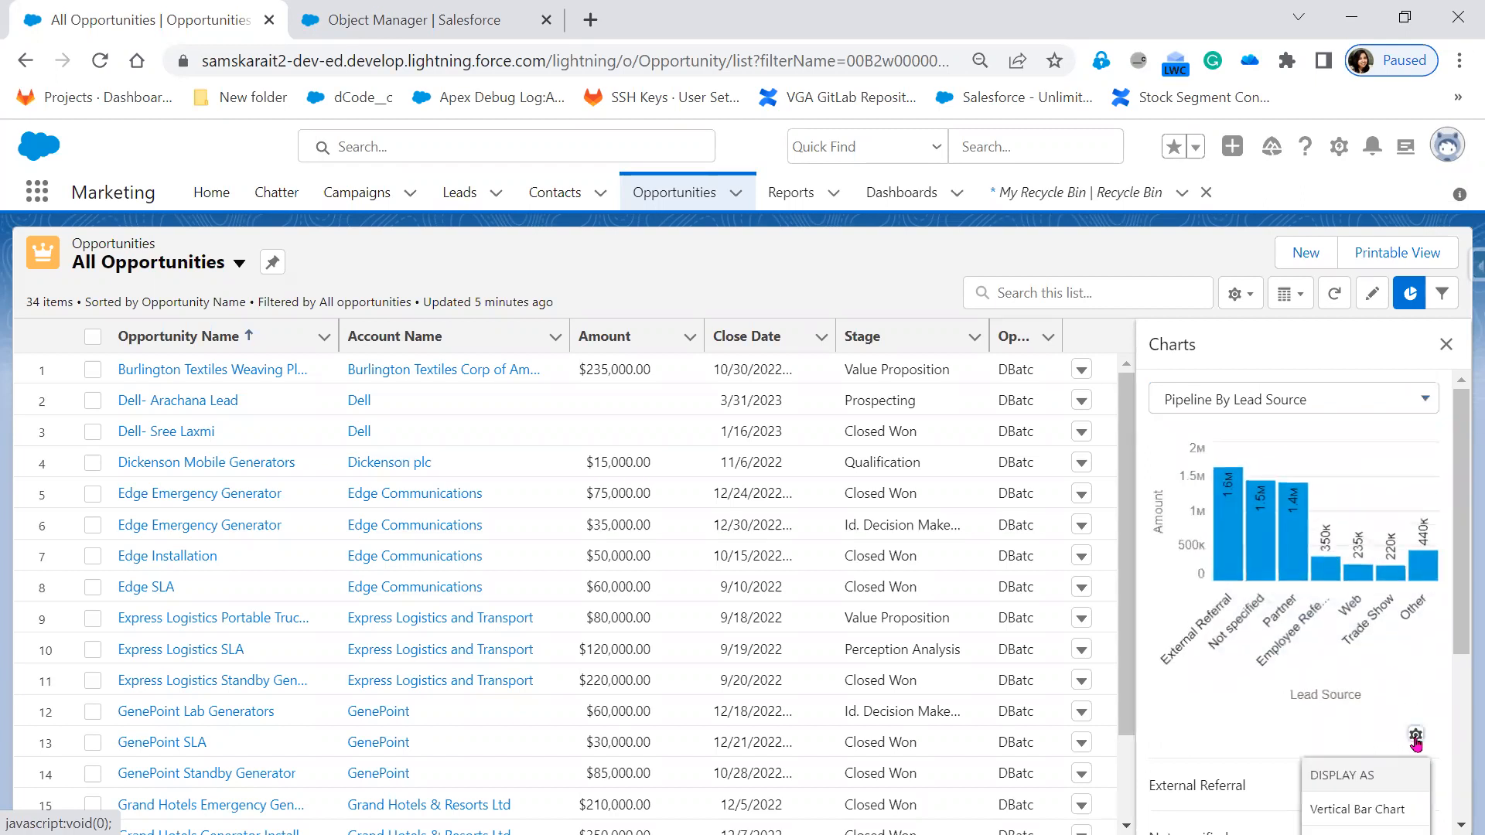
{"action": "scroll", "coordinate": [1414, 747], "scroll_direction": "down", "scroll_amount": 3}
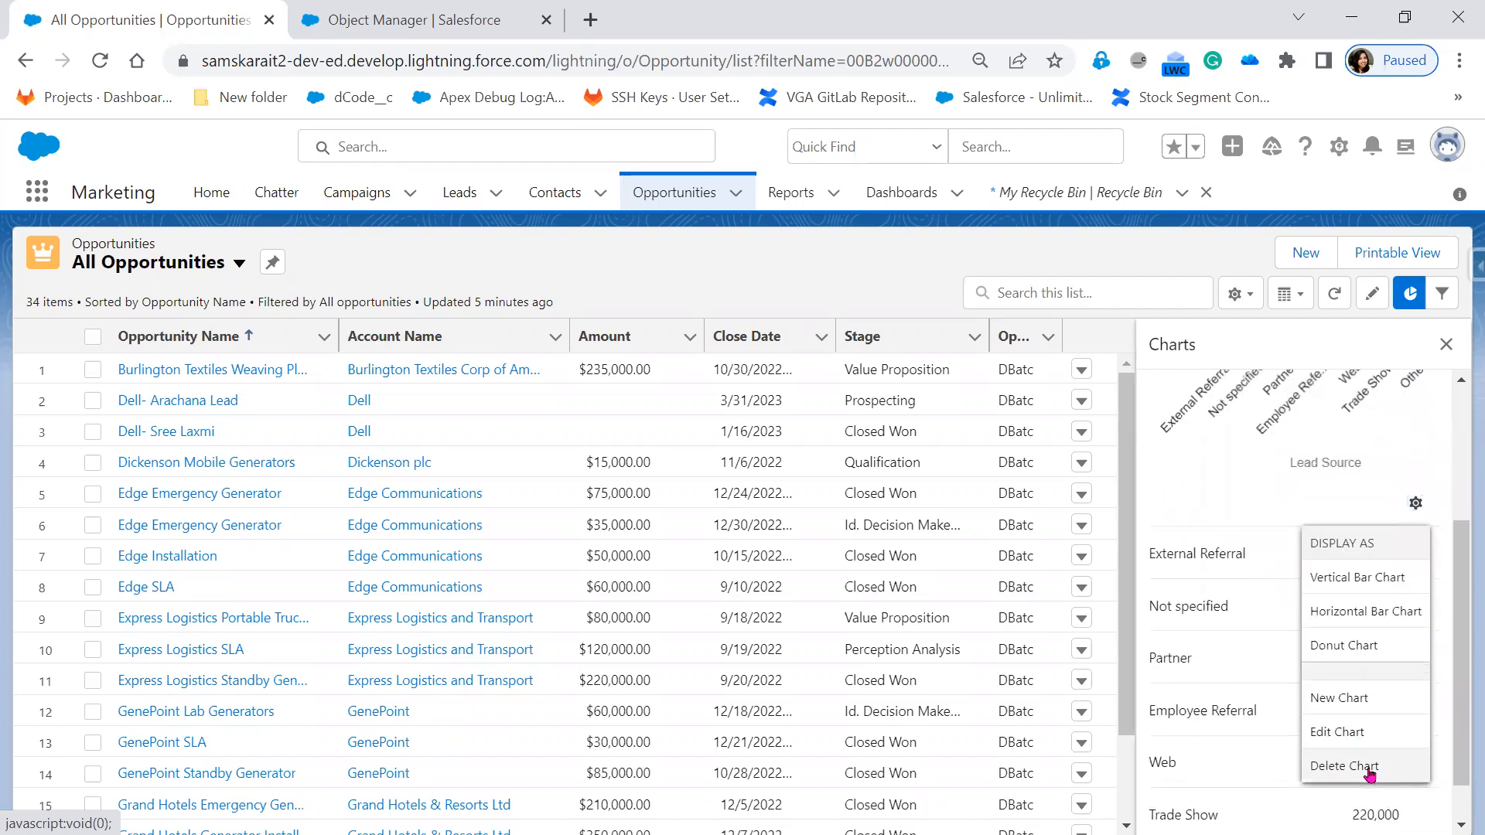
Switch to the PowerPoint slide show, advance to the Display As in Lightning slide and reveal its Table and Kanban points
{"action": "left_click", "coordinate": [1363, 13]}
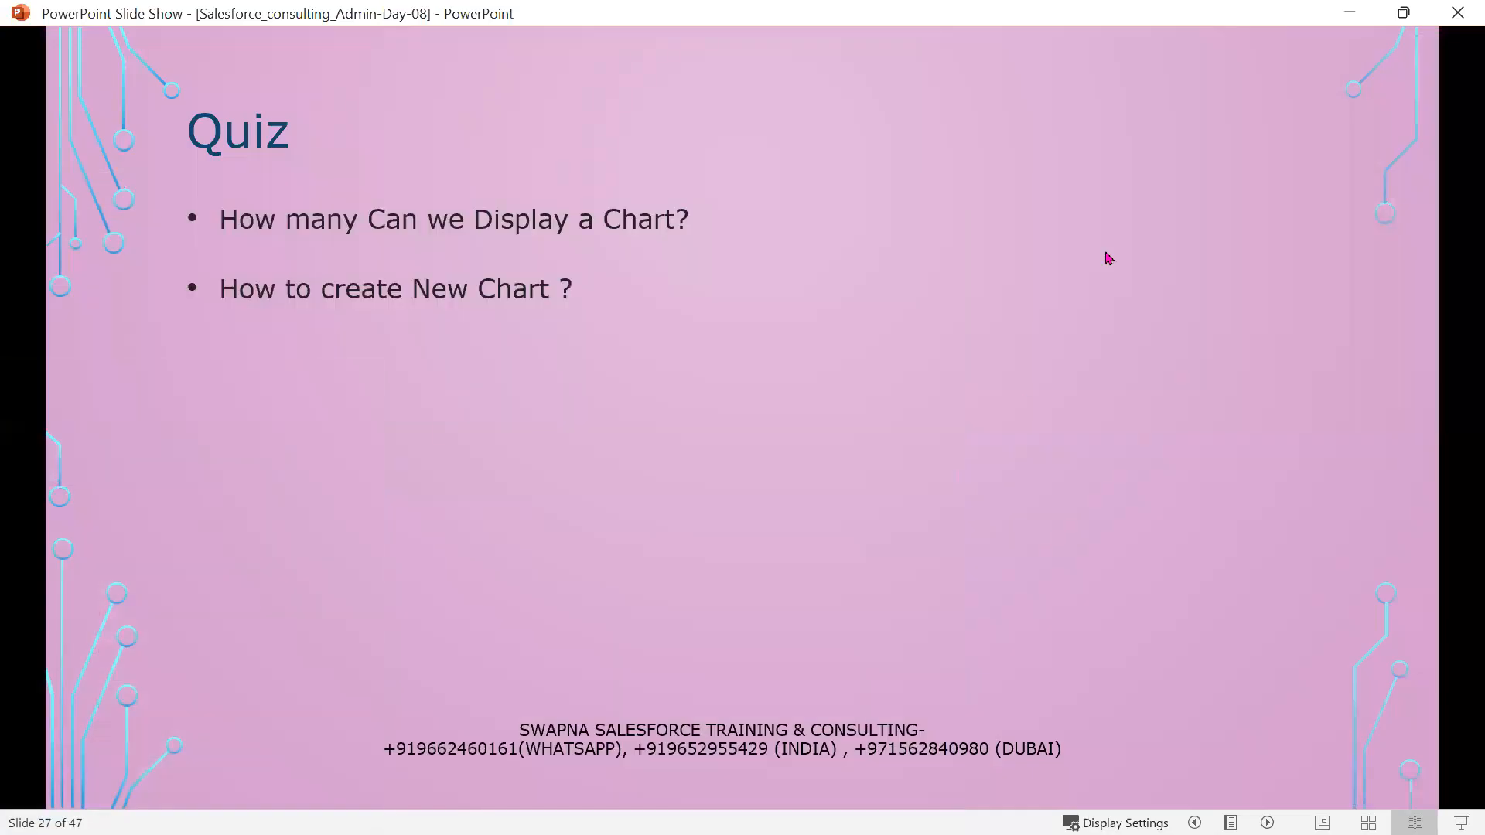
{"action": "left_click", "coordinate": [957, 599]}
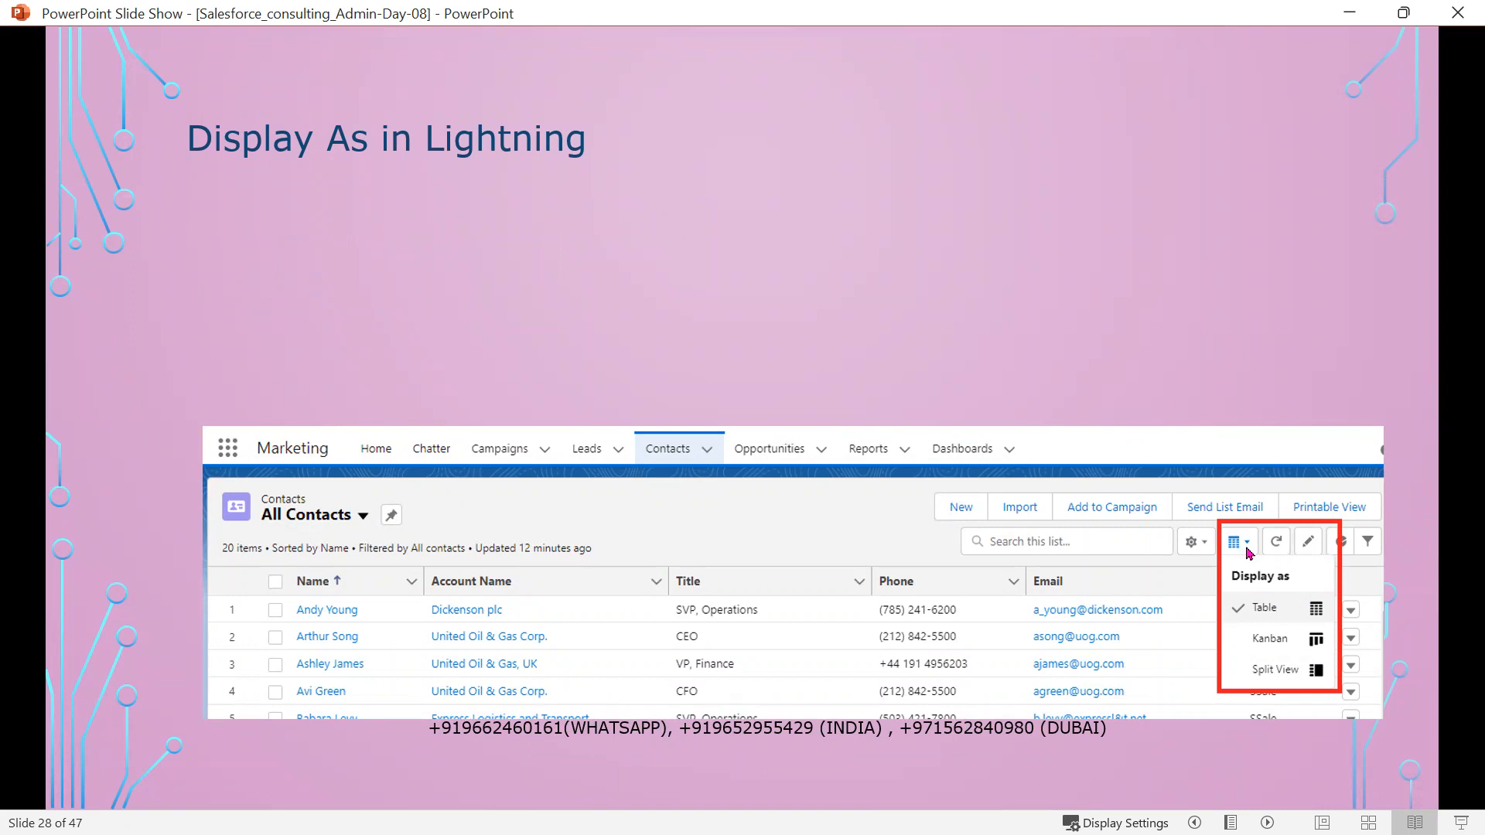
{"action": "key", "text": "Right"}
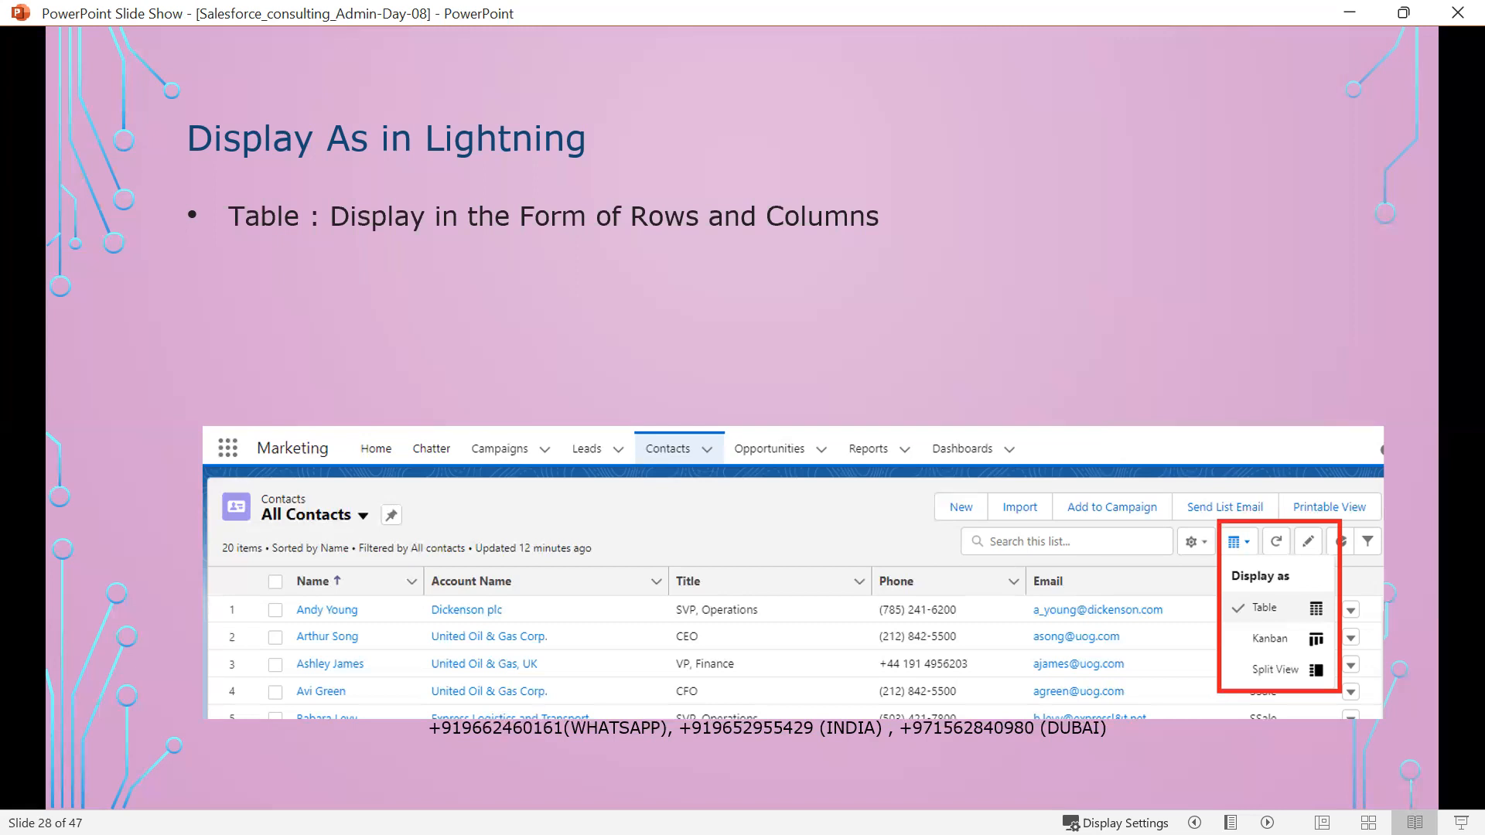
{"action": "key", "text": "Right"}
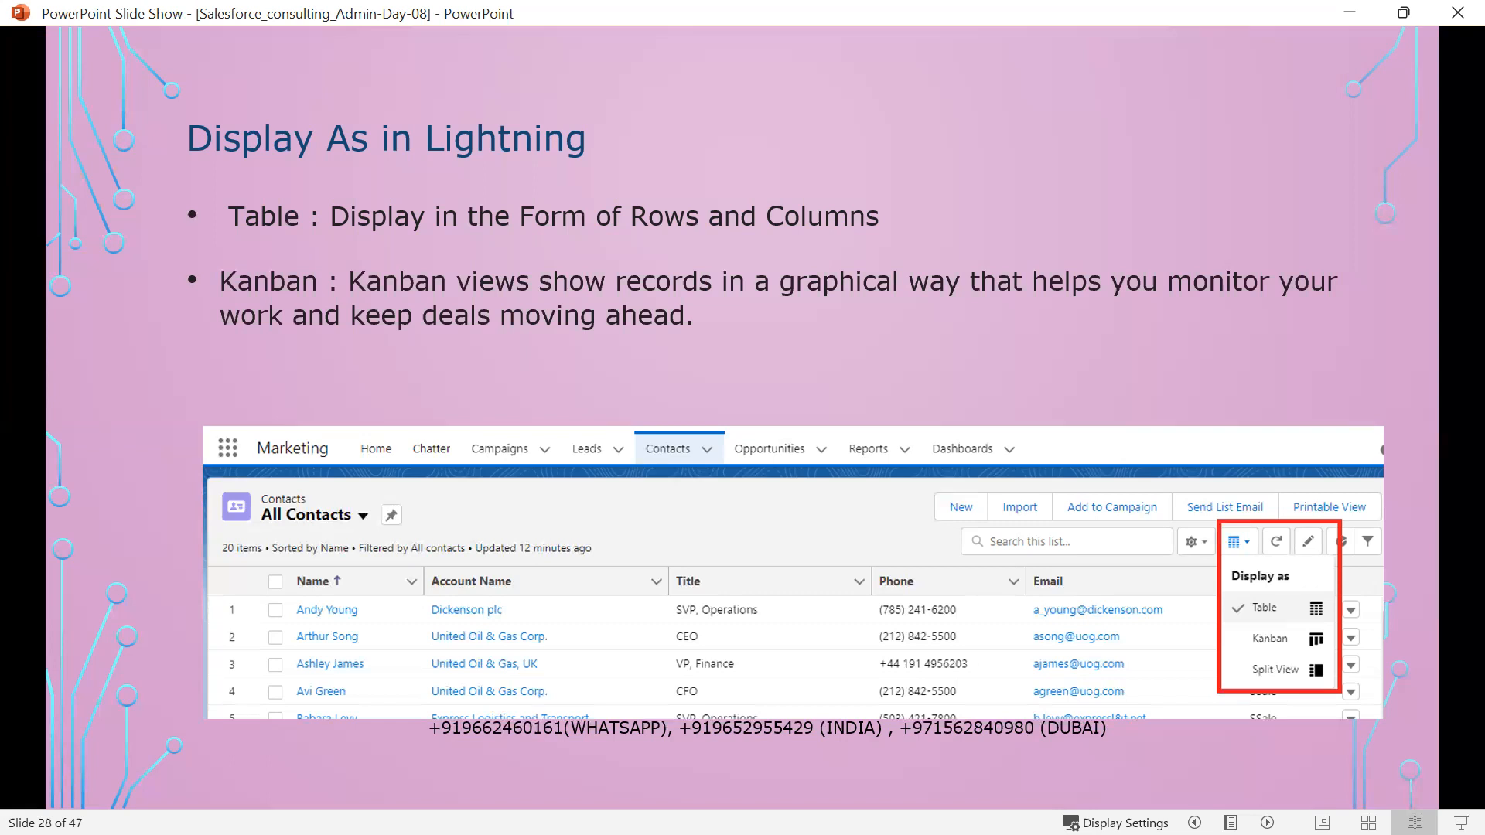
{"action": "key", "text": "Right"}
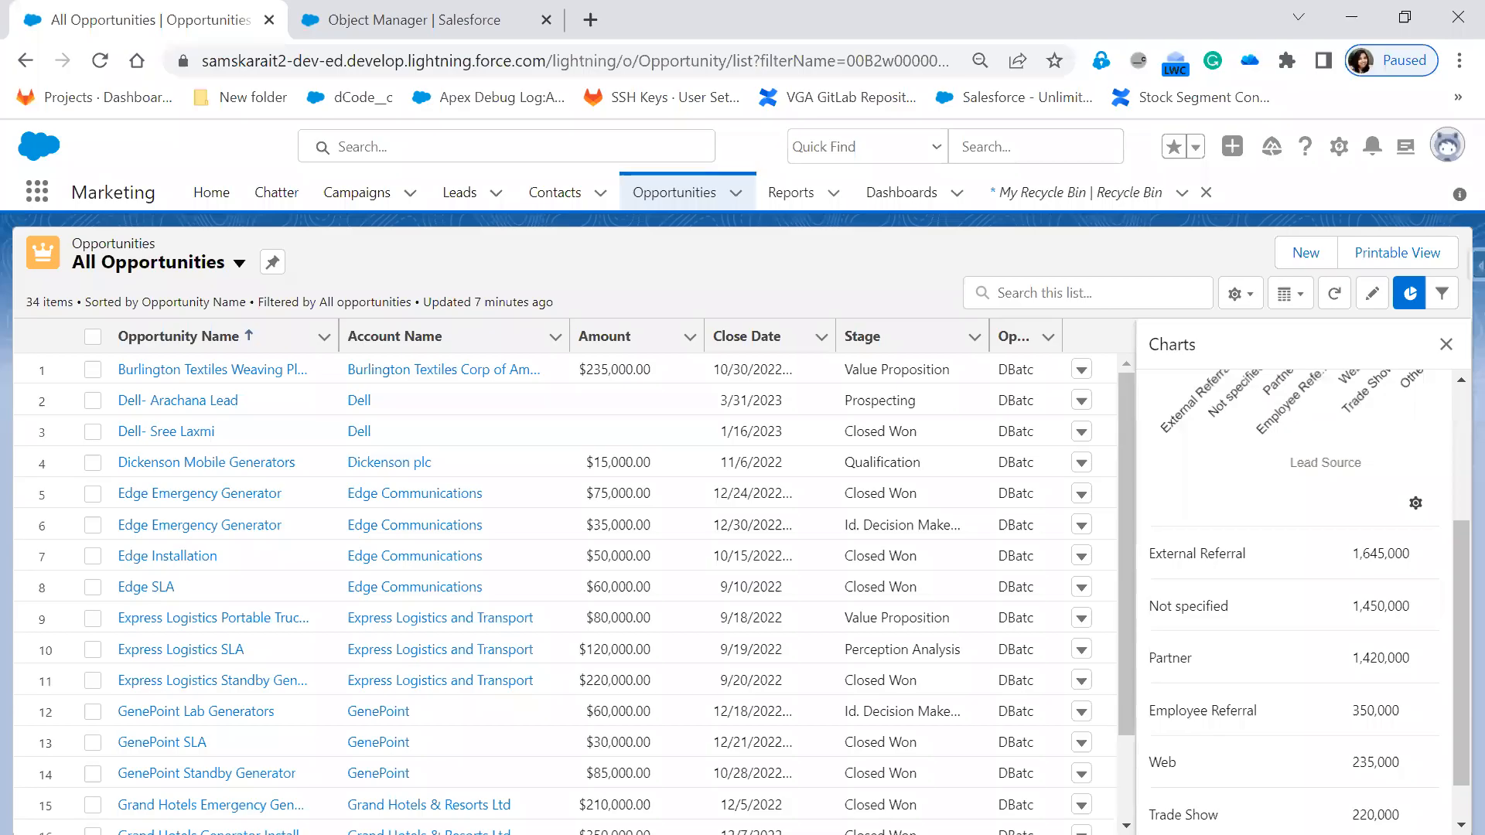
In the Salesforce browser window, close the Charts pane and display the All Opportunities list as Kanban
{"action": "left_click", "coordinate": [1446, 345]}
{"action": "left_click", "coordinate": [1295, 302]}
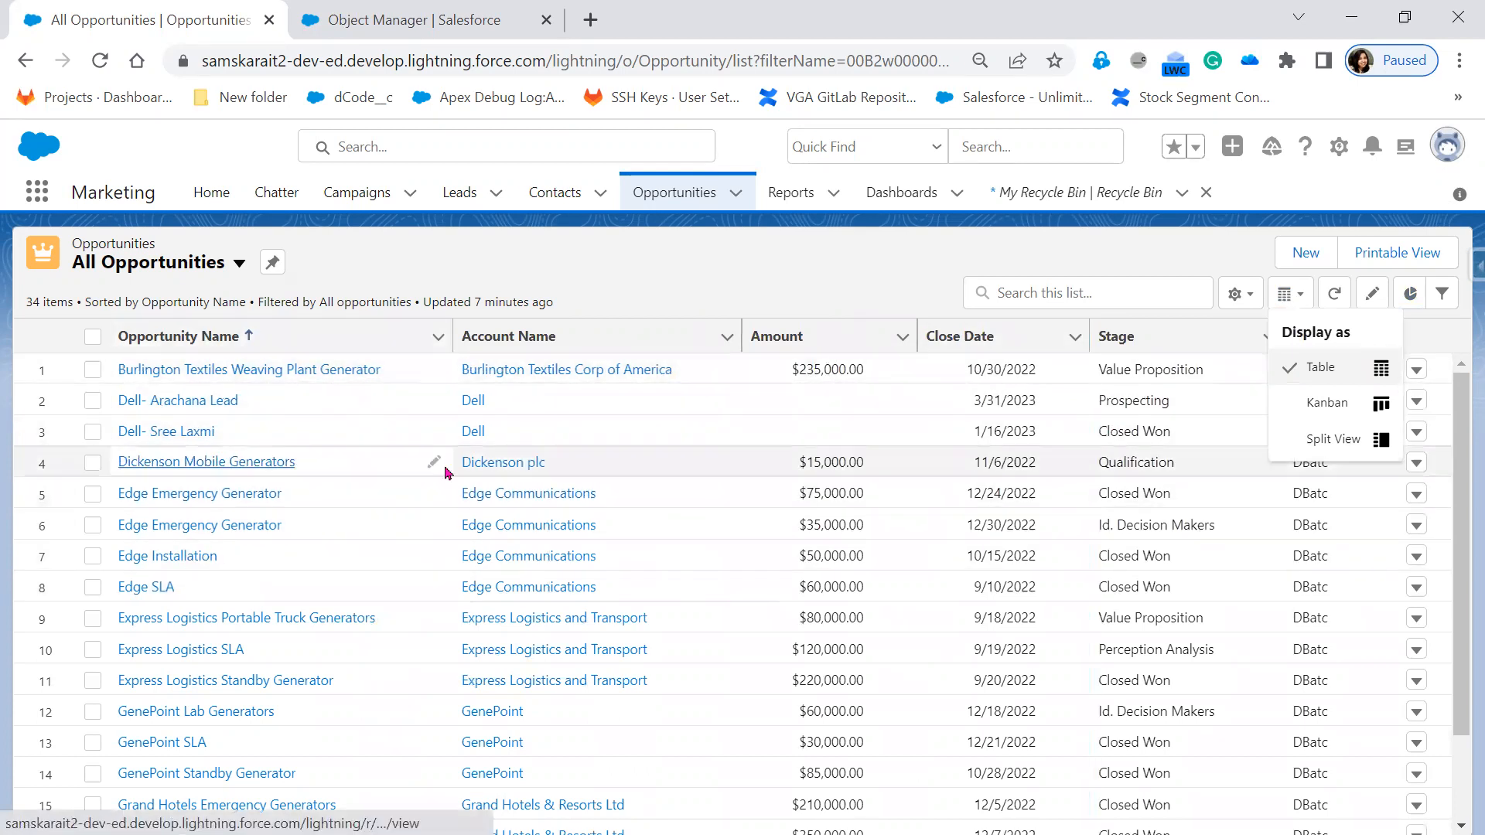
{"action": "left_click", "coordinate": [1346, 417]}
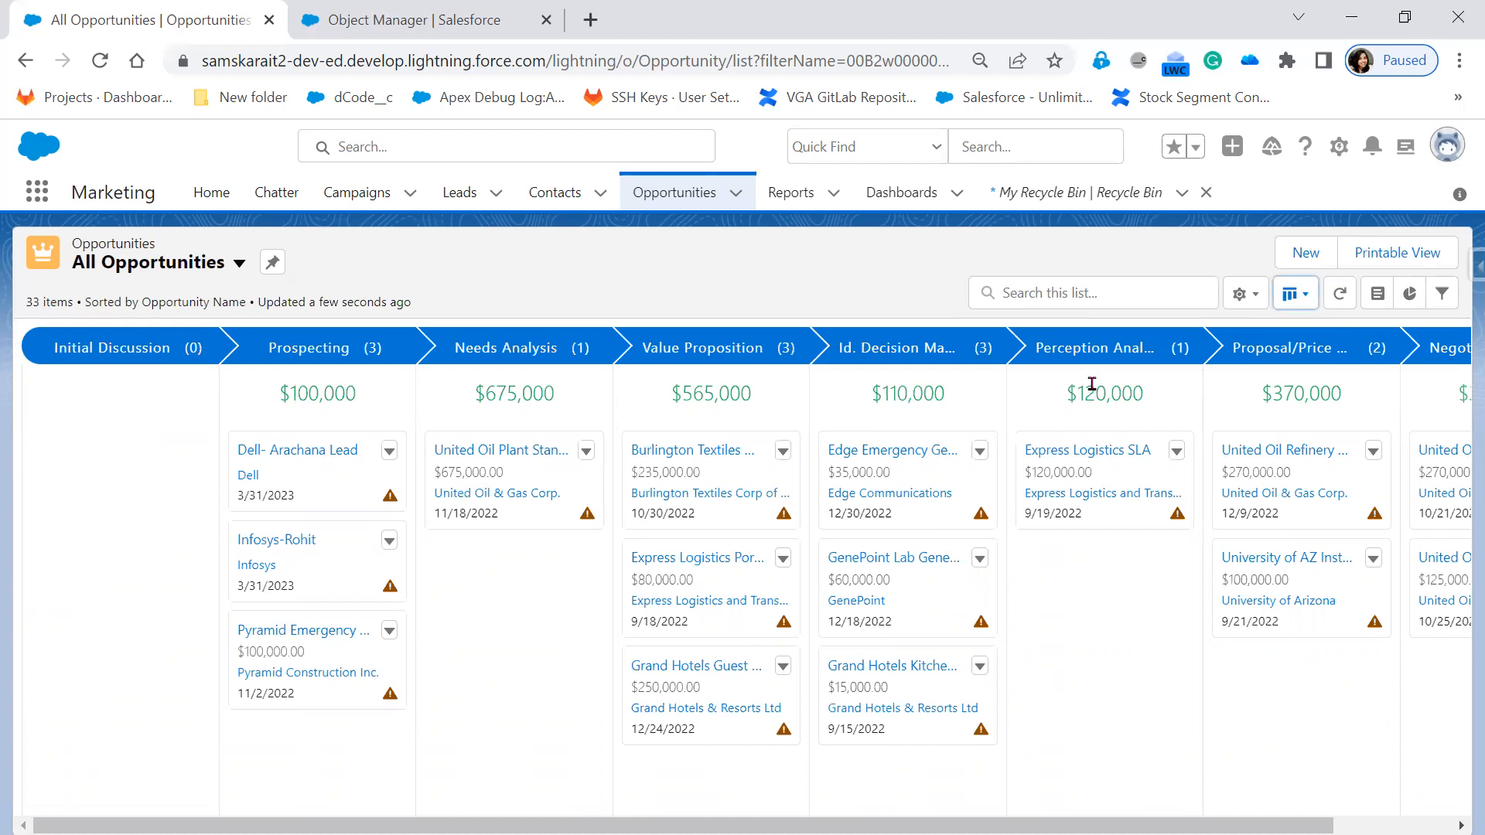
Move the United Oil Plant Standby Generators card from Needs Analysis to Value Proposition and back to Needs Analysis
{"action": "left_click_drag", "start_coordinate": [503, 470], "coordinate": [605, 559]}
{"action": "left_click_drag", "start_coordinate": [495, 454], "coordinate": [657, 449]}
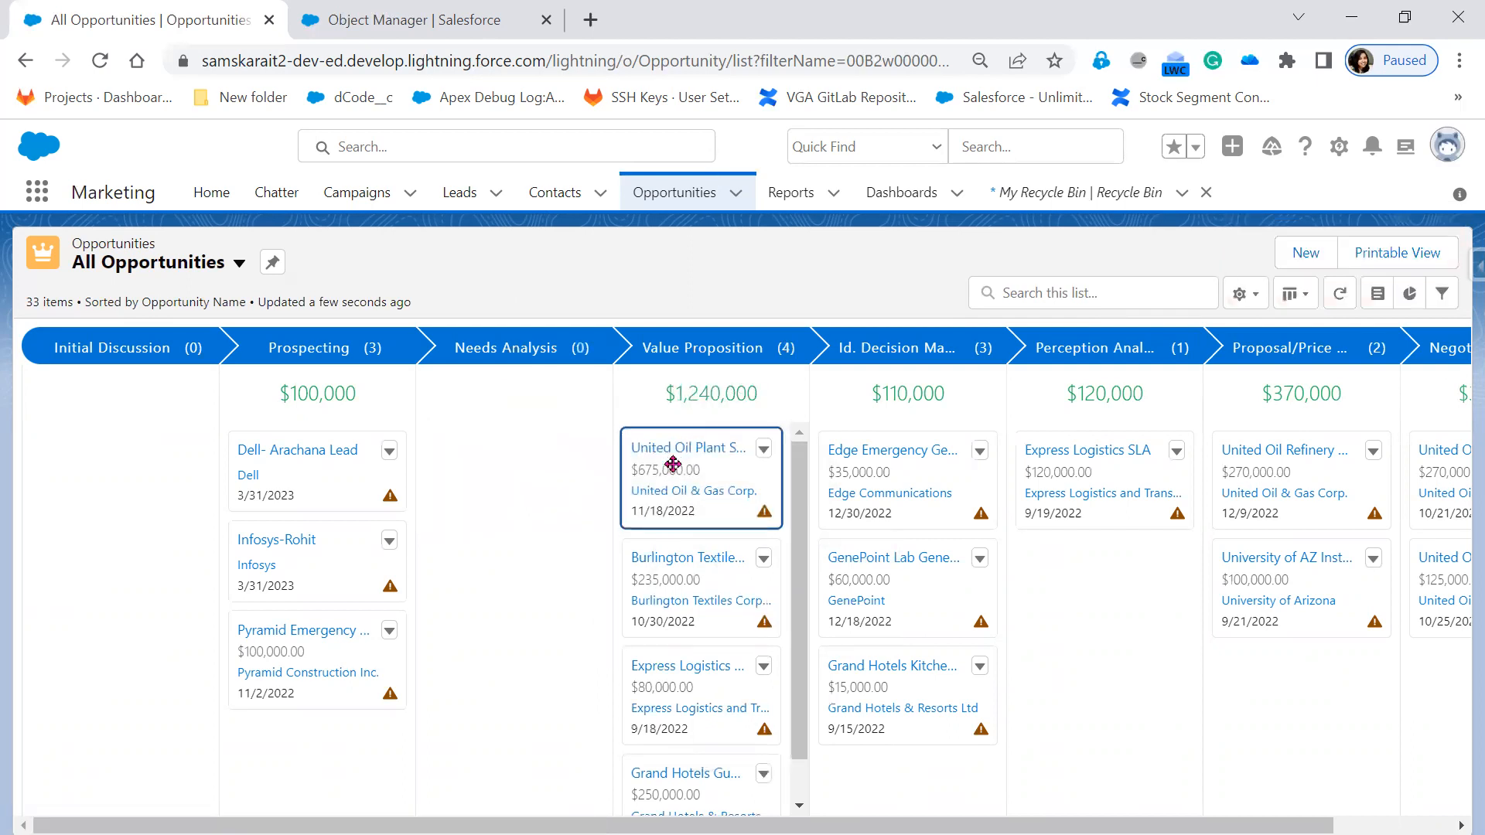
{"action": "left_click_drag", "start_coordinate": [673, 458], "coordinate": [713, 470]}
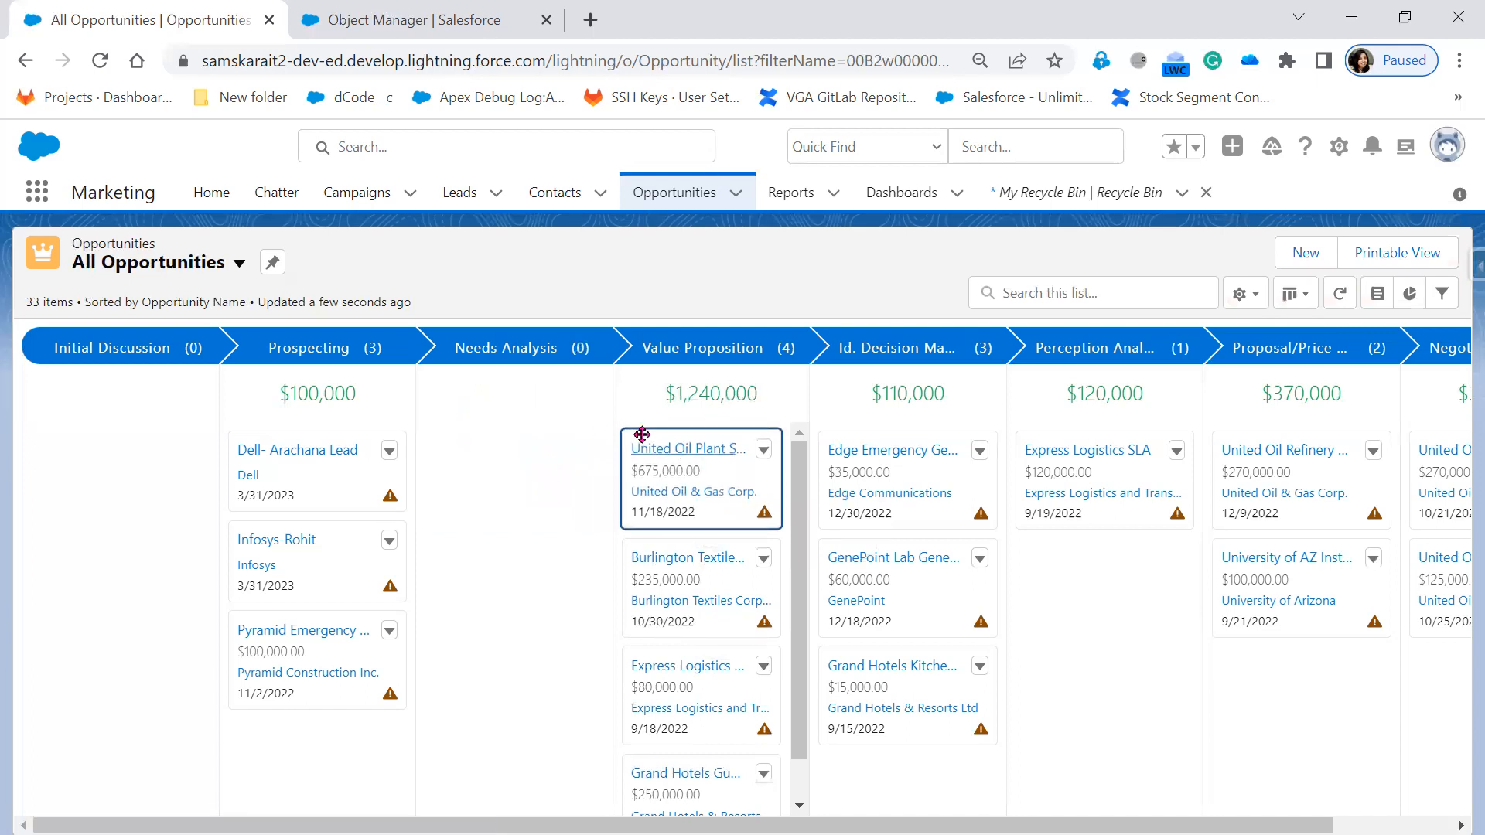
{"action": "left_click_drag", "start_coordinate": [629, 450], "coordinate": [469, 452]}
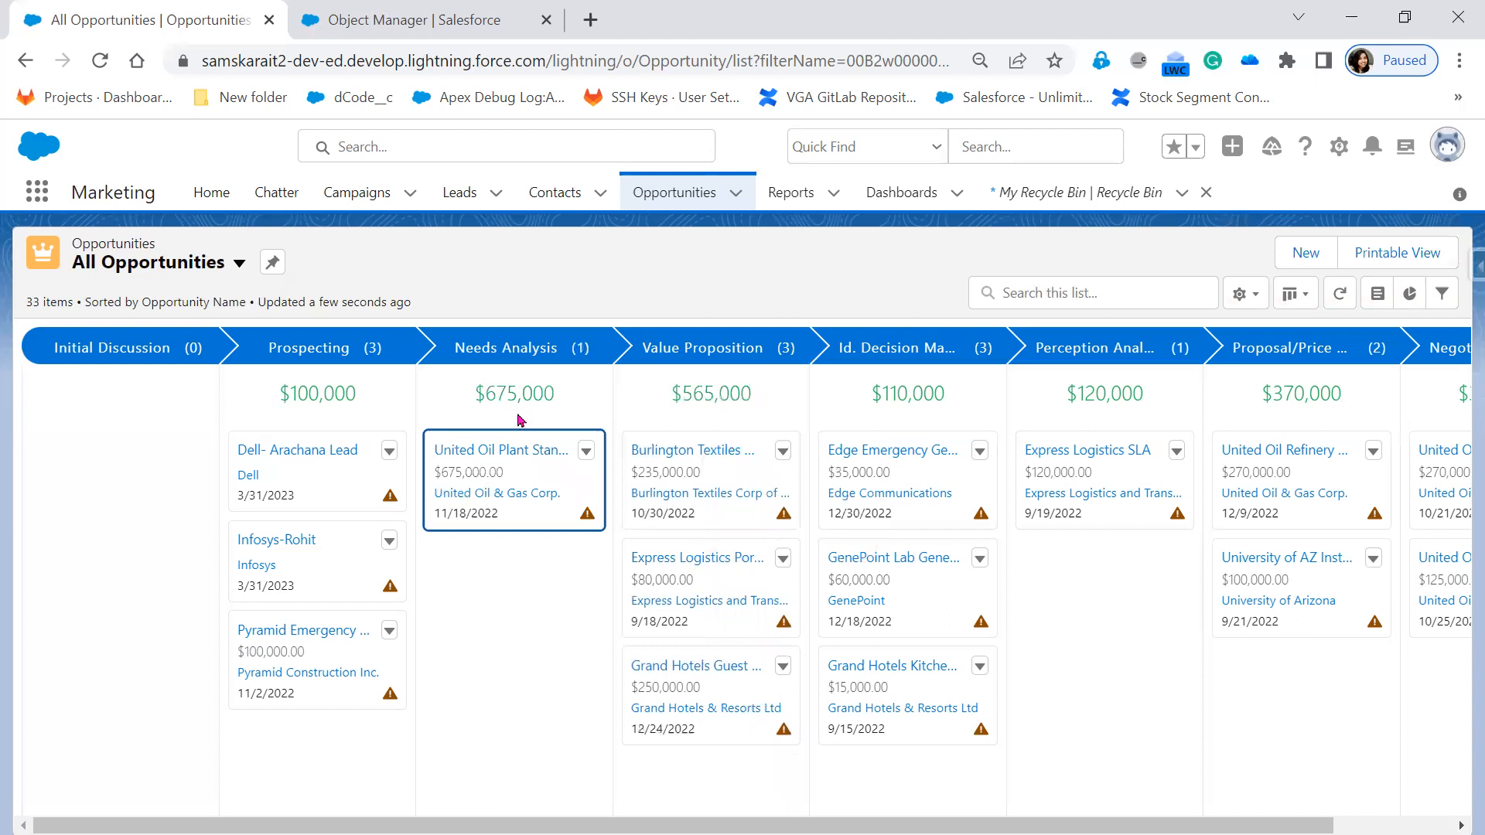
Move the United Oil Plant Standby Generators card through Value Proposition, Prospecting and Initial Discussion, and return it to Needs Analysis
{"action": "left_click_drag", "start_coordinate": [516, 472], "coordinate": [677, 464]}
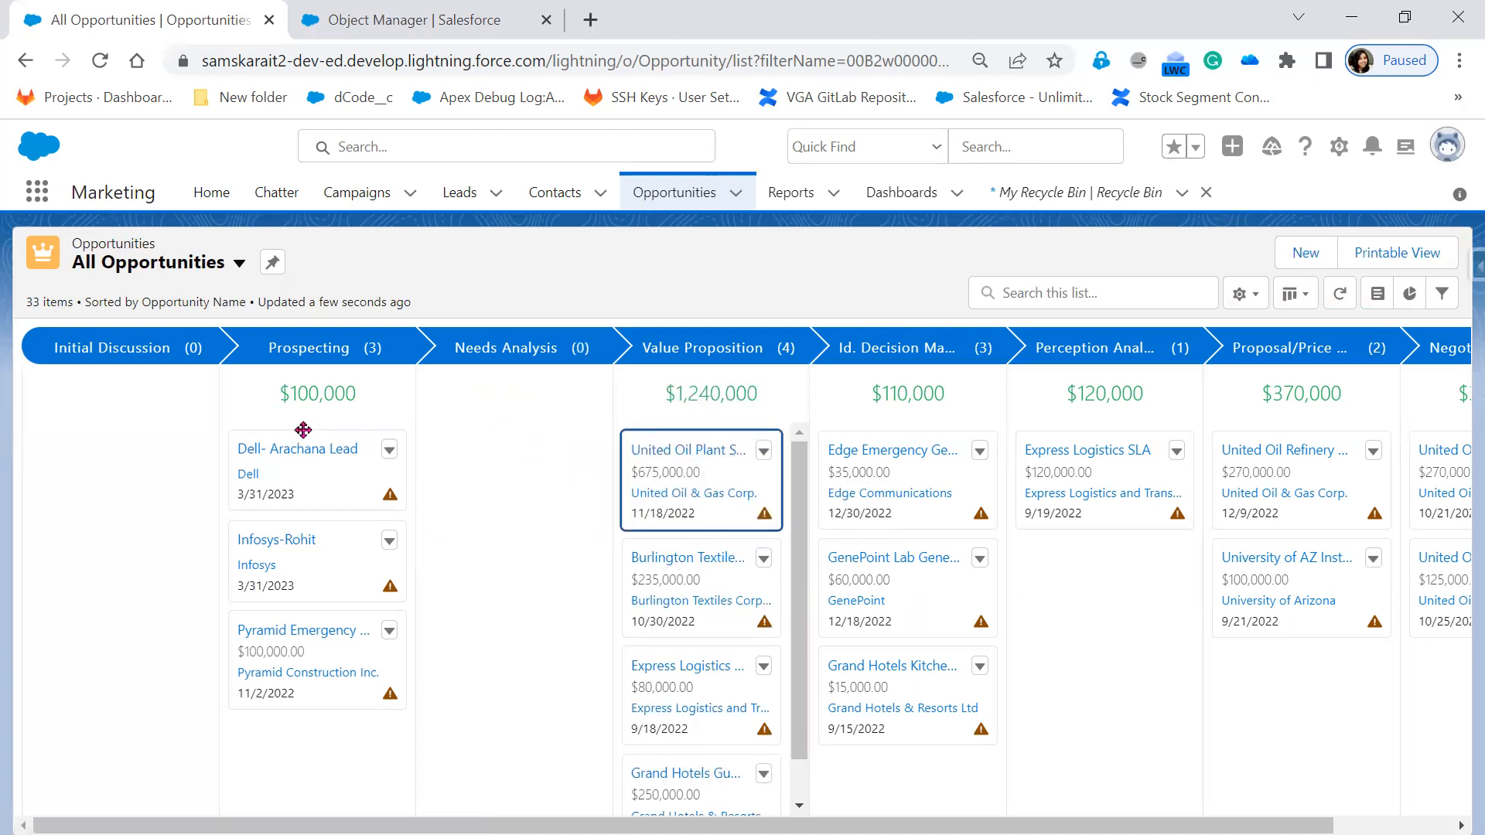
{"action": "left_click_drag", "start_coordinate": [662, 438], "coordinate": [228, 433]}
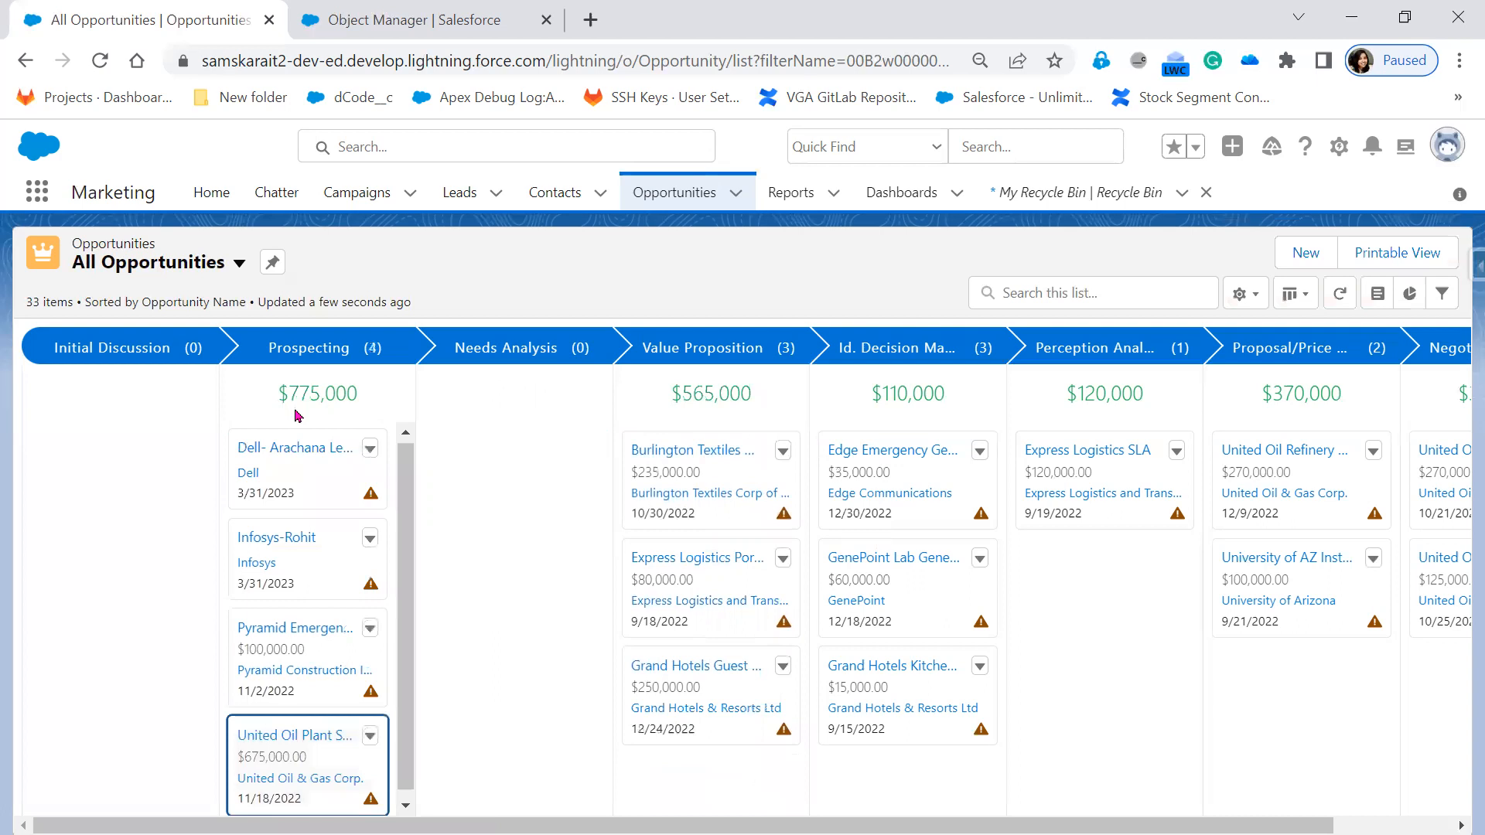
{"action": "left_click_drag", "start_coordinate": [290, 778], "coordinate": [93, 564]}
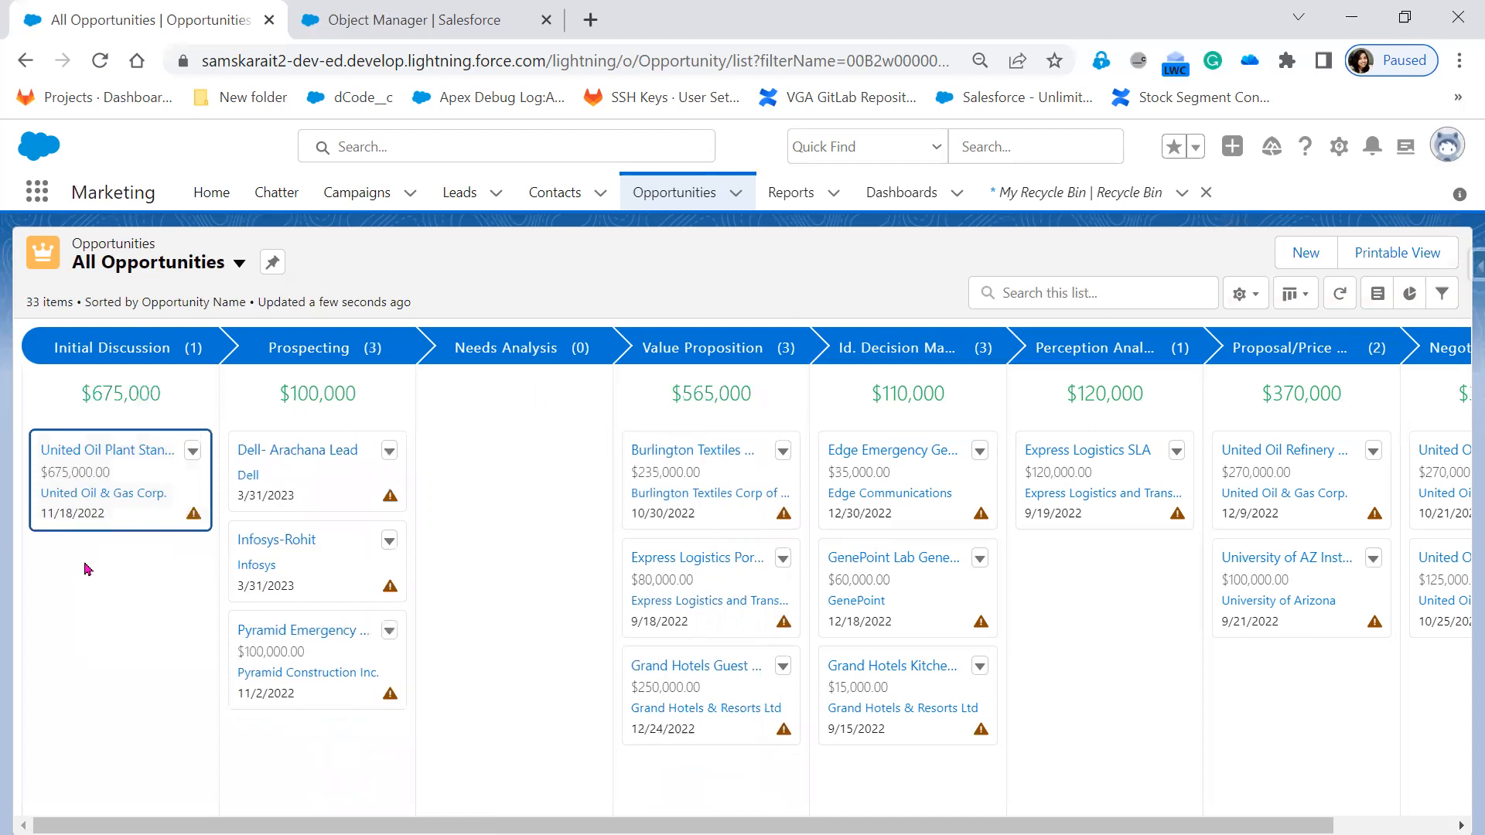
{"action": "left_click_drag", "start_coordinate": [96, 443], "coordinate": [452, 447]}
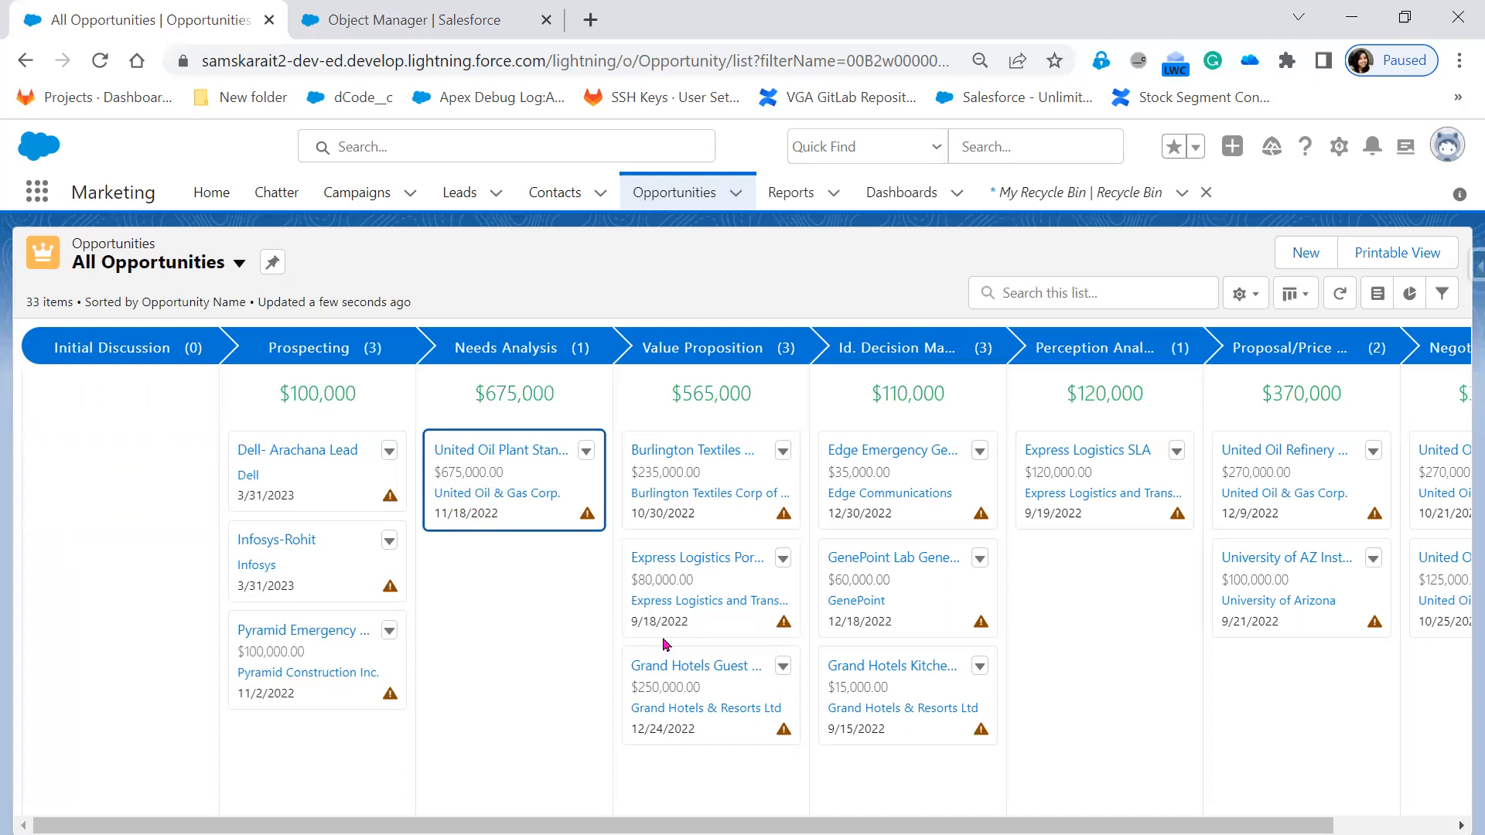
Examine the record actions and the warning alert on the GenePoint Lab Generators card in the Kanban board
{"action": "left_click_drag", "start_coordinate": [664, 638], "coordinate": [663, 636]}
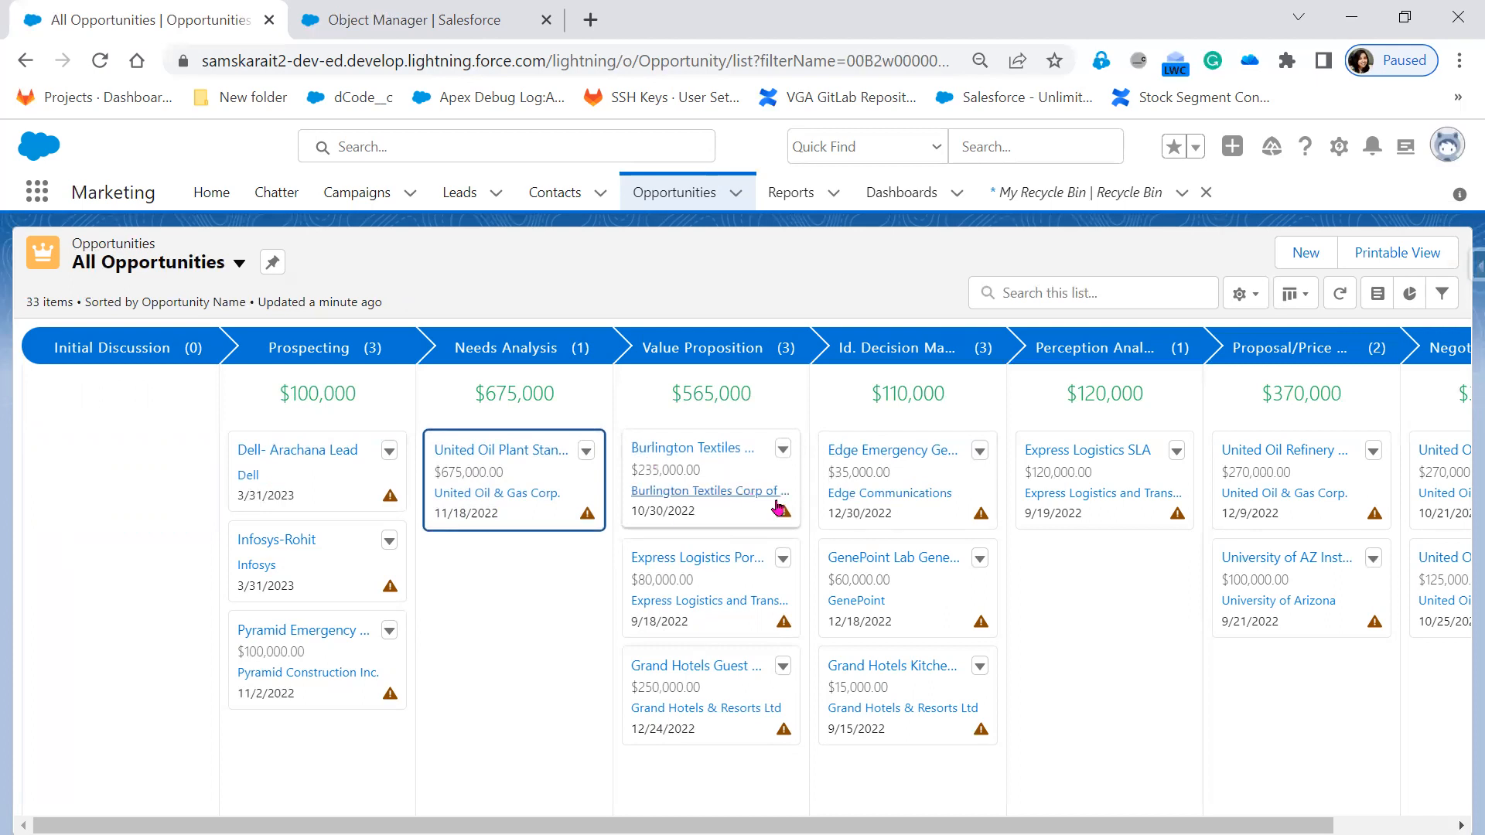
{"action": "left_click", "coordinate": [980, 562]}
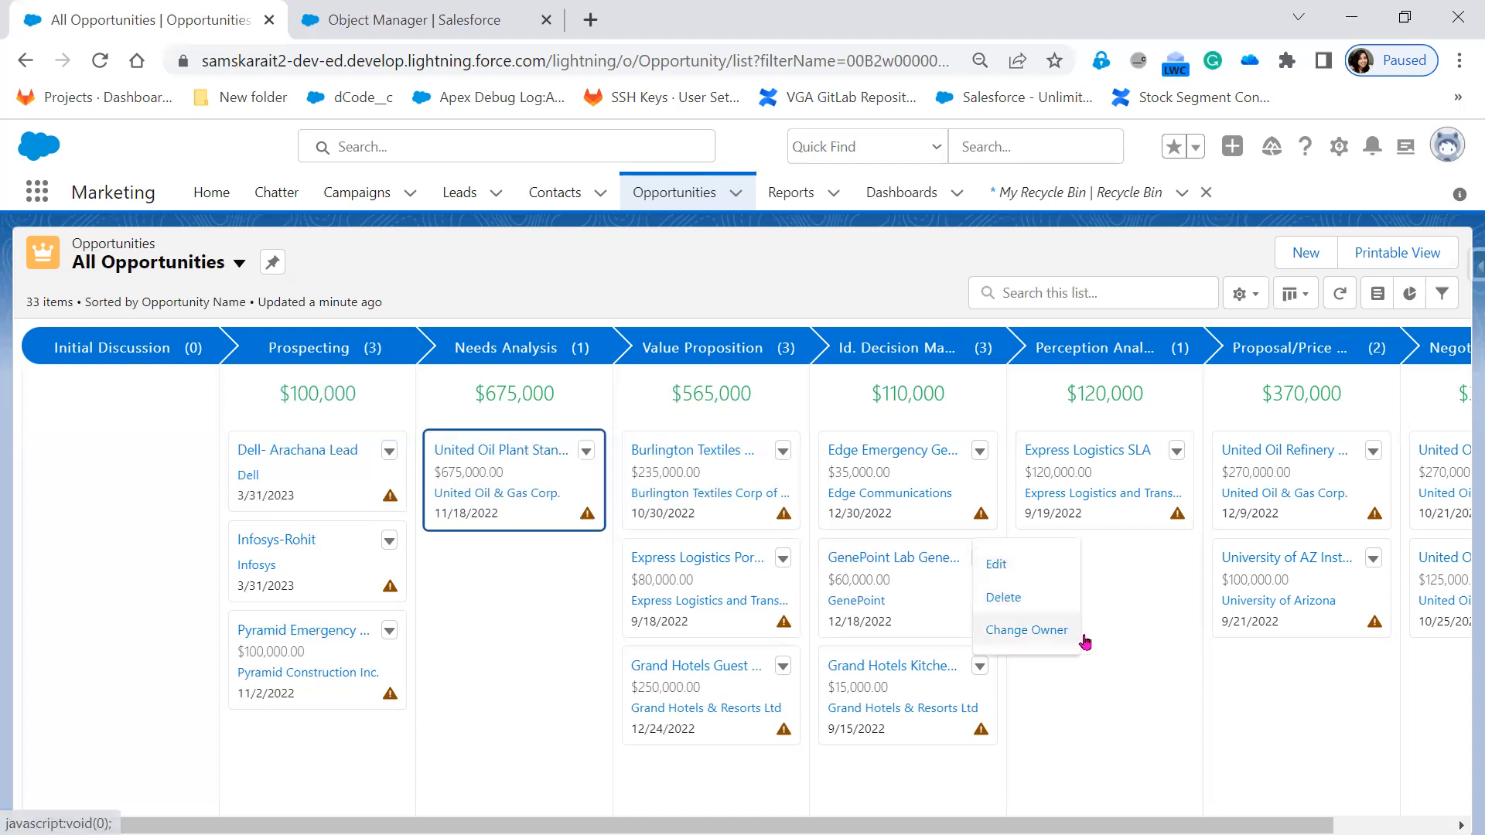
{"action": "left_click", "coordinate": [1129, 622]}
{"action": "mouse_move", "coordinate": [981, 626]}
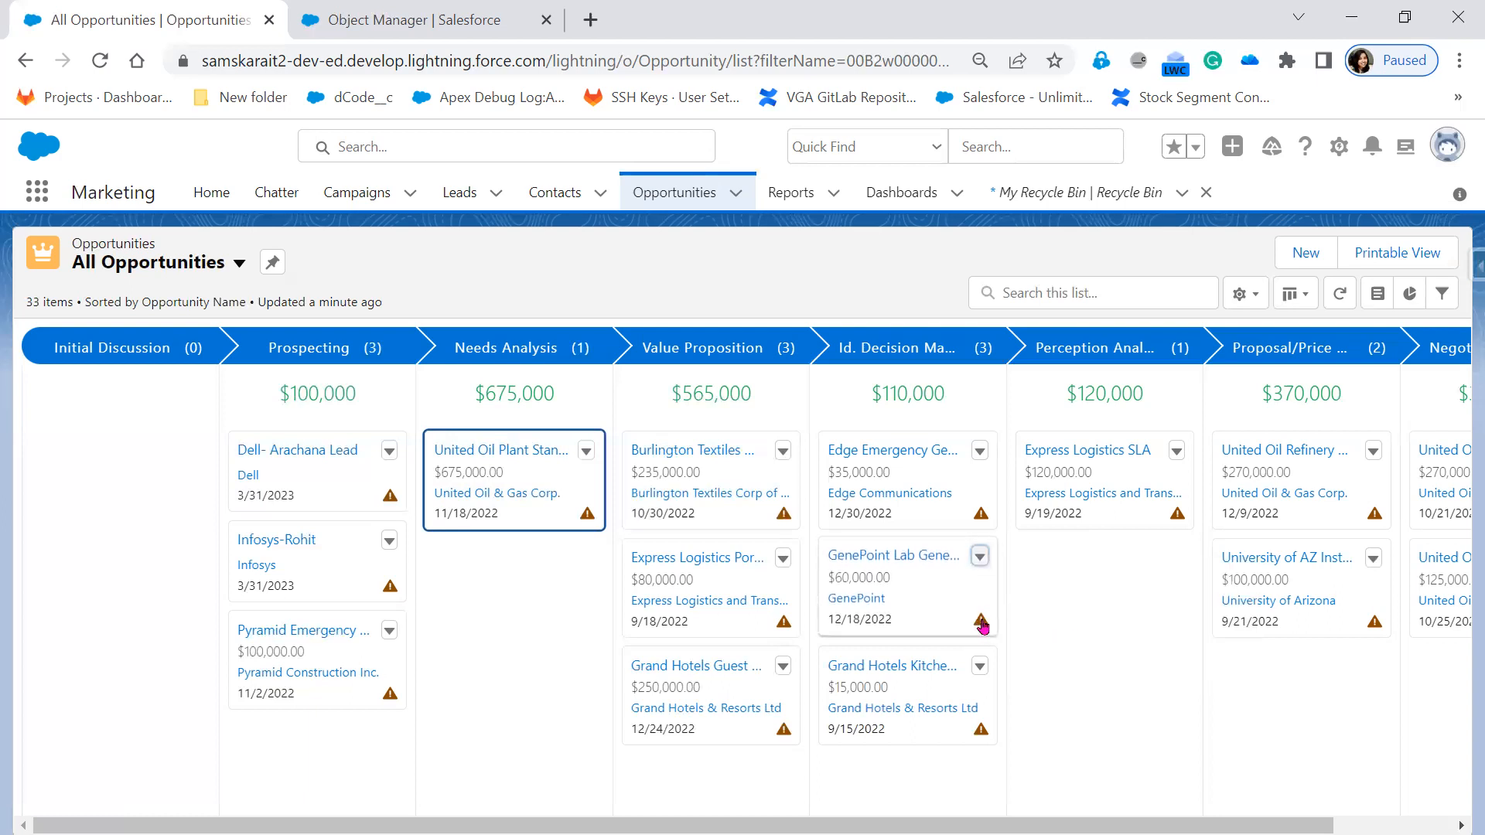
{"action": "left_click", "coordinate": [983, 627]}
{"action": "mouse_move", "coordinate": [984, 628]}
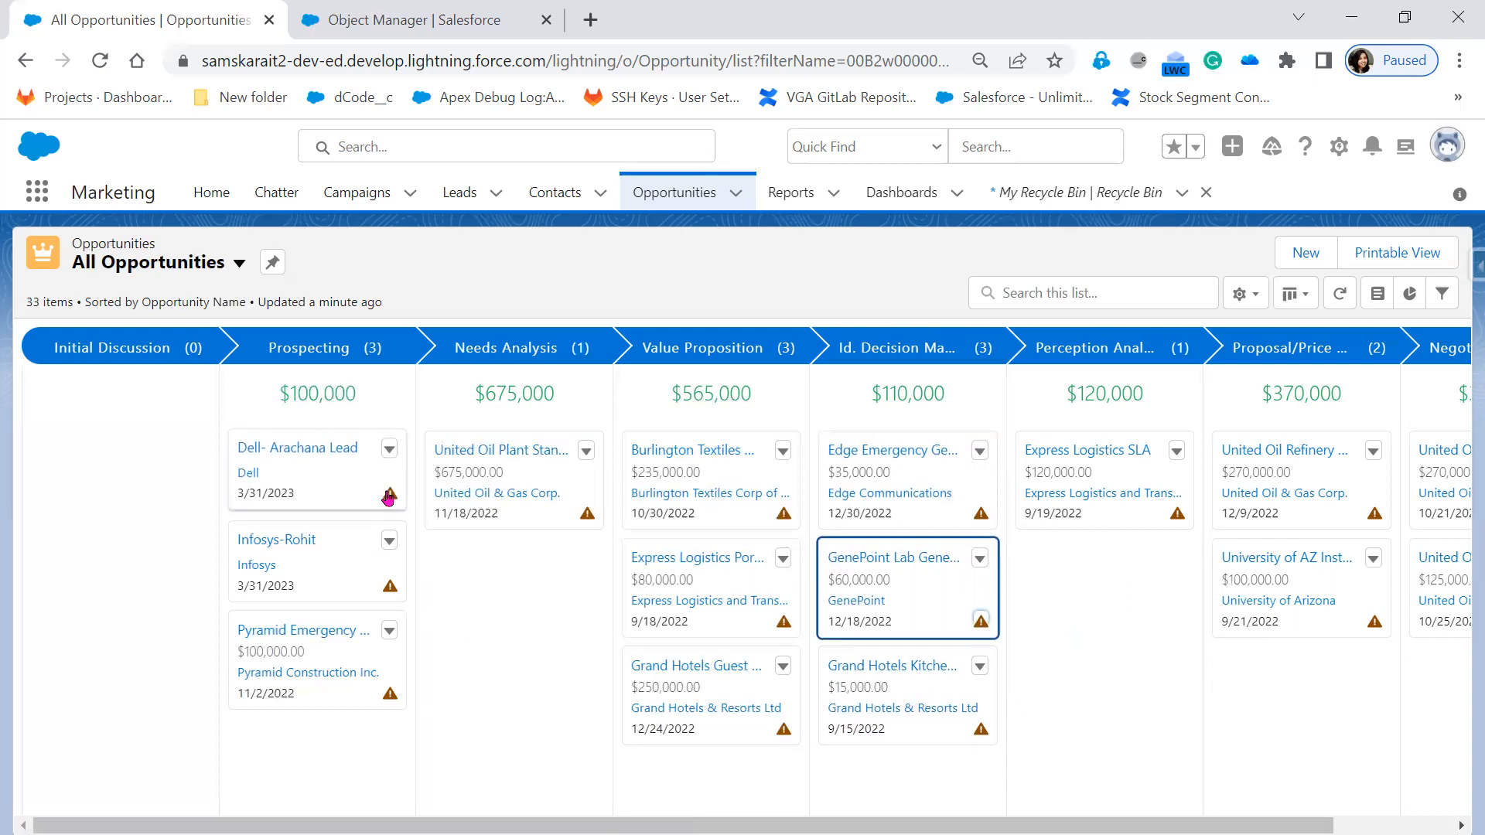
{"action": "left_click_drag", "start_coordinate": [329, 472], "coordinate": [306, 451]}
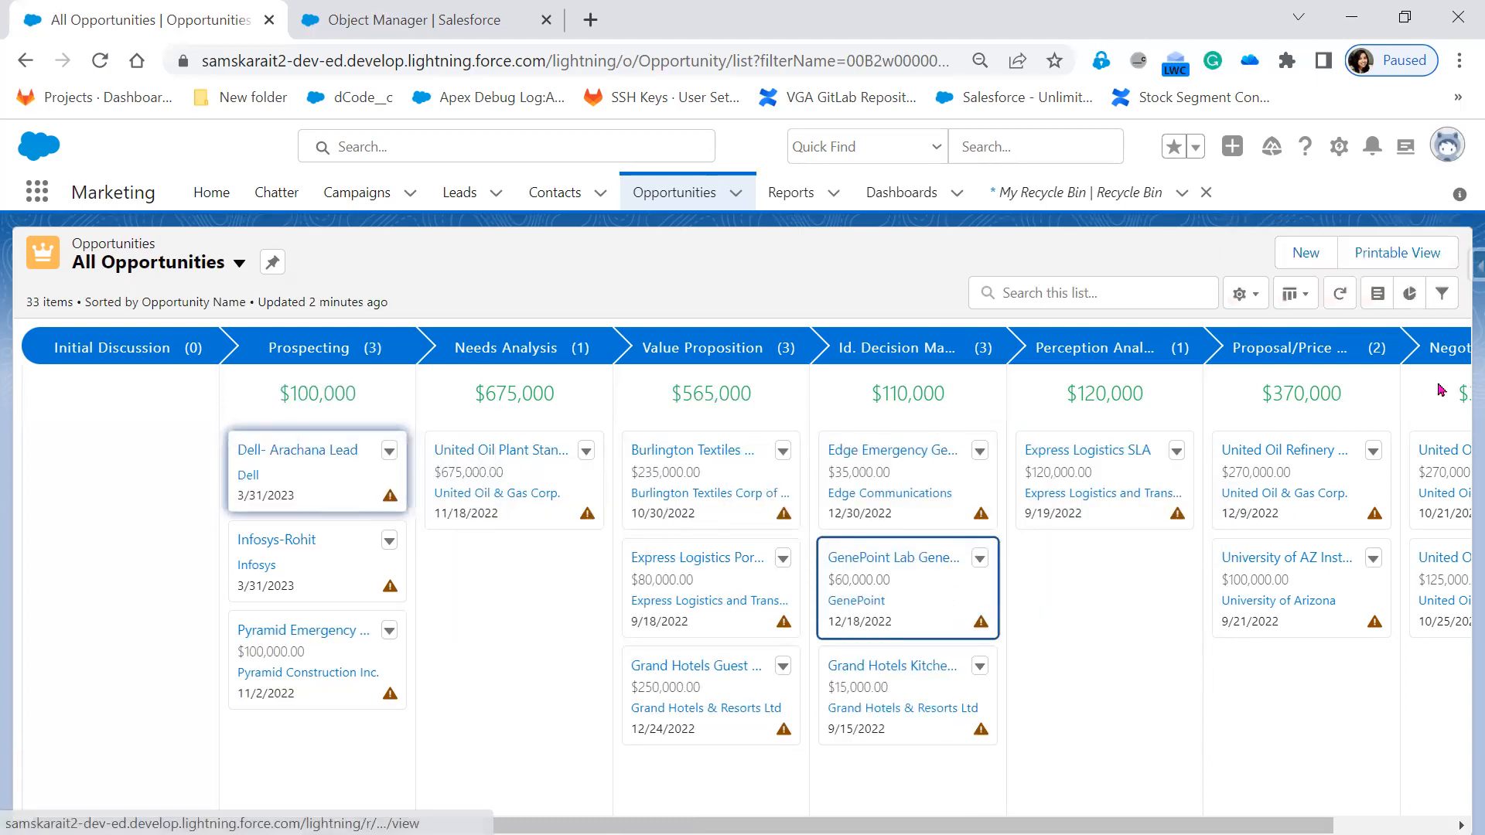
Display the All Opportunities list as Split View and look through its opportunity records
{"action": "left_click", "coordinate": [1307, 302]}
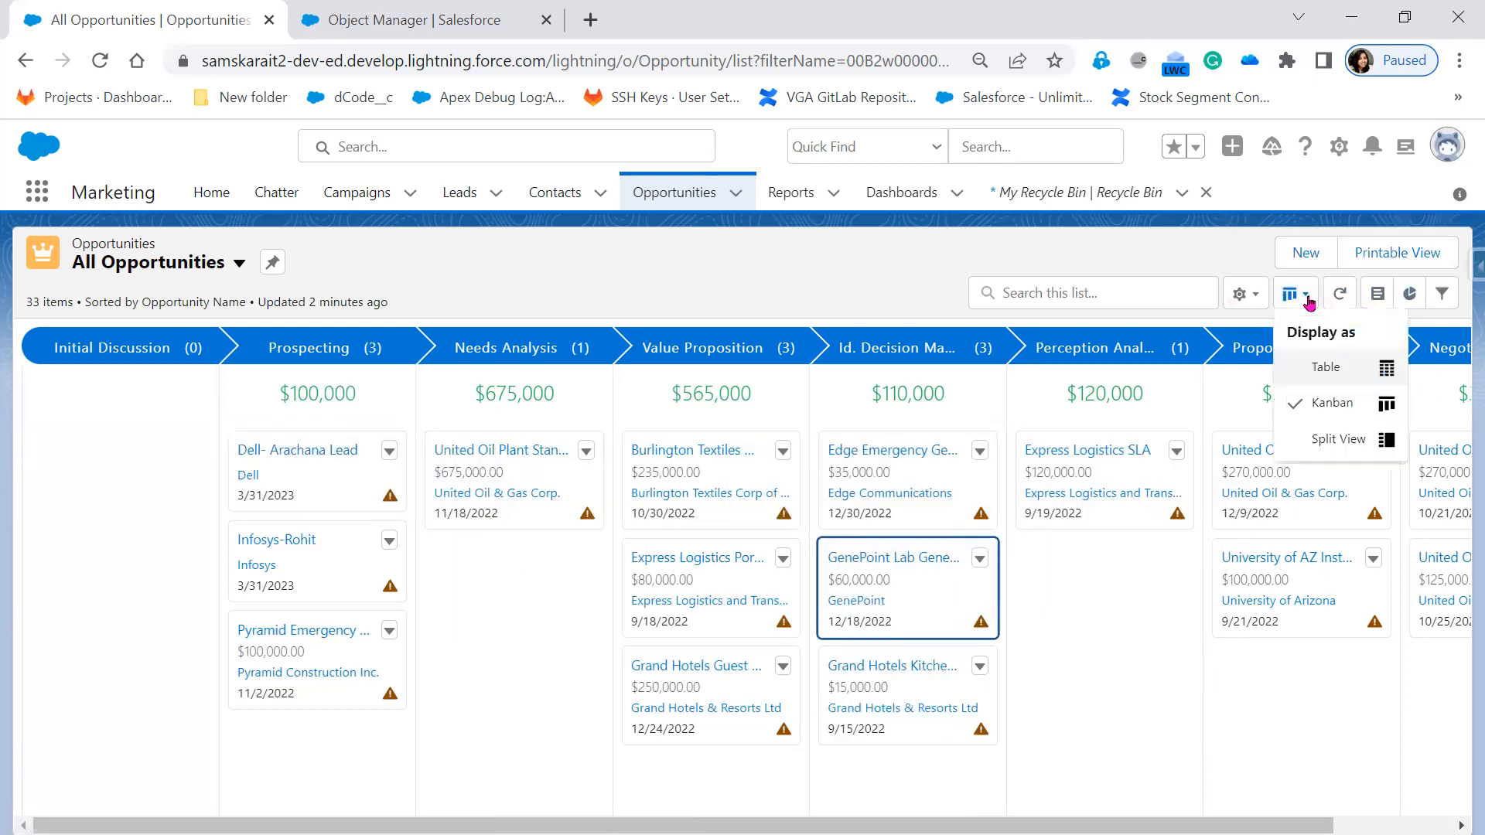
{"action": "left_click", "coordinate": [1343, 458]}
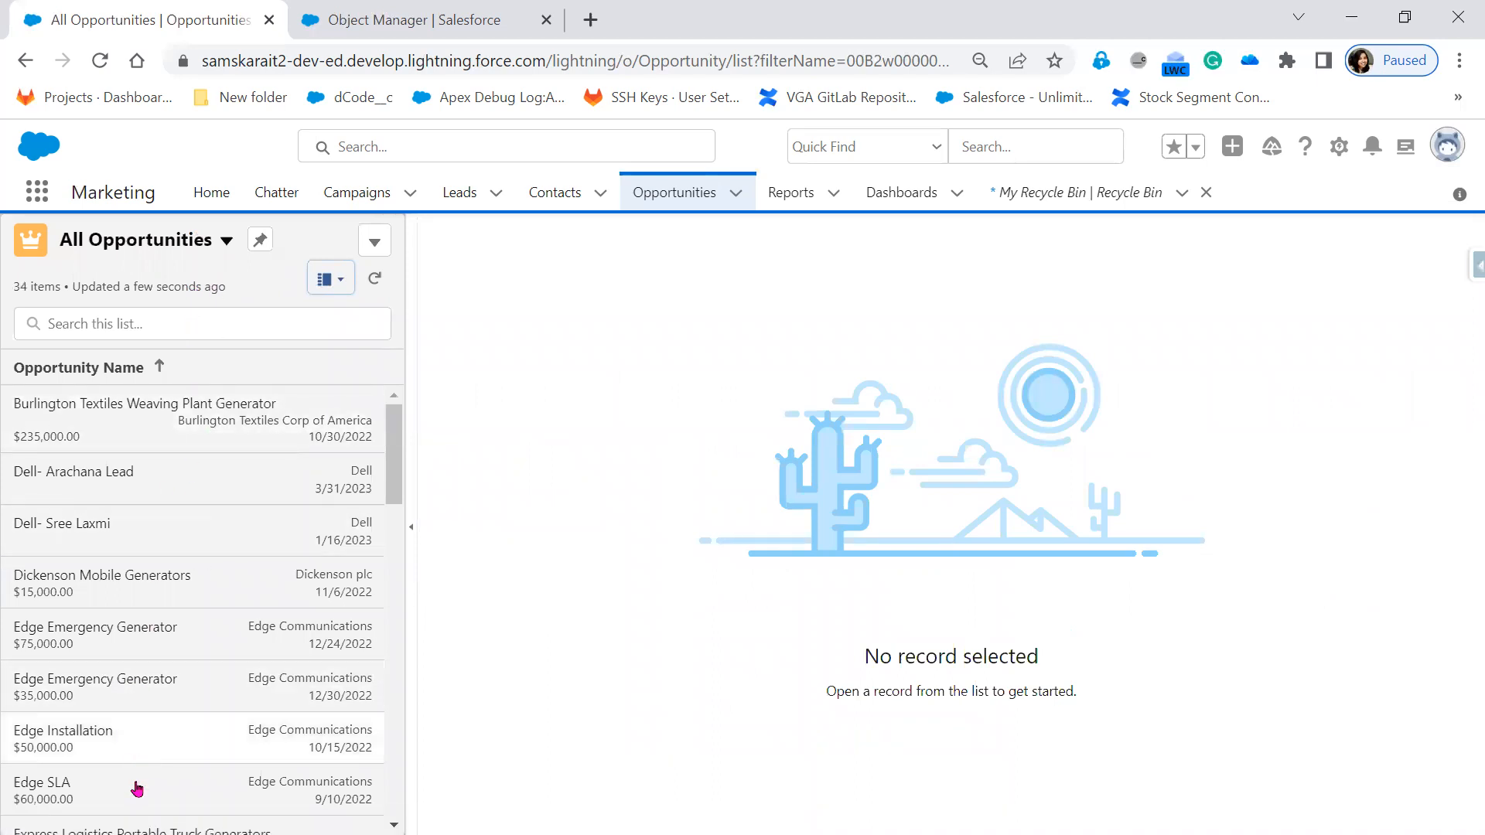
{"action": "scroll", "coordinate": [159, 722], "scroll_direction": "down", "scroll_amount": 10}
{"action": "scroll", "coordinate": [162, 726], "scroll_direction": "down", "scroll_amount": 5}
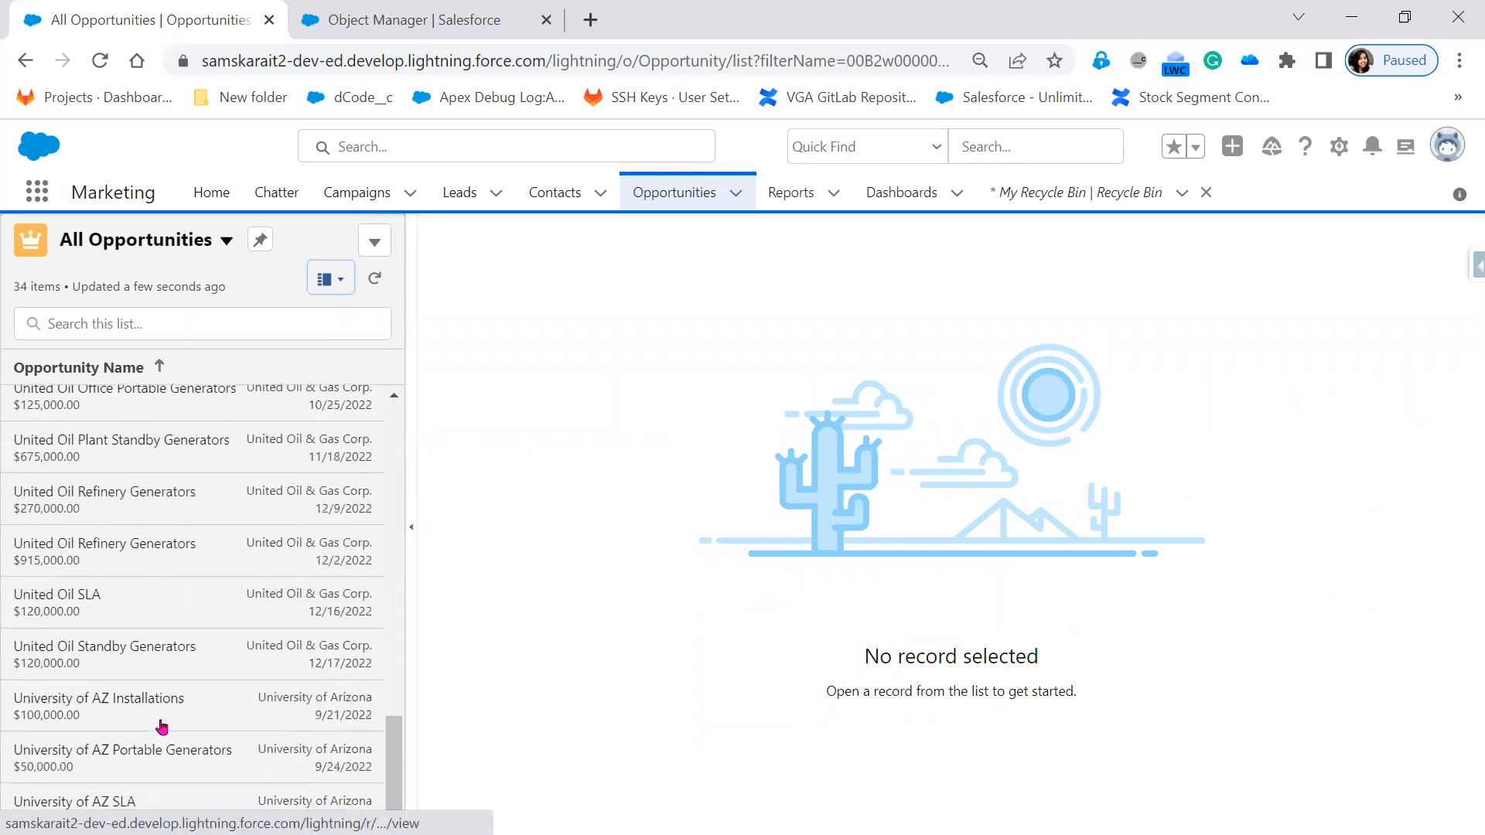
{"action": "scroll", "coordinate": [160, 723], "scroll_direction": "up", "scroll_amount": 15}
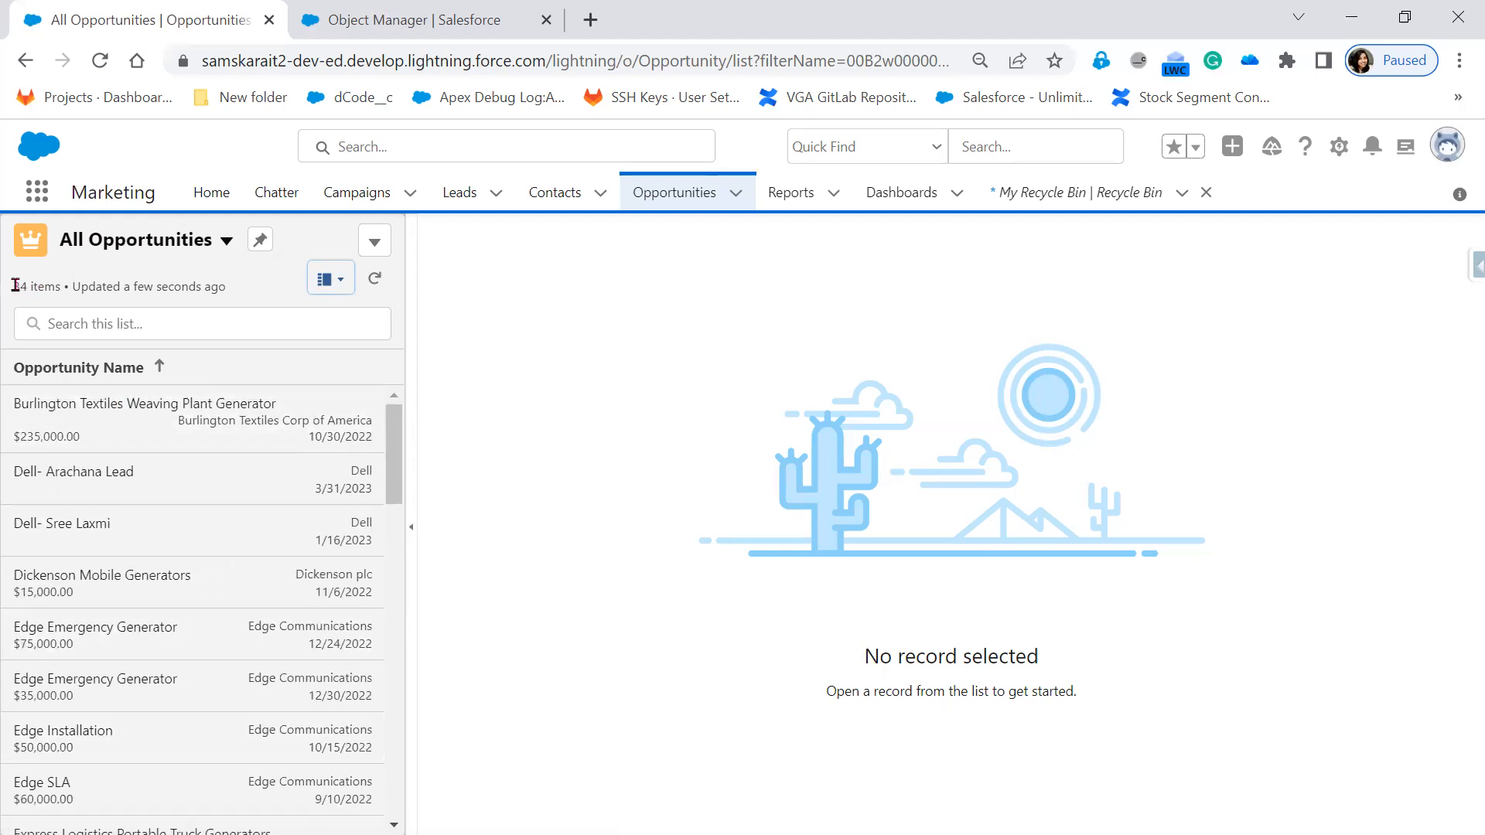
Open both Edge Emergency Generator opportunities in the split view, view their details, and dismiss the New Settings for Record Pages prompt
{"action": "left_click", "coordinate": [198, 633]}
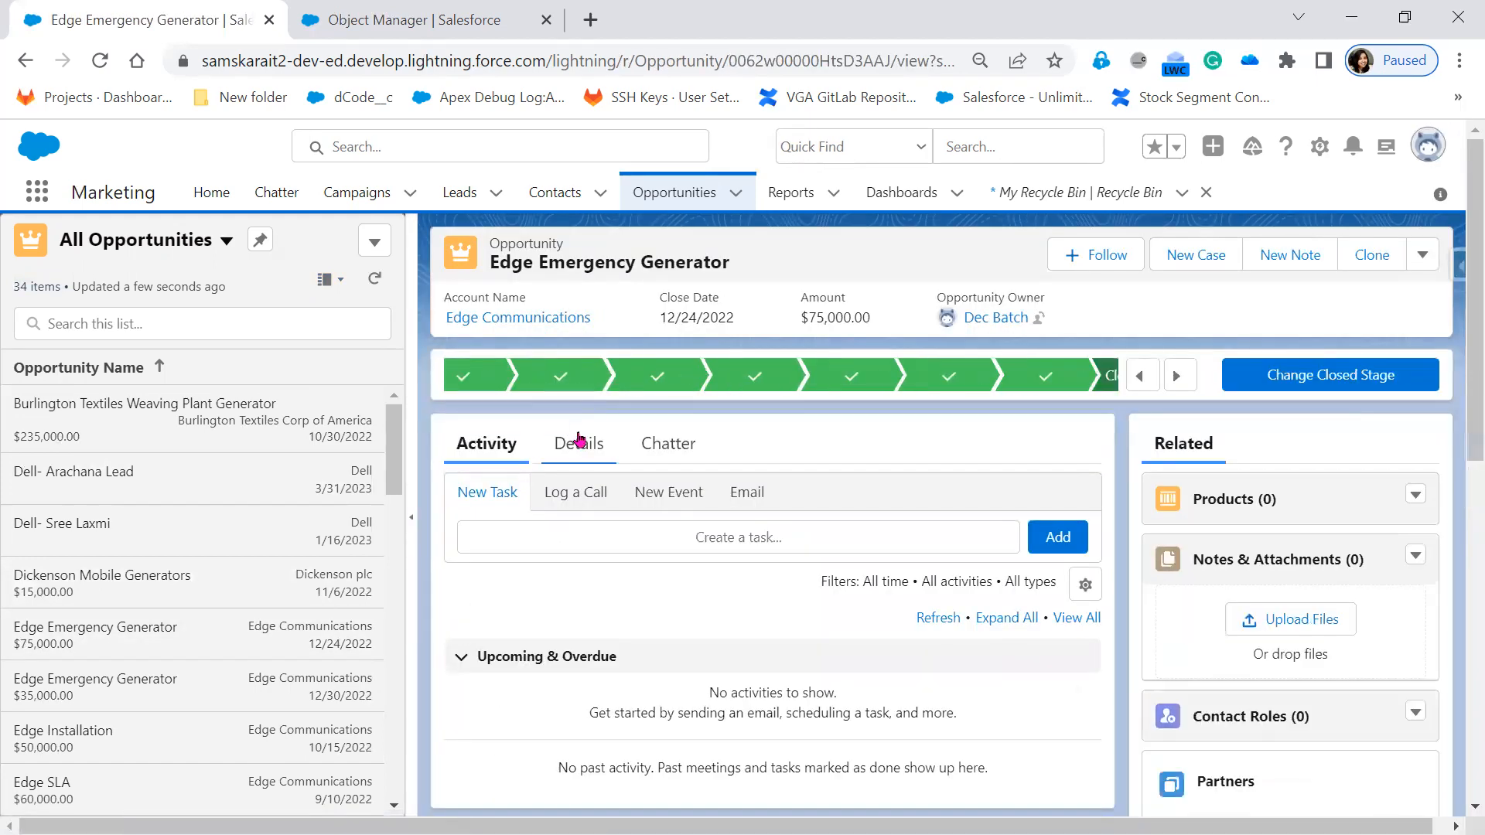
{"action": "left_click", "coordinate": [556, 443]}
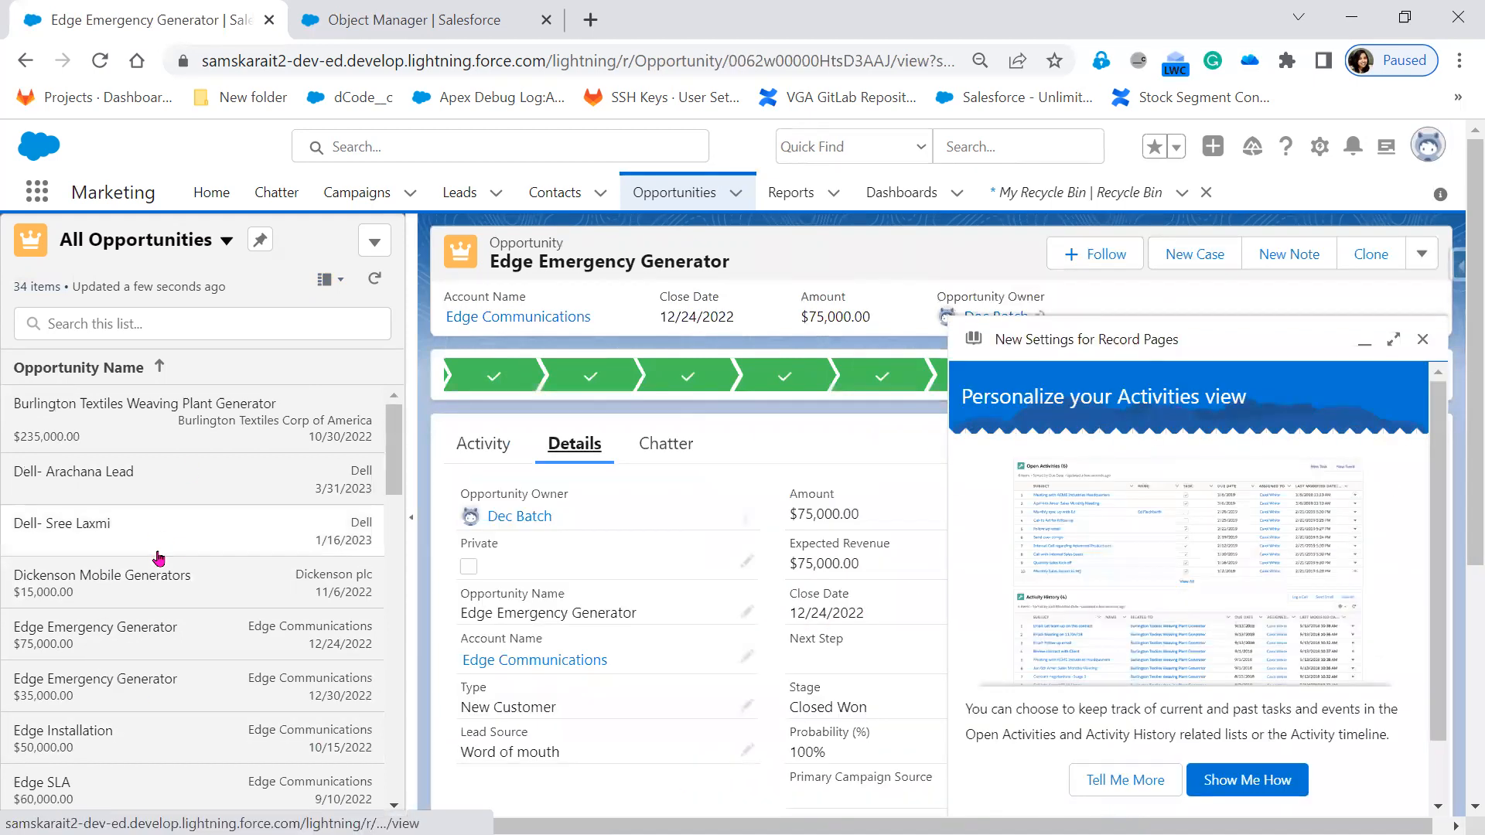
{"action": "left_click", "coordinate": [183, 710]}
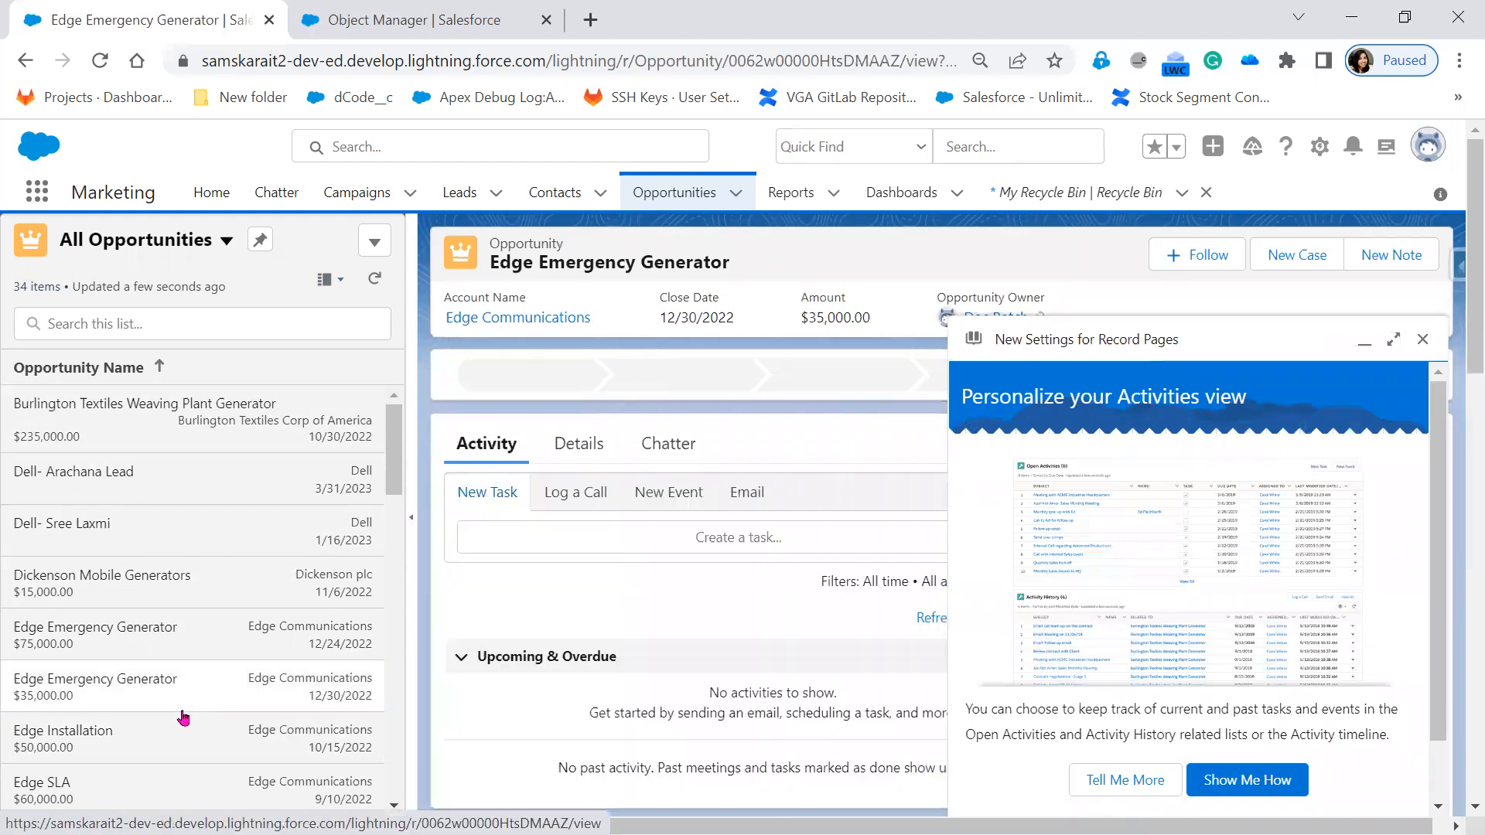
{"action": "left_click", "coordinate": [596, 452]}
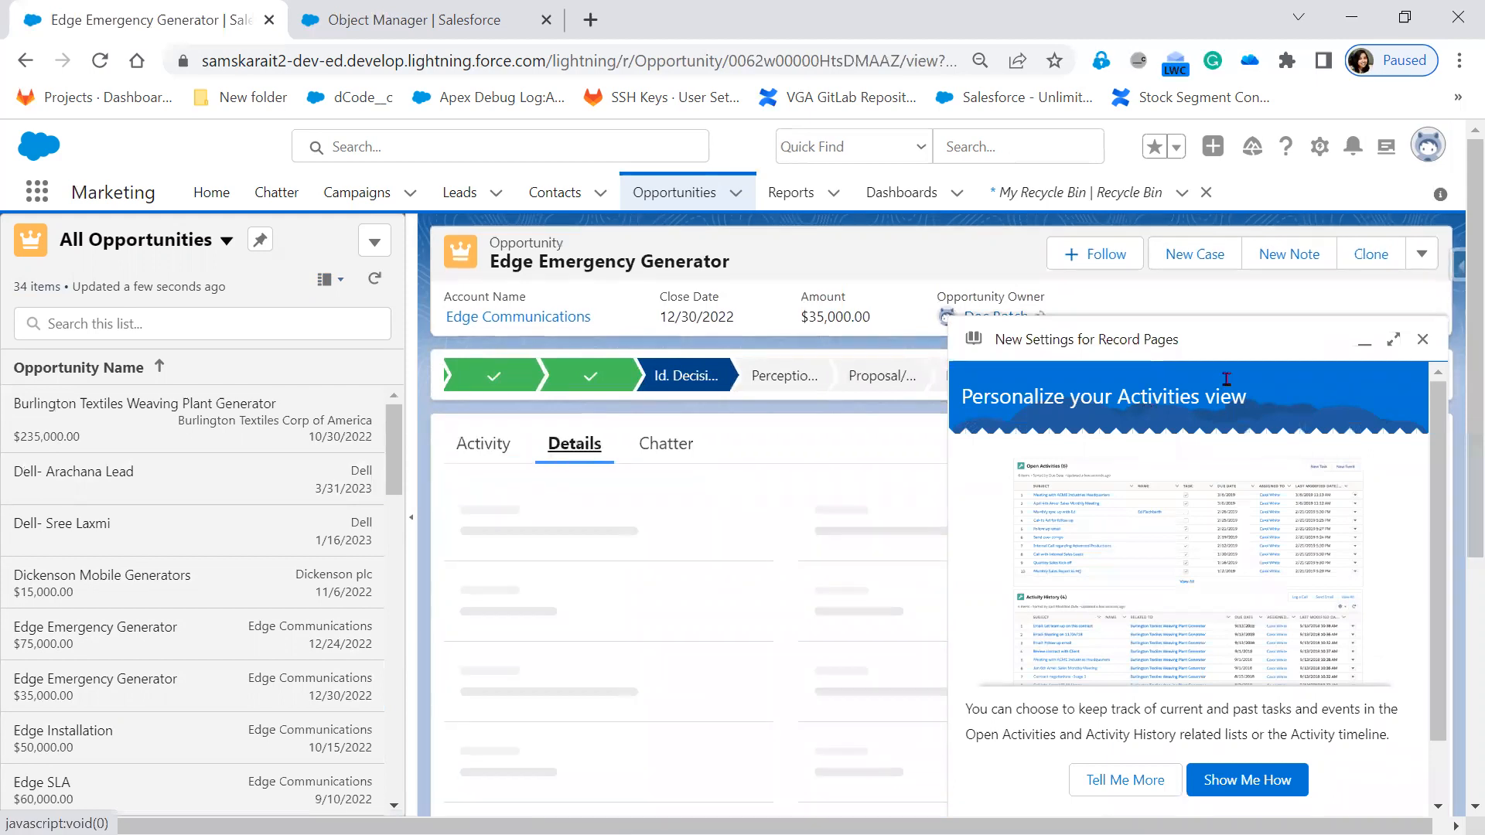
{"action": "left_click", "coordinate": [1424, 340]}
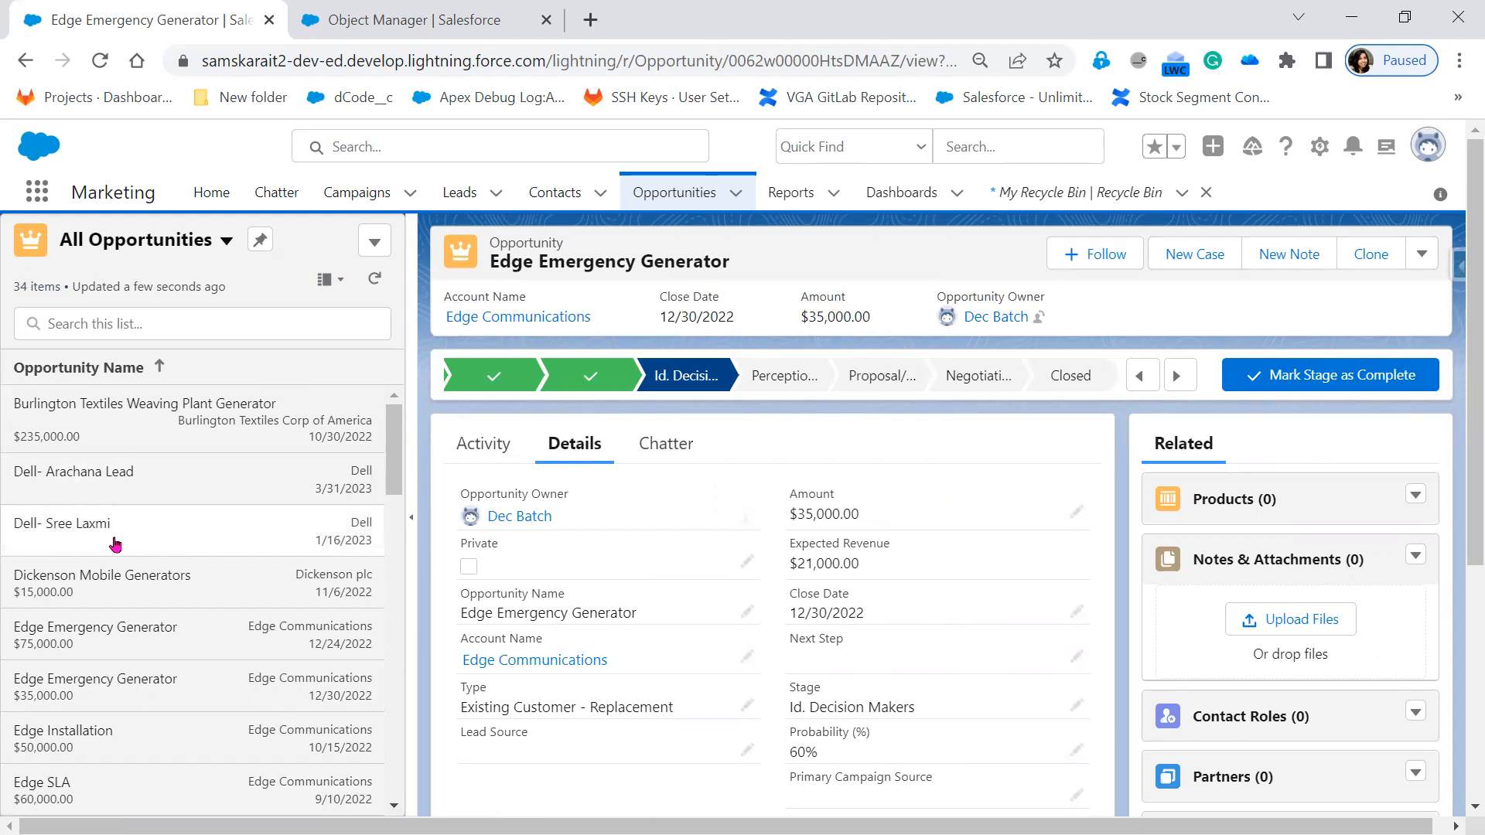
Open the Dell opportunity closing 1/16/2023, followed by University of AZ SLA, and view the latter's details
{"action": "left_click", "coordinate": [198, 517]}
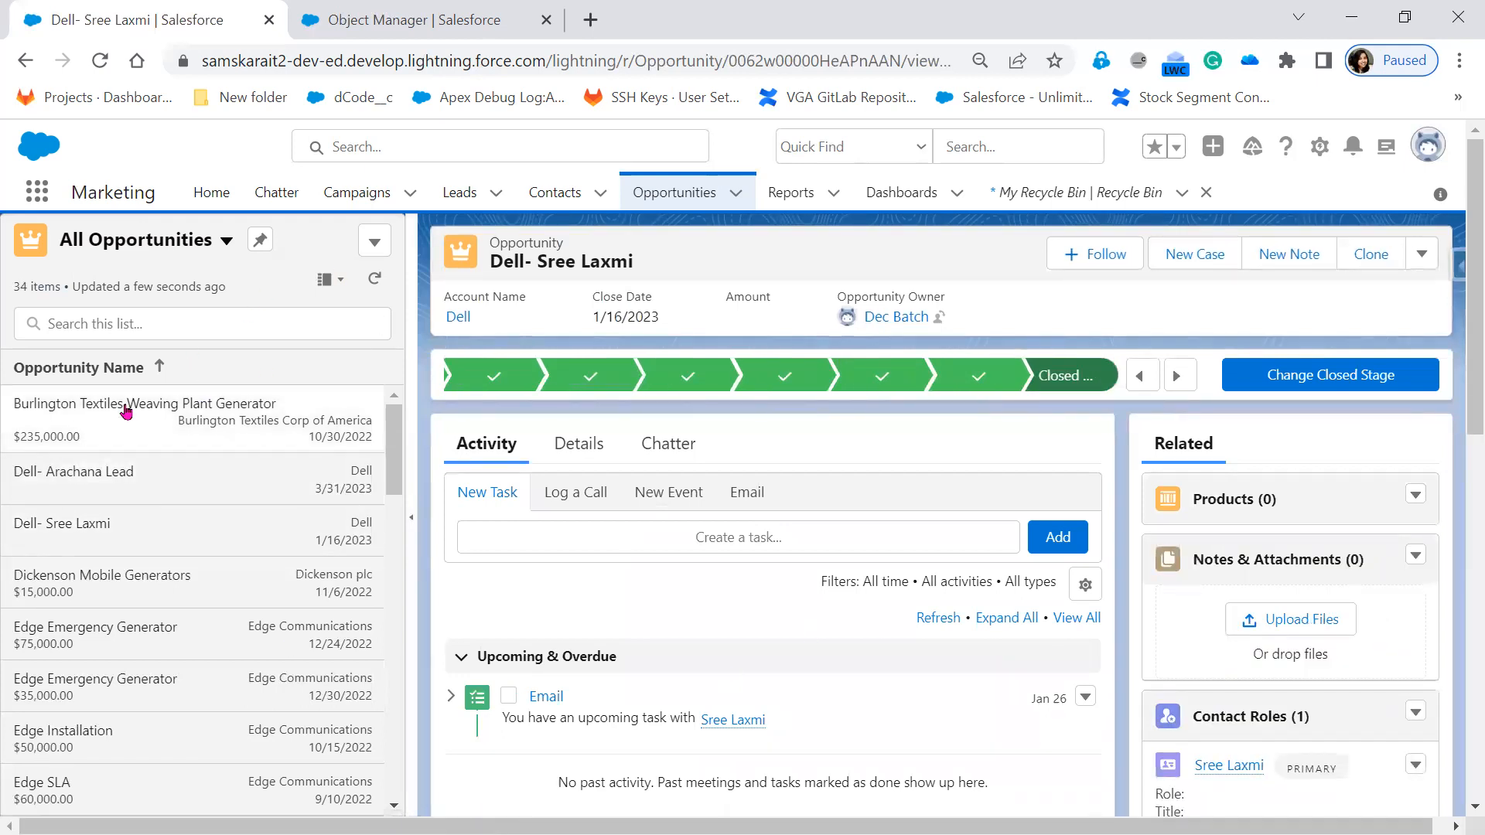
{"action": "scroll", "coordinate": [151, 778], "scroll_direction": "down", "scroll_amount": 15}
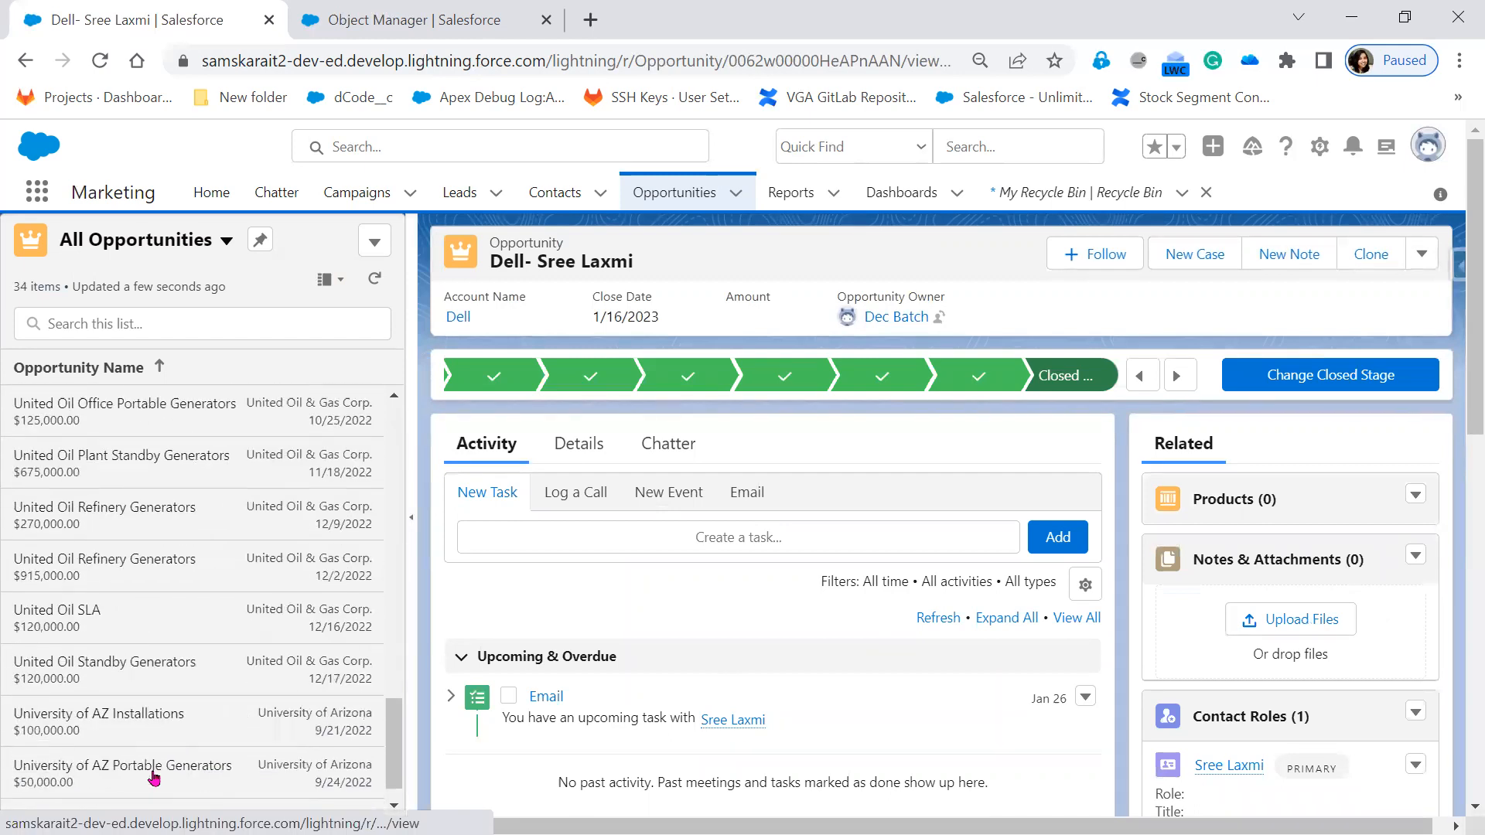
{"action": "scroll", "coordinate": [154, 778], "scroll_direction": "down", "scroll_amount": 1}
{"action": "left_click", "coordinate": [154, 778]}
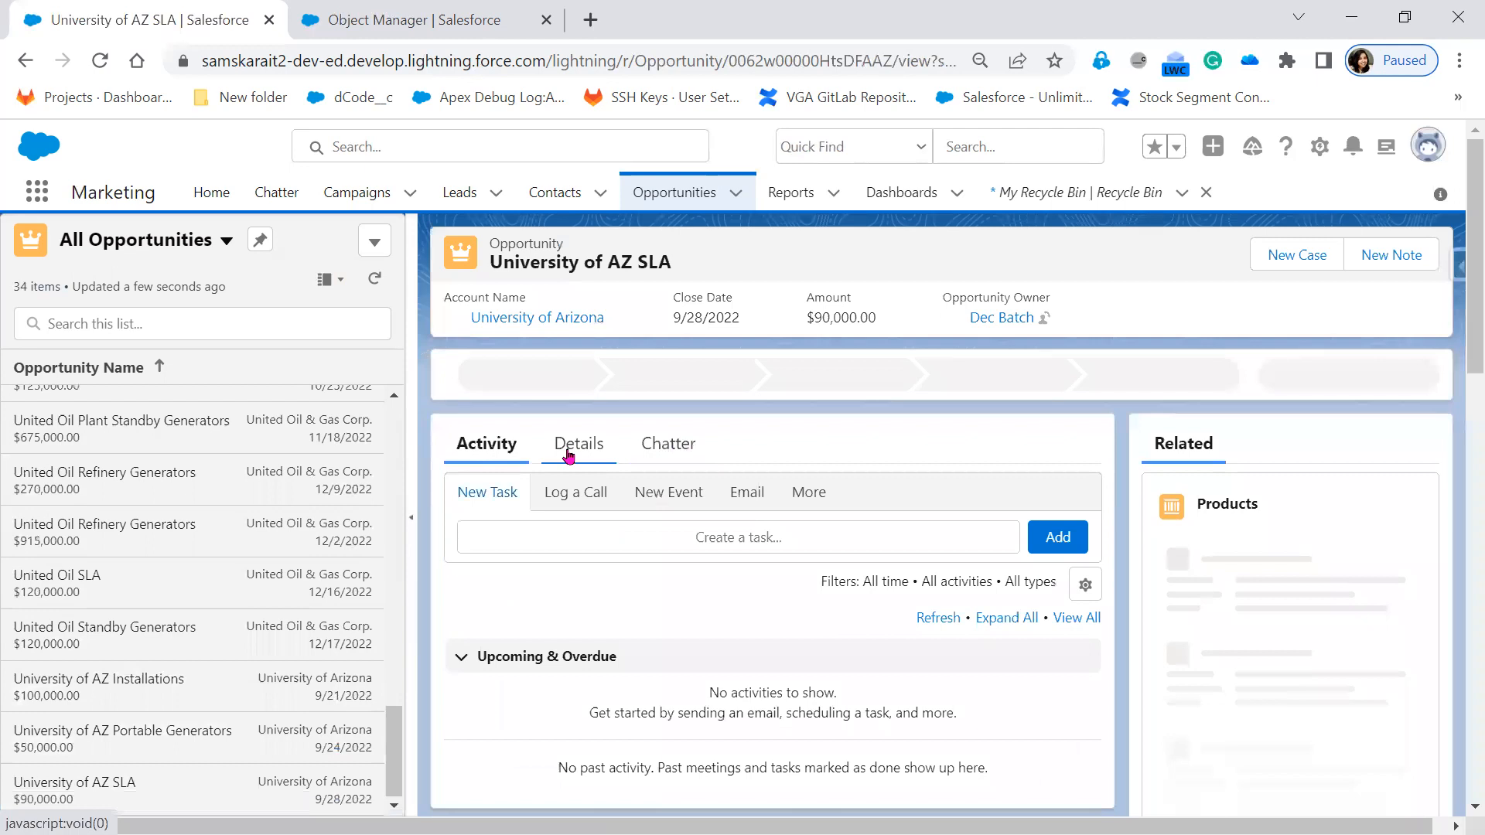
{"action": "left_click", "coordinate": [568, 457]}
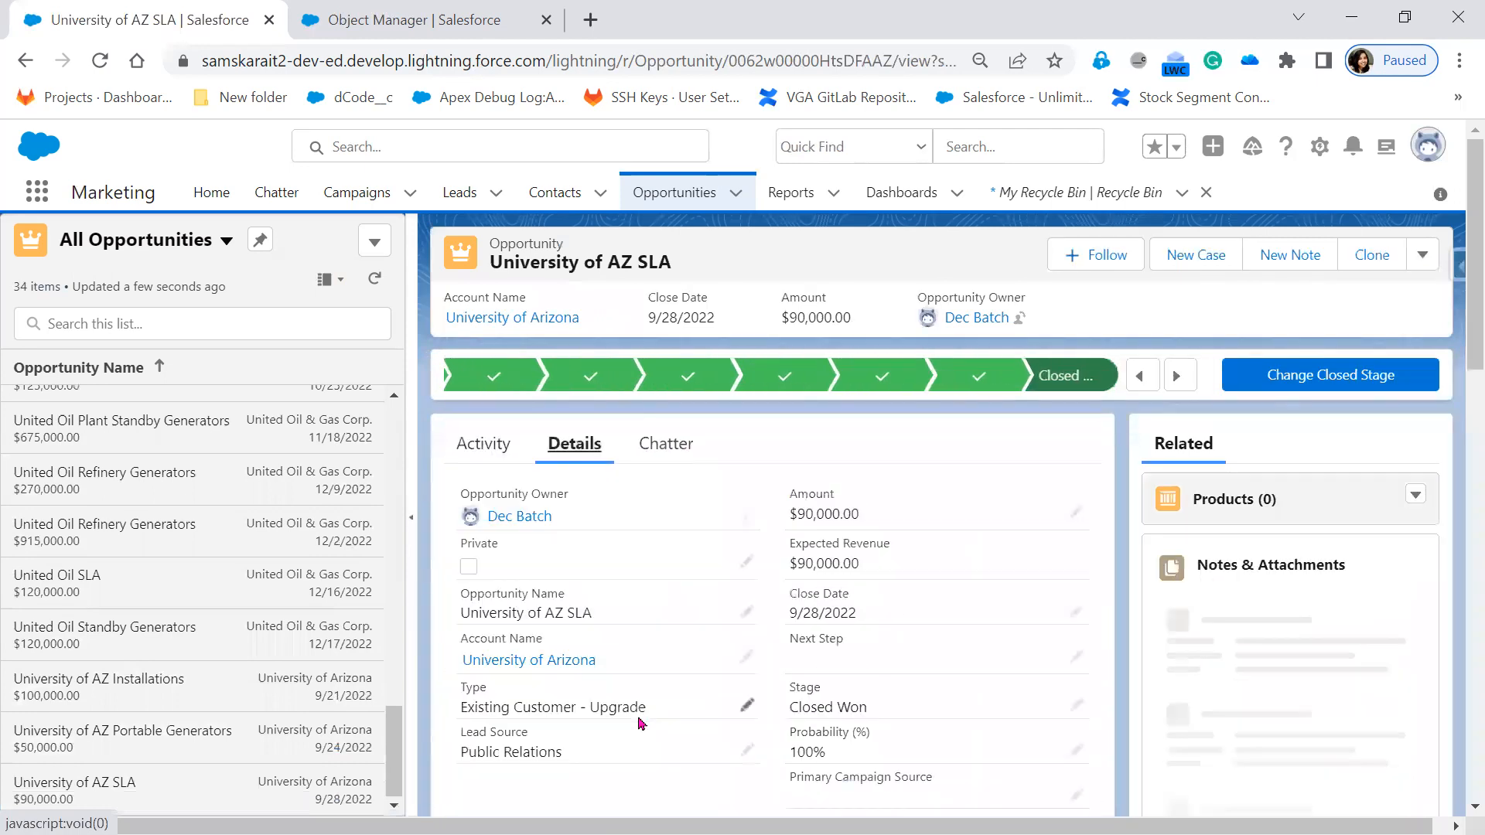
Switch to the PowerPoint slide show and go to the Display As in Classic slide
{"action": "left_click", "coordinate": [1350, 23]}
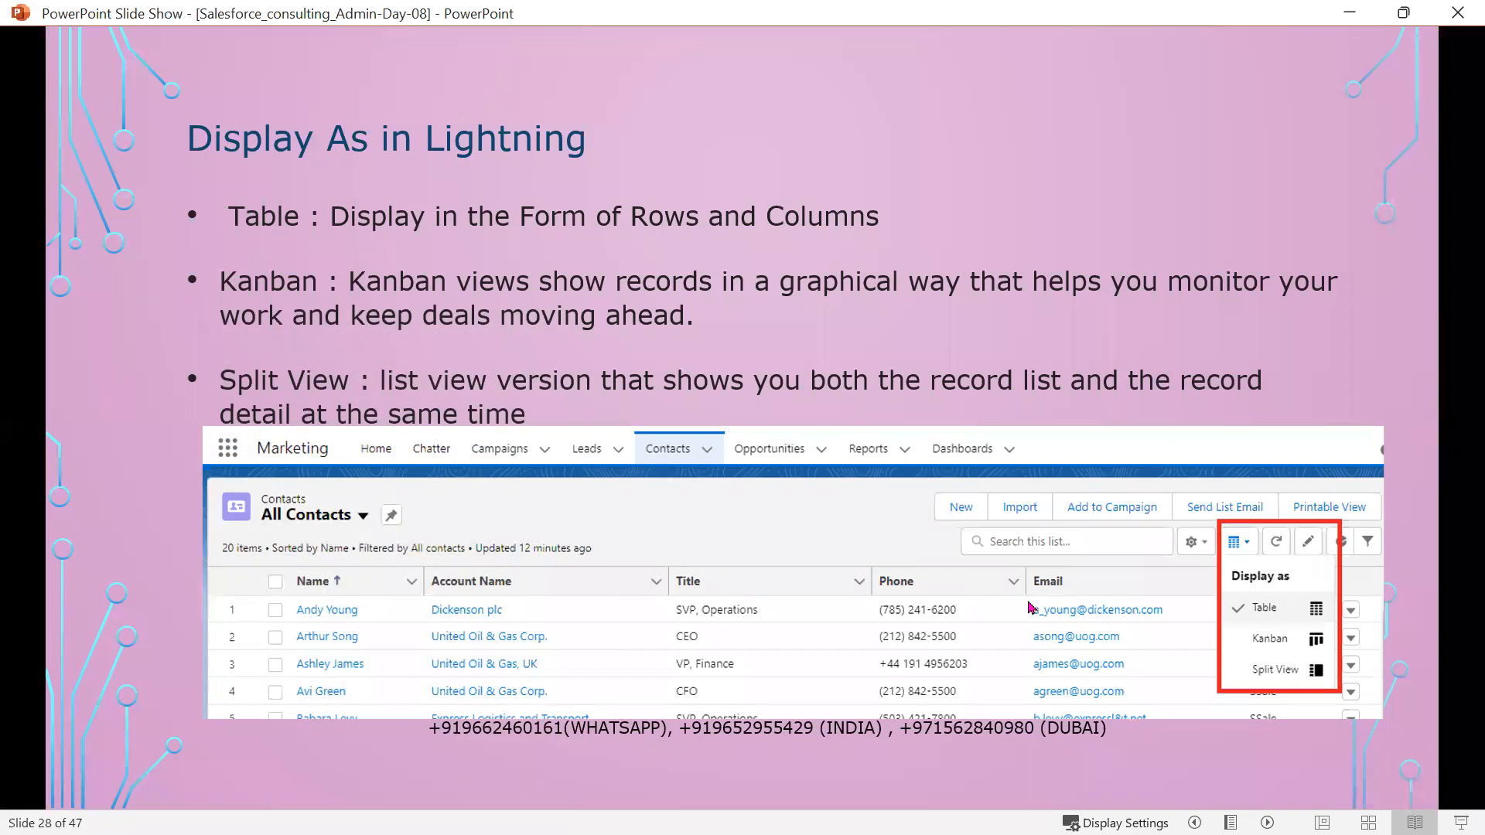
{"action": "left_click", "coordinate": [1031, 608]}
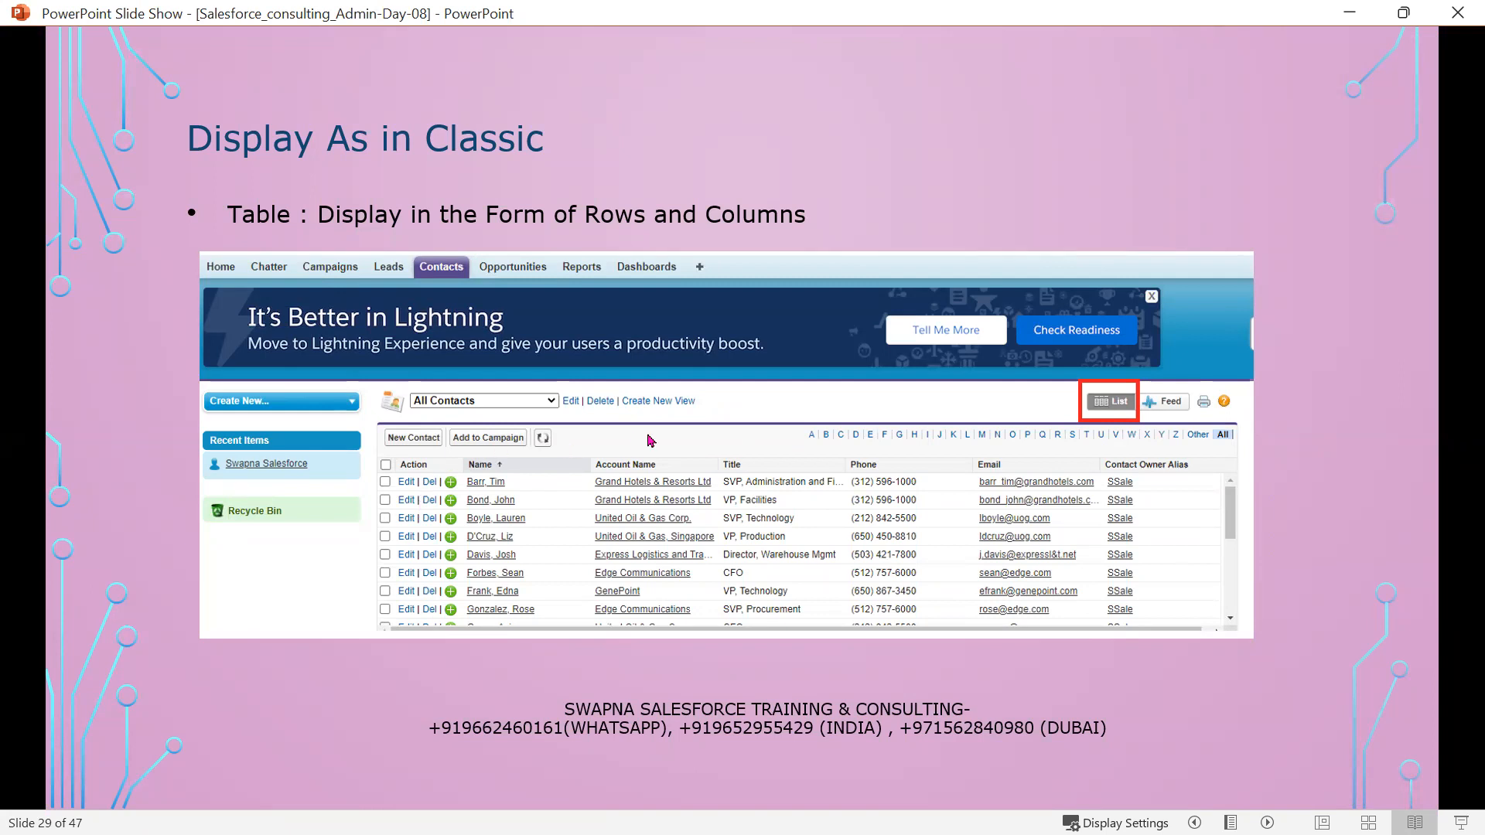
{"action": "left_click", "coordinate": [650, 563]}
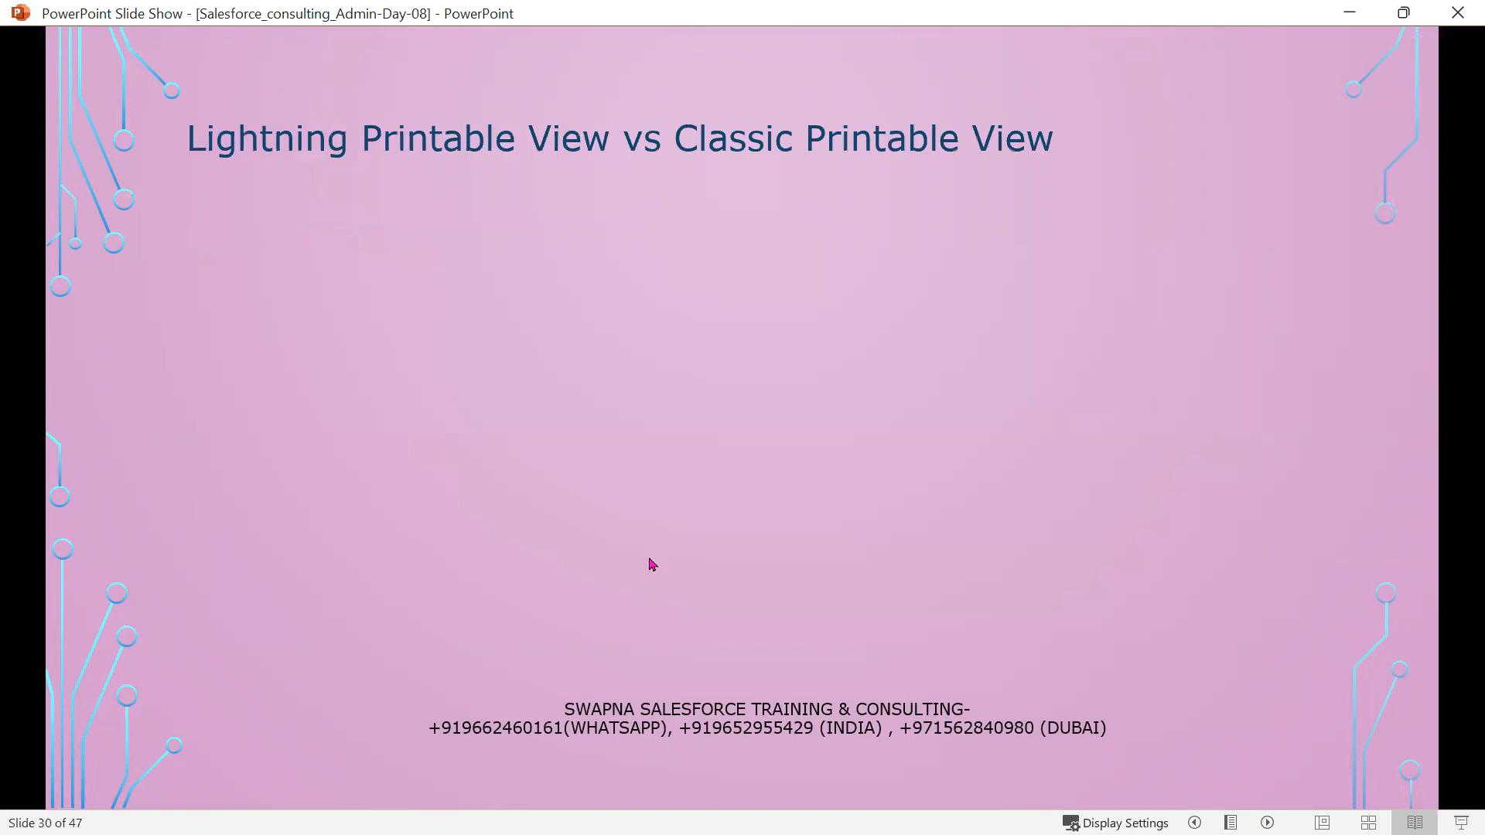
{"action": "scroll", "coordinate": [650, 559], "scroll_direction": "up", "scroll_amount": 1}
Switch to the Salesforce Classic browser window, maximize it, and open the Opportunities home page
{"action": "key", "text": "alt+Tab"}
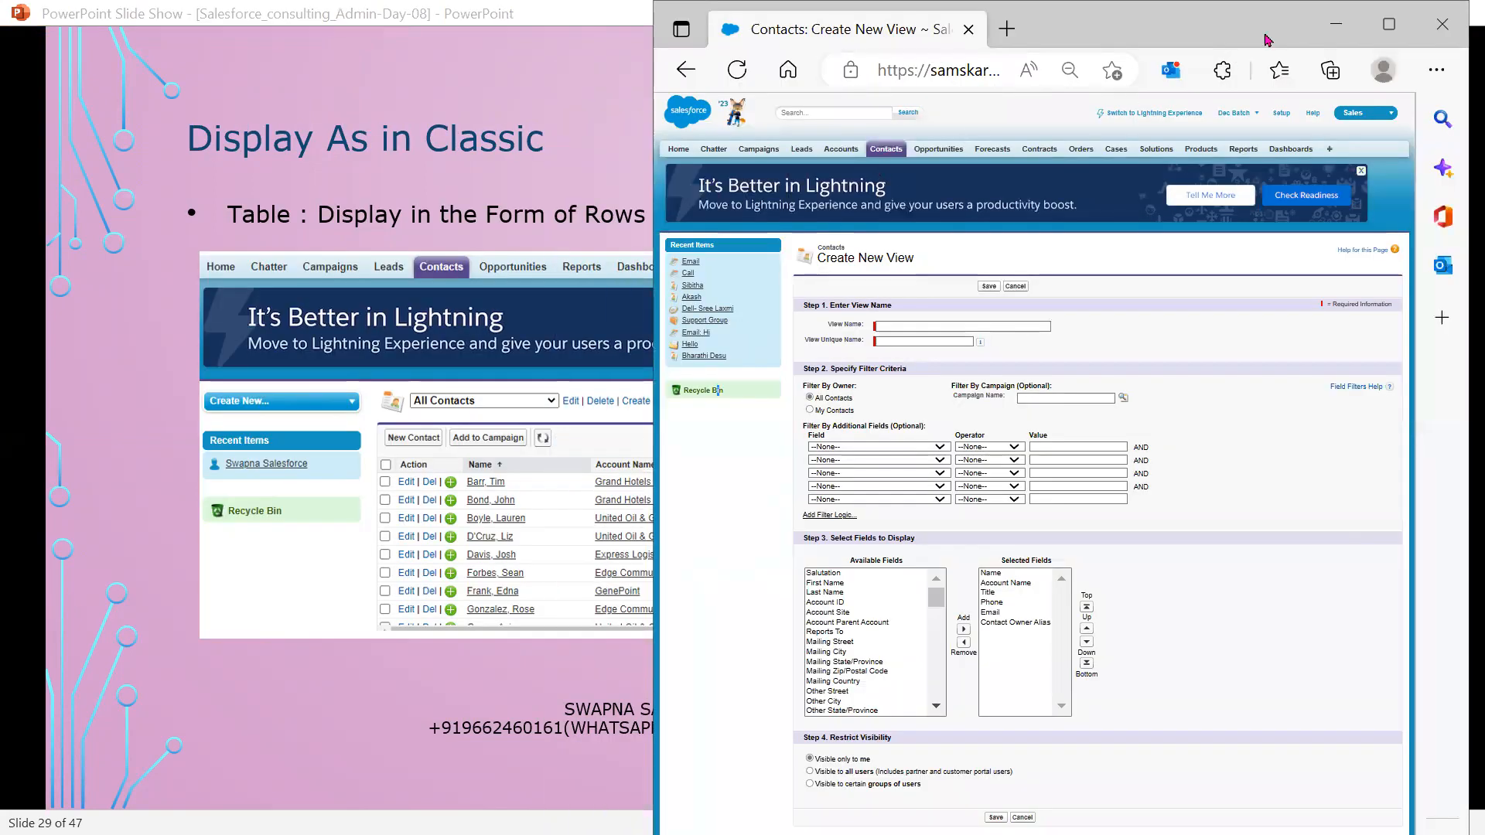
{"action": "left_click", "coordinate": [1395, 31]}
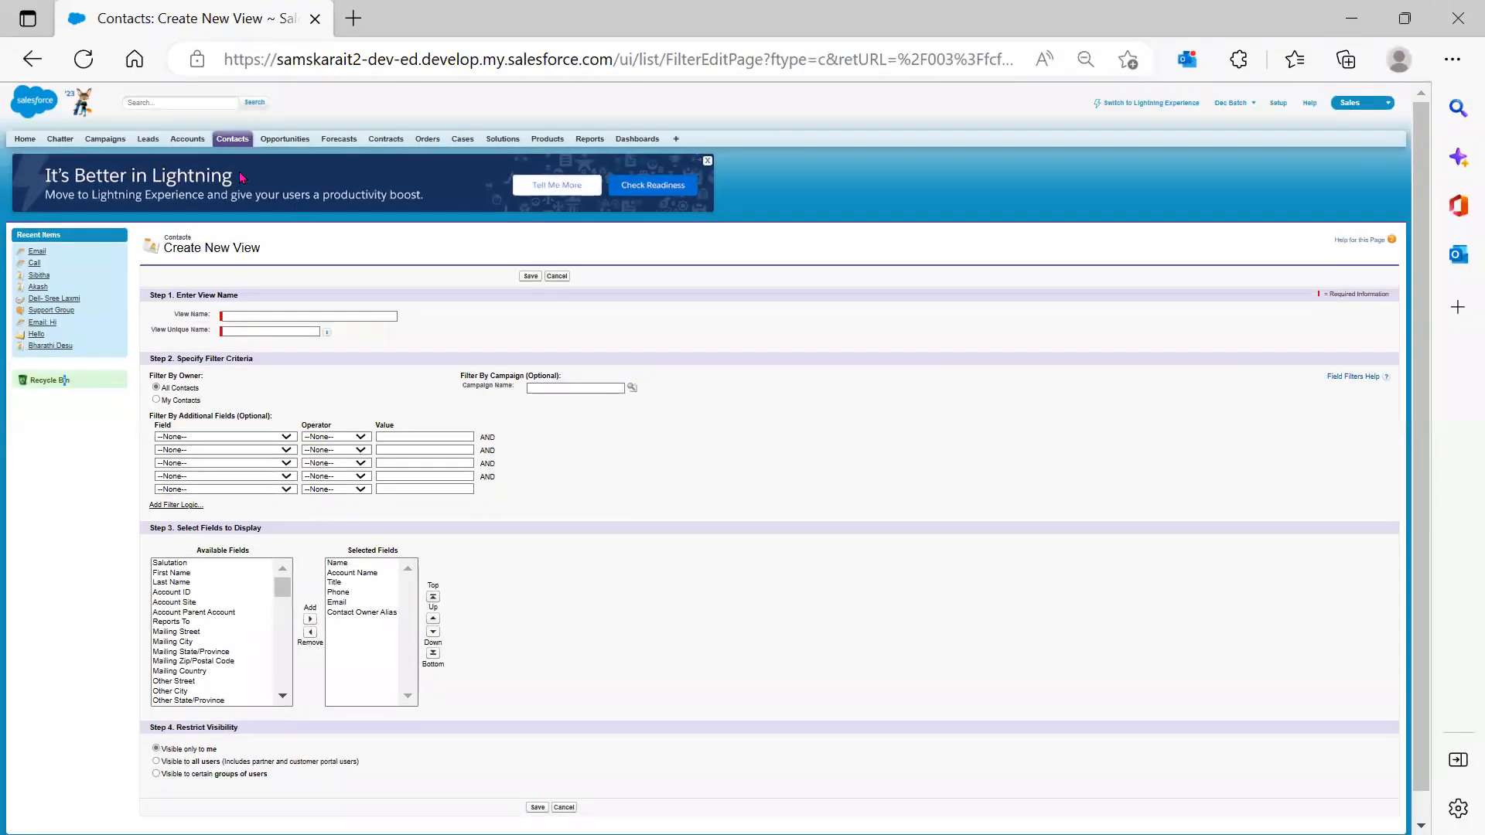
{"action": "left_click", "coordinate": [293, 140]}
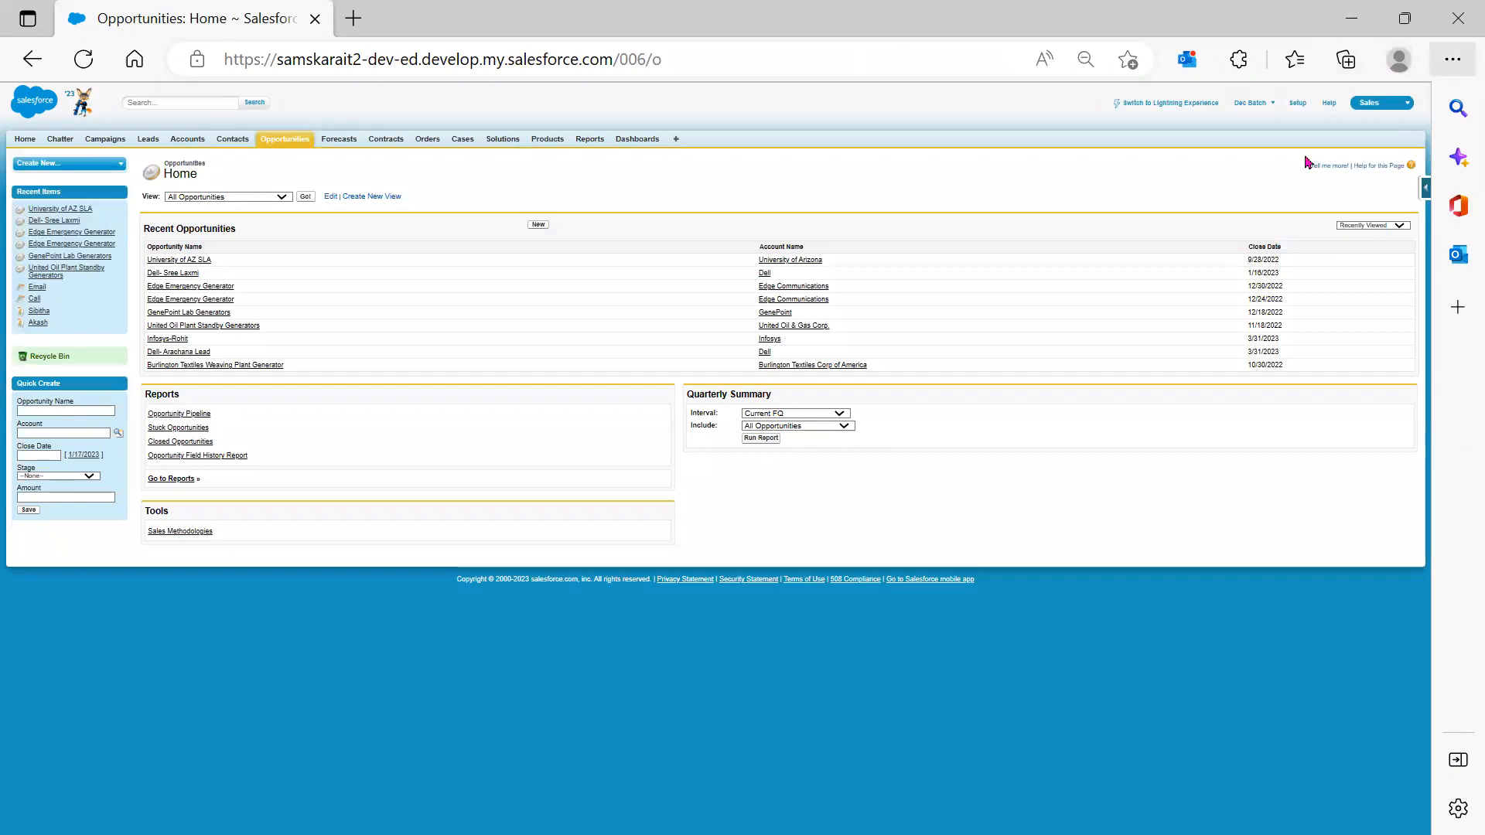
Set the browser zoom of the Salesforce Classic page to 100%
{"action": "left_click", "coordinate": [1452, 61]}
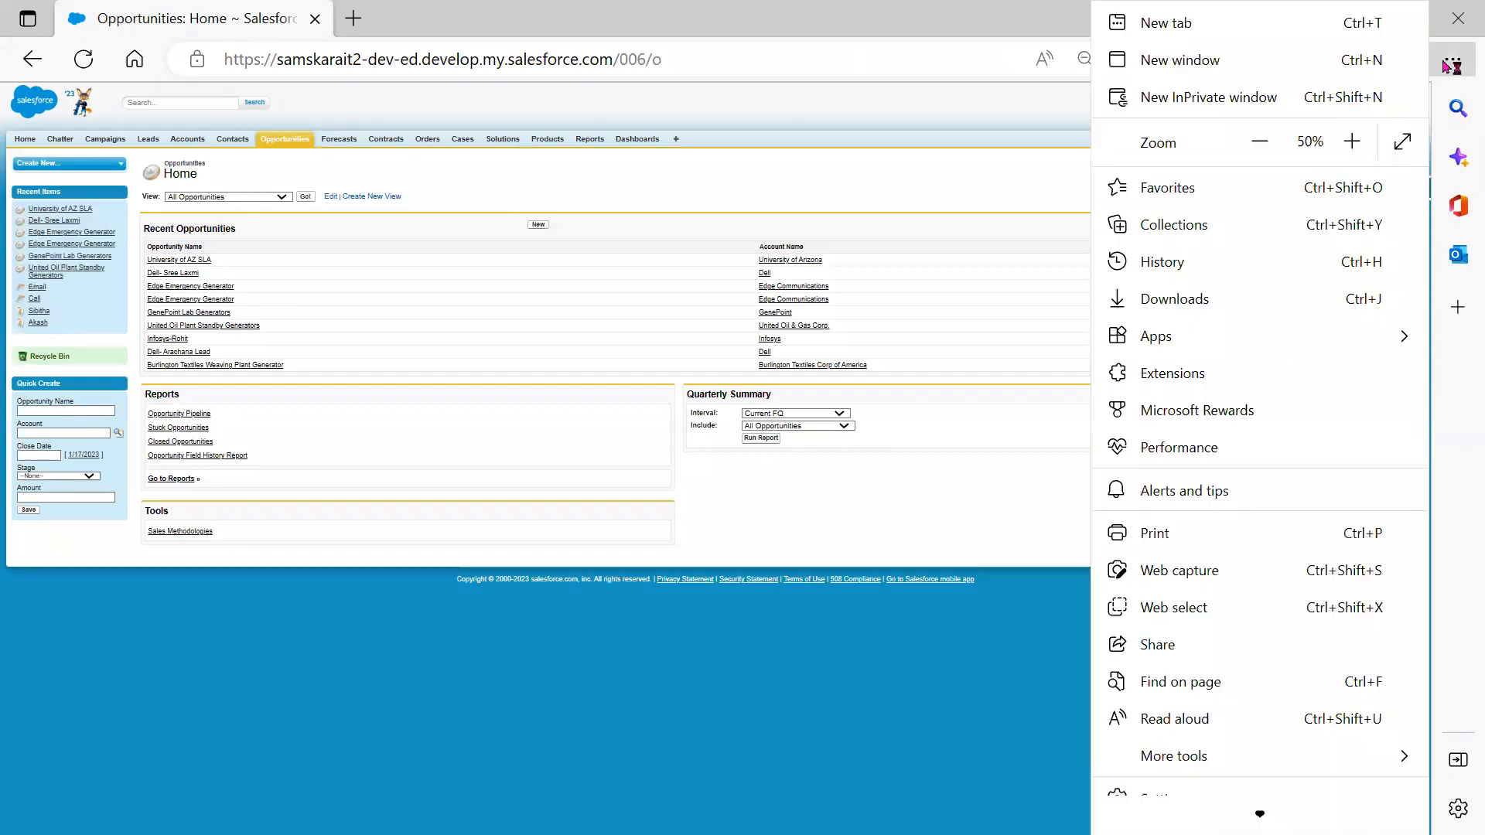
{"action": "left_click", "coordinate": [1350, 143]}
{"action": "left_click", "coordinate": [1350, 144]}
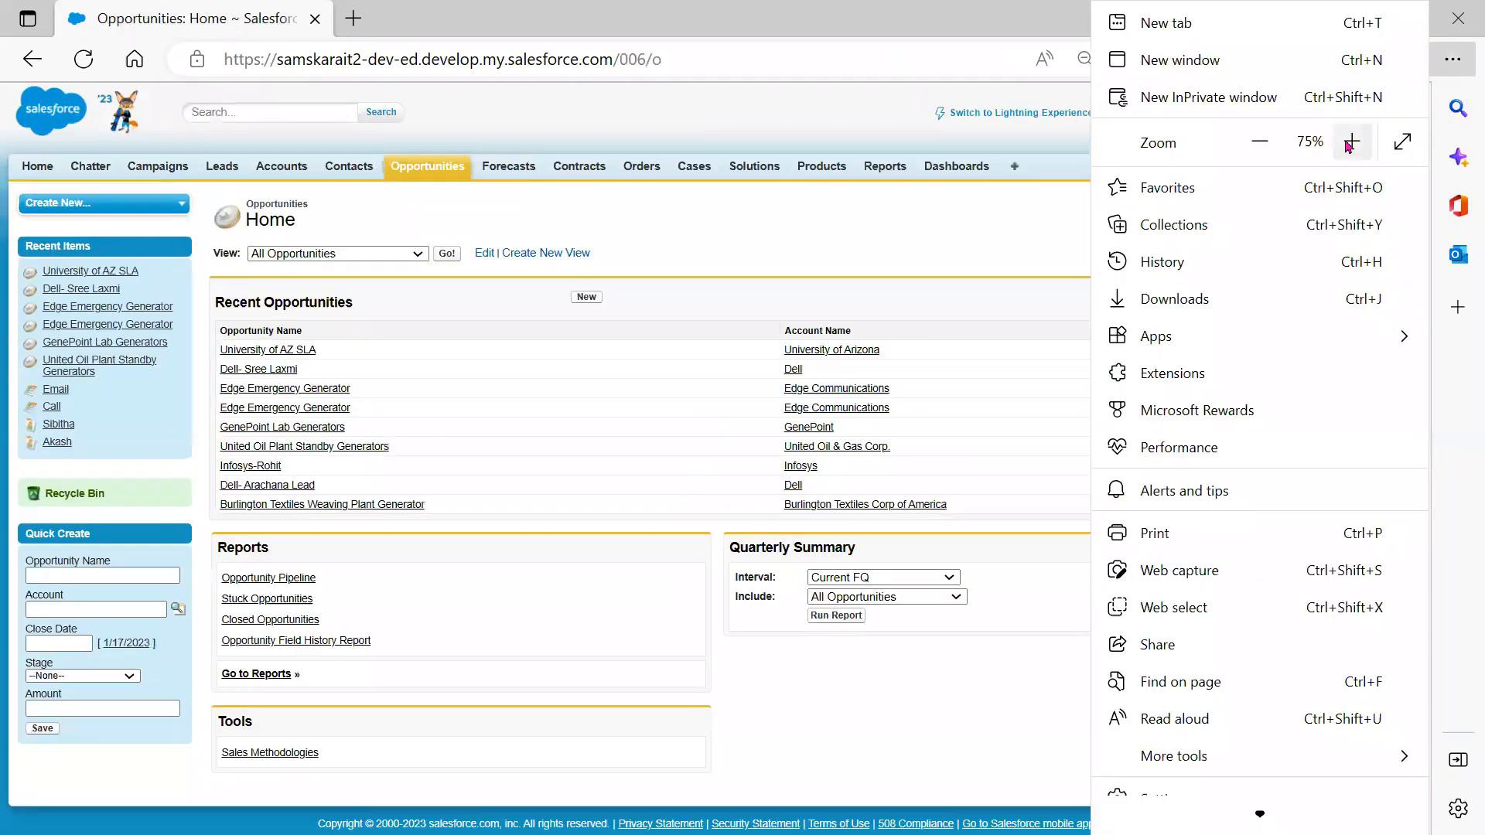
{"action": "left_click", "coordinate": [1351, 143]}
{"action": "left_click", "coordinate": [1351, 143]}
{"action": "left_click", "coordinate": [1351, 143]}
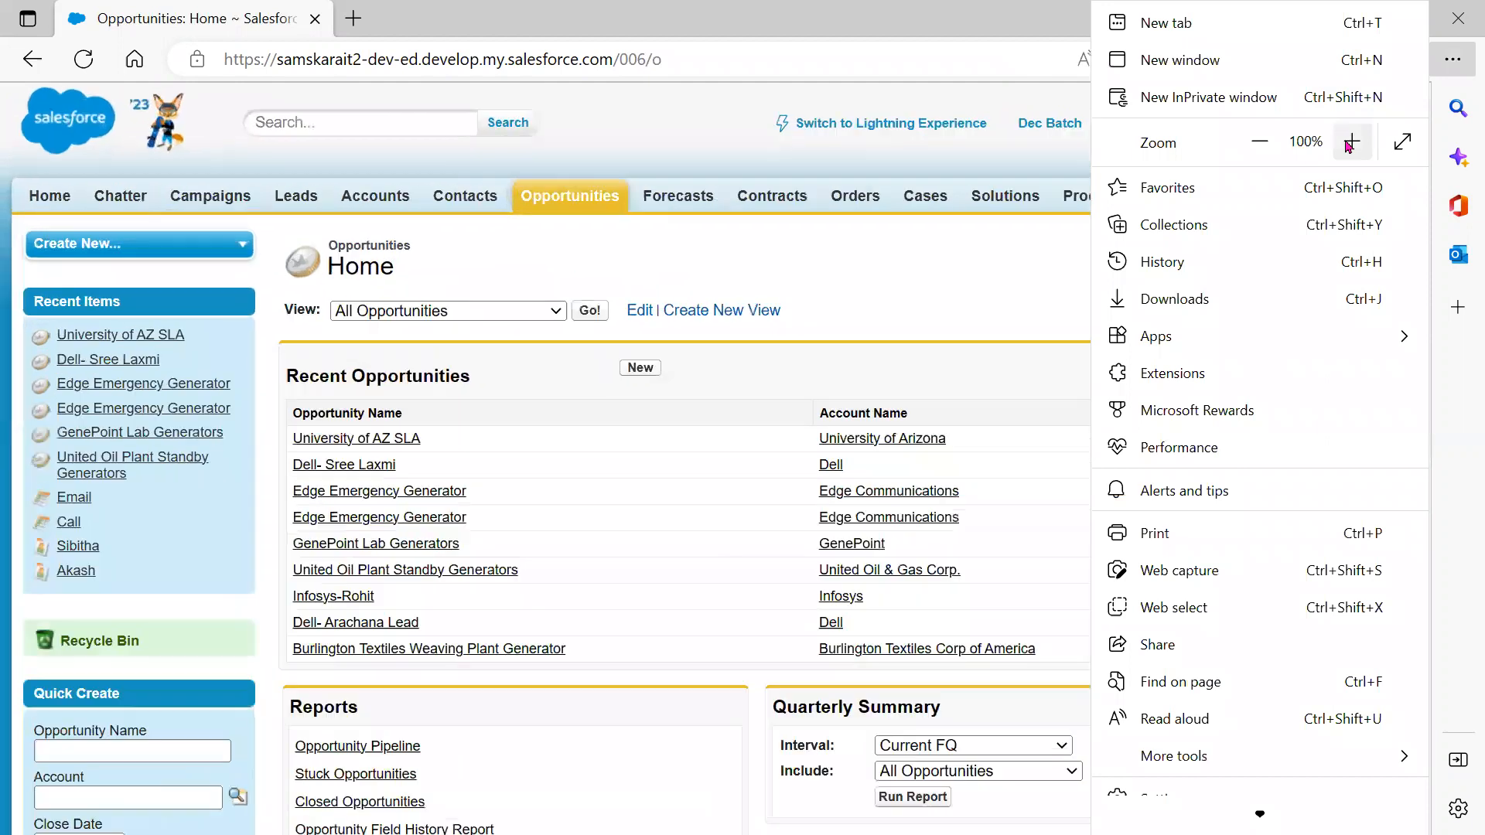
{"action": "left_click", "coordinate": [681, 120]}
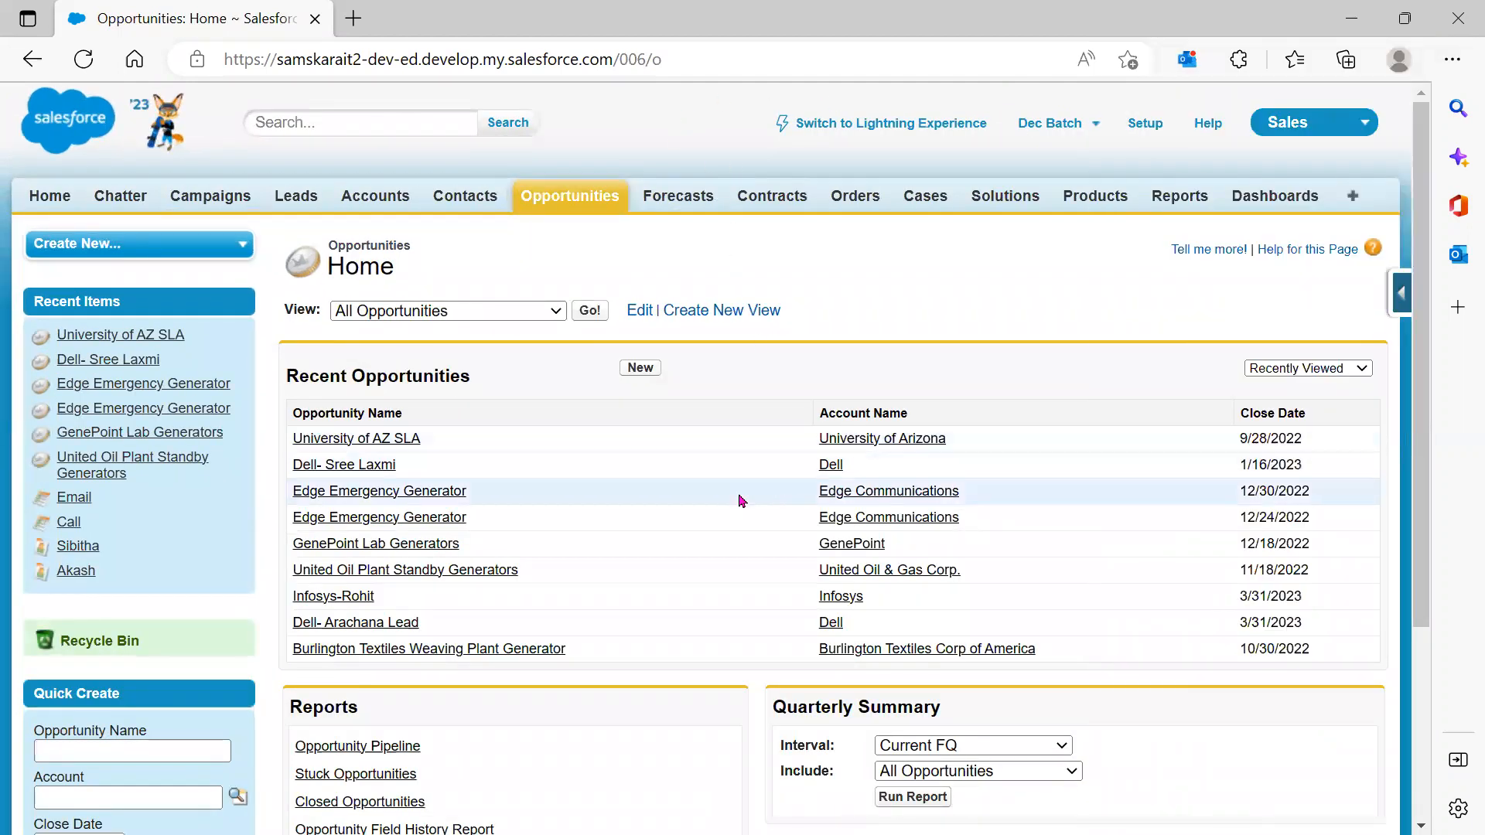
View the Contacts home page, return to Opportunities, and display the All Opportunities list view in Salesforce Classic
{"action": "left_click", "coordinate": [465, 194]}
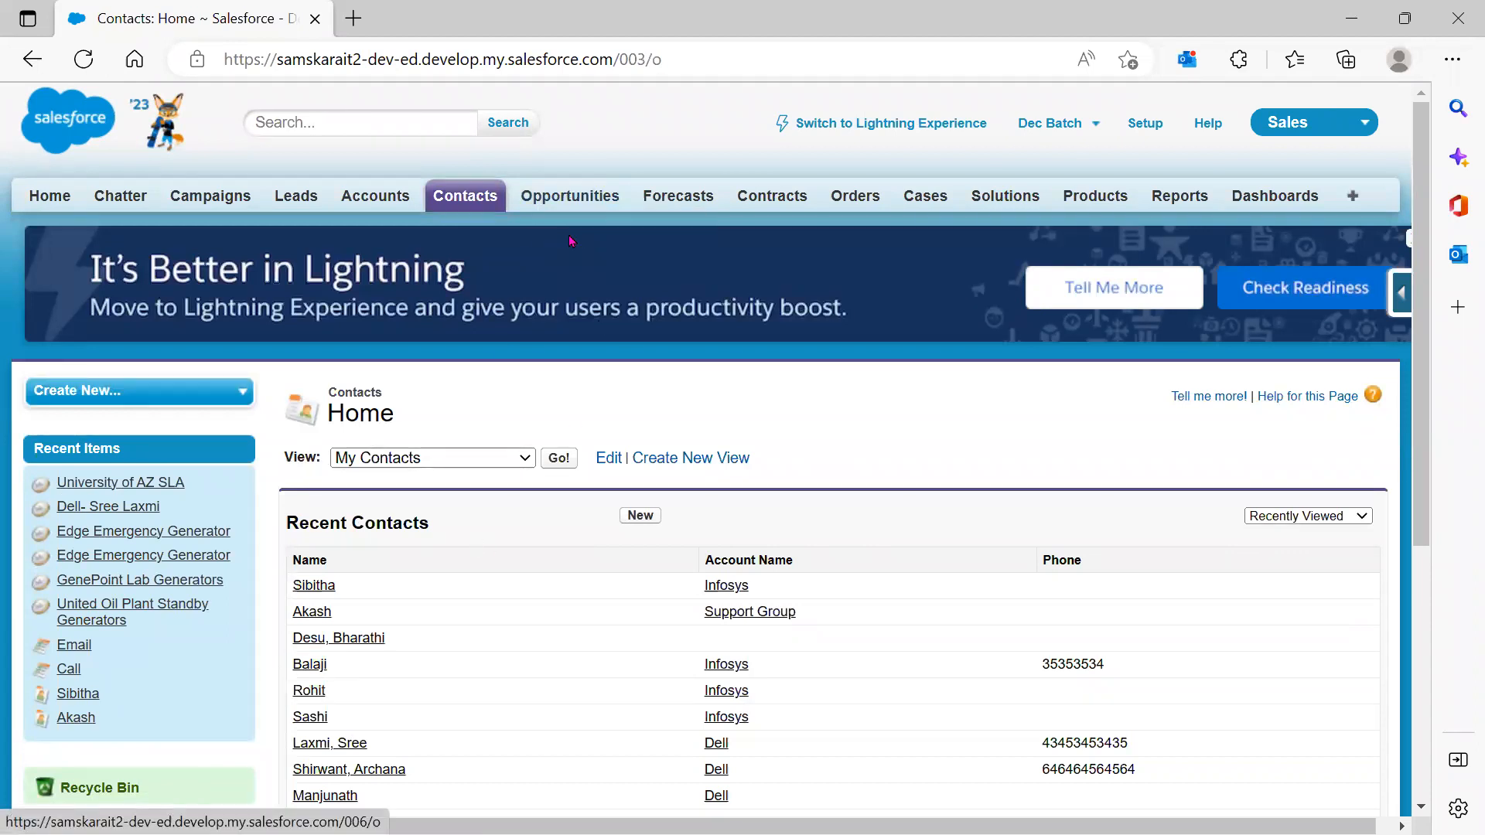
{"action": "left_click", "coordinate": [581, 199]}
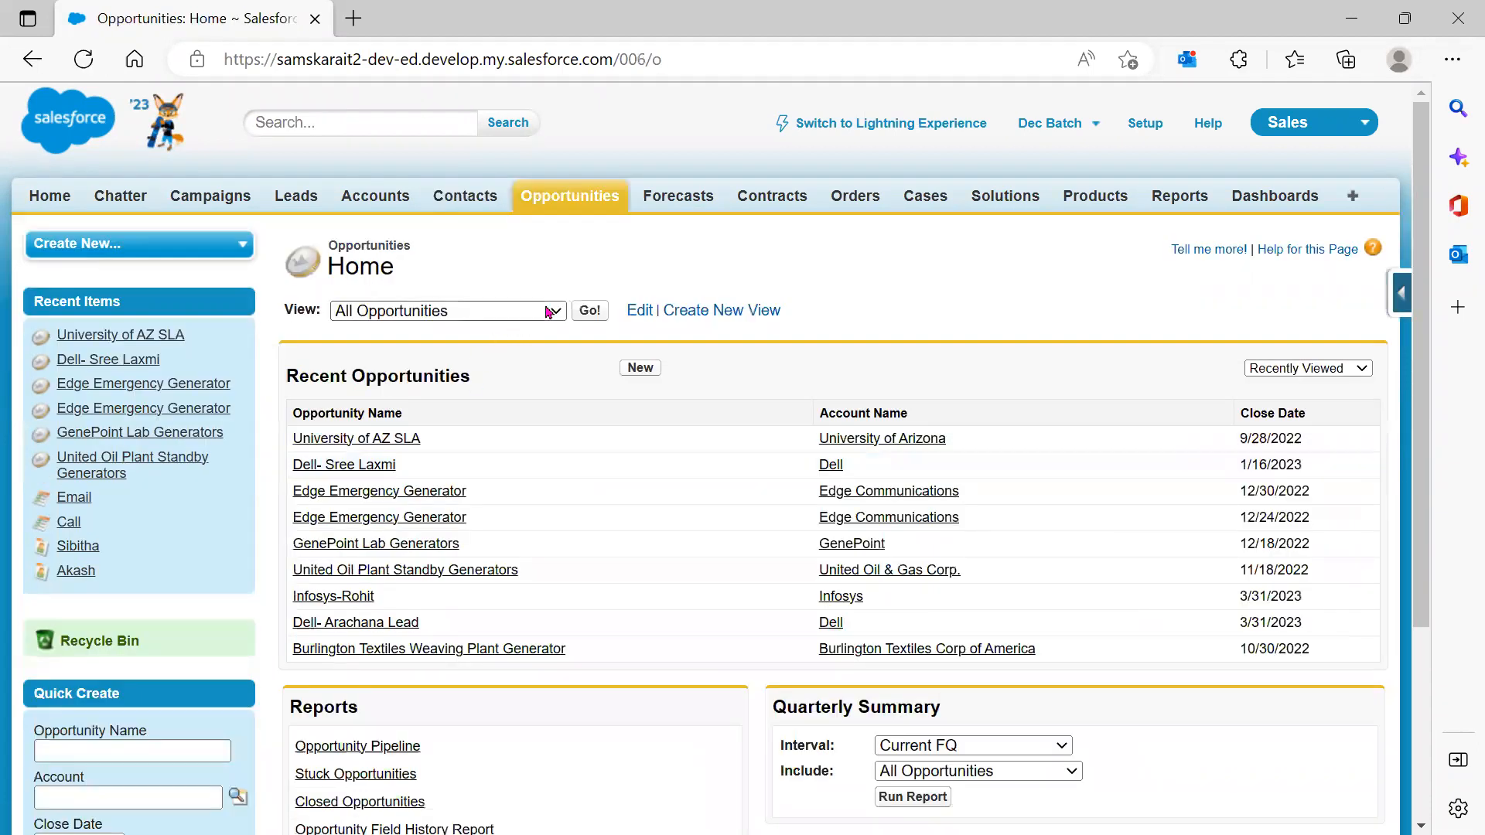
{"action": "left_click", "coordinate": [552, 311]}
{"action": "left_click", "coordinate": [437, 344]}
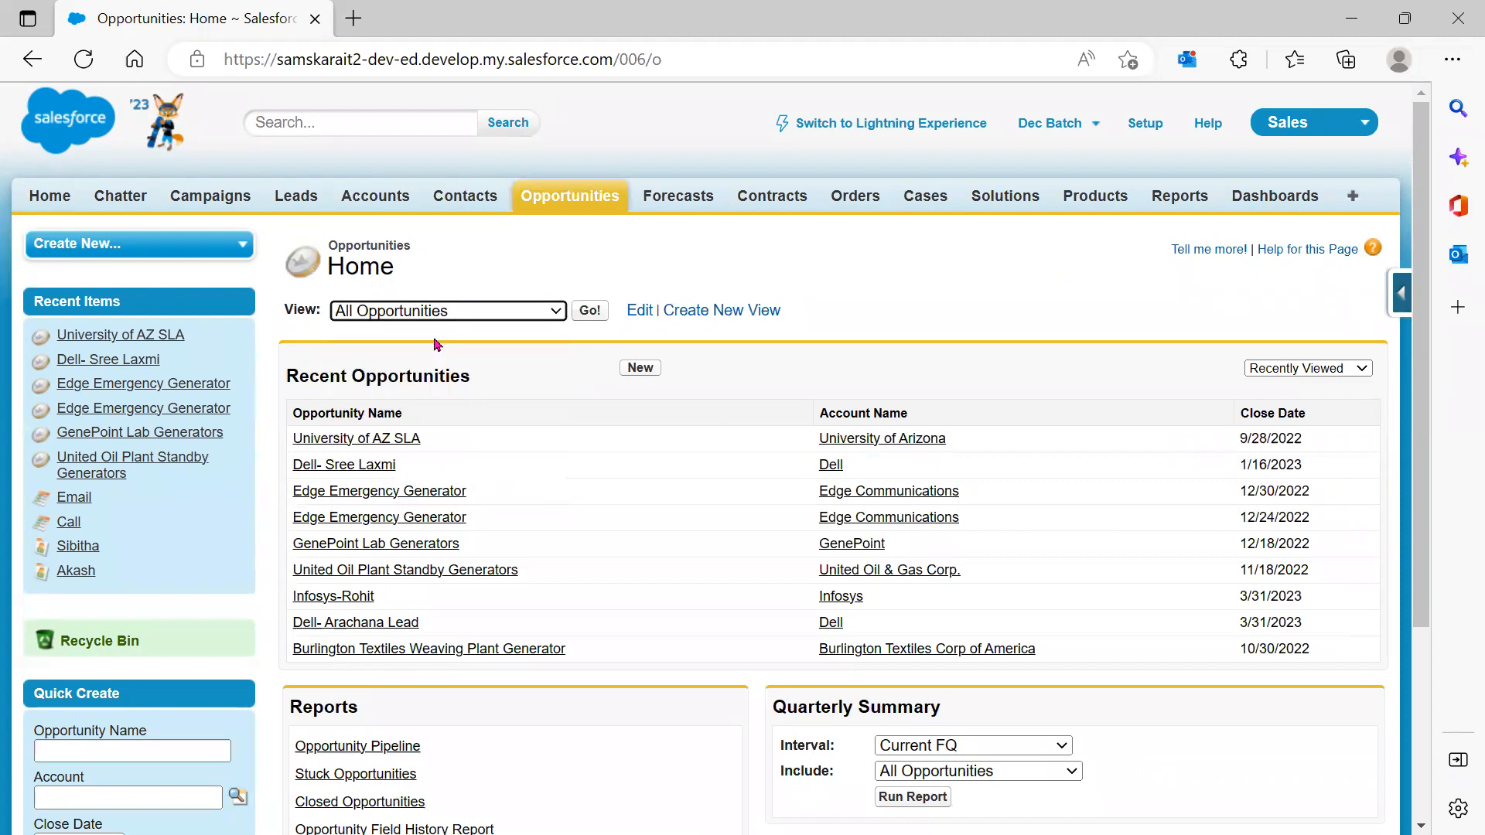
{"action": "left_click", "coordinate": [588, 310]}
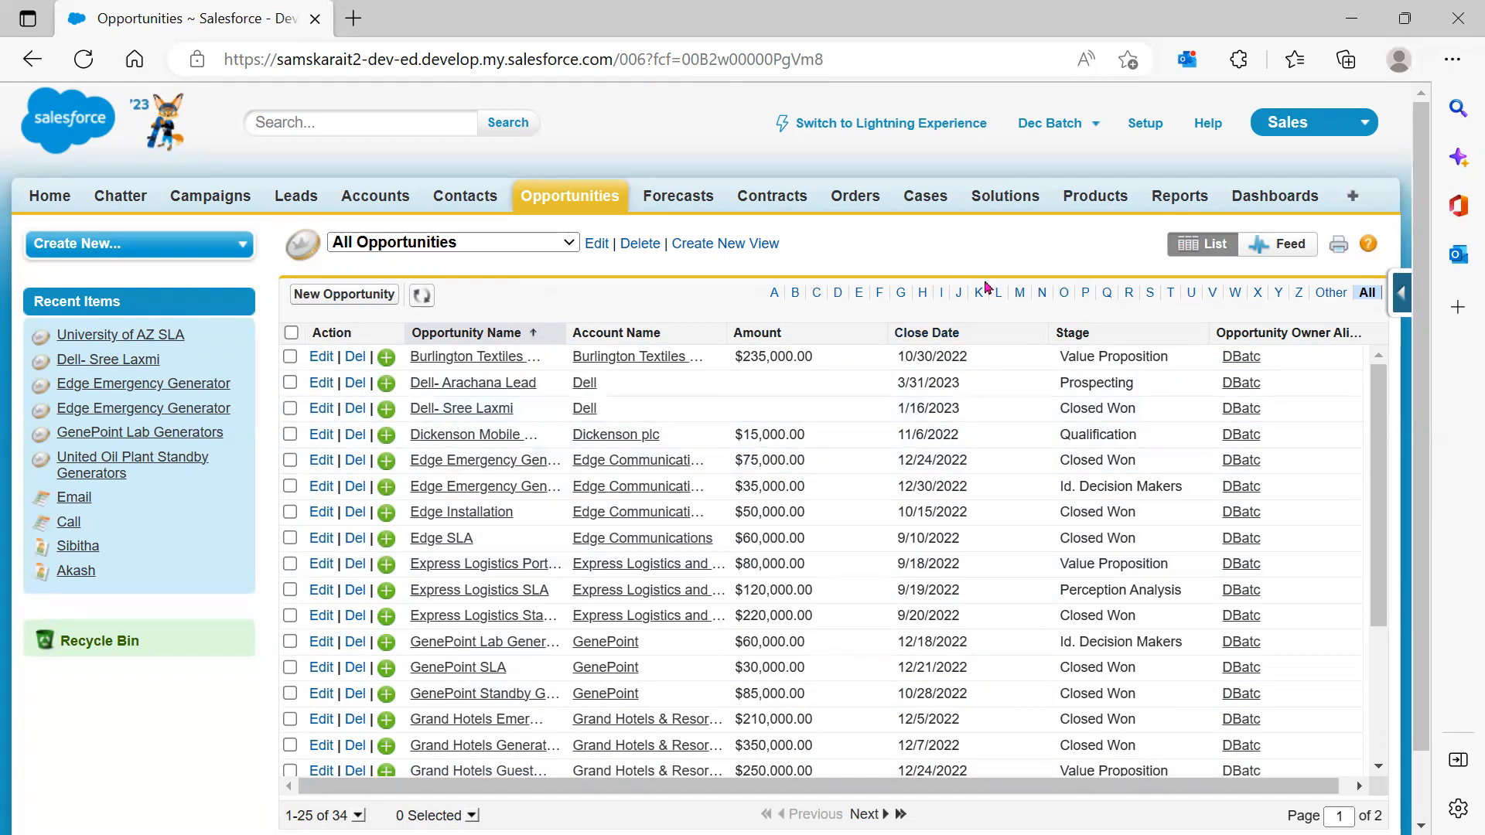
Return to the PowerPoint slide show and advance to the Lightning Printable View screenshot
{"action": "left_click", "coordinate": [1353, 19]}
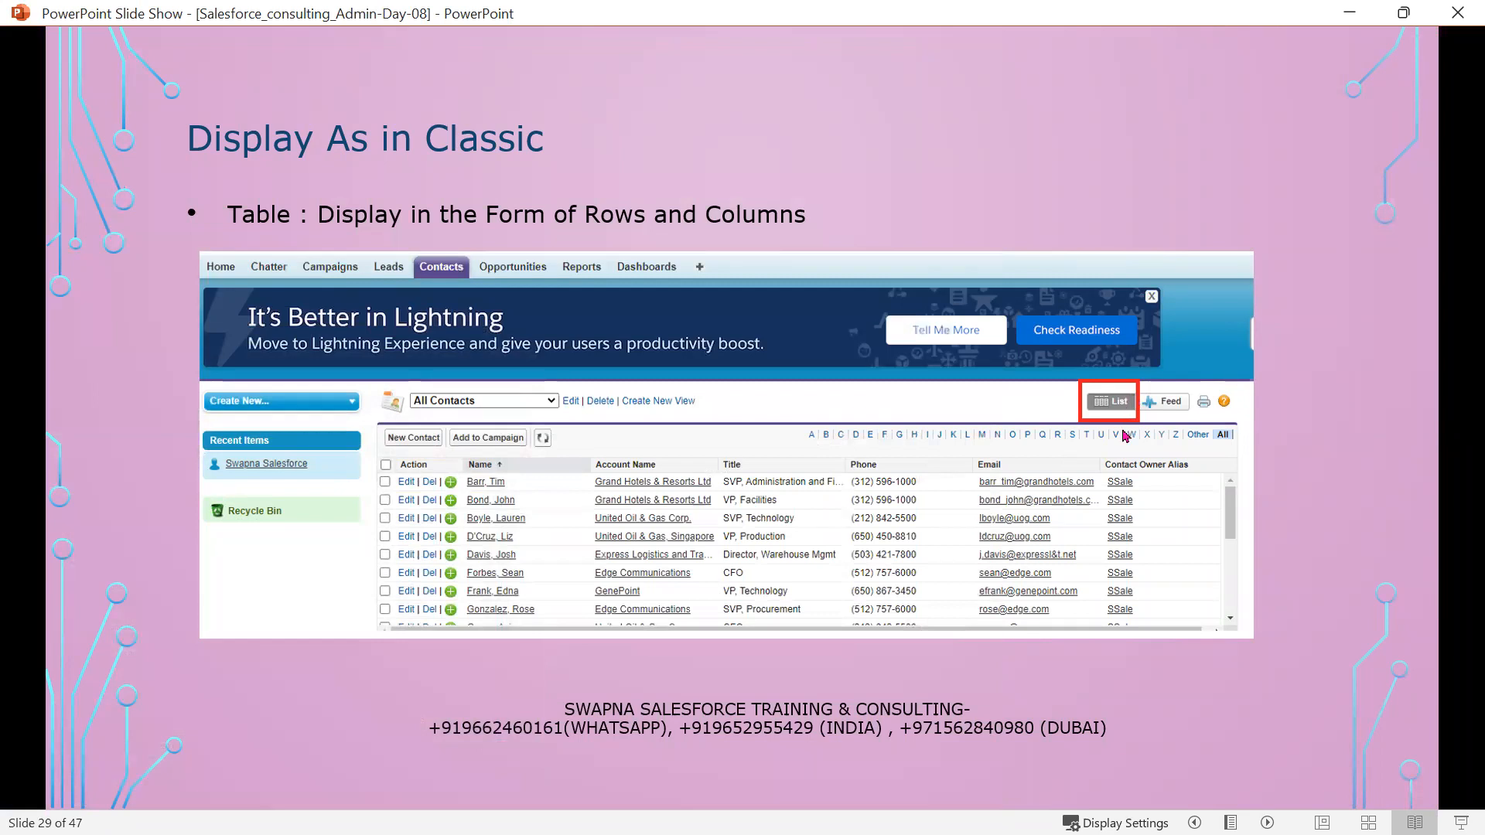
{"action": "left_click", "coordinate": [1011, 619]}
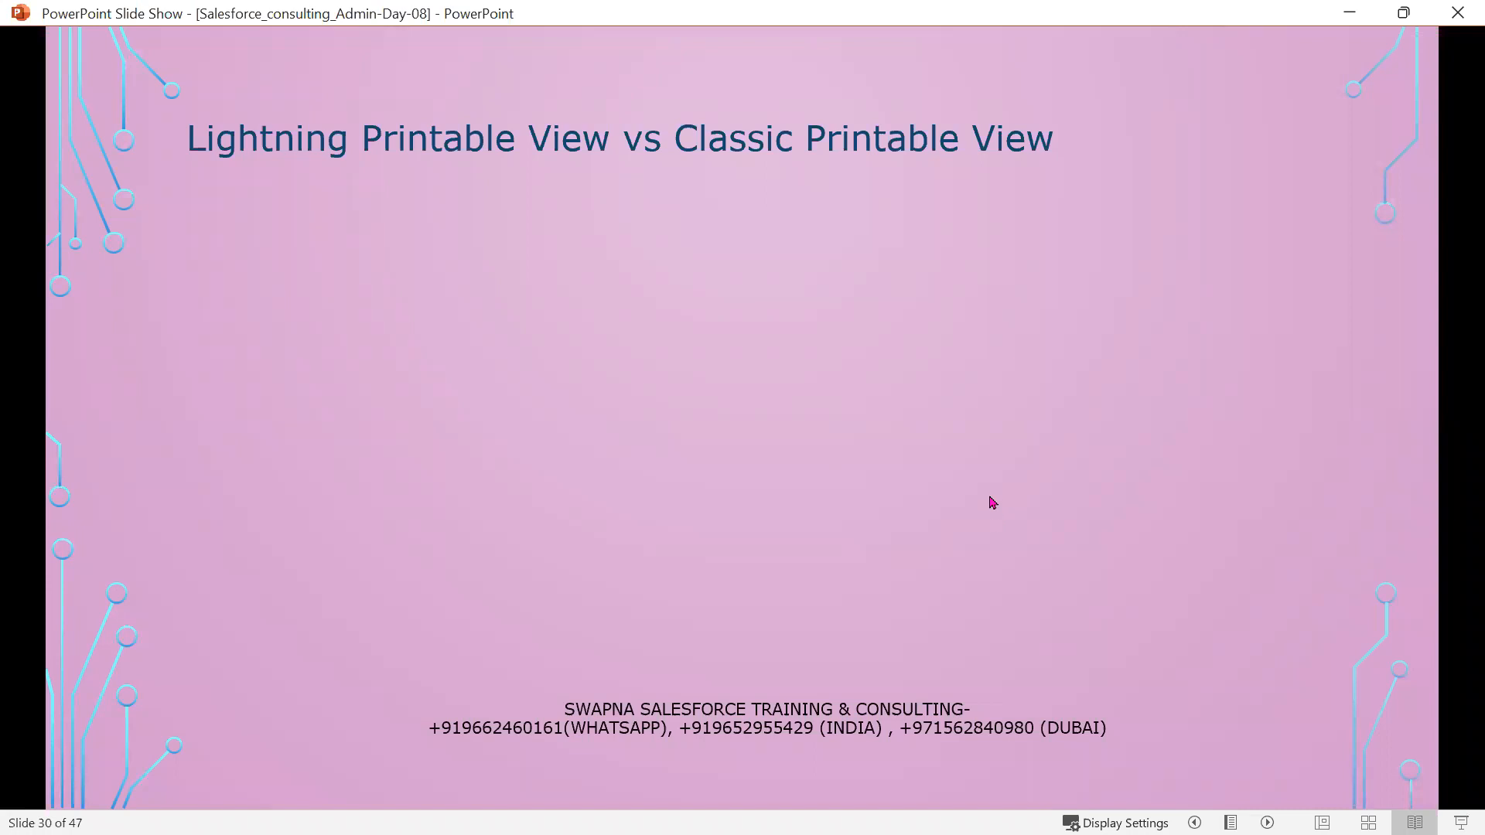
{"action": "left_click", "coordinate": [963, 534]}
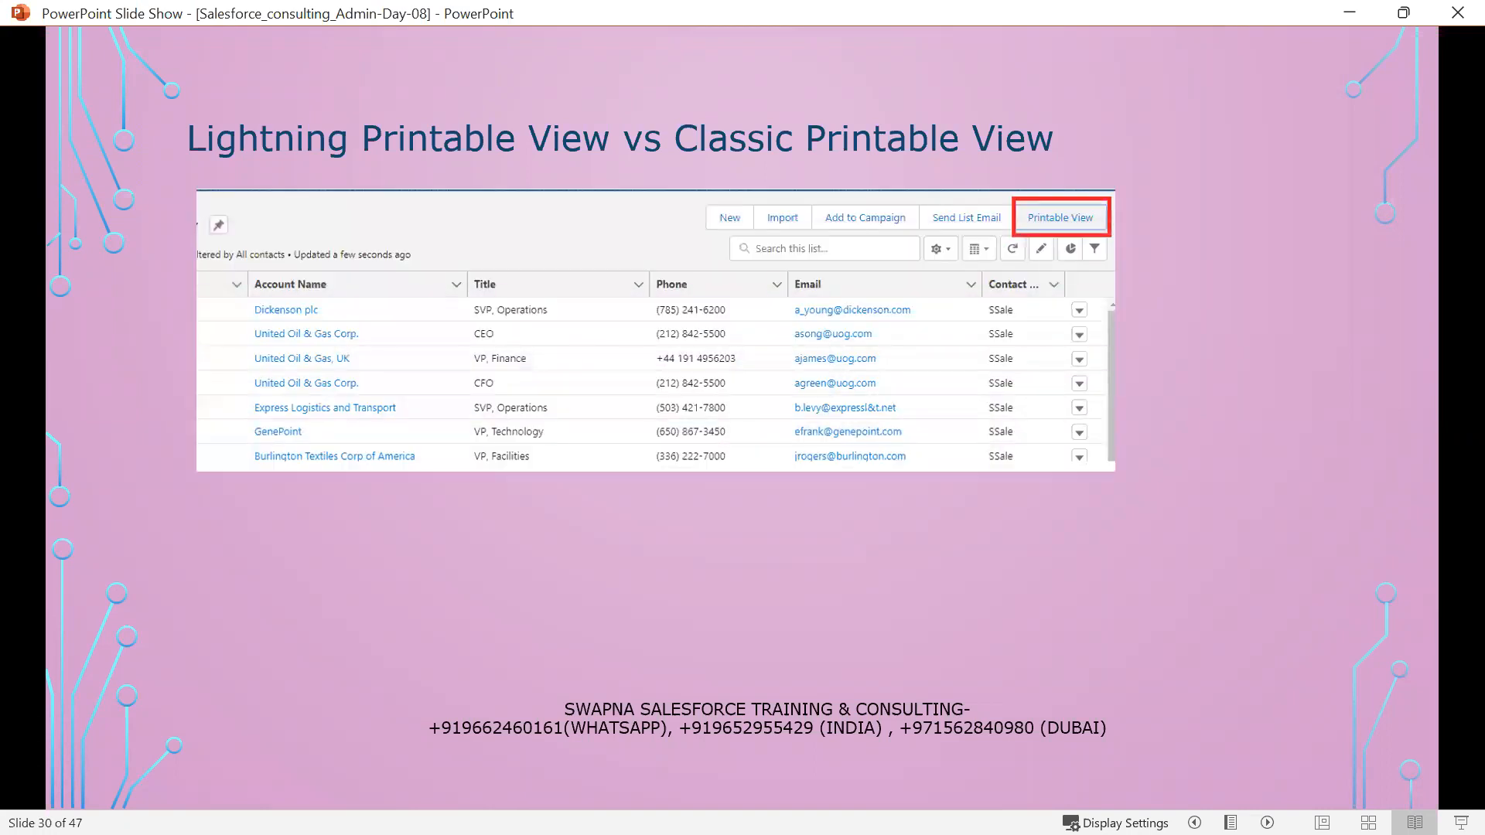
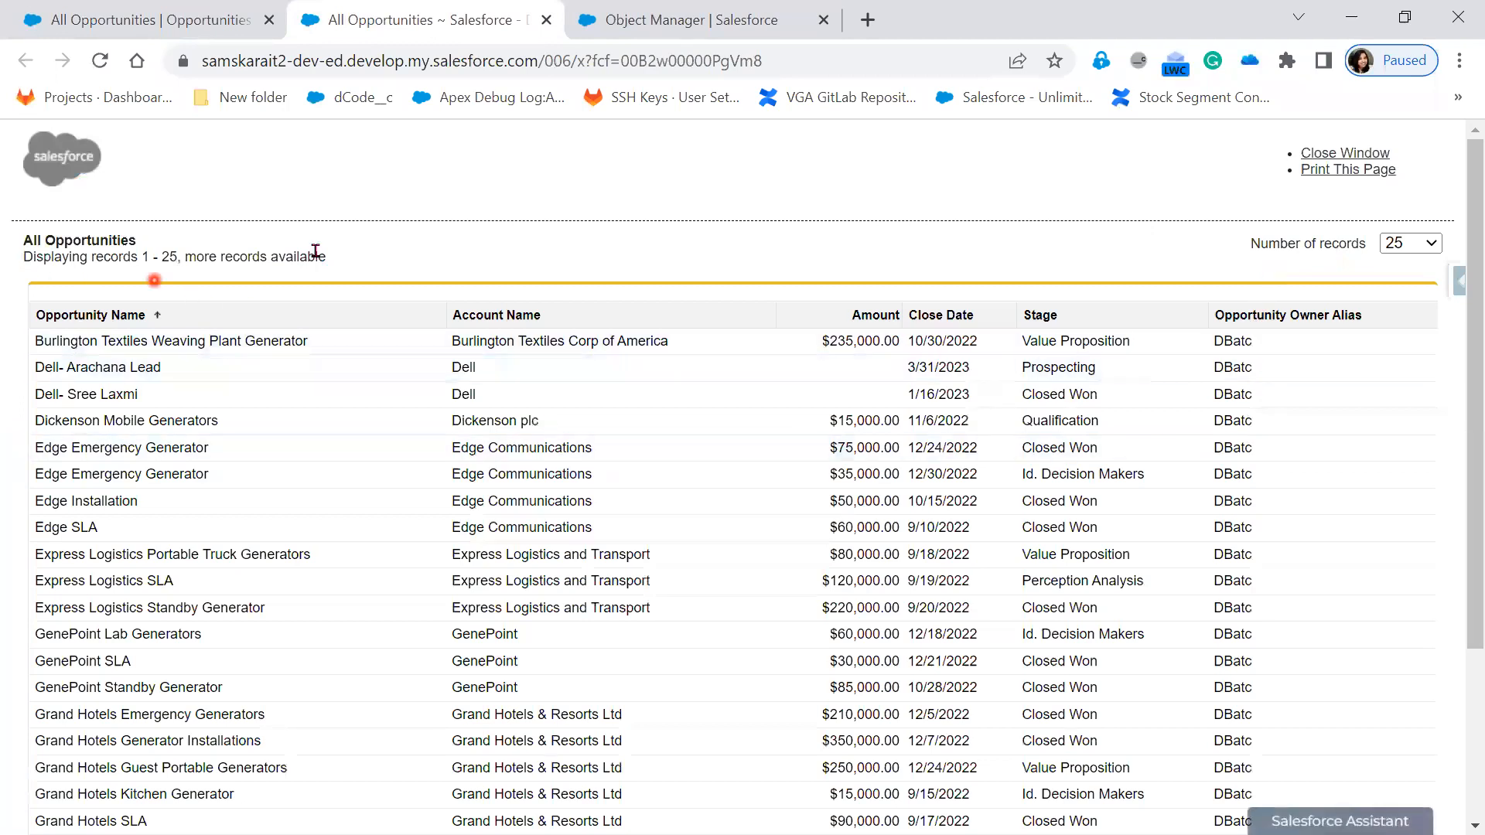
Set the number of records in the printable All Opportunities view to 250 and look through the list
{"action": "scroll", "coordinate": [1079, 665], "scroll_direction": "down", "scroll_amount": 3}
{"action": "scroll", "coordinate": [1074, 693], "scroll_direction": "up", "scroll_amount": 3}
{"action": "left_click", "coordinate": [1431, 243]}
{"action": "left_click", "coordinate": [1420, 278]}
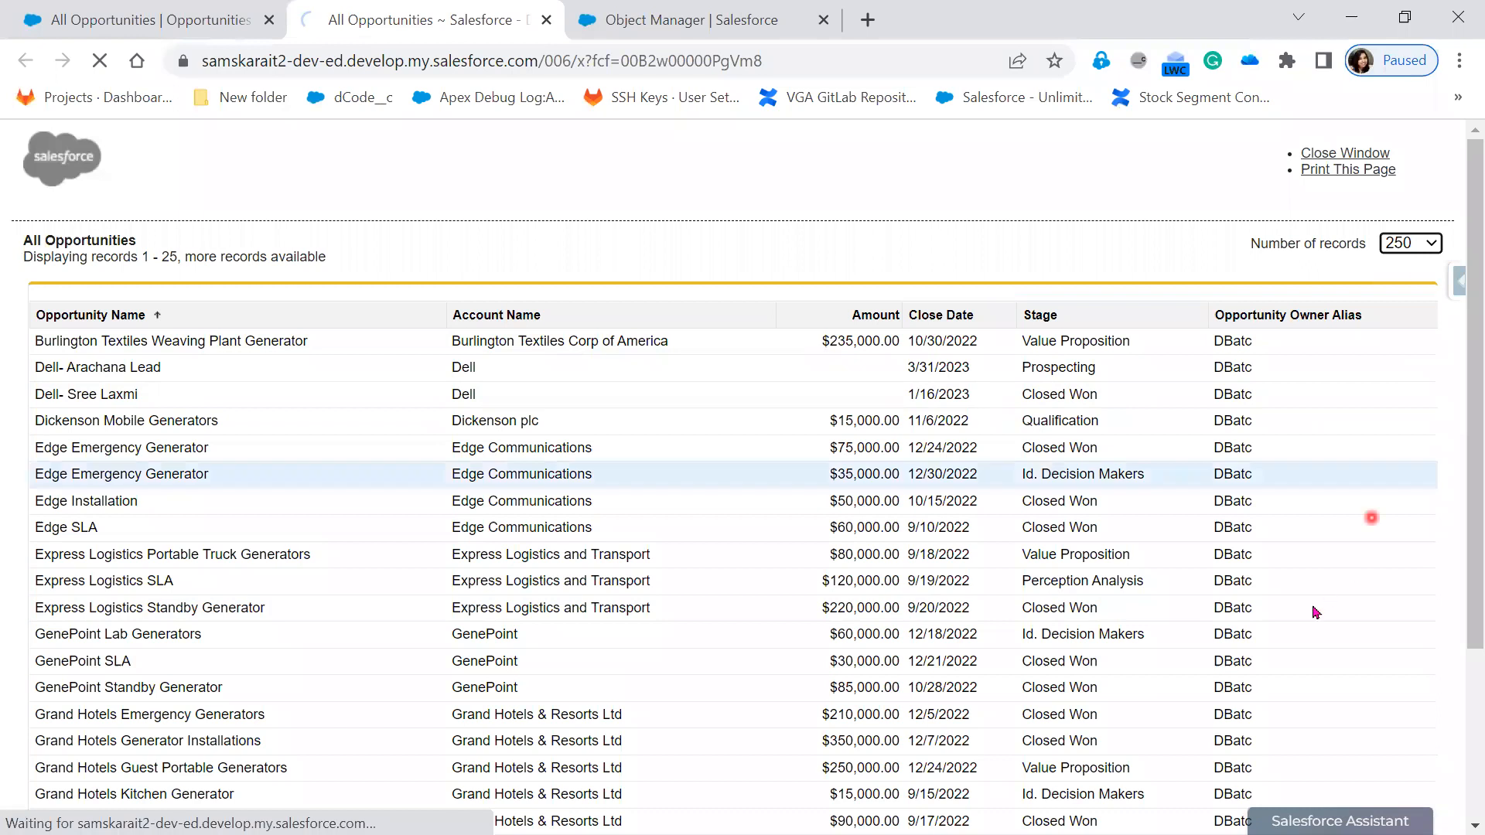
{"action": "scroll", "coordinate": [1339, 557], "scroll_direction": "down", "scroll_amount": 1}
{"action": "scroll", "coordinate": [1303, 662], "scroll_direction": "down", "scroll_amount": 4}
{"action": "scroll", "coordinate": [1298, 659], "scroll_direction": "down", "scroll_amount": 3}
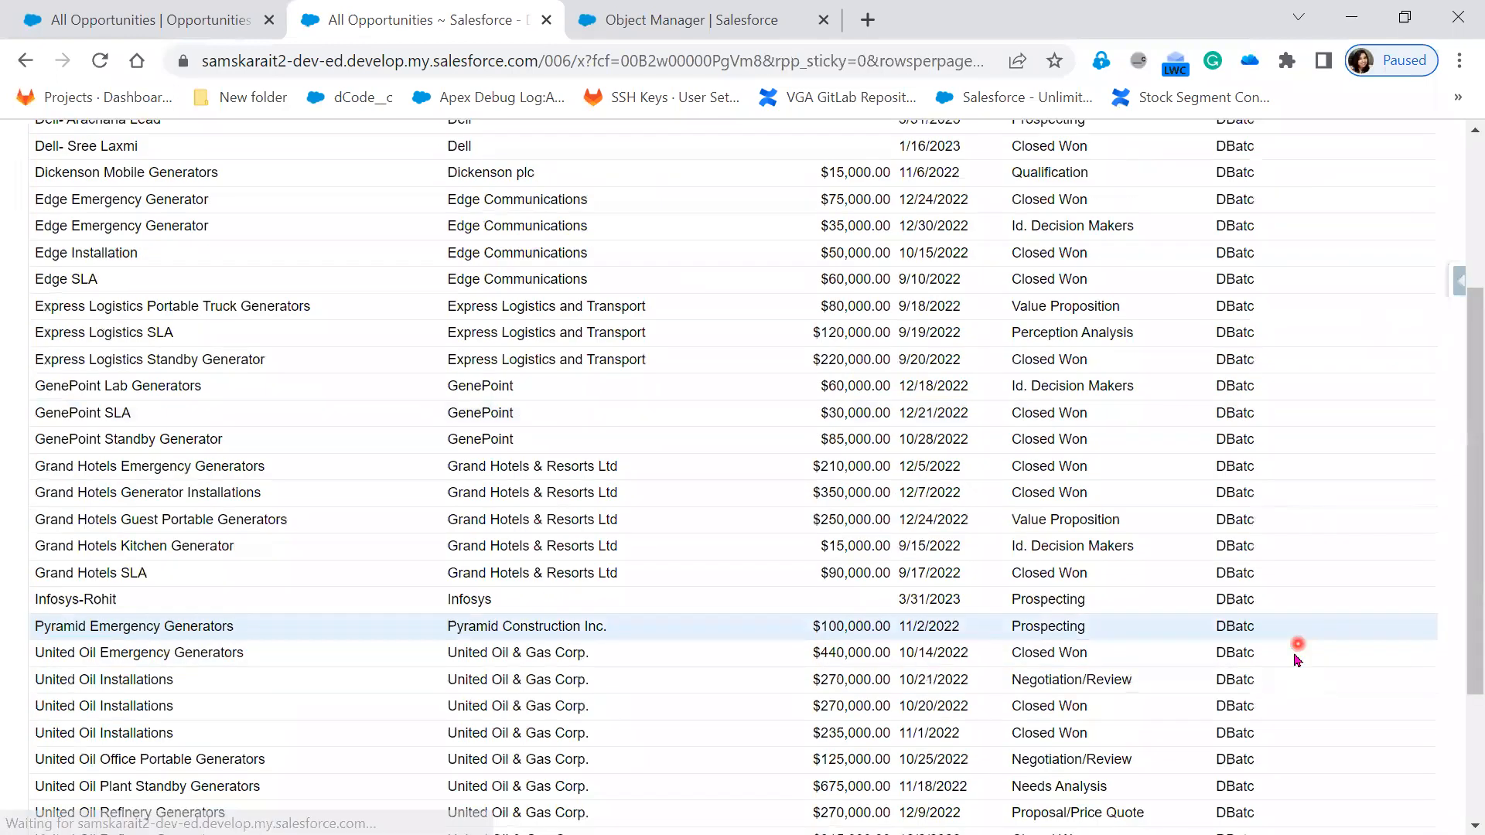
{"action": "scroll", "coordinate": [1345, 525], "scroll_direction": "up", "scroll_amount": 6}
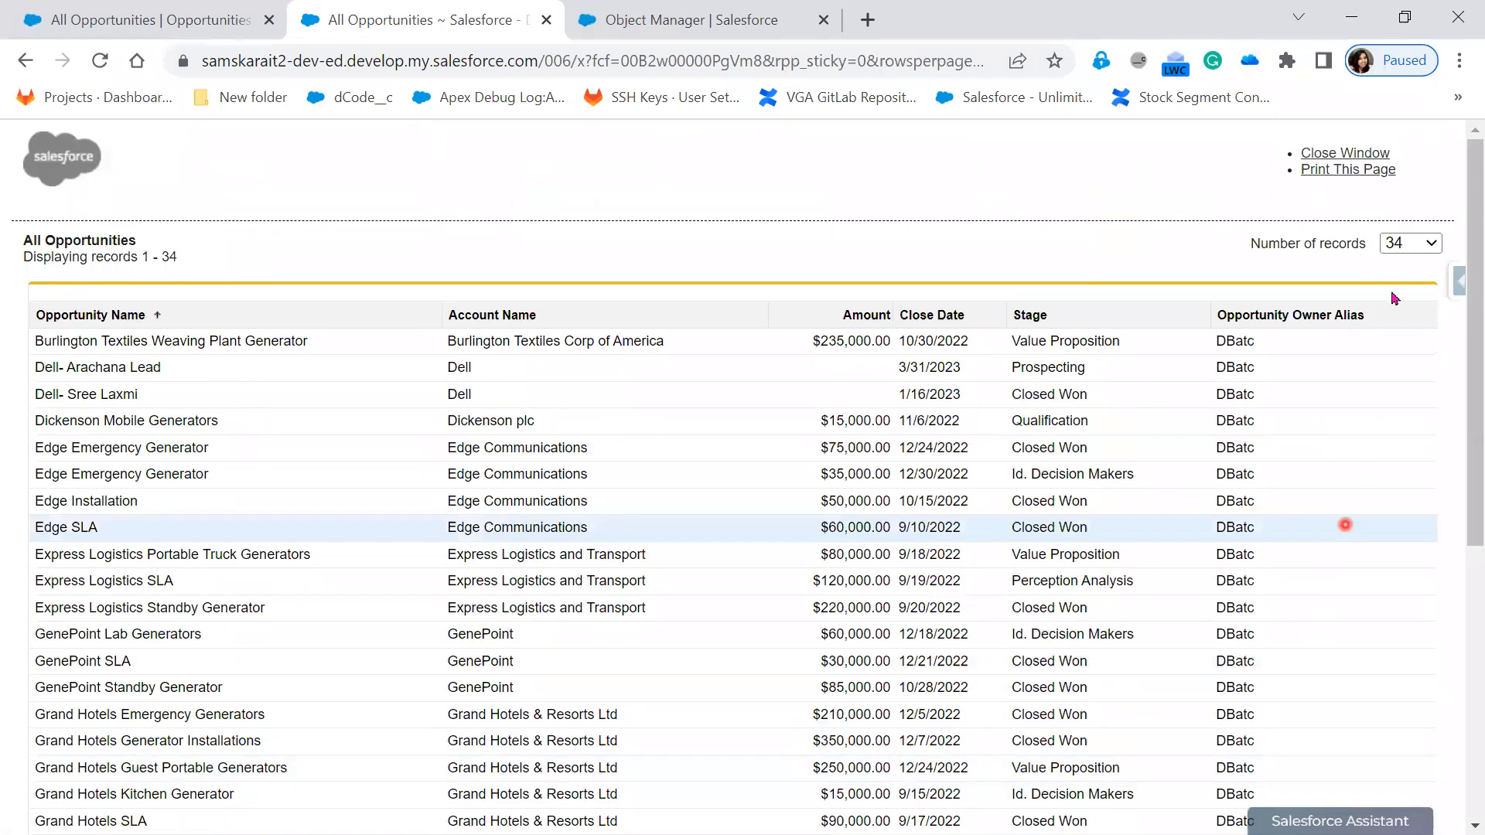
Examine the available record-count options and the full list in the printable All Opportunities view
{"action": "left_click", "coordinate": [1406, 243]}
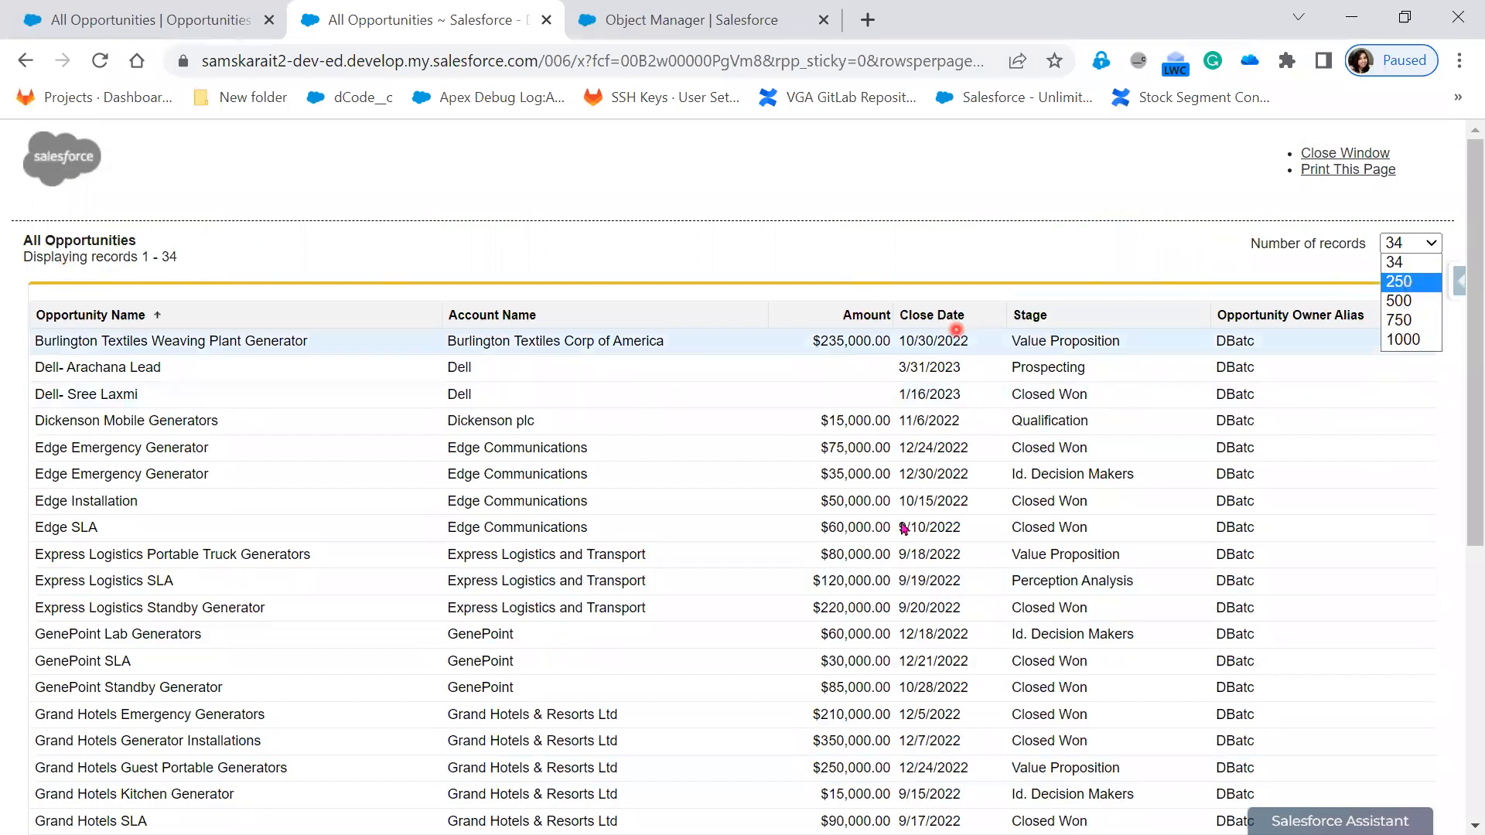
{"action": "left_click", "coordinate": [885, 579]}
{"action": "scroll", "coordinate": [886, 579], "scroll_direction": "down", "scroll_amount": 4}
{"action": "scroll", "coordinate": [886, 579], "scroll_direction": "up", "scroll_amount": 4}
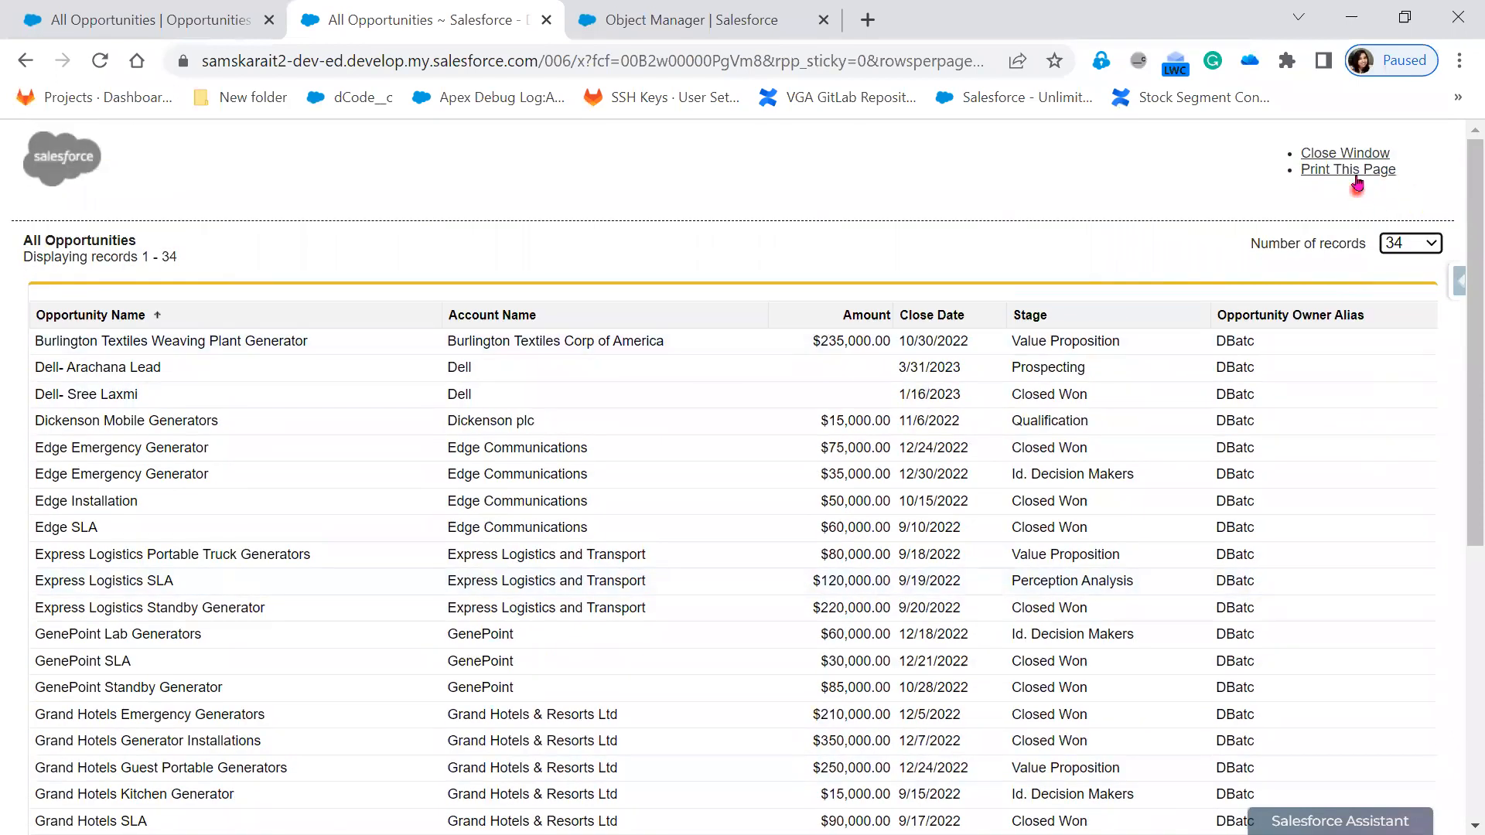
Open the print preview of the All Opportunities list and highlight its Number of records label and list title
{"action": "left_click", "coordinate": [1356, 172]}
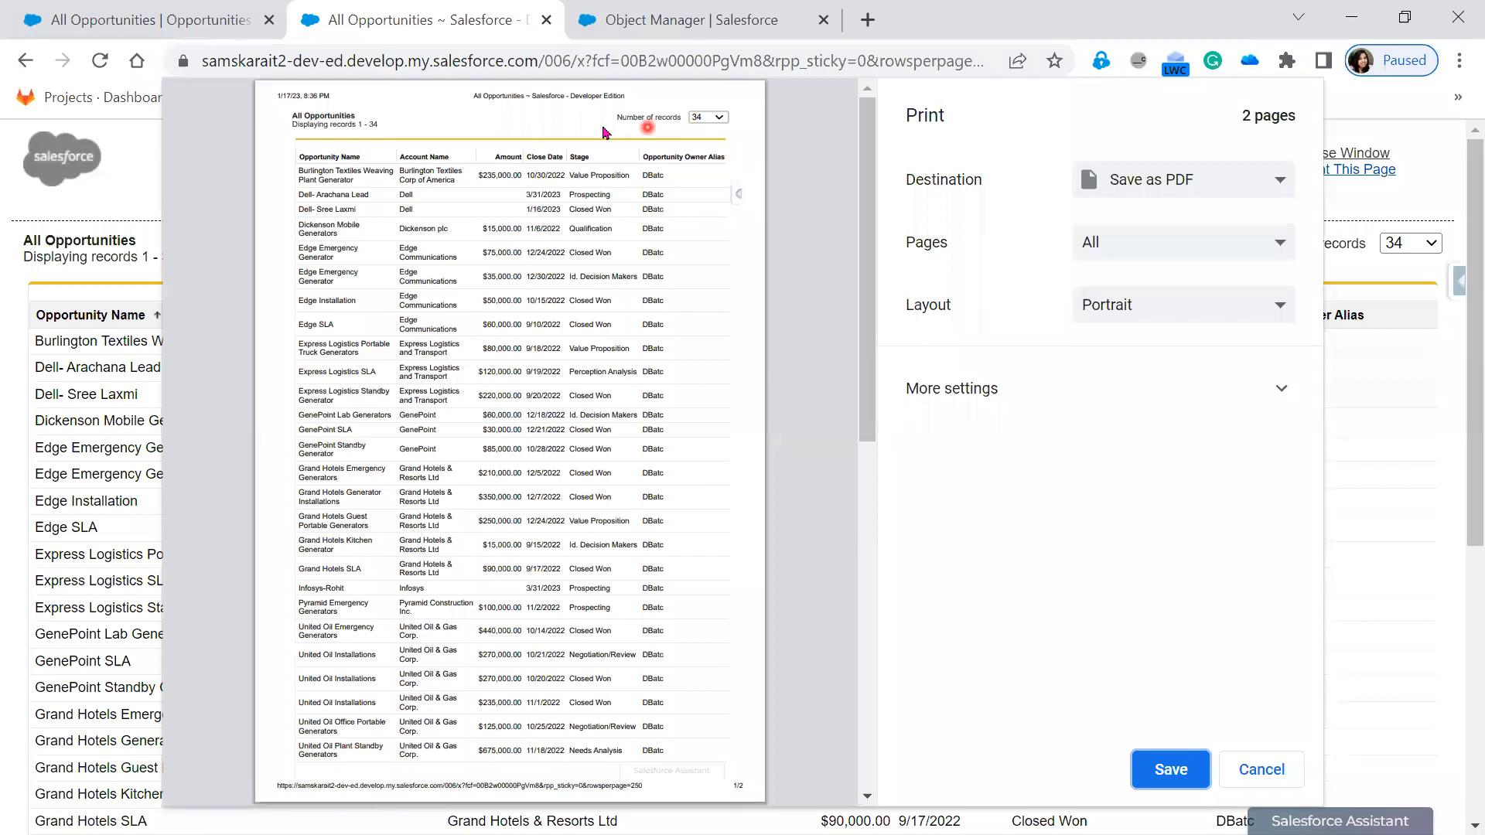
{"action": "left_click_drag", "start_coordinate": [611, 116], "coordinate": [740, 121]}
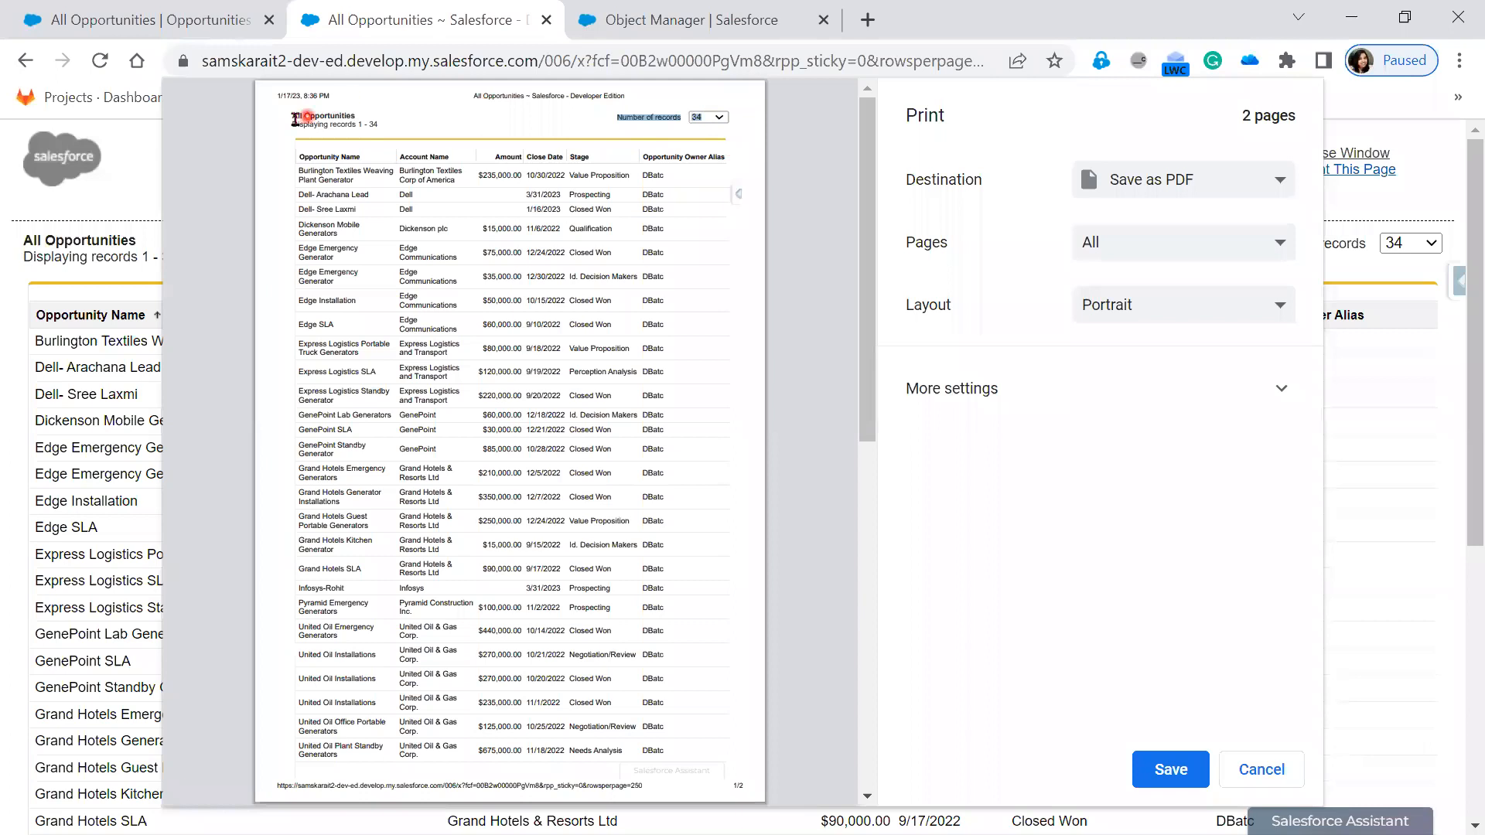
{"action": "left_click_drag", "start_coordinate": [291, 114], "coordinate": [356, 116]}
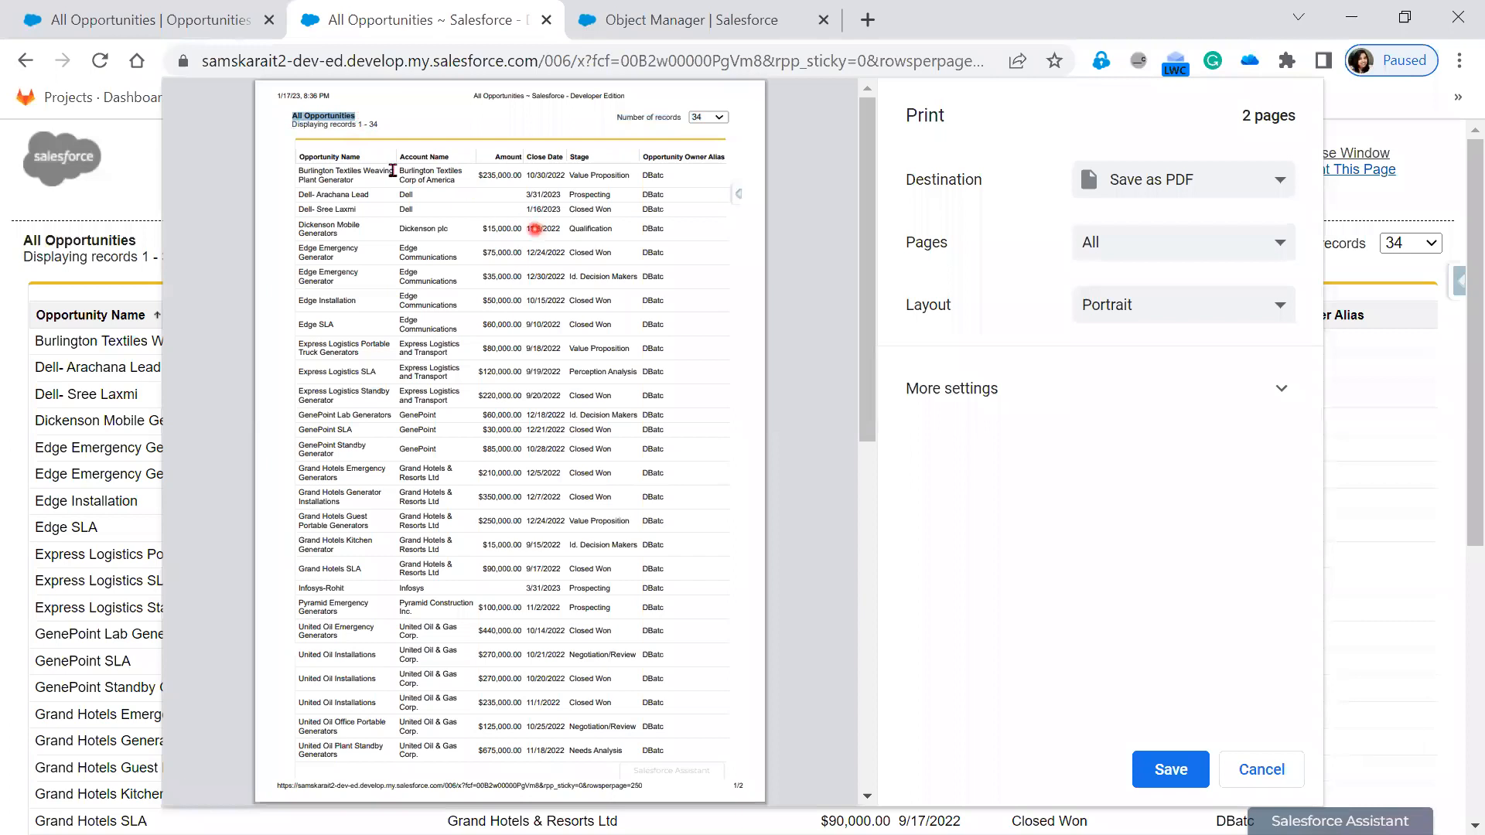
Highlight the displayed record range and the page title text in the All Opportunities print preview
{"action": "left_click_drag", "start_coordinate": [360, 110], "coordinate": [382, 105]}
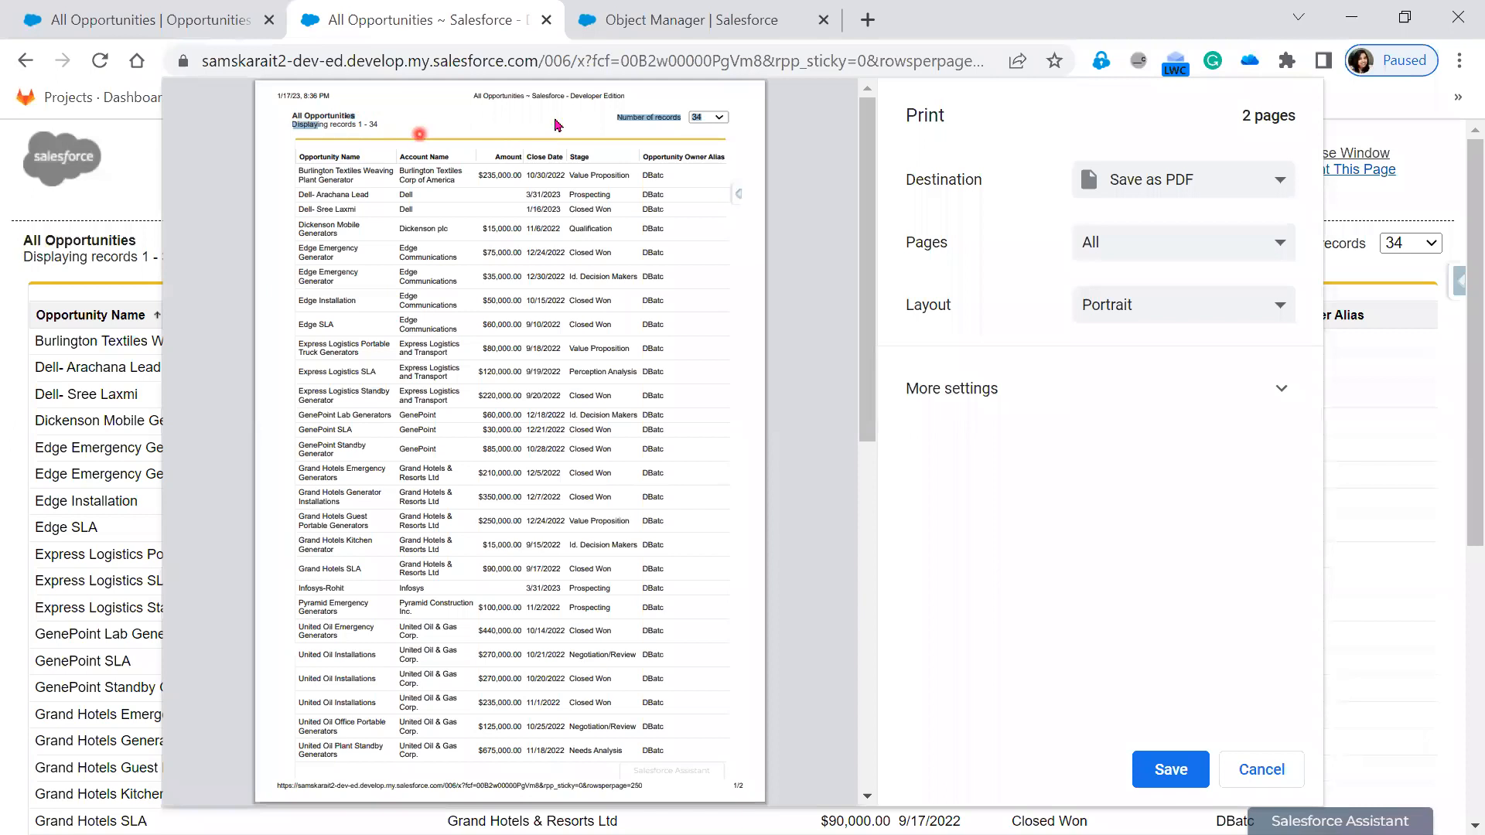
{"action": "left_click_drag", "start_coordinate": [554, 93], "coordinate": [648, 103]}
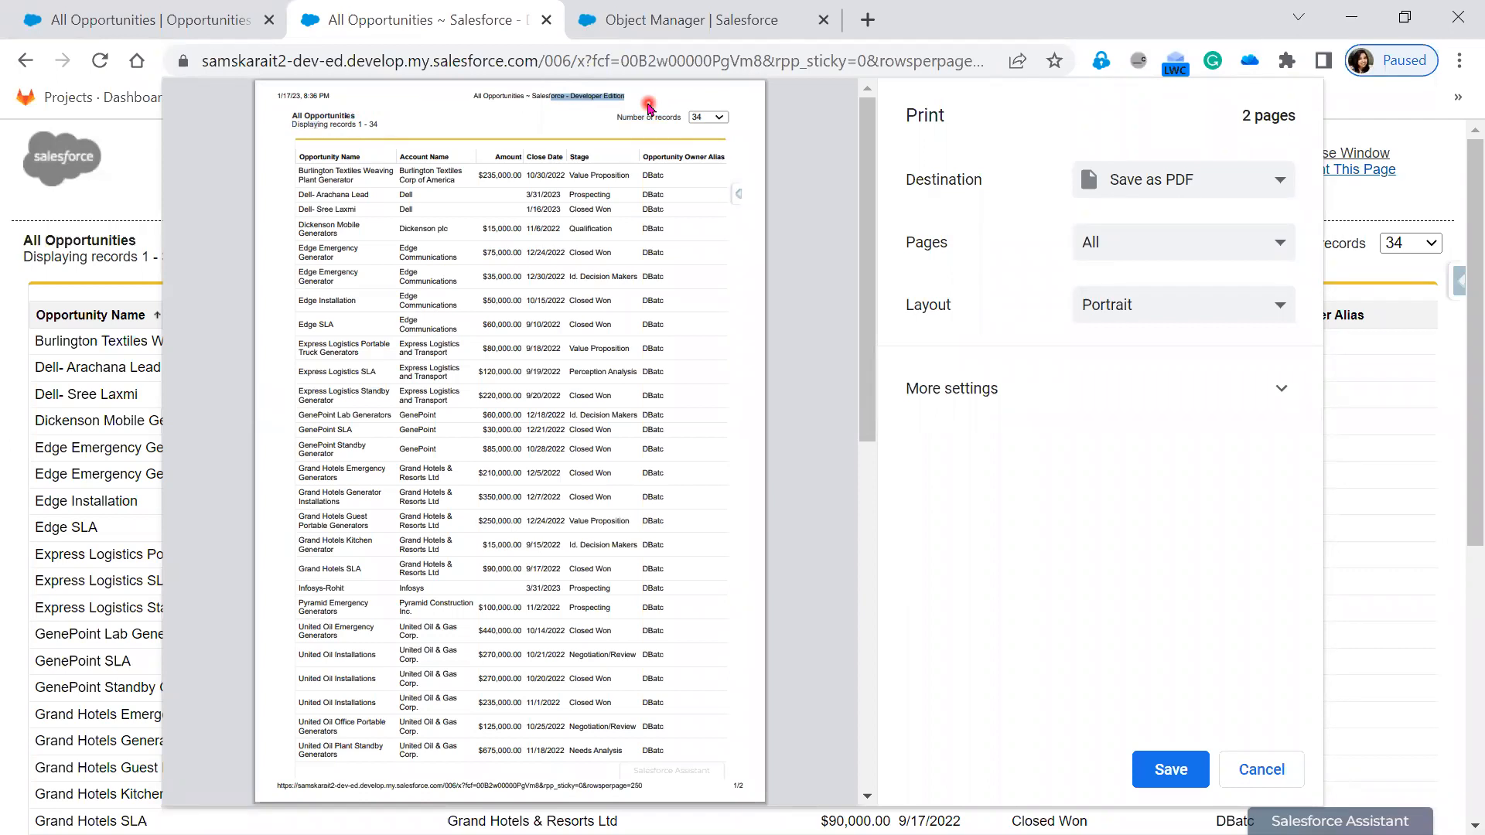
{"action": "left_click", "coordinate": [664, 791]}
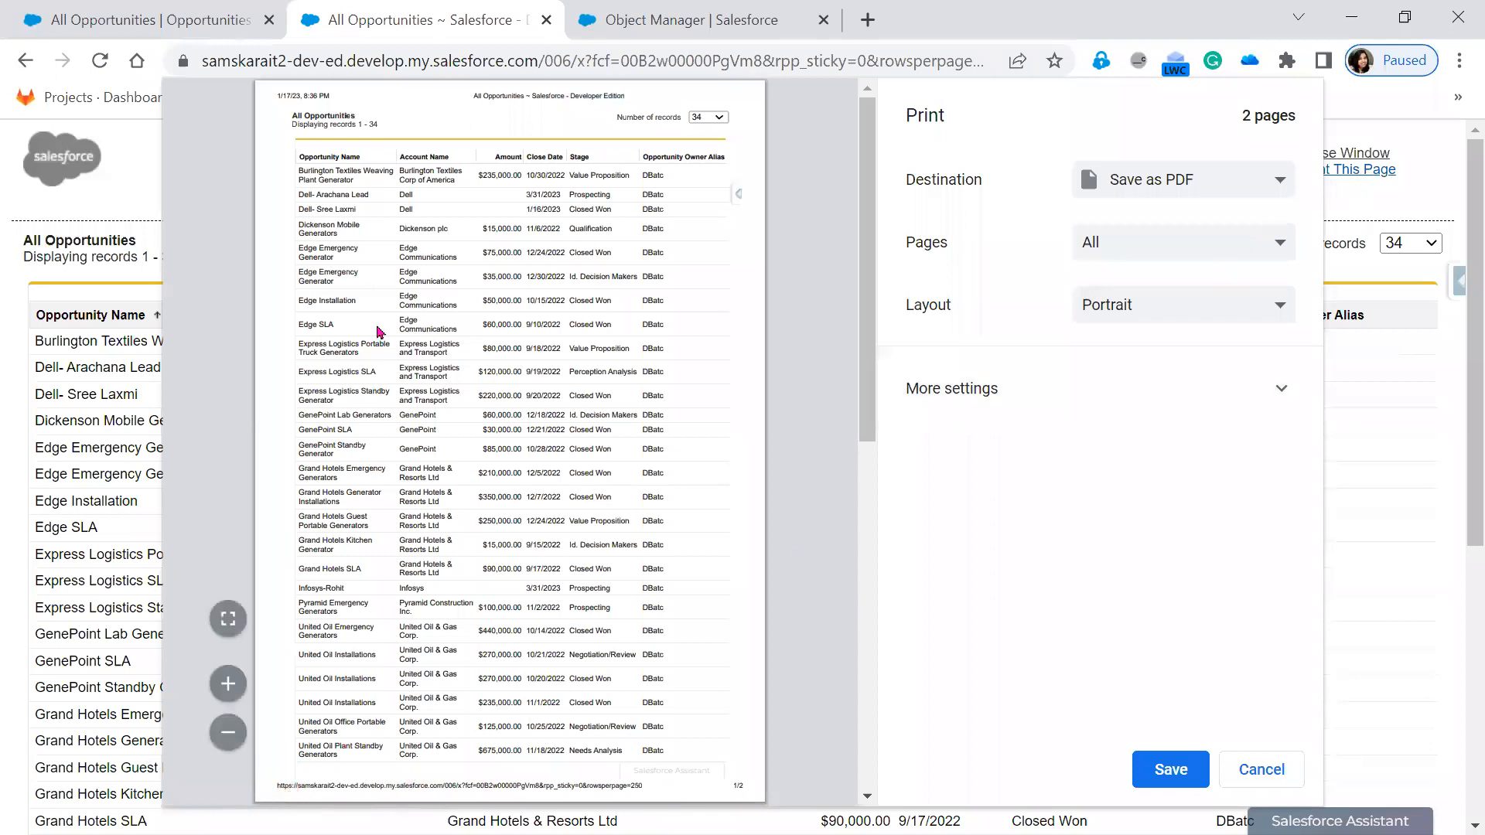
Enlarge the print preview and mark the page URL and its rowsperpage value in the last page's footer with pen annotations
{"action": "left_click", "coordinate": [229, 684]}
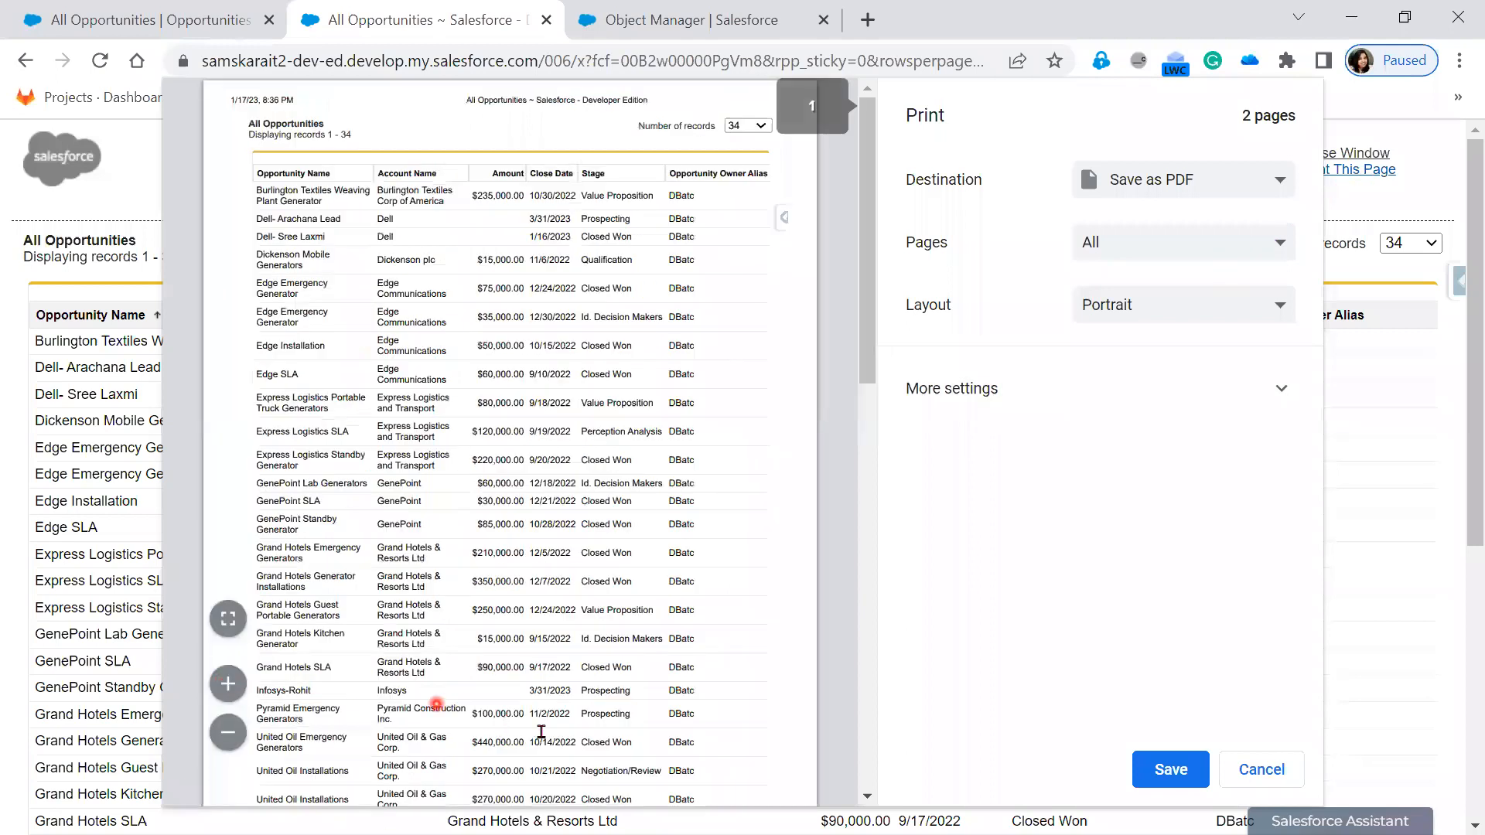
{"action": "scroll", "coordinate": [542, 732], "scroll_direction": "down", "scroll_amount": 15}
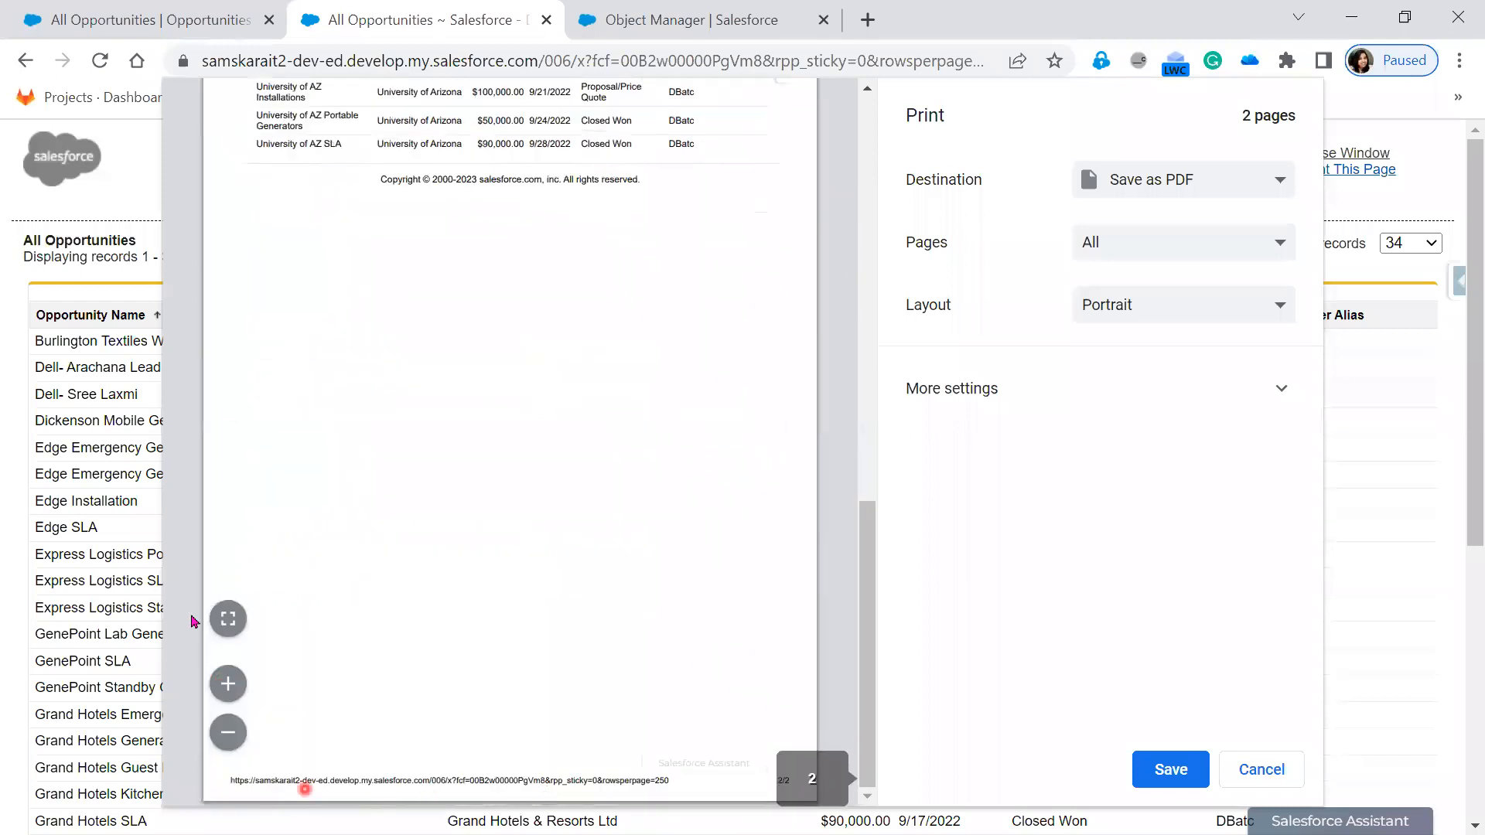
{"action": "left_click", "coordinate": [228, 684]}
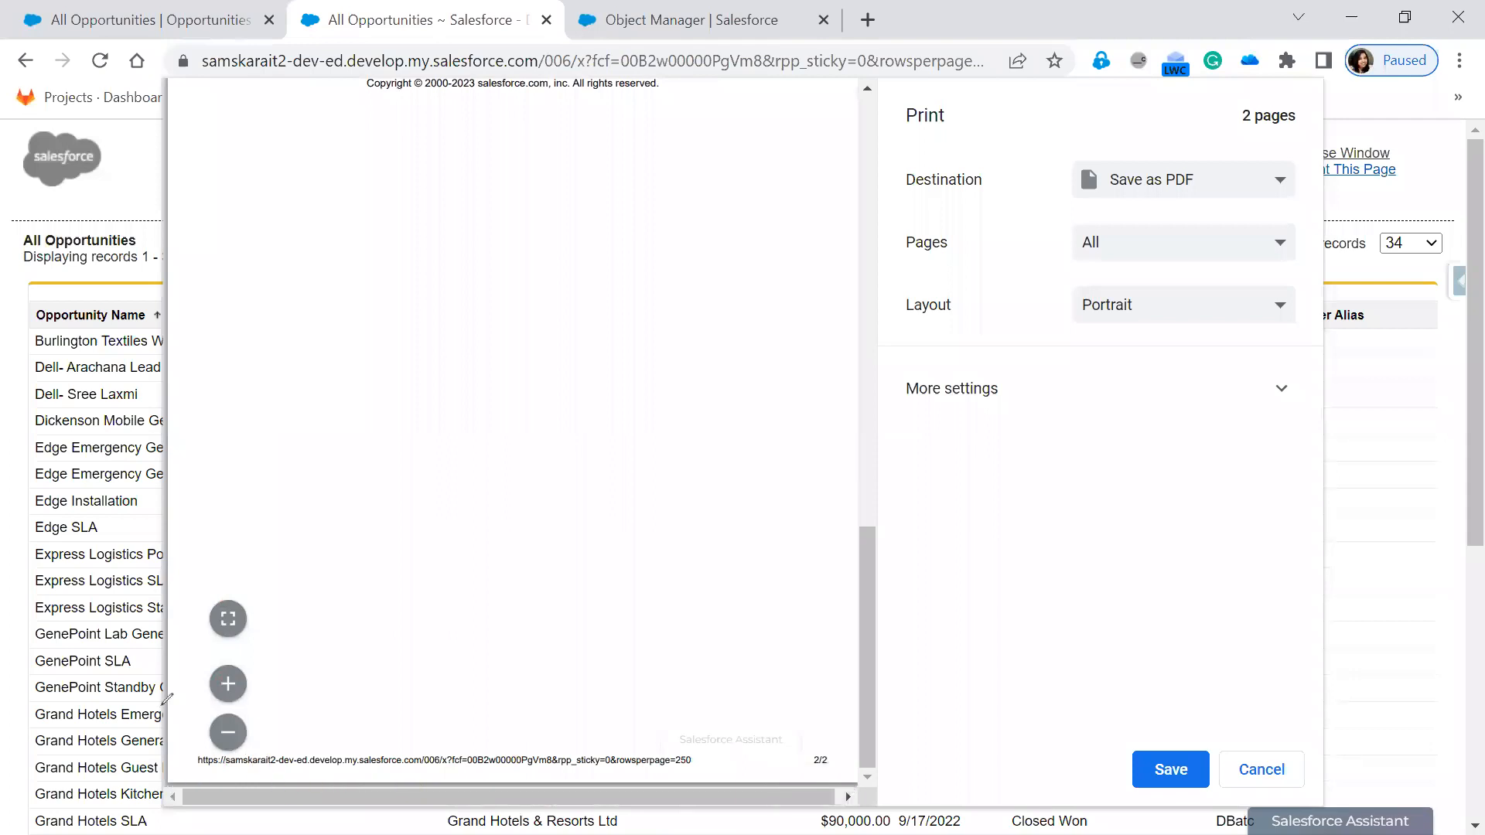
{"action": "mouse_move", "coordinate": [198, 748]}
{"action": "left_mouse_down"}
{"action": "mouse_move", "coordinate": [478, 727]}
{"action": "mouse_move", "coordinate": [617, 749]}
{"action": "mouse_move", "coordinate": [673, 776]}
{"action": "mouse_move", "coordinate": [184, 761]}
{"action": "left_mouse_up"}
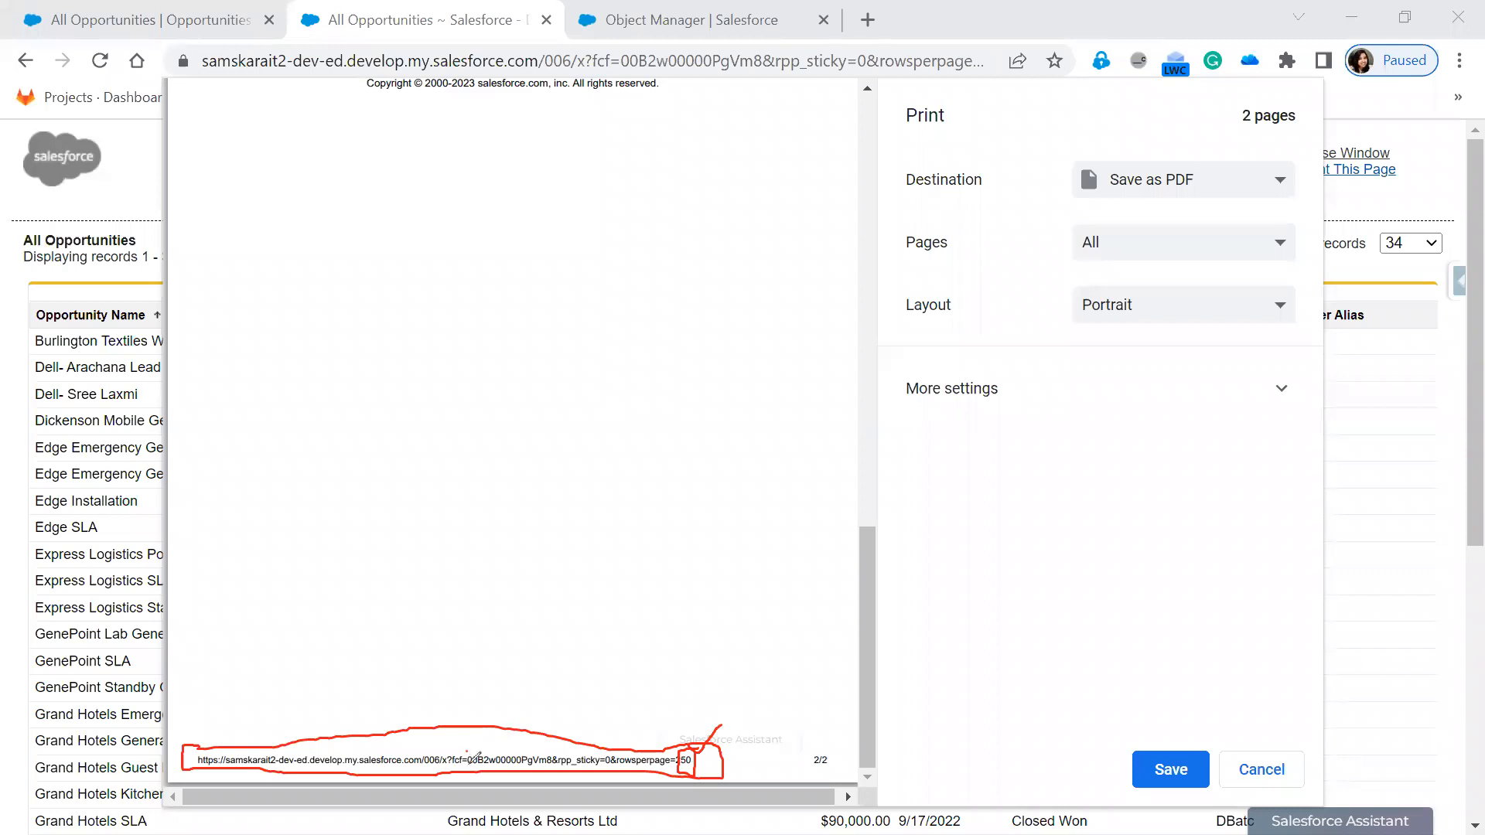
{"action": "left_click_drag", "start_coordinate": [567, 776], "coordinate": [585, 785]}
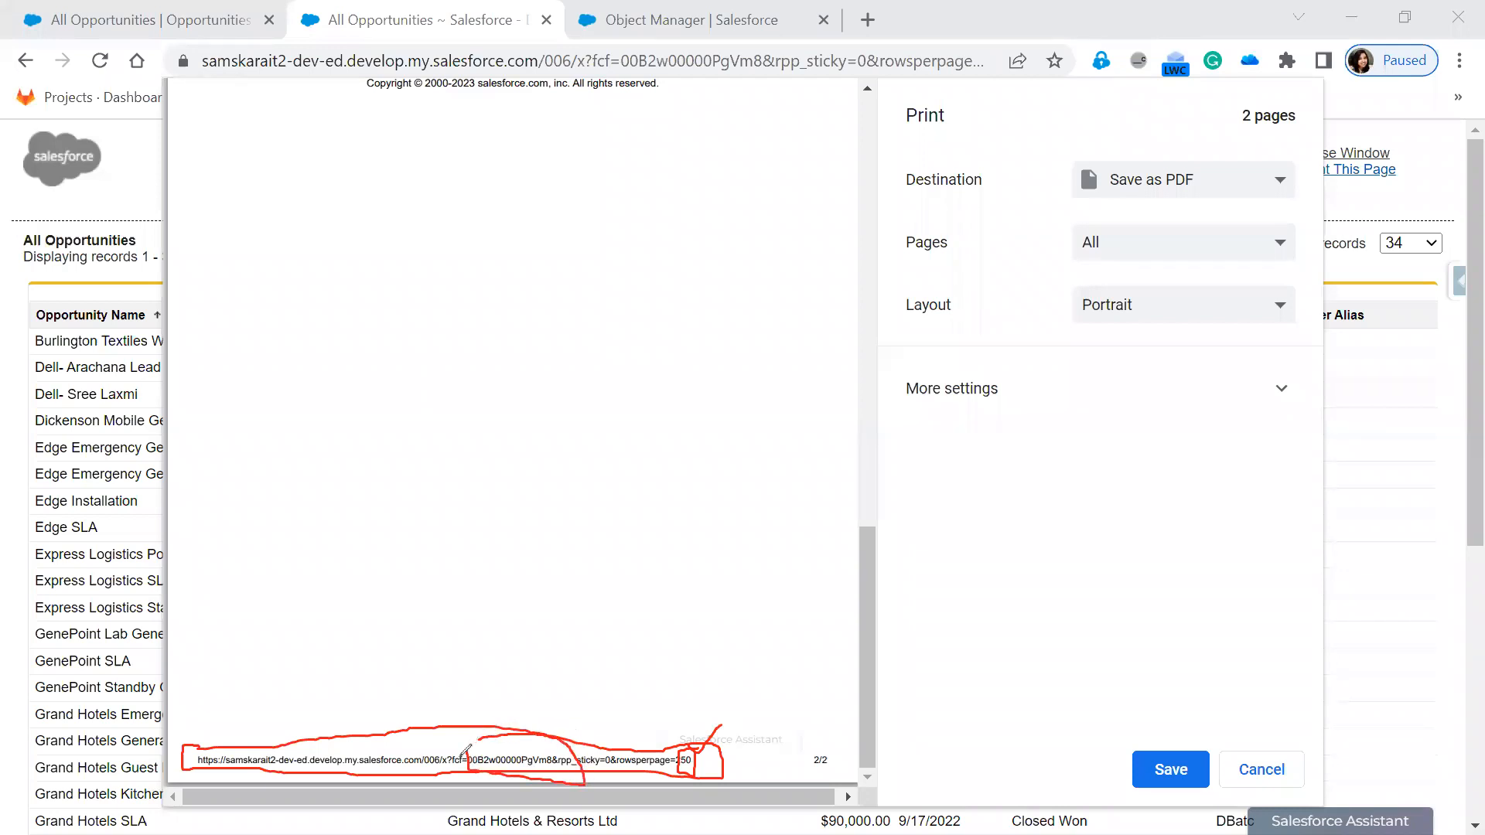
{"action": "mouse_move", "coordinate": [248, 762]}
{"action": "left_mouse_down"}
{"action": "mouse_move", "coordinate": [259, 731]}
{"action": "mouse_move", "coordinate": [390, 755]}
{"action": "left_mouse_up"}
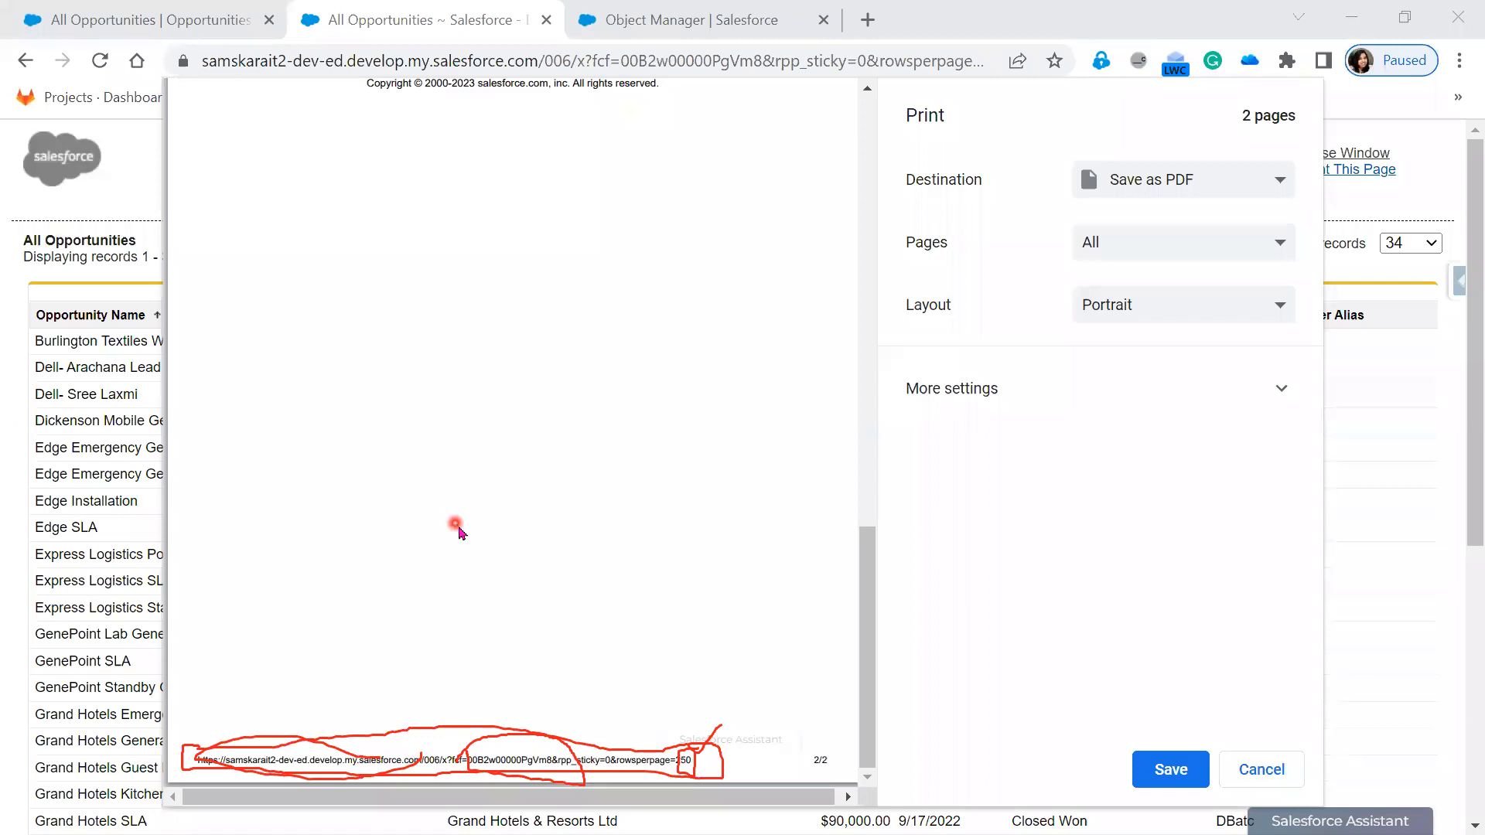
Mark Developer Edition in the first page's header, clear the pen annotations, and cancel the print preview
{"action": "scroll", "coordinate": [457, 531], "scroll_direction": "up", "scroll_amount": 15}
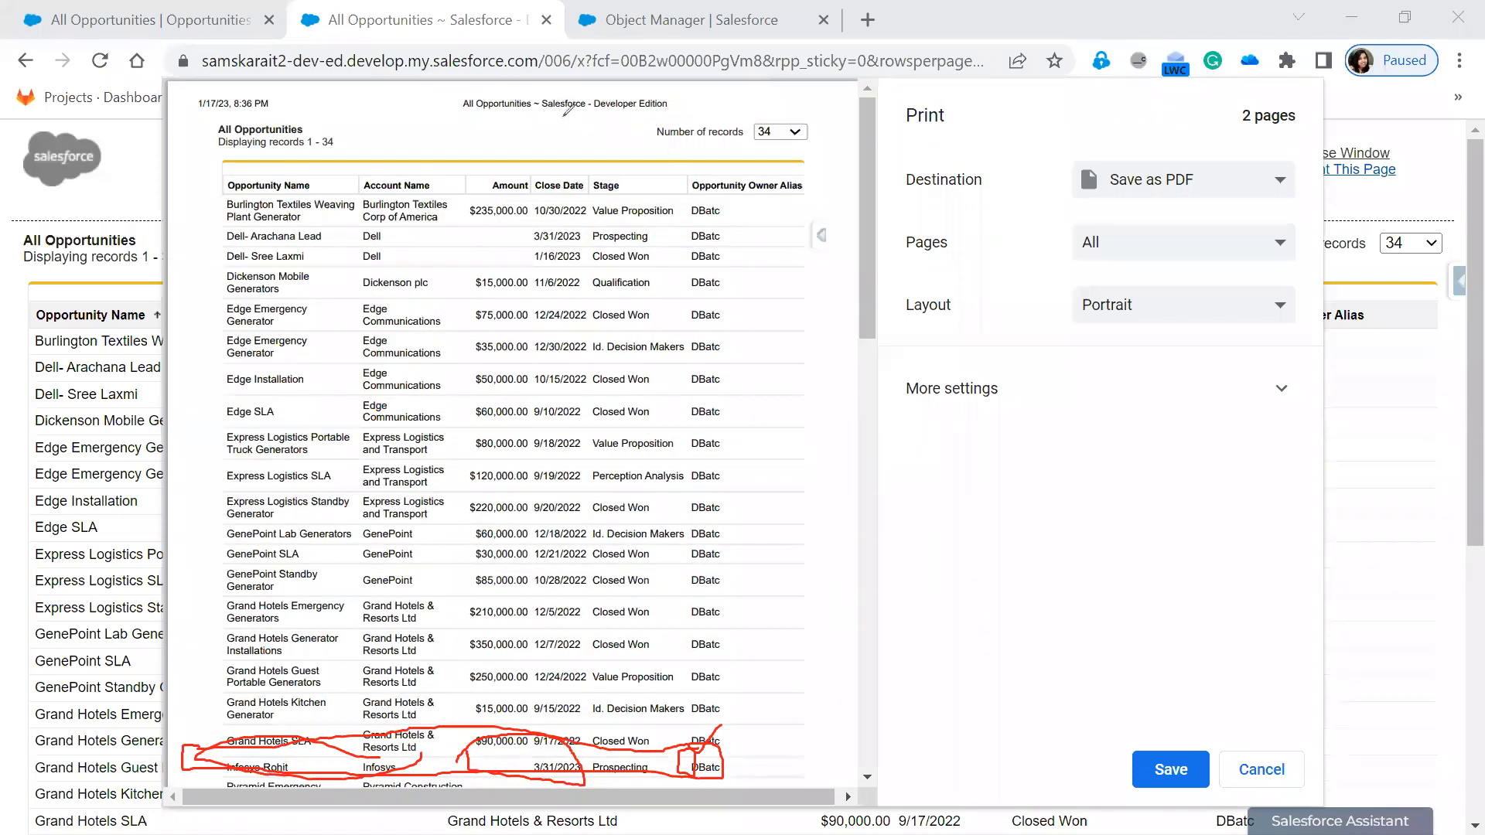
{"action": "mouse_move", "coordinate": [584, 114]}
{"action": "left_mouse_down"}
{"action": "mouse_move", "coordinate": [710, 105]}
{"action": "mouse_move", "coordinate": [591, 89]}
{"action": "left_mouse_up"}
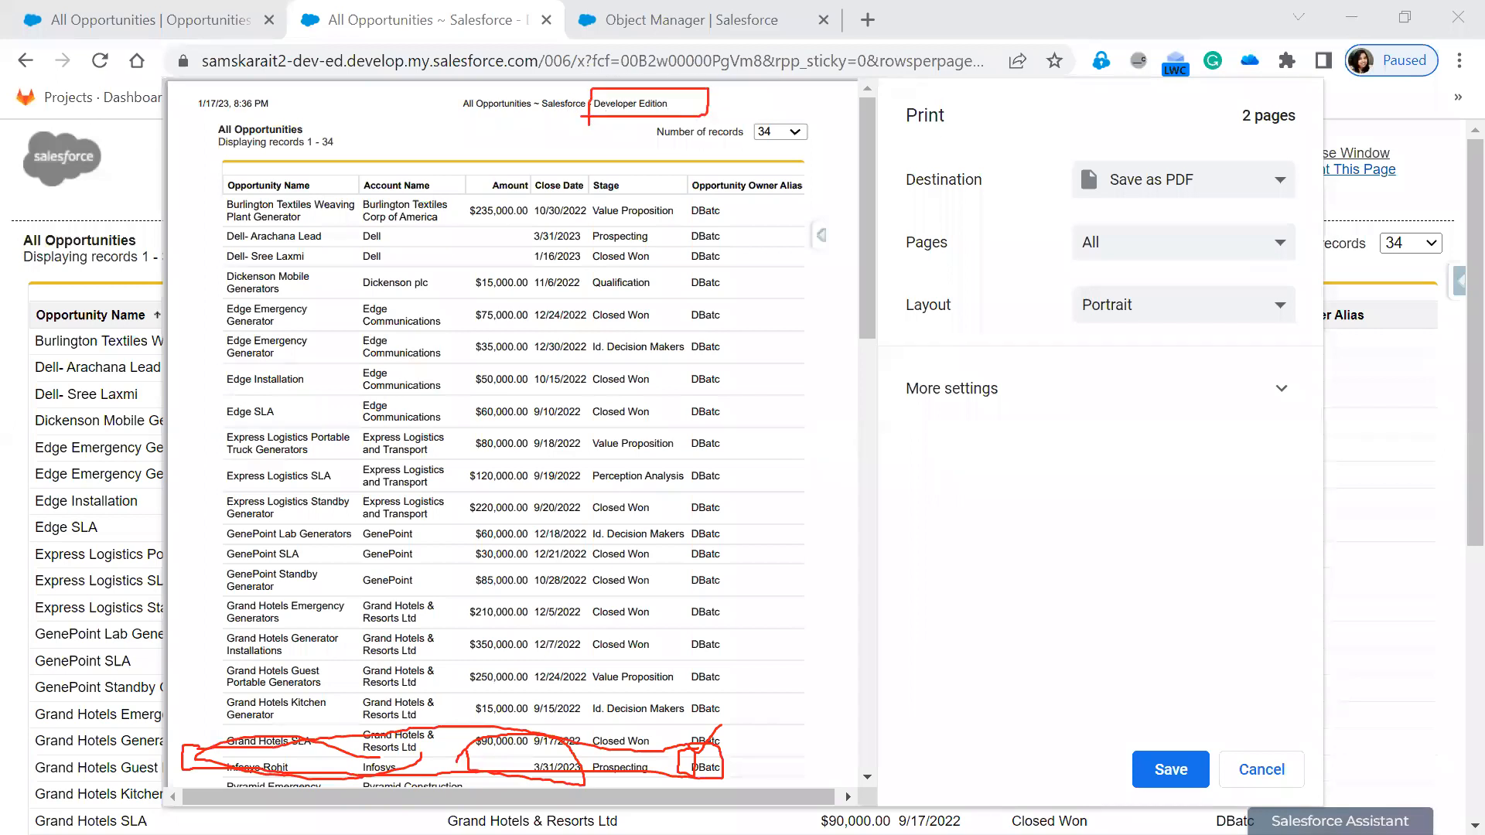
{"action": "key", "text": "Escape"}
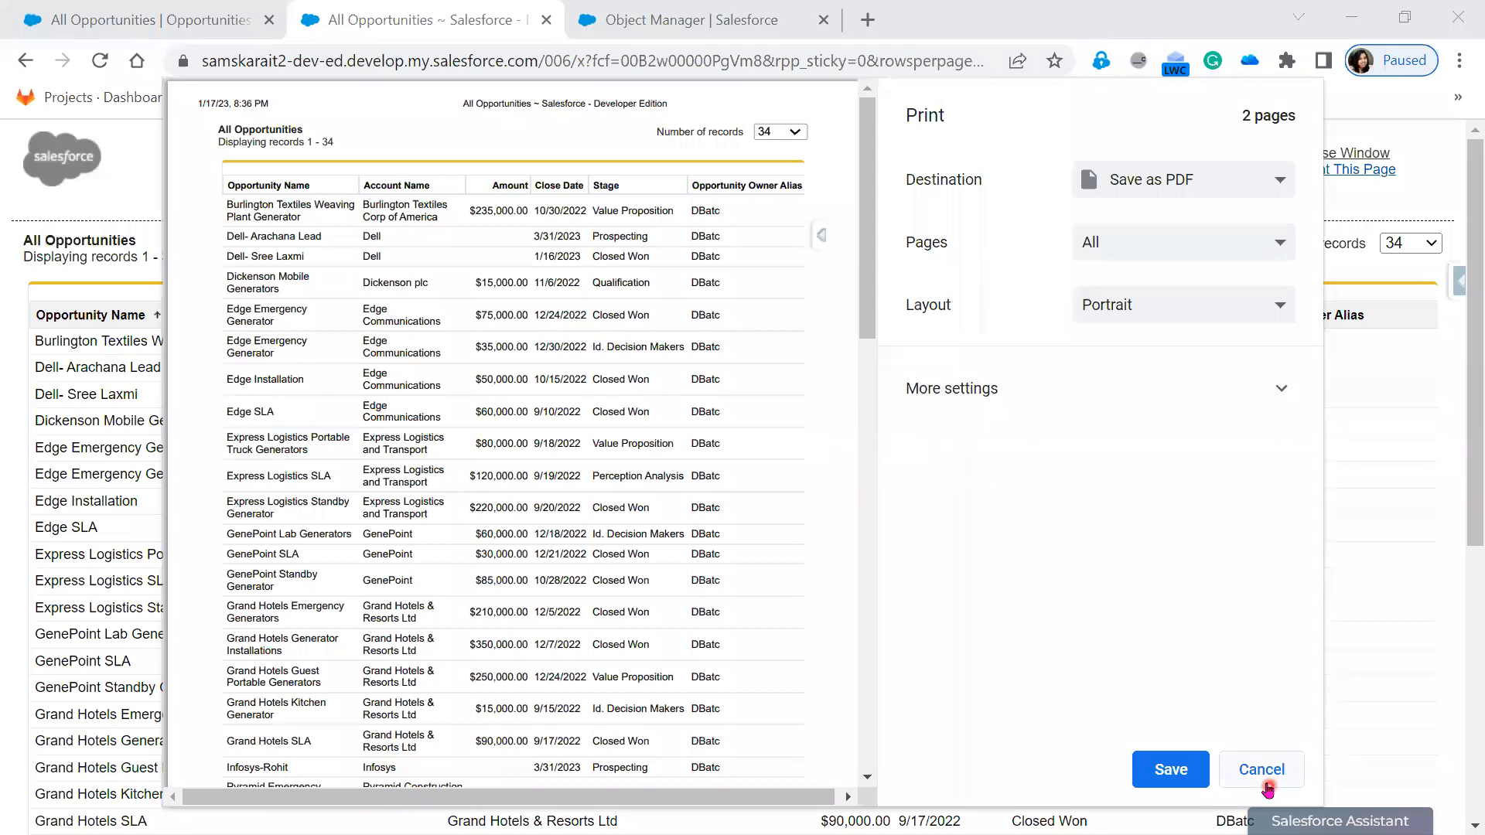
{"action": "left_click", "coordinate": [1262, 771]}
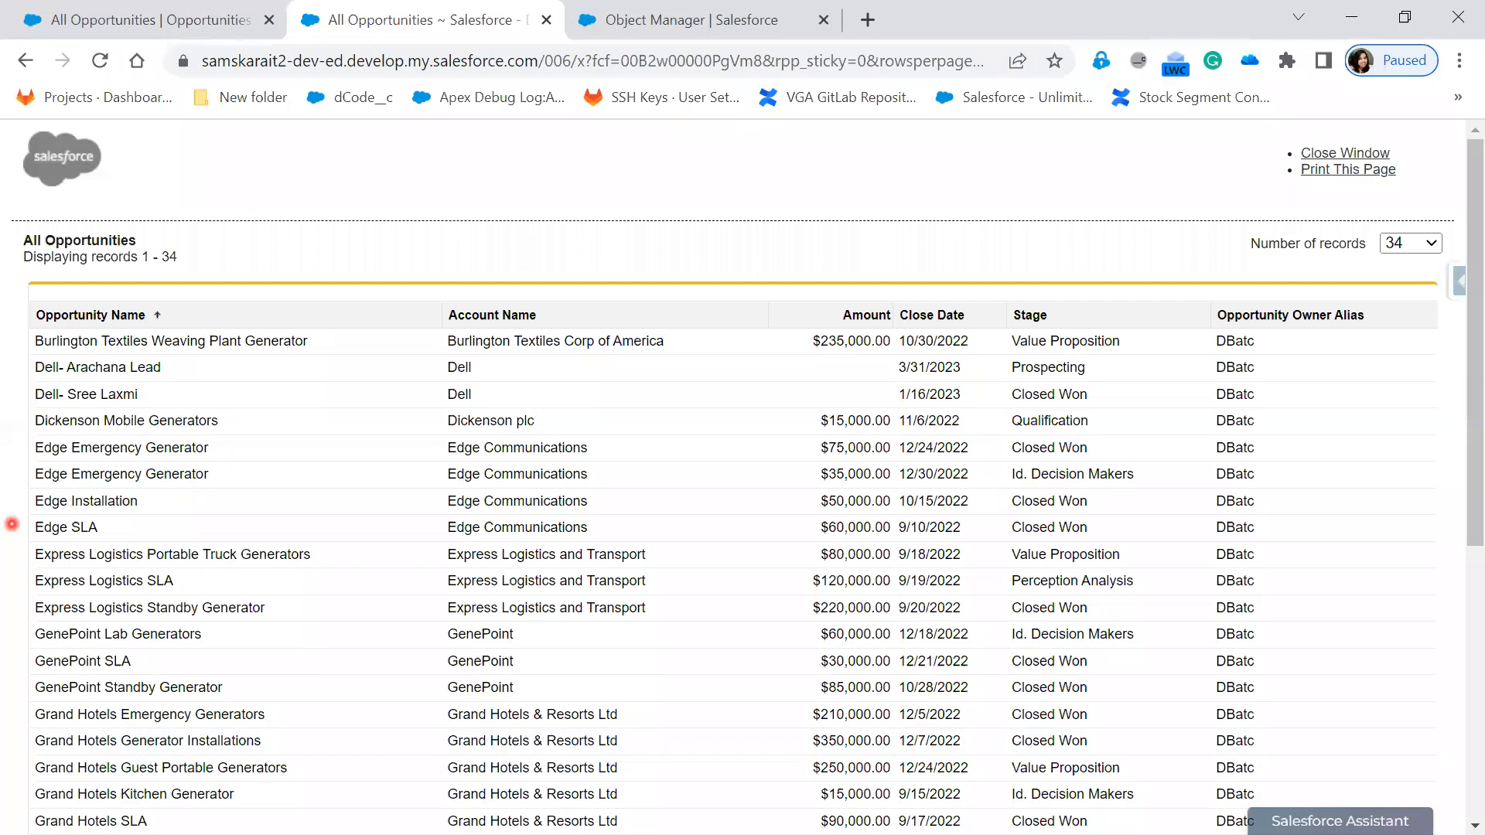
Switch to Salesforce Classic in Edge and open the printable view of the All Opportunities list
{"action": "key", "text": "alt+Tab"}
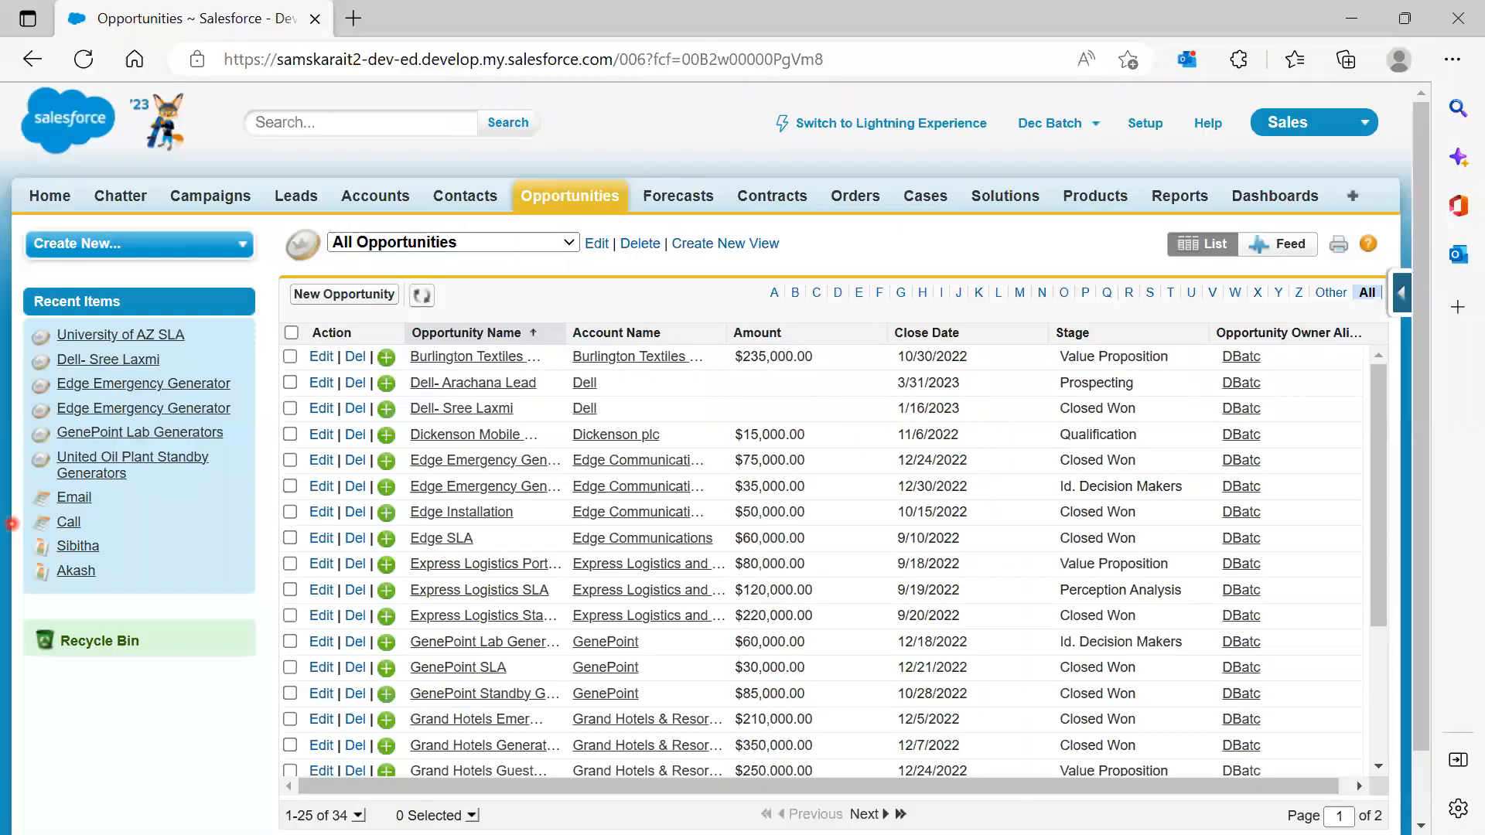
{"action": "left_click", "coordinate": [1340, 249]}
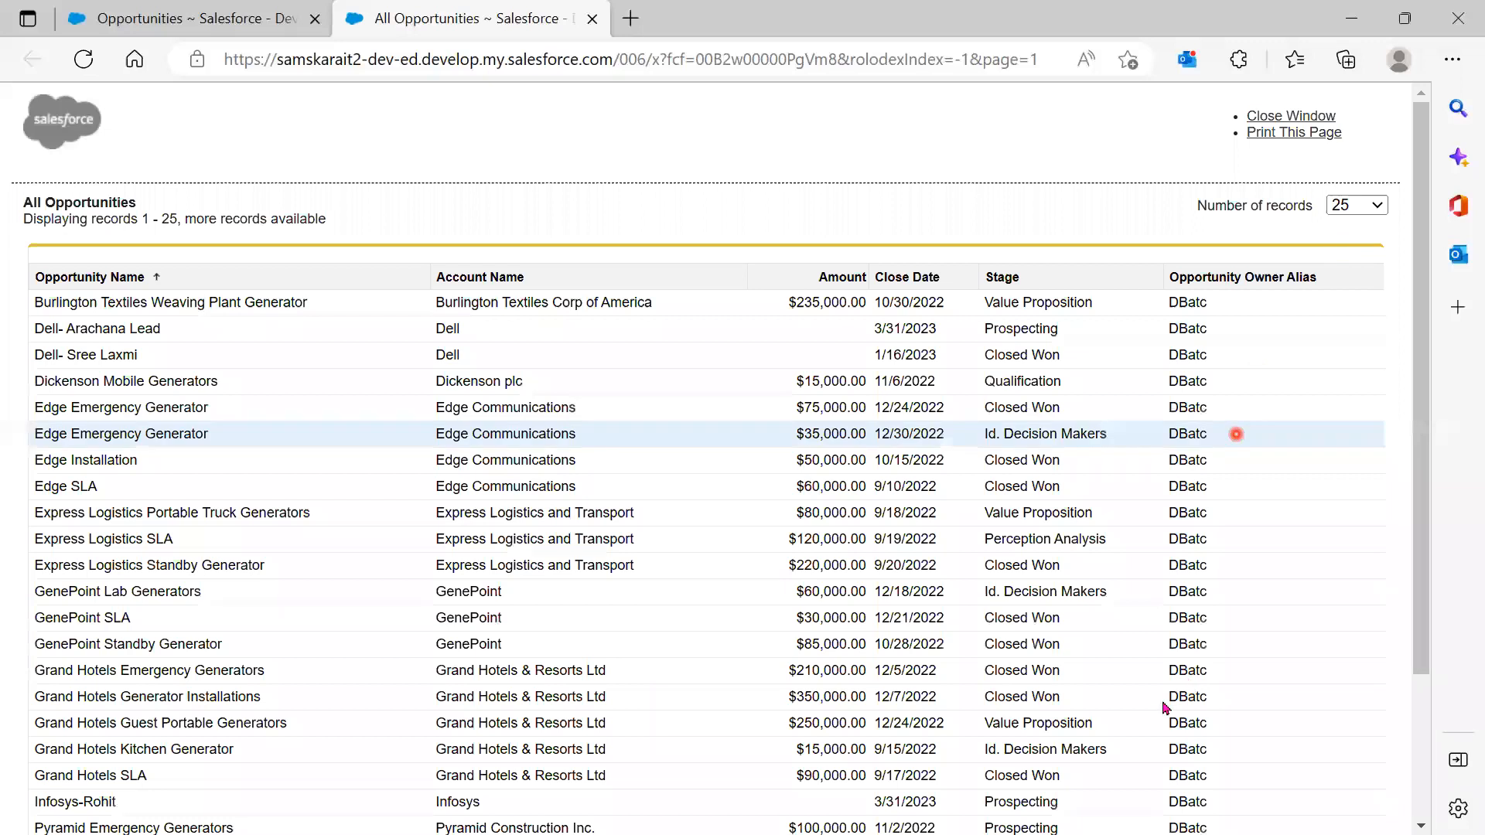
{"action": "scroll", "coordinate": [1161, 681], "scroll_direction": "down", "scroll_amount": 3}
{"action": "scroll", "coordinate": [1158, 679], "scroll_direction": "up", "scroll_amount": 3}
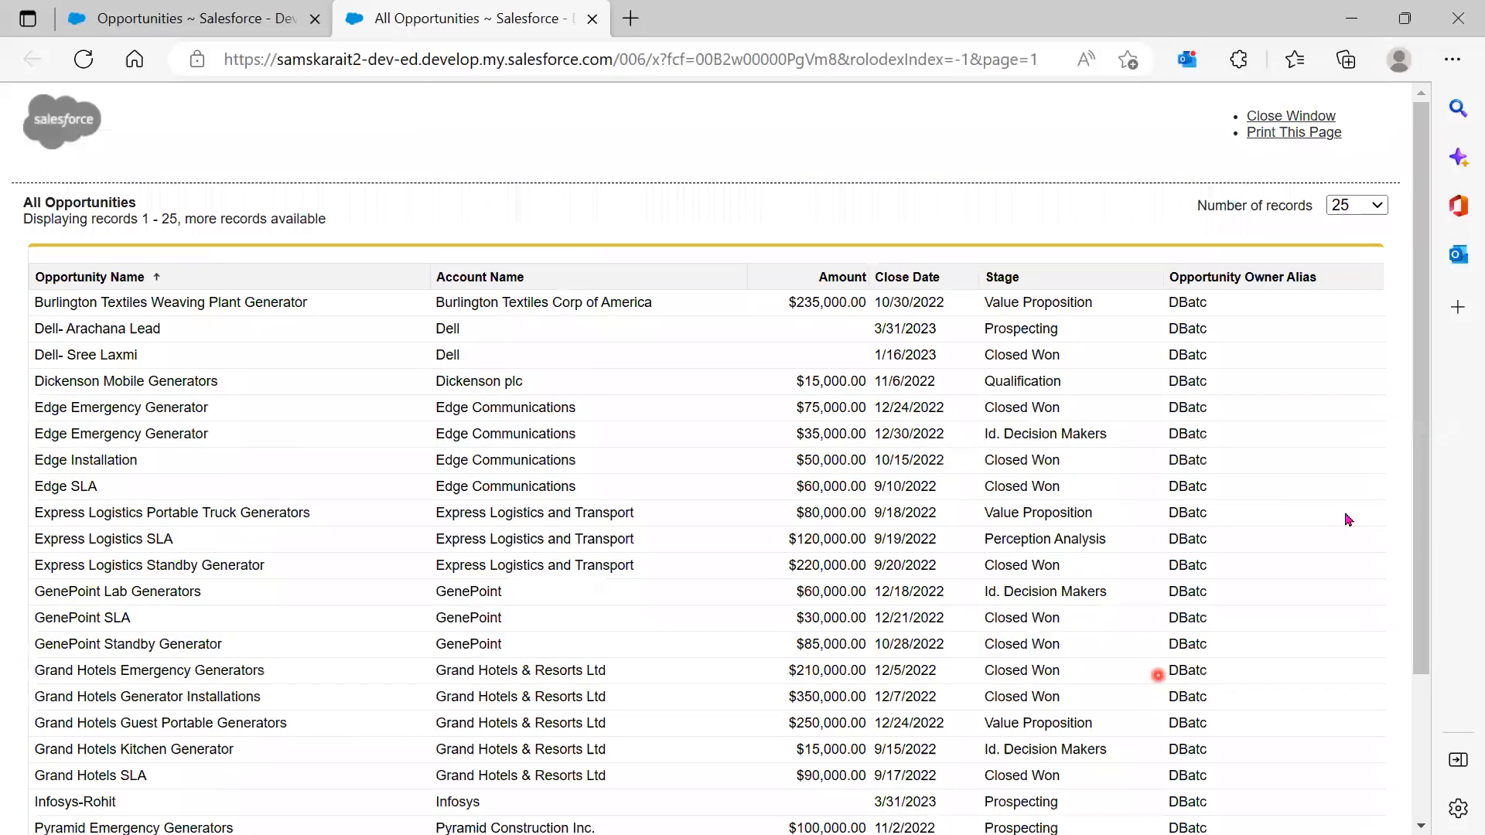
Set the number of records in the Classic printable view to 250 and look through the list
{"action": "left_click", "coordinate": [1377, 205]}
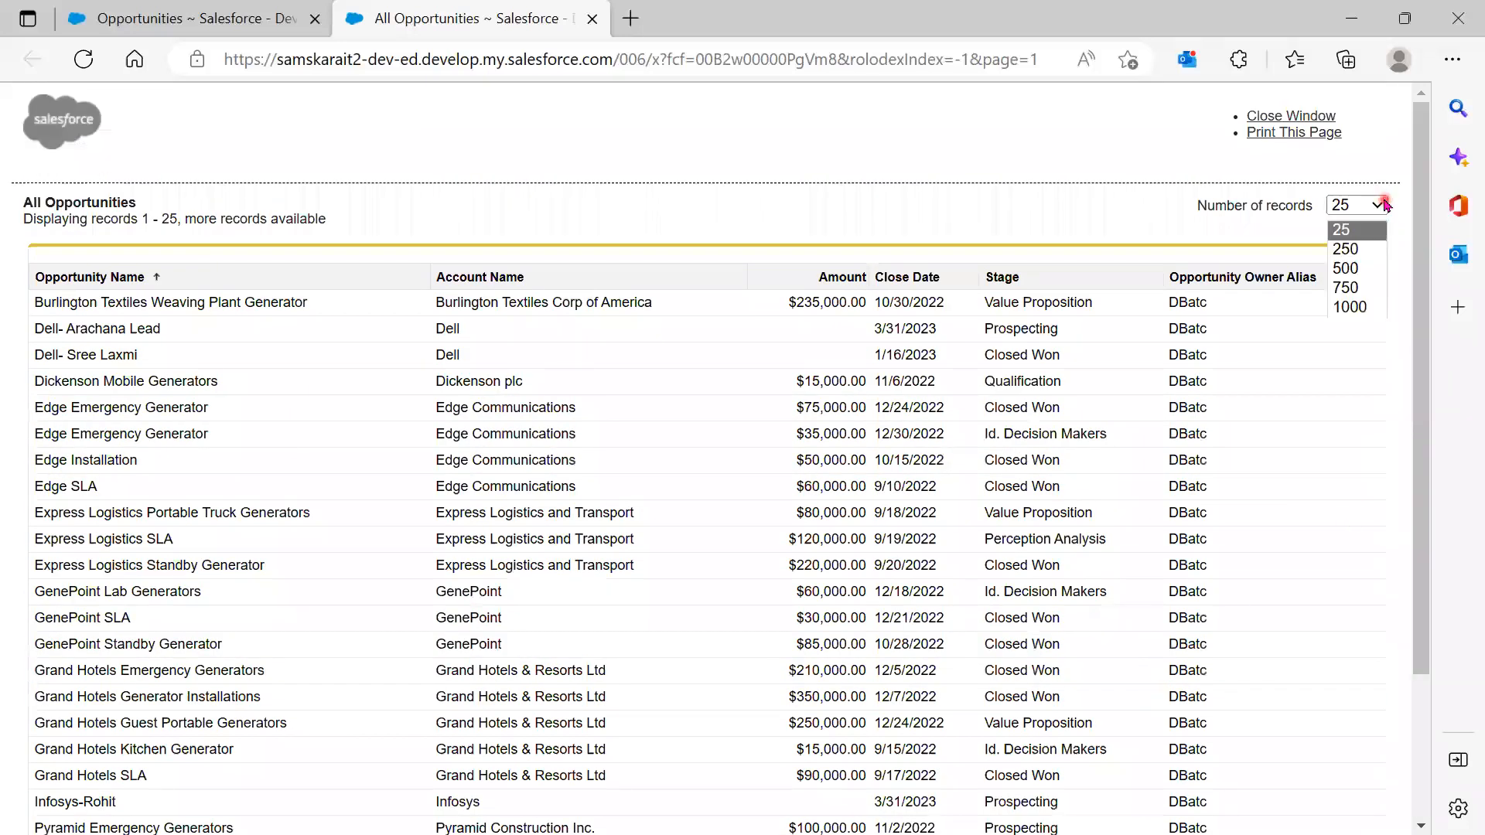
{"action": "left_click", "coordinate": [1368, 251]}
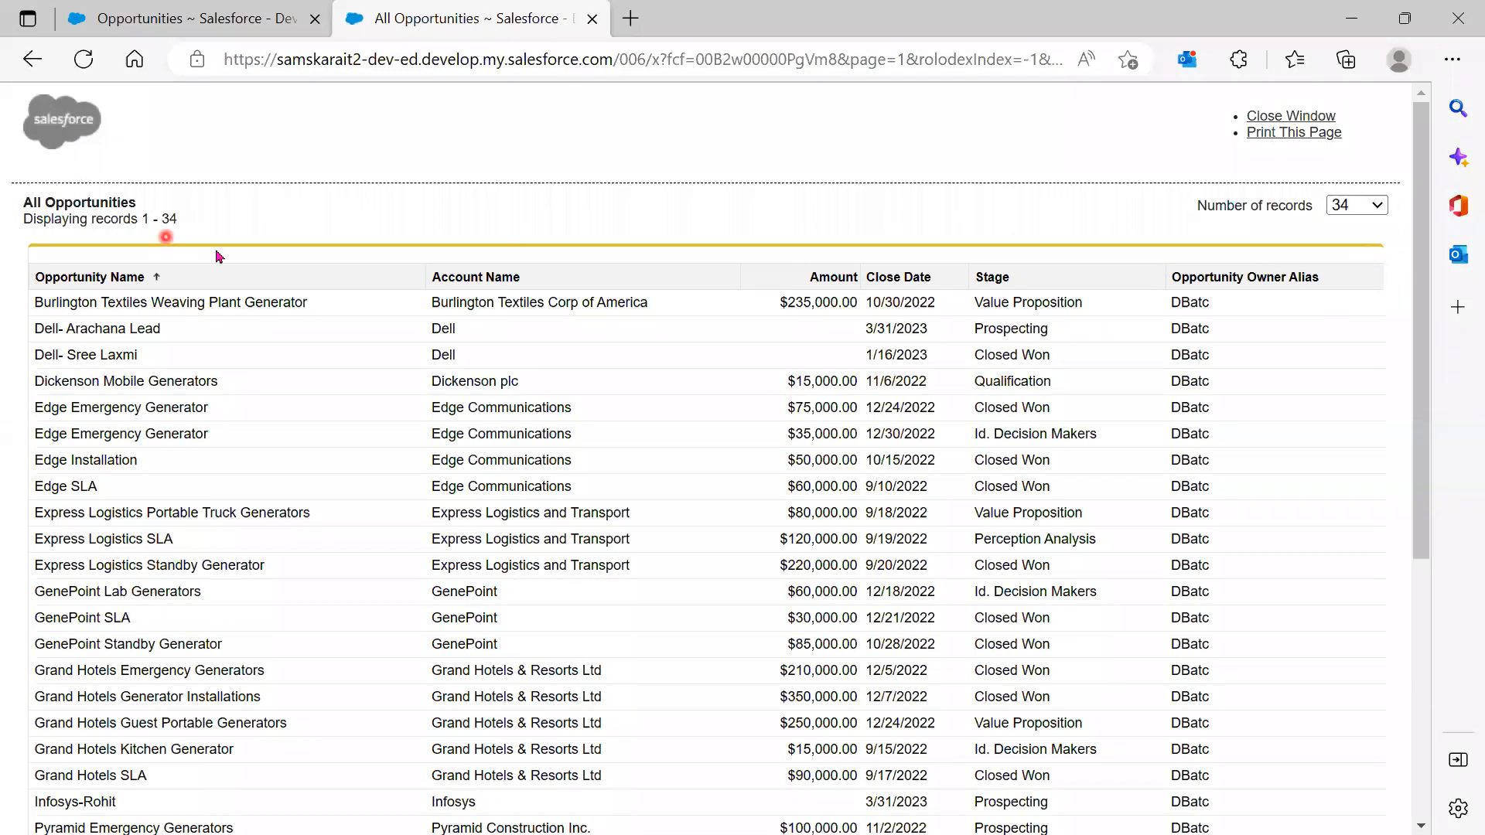
{"action": "scroll", "coordinate": [1041, 503], "scroll_direction": "down", "scroll_amount": 5}
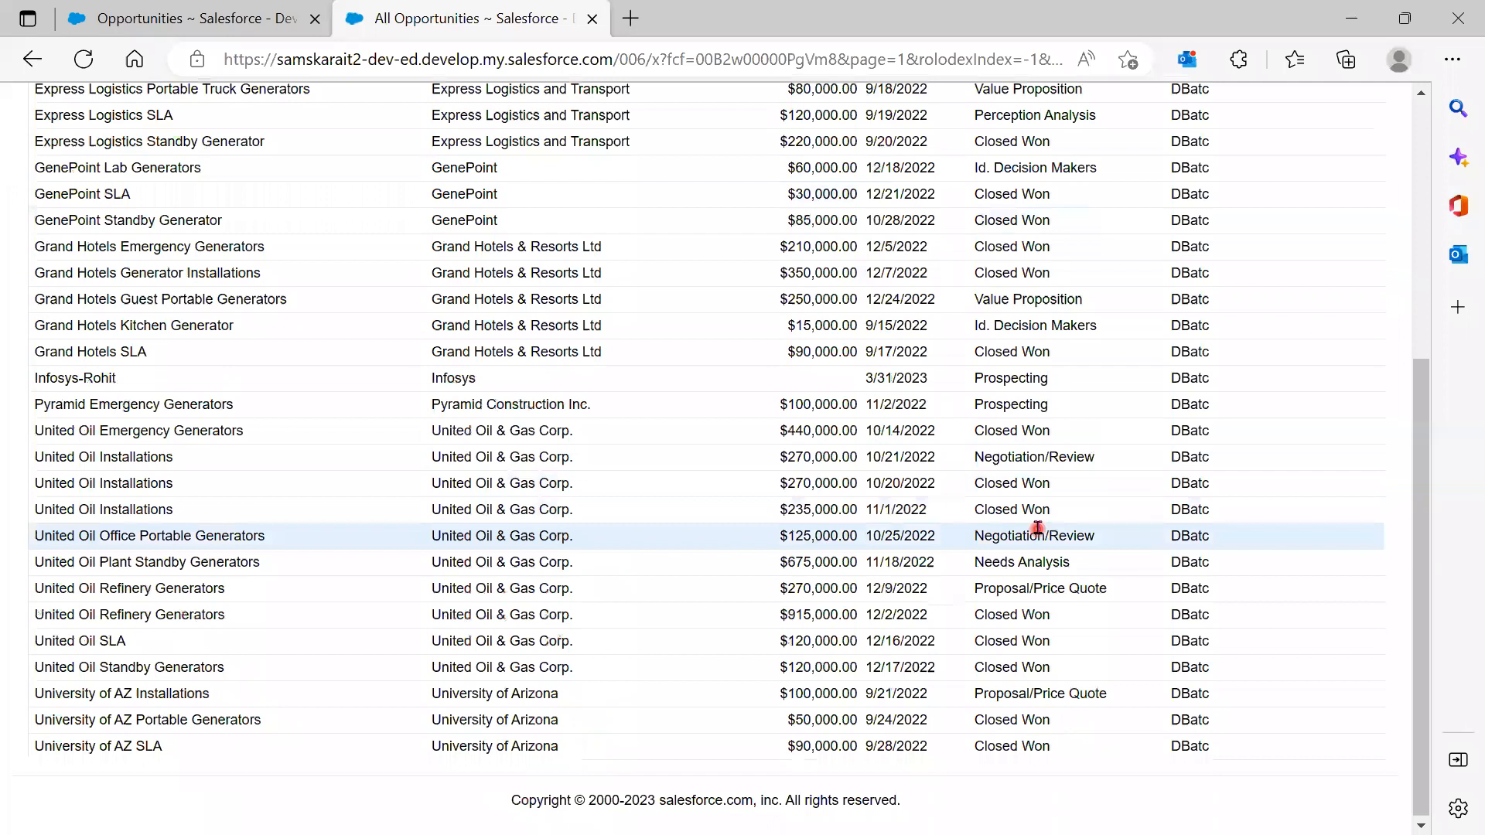
{"action": "scroll", "coordinate": [1038, 523], "scroll_direction": "up", "scroll_amount": 5}
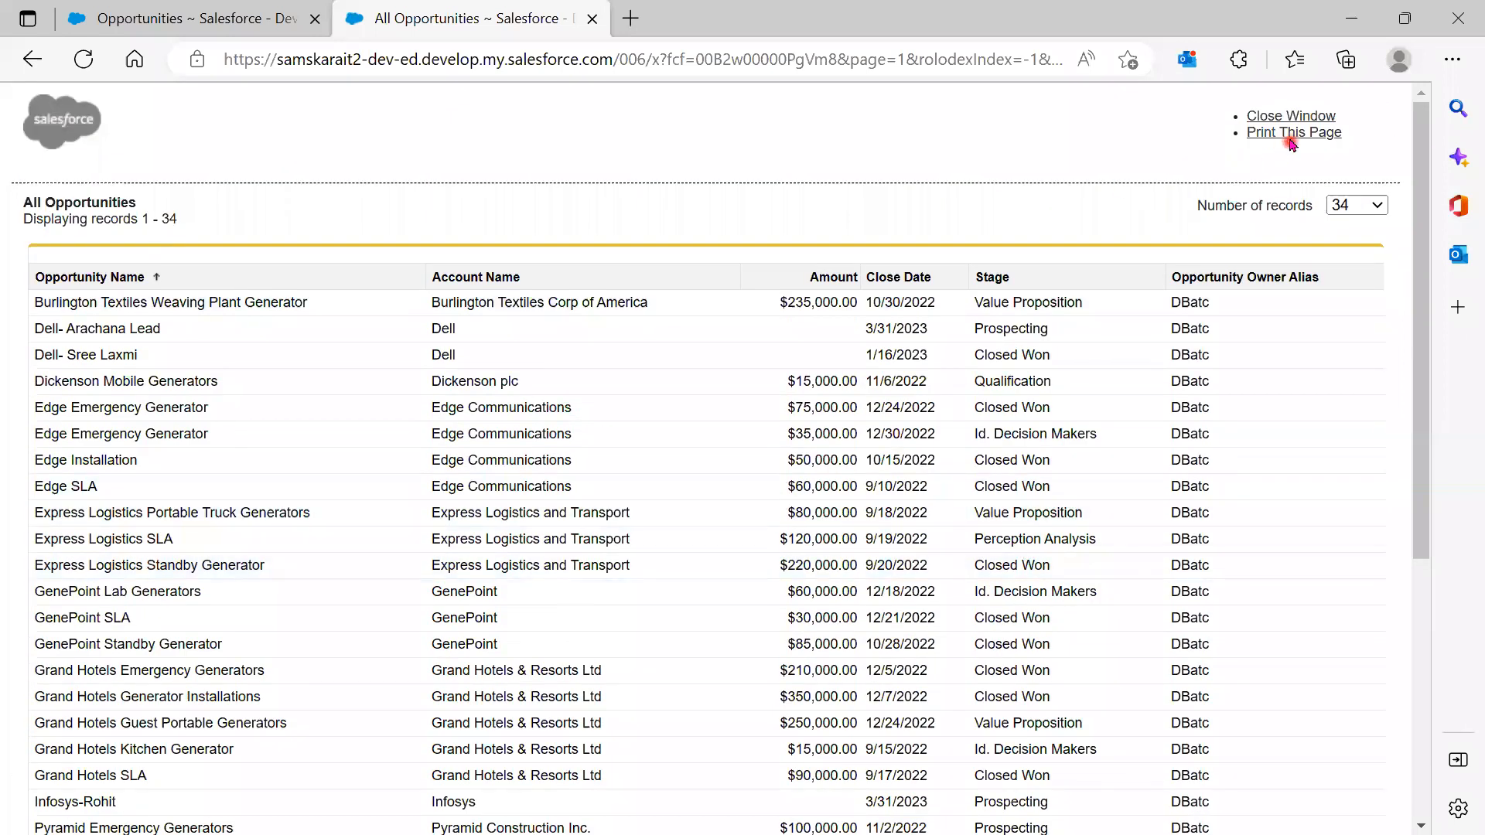
Preview the Classic printable list for printing, cancel it, and log back in to Salesforce in Chrome
{"action": "left_click", "coordinate": [1292, 136]}
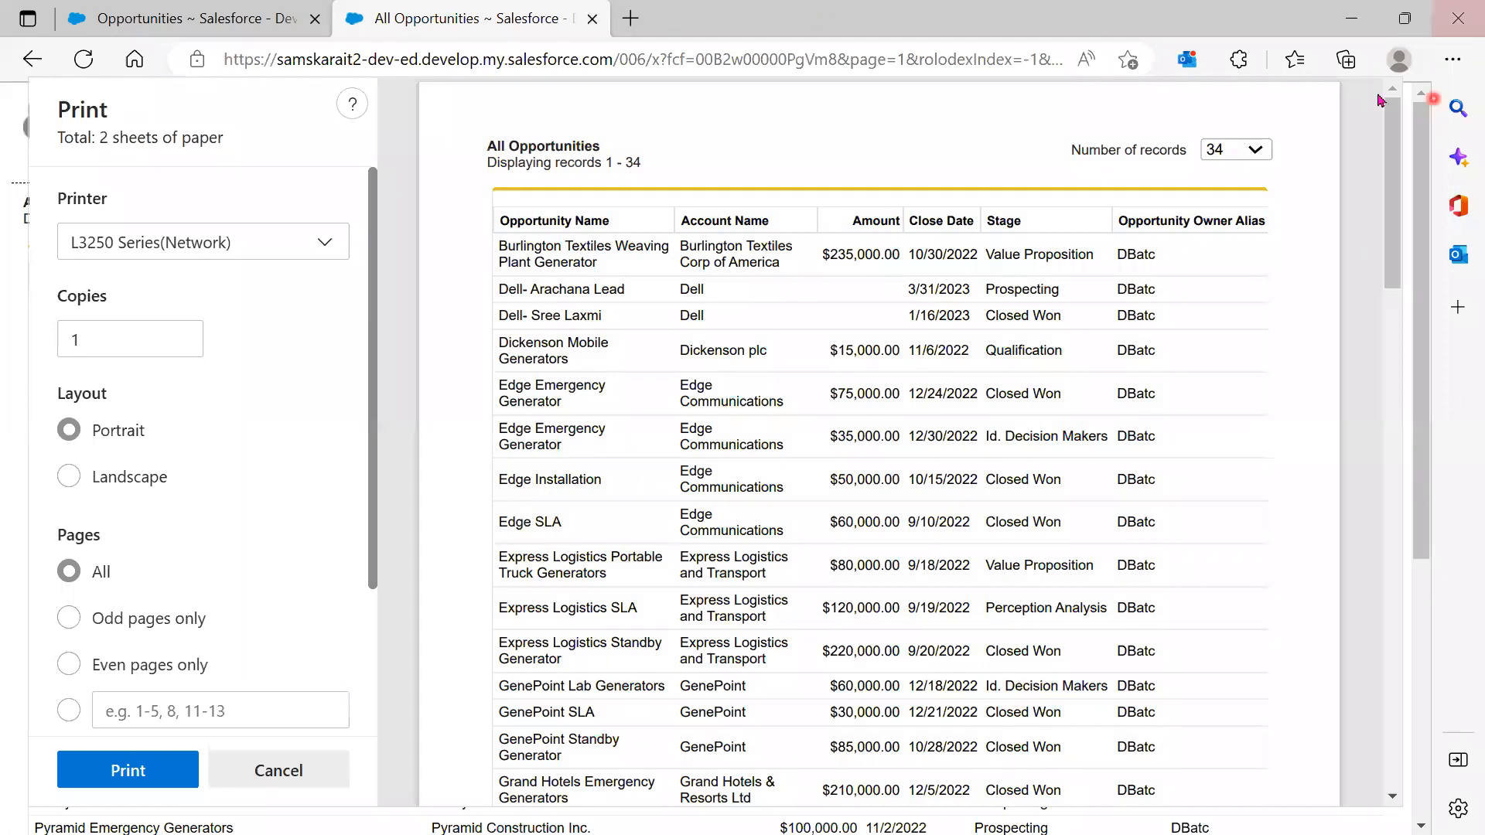
{"action": "left_click", "coordinate": [278, 770]}
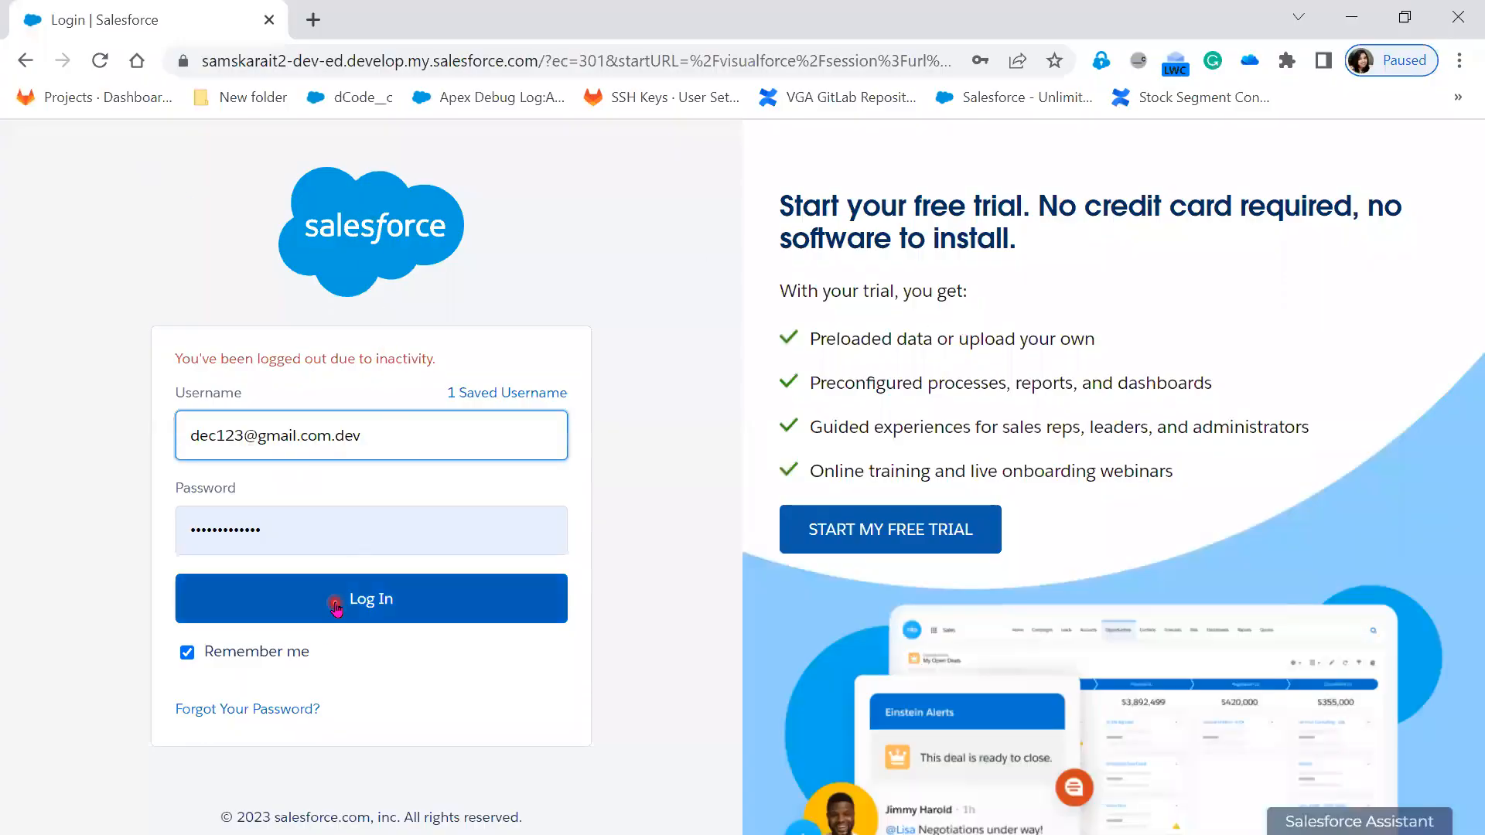
{"action": "left_click", "coordinate": [335, 607]}
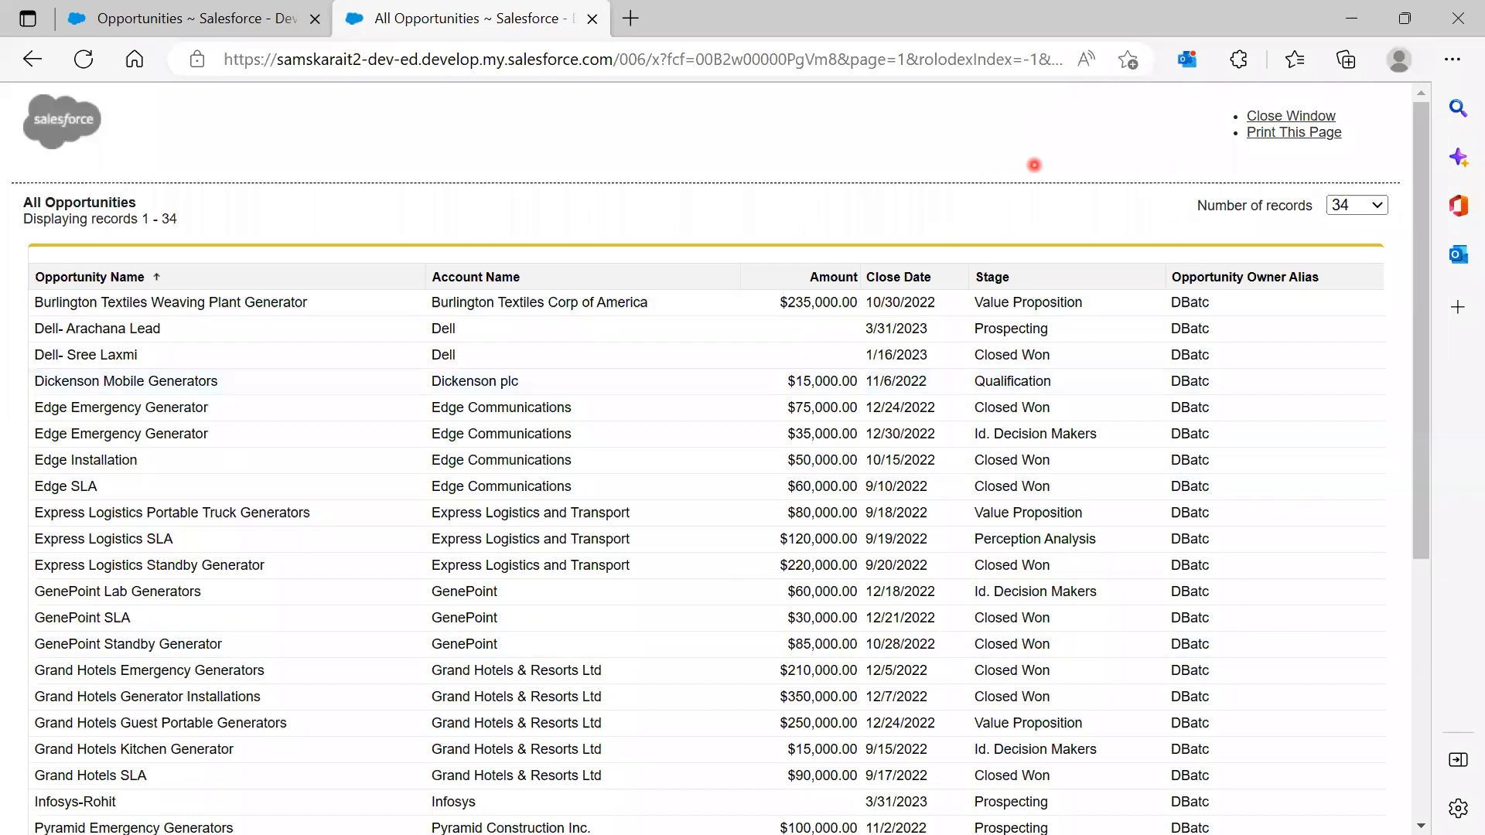
Reopen the Classic print preview in Edge, examine its printer, layout, page and color options, and cancel it
{"action": "left_click", "coordinate": [1307, 133]}
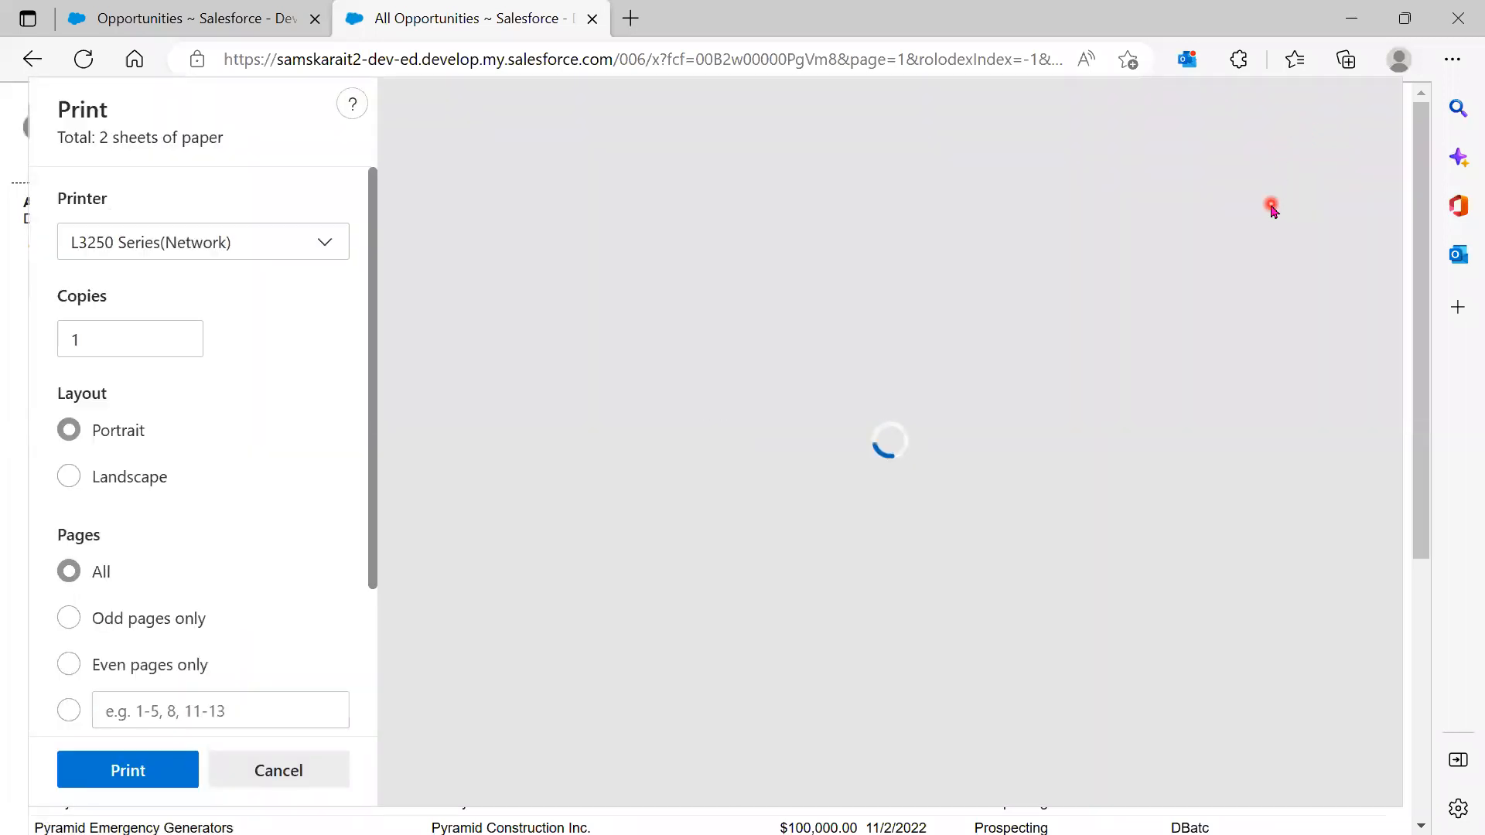
{"action": "left_click", "coordinate": [280, 254]}
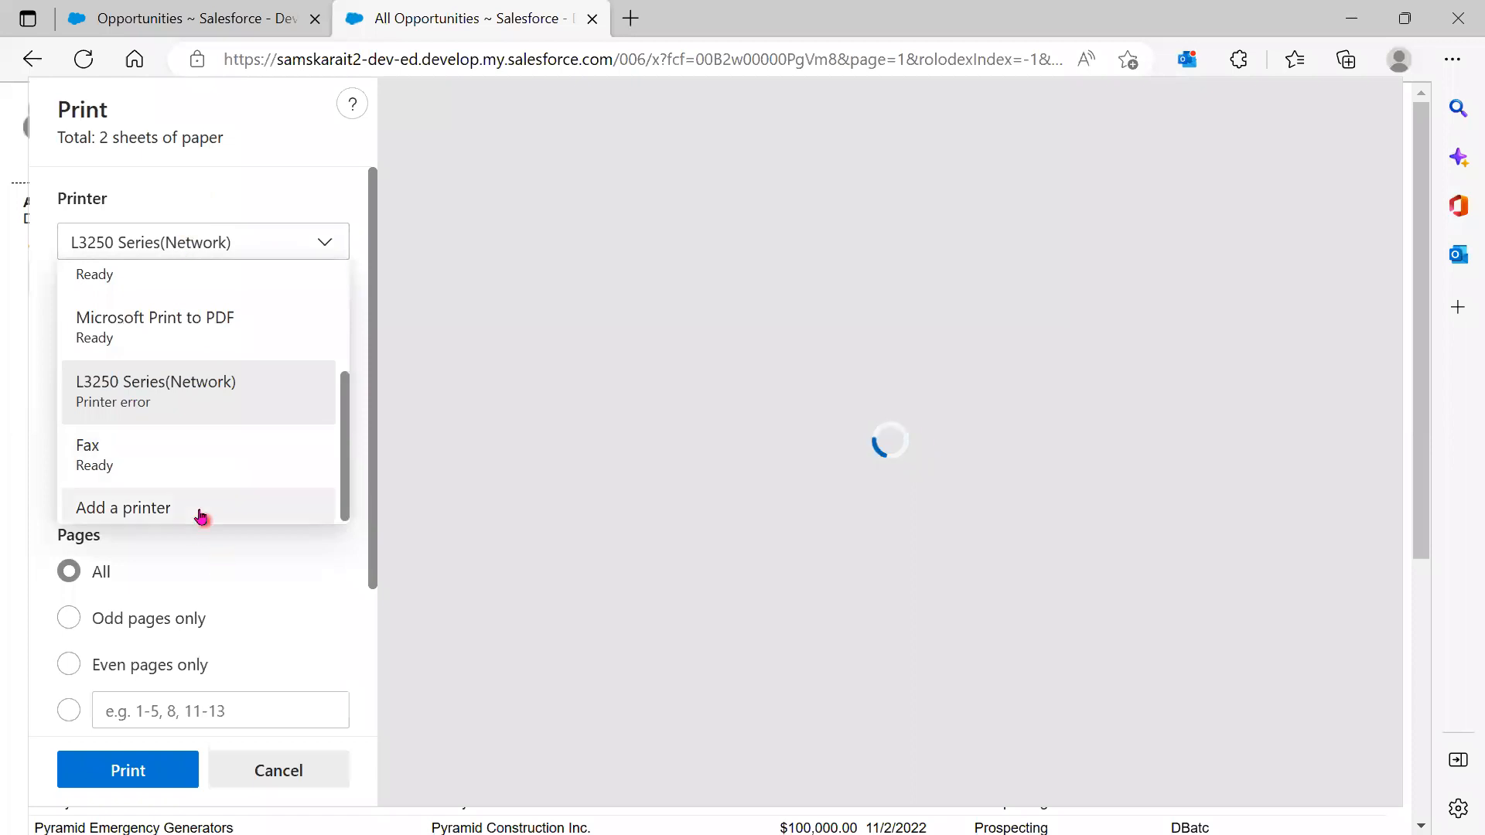
{"action": "scroll", "coordinate": [283, 447], "scroll_direction": "up", "scroll_amount": 2}
{"action": "scroll", "coordinate": [283, 441], "scroll_direction": "up", "scroll_amount": 1}
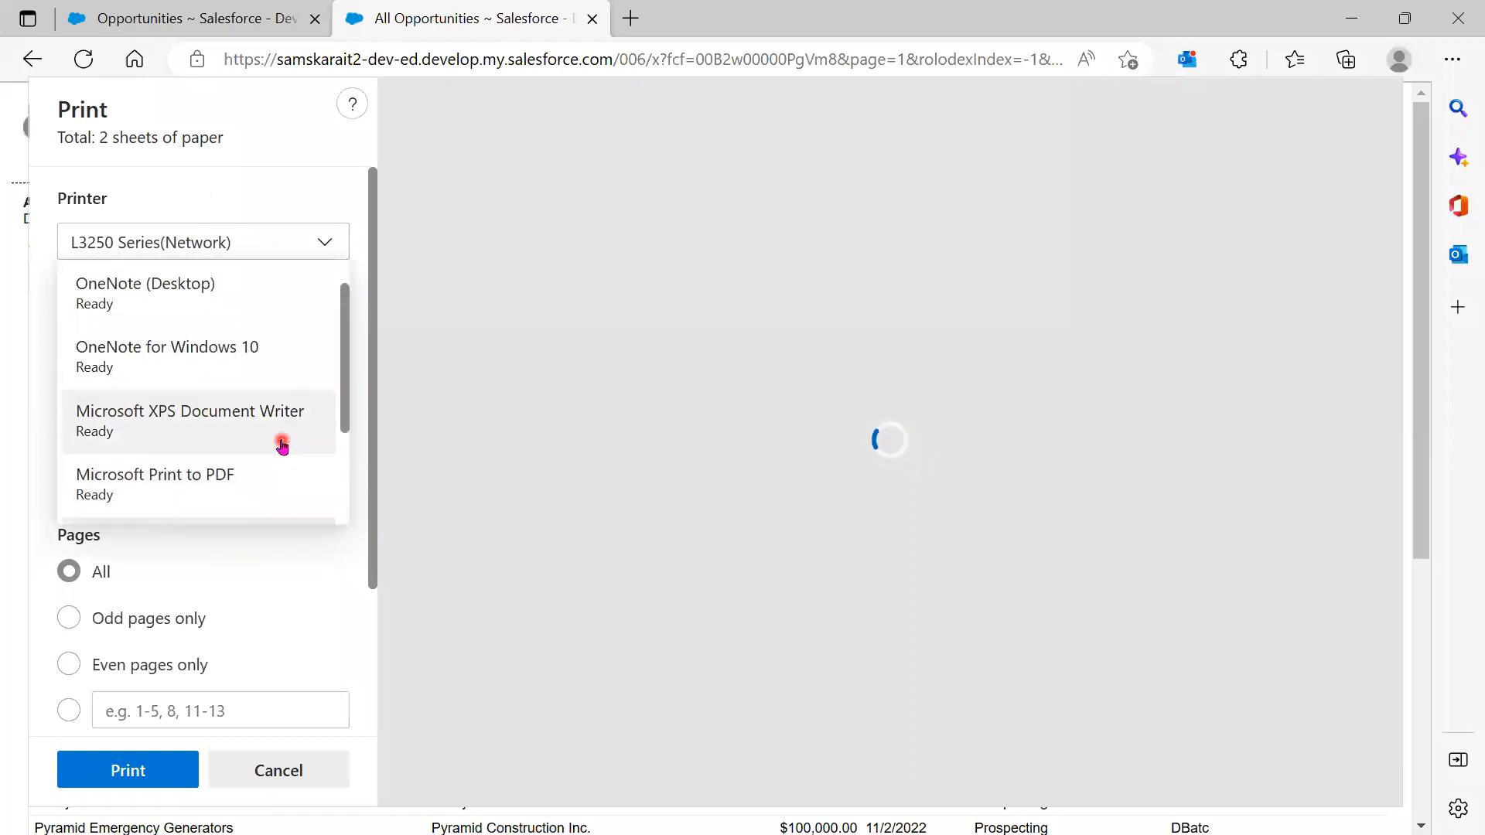
{"action": "left_click", "coordinate": [286, 572]}
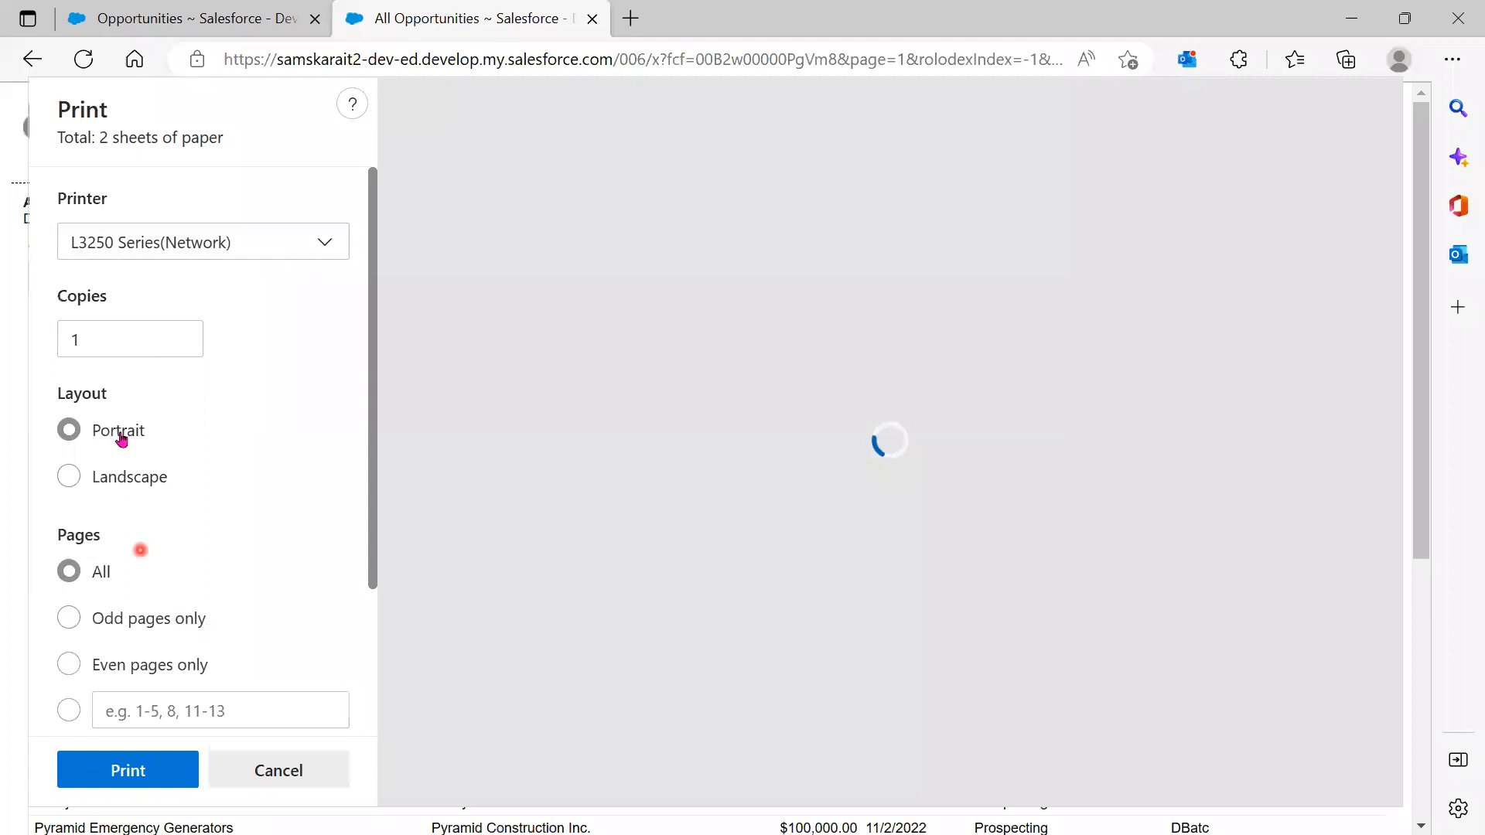
{"action": "scroll", "coordinate": [225, 696], "scroll_direction": "down", "scroll_amount": 3}
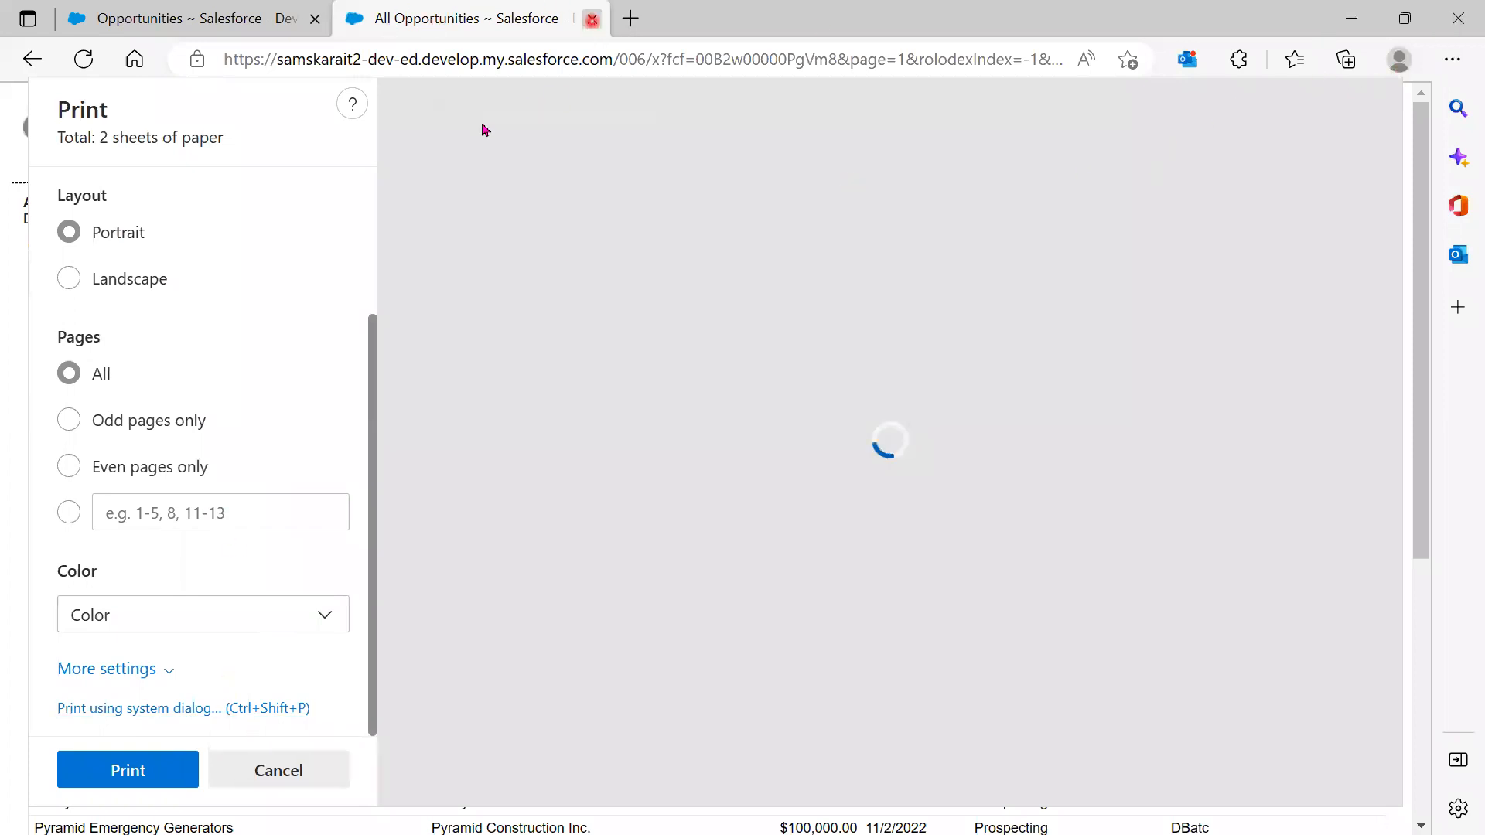
{"action": "left_click", "coordinate": [312, 772]}
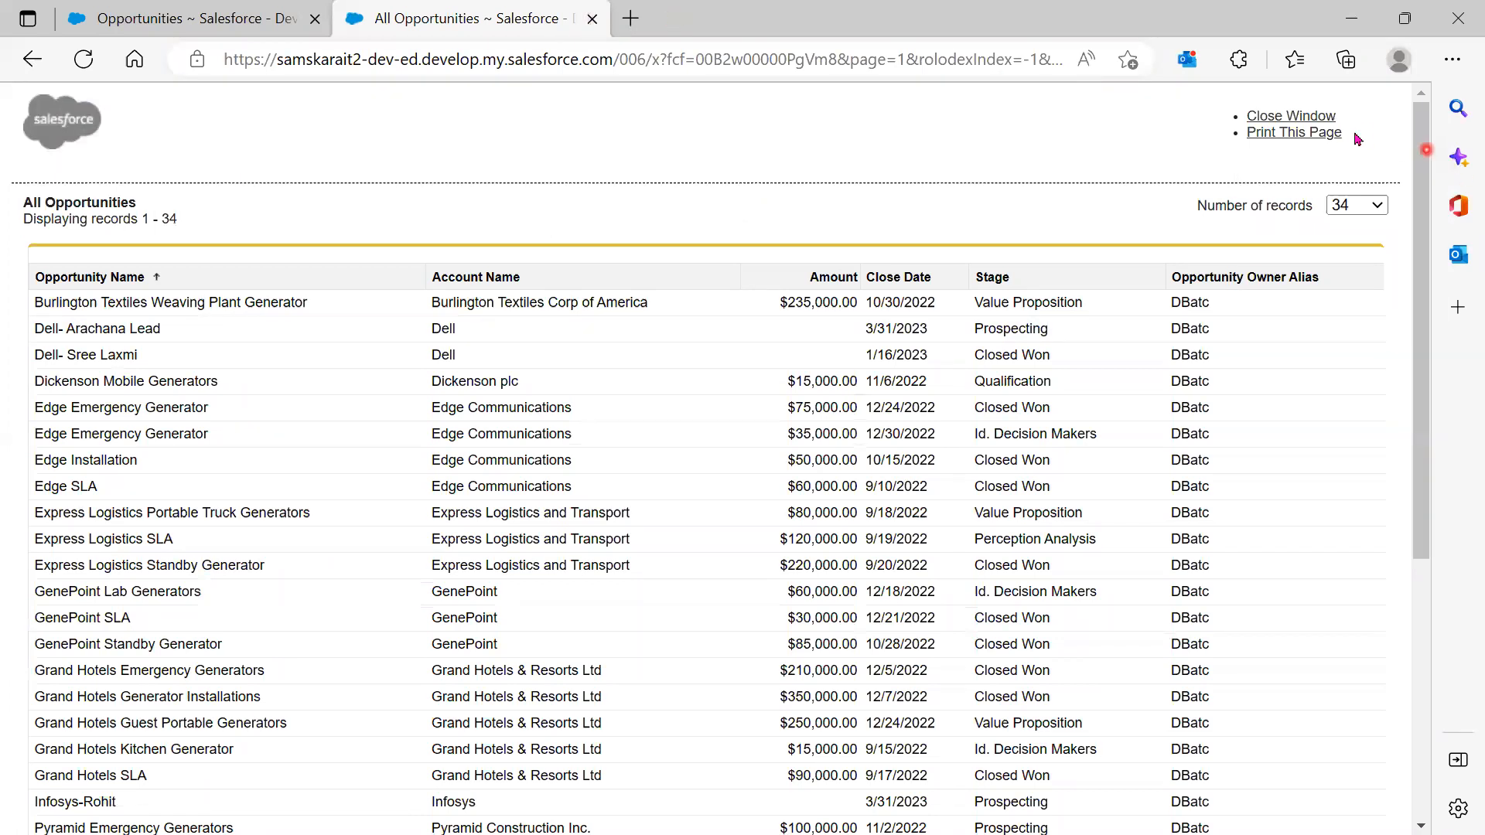
Close the Classic printable view, minimize Edge, and close the Lightning printable view in Chrome
{"action": "left_click", "coordinate": [1324, 117]}
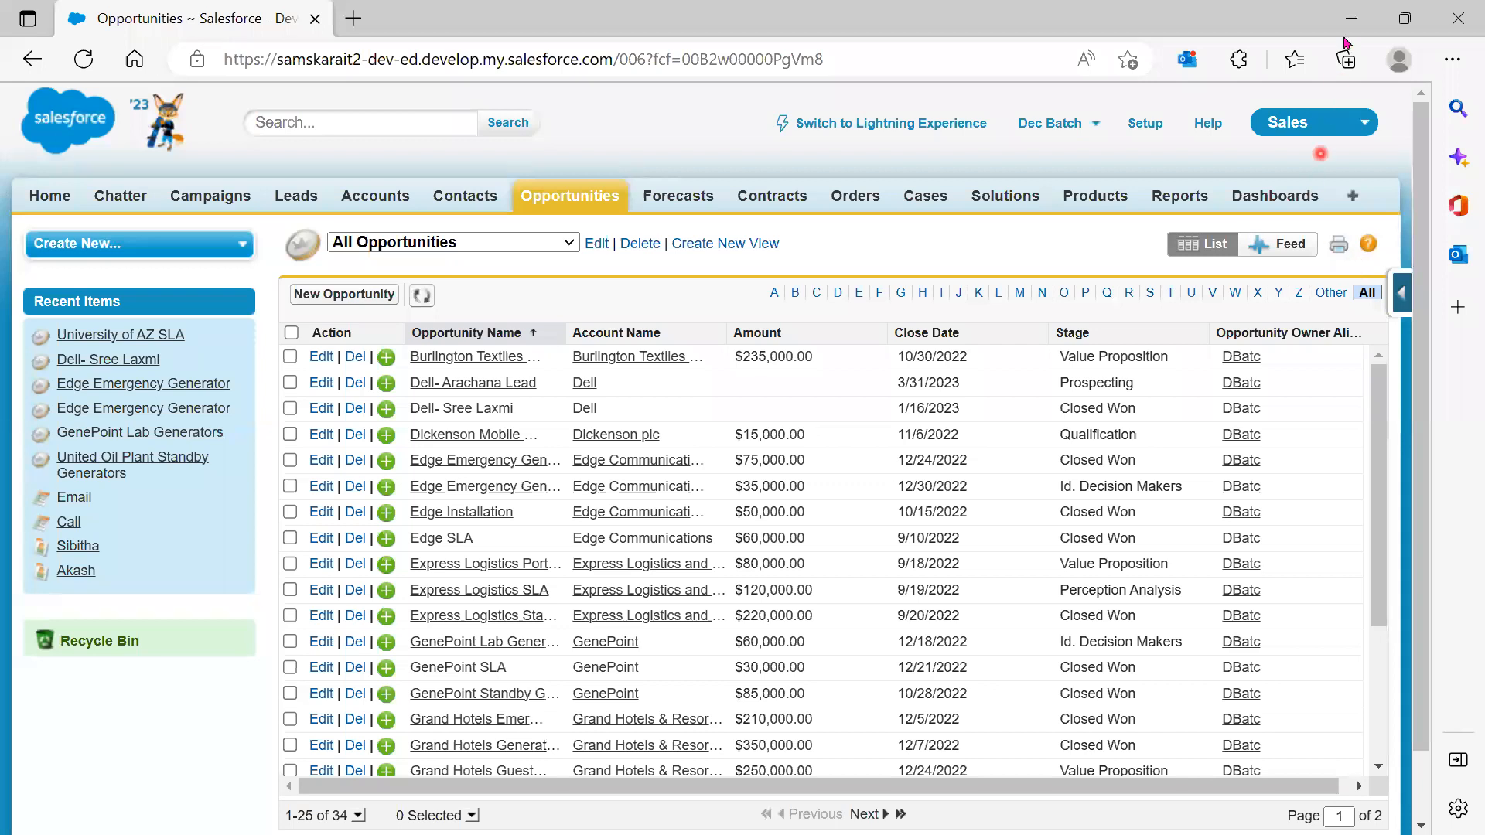
{"action": "left_click", "coordinate": [1360, 12]}
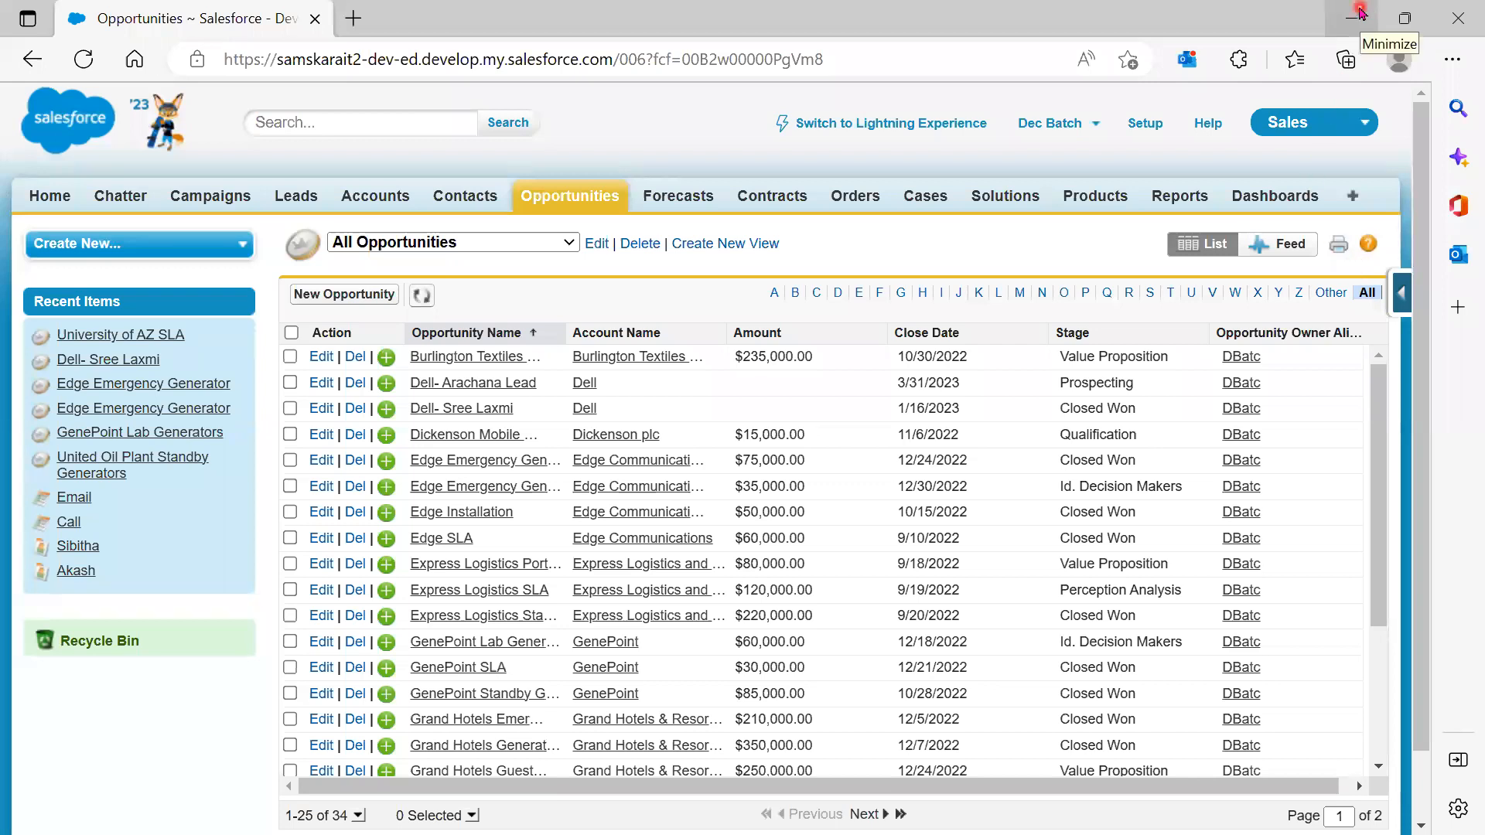
{"action": "left_click", "coordinate": [1360, 13]}
{"action": "left_click", "coordinate": [1364, 159]}
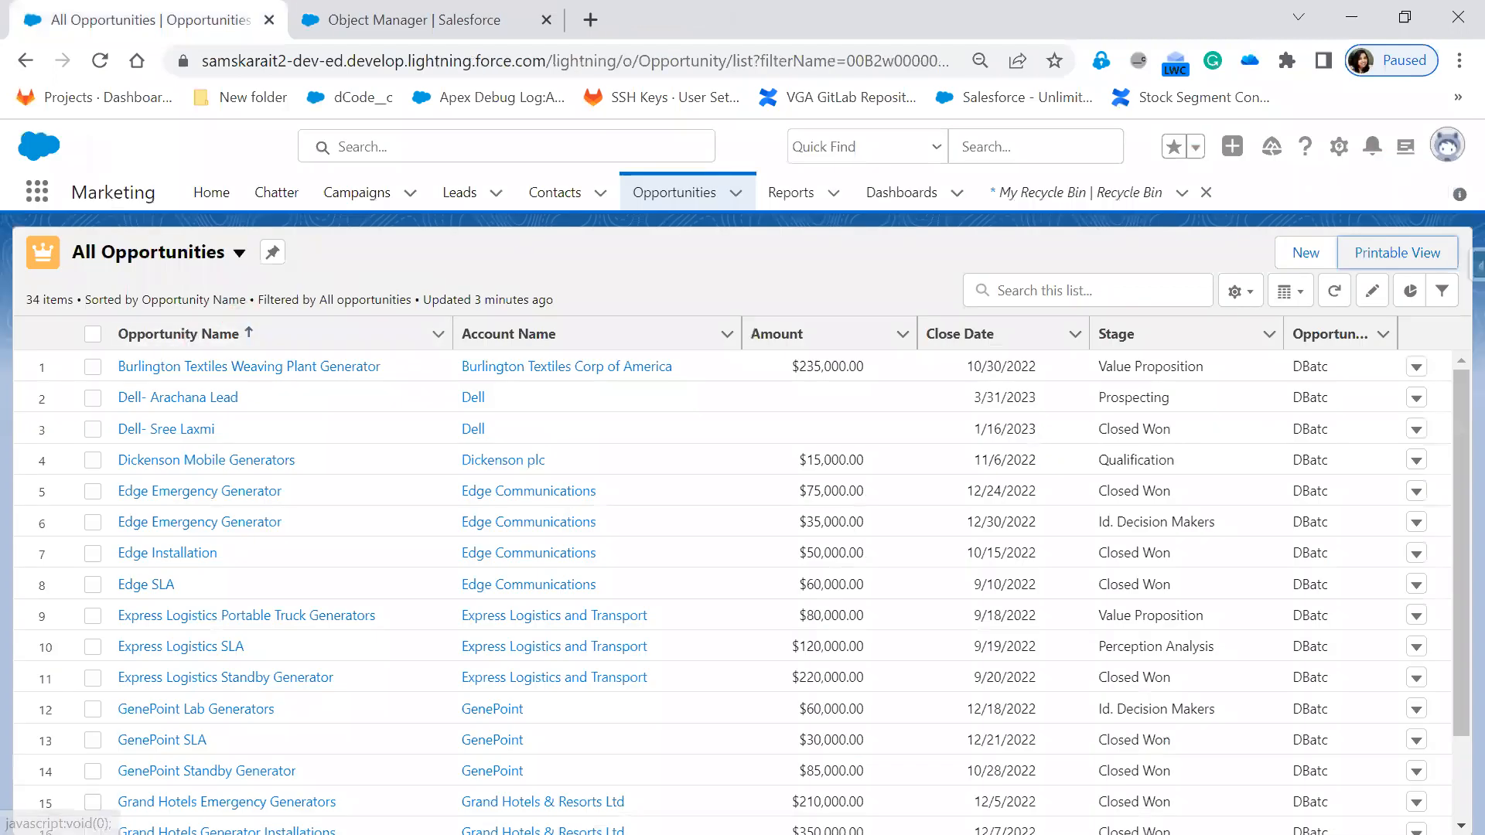
Switch to the PowerPoint slide show and review the slide comparing Lightning Printable View with Classic Printable View
{"action": "key", "text": "alt+Tab"}
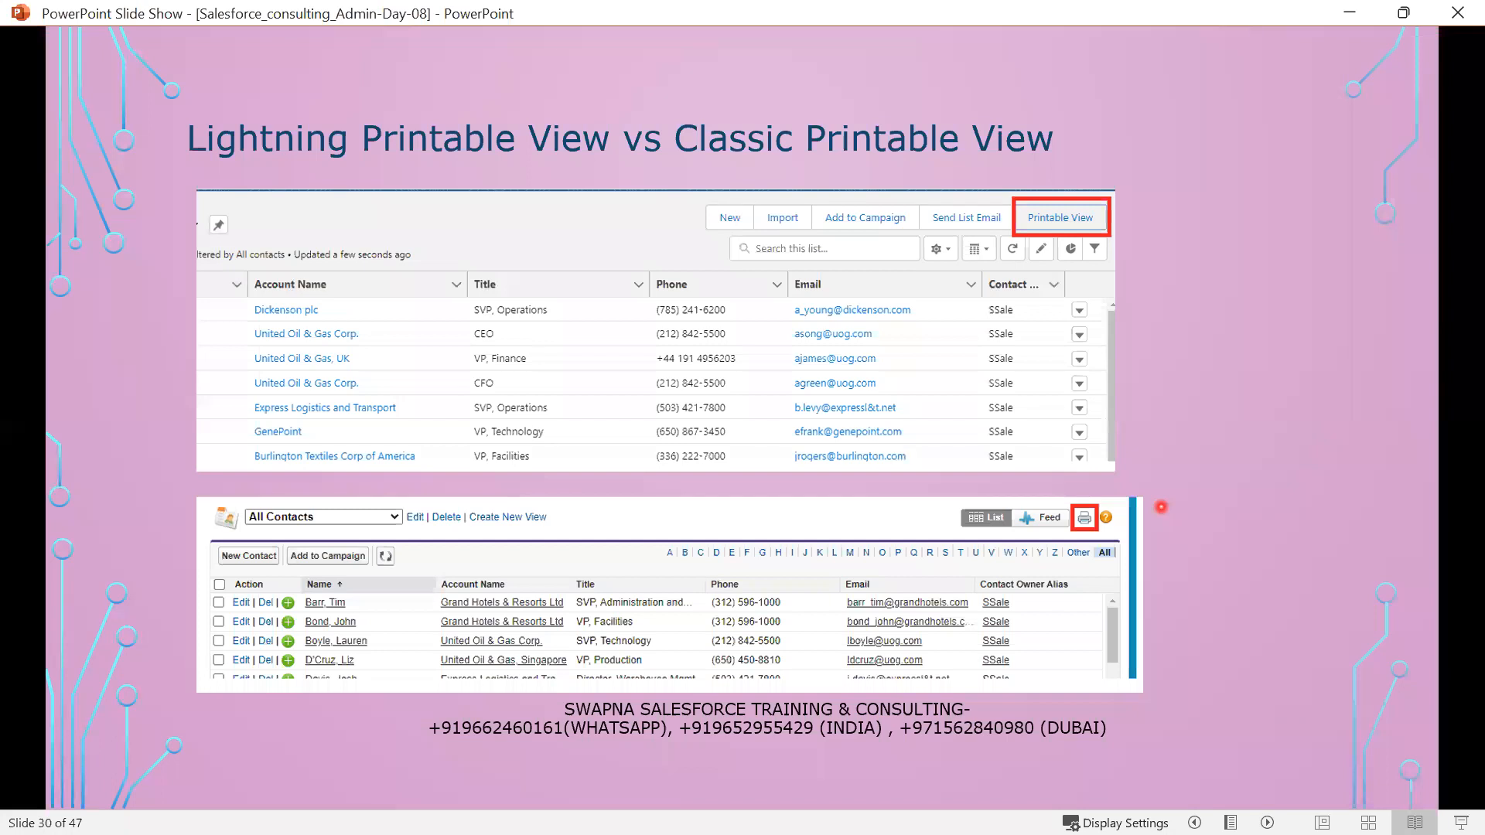
{"action": "key", "text": "Right"}
{"action": "key", "text": "Left"}
Return to Chrome and open the printable view of the Lightning All Opportunities list
{"action": "key", "text": "alt+Tab"}
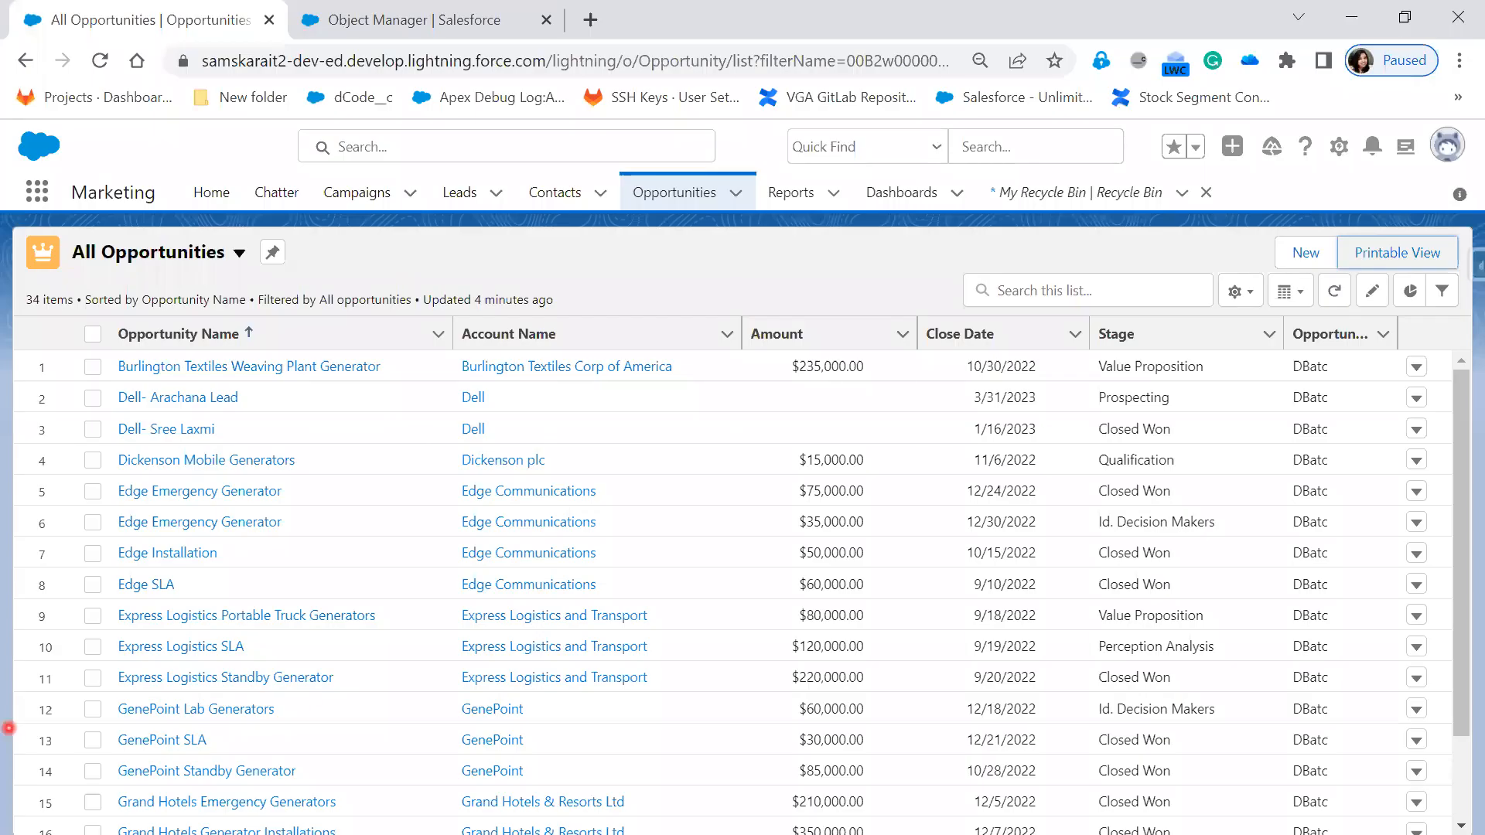
{"action": "left_click", "coordinate": [1398, 267]}
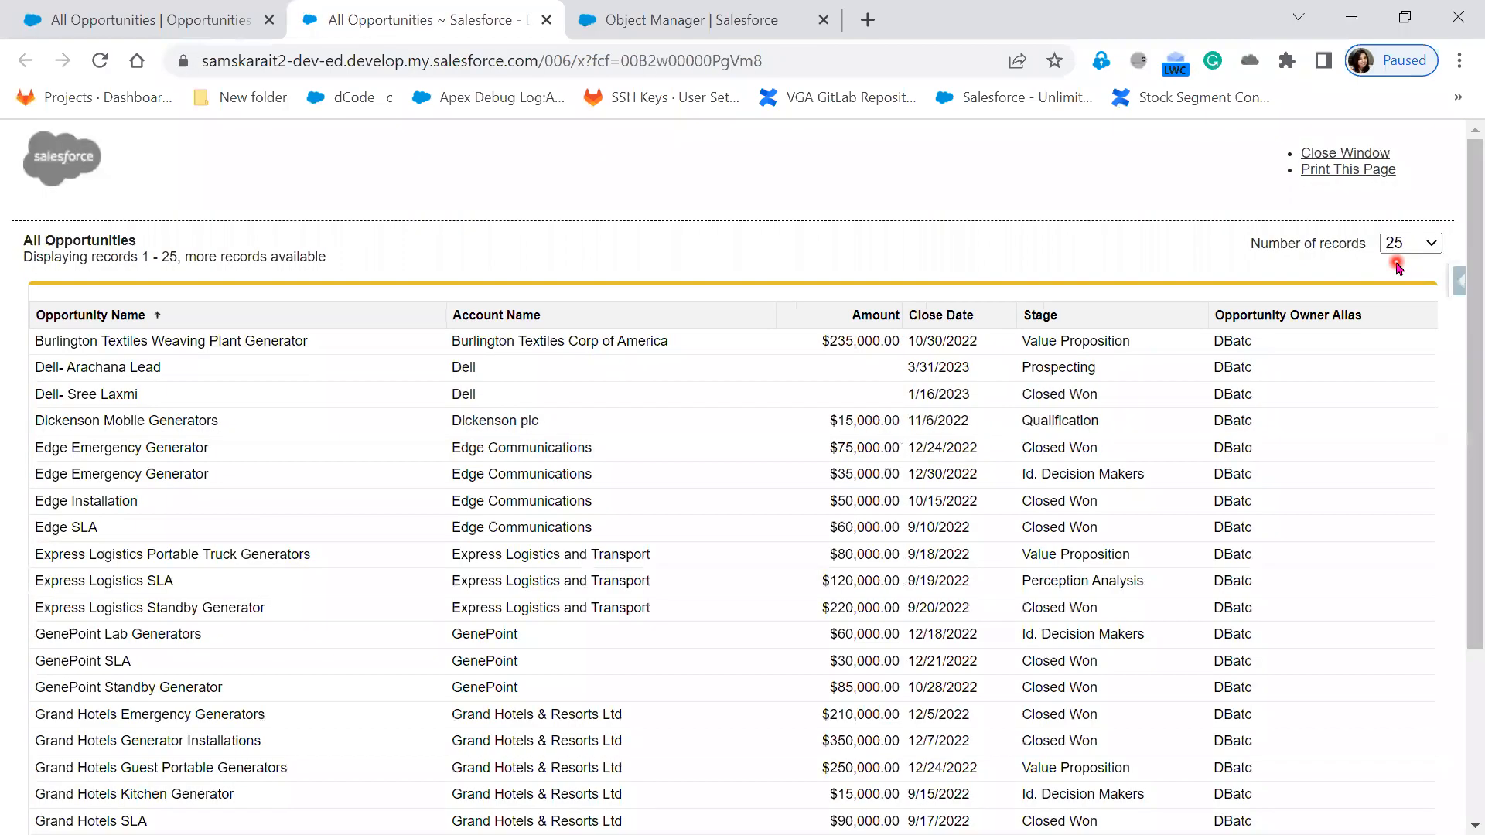
Compare the Lightning All Opportunities list with its printable view, and close the printable view
{"action": "left_click", "coordinate": [169, 13]}
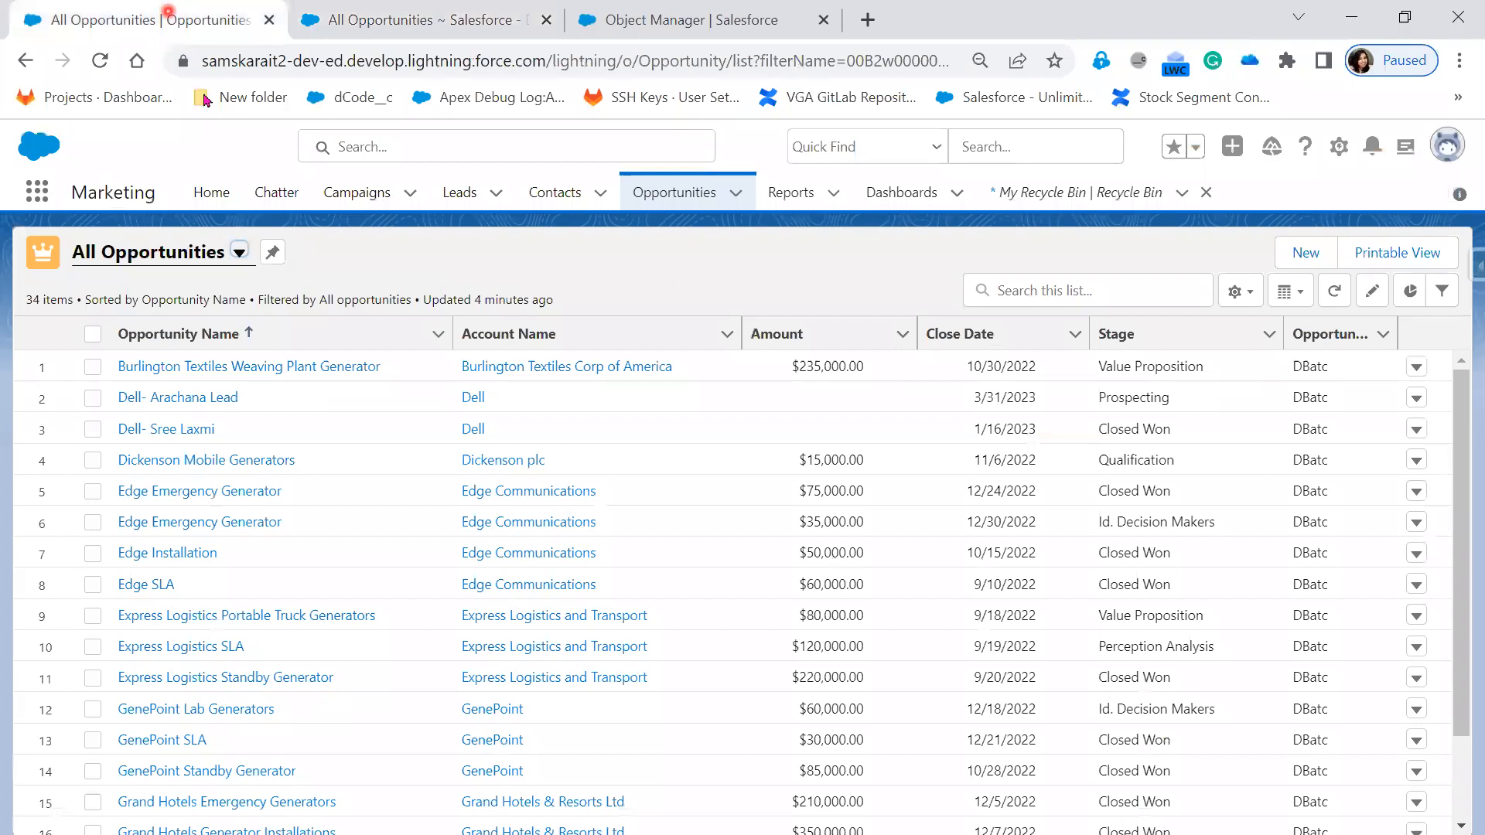
{"action": "scroll", "coordinate": [474, 783], "scroll_direction": "down", "scroll_amount": 3}
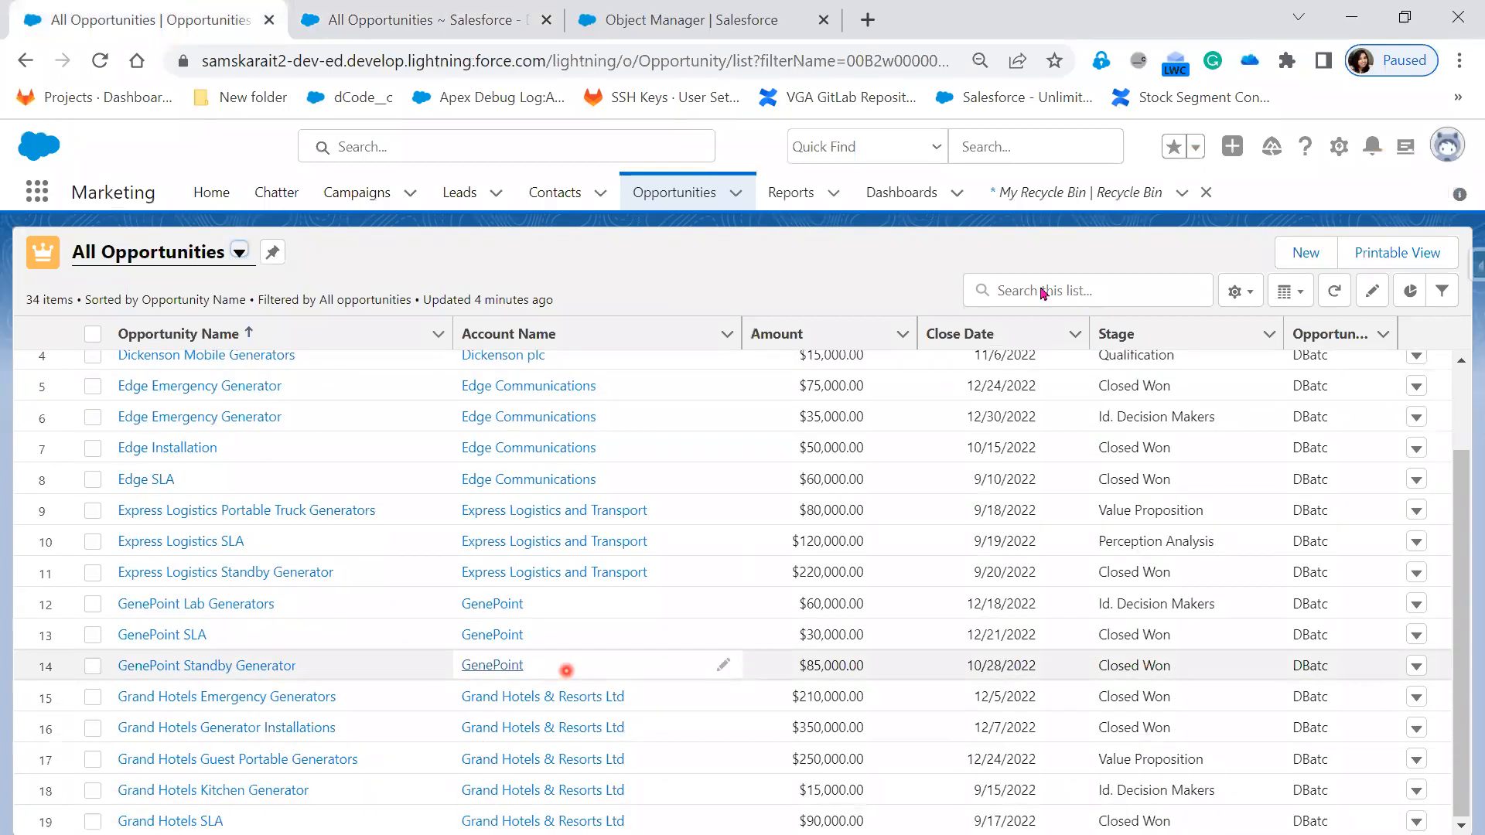
{"action": "left_click", "coordinate": [400, 28]}
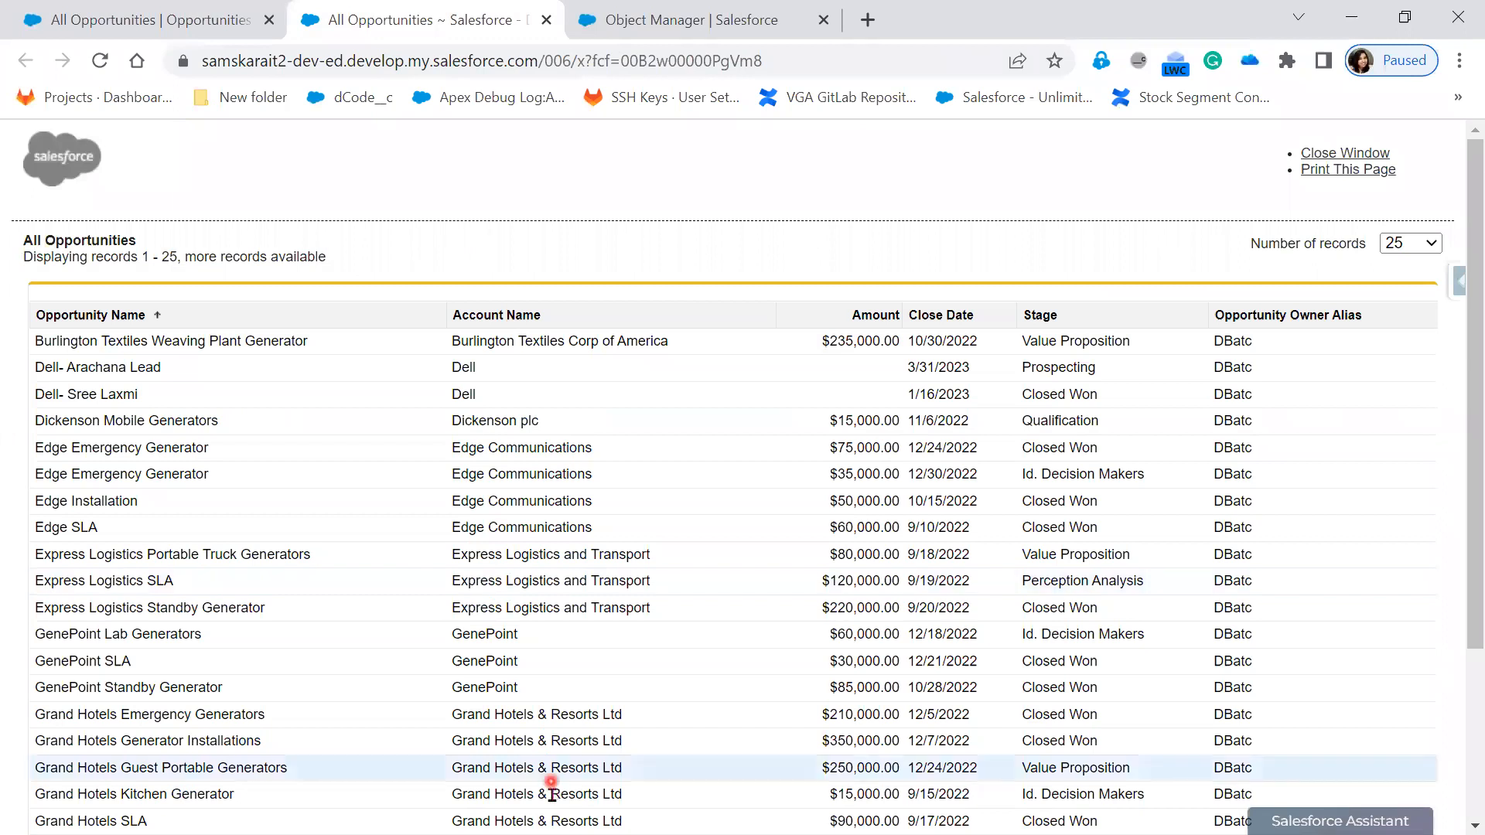
{"action": "scroll", "coordinate": [551, 795], "scroll_direction": "down", "scroll_amount": 3}
{"action": "scroll", "coordinate": [551, 794], "scroll_direction": "up", "scroll_amount": 3}
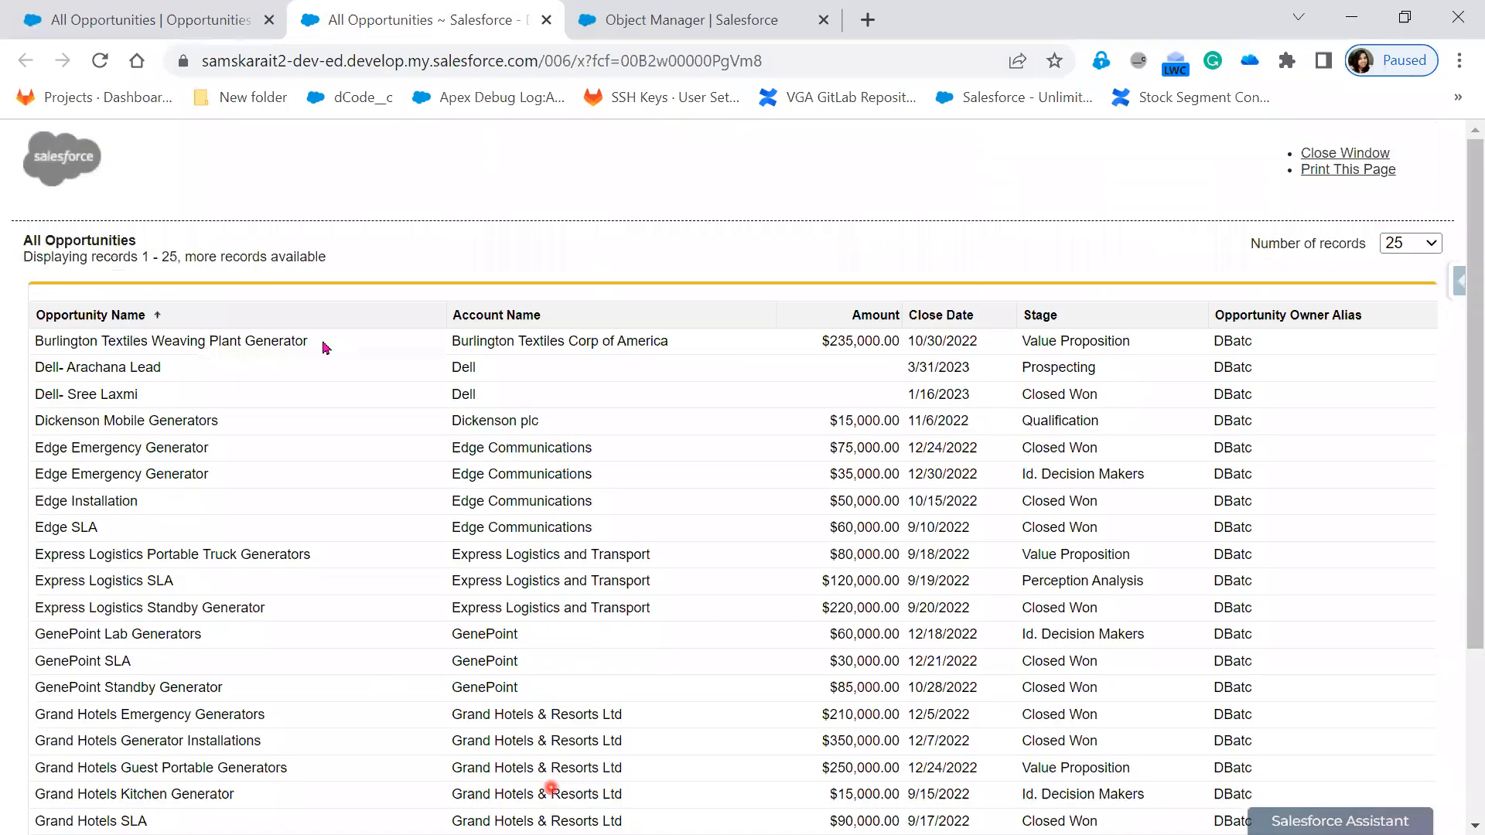
{"action": "left_click", "coordinate": [546, 20]}
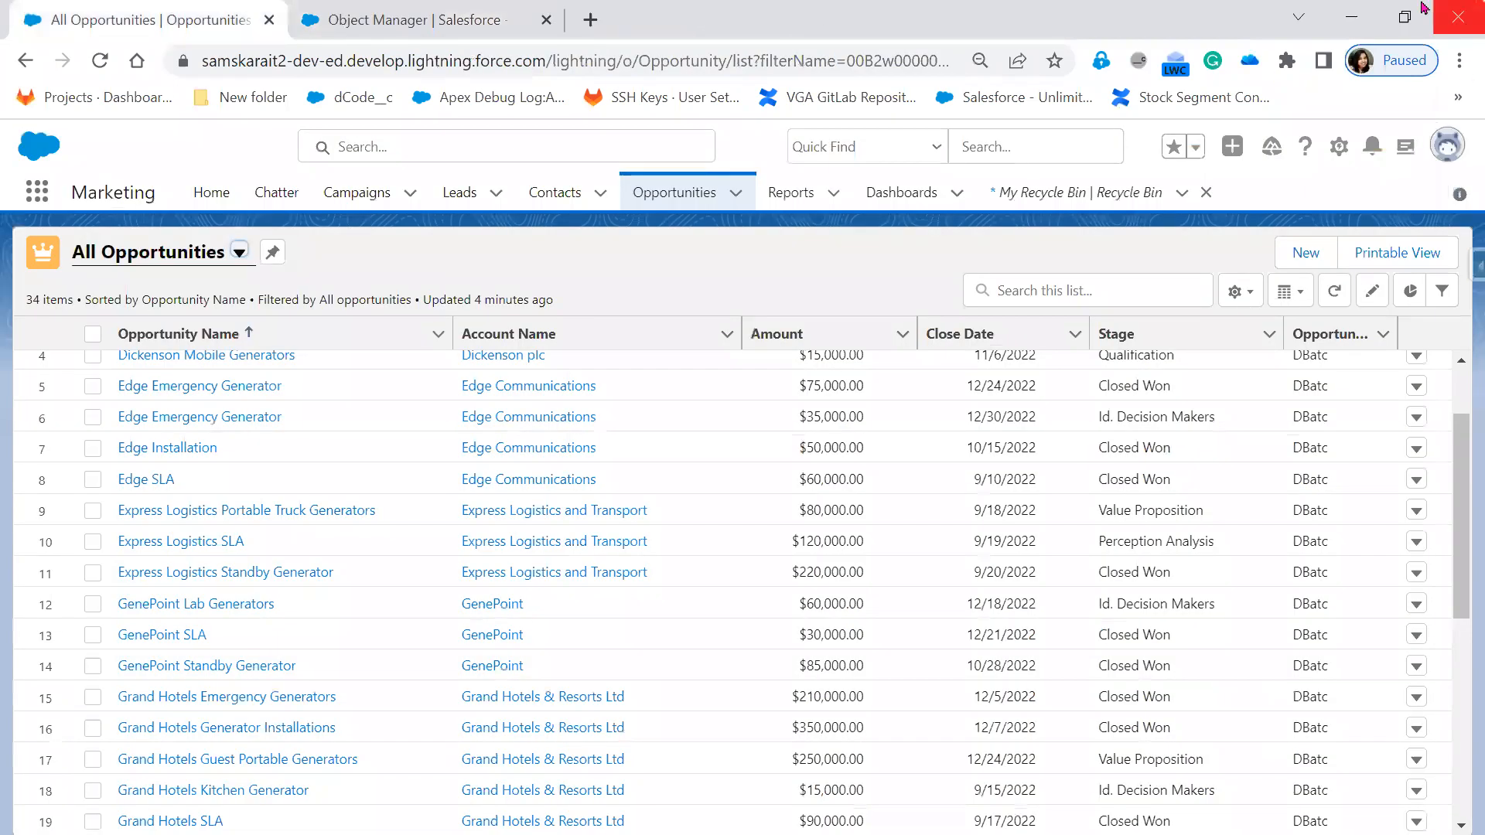
Return to the PowerPoint slide show and advance to the slide on ascending and descending order and alphabets in Classic
{"action": "left_click", "coordinate": [1353, 20]}
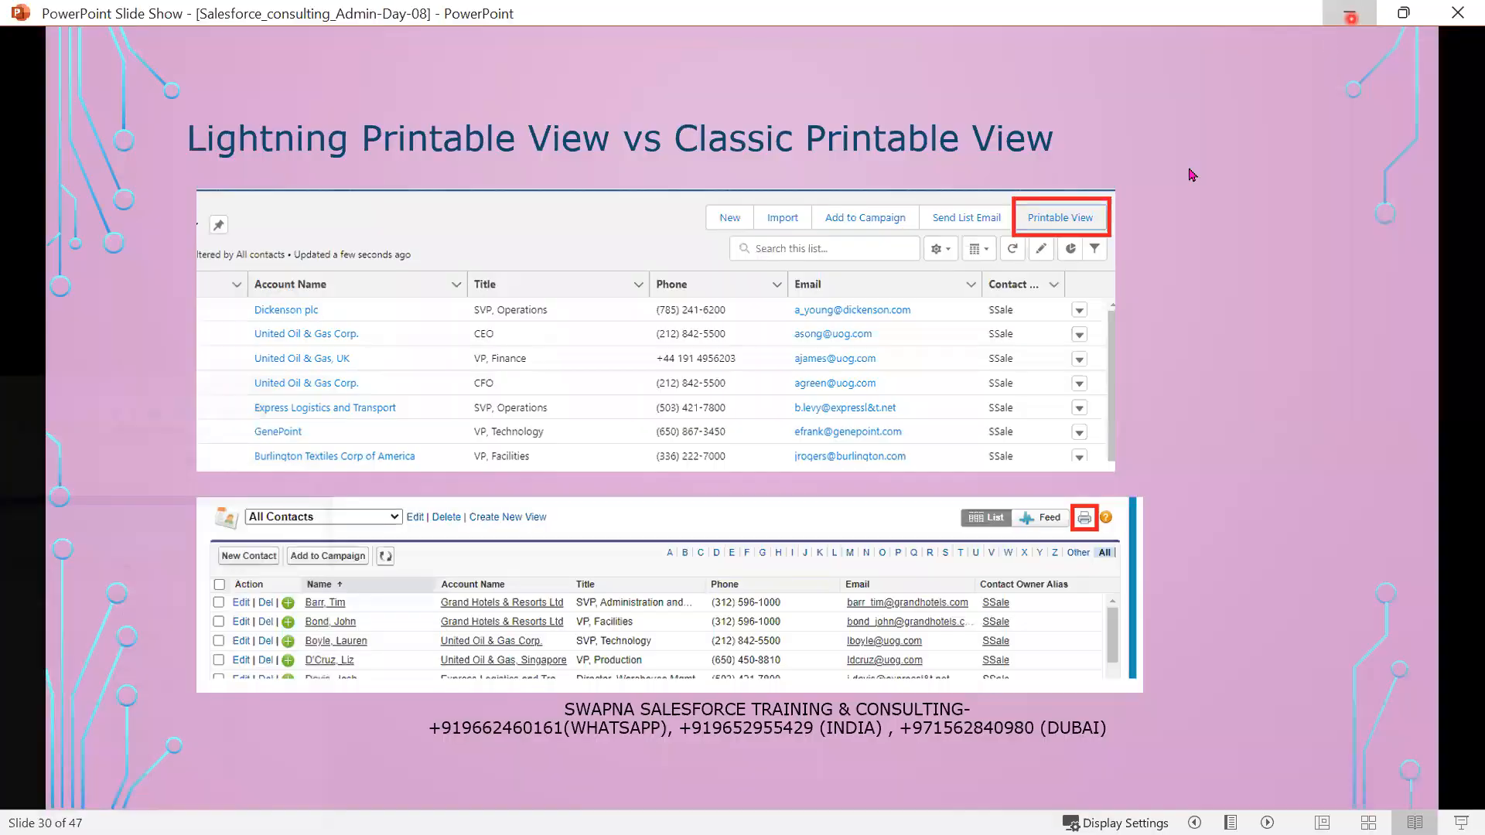
{"action": "left_click", "coordinate": [806, 649]}
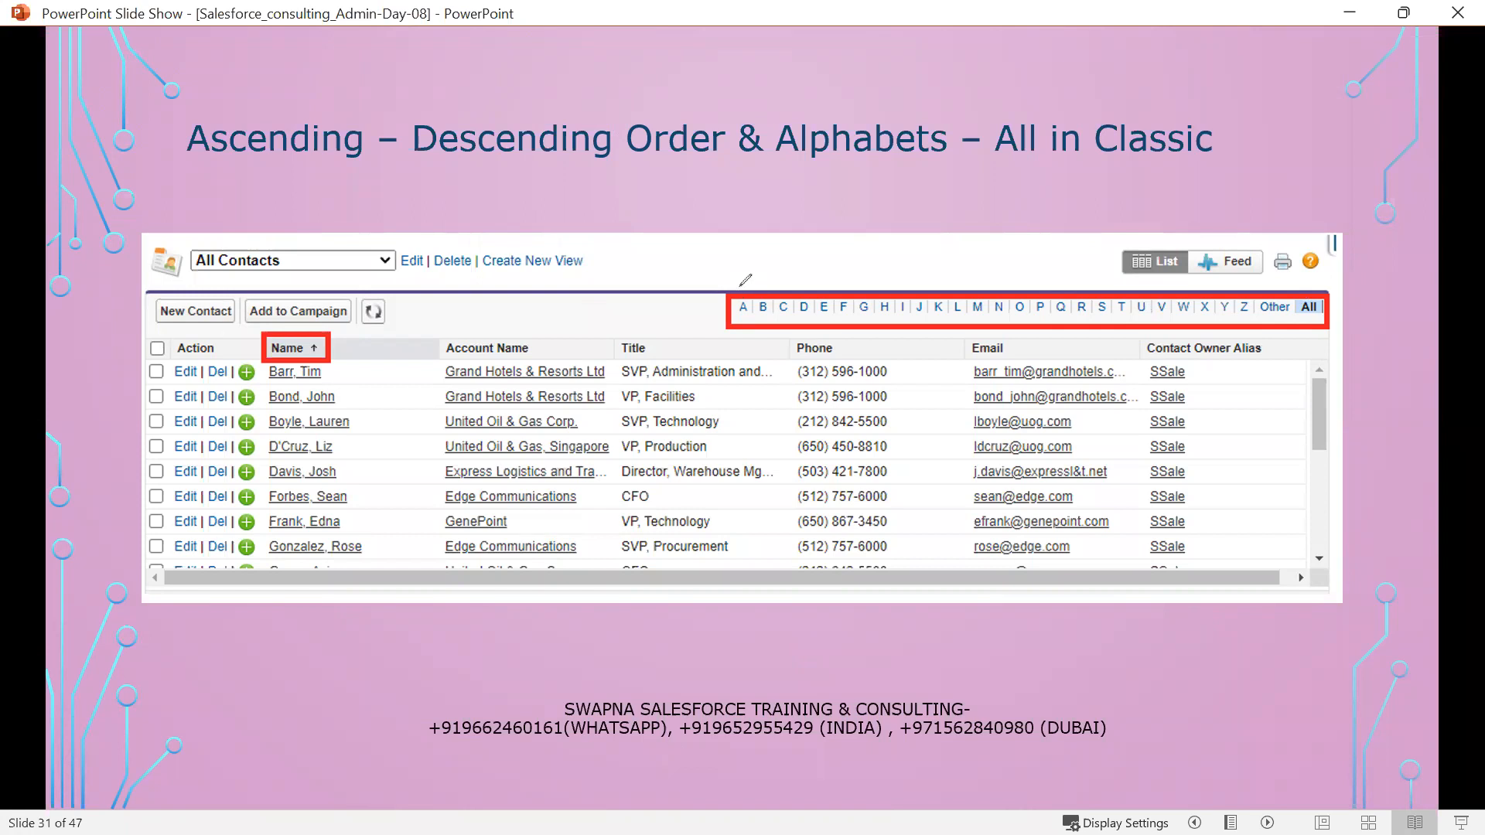
Tick the letter A and the Name, Account Name, Title and Phone headers on the slide, and erase the ink
{"action": "left_click_drag", "start_coordinate": [739, 290], "coordinate": [757, 283]}
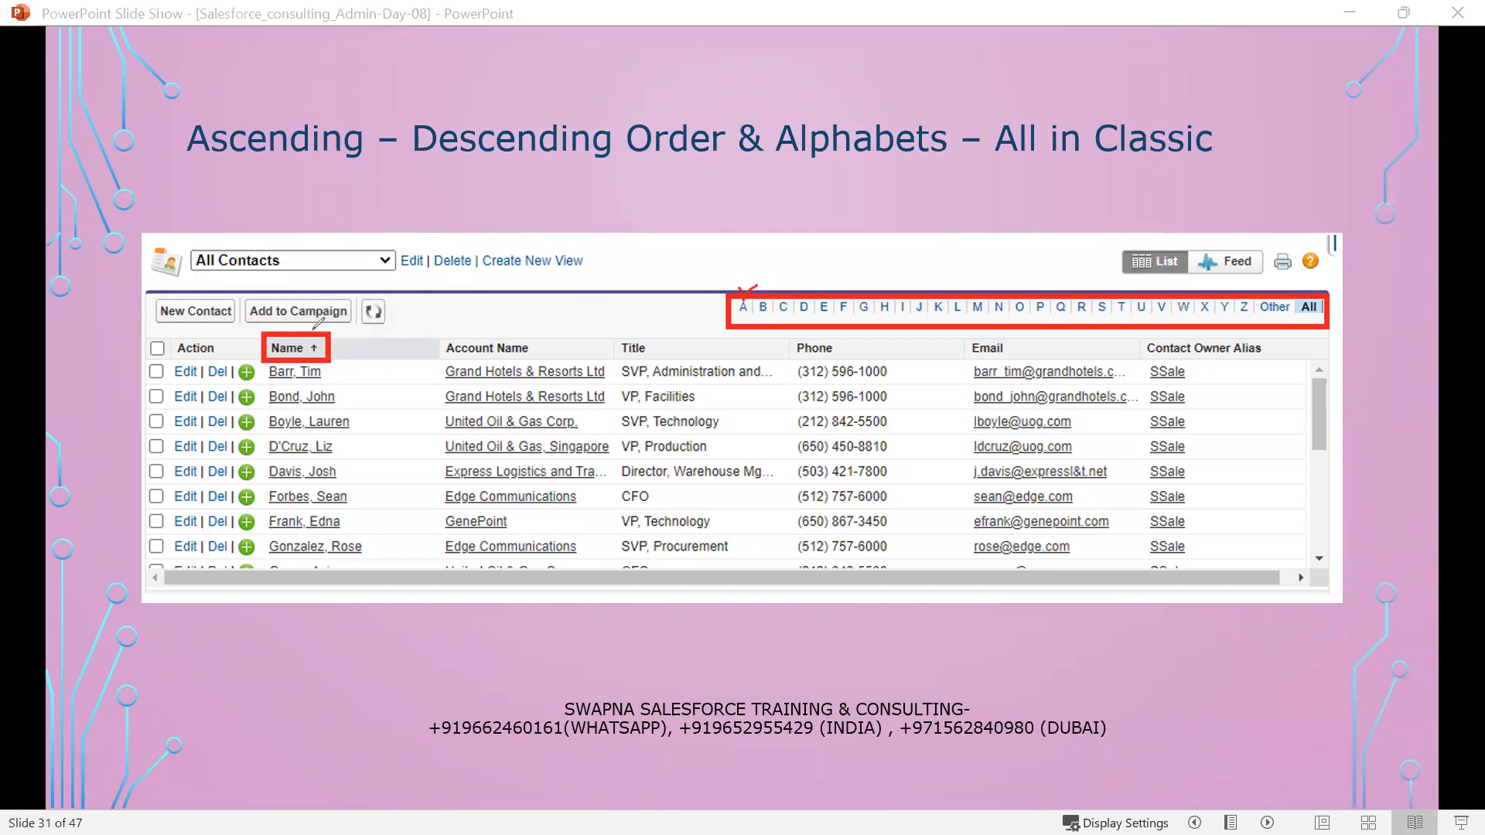
{"action": "left_click_drag", "start_coordinate": [330, 336], "coordinate": [357, 323]}
{"action": "mouse_move", "coordinate": [493, 338]}
{"action": "left_mouse_down"}
{"action": "mouse_move", "coordinate": [504, 357]}
{"action": "mouse_move", "coordinate": [530, 338]}
{"action": "left_mouse_up"}
{"action": "left_click_drag", "start_coordinate": [650, 340], "coordinate": [712, 338]}
{"action": "left_click_drag", "start_coordinate": [851, 338], "coordinate": [910, 338]}
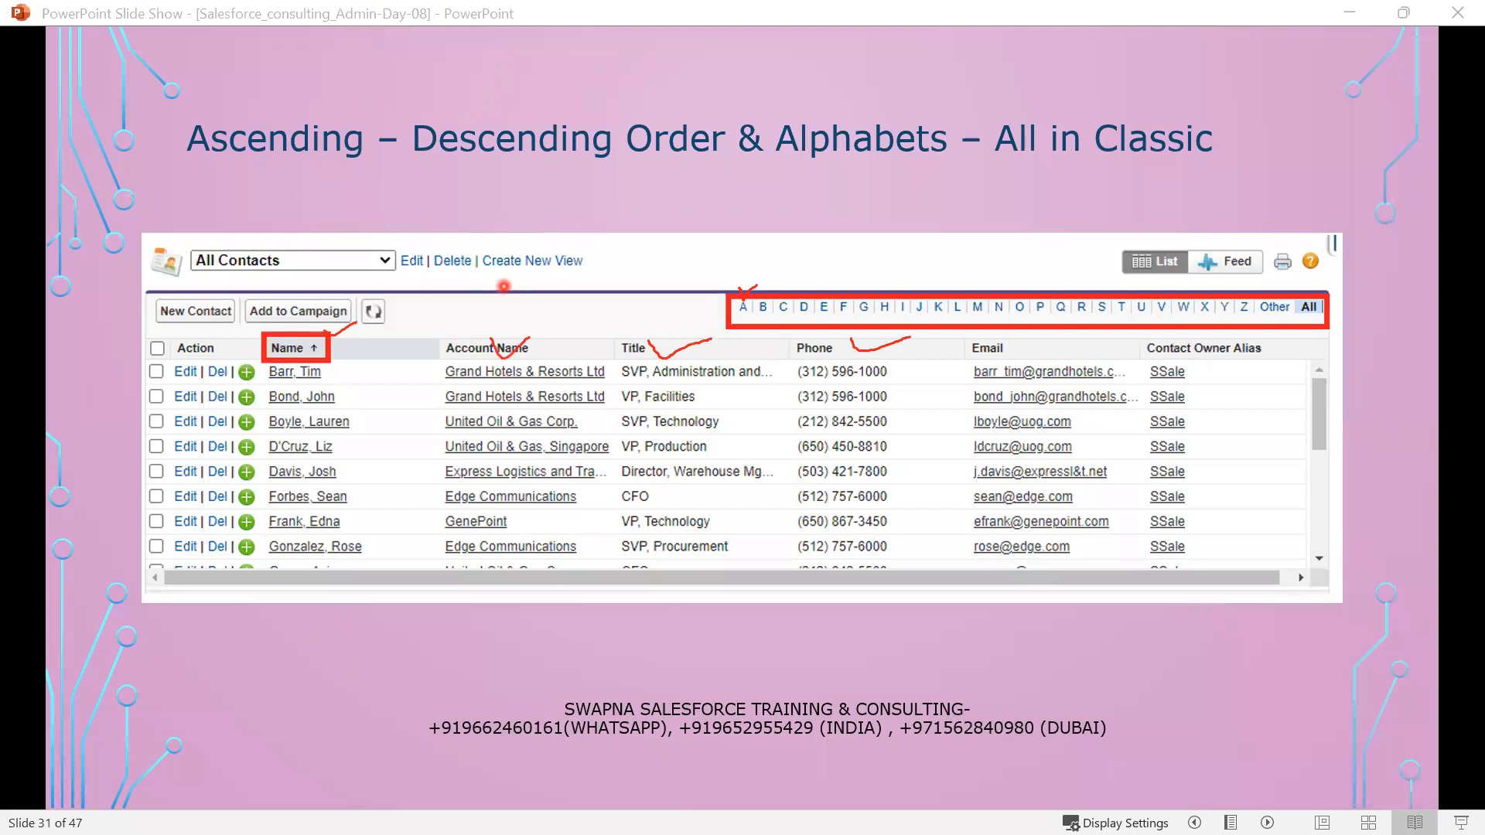
{"action": "key", "text": "e"}
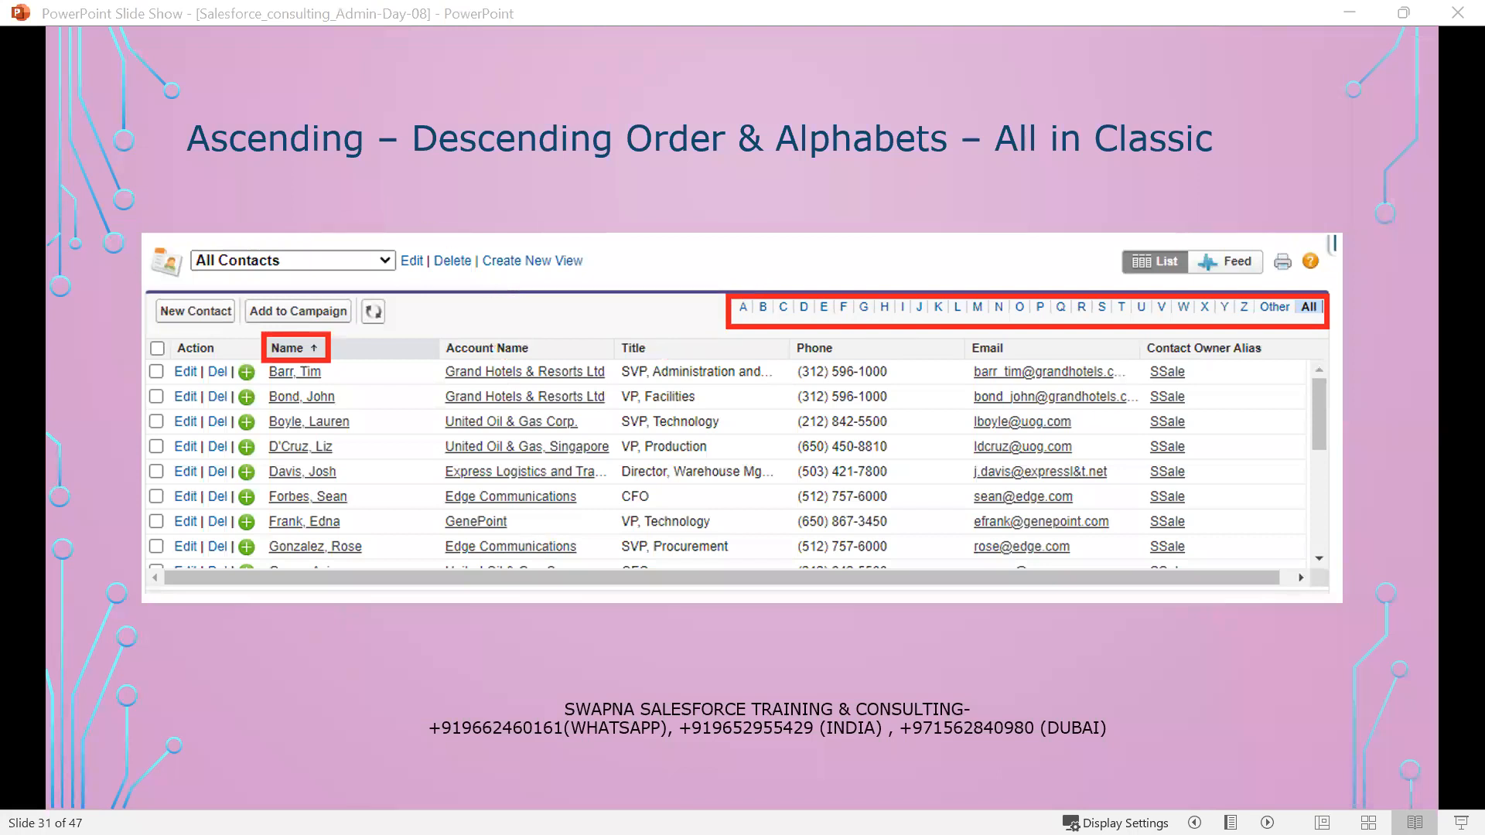
Mark the Name sort arrow, the letters A and B, and the All option on the slide, and erase the ink
{"action": "left_click_drag", "start_coordinate": [326, 349], "coordinate": [377, 321]}
{"action": "left_click_drag", "start_coordinate": [742, 301], "coordinate": [797, 259]}
{"action": "left_click_drag", "start_coordinate": [766, 303], "coordinate": [802, 279]}
{"action": "left_click_drag", "start_coordinate": [1323, 295], "coordinate": [1335, 285]}
{"action": "key", "text": "e"}
In Edge, sort the Classic All Opportunities list by Opportunity Name descending and ascending, and filter it by E before restoring All
{"action": "key", "text": "alt+Tab"}
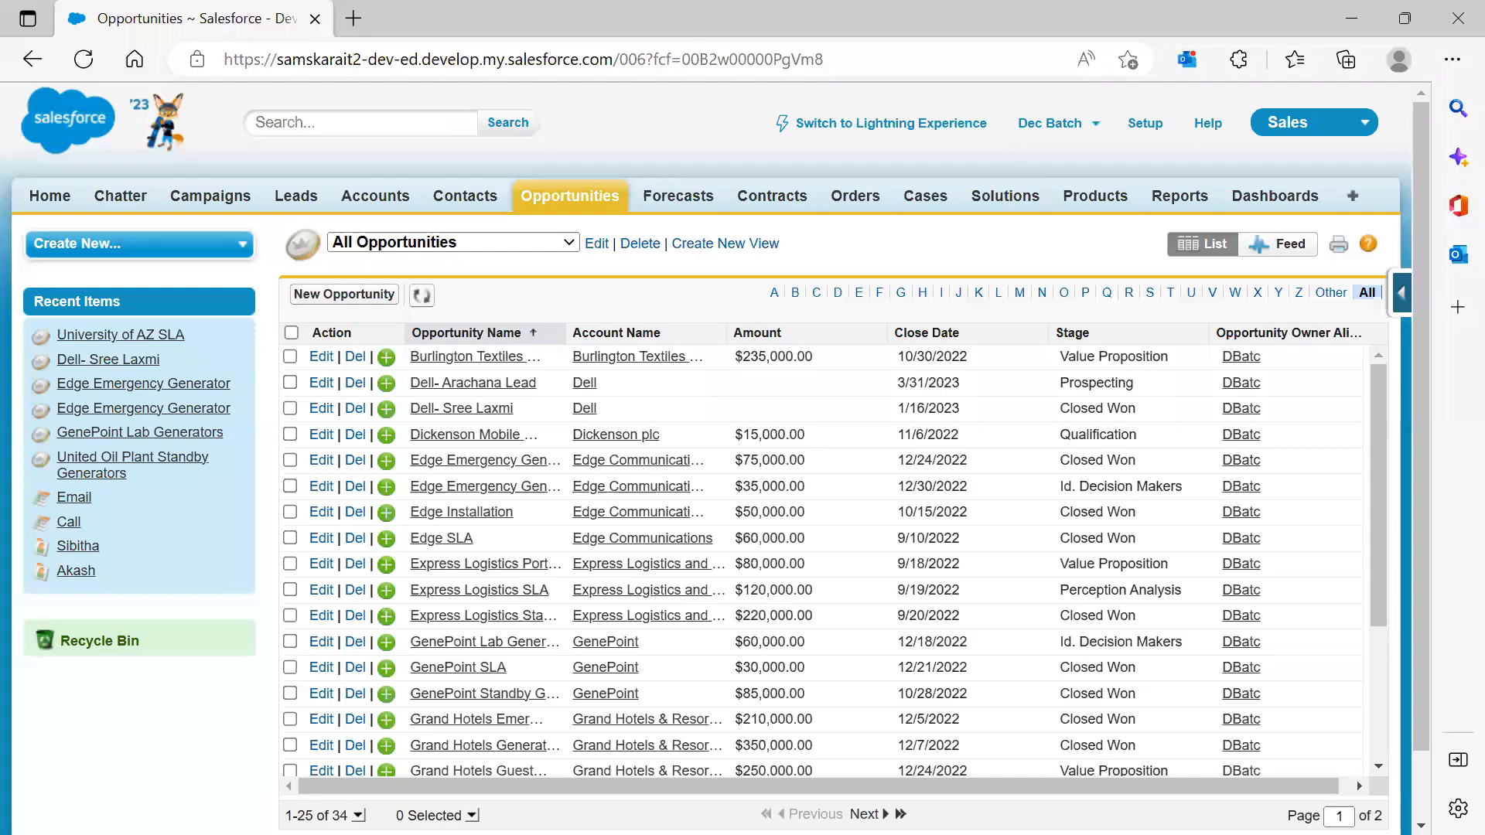
{"action": "left_click", "coordinate": [512, 333]}
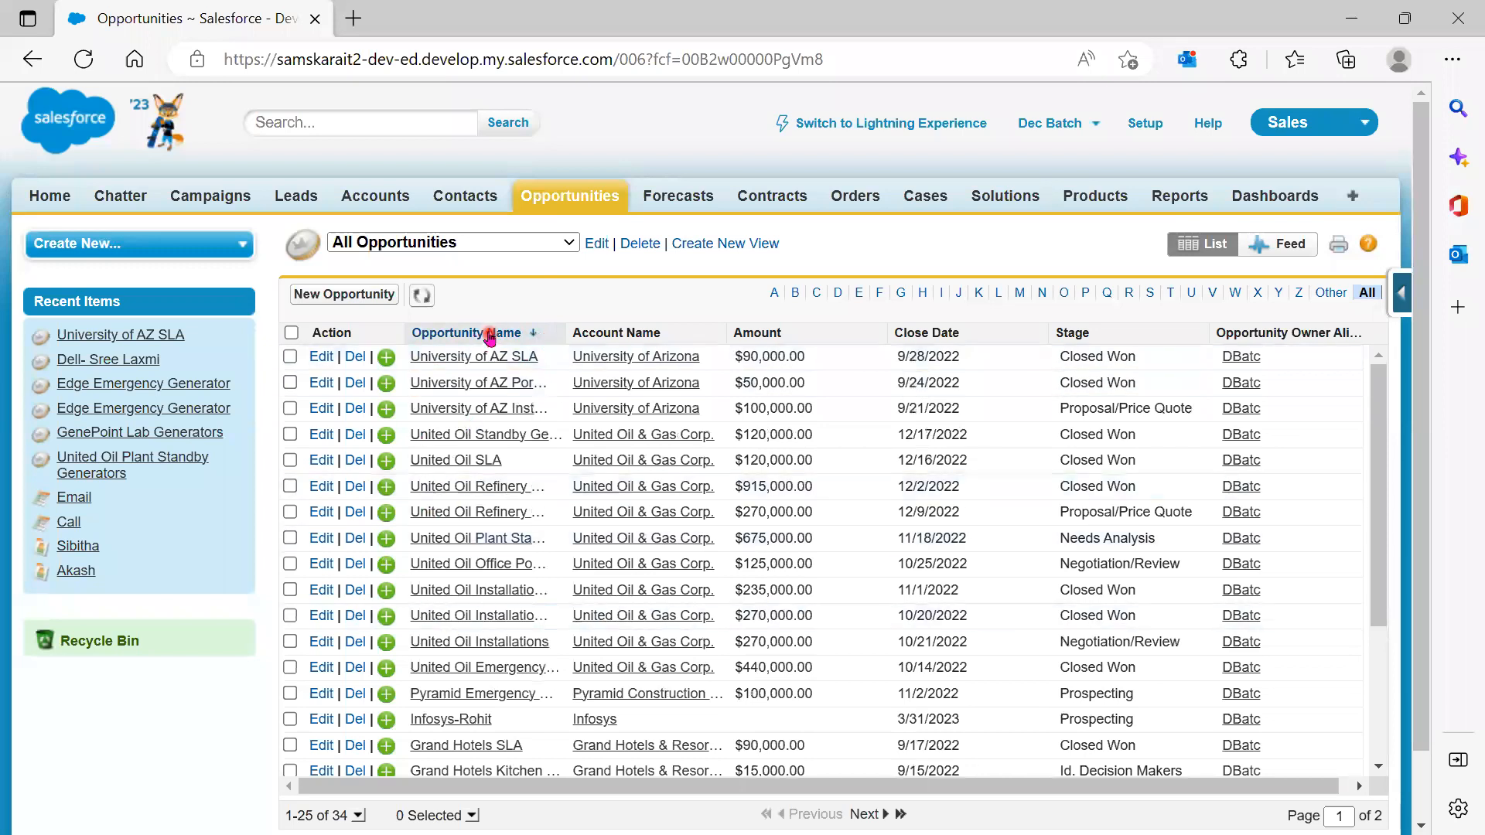
{"action": "left_click", "coordinate": [492, 335]}
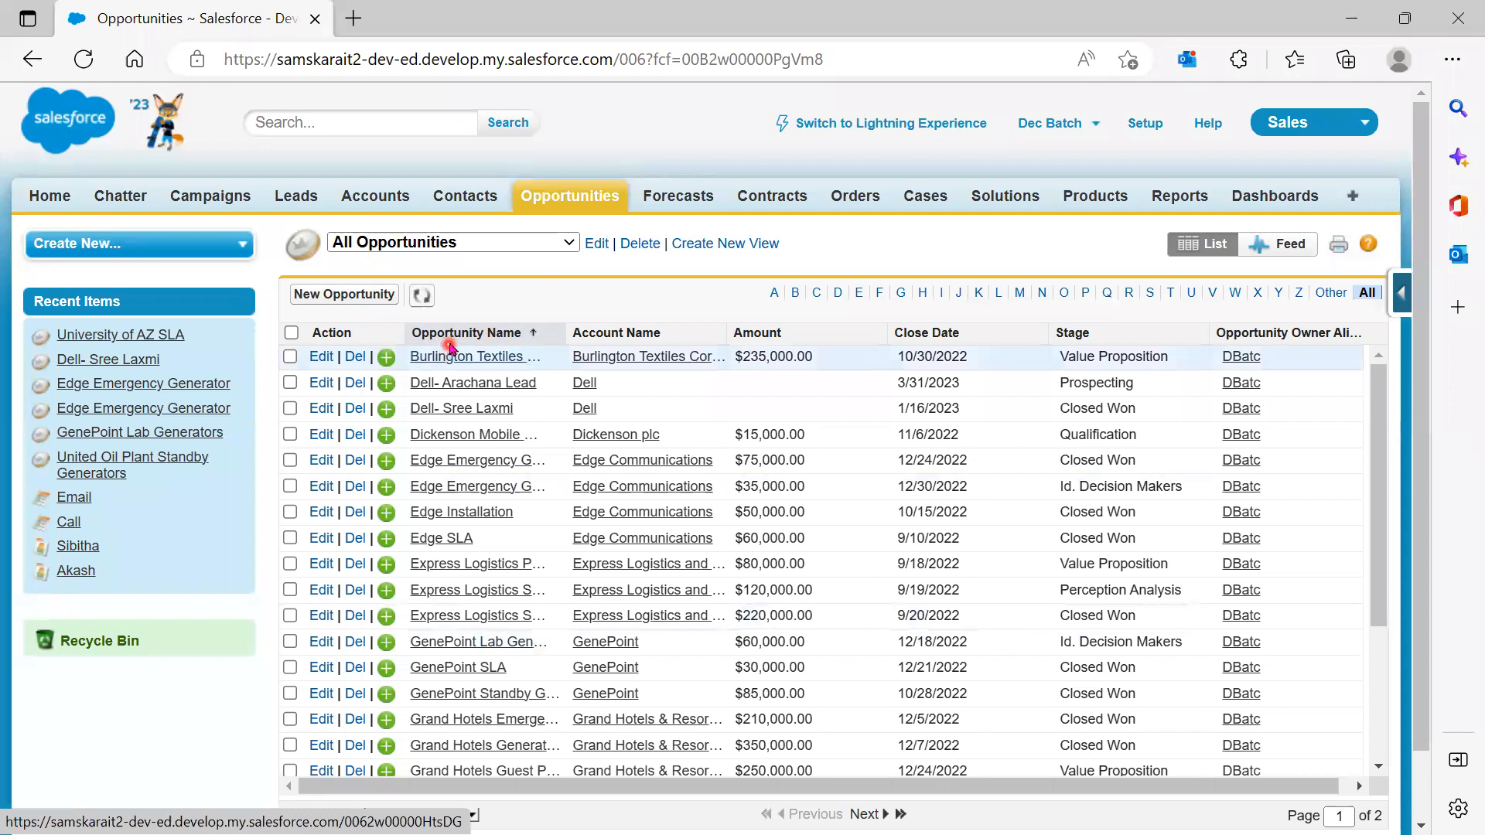
{"action": "left_click", "coordinate": [859, 297]}
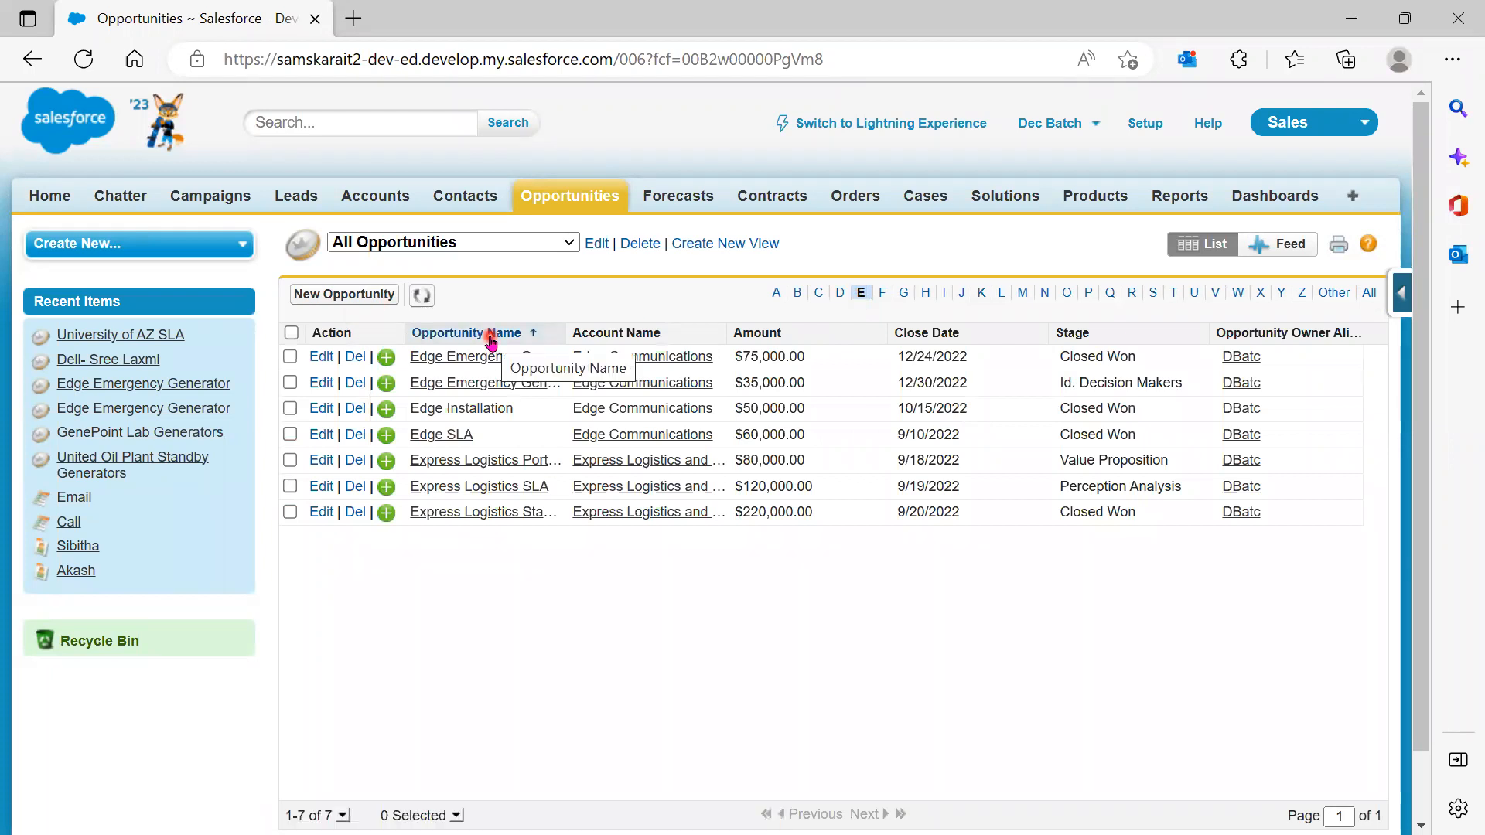
{"action": "left_click", "coordinate": [1370, 298]}
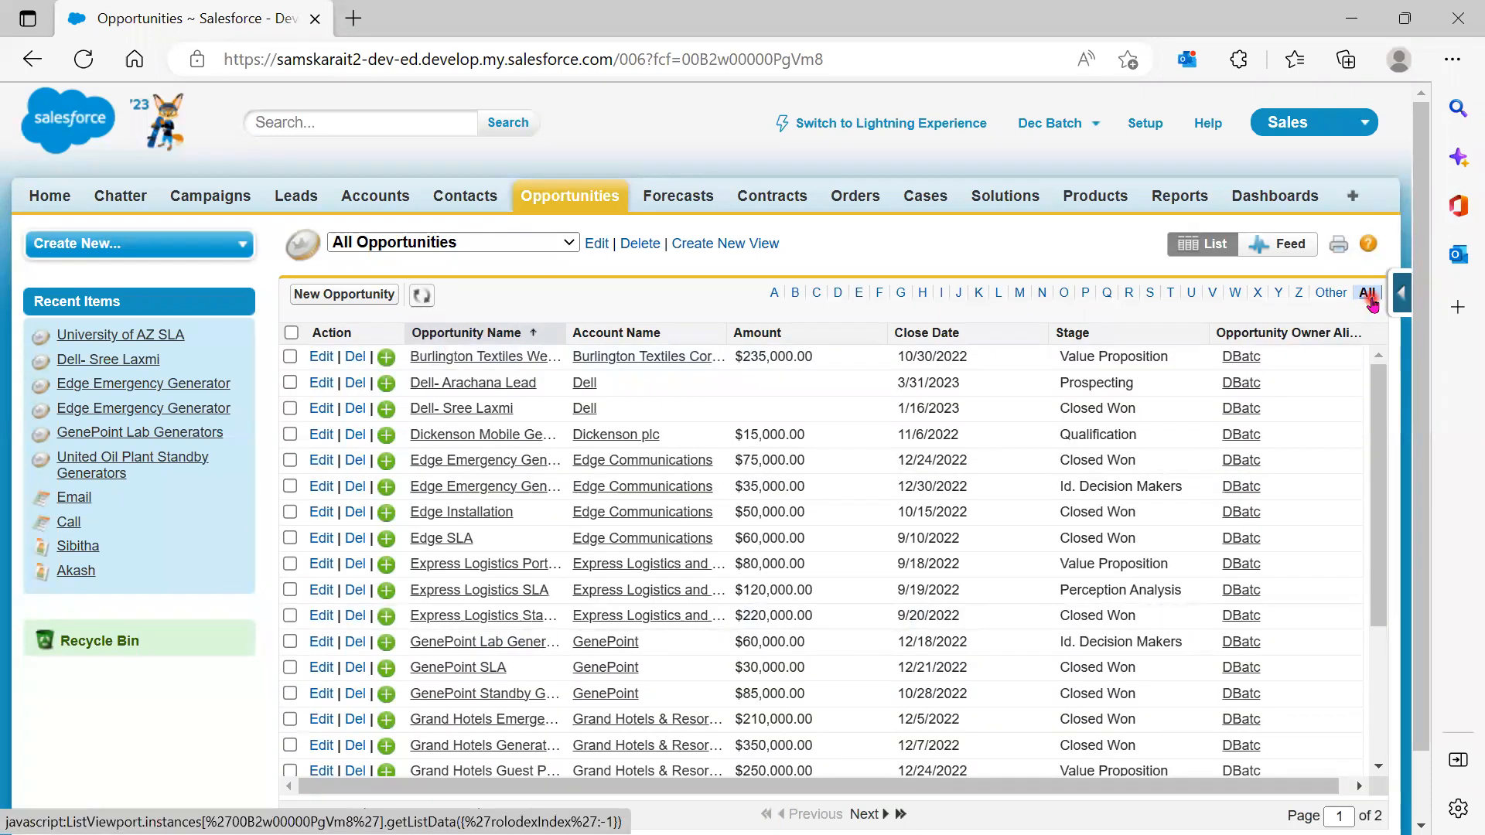
Sort the Classic list by Stage, filter it to stages starting with C, and return to sorting by Opportunity Name
{"action": "left_click", "coordinate": [1065, 336]}
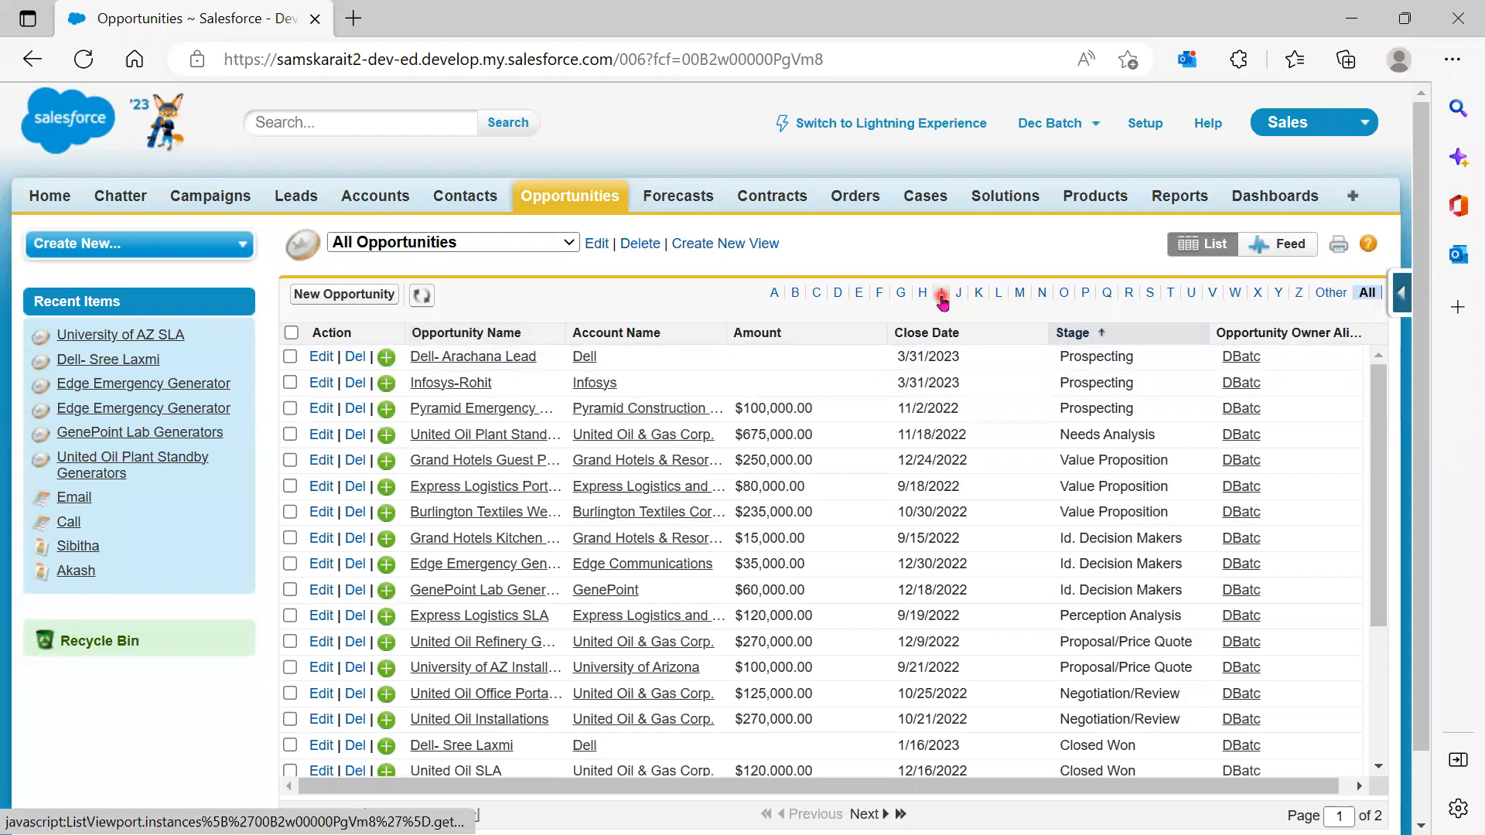
{"action": "left_click", "coordinate": [817, 297]}
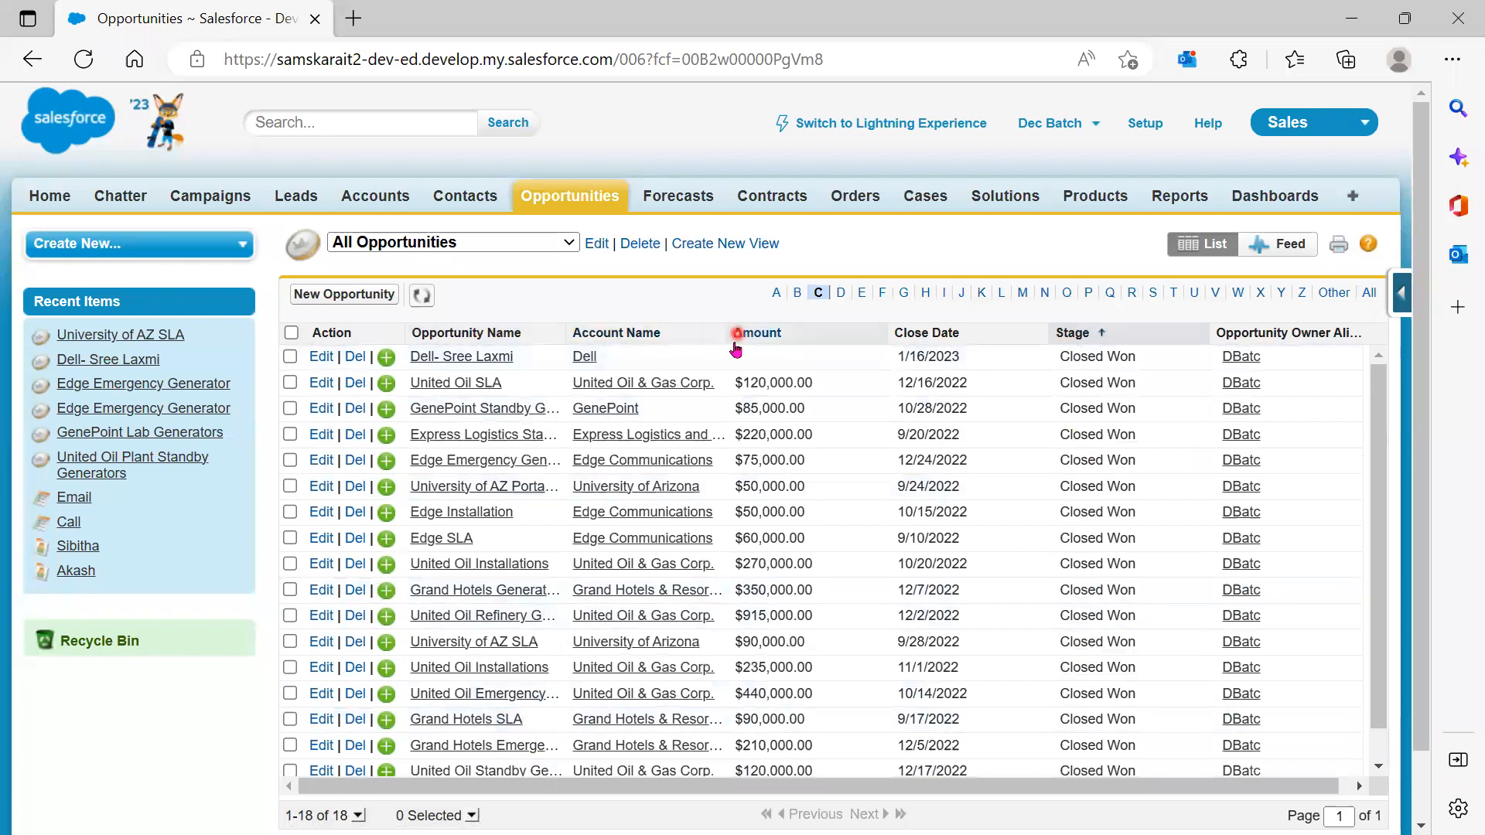
{"action": "left_click", "coordinate": [462, 334]}
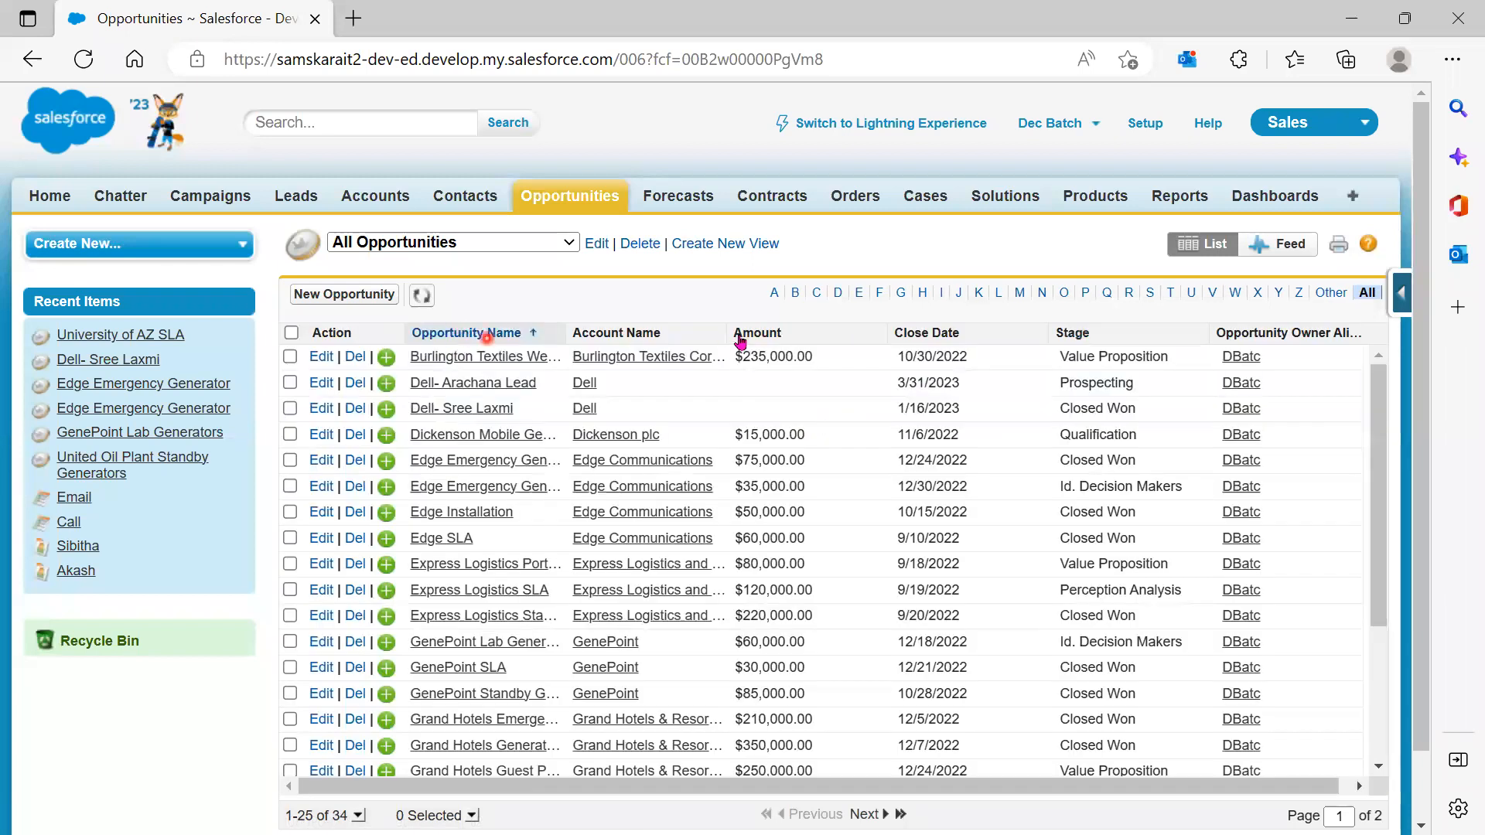
Sort the Classic opportunities by Amount, Close Date and Account Name in turn, ending with Opportunity Name ascending
{"action": "left_click", "coordinate": [756, 335]}
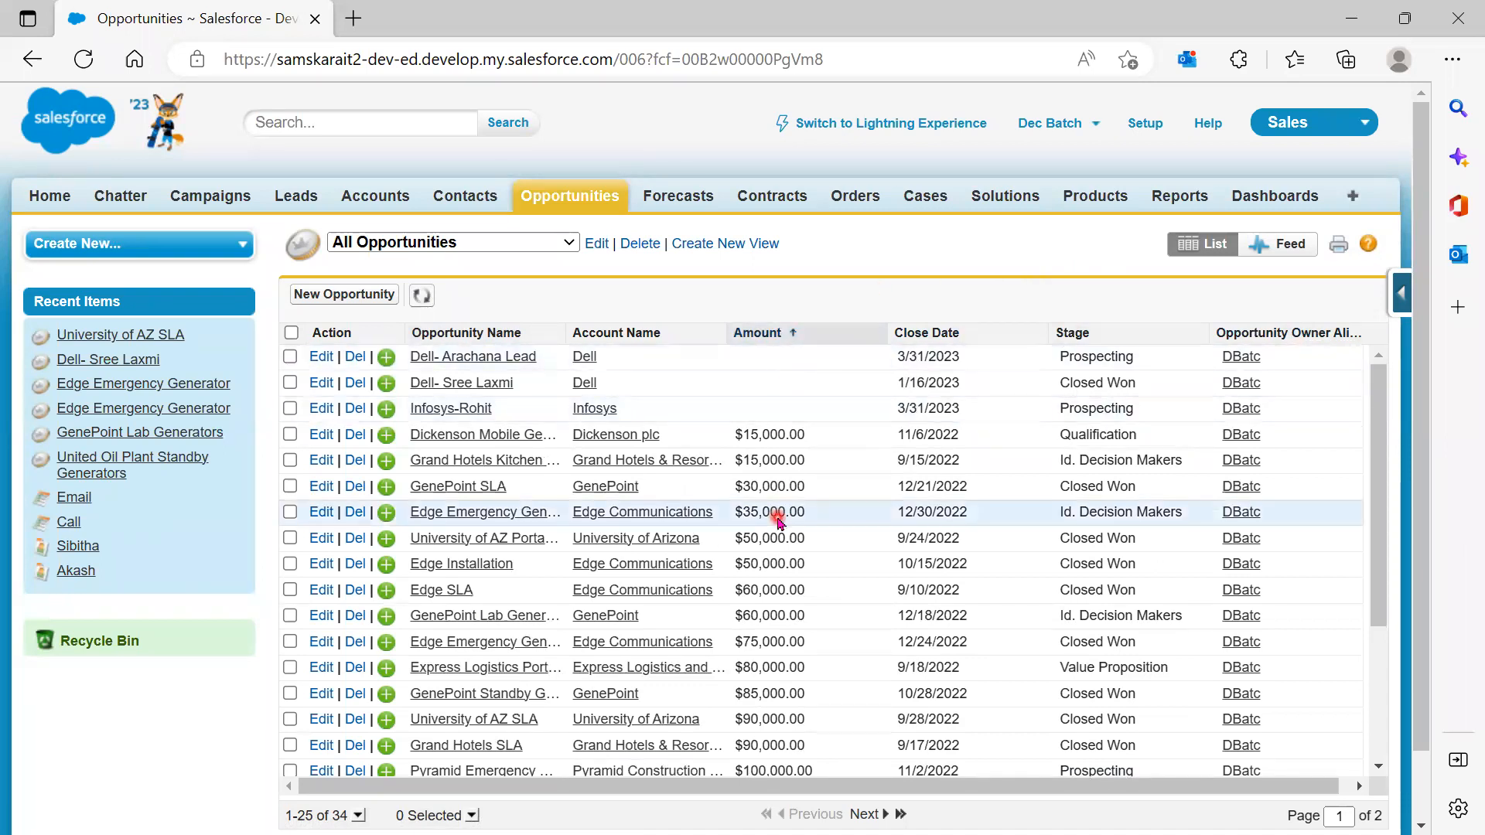
{"action": "left_click", "coordinate": [925, 336]}
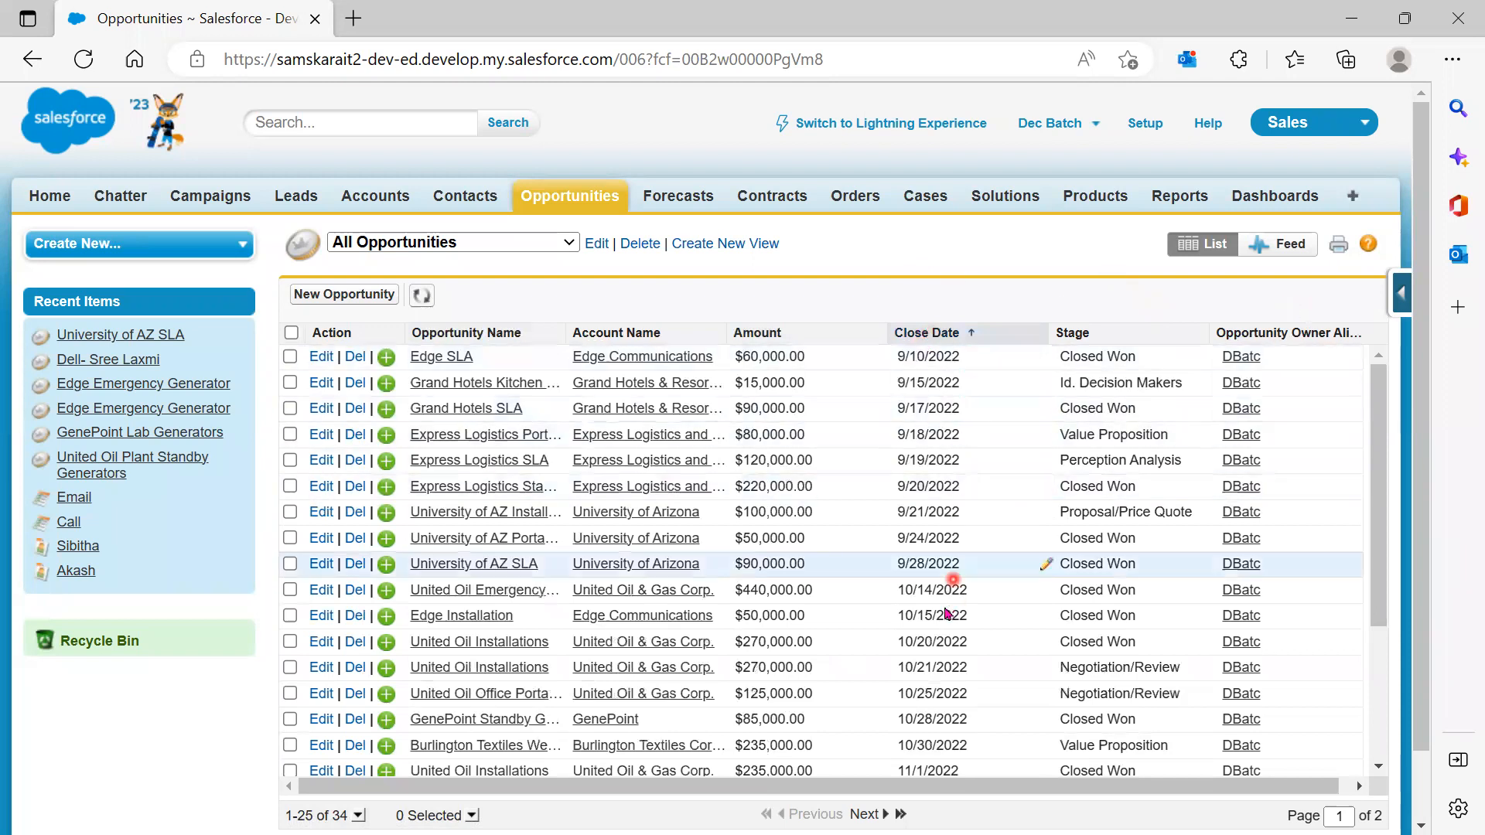
{"action": "left_click", "coordinate": [620, 334]}
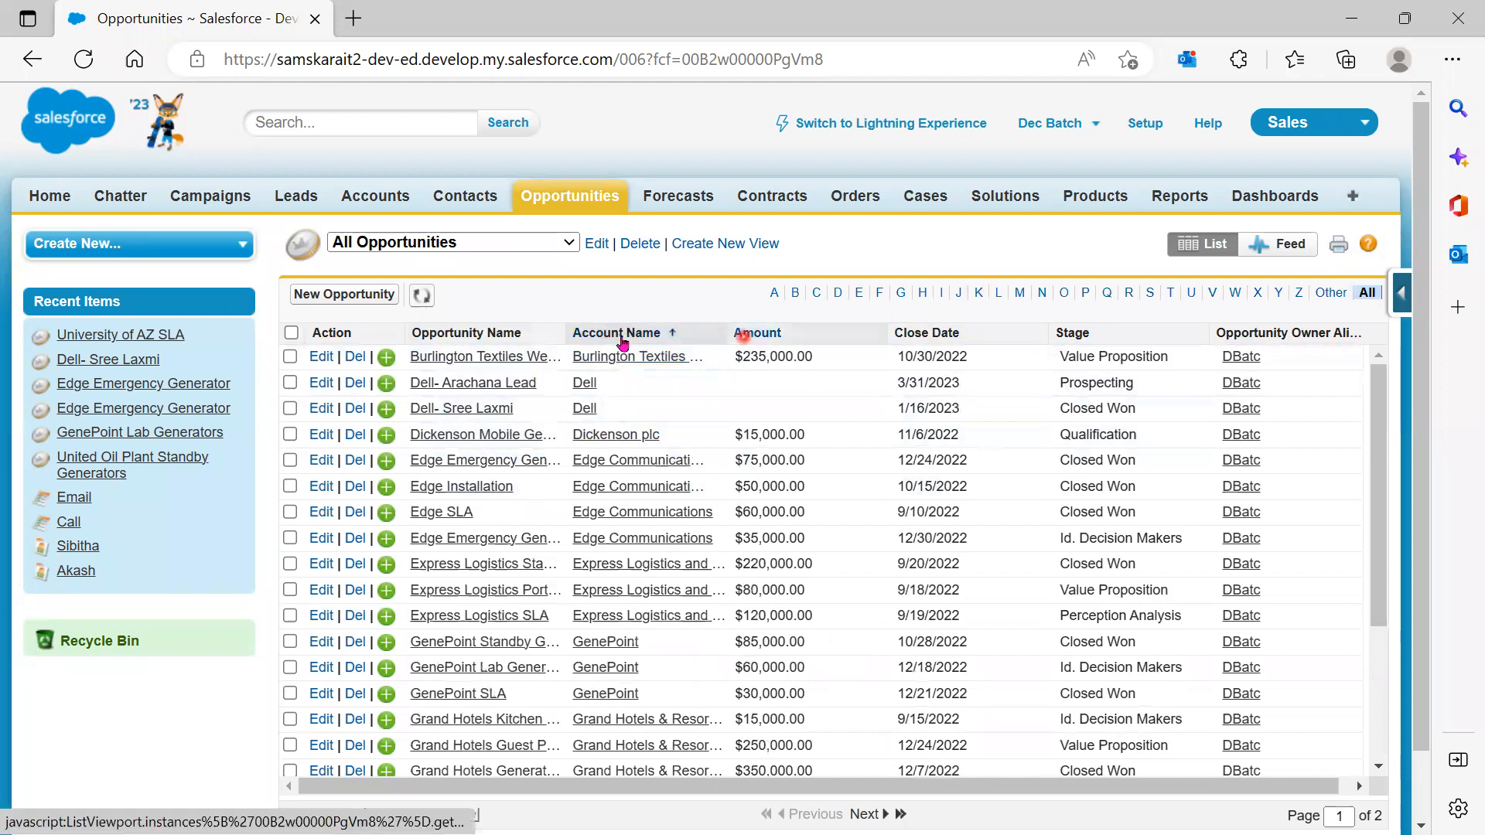
{"action": "left_click", "coordinate": [445, 332]}
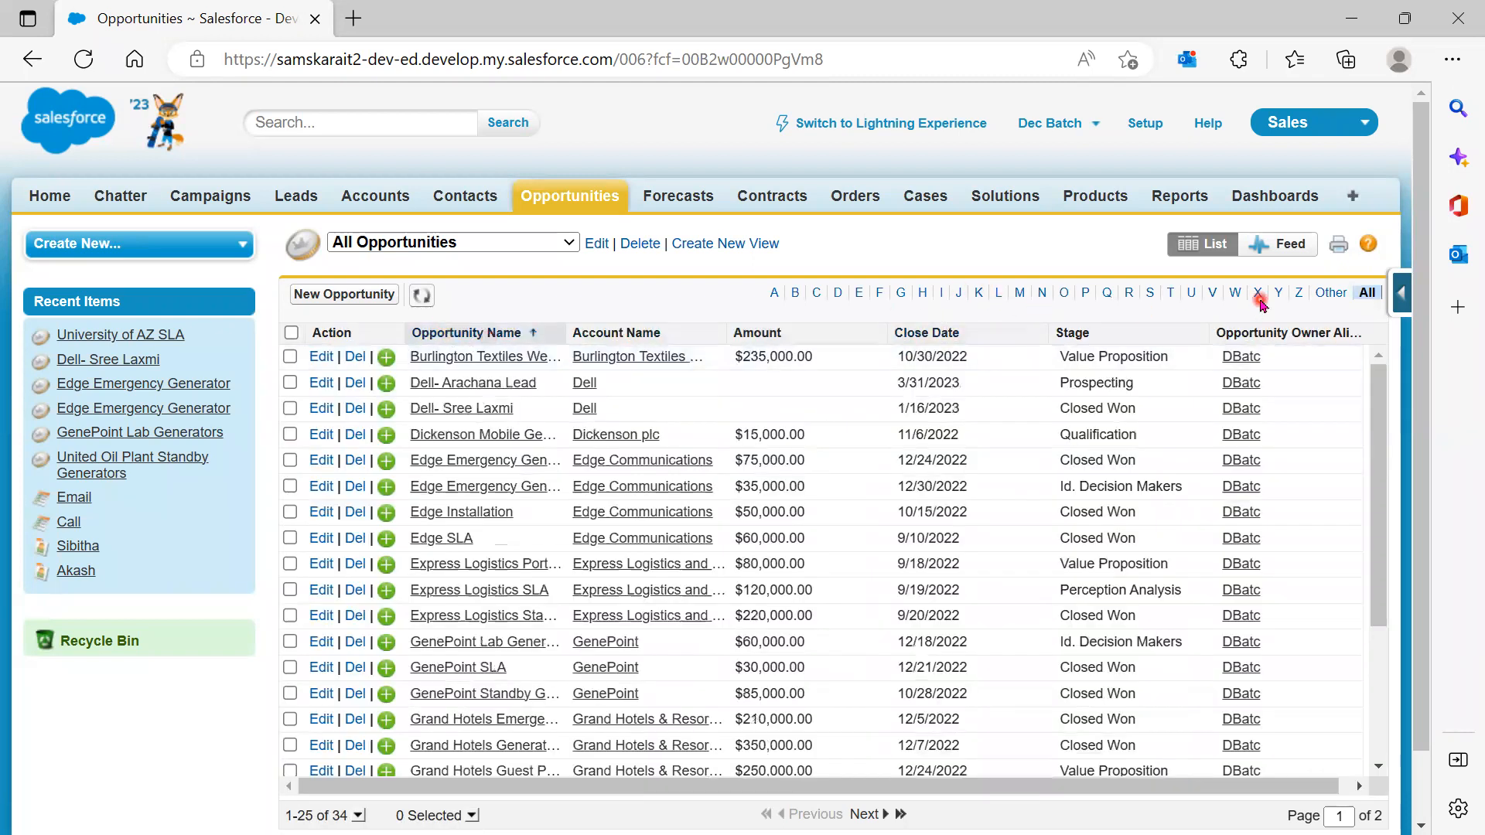
Filter the Classic opportunity names by G and by Other, restoring All after each, and look through the full list
{"action": "left_click", "coordinate": [902, 295]}
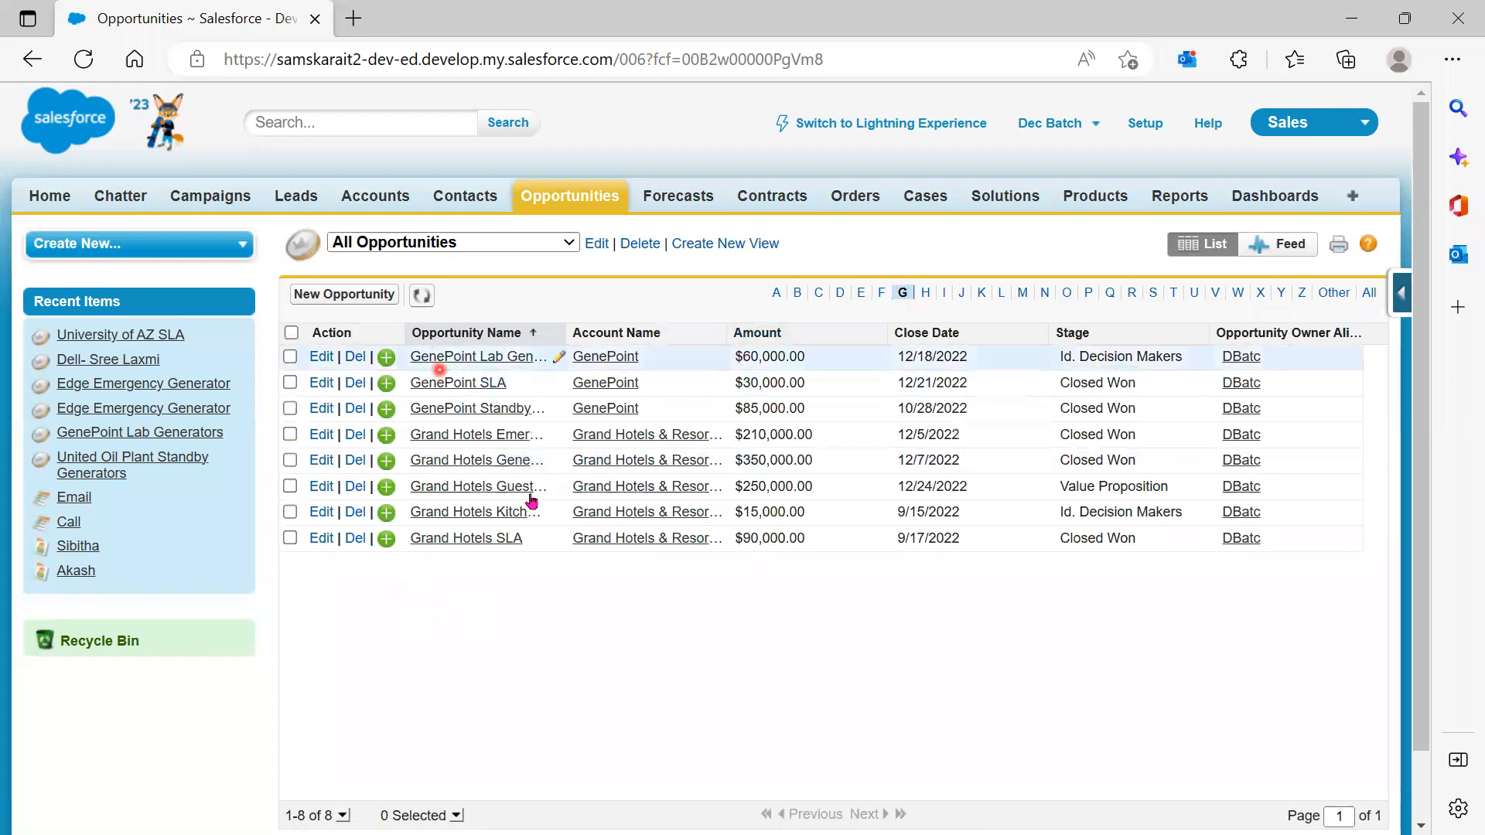
{"action": "left_click", "coordinate": [1371, 294]}
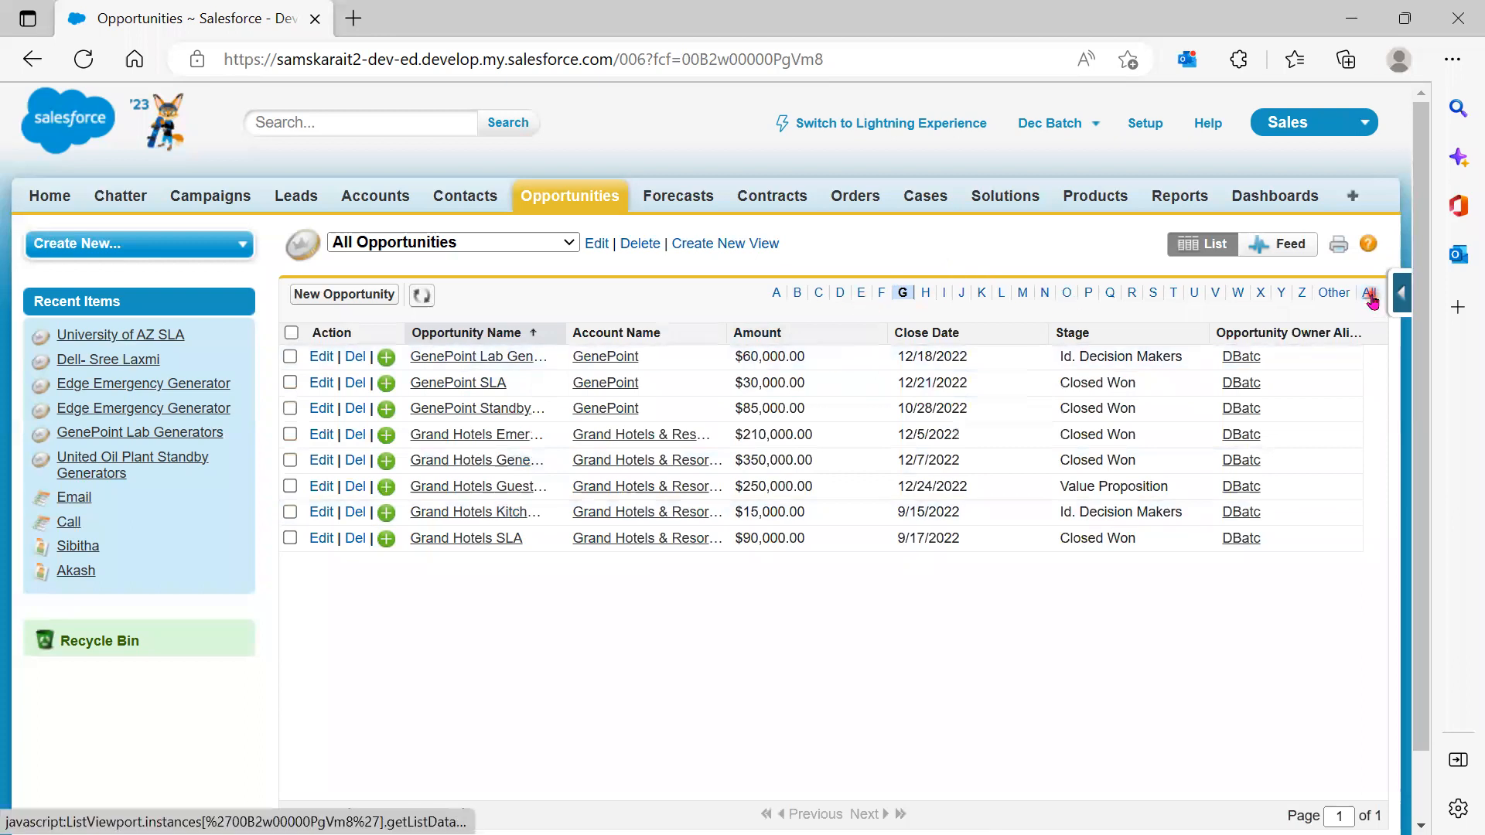
{"action": "left_click", "coordinate": [1332, 293]}
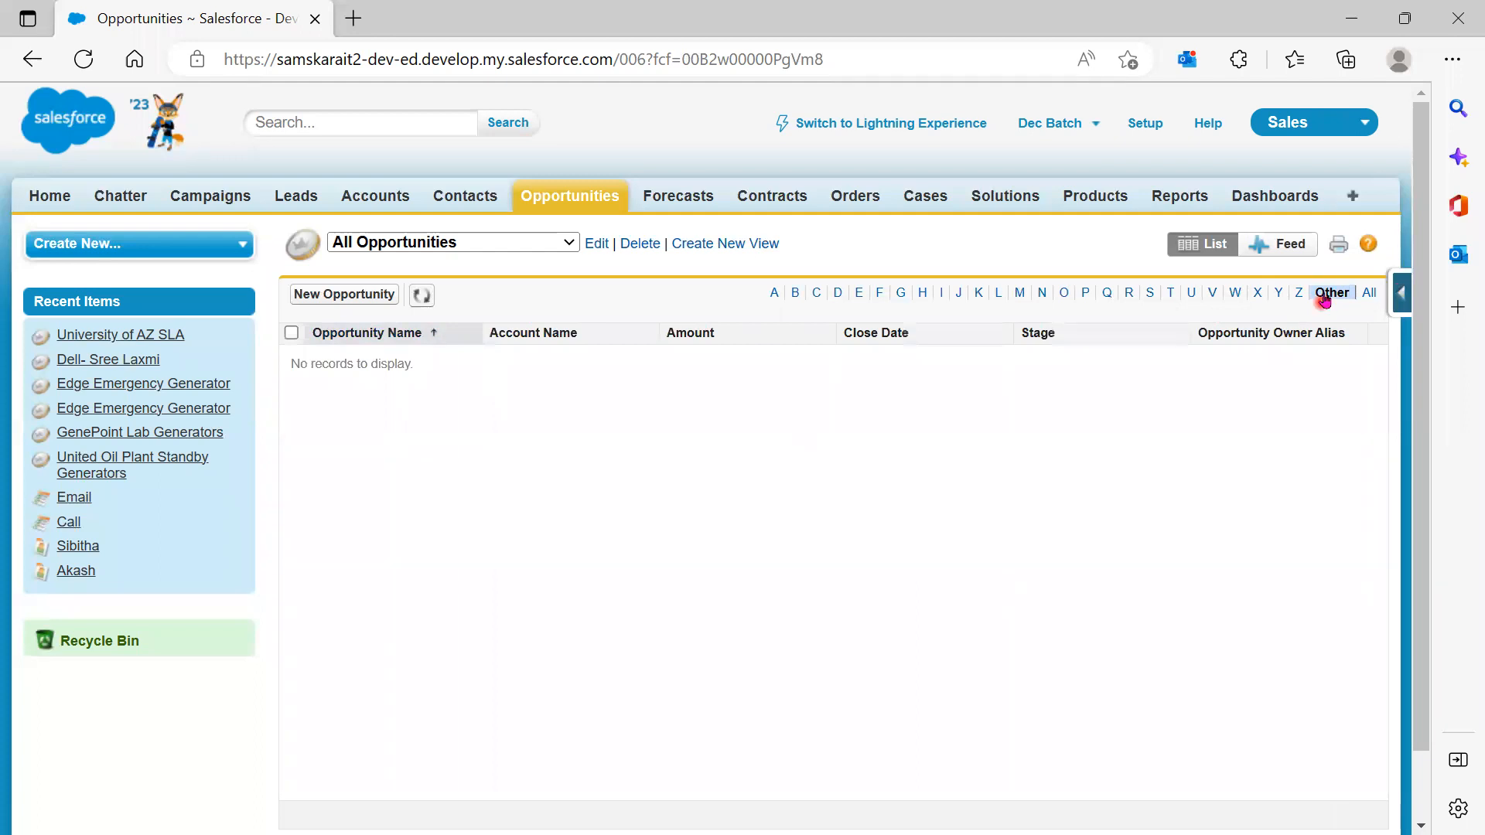
{"action": "left_click", "coordinate": [1369, 293]}
{"action": "scroll", "coordinate": [542, 723], "scroll_direction": "down", "scroll_amount": 3}
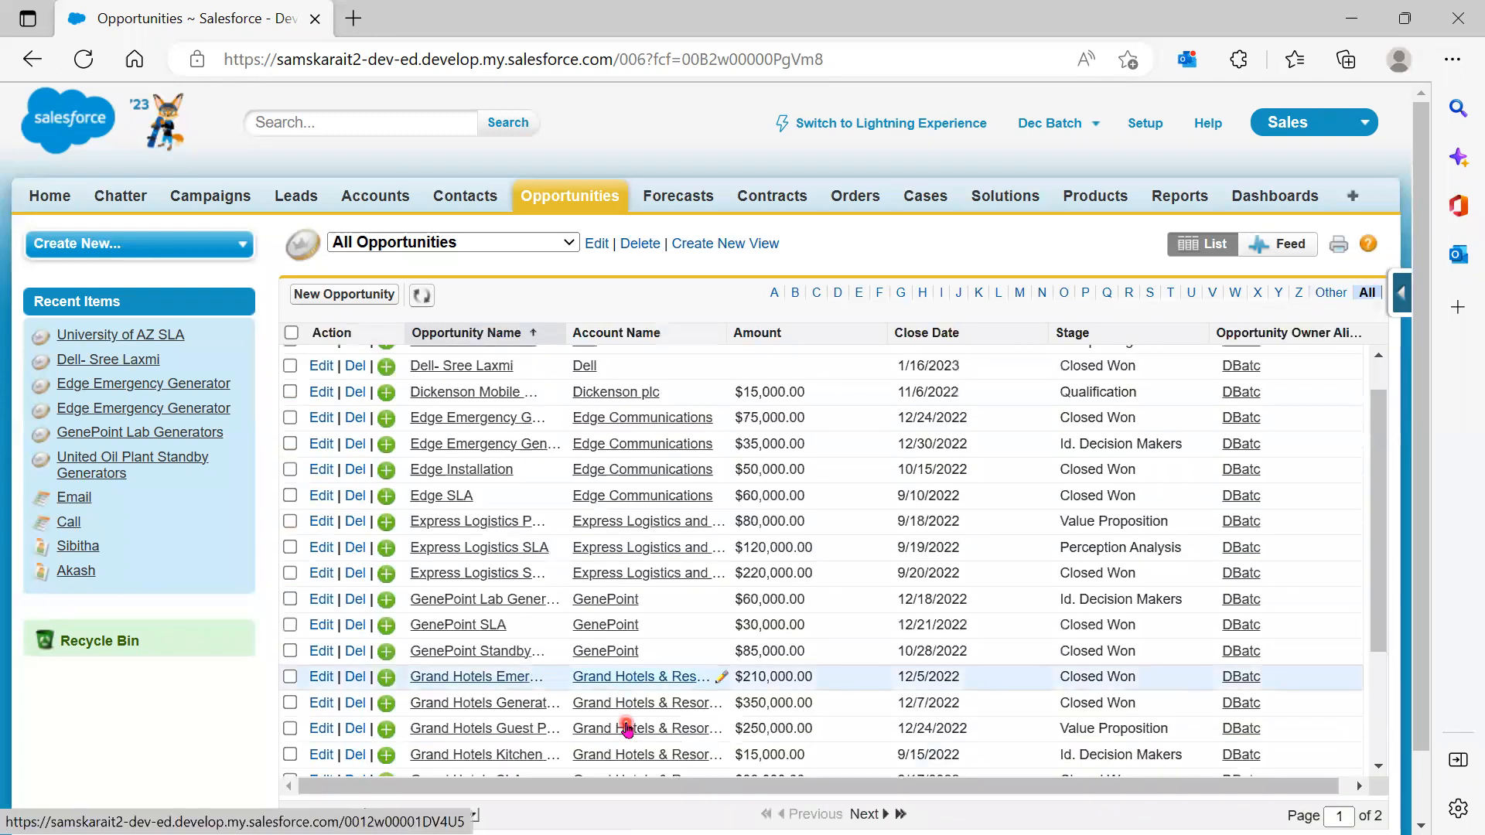
{"action": "scroll", "coordinate": [612, 749], "scroll_direction": "up", "scroll_amount": 3}
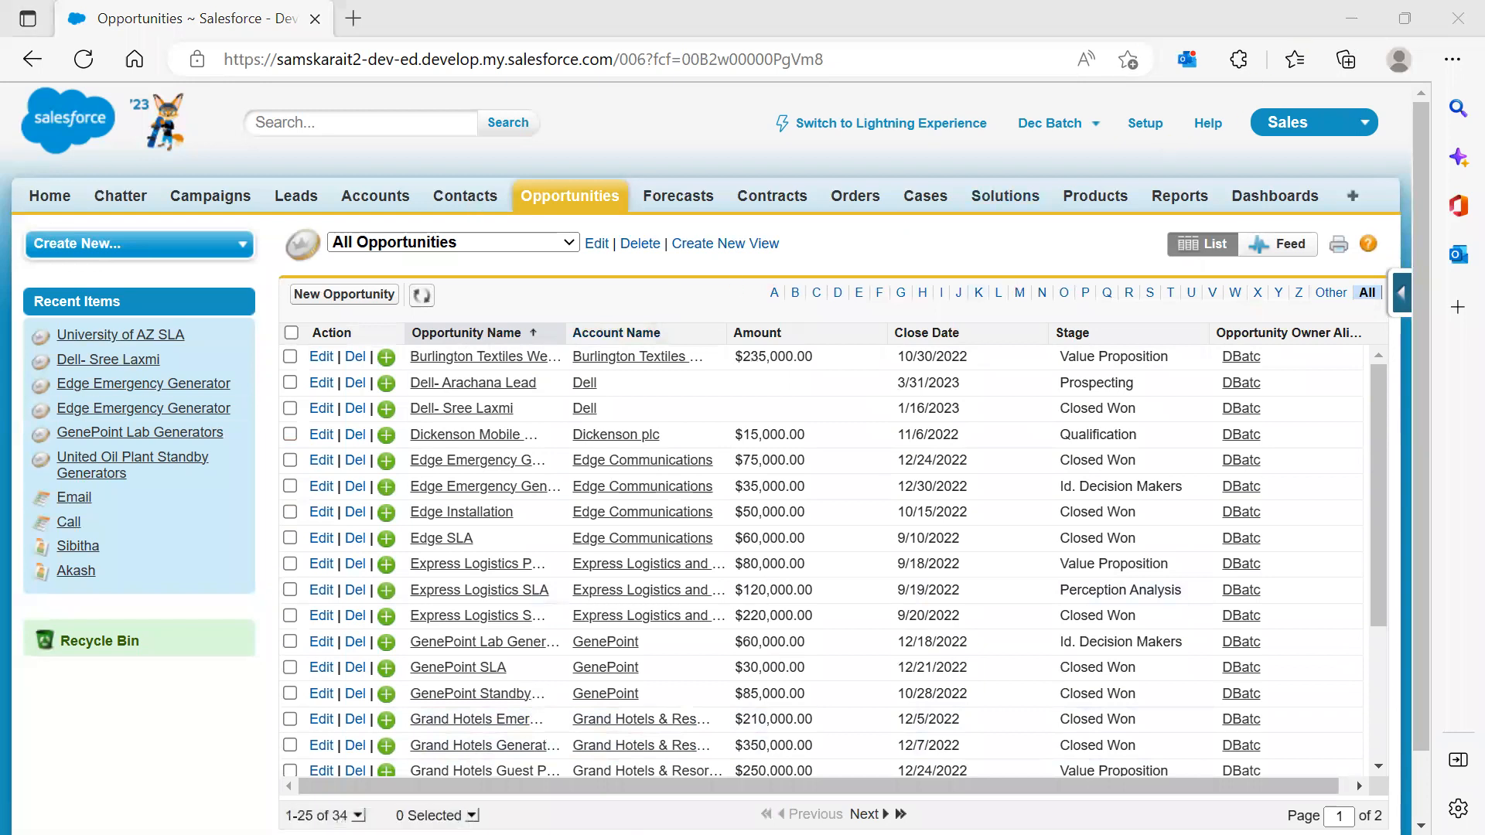
In Chrome, sort the Lightning list by each column from Opportunity Name to Stage, restore Opportunity Name ascending, and return to Edge
{"action": "key", "text": "alt+Tab"}
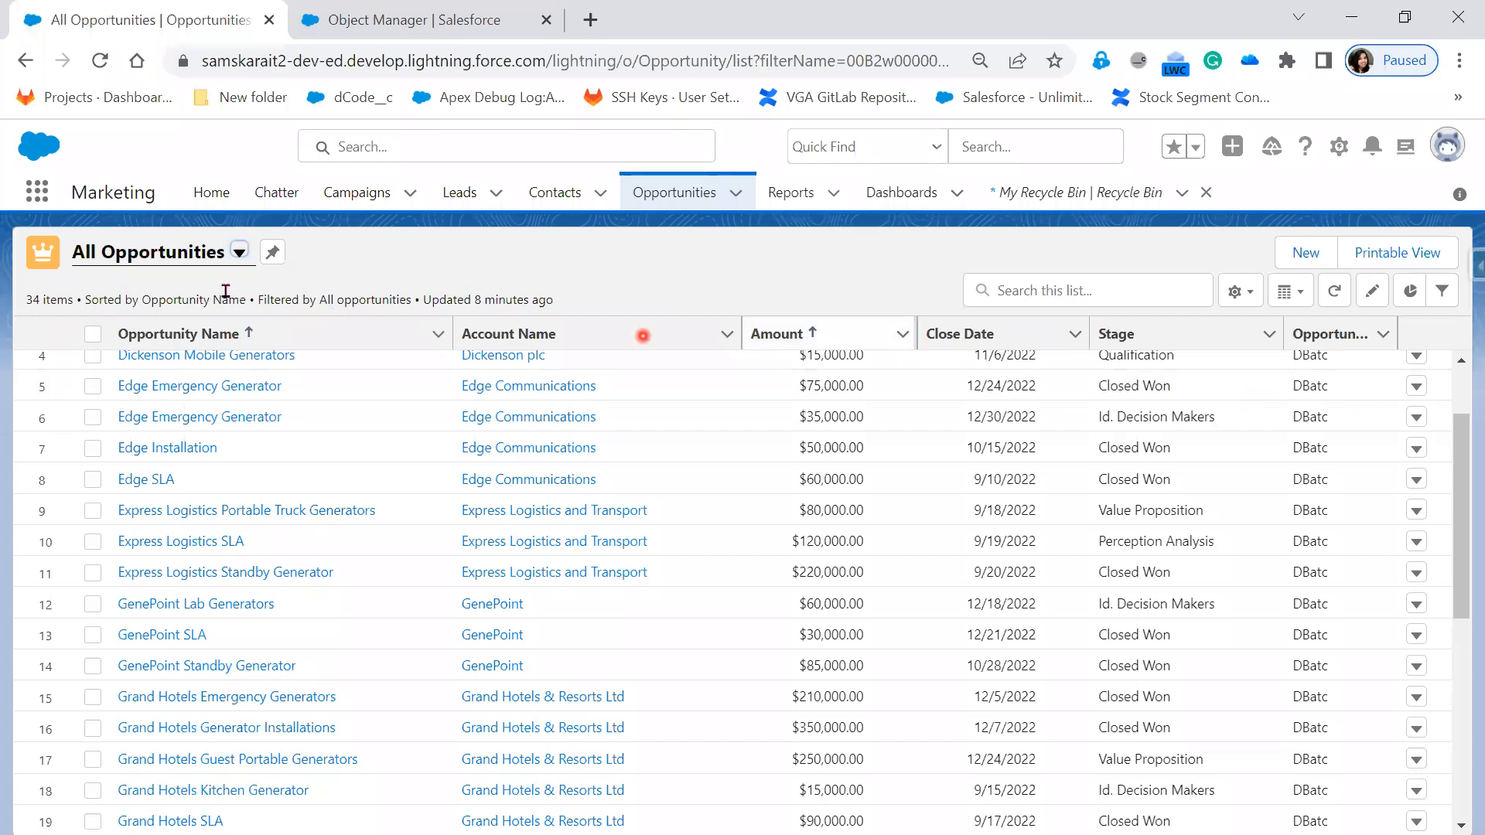
{"action": "left_click", "coordinate": [214, 336]}
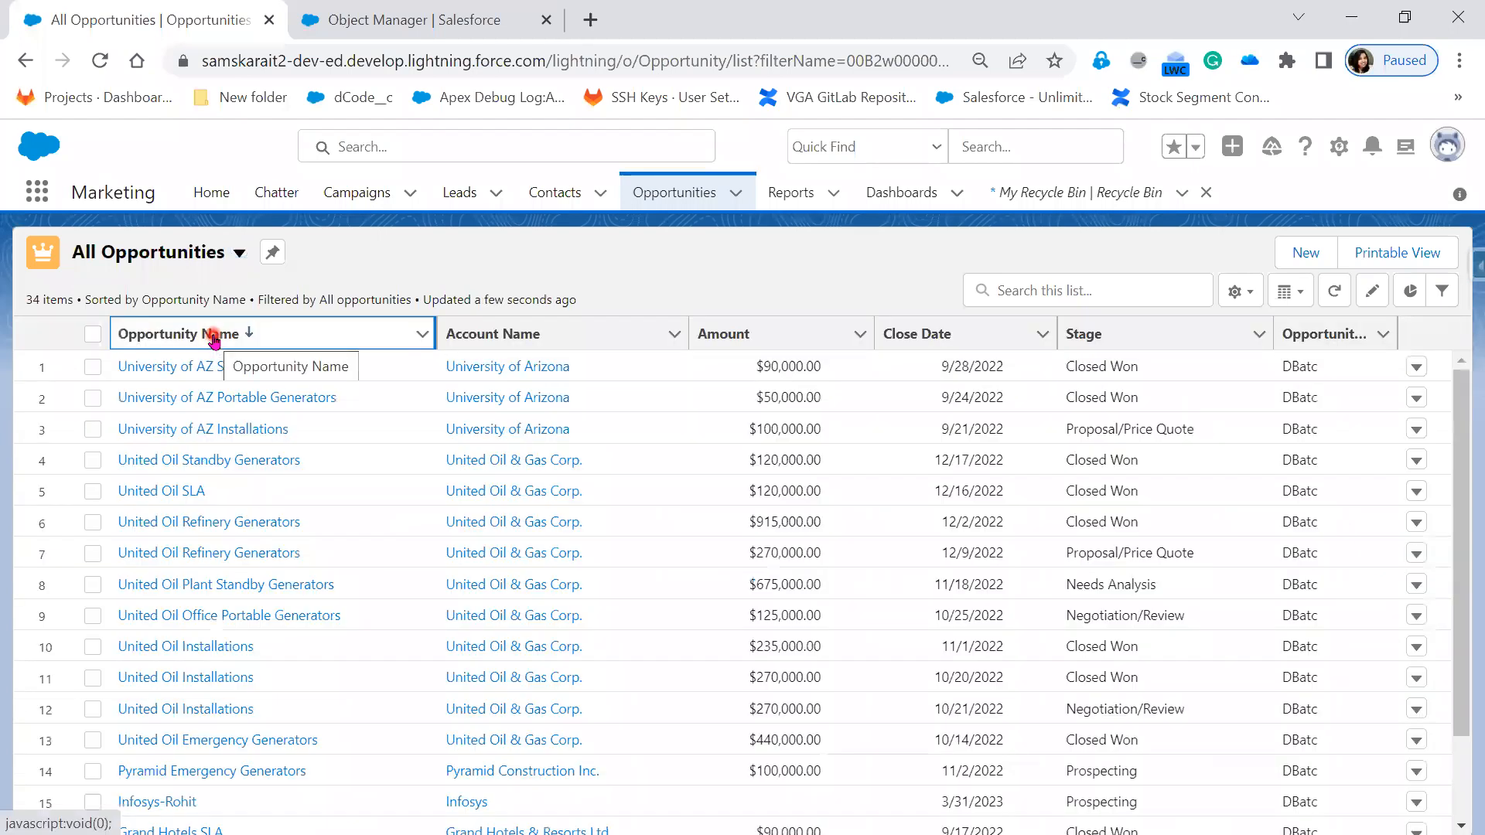
{"action": "left_click", "coordinate": [530, 334]}
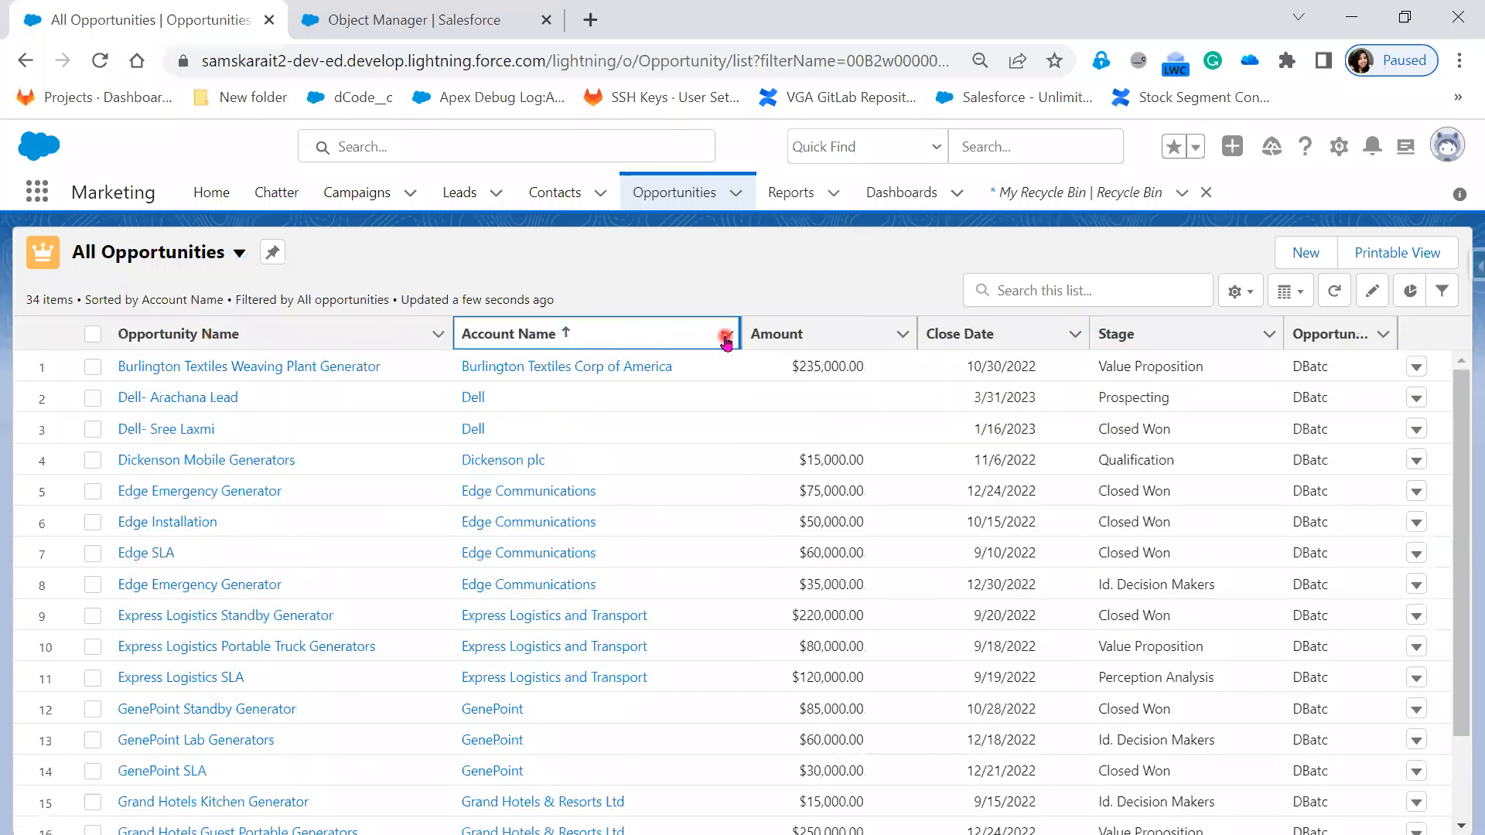
{"action": "left_click", "coordinate": [840, 336]}
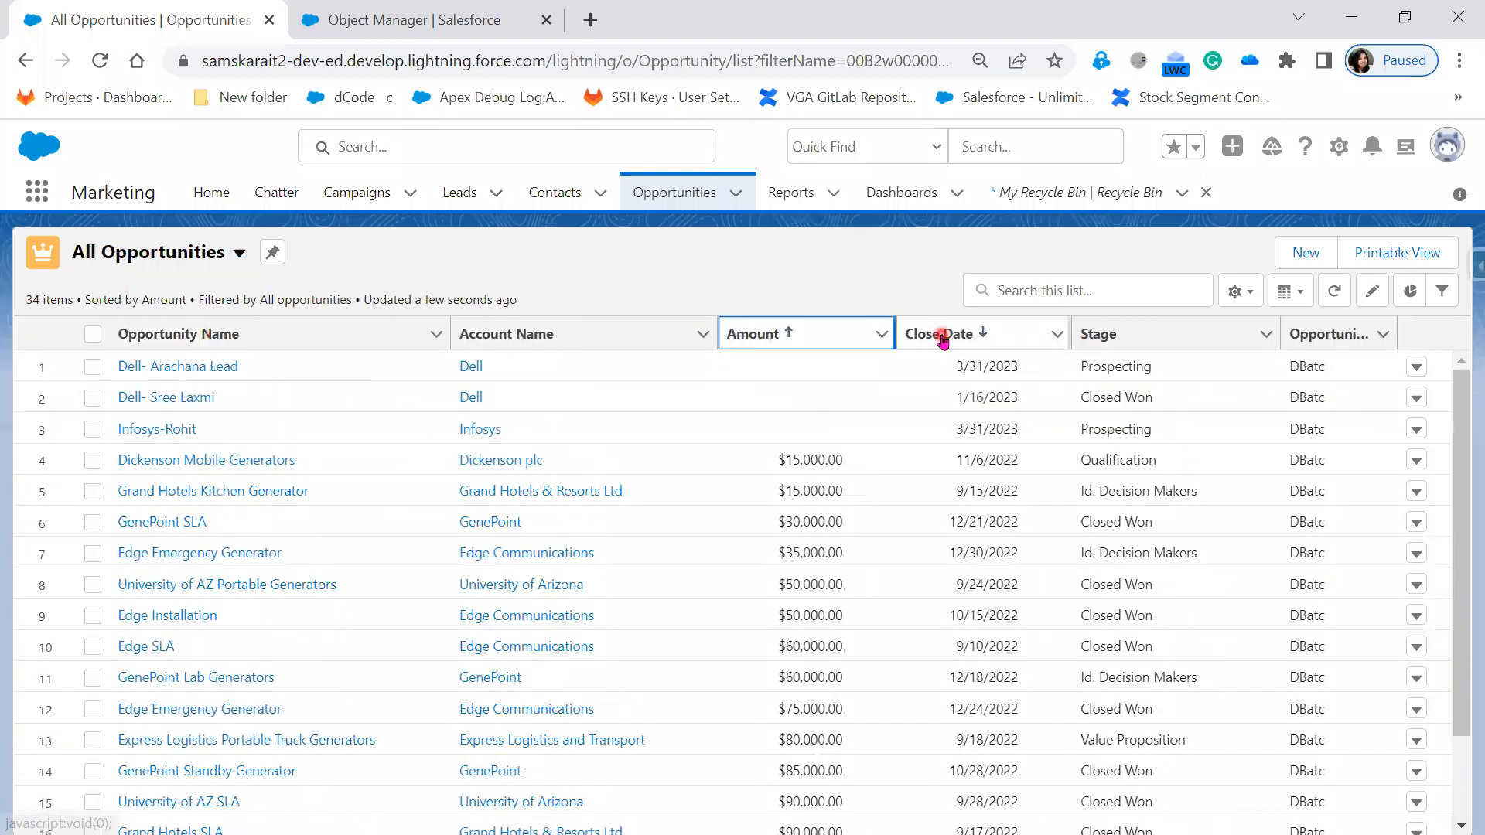
{"action": "left_click", "coordinate": [944, 338]}
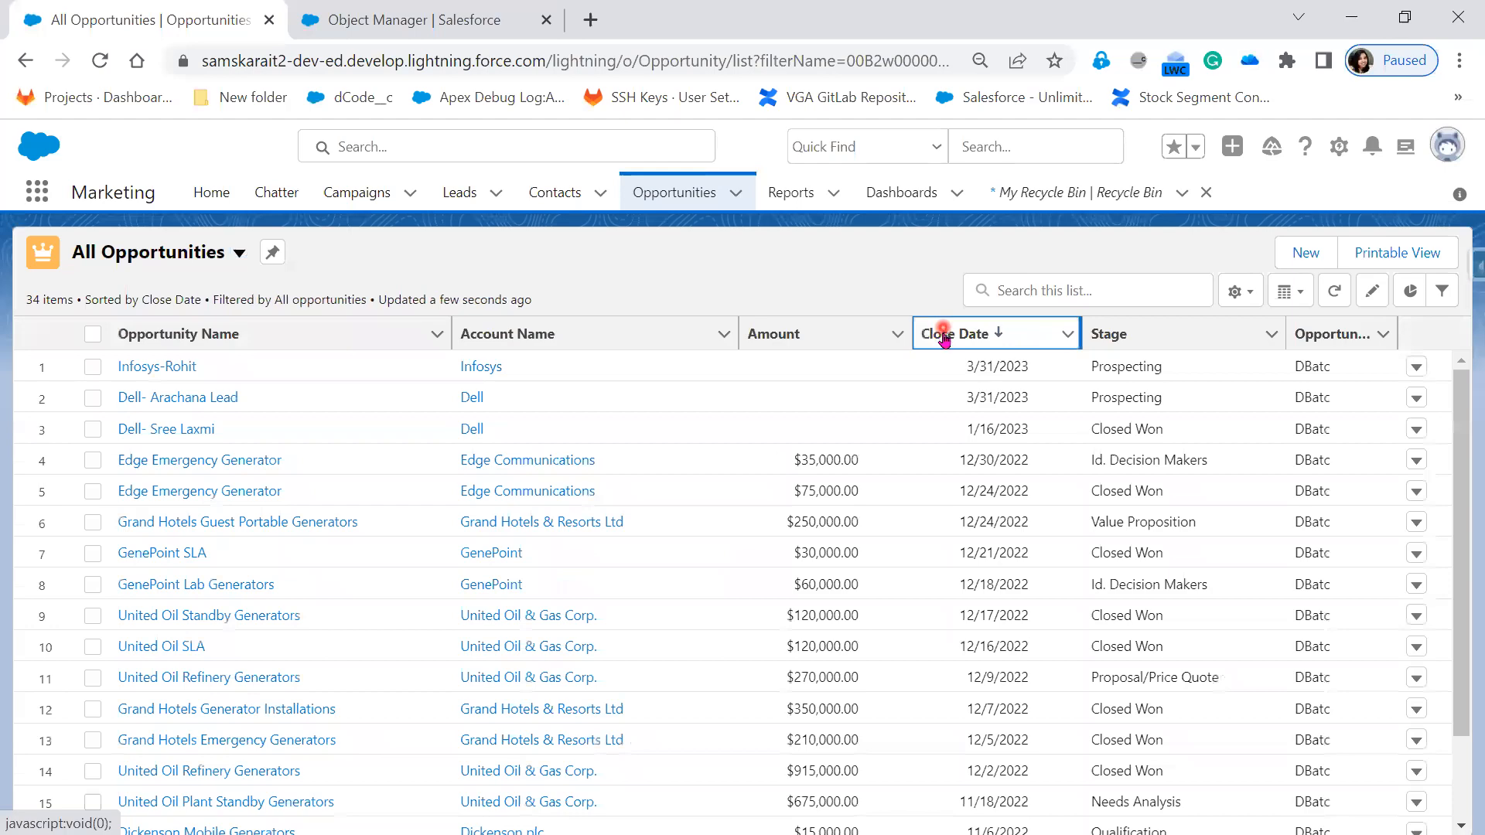
{"action": "left_click", "coordinate": [1138, 341]}
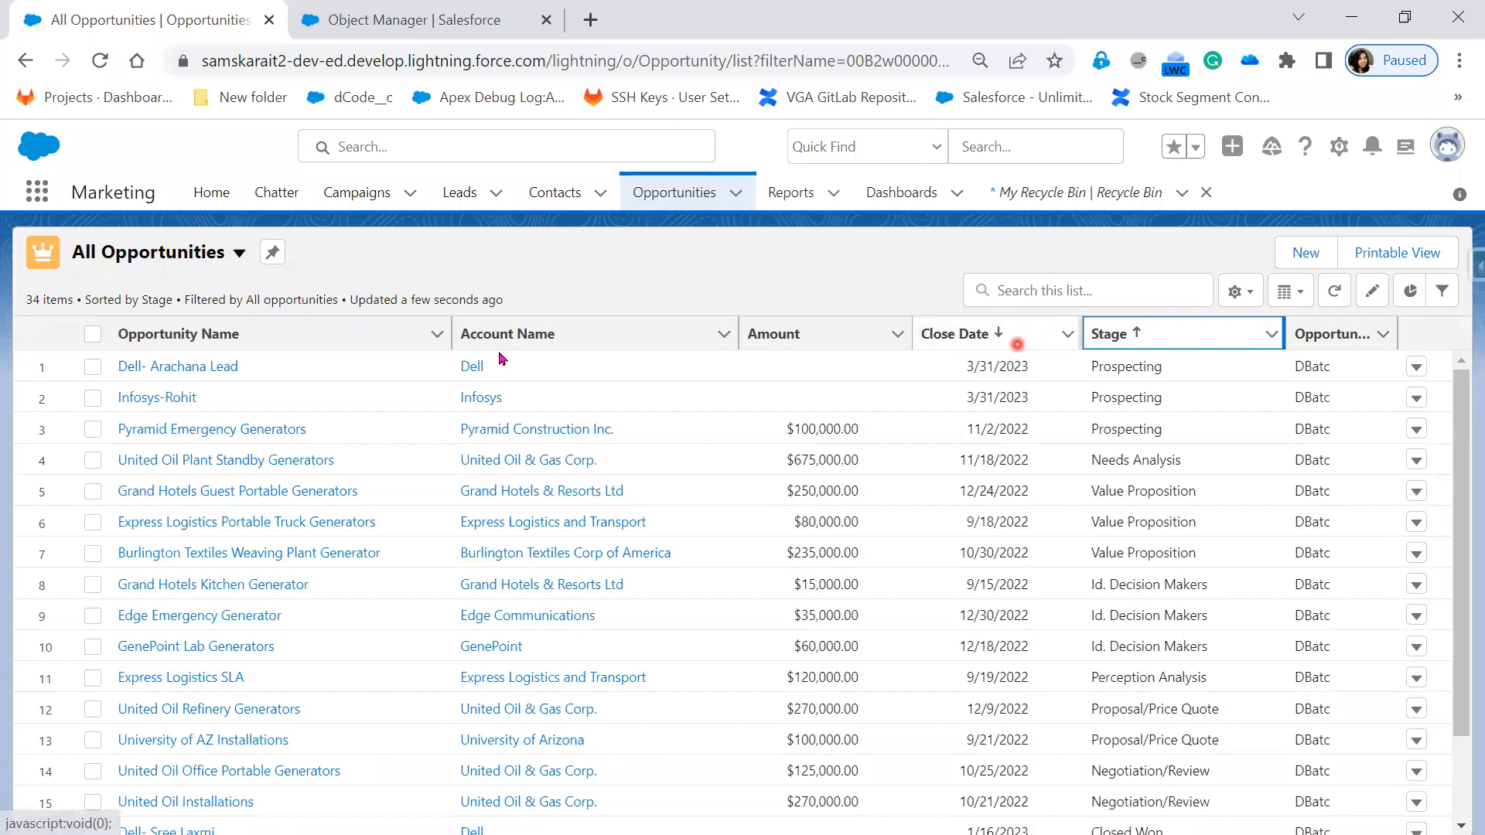
{"action": "left_click", "coordinate": [164, 343]}
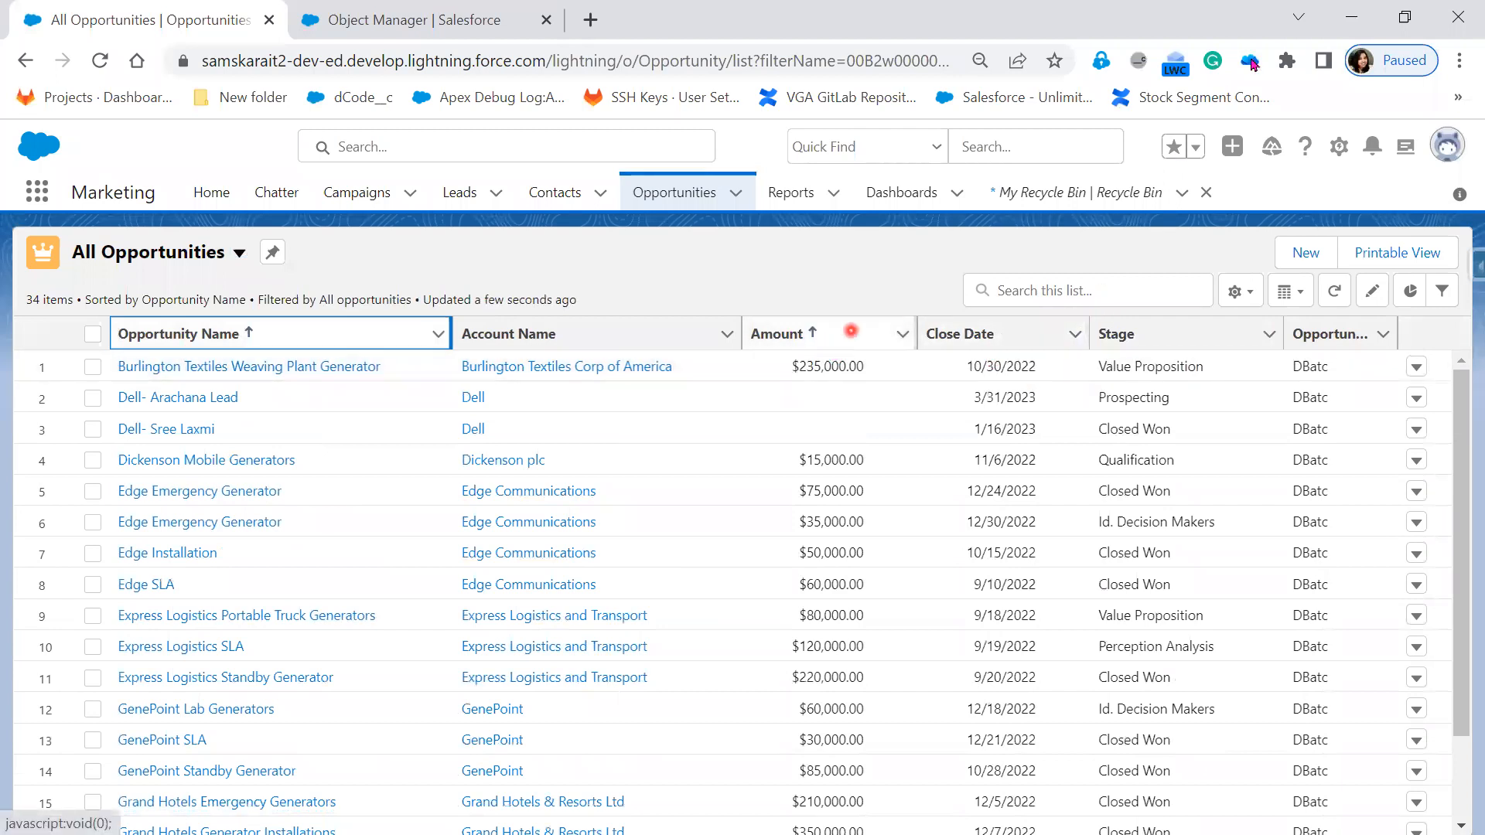
{"action": "left_click", "coordinate": [1352, 17]}
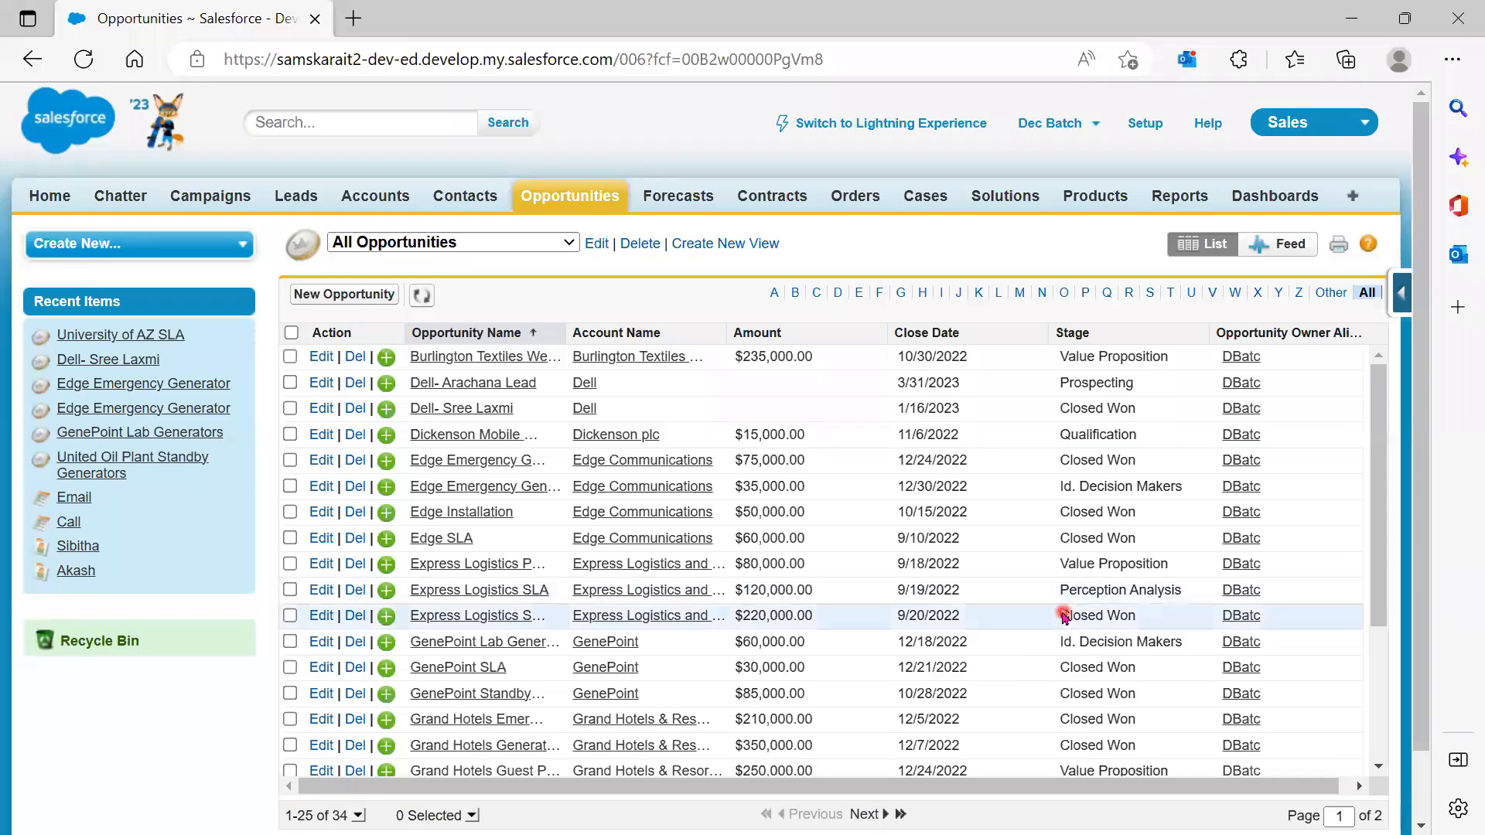
Switch from the Classic list to the PowerPoint slide show and advance to the Pagination in Classic slide
{"action": "left_click", "coordinate": [1352, 17]}
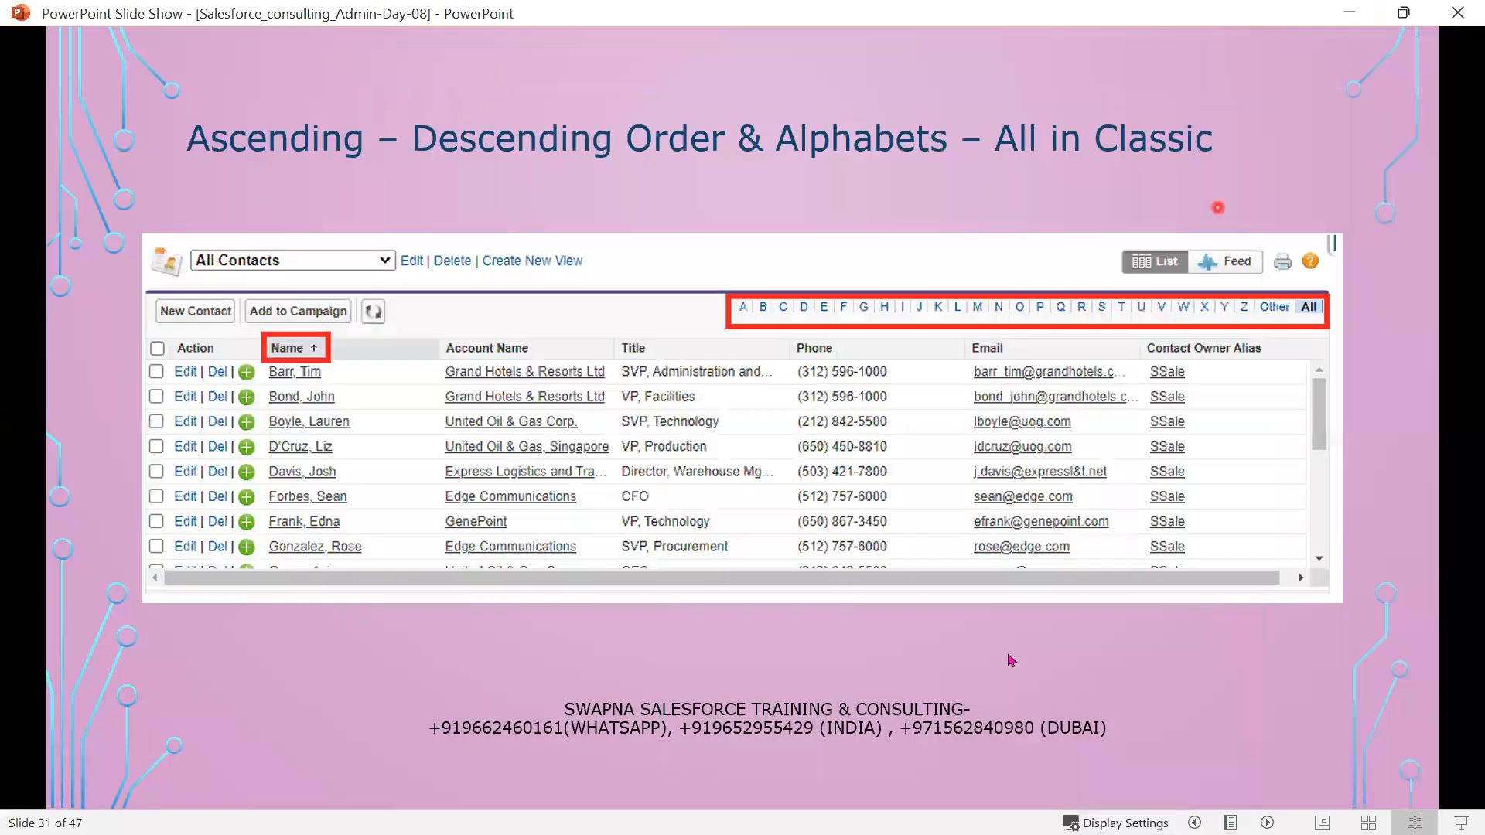
{"action": "left_click", "coordinate": [1009, 657]}
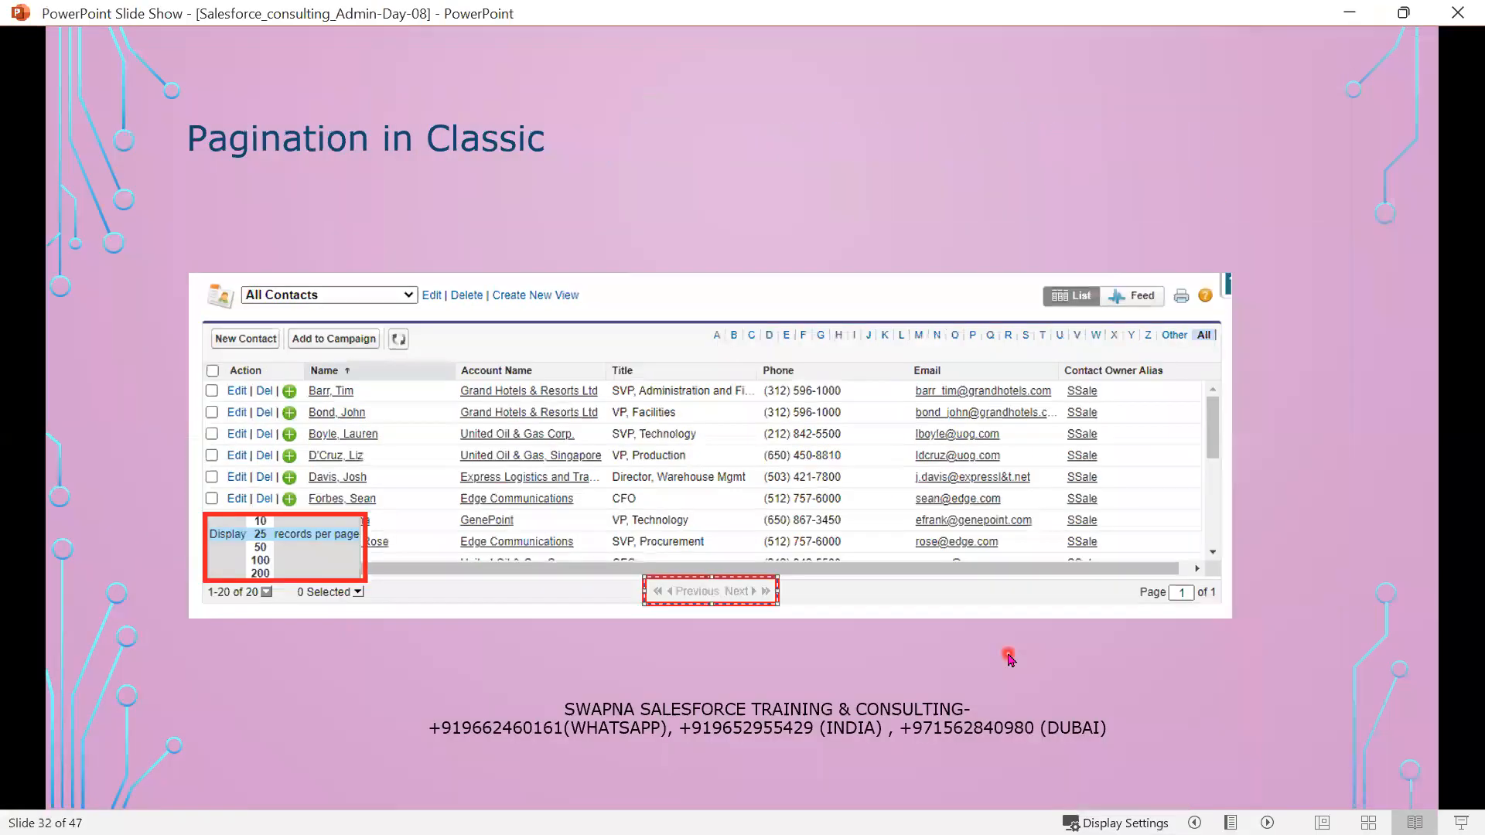
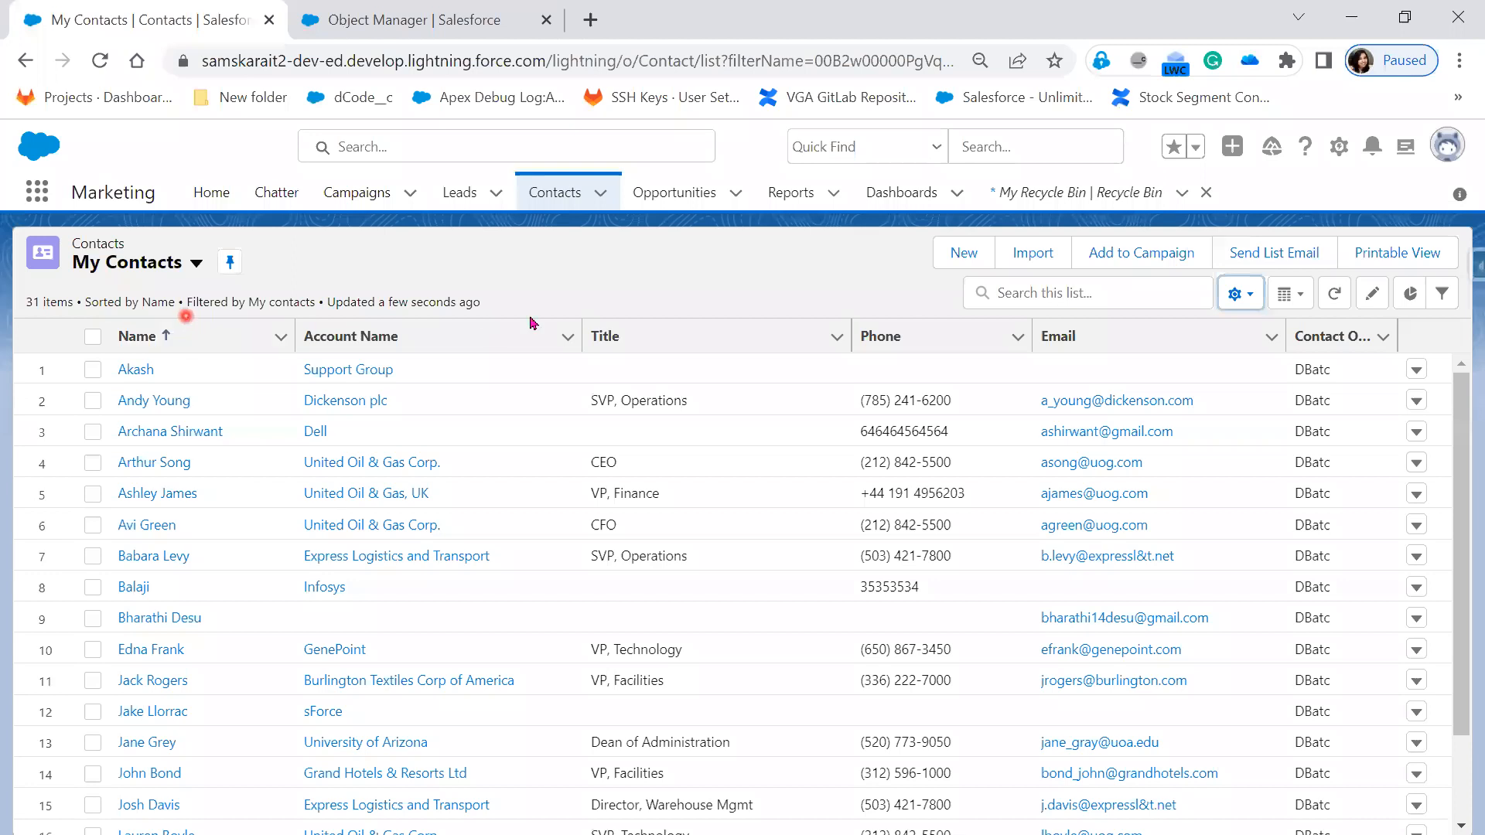
Review the available contact list views, and start creating a new list view for Contacts
{"action": "left_click", "coordinate": [196, 262]}
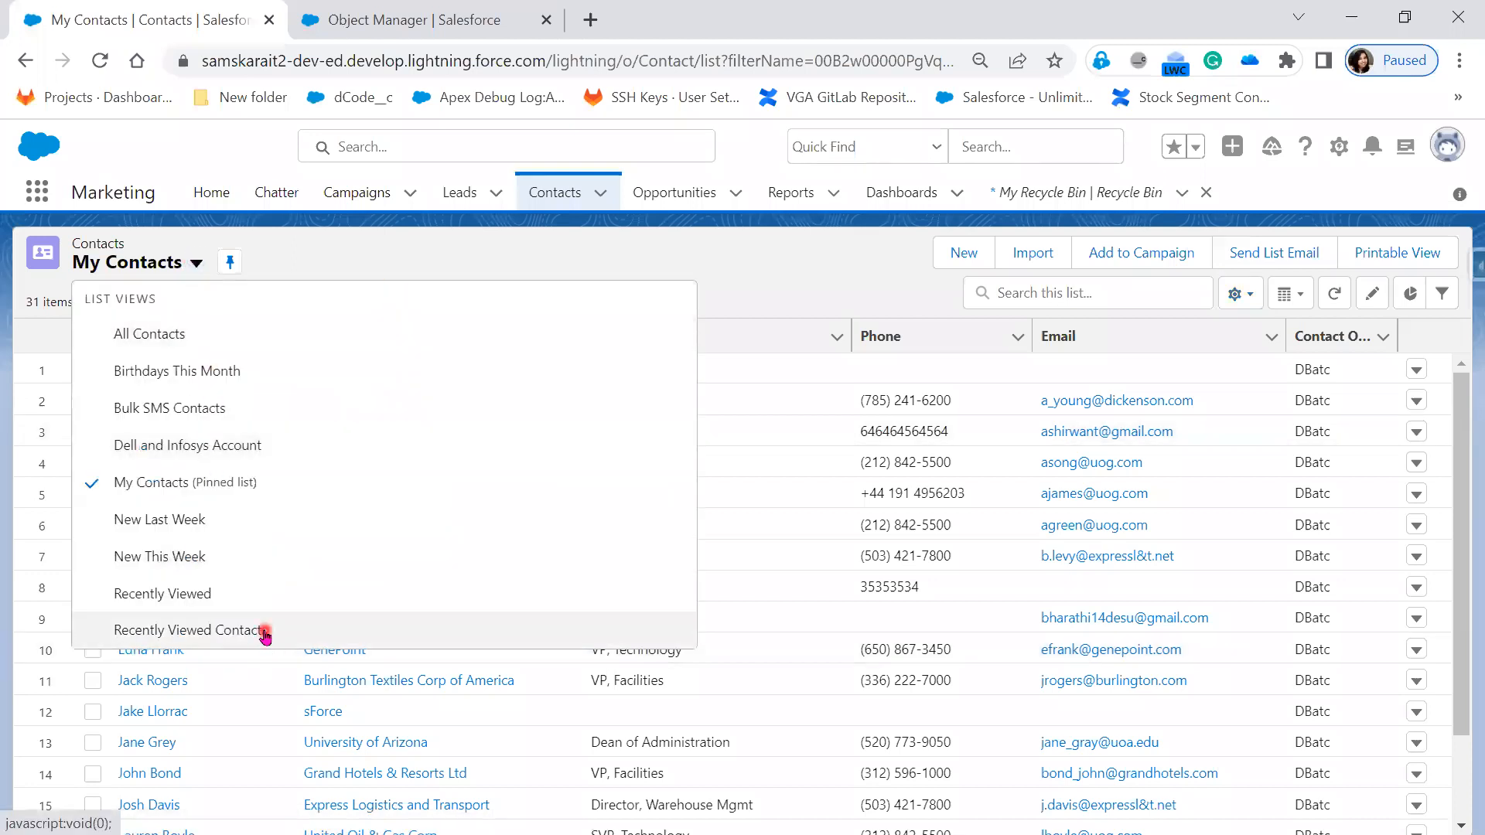
{"action": "left_click", "coordinate": [785, 287]}
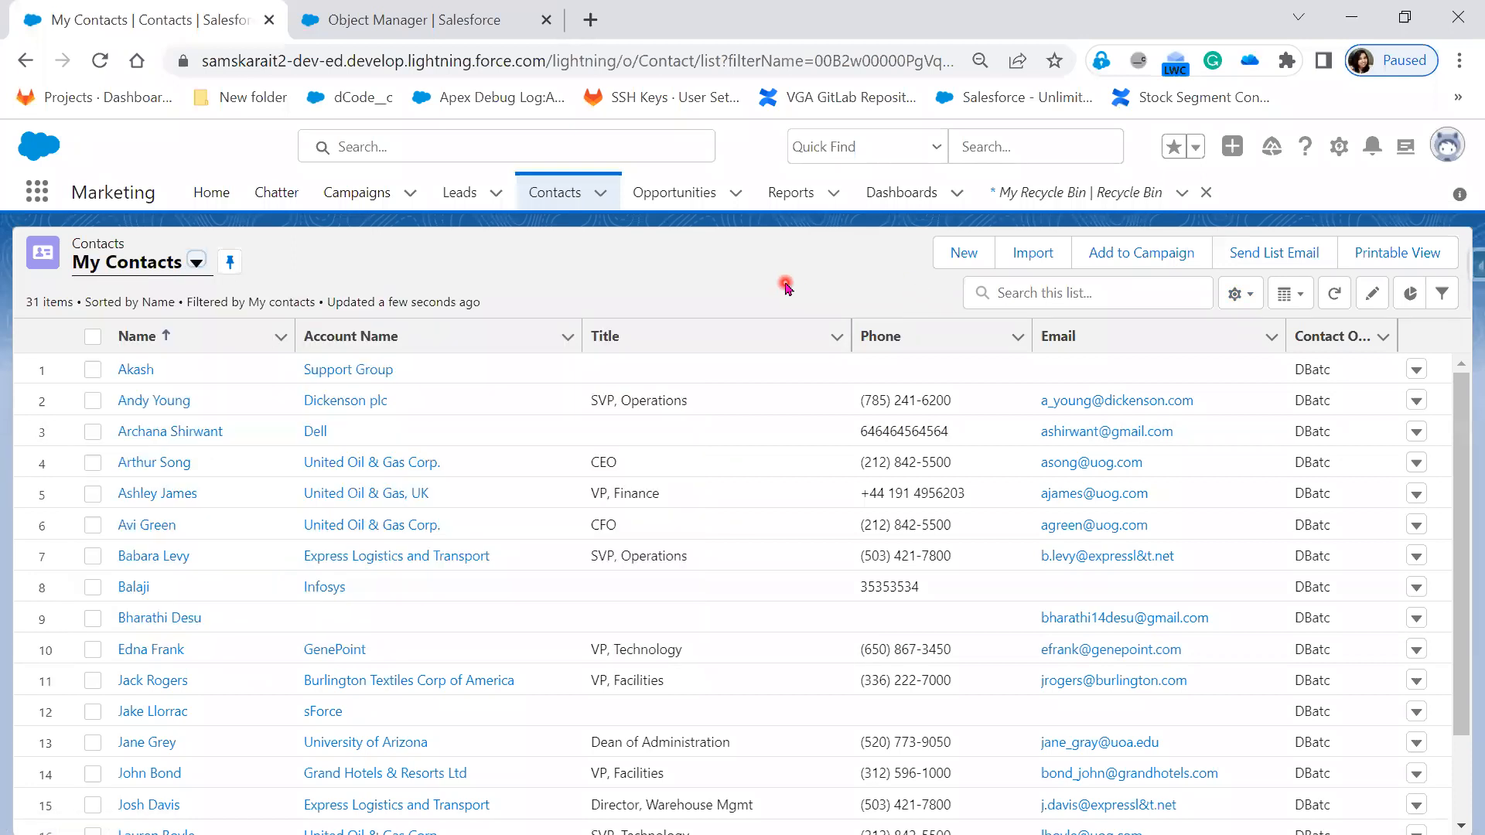
{"action": "left_click", "coordinate": [1238, 294]}
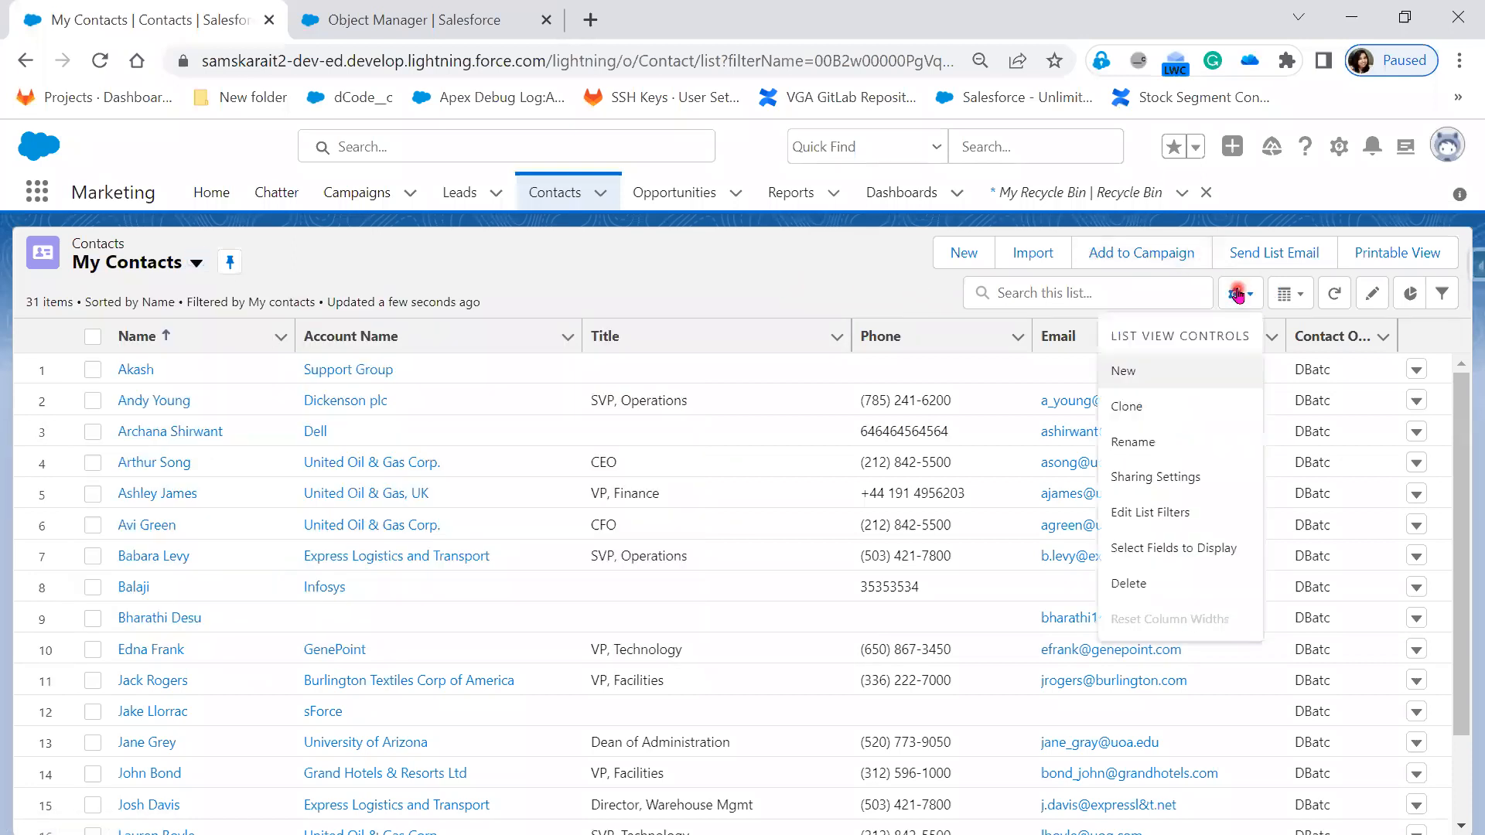
{"action": "left_click", "coordinate": [1168, 371]}
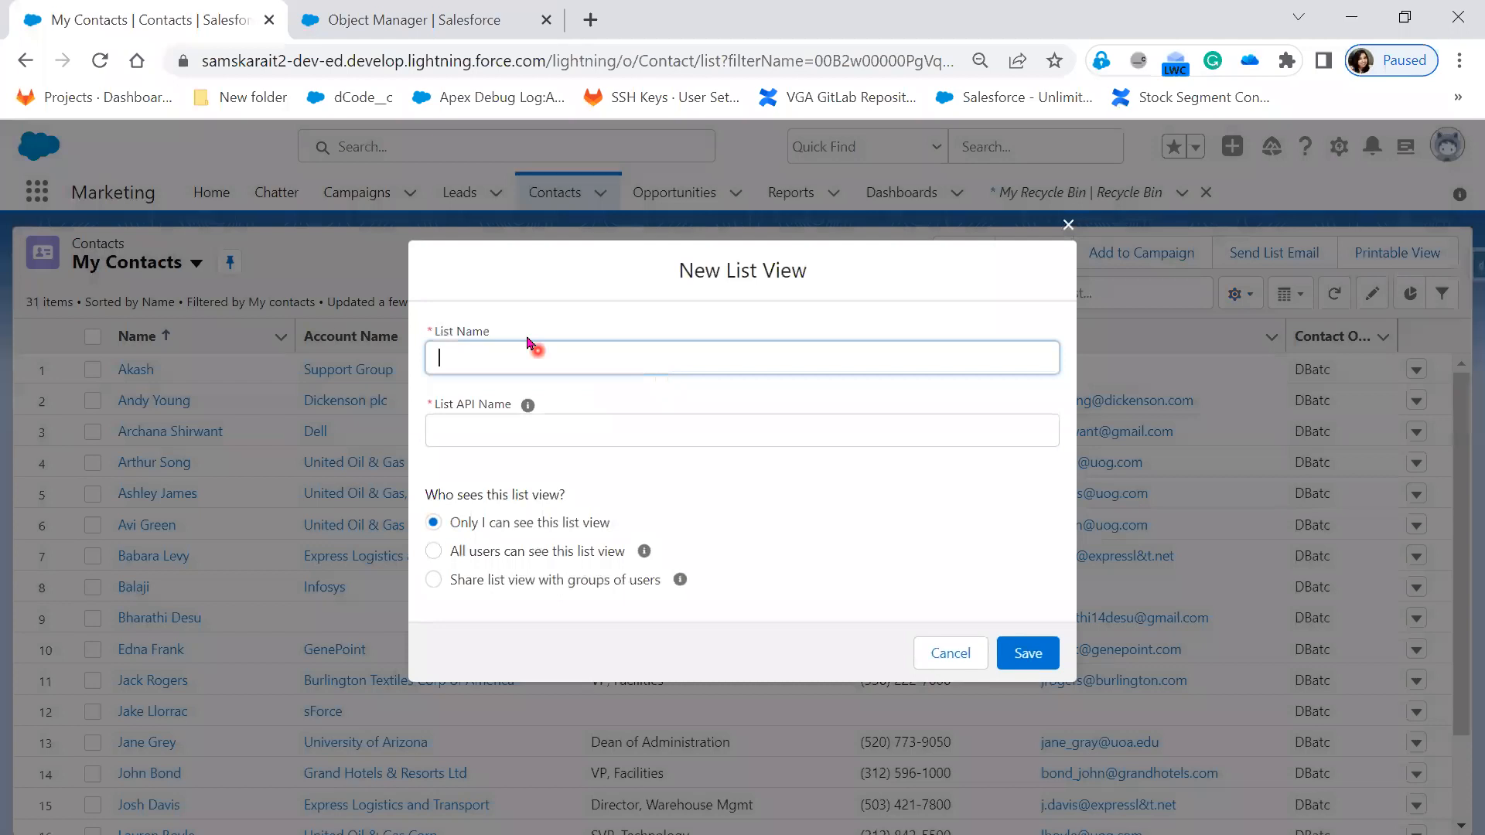
Create a contact list view named All Contacts with Title that all users can see, and save it
{"action": "left_click", "coordinate": [512, 362]}
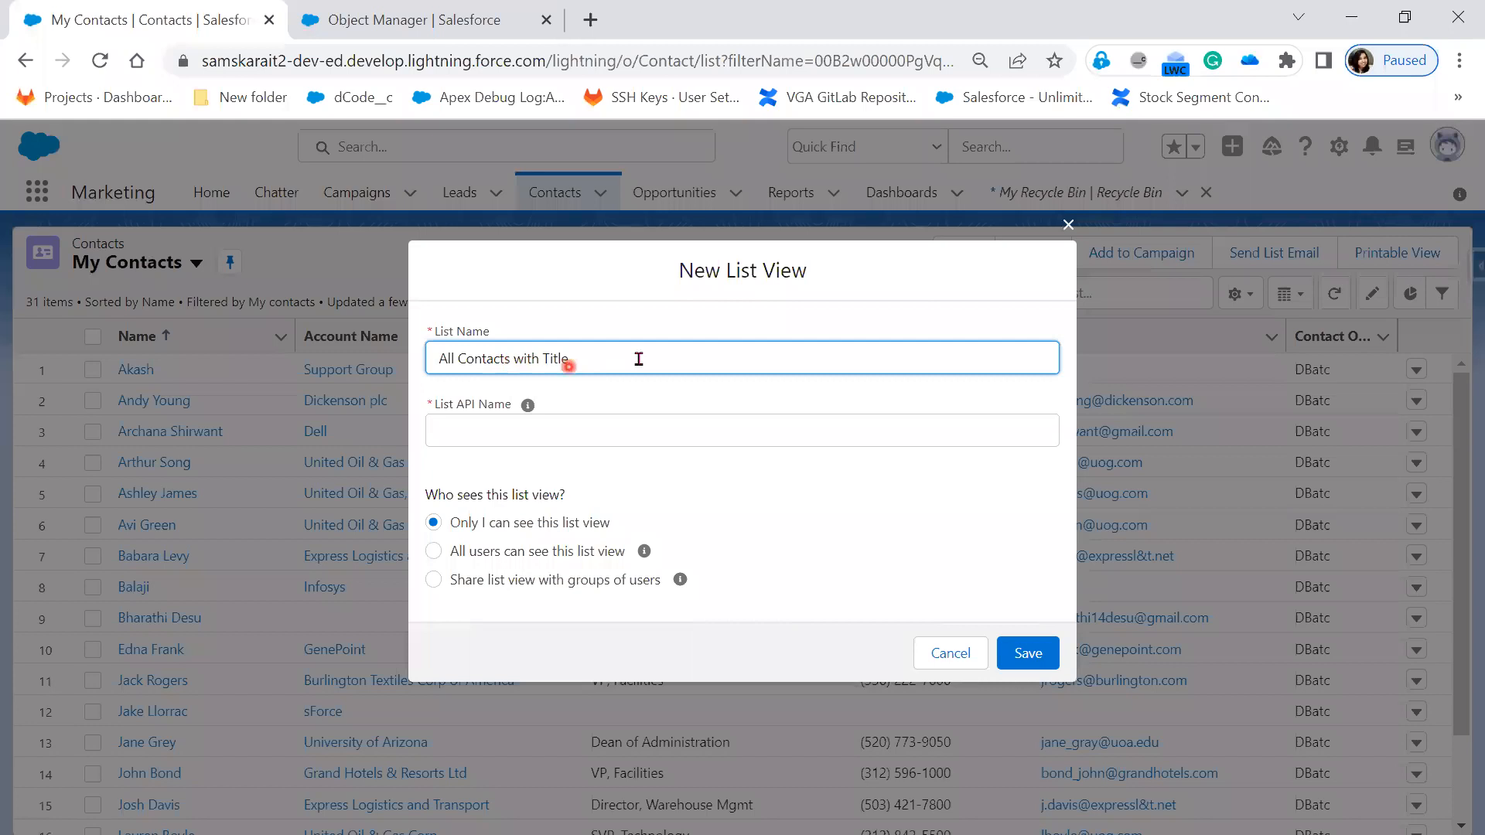
{"action": "key", "text": "Tab"}
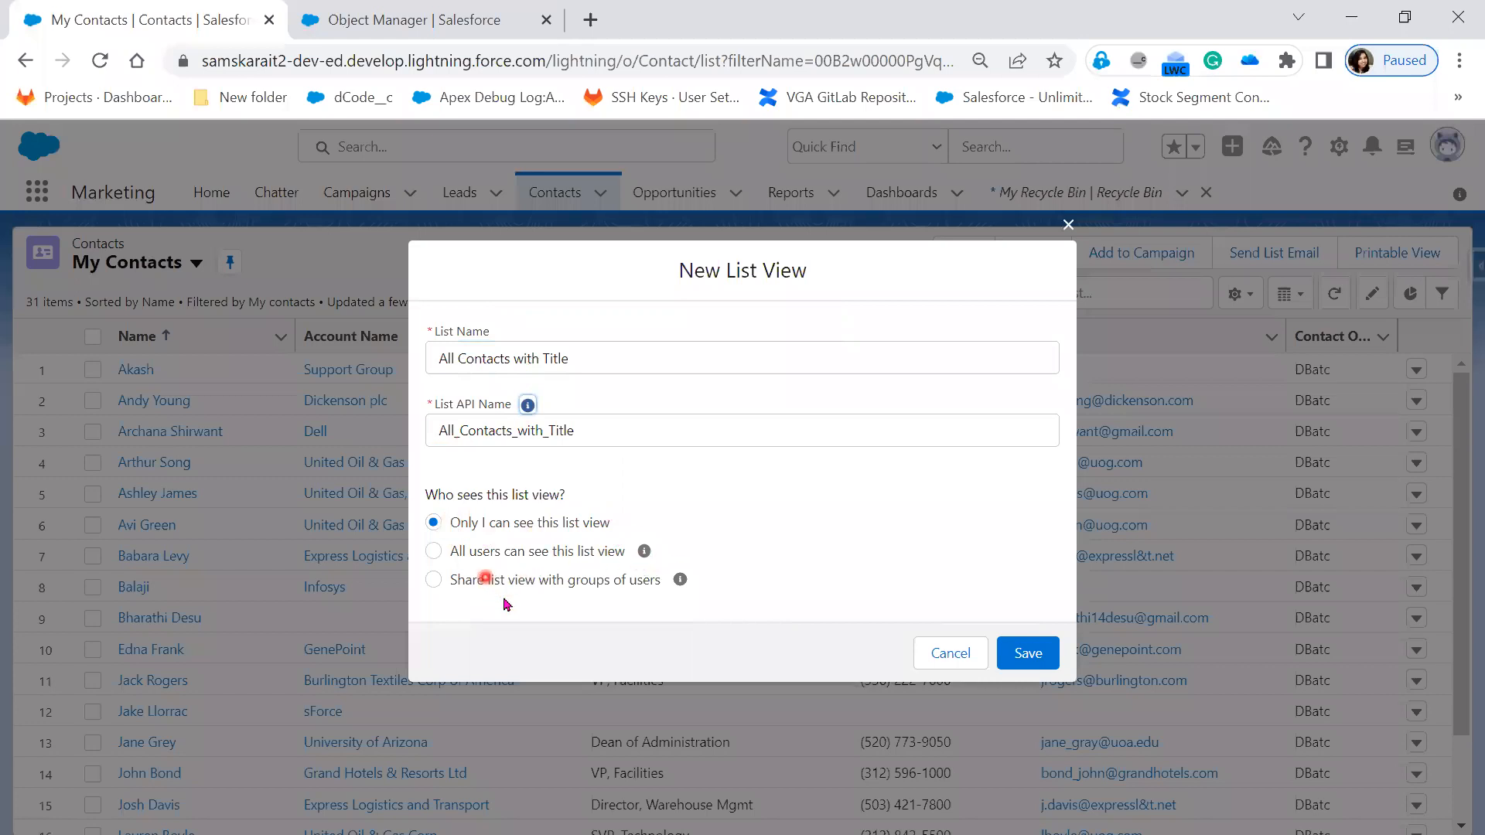
{"action": "left_click", "coordinate": [475, 554]}
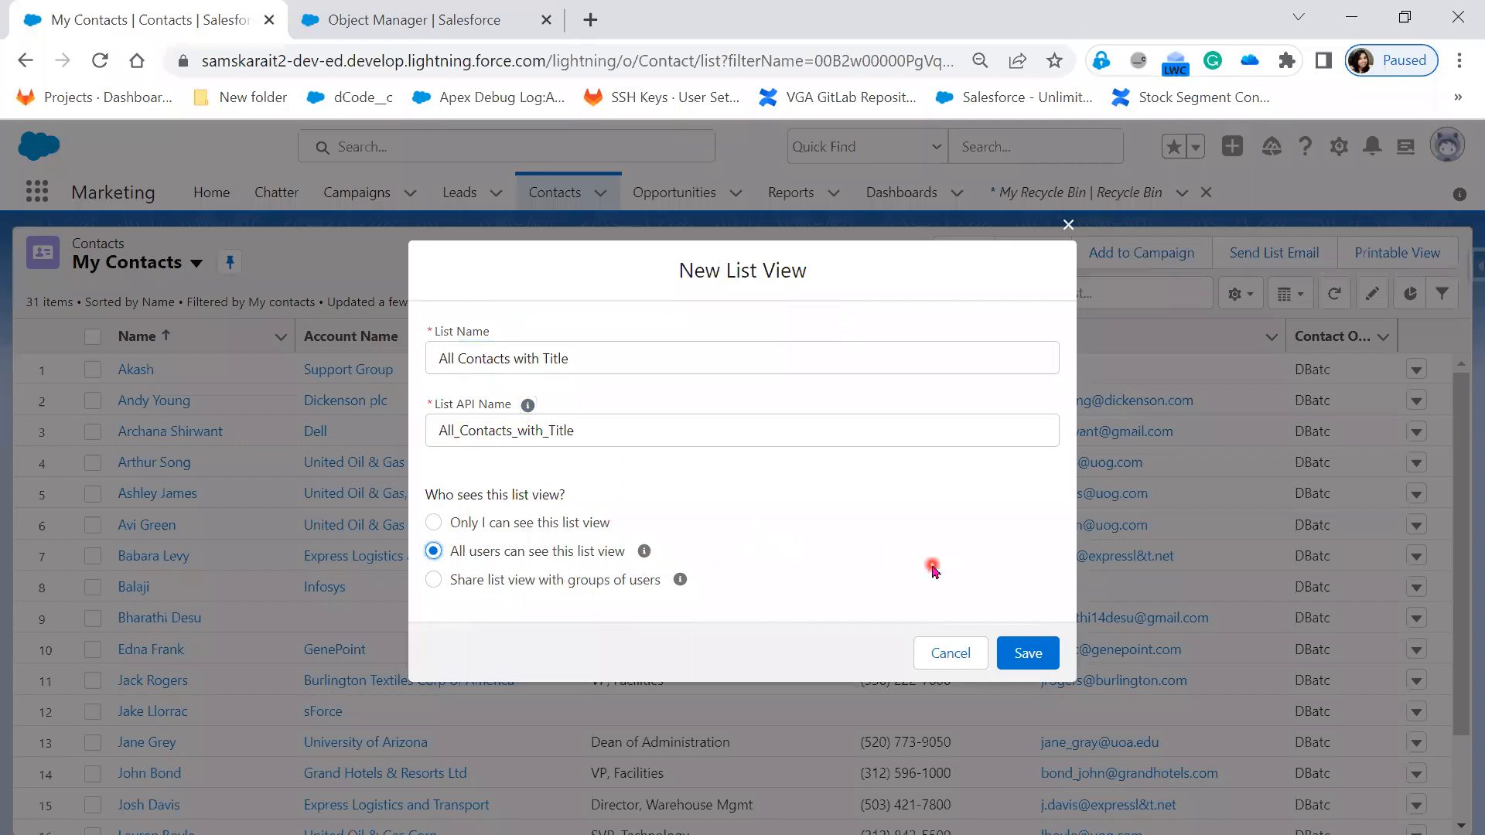
{"action": "left_click", "coordinate": [1044, 660]}
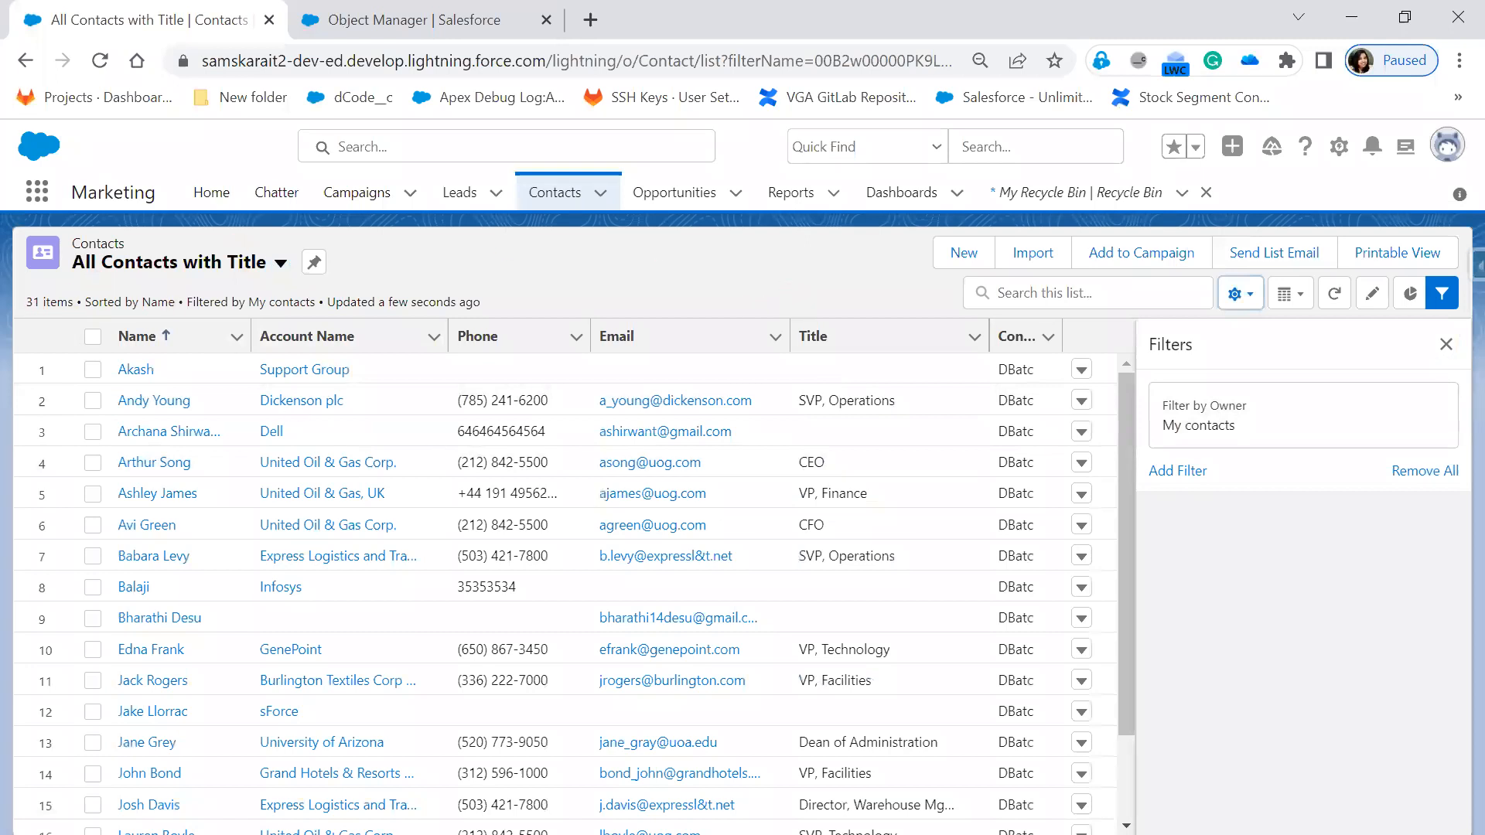
Switch to the PowerPoint slide show and review the points on the Clone Existing List view slide
{"action": "key", "text": "alt+Tab"}
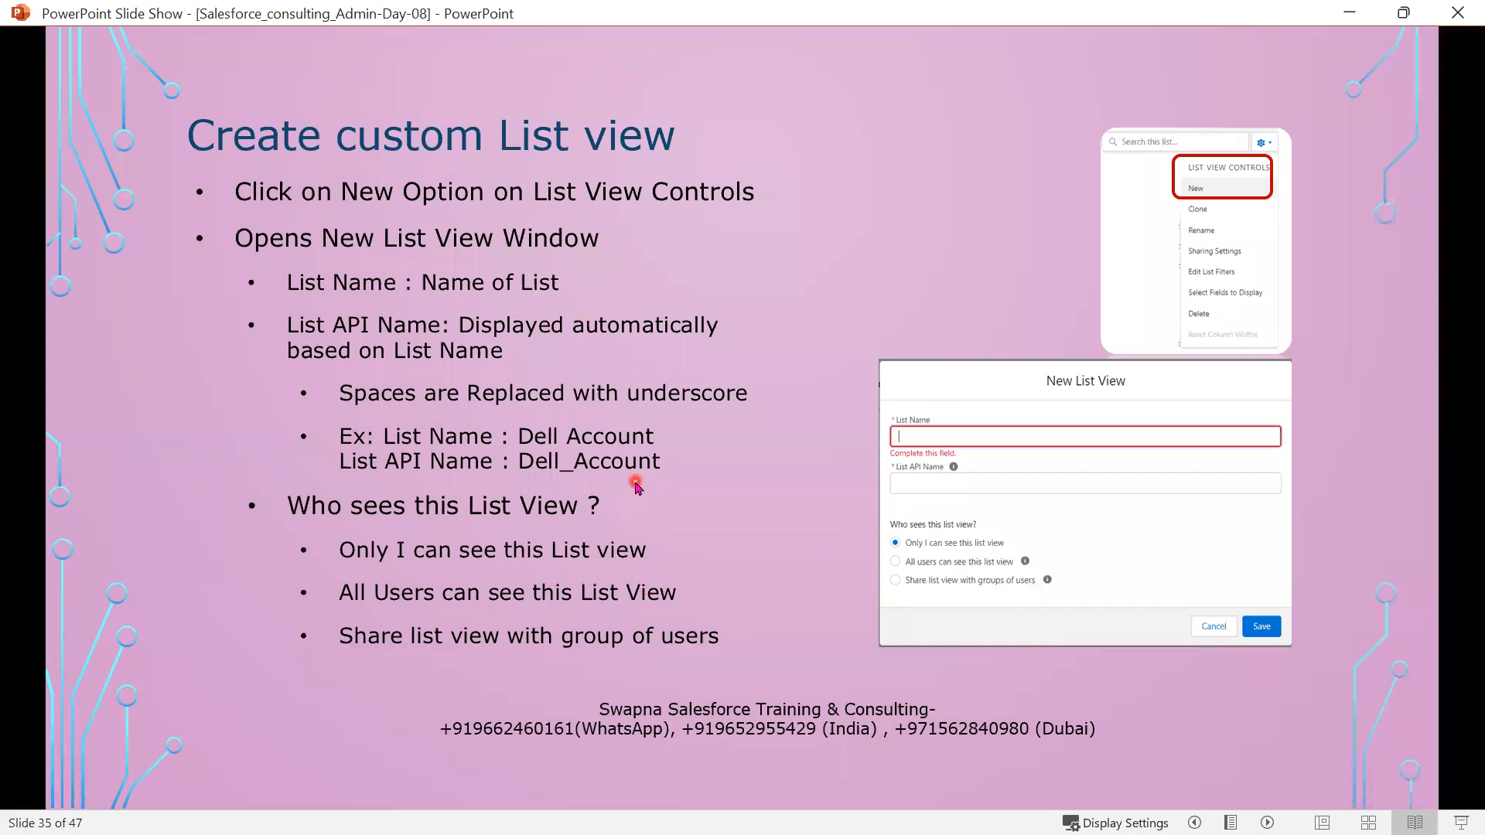
{"action": "key", "text": "Right"}
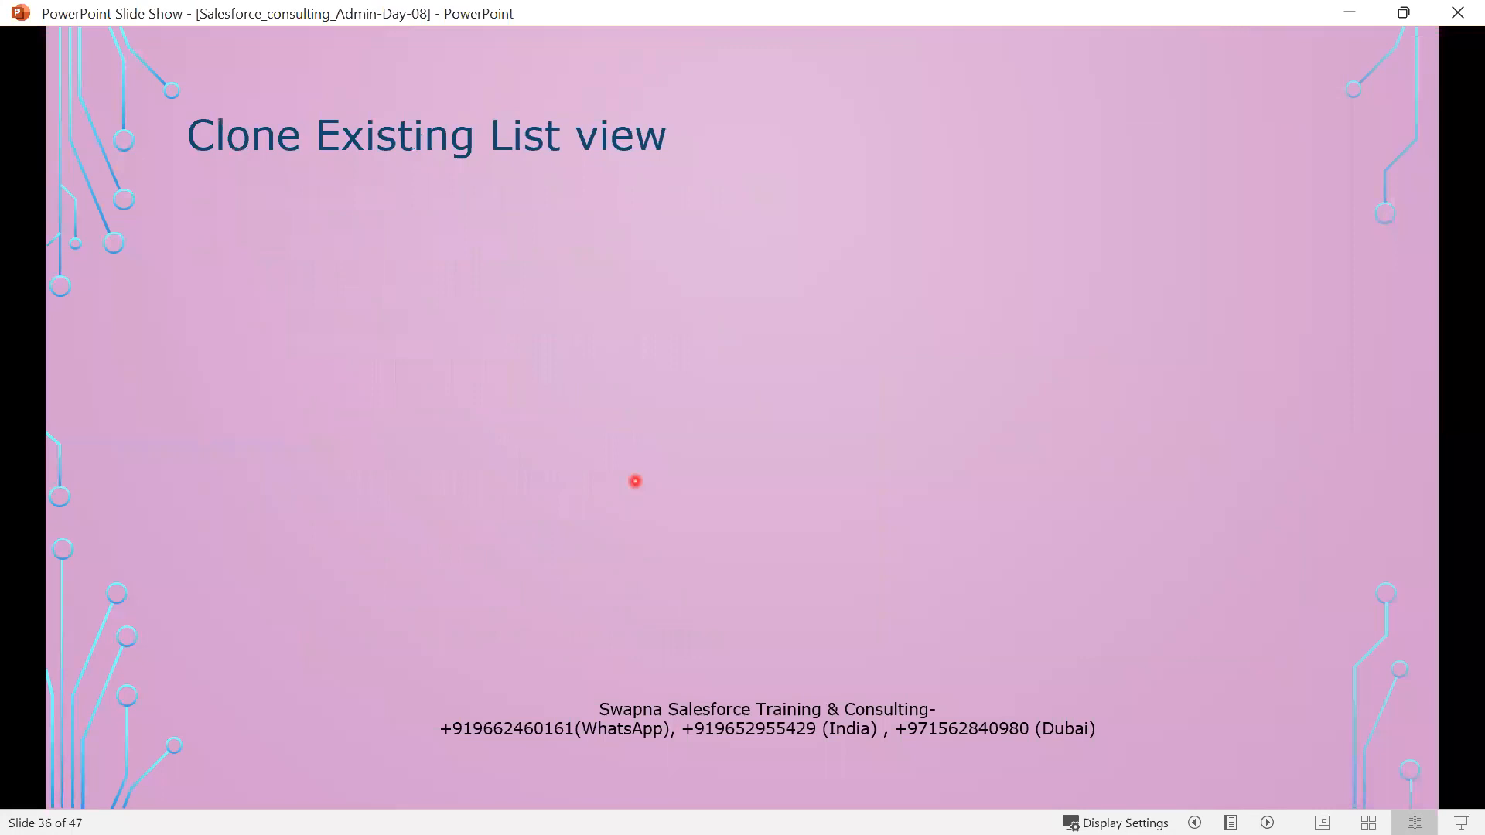
{"action": "key", "text": "Right"}
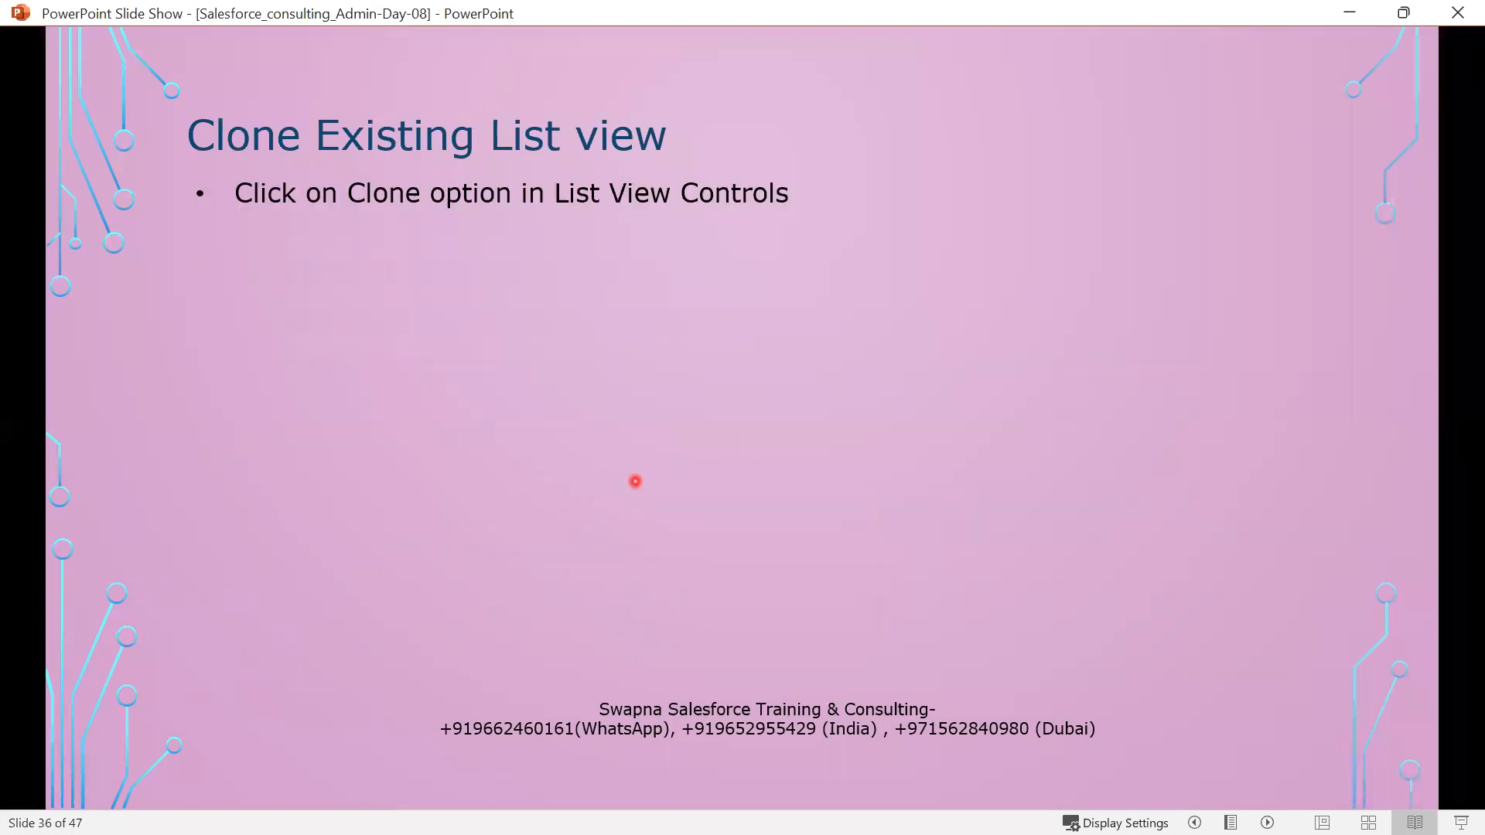
{"action": "key", "text": "Right"}
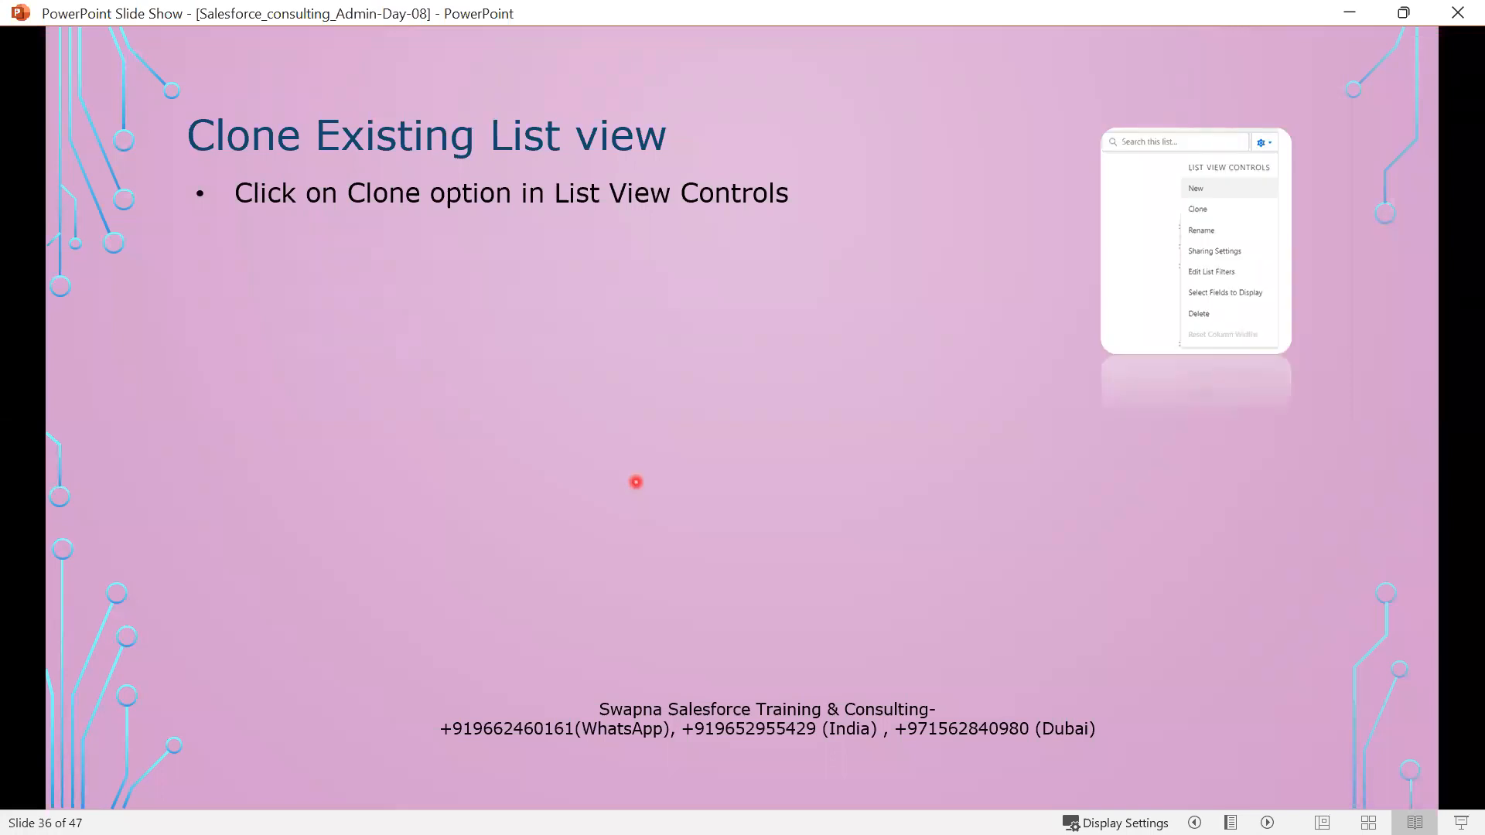
{"action": "key", "text": "Right"}
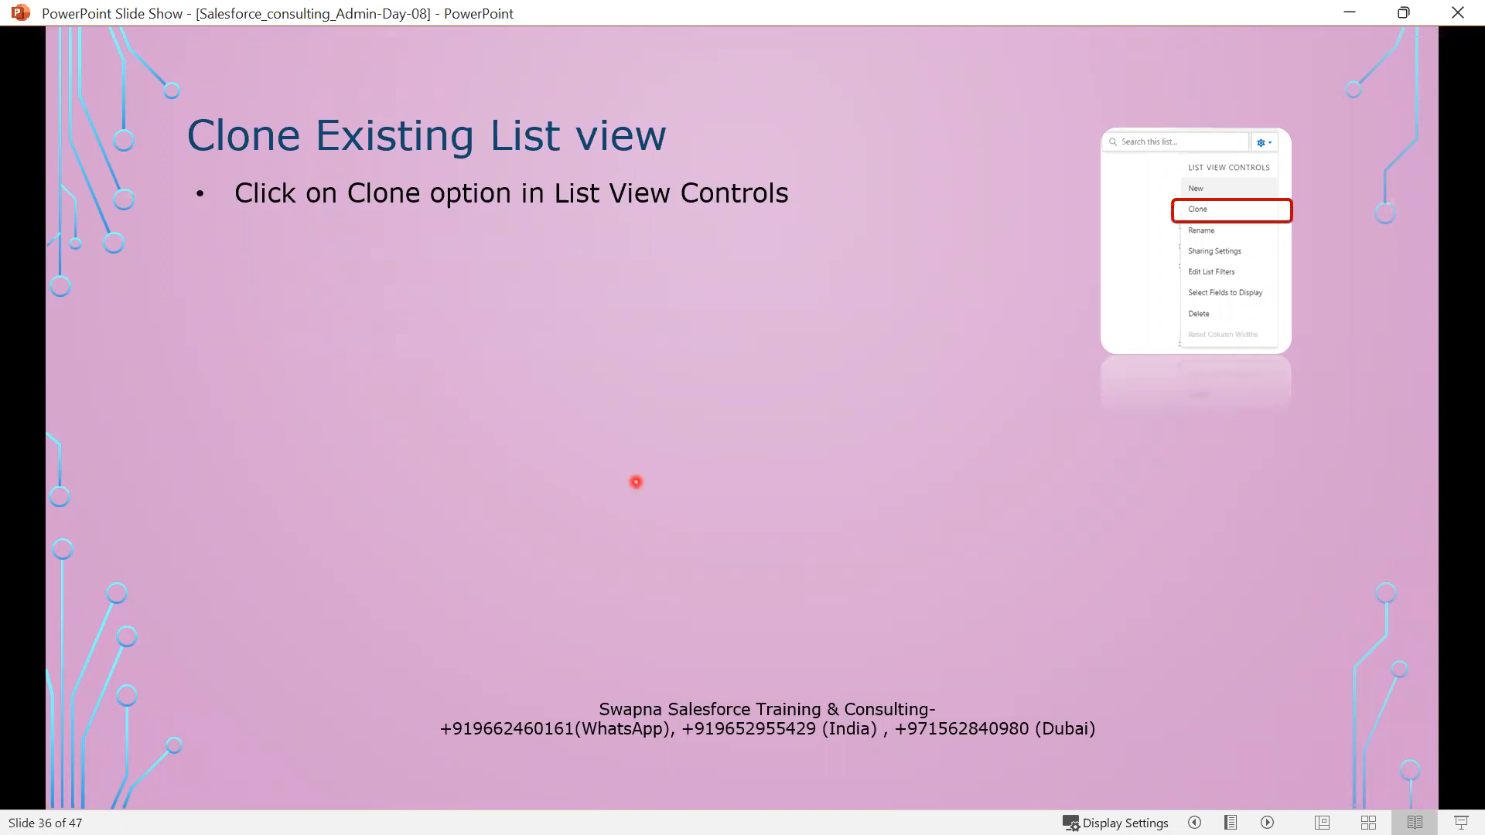
{"action": "key", "text": "Right"}
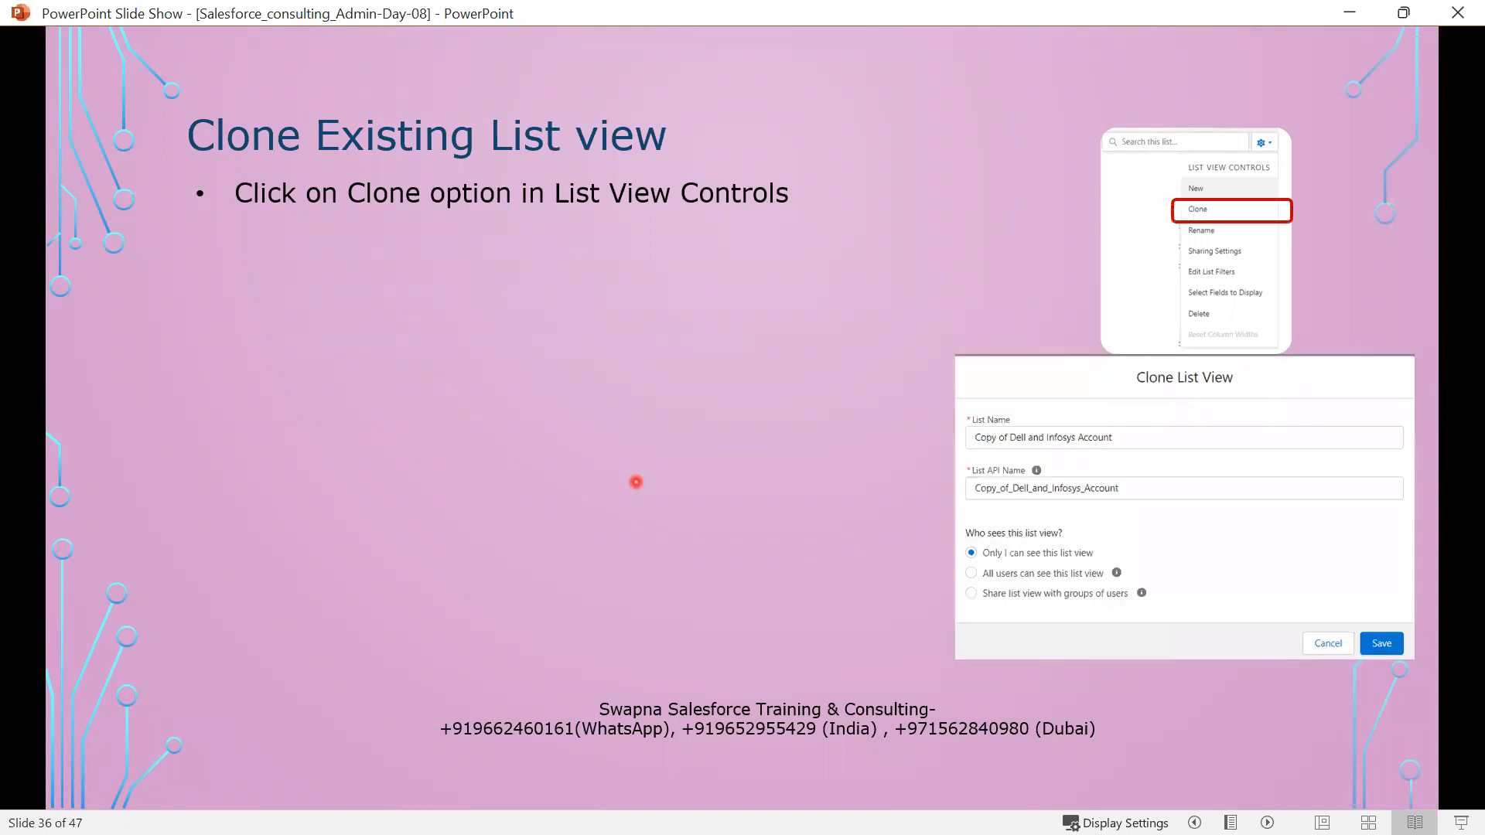
{"action": "key", "text": "Right"}
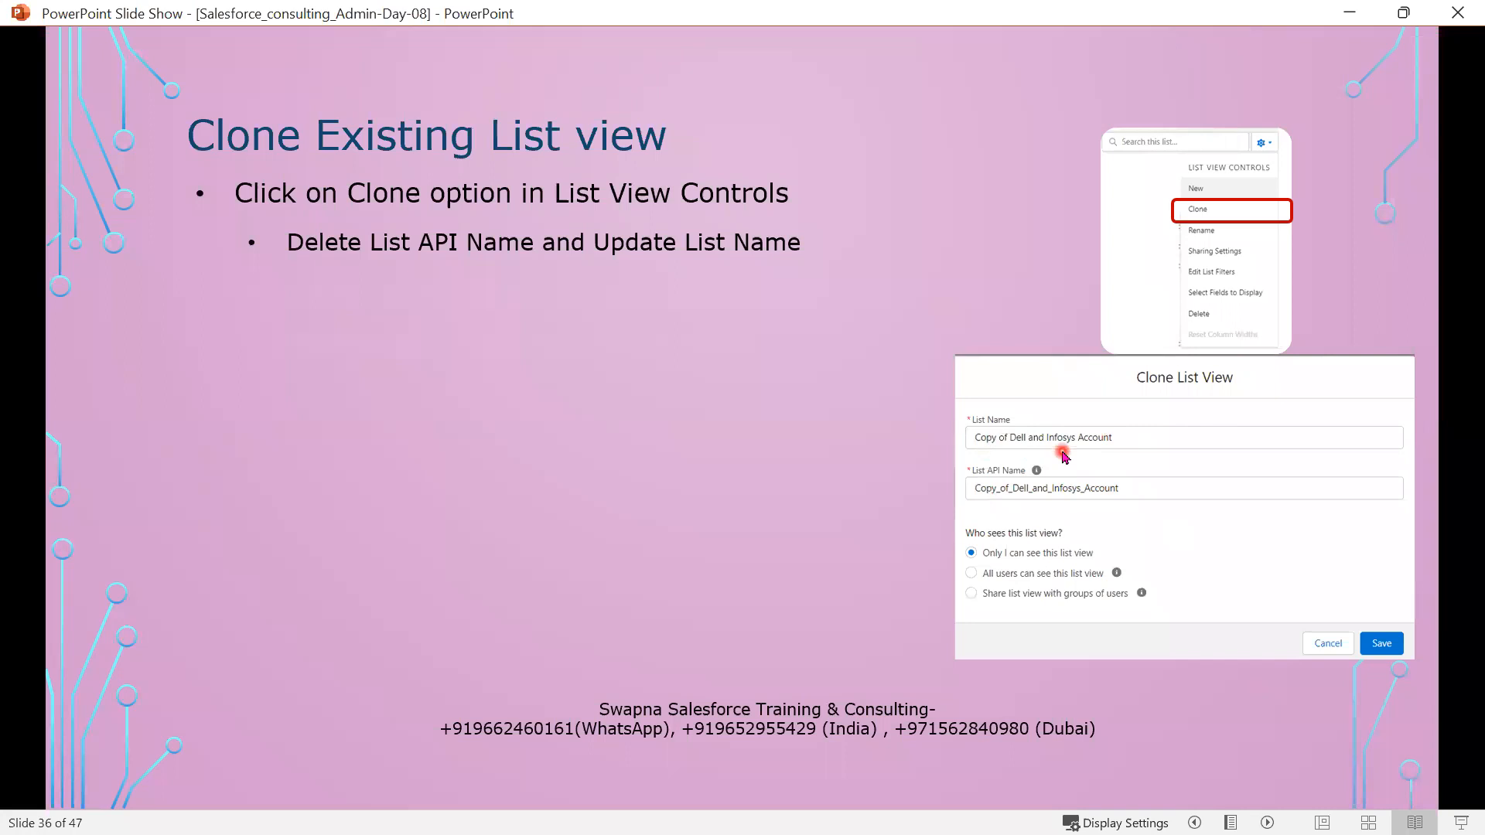
{"action": "key", "text": "Right"}
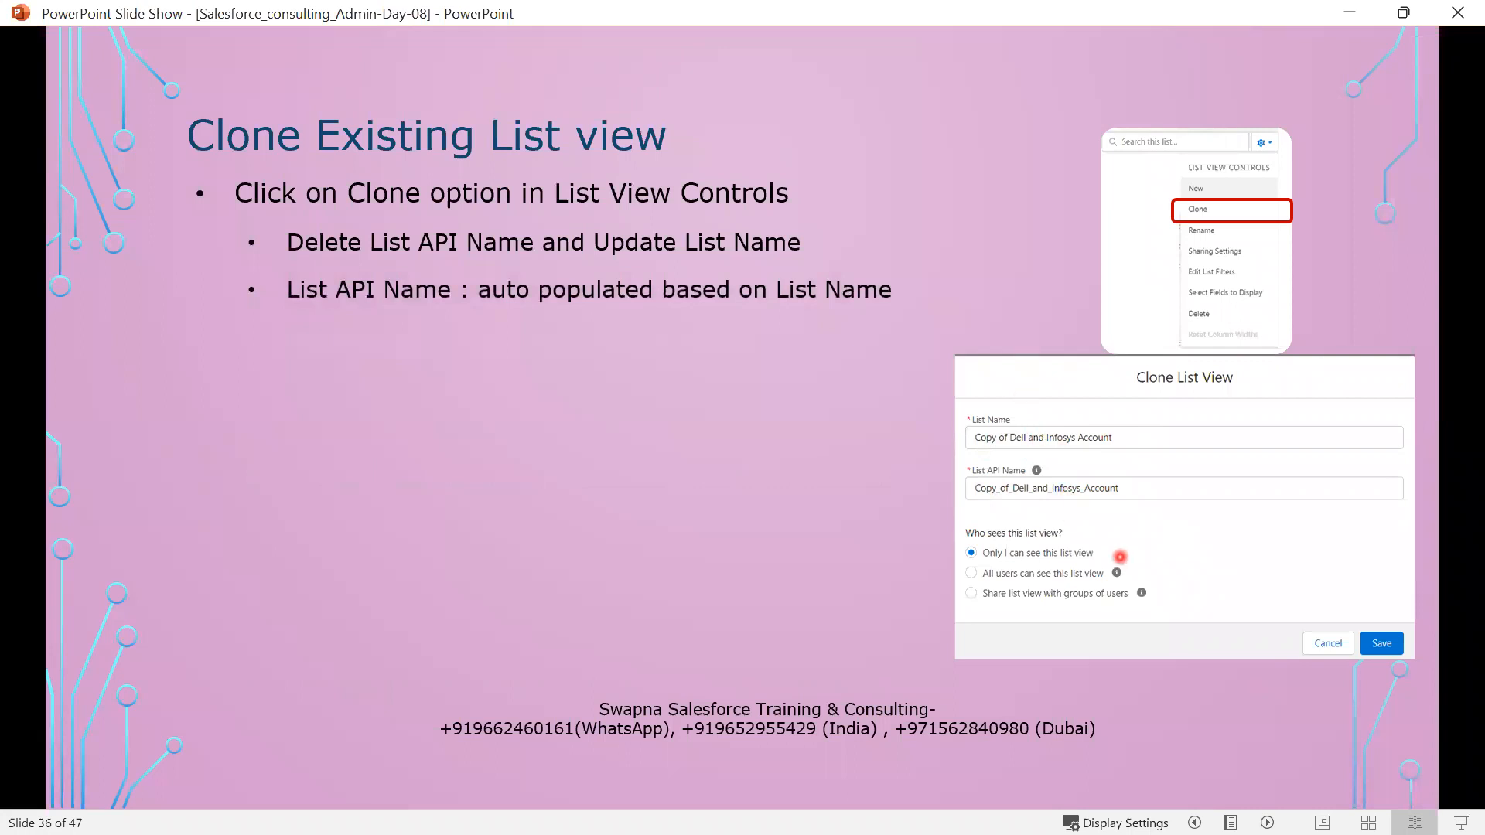
{"action": "key", "text": "Right"}
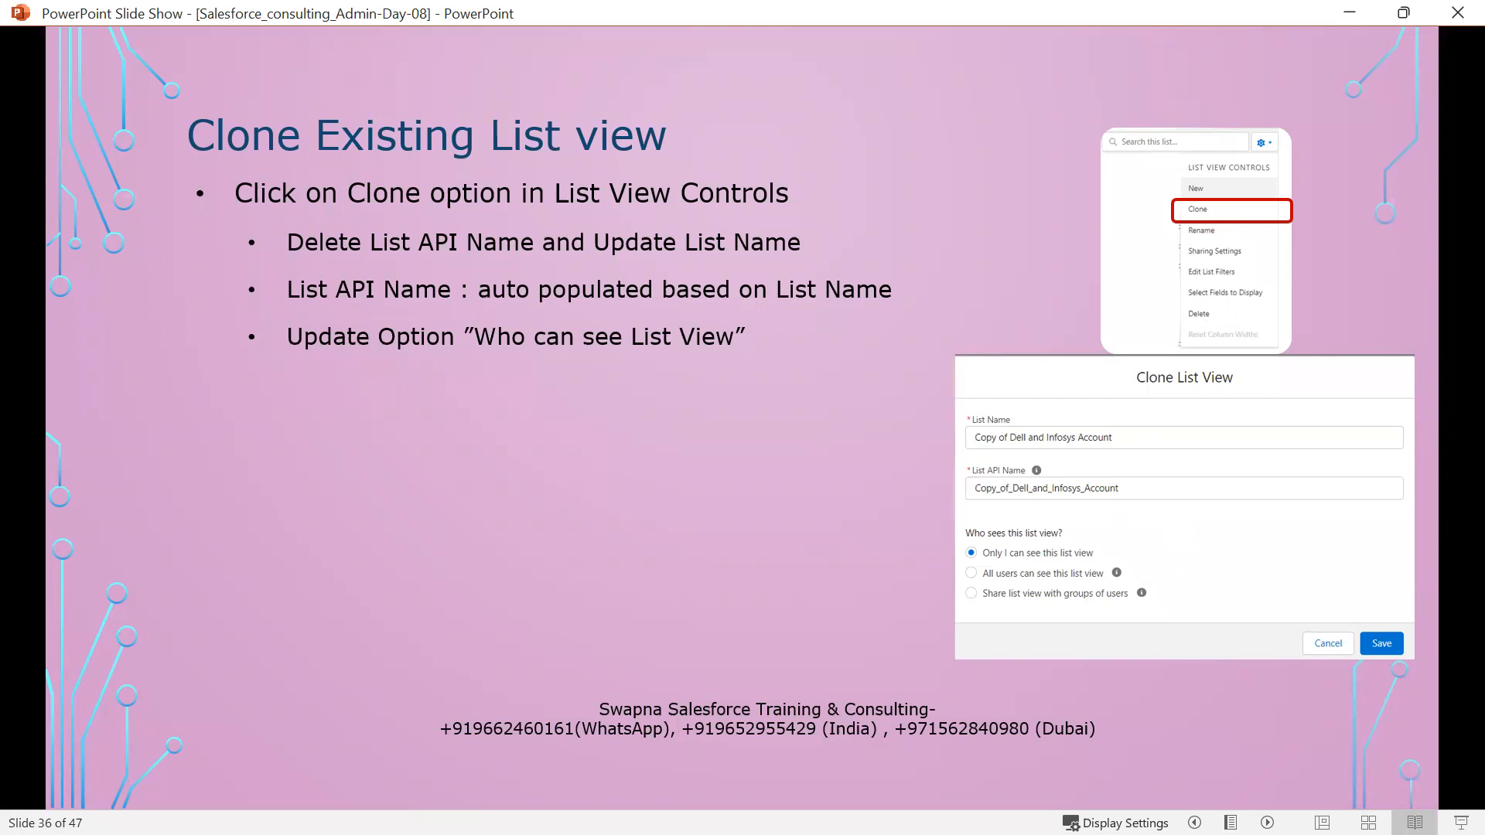
Switch back to Salesforce and show the Birthdays This Month contact list view with the filters closed
{"action": "key", "text": "alt+Tab"}
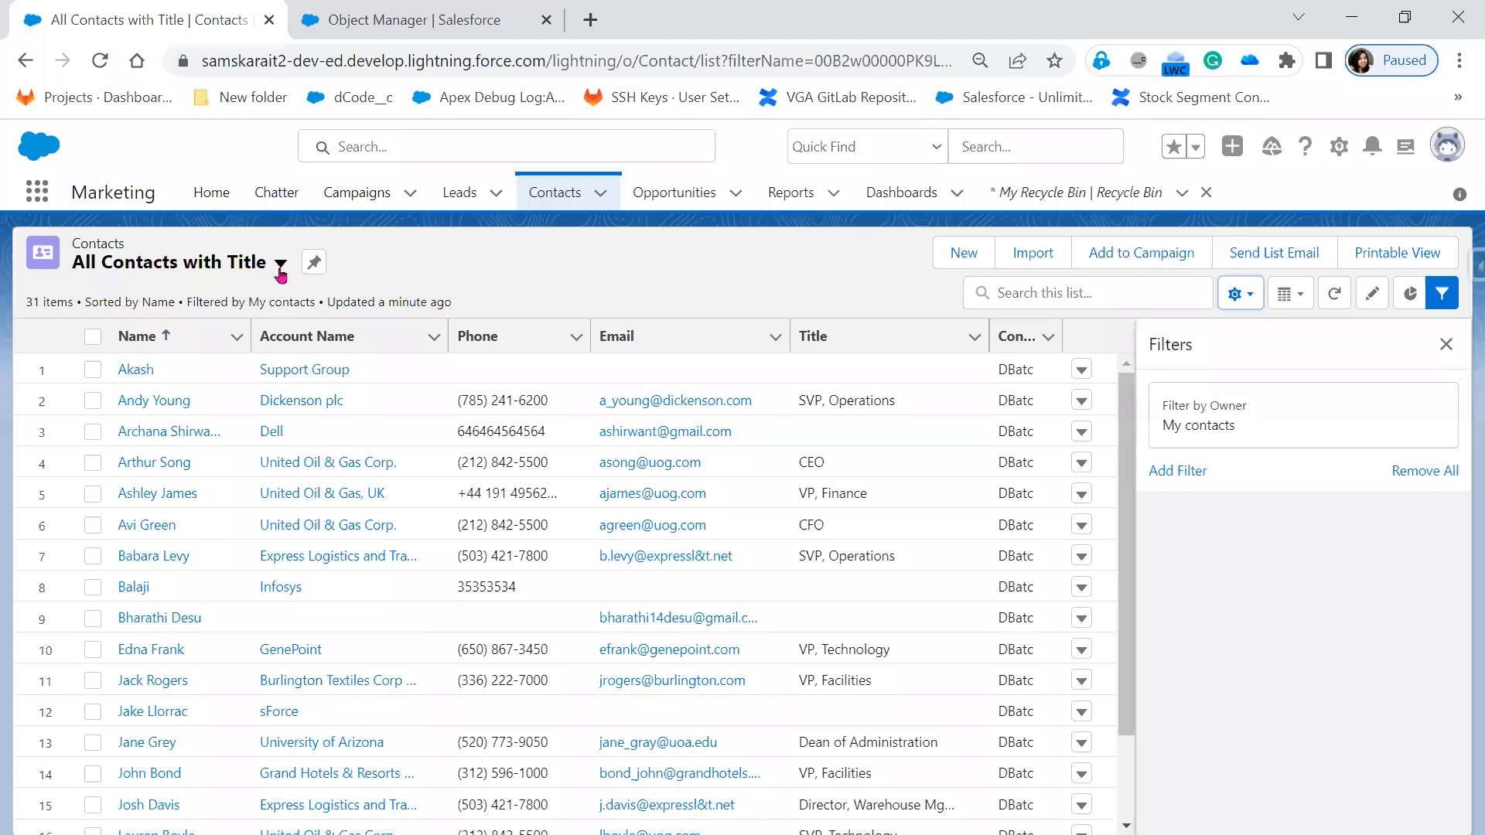
{"action": "left_click", "coordinate": [280, 267]}
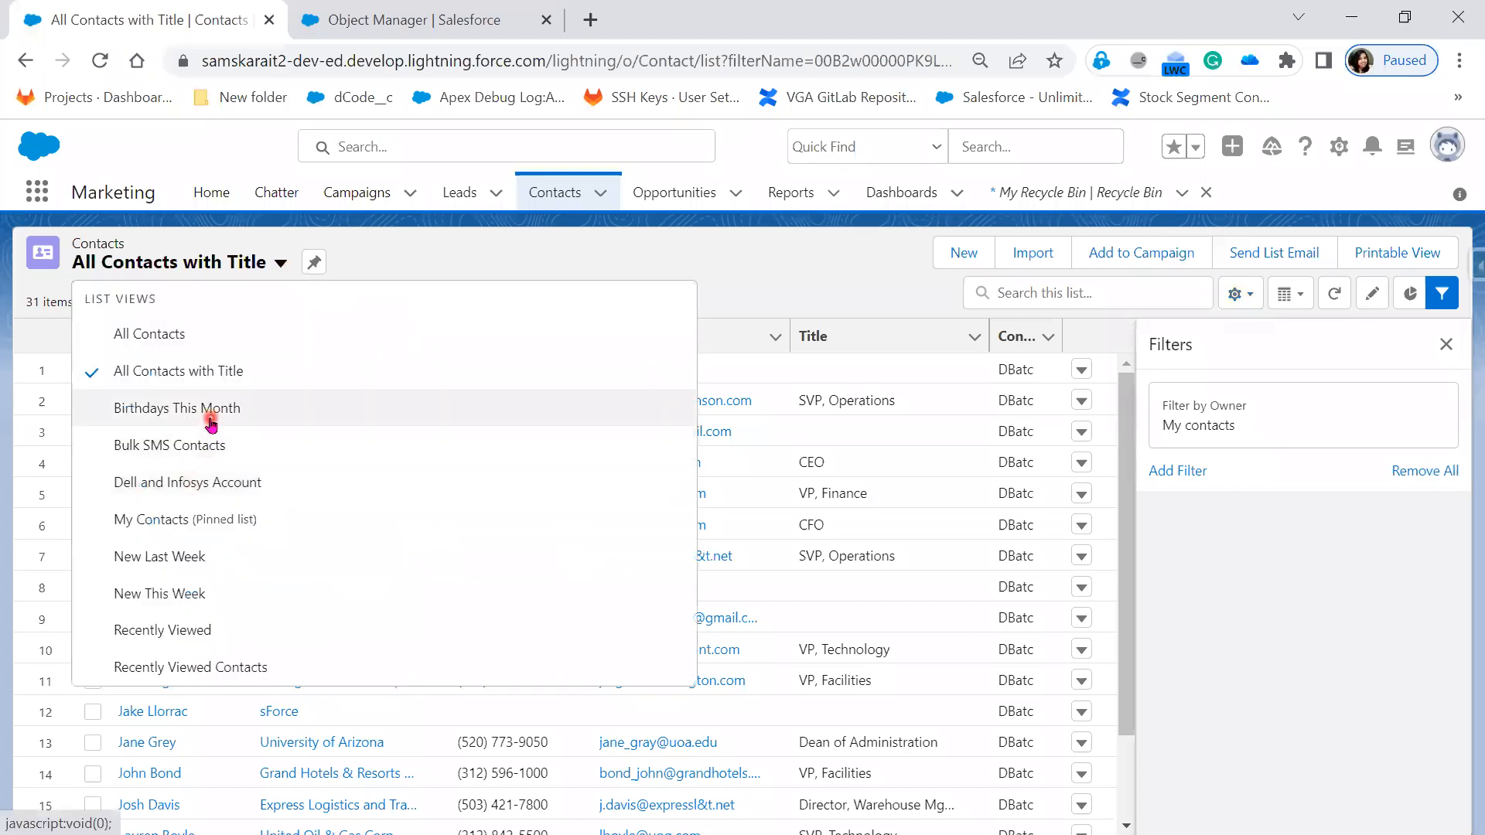
{"action": "left_click", "coordinate": [209, 415]}
{"action": "left_click", "coordinate": [1445, 345]}
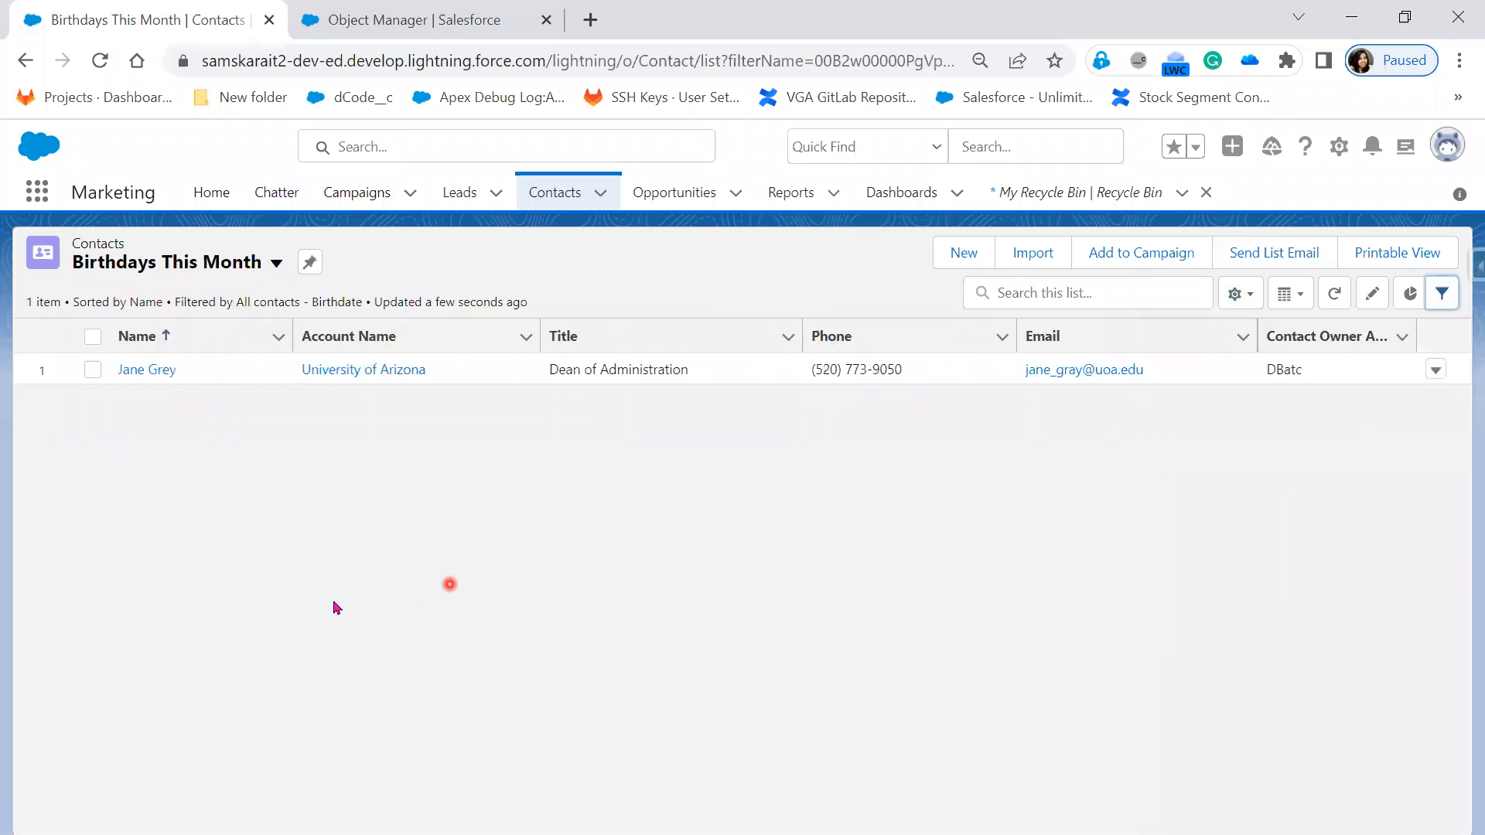
Clone the Birthdays This Month list view under the list name Birthdays and save the copy
{"action": "left_click", "coordinate": [1238, 296]}
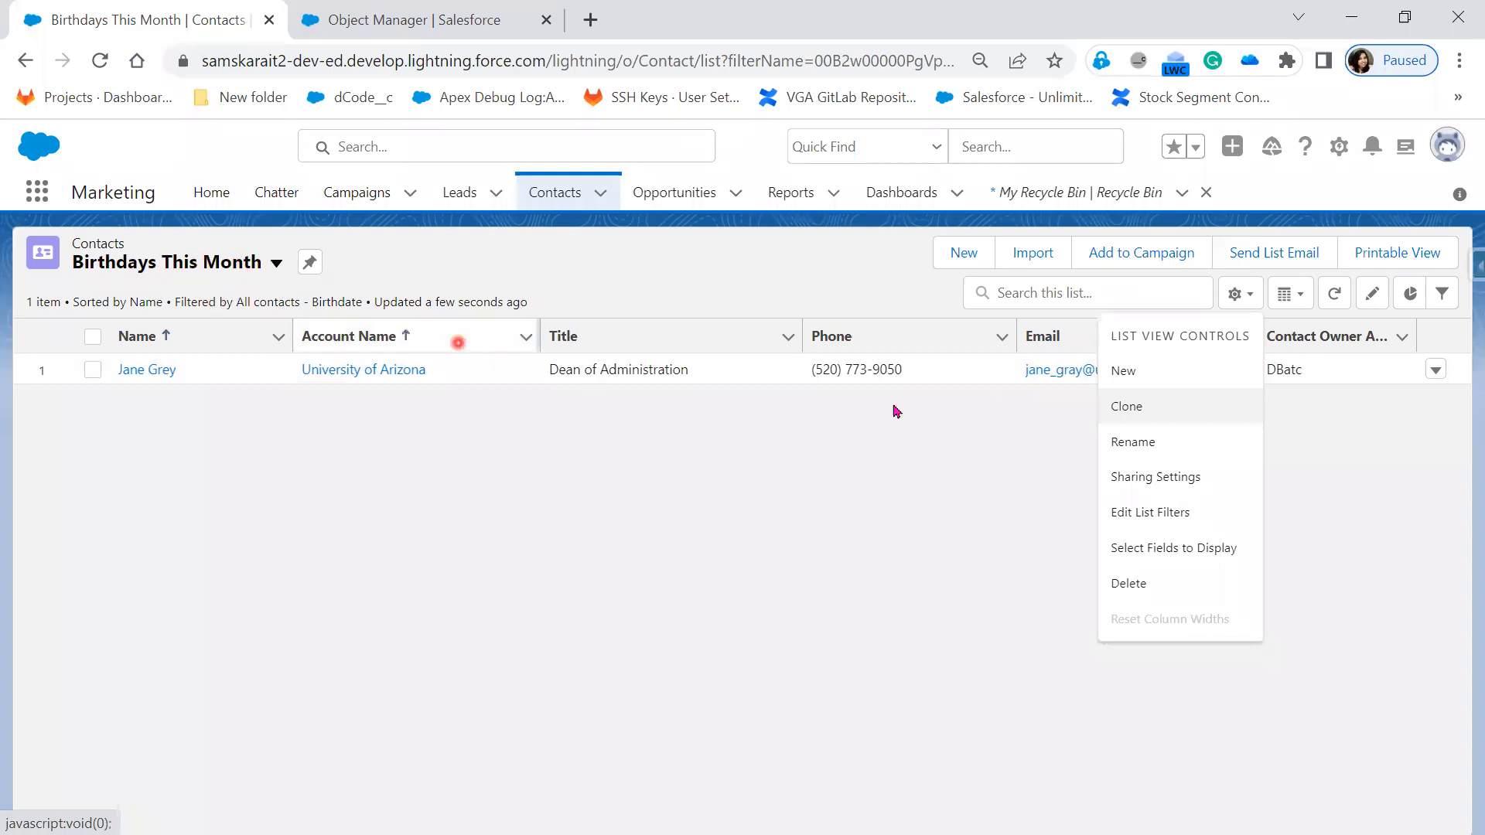
{"action": "left_click", "coordinate": [1125, 410]}
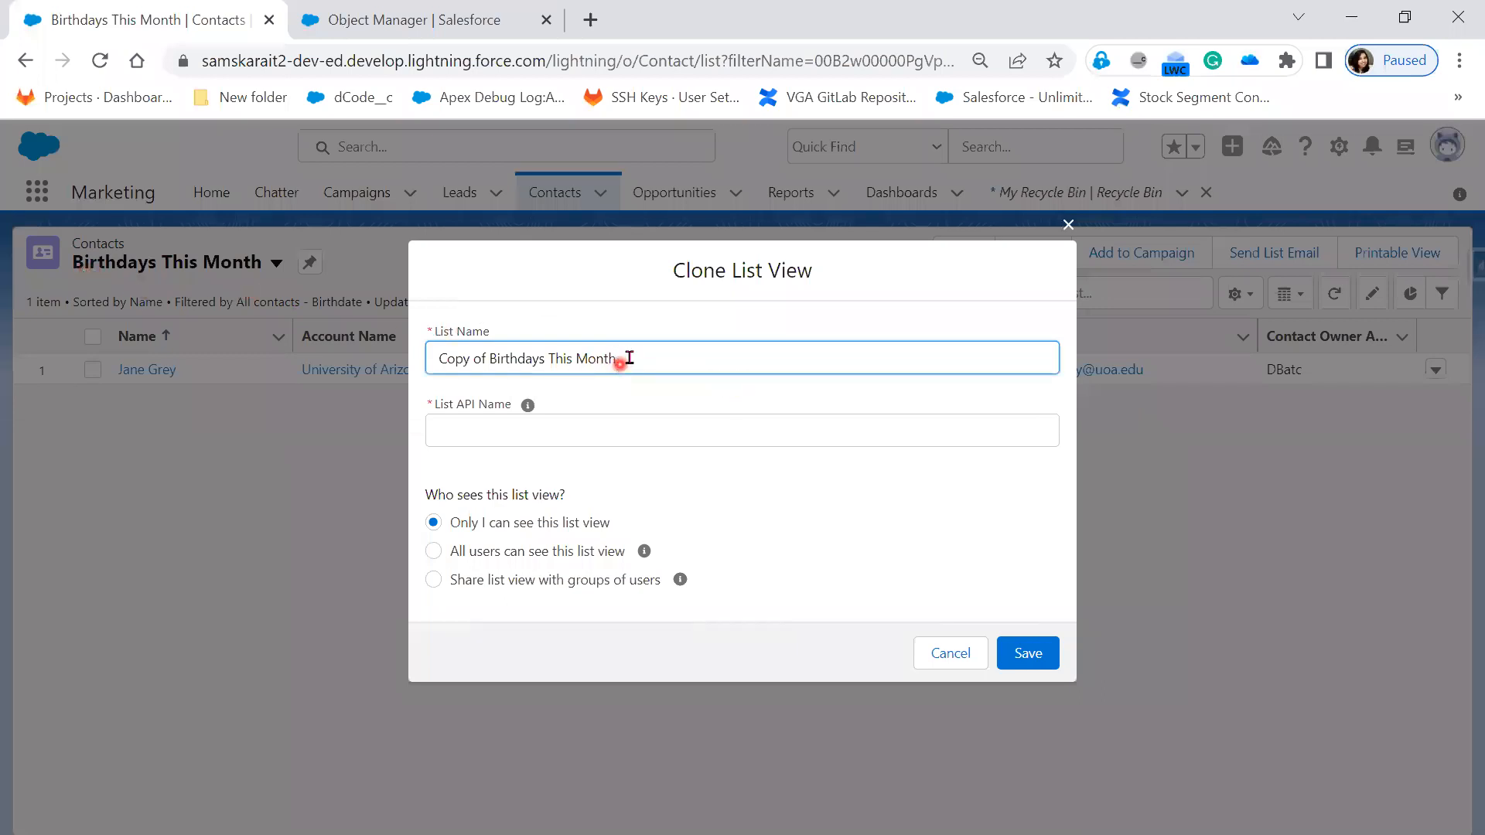
{"action": "left_click_drag", "start_coordinate": [621, 359], "coordinate": [335, 353]}
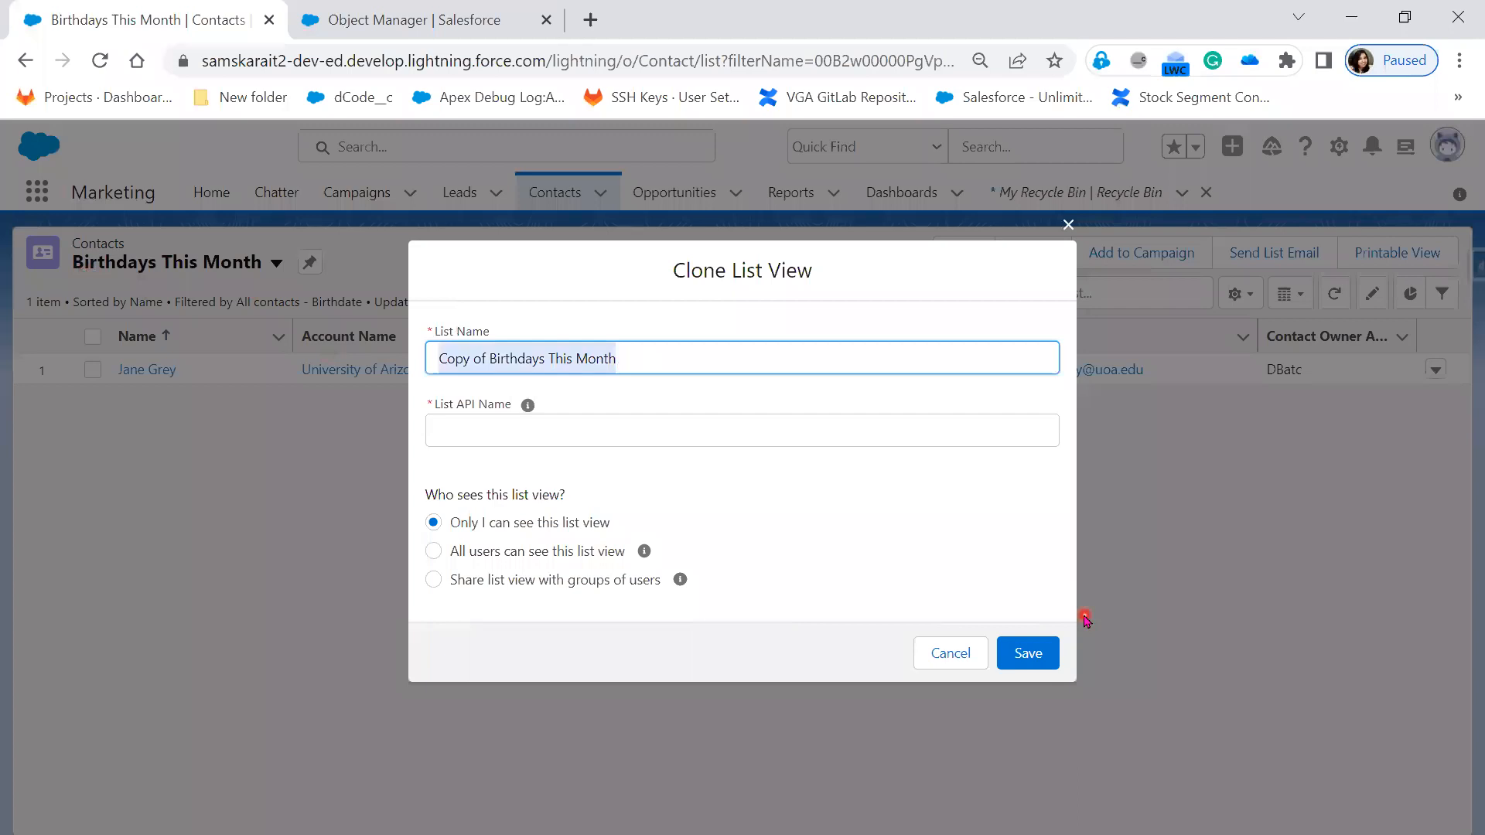
{"action": "key", "text": "BackSpace"}
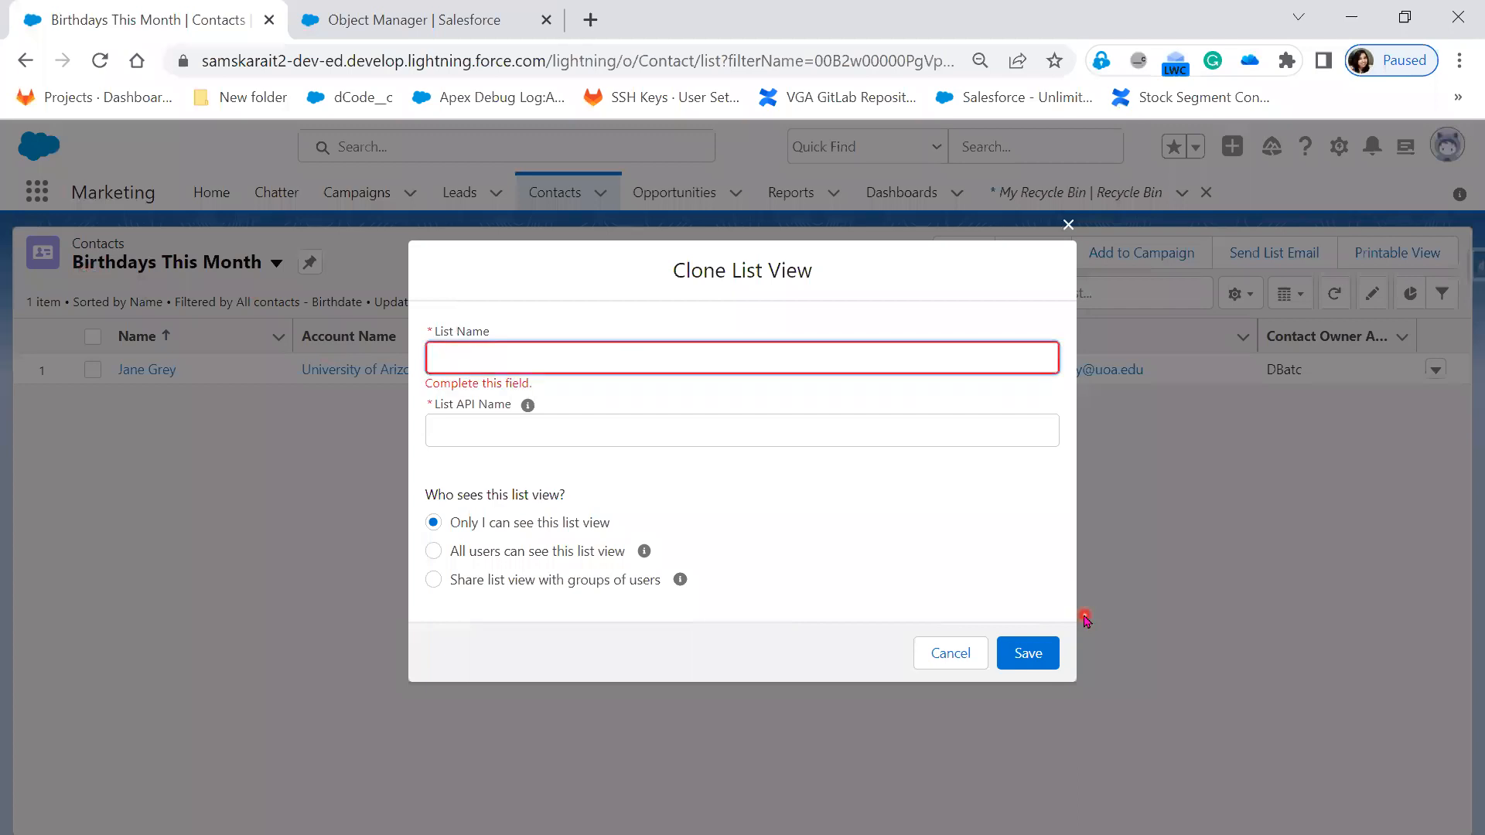
{"action": "type", "text": "Birthdays"}
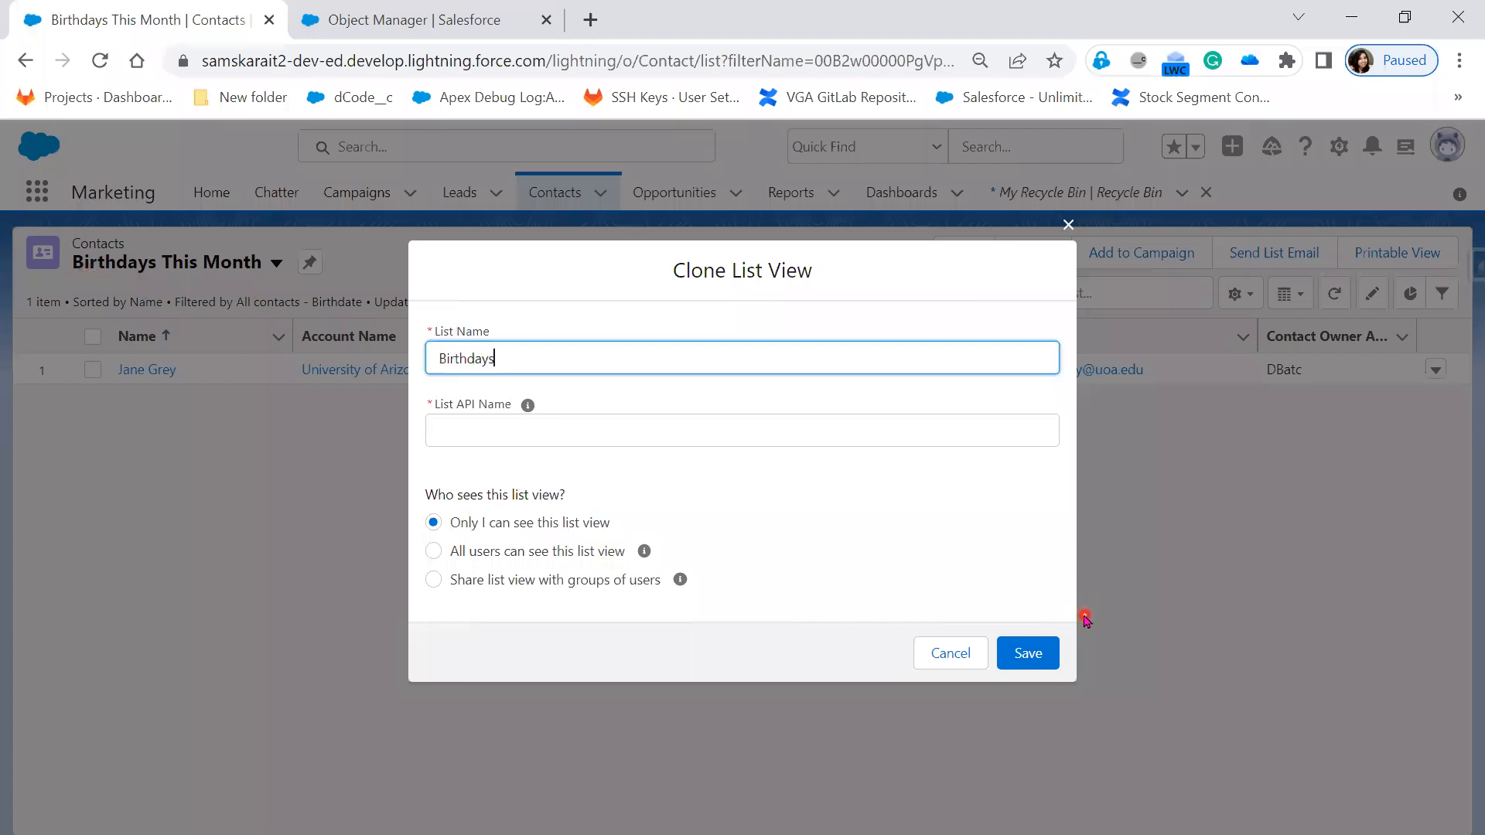
{"action": "key", "text": "BackSpace"}
{"action": "key", "text": "BackSpace"}
{"action": "left_click", "coordinate": [728, 507]}
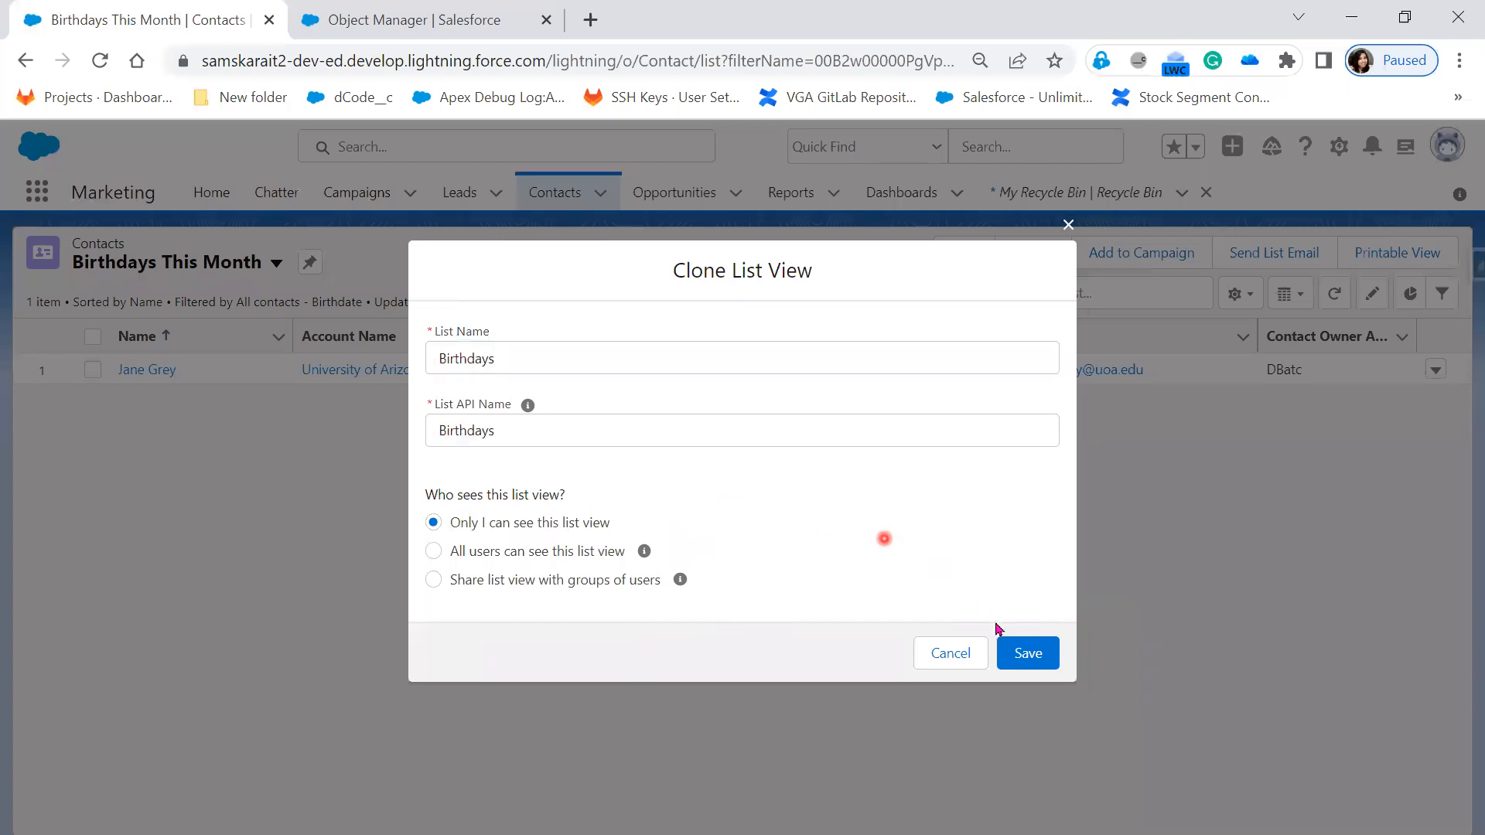
{"action": "left_click", "coordinate": [1031, 662]}
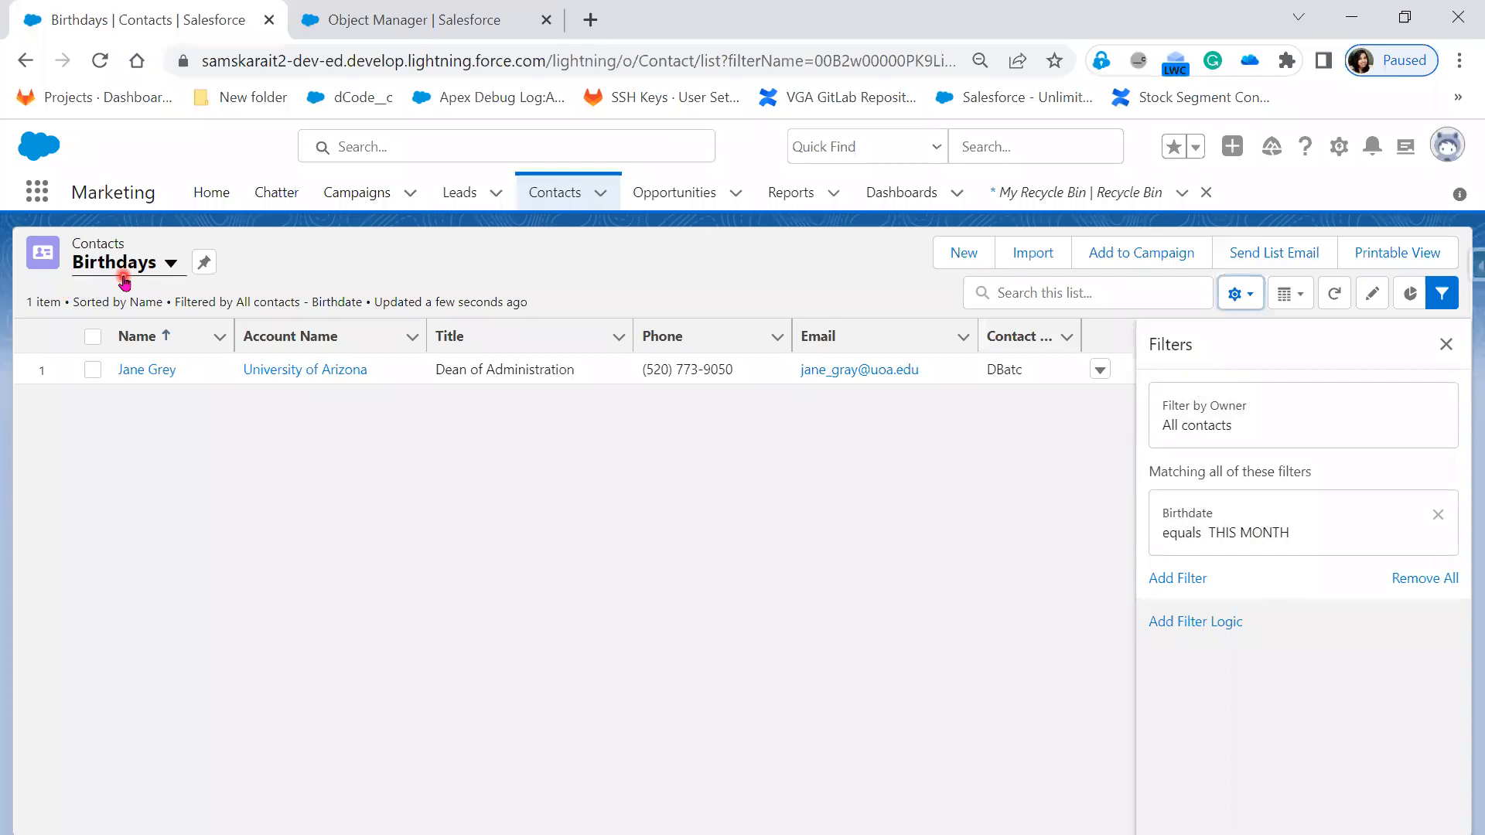
Switch to the PowerPoint slide show and review the first points on the Rename Existing List view slide
{"action": "left_click", "coordinate": [1356, 17]}
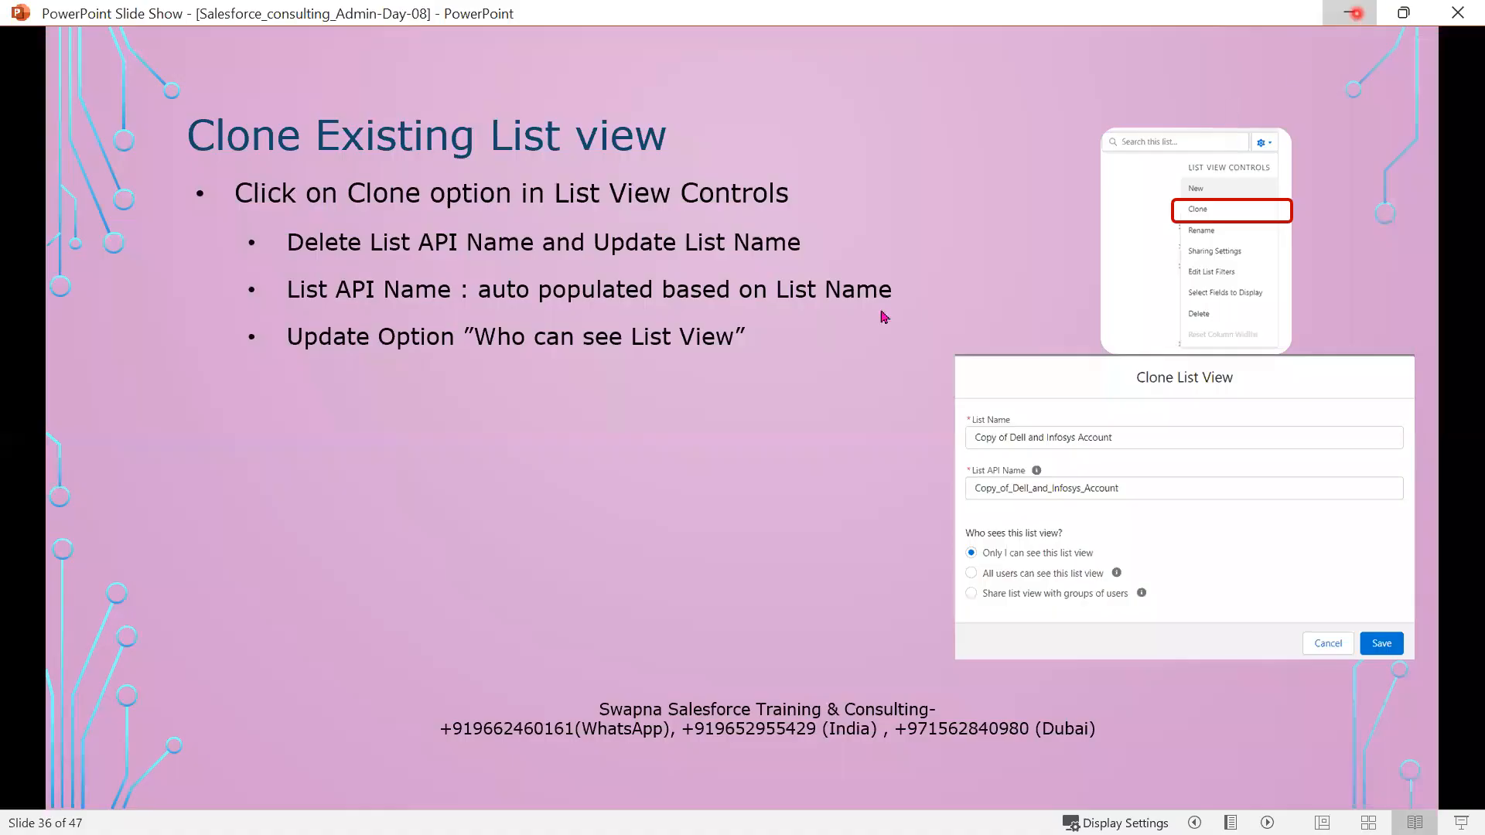
{"action": "left_click", "coordinate": [694, 600]}
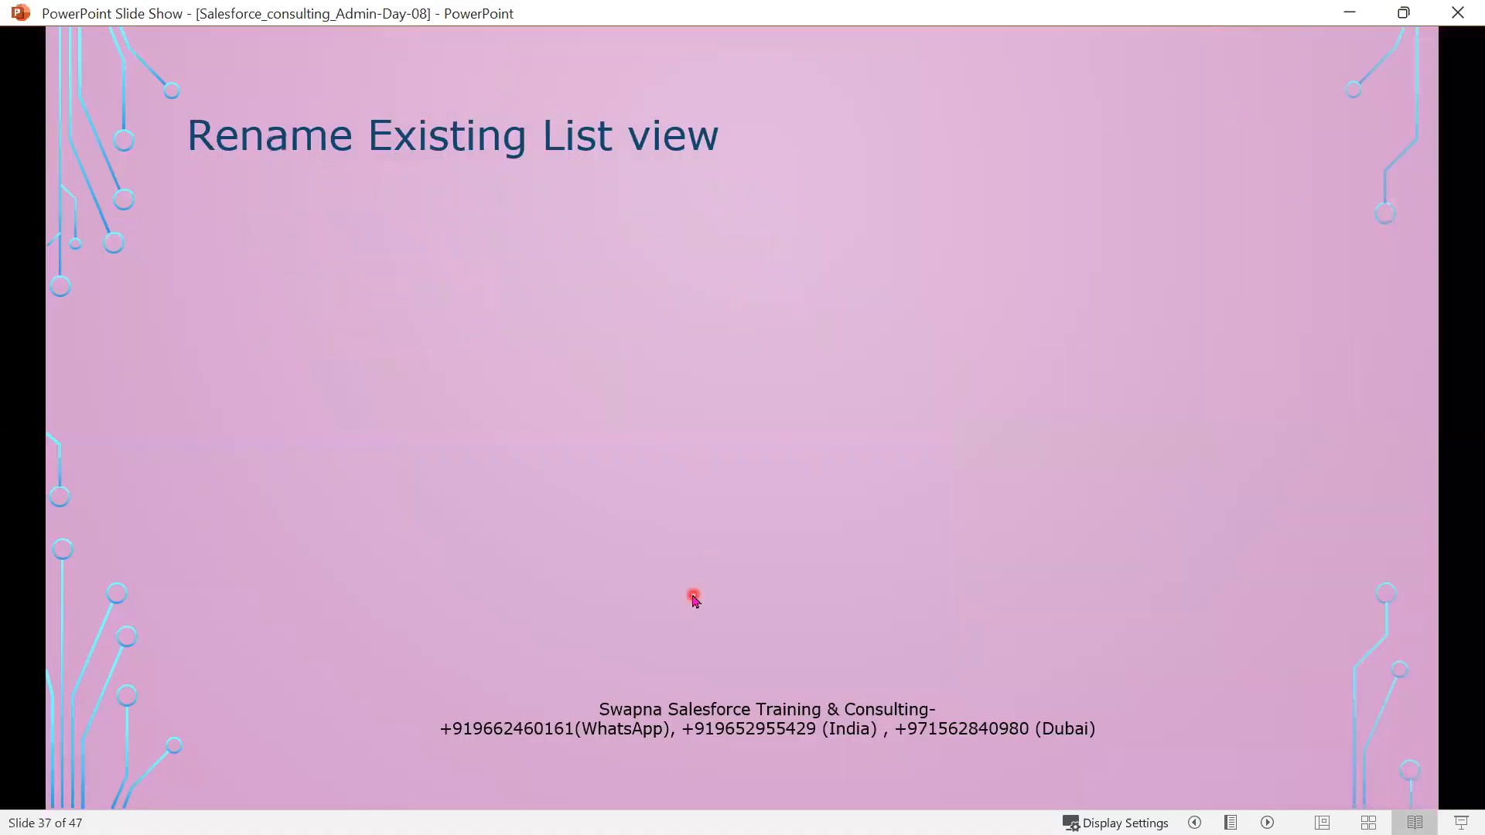
{"action": "left_click", "coordinate": [694, 595]}
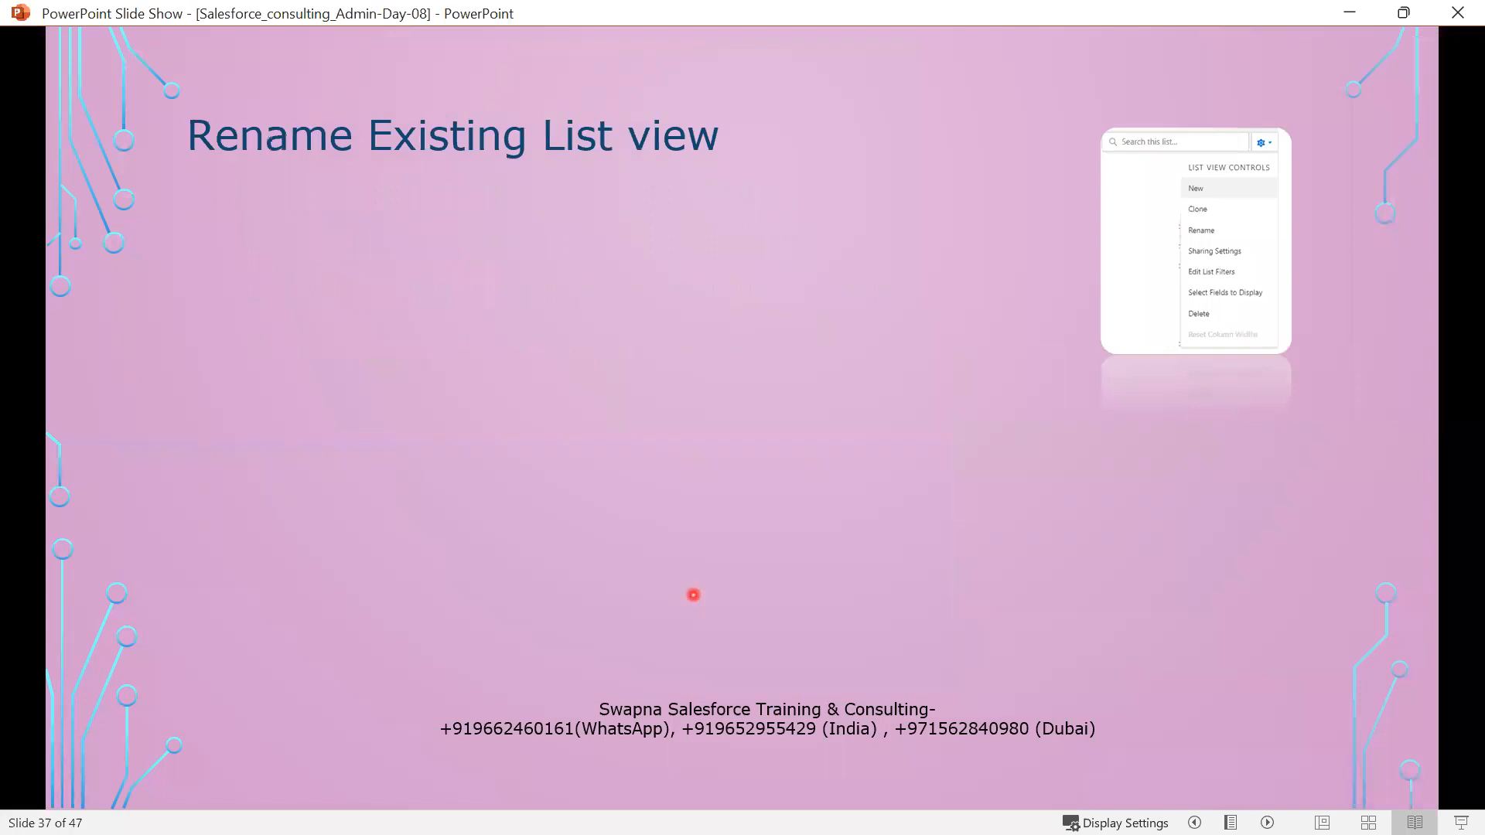
{"action": "left_click", "coordinate": [694, 594]}
{"action": "left_click", "coordinate": [693, 595]}
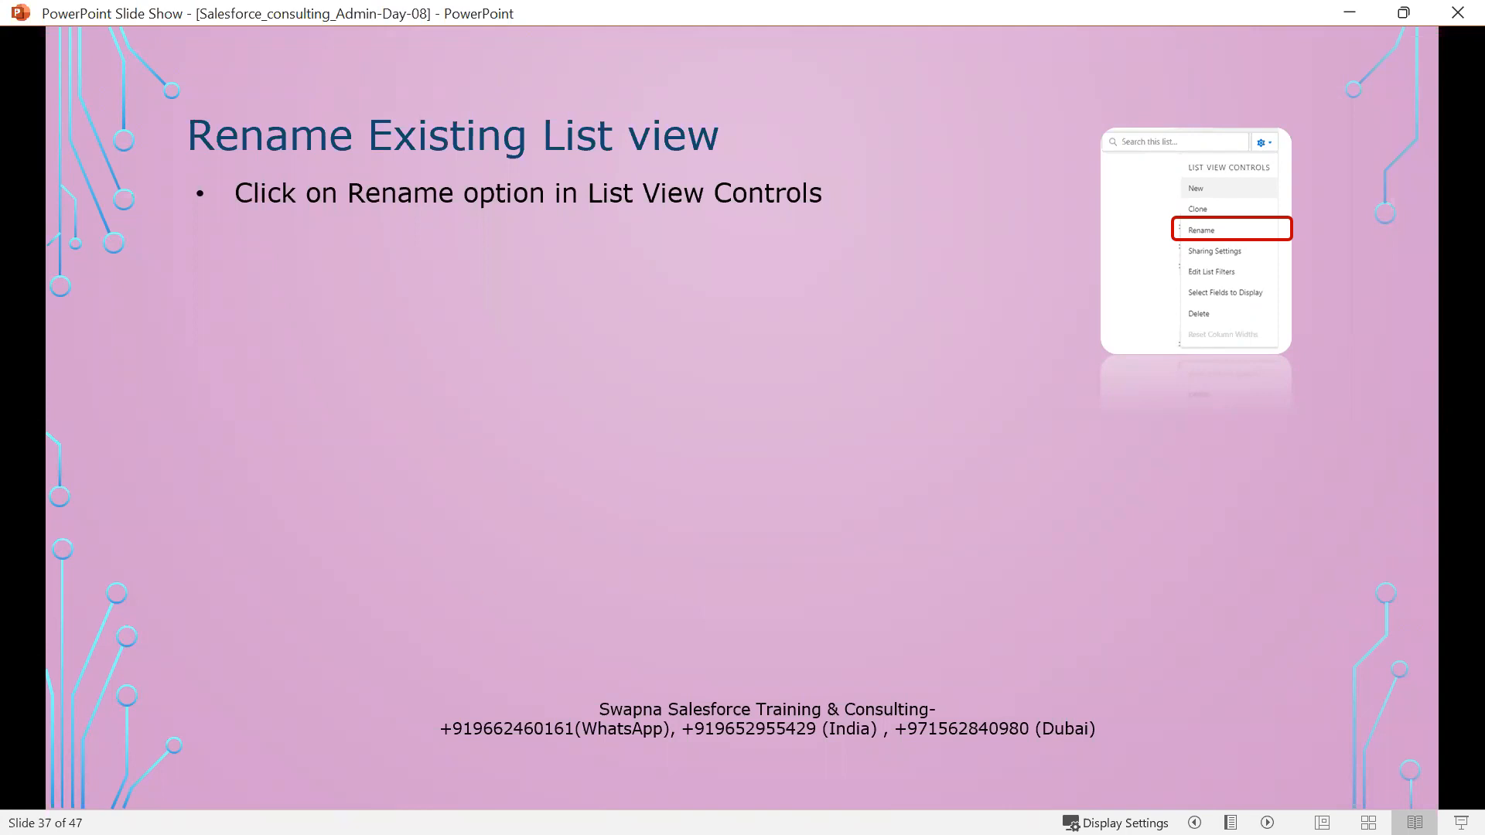
Return to Salesforce, rename the Birthdays list view to Current Month Birthdays, and save the change
{"action": "key", "text": "alt+Tab"}
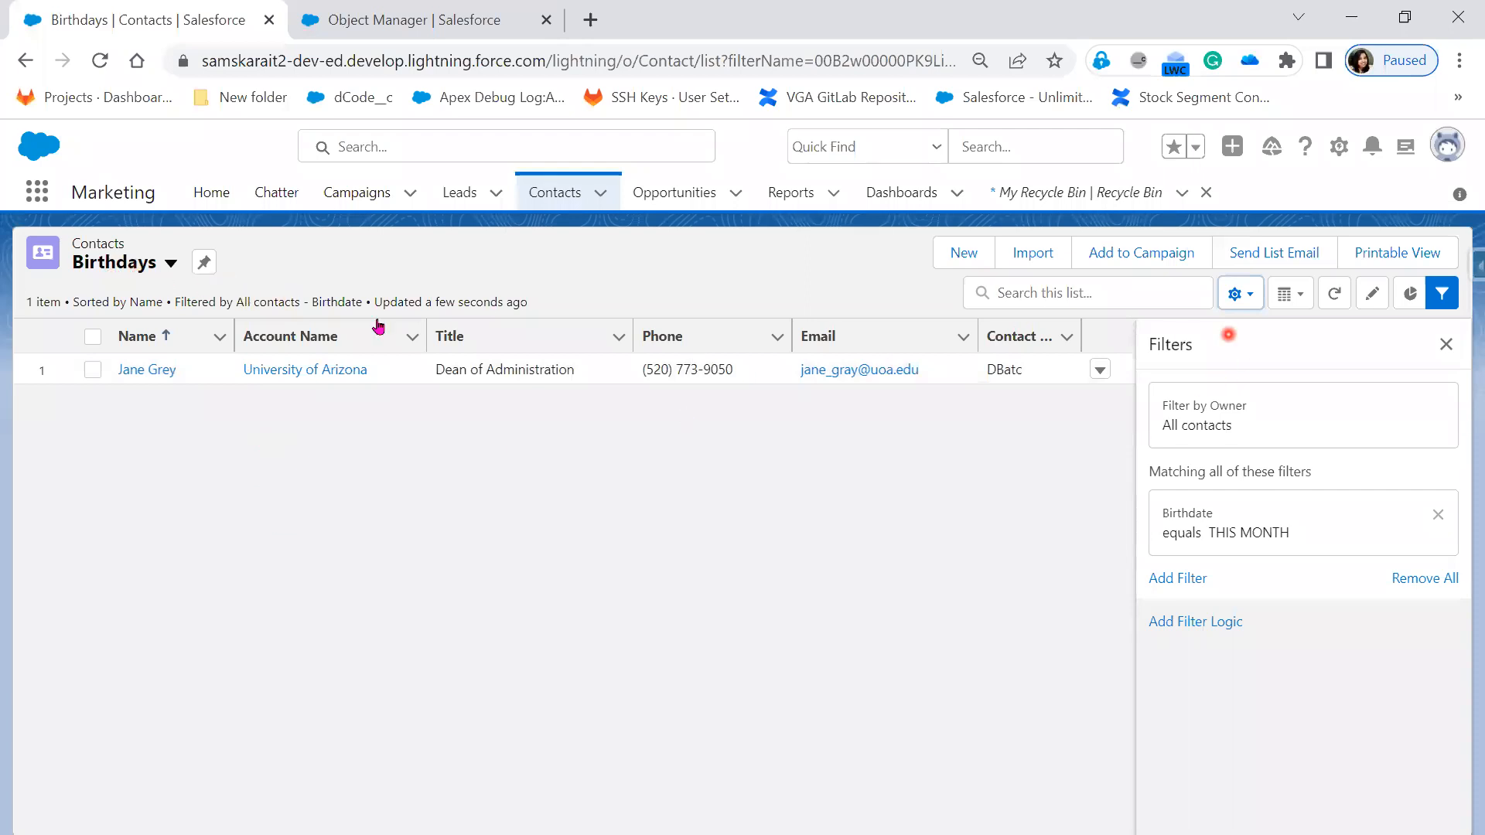
{"action": "left_click", "coordinate": [1241, 293]}
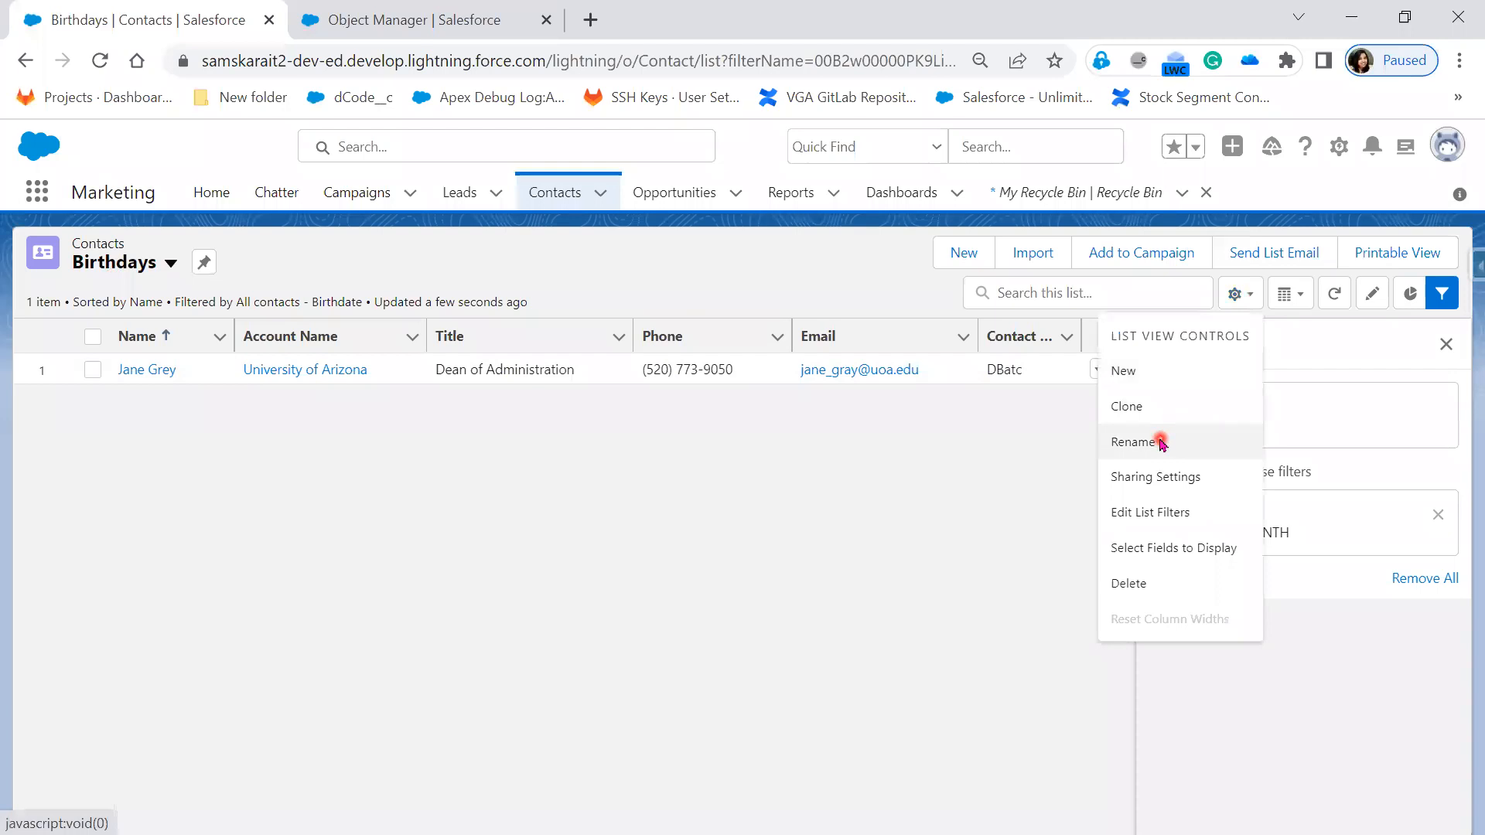
{"action": "left_click", "coordinate": [1134, 442]}
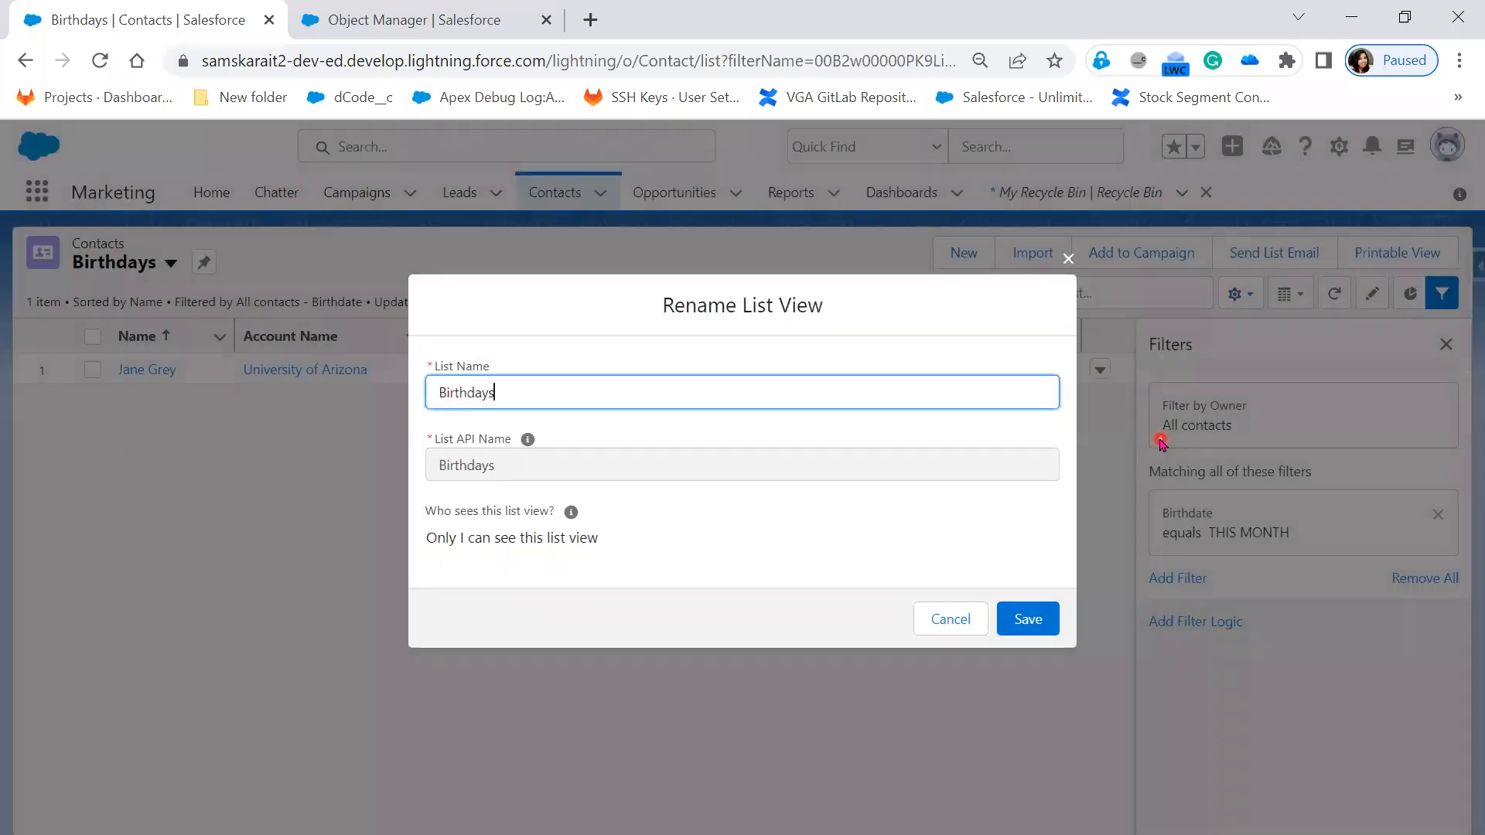
{"action": "key", "text": "Home"}
{"action": "type", "text": "Current Month"}
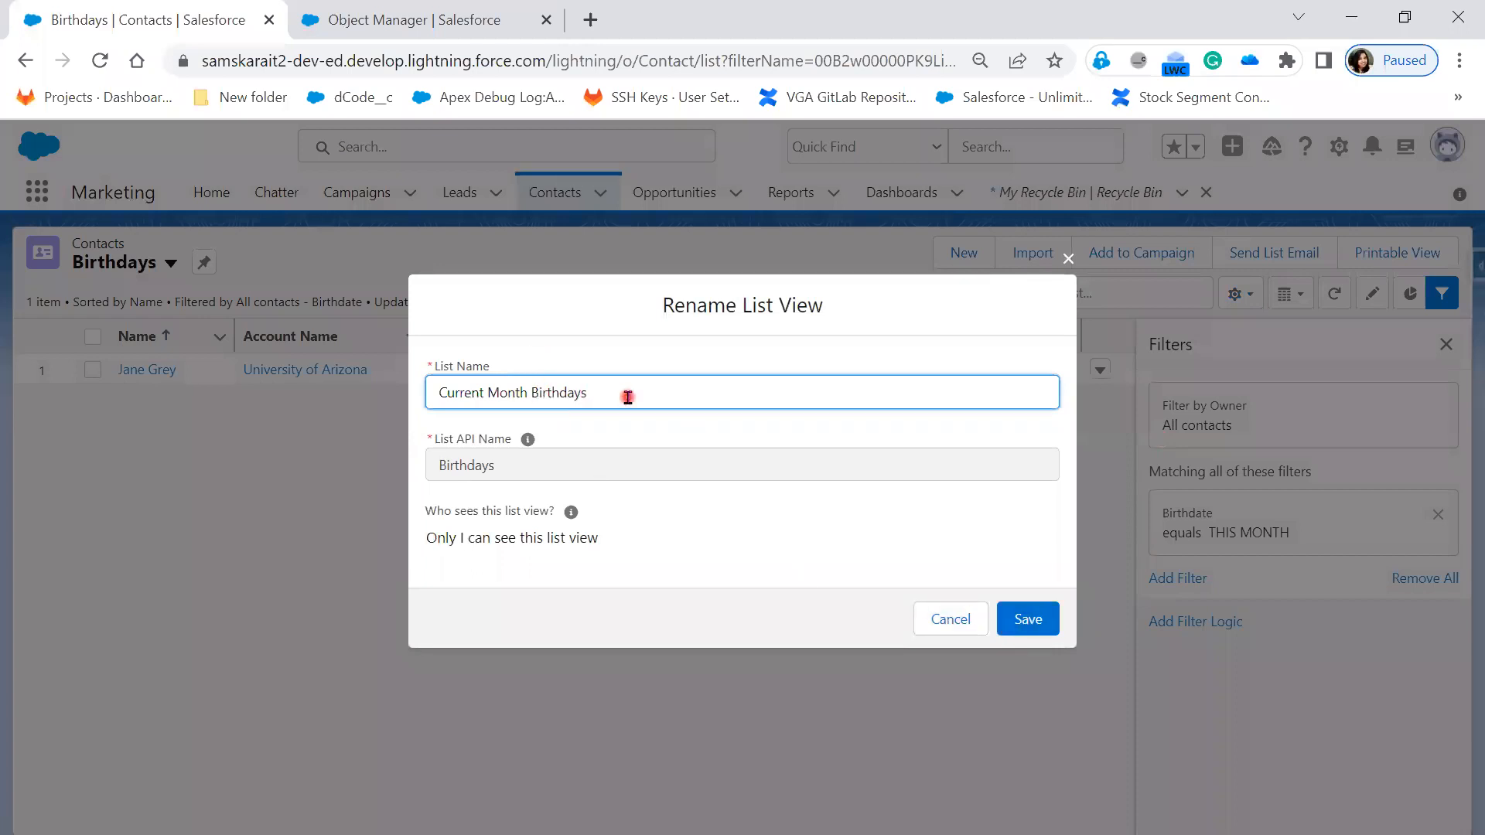
{"action": "left_click_drag", "start_coordinate": [614, 392], "coordinate": [391, 395]}
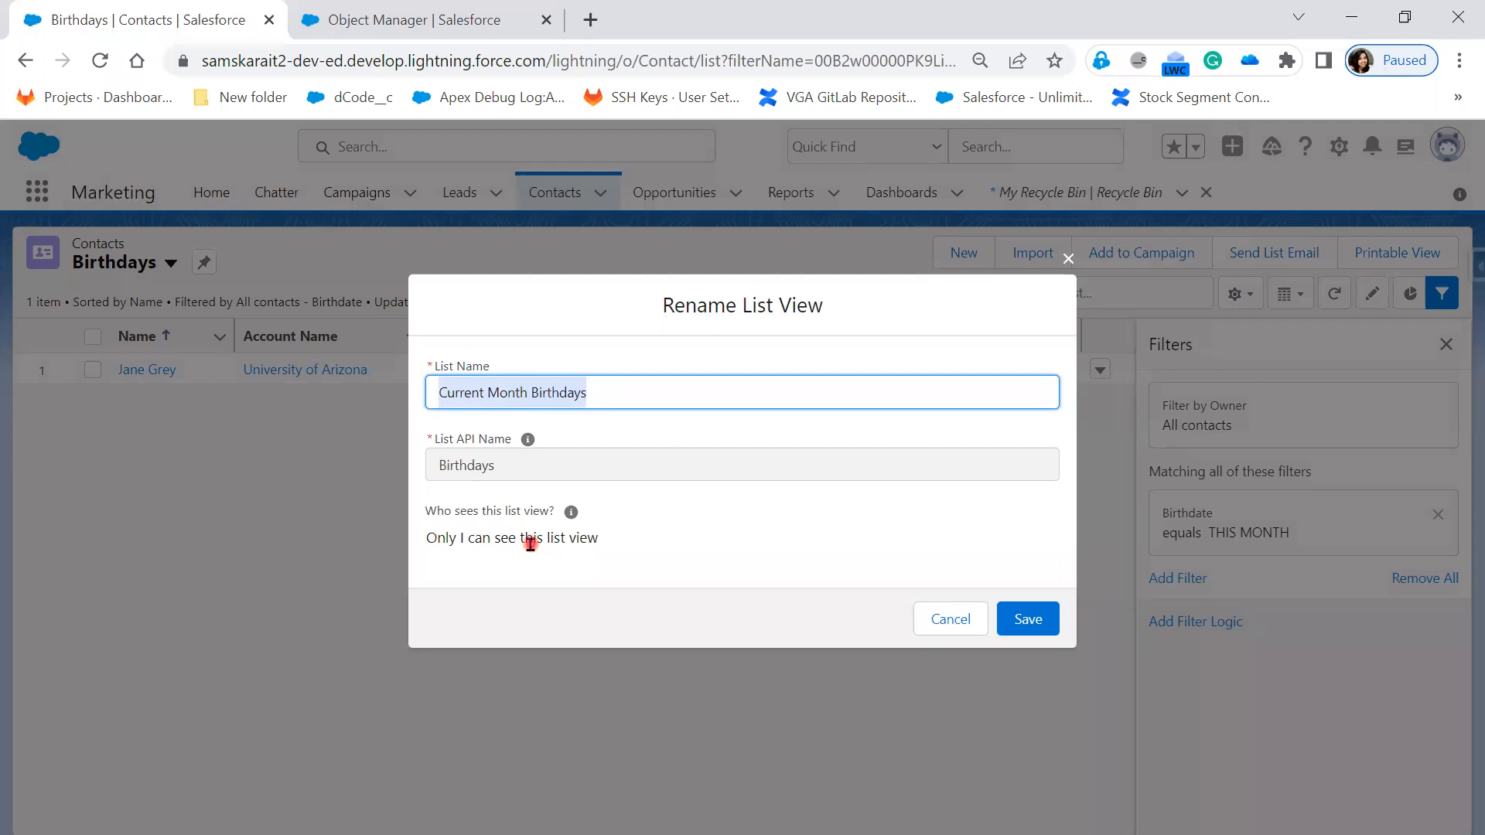
{"action": "left_click", "coordinate": [1031, 617]}
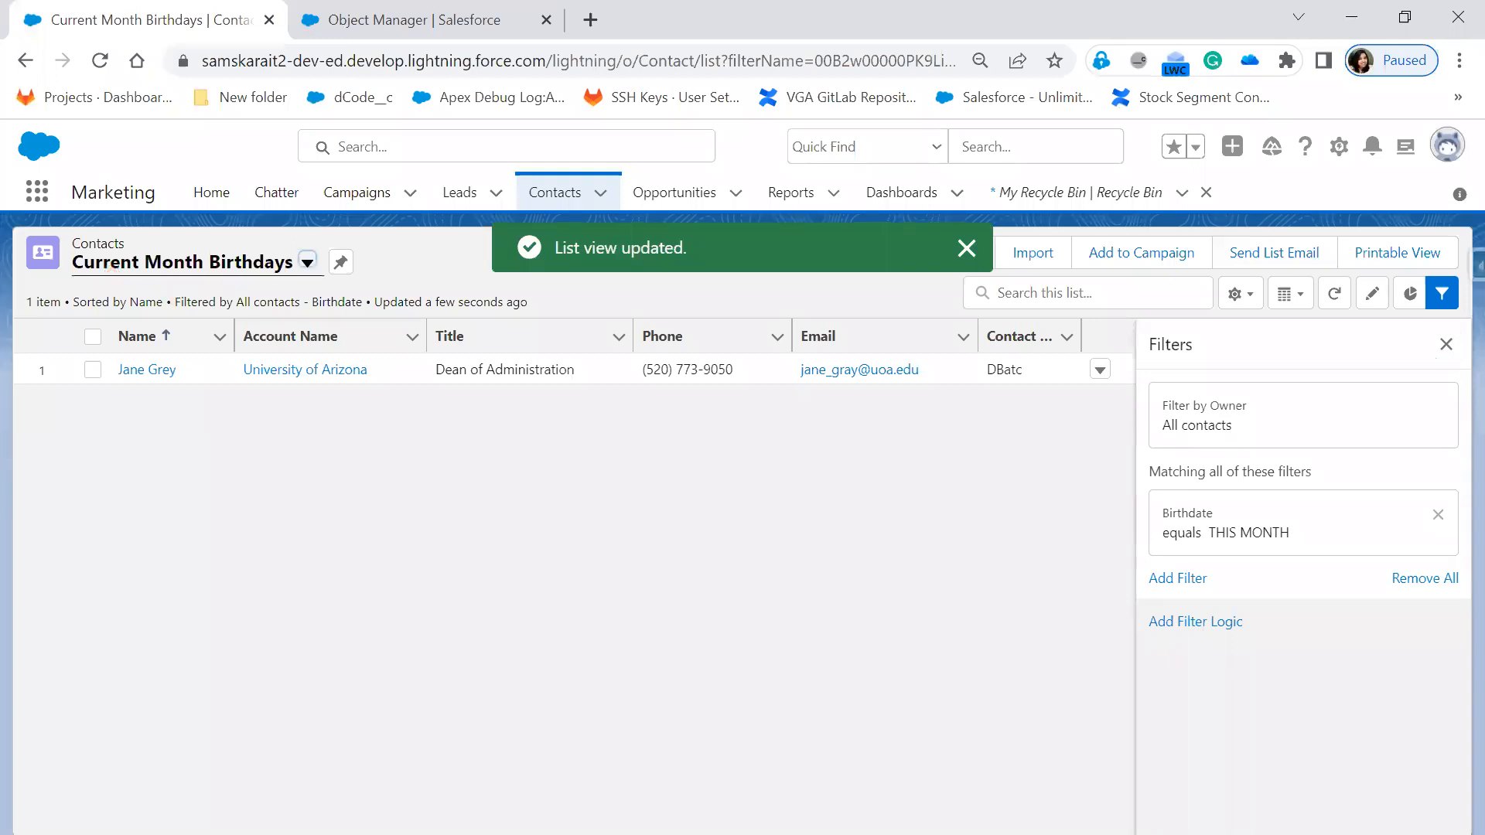
Switch to the PowerPoint slide show and reveal the next points on the Rename Existing List view slide
{"action": "key", "text": "alt+Tab"}
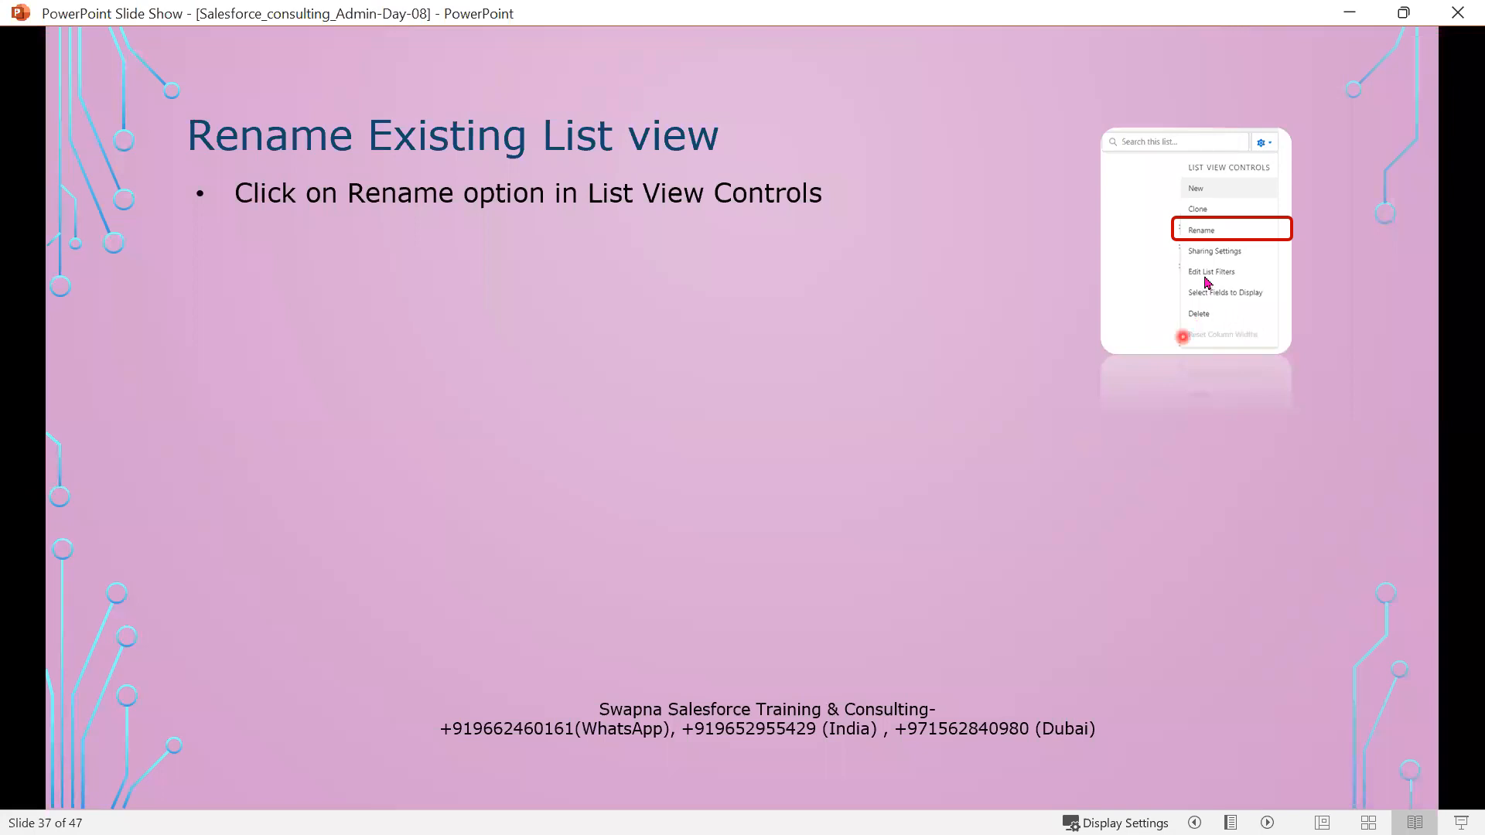
{"action": "left_click", "coordinate": [980, 667]}
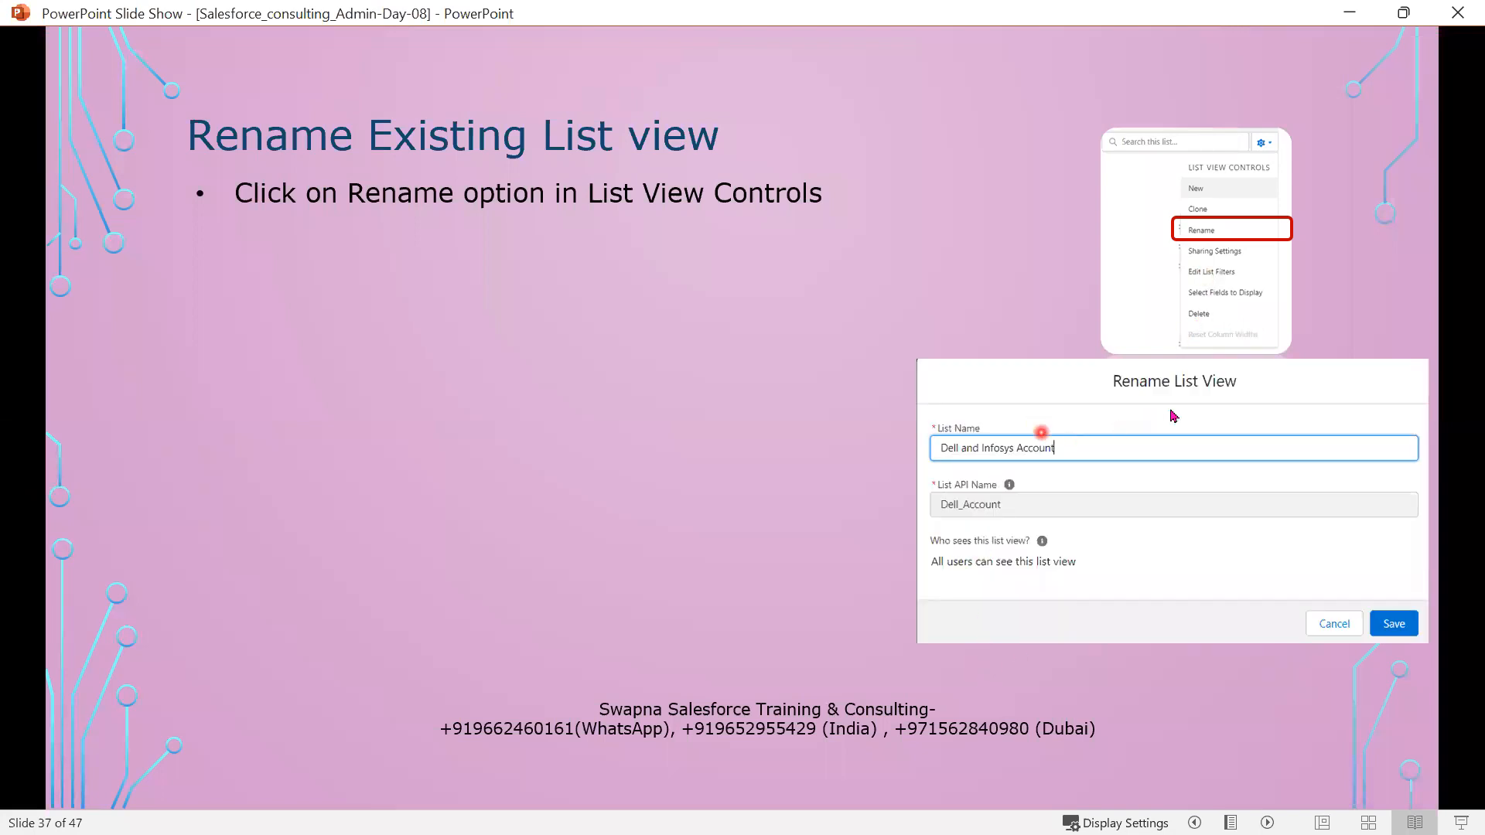
{"action": "left_click", "coordinate": [1030, 480]}
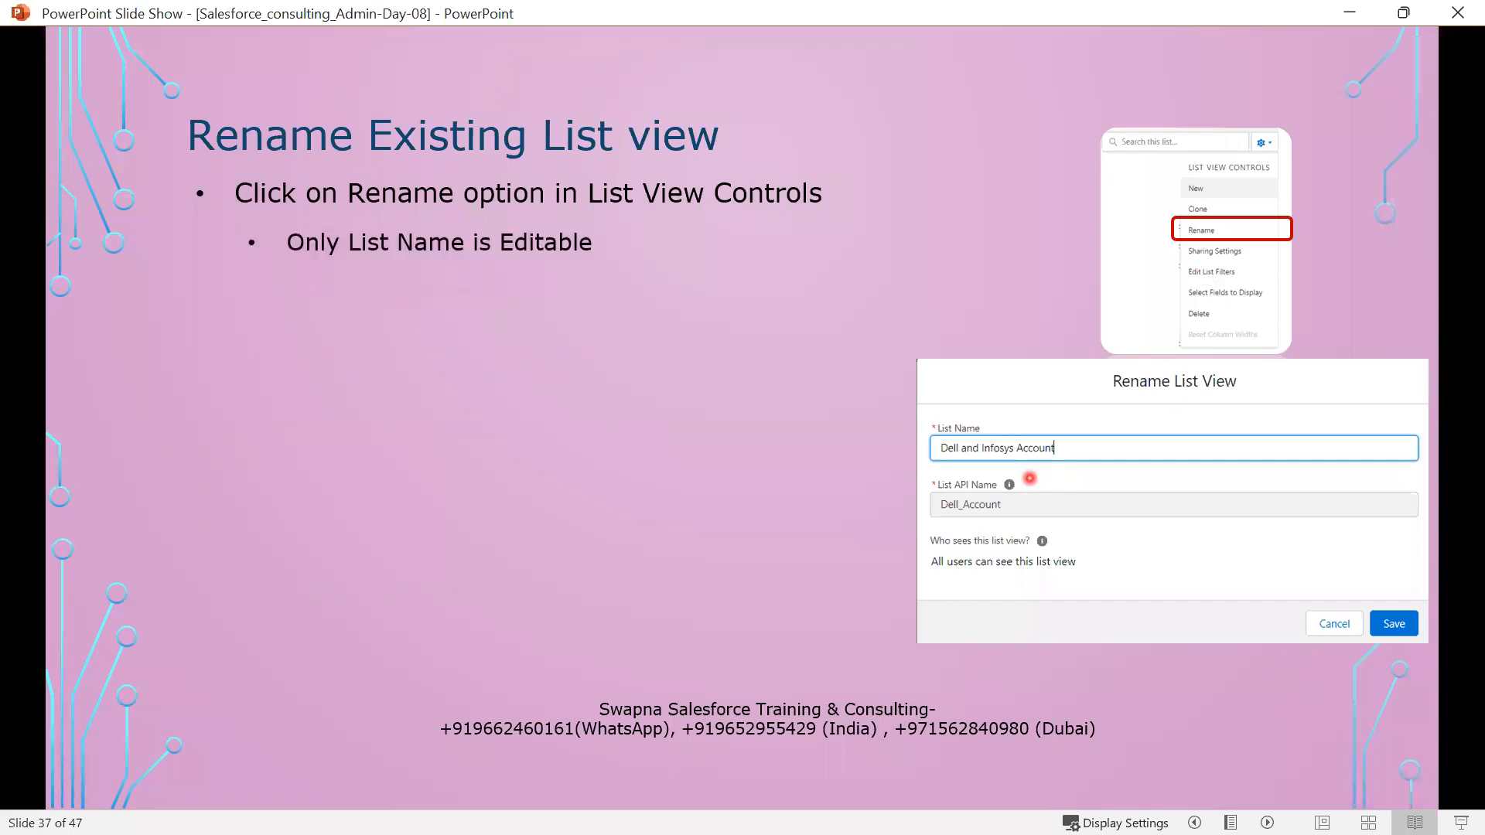
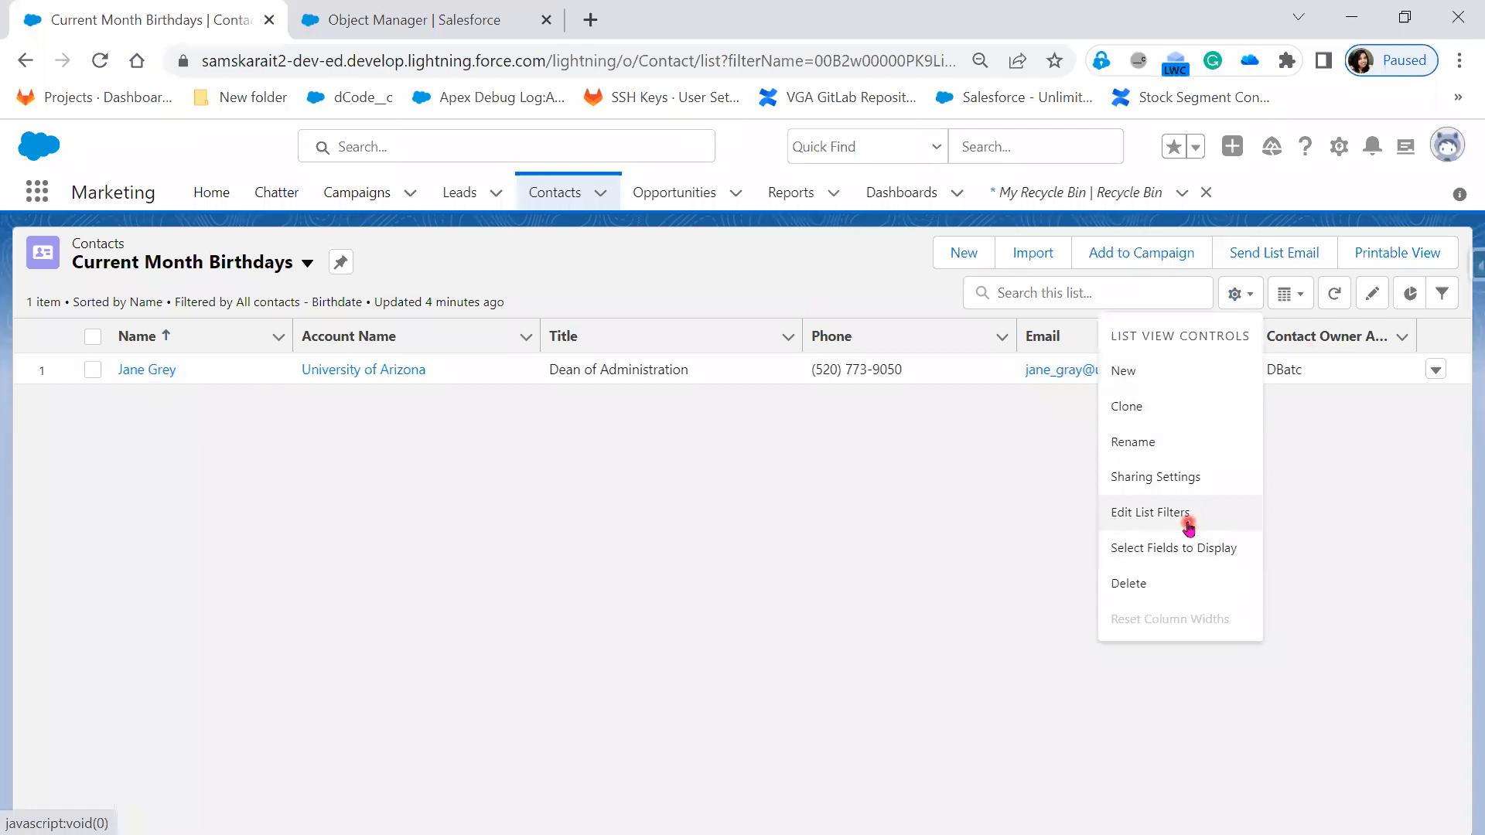
In Salesforce, show the Current Month Birthdays list filters and examine the owner and Birthdate filter settings
{"action": "left_click", "coordinate": [1443, 294]}
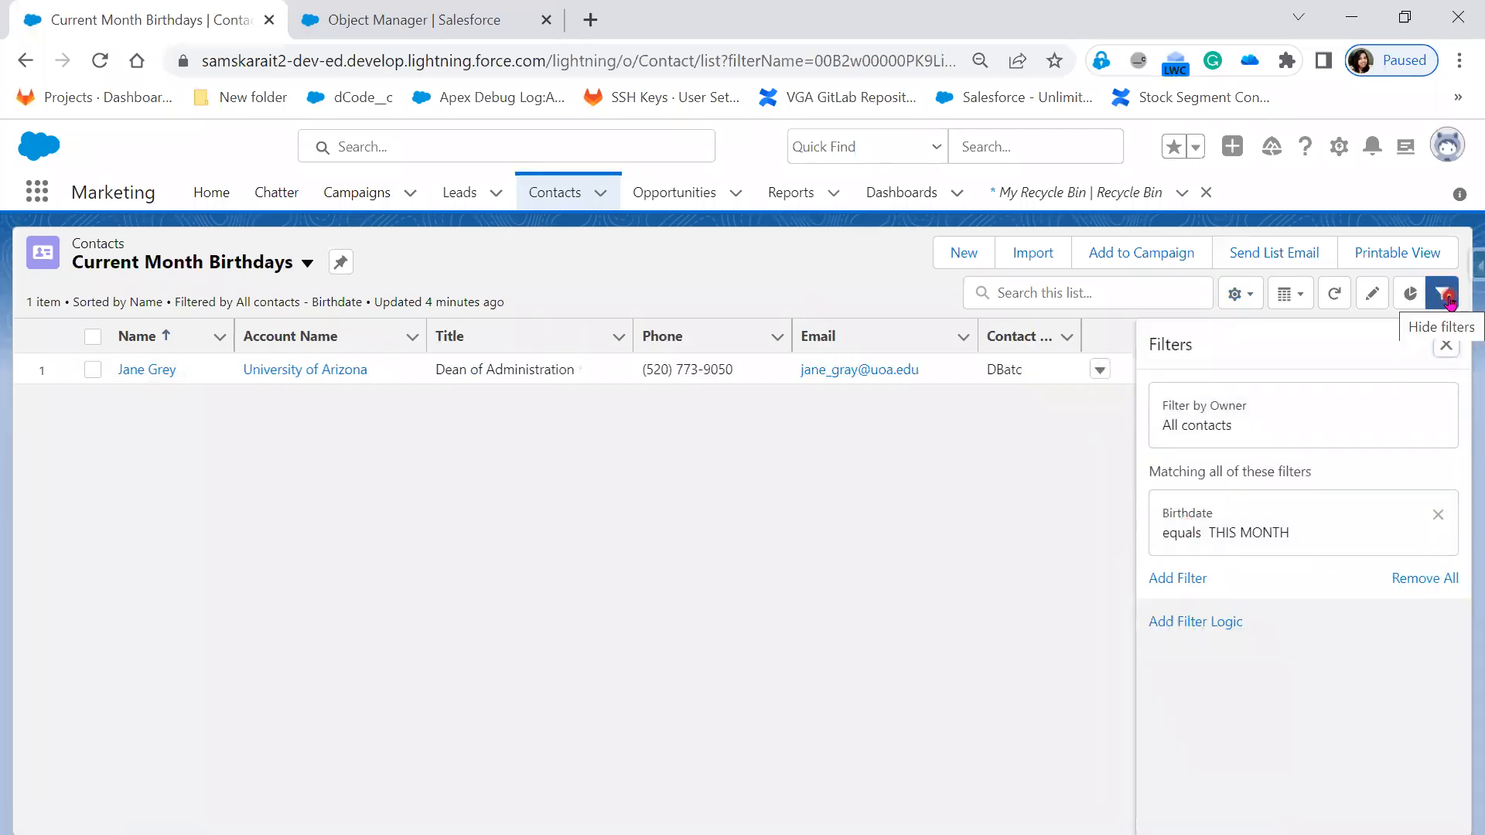
{"action": "left_click", "coordinate": [1213, 428]}
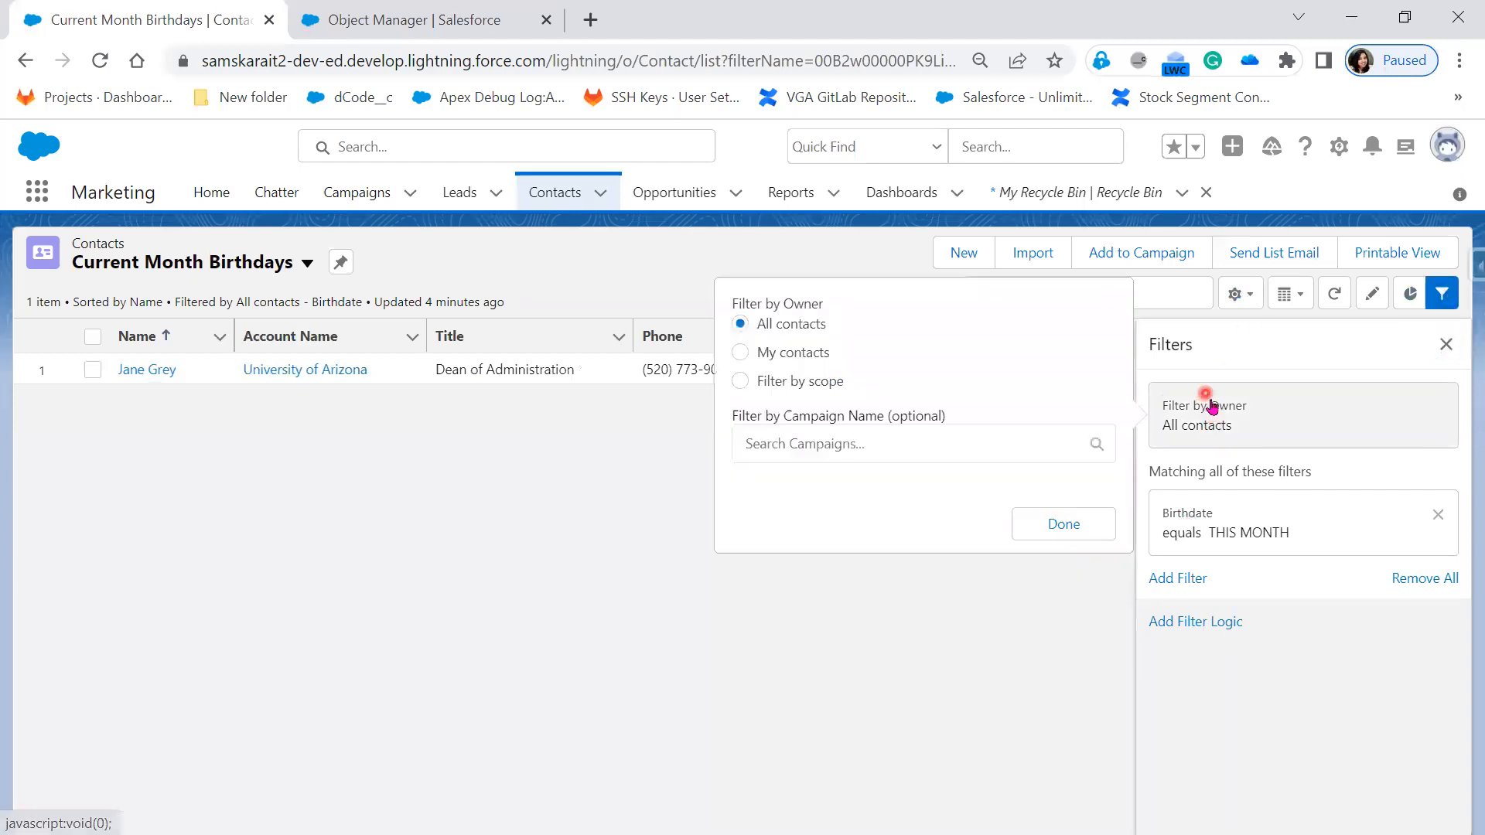
{"action": "left_click", "coordinate": [1201, 402]}
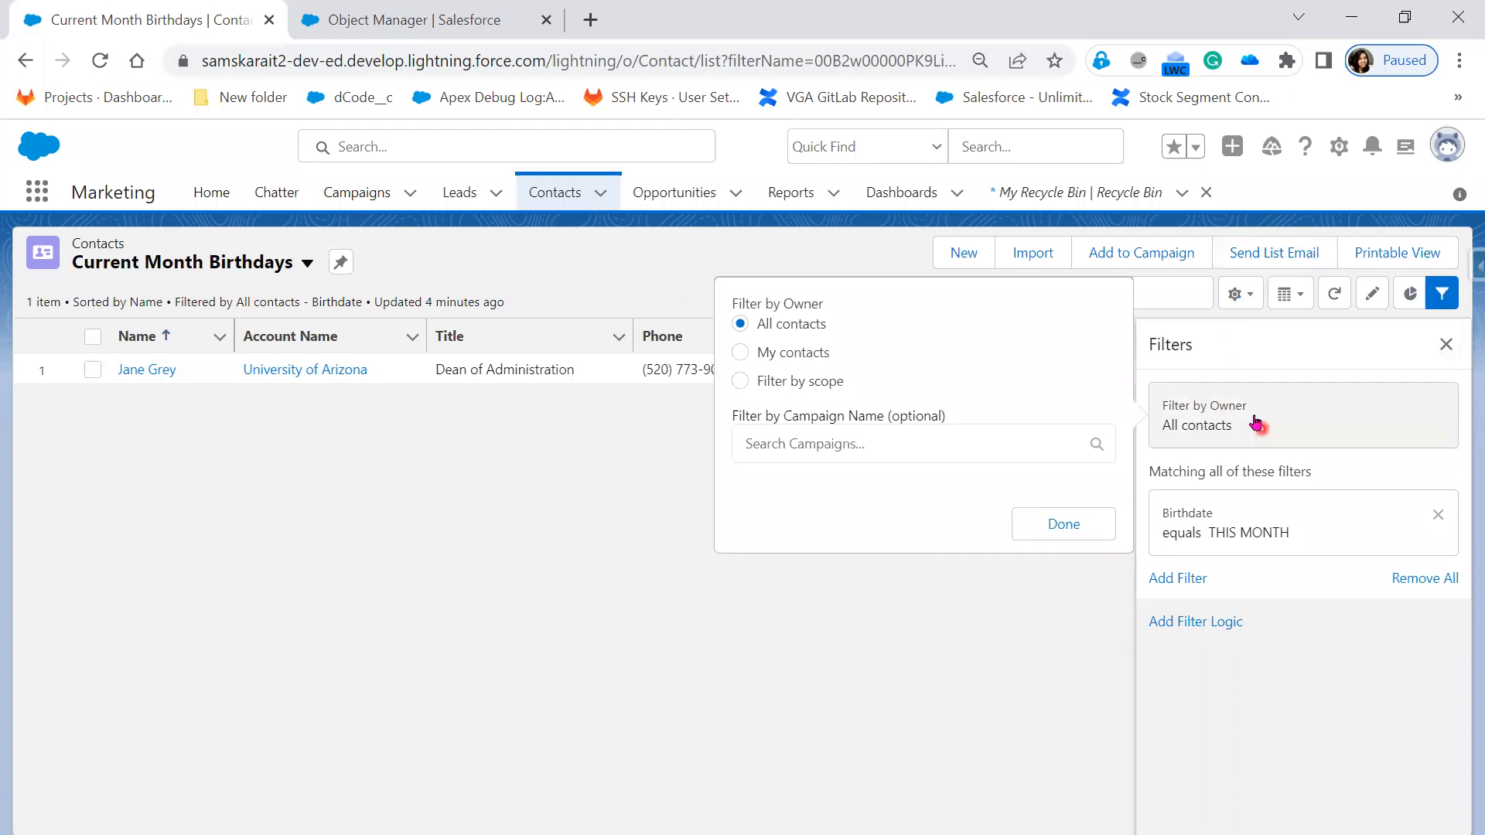
{"action": "left_click", "coordinate": [1261, 526]}
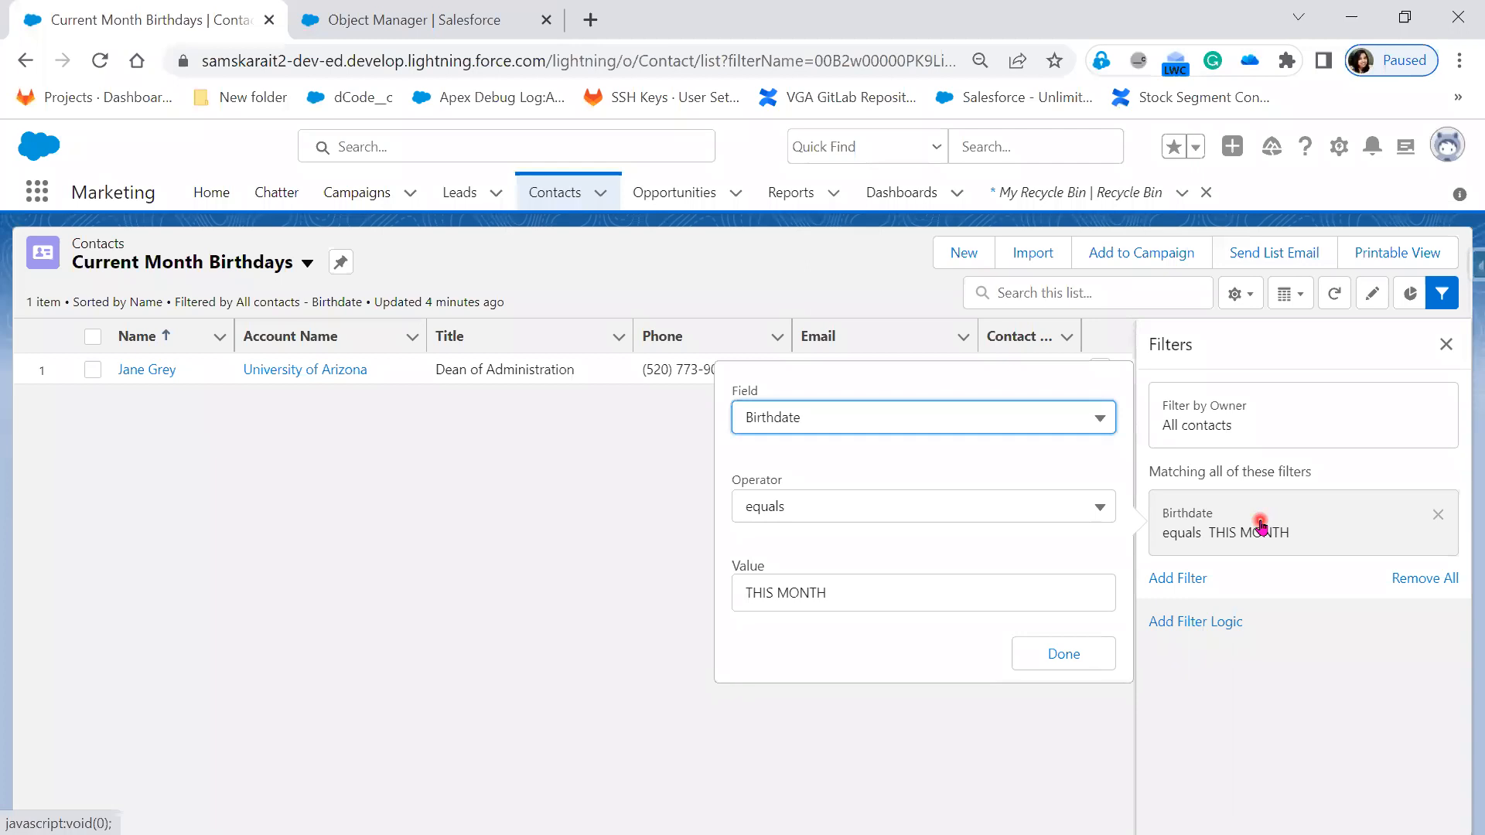
Add a filter to the Current Month Birthdays list view where Title contains Dean
{"action": "left_click", "coordinate": [1184, 578]}
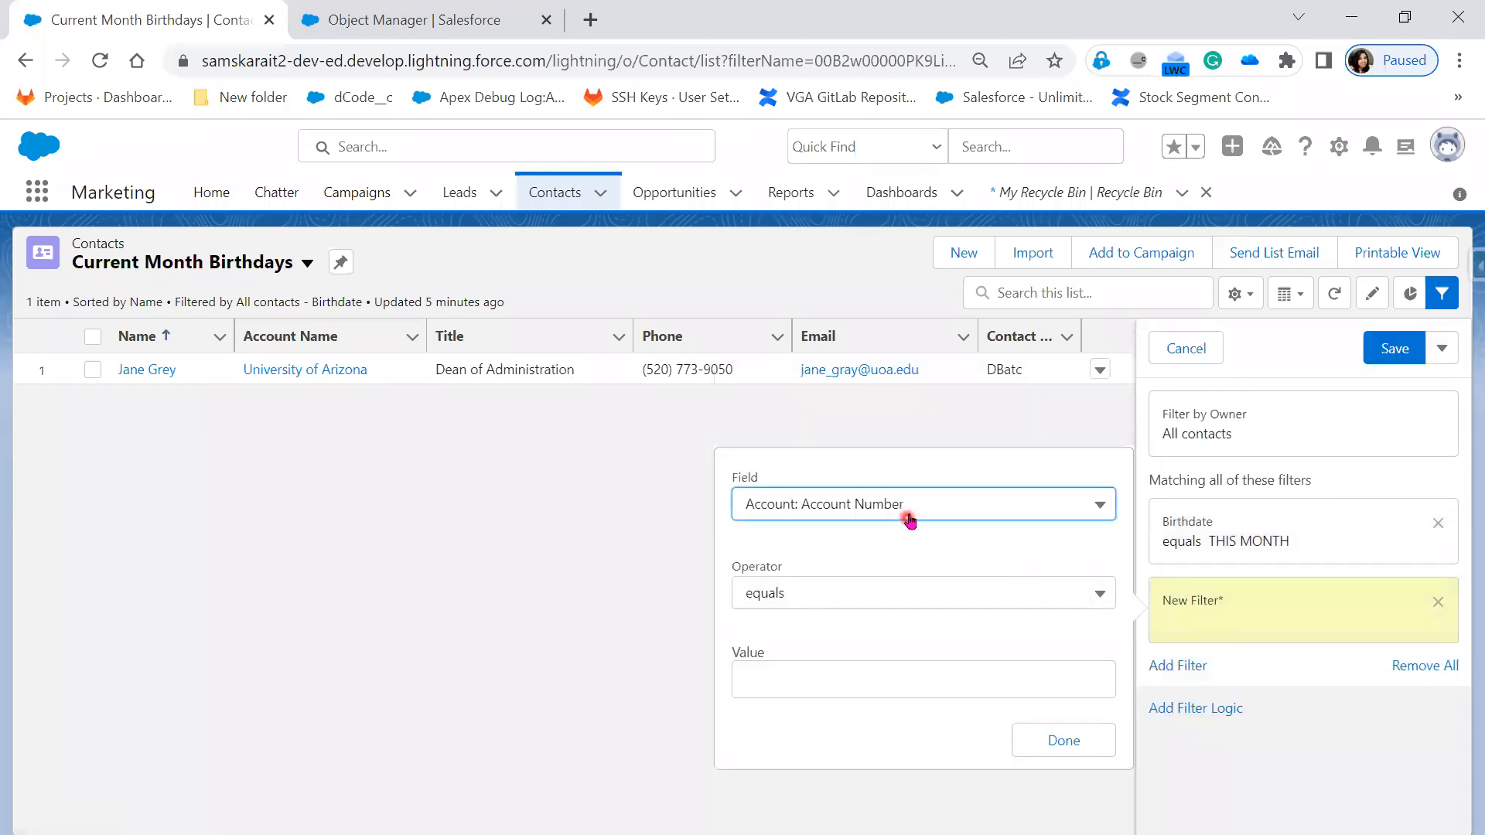
{"action": "left_click", "coordinate": [910, 518]}
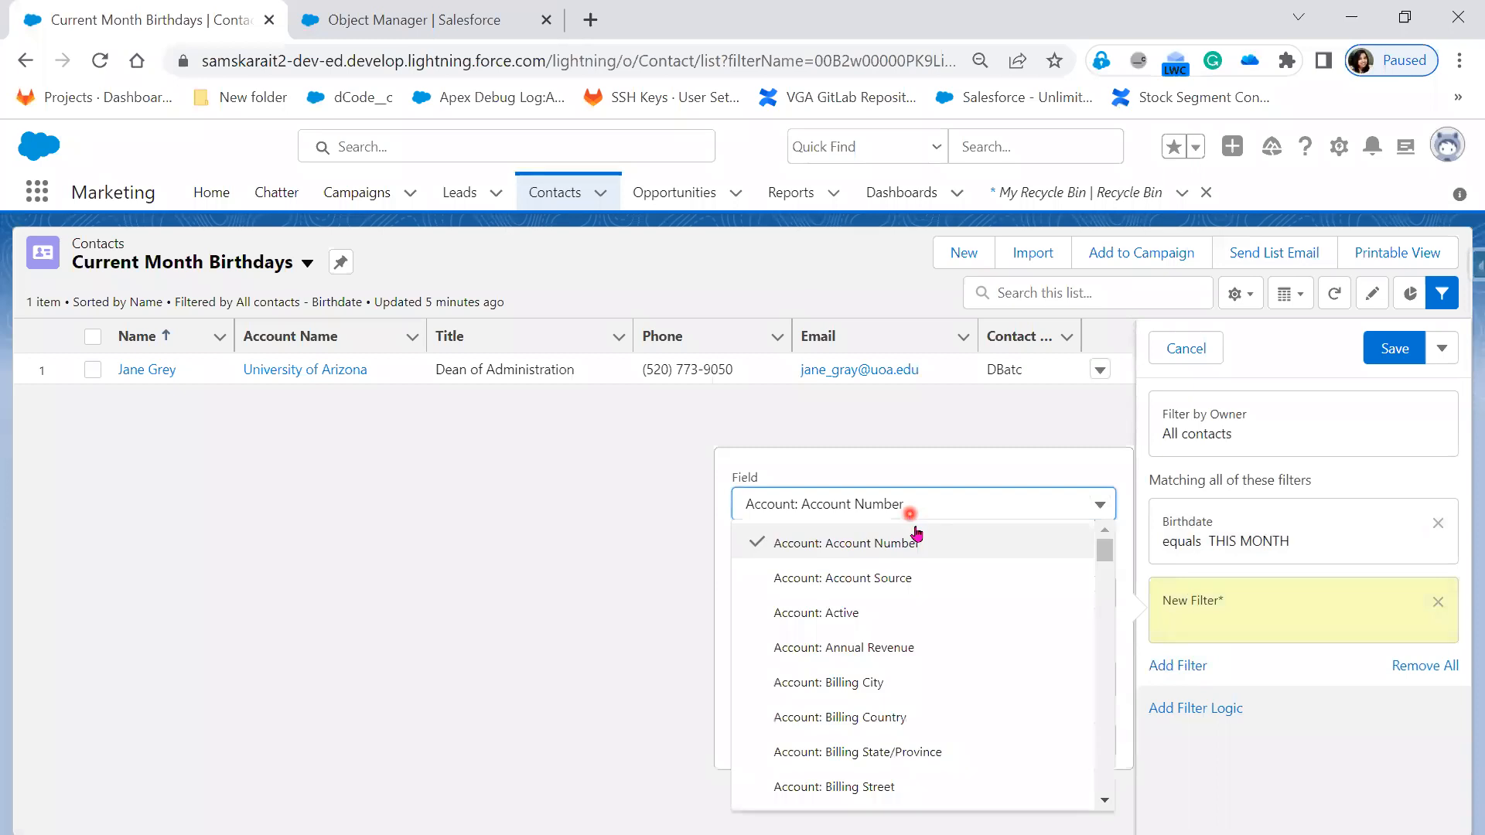
{"action": "scroll", "coordinate": [905, 657], "scroll_direction": "down", "scroll_amount": 20}
{"action": "scroll", "coordinate": [904, 667], "scroll_direction": "down", "scroll_amount": 15}
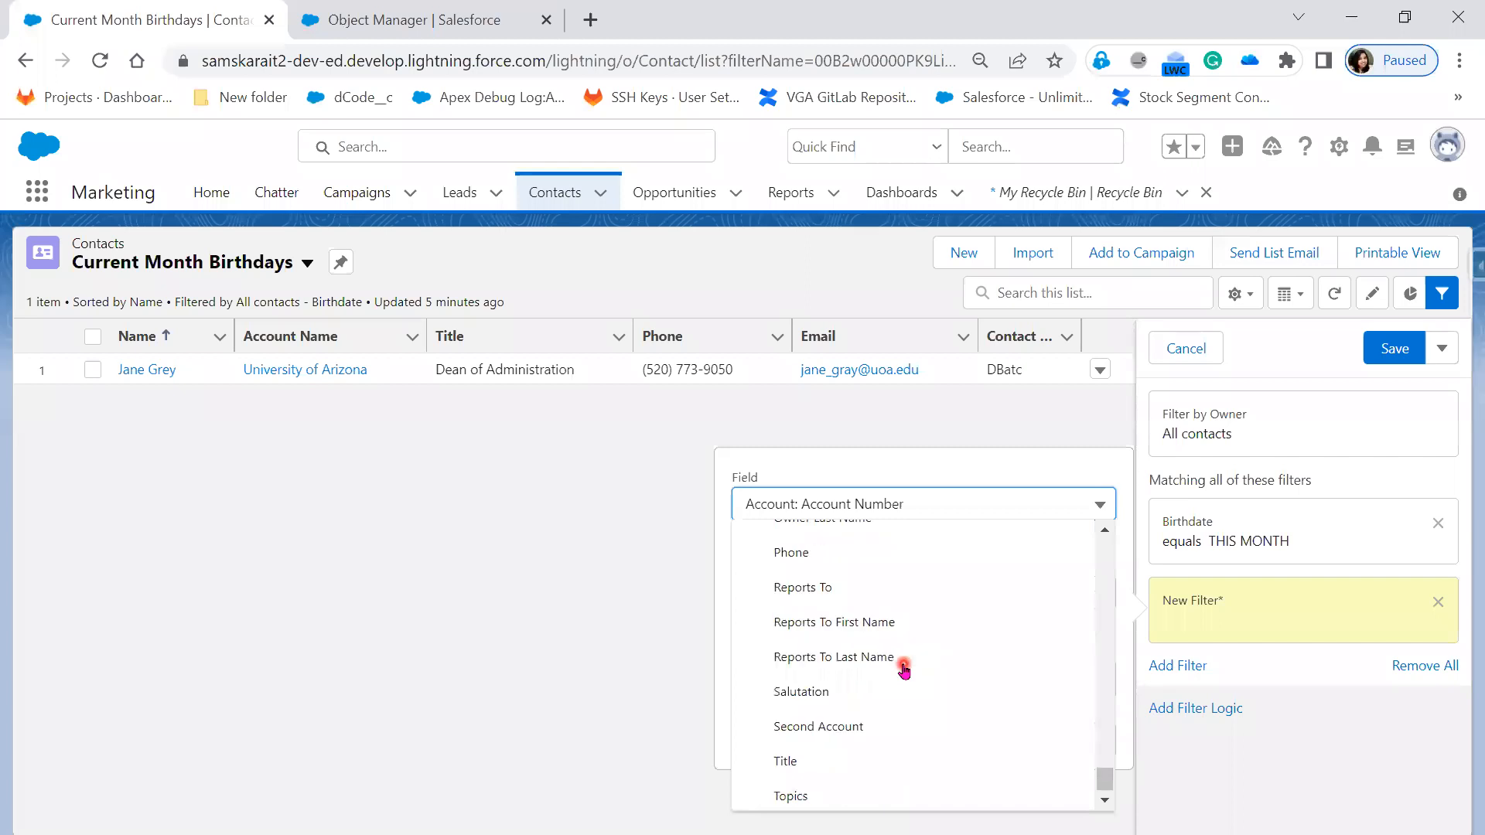
{"action": "left_click", "coordinate": [854, 757]}
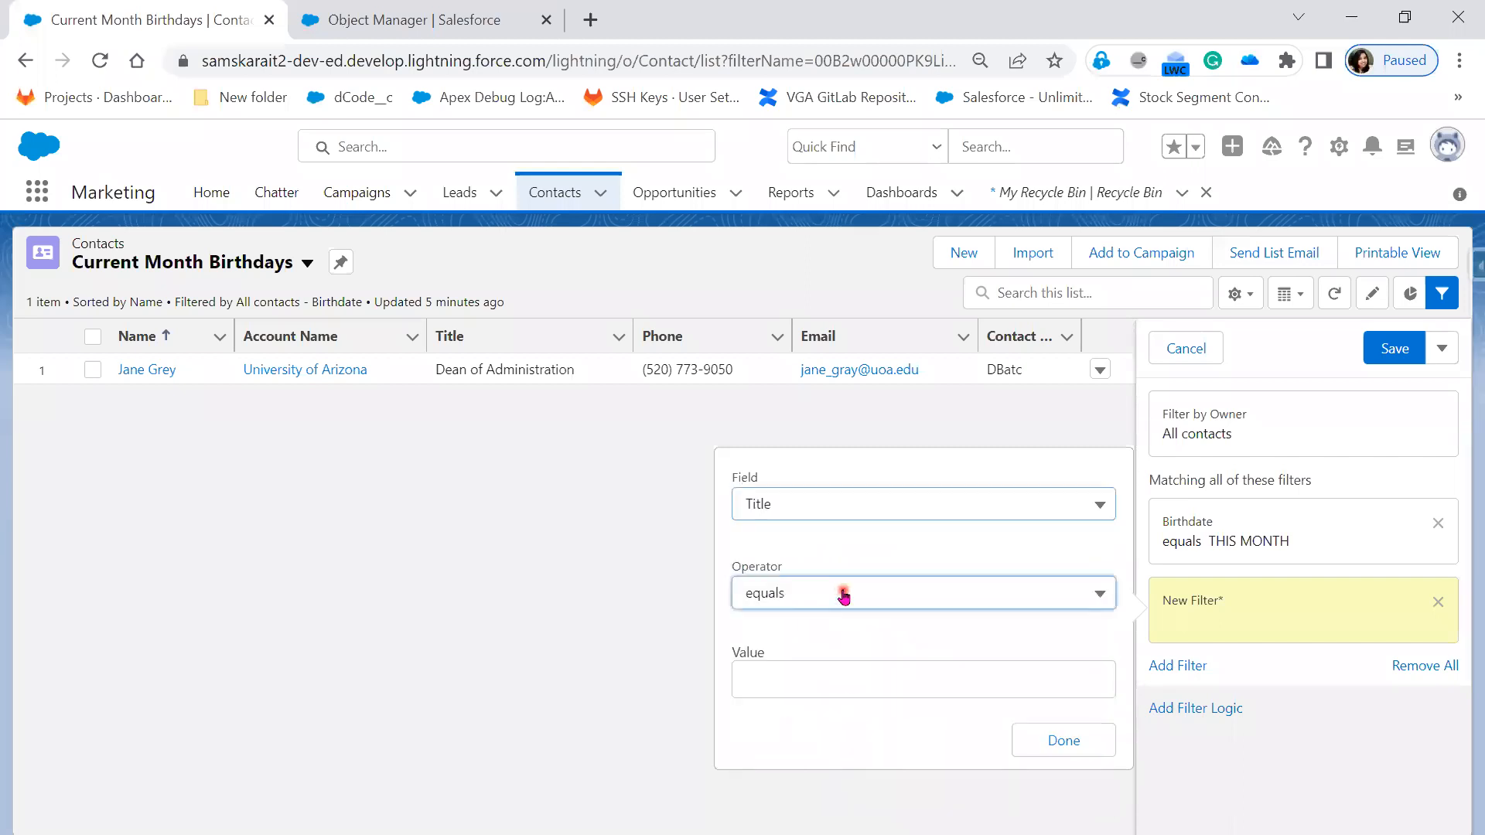
{"action": "left_click", "coordinate": [844, 596]}
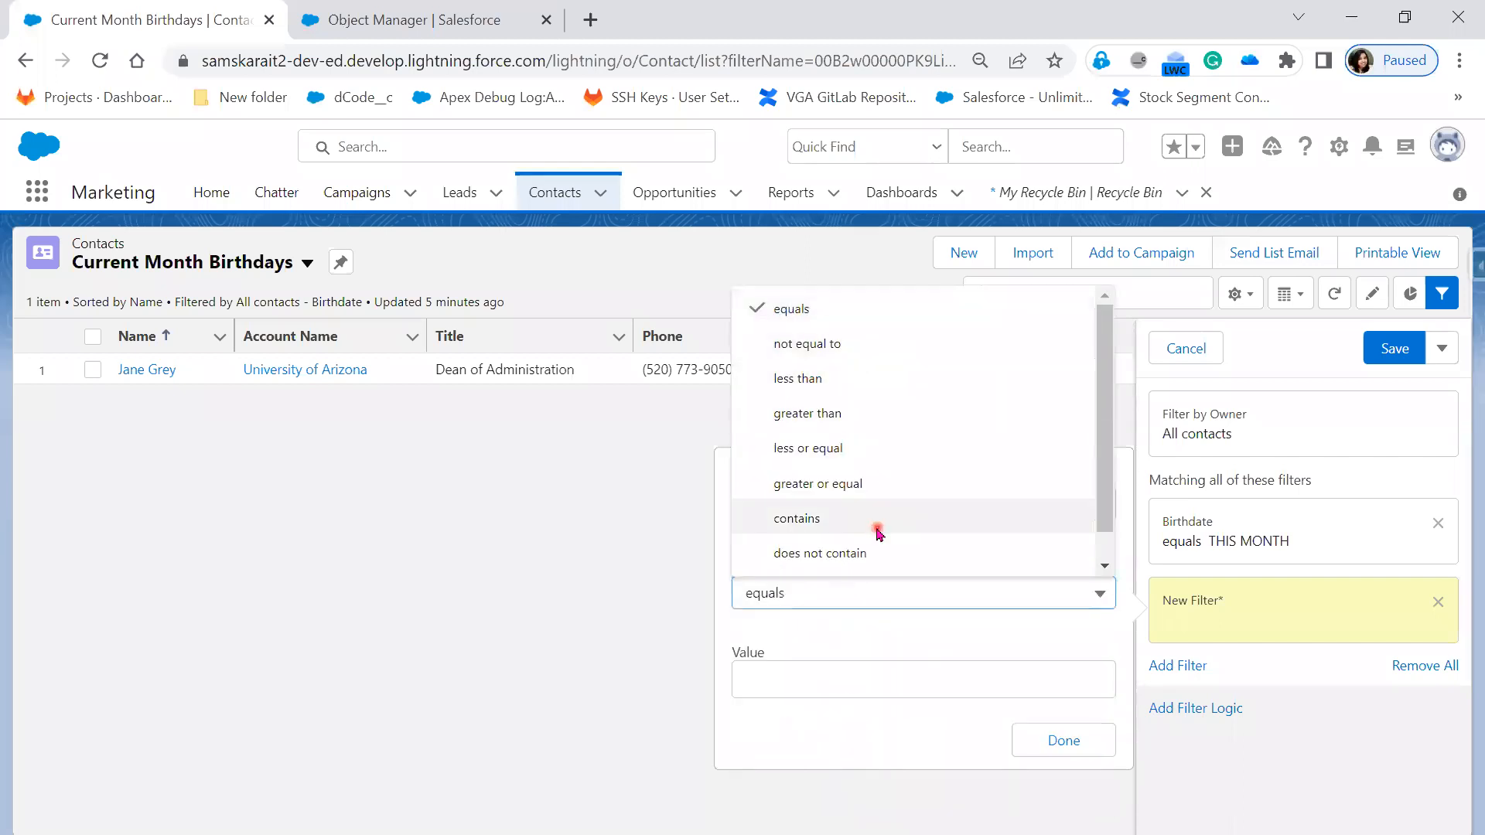
{"action": "left_click", "coordinate": [878, 527]}
{"action": "left_click", "coordinate": [805, 686]}
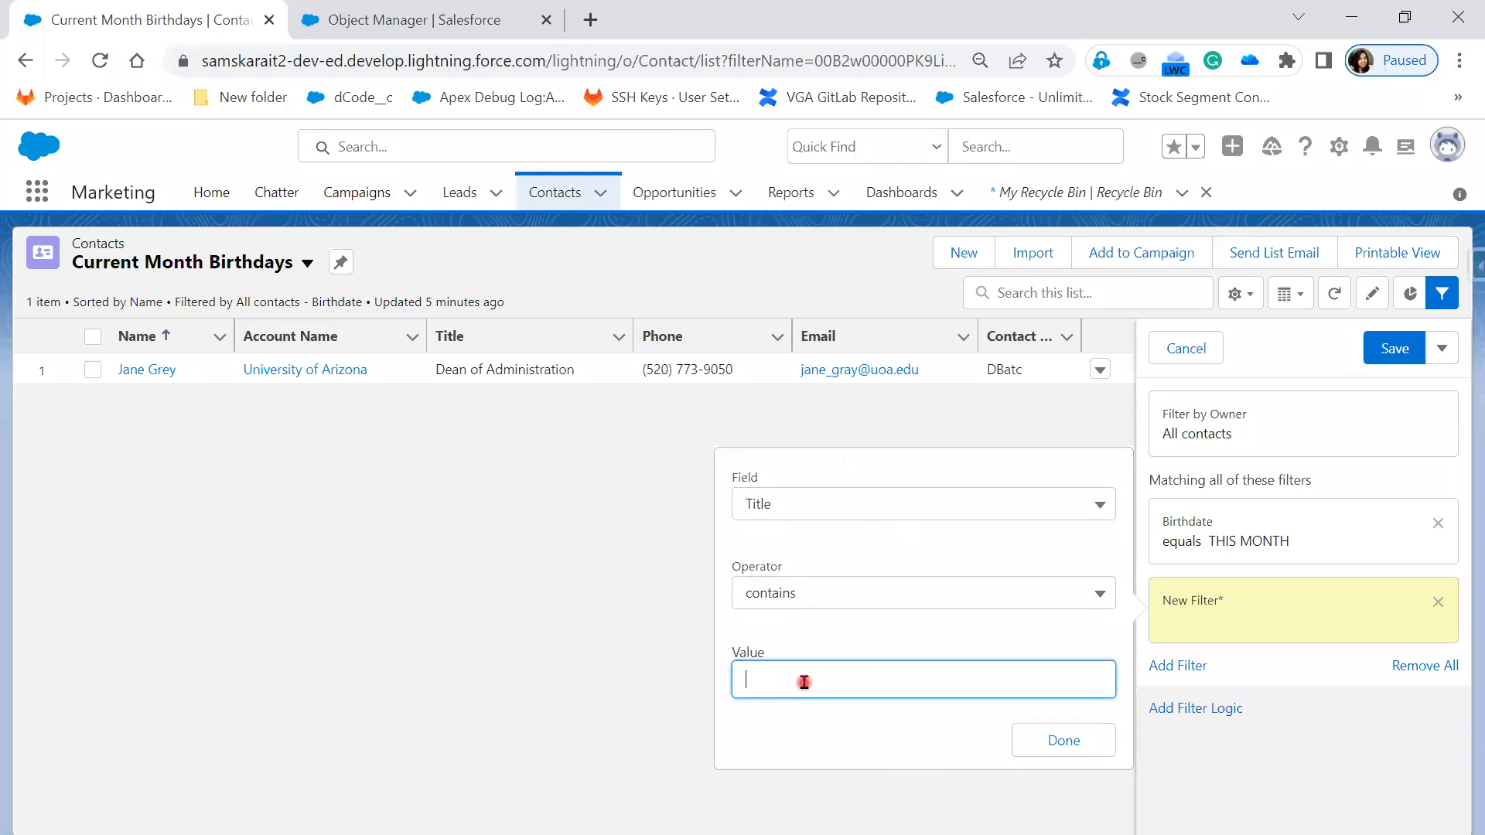
{"action": "left_click", "coordinate": [1082, 740]}
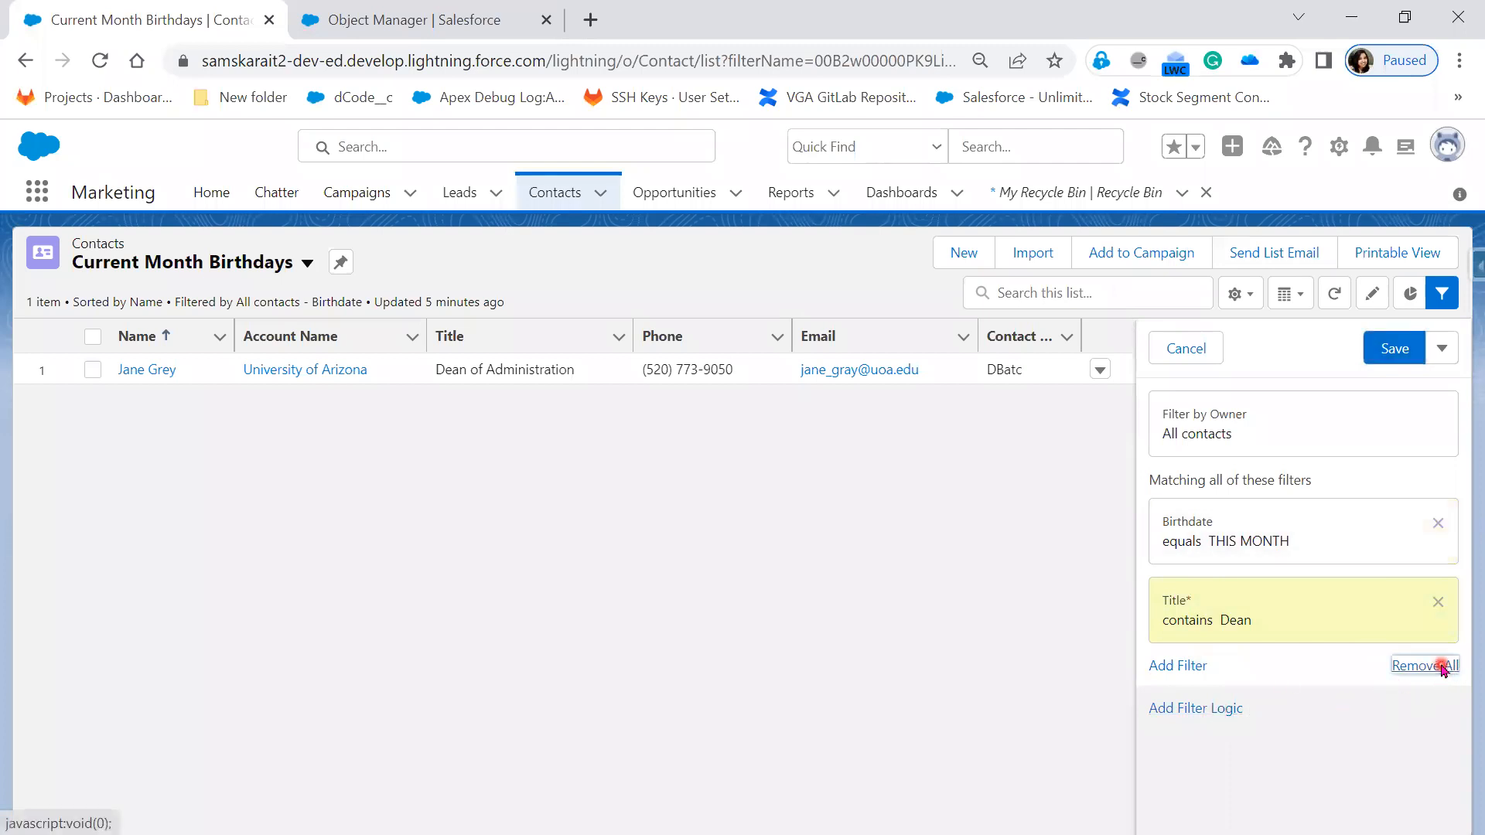
Remove all field filters from the list view, and cancel the unsaved filter changes
{"action": "left_click", "coordinate": [1443, 667]}
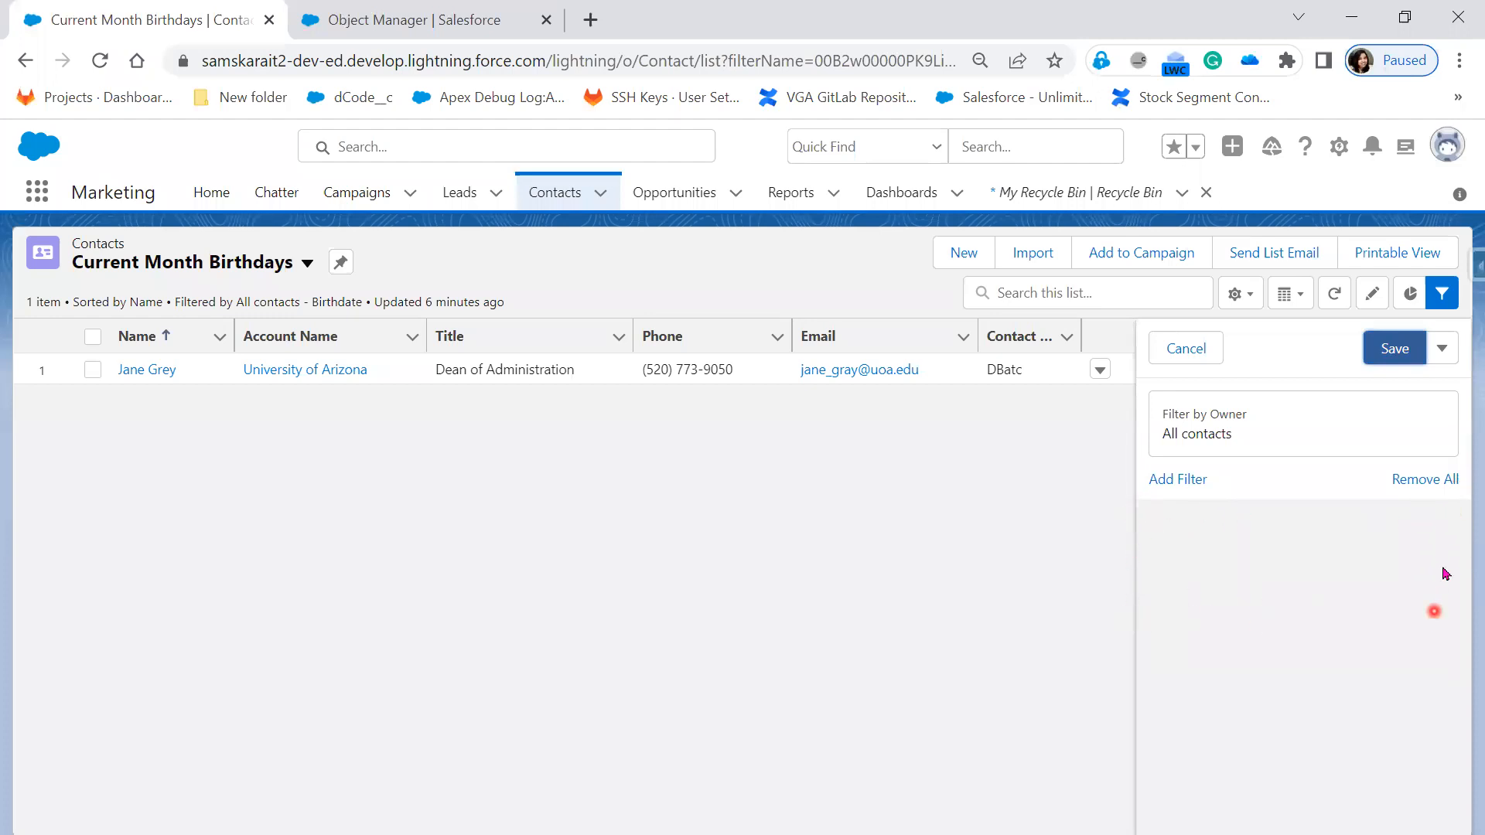
{"action": "left_click", "coordinate": [1184, 349]}
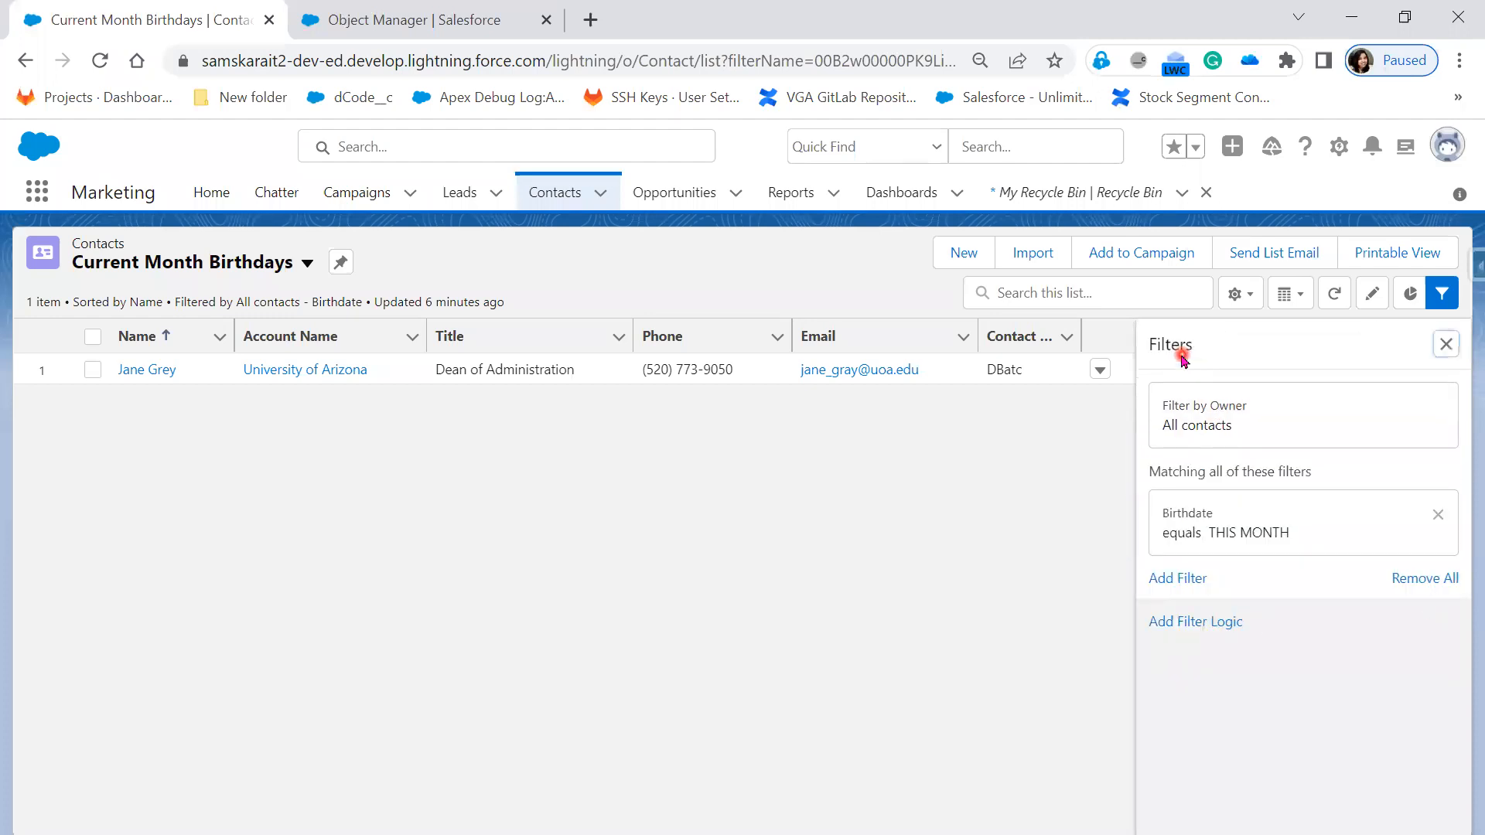
Enable filter logic on the list view and add a second filter where Account Name contains University
{"action": "left_click", "coordinate": [1192, 623]}
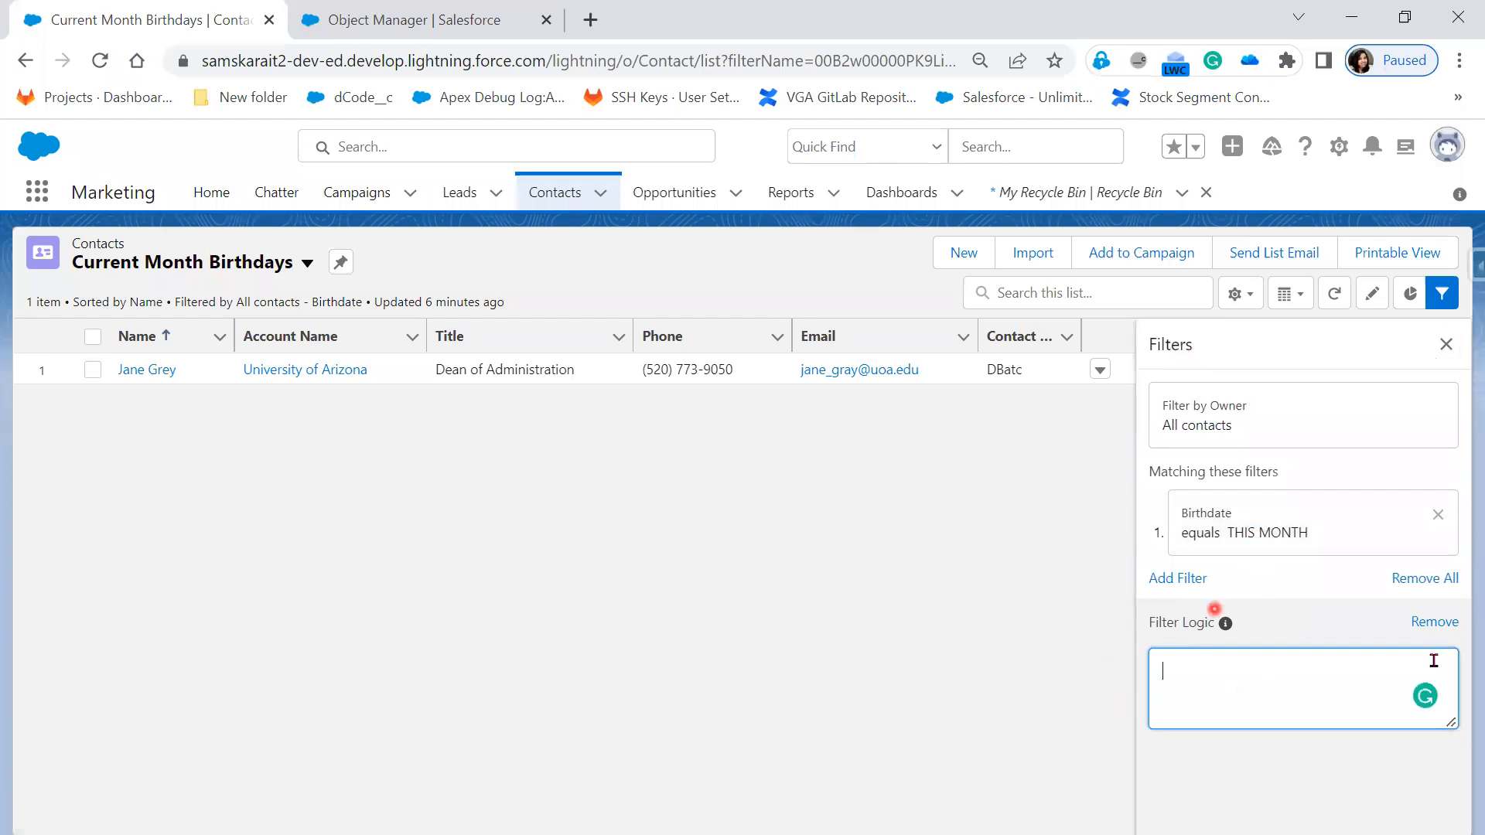
{"action": "left_click", "coordinate": [1188, 580]}
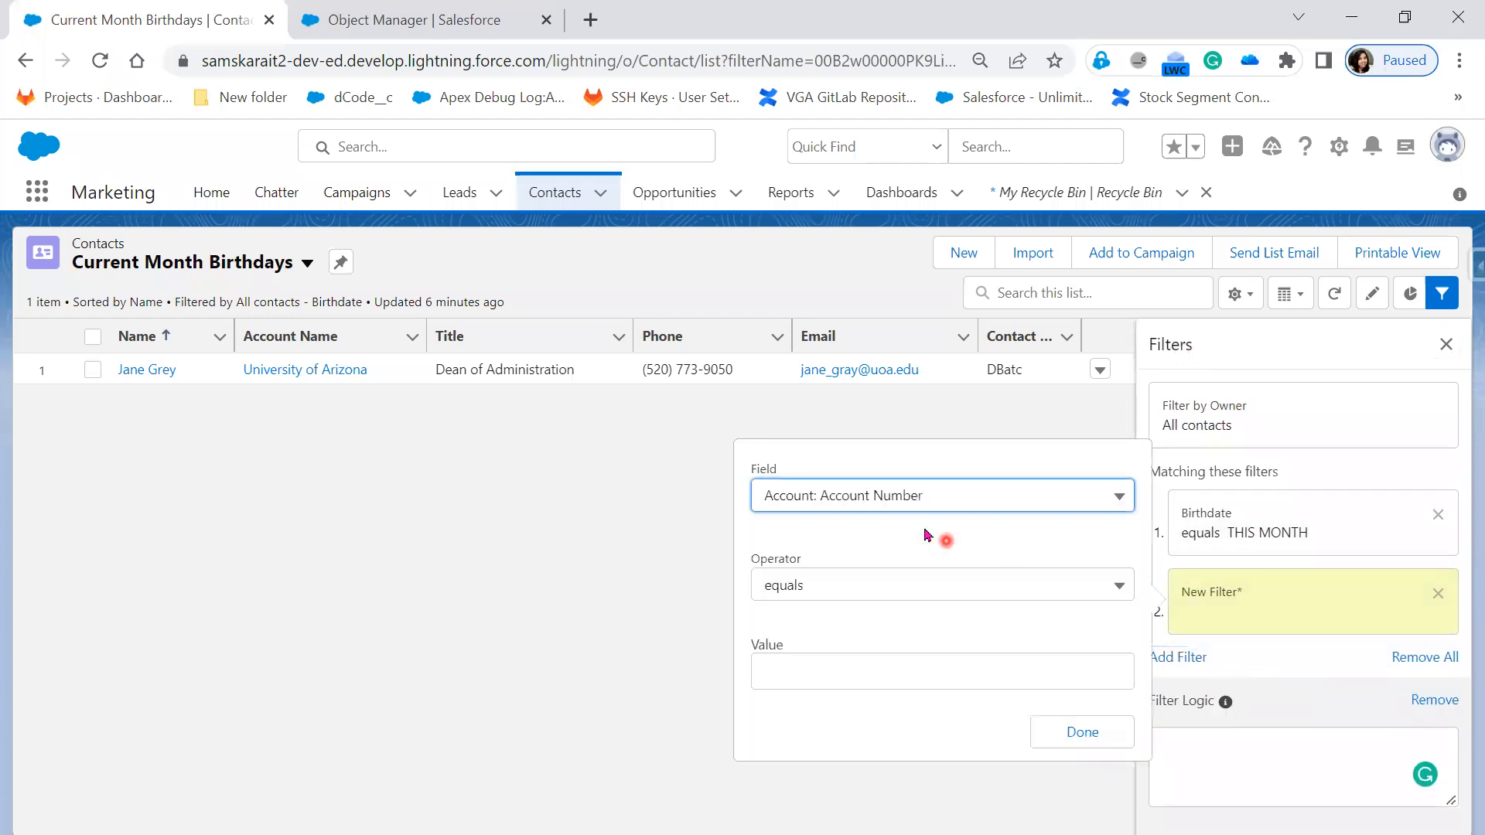
{"action": "left_click", "coordinate": [930, 508]}
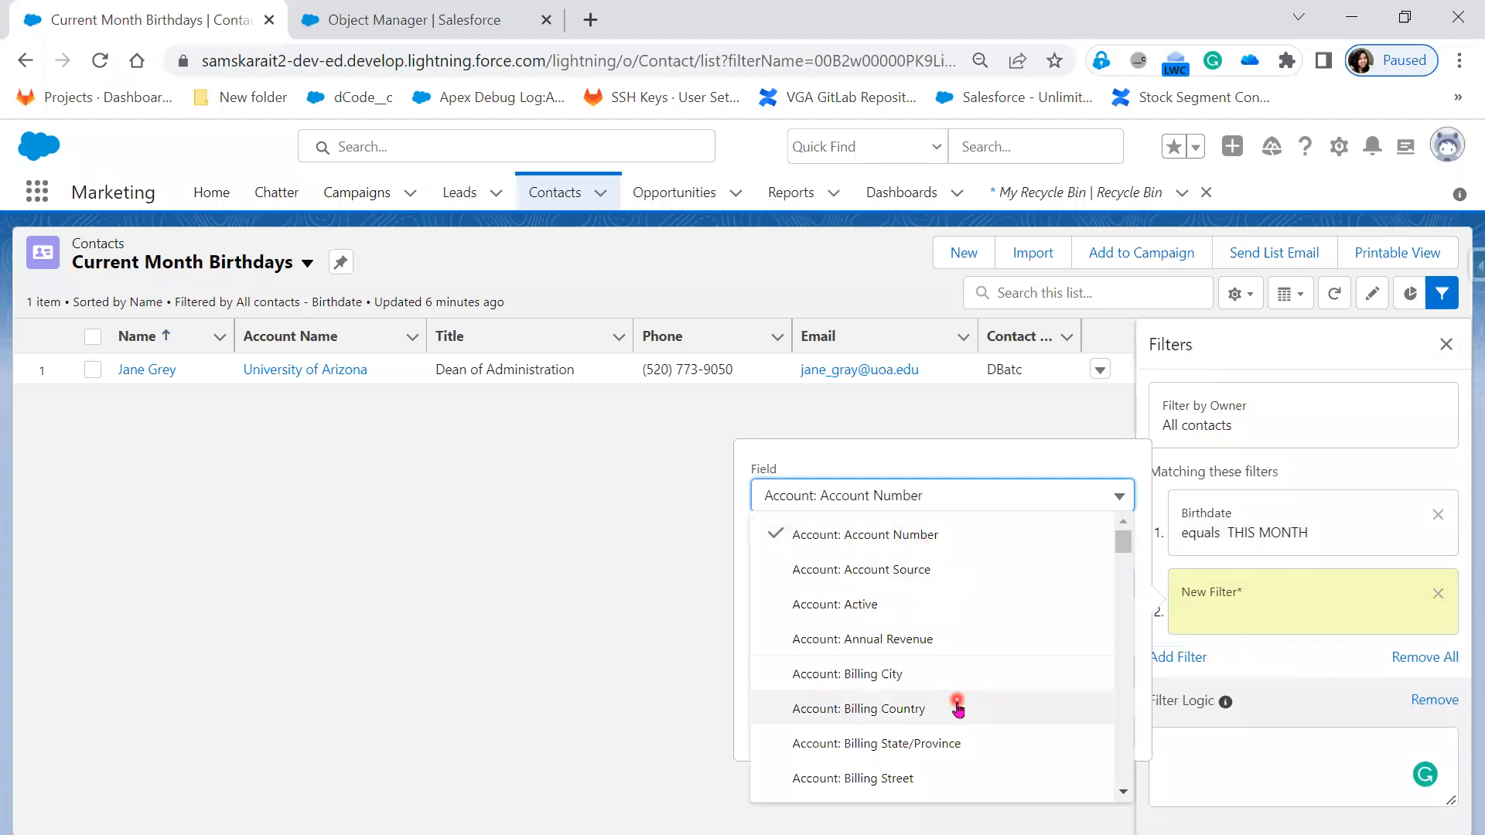
{"action": "scroll", "coordinate": [958, 706], "scroll_direction": "down", "scroll_amount": 5}
{"action": "scroll", "coordinate": [958, 706], "scroll_direction": "down", "scroll_amount": 5}
{"action": "scroll", "coordinate": [958, 706], "scroll_direction": "down", "scroll_amount": 5}
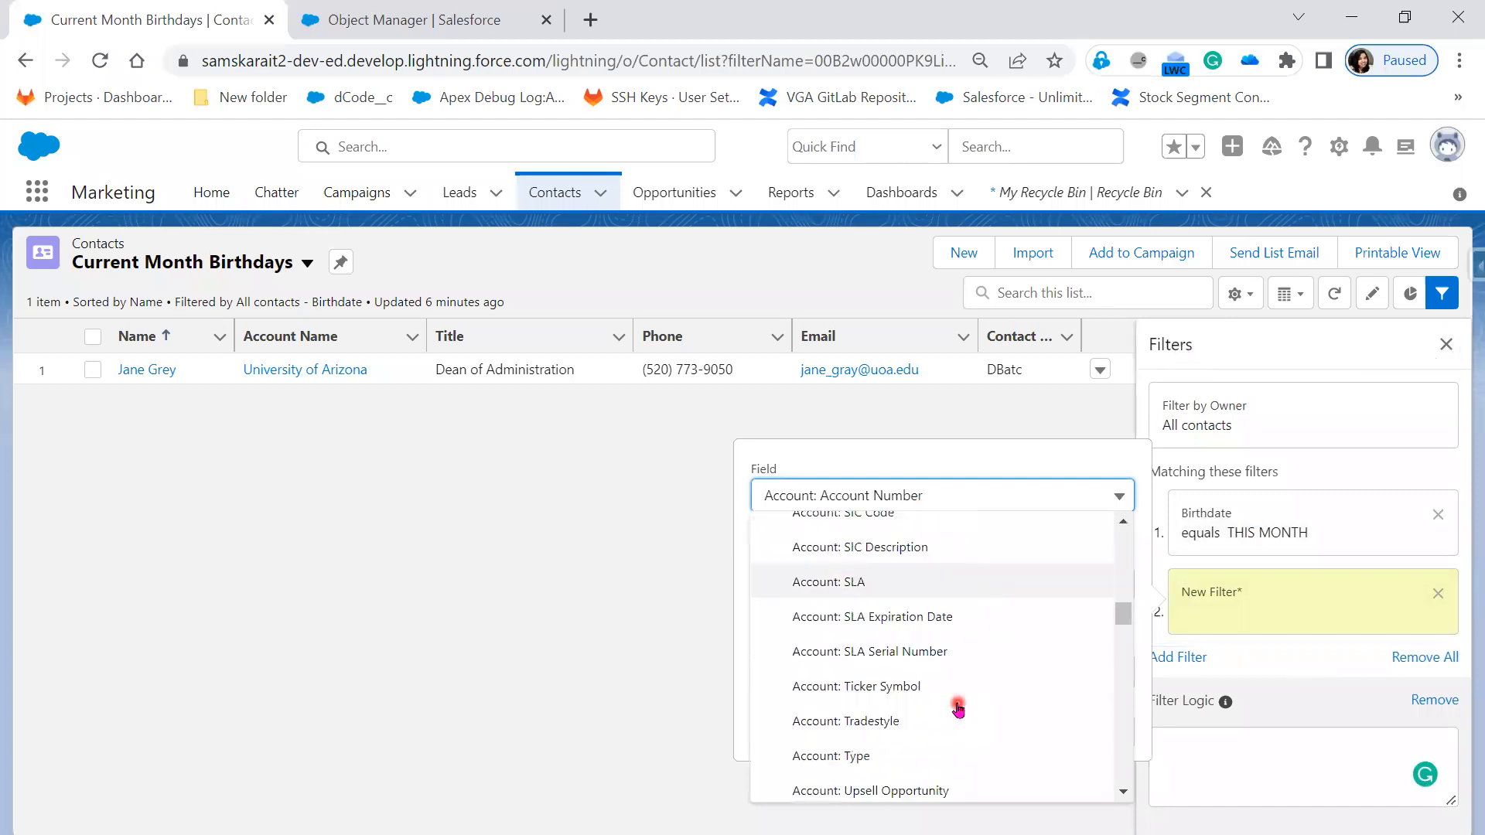
{"action": "left_click", "coordinate": [958, 706]}
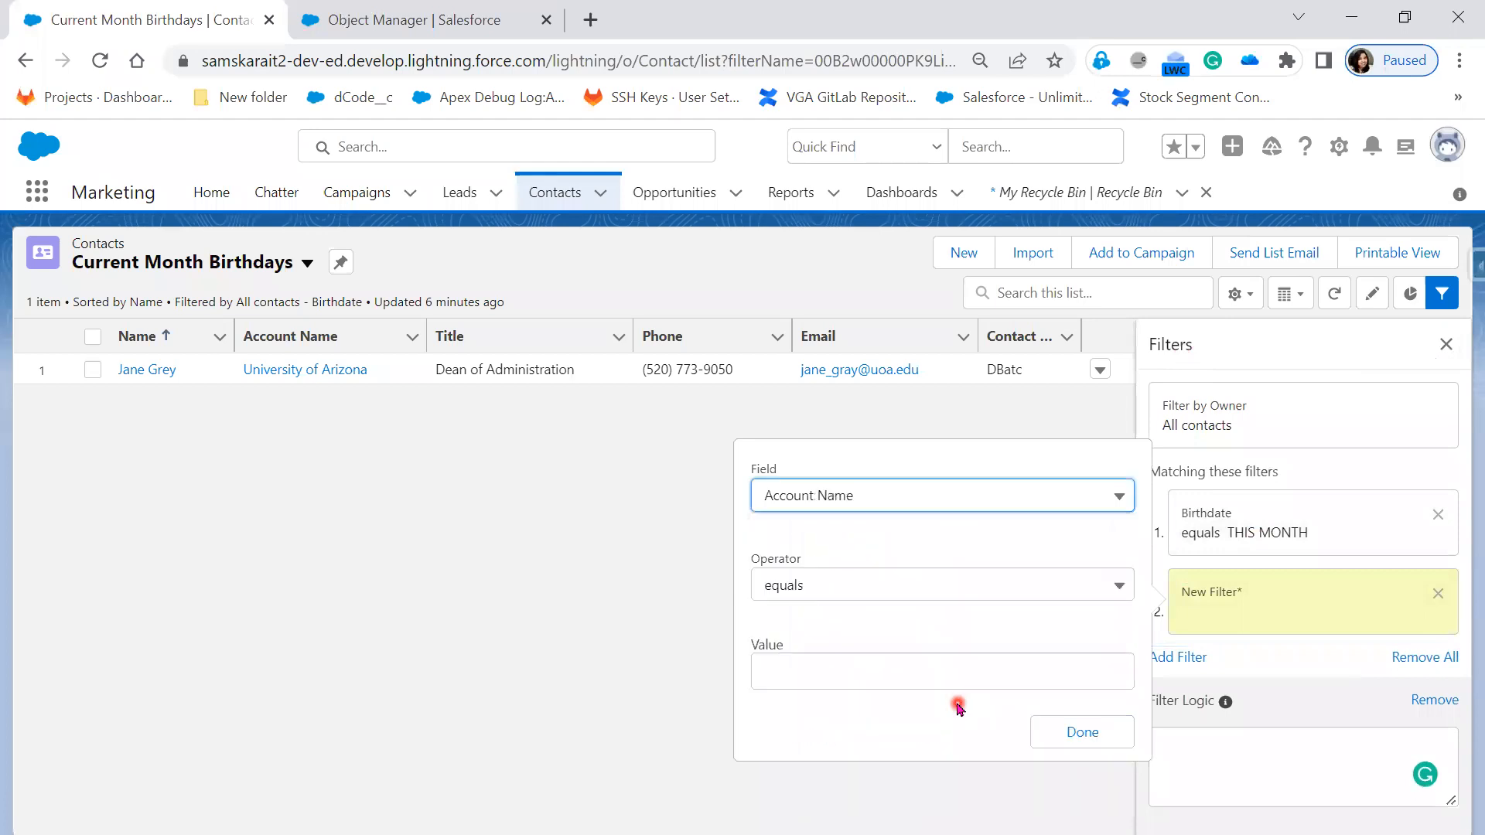
{"action": "left_click", "coordinate": [899, 588]}
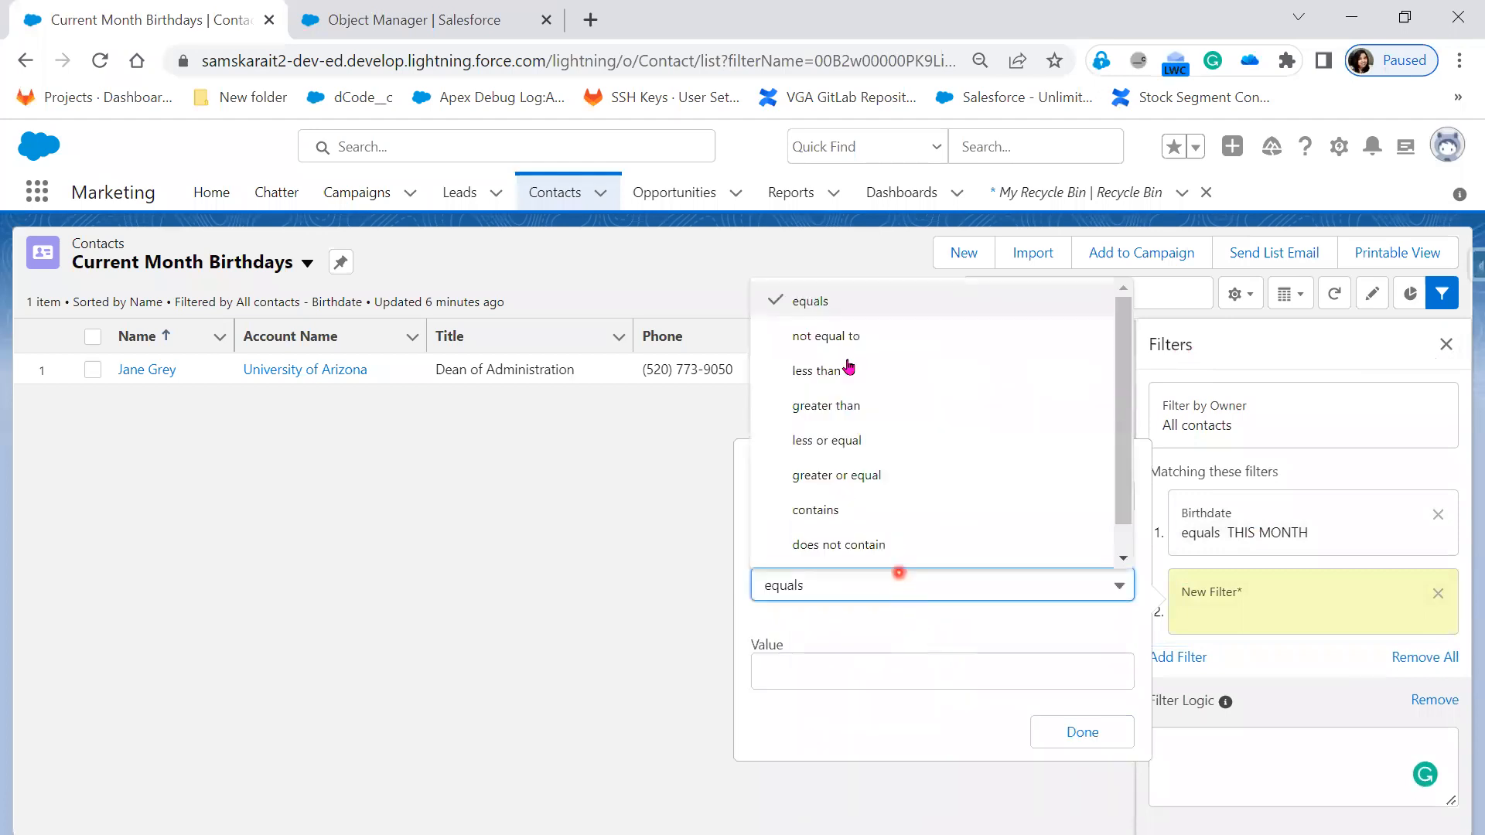
{"action": "left_click", "coordinate": [855, 517]}
{"action": "left_click", "coordinate": [856, 673]}
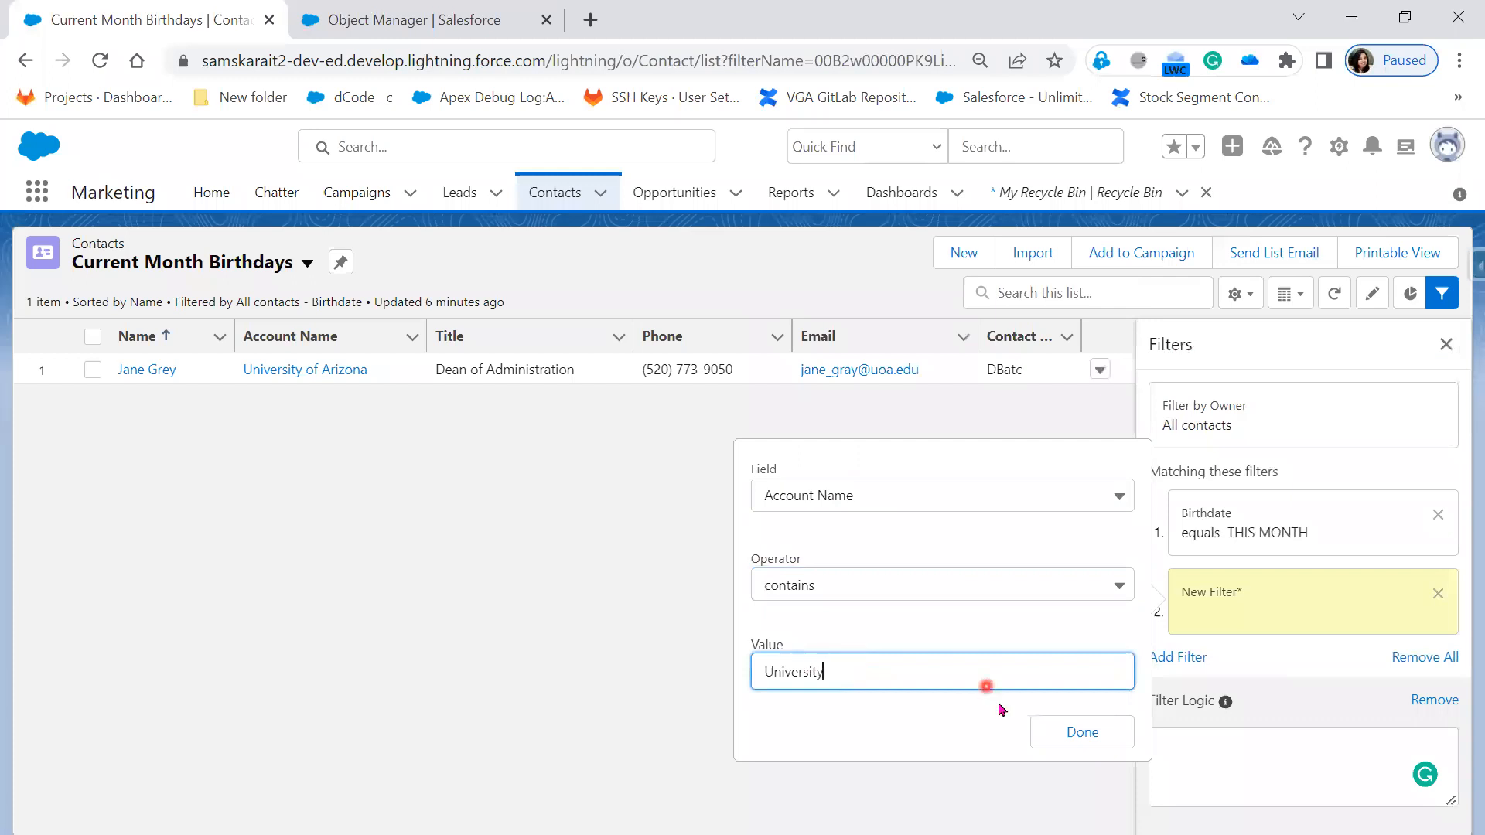
{"action": "left_click", "coordinate": [1111, 744]}
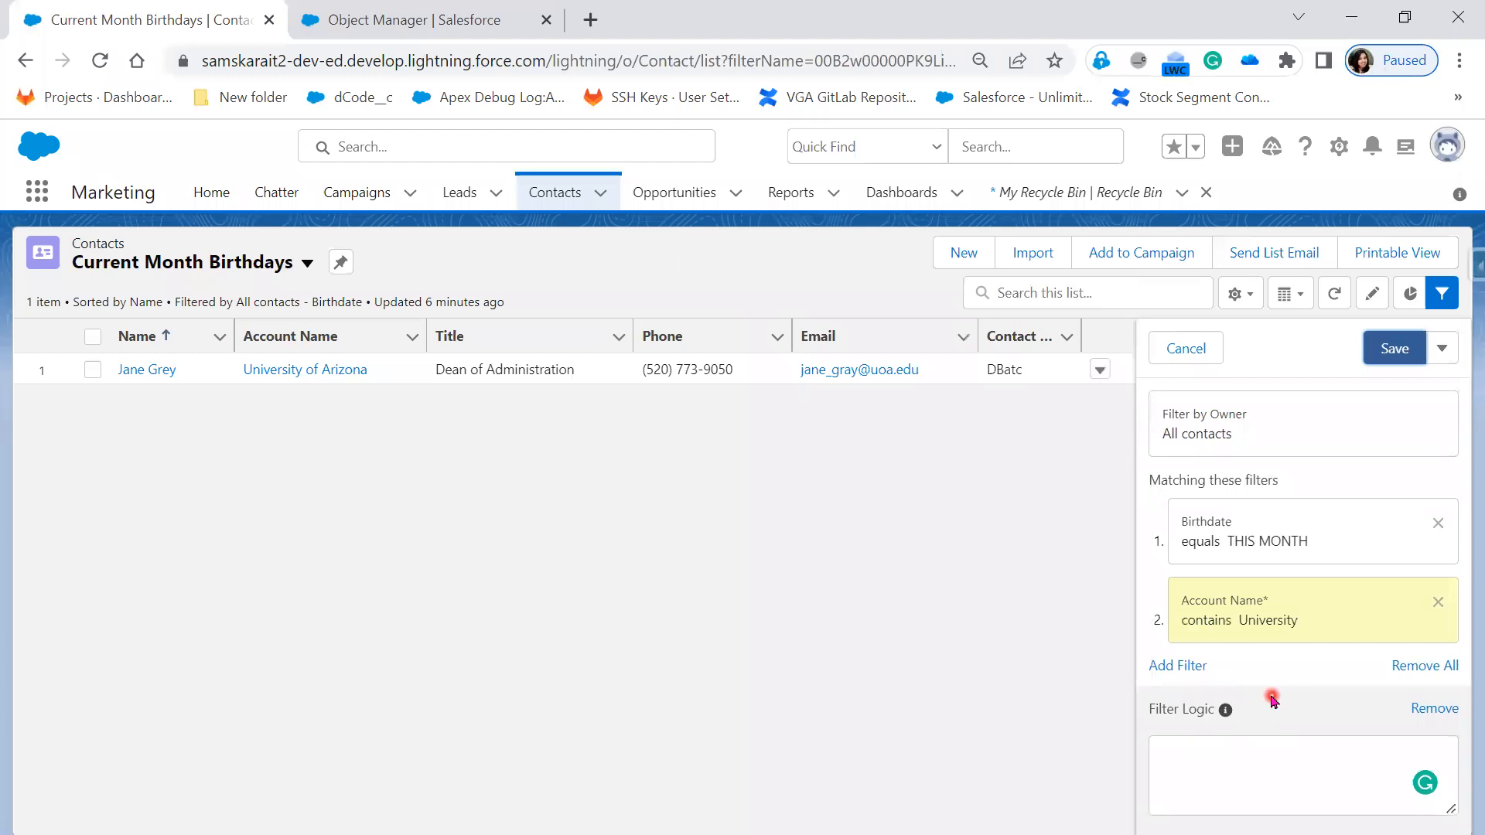
Set the filter logic to 1 AND 2 and save the list view
{"action": "left_click", "coordinate": [1188, 710]}
{"action": "left_click", "coordinate": [1278, 707]}
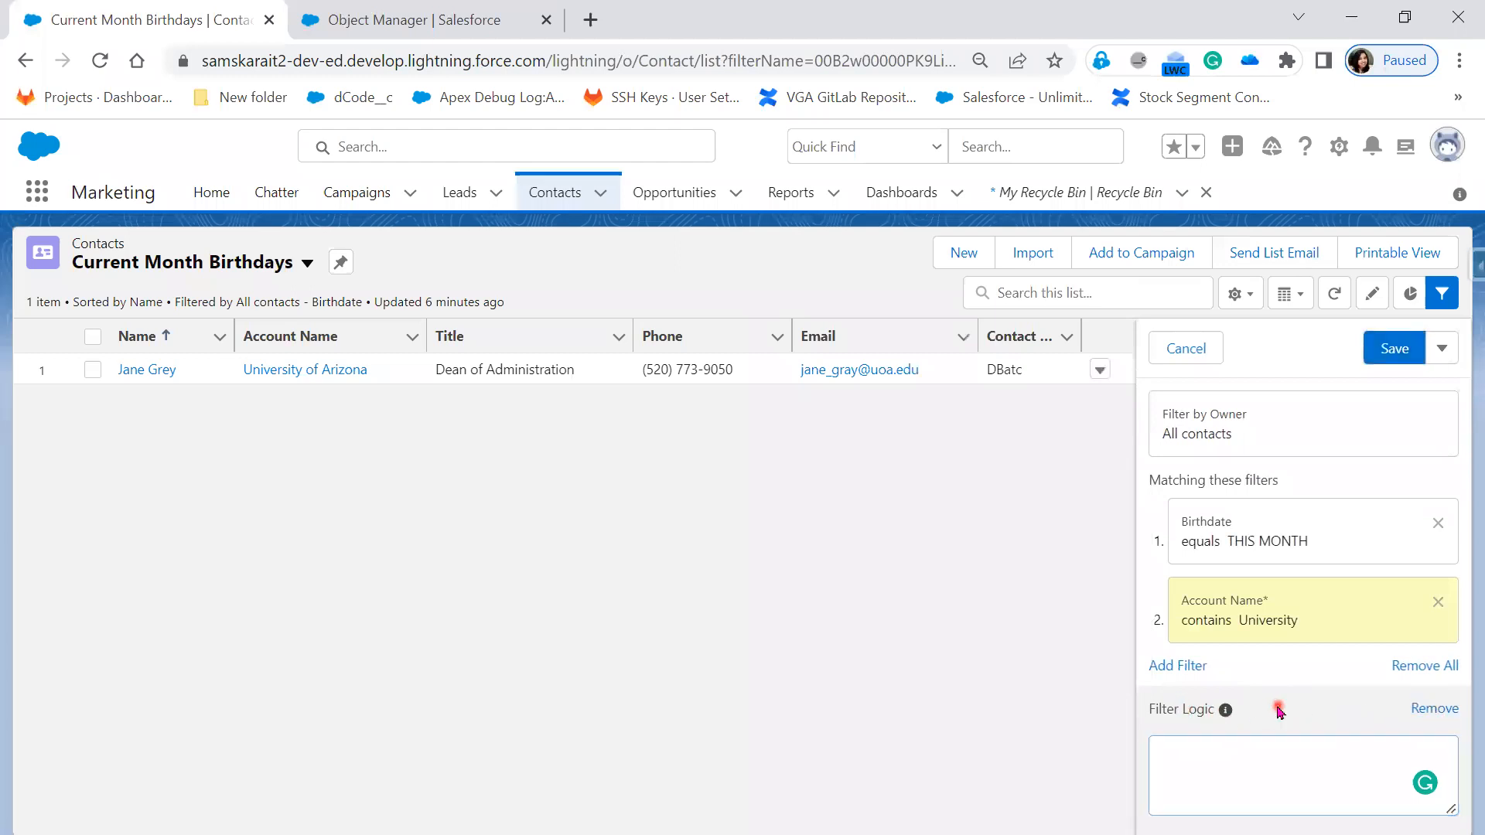
{"action": "left_click", "coordinate": [1255, 761]}
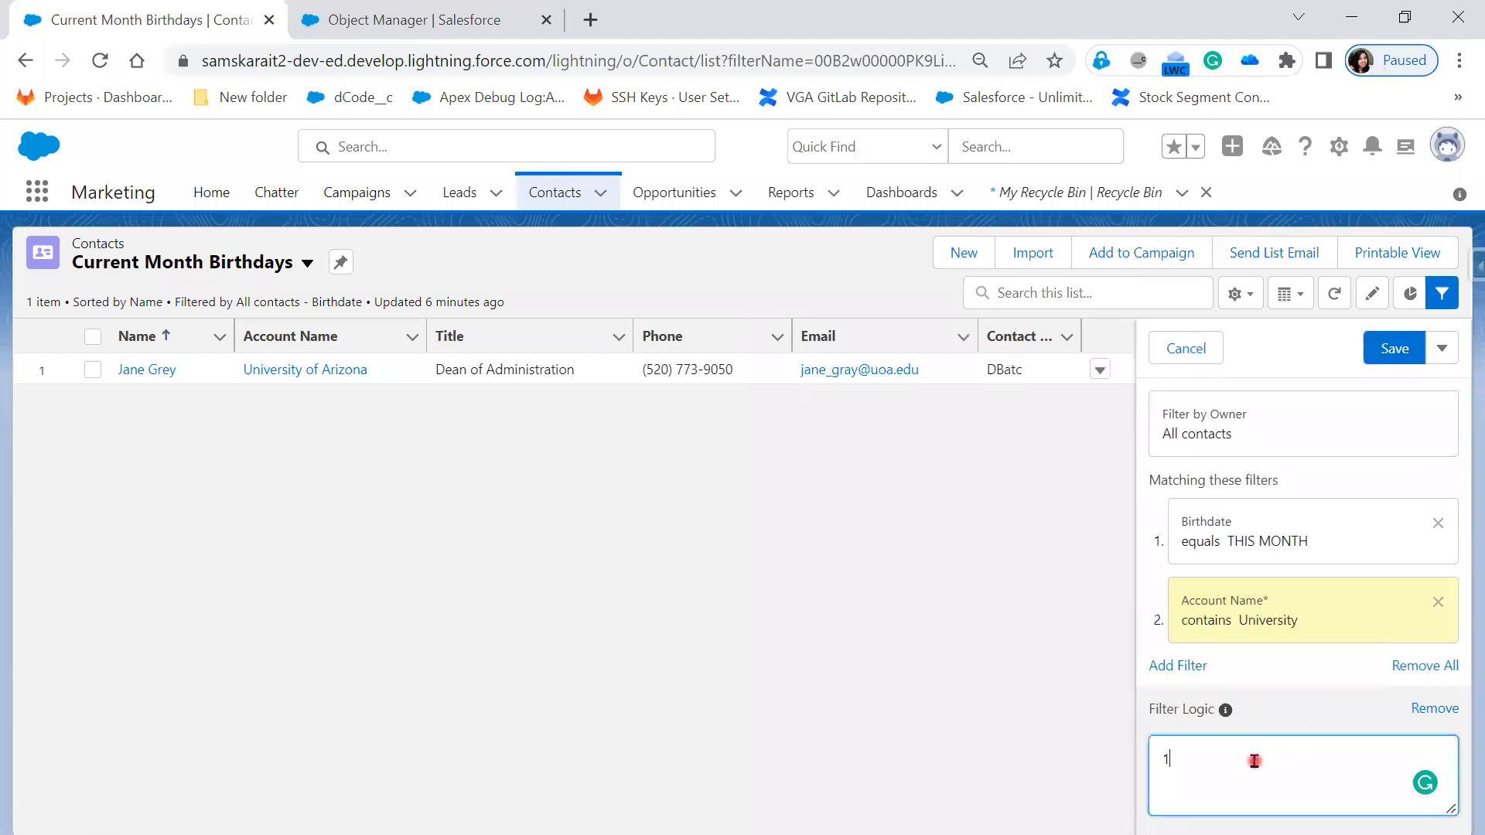
{"action": "type", "text": "1 AND 2"}
{"action": "left_click", "coordinate": [1396, 349]}
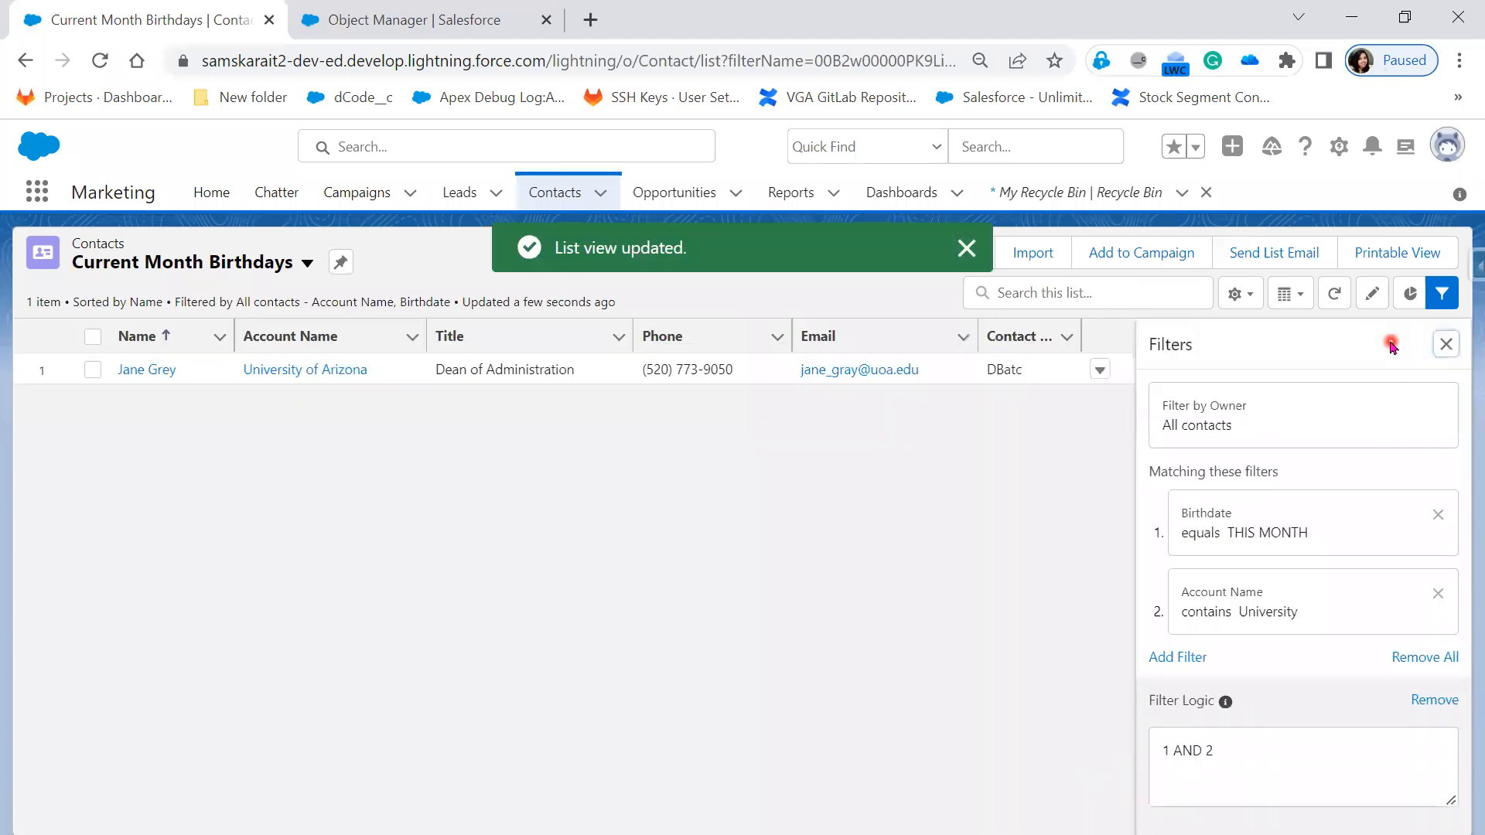
Change the filter logic to 1 OR 2 and save the list view
{"action": "double_click", "coordinate": [1191, 750]}
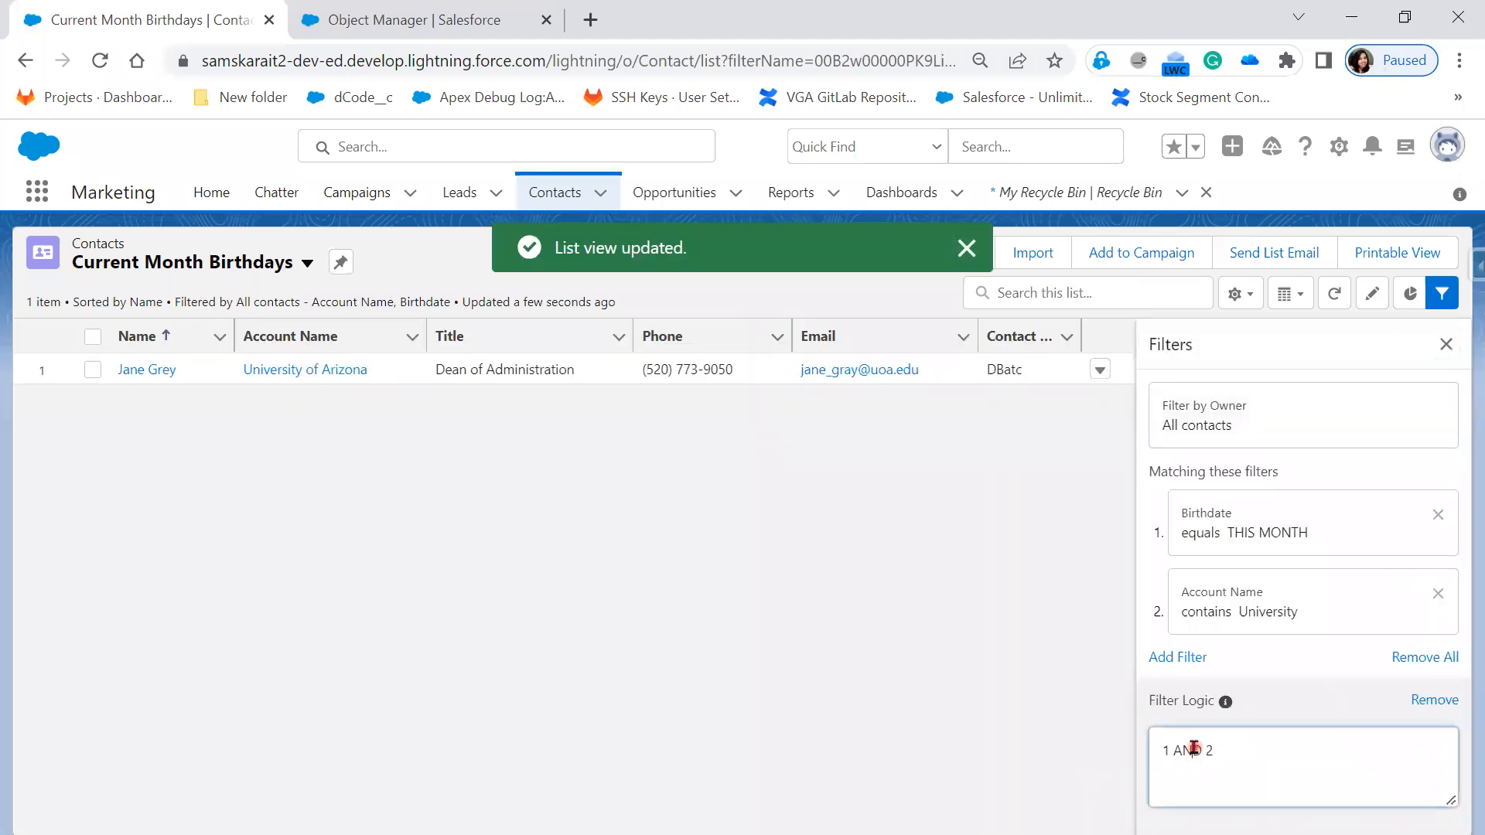
{"action": "type", "text": "OR"}
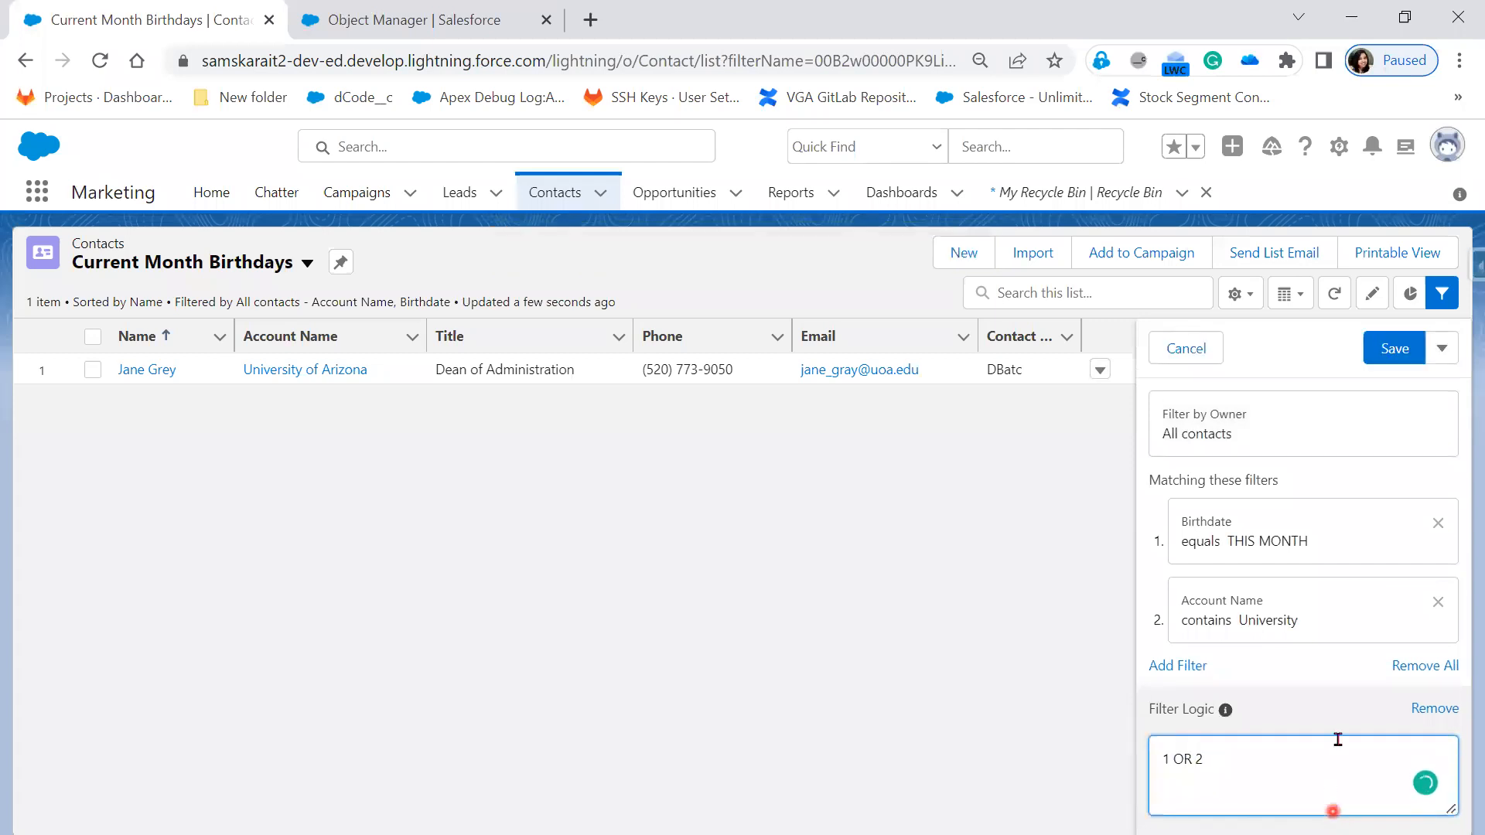
{"action": "left_click", "coordinate": [1393, 349]}
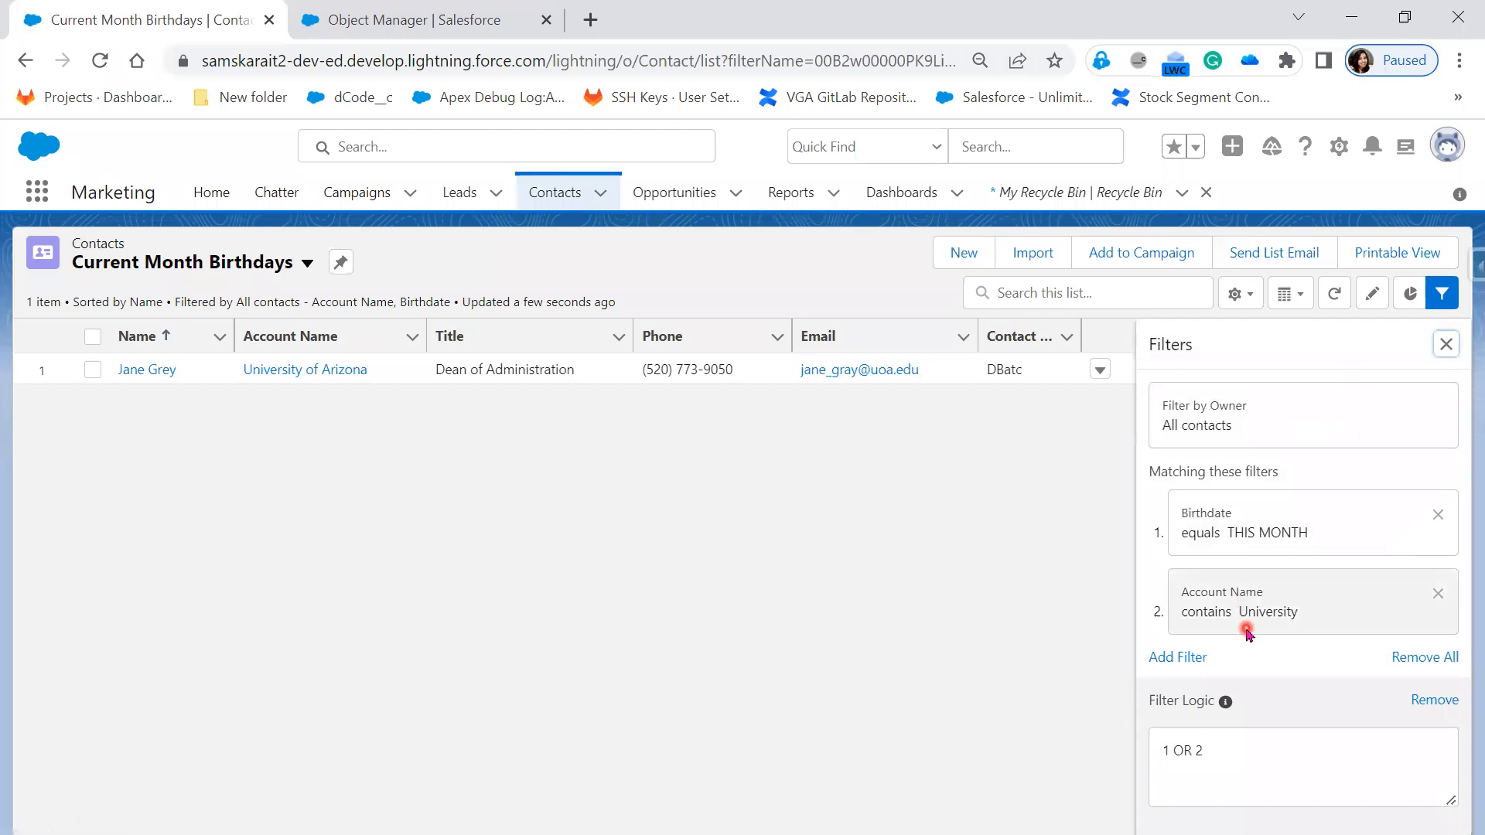
Try removing the filter logic from the Current Month Birthdays list view and adding it back
{"action": "left_click", "coordinate": [1432, 699]}
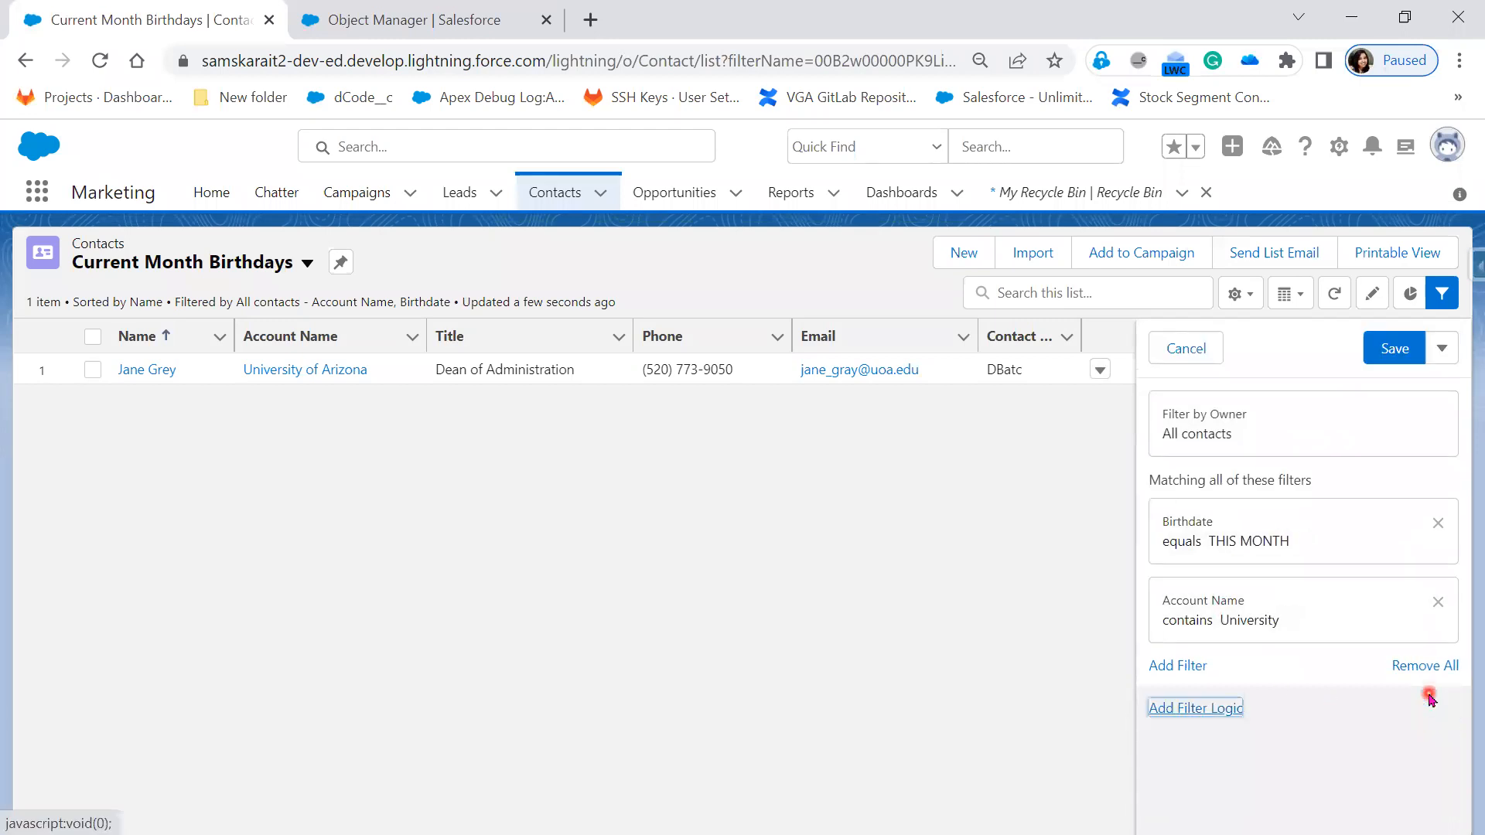
{"action": "left_click", "coordinate": [1202, 712]}
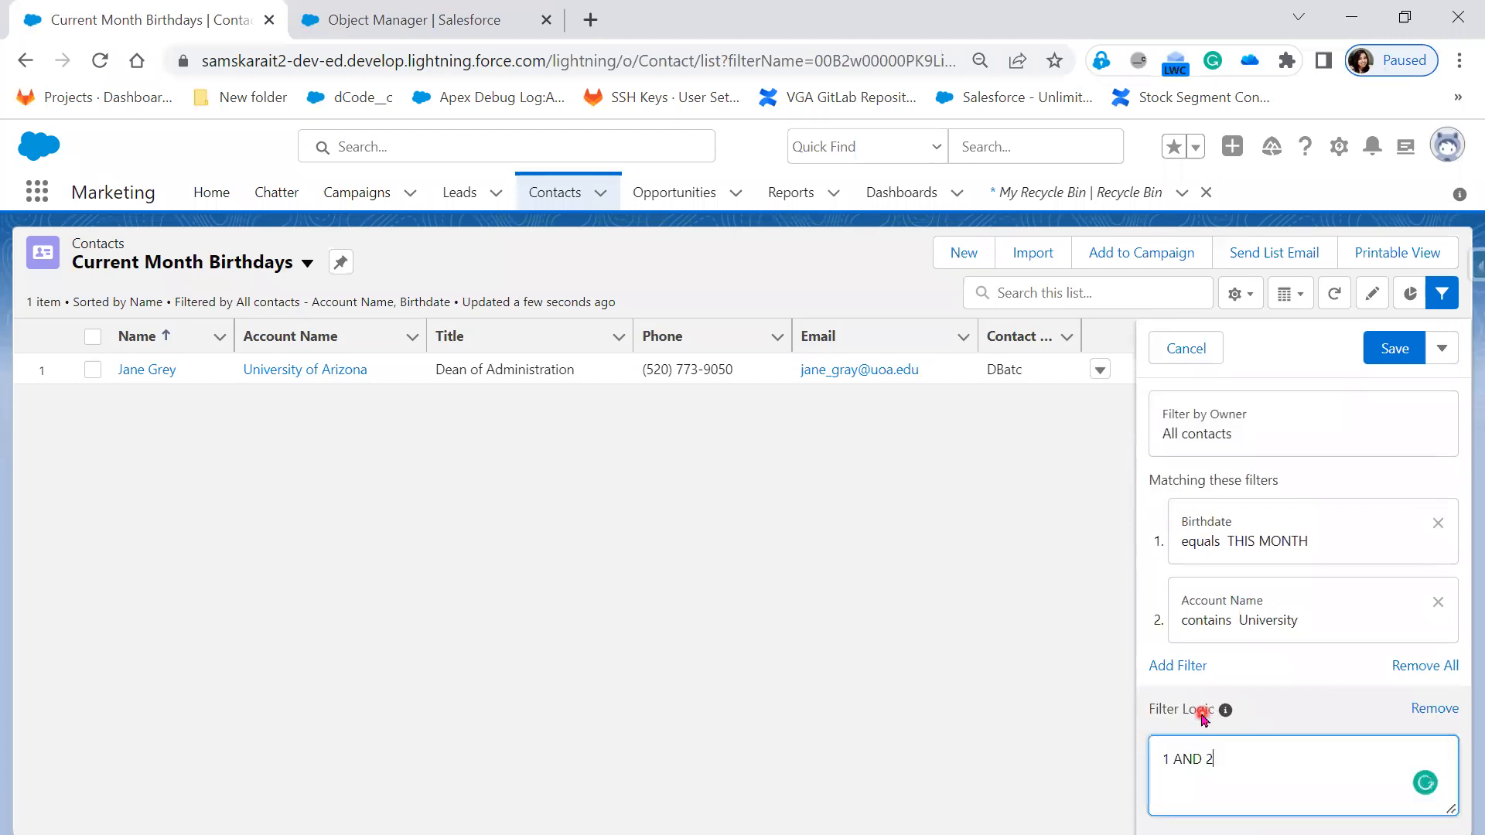
{"action": "left_click", "coordinate": [1430, 709]}
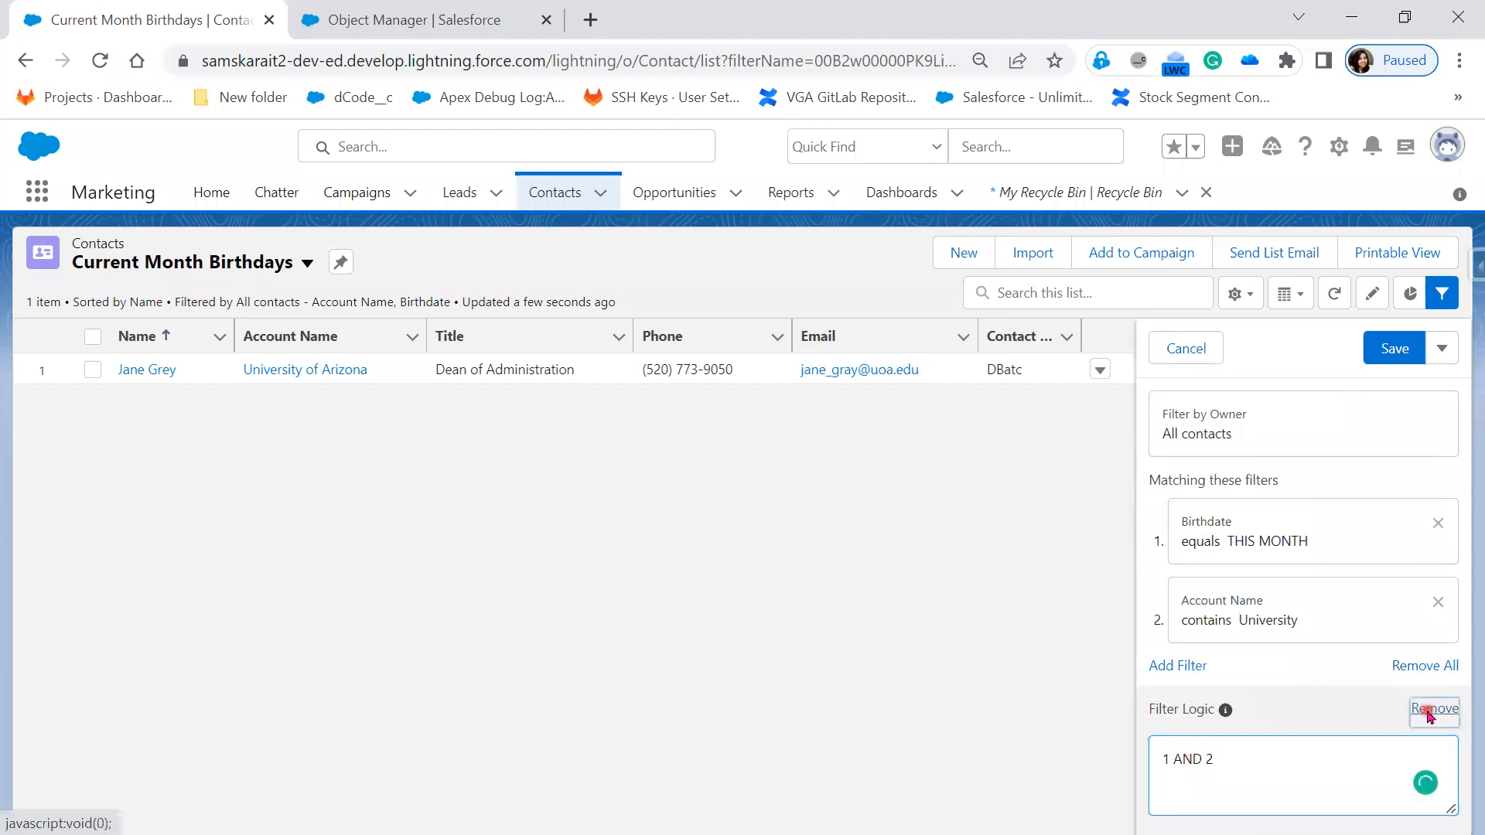
{"action": "left_click", "coordinate": [1185, 713]}
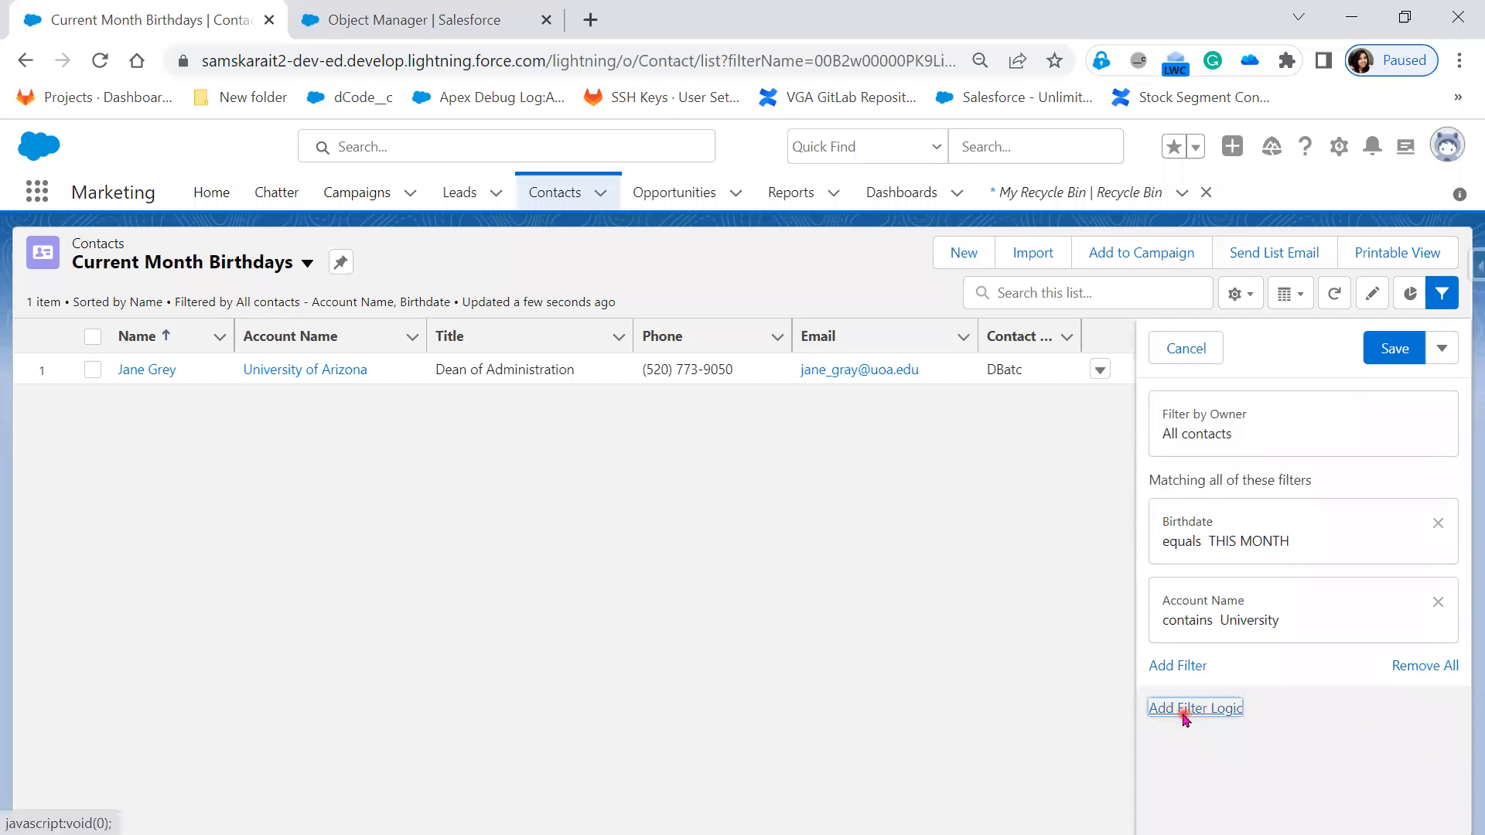
Remove the filter logic and the Account Name filter from the Current Month Birthdays list view, and save it
{"action": "left_click", "coordinate": [1431, 709]}
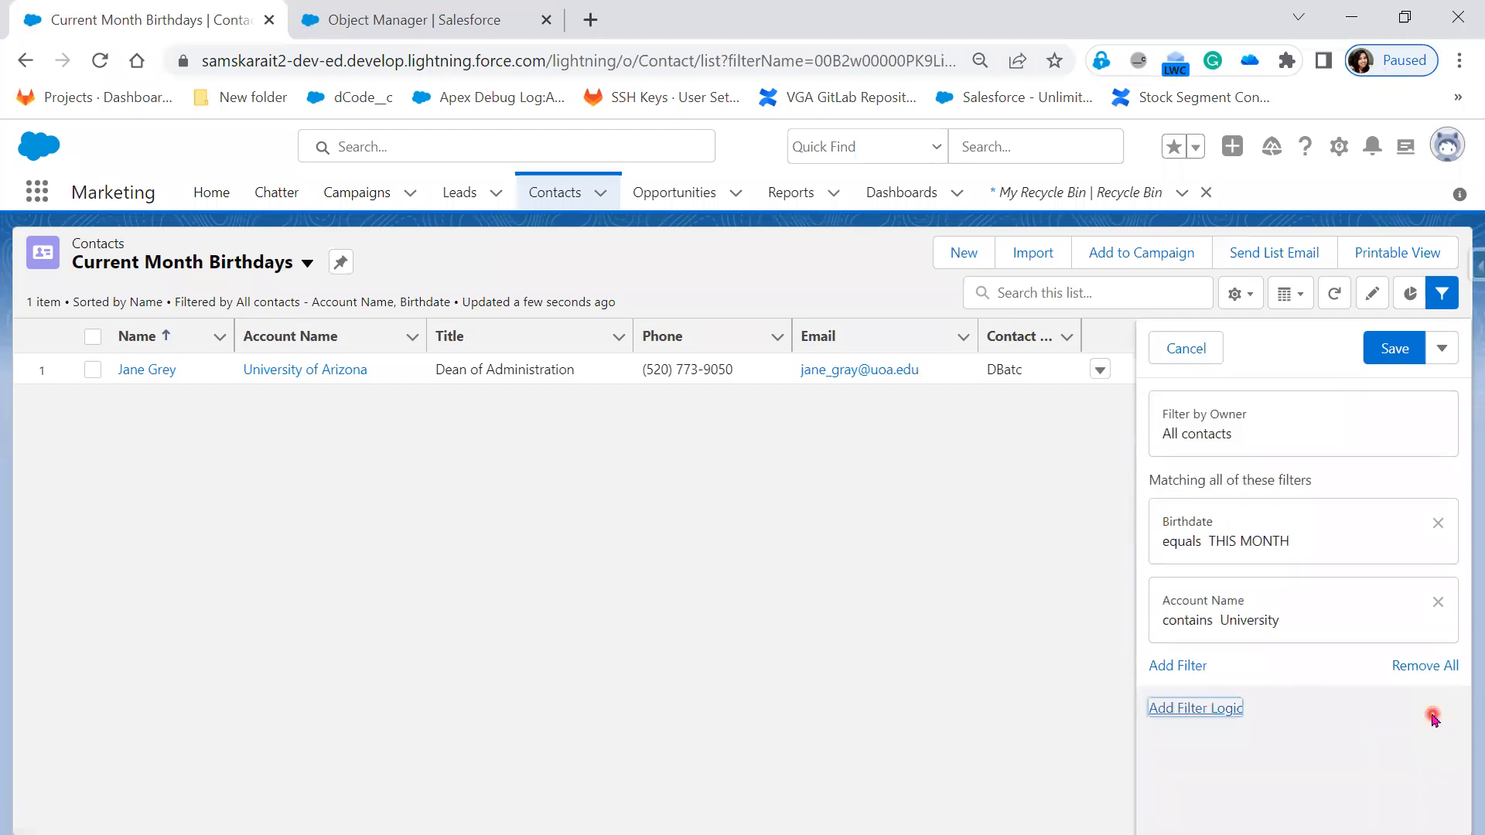
{"action": "left_click", "coordinate": [1439, 602]}
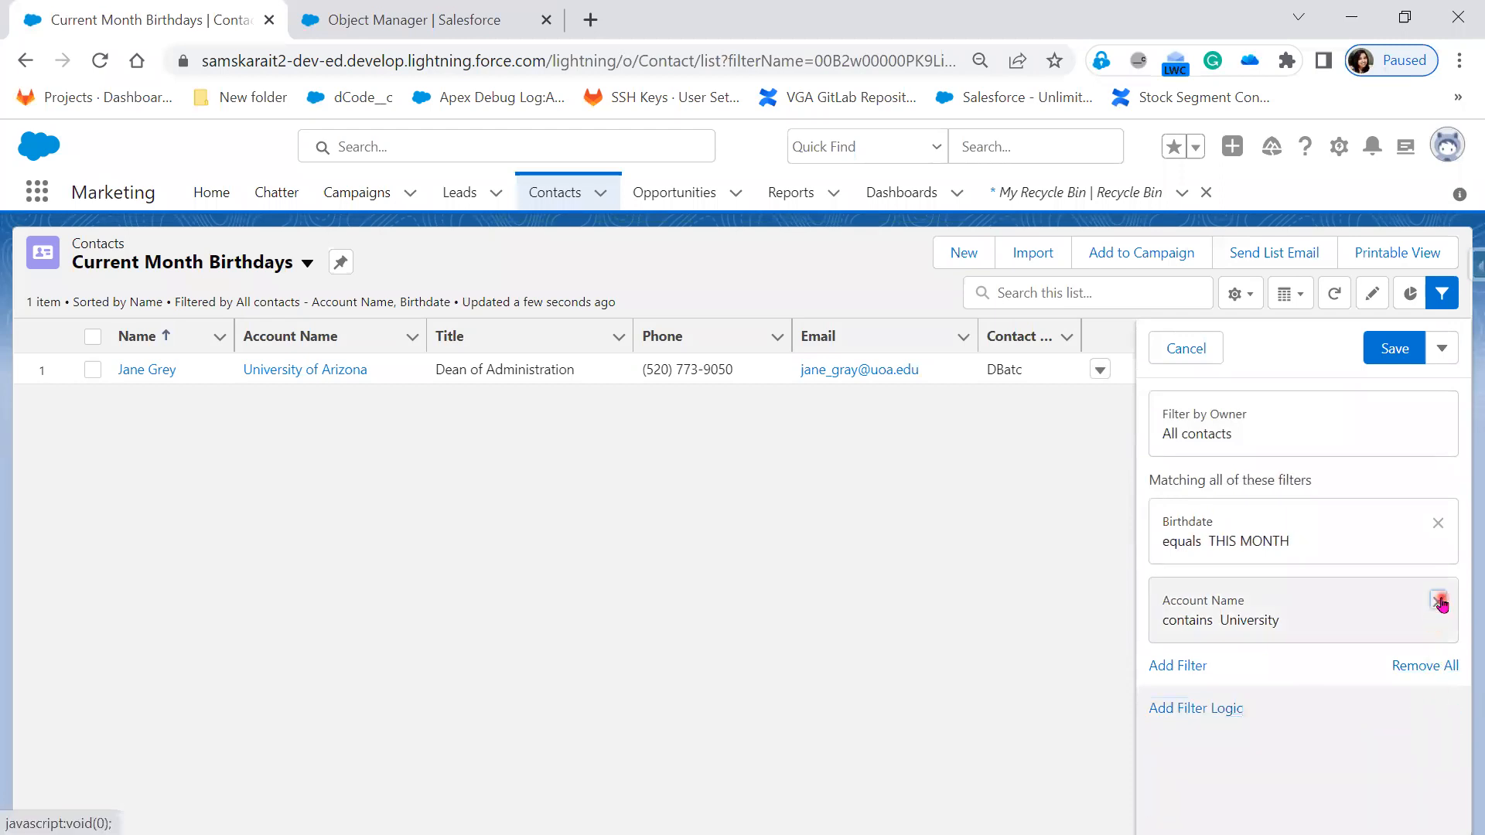
{"action": "left_click", "coordinate": [1395, 347]}
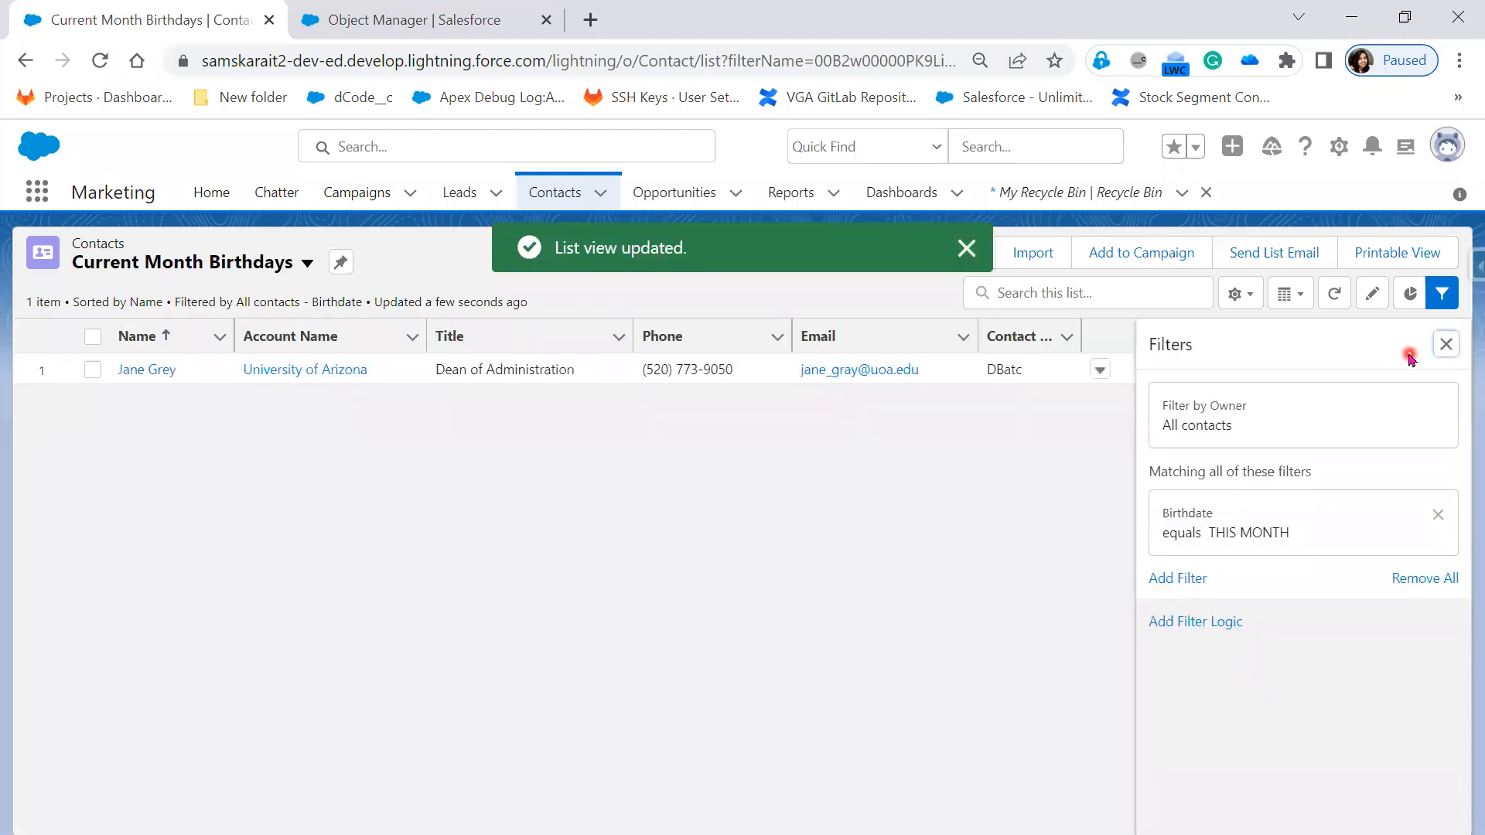
Switch to PowerPoint, advance to the Select Fields to Display slide, and return to the Salesforce contact list
{"action": "left_click", "coordinate": [1352, 17]}
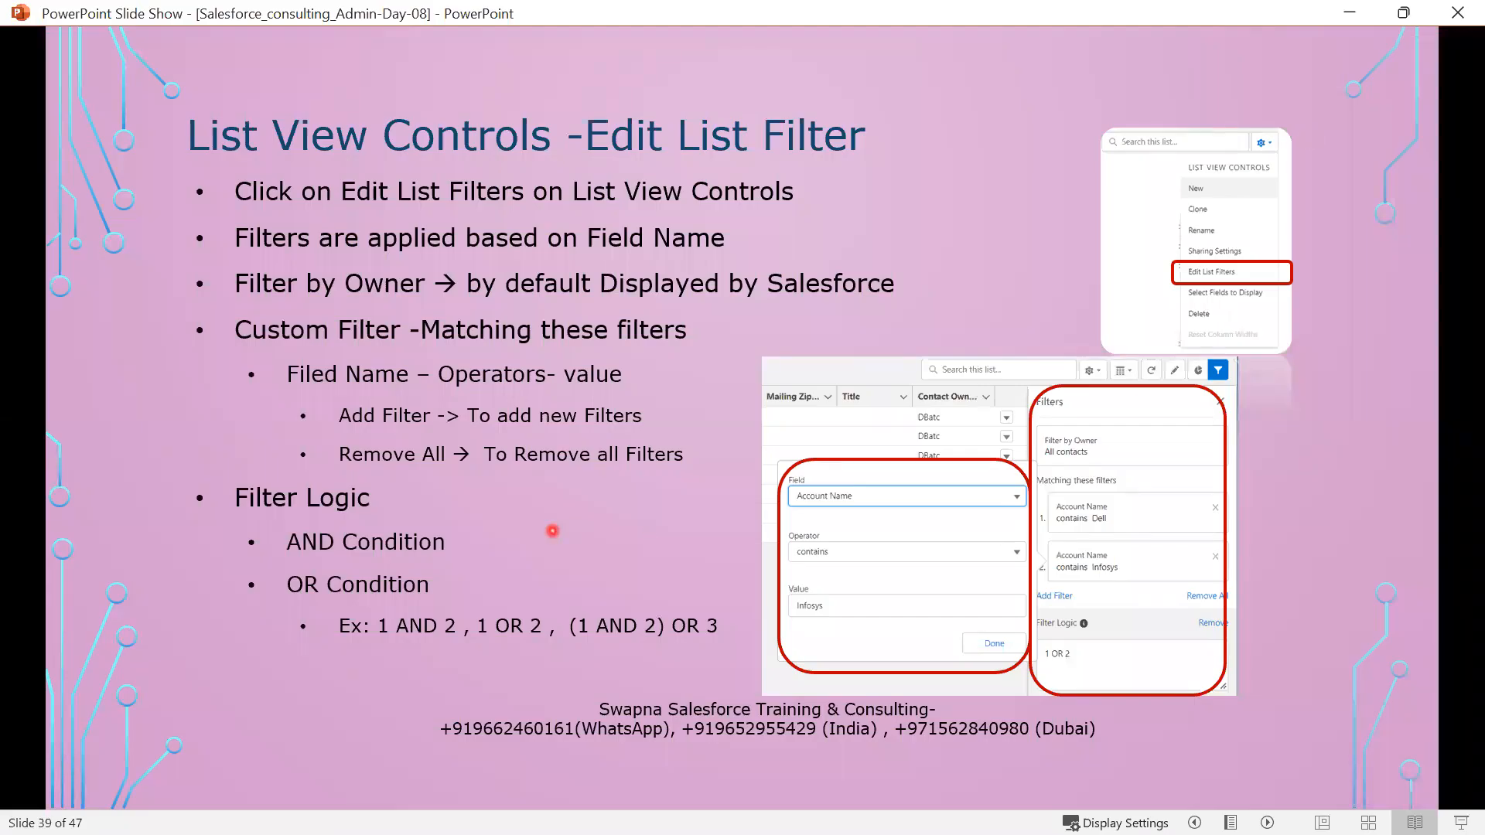
{"action": "left_click", "coordinate": [552, 531]}
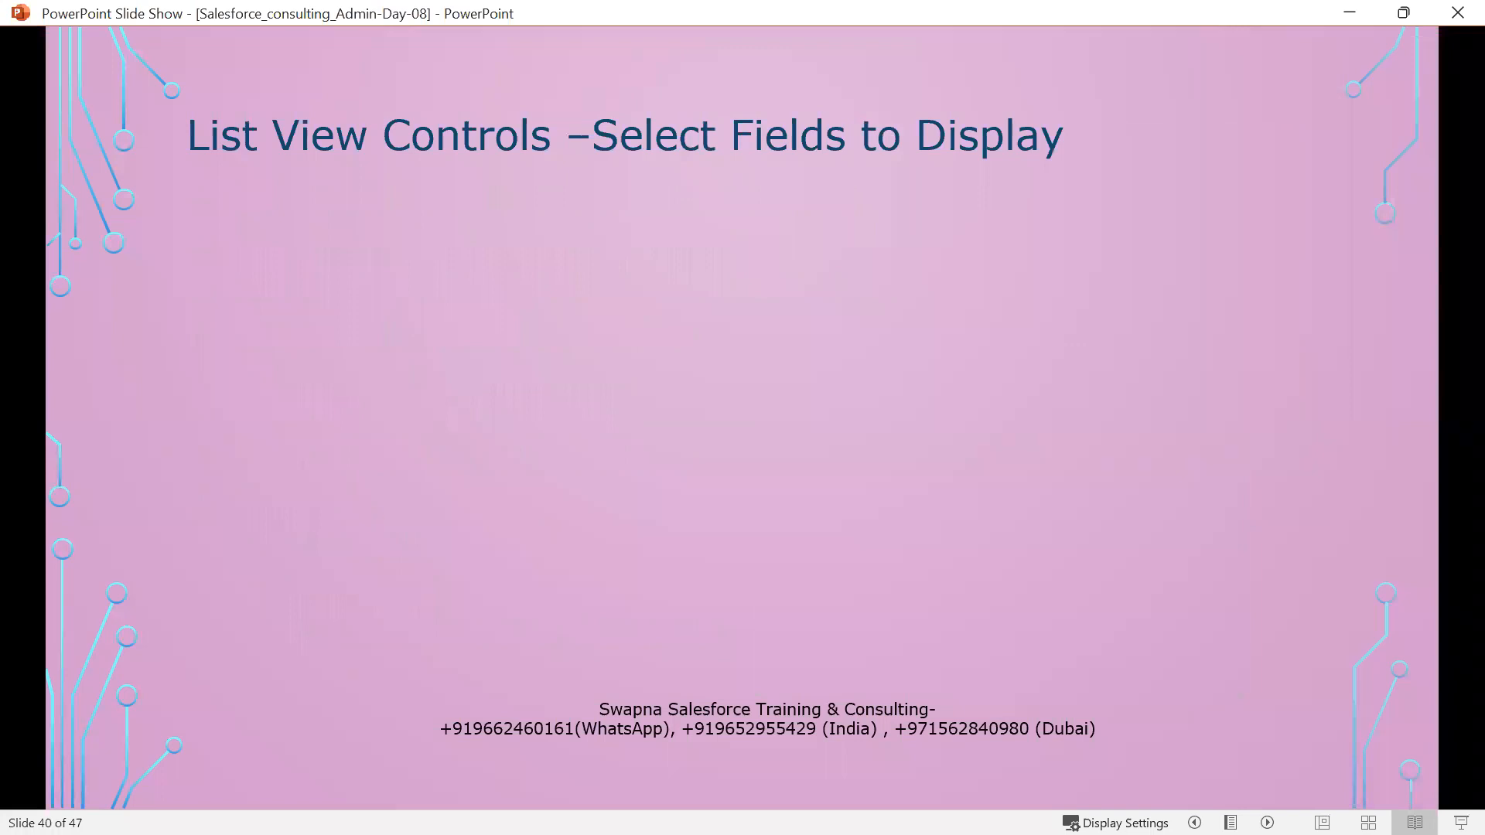
{"action": "key", "text": "alt+Tab"}
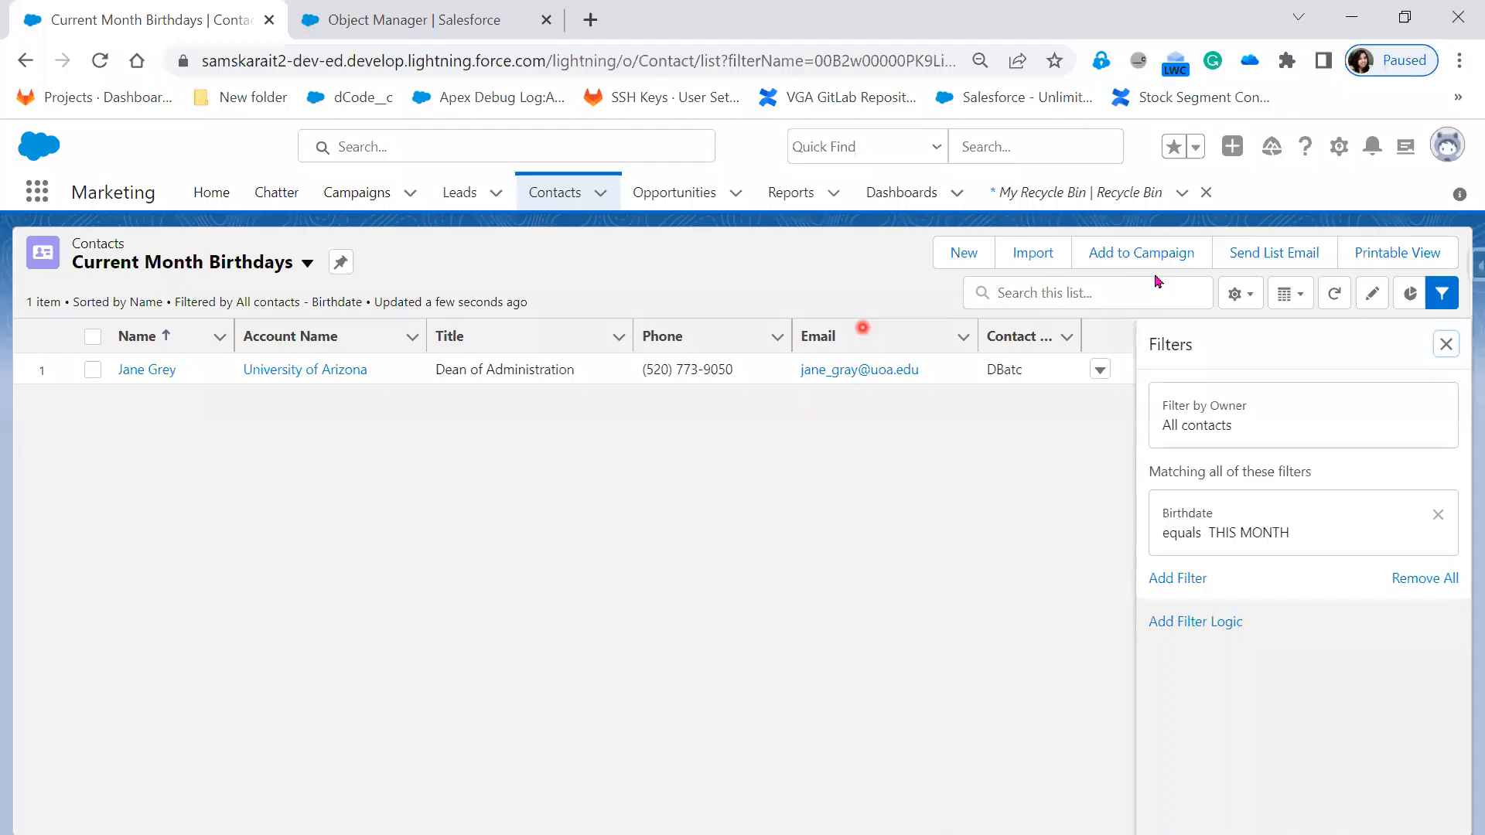
Switch to Salesforce Classic, examine all sections of the Create New View form for contacts, and leave the form without saving
{"action": "left_click", "coordinate": [1238, 294]}
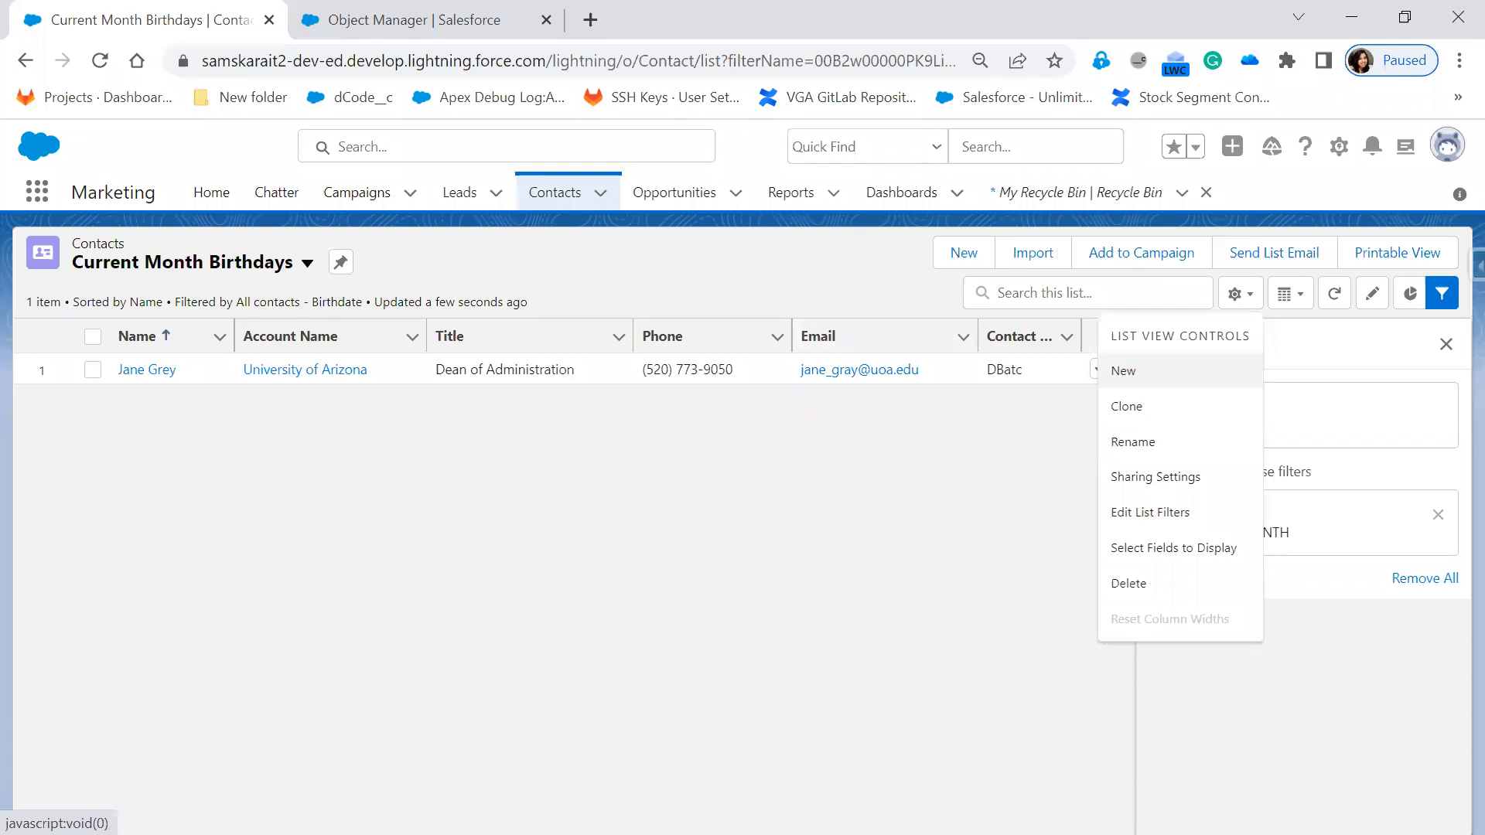
{"action": "key", "text": "alt+Tab"}
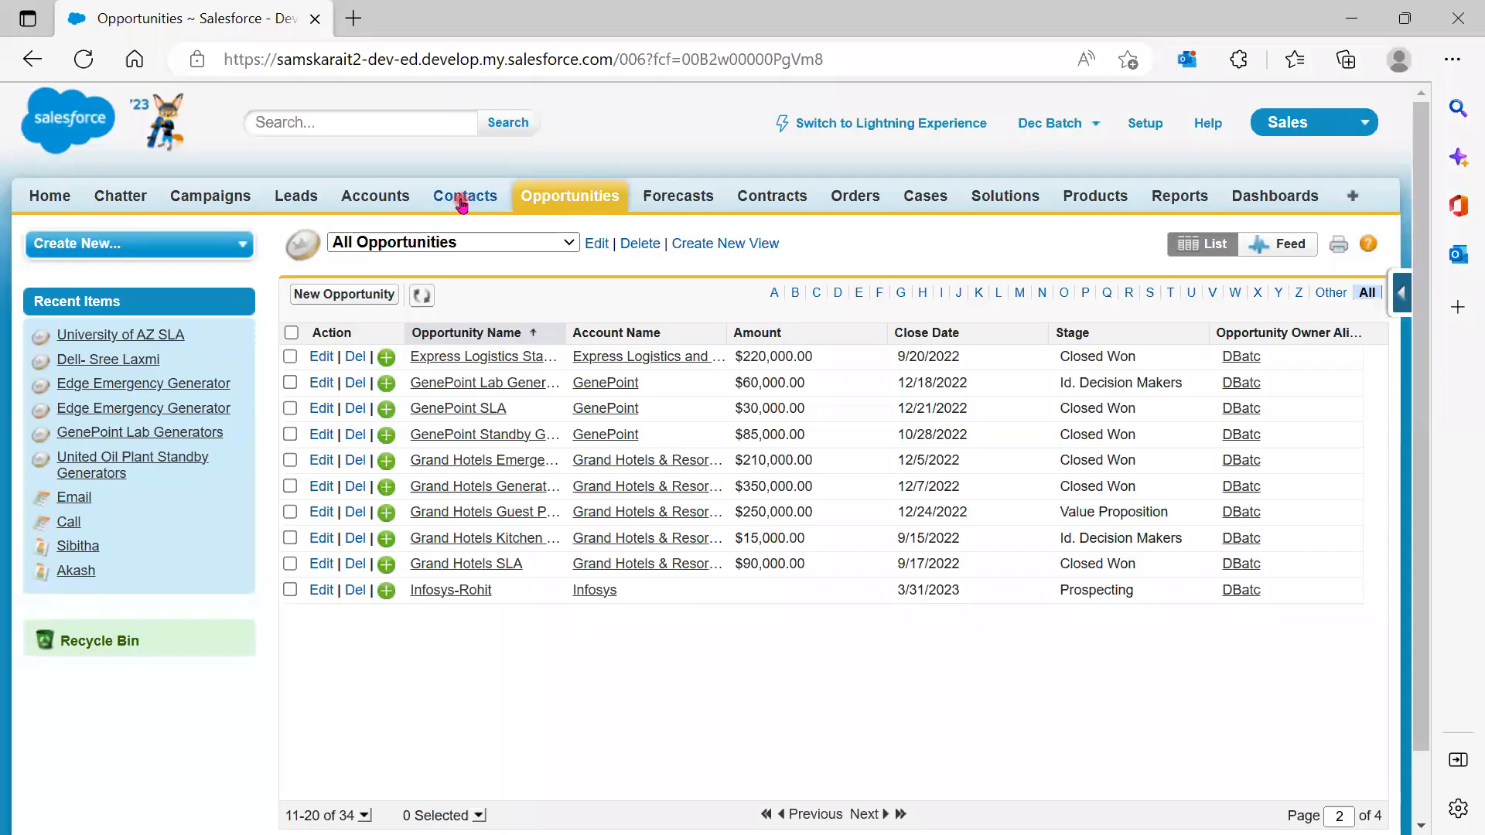
{"action": "left_click", "coordinate": [462, 199]}
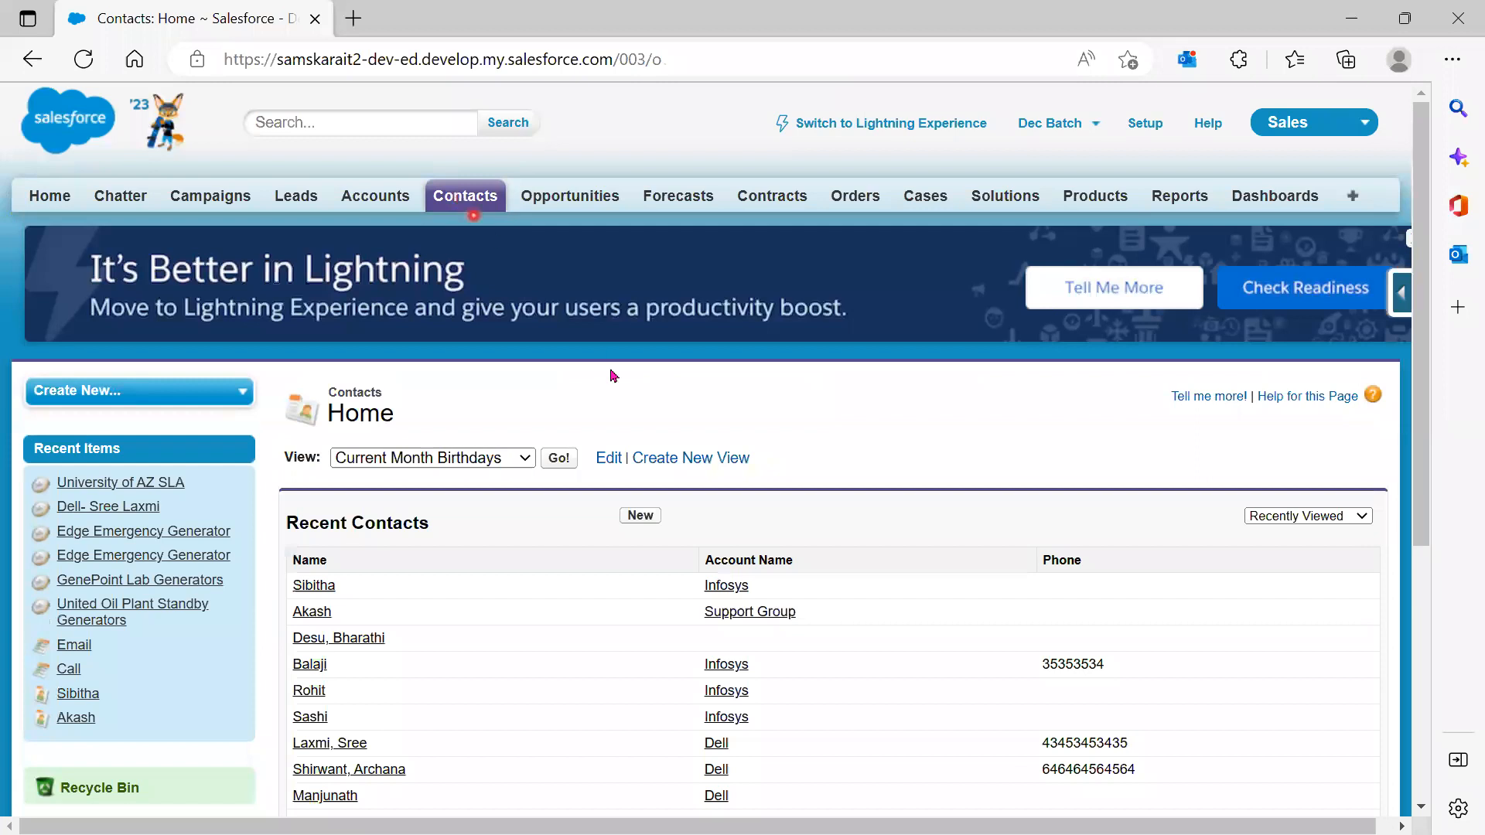
{"action": "left_click", "coordinate": [691, 459]}
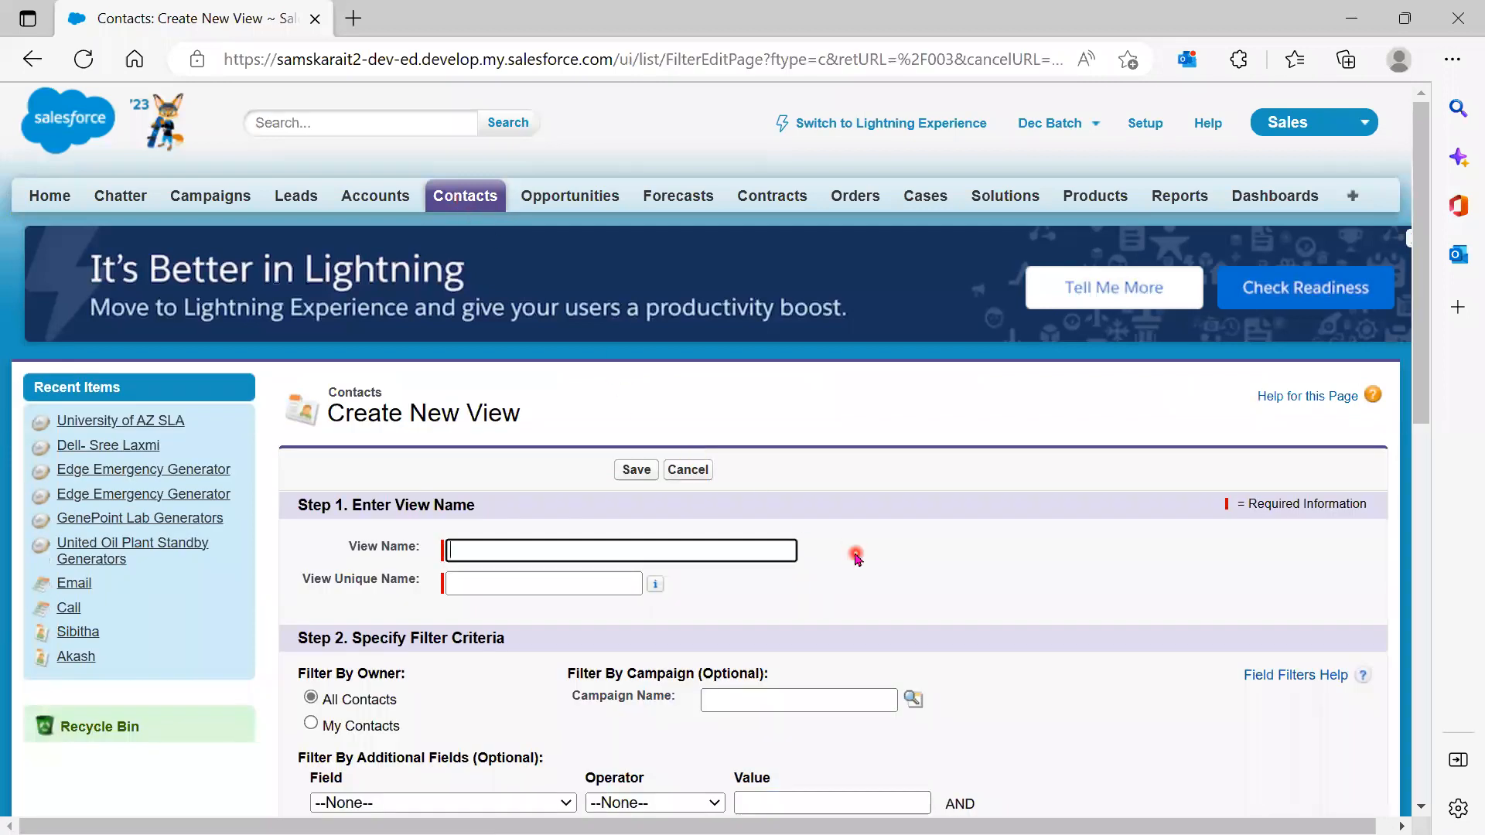
{"action": "scroll", "coordinate": [857, 558], "scroll_direction": "down", "scroll_amount": 3}
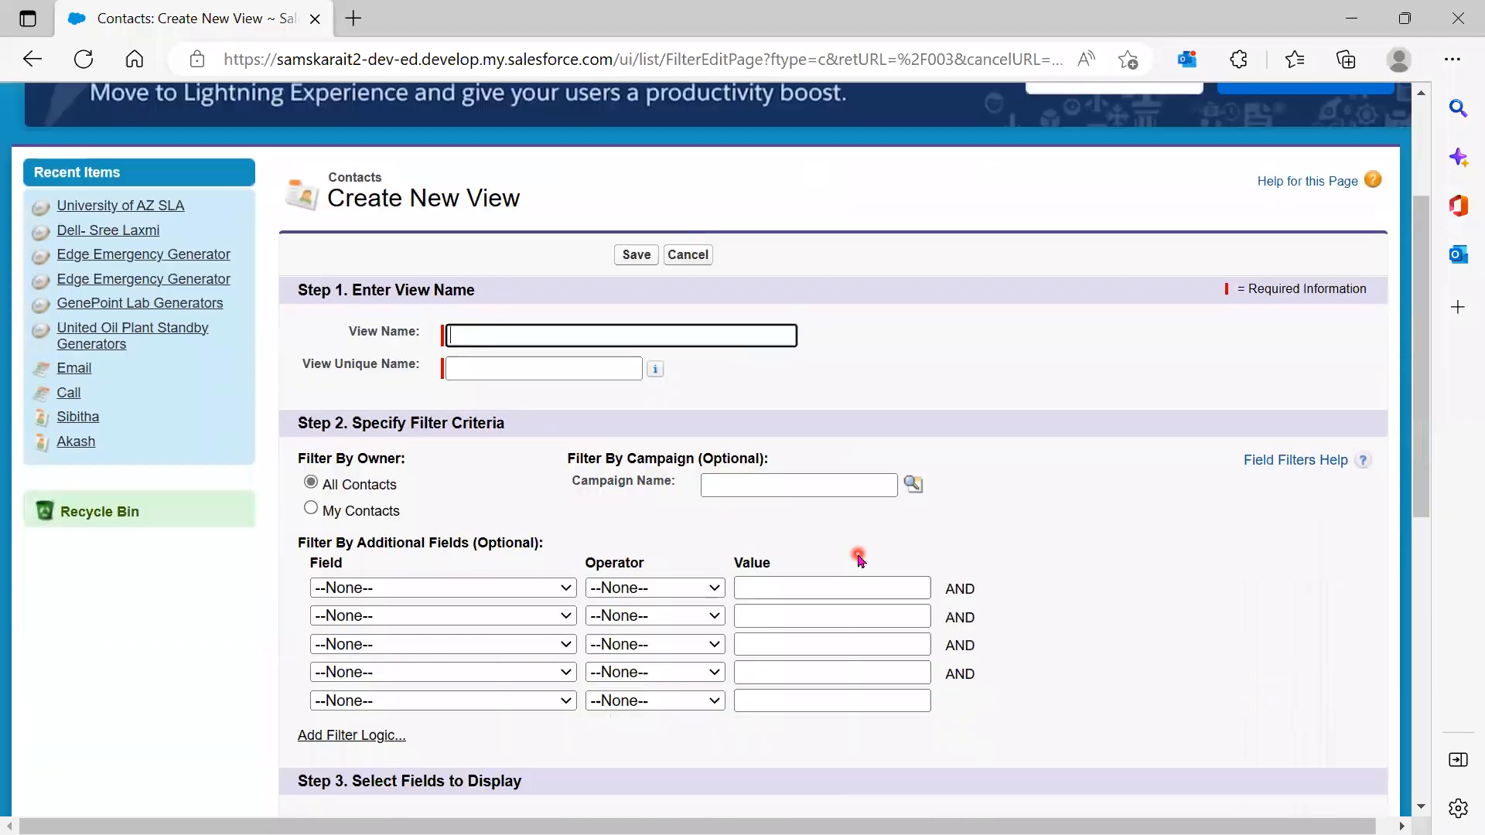
{"action": "scroll", "coordinate": [858, 559], "scroll_direction": "down", "scroll_amount": 8}
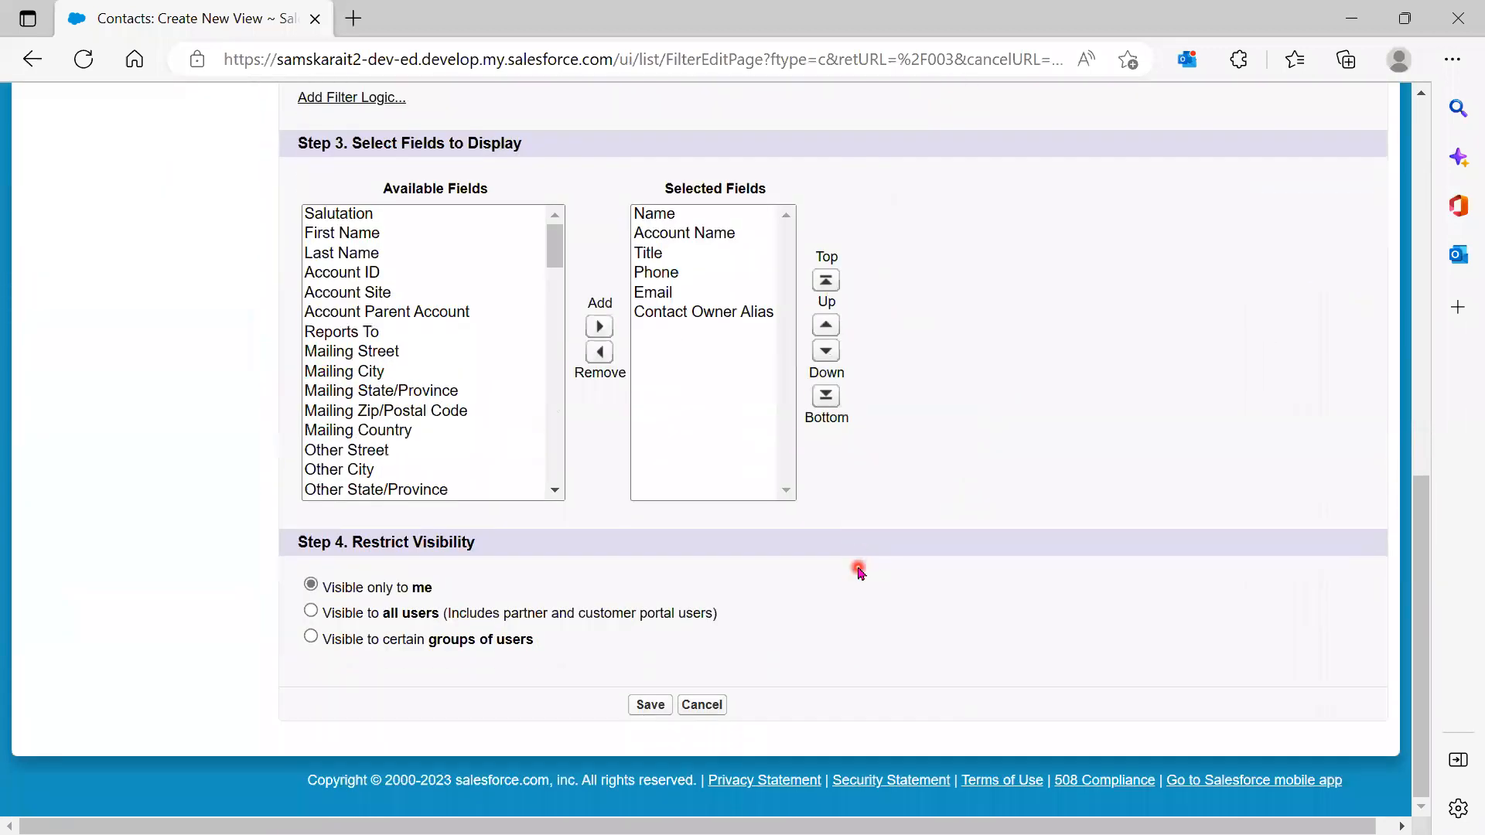
{"action": "scroll", "coordinate": [858, 571], "scroll_direction": "up", "scroll_amount": 11}
{"action": "left_click", "coordinate": [691, 388]}
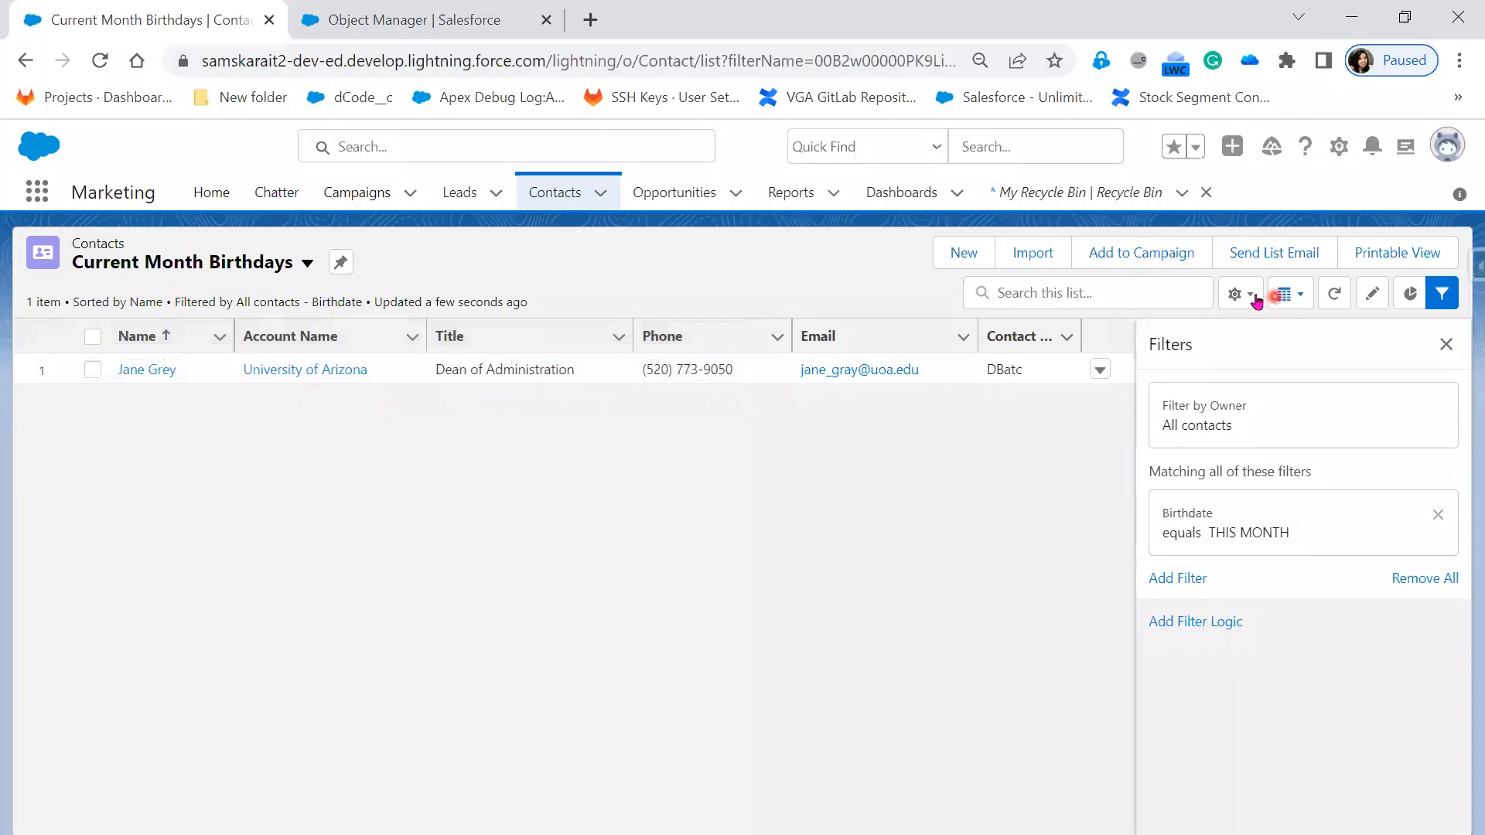
Review the list view controls in Lightning, and open the Birthdays This Month contact view in Salesforce Classic
{"action": "left_click", "coordinate": [1255, 298]}
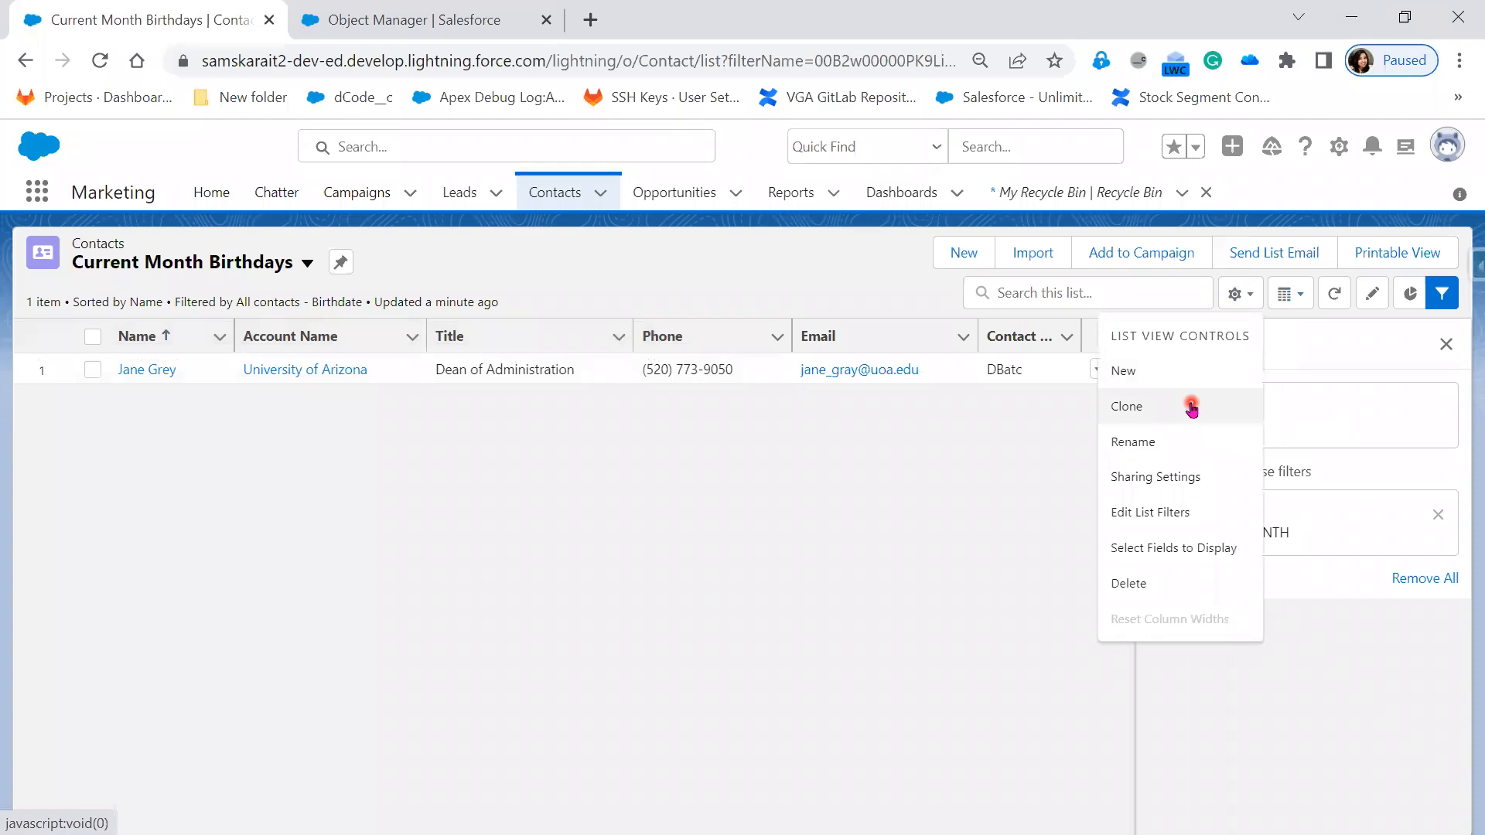
{"action": "key", "text": "alt+Tab"}
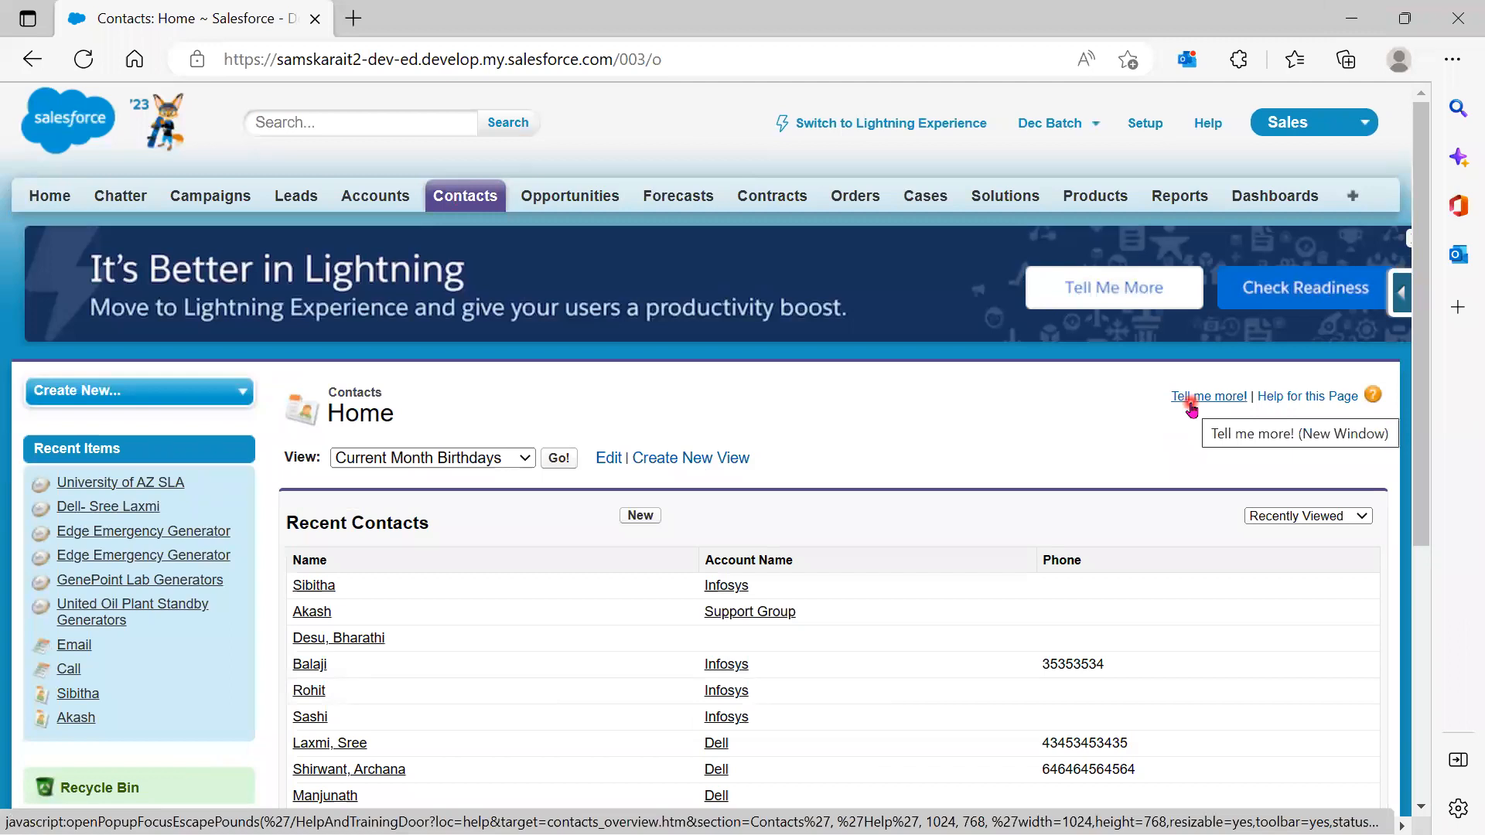
{"action": "left_click", "coordinate": [530, 462]}
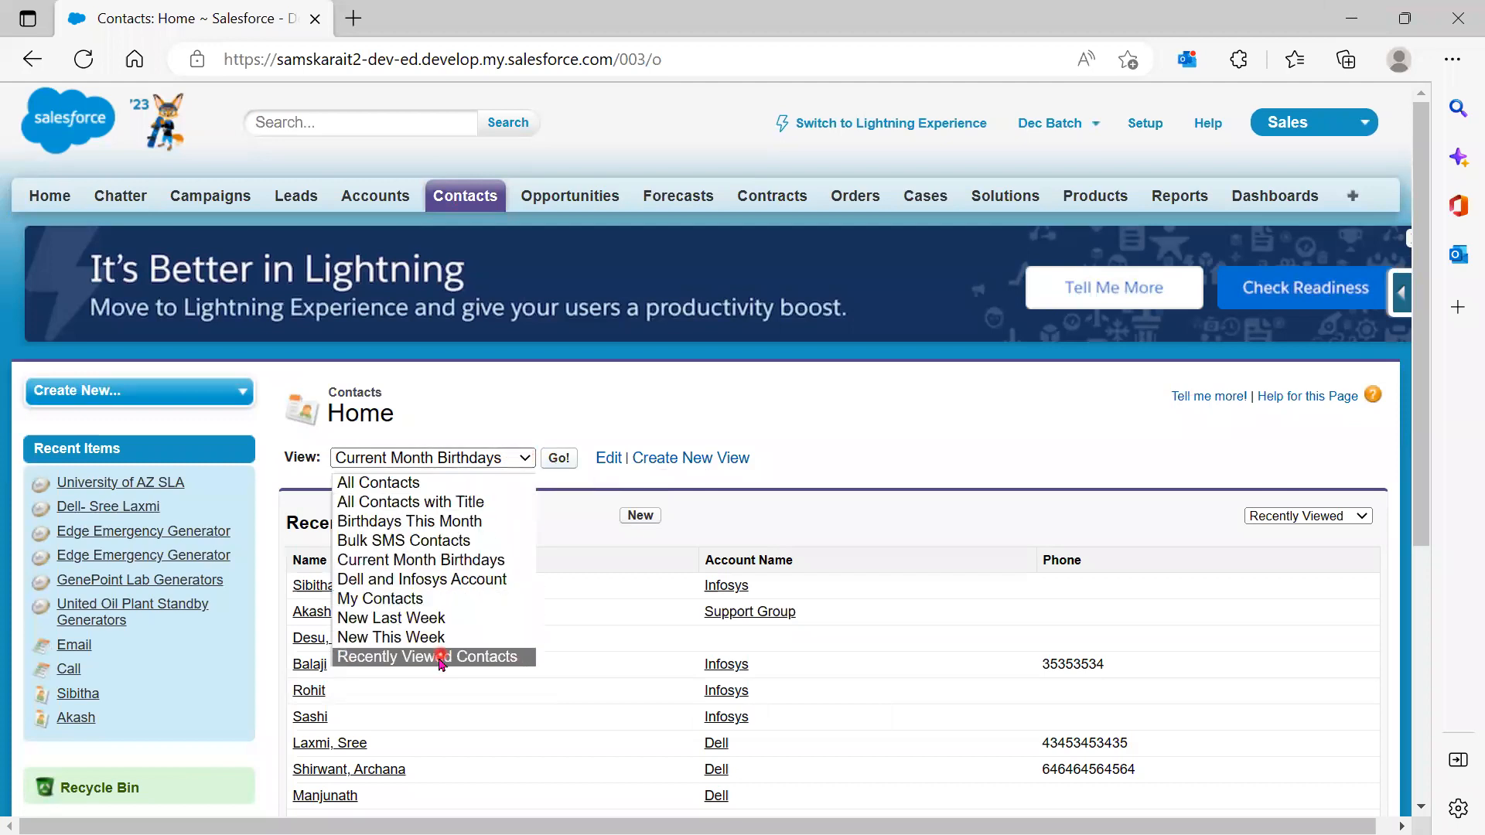
{"action": "left_click", "coordinate": [463, 523]}
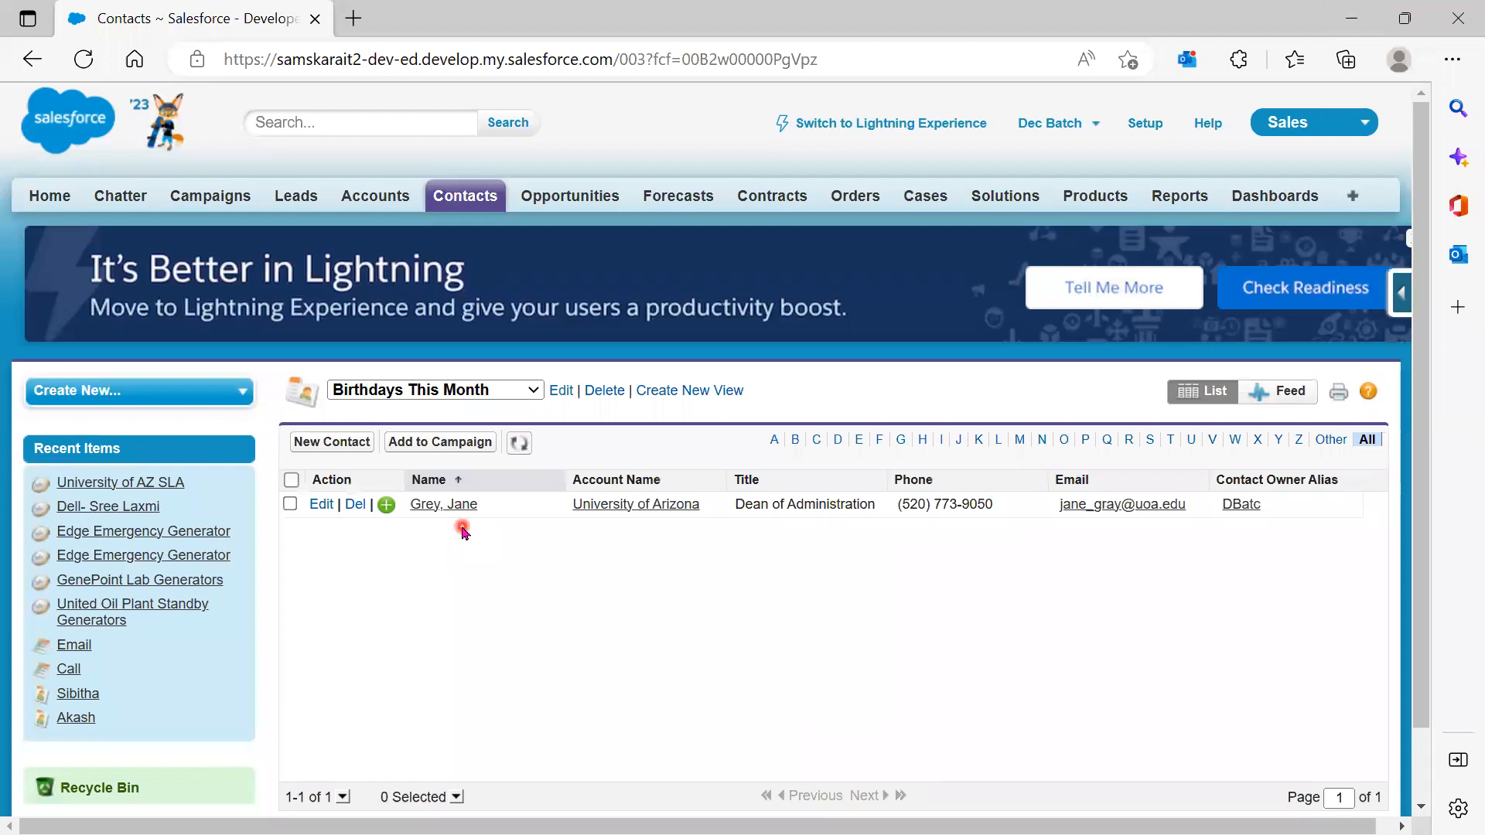
Try to save a copy of the view as Birthdays This Month- Classic, keeping the existing unique name
{"action": "left_click", "coordinate": [562, 401]}
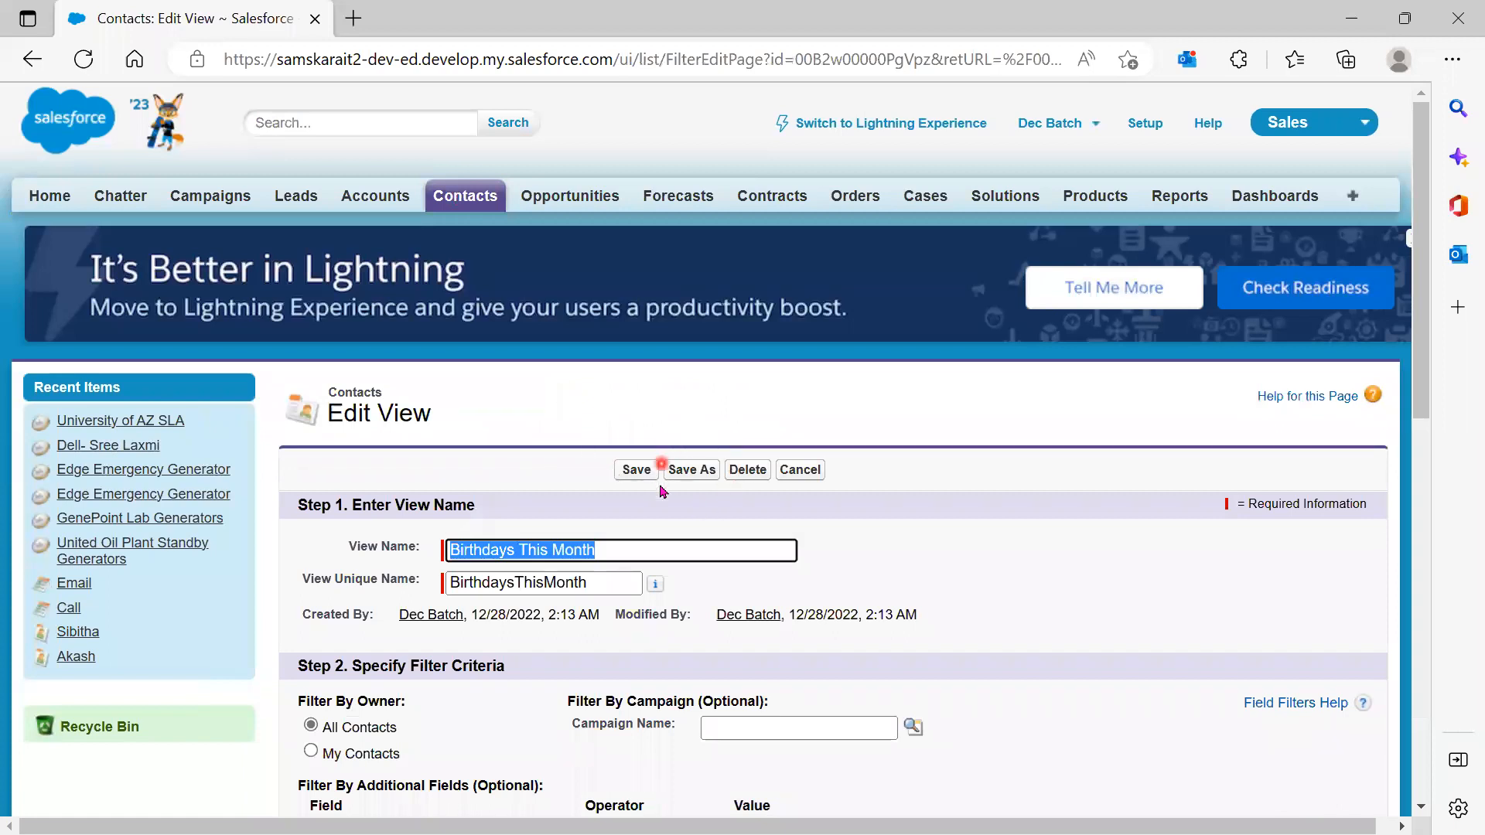
{"action": "left_click", "coordinate": [625, 546]}
{"action": "type", "text": "- "}
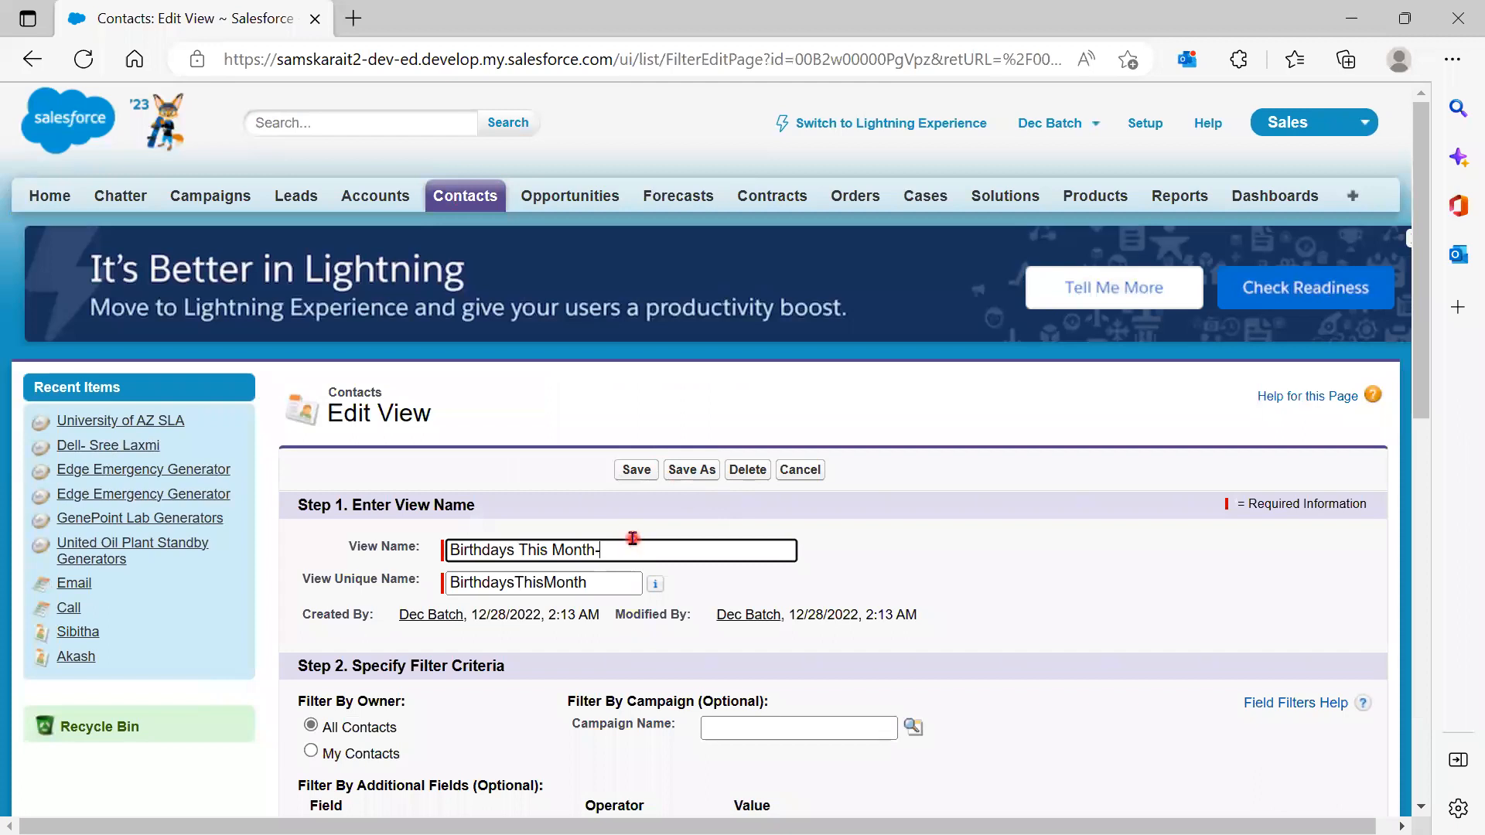
{"action": "type", "text": "Classic"}
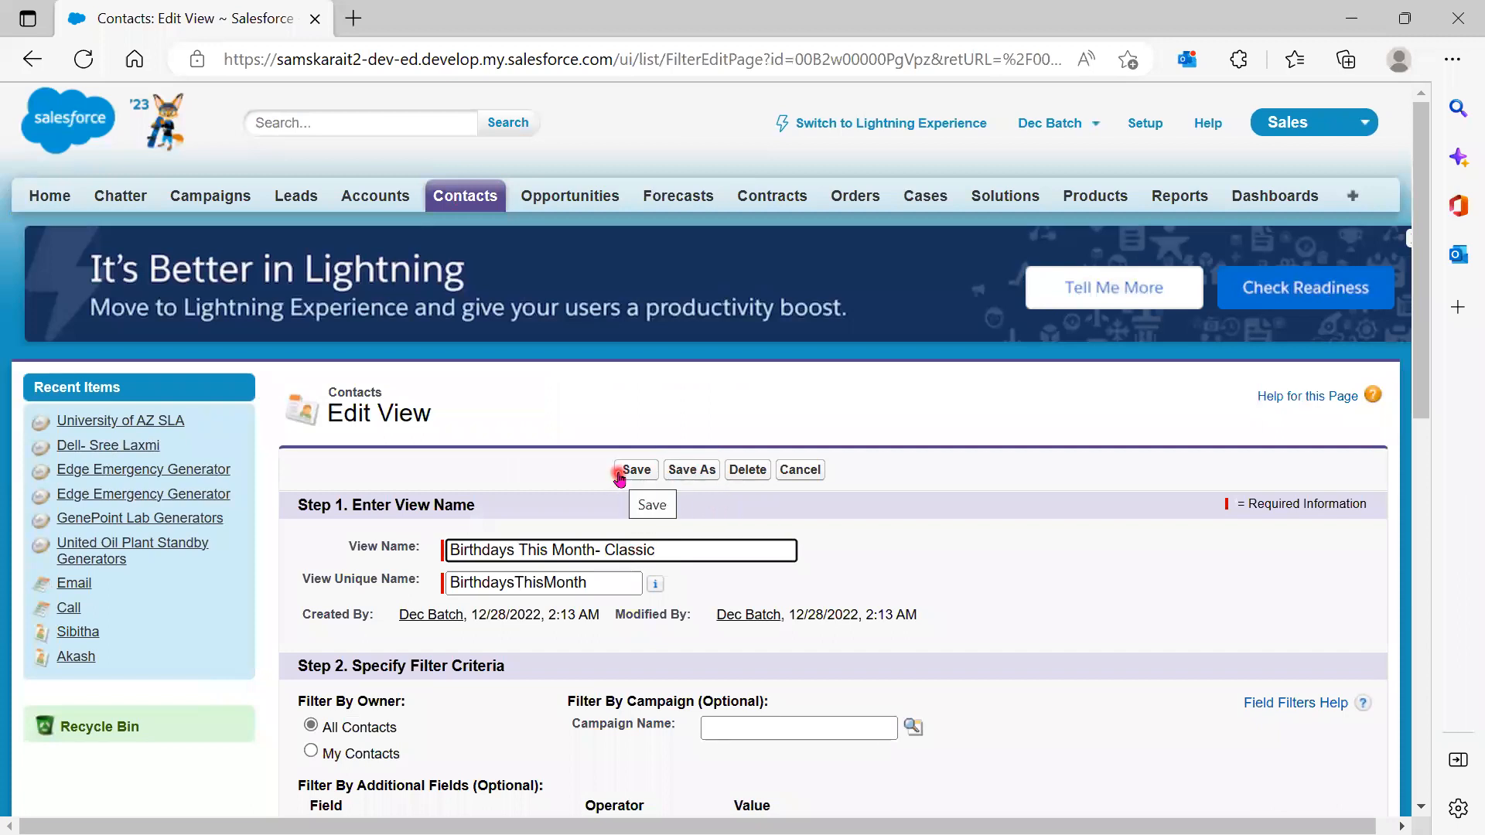
{"action": "left_click", "coordinate": [691, 472]}
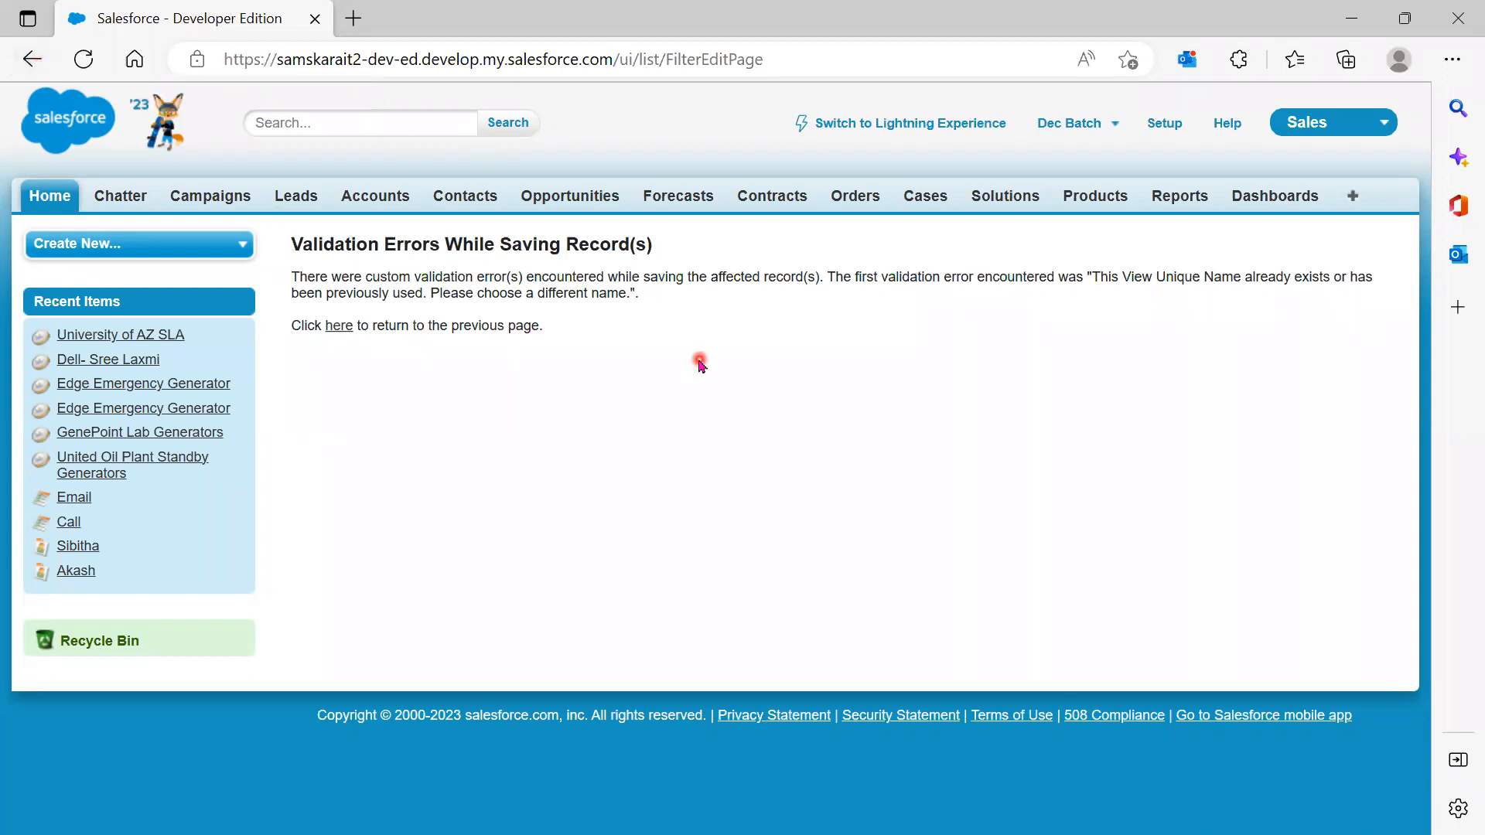
{"action": "left_click_drag", "start_coordinate": [1091, 276], "coordinate": [632, 294]}
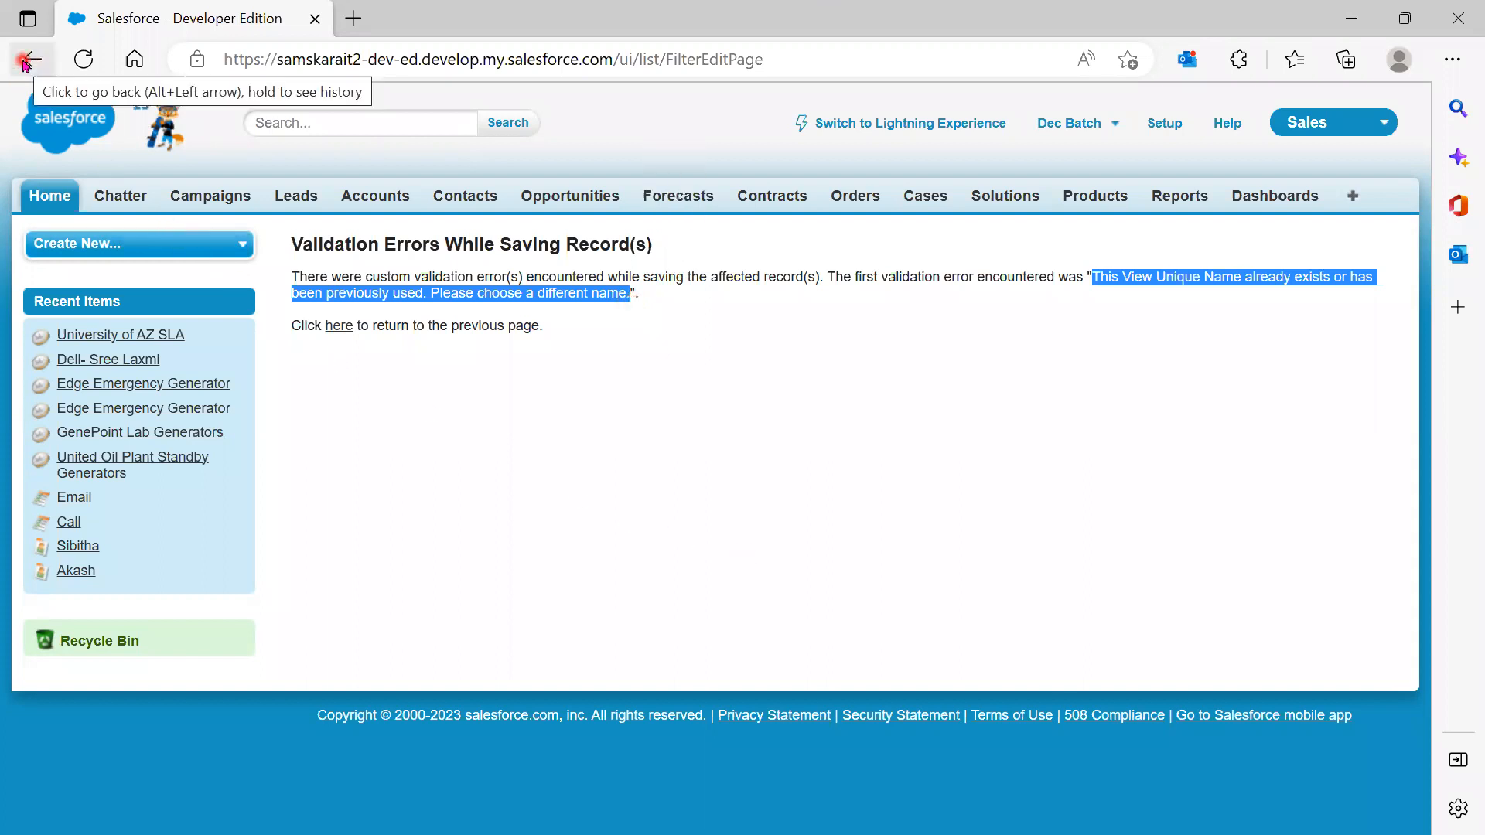
Reopen the Birthdays This Month contact view for editing and change its view name to Birthdays This Month- Classic
{"action": "left_click", "coordinate": [471, 205]}
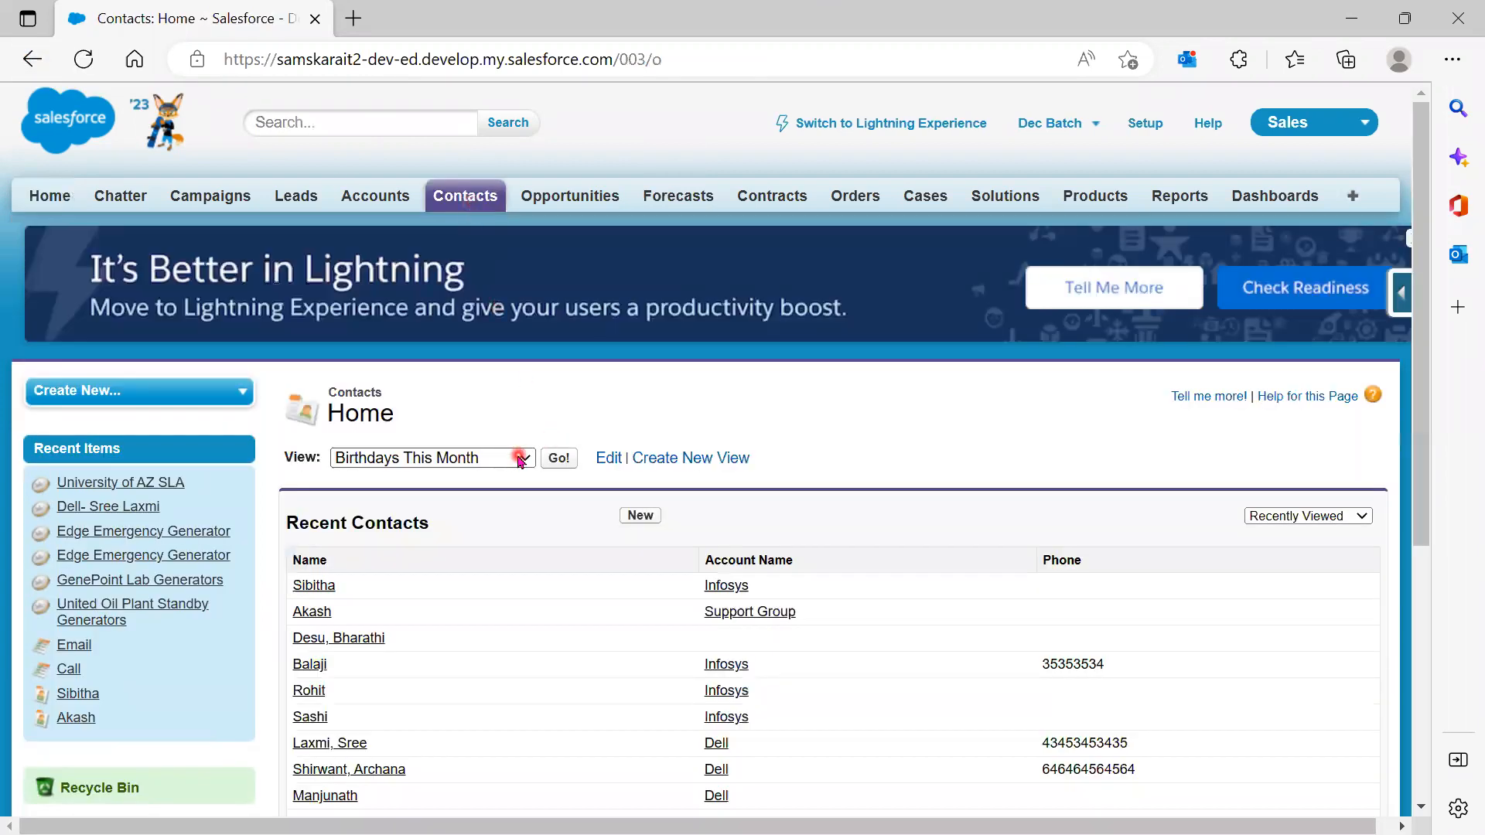
{"action": "left_click", "coordinate": [520, 459]}
{"action": "left_click", "coordinate": [599, 461]}
{"action": "left_click", "coordinate": [622, 554]}
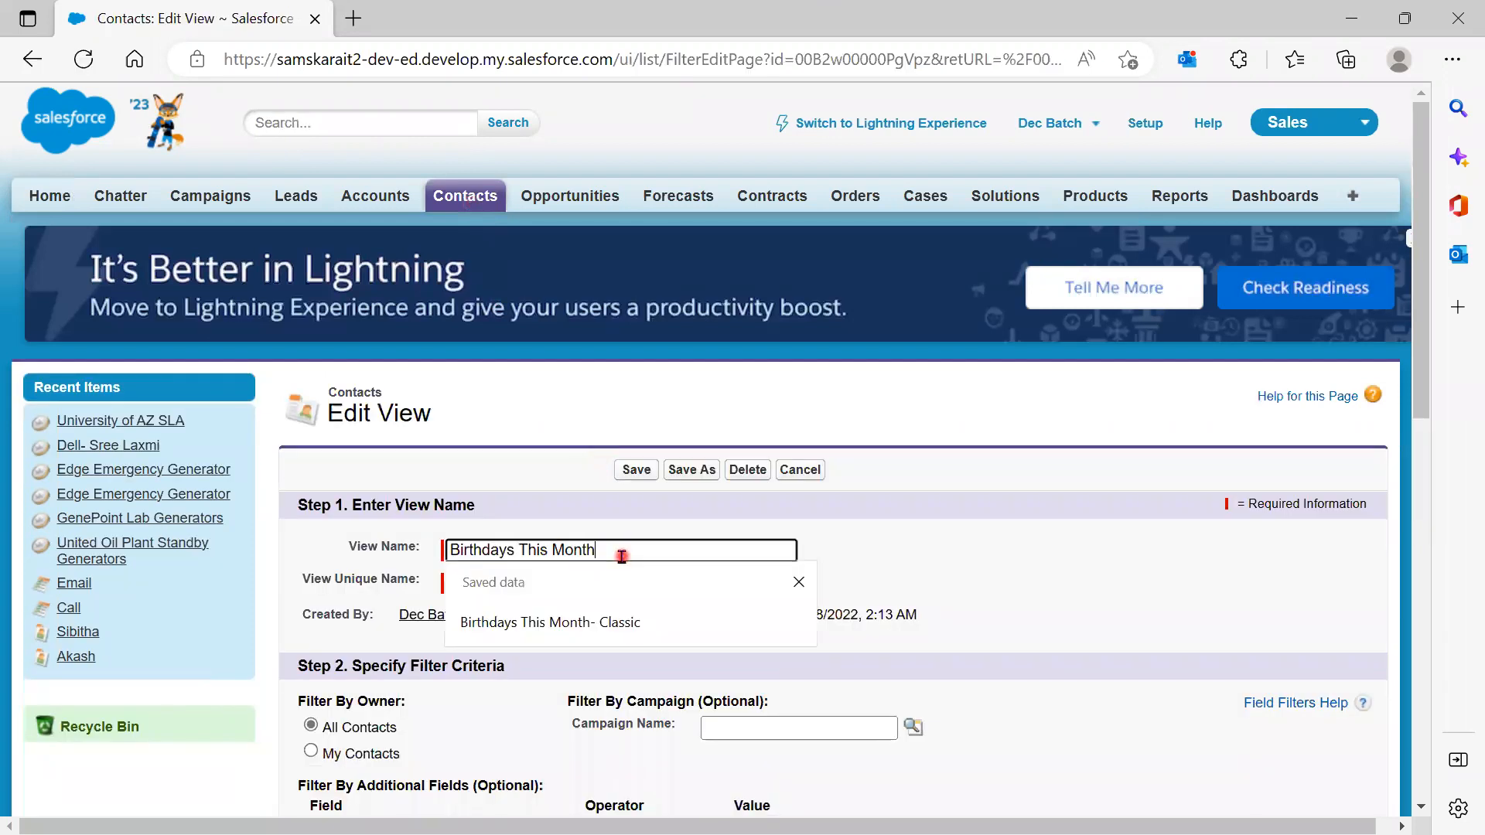
{"action": "left_click", "coordinate": [619, 622]}
{"action": "left_click", "coordinate": [956, 541]}
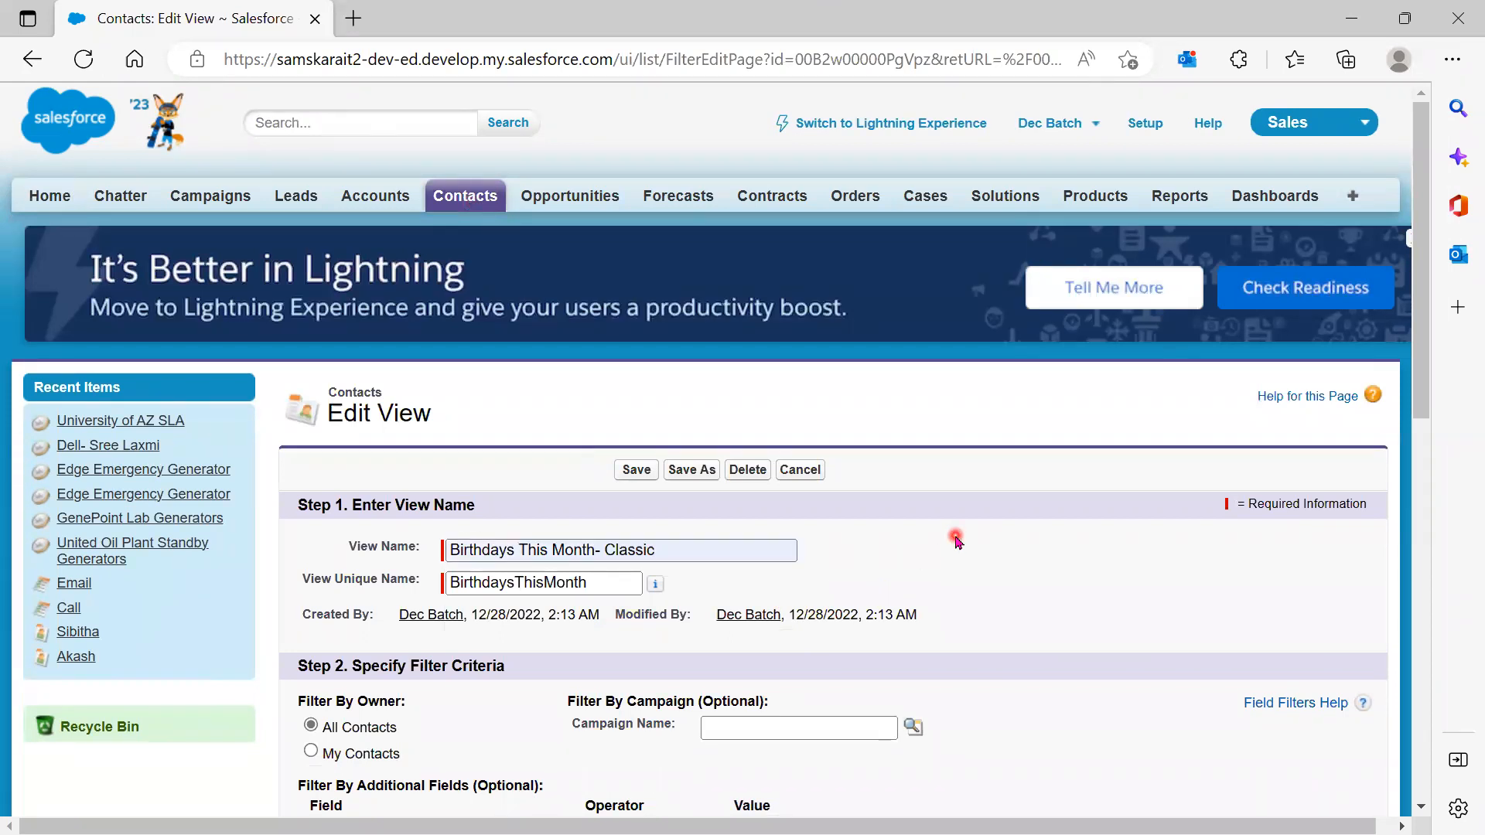
Set the view unique name to BirthdaysThisMonth_Classic and save the view as a copy
{"action": "left_click", "coordinate": [596, 588]}
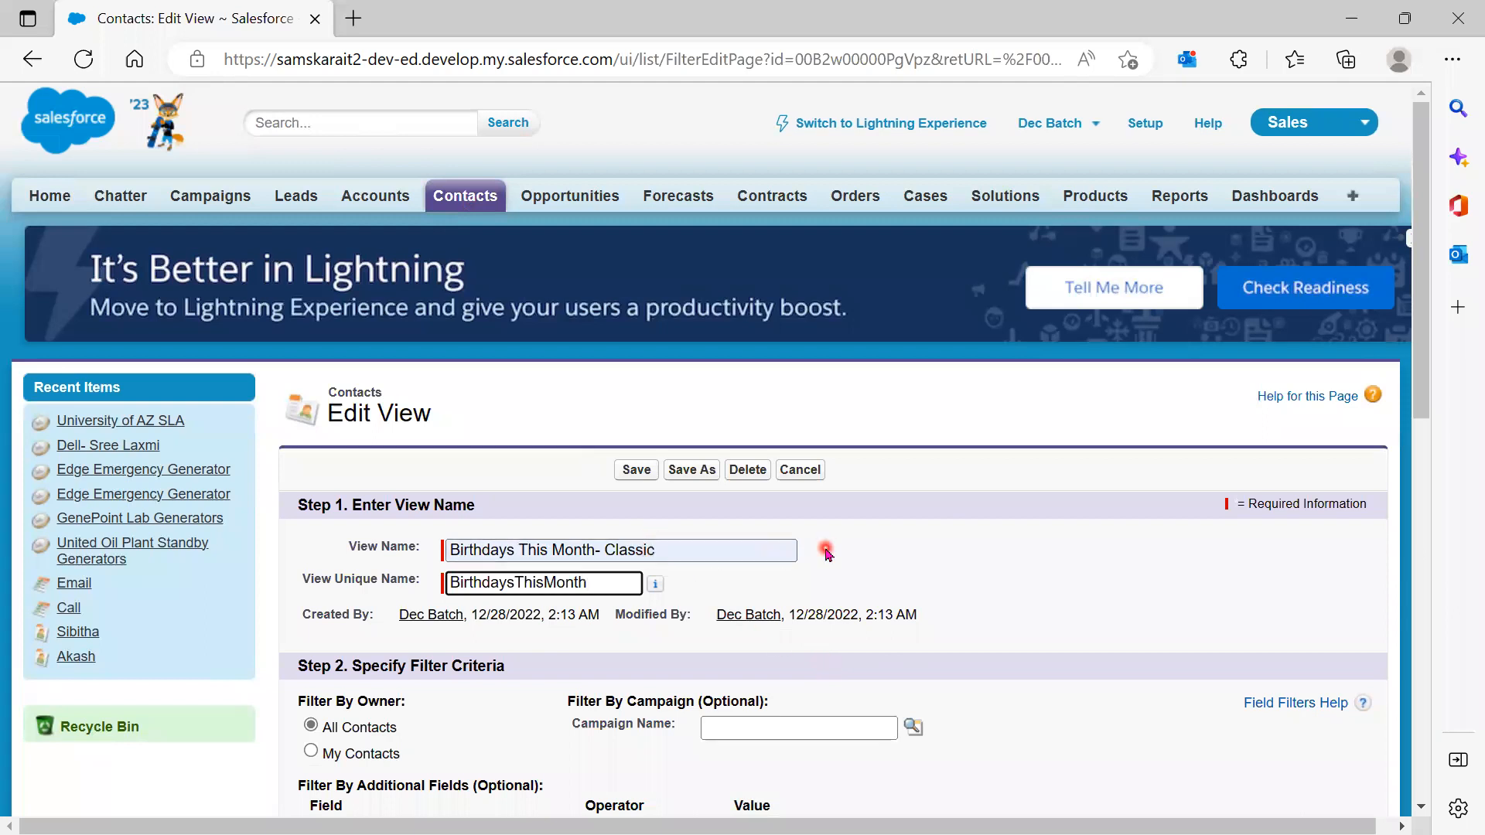
{"action": "type", "text": "_Classic"}
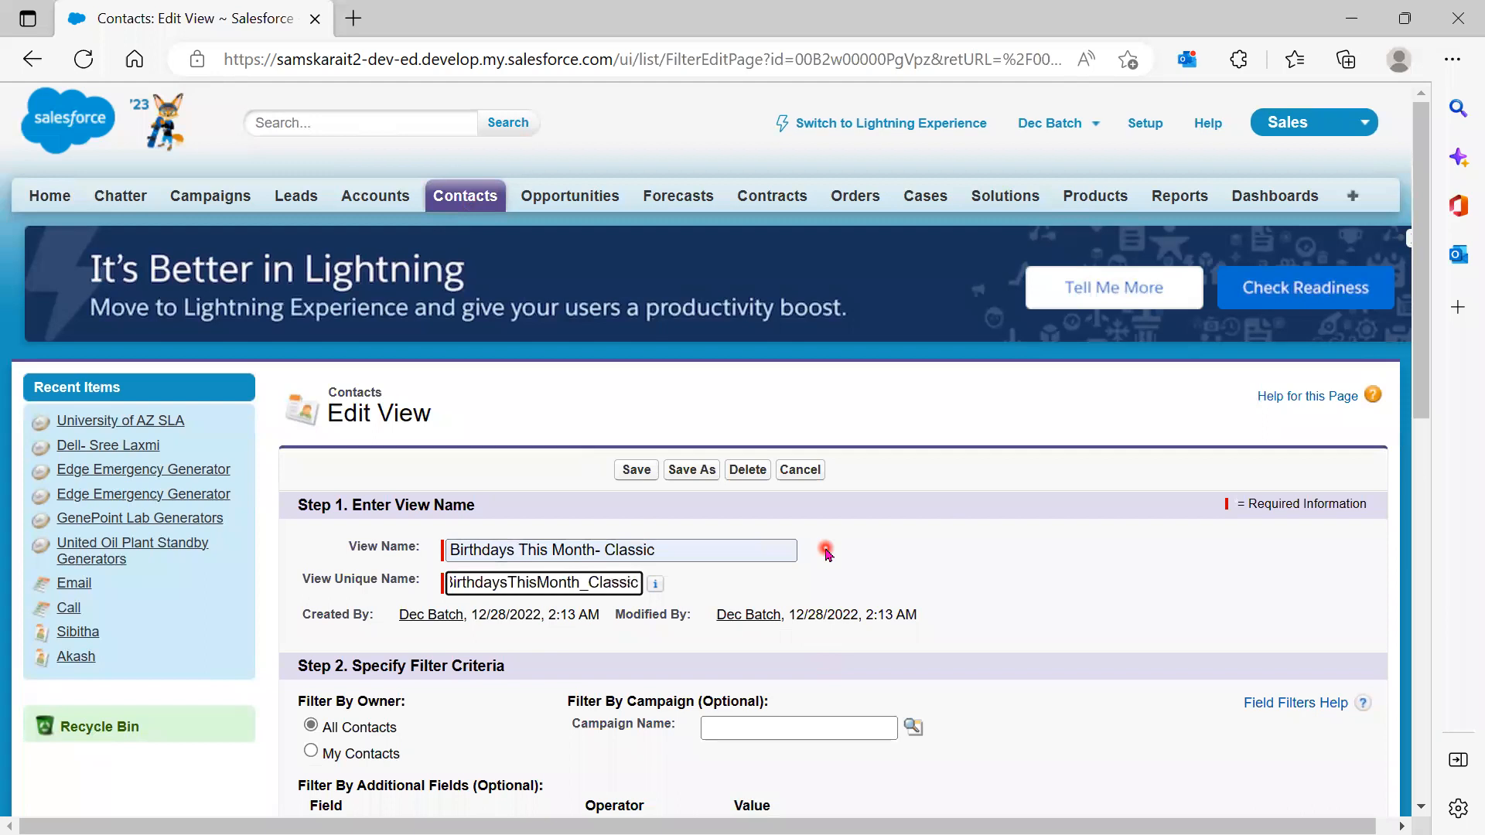
{"action": "left_click", "coordinate": [696, 470]}
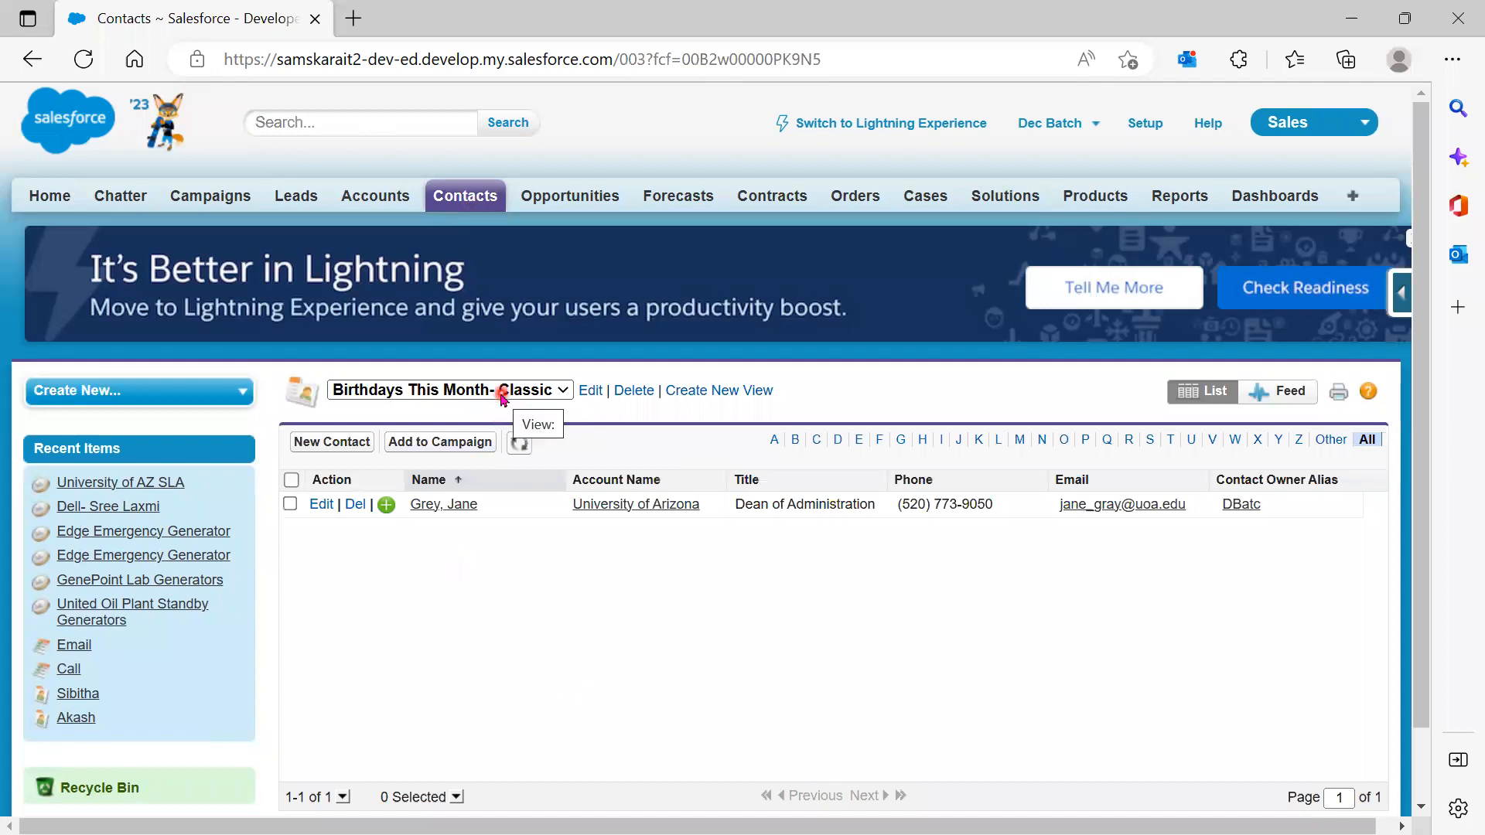
Switch to Lightning, view the New List View form for contacts, and close it without saving
{"action": "left_click", "coordinate": [1353, 19]}
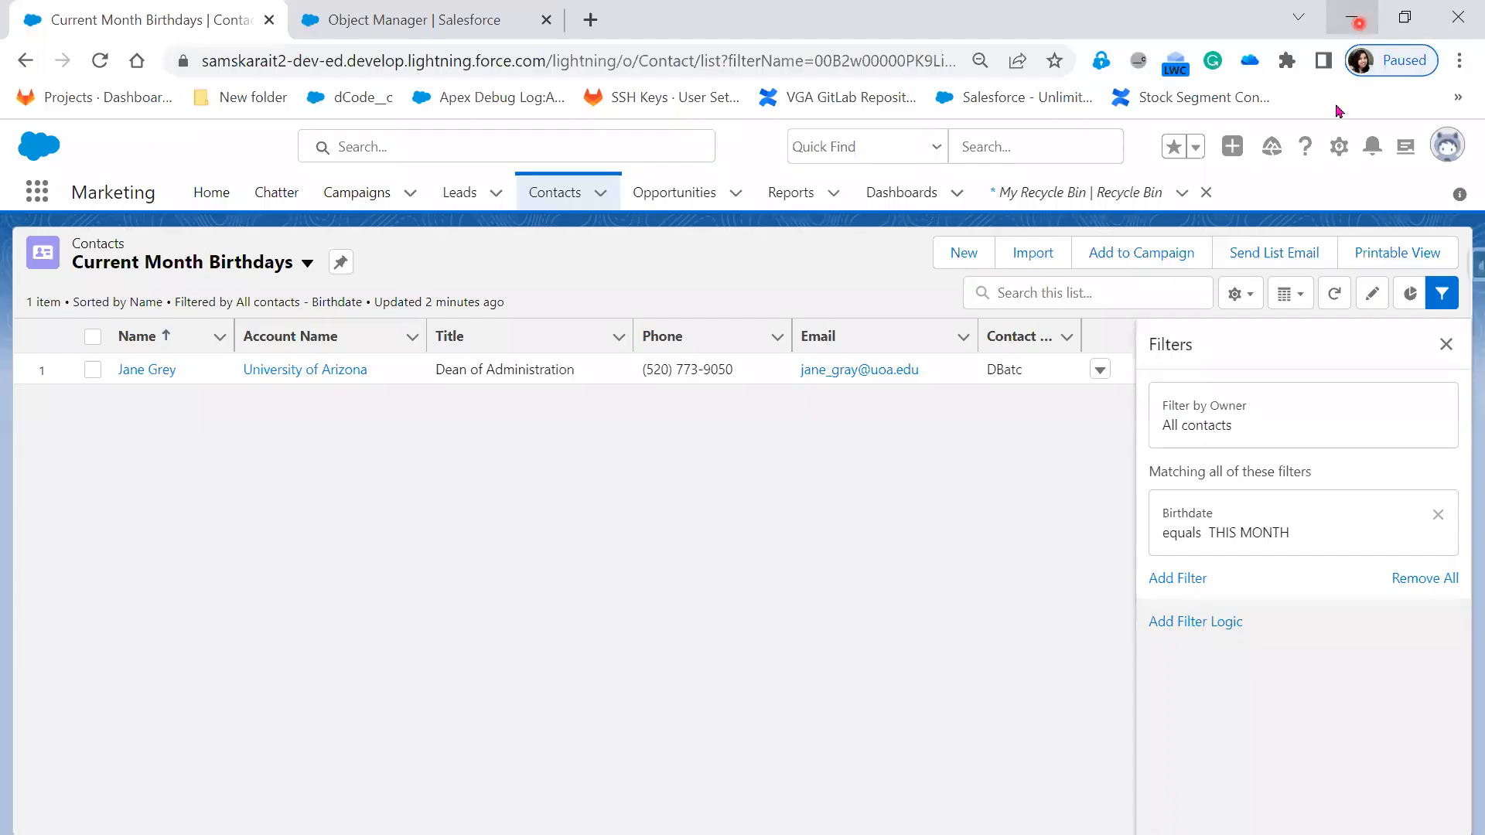
{"action": "left_click", "coordinate": [1240, 296]}
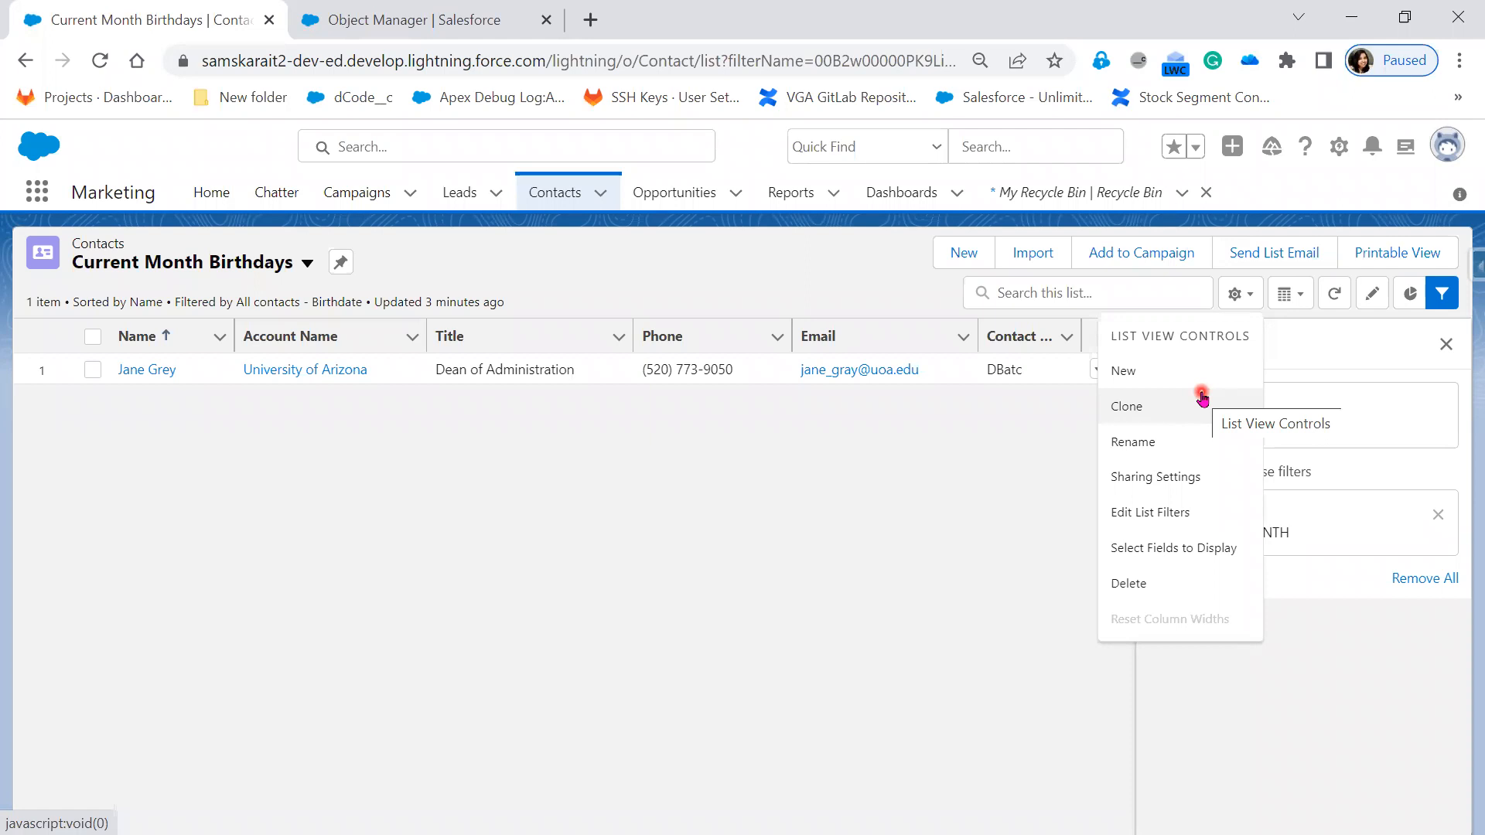
{"action": "left_click", "coordinate": [1179, 365]}
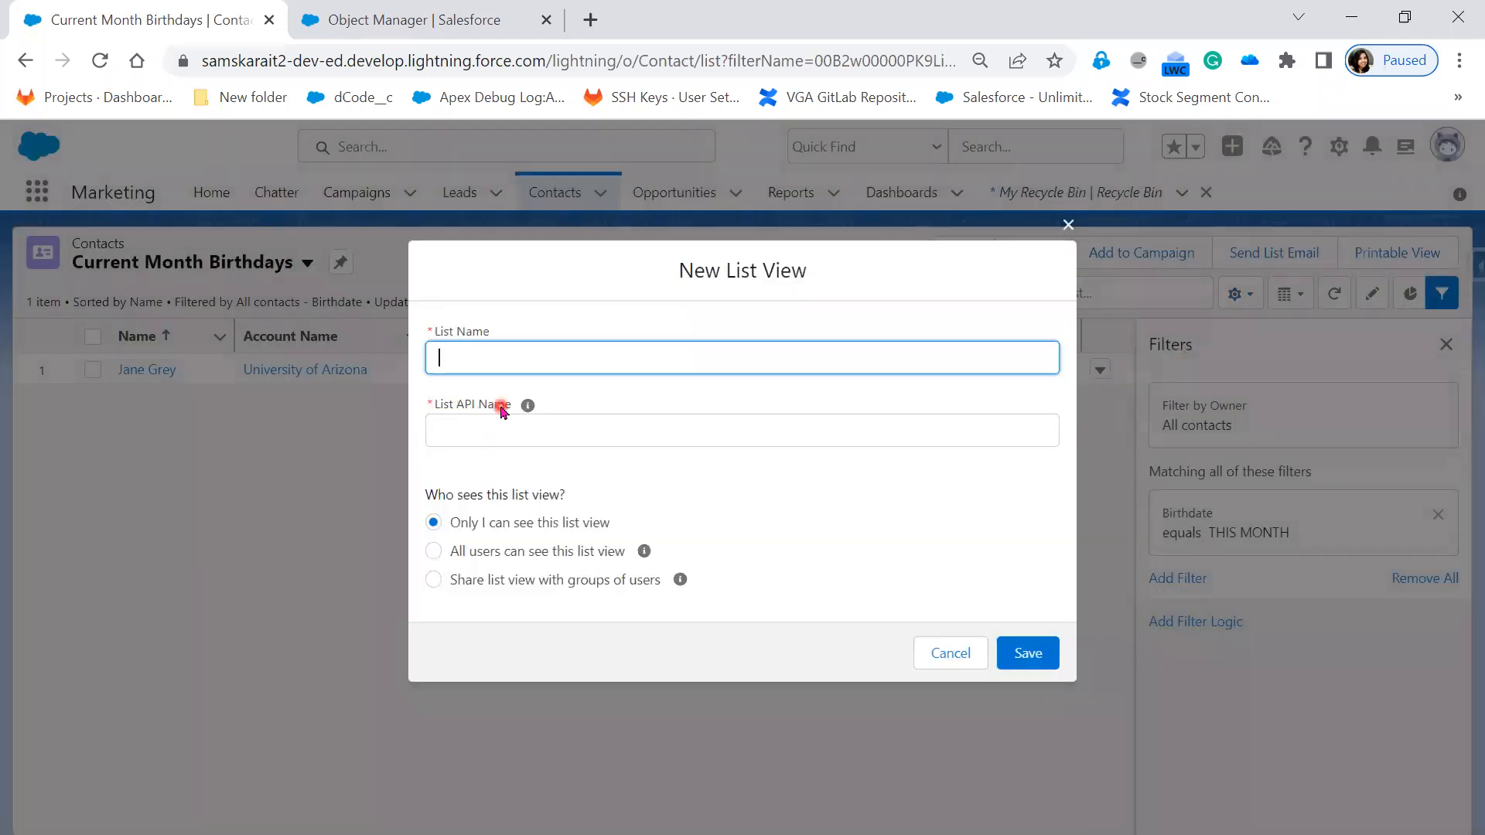
{"action": "left_click", "coordinate": [1068, 224]}
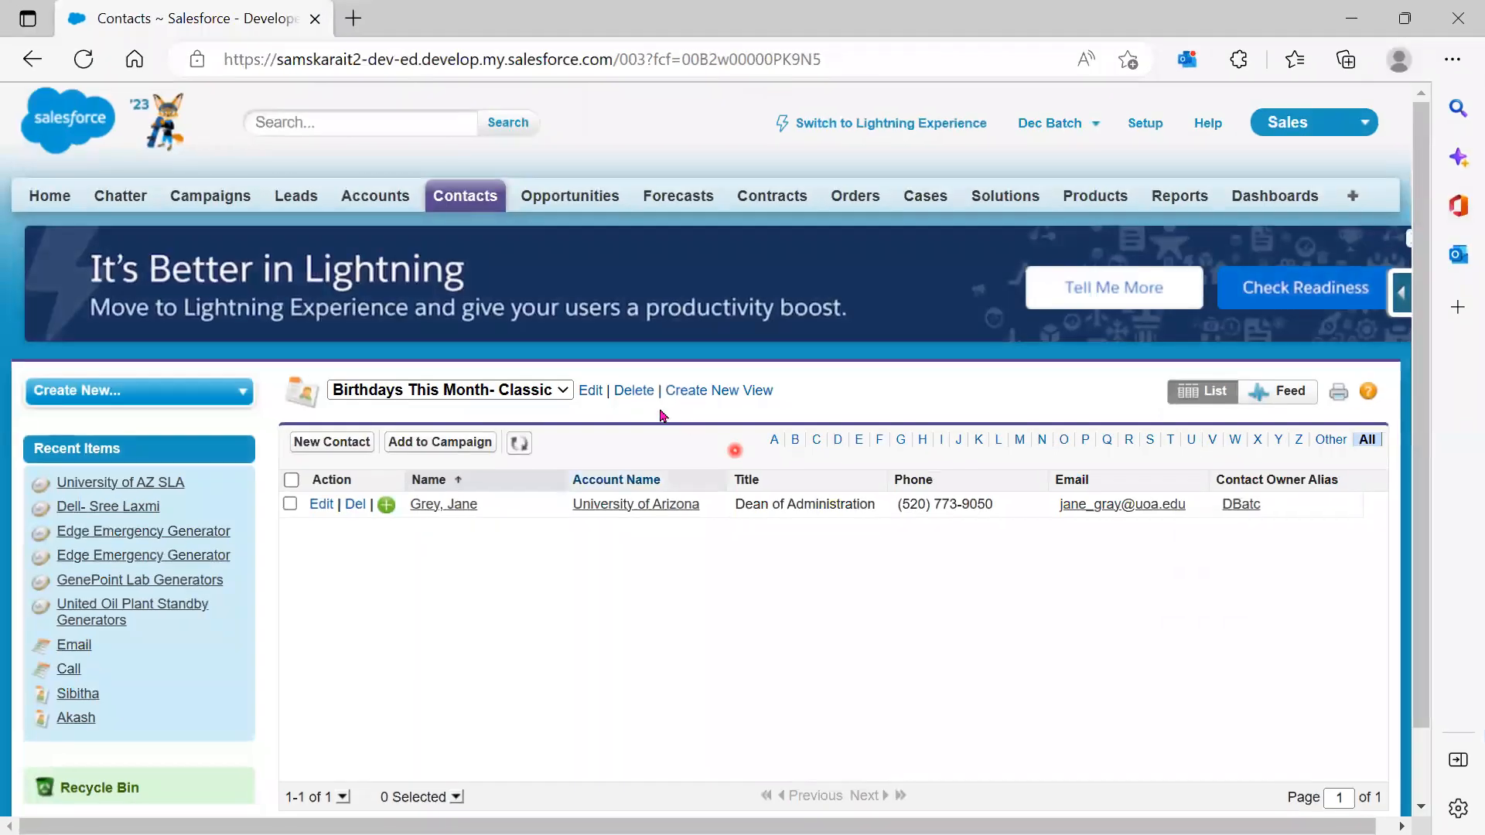
Open a blank new contact view in Salesforce Classic and examine its View Name and View Unique Name fields
{"action": "left_click", "coordinate": [721, 396]}
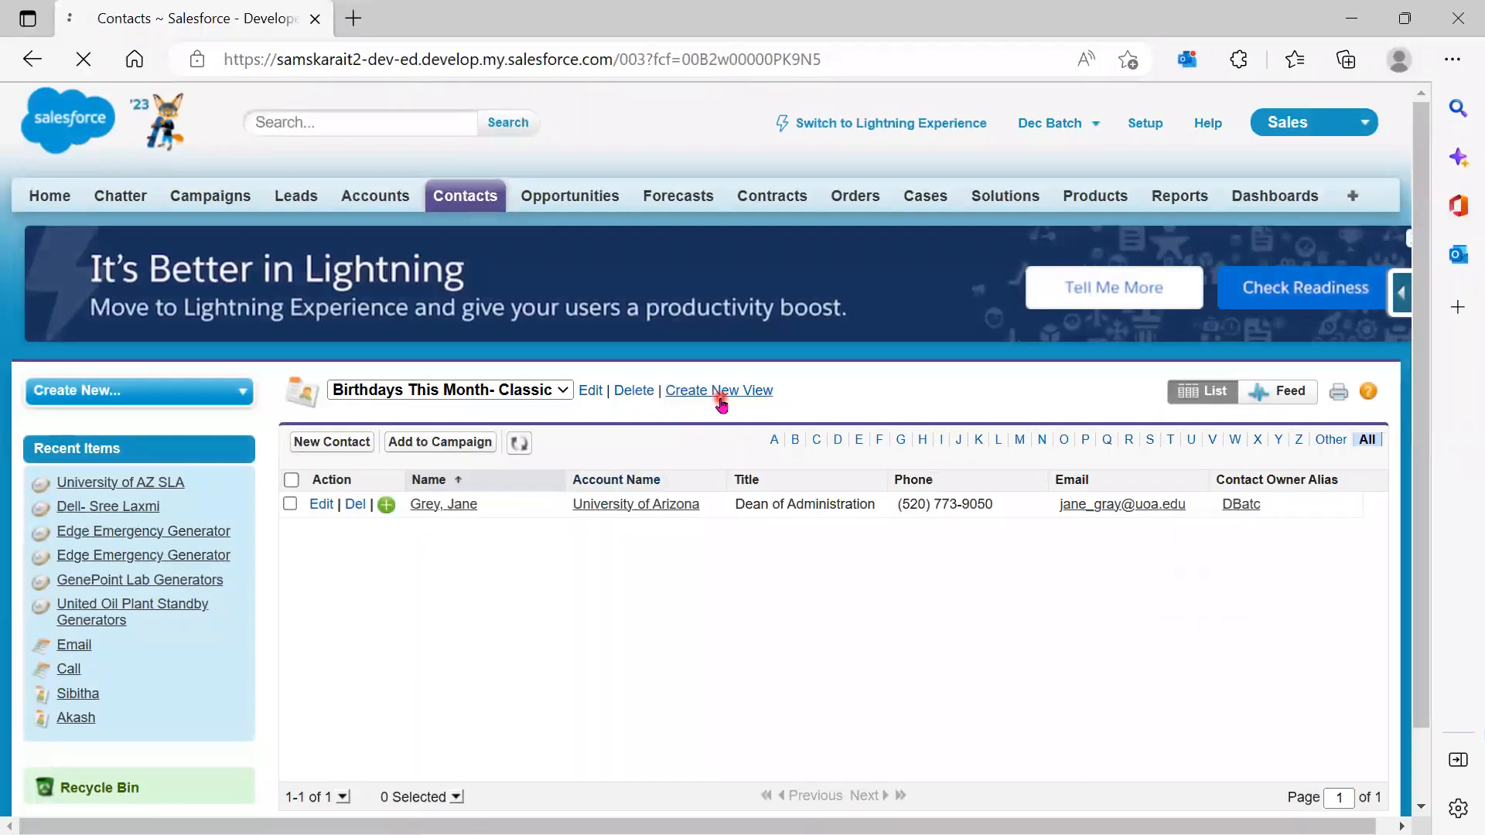
{"action": "left_click", "coordinate": [295, 585]}
{"action": "left_click_drag", "start_coordinate": [296, 585], "coordinate": [420, 590]}
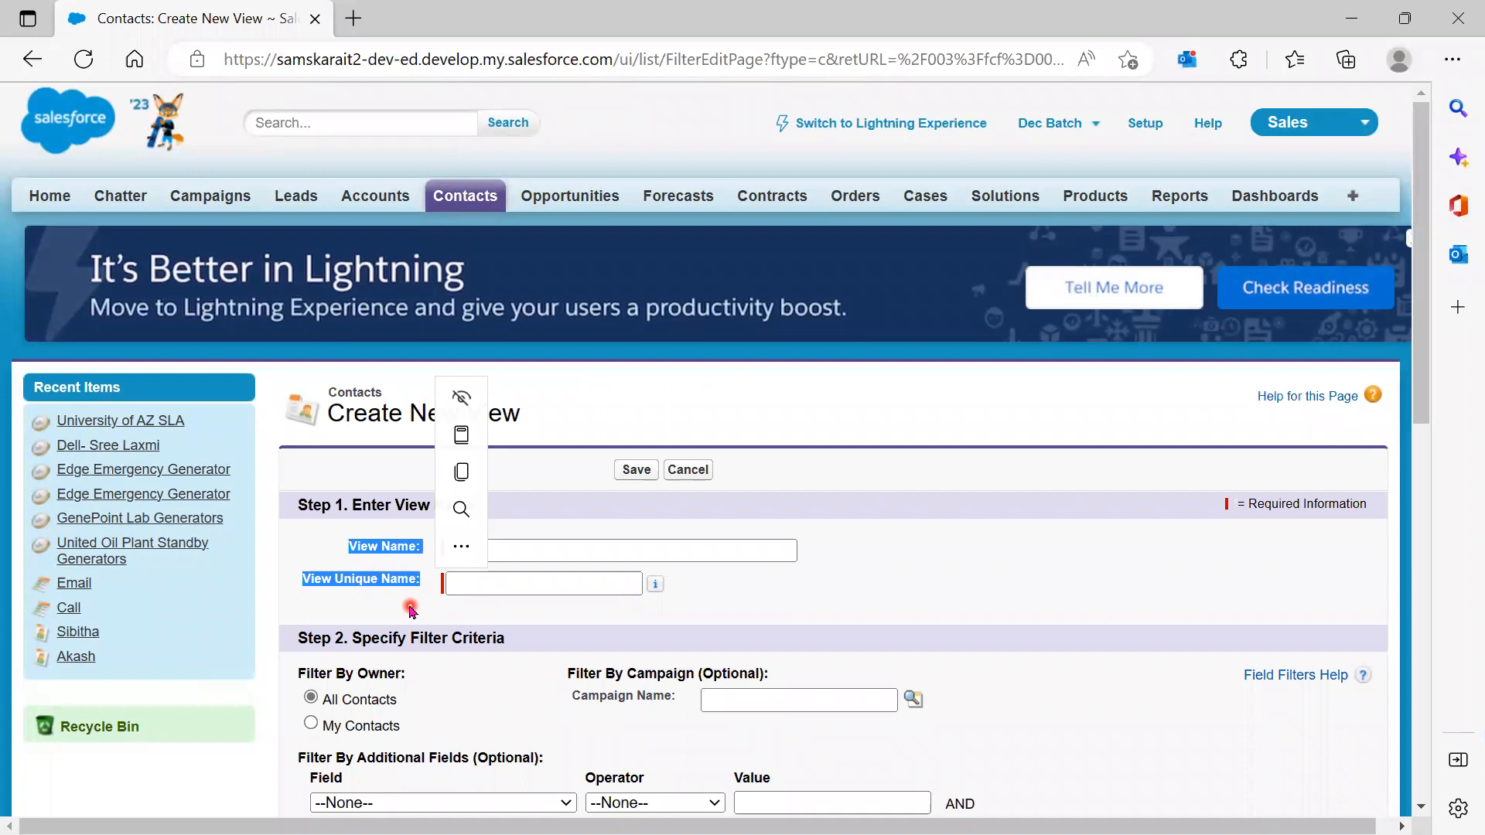
{"action": "left_click", "coordinate": [941, 557]}
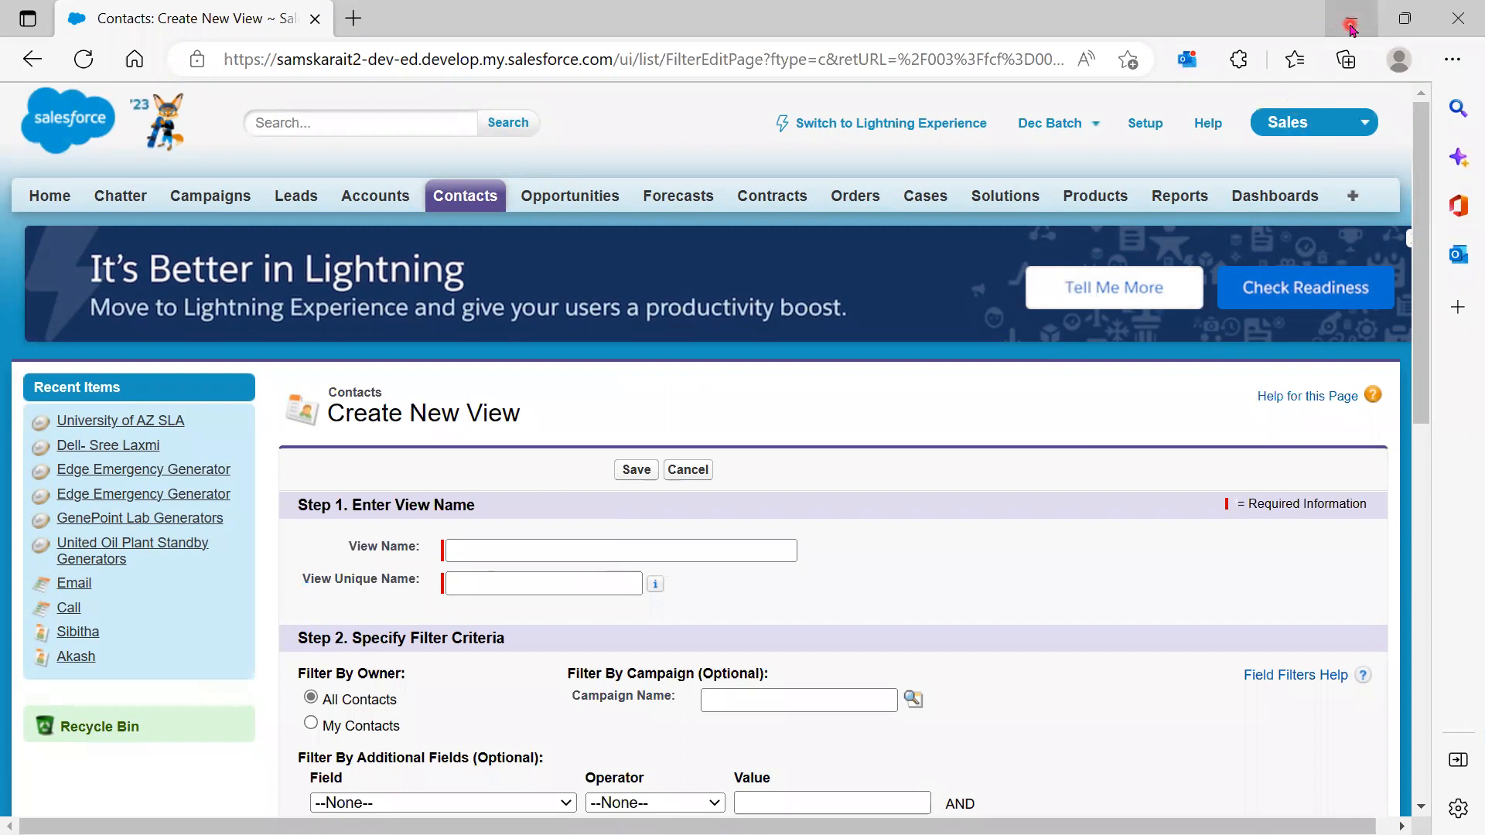
{"action": "left_click", "coordinate": [521, 579]}
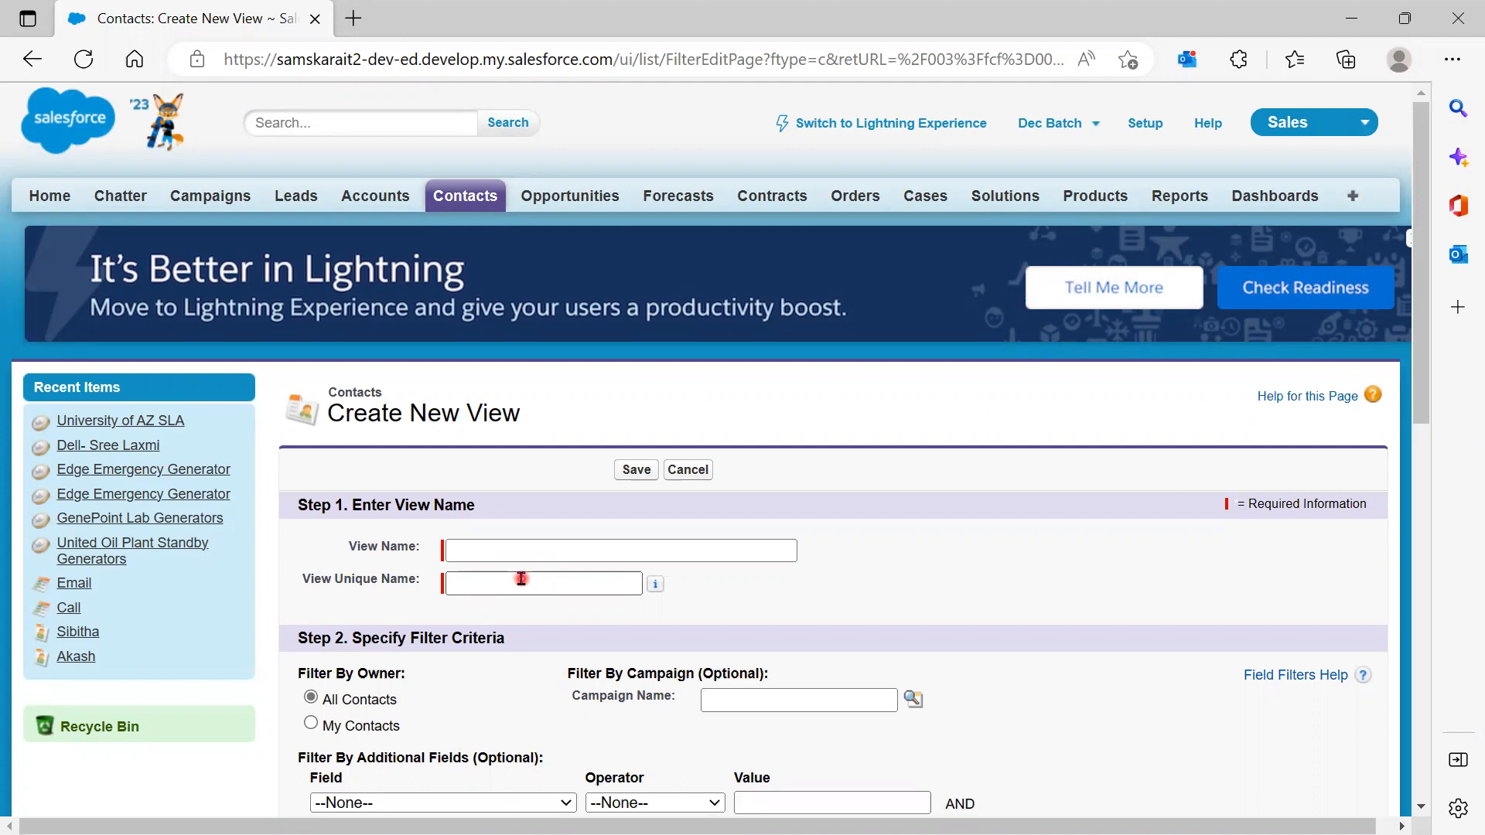
Return to Lightning, show the All Opportunities list view, and review the other available opportunity list views
{"action": "left_click", "coordinate": [1354, 21]}
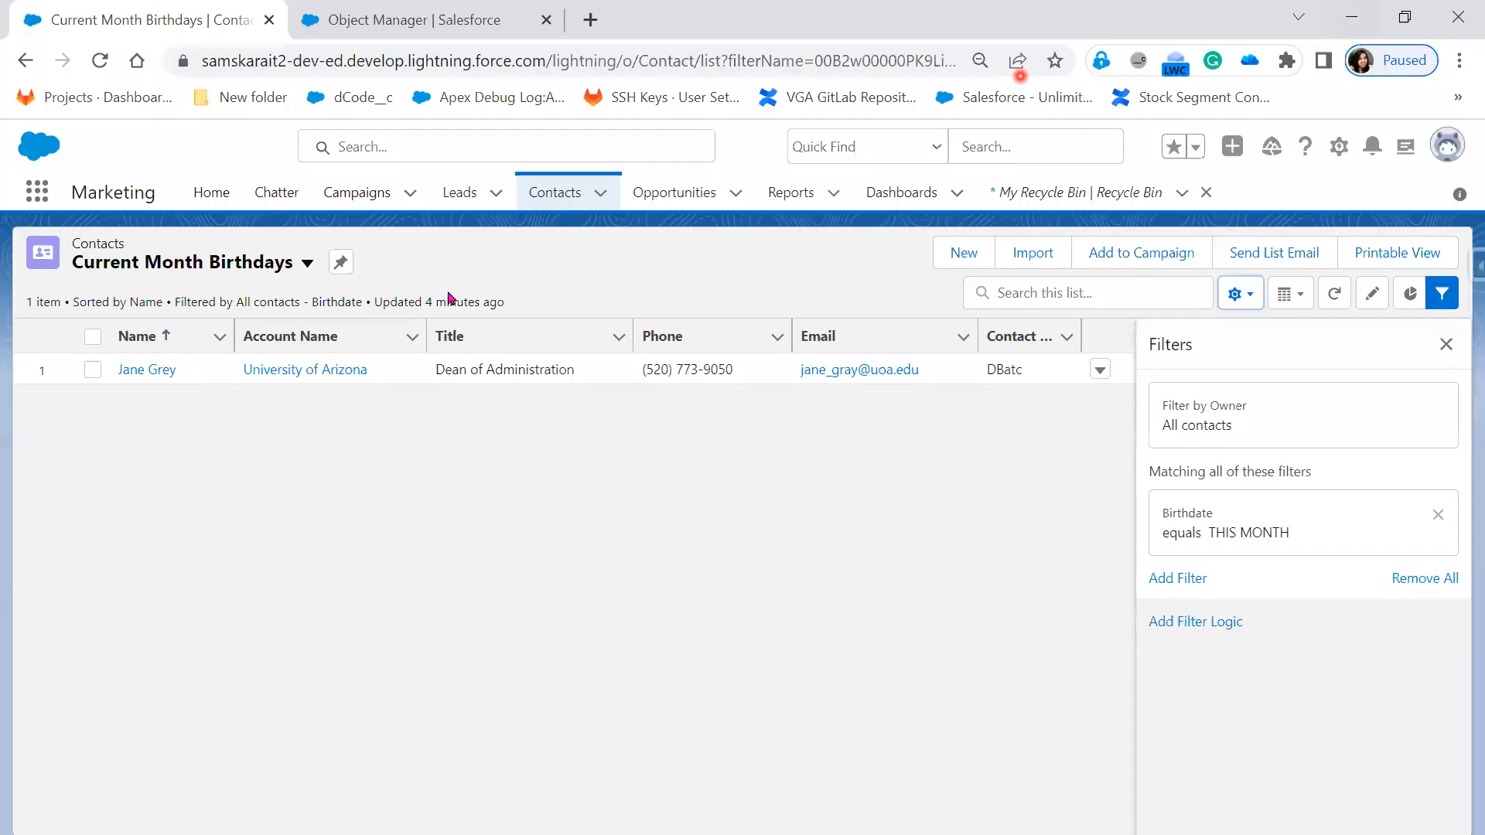
{"action": "left_click", "coordinate": [682, 198]}
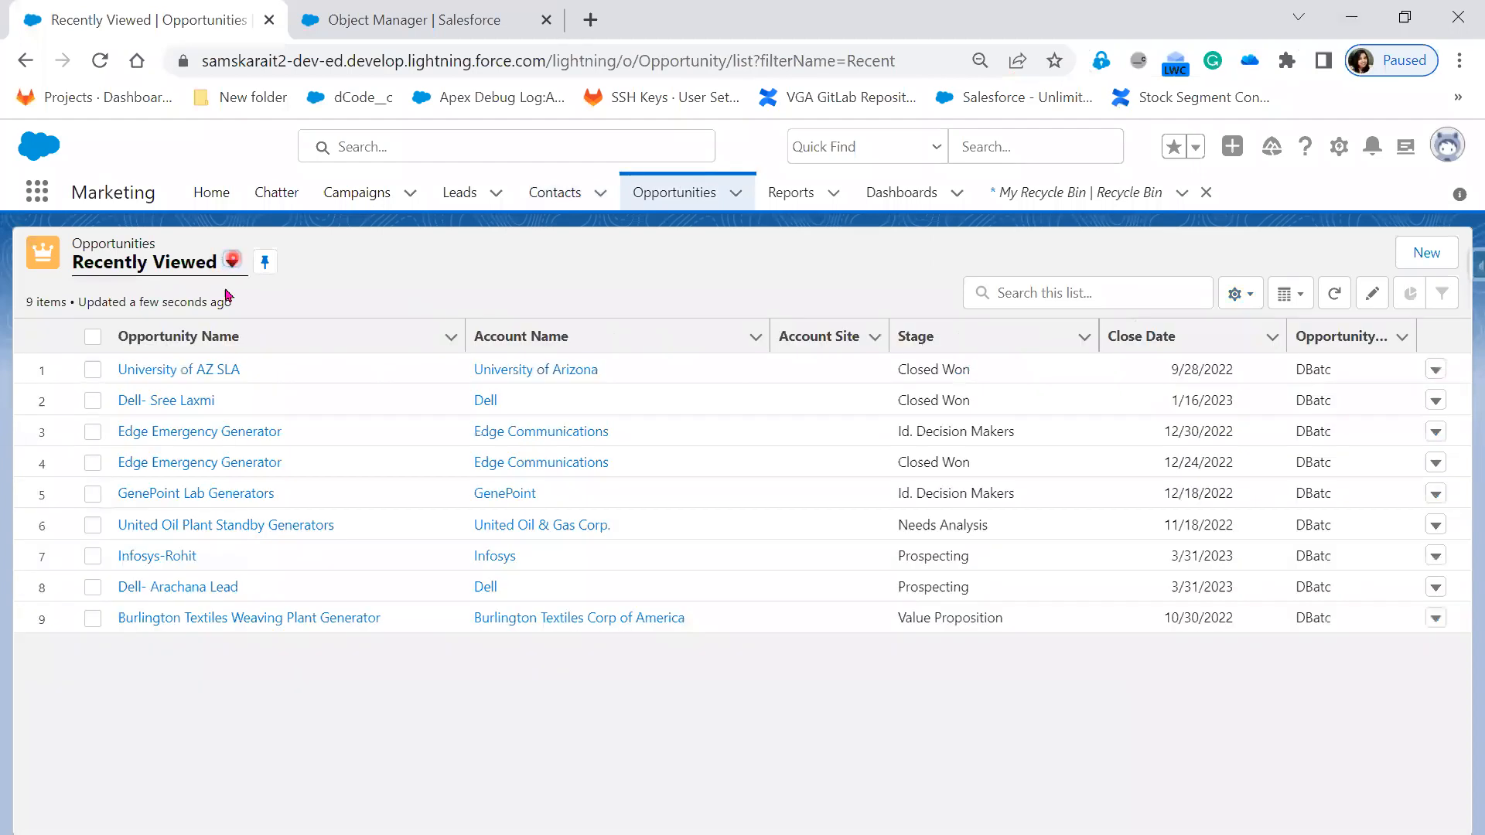
{"action": "left_click", "coordinate": [232, 260]}
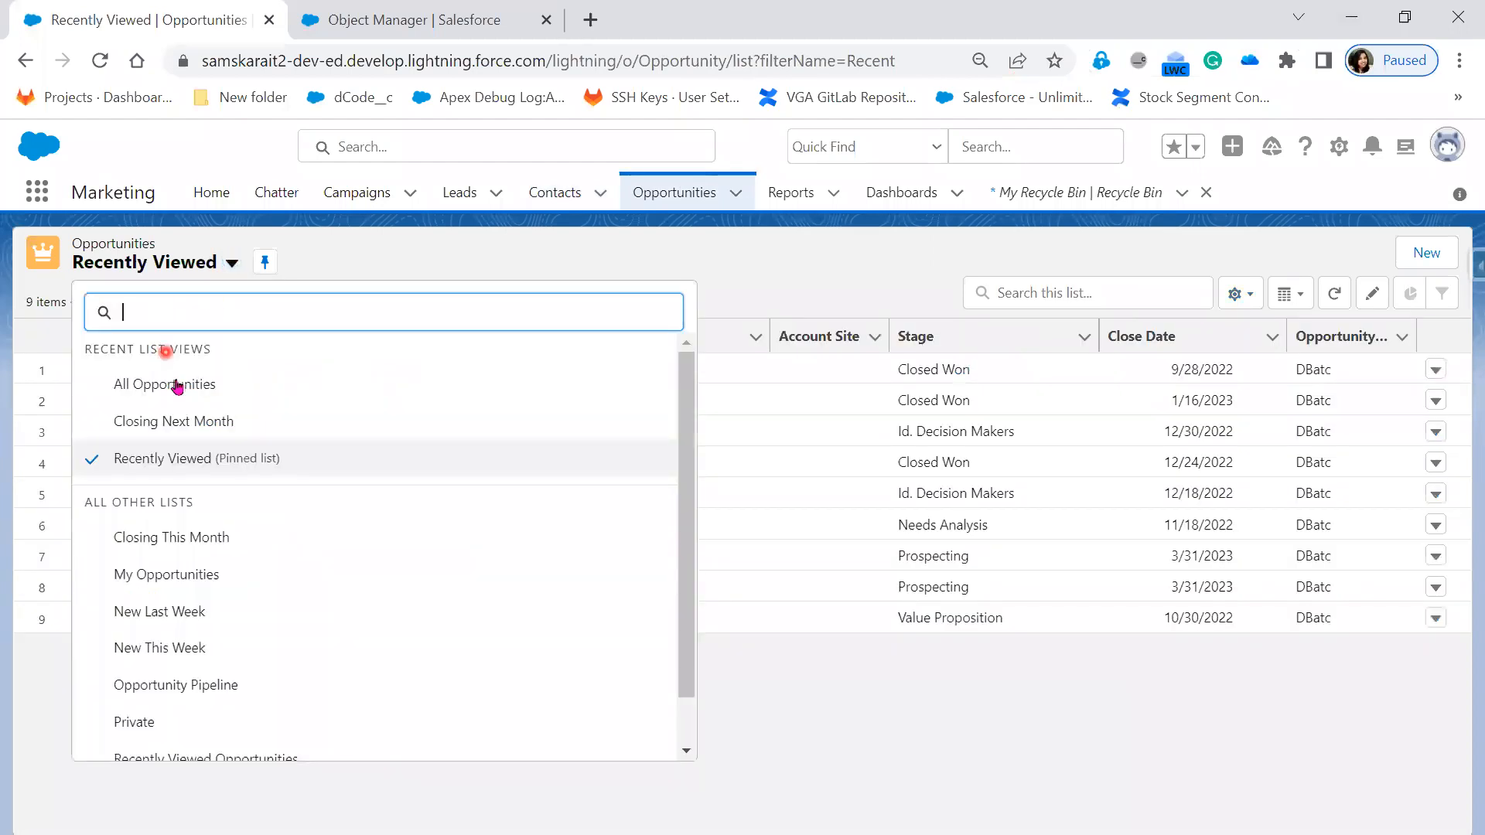
{"action": "left_click", "coordinate": [176, 387]}
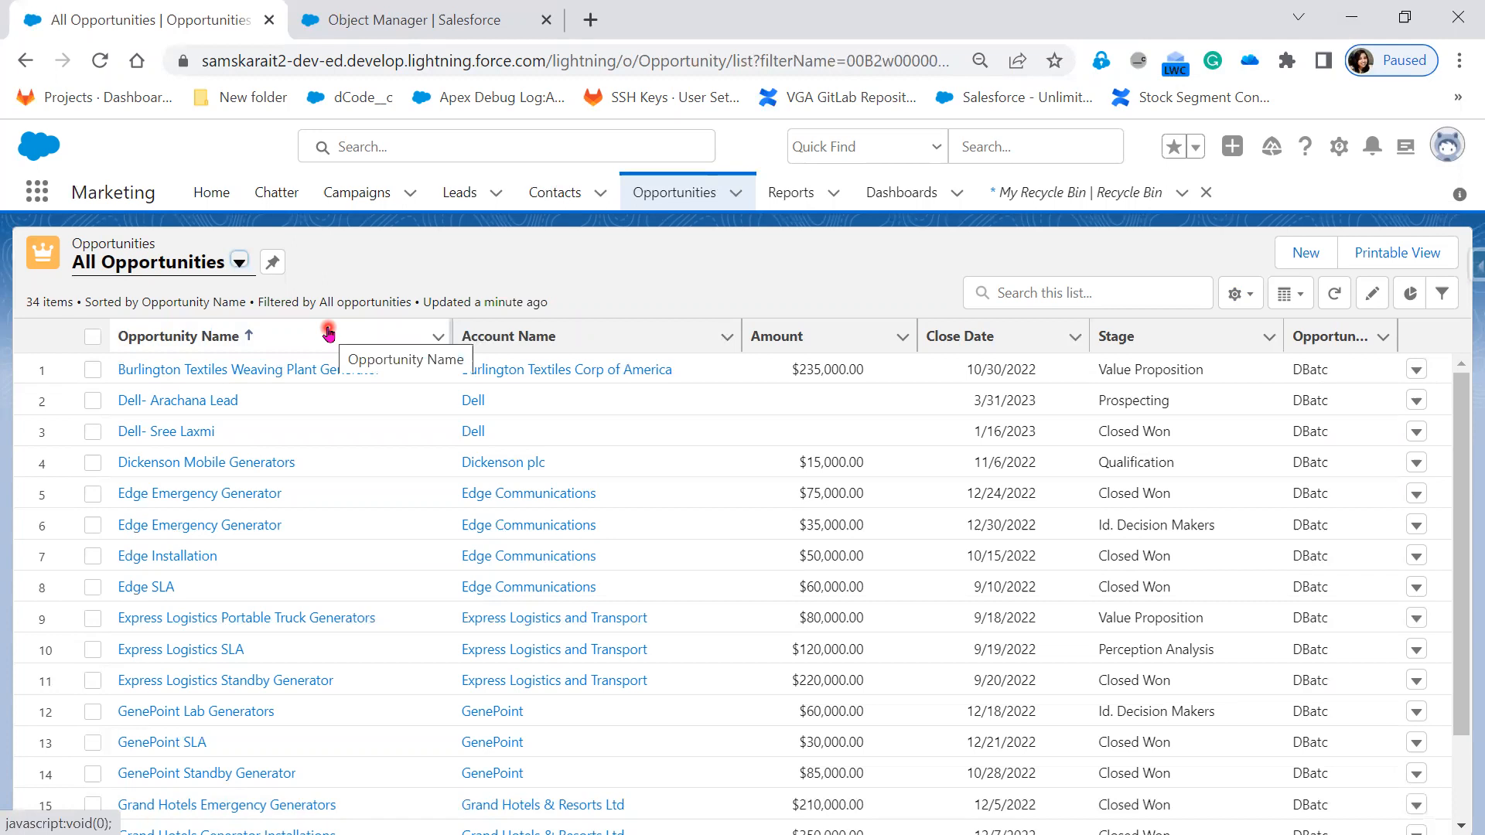
{"action": "left_click", "coordinate": [239, 263]}
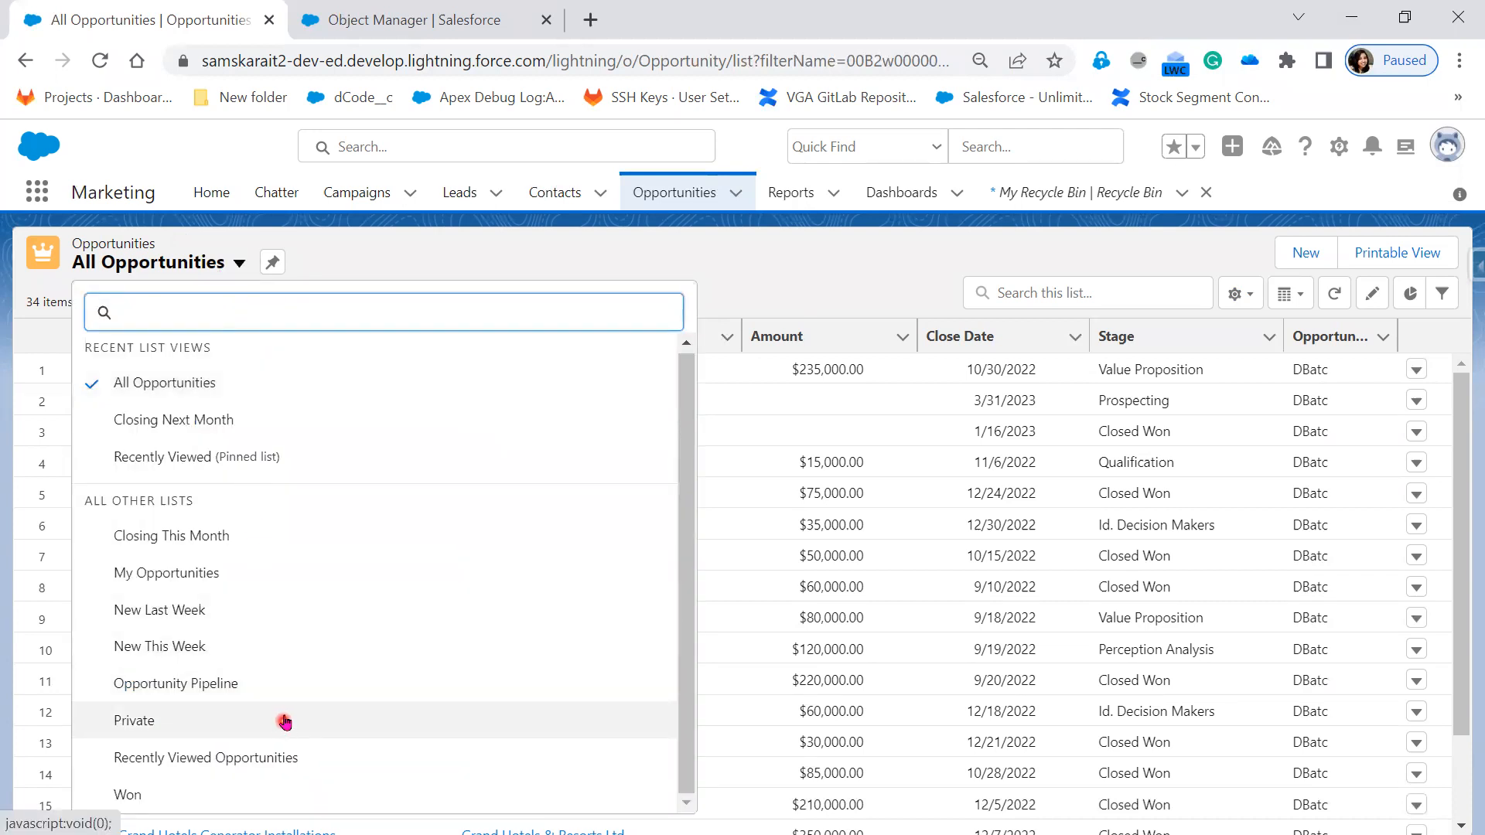
Compare the All Contacts with Title and All Contacts list views in Lightning, and look through the available contact list views
{"action": "left_click", "coordinate": [601, 195]}
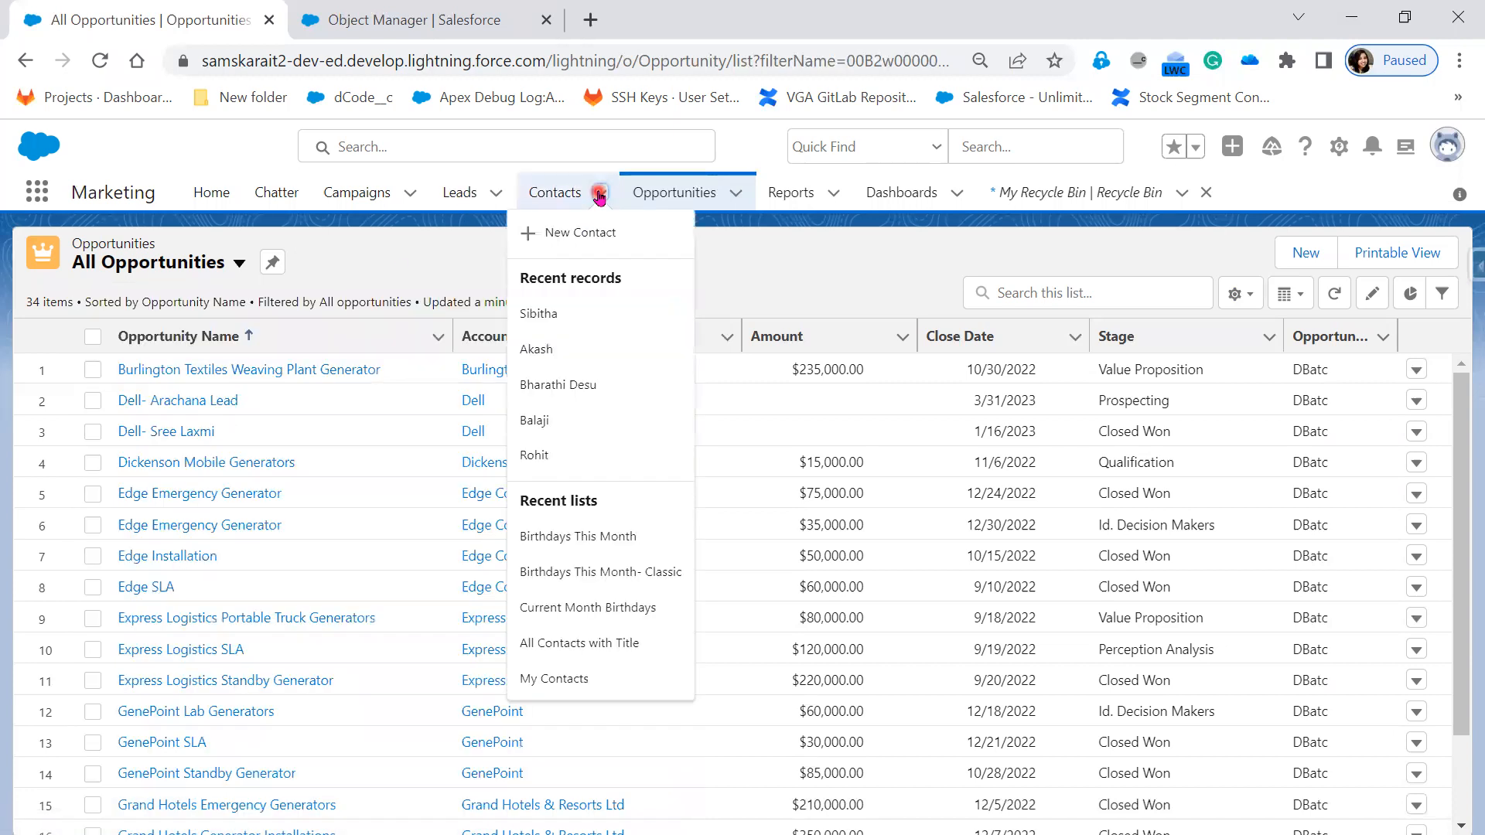
{"action": "left_click", "coordinate": [580, 195]}
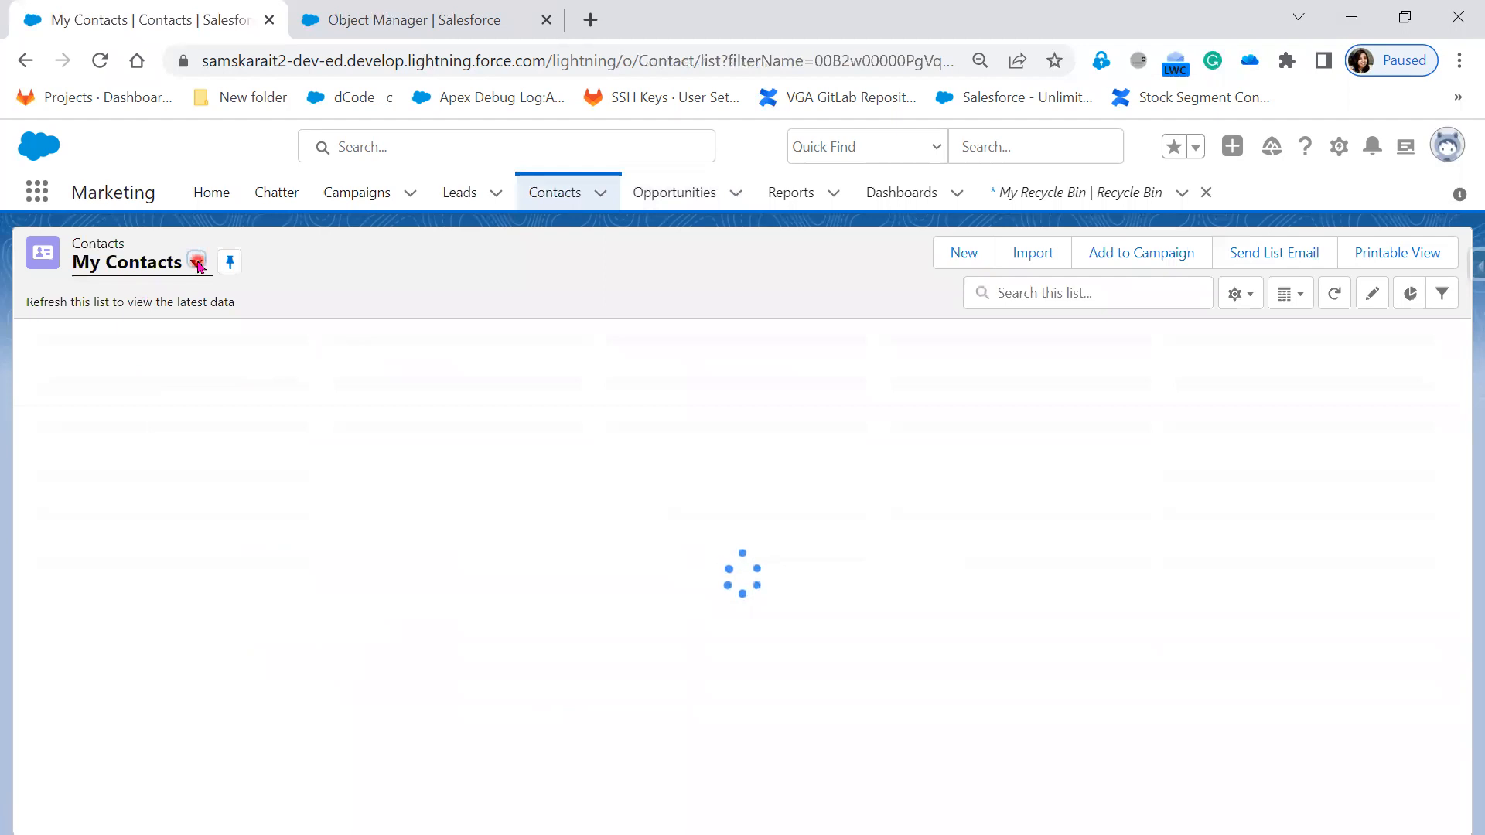
{"action": "left_click", "coordinate": [197, 262]}
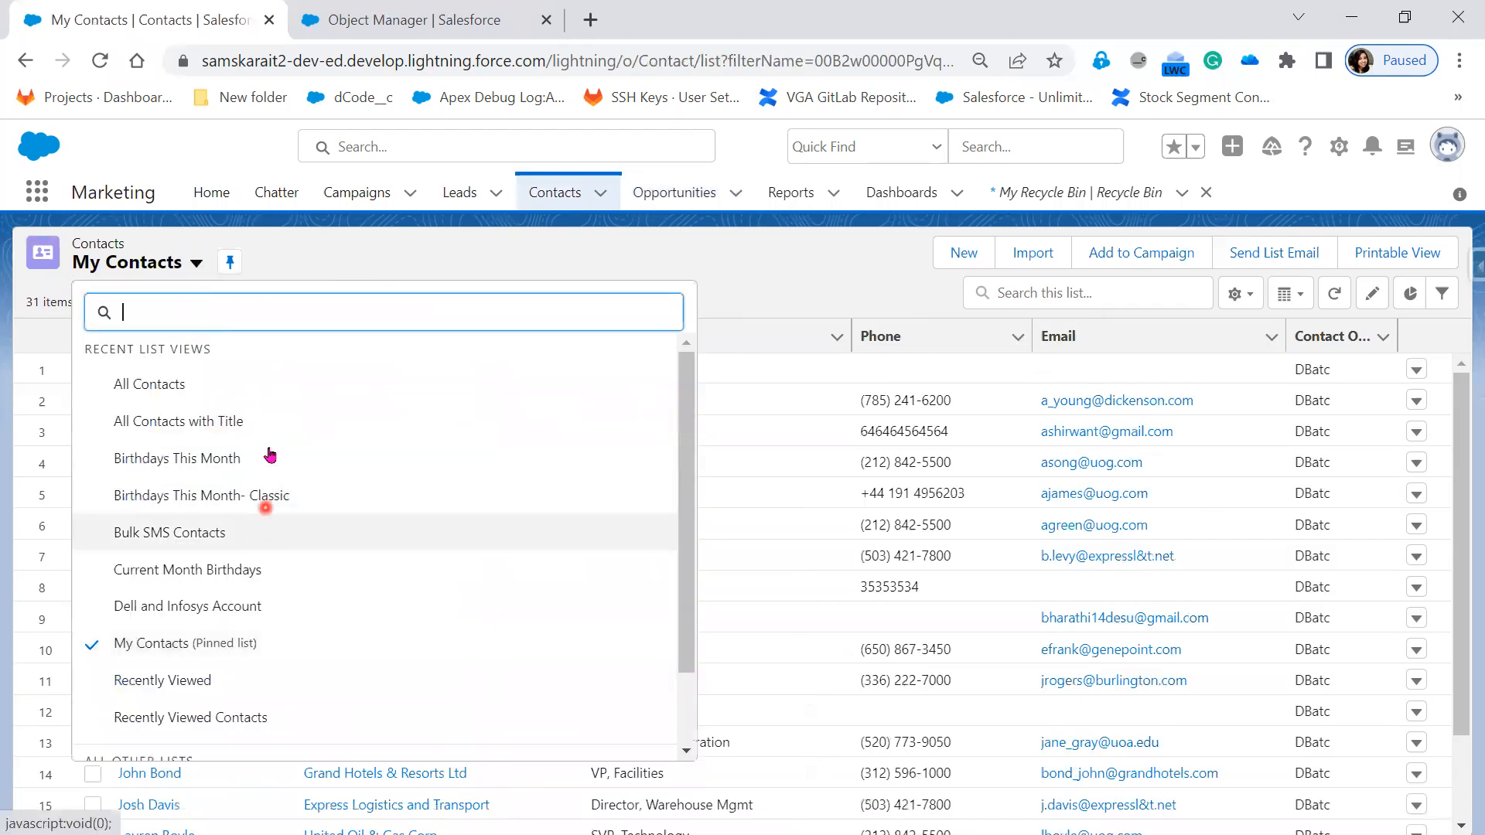
{"action": "left_click", "coordinate": [262, 422]}
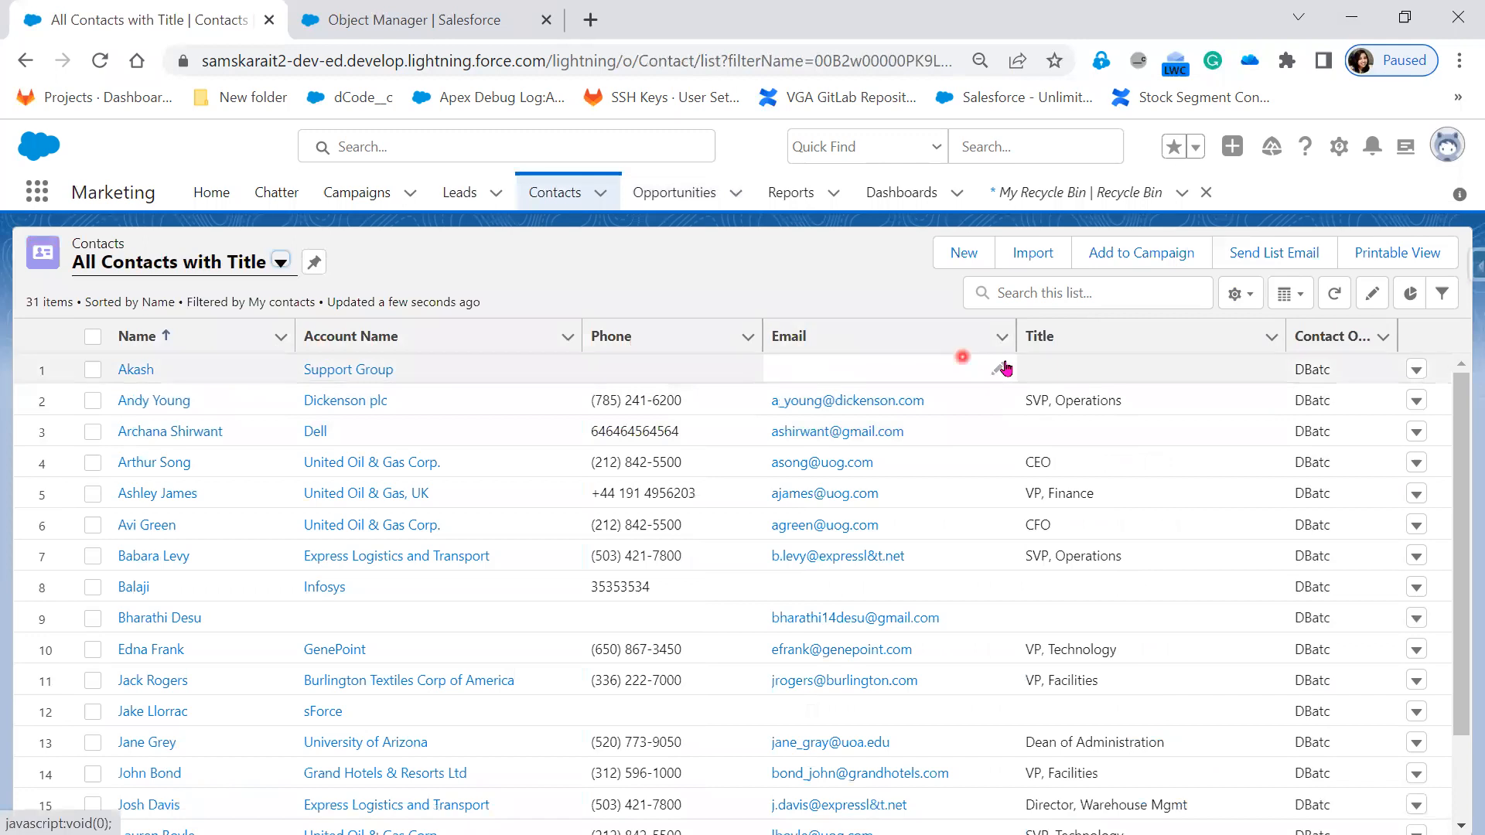
{"action": "left_click", "coordinate": [282, 263]}
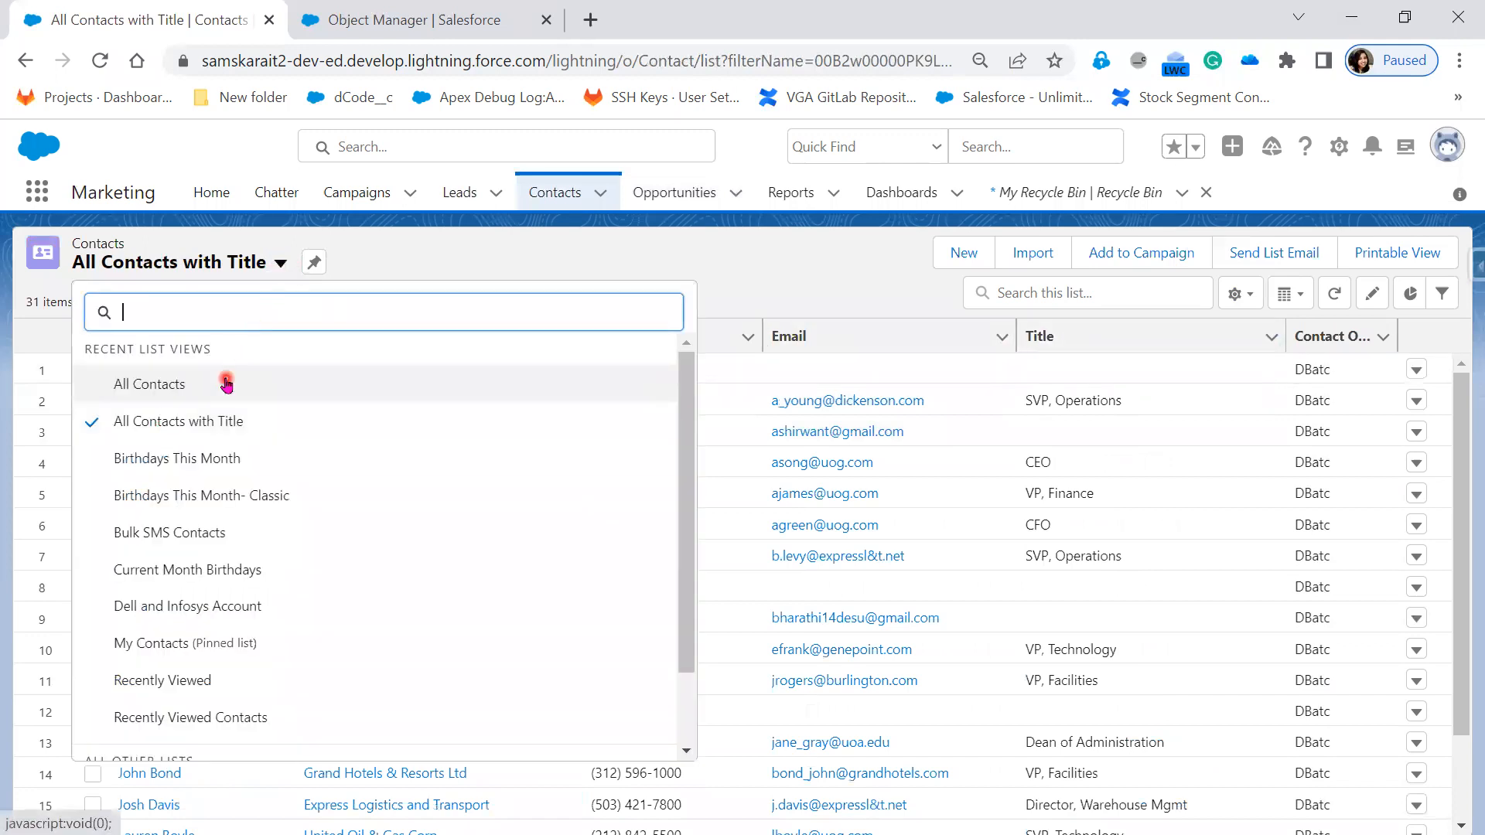
{"action": "left_click", "coordinate": [315, 382]}
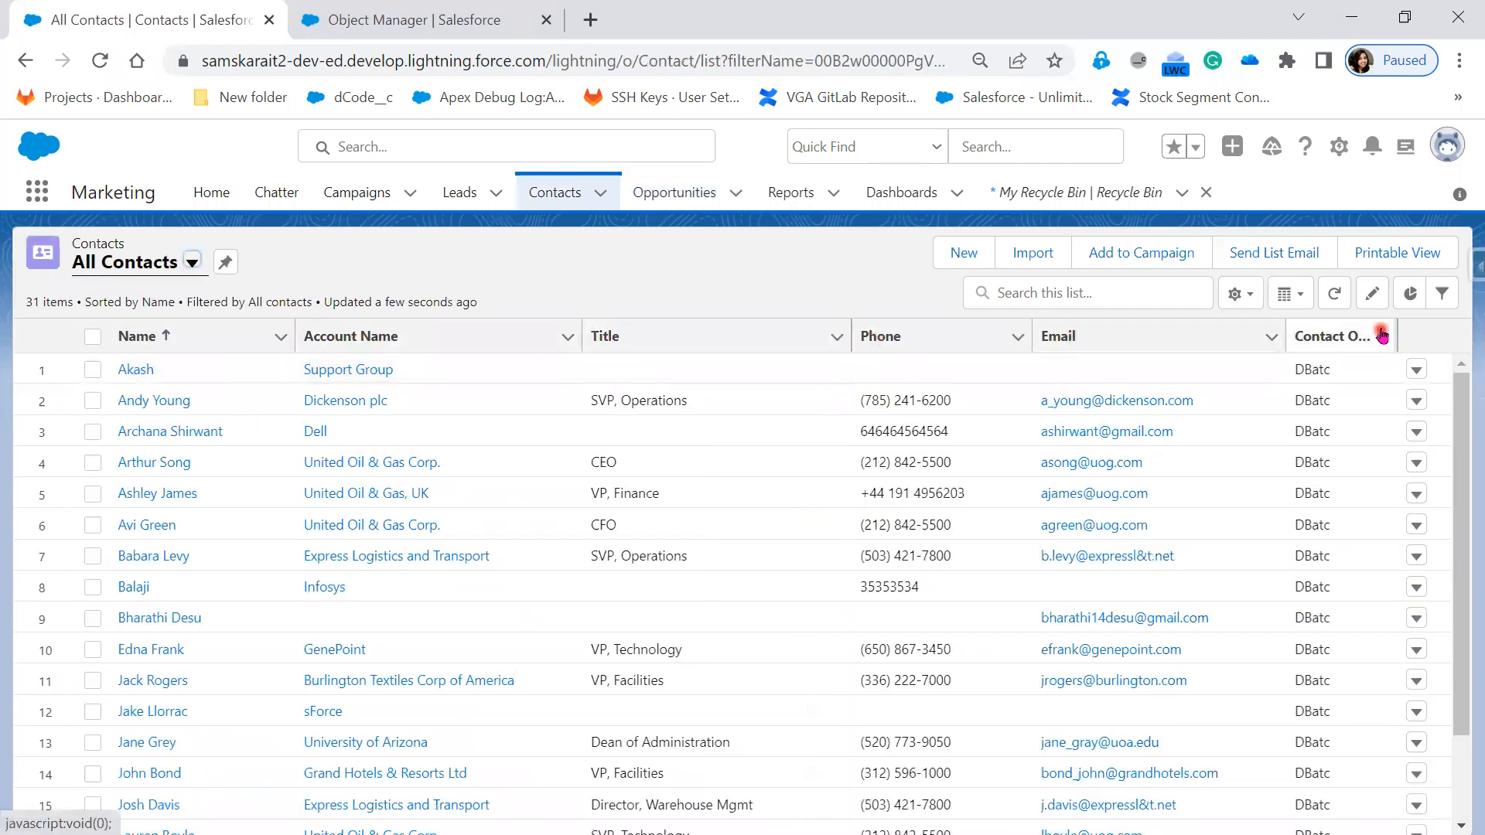
{"action": "left_click", "coordinate": [191, 263]}
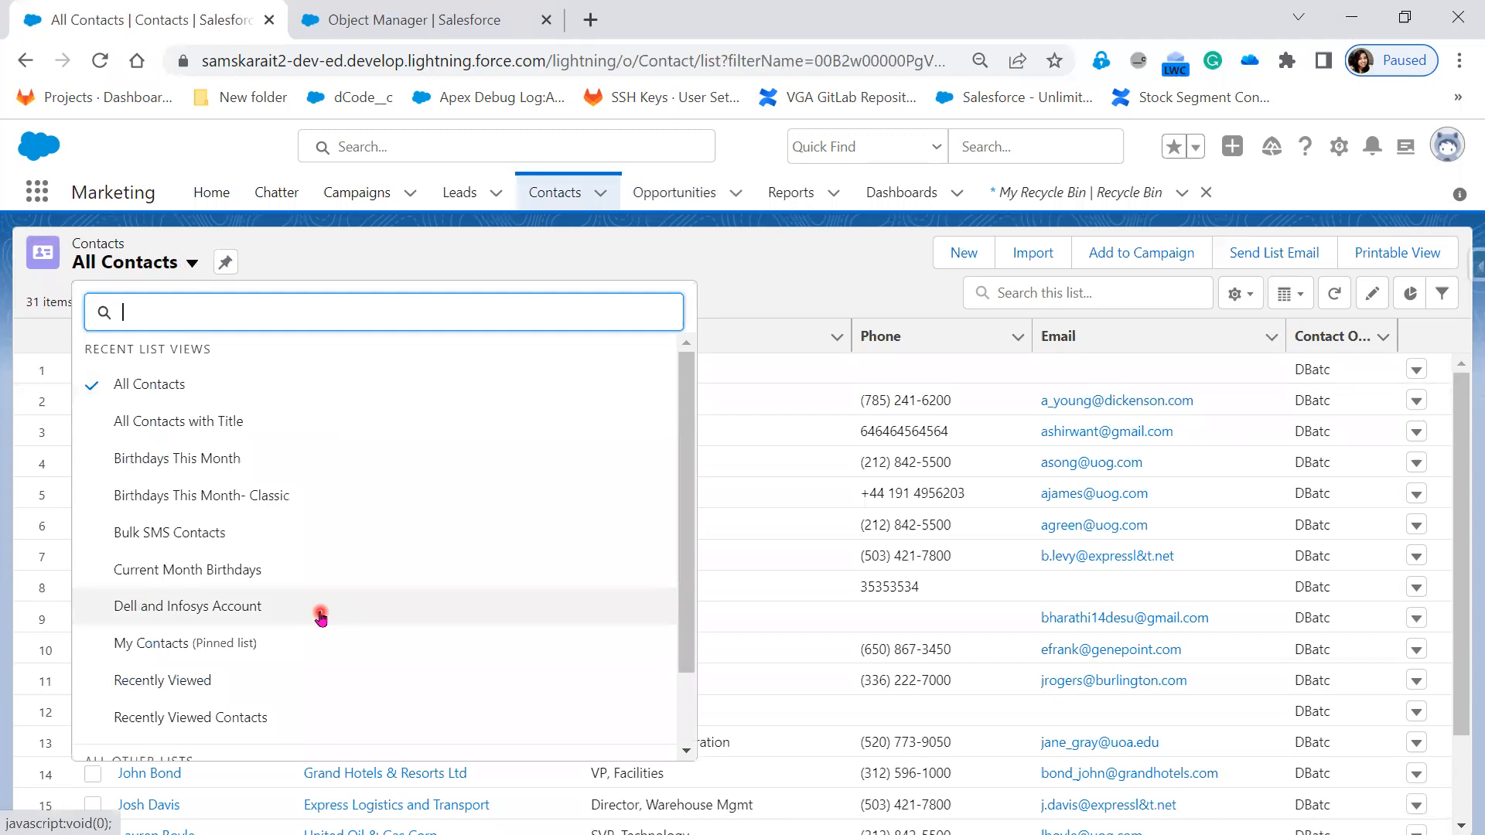
{"action": "left_click", "coordinate": [762, 265]}
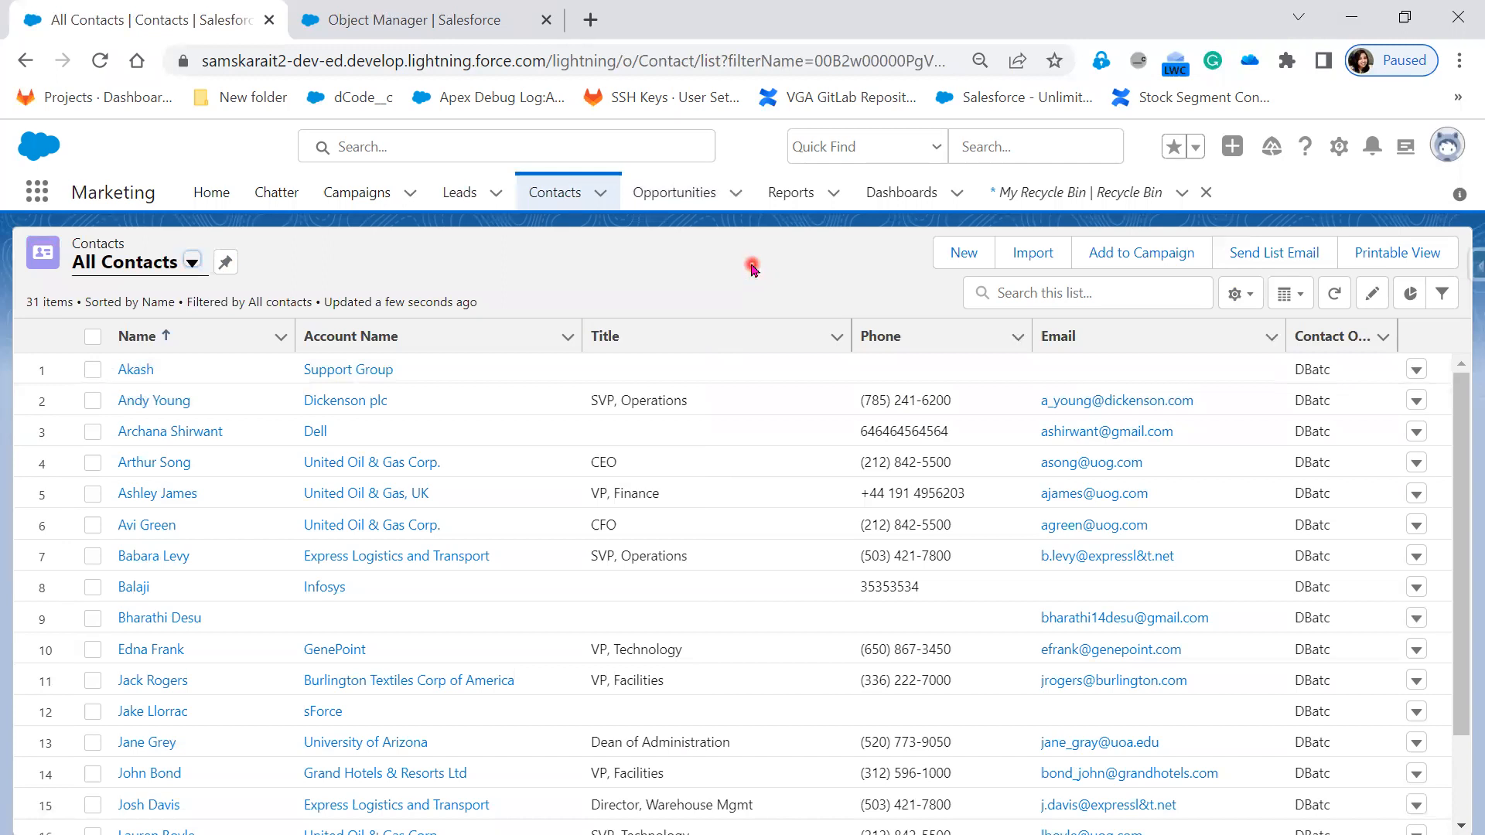
Check the list view controls for All Contacts, and cancel the blank new view in Salesforce Classic
{"action": "left_click", "coordinate": [1236, 305]}
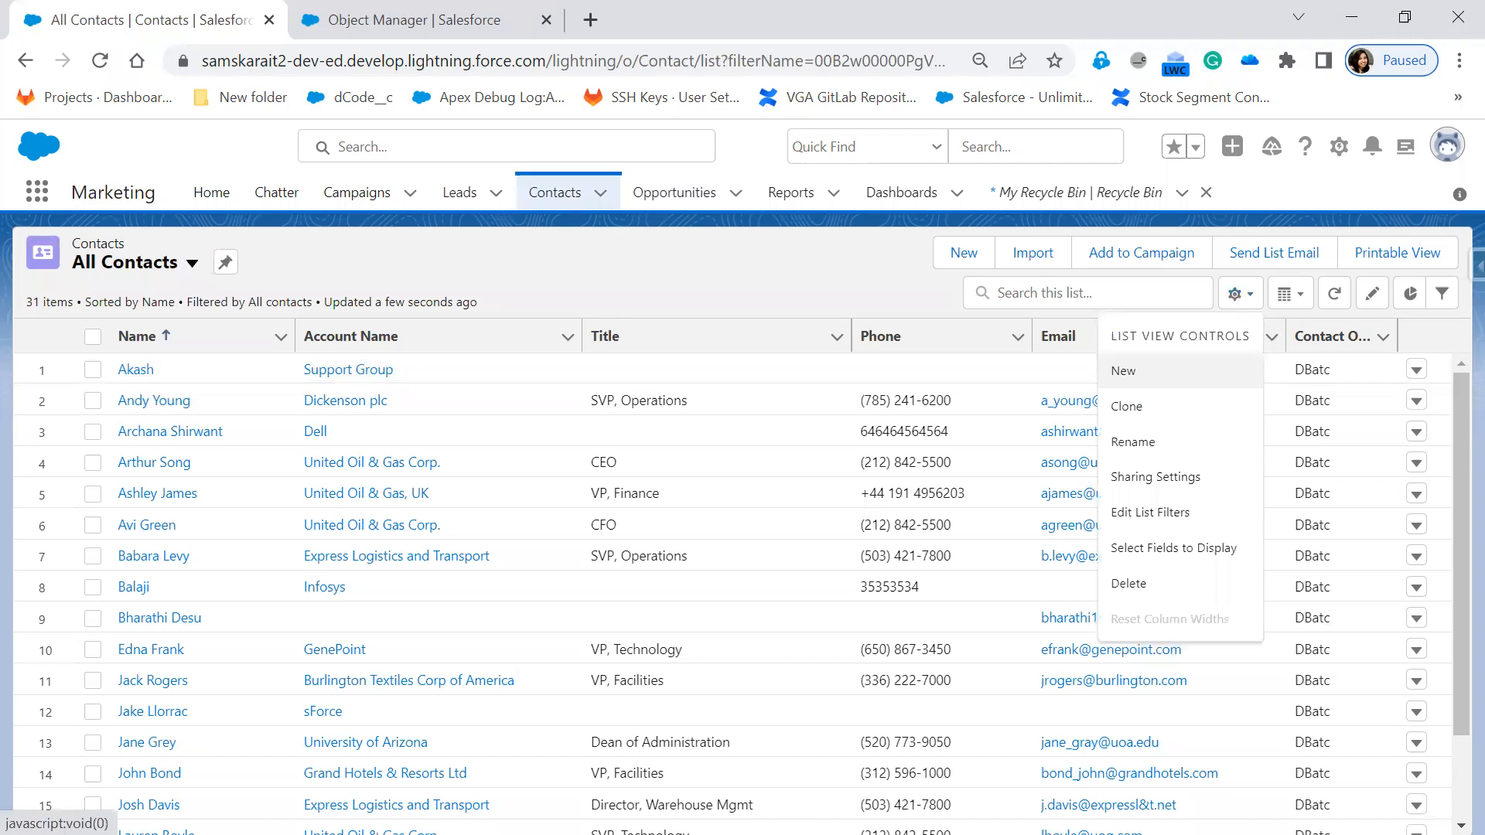
{"action": "key", "text": "alt+Tab"}
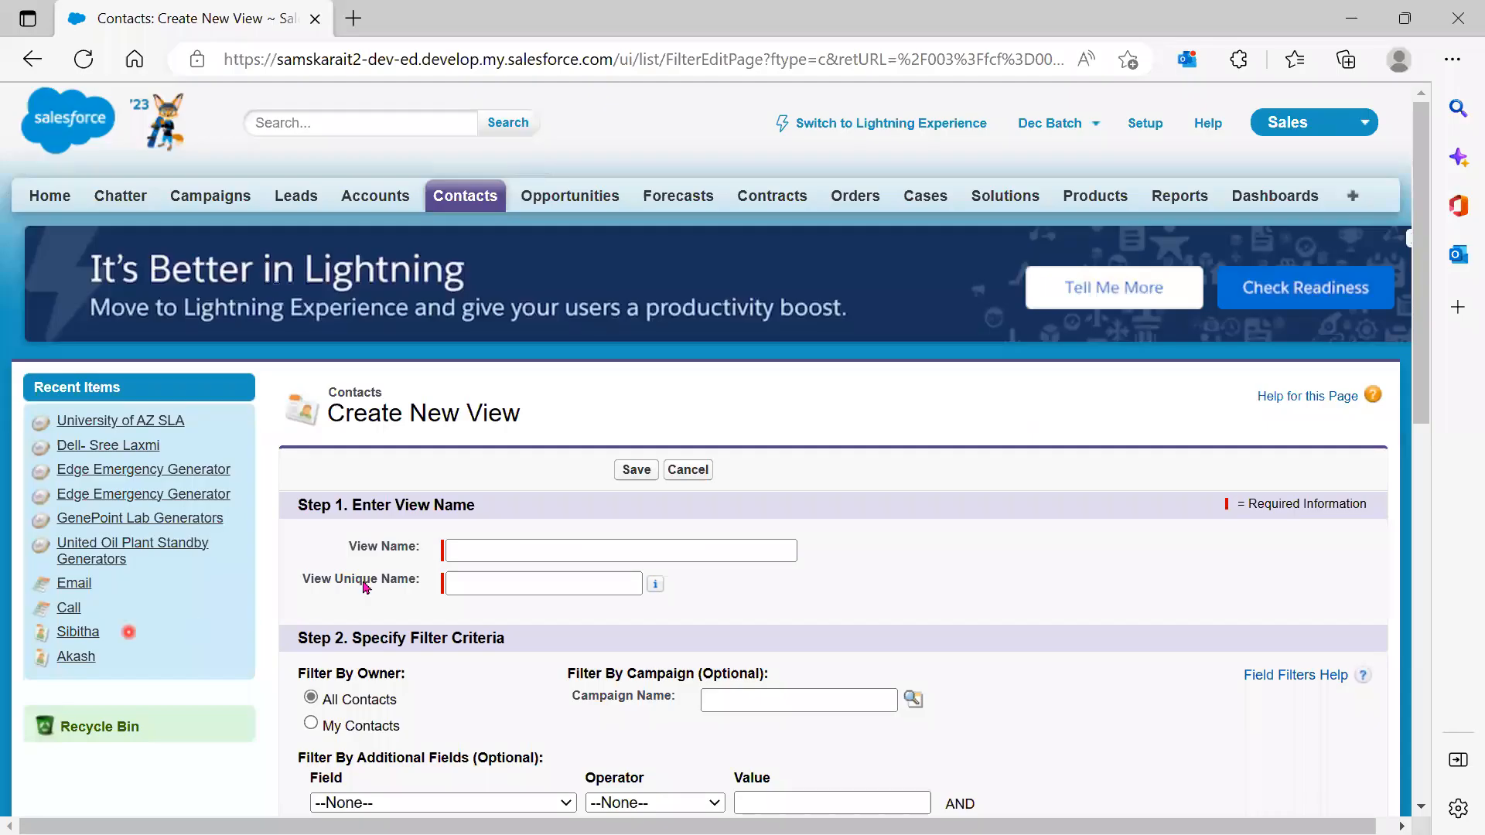
{"action": "left_click", "coordinate": [711, 470]}
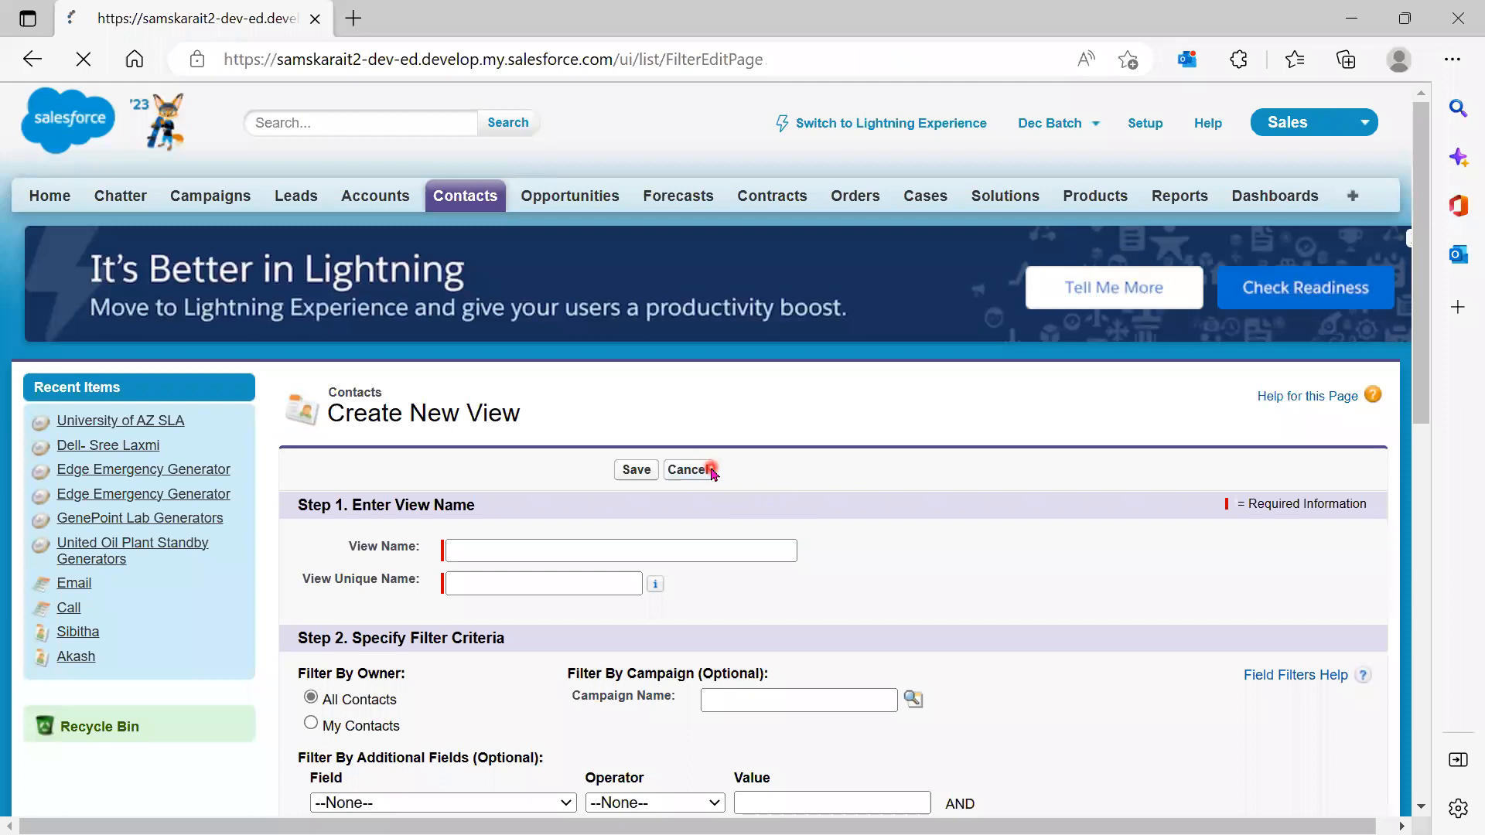
Try changing the Birthdays This Month- Classic view name to Birthdays This Month- Class and its unique name to BirthdaysThisMonth_Class
{"action": "left_click", "coordinate": [590, 392]}
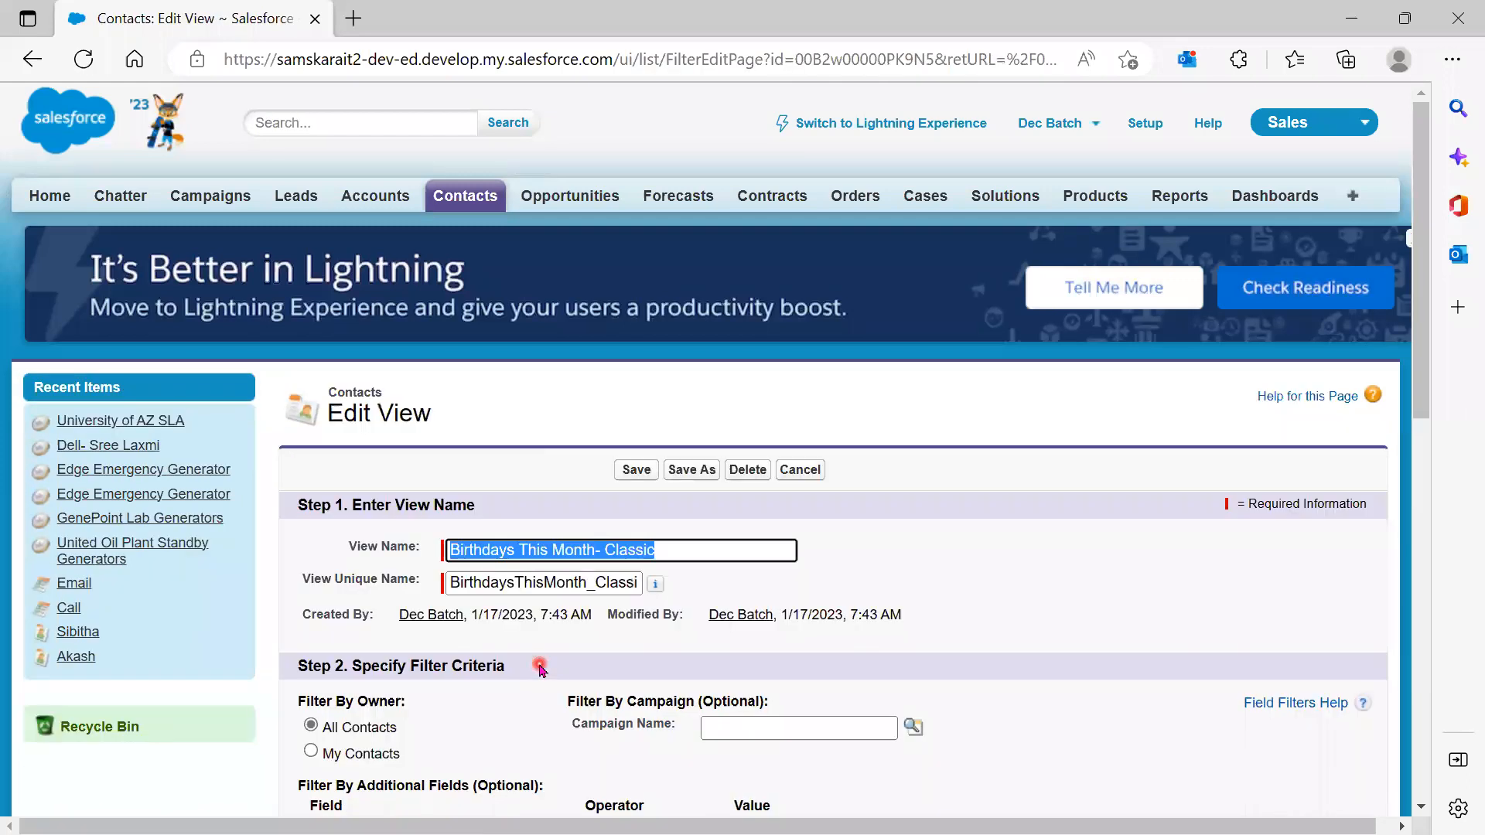
{"action": "left_click", "coordinate": [667, 550]}
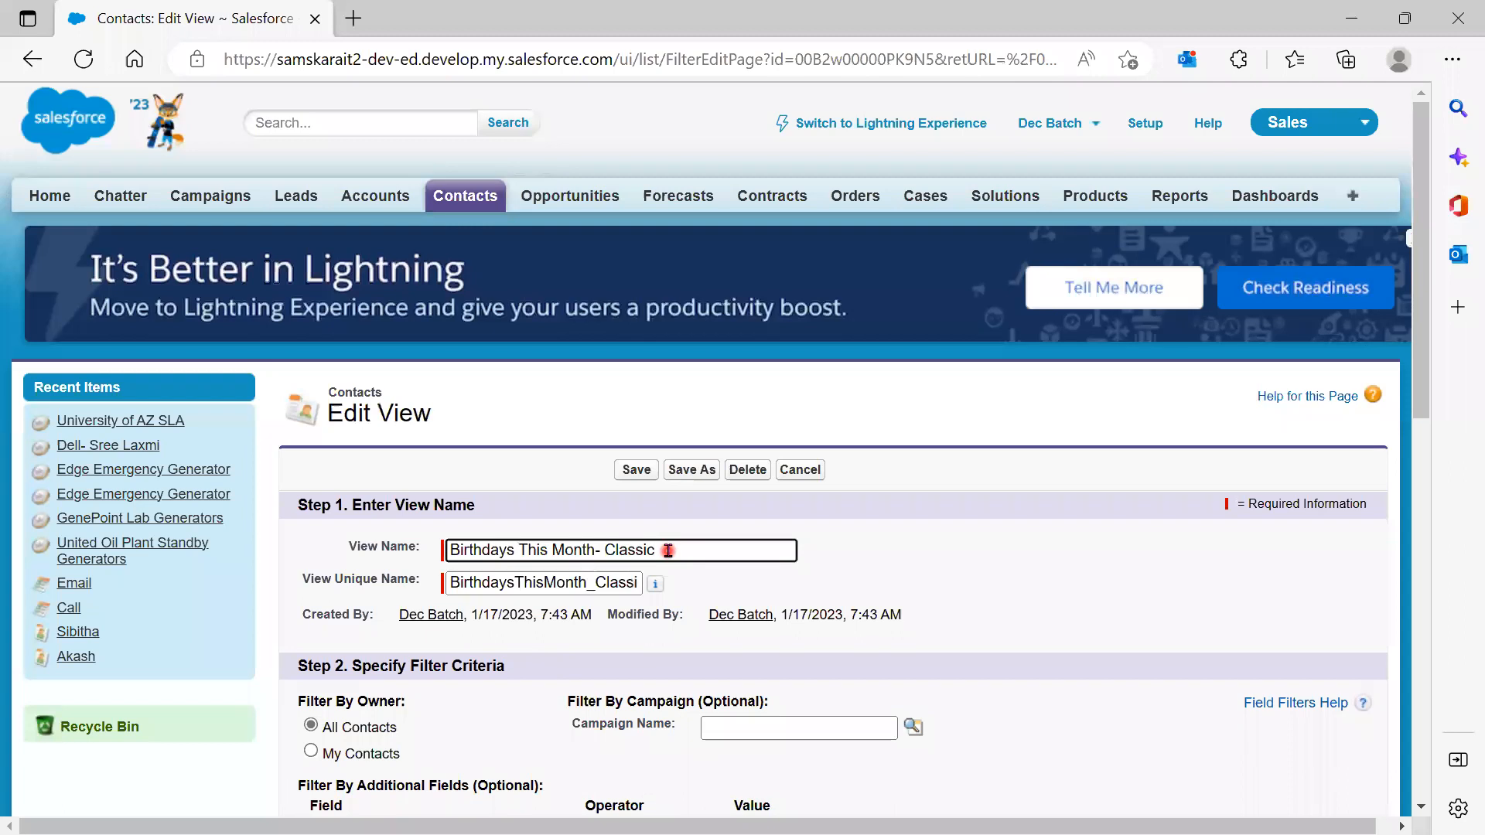
{"action": "key", "text": "BackSpace"}
{"action": "key", "text": "BackSpace"}
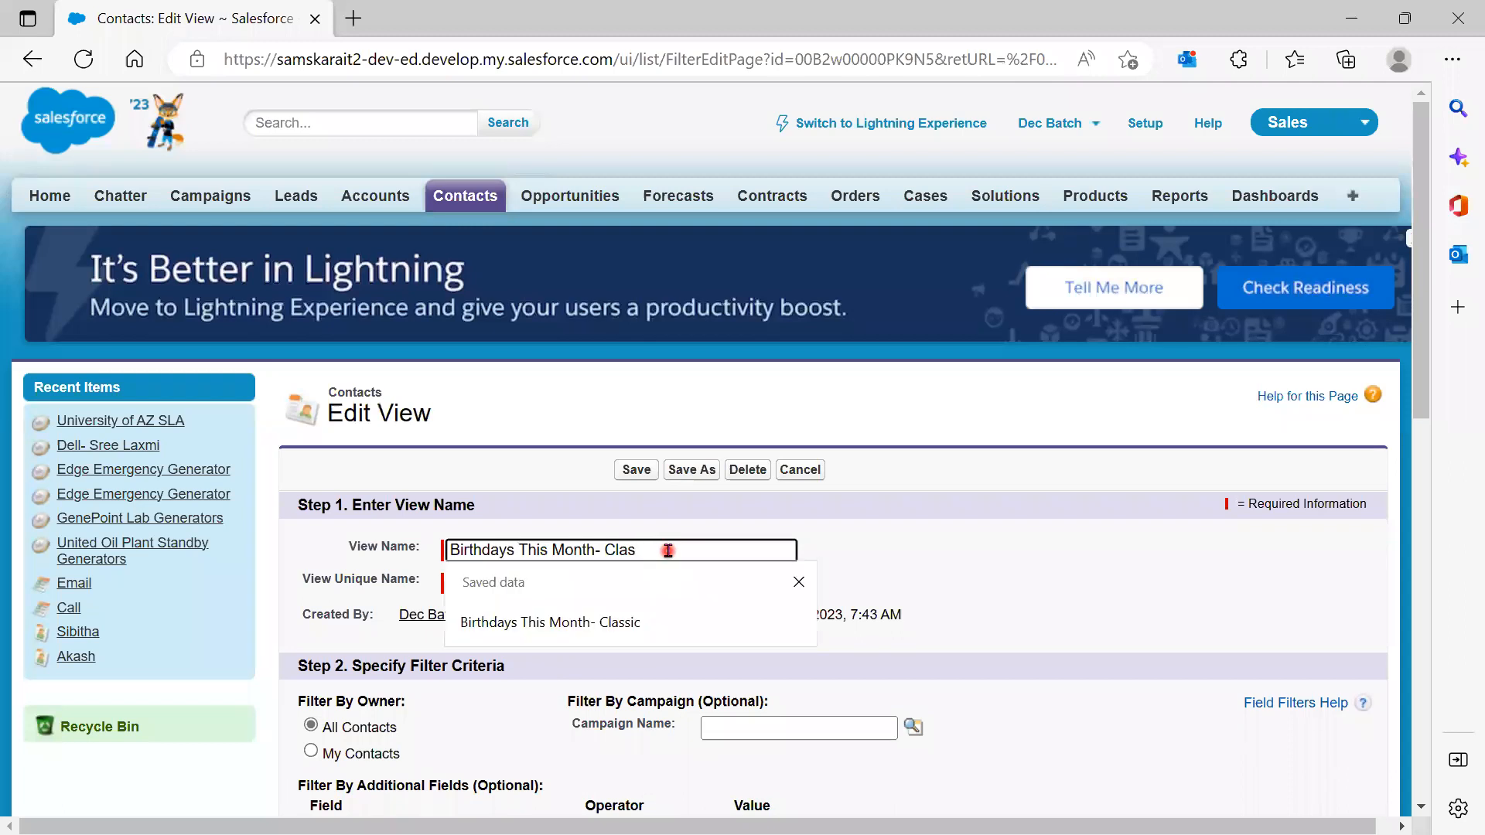
{"action": "type", "text": "s"}
{"action": "left_click", "coordinate": [924, 578]}
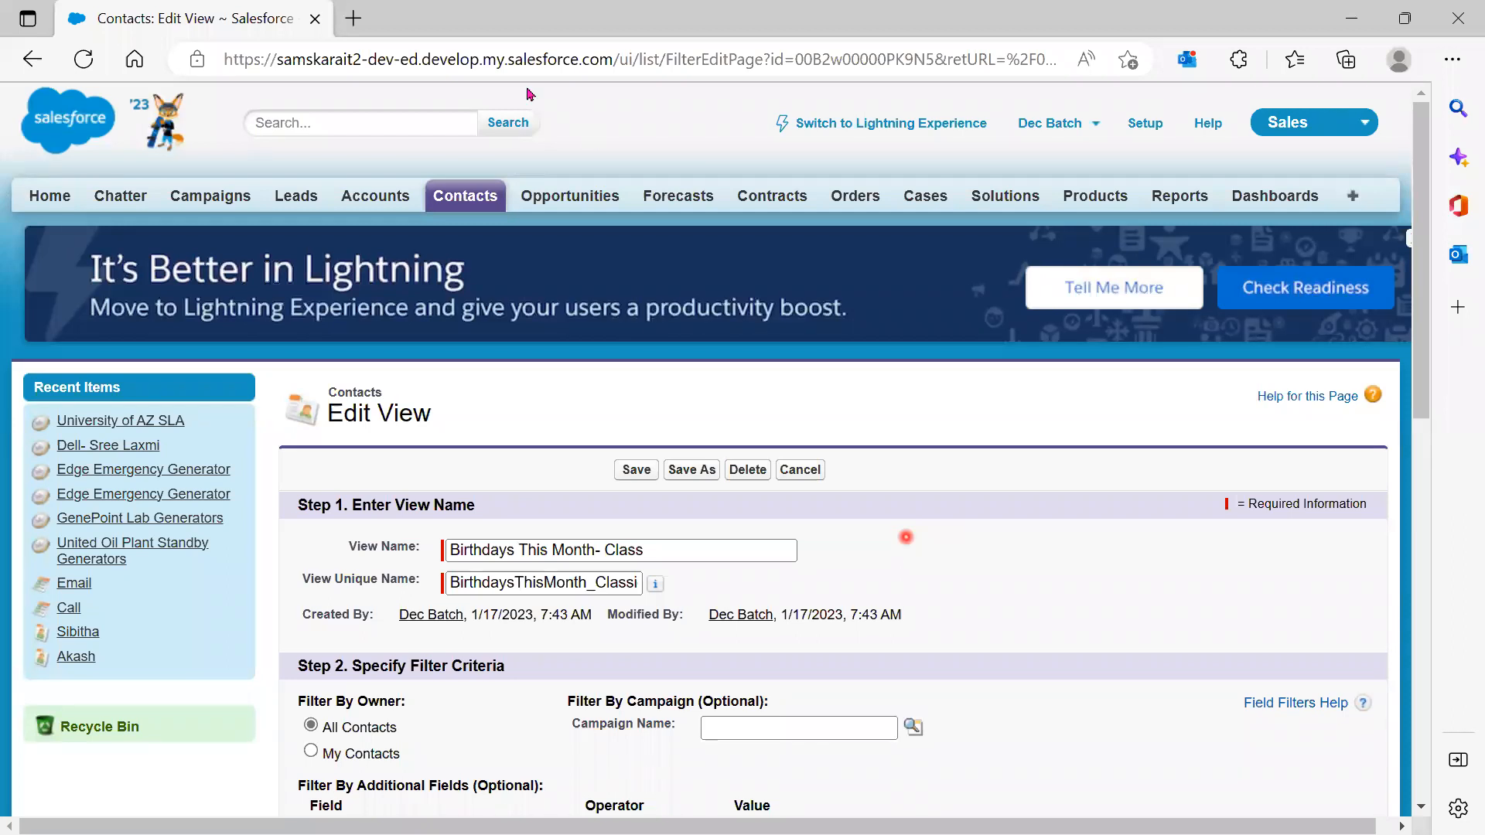
{"action": "left_click_drag", "start_coordinate": [635, 584], "coordinate": [724, 603]}
{"action": "key", "text": "BackSpace"}
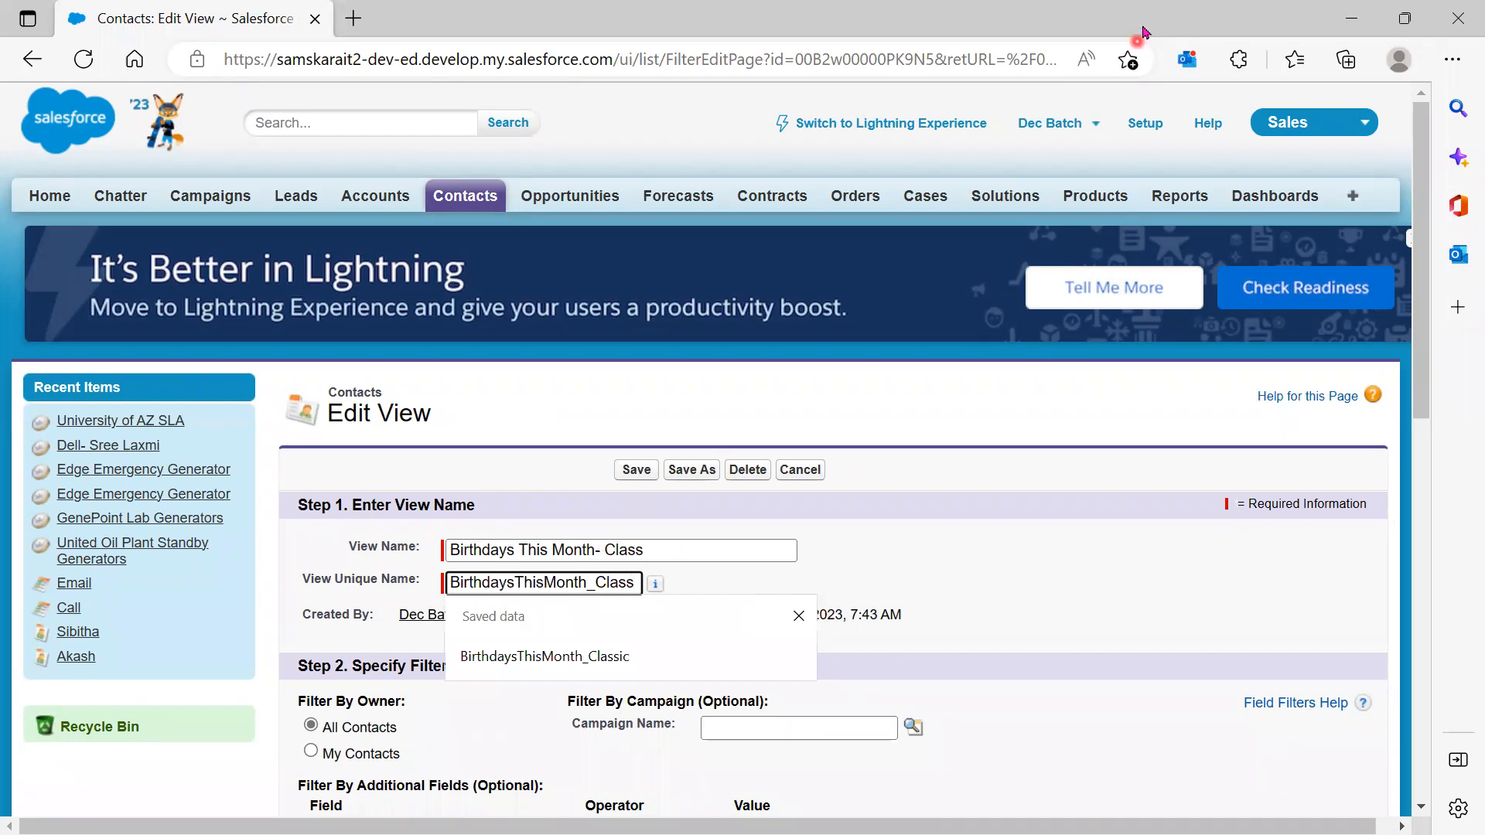
Switch to Lightning, view the Sharing Settings of the All Contacts list view, and close them without changes
{"action": "left_click", "coordinate": [1354, 17]}
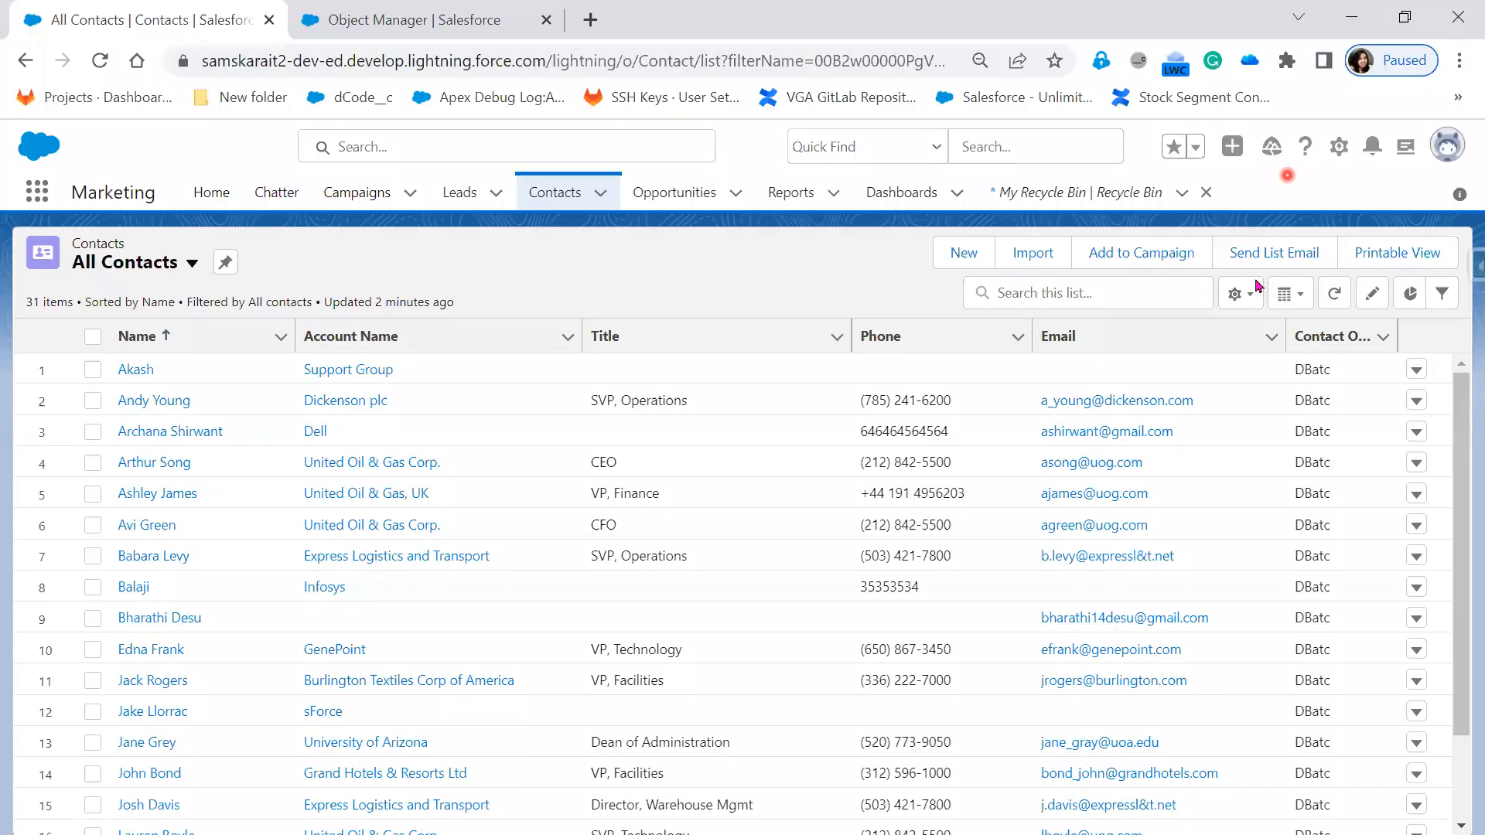
{"action": "left_click", "coordinate": [1238, 295]}
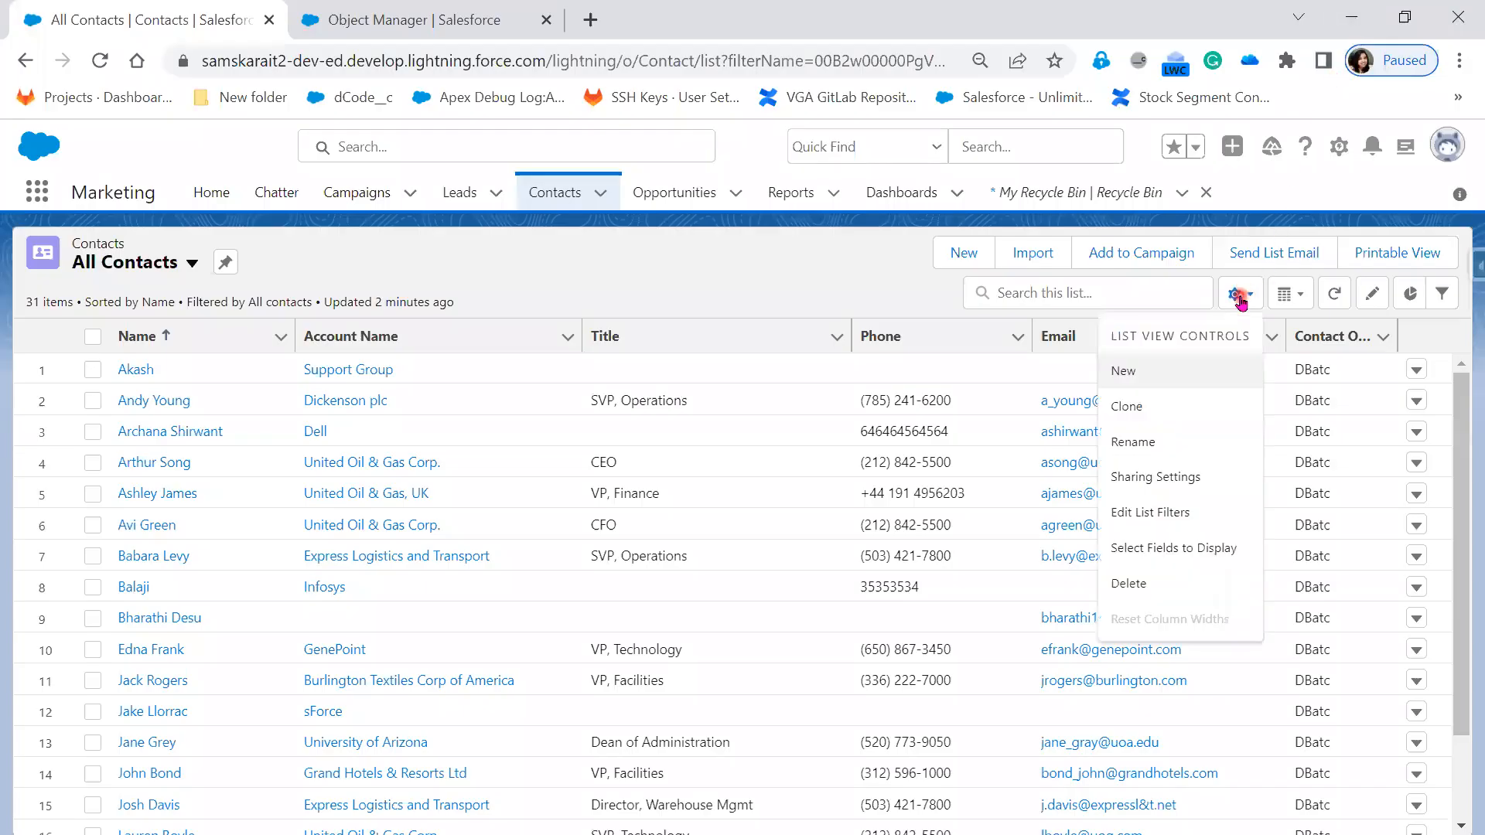
{"action": "left_click", "coordinate": [1232, 478]}
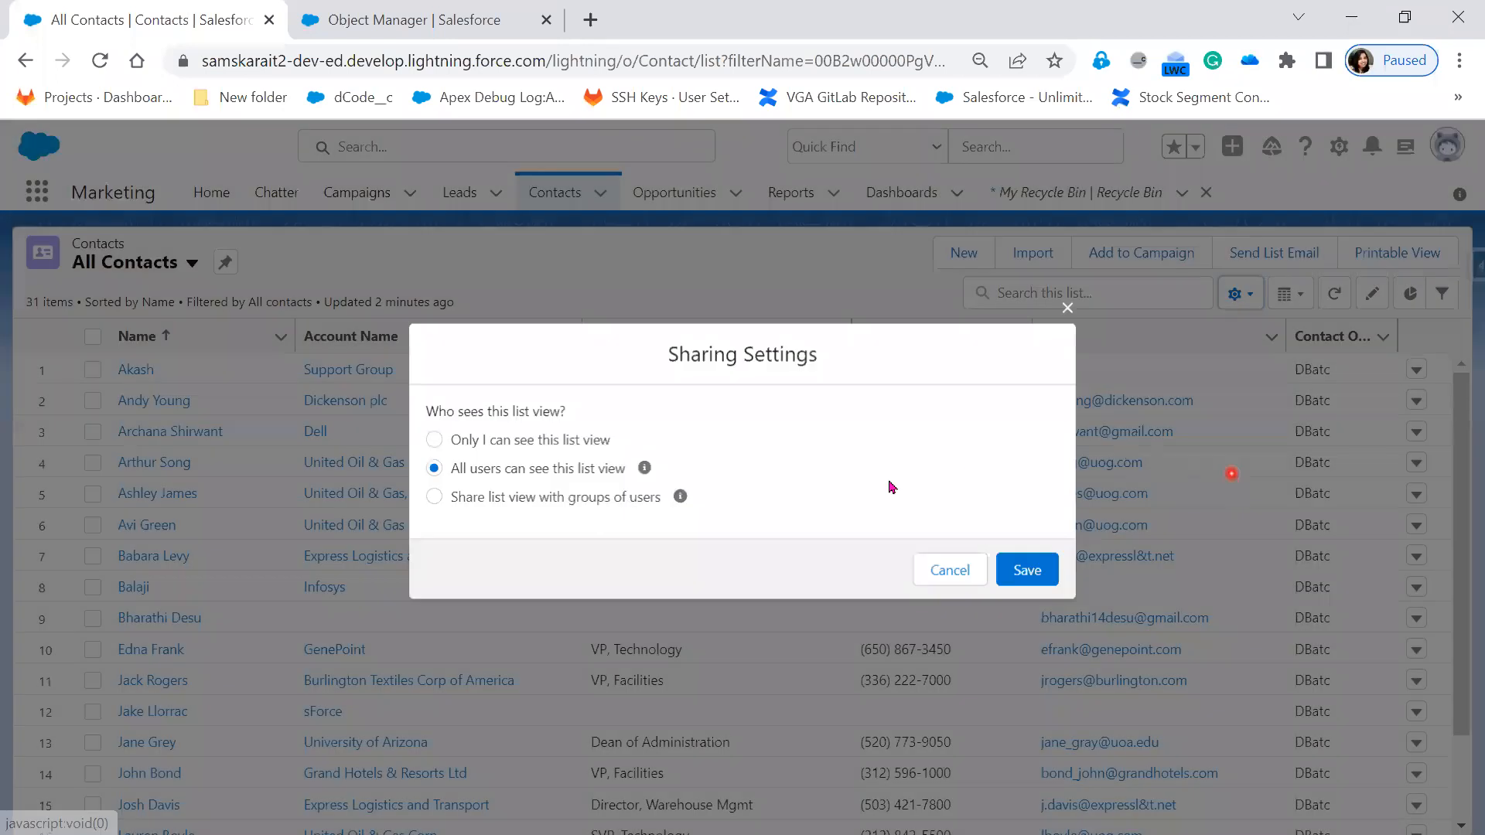
{"action": "left_click", "coordinate": [1070, 311]}
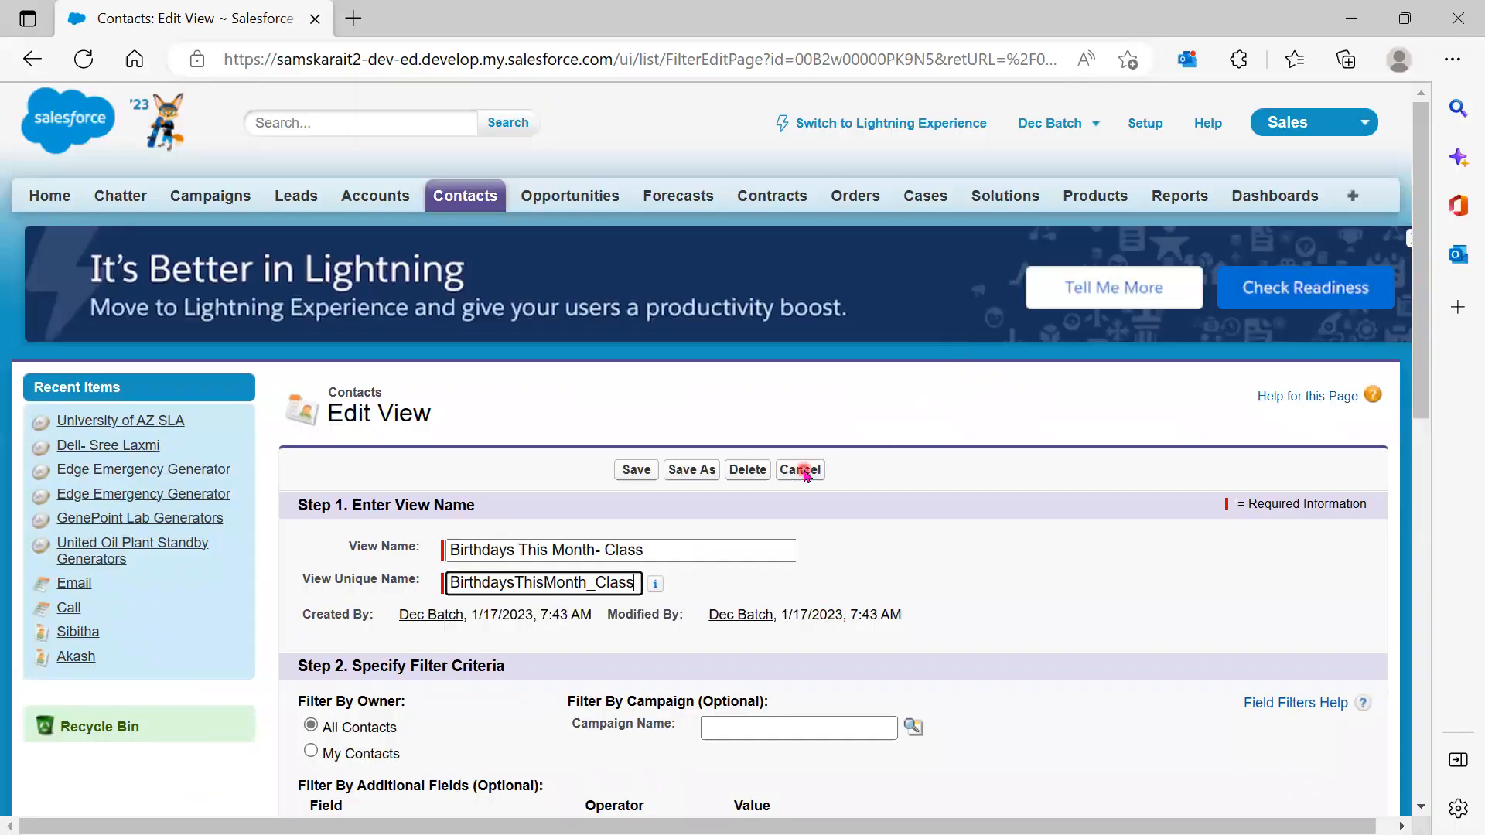
Discard the name edits of the Birthdays This Month- Classic view, then reopen it and examine its filter, field and visibility settings
{"action": "left_click", "coordinate": [802, 470]}
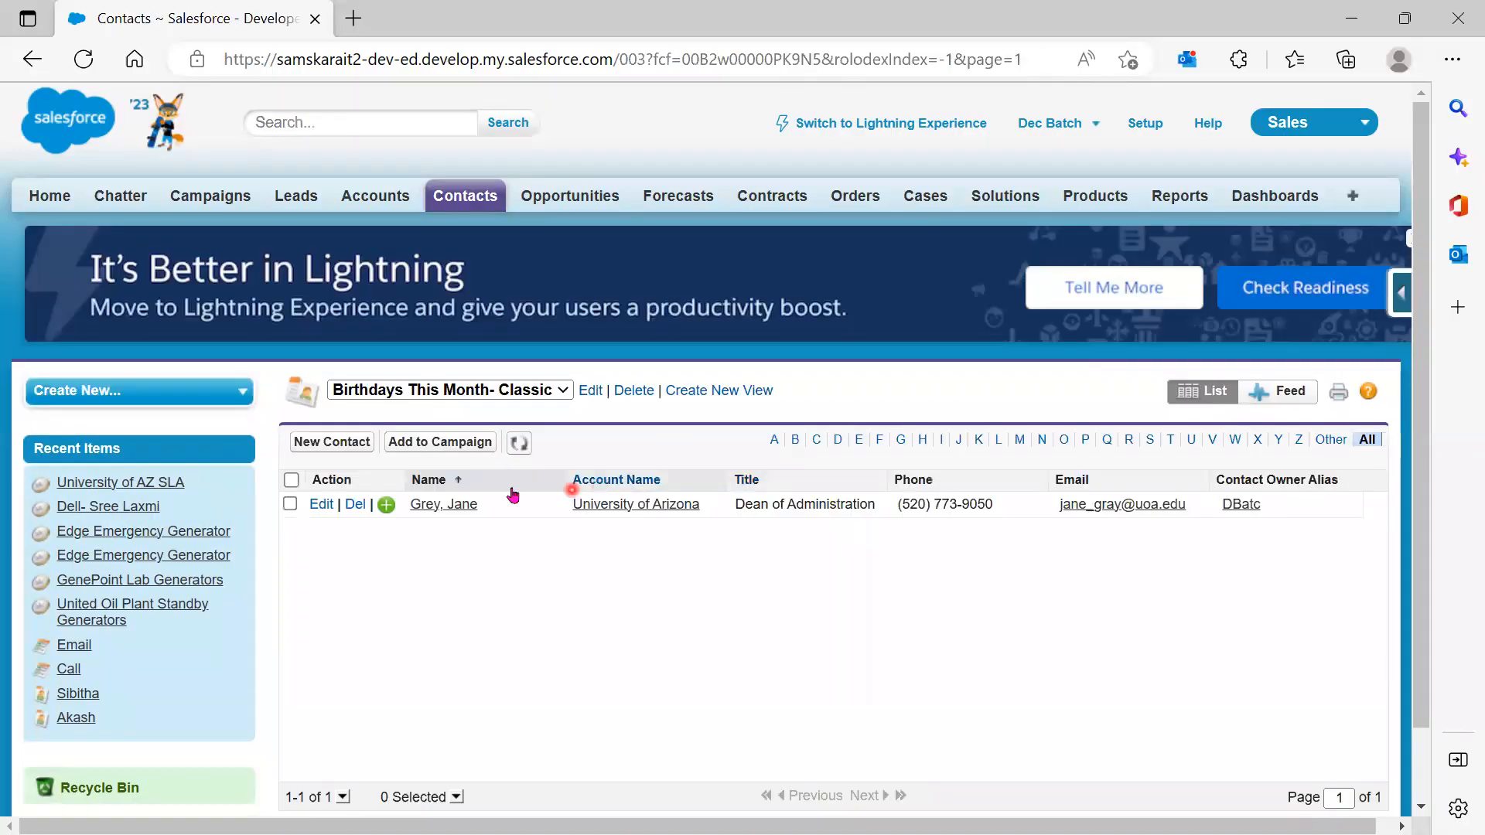
{"action": "left_click", "coordinate": [588, 393]}
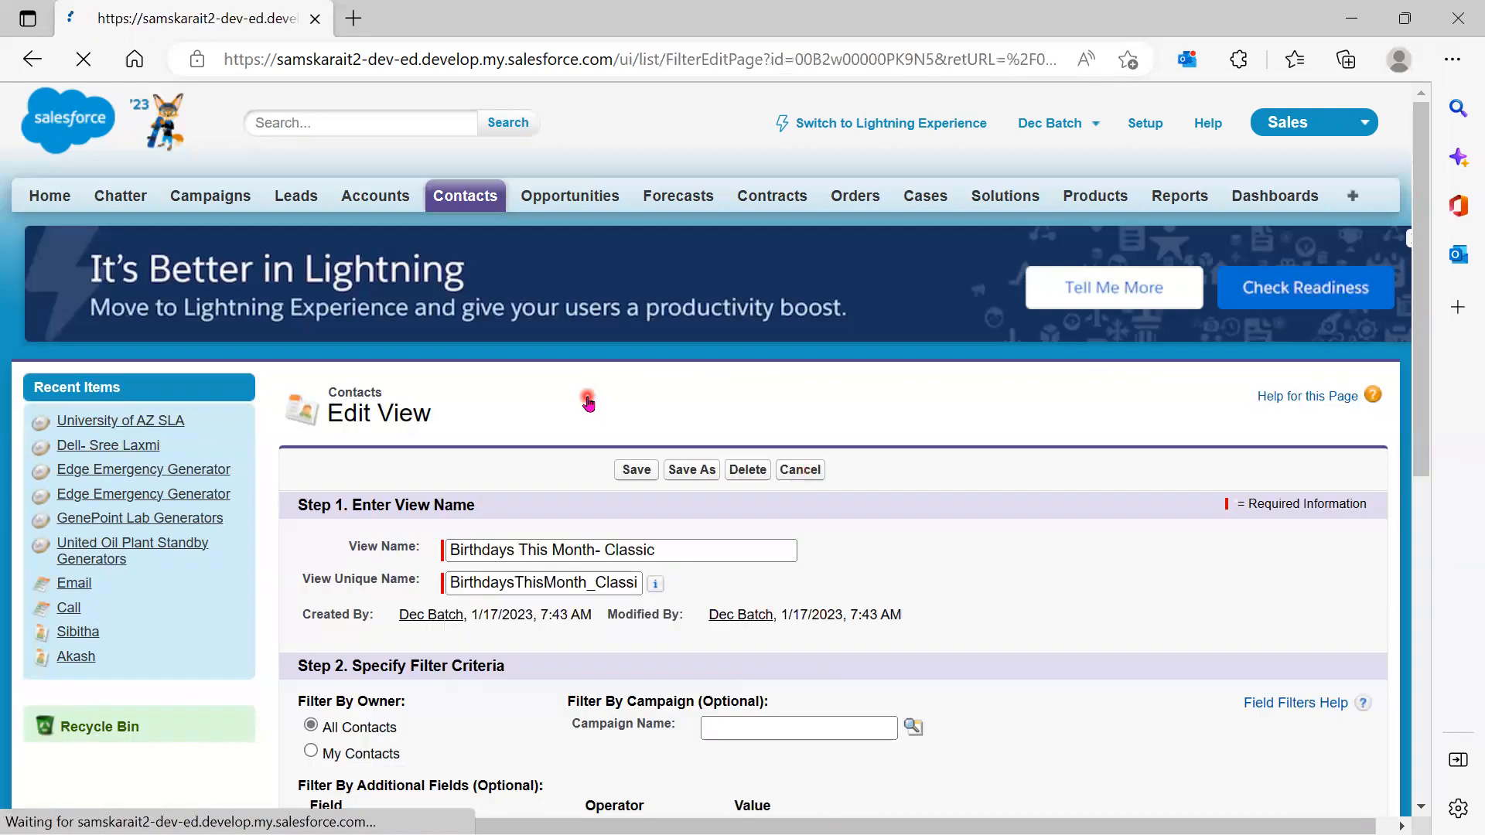
{"action": "scroll", "coordinate": [1006, 565], "scroll_direction": "down", "scroll_amount": 3}
{"action": "scroll", "coordinate": [1006, 565], "scroll_direction": "down", "scroll_amount": 1}
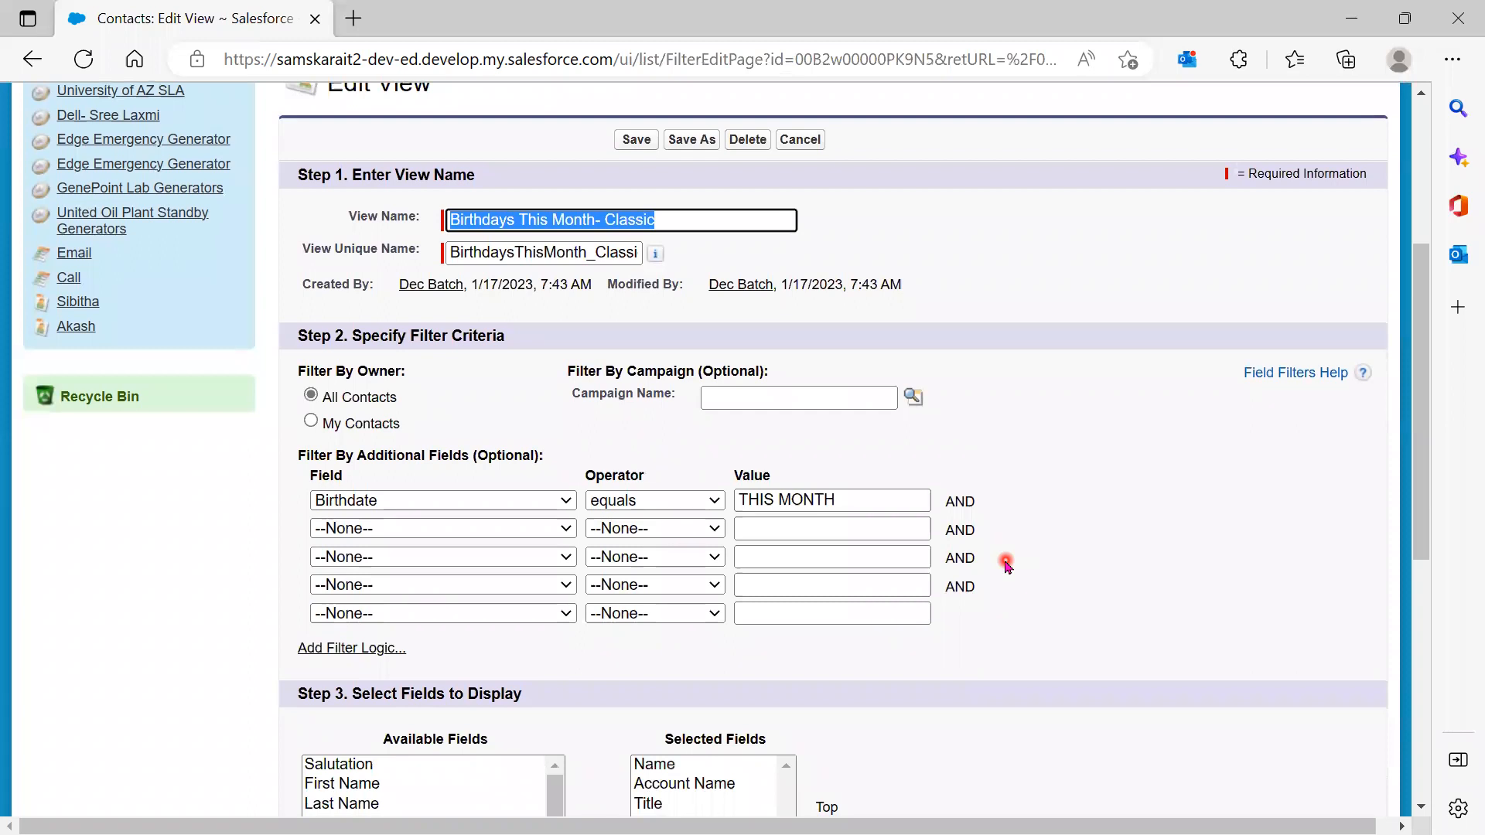
{"action": "scroll", "coordinate": [1006, 566], "scroll_direction": "down", "scroll_amount": 3}
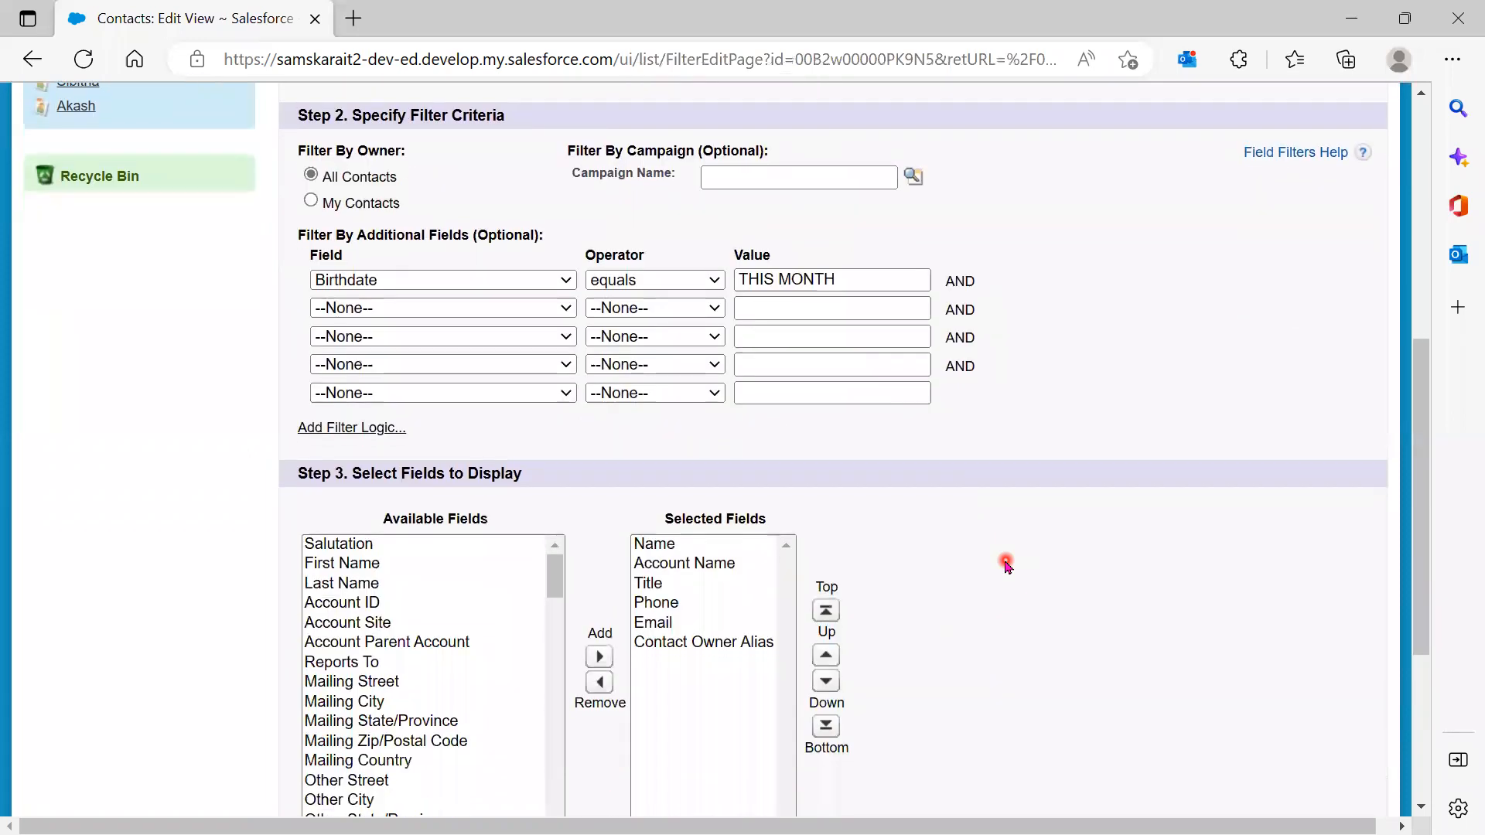
{"action": "scroll", "coordinate": [1007, 566], "scroll_direction": "down", "scroll_amount": 4}
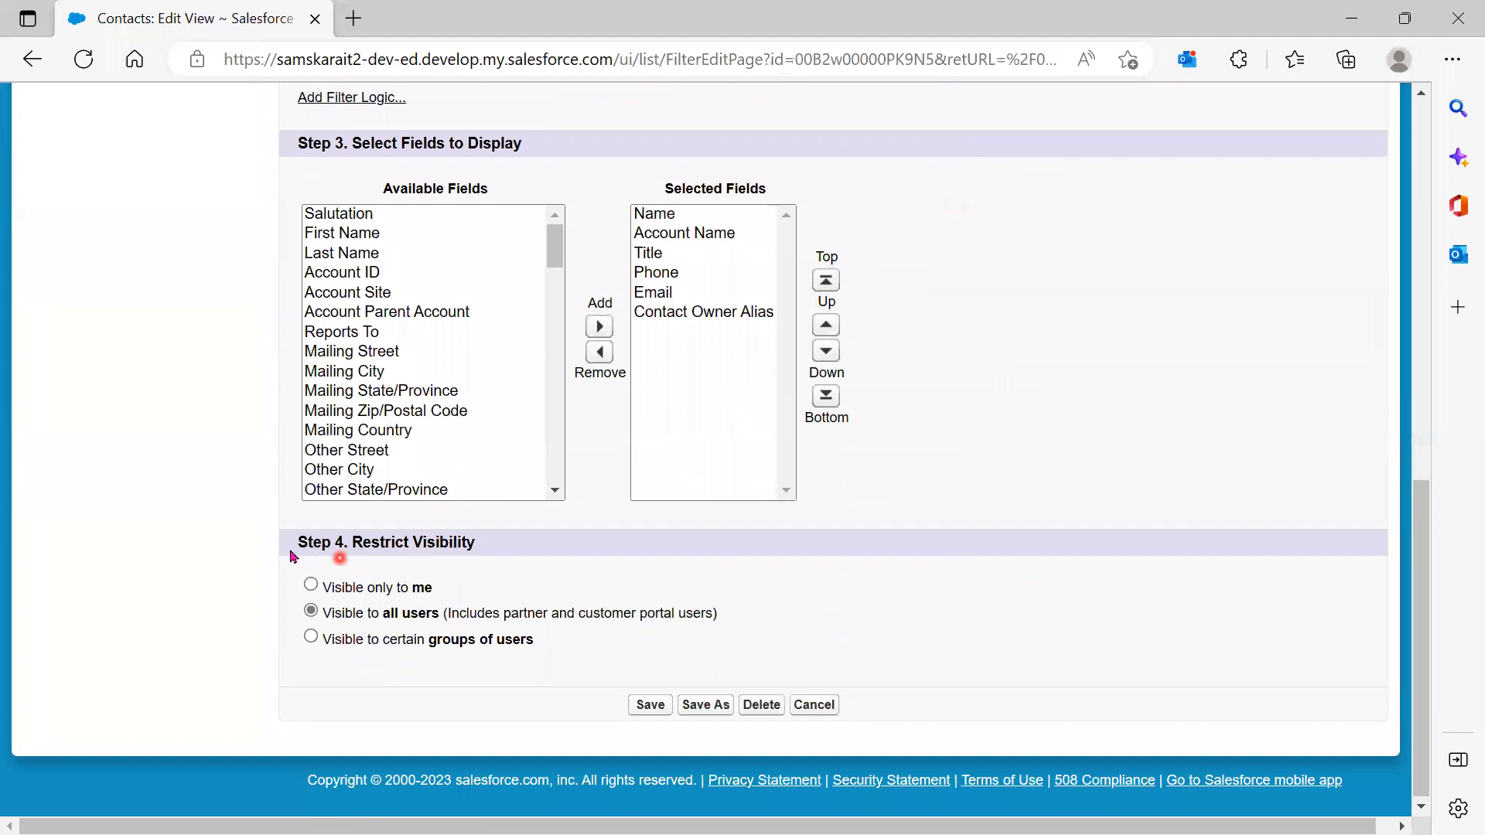
{"action": "left_click_drag", "start_coordinate": [267, 533], "coordinate": [789, 657]}
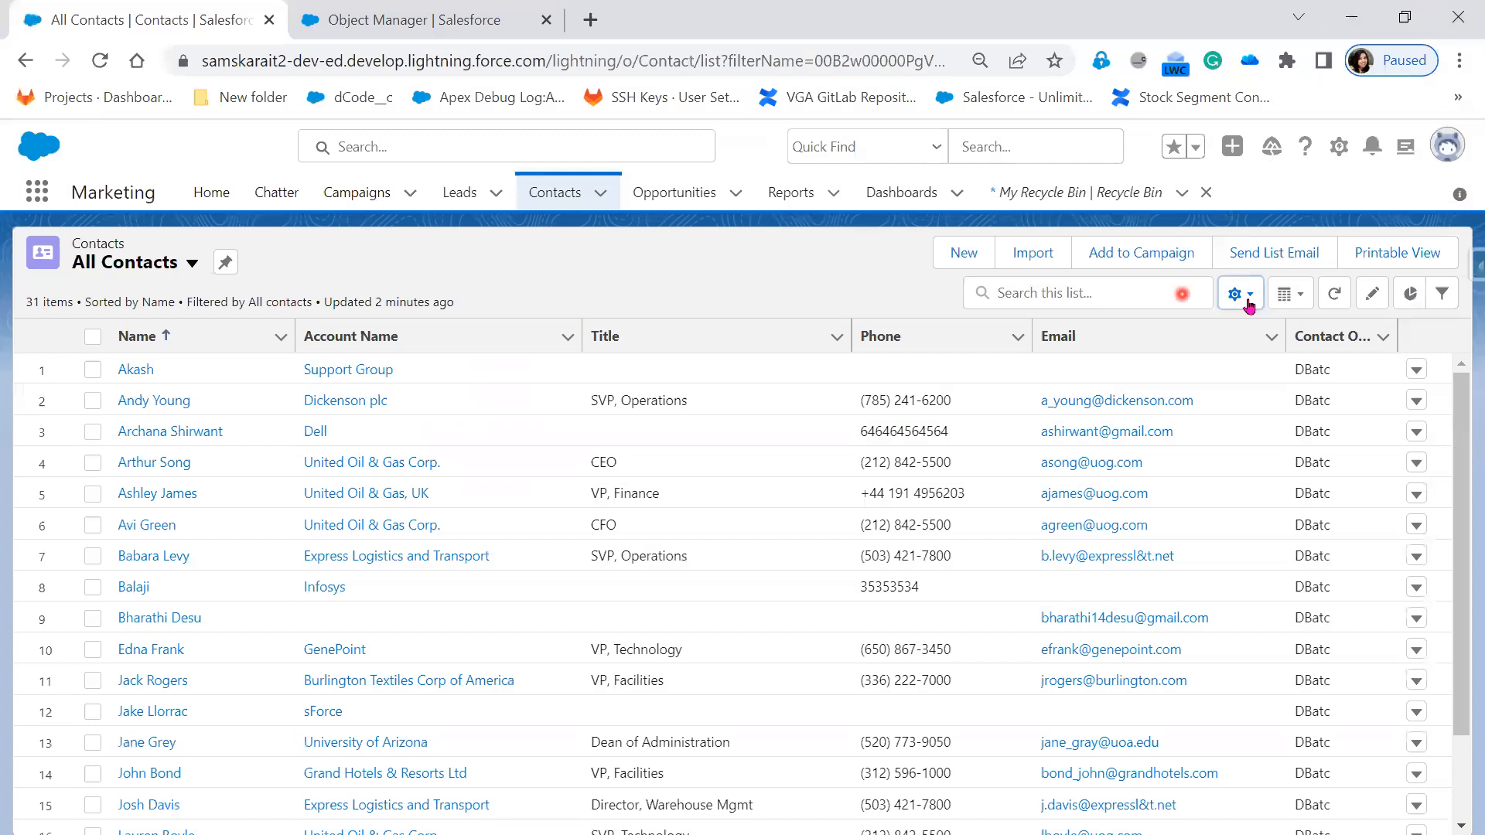
Check the list view controls in Lightning, then return to Salesforce Classic and save the Birthdays This Month- Classic view
{"action": "left_click", "coordinate": [1246, 296]}
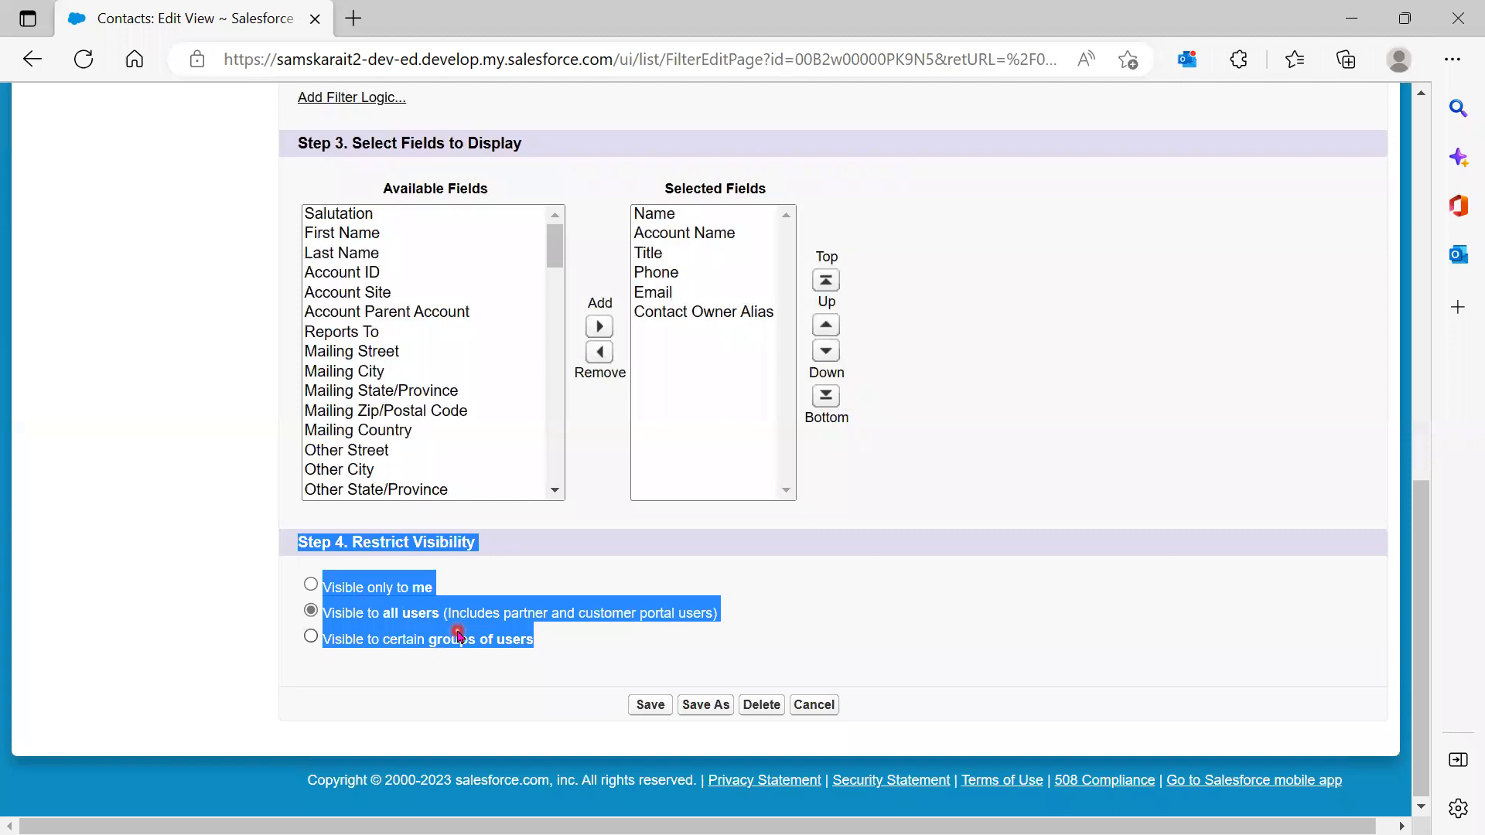
{"action": "left_click", "coordinate": [390, 592]}
{"action": "left_click", "coordinate": [658, 706]}
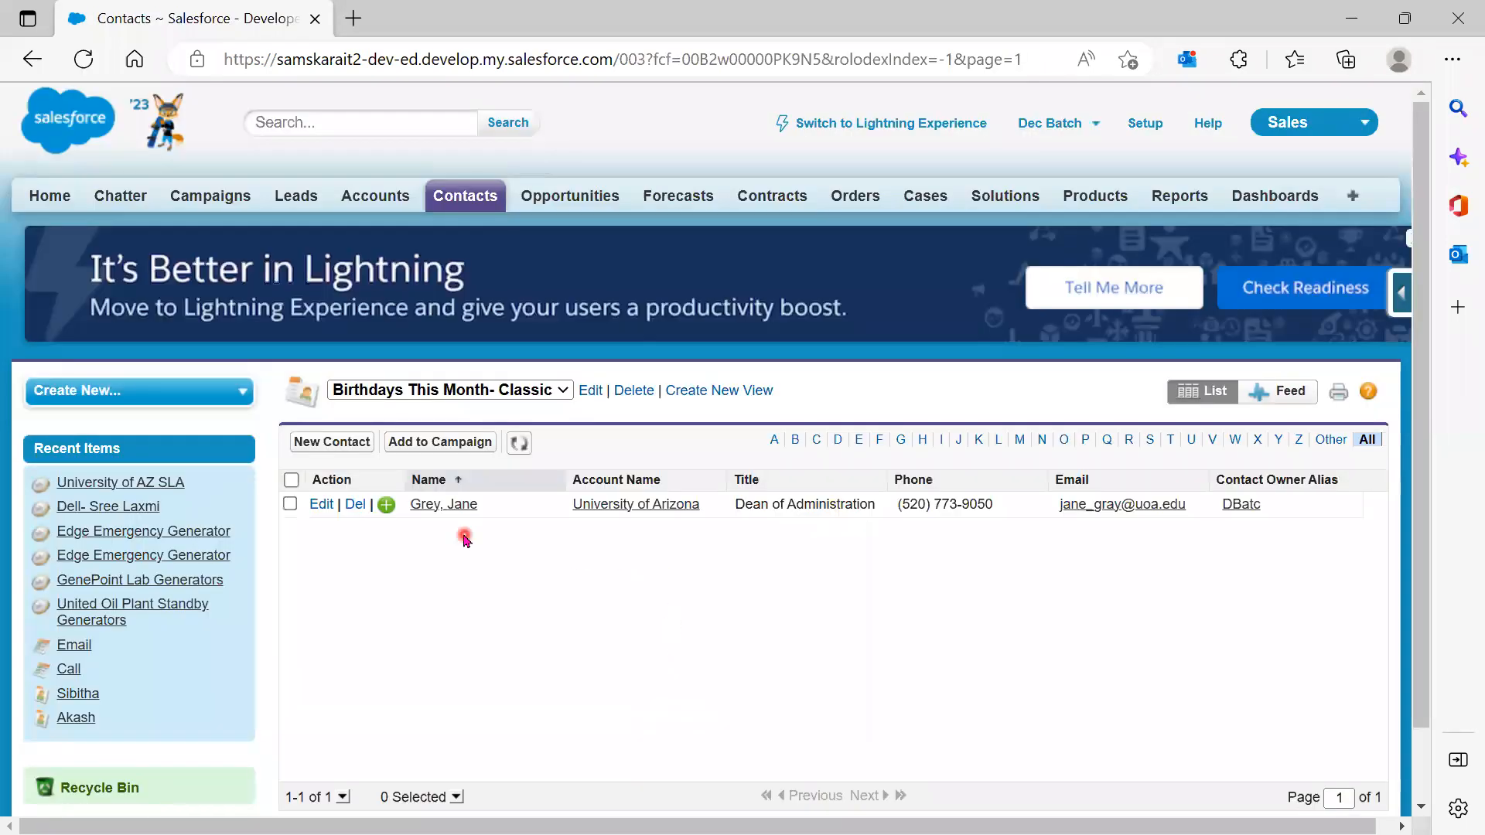
{"action": "key", "text": "alt+Tab"}
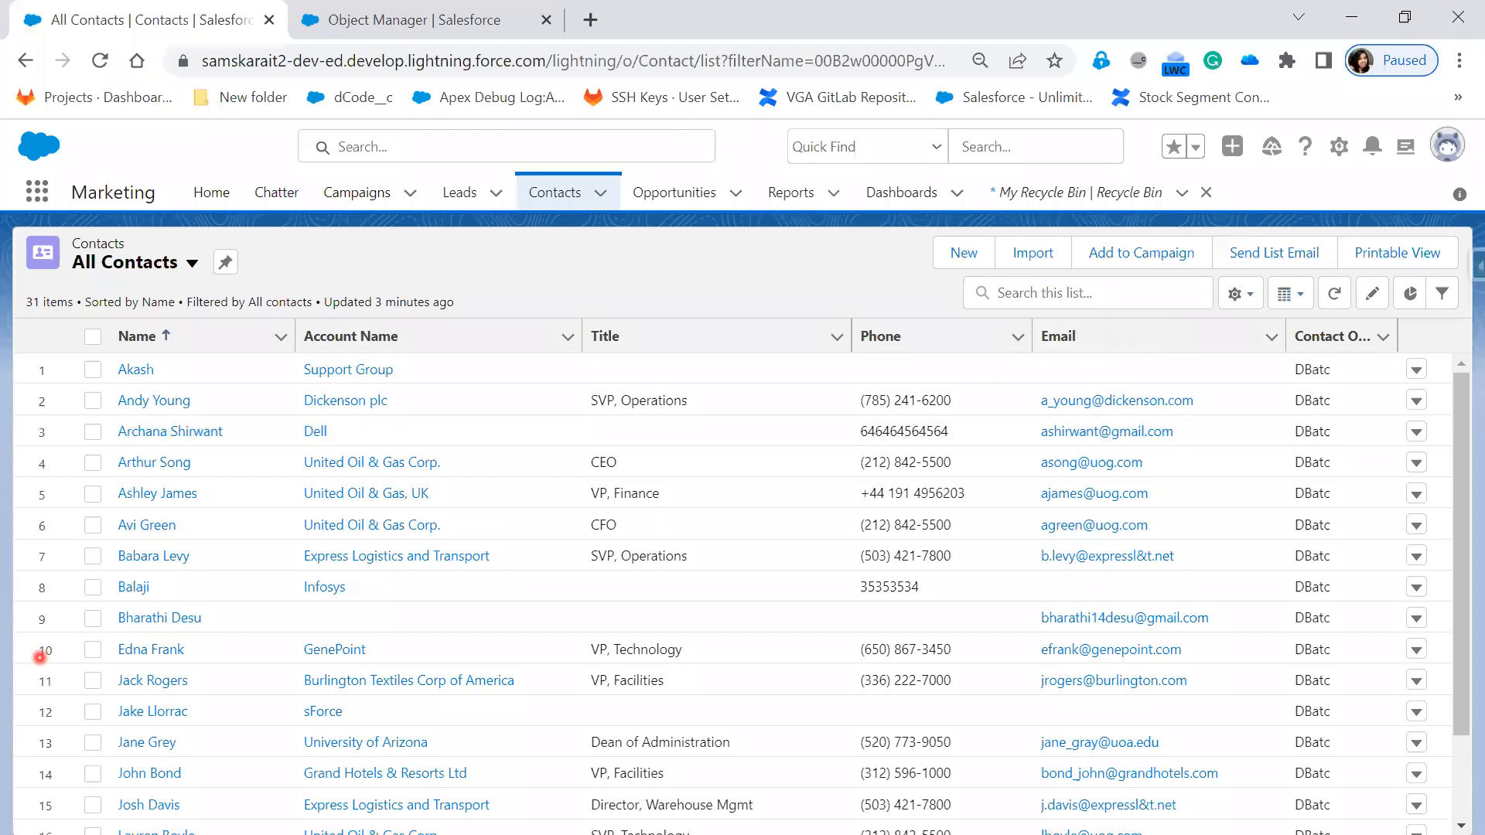
{"action": "key", "text": "alt+Tab"}
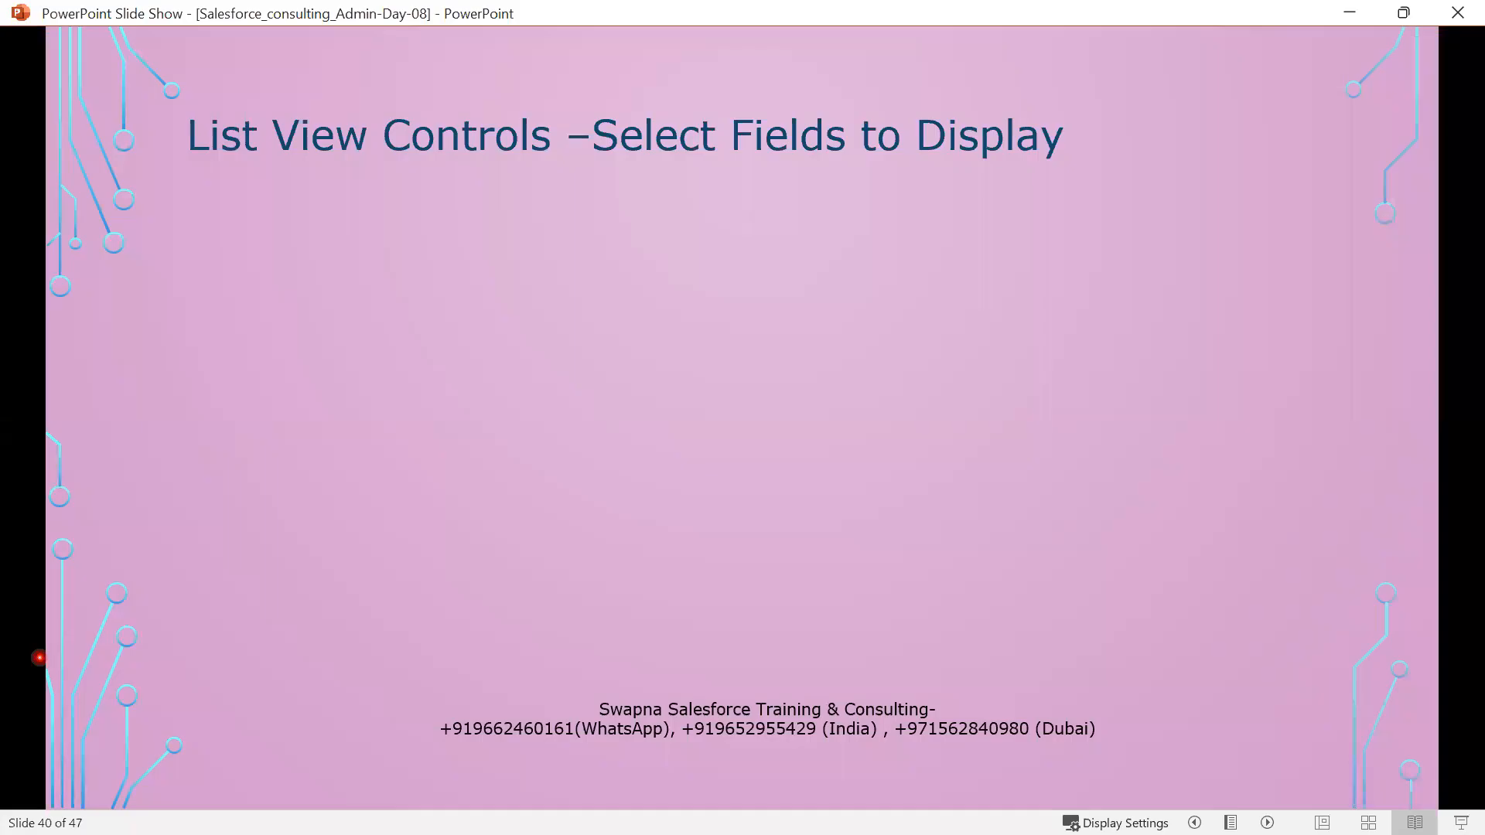
{"action": "left_click", "coordinate": [684, 520]}
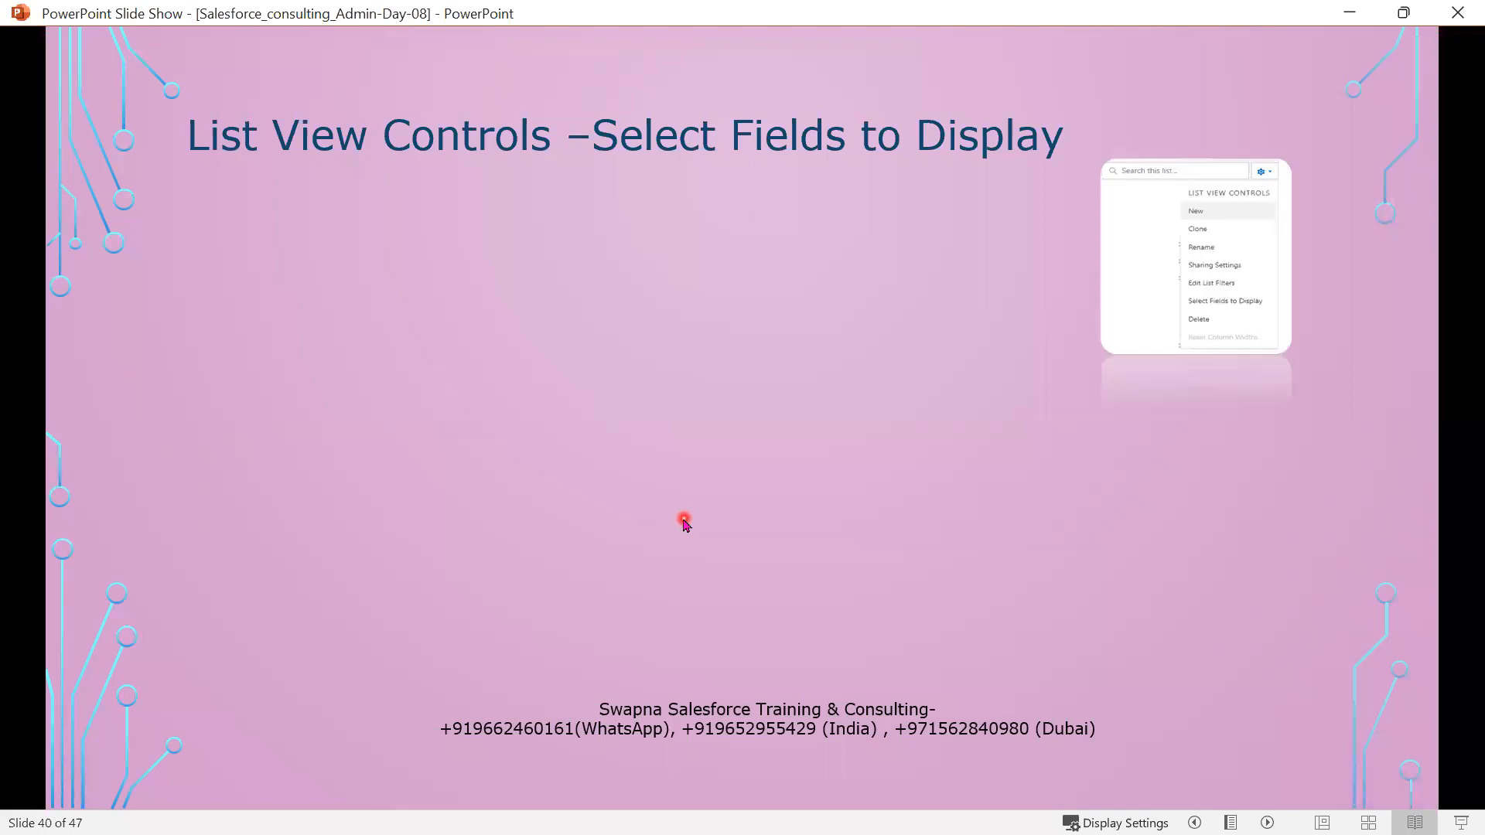
{"action": "left_click", "coordinate": [684, 523]}
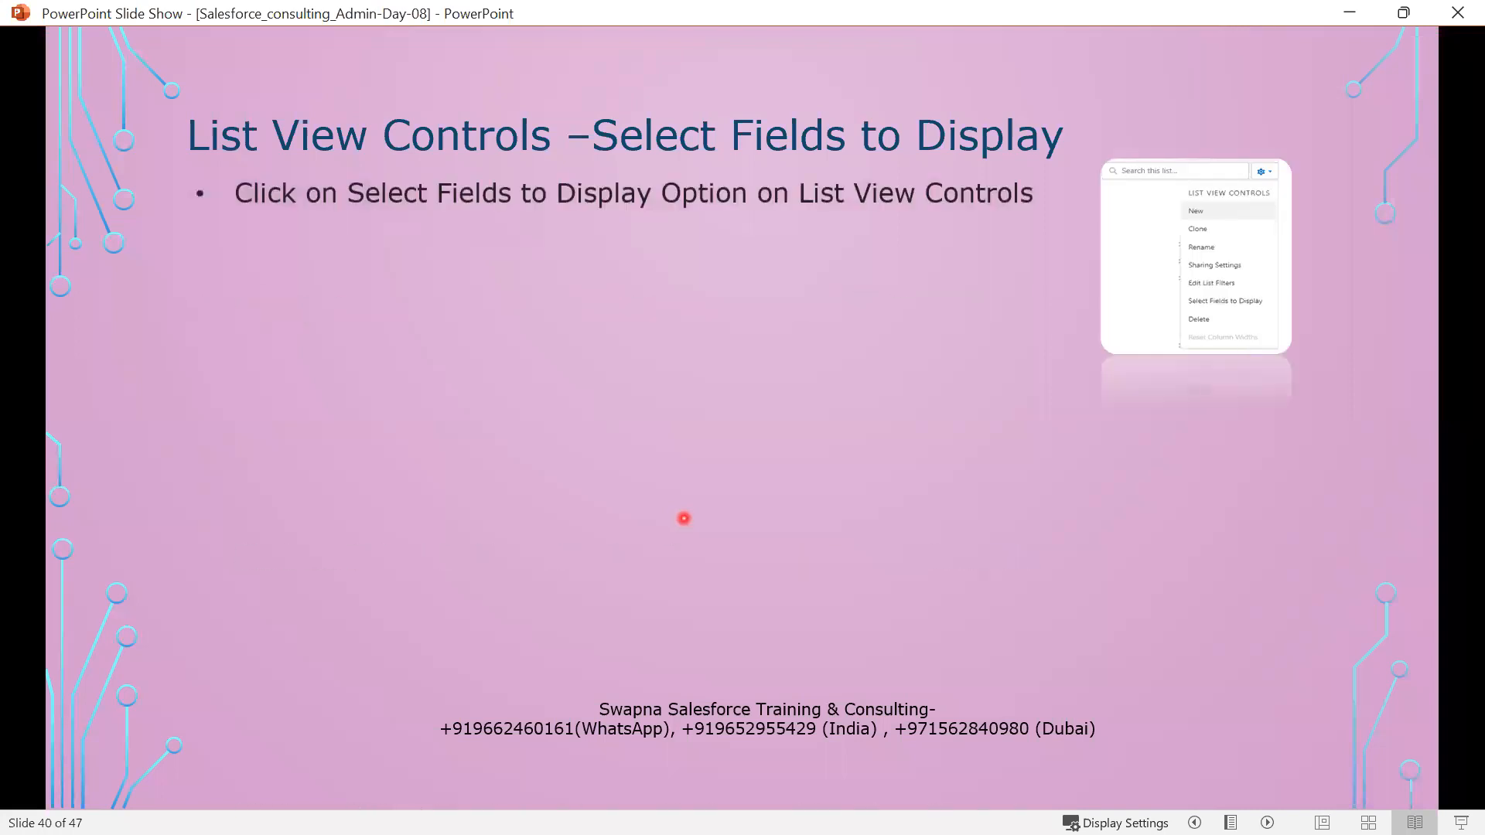
{"action": "left_click", "coordinate": [679, 551]}
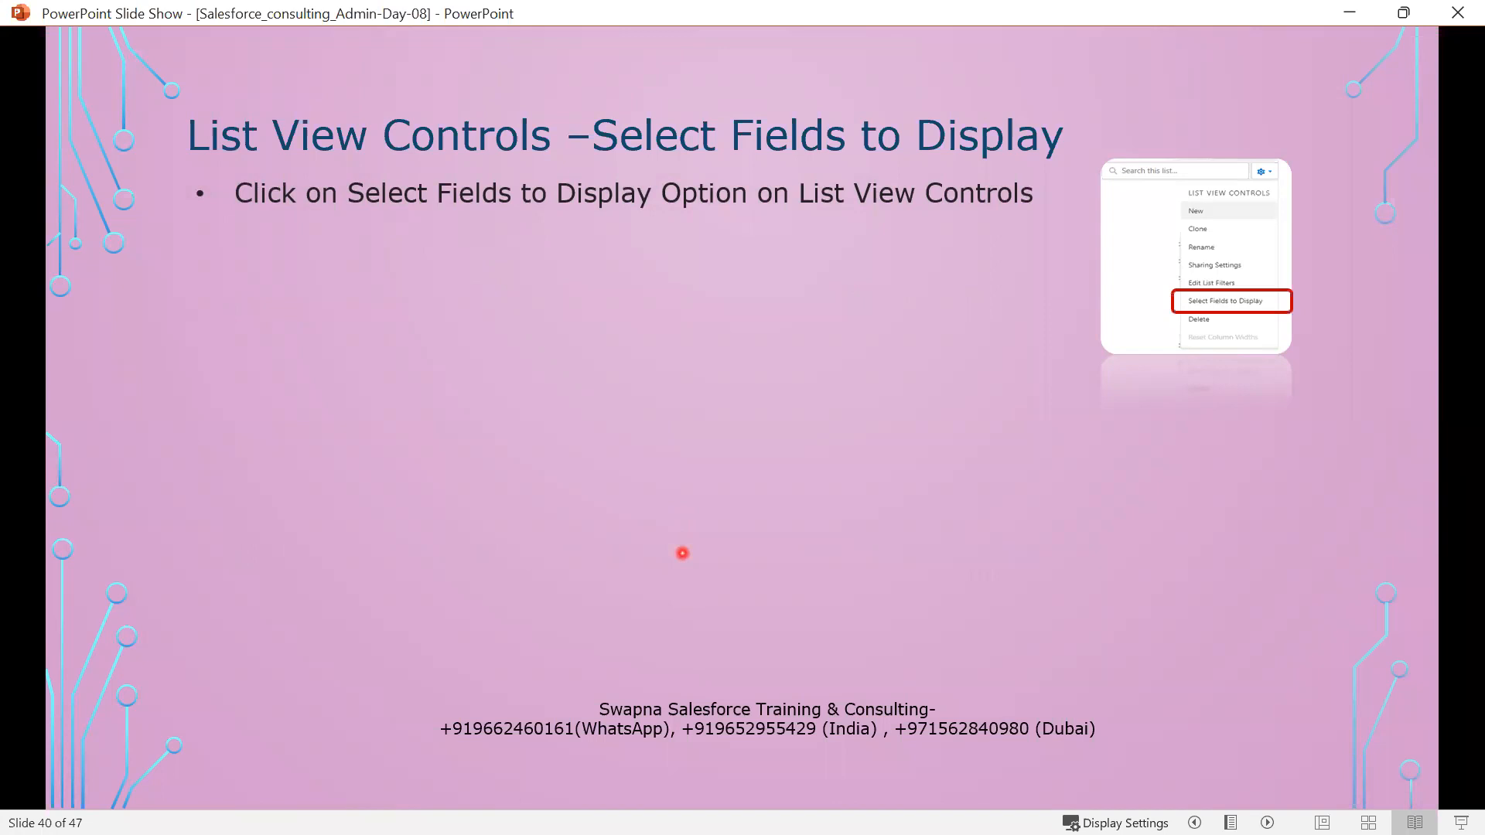
{"action": "left_click", "coordinate": [682, 553]}
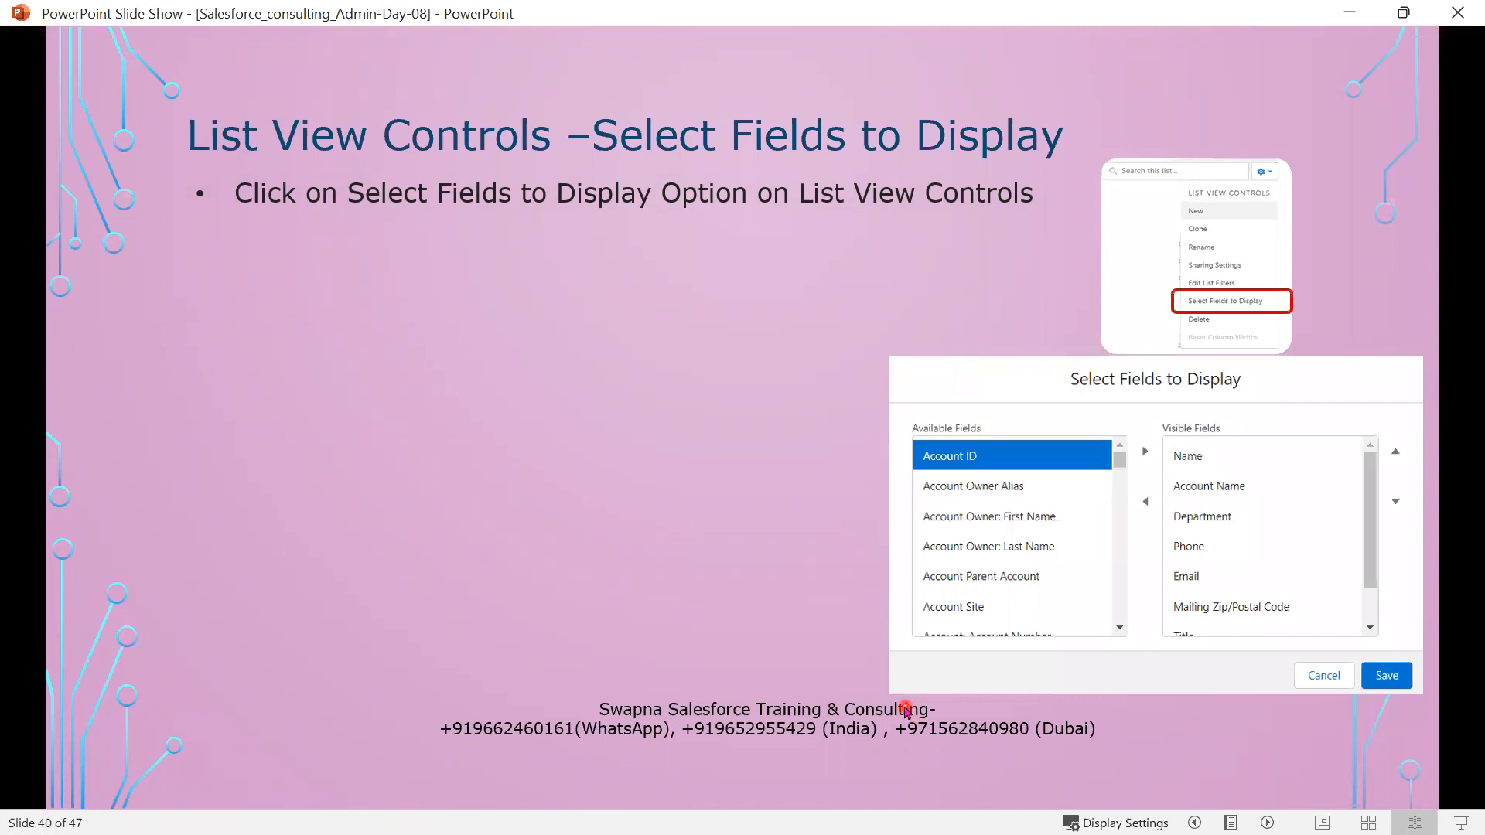
{"action": "left_click", "coordinate": [630, 476]}
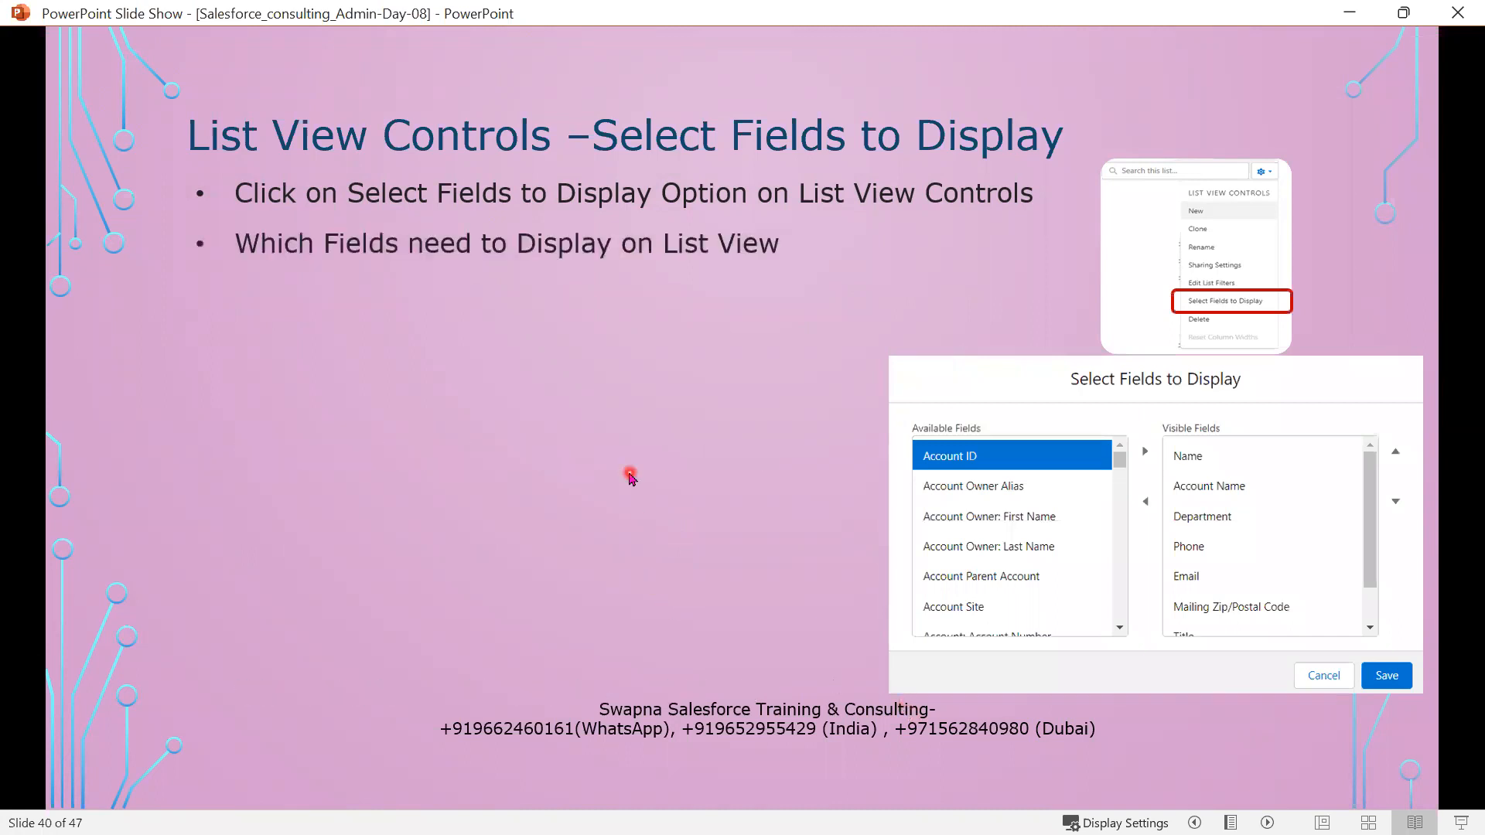
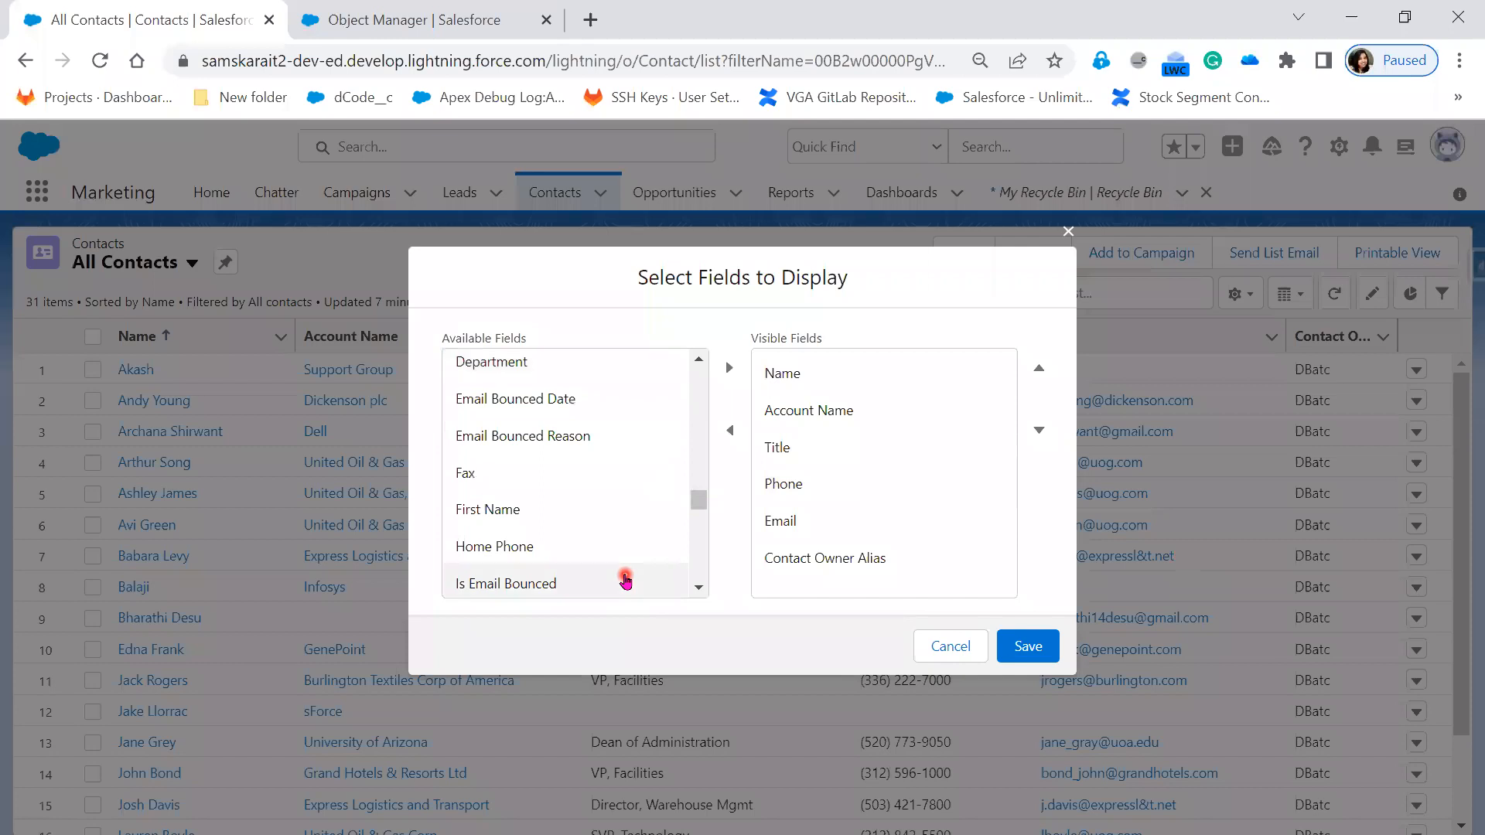
Add the Mobile field to the visible fields of the All Contacts list view in Lightning
{"action": "scroll", "coordinate": [625, 580], "scroll_direction": "down", "scroll_amount": 10}
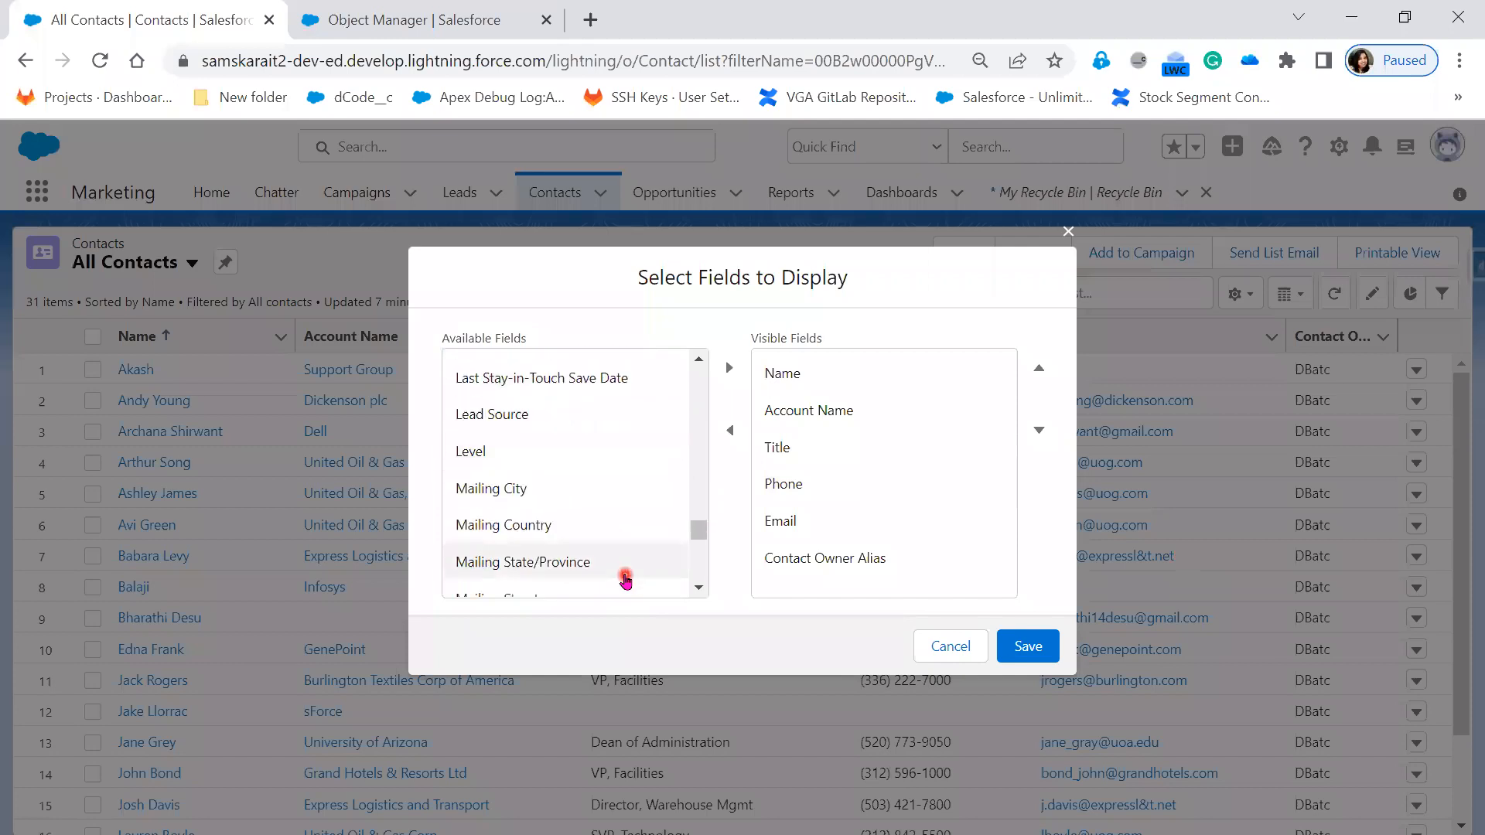
{"action": "scroll", "coordinate": [625, 579], "scroll_direction": "down", "scroll_amount": 3}
{"action": "scroll", "coordinate": [620, 577], "scroll_direction": "down", "scroll_amount": 3}
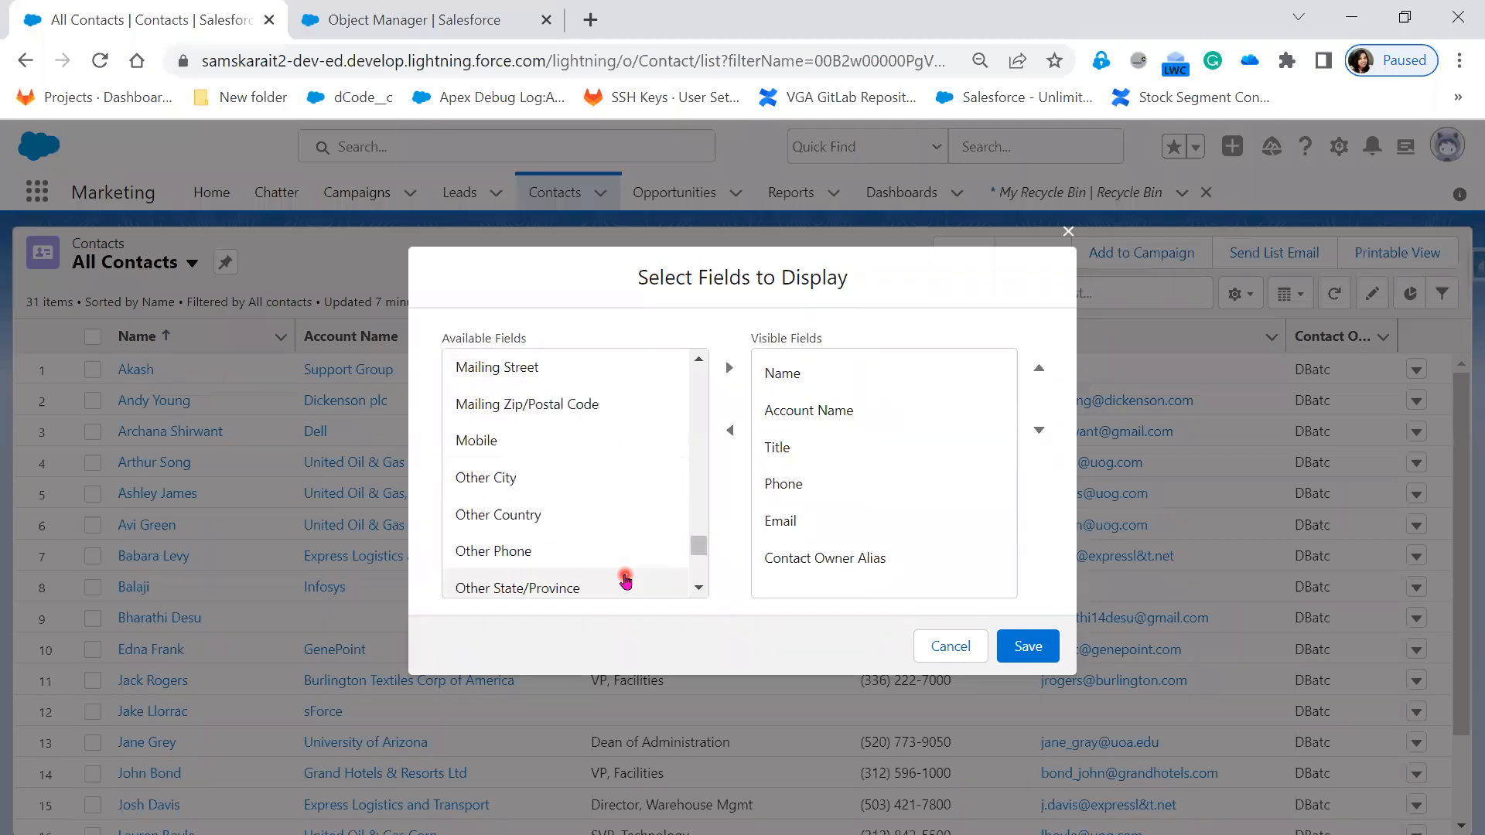
{"action": "left_click", "coordinate": [565, 465]}
{"action": "left_click", "coordinate": [557, 441]}
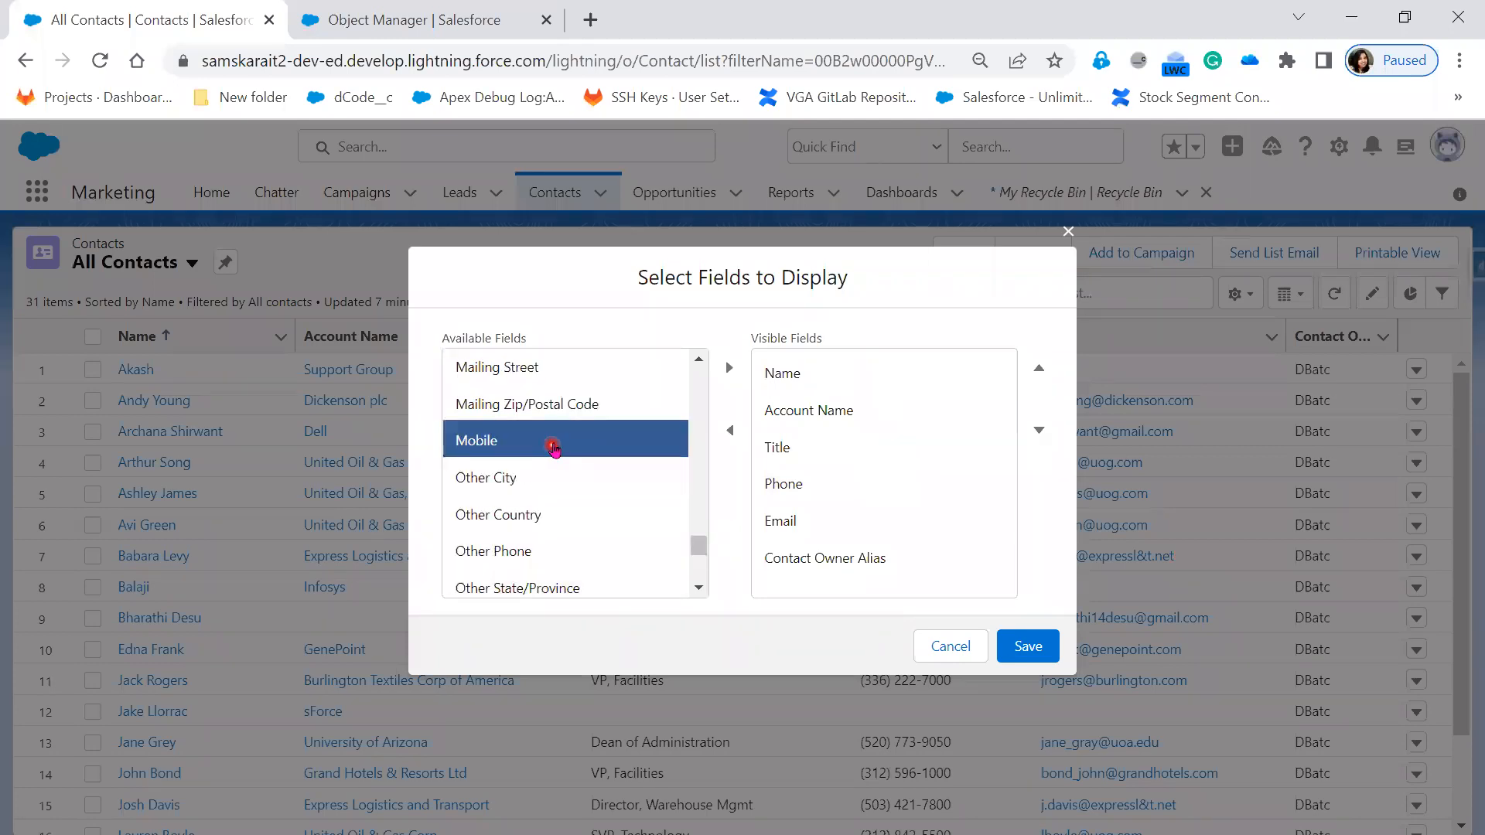
{"action": "left_click", "coordinate": [730, 369]}
Add the Account: Phone field to the visible fields of the All Contacts list view
{"action": "scroll", "coordinate": [565, 530], "scroll_direction": "down", "scroll_amount": 3}
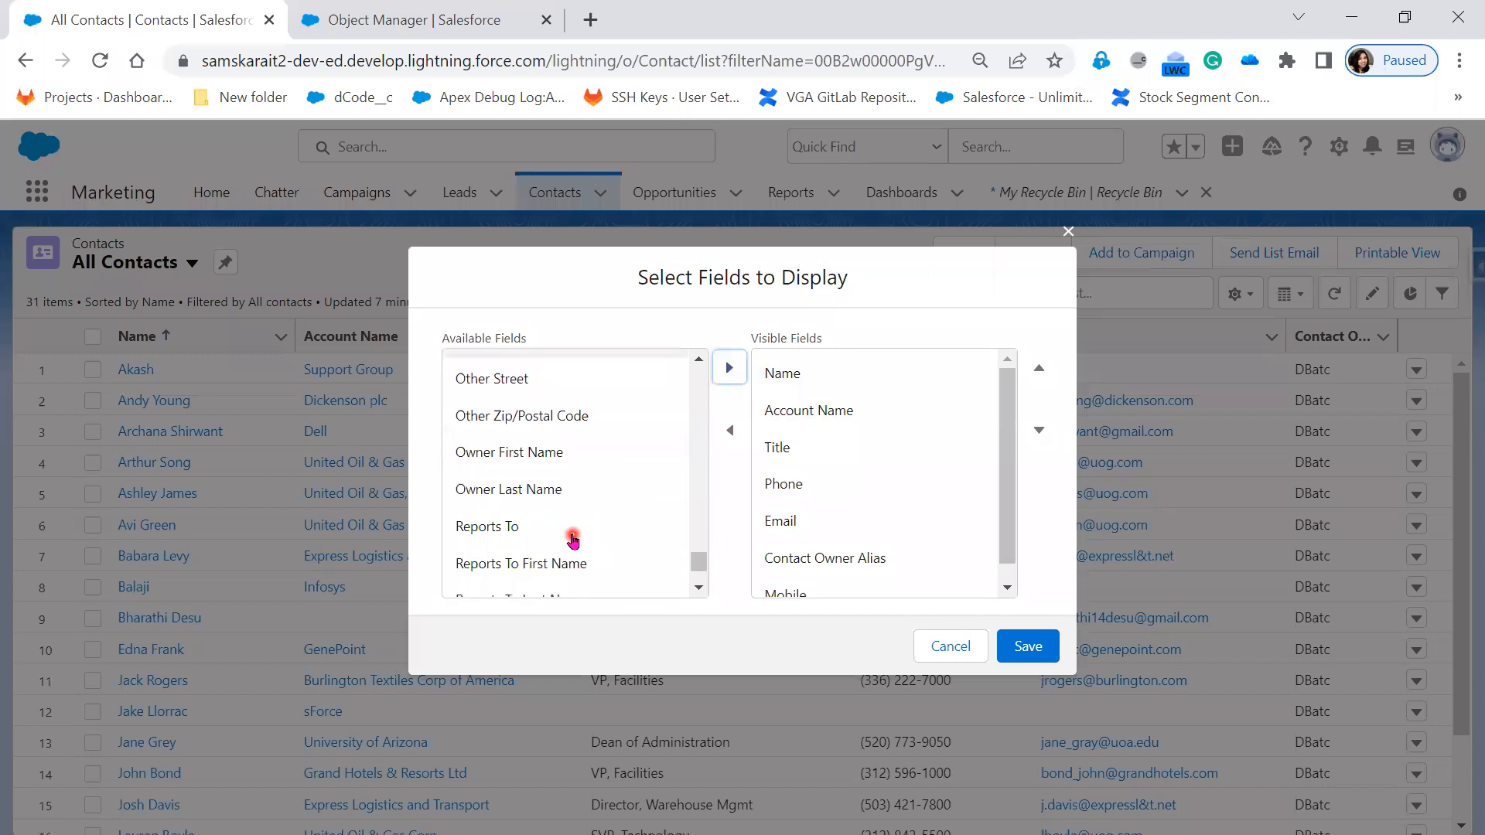
{"action": "scroll", "coordinate": [573, 539], "scroll_direction": "down", "scroll_amount": 1}
{"action": "left_click", "coordinate": [580, 576]}
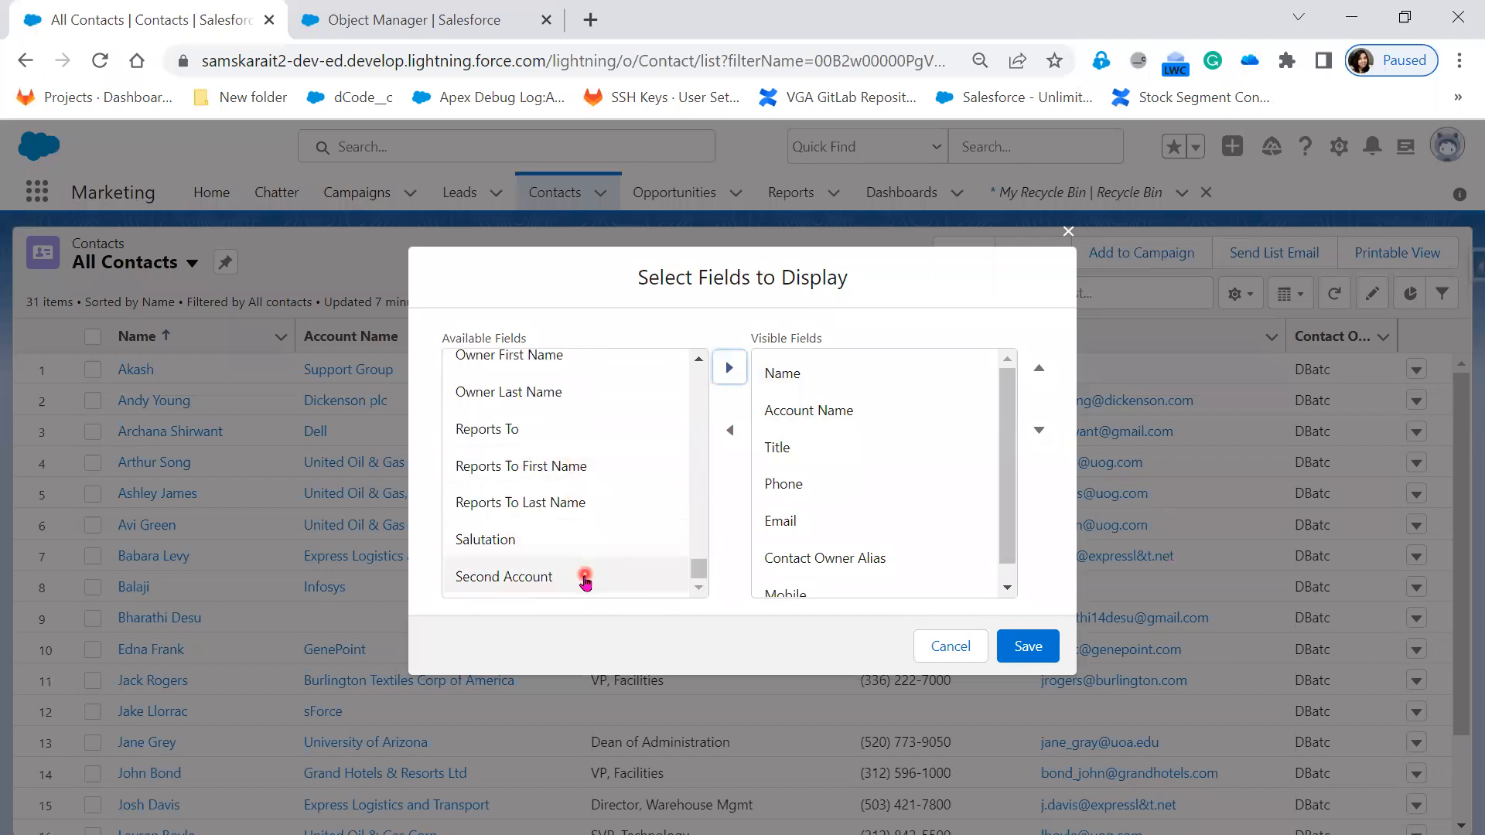
{"action": "scroll", "coordinate": [560, 550], "scroll_direction": "up", "scroll_amount": 10}
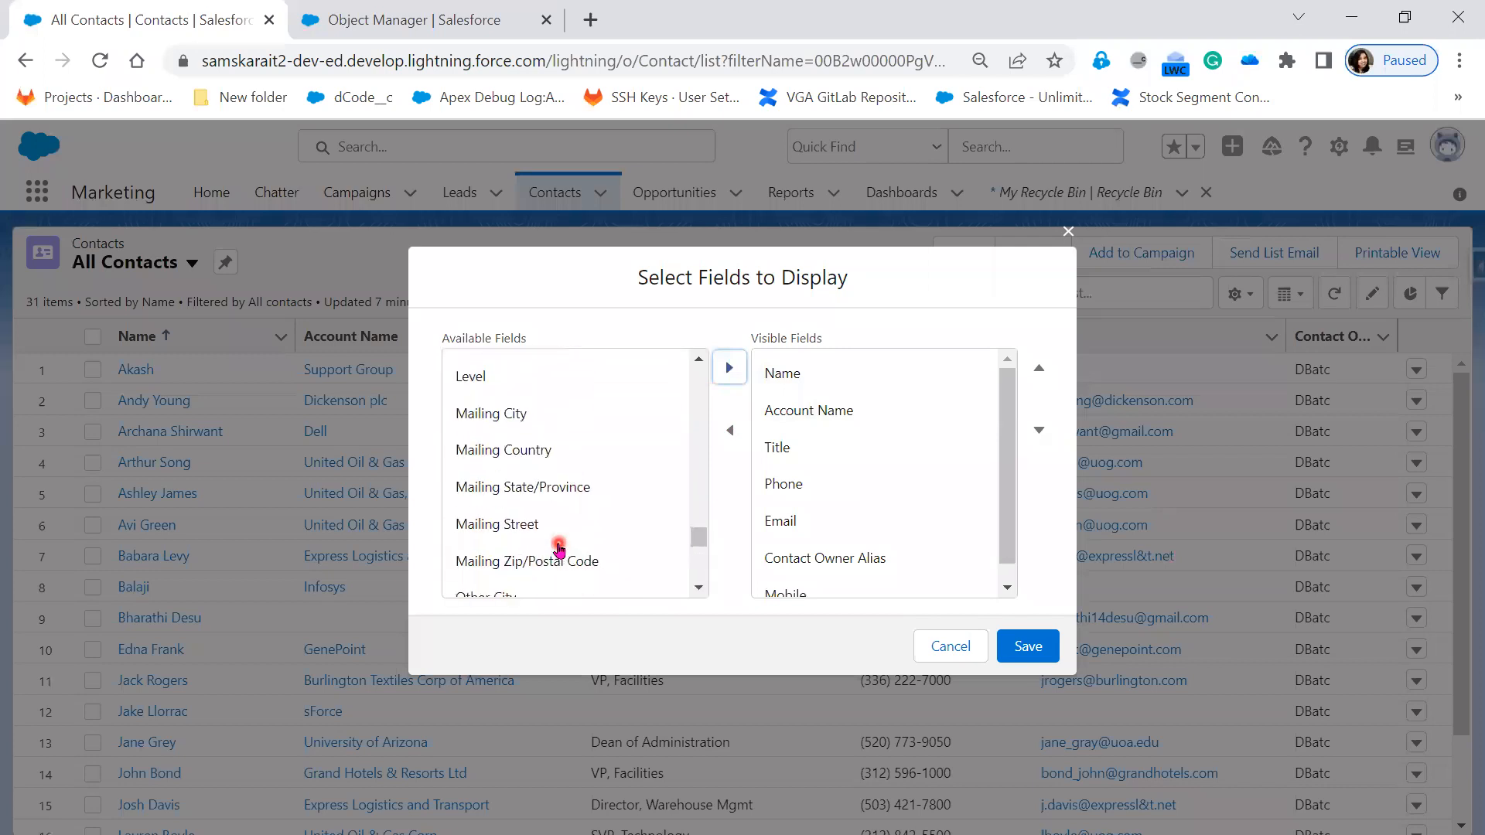
{"action": "scroll", "coordinate": [559, 547], "scroll_direction": "up", "scroll_amount": 15}
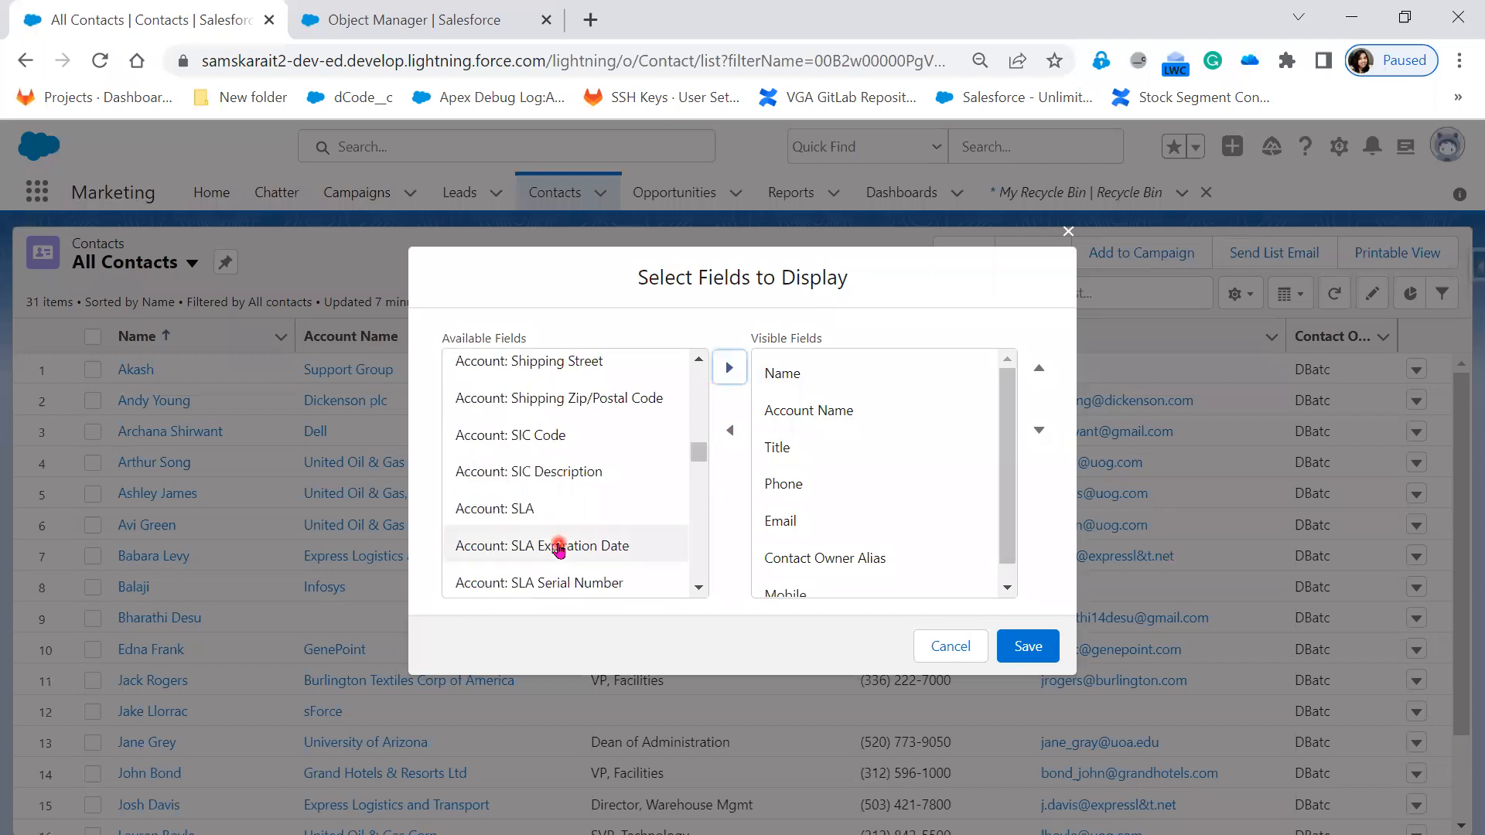
{"action": "left_click", "coordinate": [564, 408]}
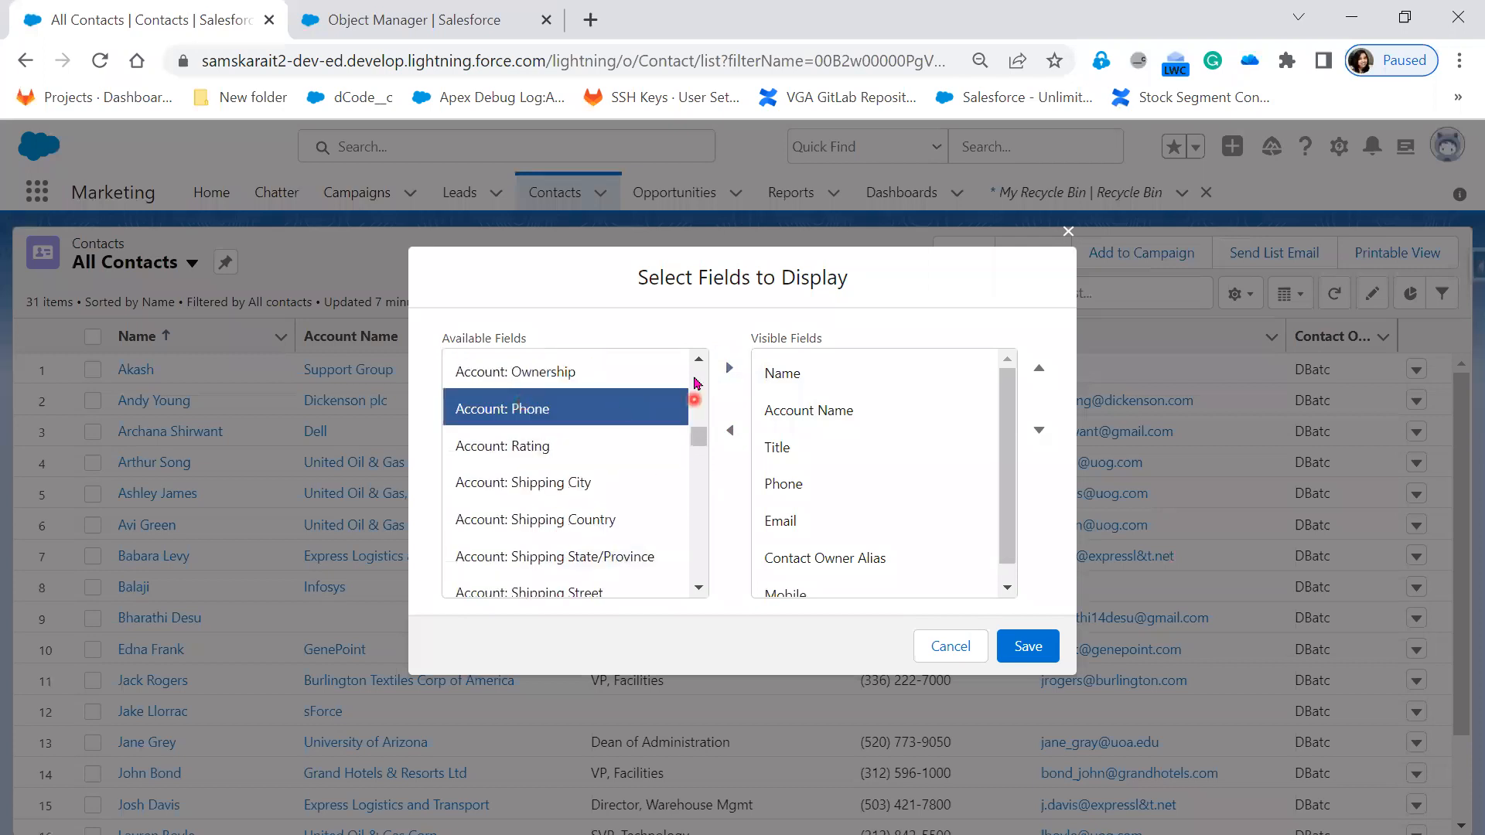
{"action": "left_click", "coordinate": [719, 371]}
Add the Account: Customer Priority field to the visible fields of the All Contacts list view
{"action": "scroll", "coordinate": [611, 495], "scroll_direction": "up", "scroll_amount": 5}
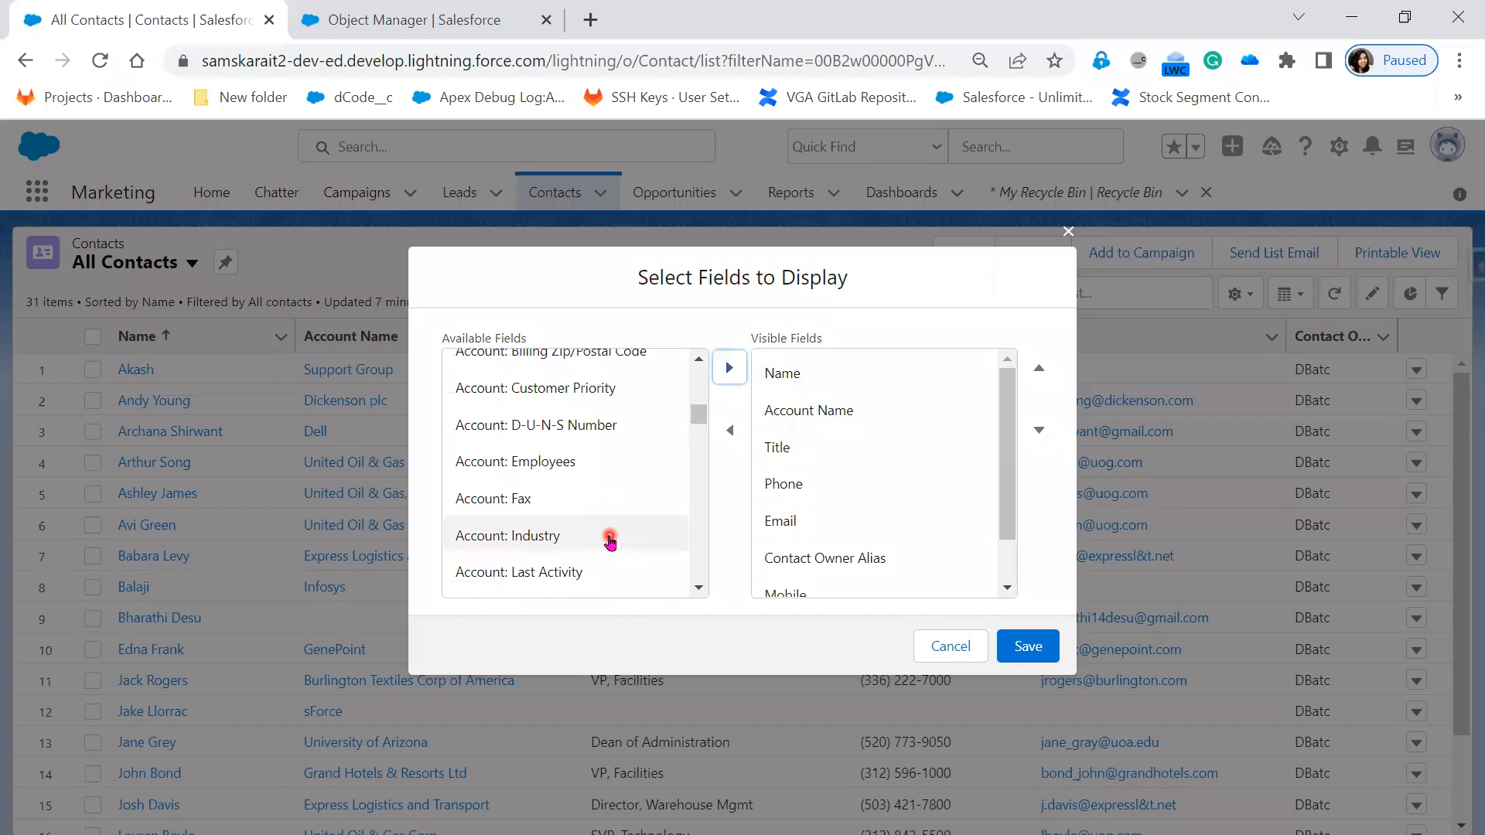
{"action": "scroll", "coordinate": [611, 570], "scroll_direction": "up", "scroll_amount": 3}
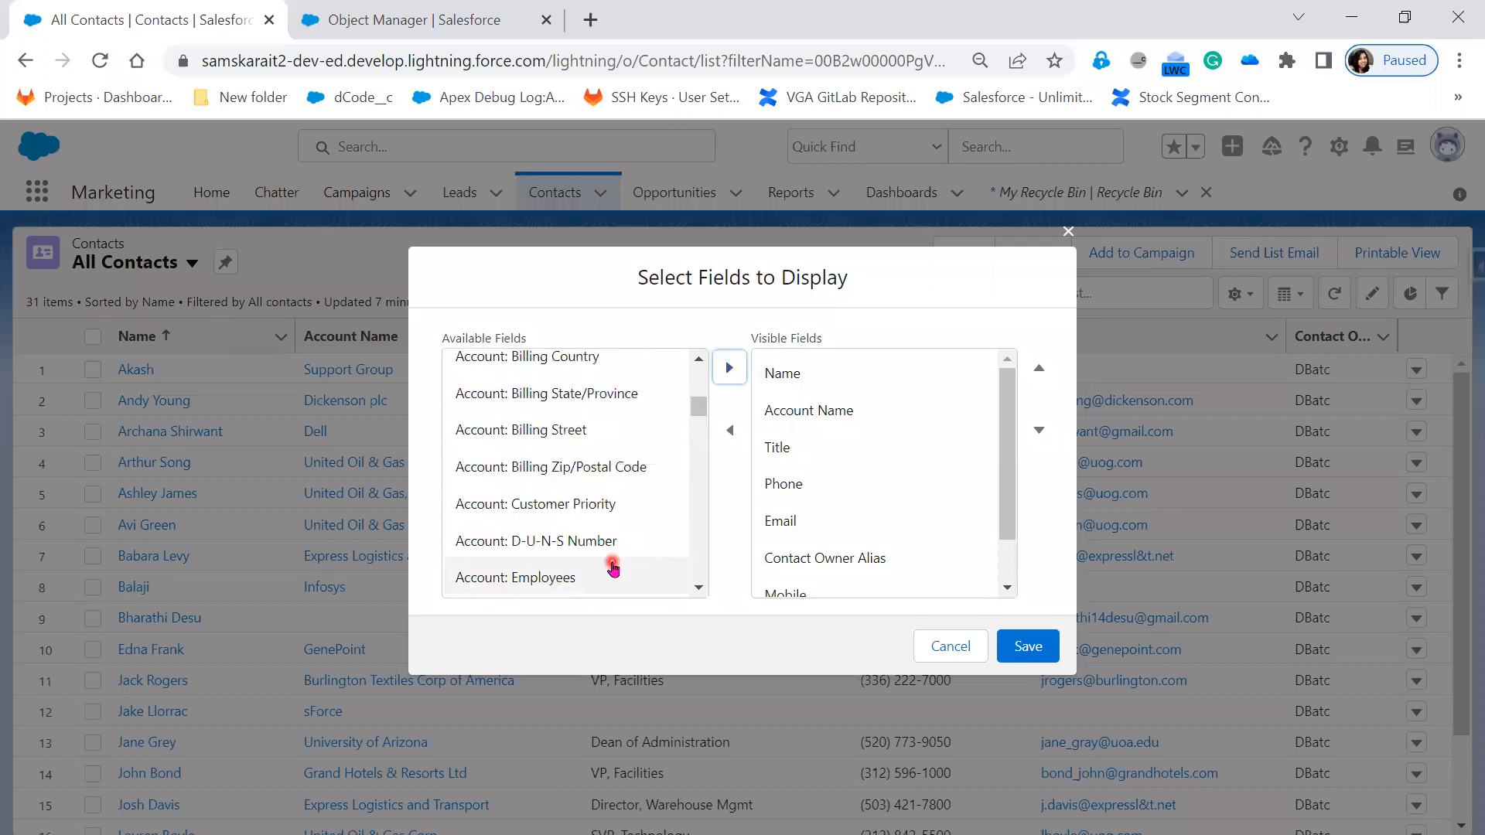
{"action": "left_click", "coordinate": [595, 505]}
{"action": "left_click", "coordinate": [728, 369]}
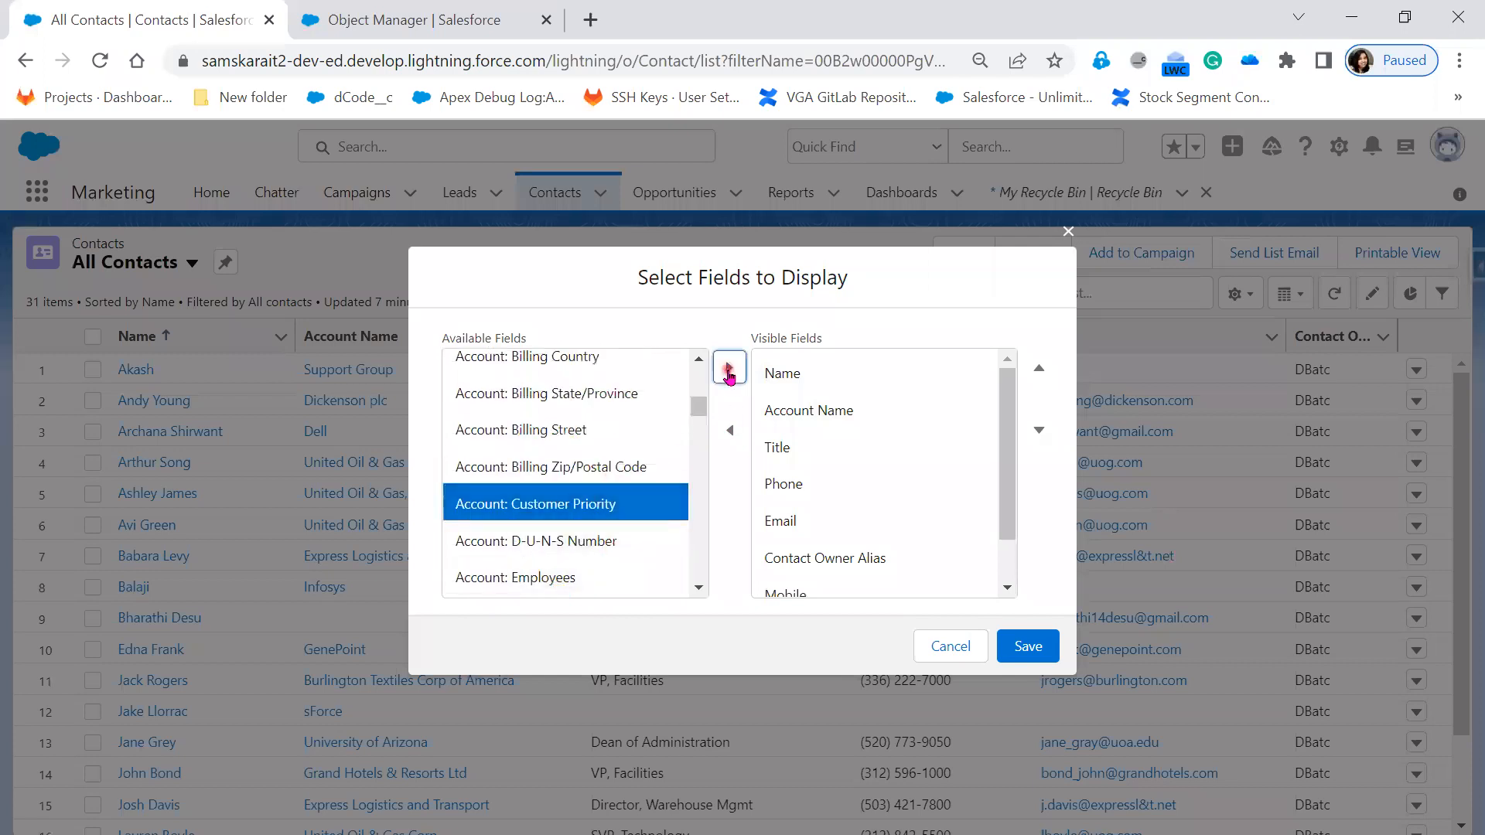
Reorder the visible fields so Email comes directly after Account Name and Title is first in the order
{"action": "left_click", "coordinate": [802, 523]}
{"action": "left_click", "coordinate": [1039, 369]}
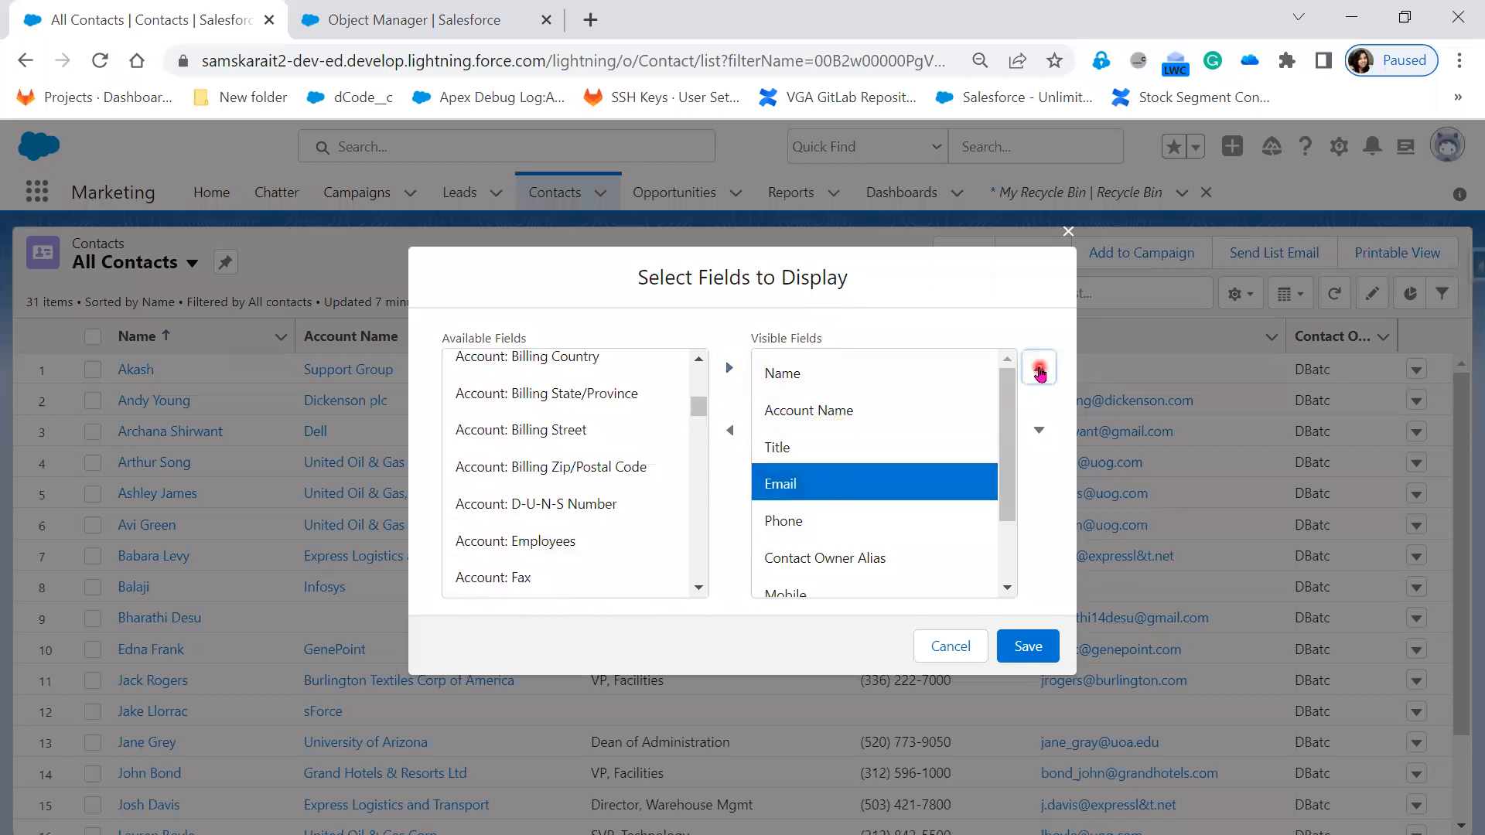
{"action": "left_click", "coordinate": [1038, 369]}
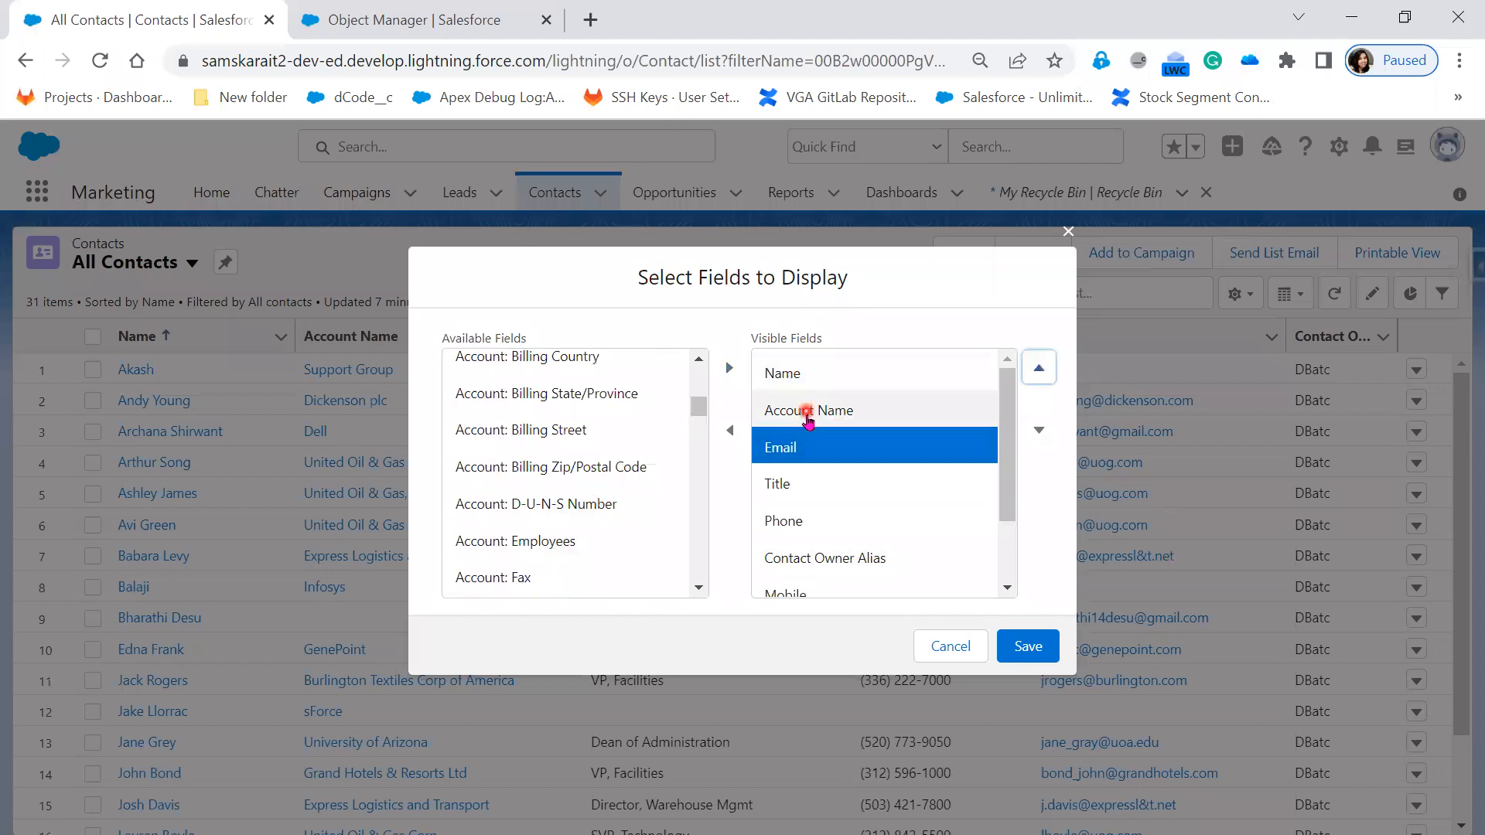
{"action": "left_click", "coordinate": [816, 488]}
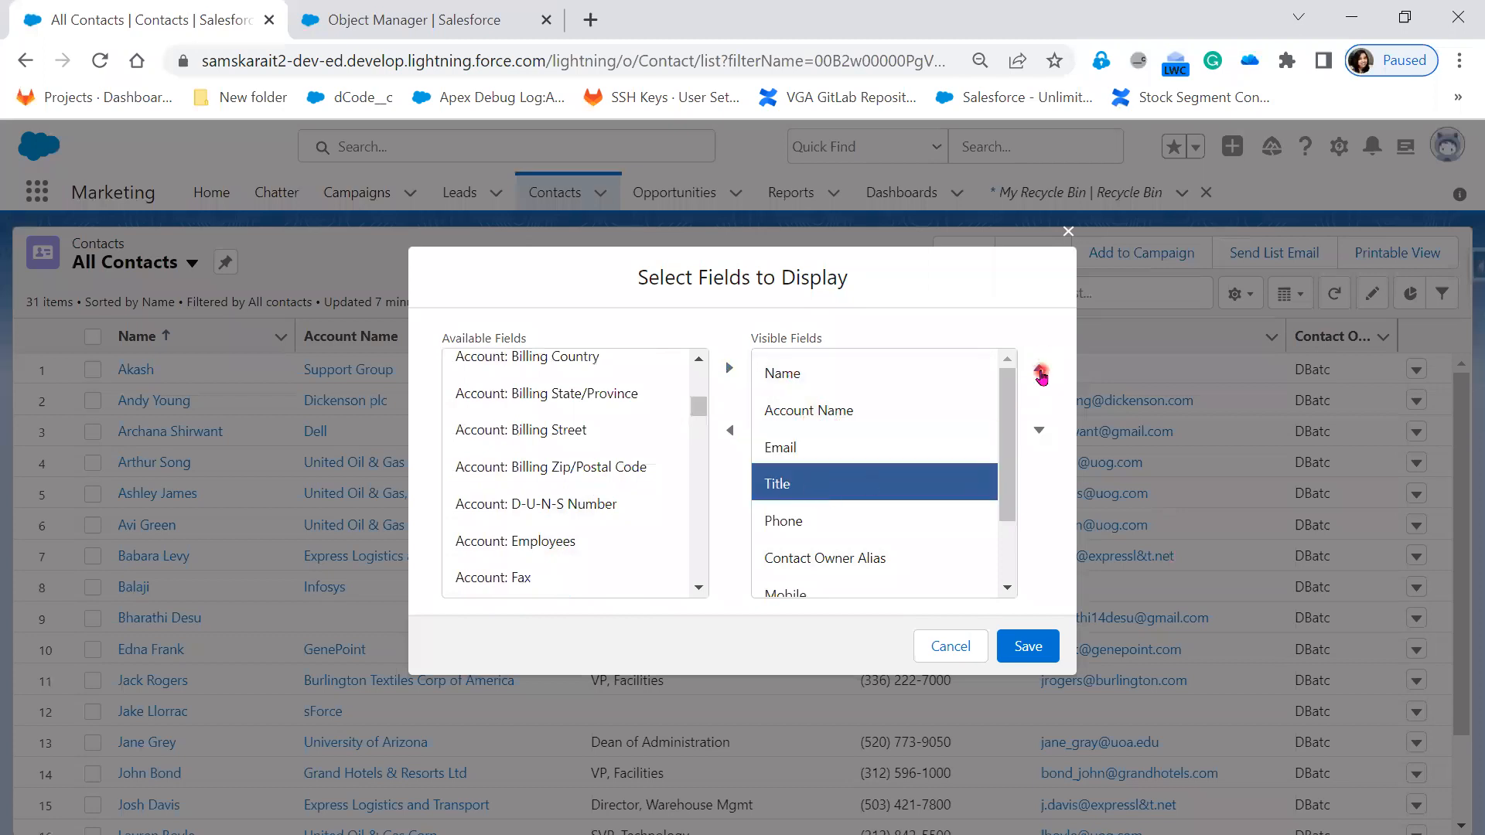
{"action": "left_click", "coordinate": [1040, 370]}
{"action": "left_click", "coordinate": [1040, 371]}
{"action": "left_click", "coordinate": [1040, 371]}
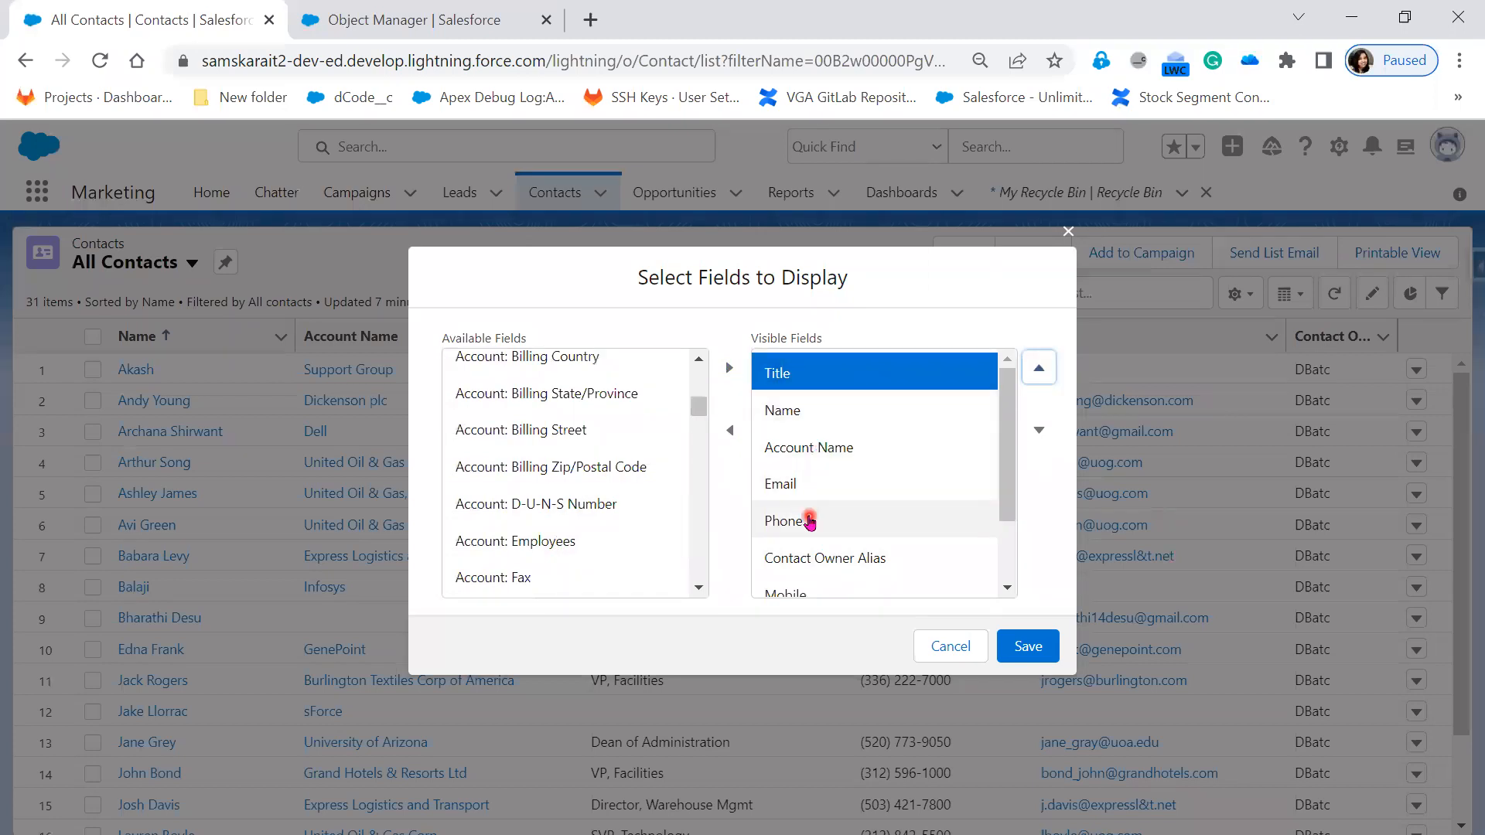
Move Contact Owner Alias to the end of the visible fields, after Account: Customer Priority, and save the field selection
{"action": "scroll", "coordinate": [874, 549], "scroll_direction": "down", "scroll_amount": 1}
{"action": "left_click", "coordinate": [870, 465]}
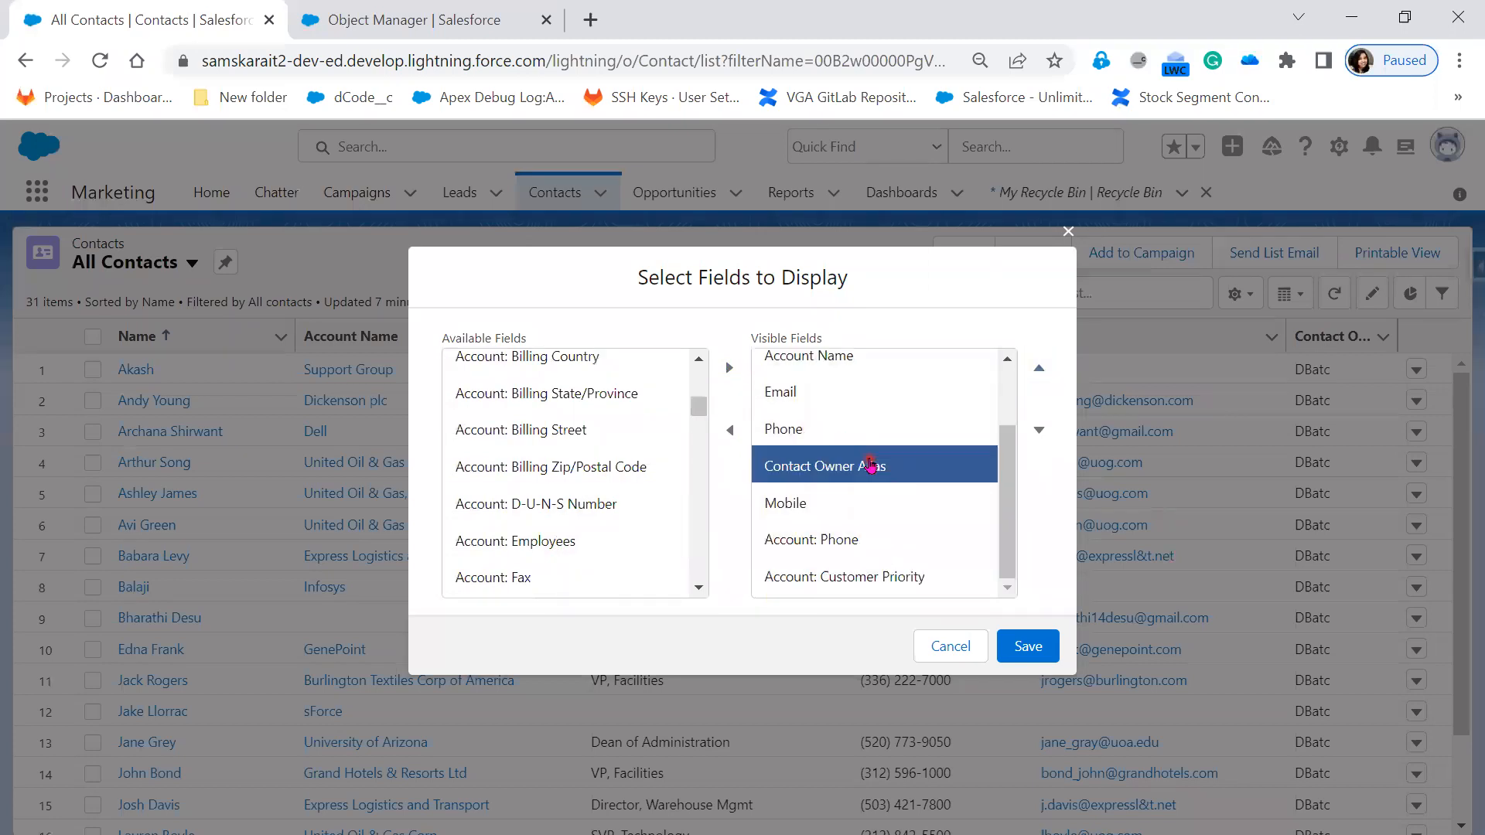
{"action": "left_click", "coordinate": [1040, 431]}
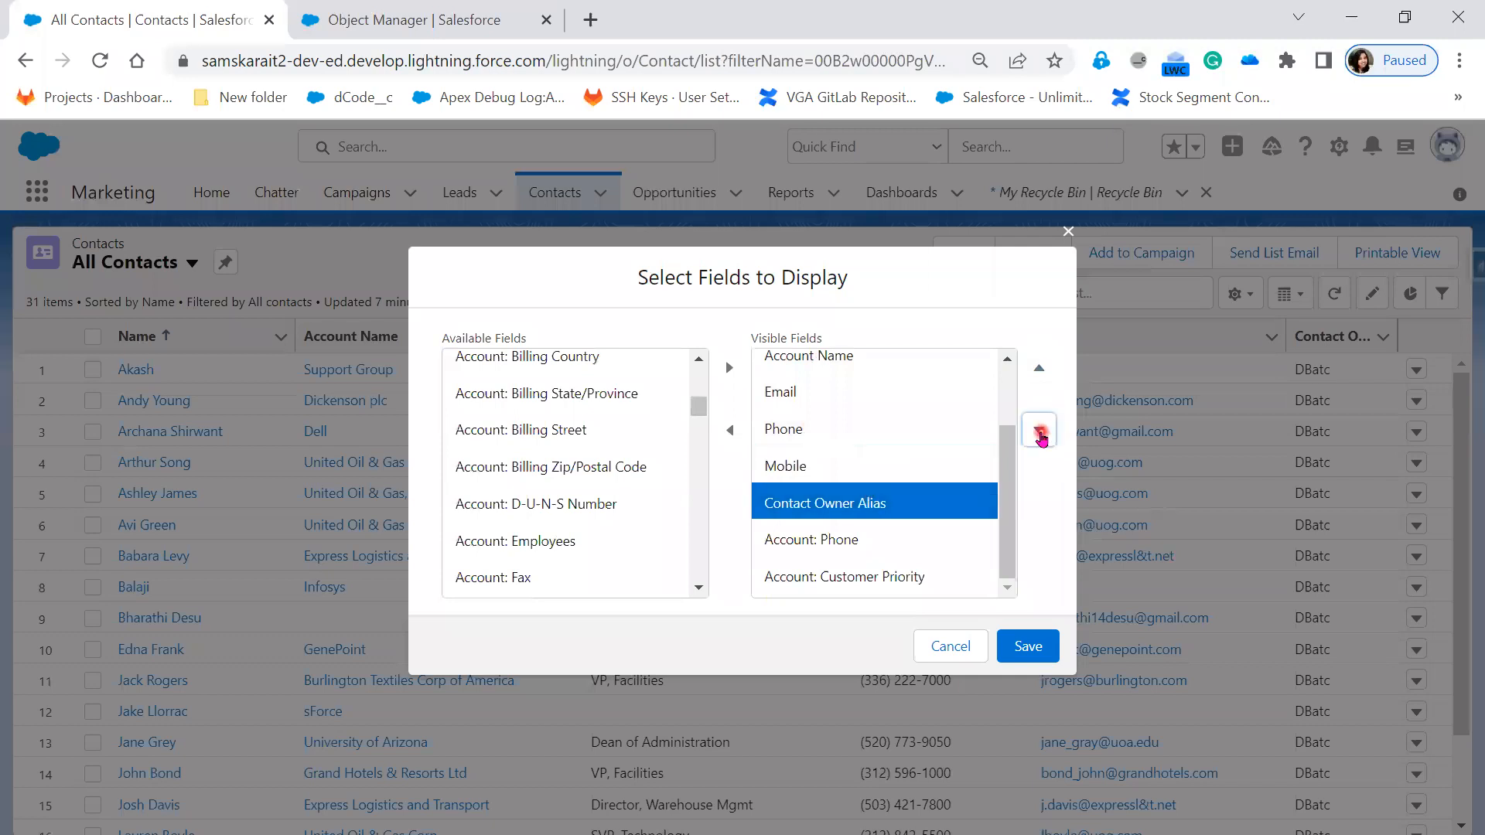
{"action": "left_click", "coordinate": [1041, 431]}
{"action": "left_click", "coordinate": [816, 504]}
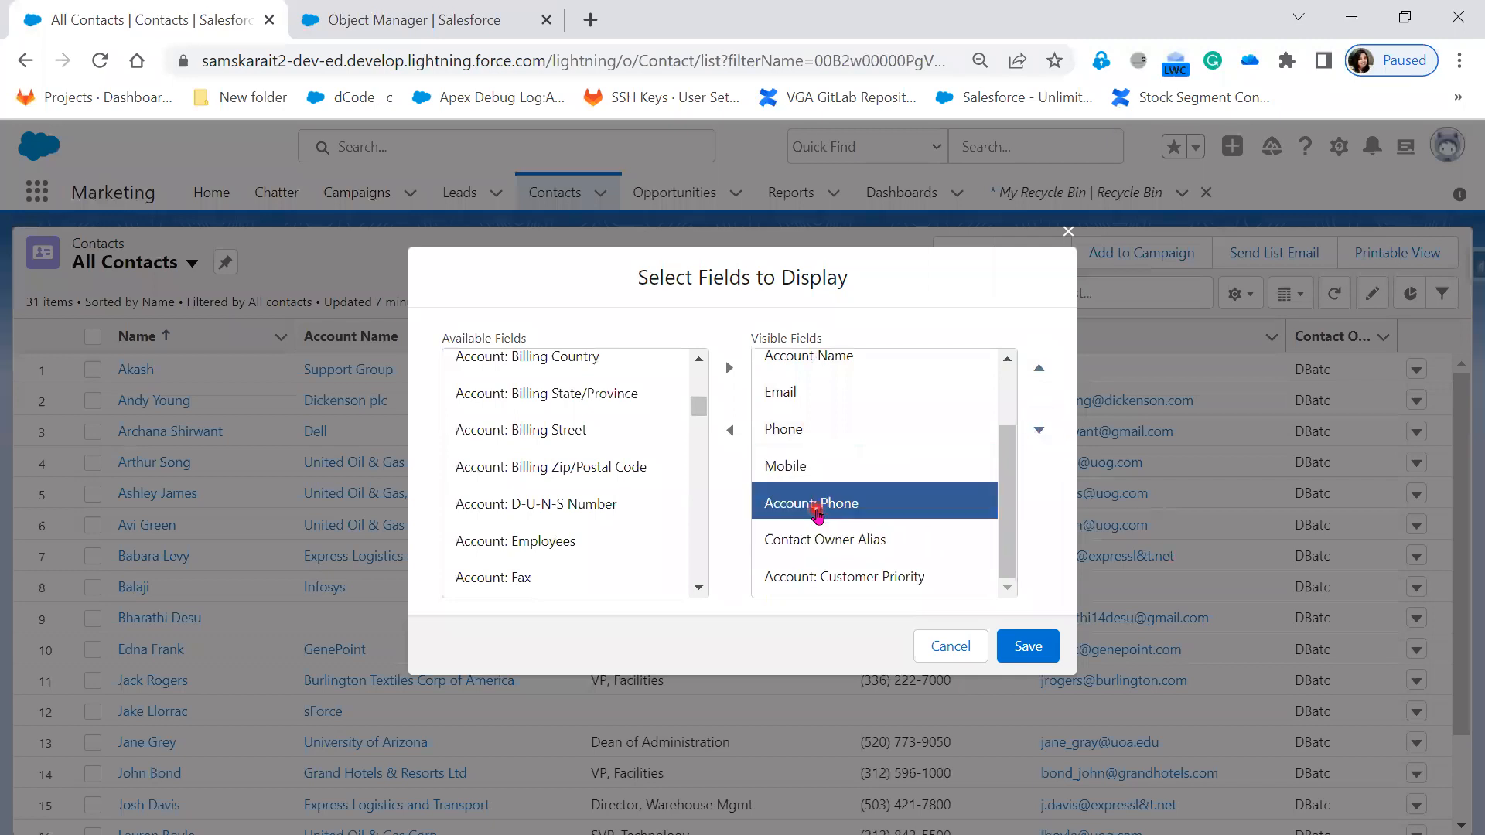
{"action": "left_click", "coordinate": [921, 578]}
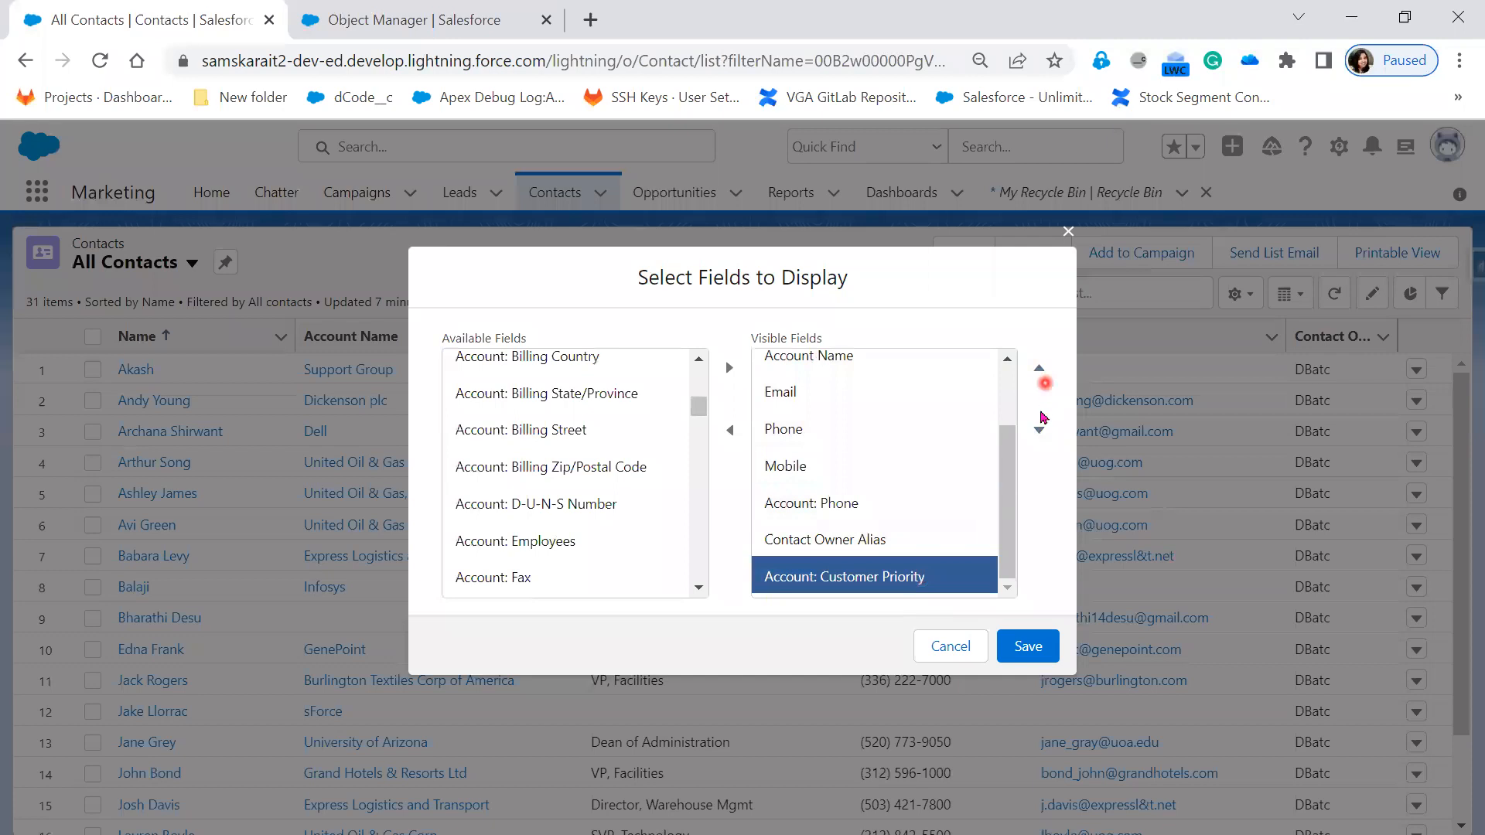
{"action": "left_click", "coordinate": [1039, 369]}
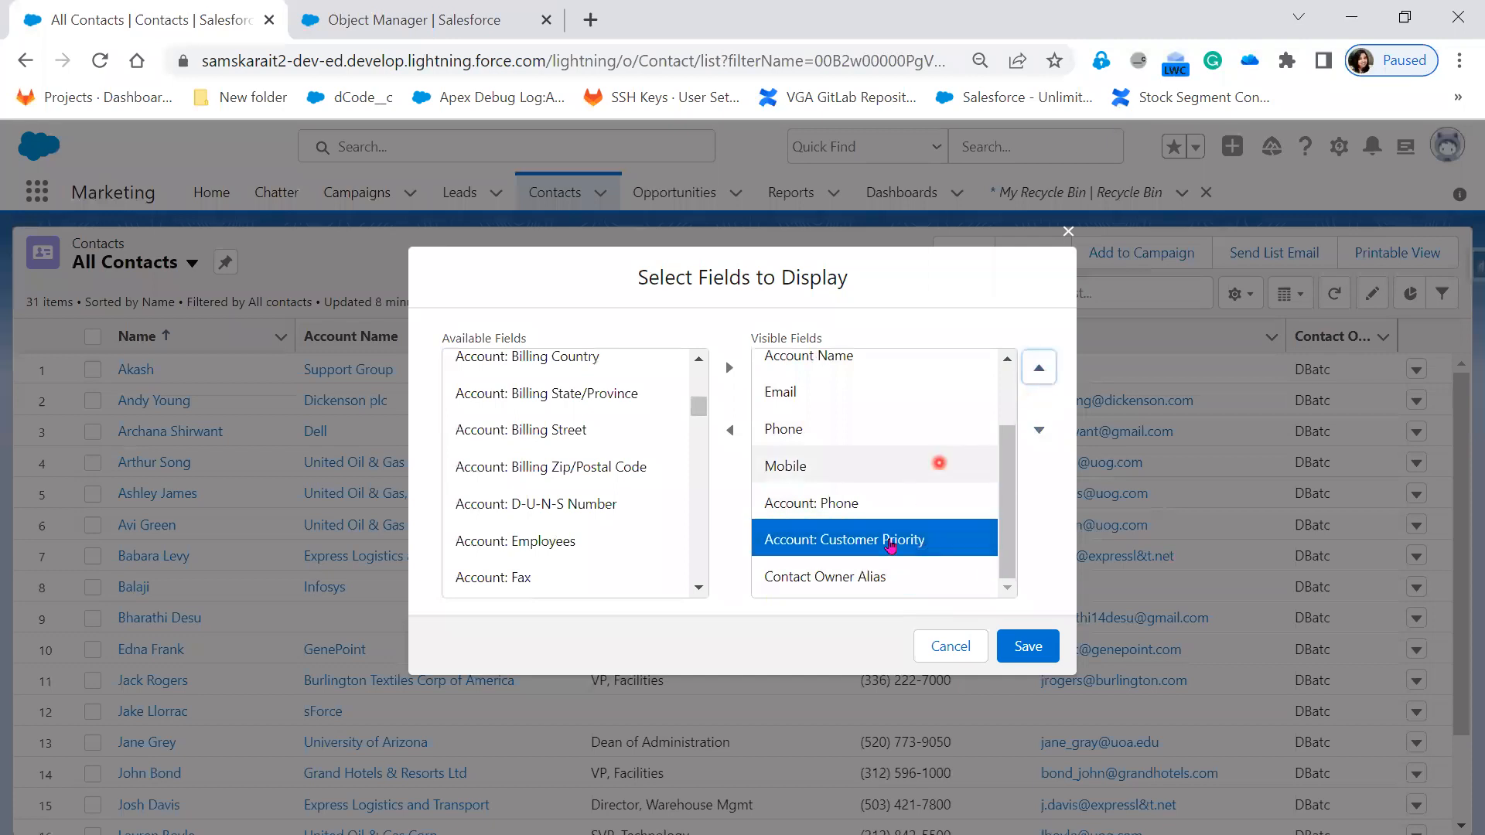
{"action": "left_click", "coordinate": [1050, 652]}
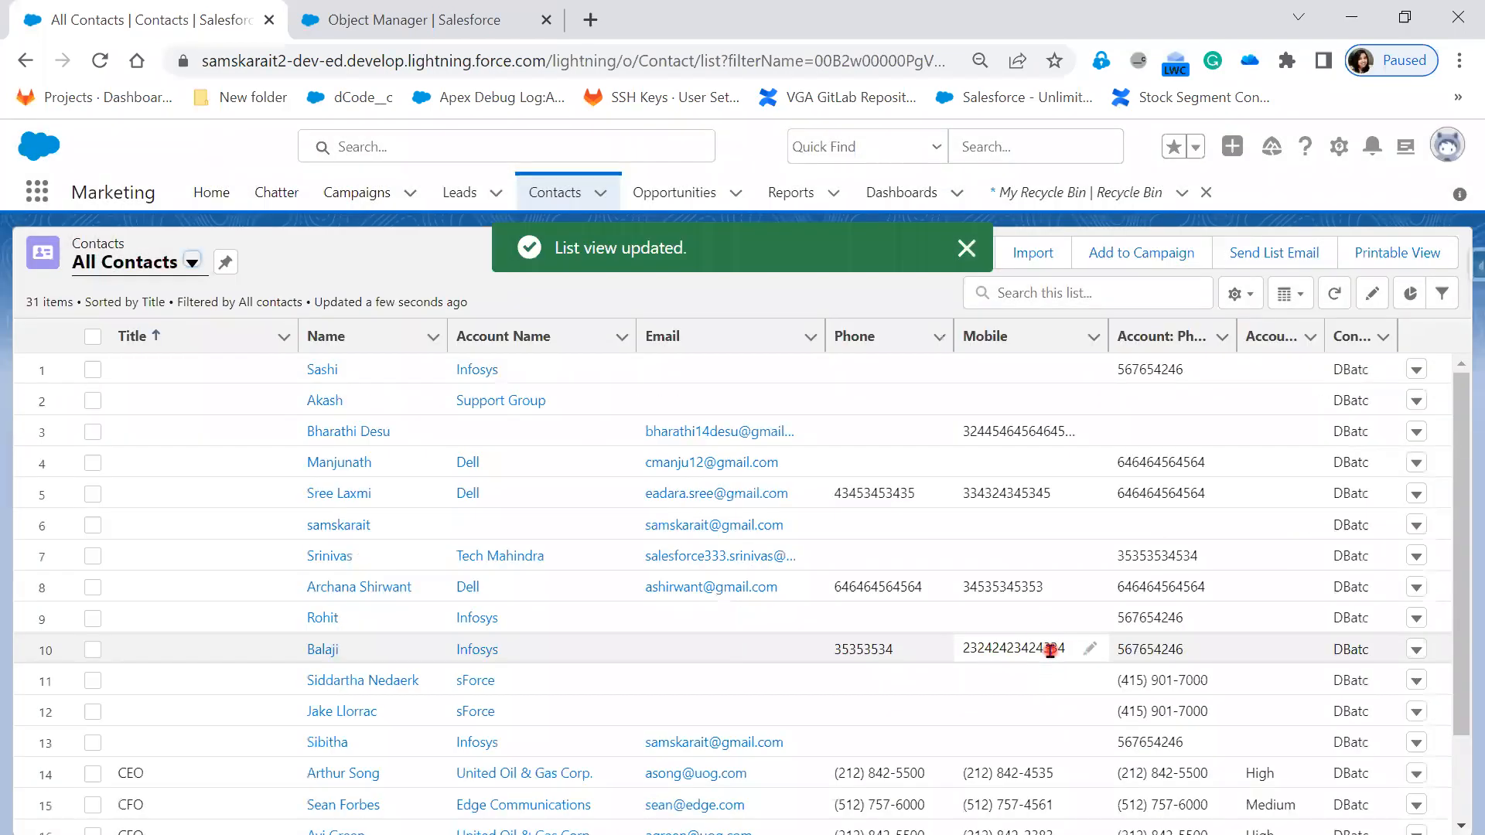
{"action": "scroll", "coordinate": [1044, 619], "scroll_direction": "down", "scroll_amount": 3}
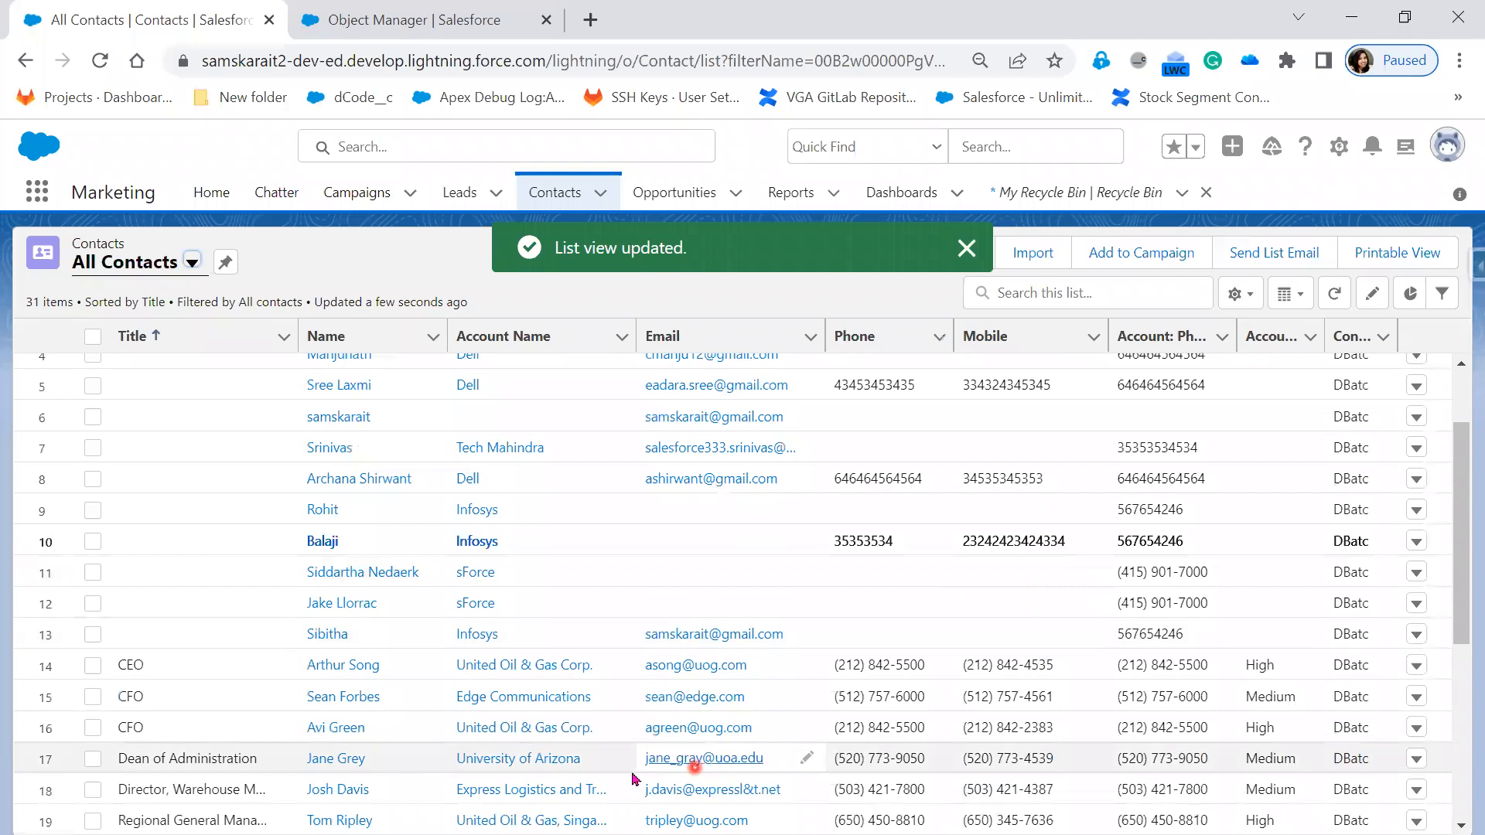
{"action": "scroll", "coordinate": [630, 658], "scroll_direction": "up", "scroll_amount": 1}
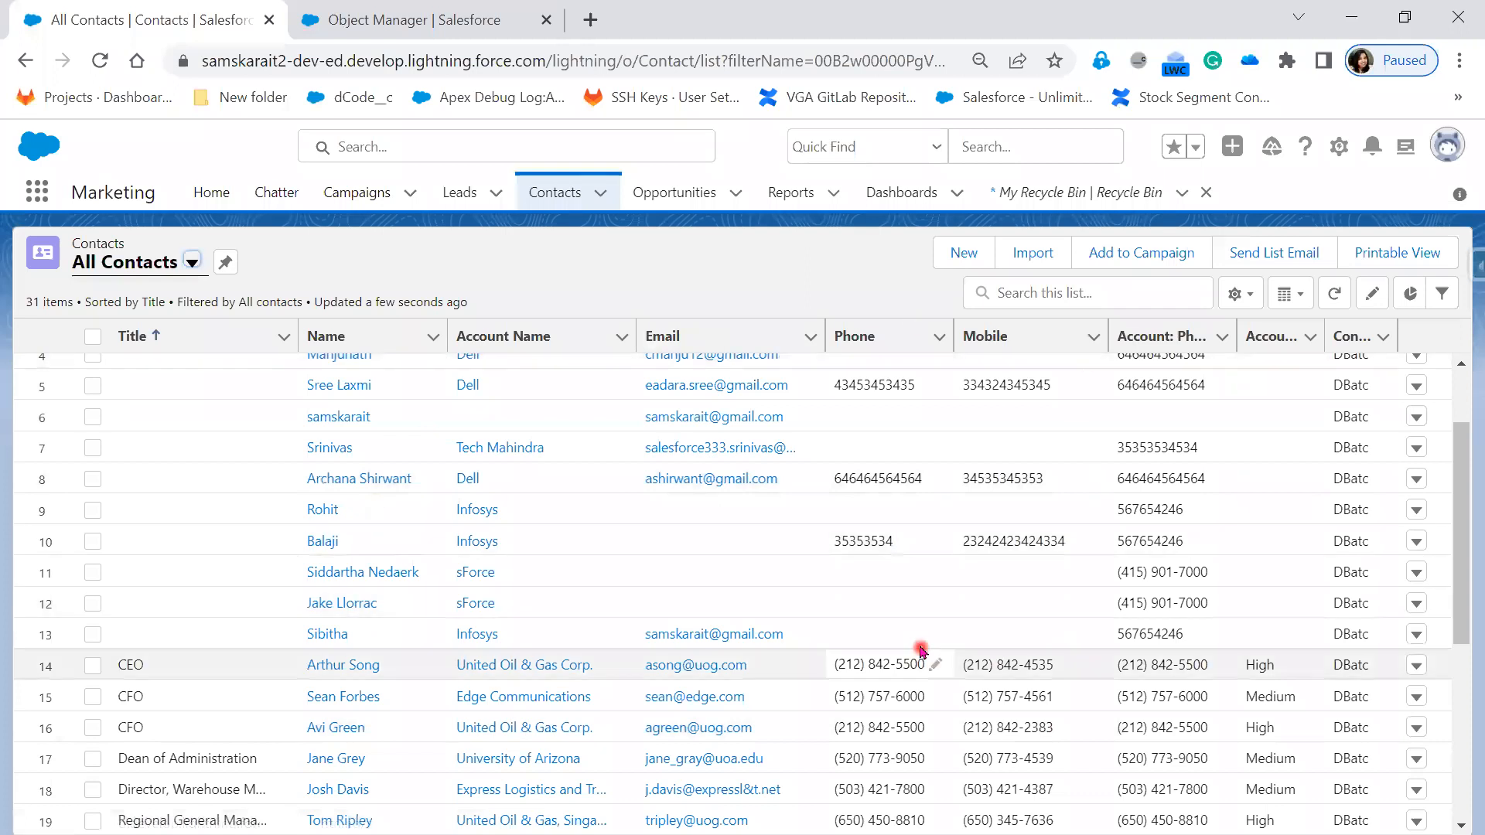
Switch to the Salesforce Classic window and open the All Contacts list view for editing
{"action": "key", "text": "alt+Tab"}
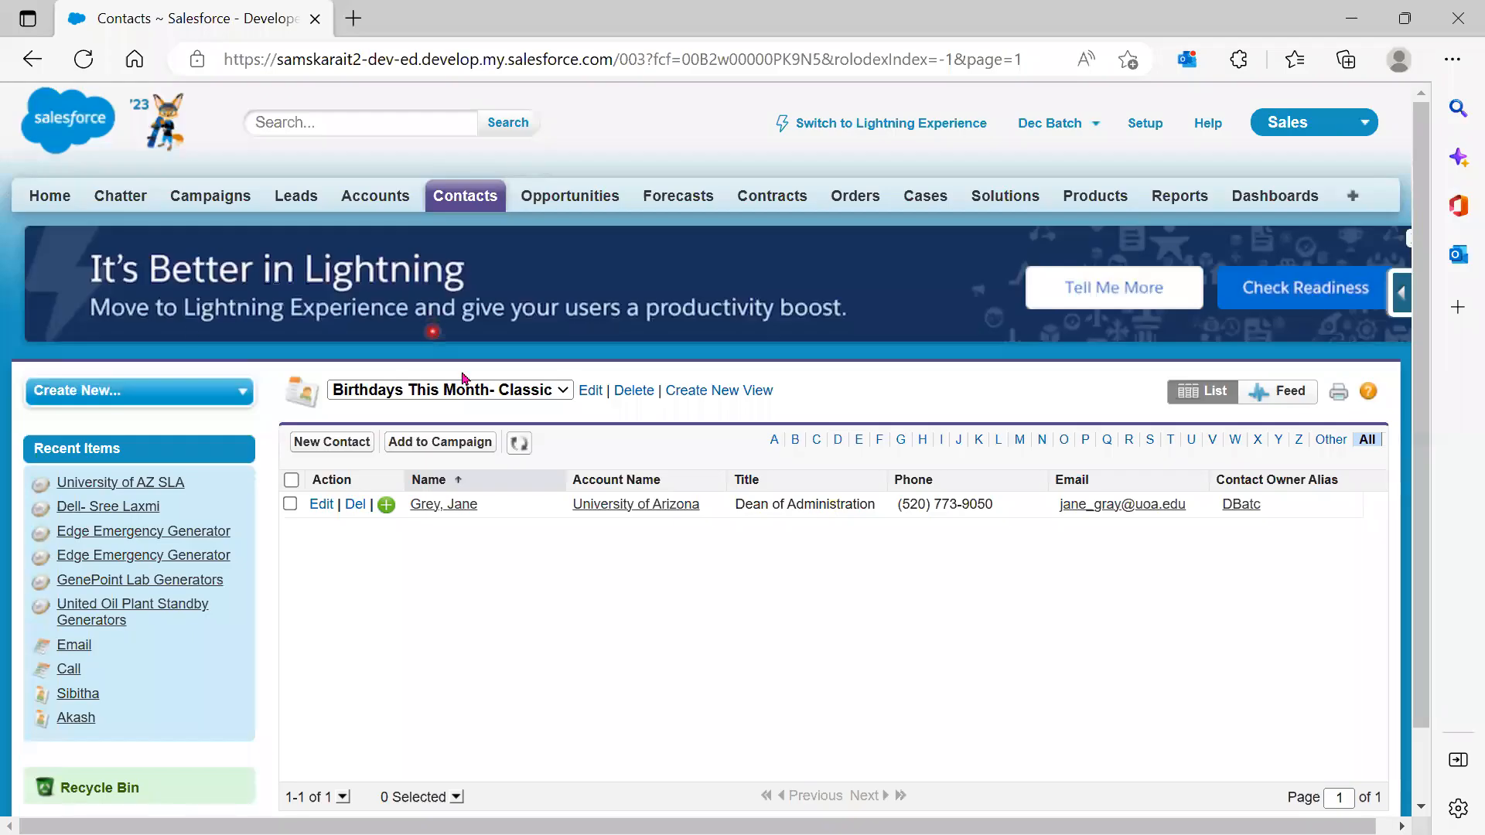
{"action": "left_click", "coordinate": [567, 392]}
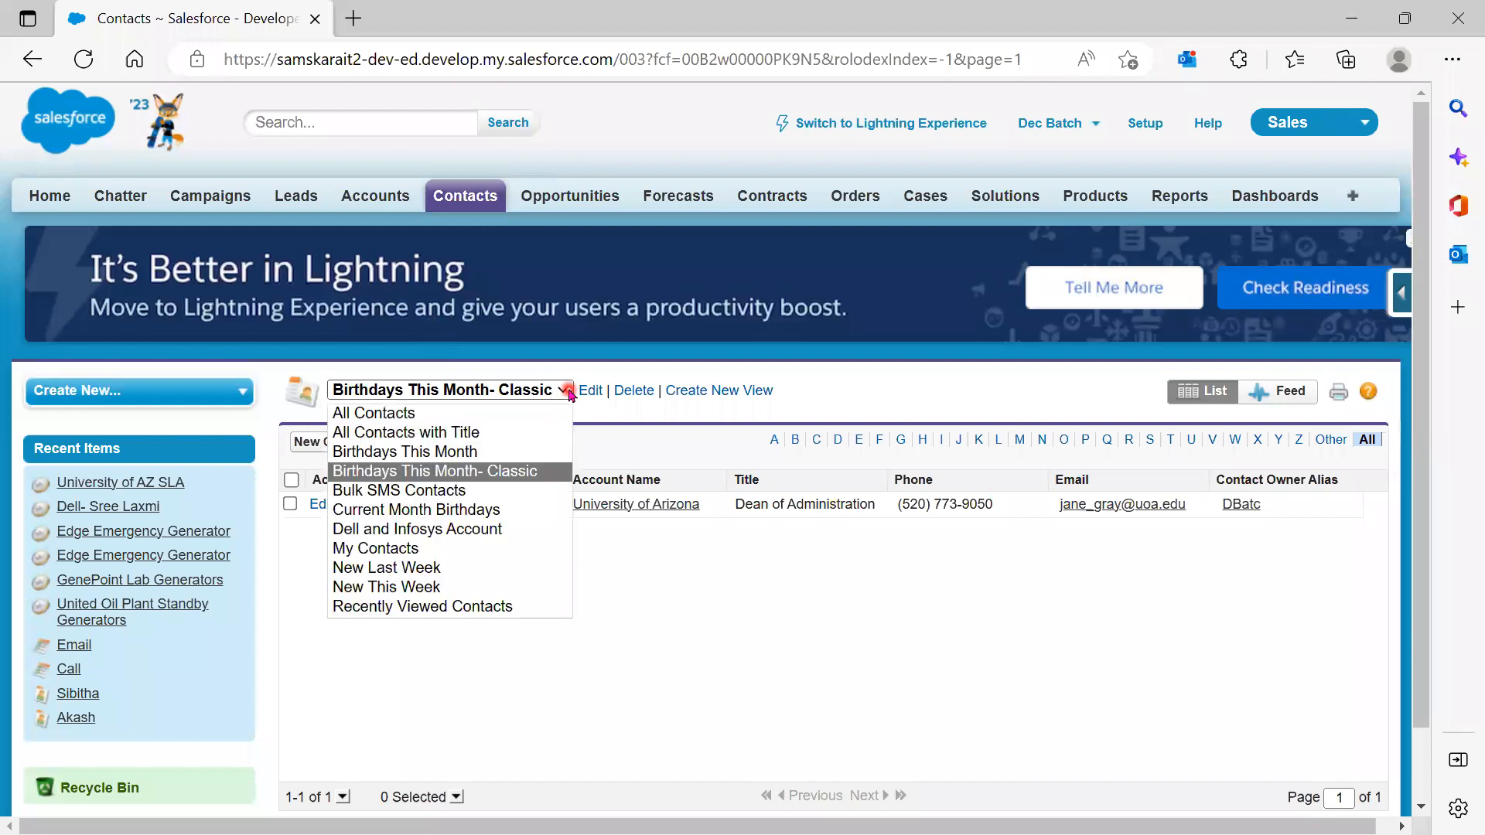
{"action": "left_click", "coordinate": [474, 416]}
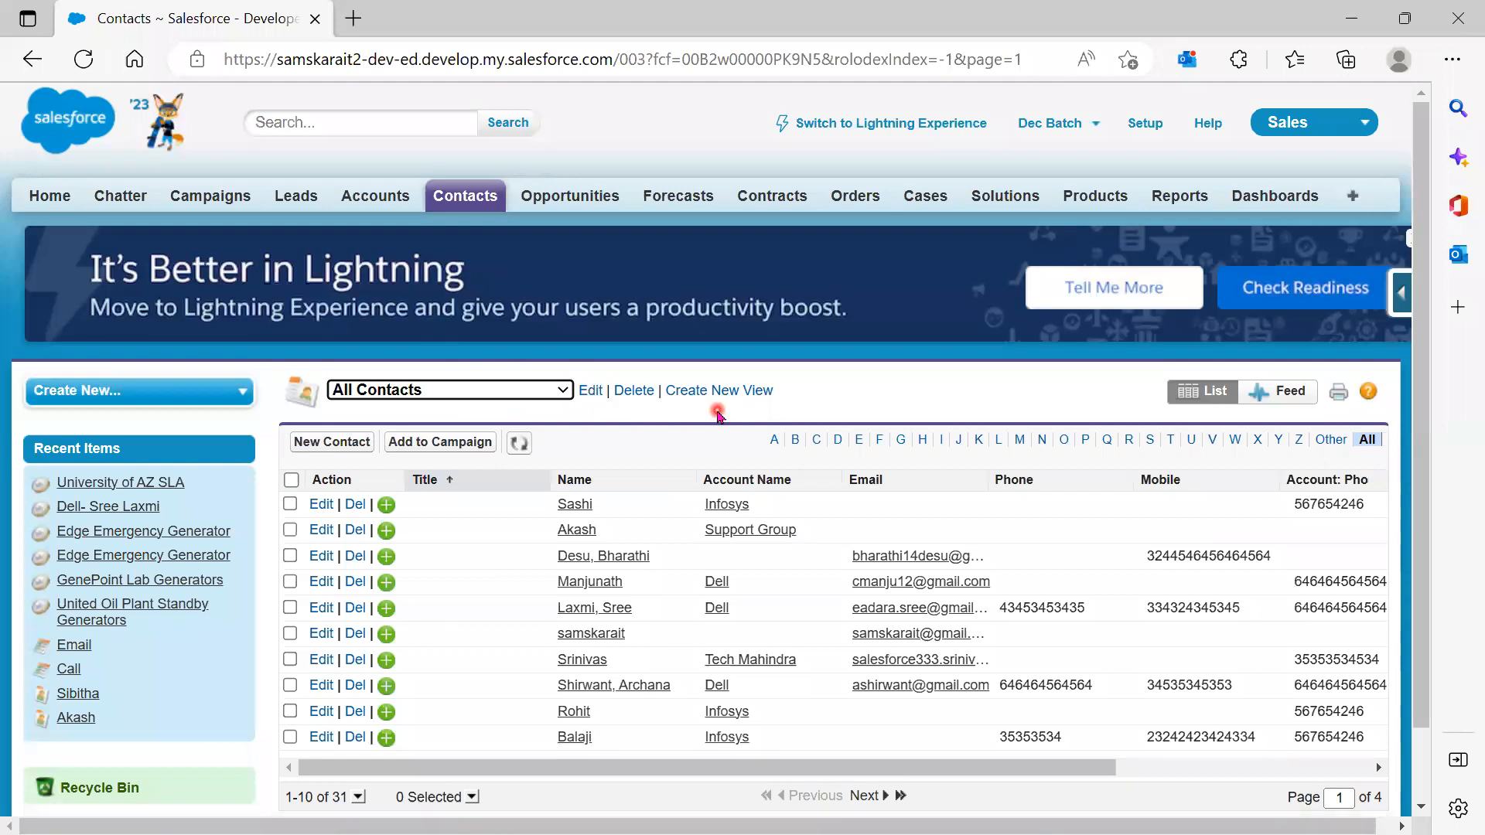
{"action": "left_click", "coordinate": [591, 390]}
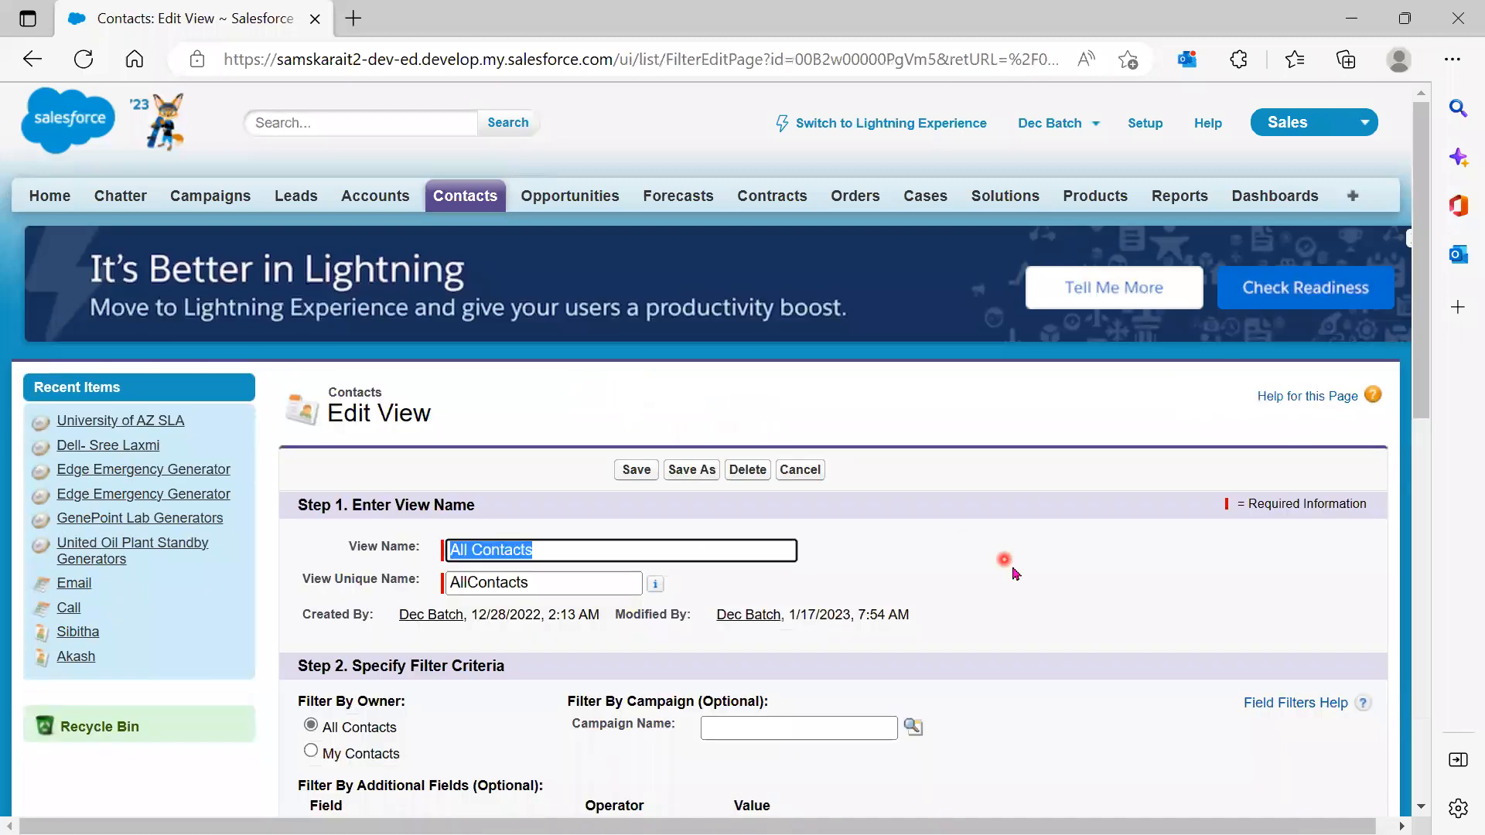
Remove Contact Owner Alias from the selected fields of the All Contacts view in Classic
{"action": "scroll", "coordinate": [1008, 567], "scroll_direction": "down", "scroll_amount": 4}
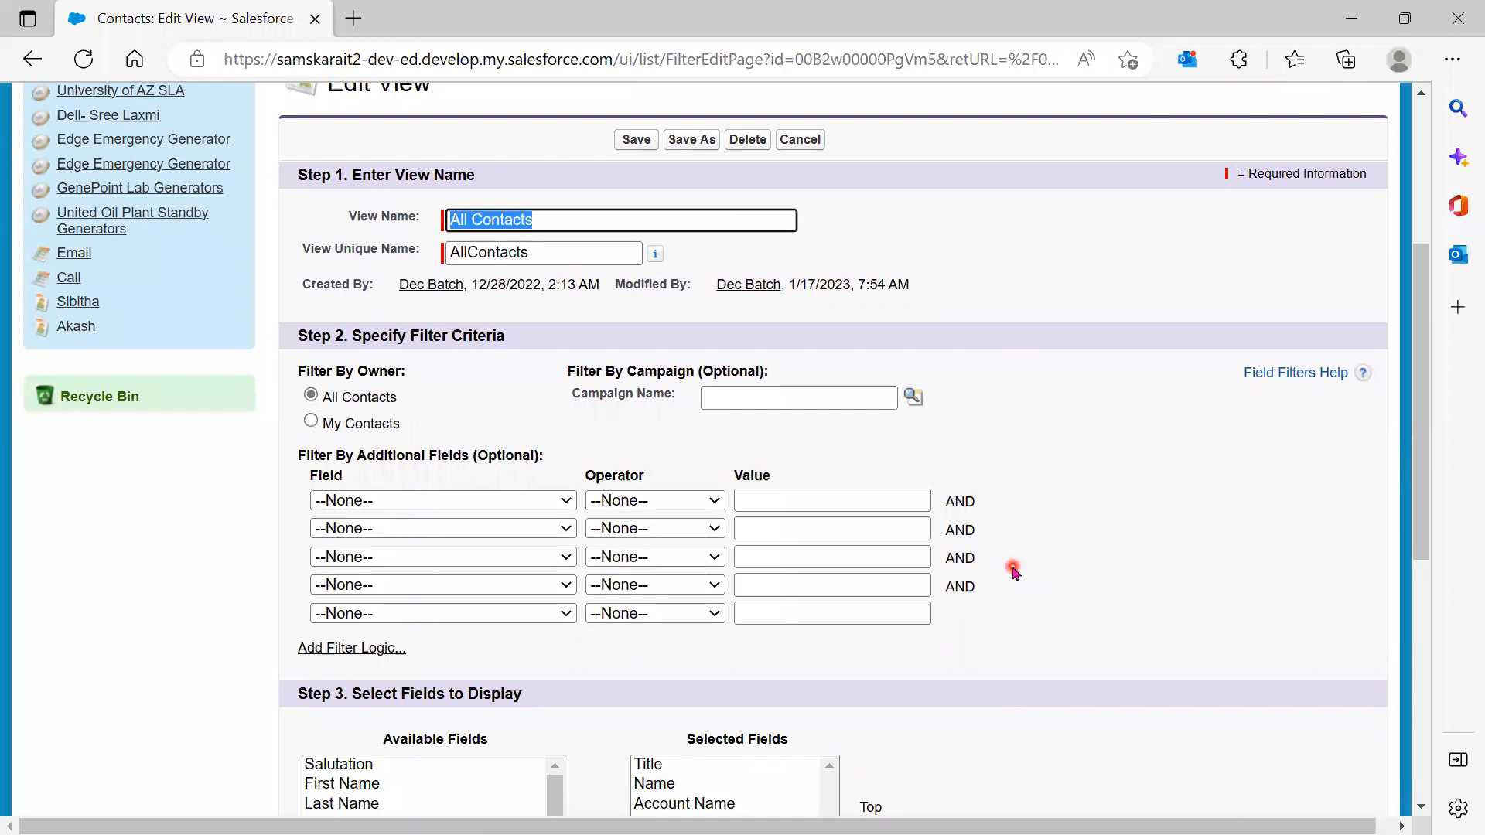
{"action": "scroll", "coordinate": [1014, 570], "scroll_direction": "down", "scroll_amount": 5}
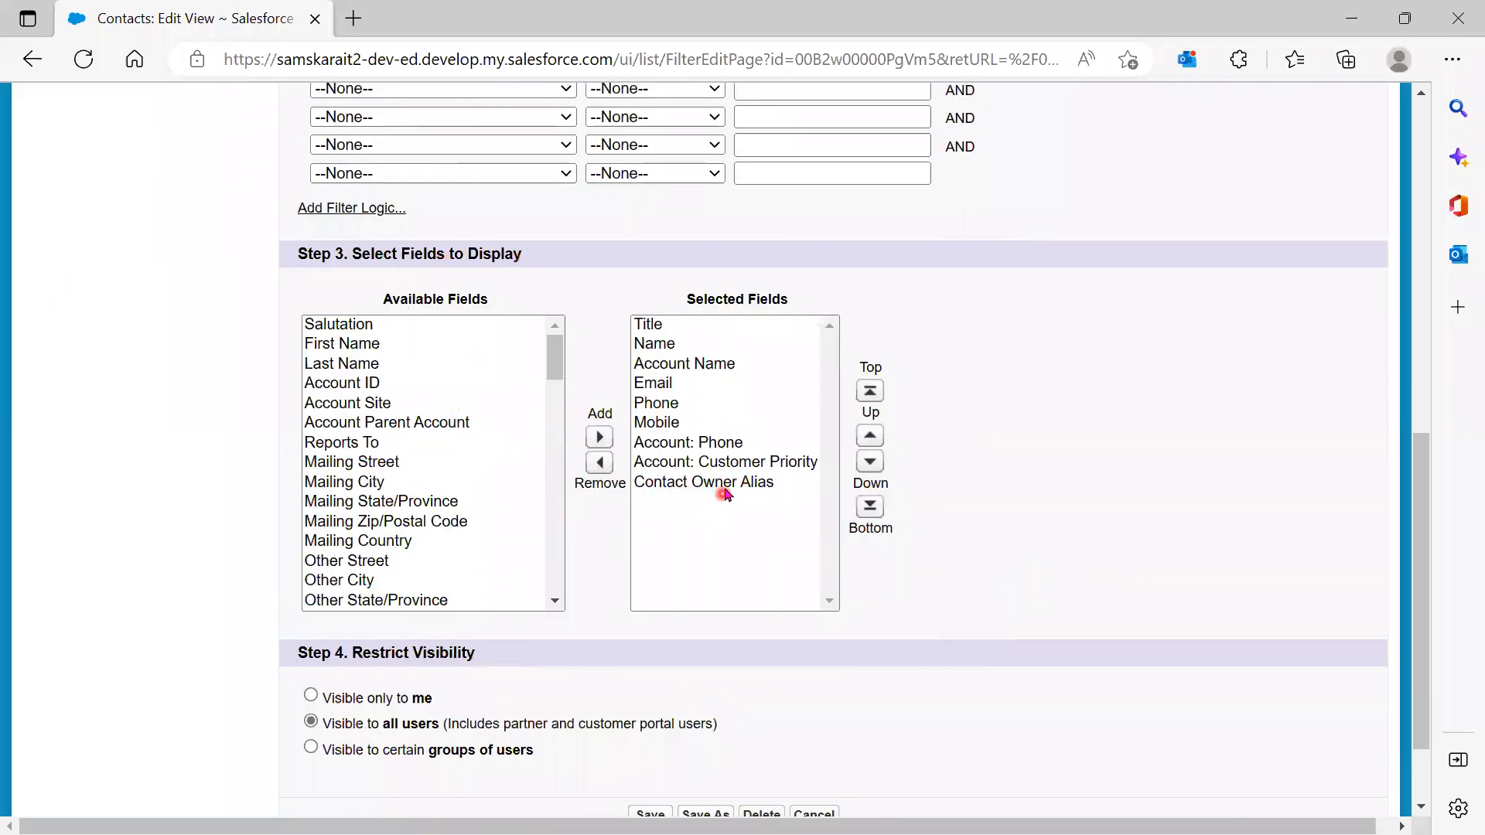
{"action": "left_click", "coordinate": [723, 486]}
{"action": "left_click", "coordinate": [598, 464]}
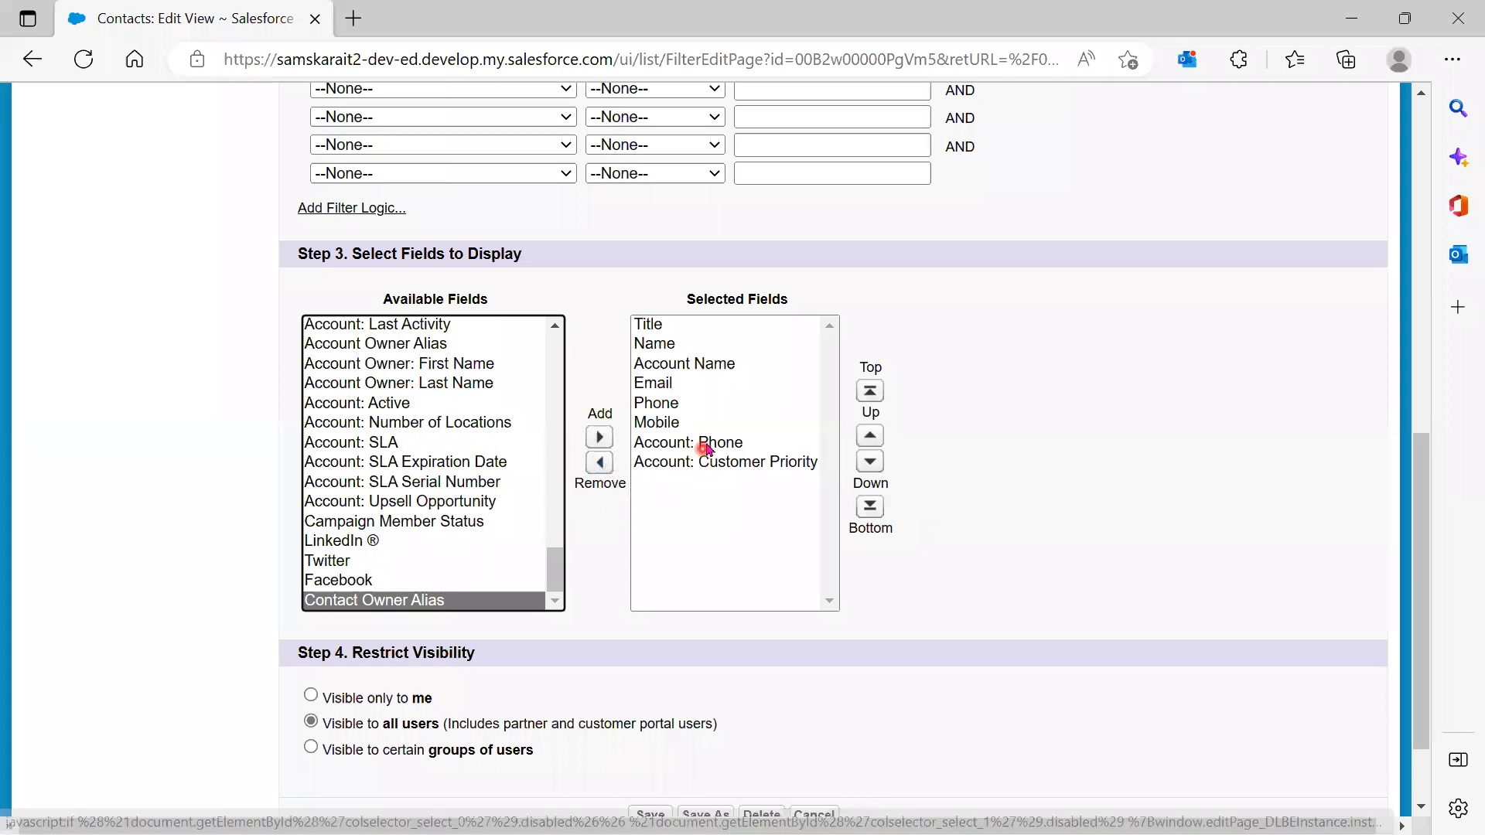
Move Account: Phone directly after Account Name in the selected fields order
{"action": "left_click", "coordinate": [783, 447]}
{"action": "left_click", "coordinate": [870, 437]}
{"action": "left_click", "coordinate": [870, 437]}
{"action": "left_click", "coordinate": [871, 438]}
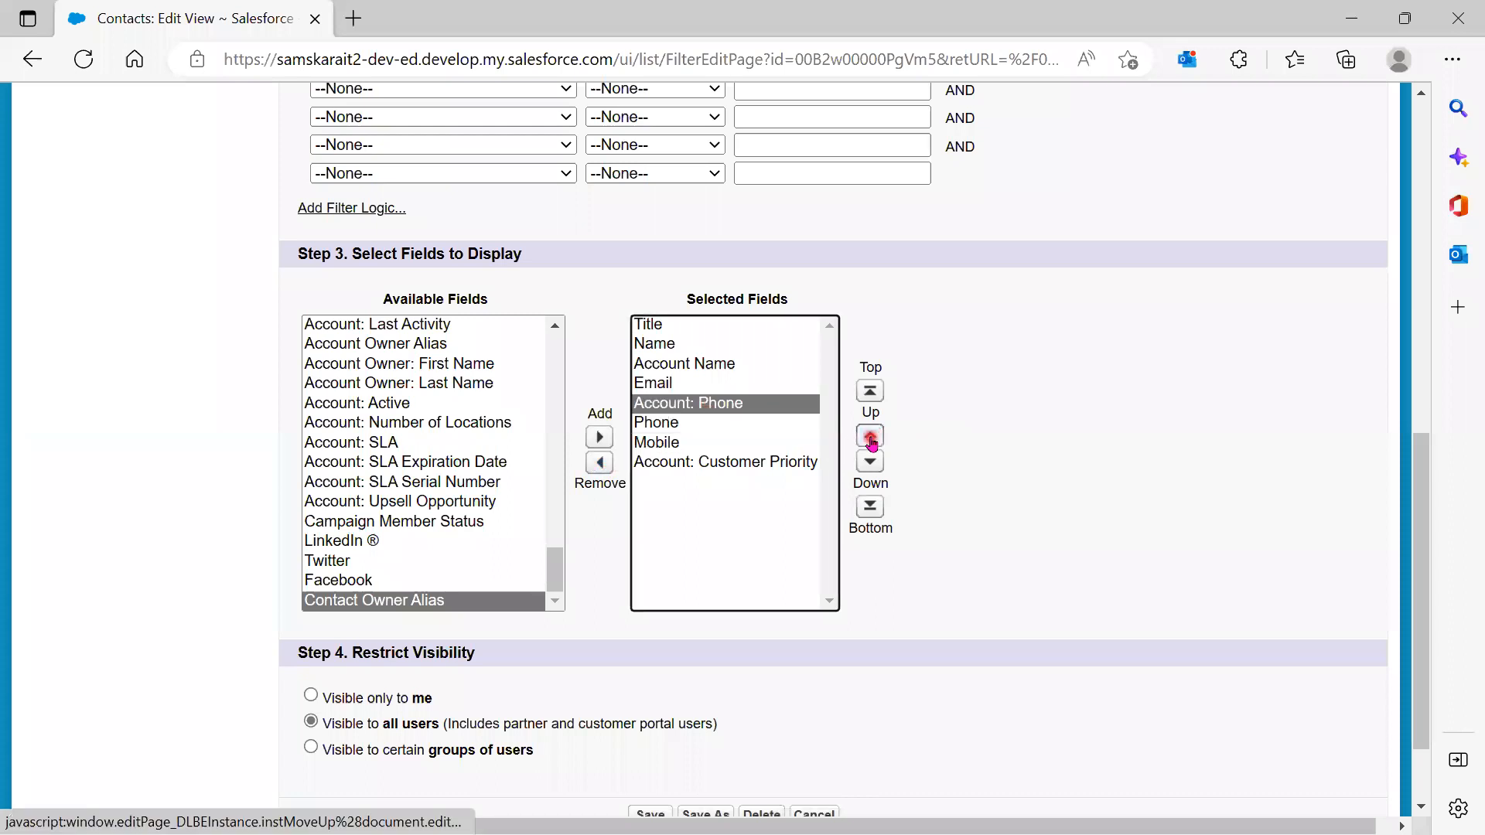
{"action": "left_click", "coordinate": [870, 437]}
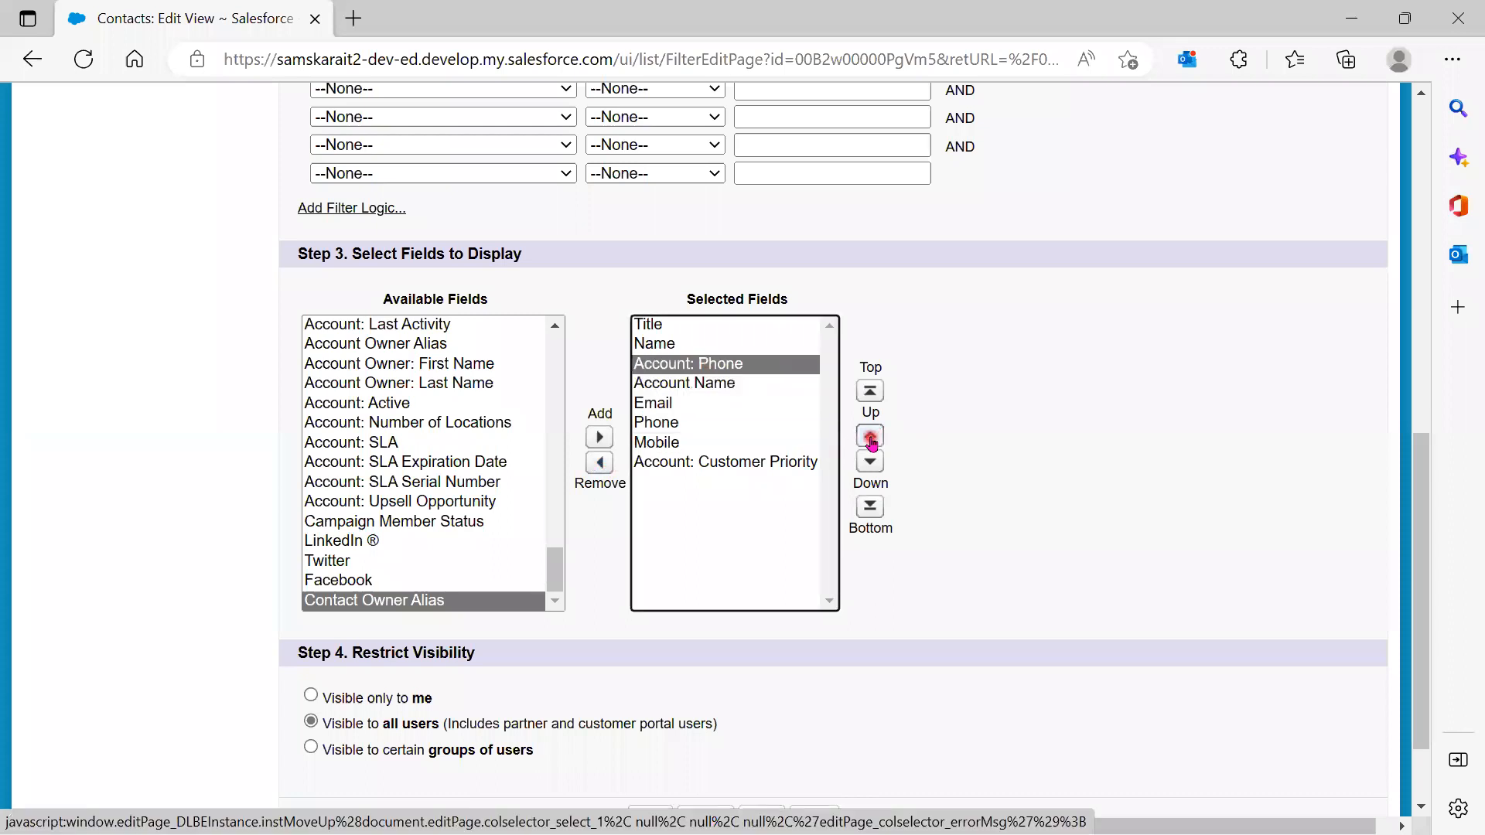
{"action": "left_click", "coordinate": [870, 462]}
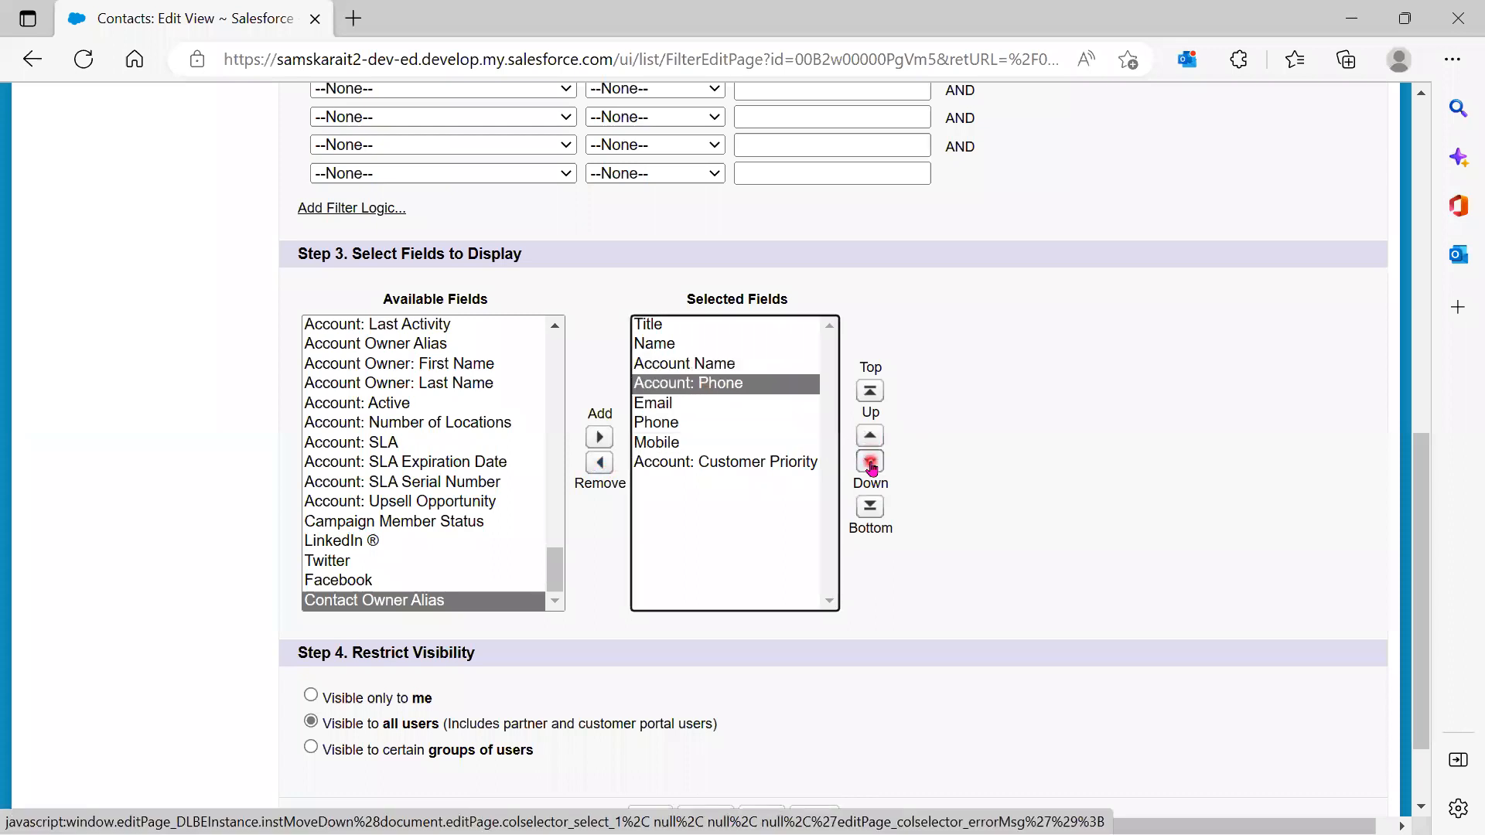
Move Account: Customer Priority directly after Account: Phone in the selected fields and save the All Contacts view
{"action": "left_click", "coordinate": [753, 462]}
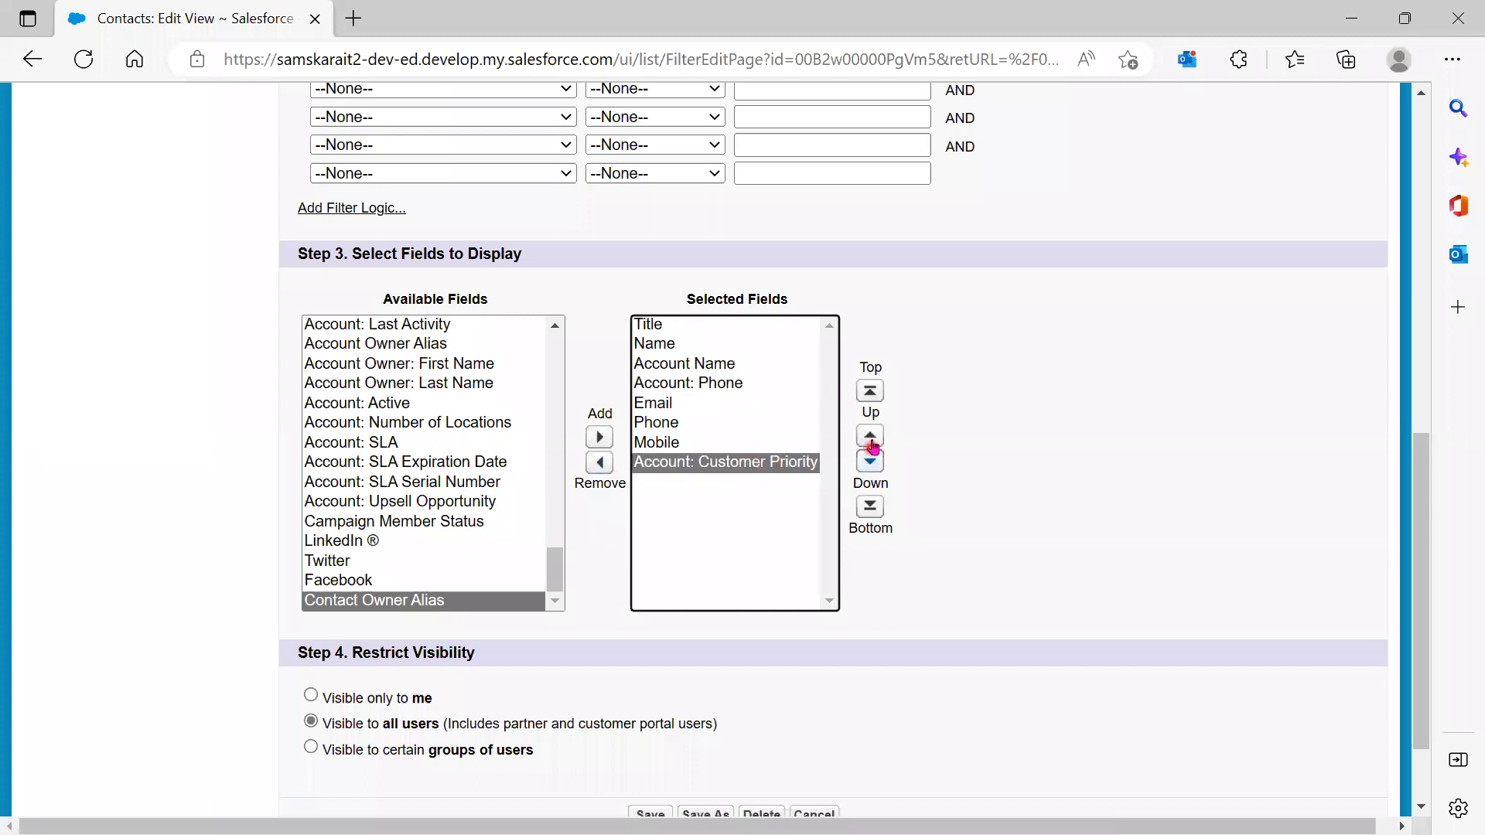
{"action": "left_click", "coordinate": [871, 437]}
{"action": "left_click", "coordinate": [871, 437]}
{"action": "left_click", "coordinate": [870, 437]}
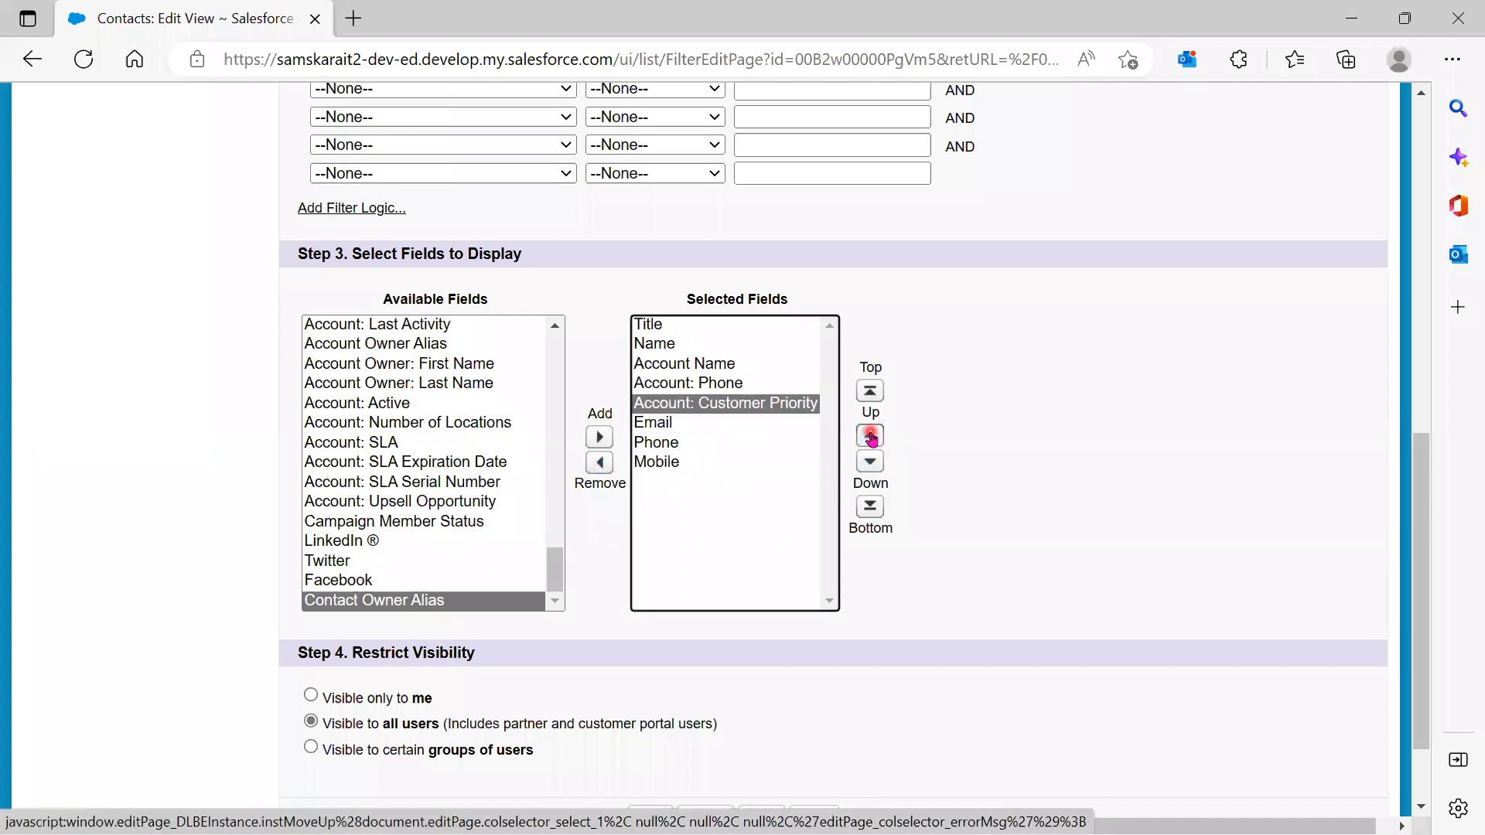
{"action": "scroll", "coordinate": [1061, 673], "scroll_direction": "down", "scroll_amount": 2}
{"action": "left_click", "coordinate": [652, 707]}
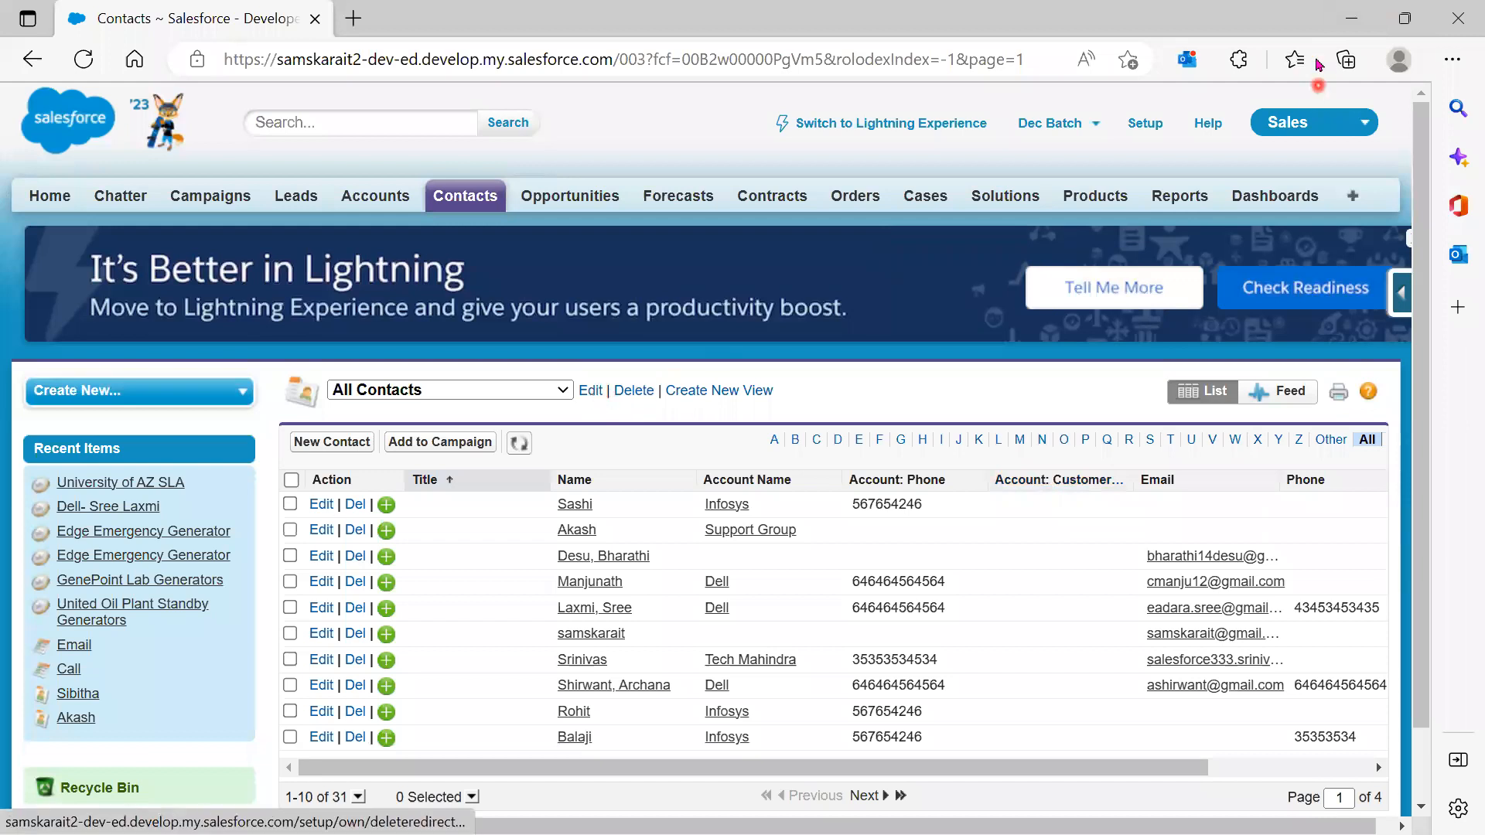
{"action": "left_click", "coordinate": [1351, 17]}
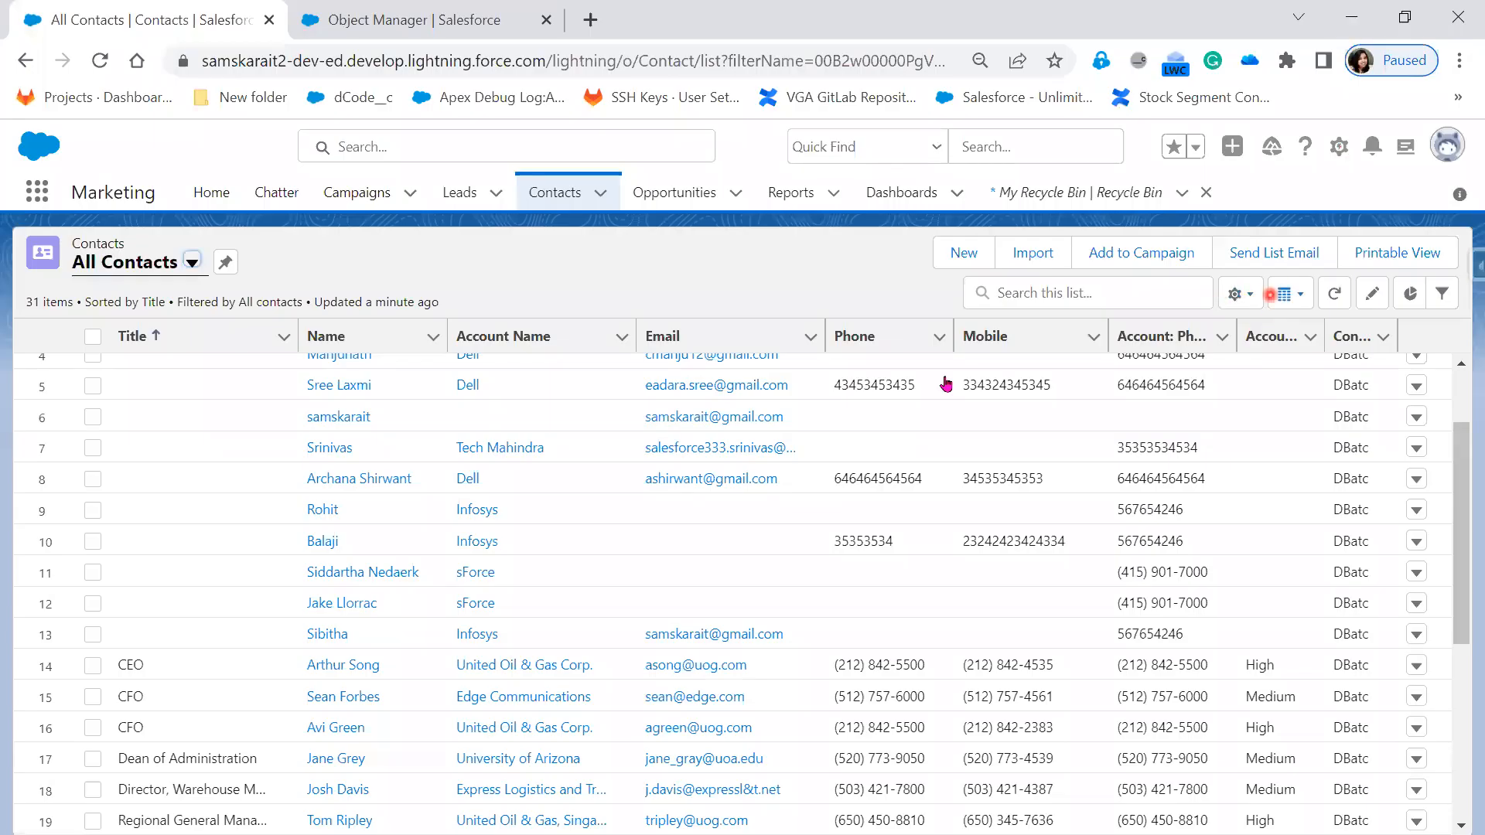
{"action": "key", "text": "alt+Tab"}
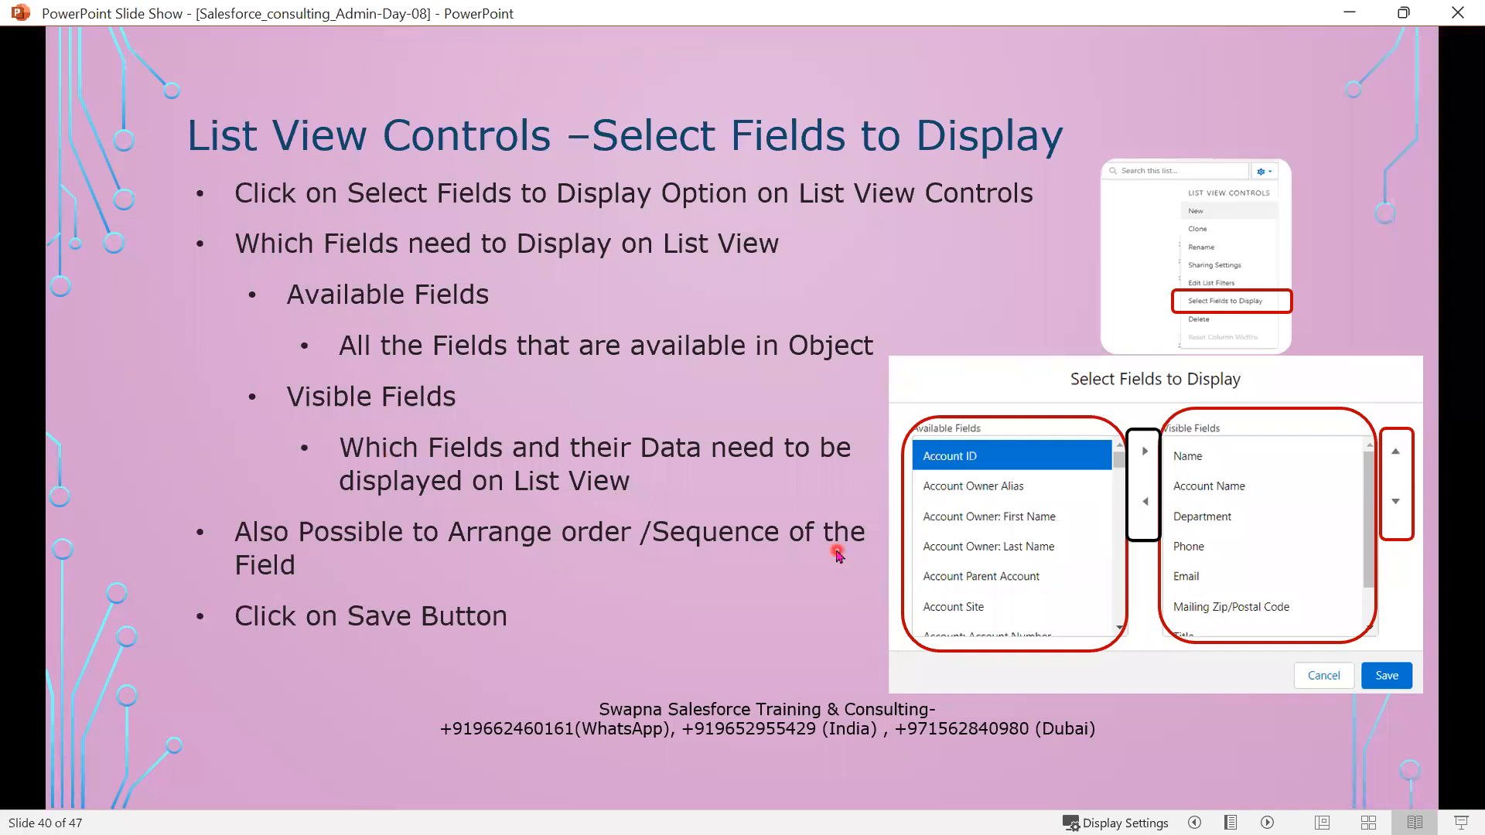
{"action": "key", "text": "Right"}
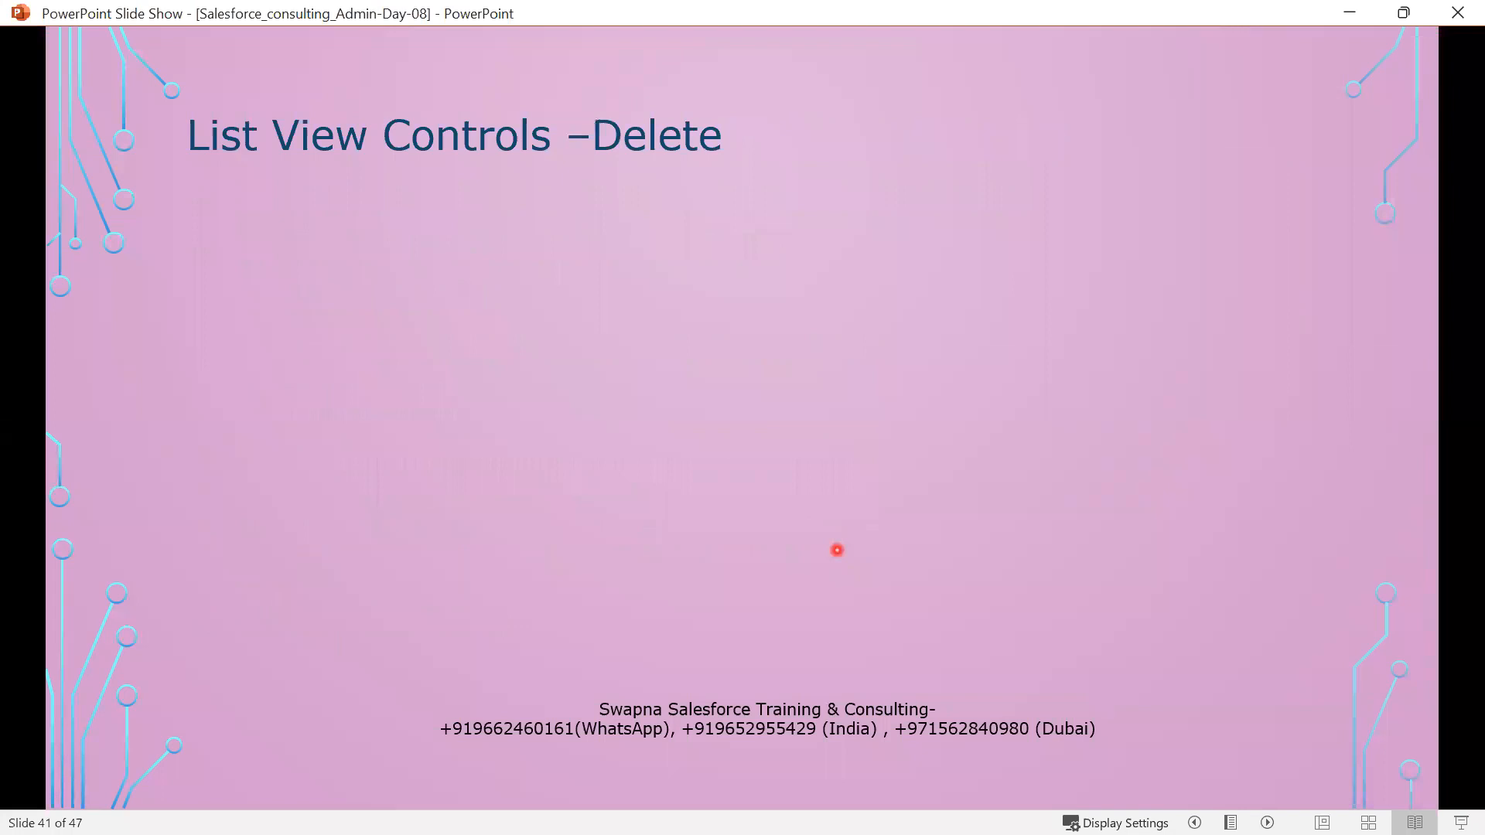
{"action": "key", "text": "Right"}
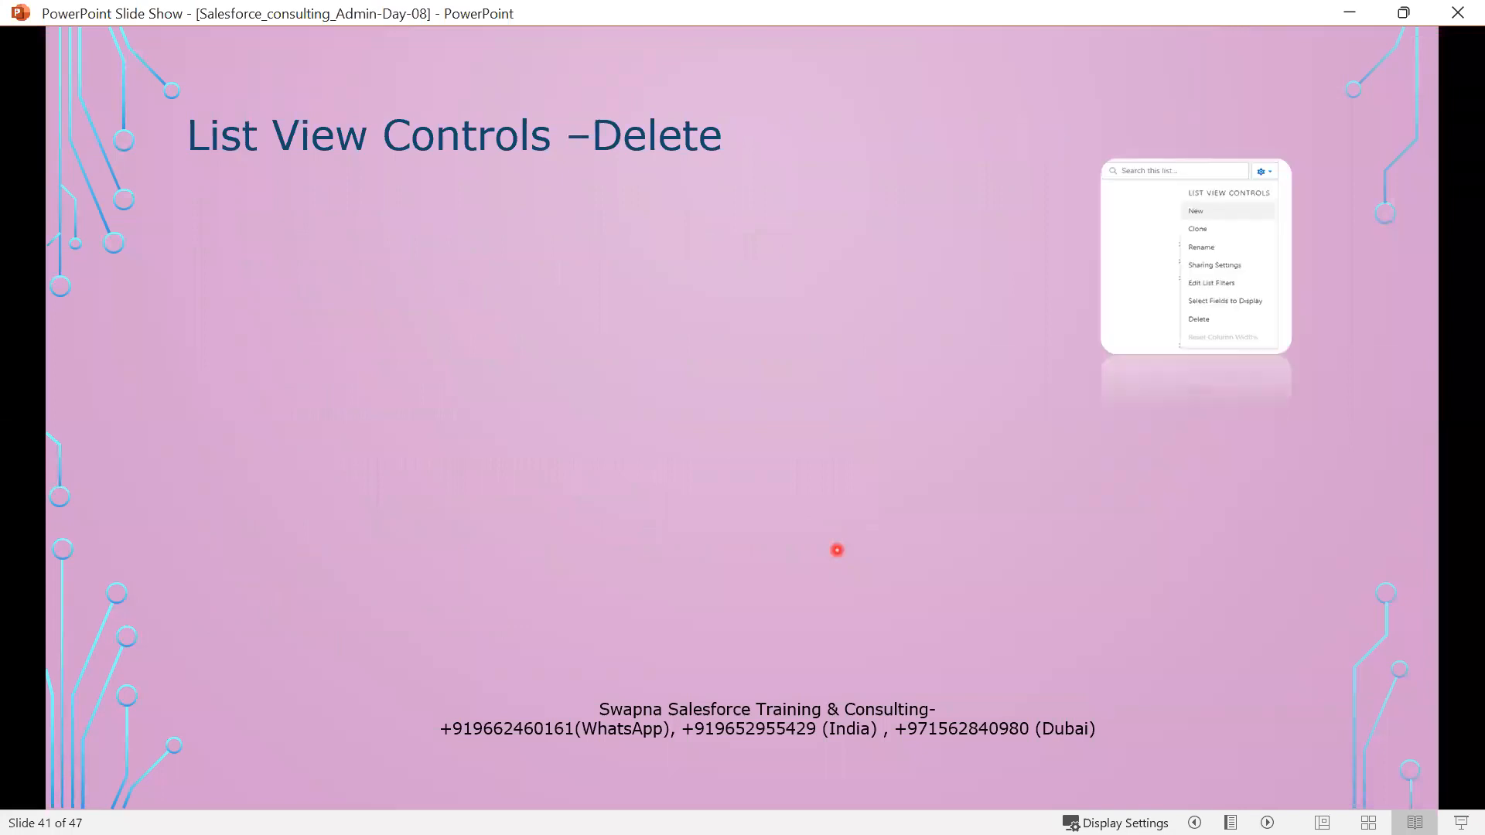
{"action": "key", "text": "Right"}
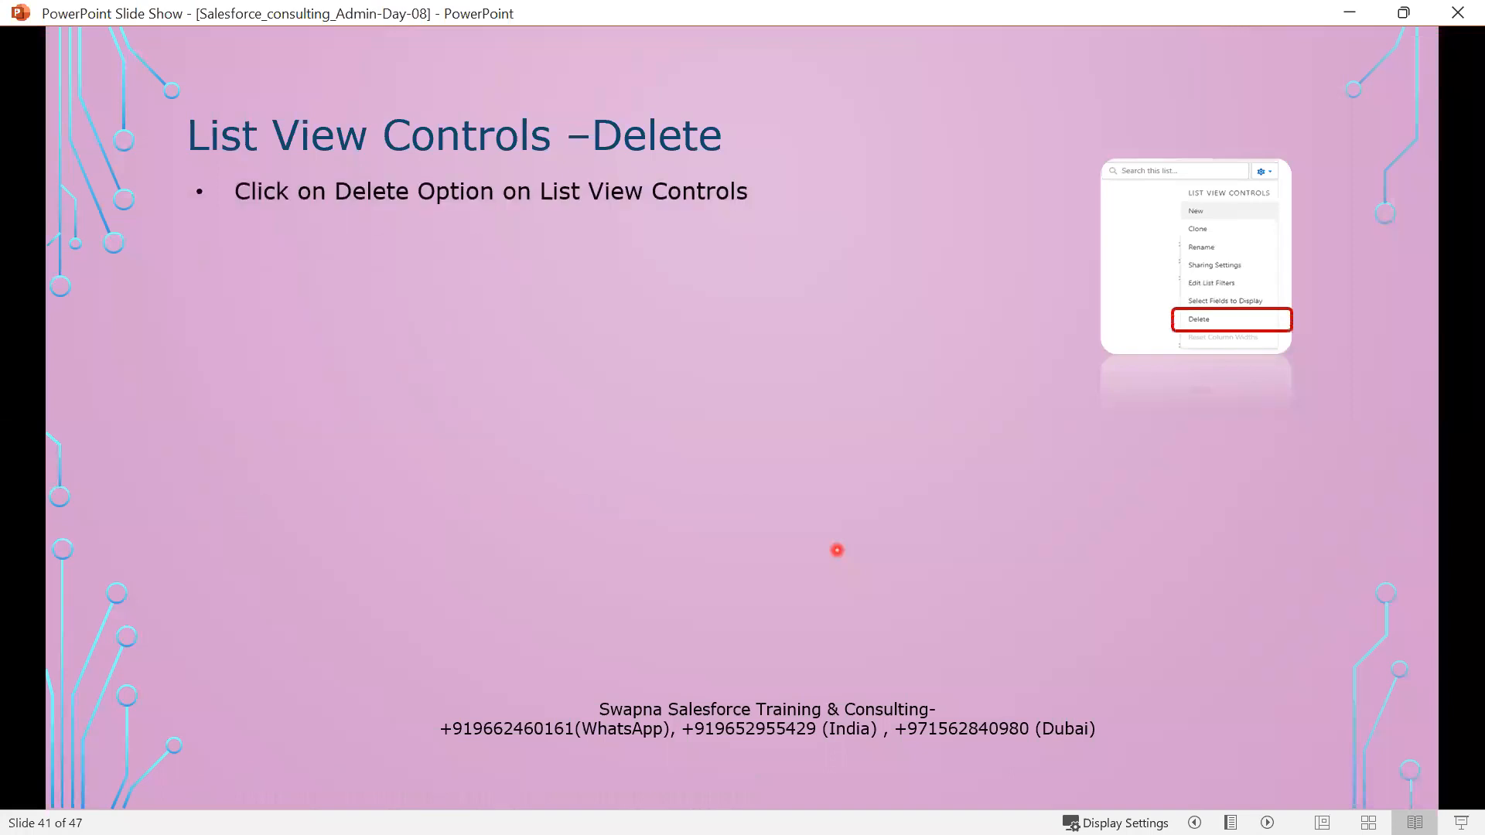
{"action": "key", "text": "Right"}
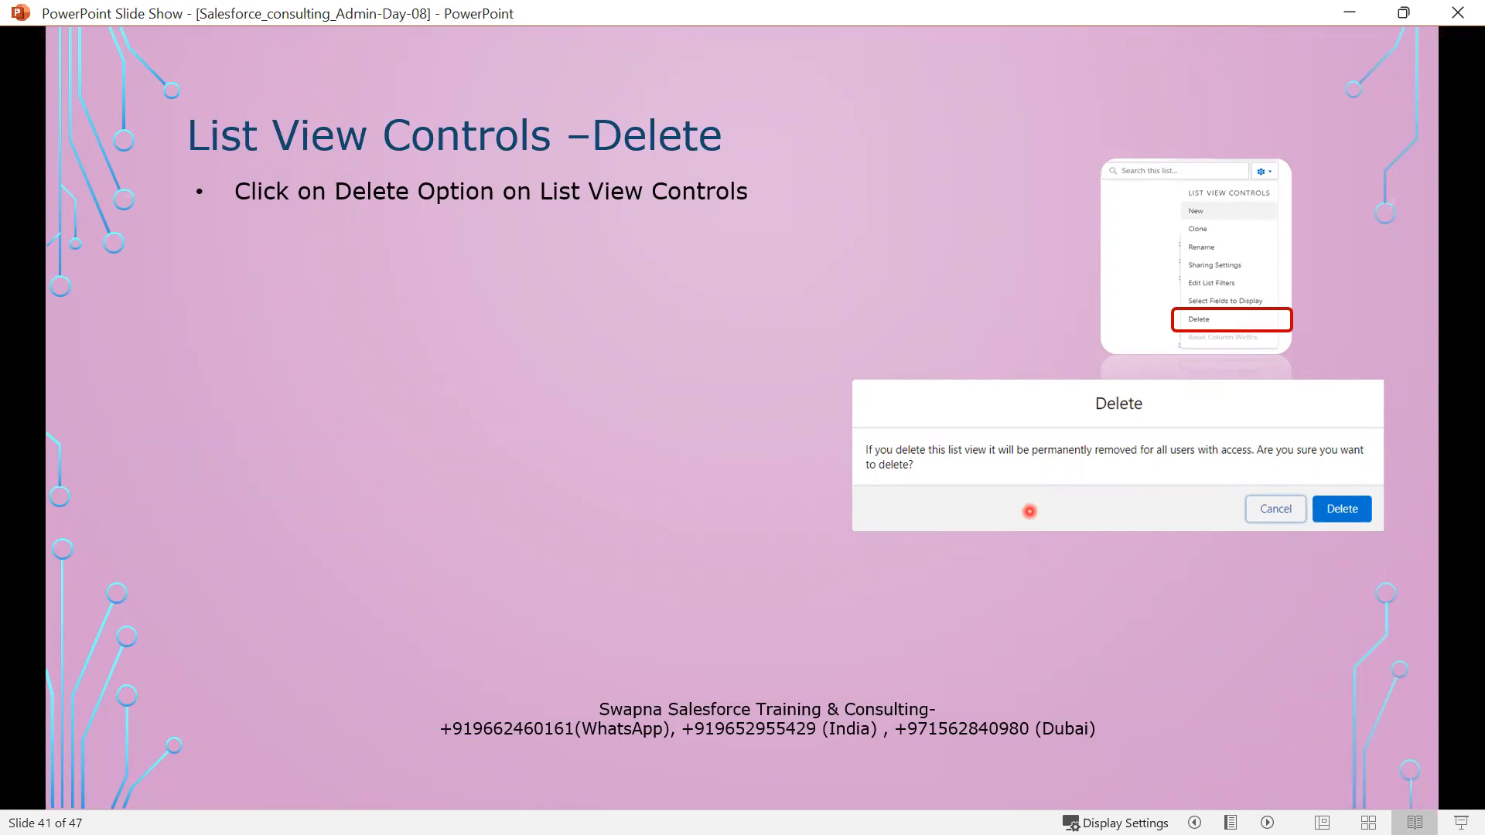
{"action": "left_click", "coordinate": [1030, 512]}
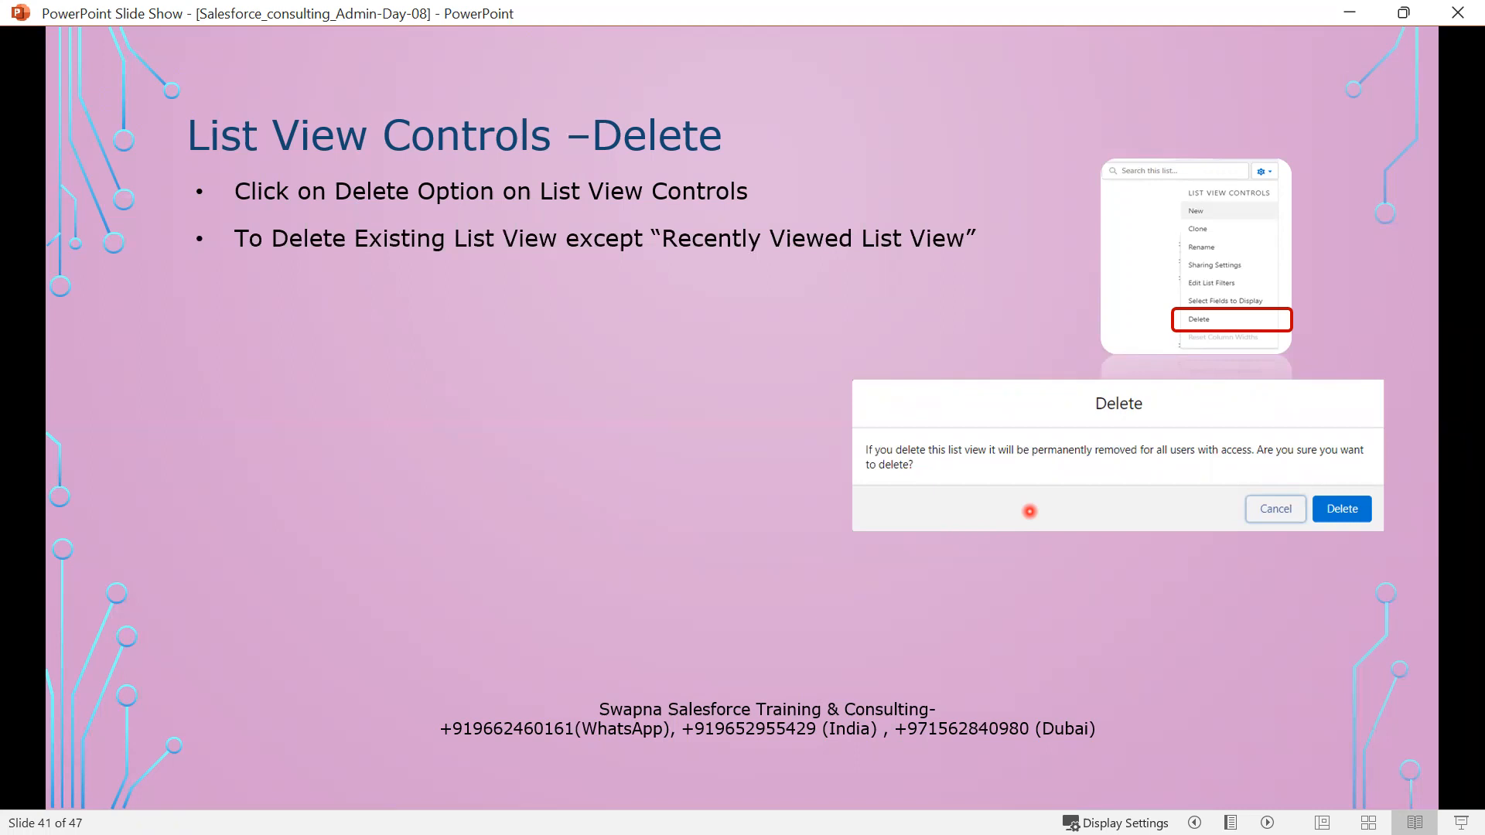
{"action": "left_click", "coordinate": [1030, 511]}
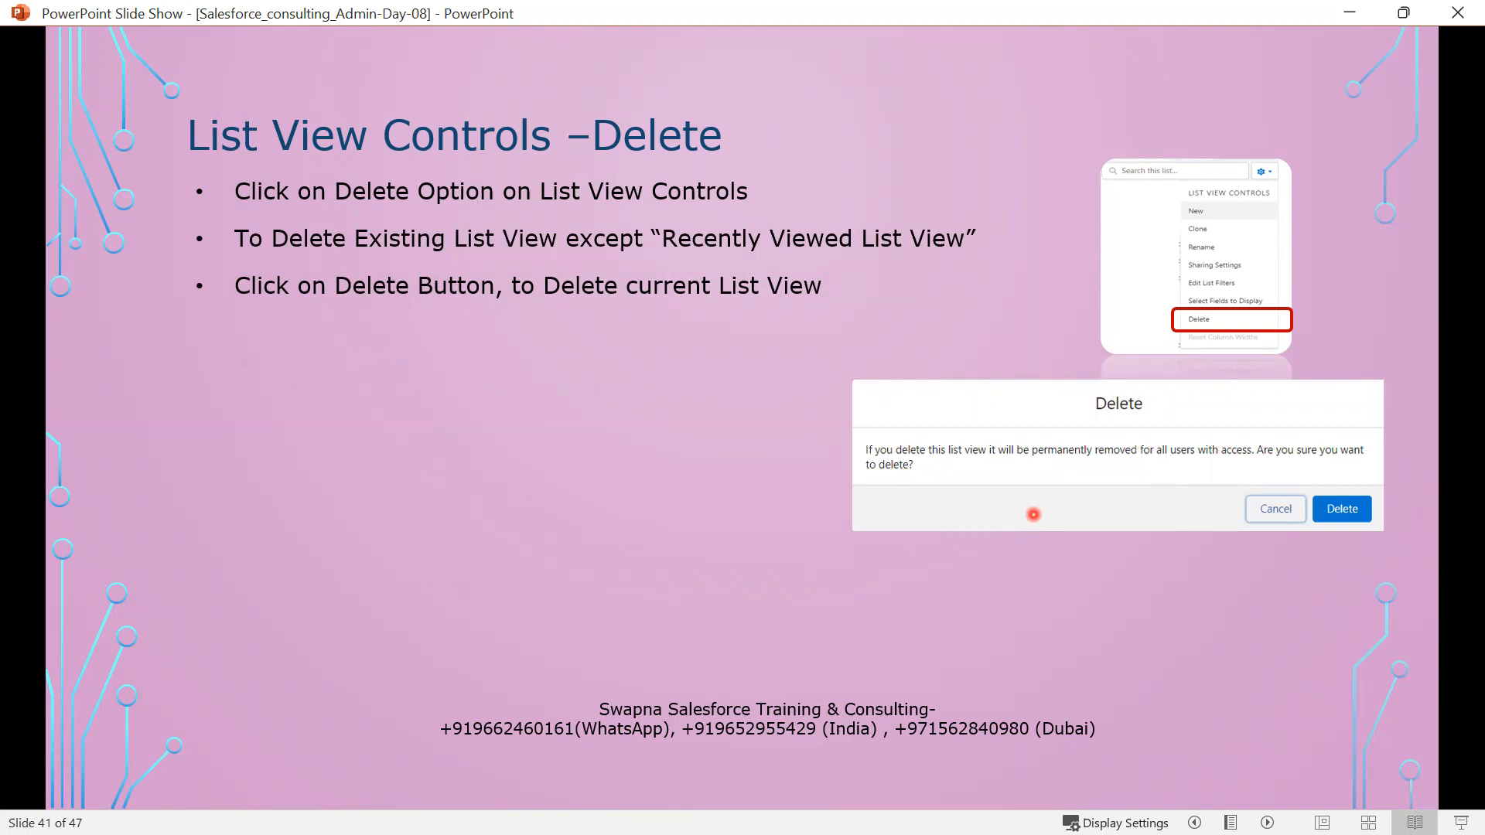
{"action": "key", "text": "Right"}
{"action": "key", "text": "Left"}
Switch back to Salesforce Lightning and delete the Current Month Birthdays contact list view
{"action": "key", "text": "alt+Tab"}
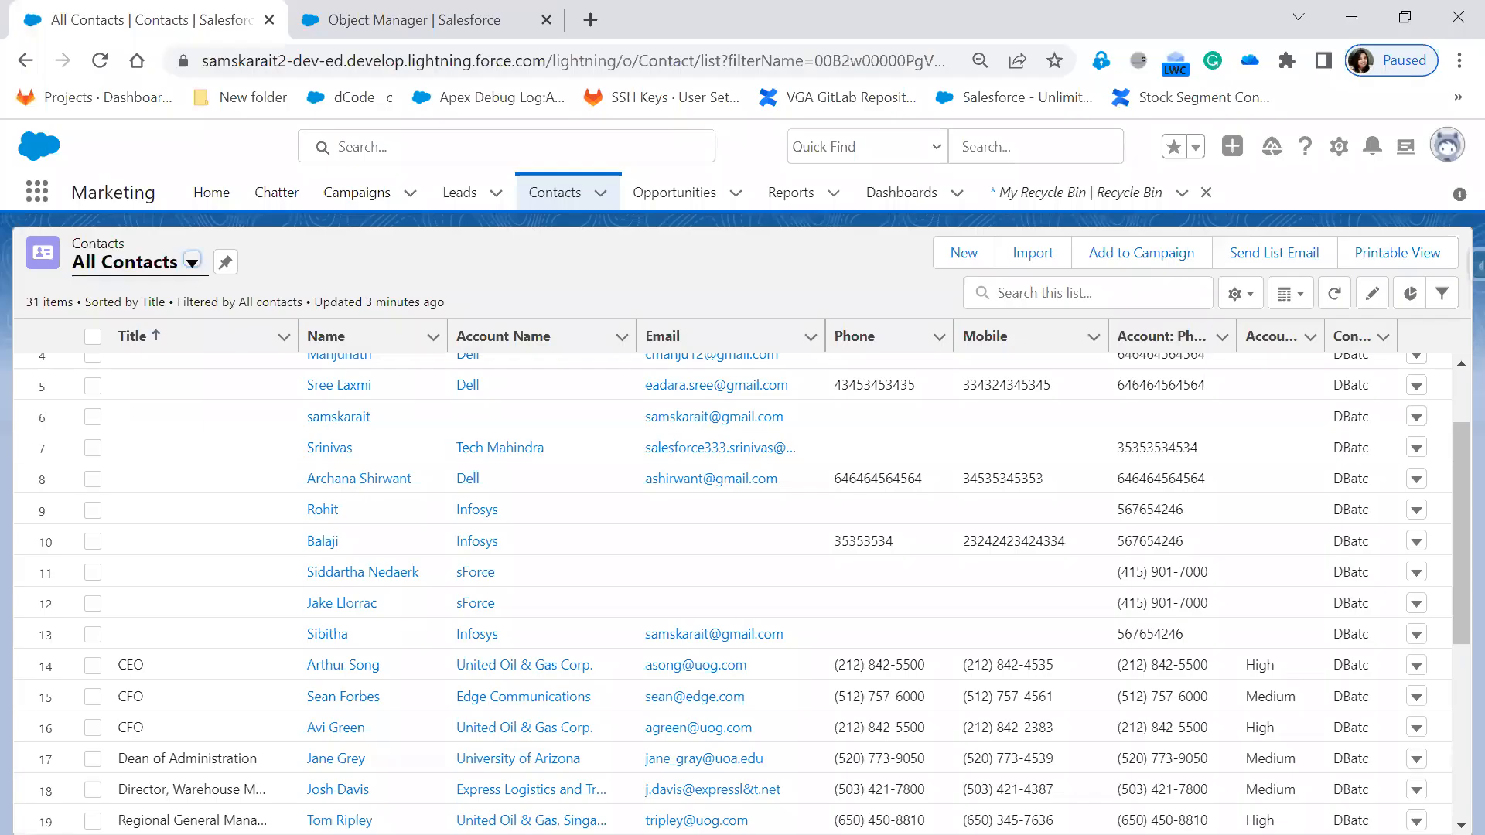
{"action": "left_click", "coordinate": [191, 262]}
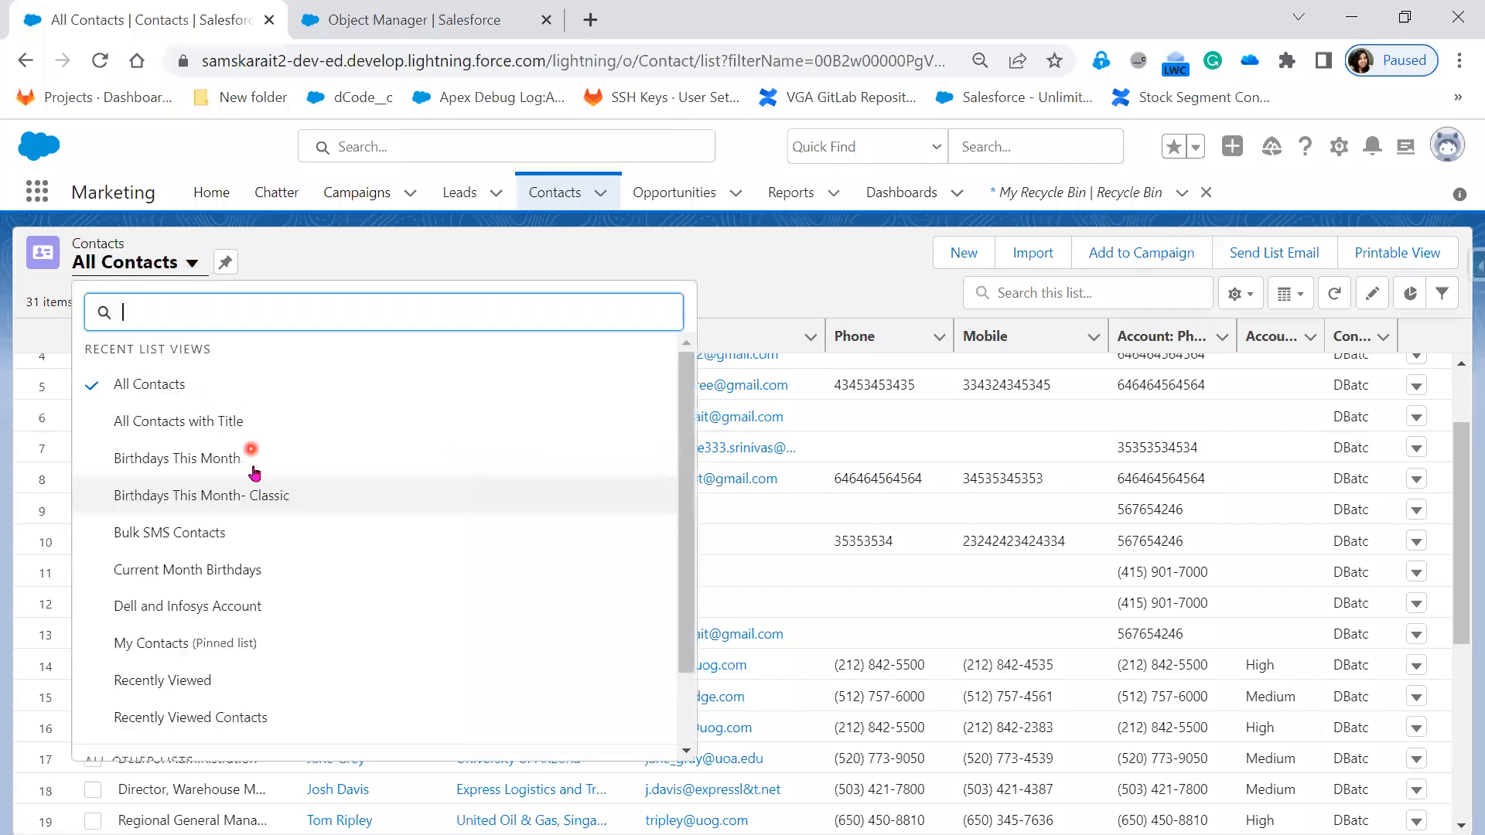
{"action": "left_click", "coordinate": [290, 578]}
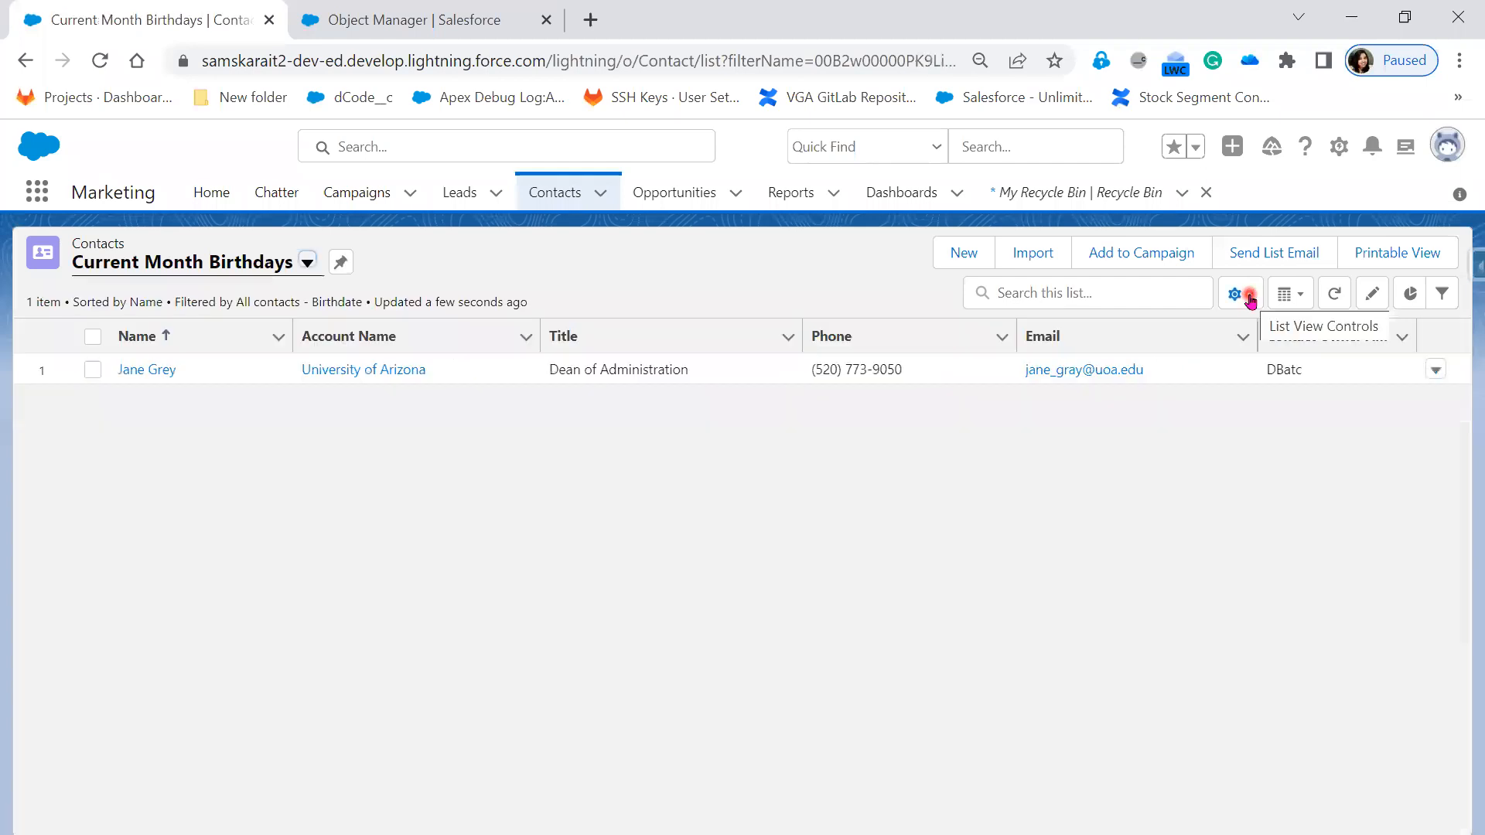
{"action": "left_click", "coordinate": [1250, 298]}
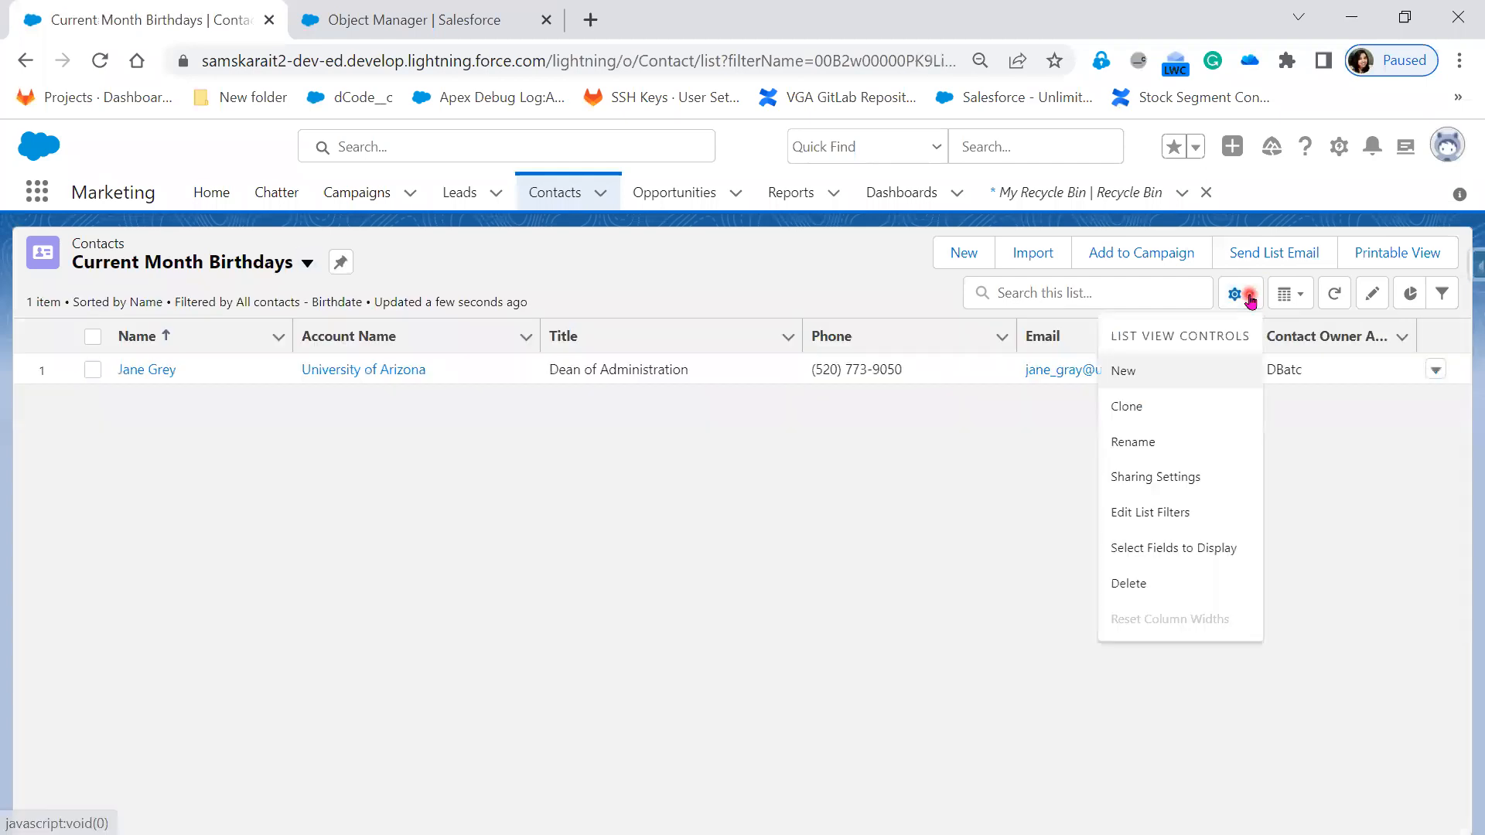
{"action": "left_click", "coordinate": [1162, 582]}
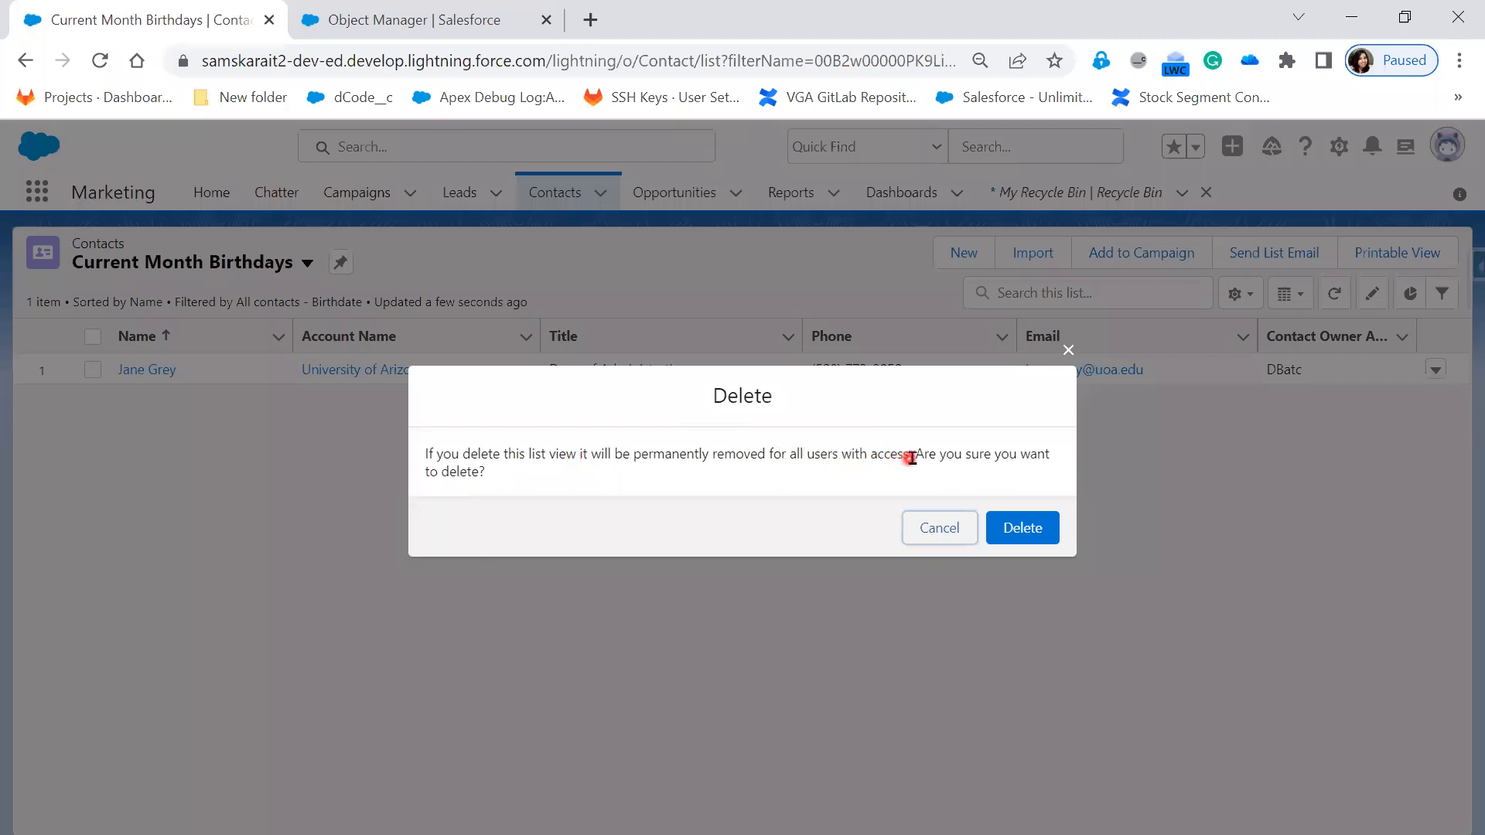
{"action": "left_click", "coordinate": [1041, 544]}
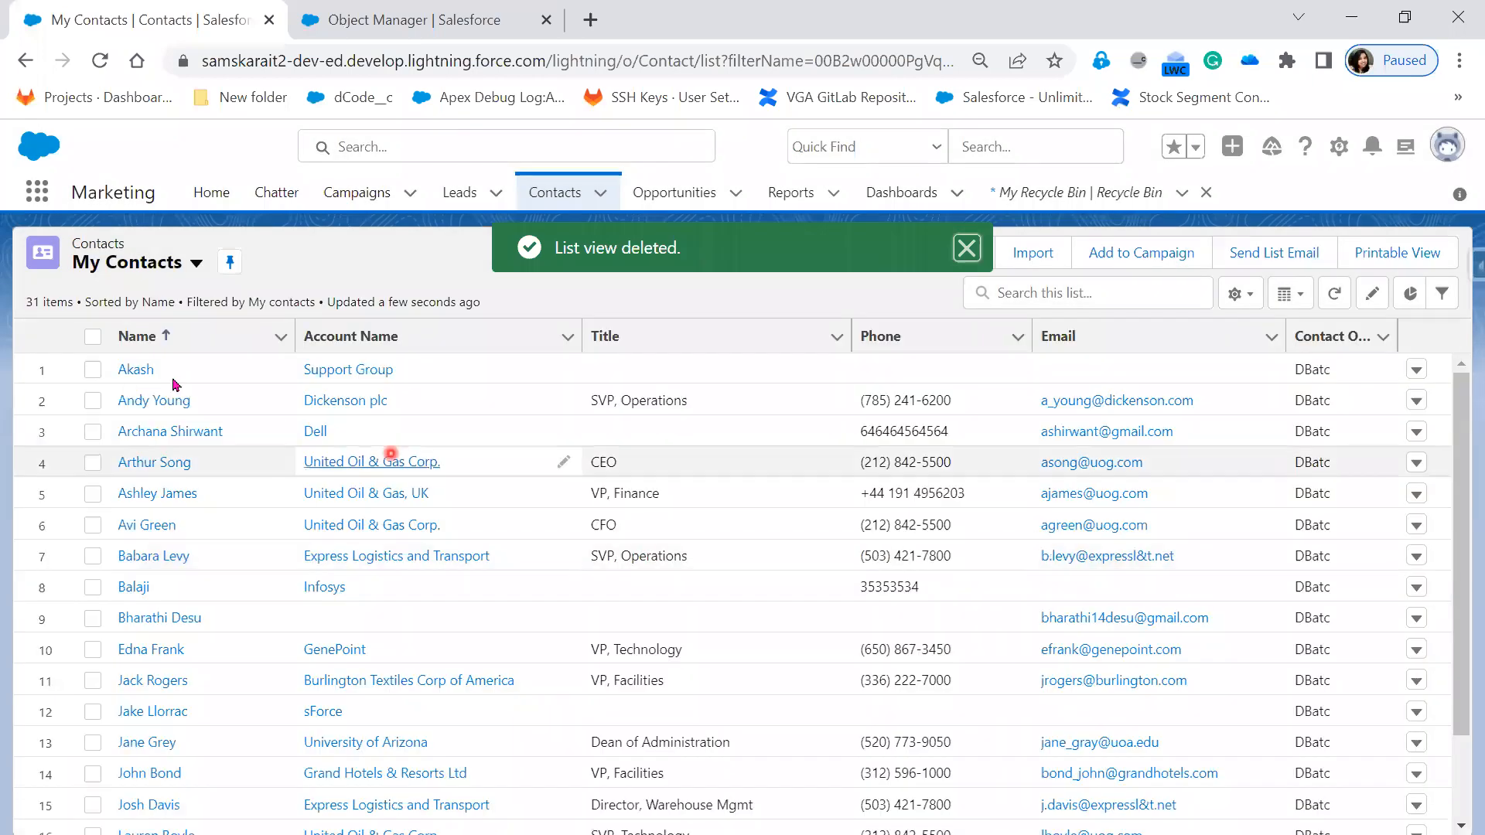
Find the Recycle Bin with the app search "rec" and open it to look for the deleted list view
{"action": "left_click", "coordinate": [40, 200]}
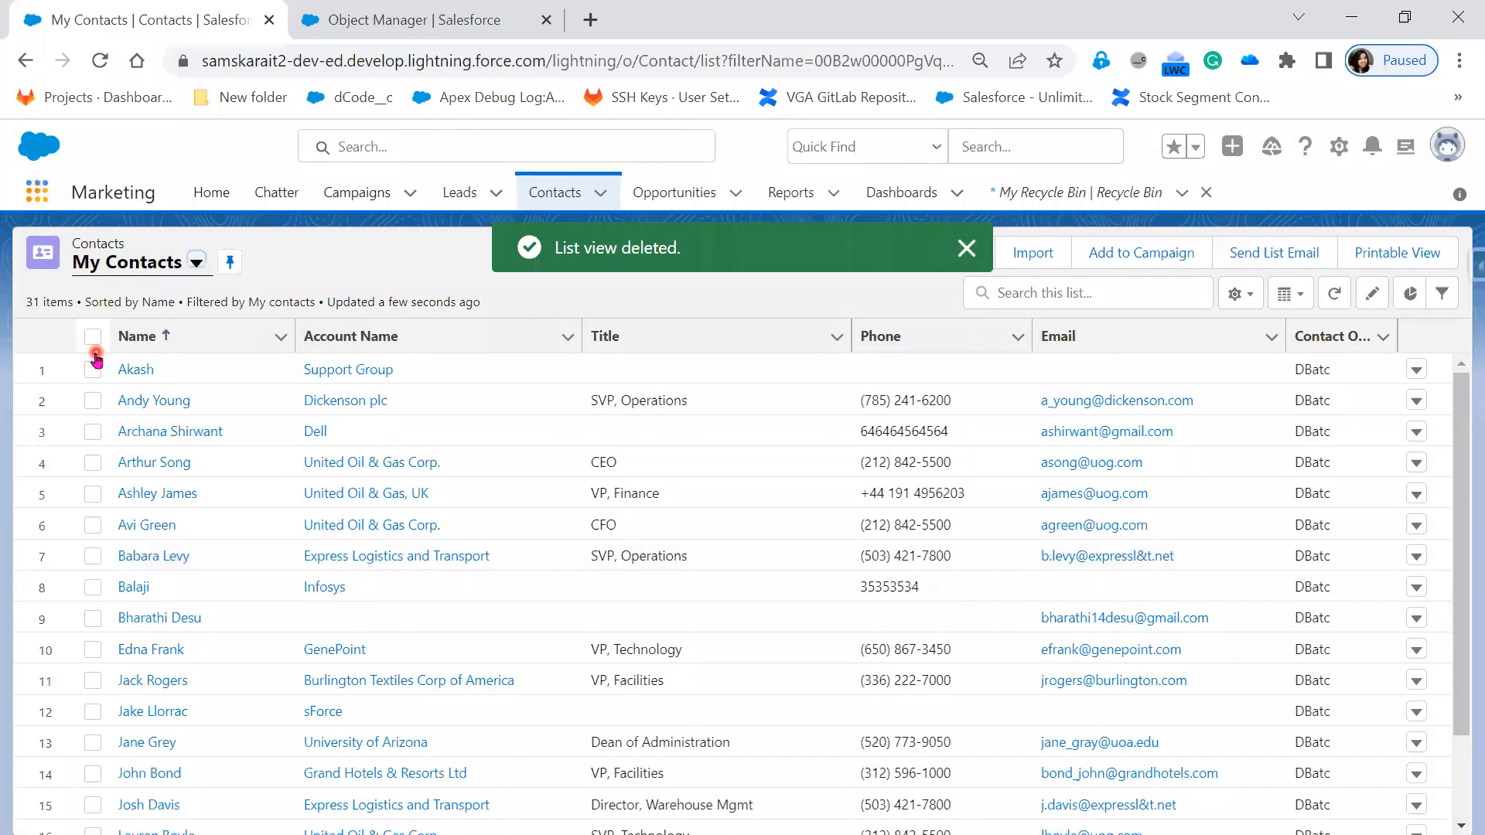
{"action": "type", "text": "rec"}
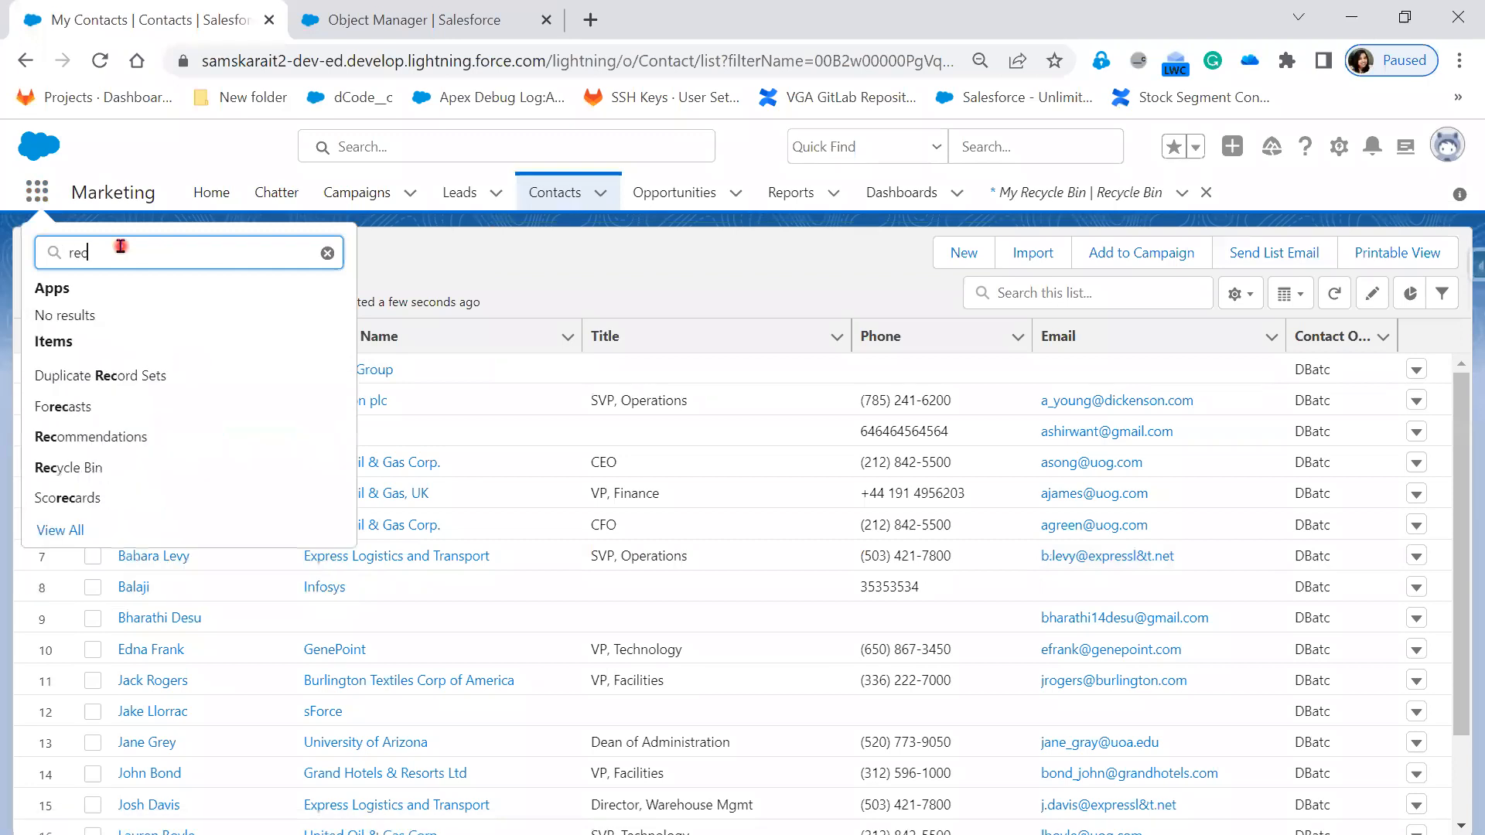
{"action": "left_click", "coordinate": [126, 473]}
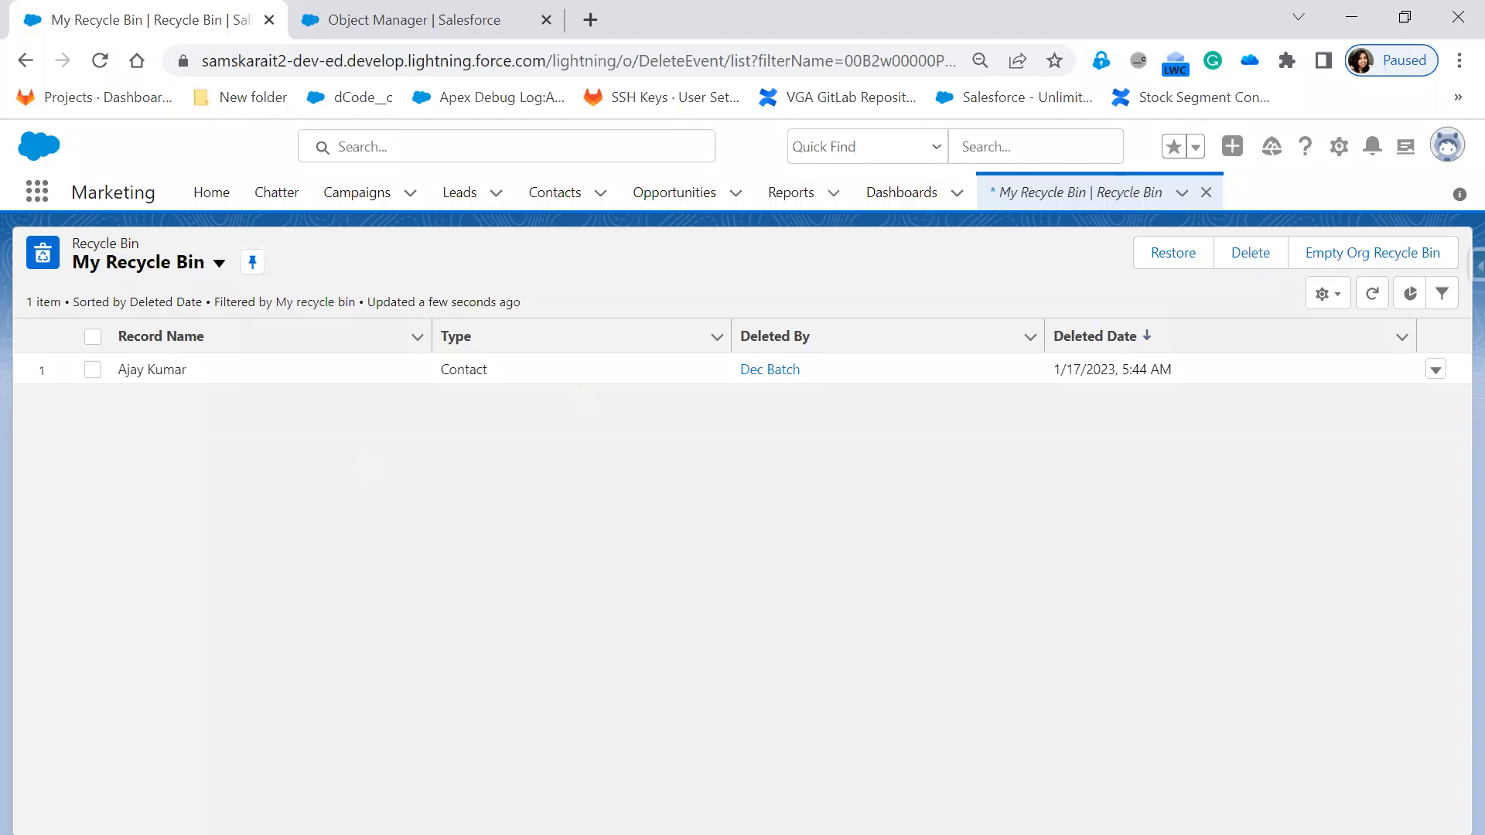
Switch to Salesforce Classic and delete the Birthdays This Month- Classic contact list view
{"action": "key", "text": "alt+Tab"}
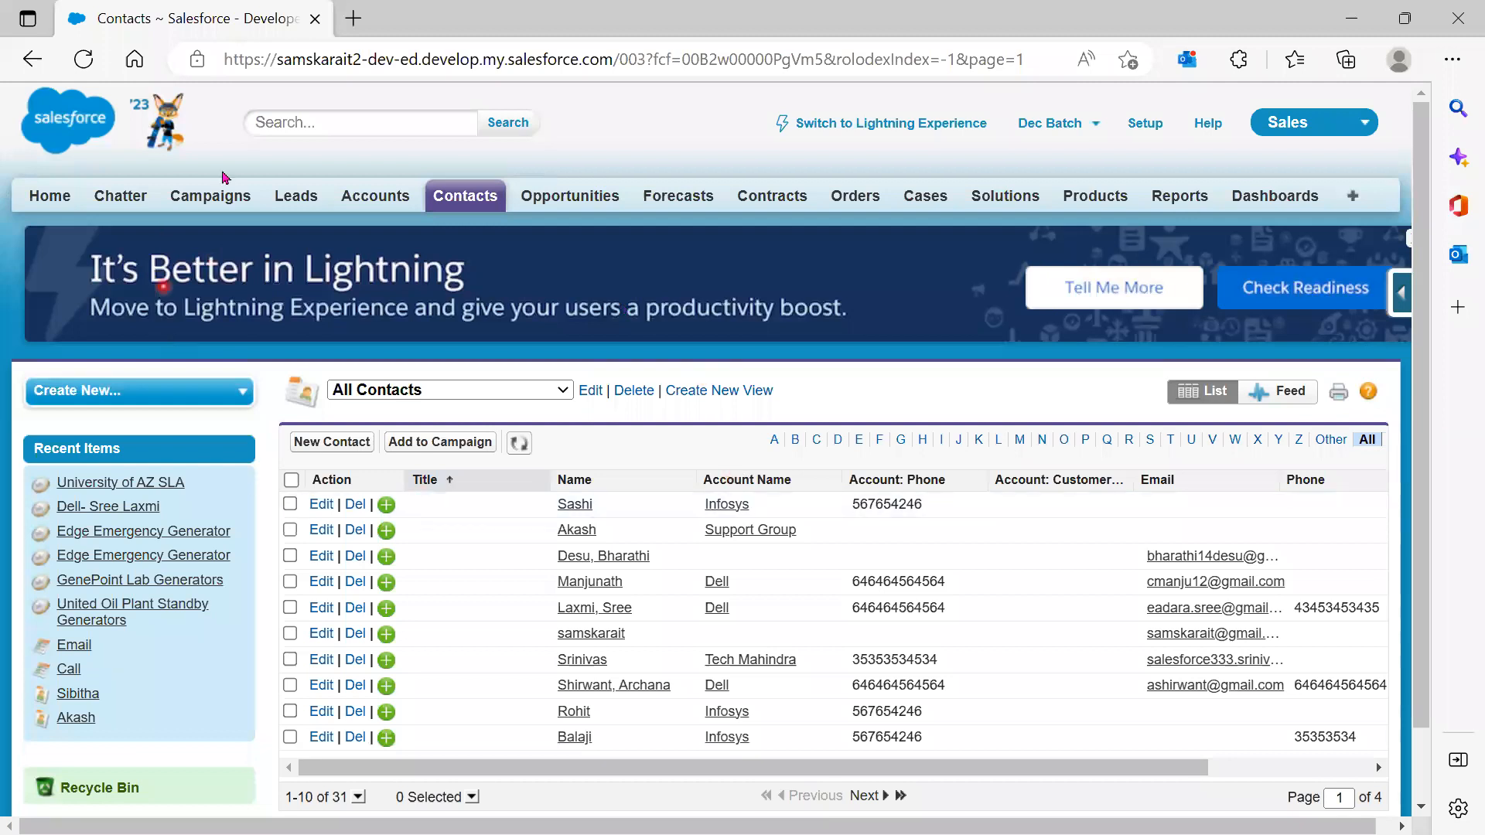
{"action": "left_click", "coordinate": [474, 209]}
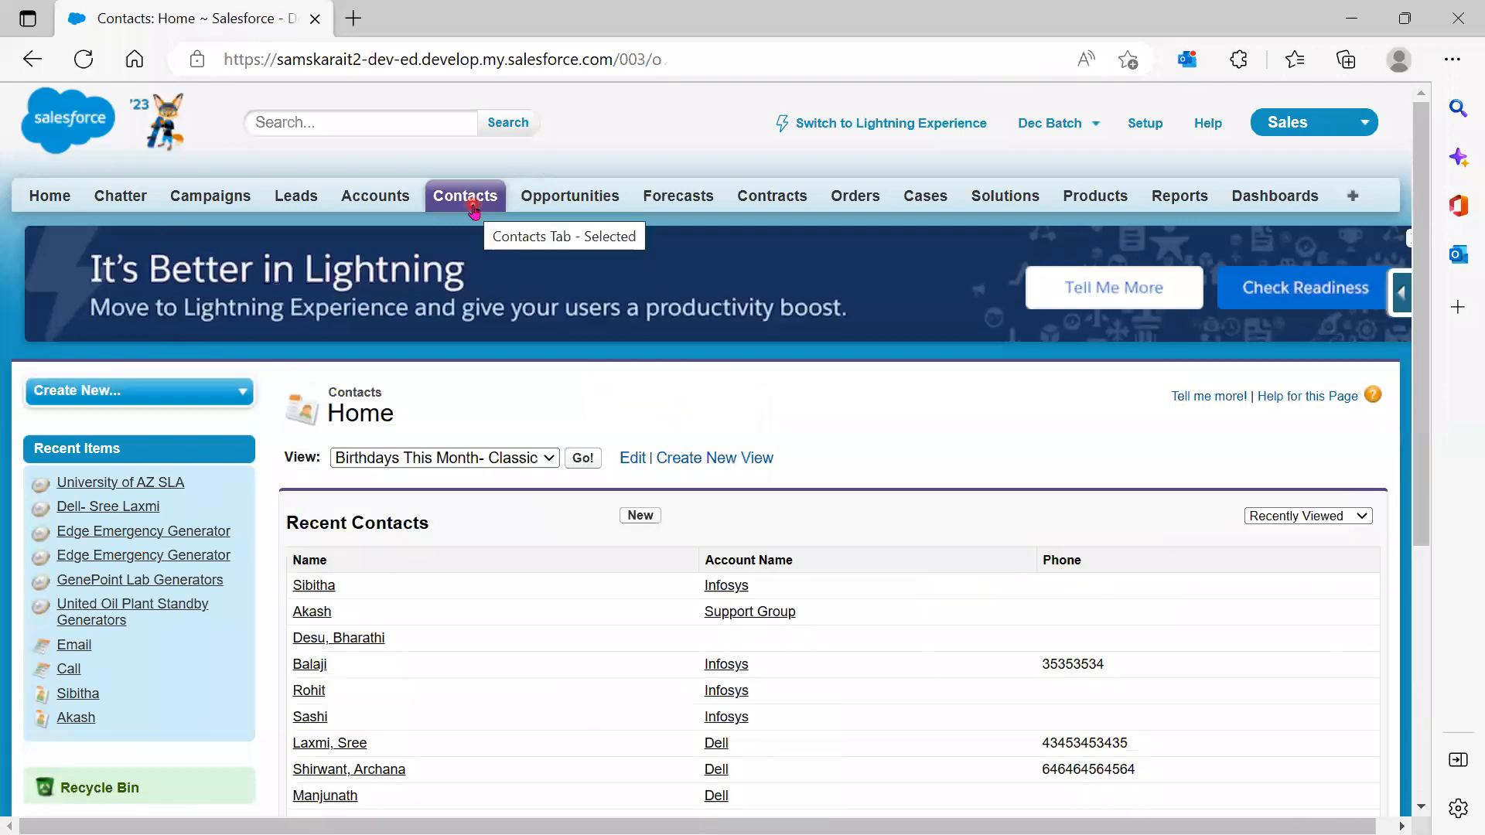
{"action": "left_click", "coordinate": [546, 457]}
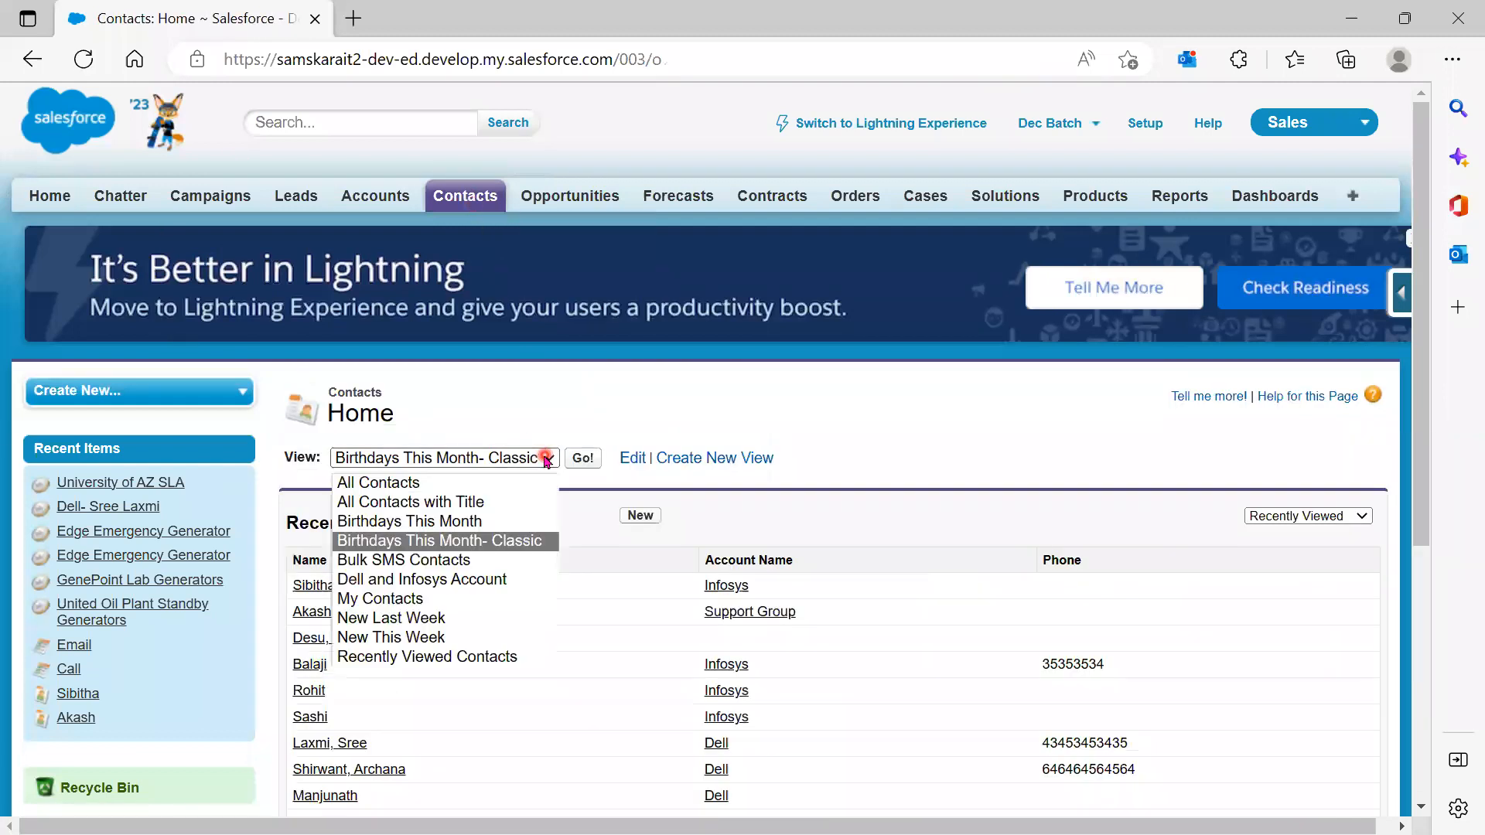
{"action": "left_click", "coordinate": [530, 540]}
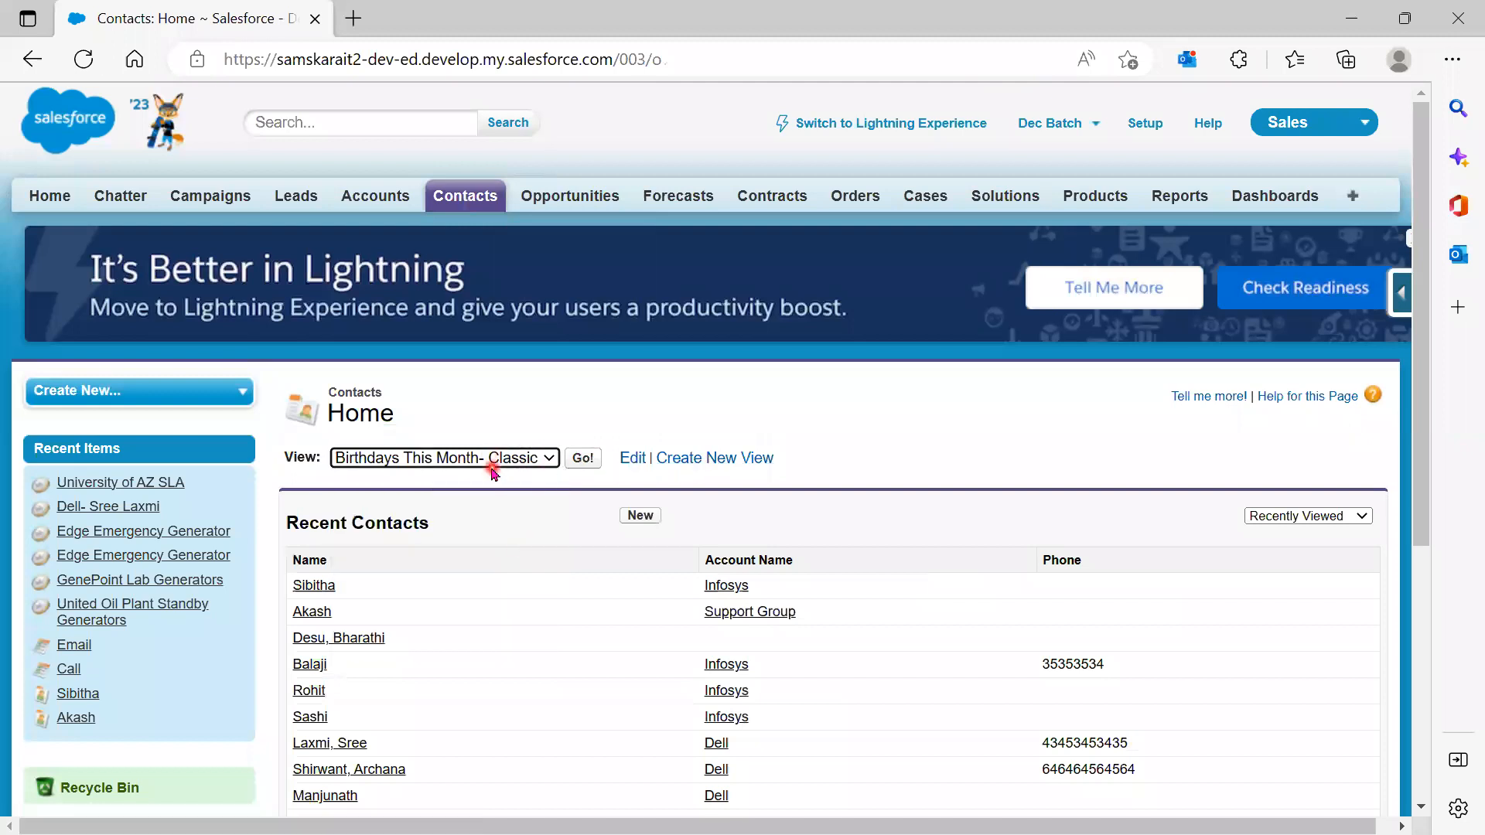
{"action": "left_click", "coordinate": [549, 458]}
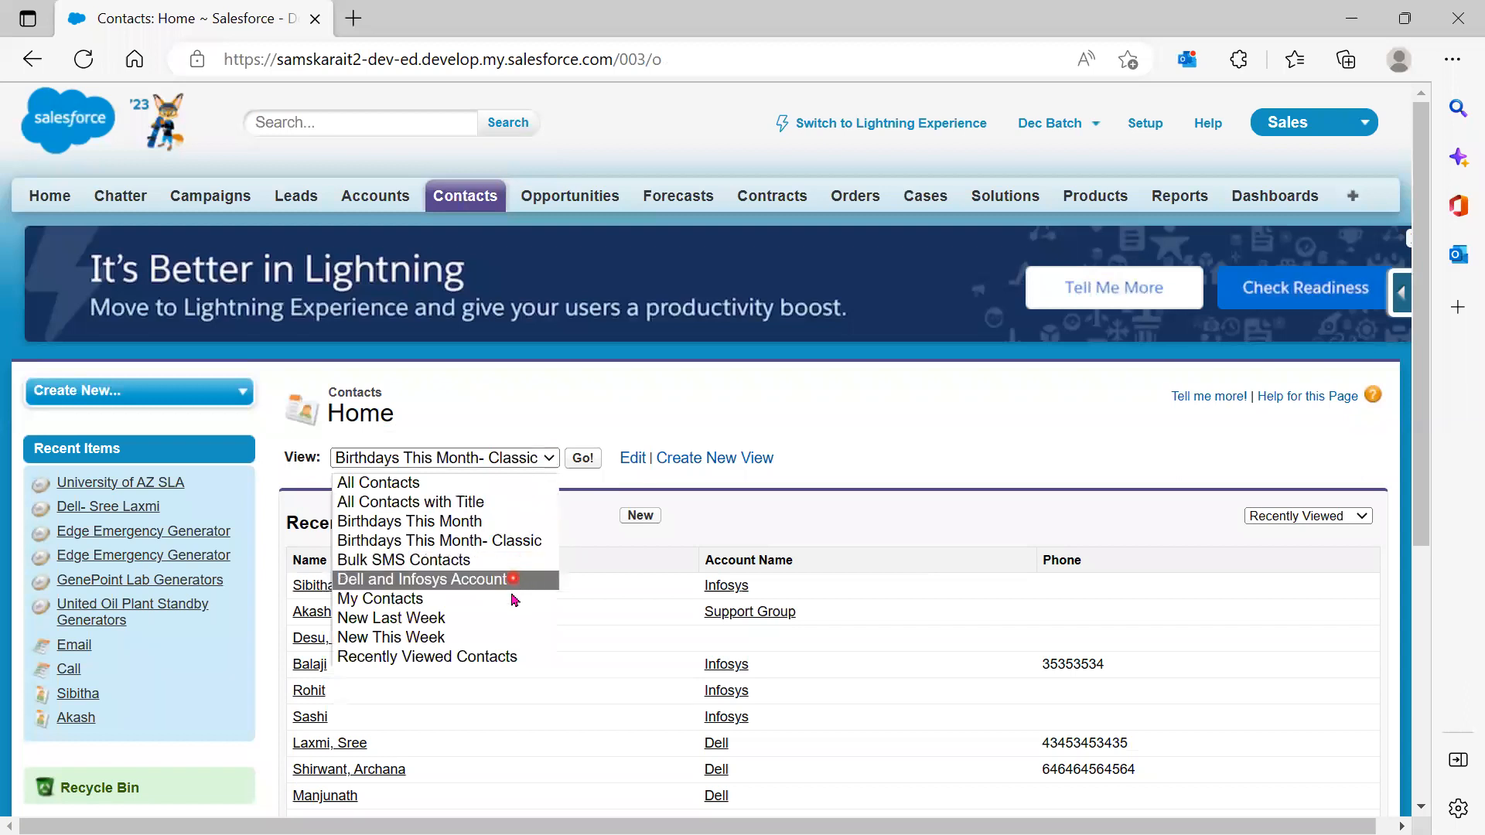
{"action": "left_click", "coordinate": [630, 459]}
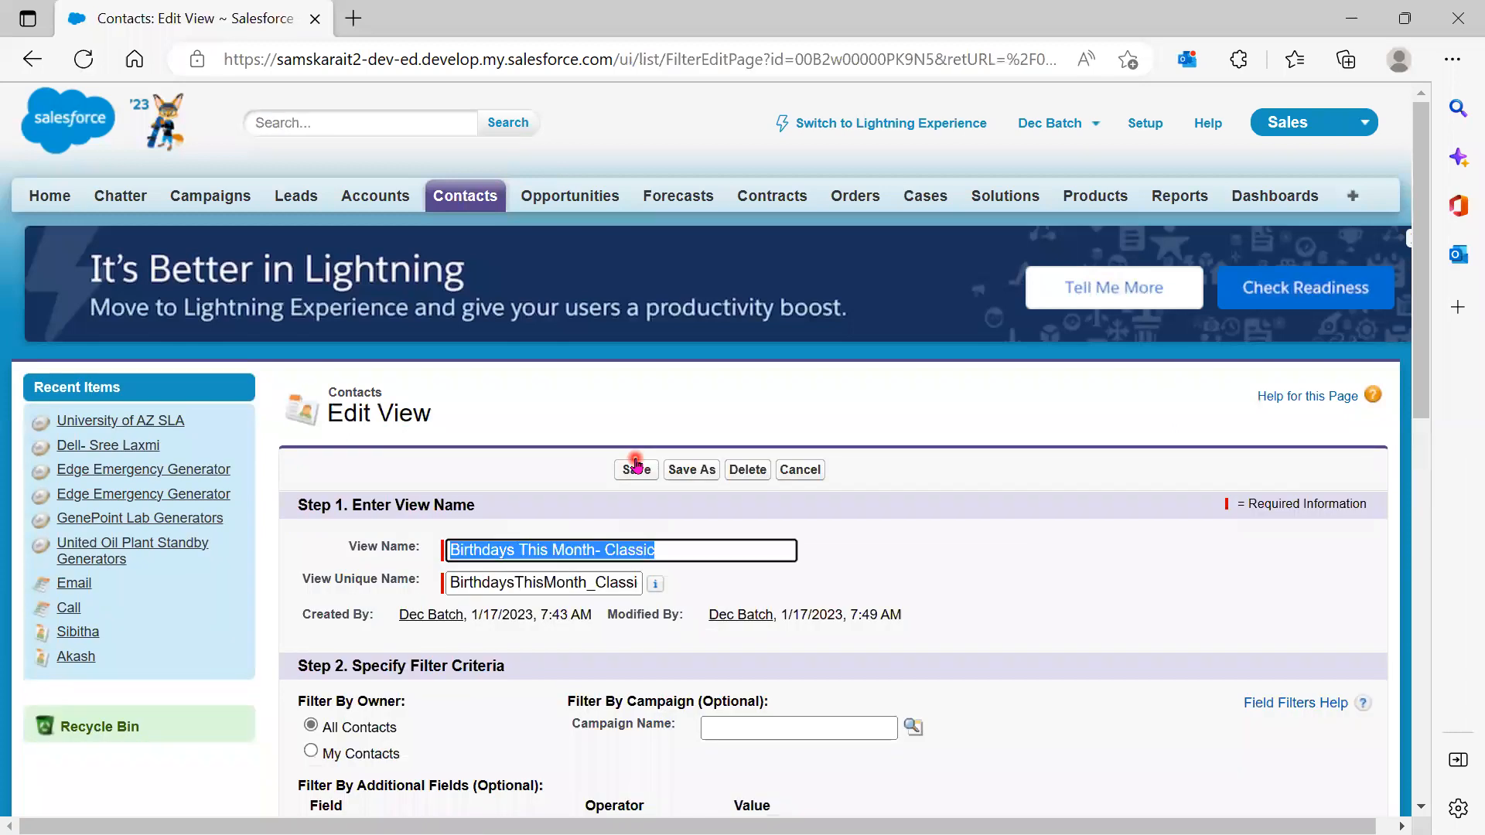
{"action": "left_click", "coordinate": [747, 472]}
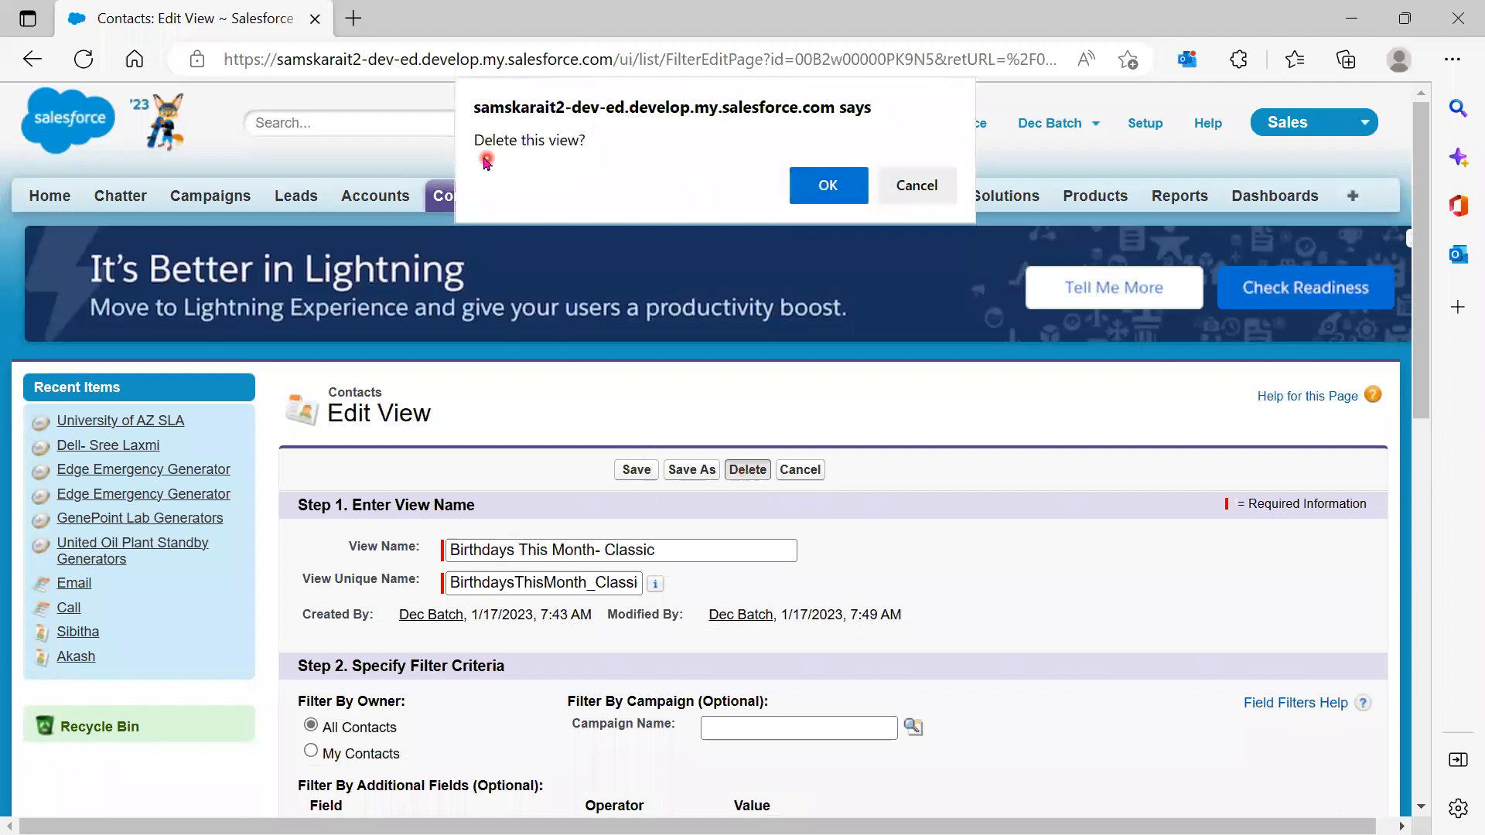
{"action": "left_click", "coordinate": [845, 195]}
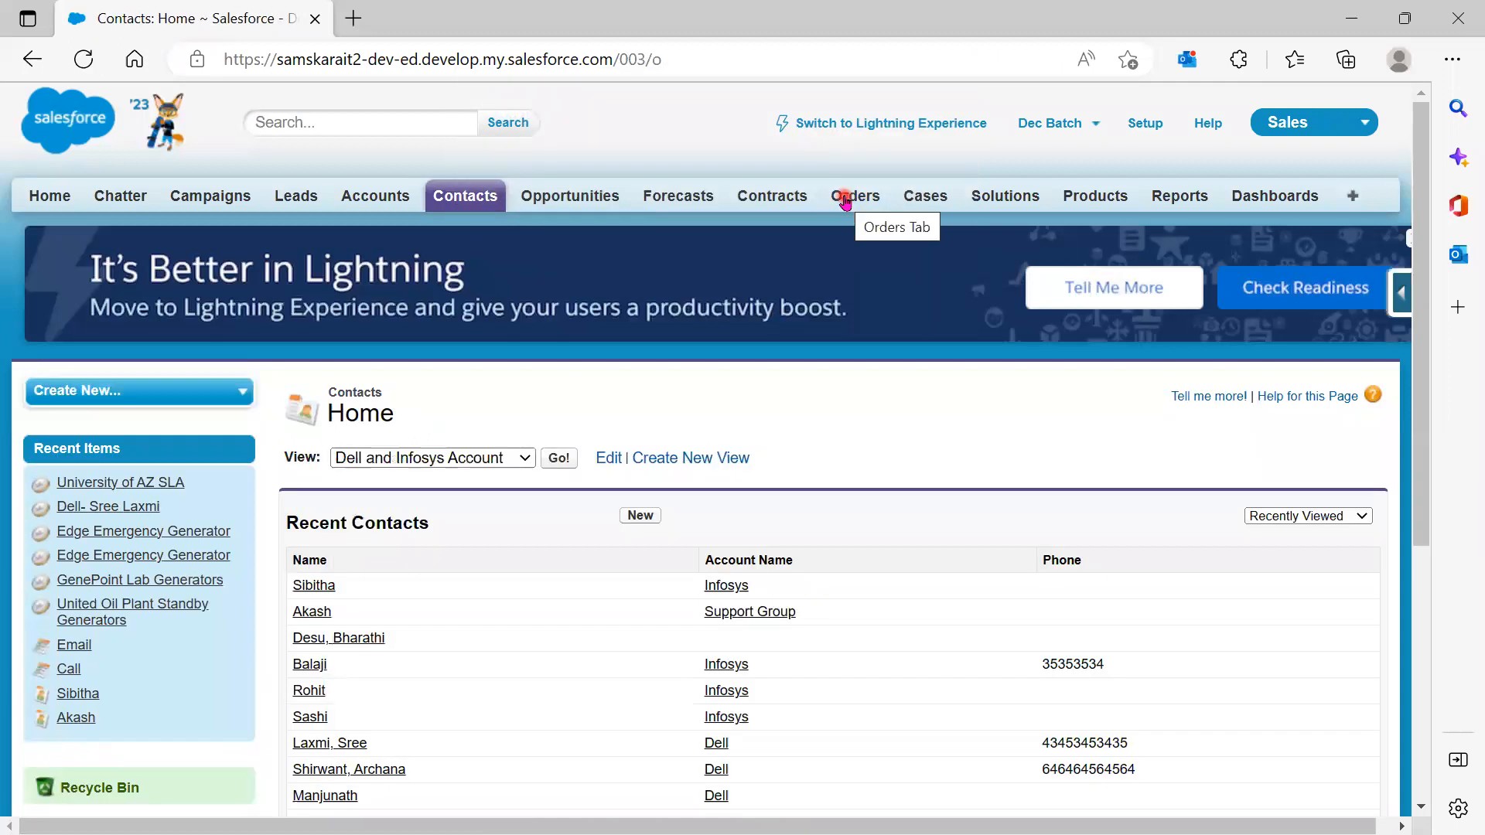
Open the Classic Recycle Bin and show All recycle bin items to look for the deleted view
{"action": "left_click", "coordinate": [105, 793]}
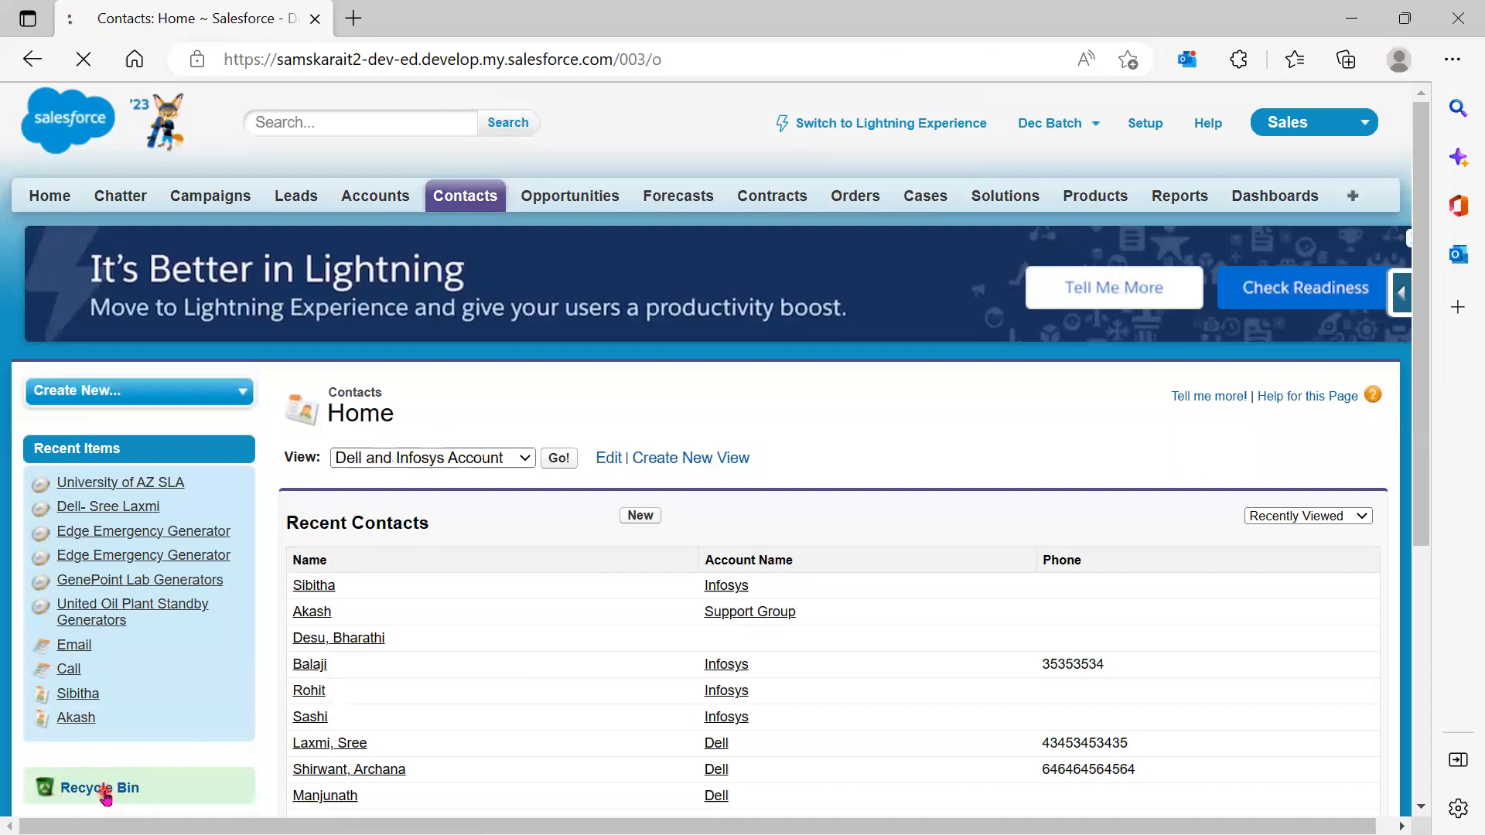
{"action": "left_click", "coordinate": [449, 328]}
{"action": "left_click", "coordinate": [447, 372]}
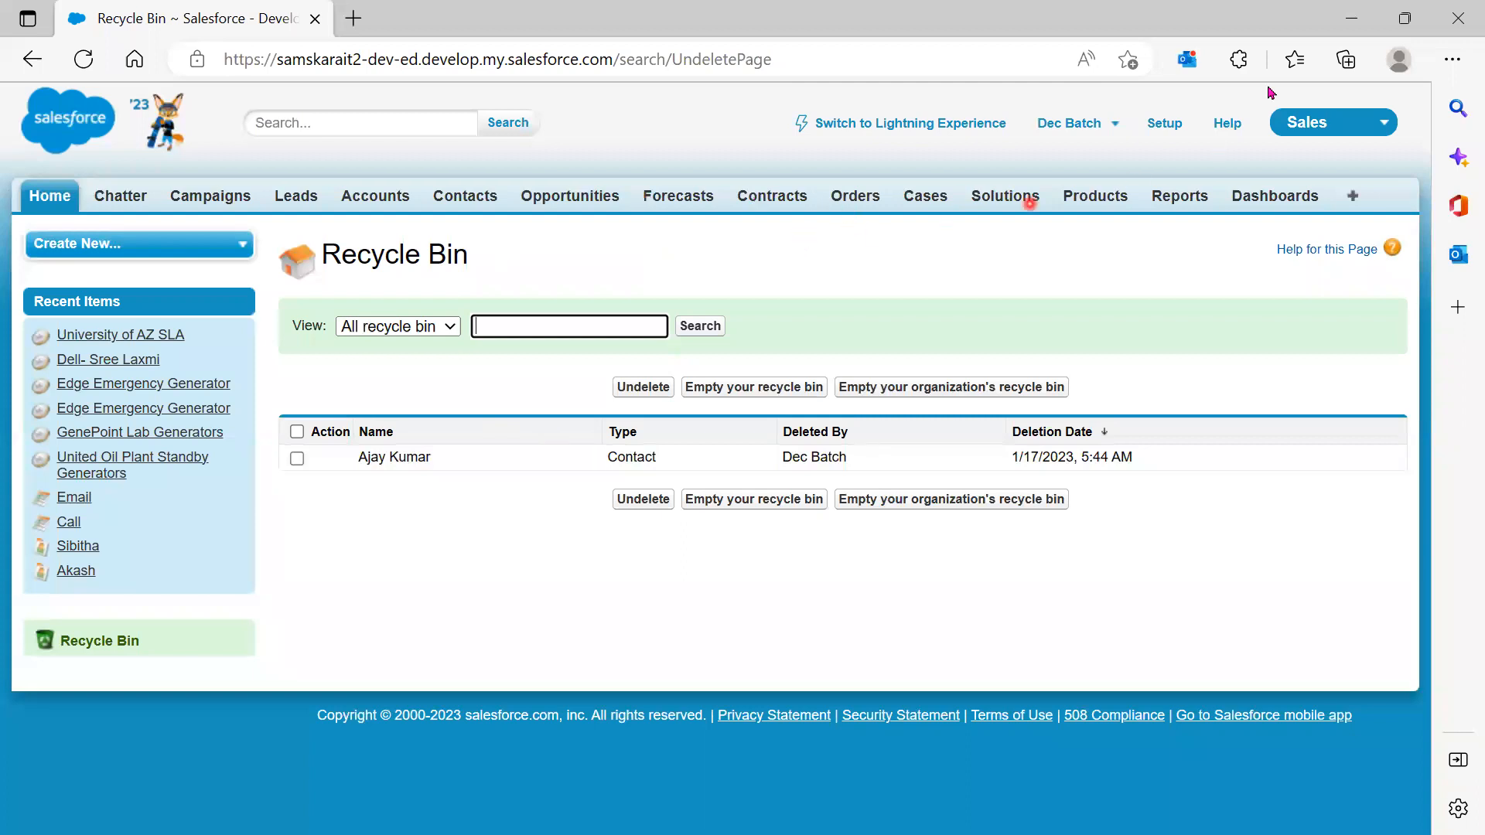
Switch to the PowerPoint slide show and advance to the Standard List view - Recently Viewed slide, revealing its first bullet
{"action": "left_click", "coordinate": [1352, 19]}
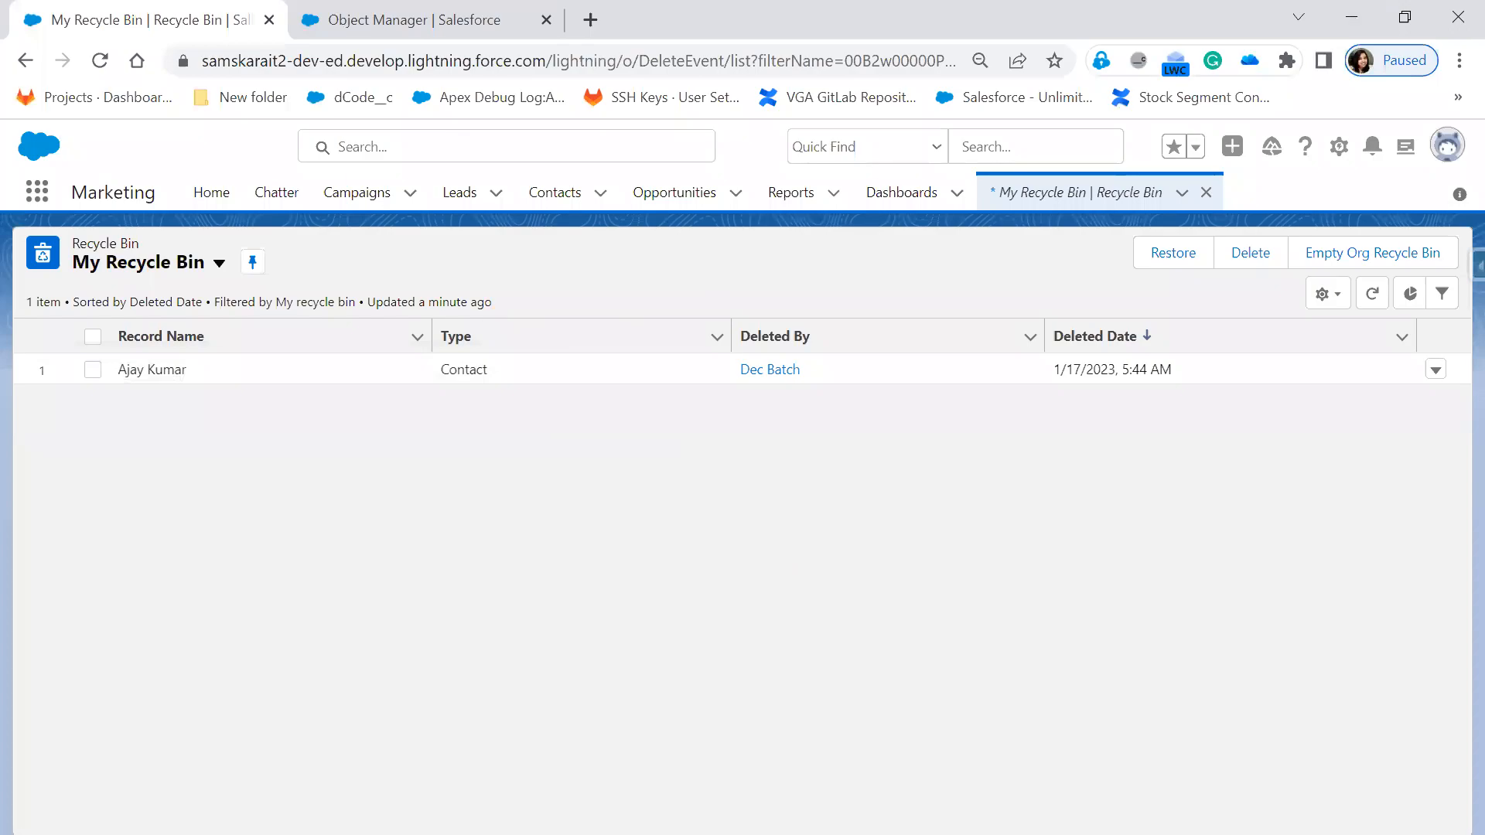
{"action": "key", "text": "alt+Tab"}
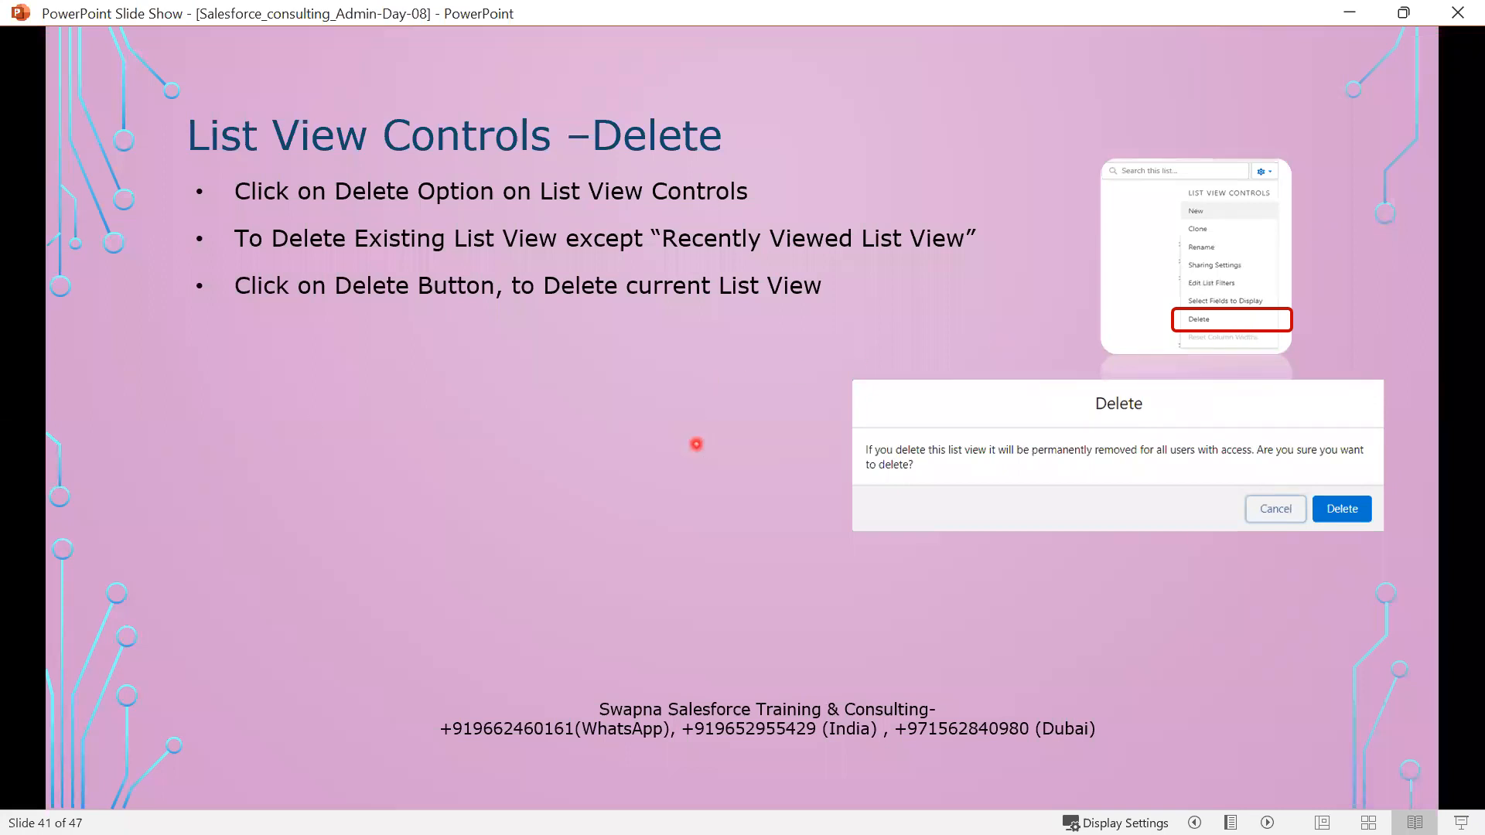
{"action": "key", "text": "alt+Tab"}
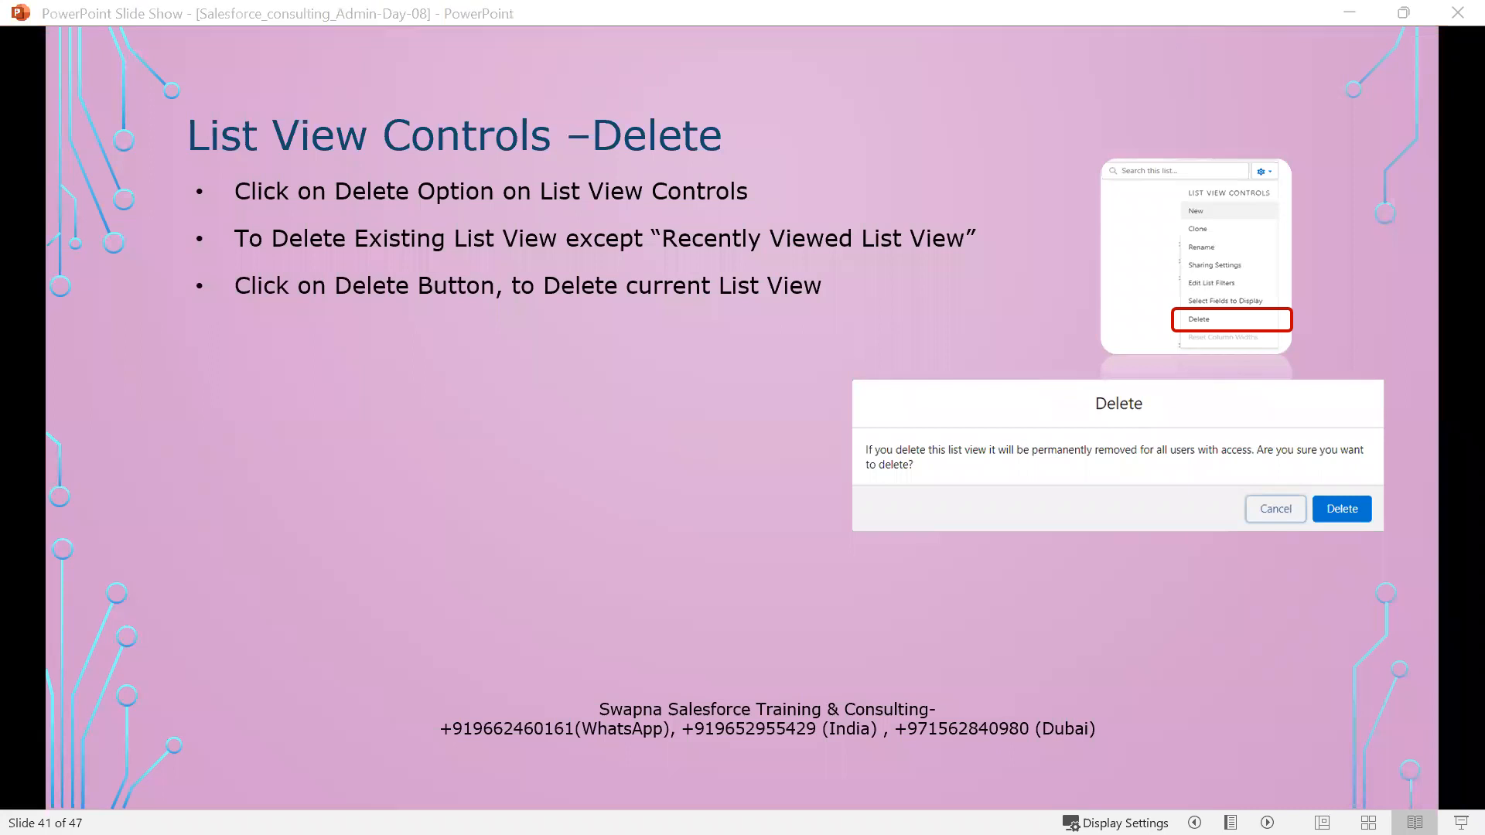
{"action": "left_click", "coordinate": [540, 440]}
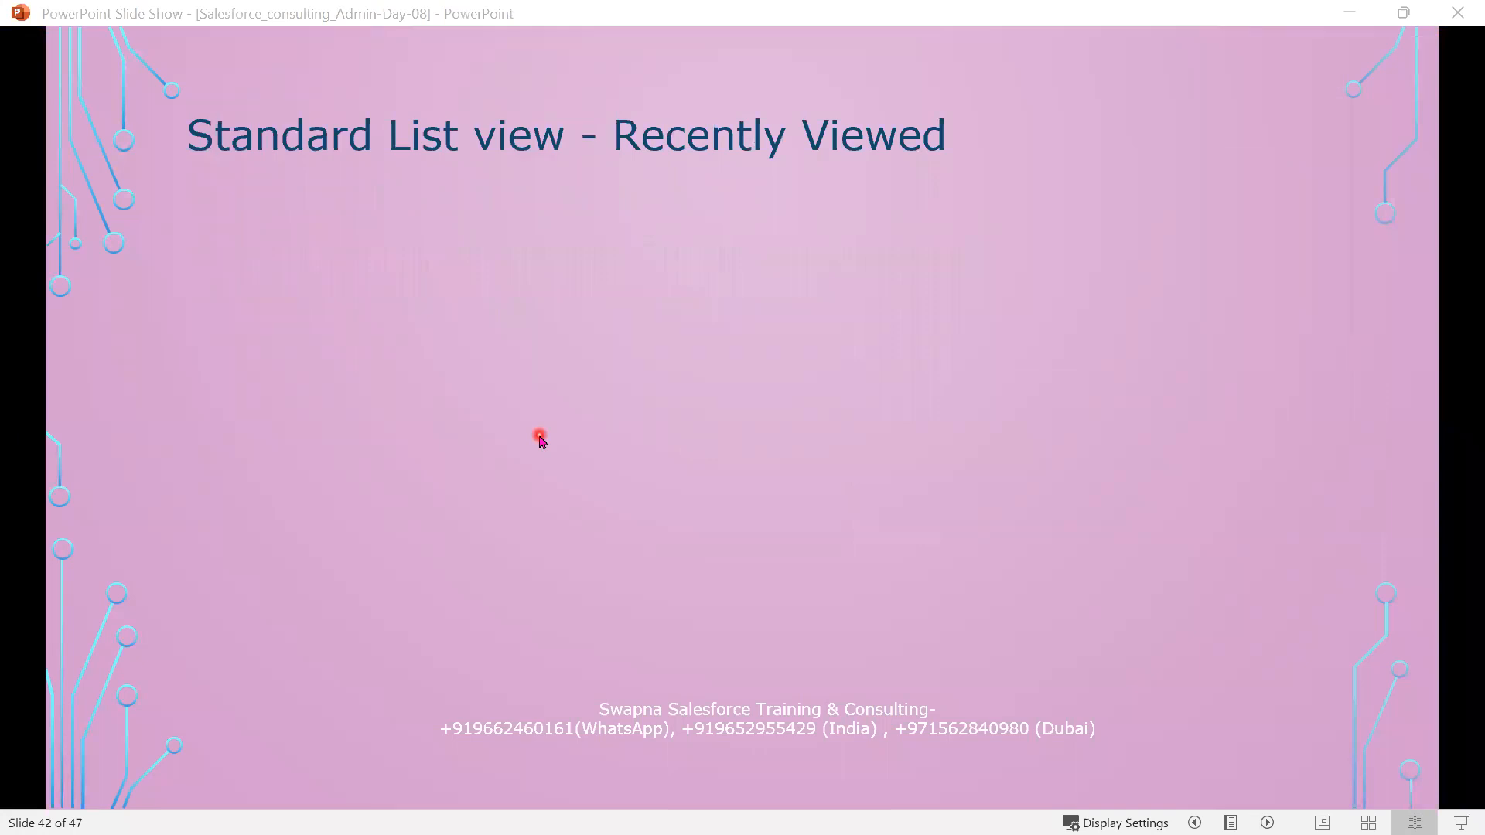
{"action": "left_click", "coordinate": [541, 440]}
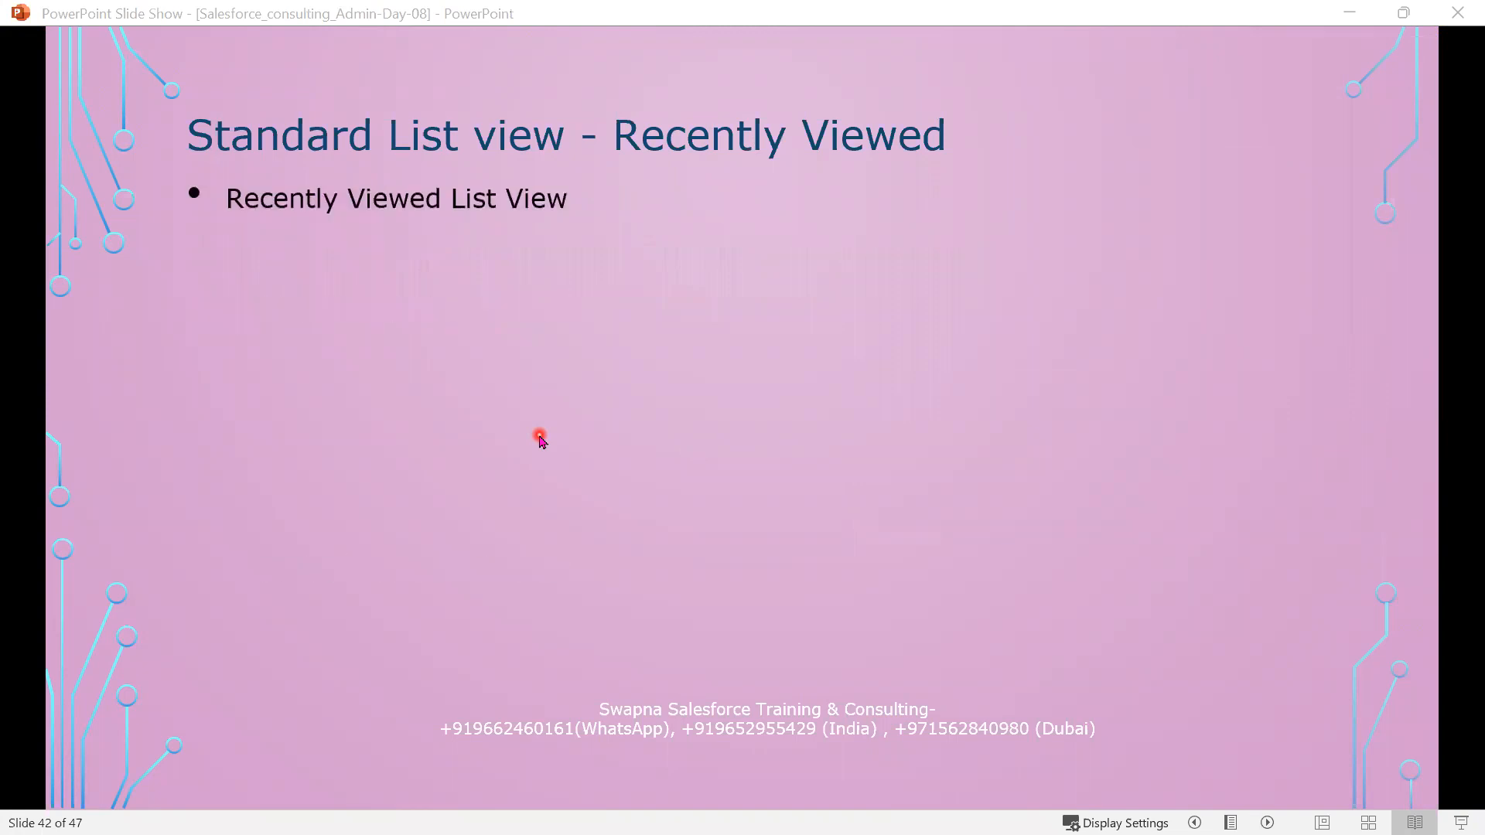
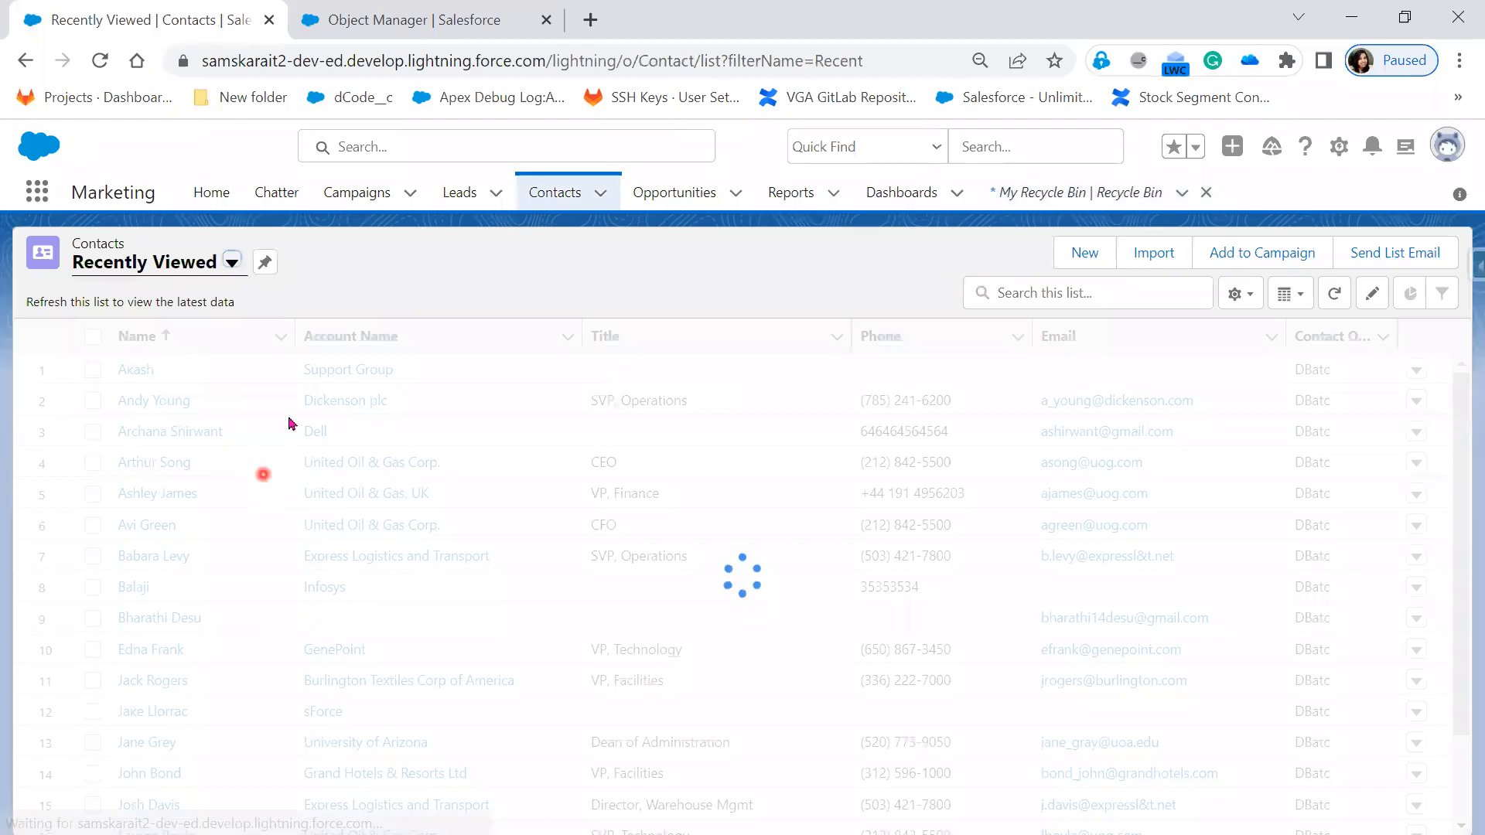
Back in Salesforce Lightning, examine which list view controls are available for the Recently Viewed views of Contacts and Opportunities
{"action": "left_click", "coordinate": [1234, 295]}
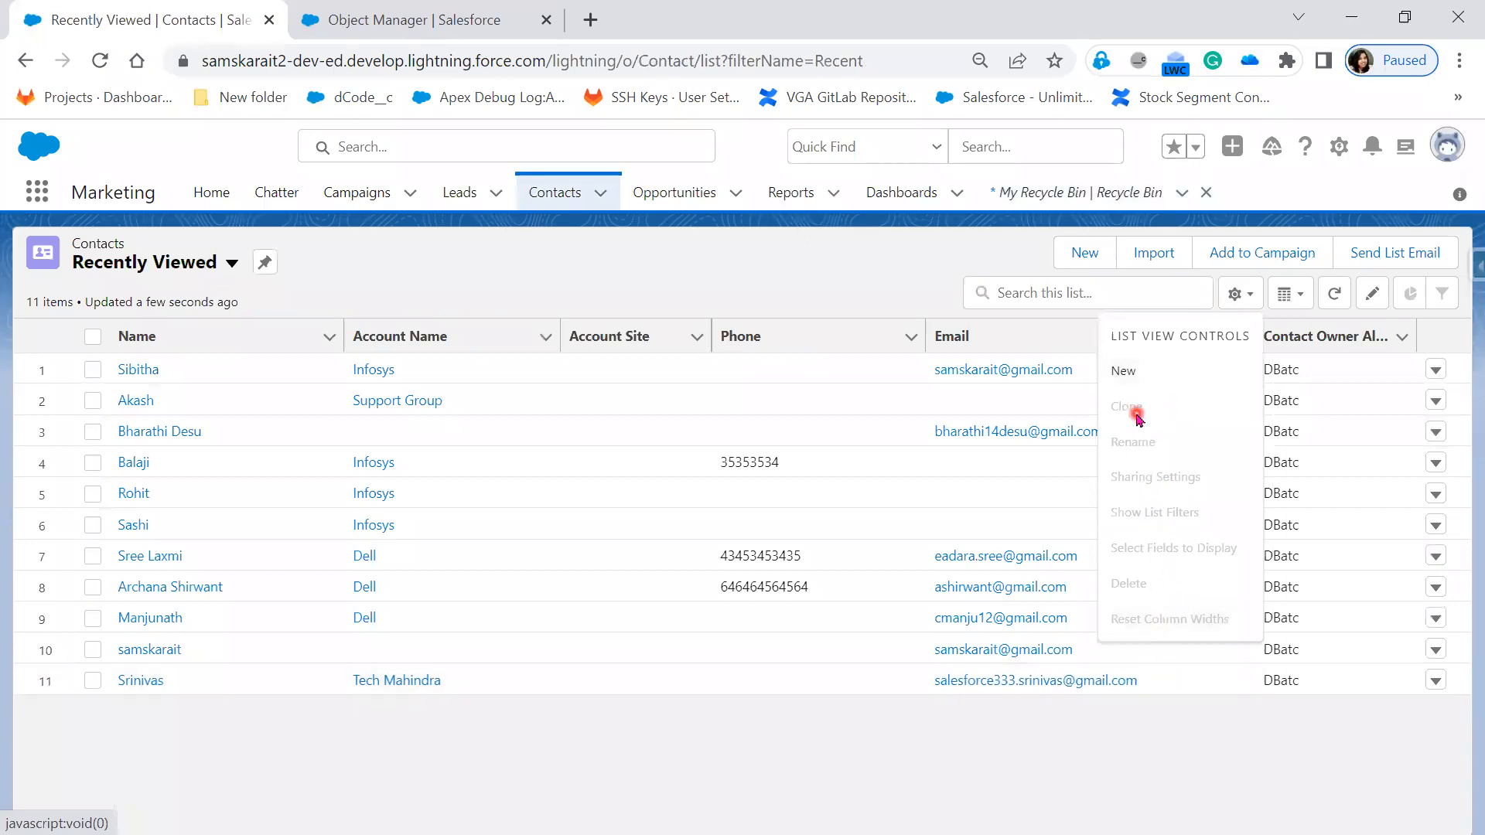
{"action": "left_click", "coordinate": [822, 277]}
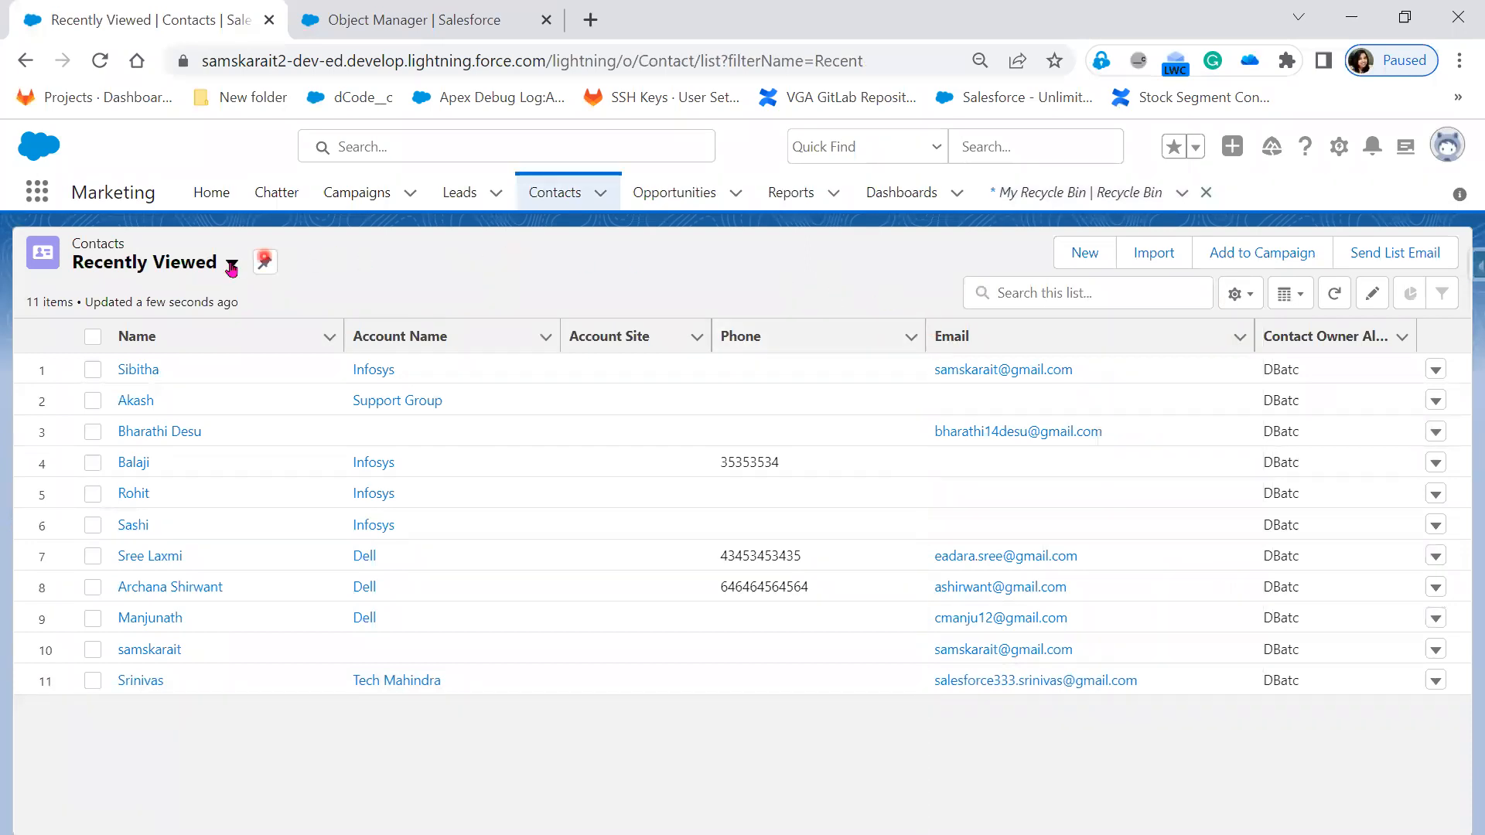
{"action": "left_click", "coordinate": [689, 193]}
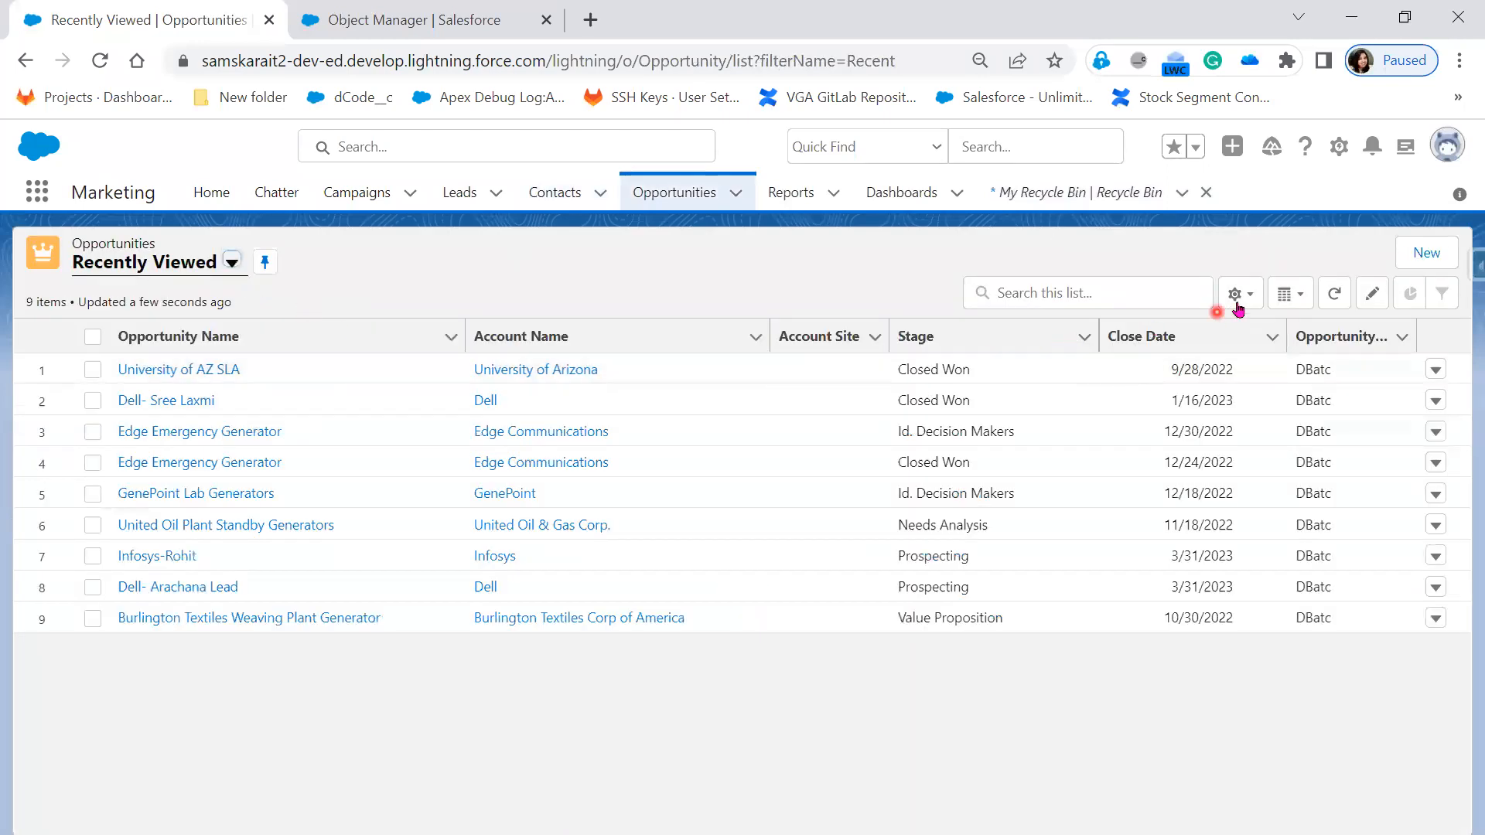
{"action": "left_click", "coordinate": [1254, 299]}
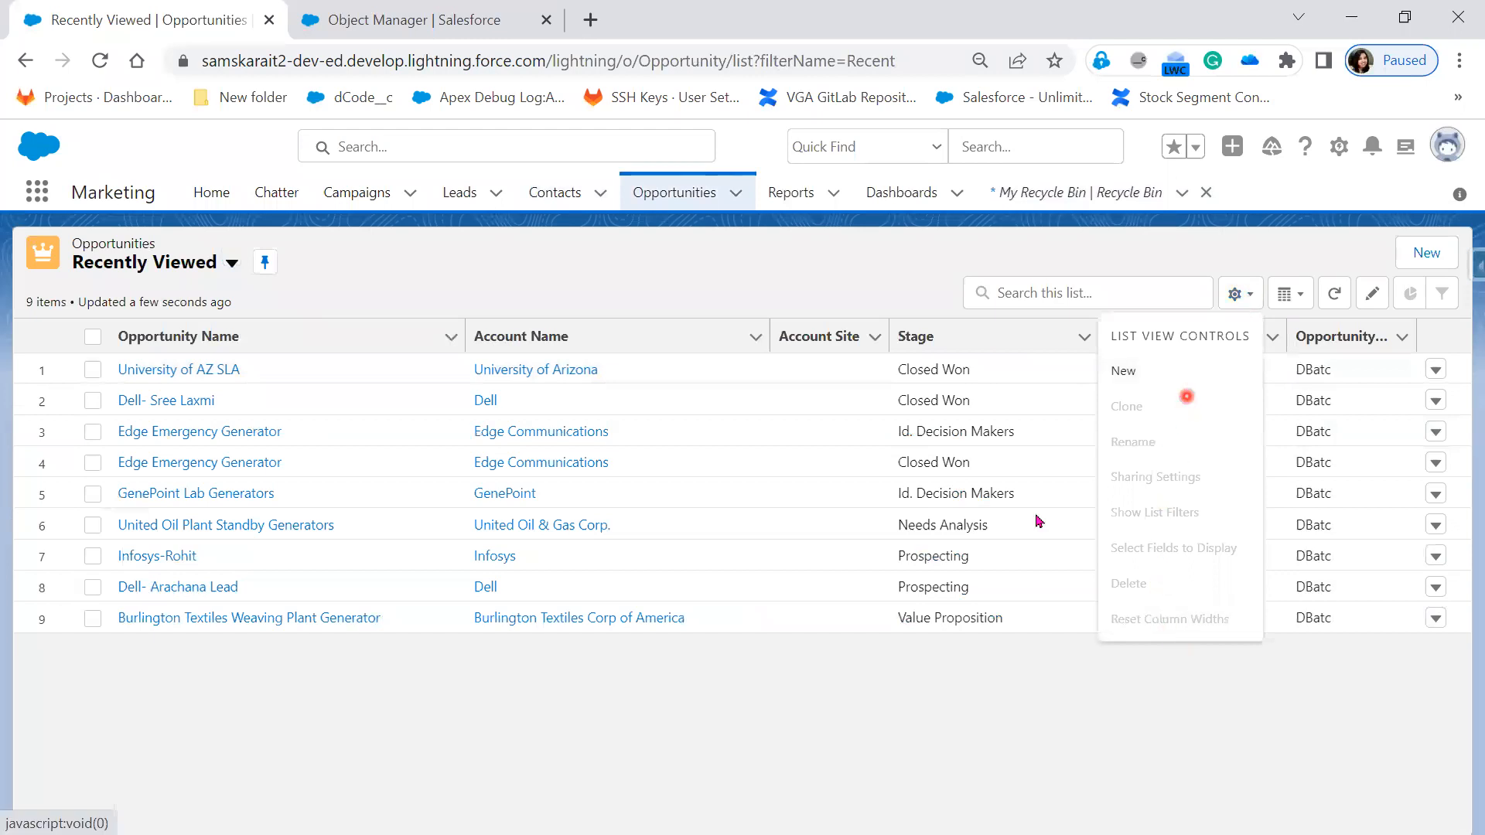
{"action": "left_click", "coordinate": [361, 290]}
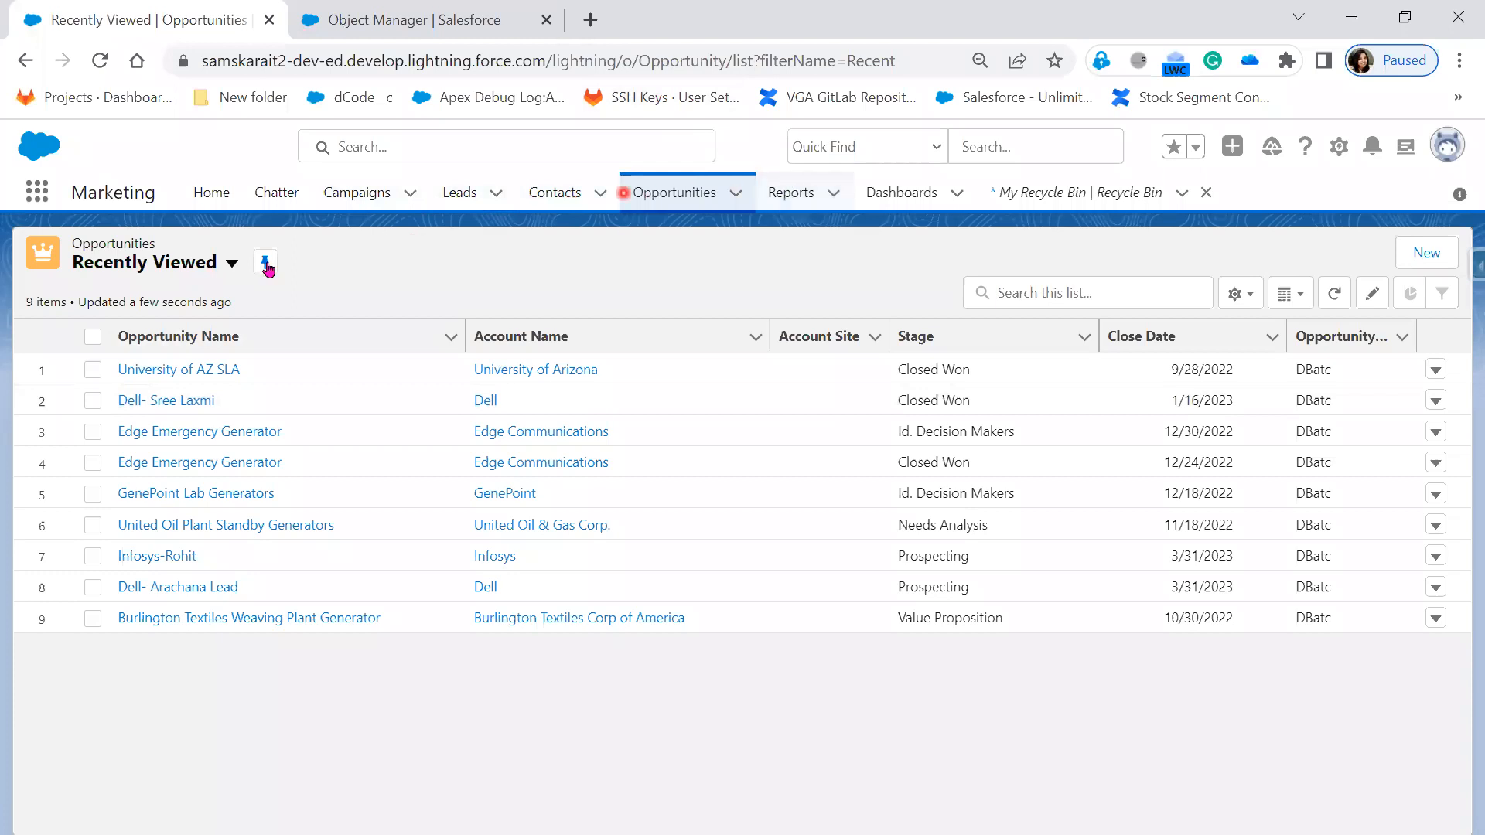
Check the pin on the Opportunities Recently Viewed list, and look through Campaigns and Leads for their default list views
{"action": "left_click", "coordinate": [259, 267]}
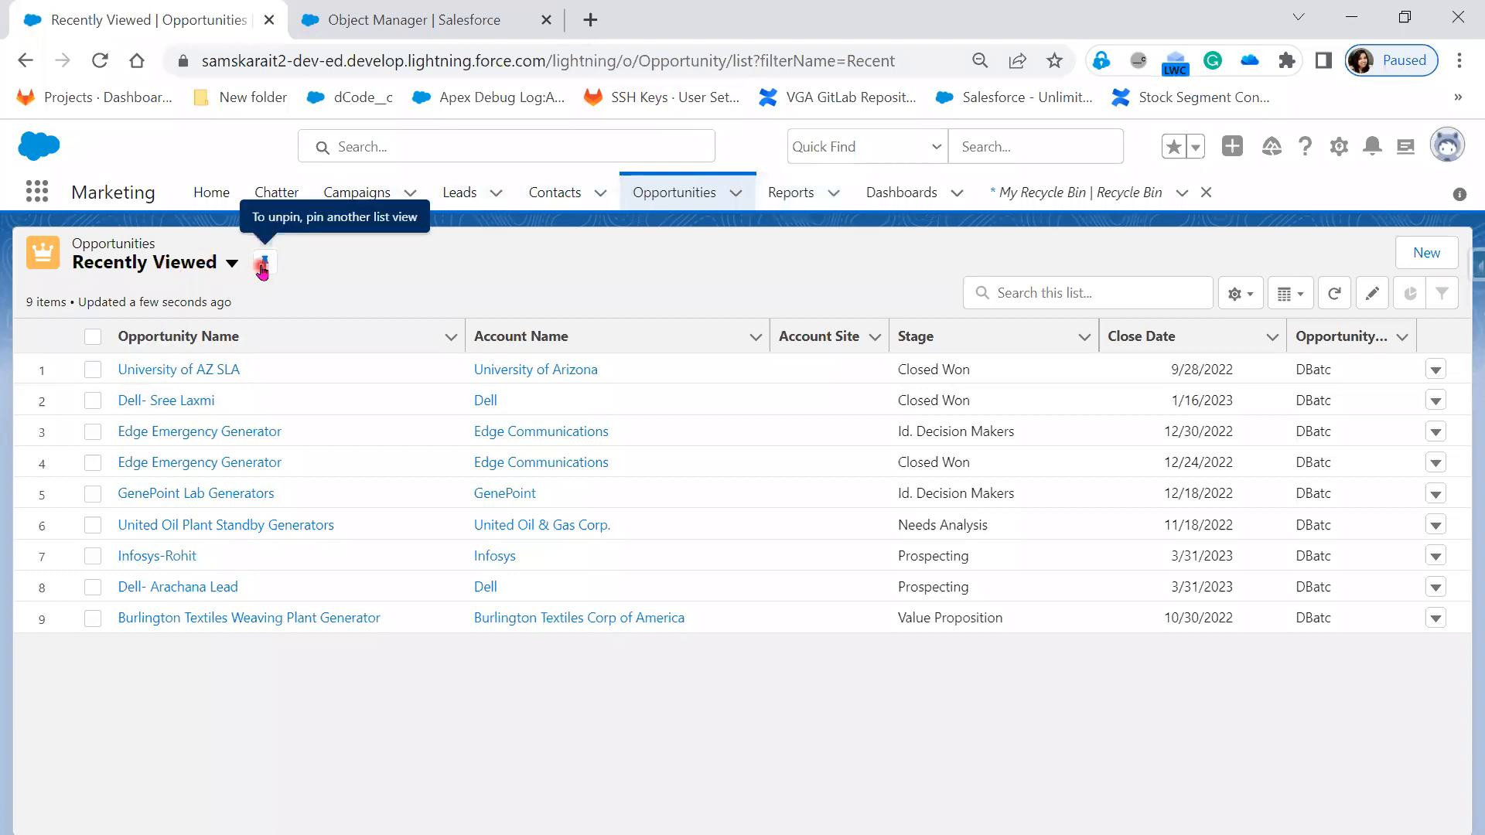
{"action": "left_click", "coordinate": [279, 193]}
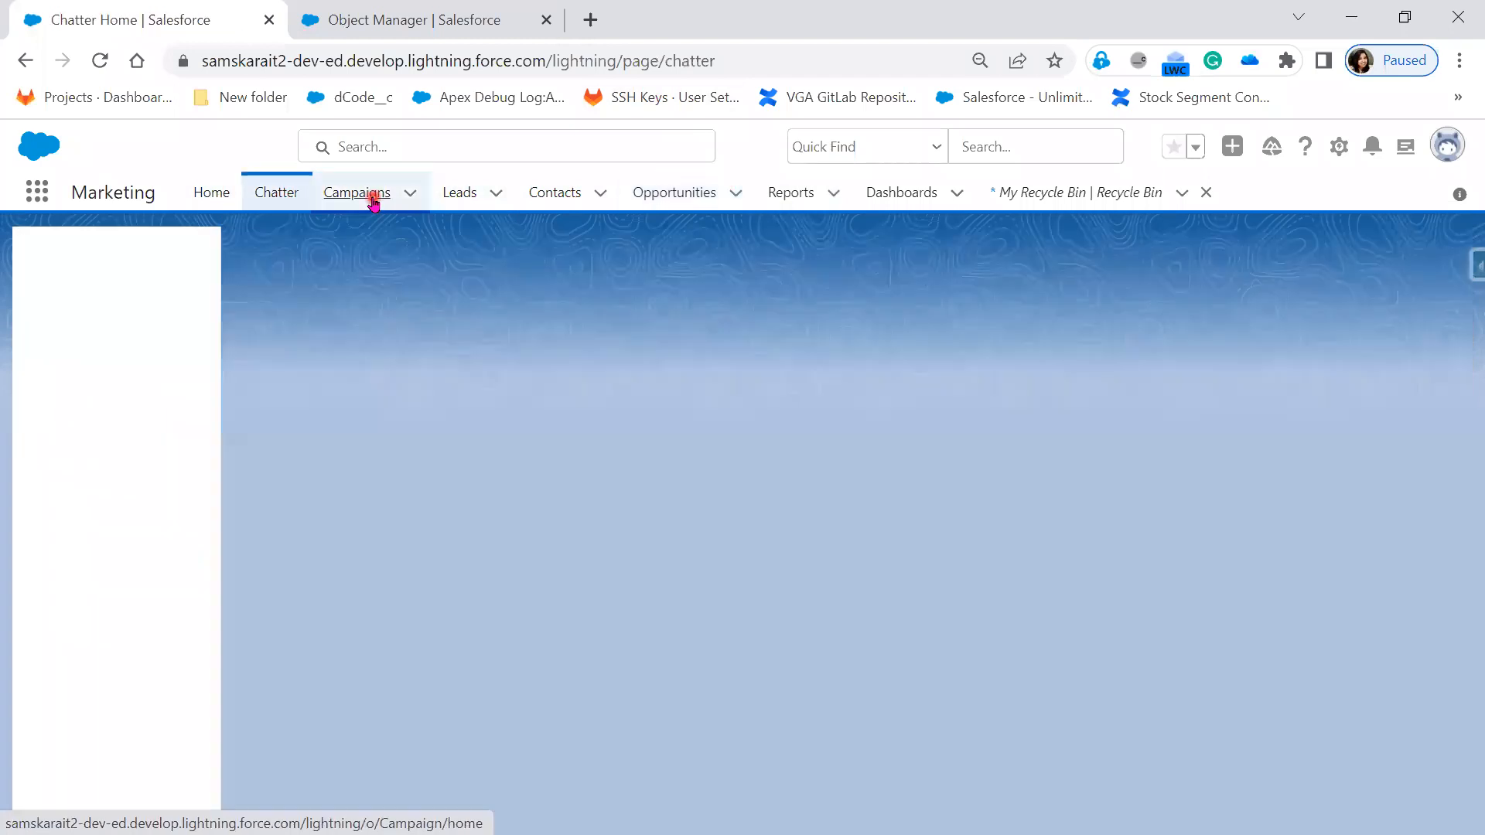
{"action": "left_click", "coordinate": [372, 197]}
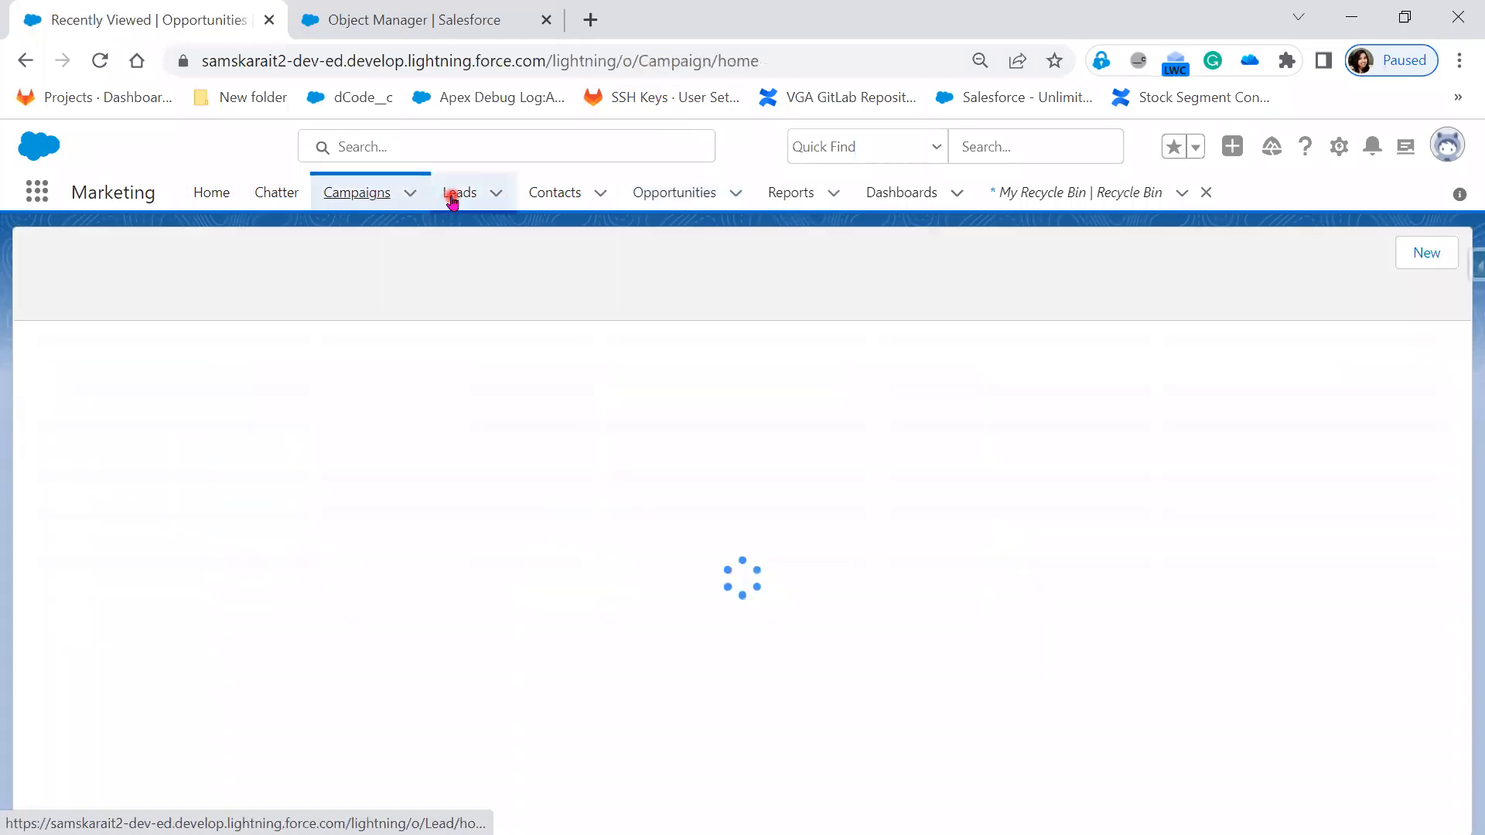
{"action": "left_click", "coordinate": [460, 195]}
{"action": "left_click", "coordinate": [555, 195]}
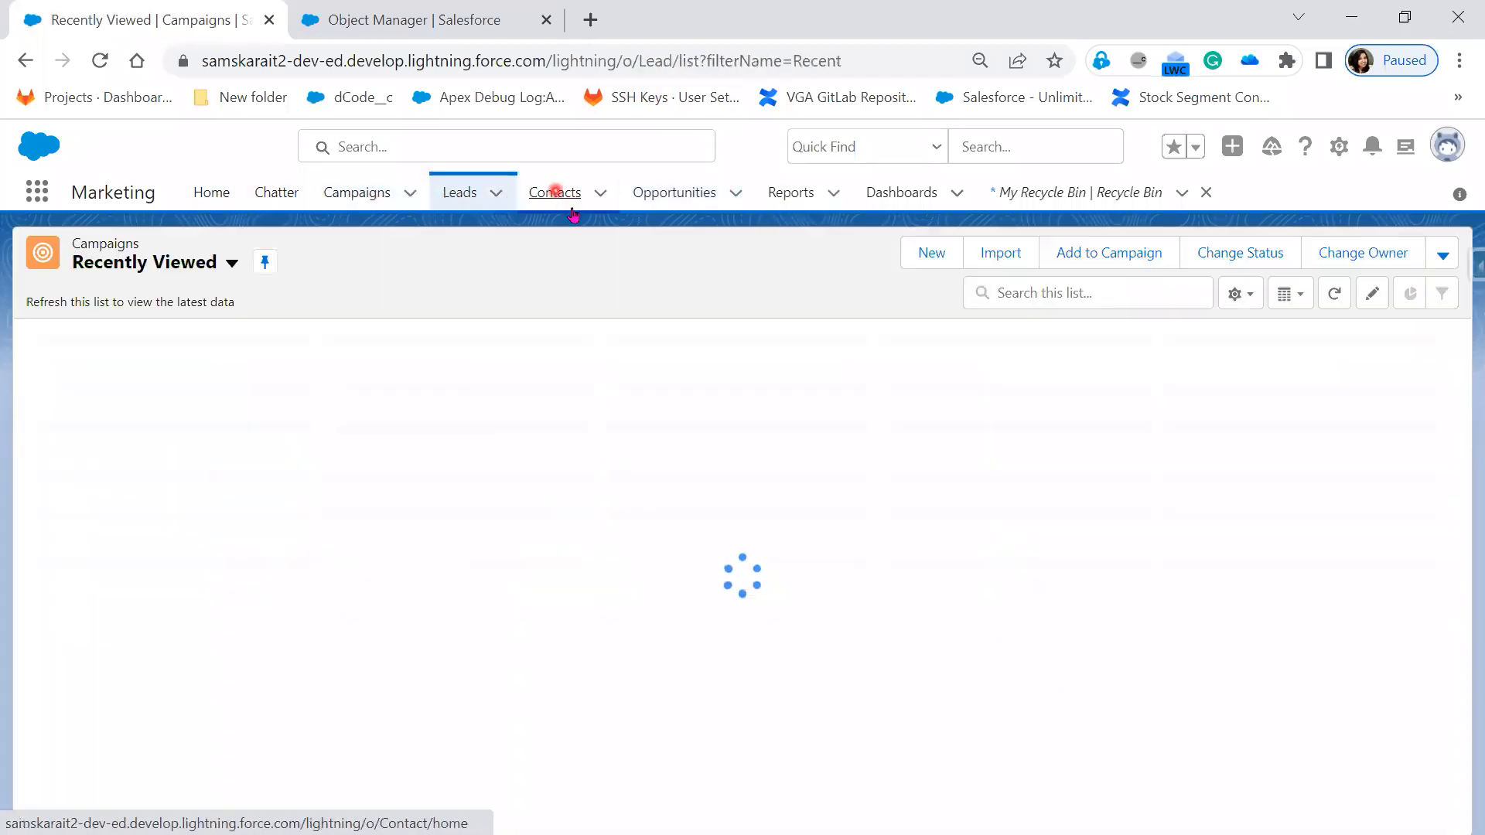
{"action": "left_click", "coordinate": [671, 194]}
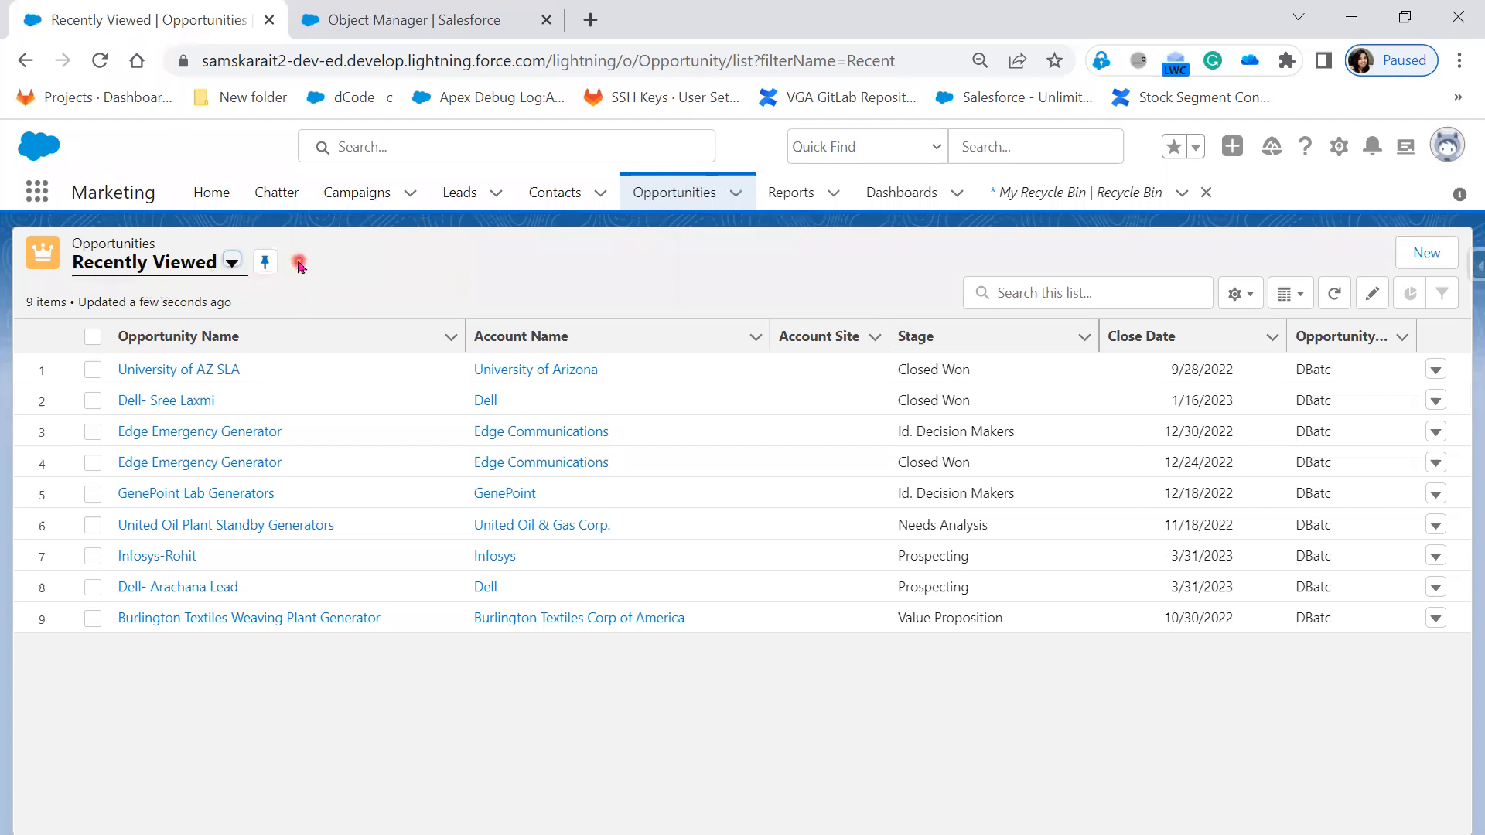
Reopen Contacts to check its pinned list view, and highlight the object name Contact in the page address
{"action": "left_click", "coordinate": [547, 193]}
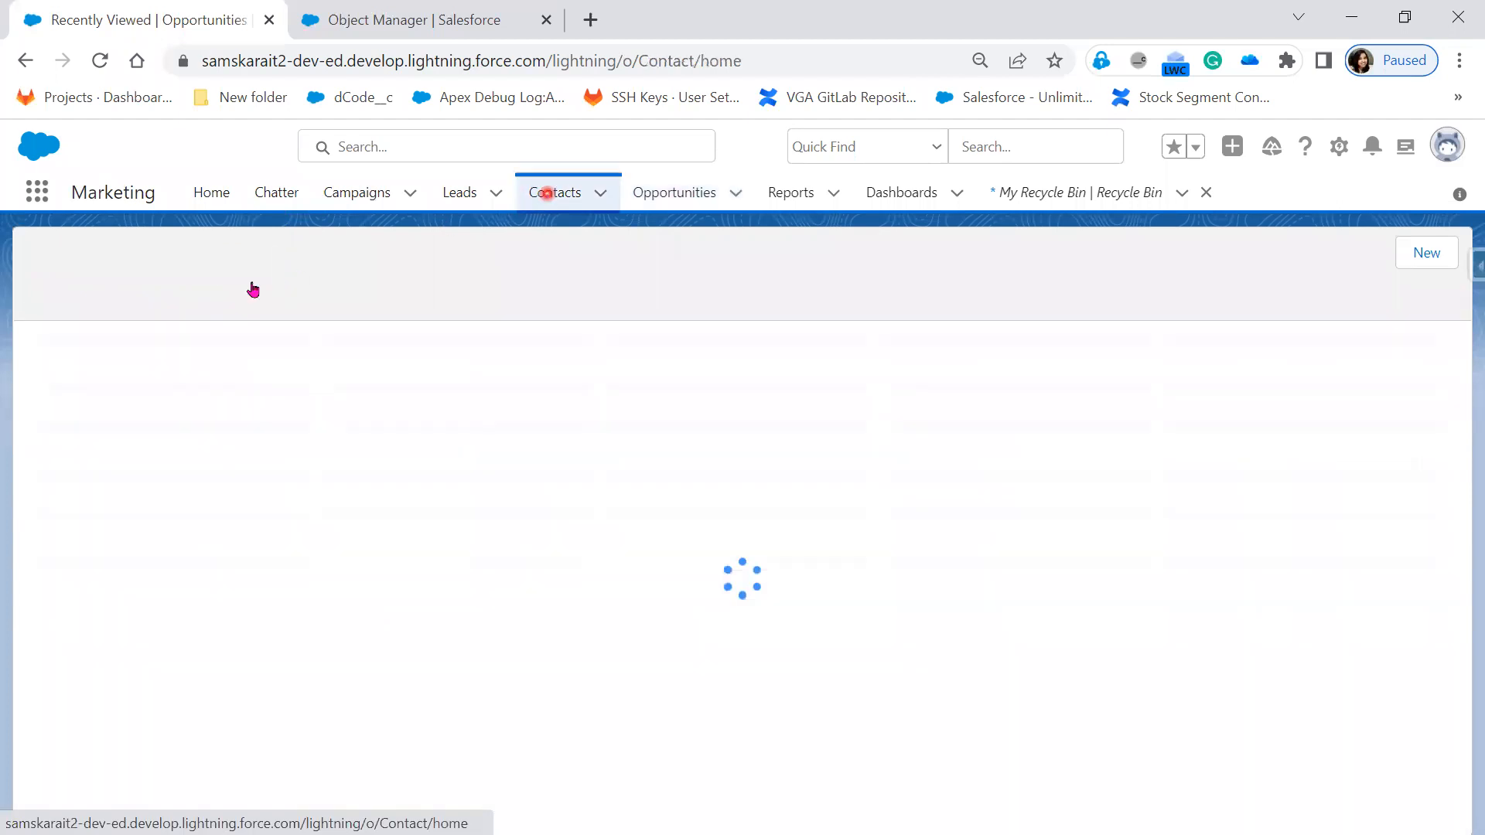
{"action": "left_click", "coordinate": [226, 275]}
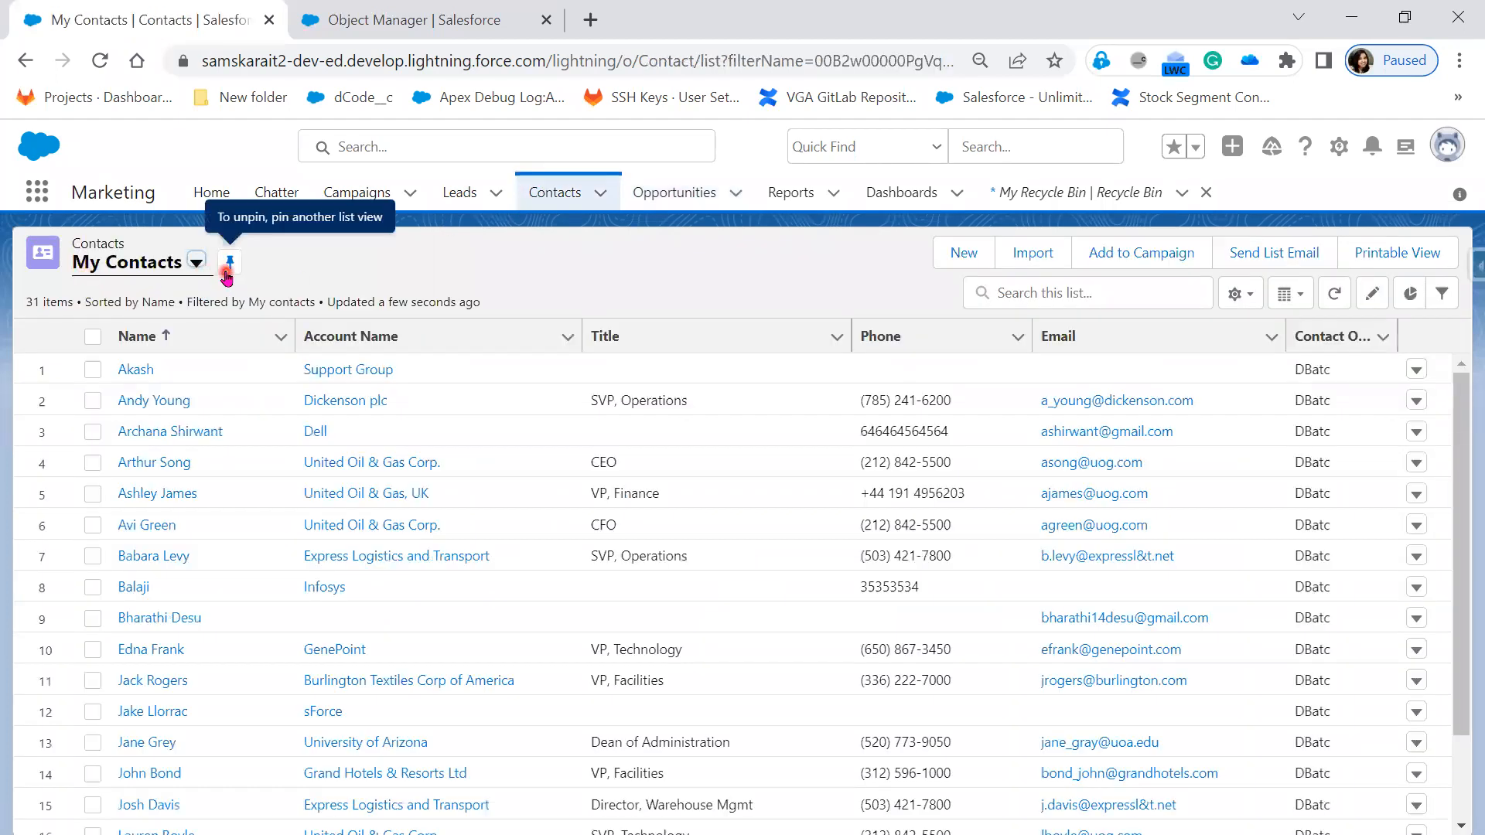
{"action": "left_click", "coordinate": [787, 193]}
{"action": "left_click", "coordinate": [569, 195]}
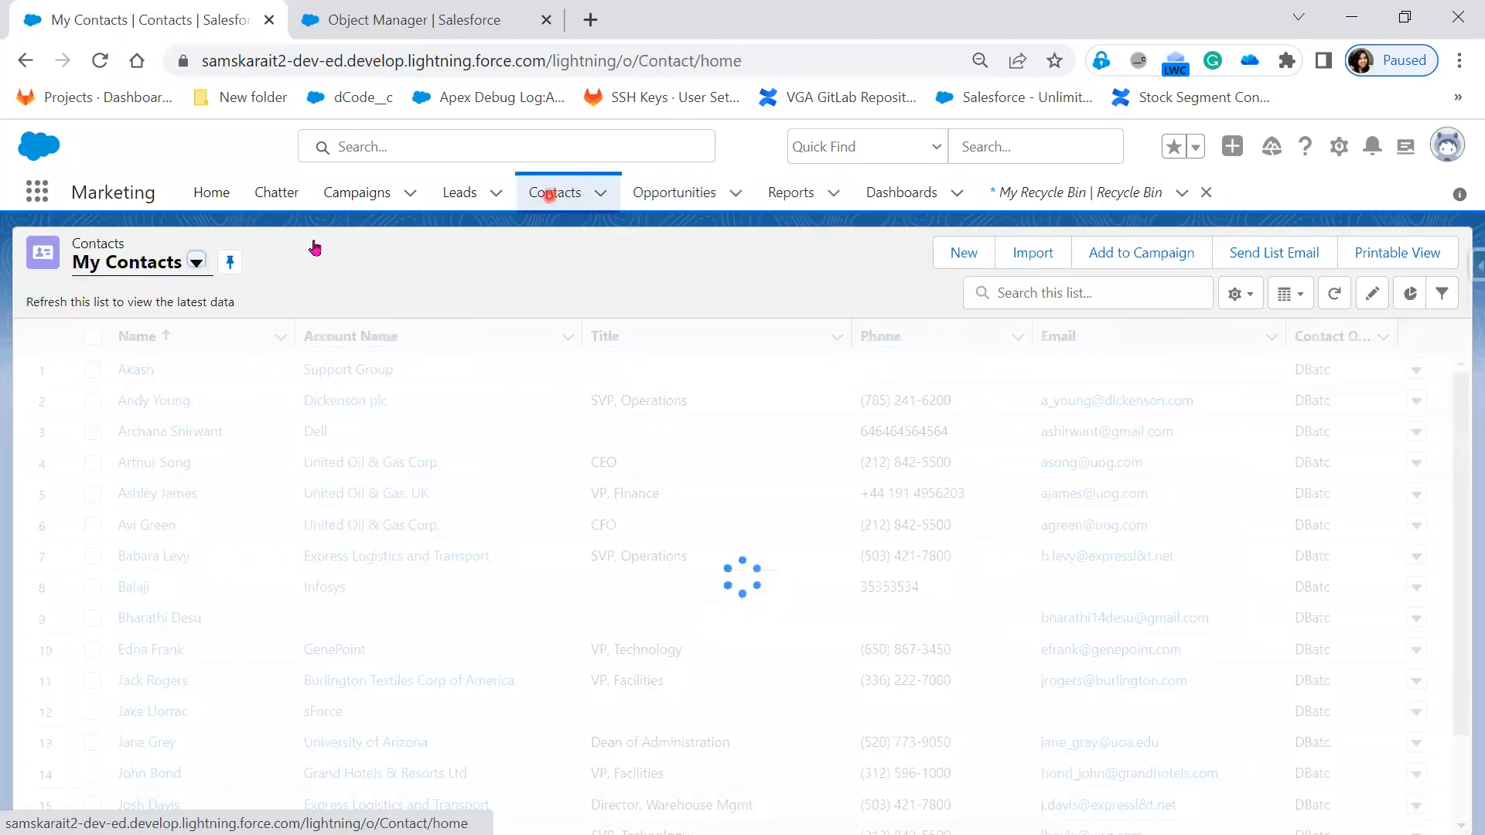
{"action": "left_click", "coordinate": [171, 274]}
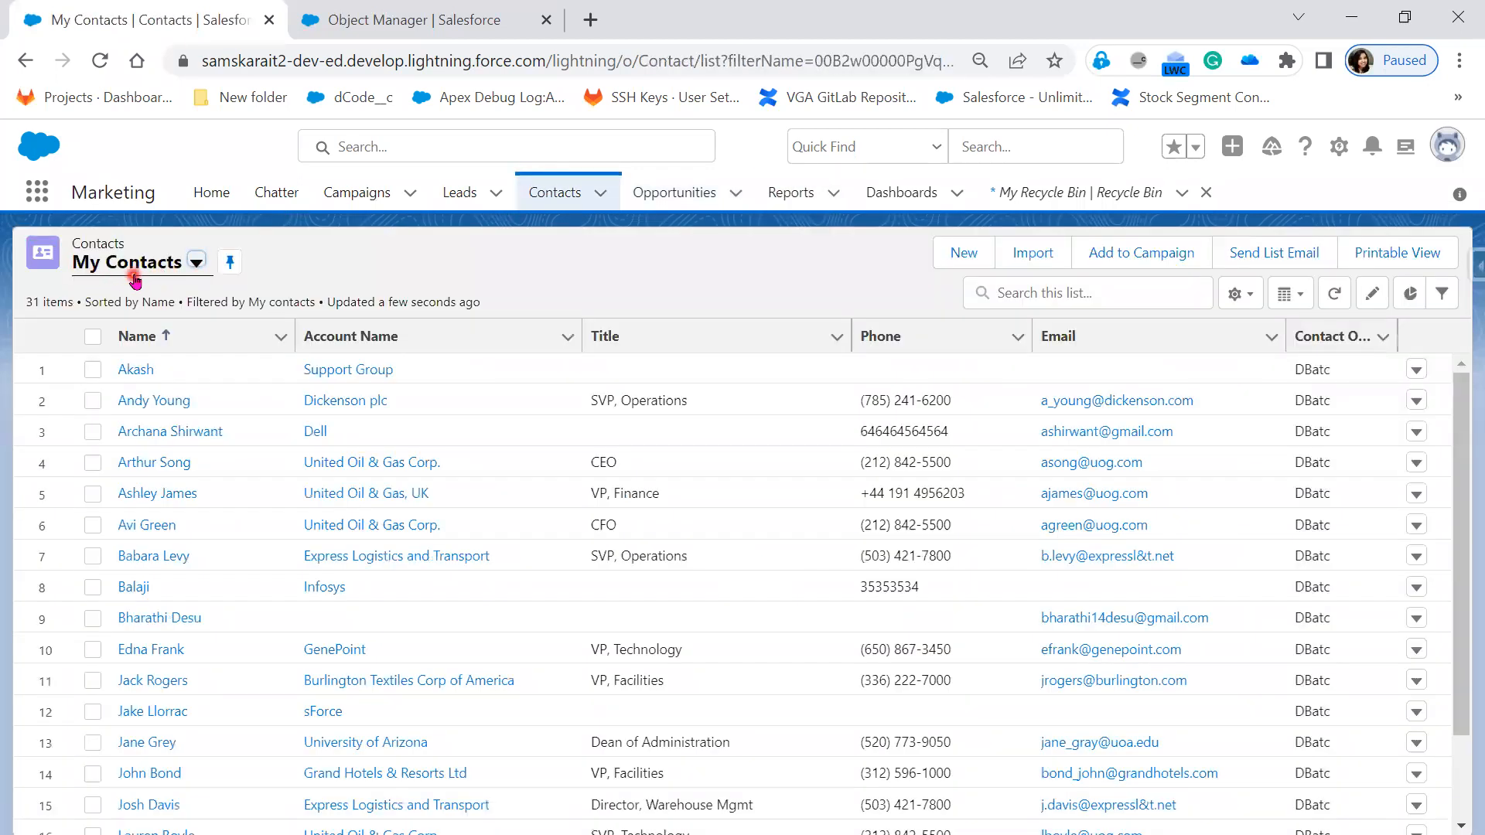
{"action": "left_click", "coordinate": [232, 276]}
{"action": "left_click_drag", "start_coordinate": [639, 59], "coordinate": [695, 58]}
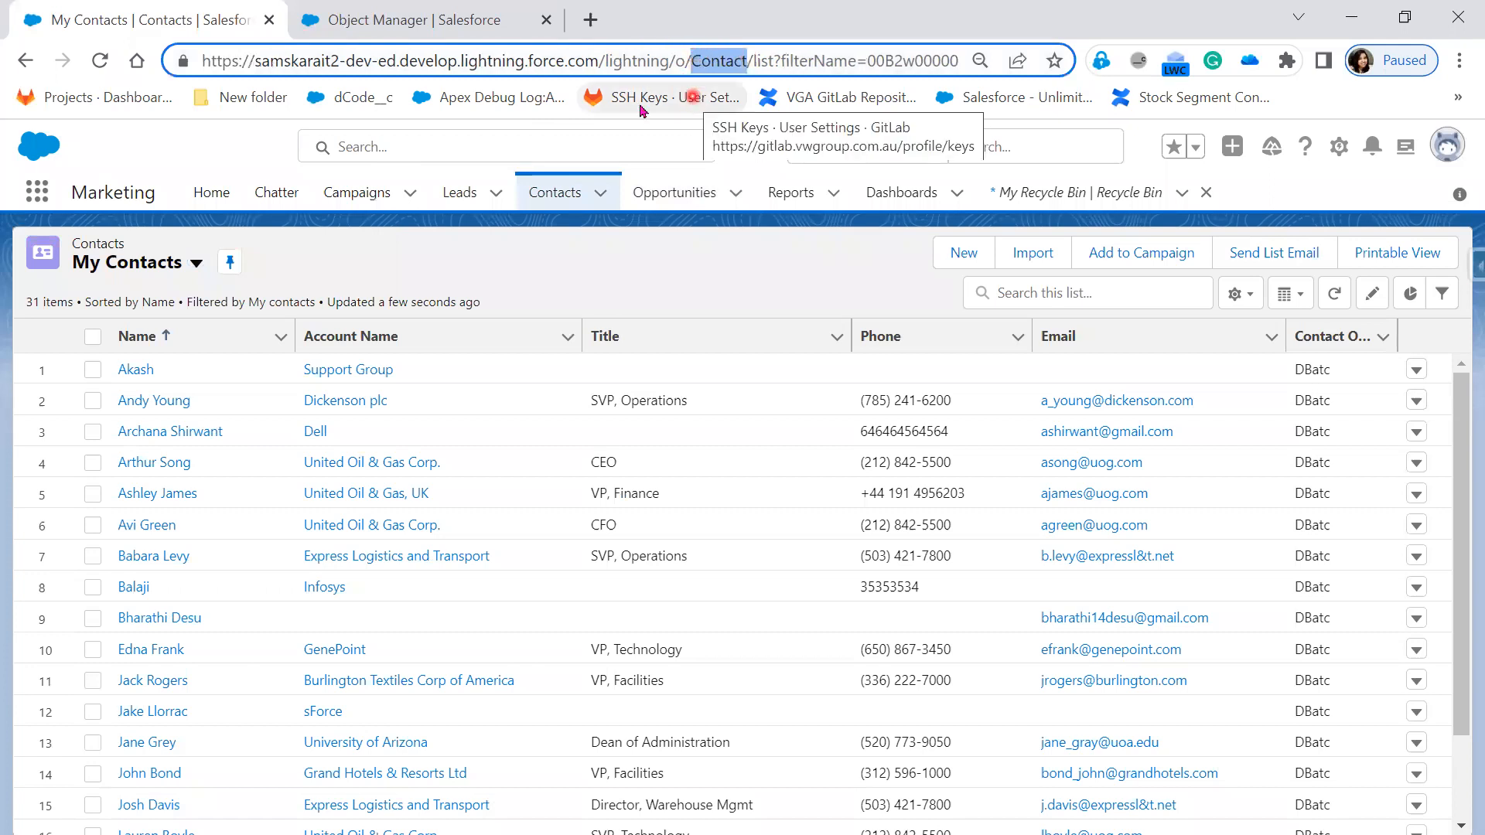
{"action": "left_click", "coordinate": [677, 275]}
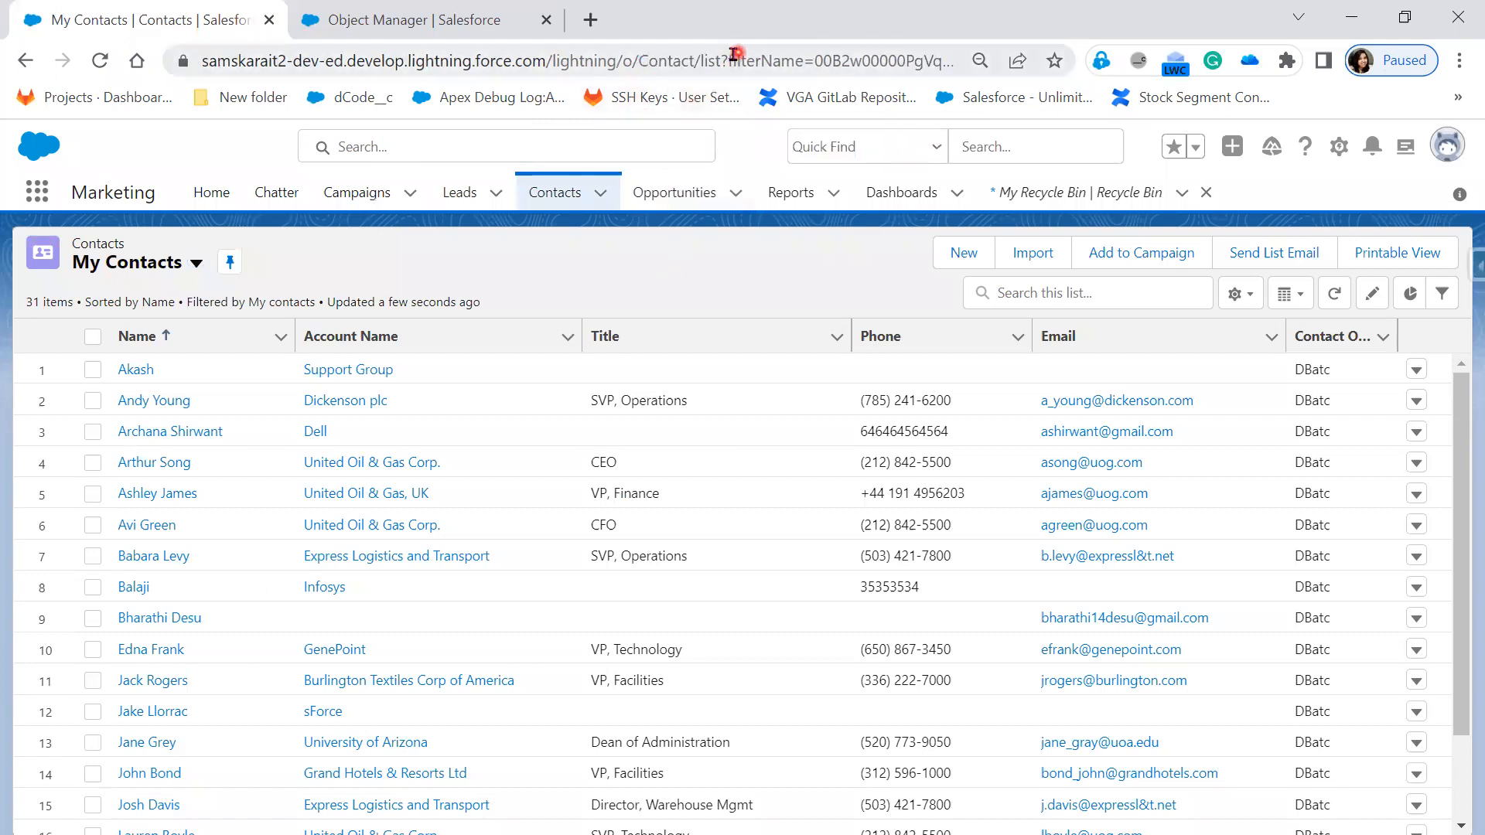
Highlight the filter name parameter in the Contacts page address, and compare it with the filterName=Recent parameter of the Opportunities page
{"action": "left_click_drag", "start_coordinate": [728, 59], "coordinate": [805, 62]}
{"action": "left_click", "coordinate": [685, 197]}
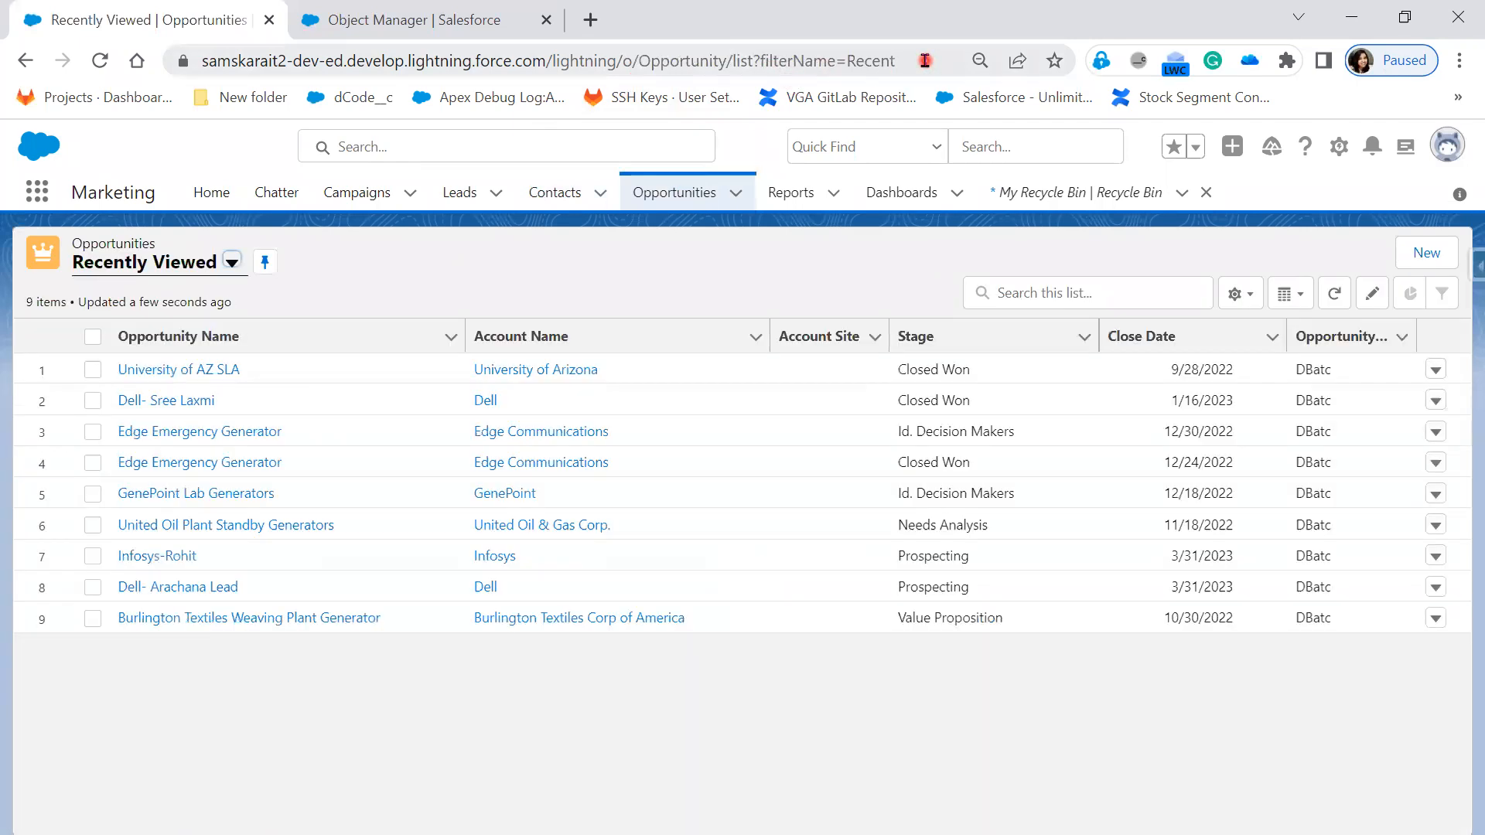
{"action": "left_click_drag", "start_coordinate": [924, 61], "coordinate": [762, 59]}
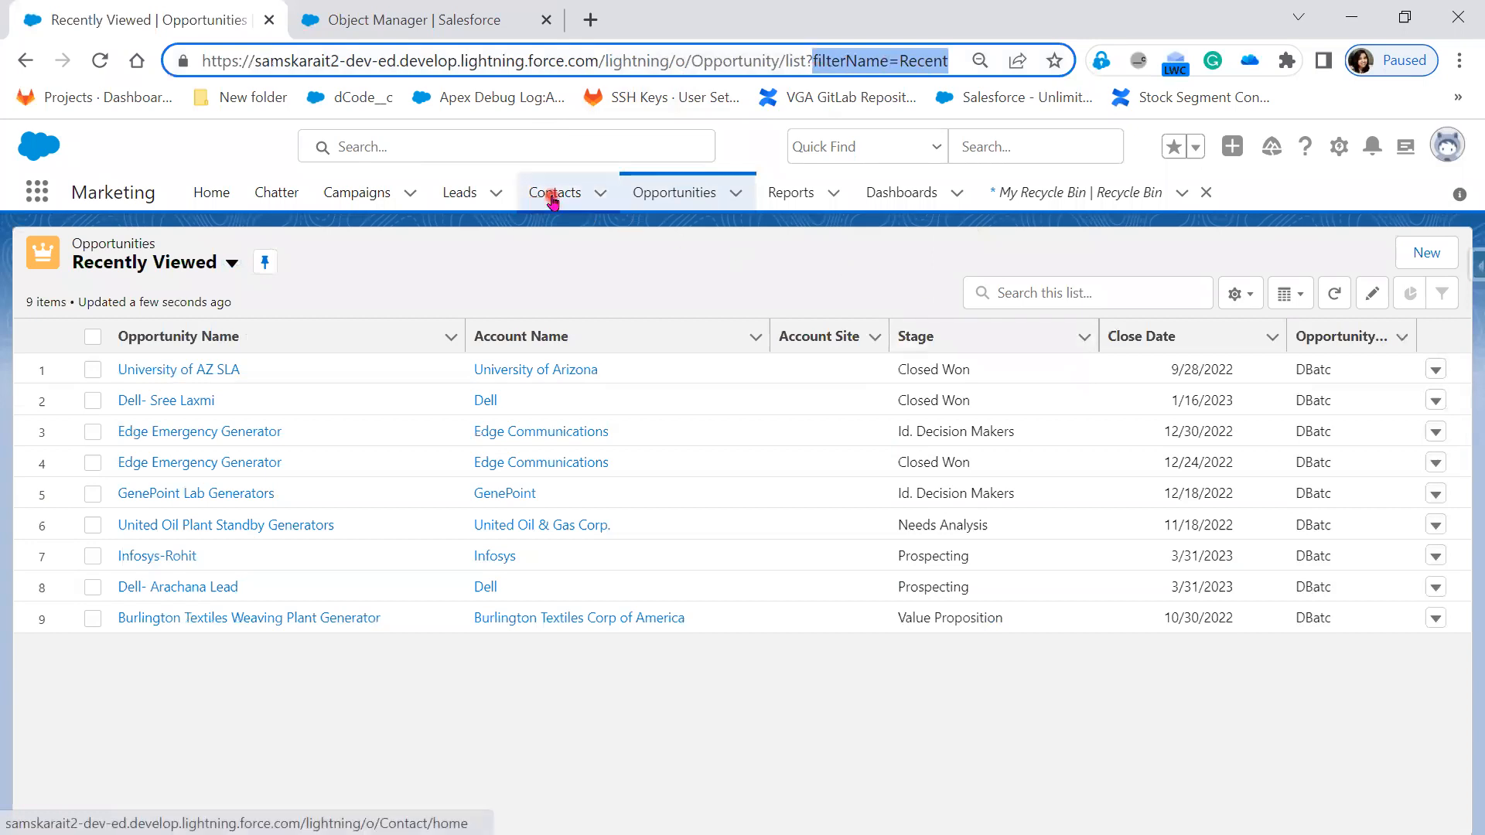
Switch the Opportunities list to the My Opportunities view and highlight its filter ID in the page address
{"action": "left_click", "coordinate": [227, 264]}
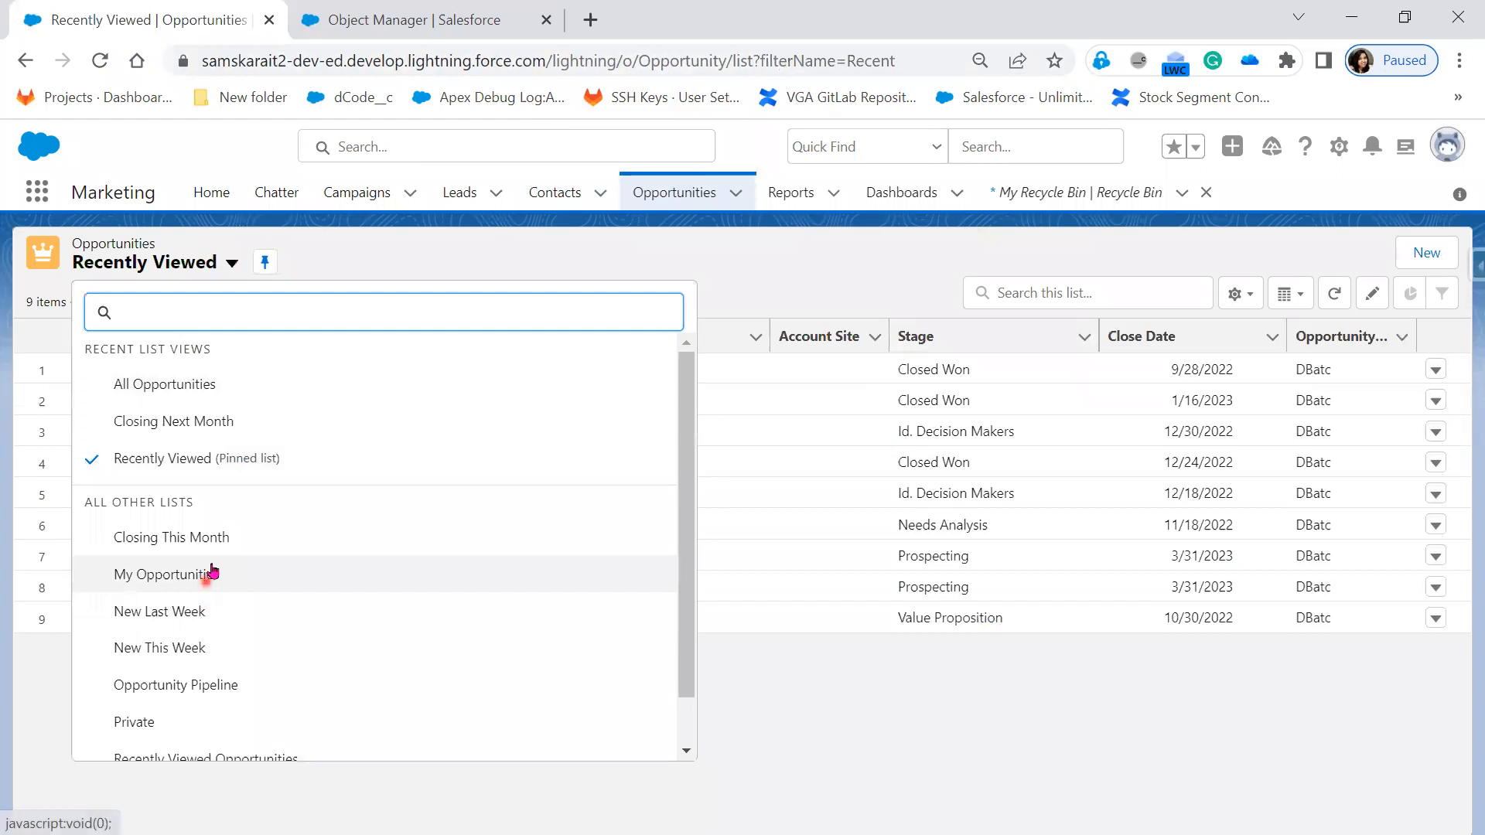
{"action": "left_click", "coordinate": [213, 574]}
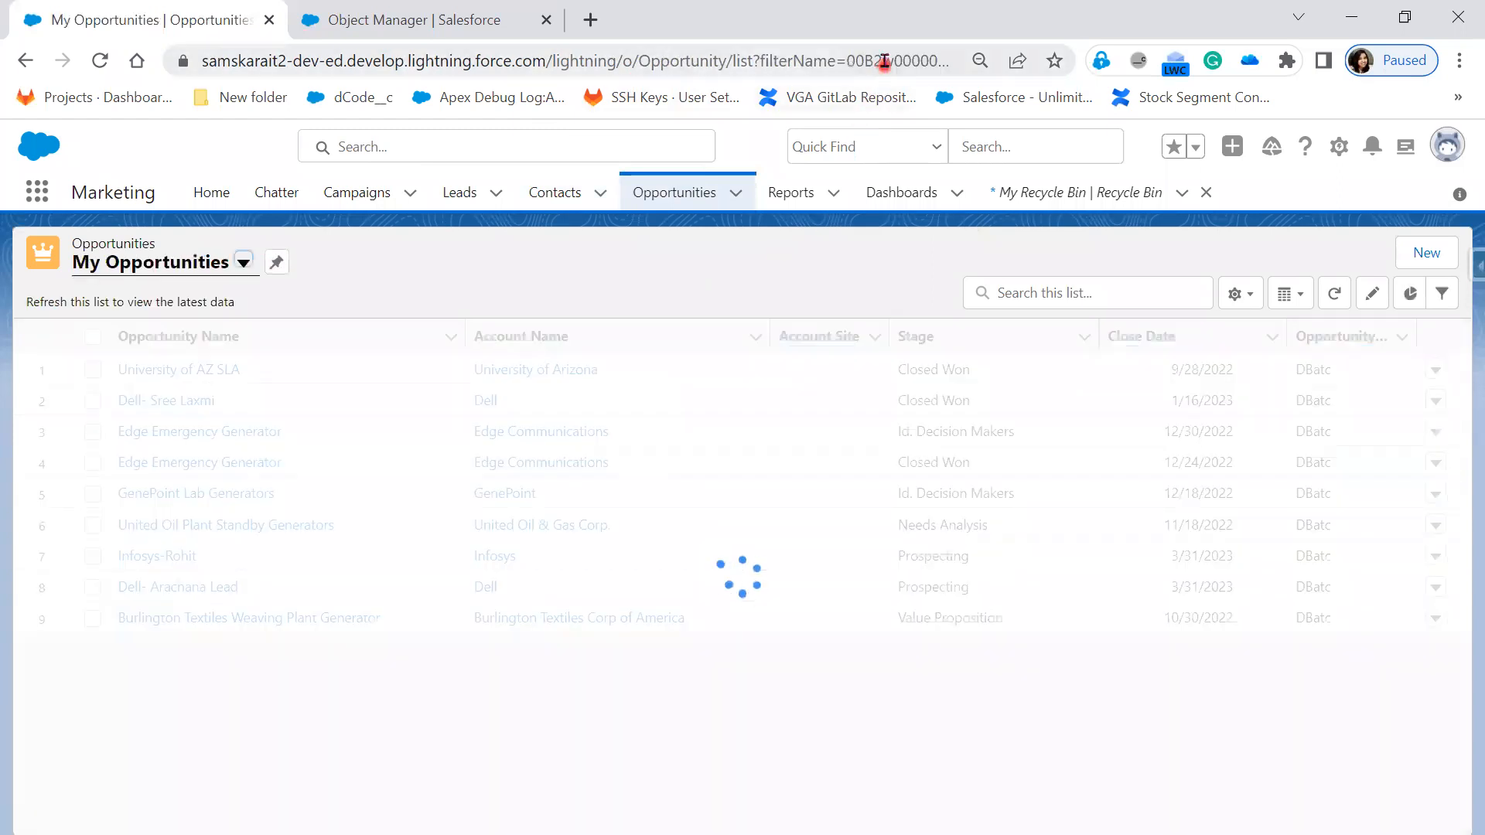
{"action": "double_click", "coordinate": [884, 62]}
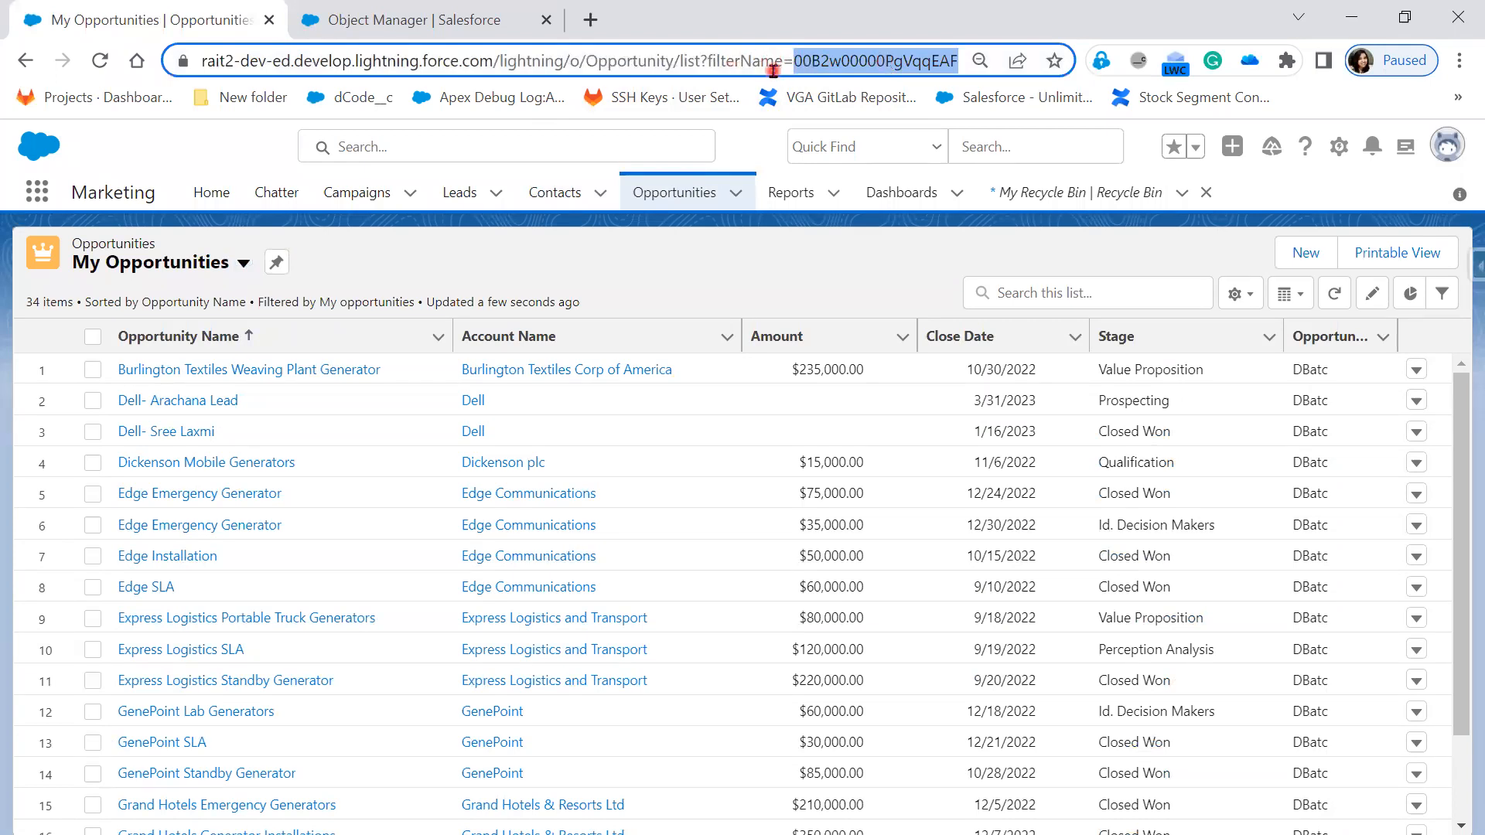
Check the available Opportunities list views against the My Opportunities filter ID highlighted in the page address
{"action": "left_click", "coordinate": [243, 264]}
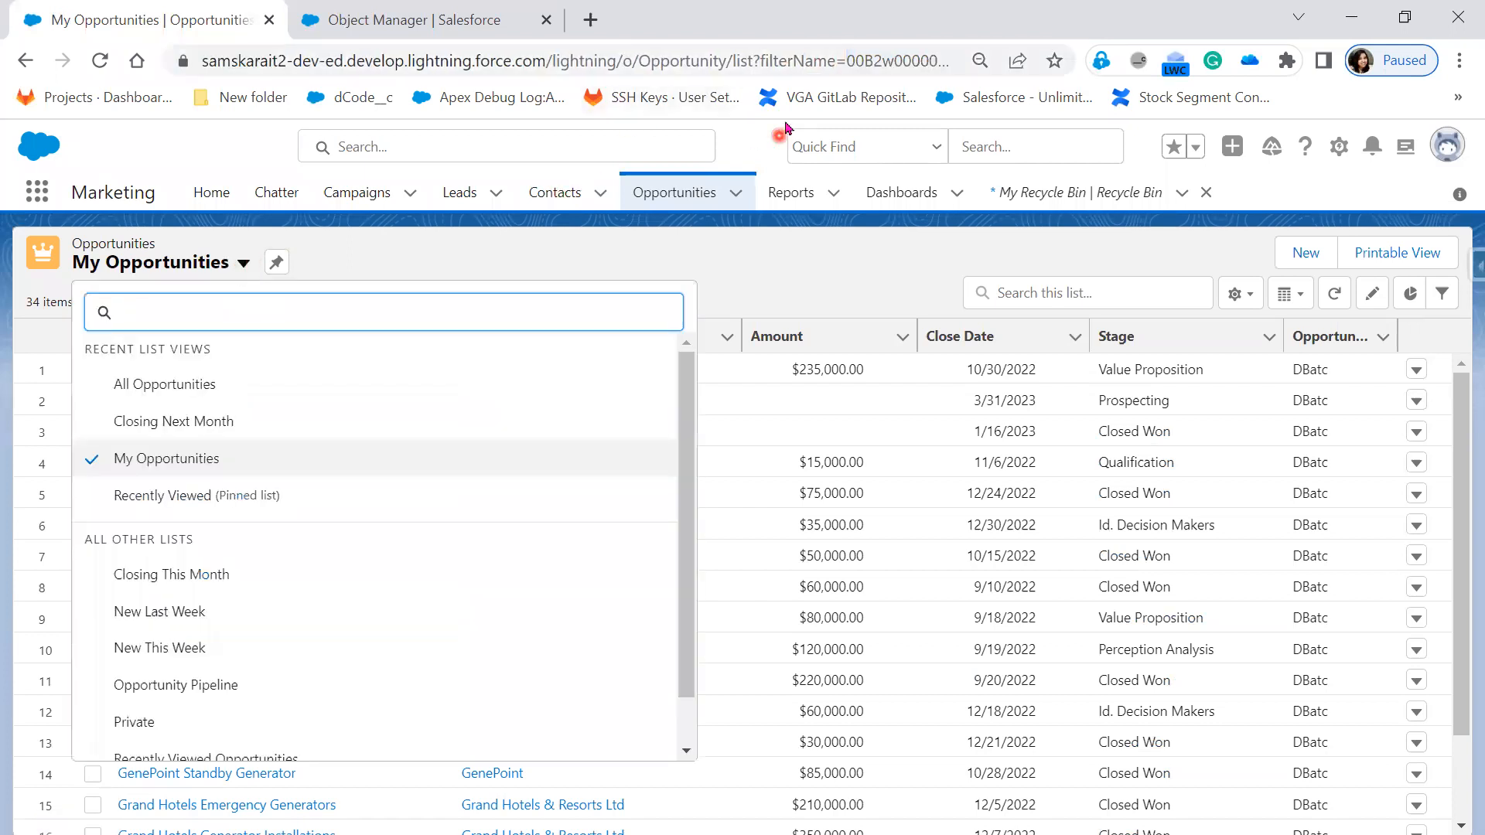
{"action": "left_click", "coordinate": [872, 66]}
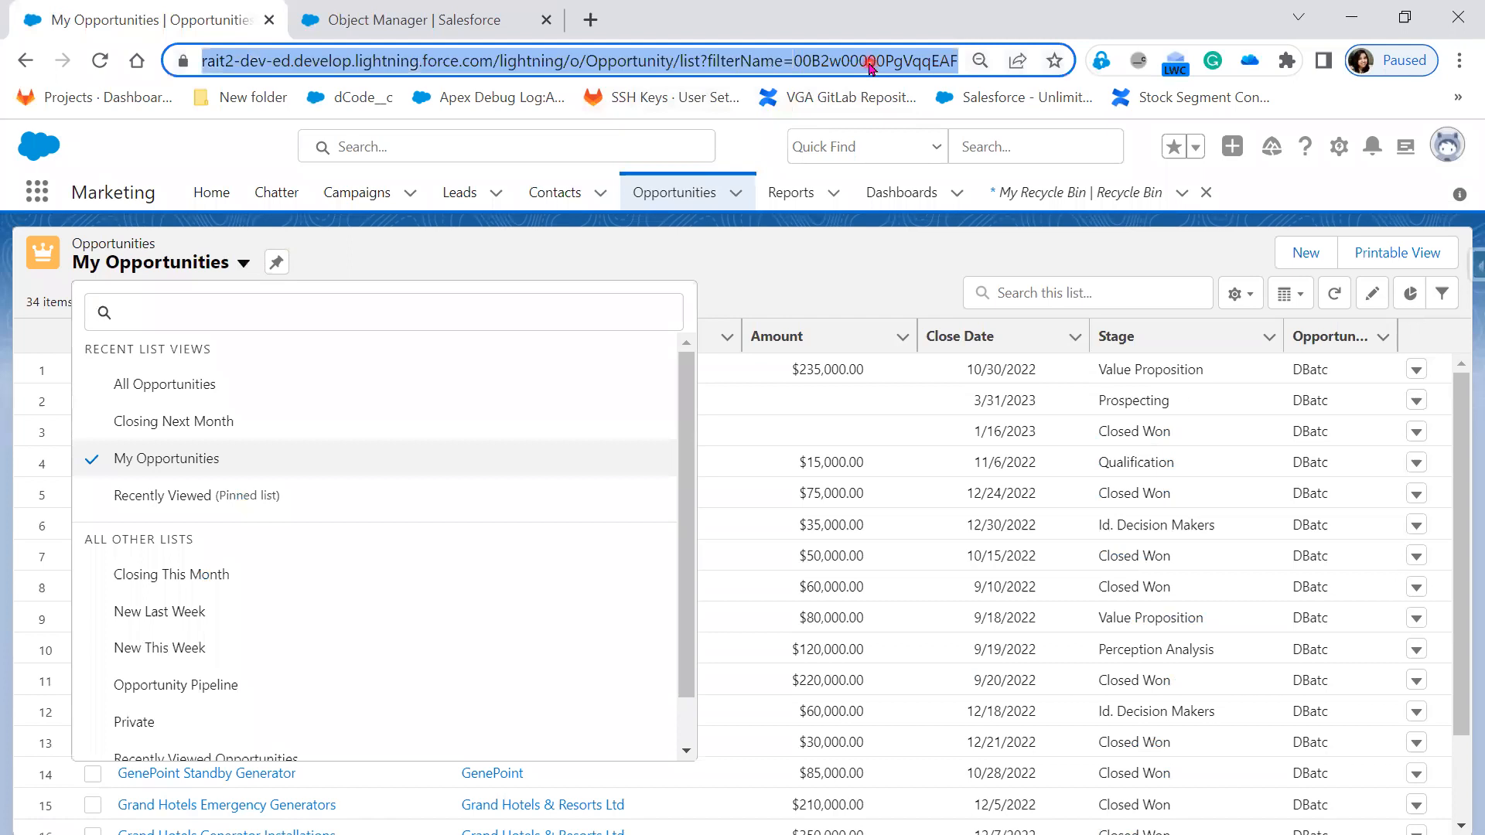
{"action": "left_click", "coordinate": [871, 66]}
{"action": "double_click", "coordinate": [942, 62]}
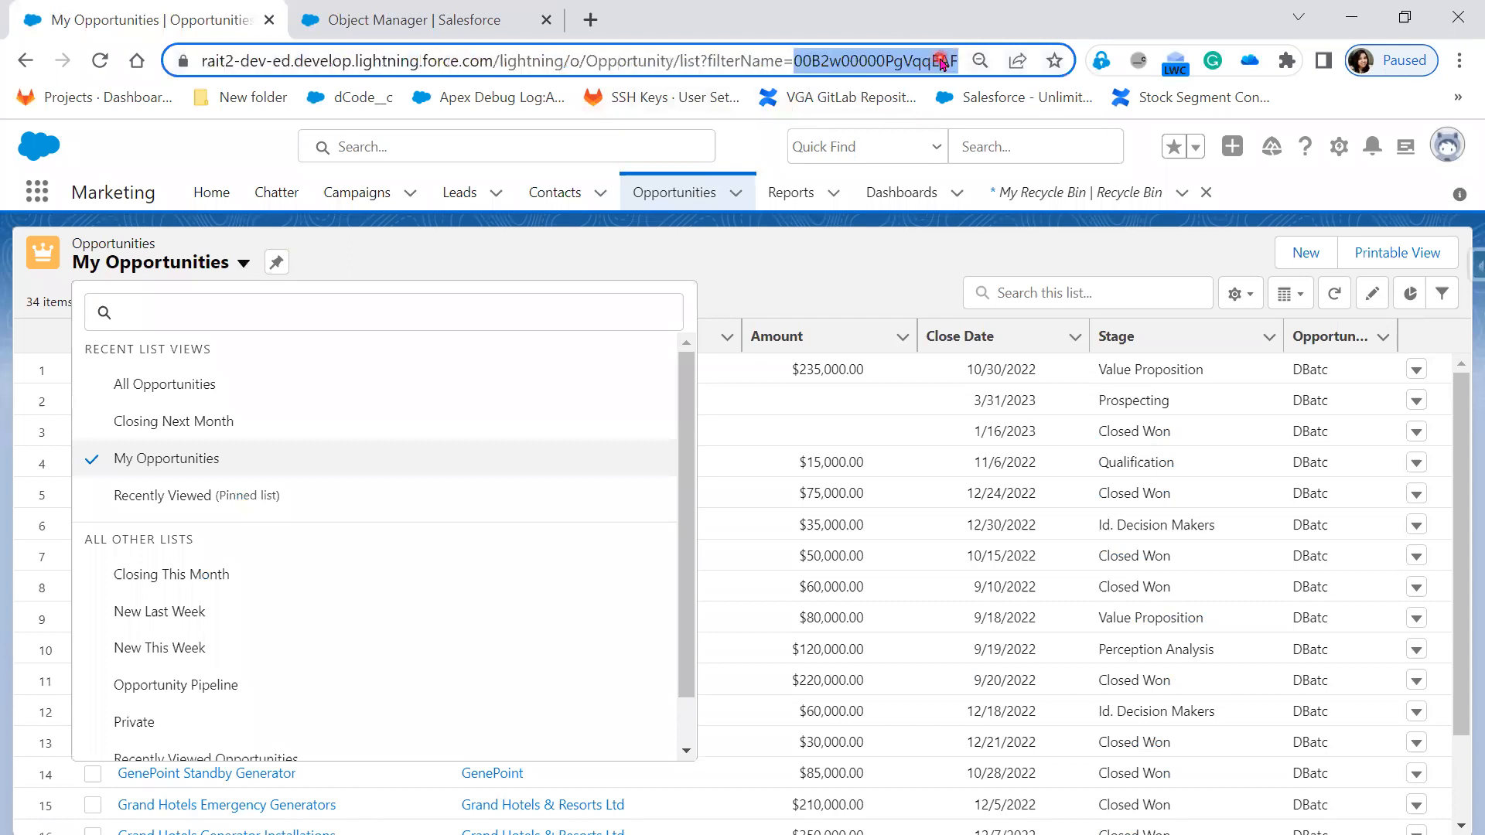
{"action": "left_click", "coordinate": [770, 296]}
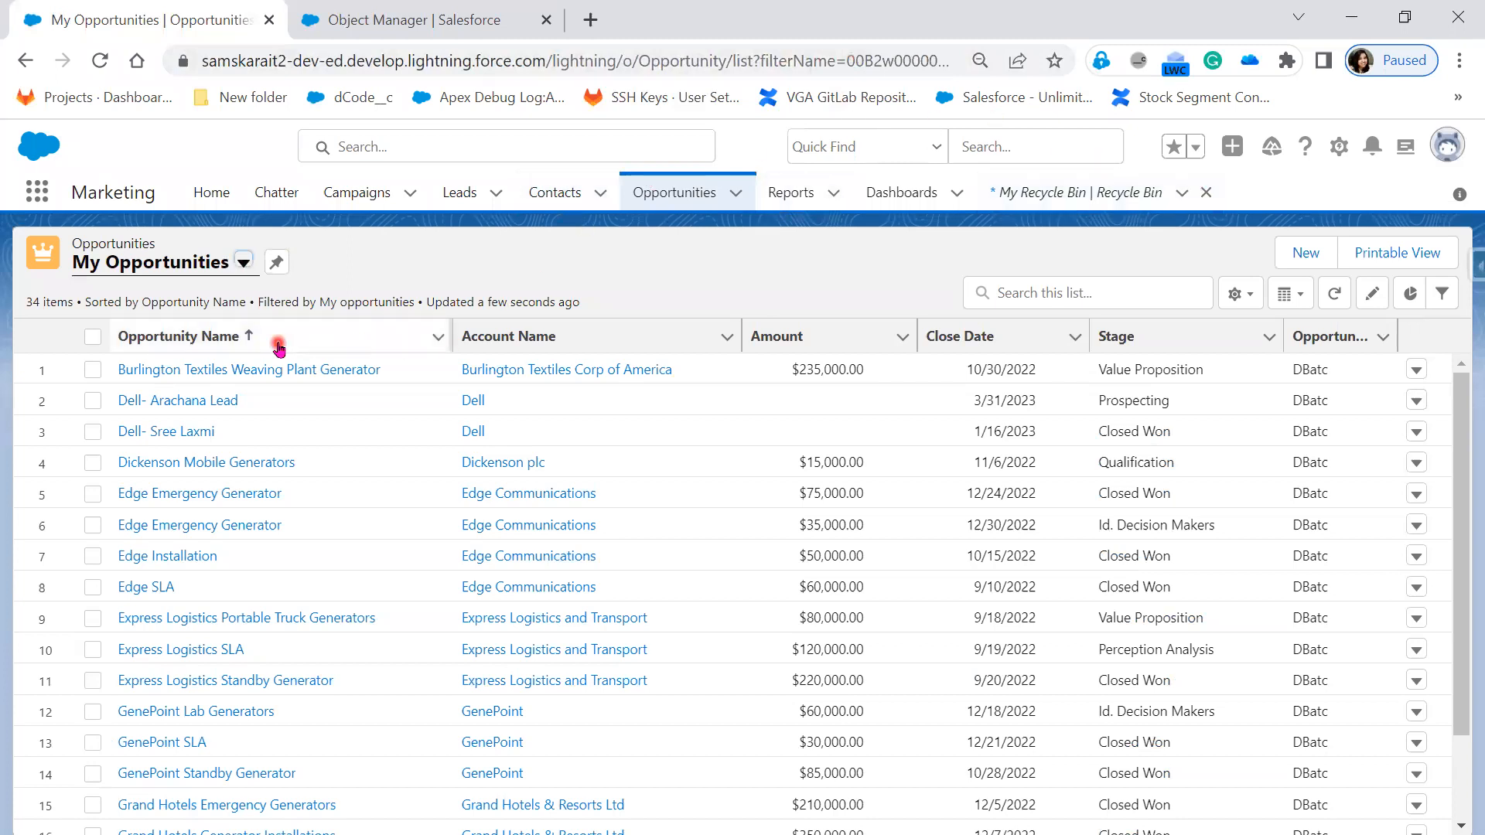
{"action": "left_click", "coordinate": [903, 62]}
{"action": "double_click", "coordinate": [904, 62]}
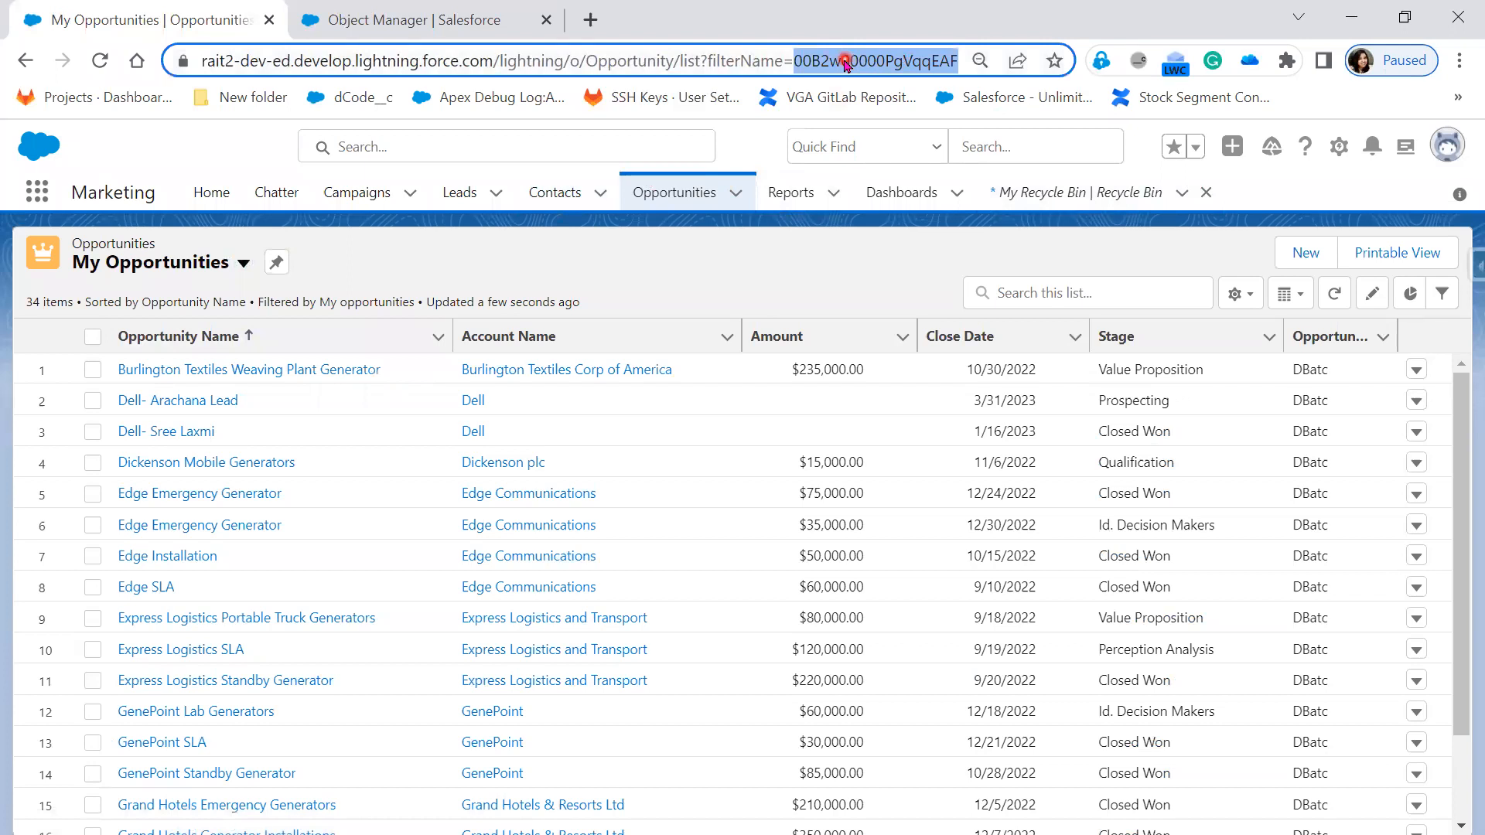
Inspect the list filters and the fields-to-display settings of the My Opportunities view, closing both without changes
{"action": "left_click", "coordinate": [1236, 293]}
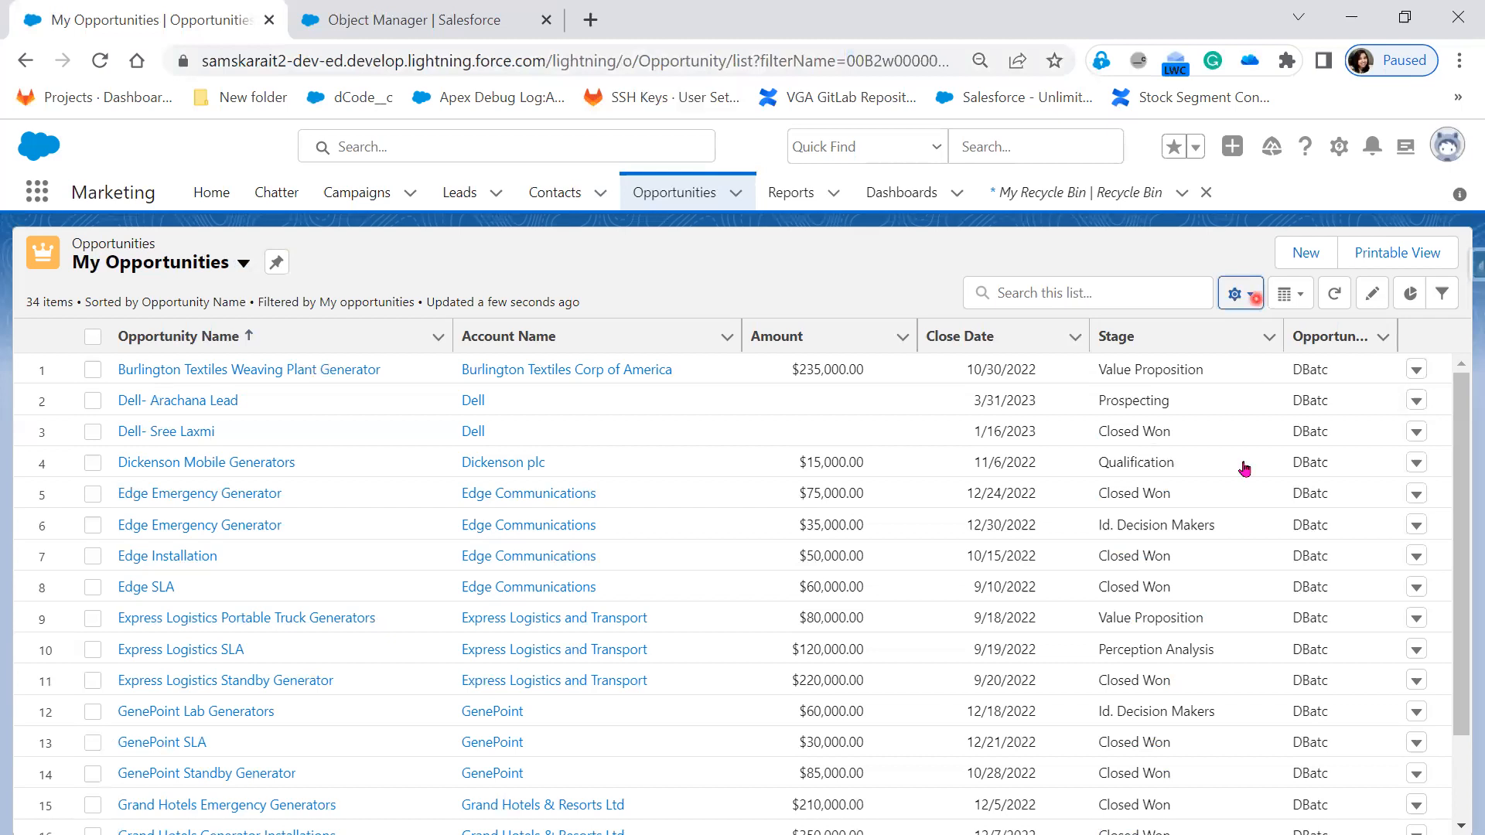
{"action": "left_click", "coordinate": [1213, 516]}
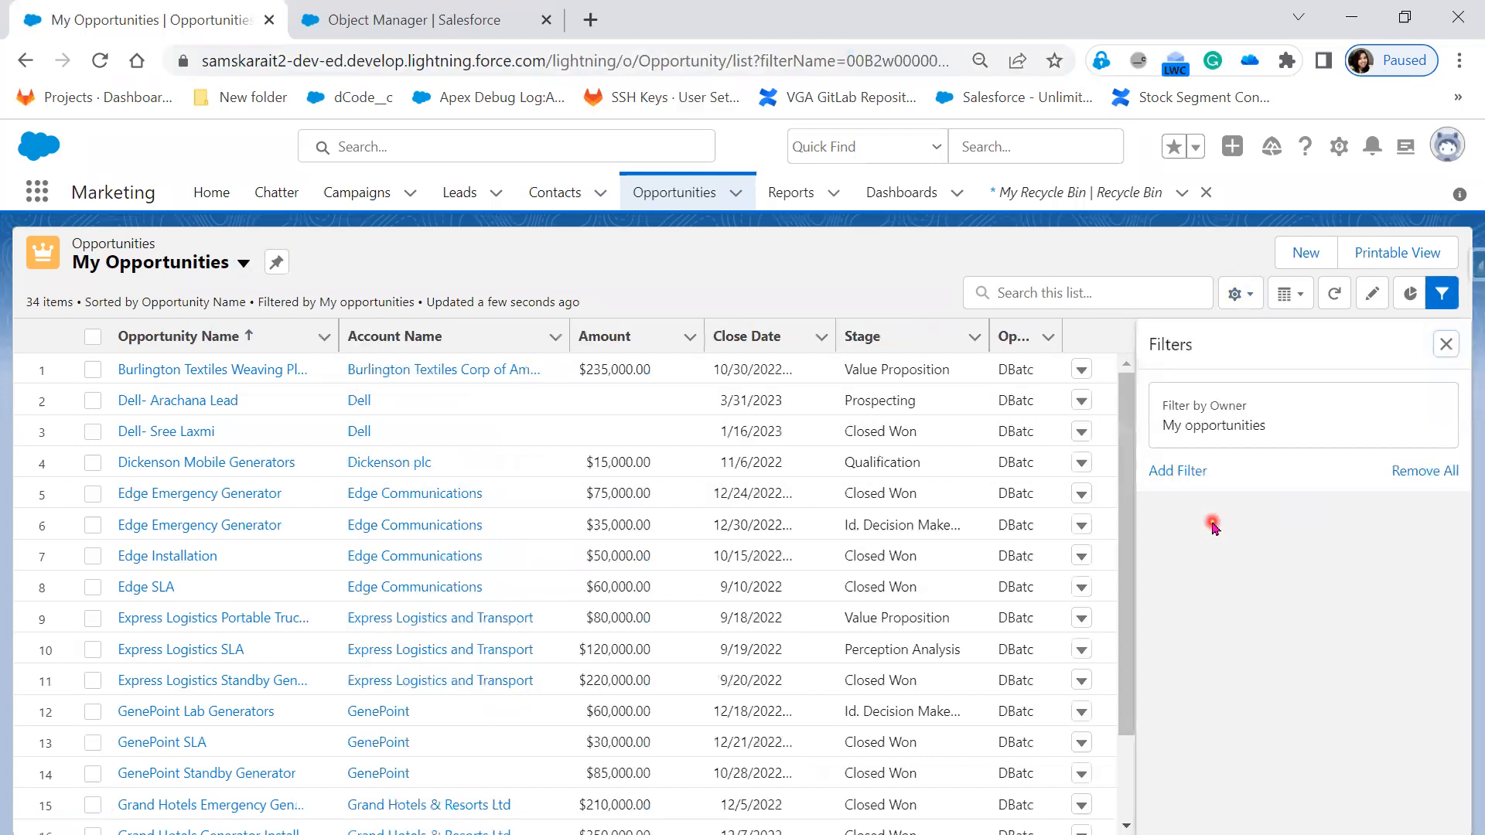
{"action": "left_click", "coordinate": [1247, 301]}
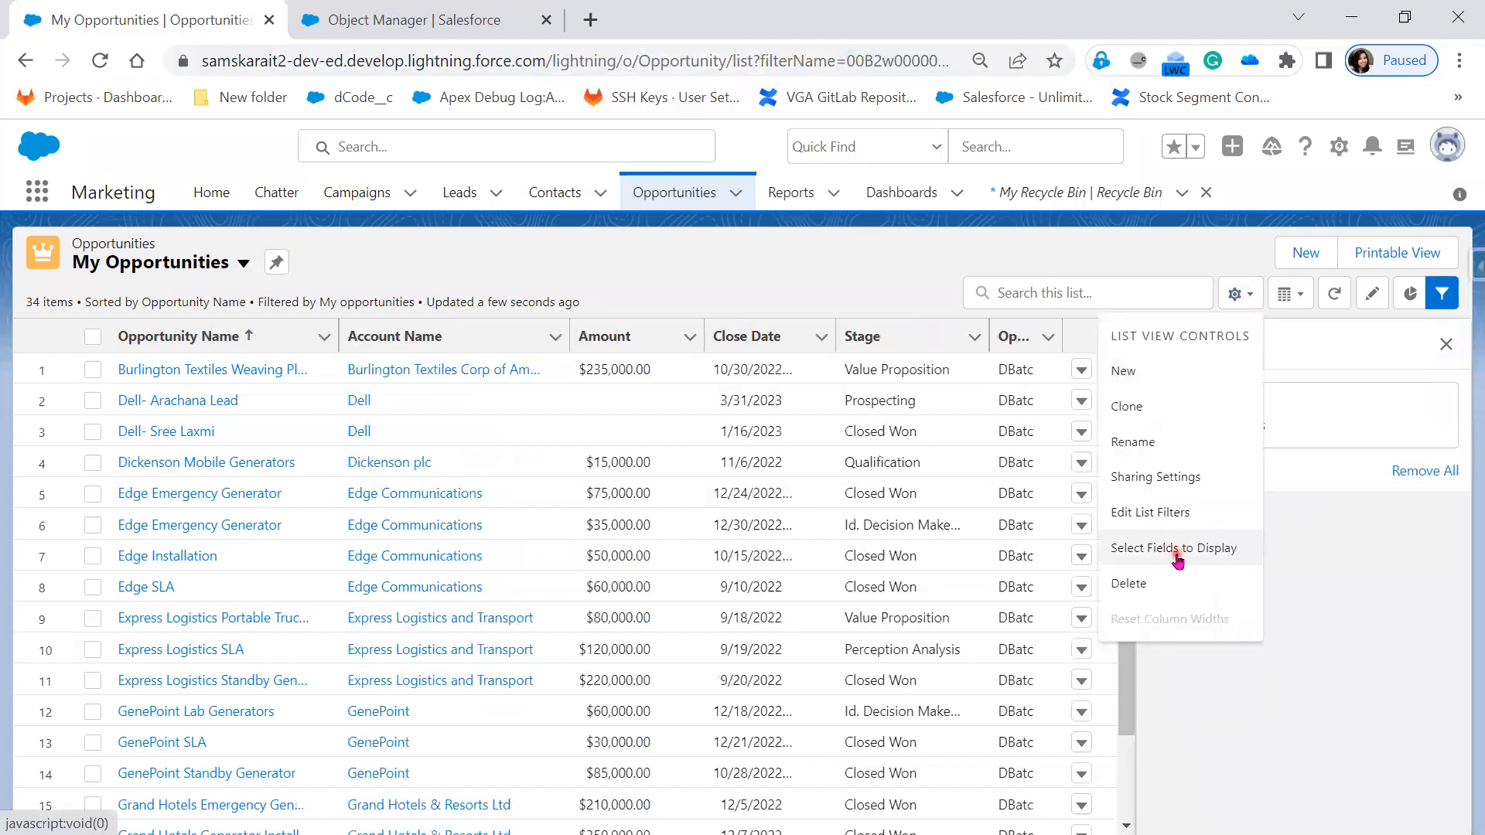
{"action": "left_click", "coordinate": [1178, 554]}
{"action": "left_click", "coordinate": [1062, 236]}
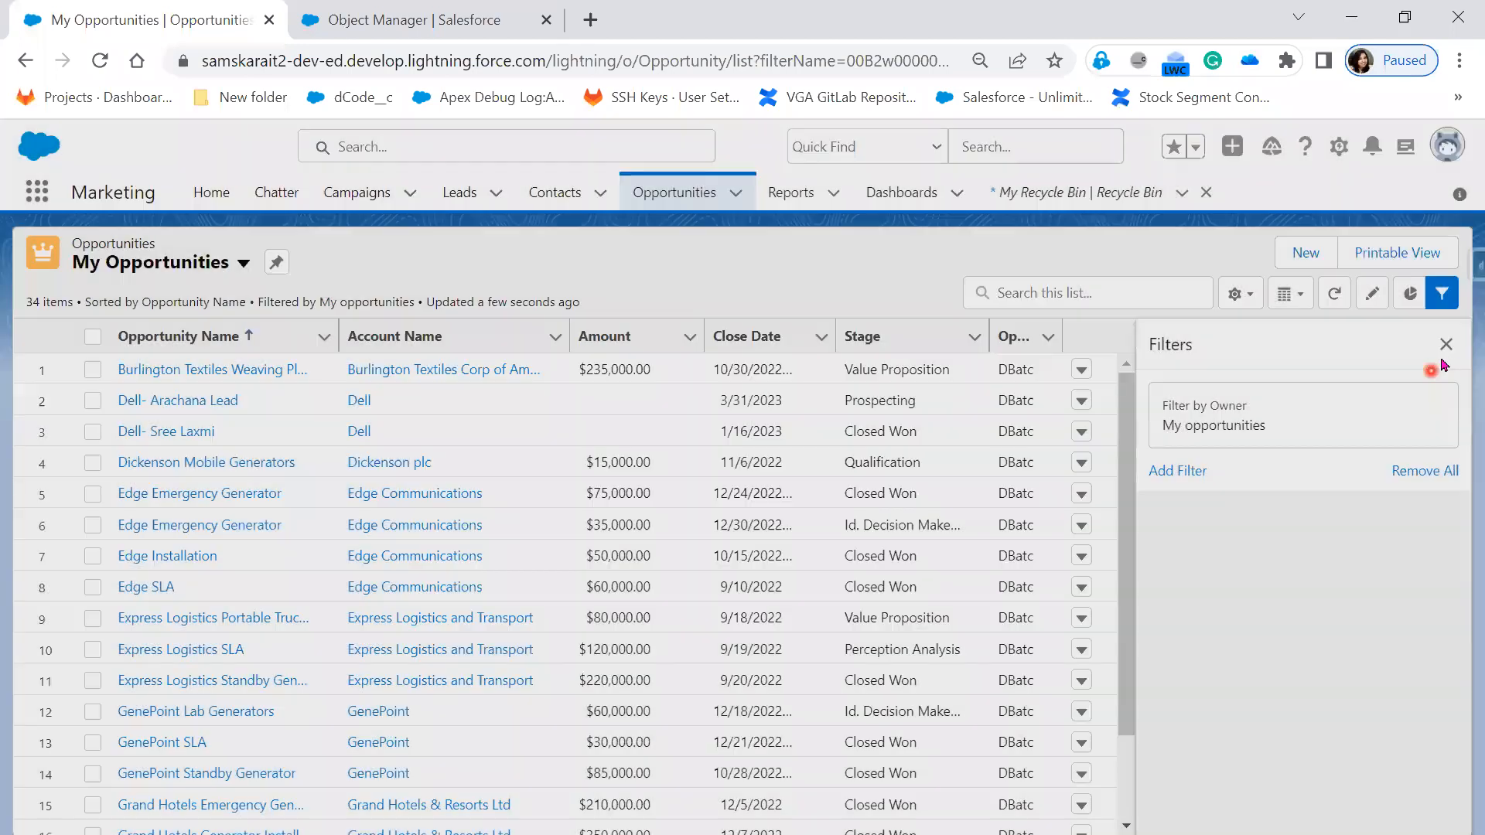
{"action": "left_click", "coordinate": [1449, 348]}
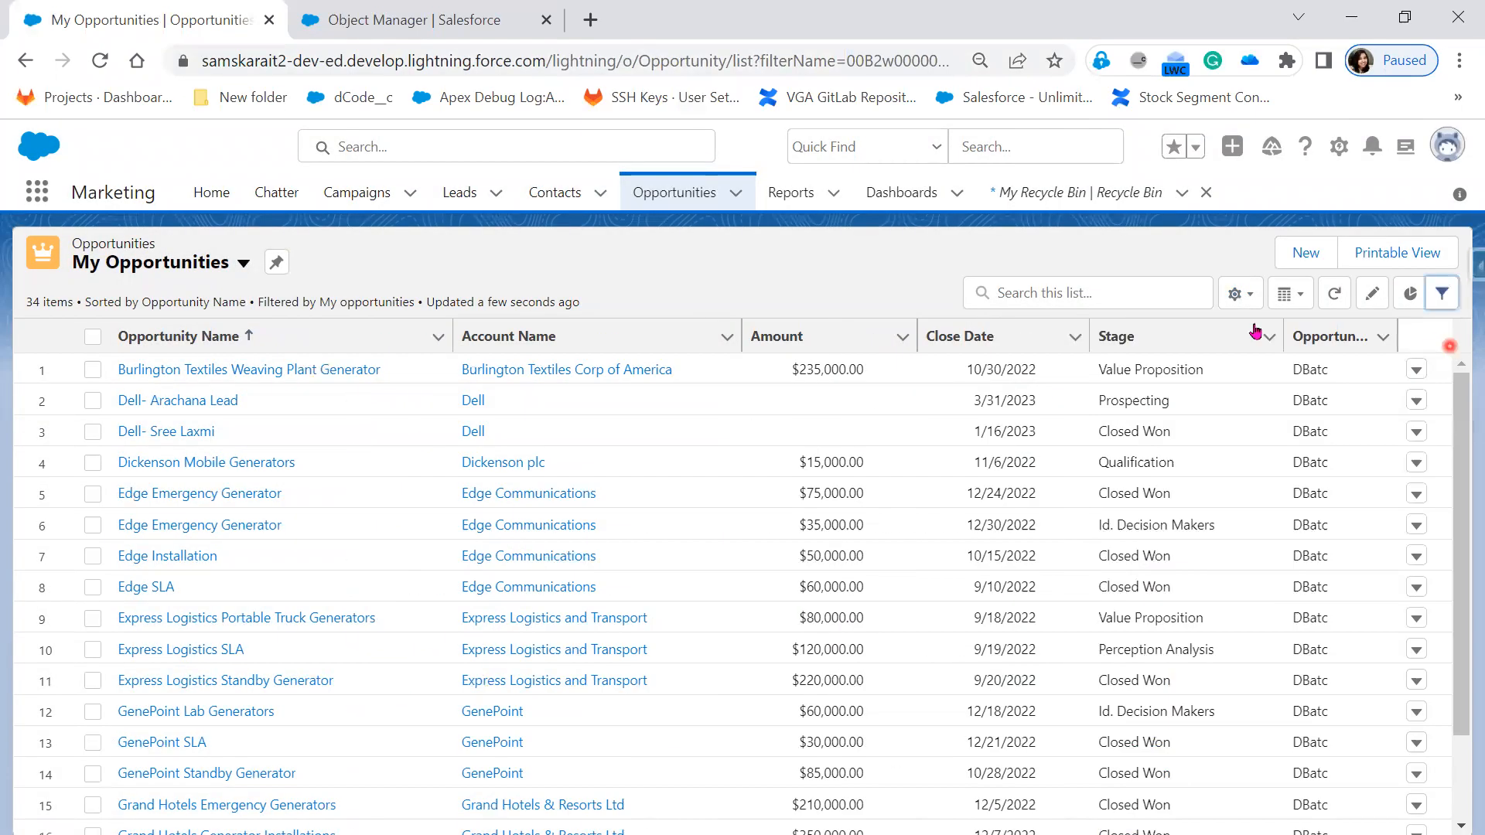
Pin My Opportunities as the default Opportunities list view and reload the page
{"action": "double_click", "coordinate": [890, 62]}
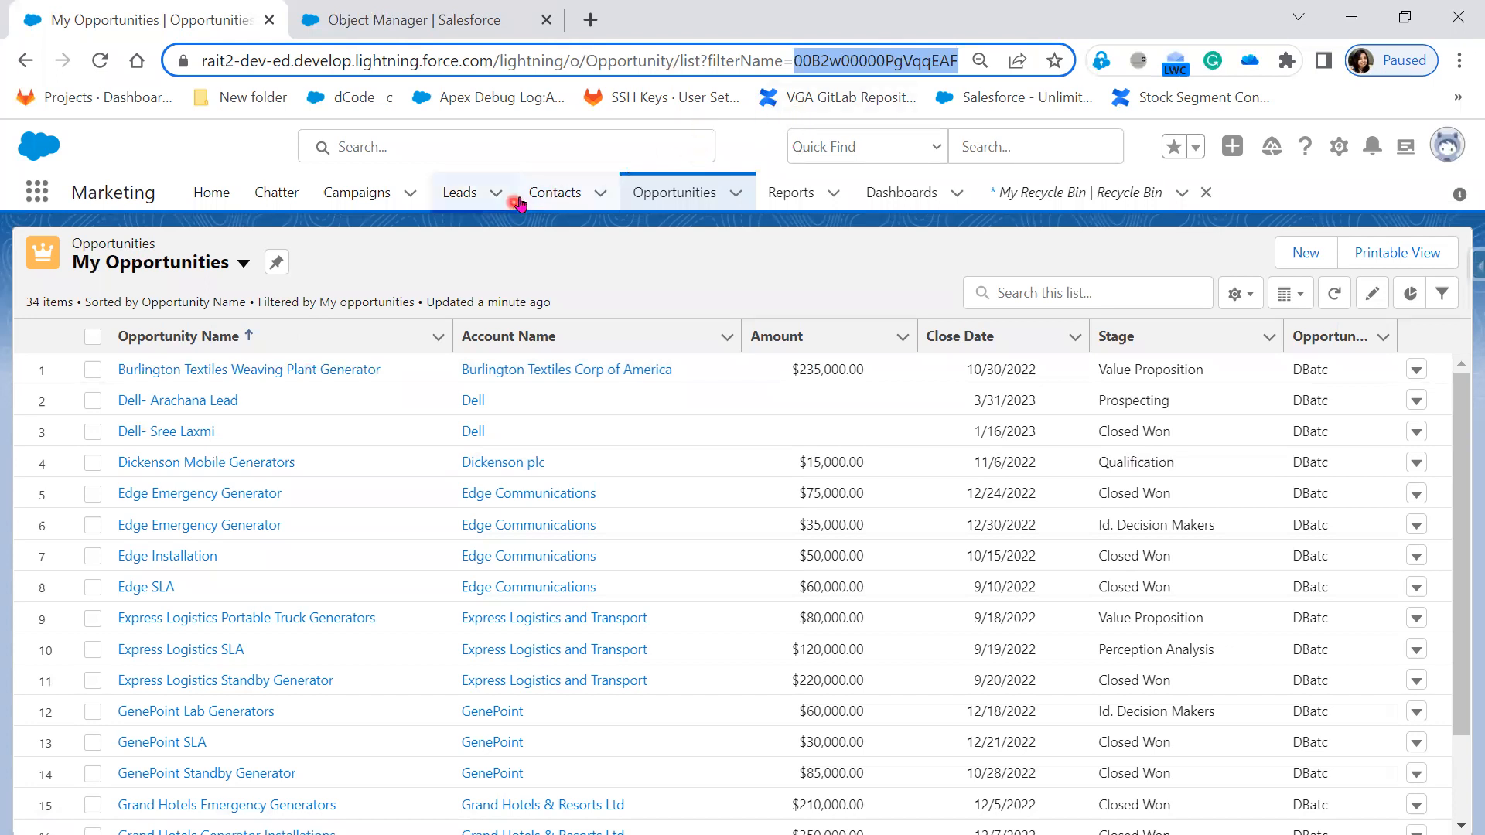
{"action": "left_click", "coordinate": [276, 264]}
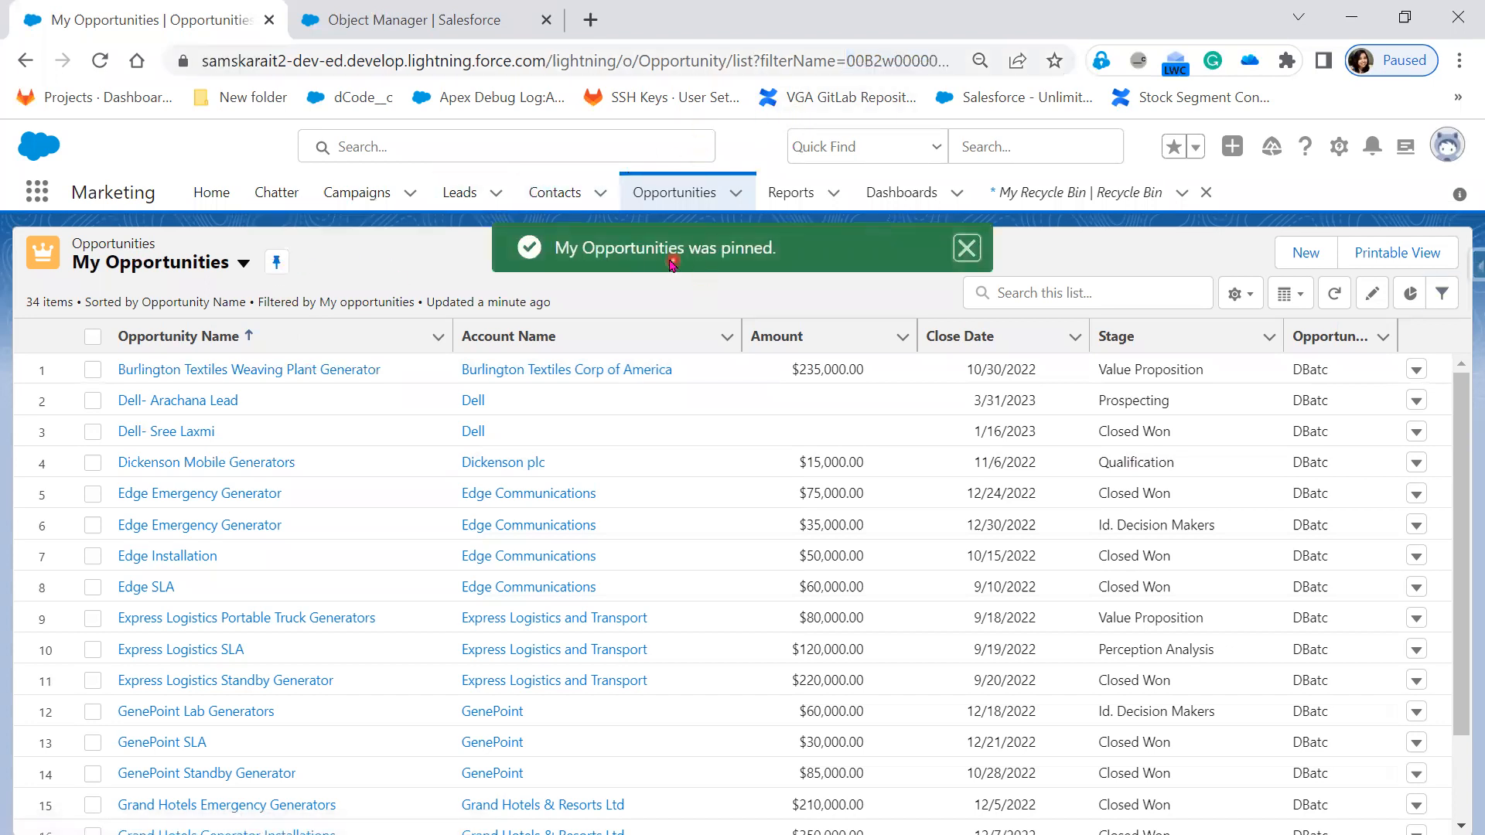
{"action": "left_click", "coordinate": [101, 61]}
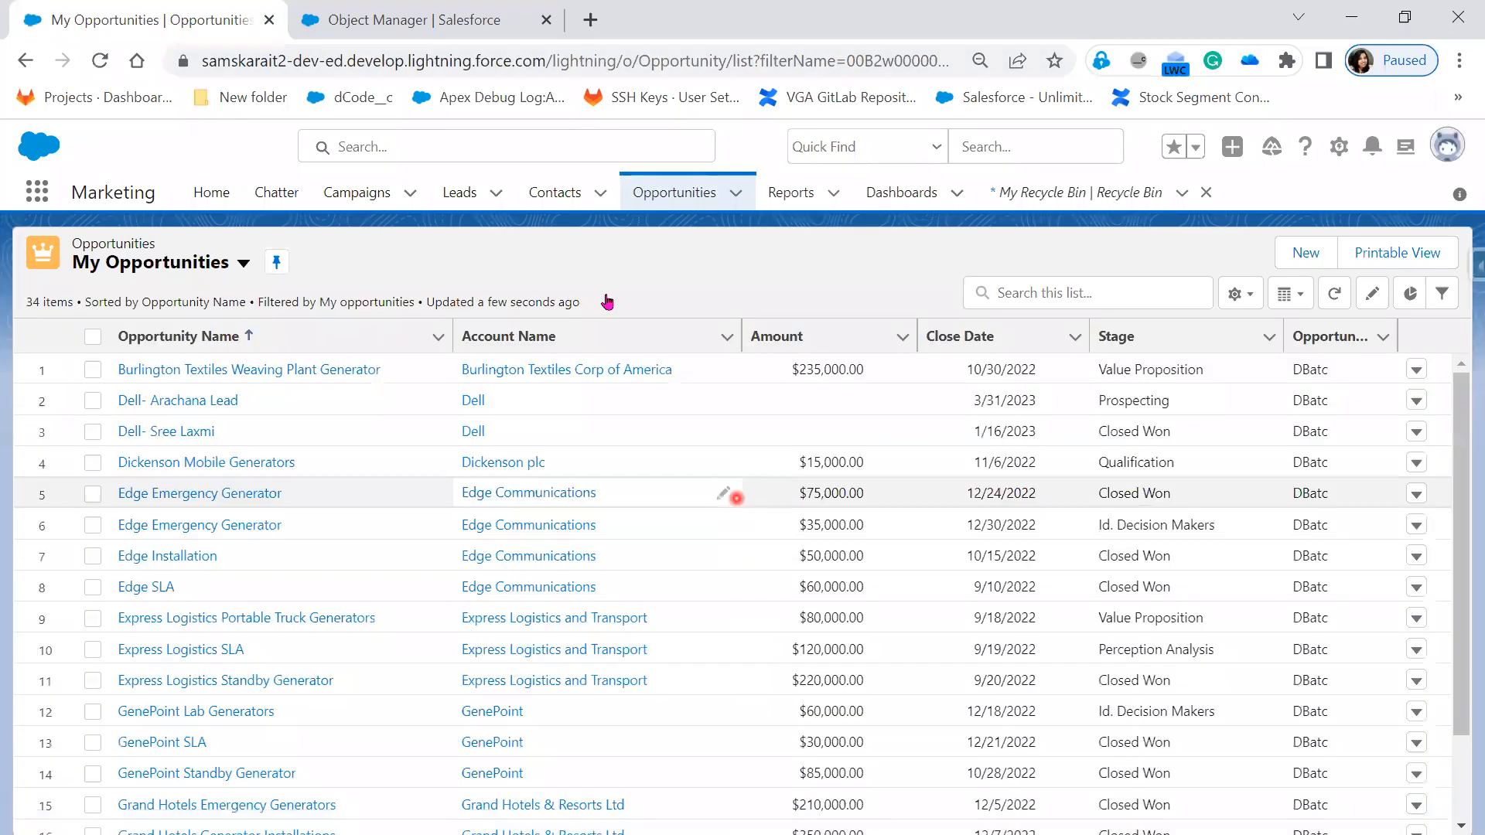
Check the default list views of Contacts and Leads, highlighting the filter name in the Leads page address
{"action": "left_click", "coordinate": [544, 203]}
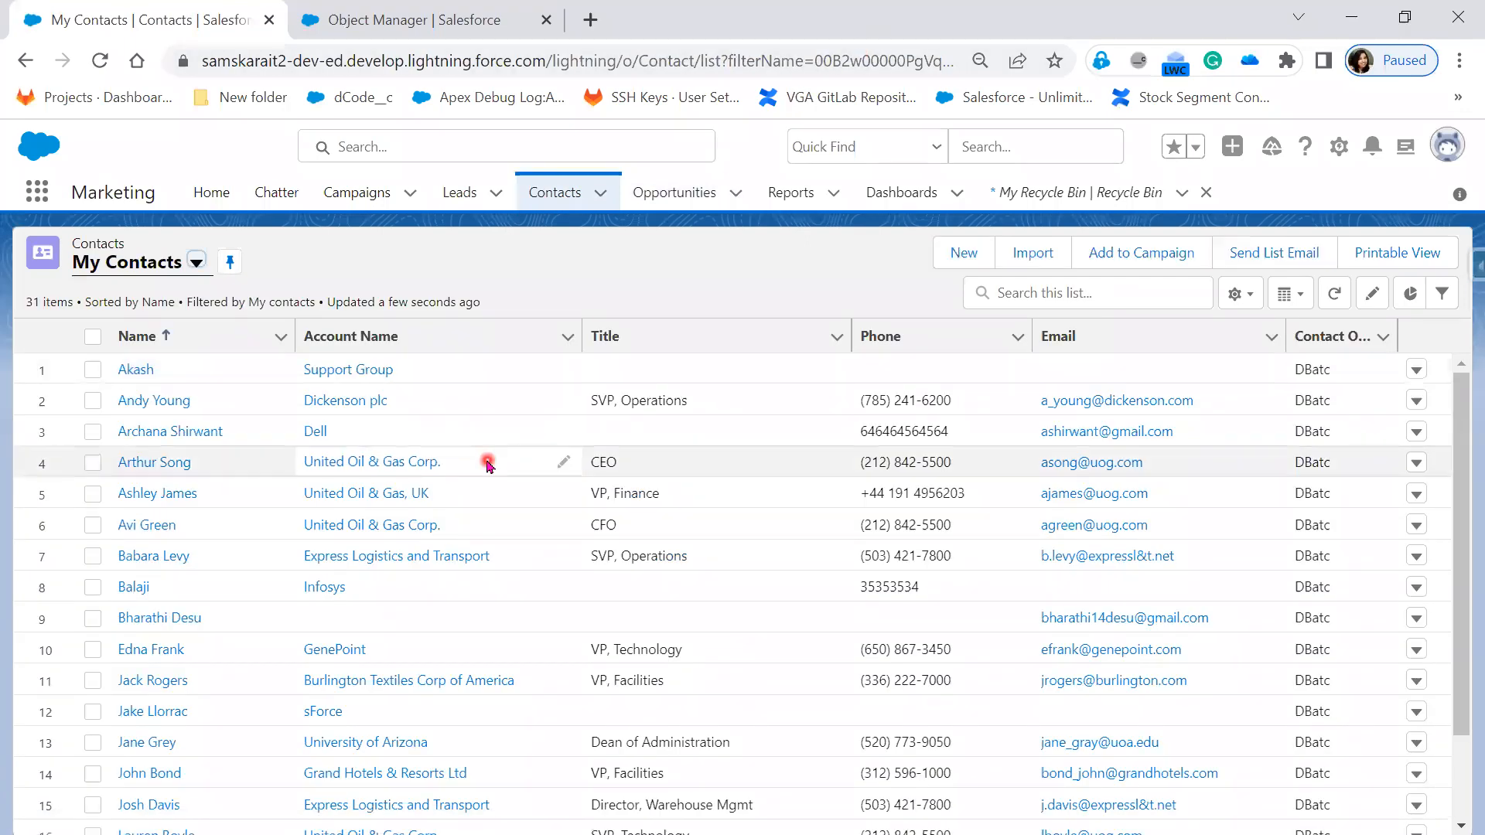
{"action": "left_click", "coordinate": [470, 199]}
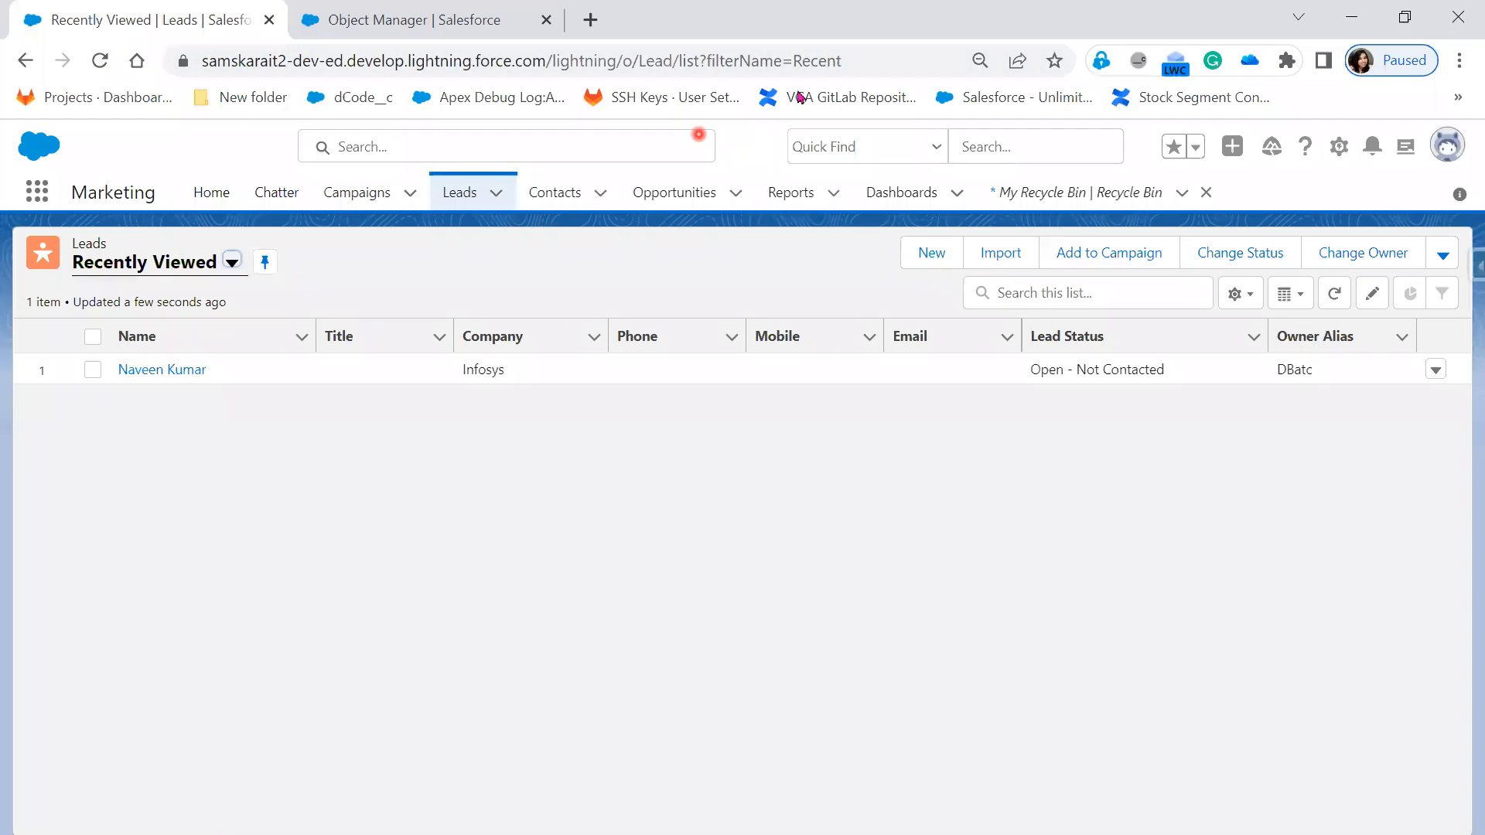
{"action": "left_click_drag", "start_coordinate": [797, 60], "coordinate": [851, 61]}
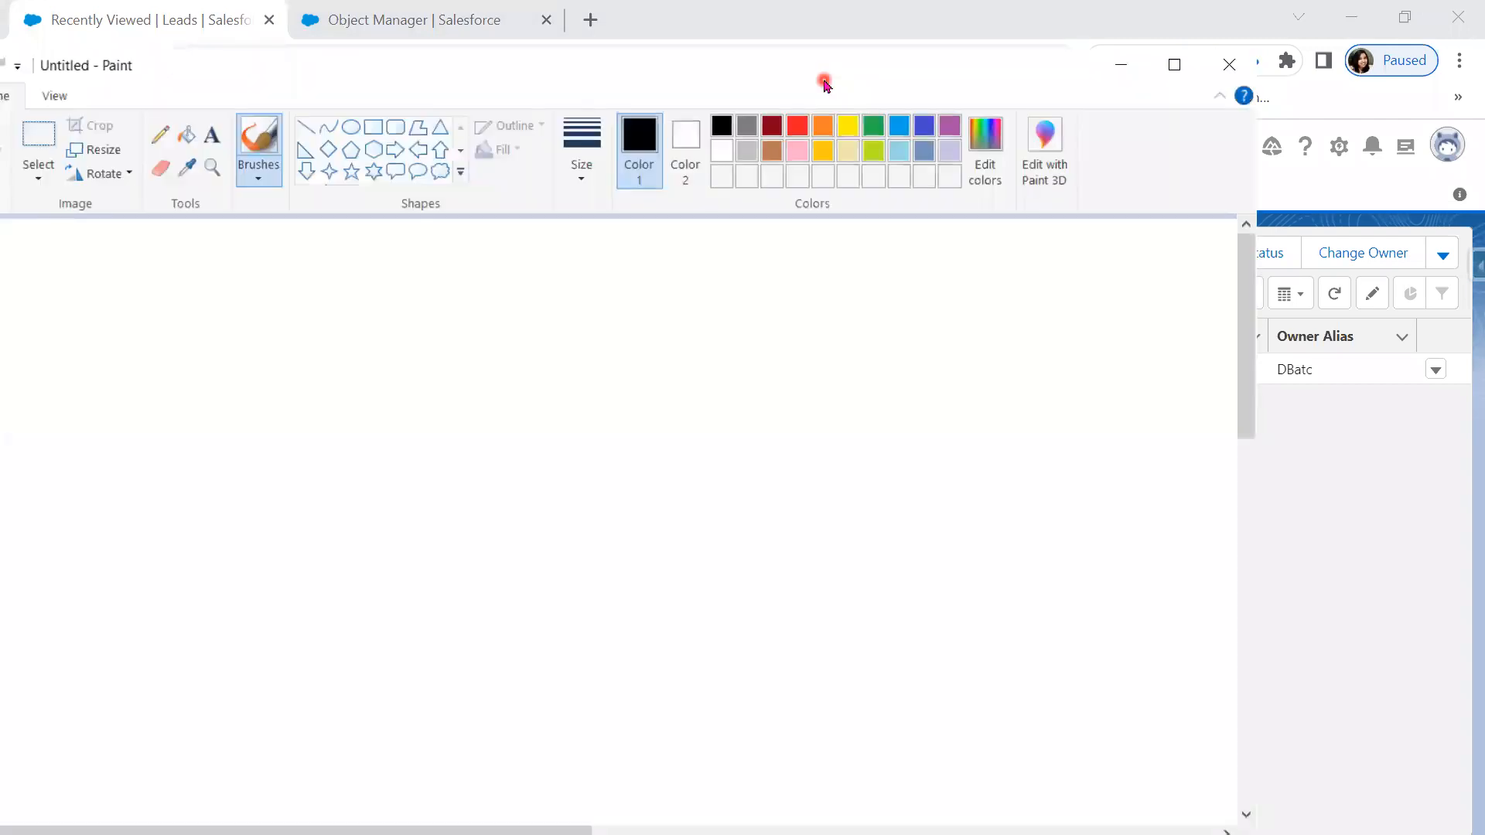
Switch to Paint and draw a rectangle of about 213 × 64 px containing the text "filterName=Recenct"
{"action": "double_click", "coordinate": [824, 76]}
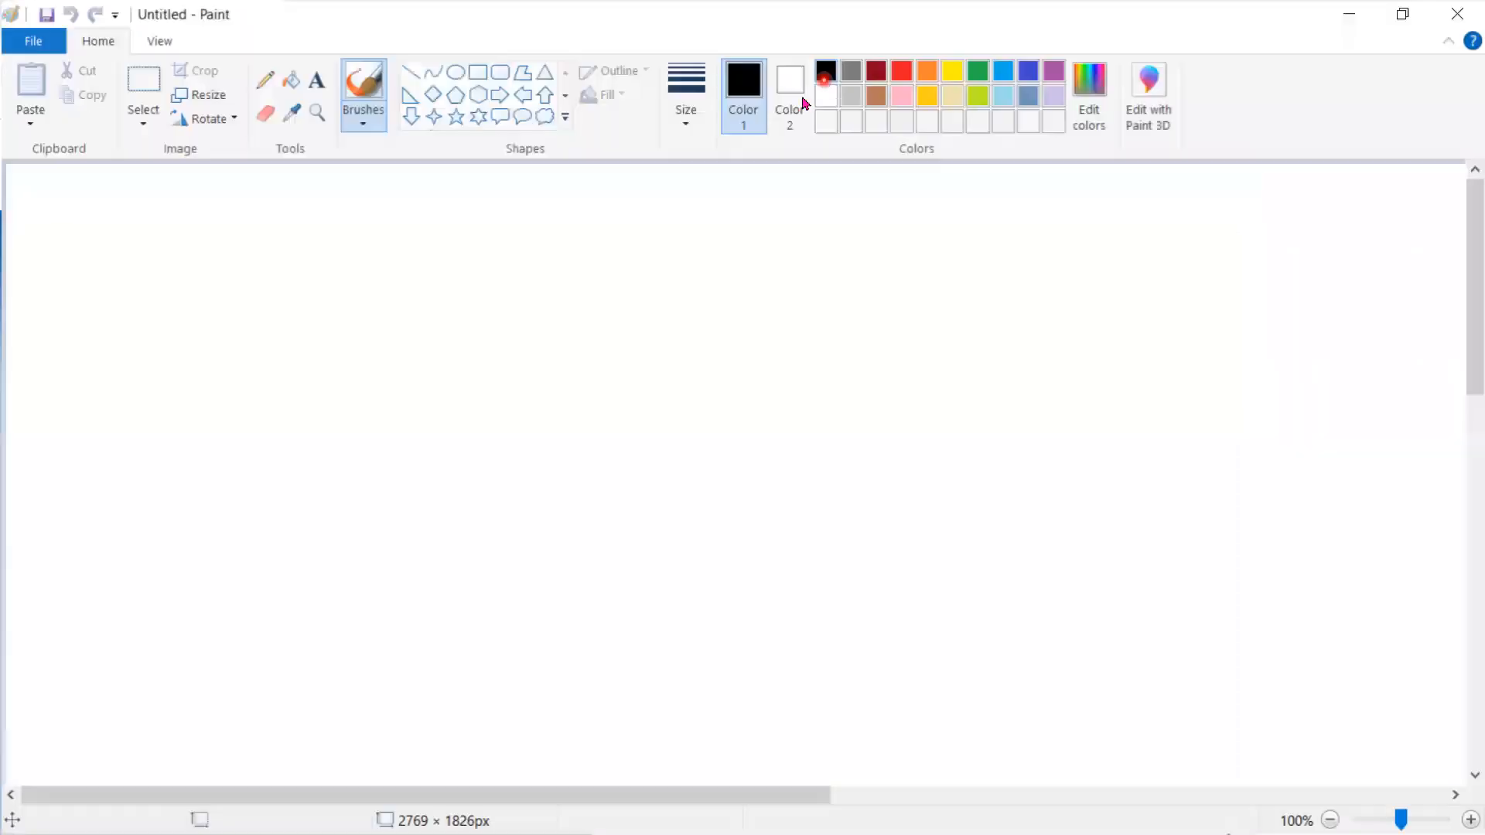
{"action": "left_click", "coordinate": [477, 71]}
{"action": "left_click_drag", "start_coordinate": [223, 256], "coordinate": [422, 316]}
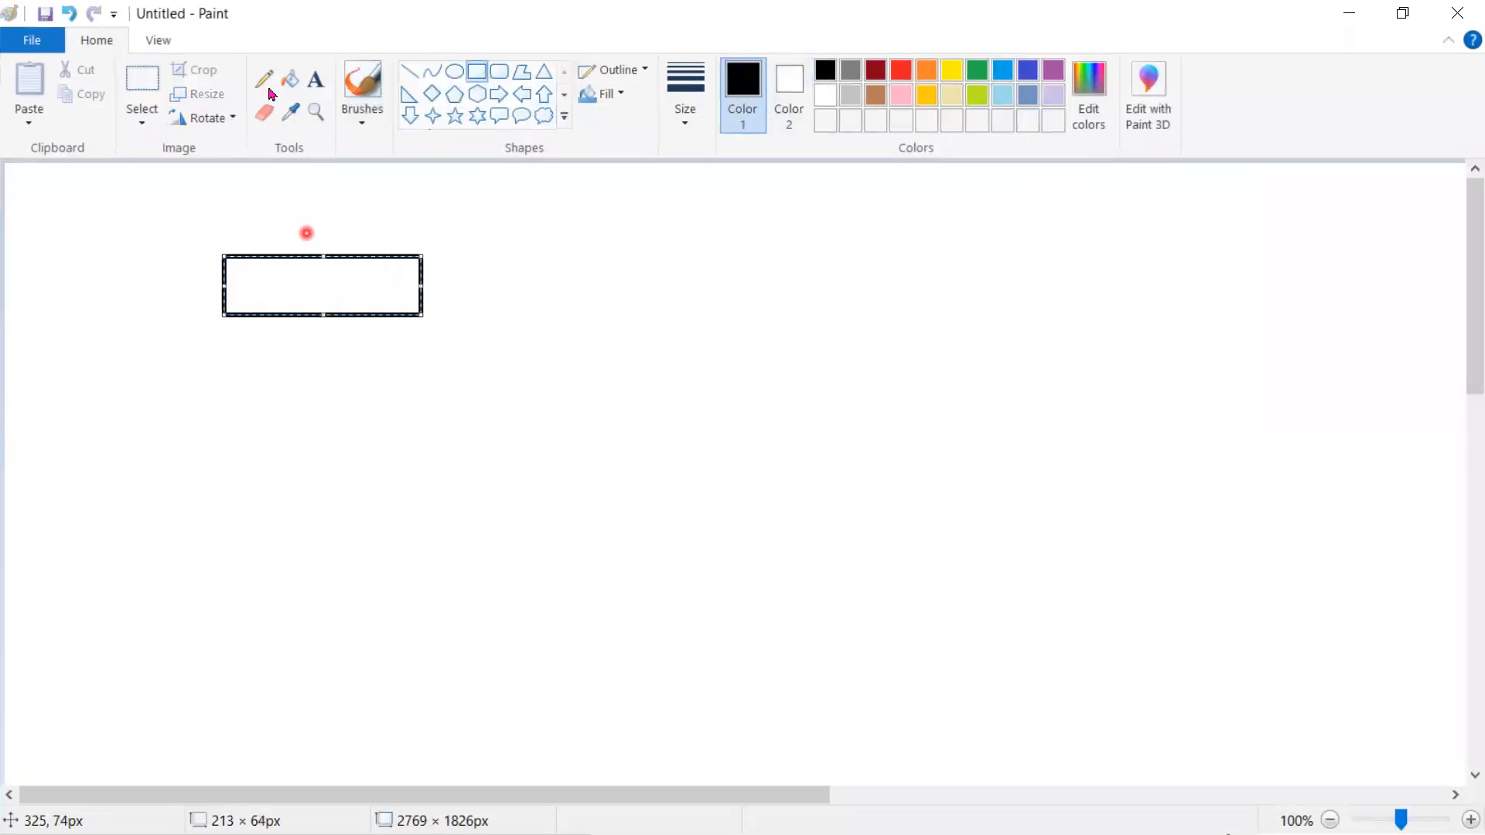
{"action": "left_click", "coordinate": [316, 79]}
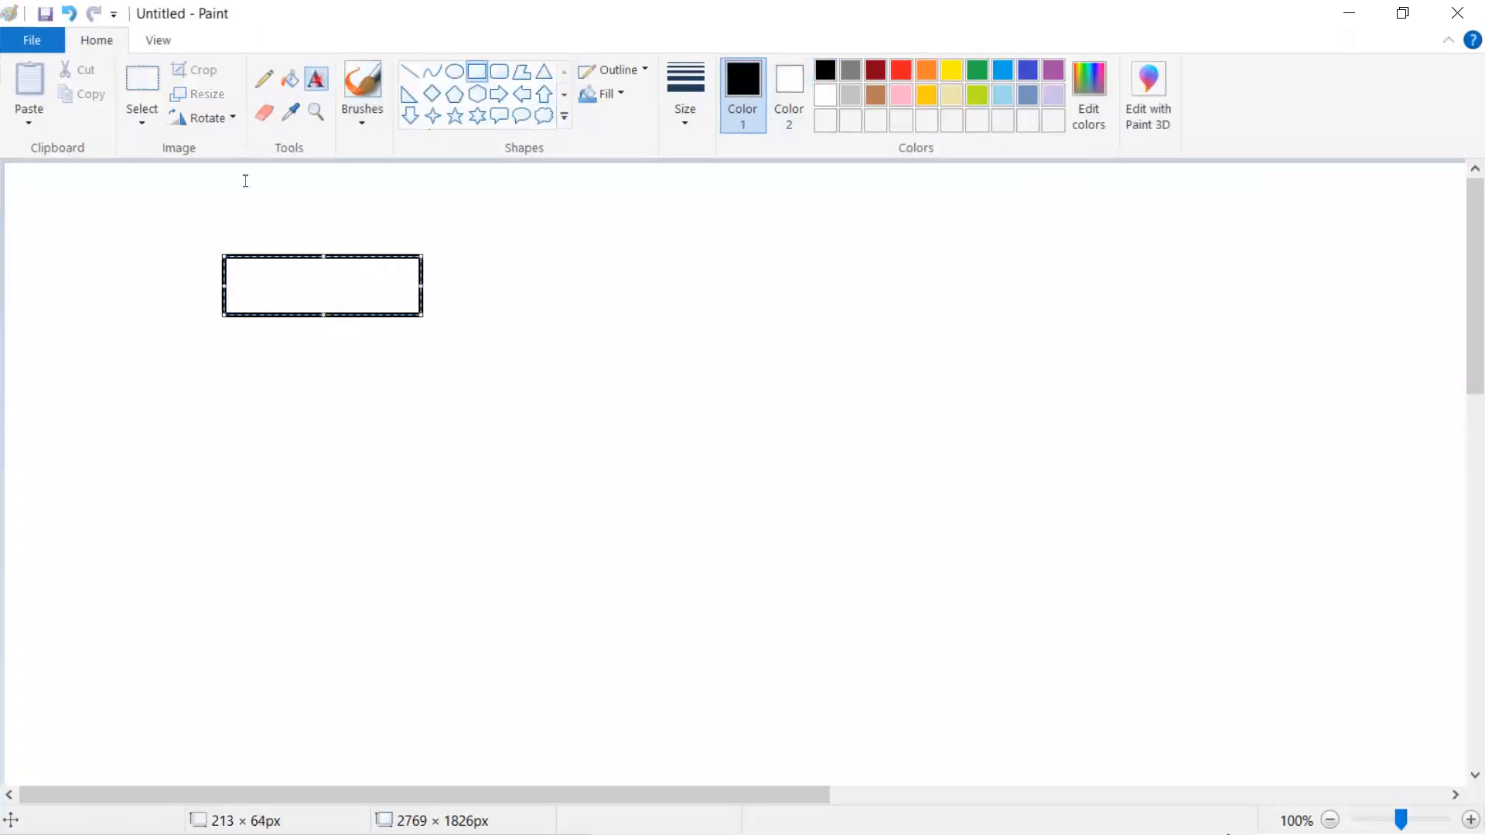
{"action": "left_click", "coordinate": [242, 280]}
{"action": "type", "text": "filterName"}
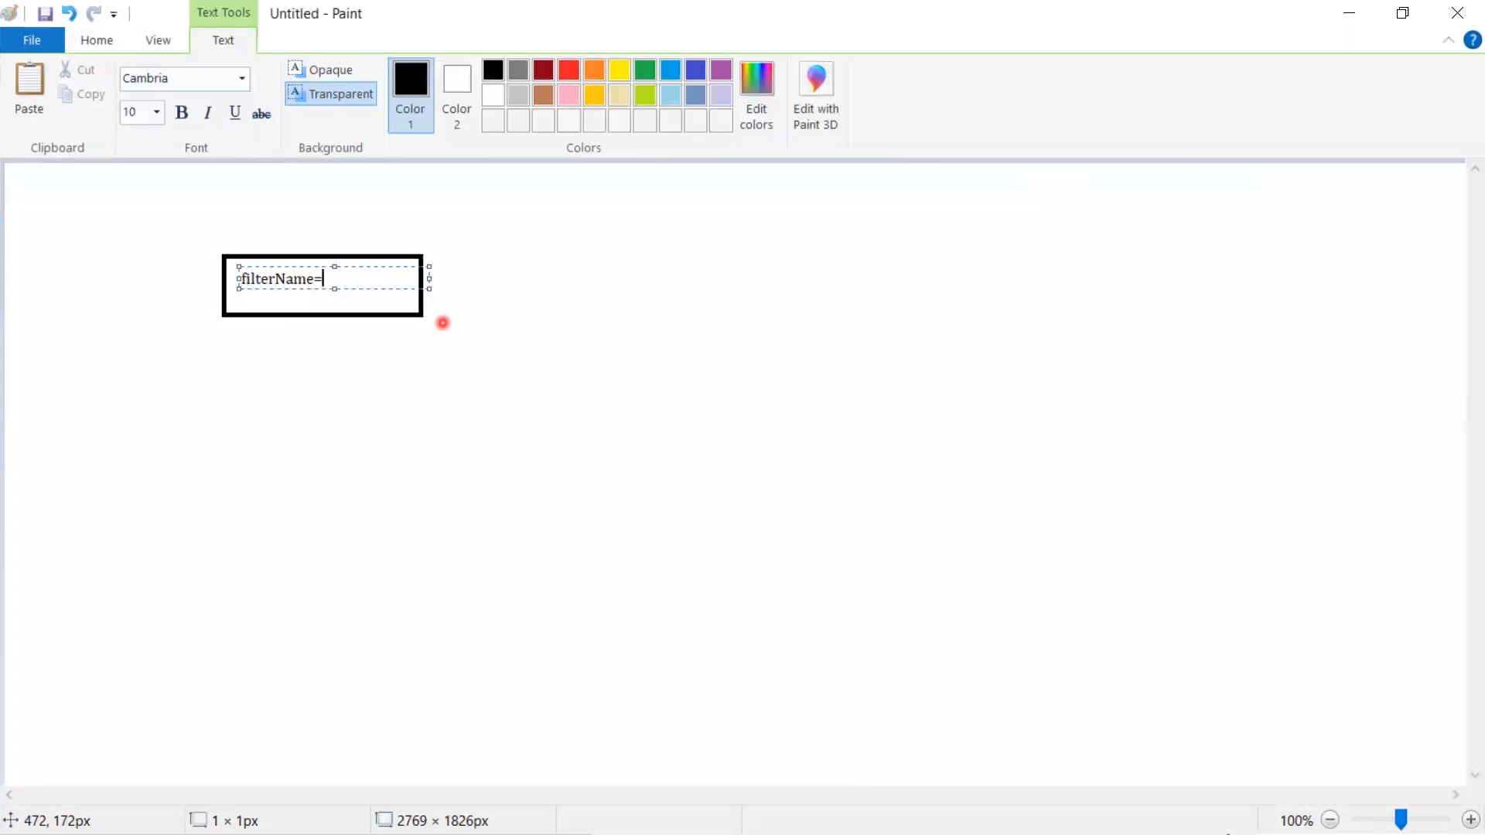
{"action": "type", "text": "=Recenct"}
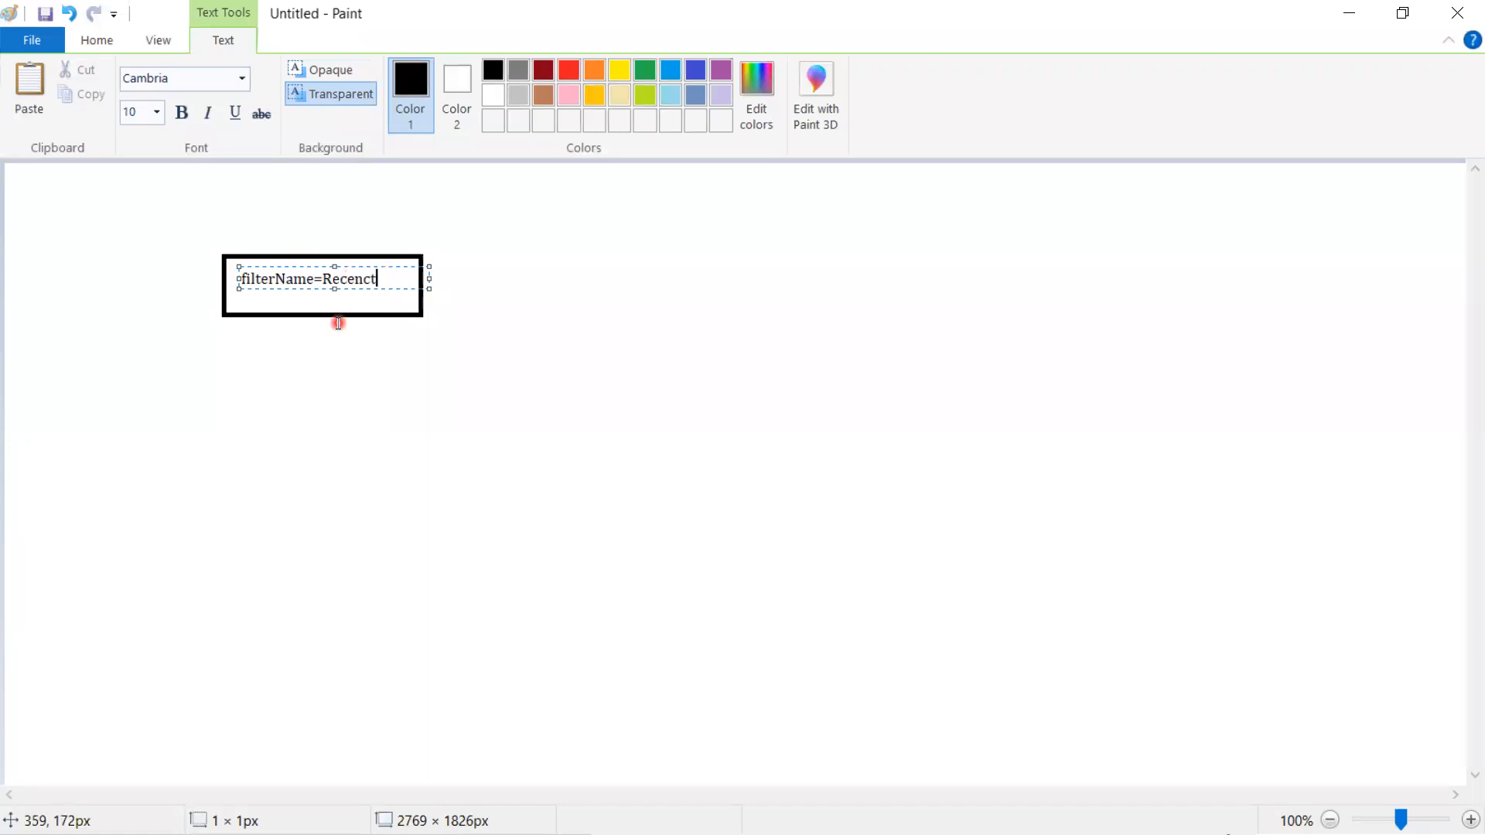
{"action": "left_click", "coordinate": [351, 386]}
Draw a larger upright rectangle beside the filterName box and a freehand pencil arrow leading from the box to it
{"action": "left_click", "coordinate": [477, 71]}
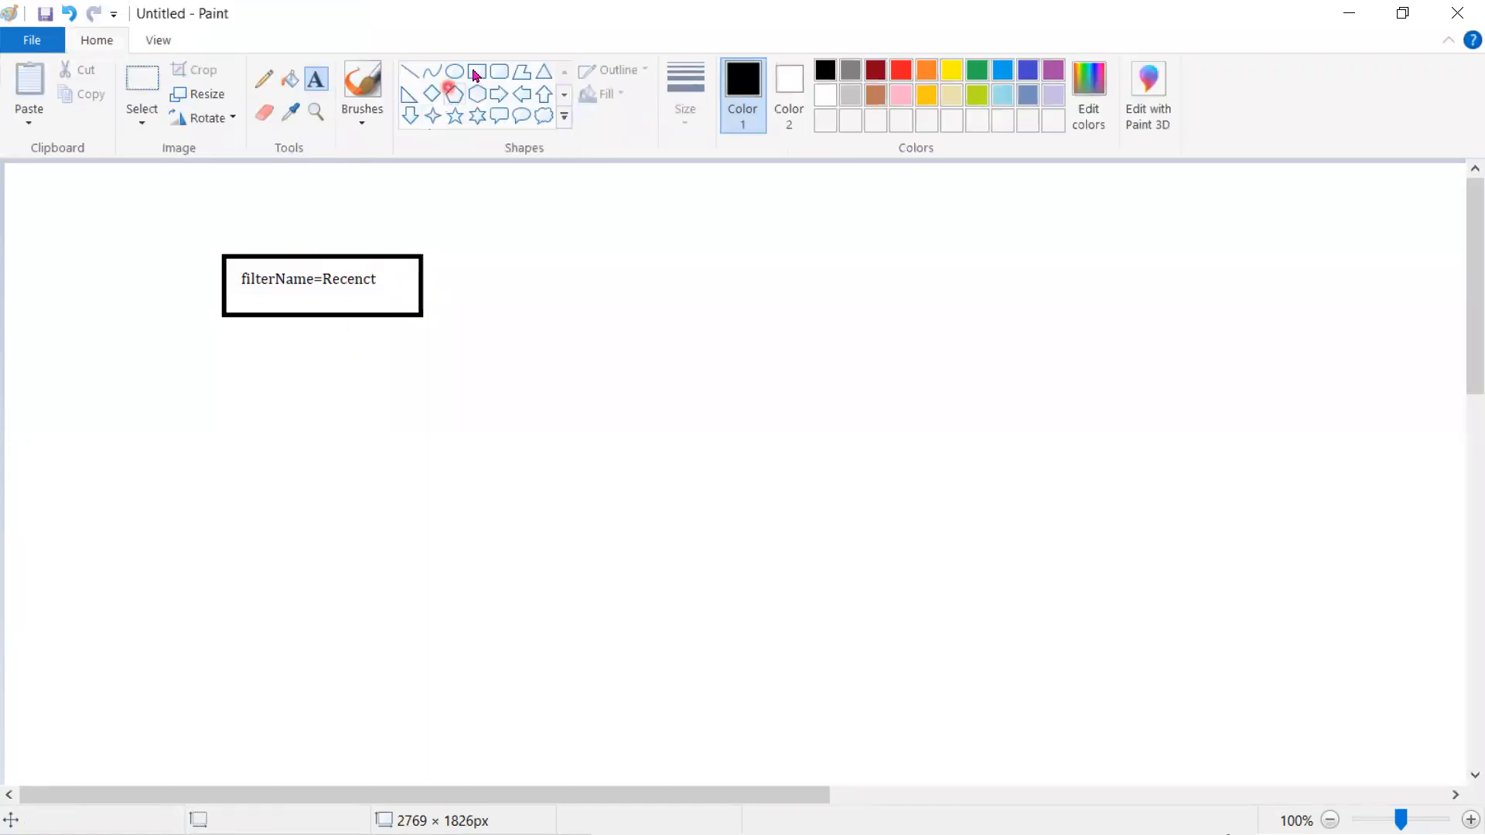
{"action": "left_click_drag", "start_coordinate": [662, 455], "coordinate": [803, 614]}
{"action": "left_click", "coordinate": [263, 78]}
{"action": "mouse_move", "coordinate": [411, 264]}
{"action": "left_mouse_down"}
{"action": "mouse_move", "coordinate": [476, 249]}
{"action": "mouse_move", "coordinate": [544, 320]}
{"action": "mouse_move", "coordinate": [554, 299]}
{"action": "left_mouse_up"}
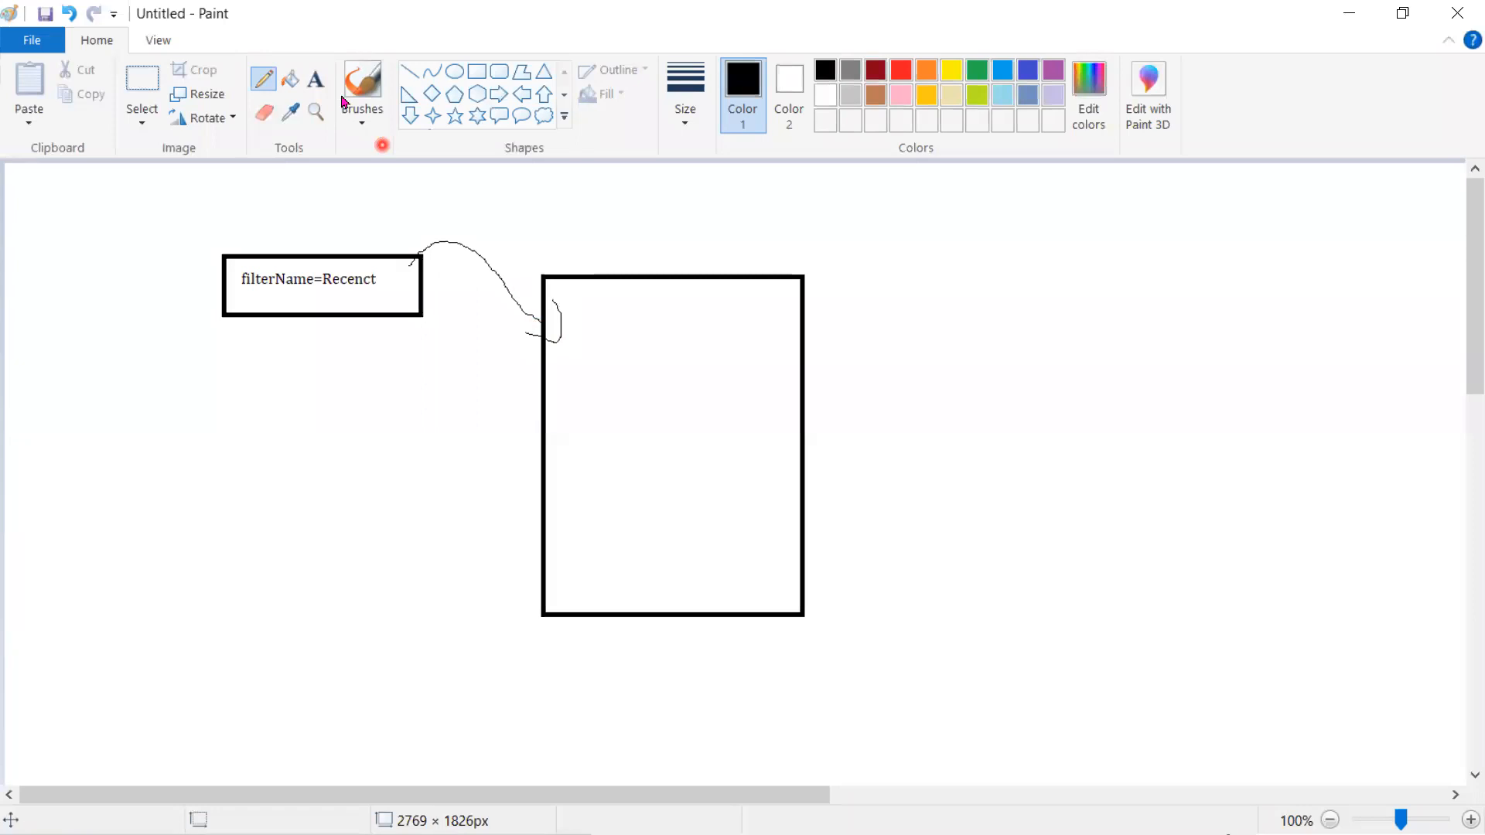
Add the text lines "Filter" and "Show Files to Display" inside the large rectangle, separated by a blank line
{"action": "left_click", "coordinate": [316, 78]}
{"action": "left_click", "coordinate": [586, 320]}
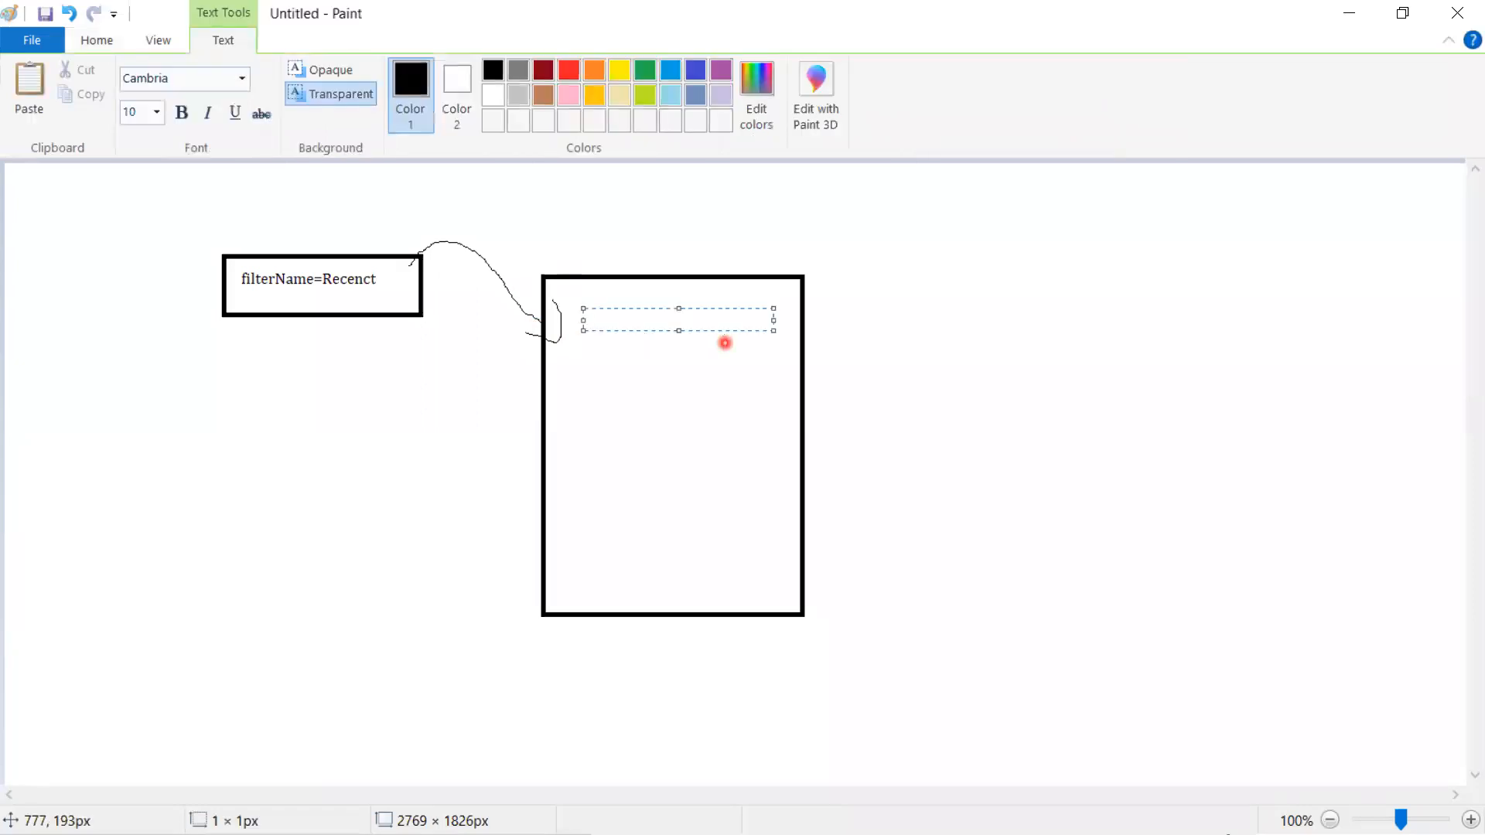
{"action": "type", "text": "Filter"}
{"action": "key", "text": "Return"}
{"action": "key", "text": "Return"}
{"action": "type", "text": "Show"}
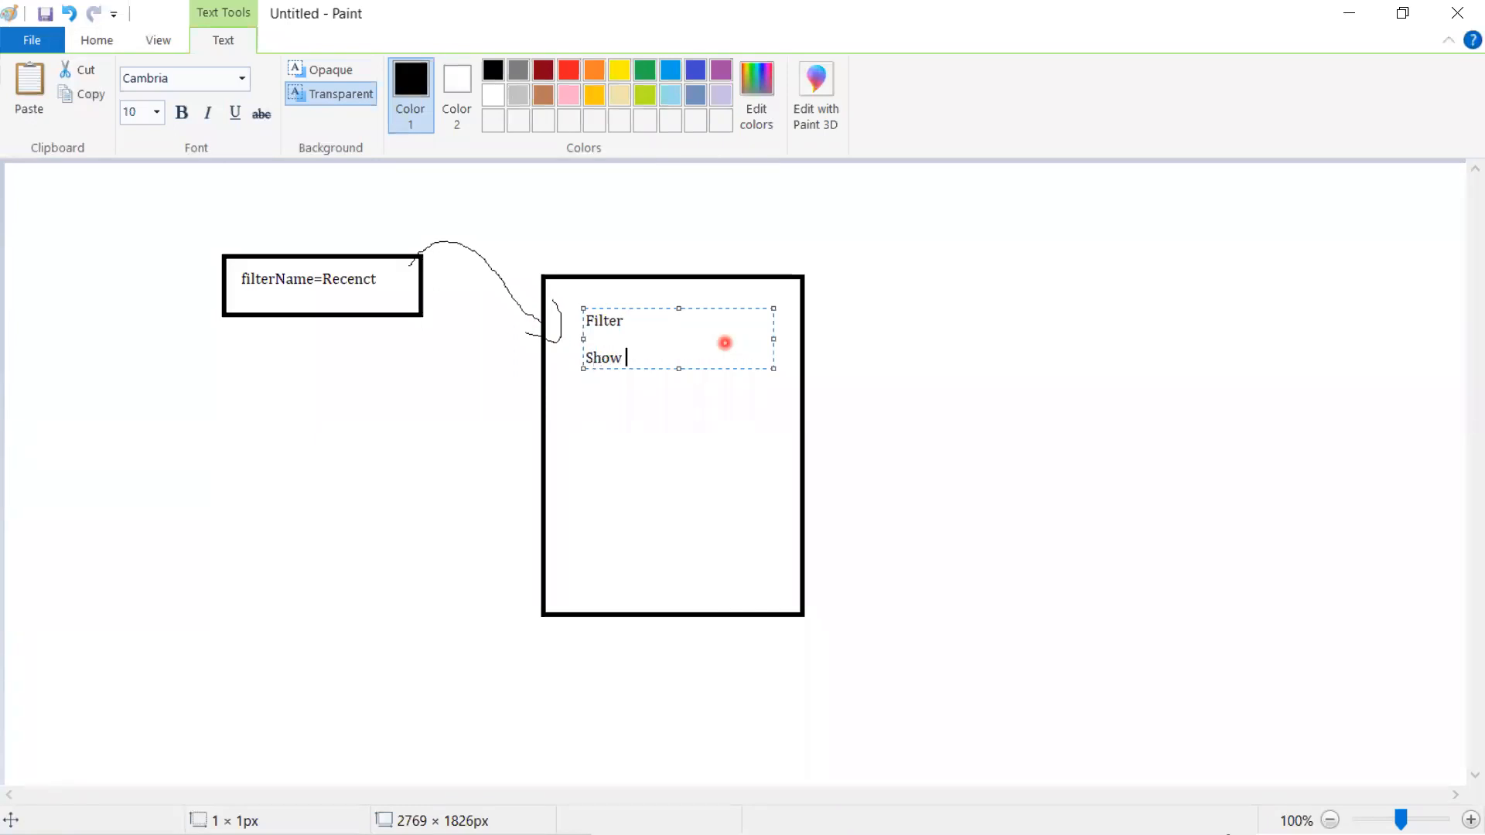
{"action": "type", "text": " Files to Display"}
{"action": "key", "text": "Return"}
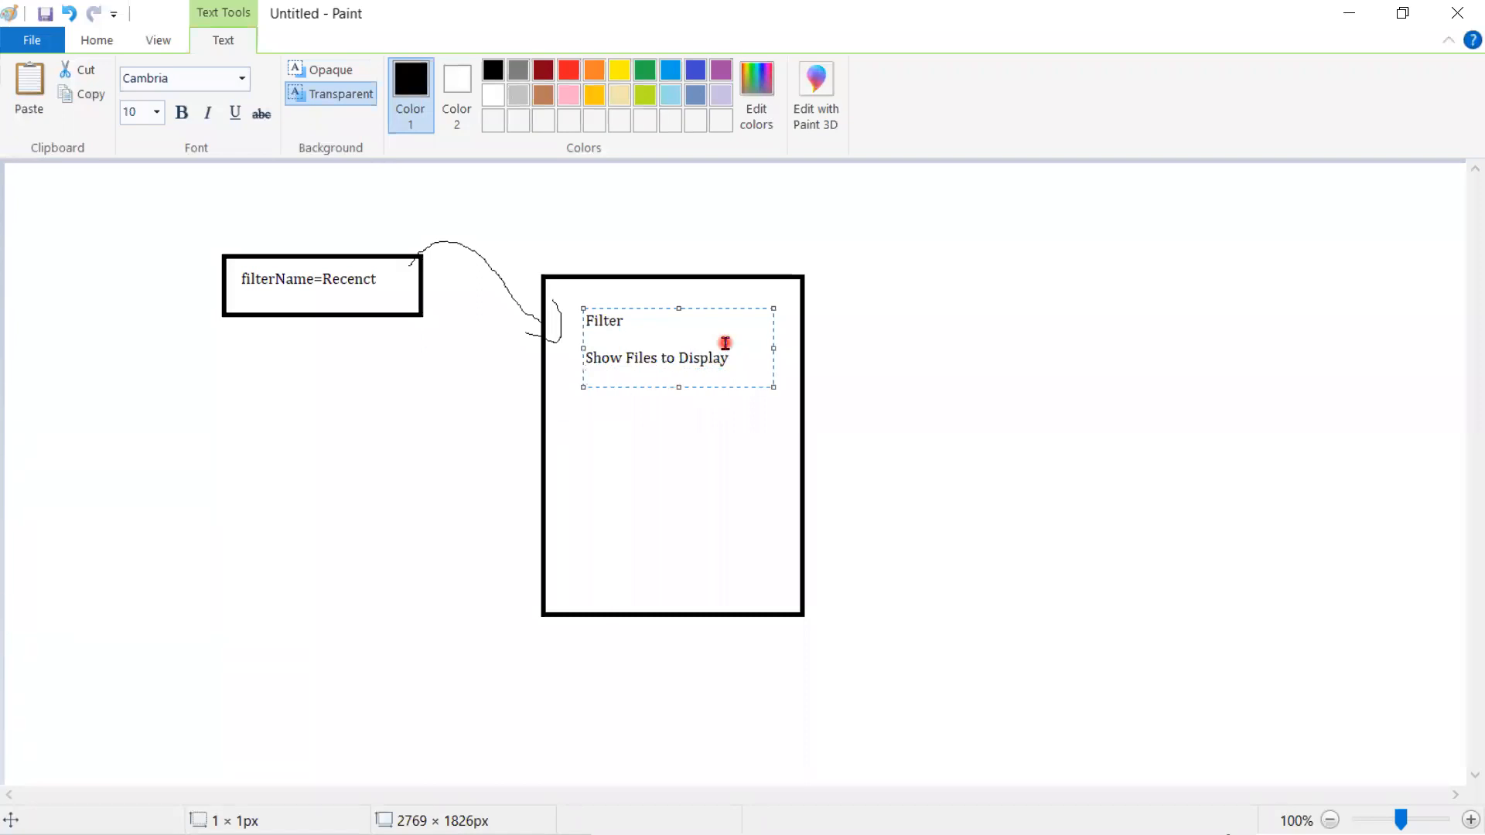
{"action": "key", "text": "Return"}
Correct the word "Files" to "Fields" in the second text line and finish the text box
{"action": "left_click", "coordinate": [643, 358]}
{"action": "key", "text": "Delete"}
{"action": "type", "text": "ld"}
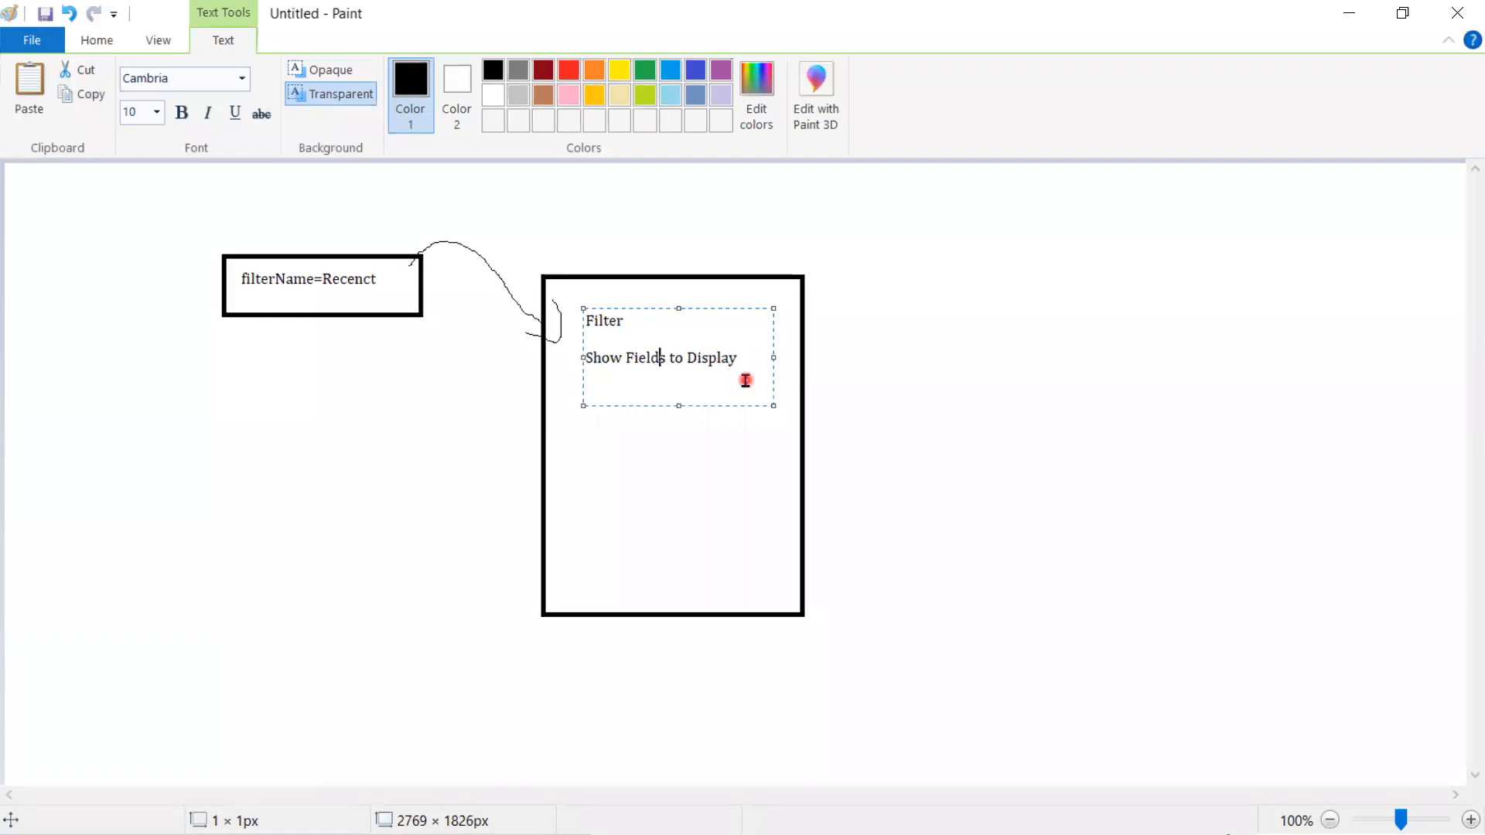
{"action": "left_click", "coordinate": [497, 397]}
Outline the Filter and Show Fields to Display text freehand with the pencil, and draw an arrow leading outward from it
{"action": "left_click", "coordinate": [263, 78]}
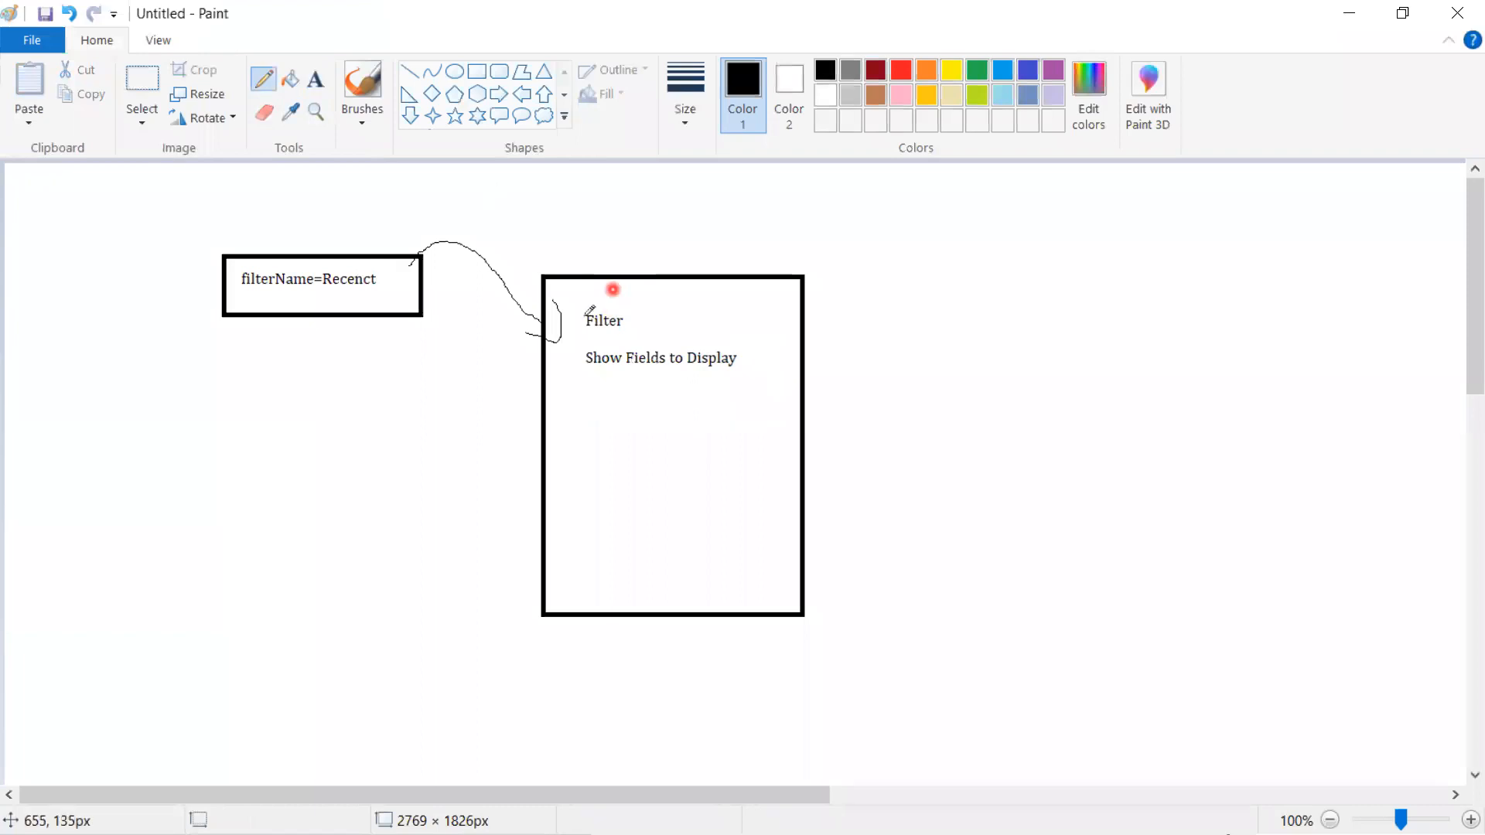
{"action": "mouse_move", "coordinate": [579, 306]}
{"action": "left_mouse_down"}
{"action": "mouse_move", "coordinate": [723, 322]}
{"action": "mouse_move", "coordinate": [583, 514]}
{"action": "mouse_move", "coordinate": [563, 448]}
{"action": "mouse_move", "coordinate": [576, 304]}
{"action": "left_mouse_up"}
{"action": "mouse_move", "coordinate": [732, 340]}
{"action": "left_mouse_down"}
{"action": "mouse_move", "coordinate": [734, 320]}
{"action": "mouse_move", "coordinate": [961, 311]}
{"action": "mouse_move", "coordinate": [995, 369]}
{"action": "mouse_move", "coordinate": [1031, 388]}
{"action": "mouse_move", "coordinate": [1024, 346]}
{"action": "left_mouse_up"}
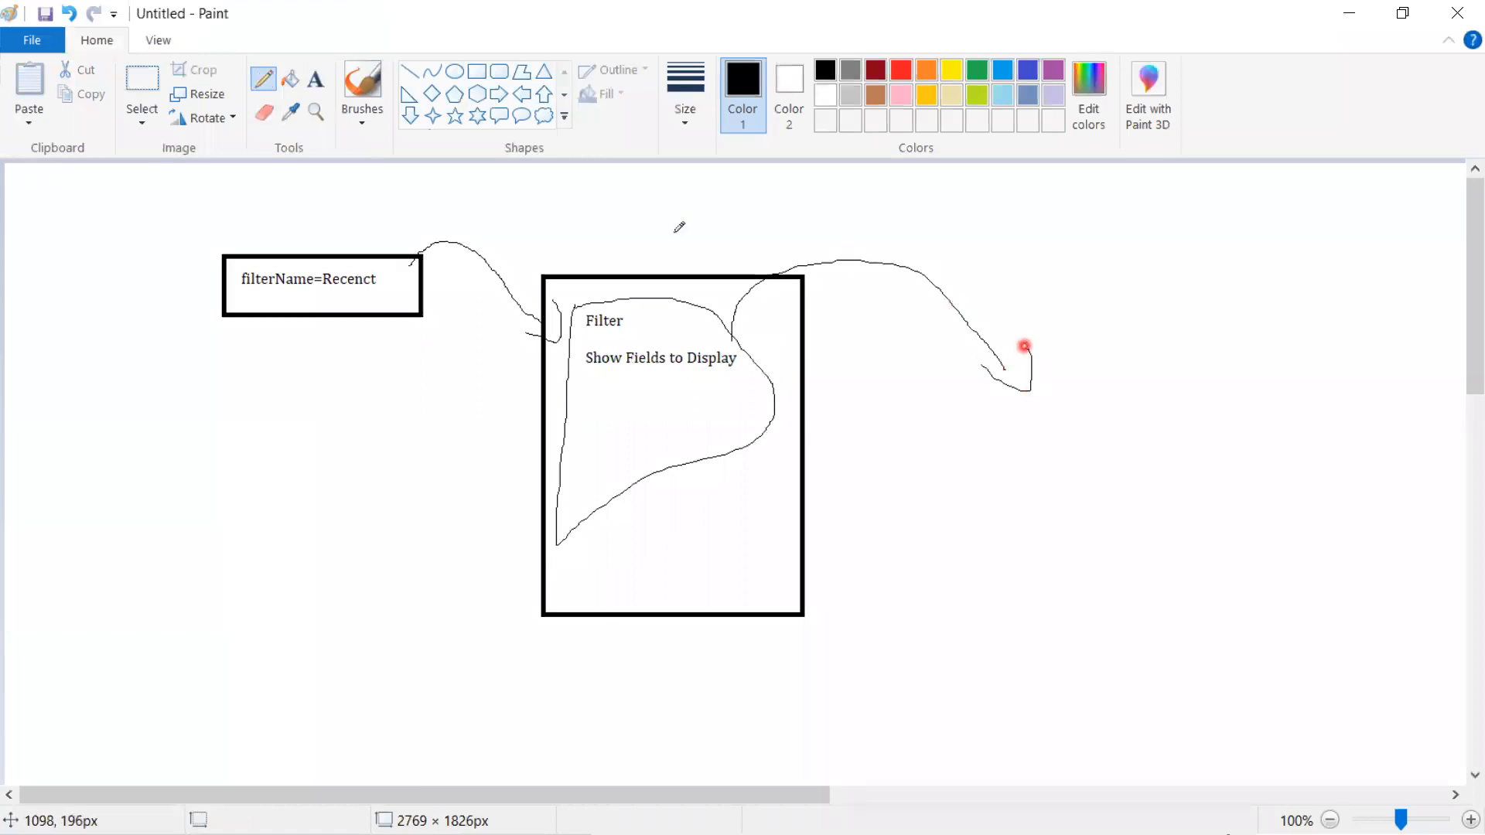
Draw a rounded rectangle about 213 × 264 px at the second arrow's tip, adding flat ellipses across its upper and lower ends to form a cylinder
{"action": "left_click", "coordinate": [500, 71]}
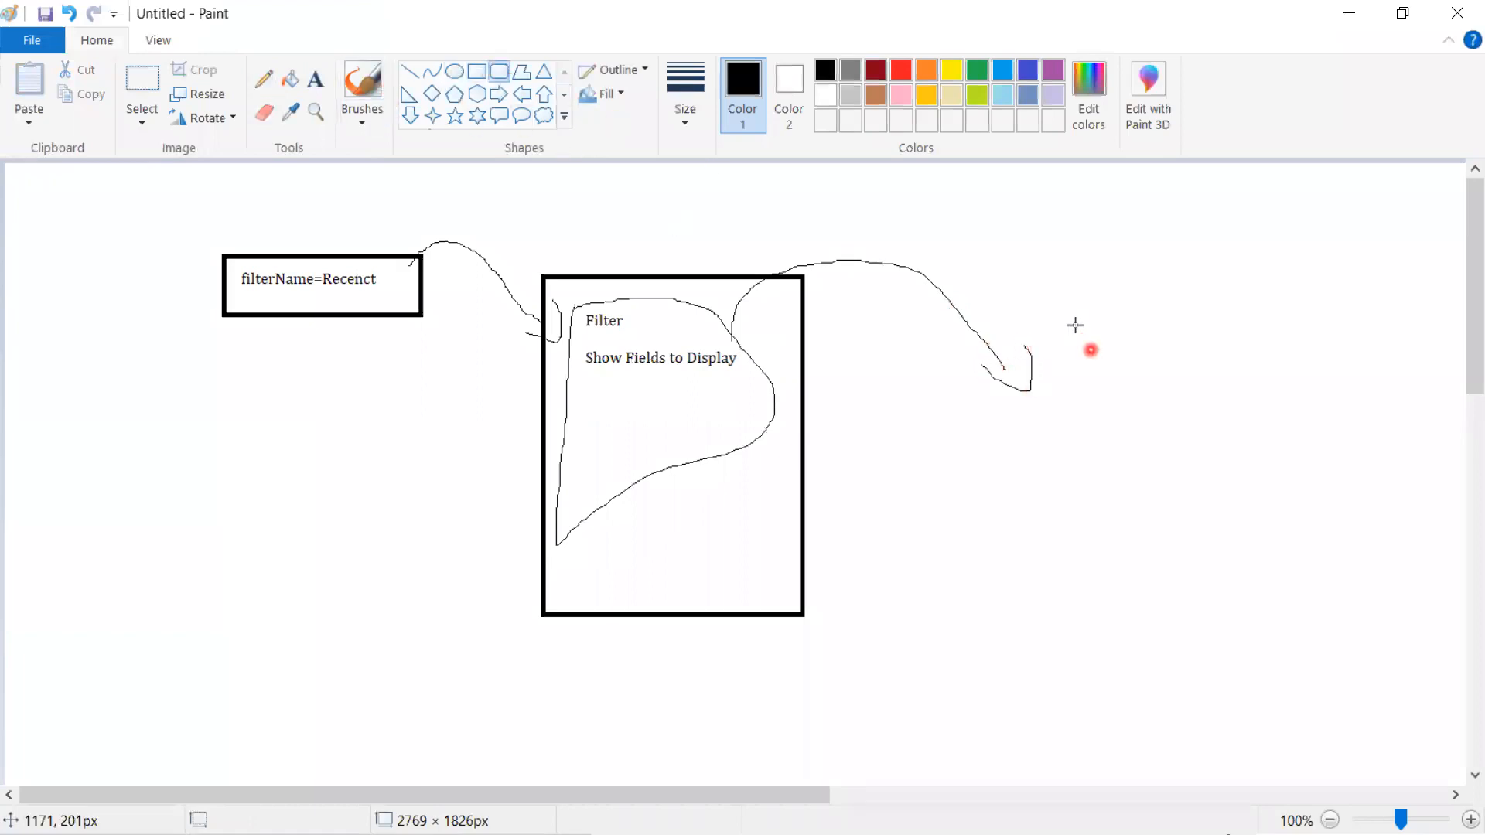
{"action": "left_click_drag", "start_coordinate": [1028, 290], "coordinate": [1224, 534]}
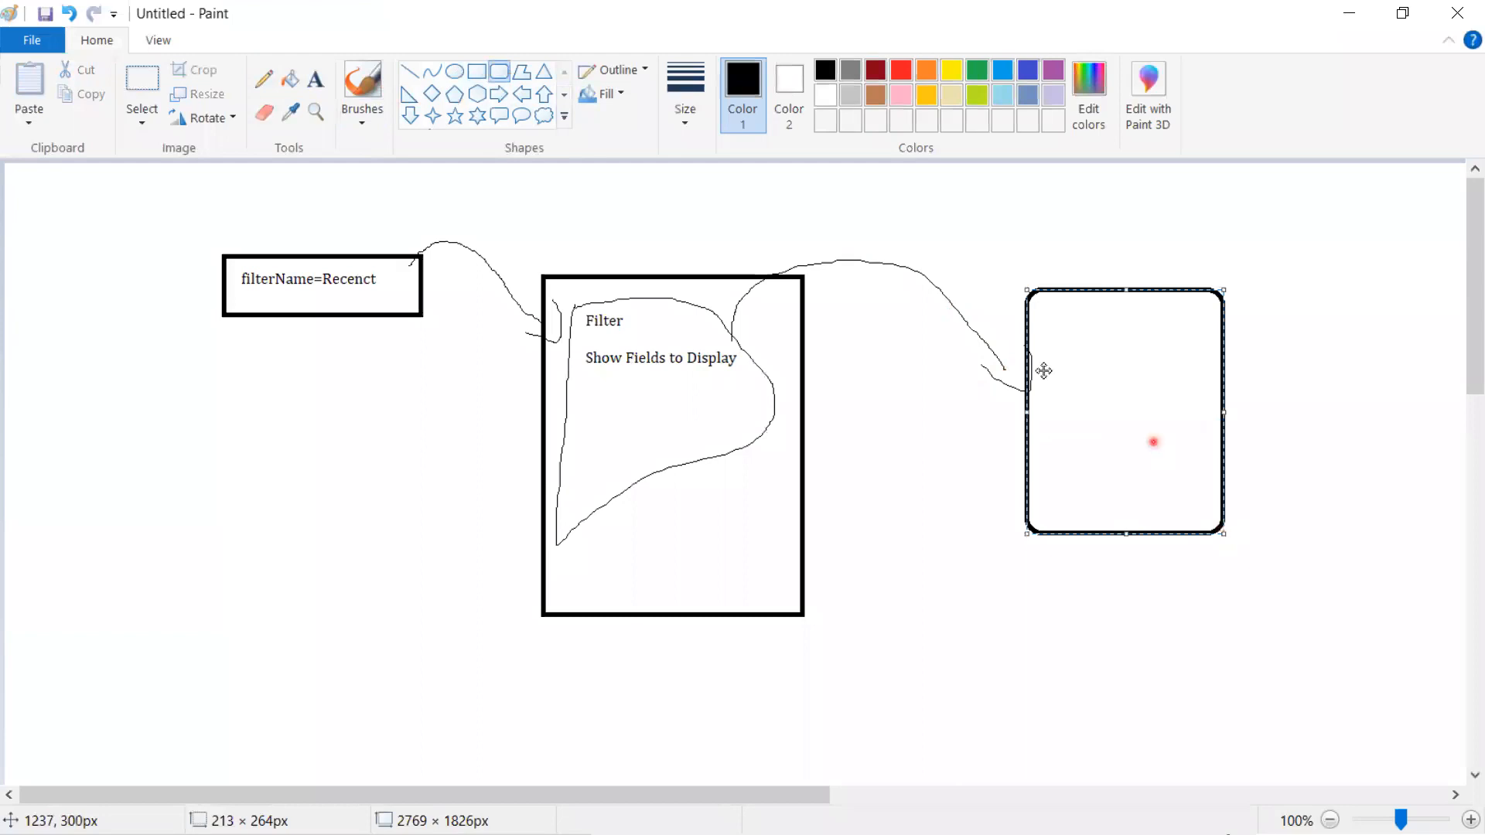
{"action": "left_click", "coordinate": [914, 251]}
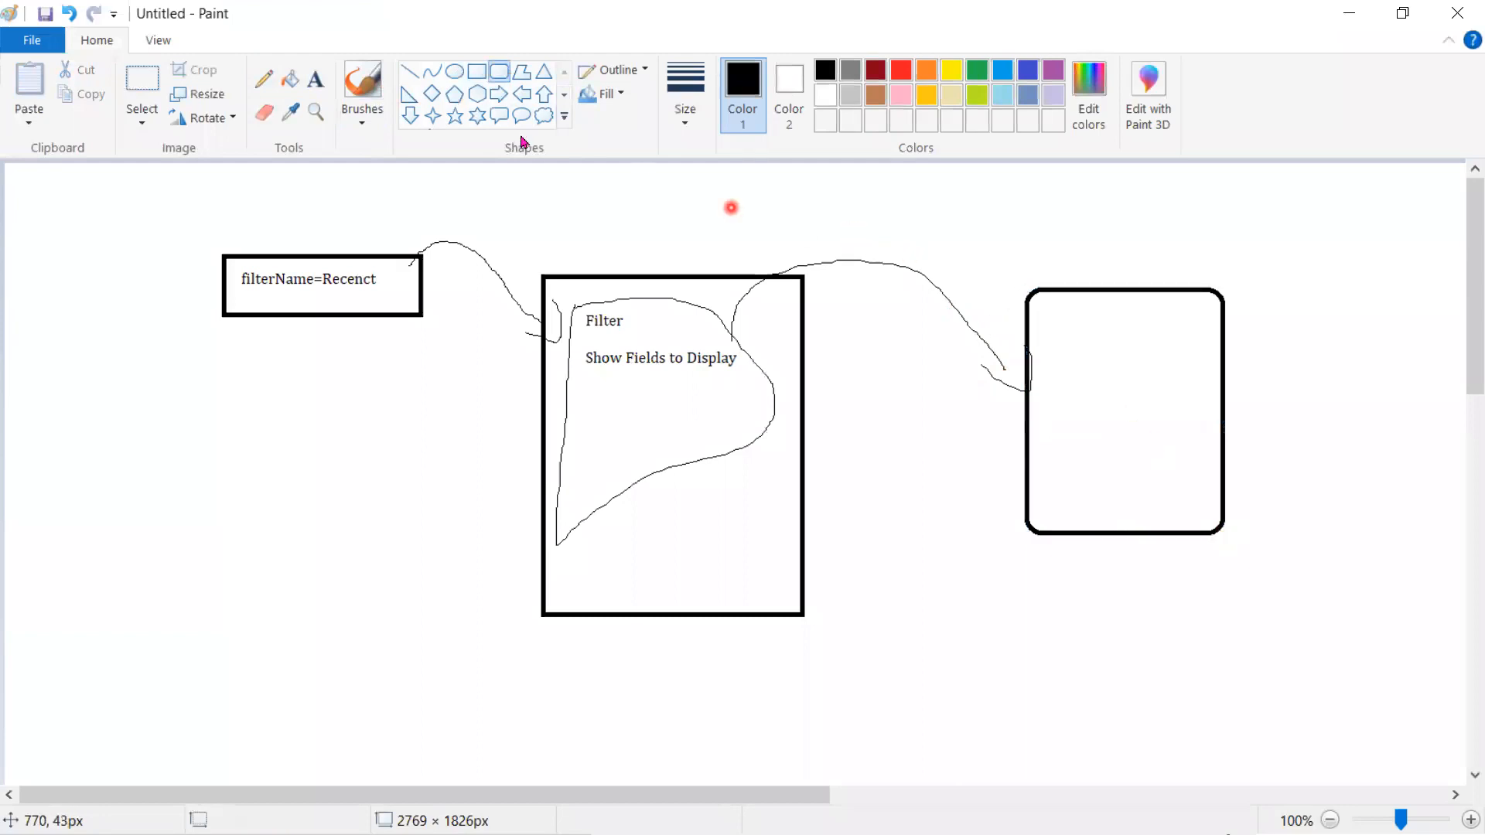
{"action": "left_click", "coordinate": [455, 71]}
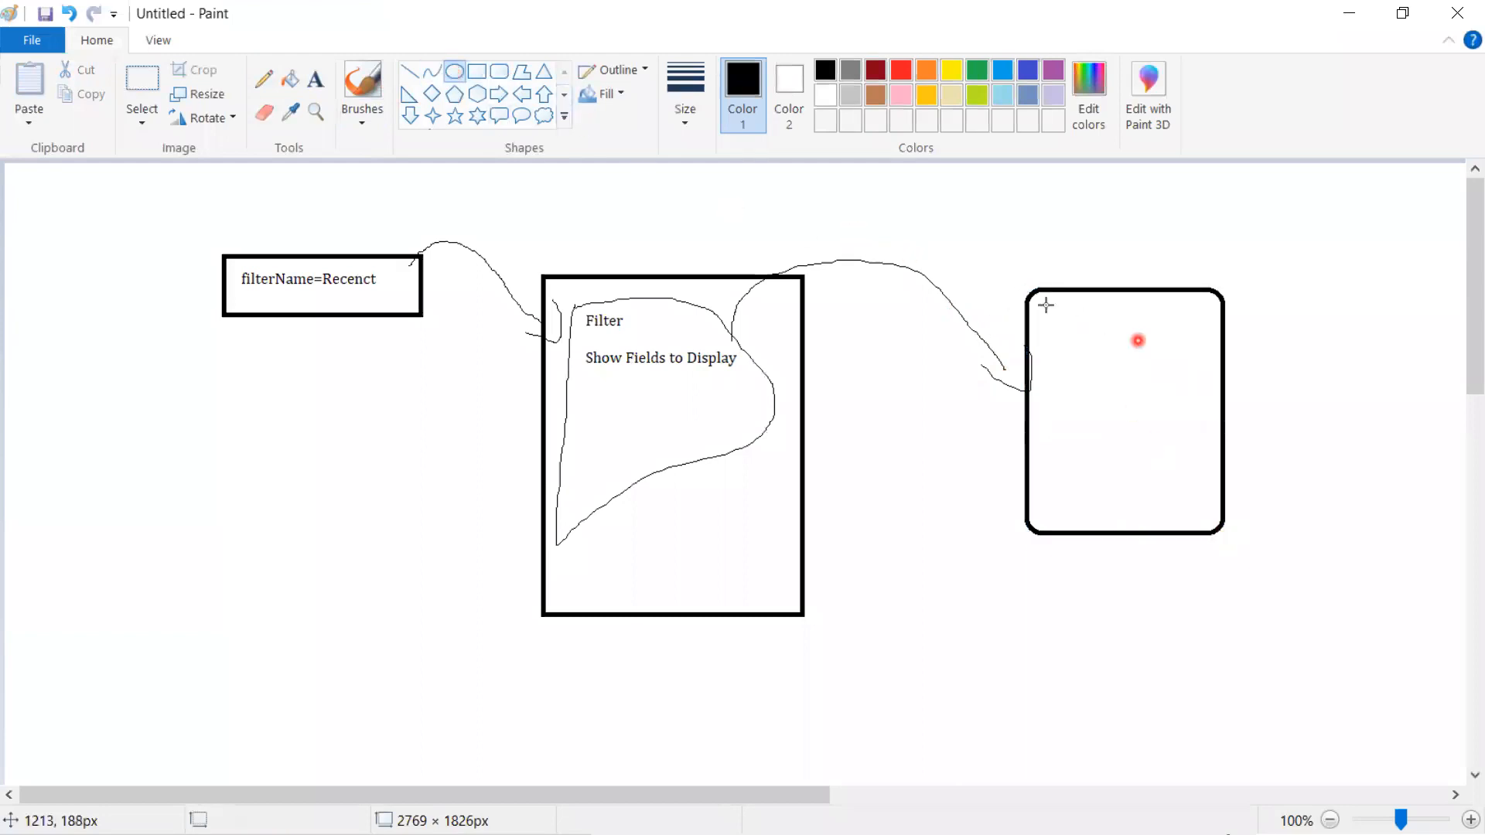
{"action": "left_click_drag", "start_coordinate": [1023, 297], "coordinate": [1224, 323]}
{"action": "left_click", "coordinate": [1166, 464]}
{"action": "left_click_drag", "start_coordinate": [1027, 515], "coordinate": [1228, 533]}
{"action": "left_click", "coordinate": [969, 484]}
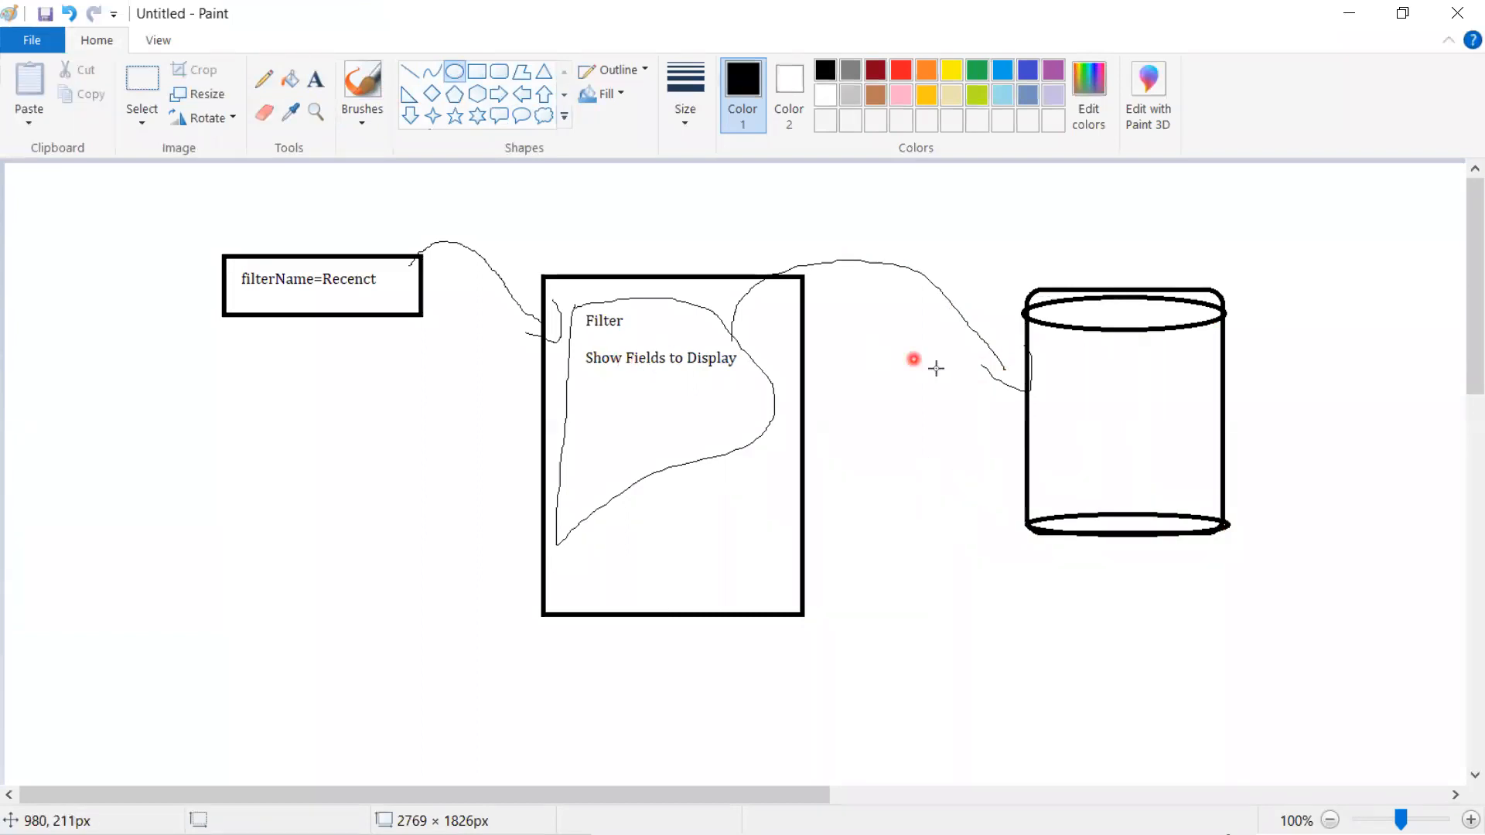
Draw a dark red freehand pencil arrow from inside the cylinder back to the area below the filterName box
{"action": "left_click", "coordinate": [263, 78]}
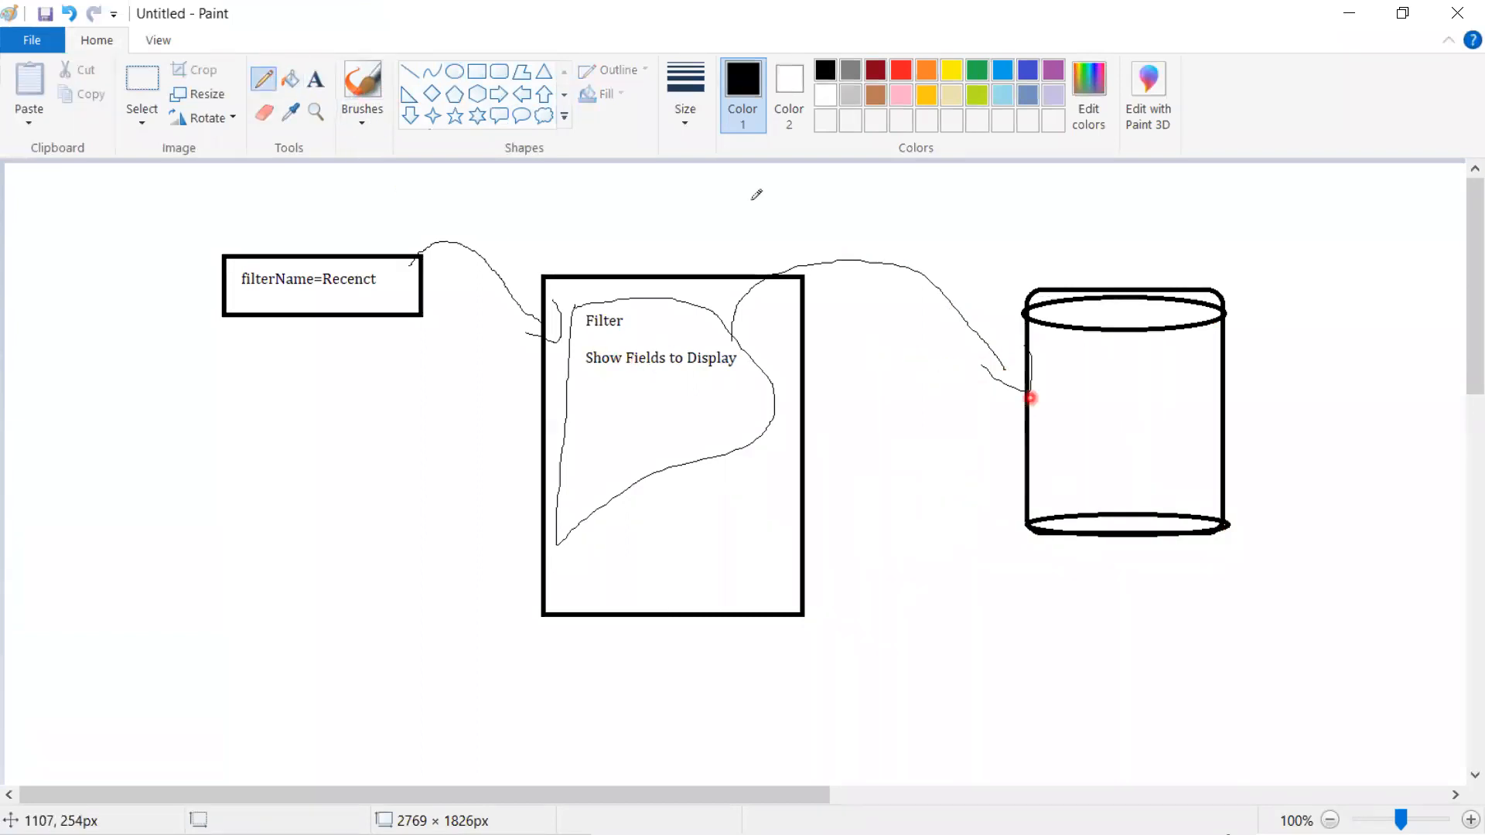
{"action": "left_click", "coordinate": [877, 71]}
{"action": "mouse_move", "coordinate": [1081, 434]}
{"action": "left_mouse_down"}
{"action": "mouse_move", "coordinate": [670, 547]}
{"action": "mouse_move", "coordinate": [508, 561]}
{"action": "mouse_move", "coordinate": [384, 534]}
{"action": "mouse_move", "coordinate": [335, 455]}
{"action": "mouse_move", "coordinate": [360, 506]}
{"action": "left_mouse_up"}
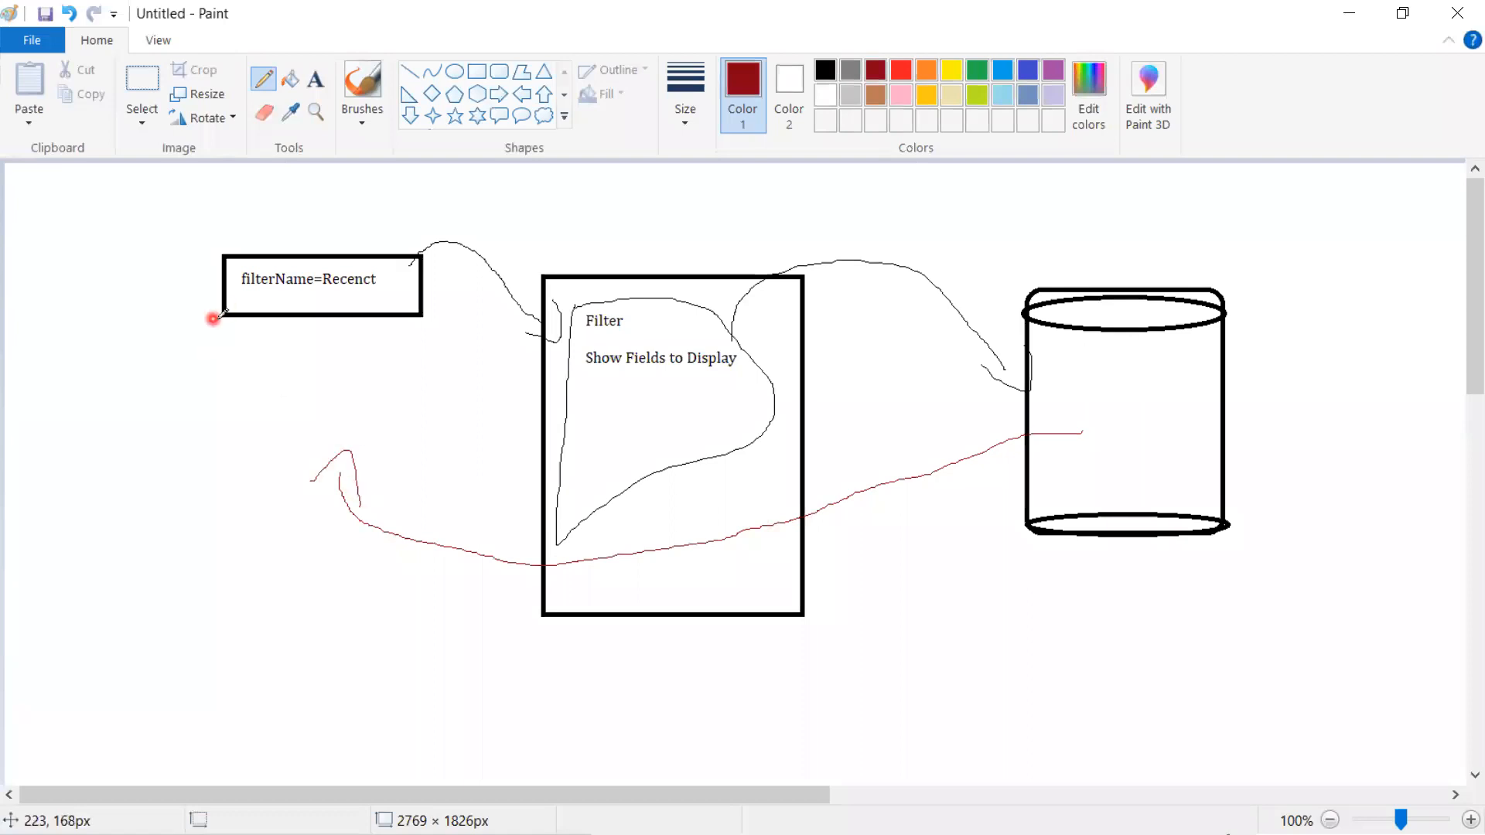
Sketch a dark red freehand box beneath the filterName box and fill it with short horizontal lines representing list rows
{"action": "mouse_move", "coordinate": [222, 315]}
{"action": "left_mouse_down"}
{"action": "mouse_move", "coordinate": [189, 315]}
{"action": "mouse_move", "coordinate": [109, 408]}
{"action": "mouse_move", "coordinate": [102, 466]}
{"action": "mouse_move", "coordinate": [431, 464]}
{"action": "mouse_move", "coordinate": [462, 348]}
{"action": "mouse_move", "coordinate": [392, 323]}
{"action": "left_mouse_up"}
{"action": "left_click_drag", "start_coordinate": [153, 362], "coordinate": [296, 356]}
{"action": "left_click_drag", "start_coordinate": [171, 397], "coordinate": [319, 393]}
{"action": "left_click_drag", "start_coordinate": [191, 431], "coordinate": [309, 429]}
{"action": "left_click_drag", "start_coordinate": [188, 441], "coordinate": [286, 461]}
{"action": "left_click_drag", "start_coordinate": [210, 377], "coordinate": [273, 372]}
{"action": "left_click_drag", "start_coordinate": [193, 422], "coordinate": [293, 427]}
{"action": "left_click", "coordinate": [443, 433]}
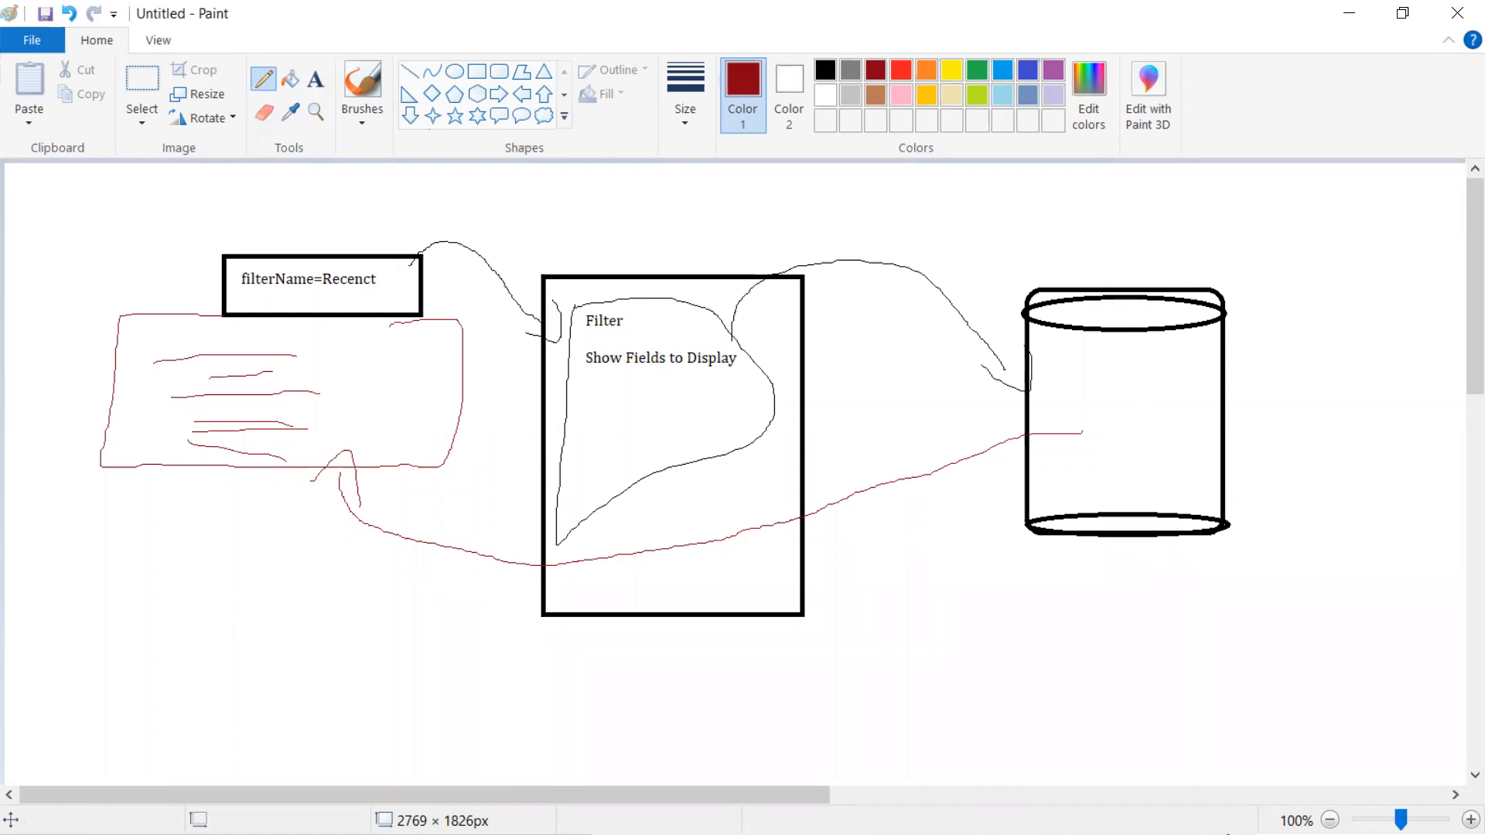
Switch to the PowerPoint slide on the Recently Viewed list view and reveal its List View Controls picture
{"action": "key", "text": "alt+Tab"}
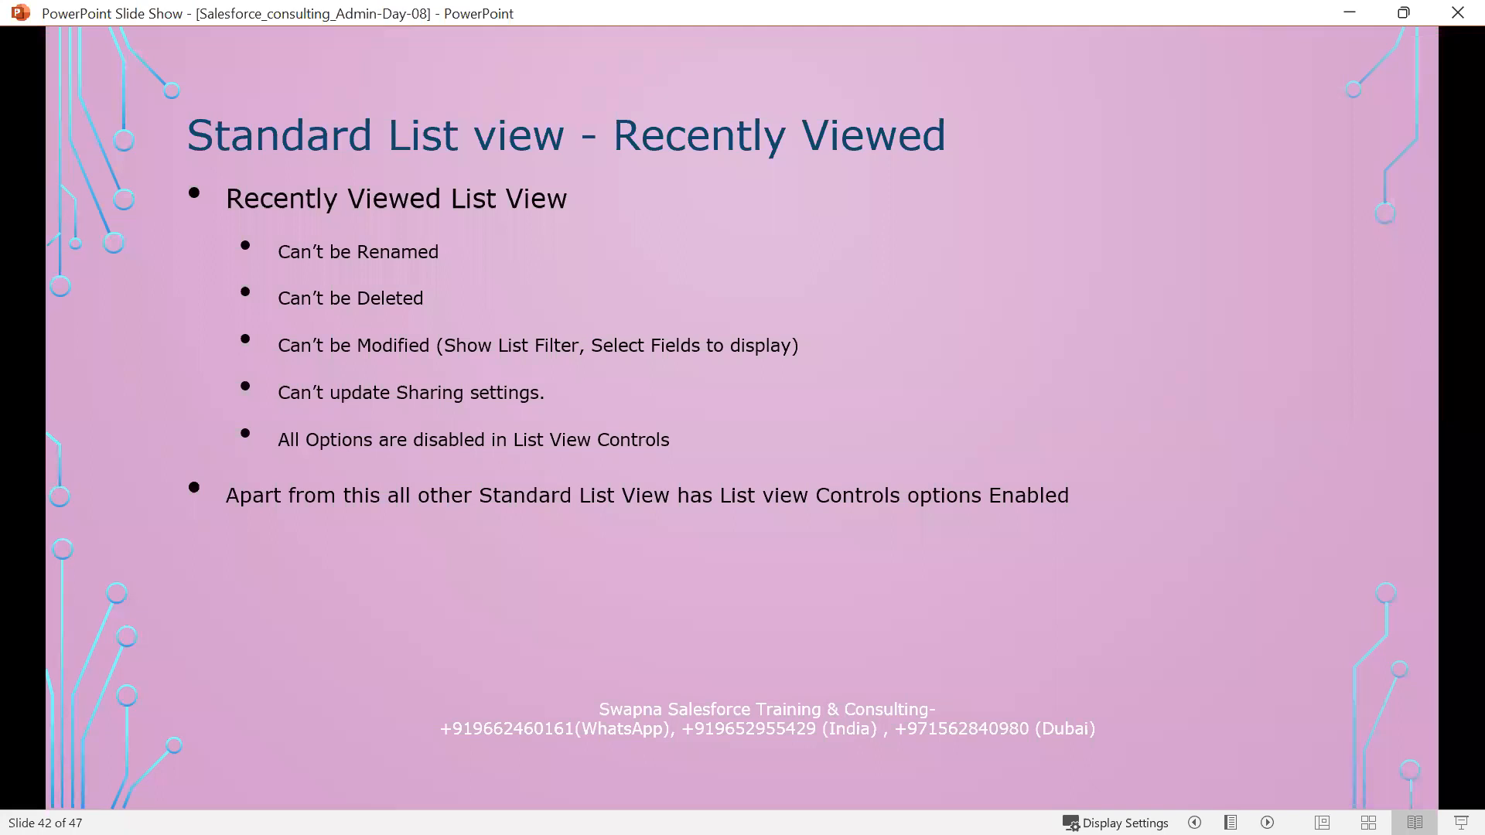
{"action": "left_click", "coordinate": [511, 625]}
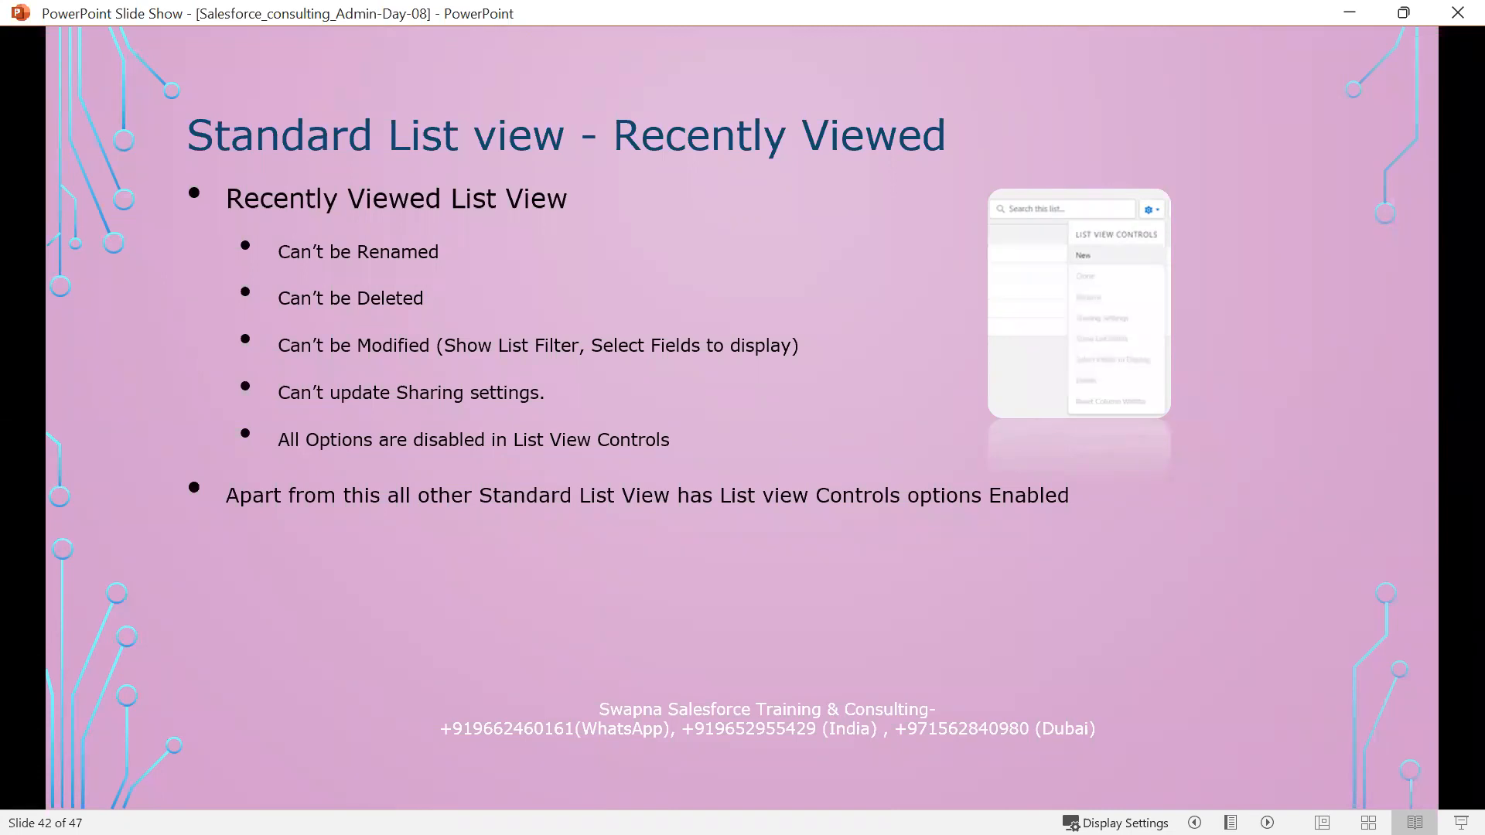
Switch to Salesforce, look at the default Opportunities and Contacts lists, and show the available contact list views
{"action": "key", "text": "alt+Tab"}
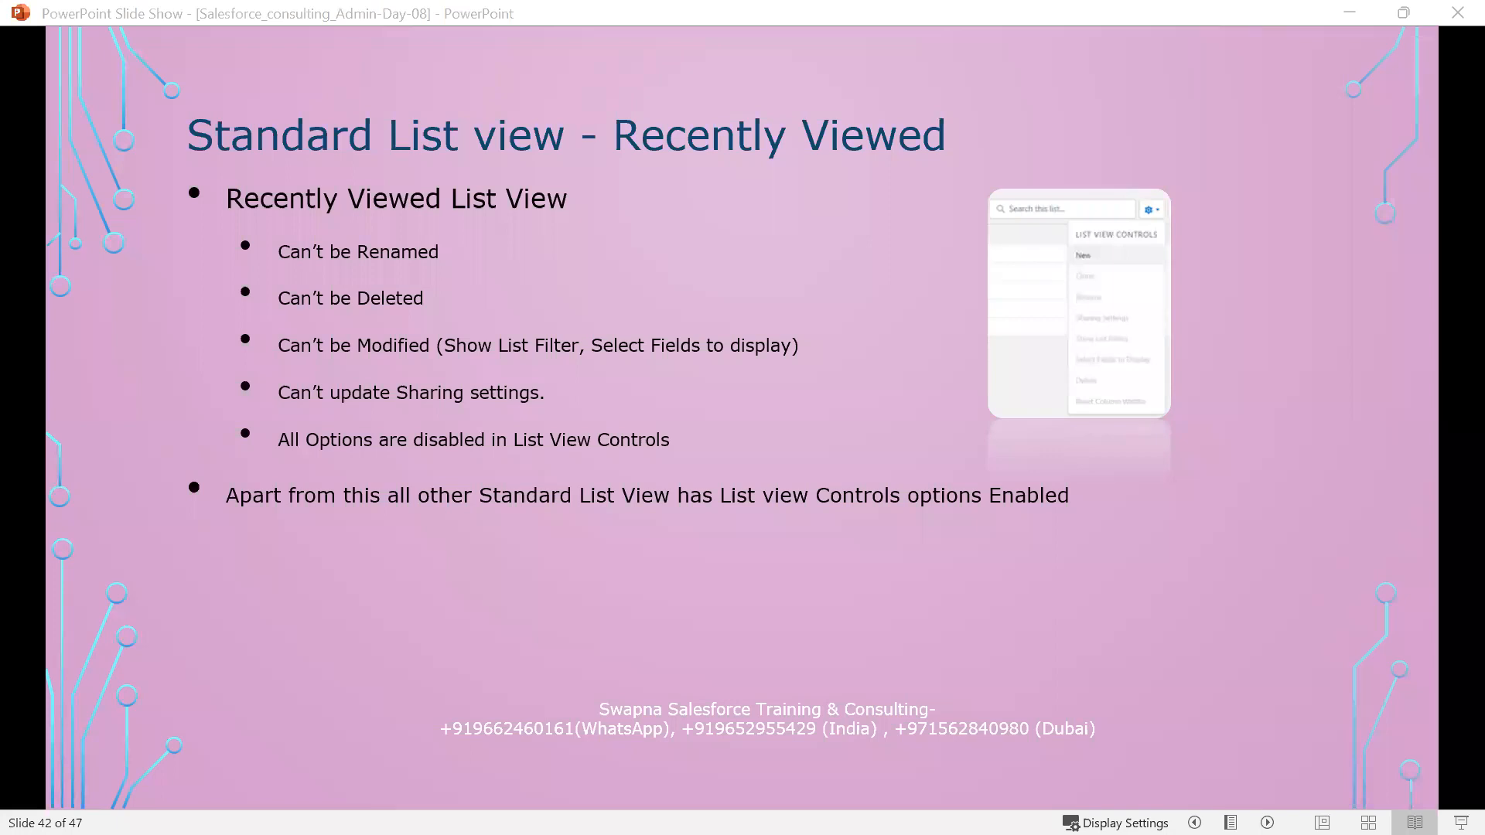
{"action": "key", "text": "alt+Tab"}
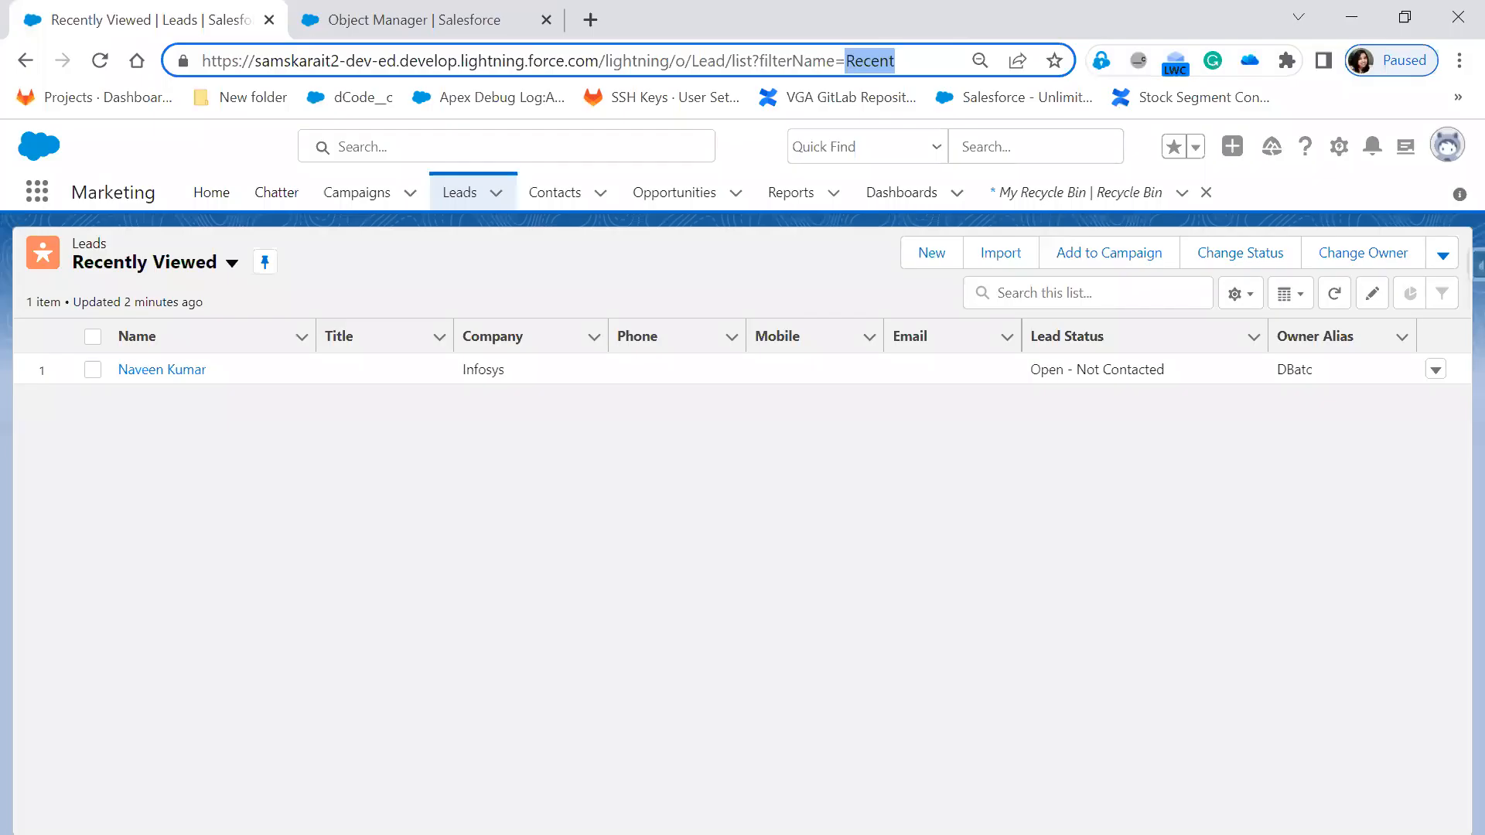
{"action": "left_click", "coordinate": [573, 199]}
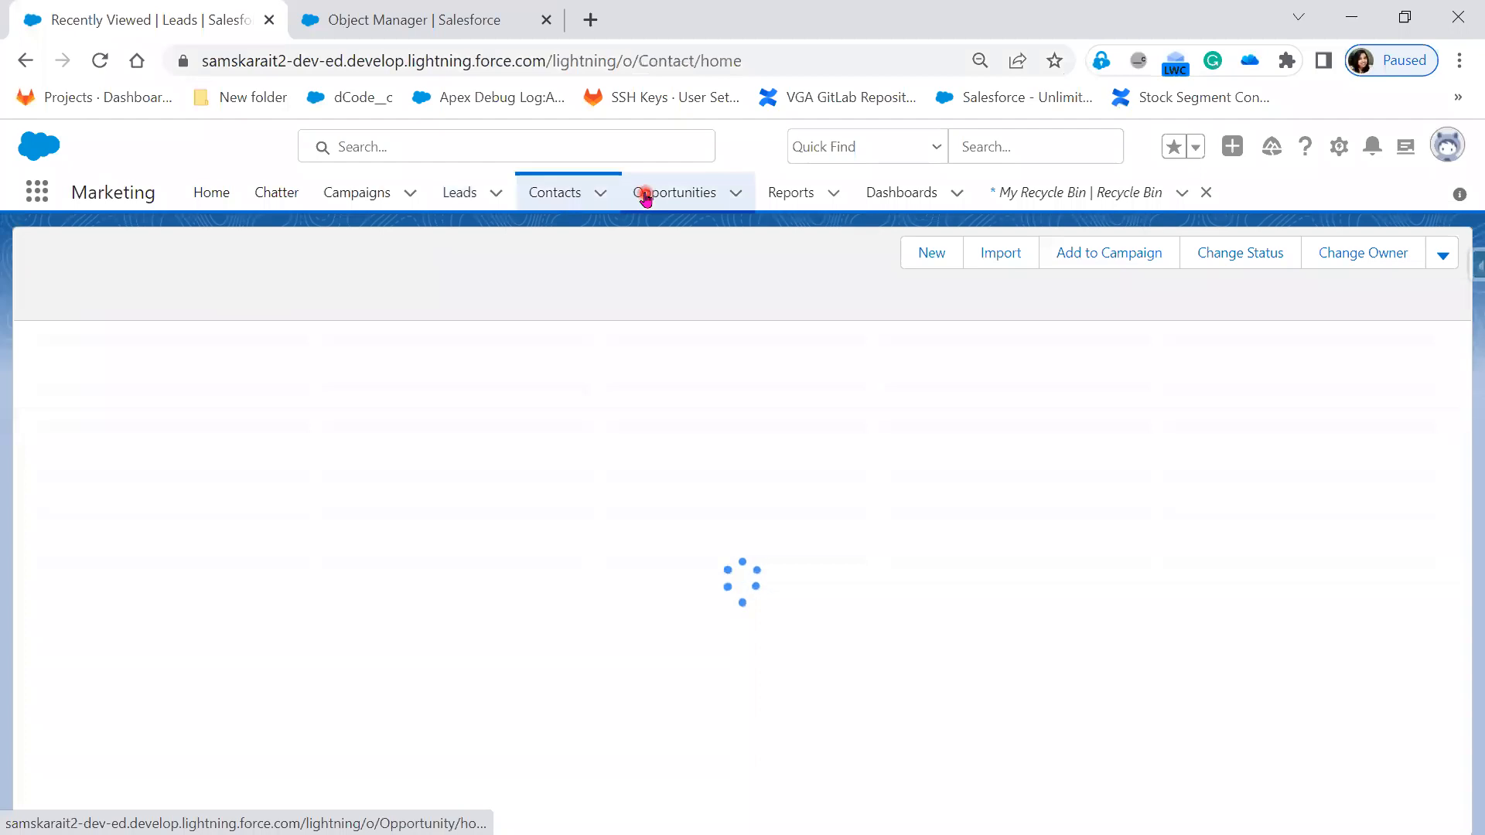
{"action": "left_click", "coordinate": [646, 199]}
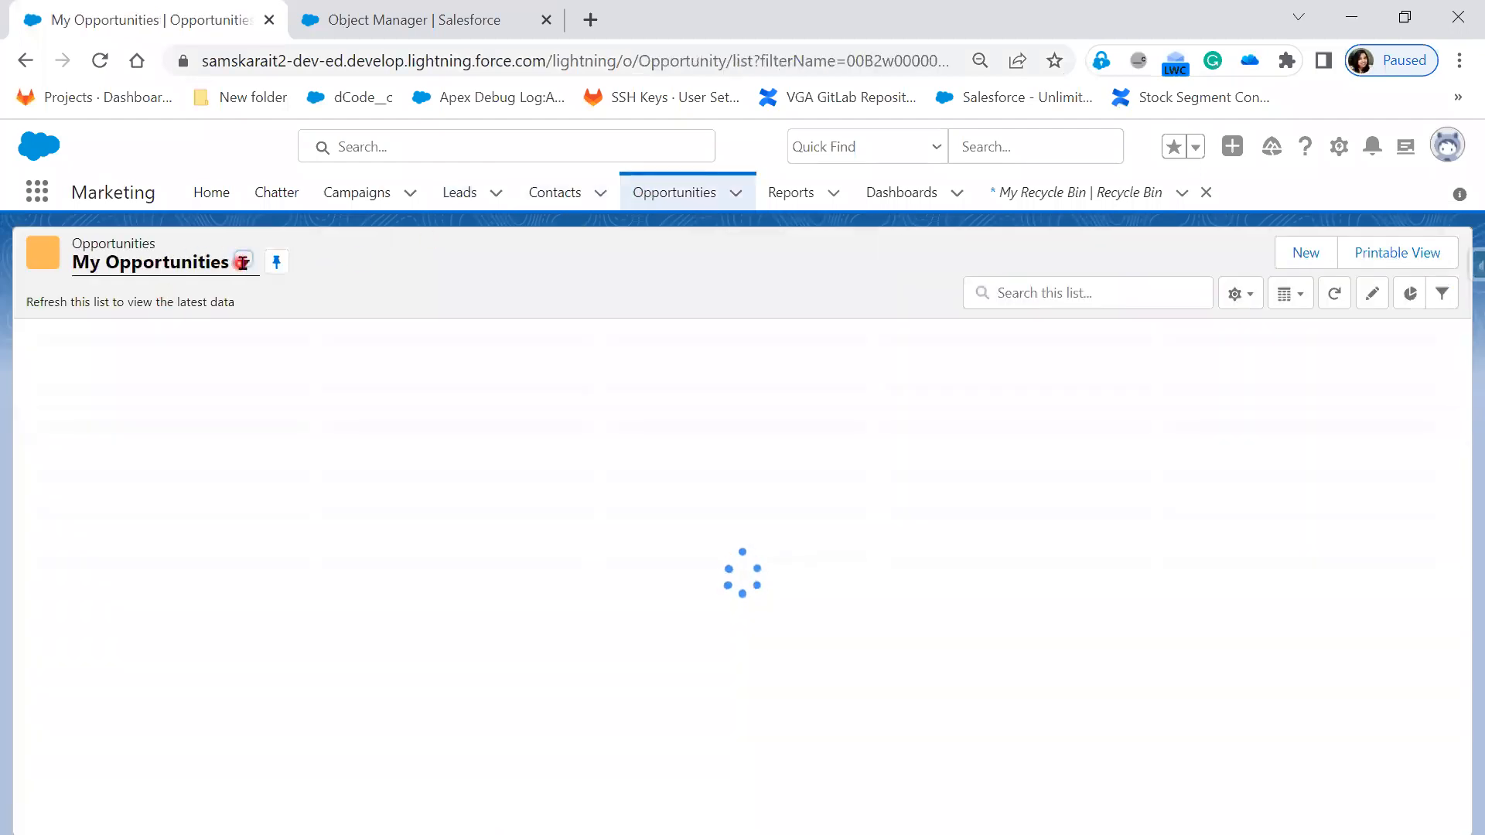
{"action": "left_click", "coordinate": [554, 197]}
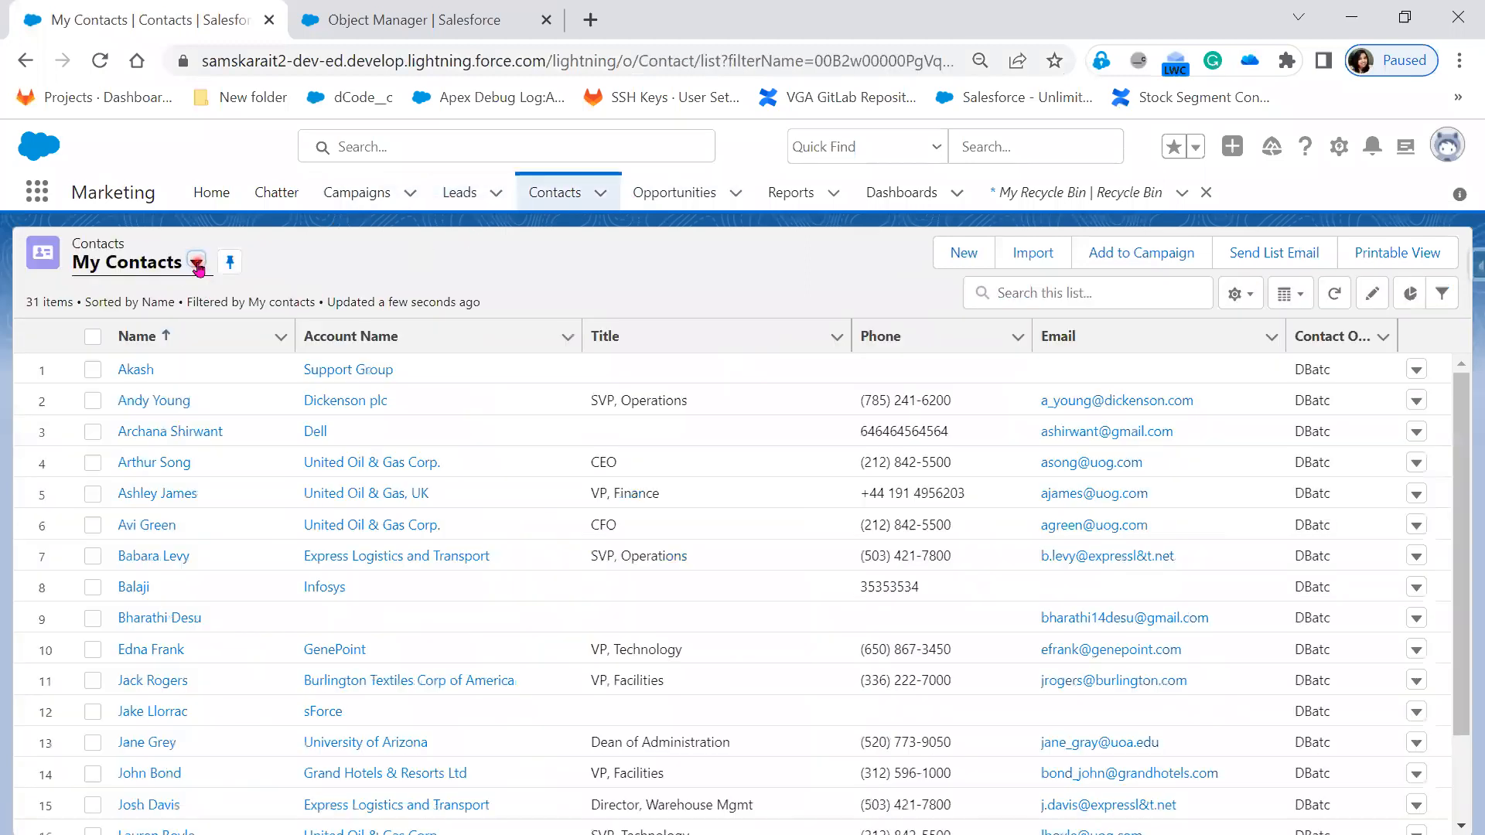
{"action": "left_click", "coordinate": [198, 266]}
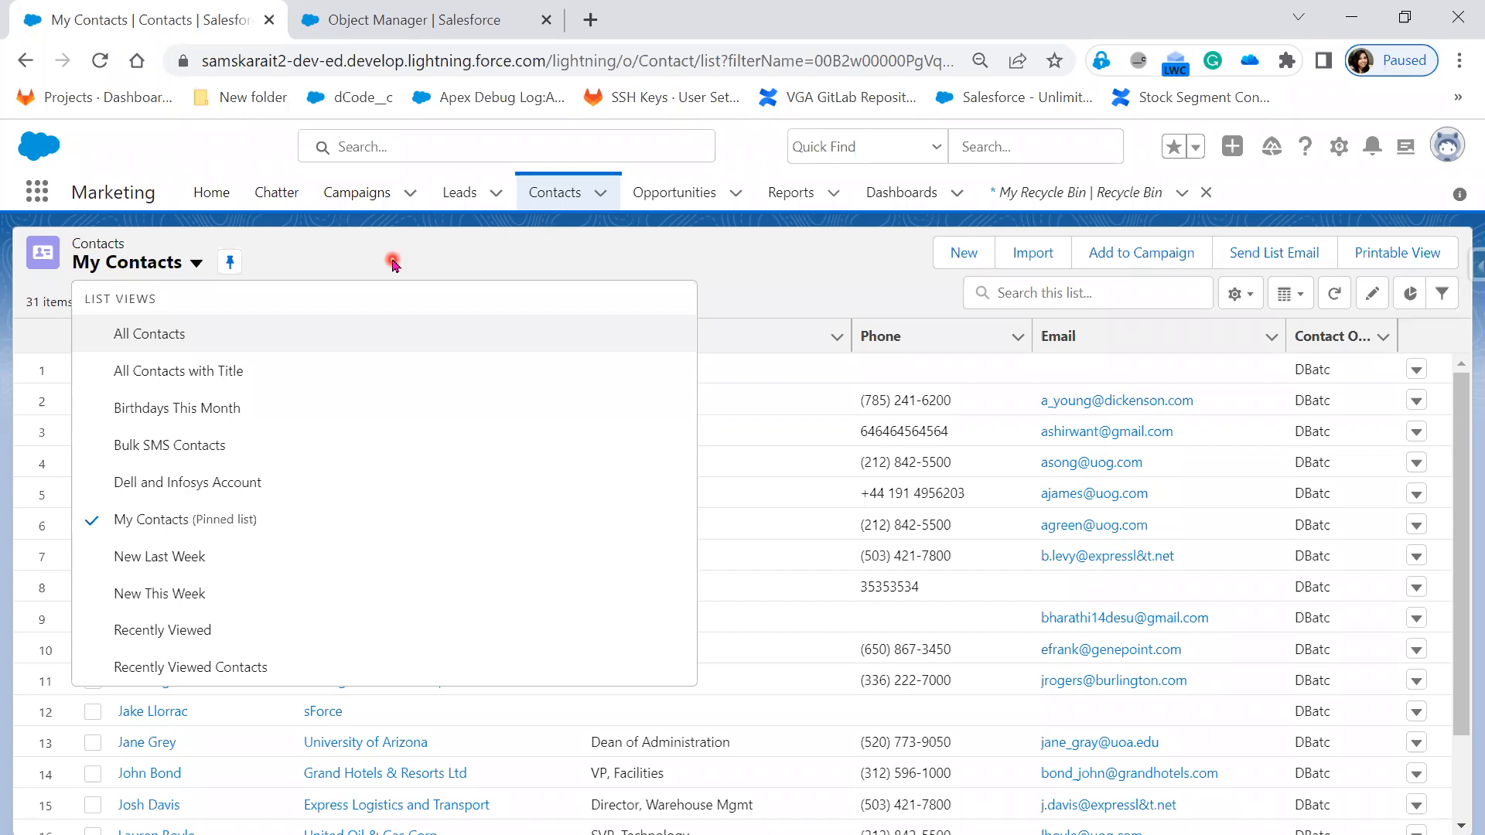
Return to the PowerPoint slide on the Recently Viewed list view and compare it with the contact list views in Salesforce
{"action": "left_click", "coordinate": [1352, 17]}
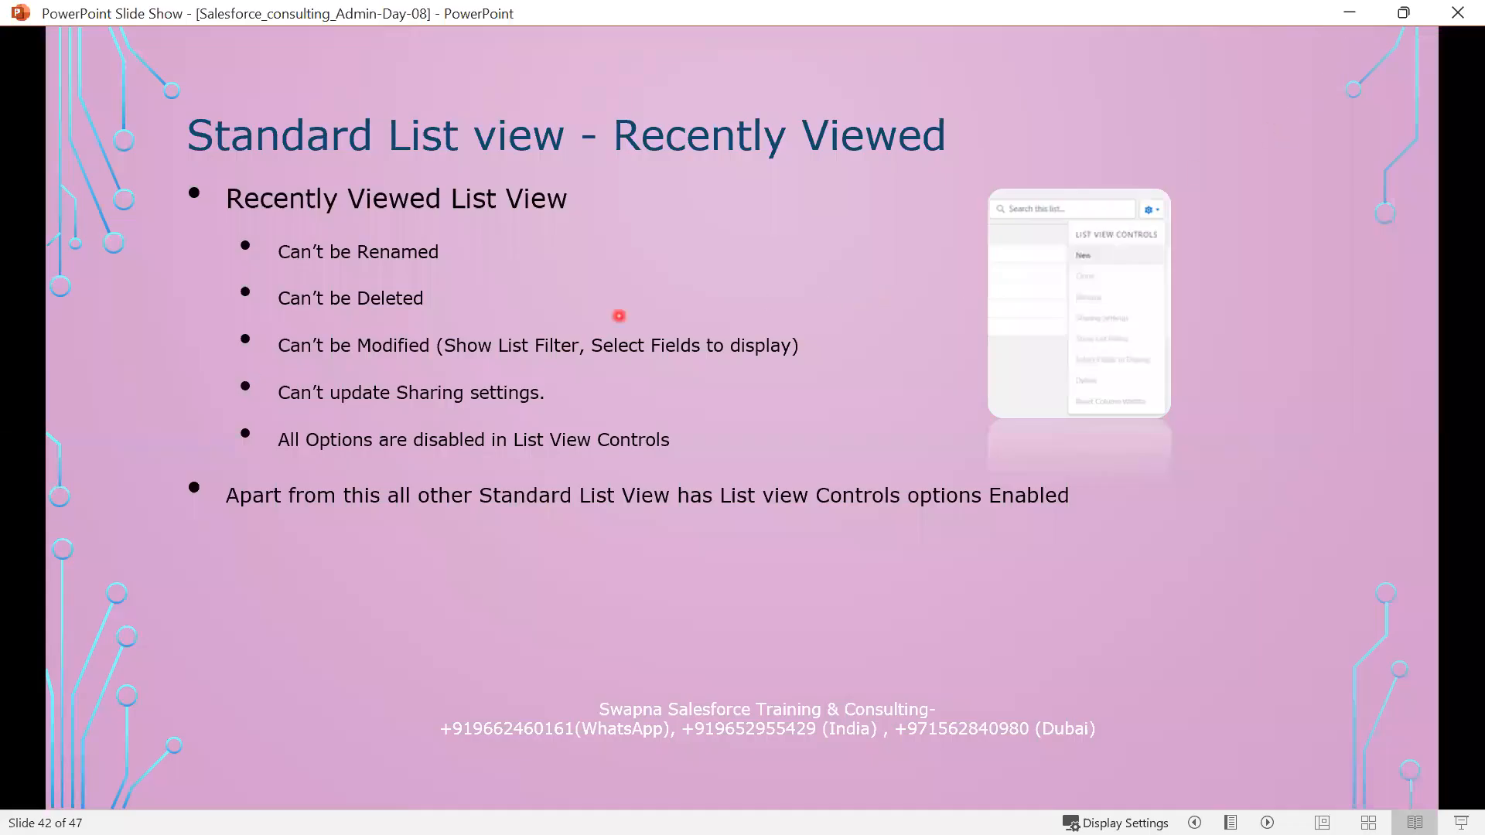
{"action": "left_click", "coordinate": [605, 600]}
{"action": "key", "text": "alt+Tab"}
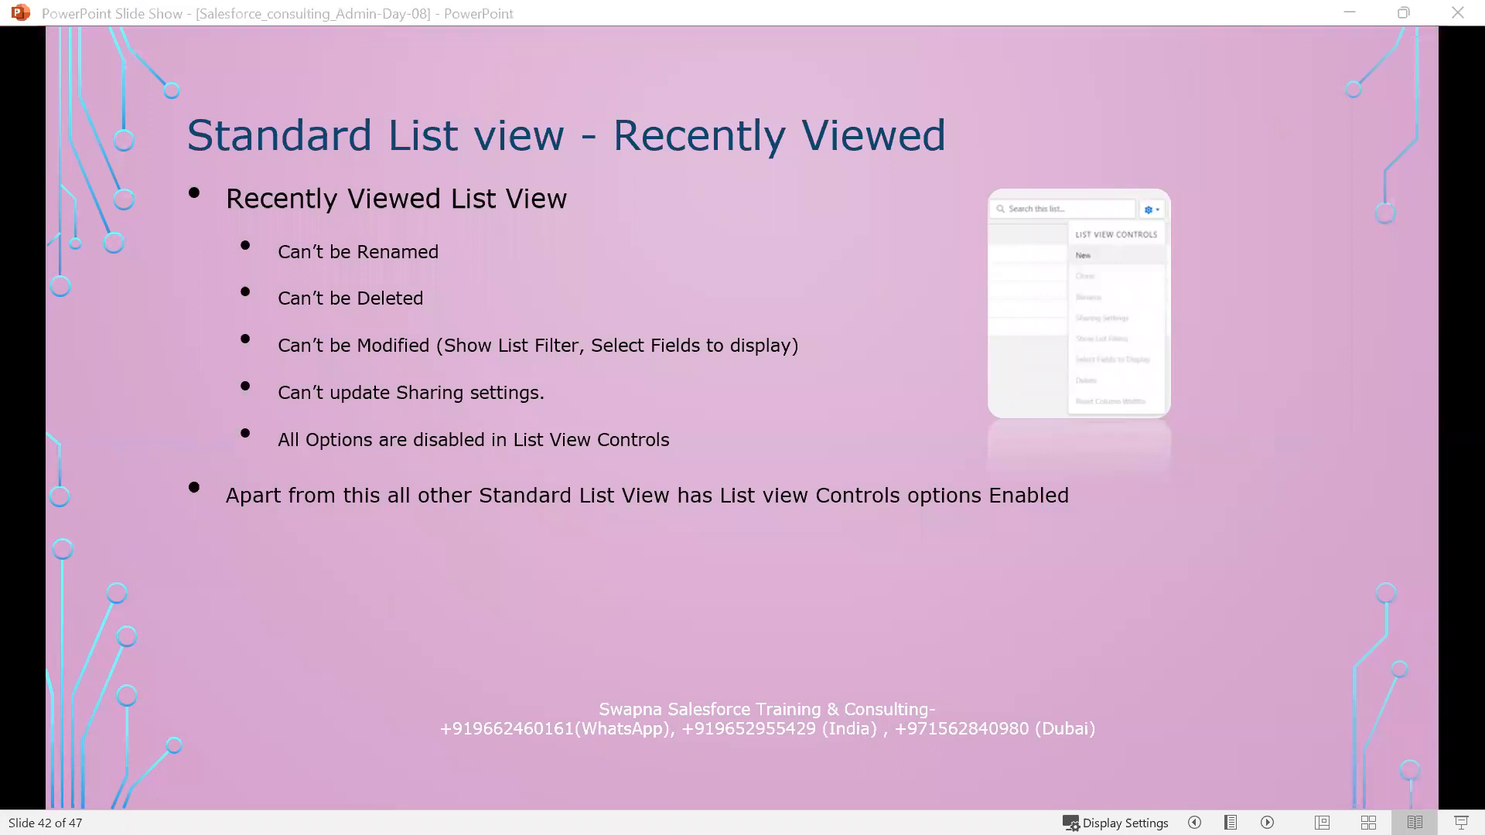
{"action": "key", "text": "alt+Tab"}
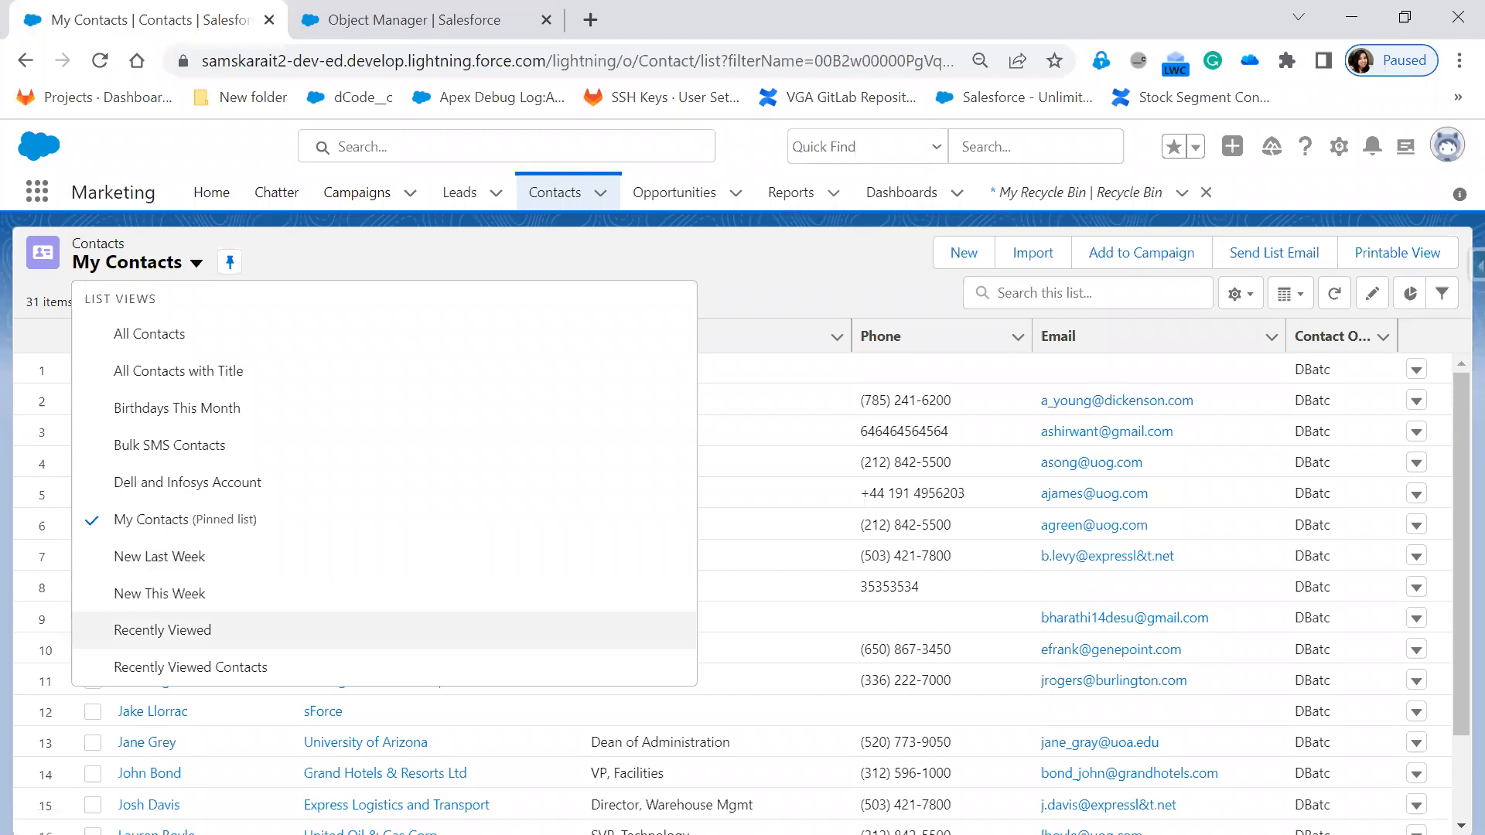
{"action": "key", "text": "alt+Tab"}
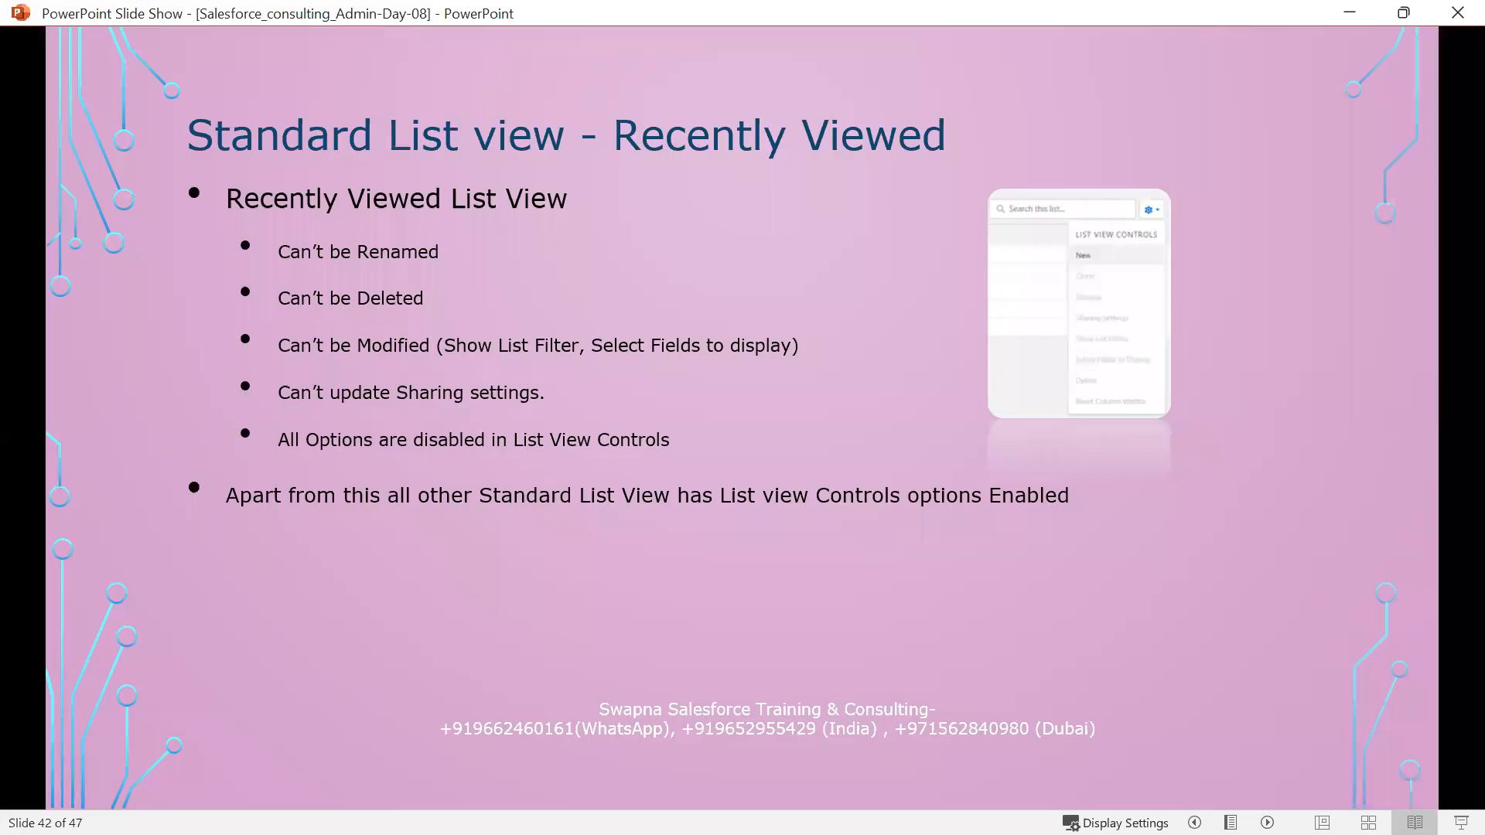
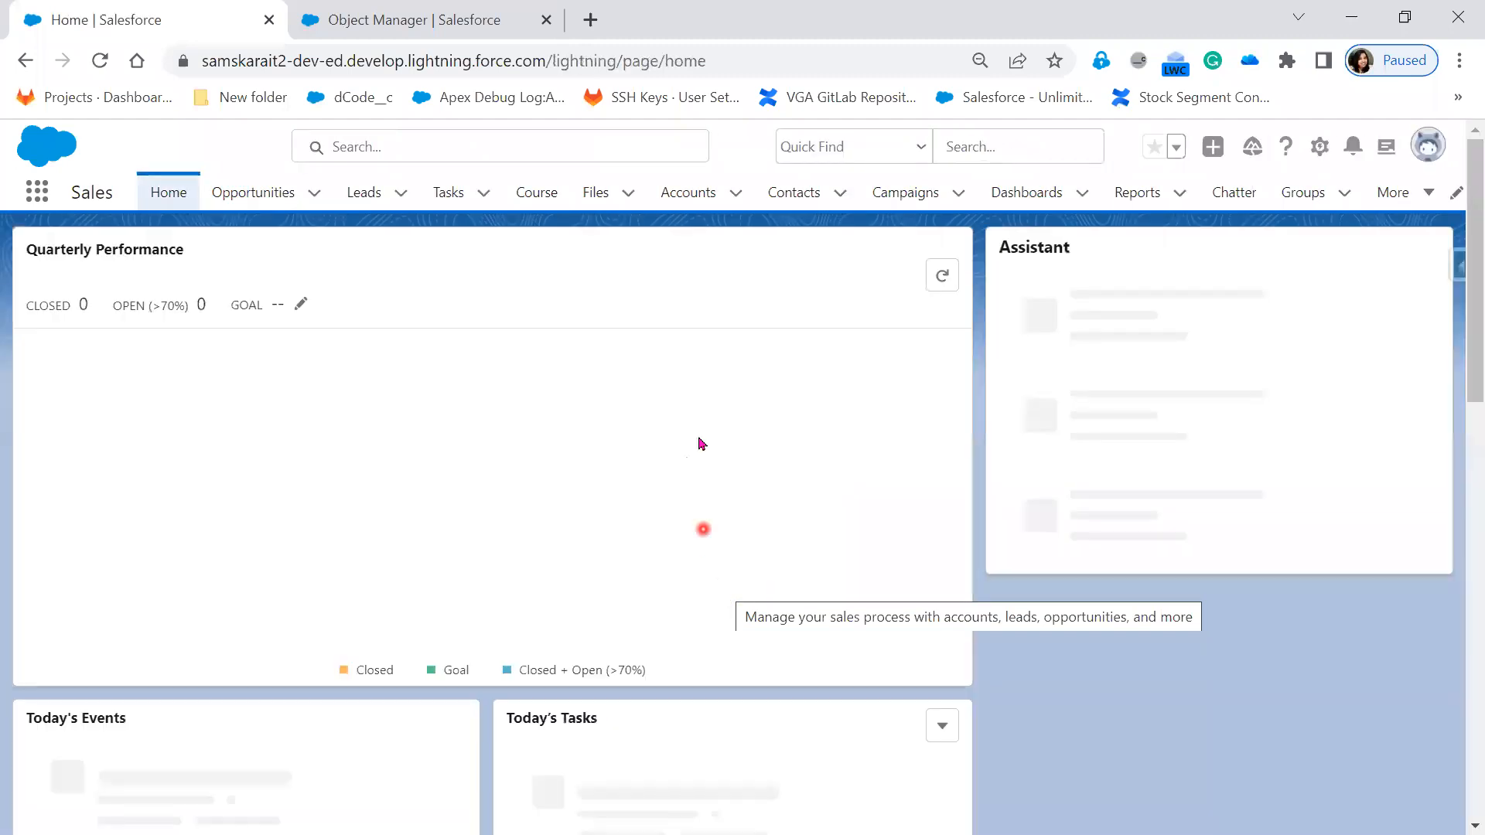
Open the All Contacts For My Org list view for Contacts and select the contact belonging to the Support Group account
{"action": "left_click", "coordinate": [779, 198]}
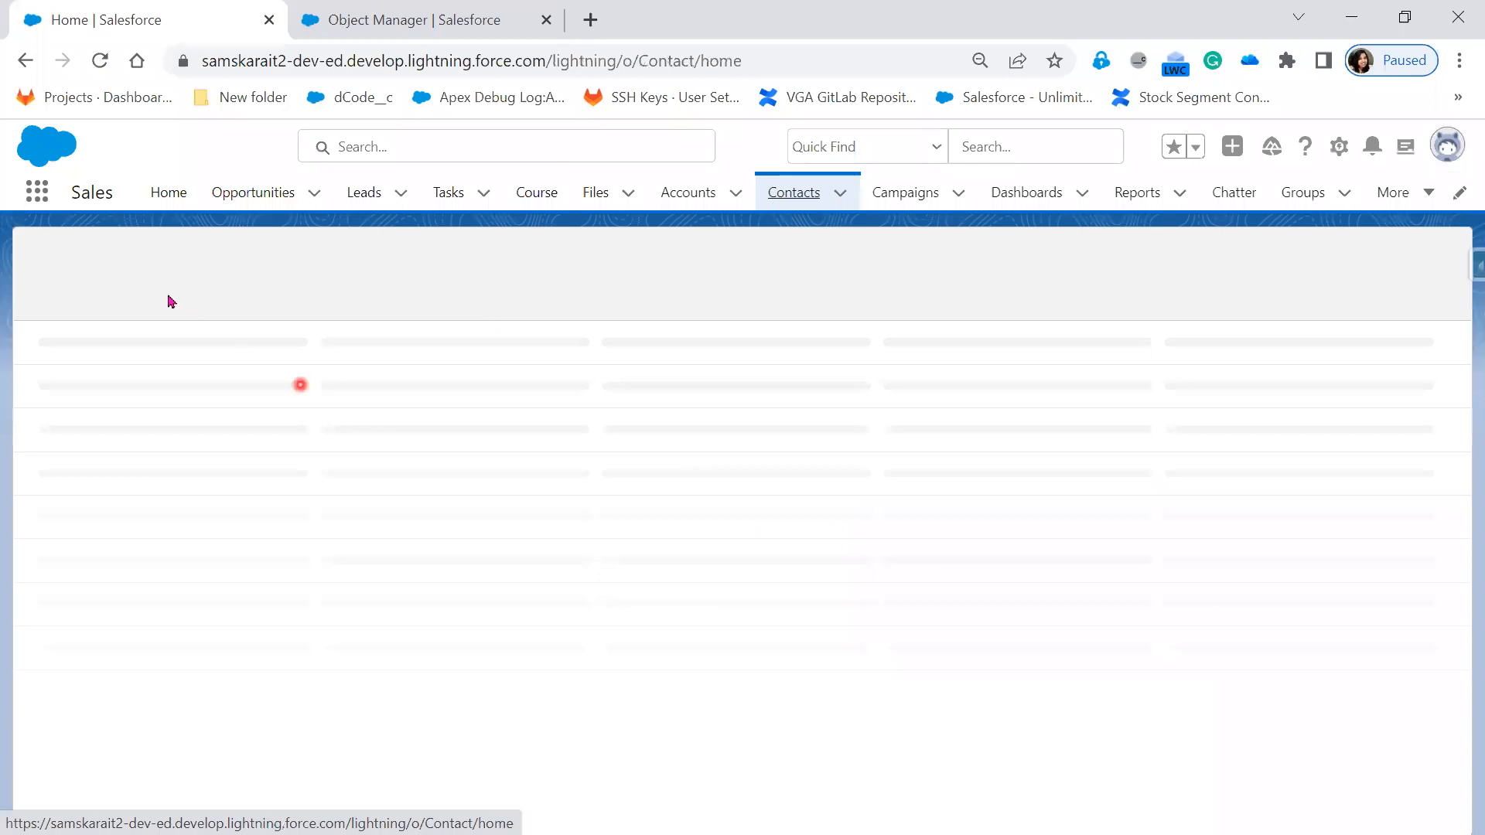
{"action": "left_click", "coordinate": [196, 263]}
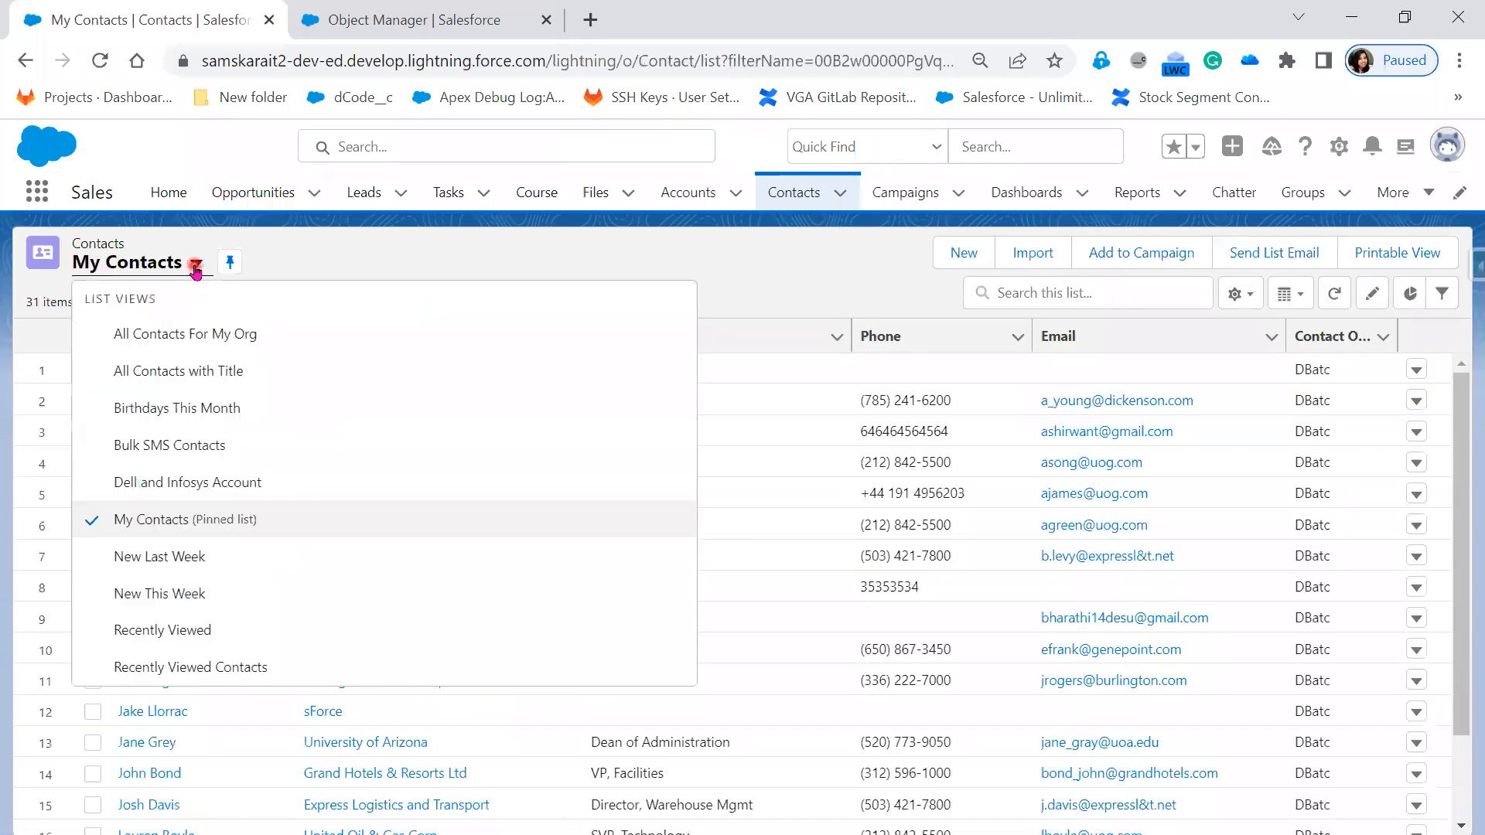
{"action": "left_click", "coordinate": [202, 334]}
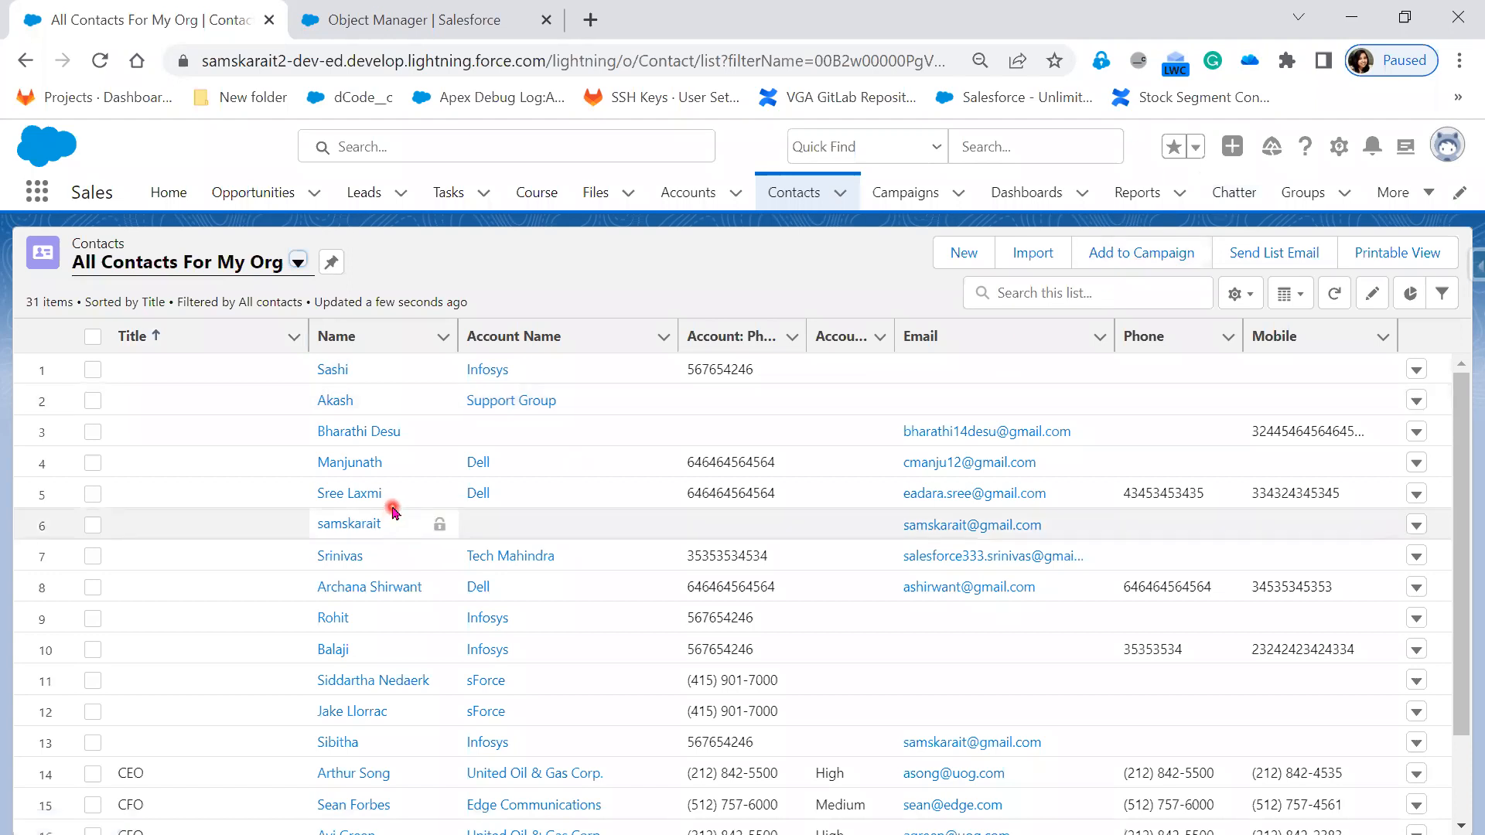
{"action": "left_click", "coordinate": [91, 404]}
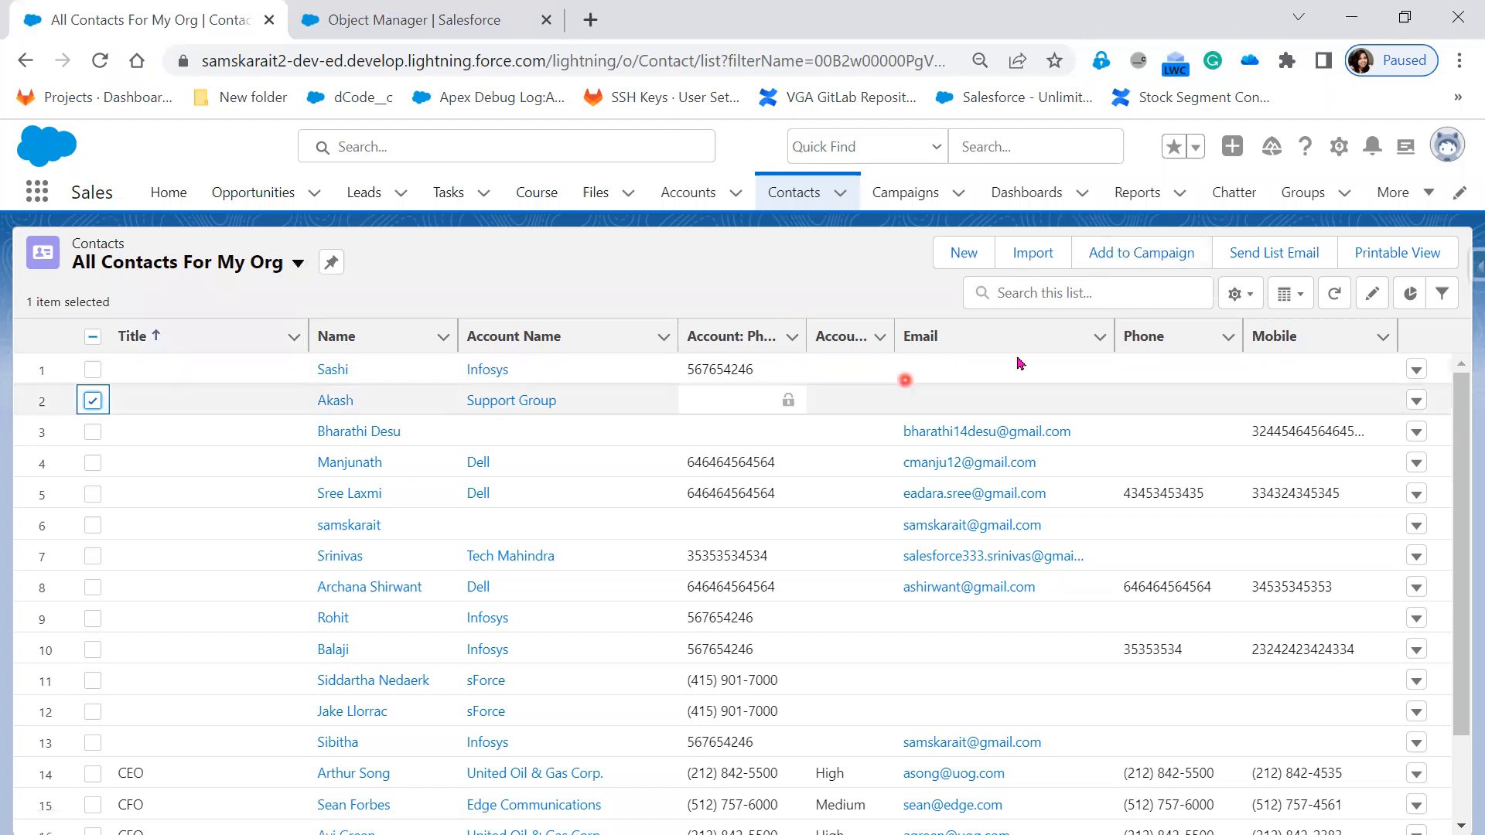
{"action": "left_click", "coordinate": [1127, 268]}
{"action": "left_click", "coordinate": [734, 394]}
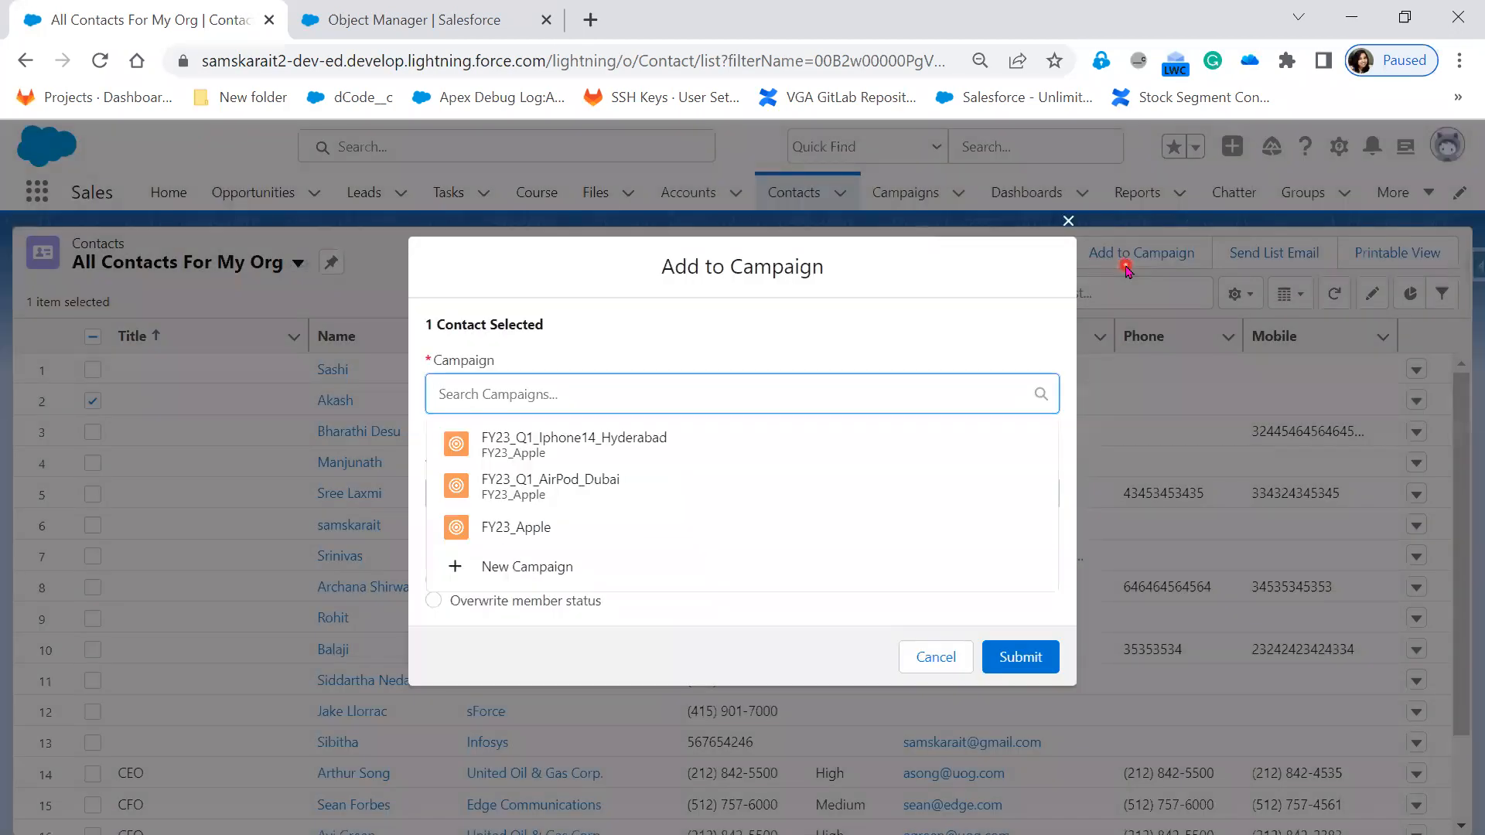
{"action": "left_click", "coordinate": [619, 527]}
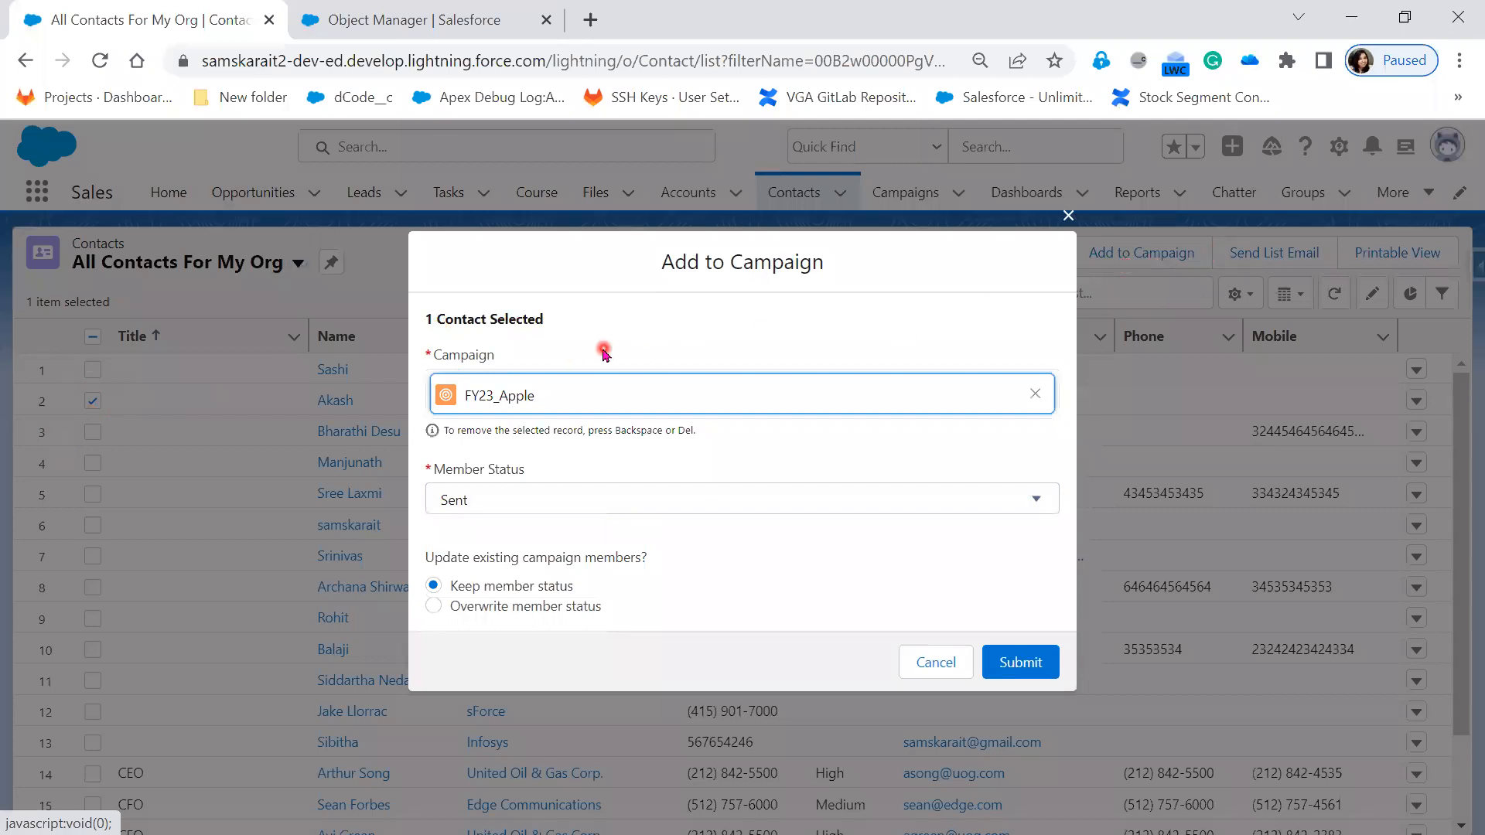
{"action": "left_click", "coordinate": [1068, 217]}
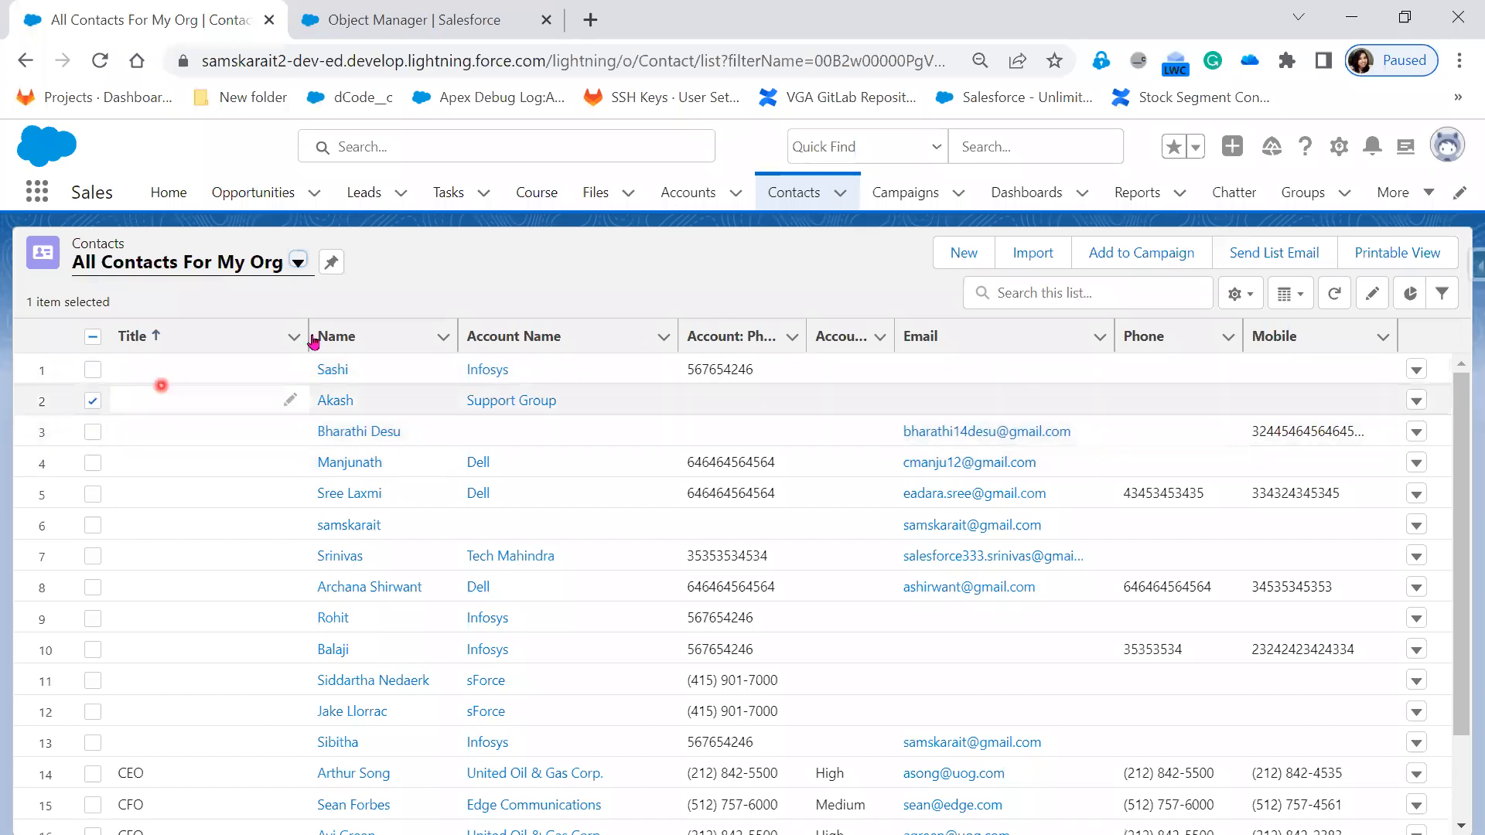
Add the selected contact to the FY23_Apple campaign with member status Sent
{"action": "left_click", "coordinate": [1189, 267]}
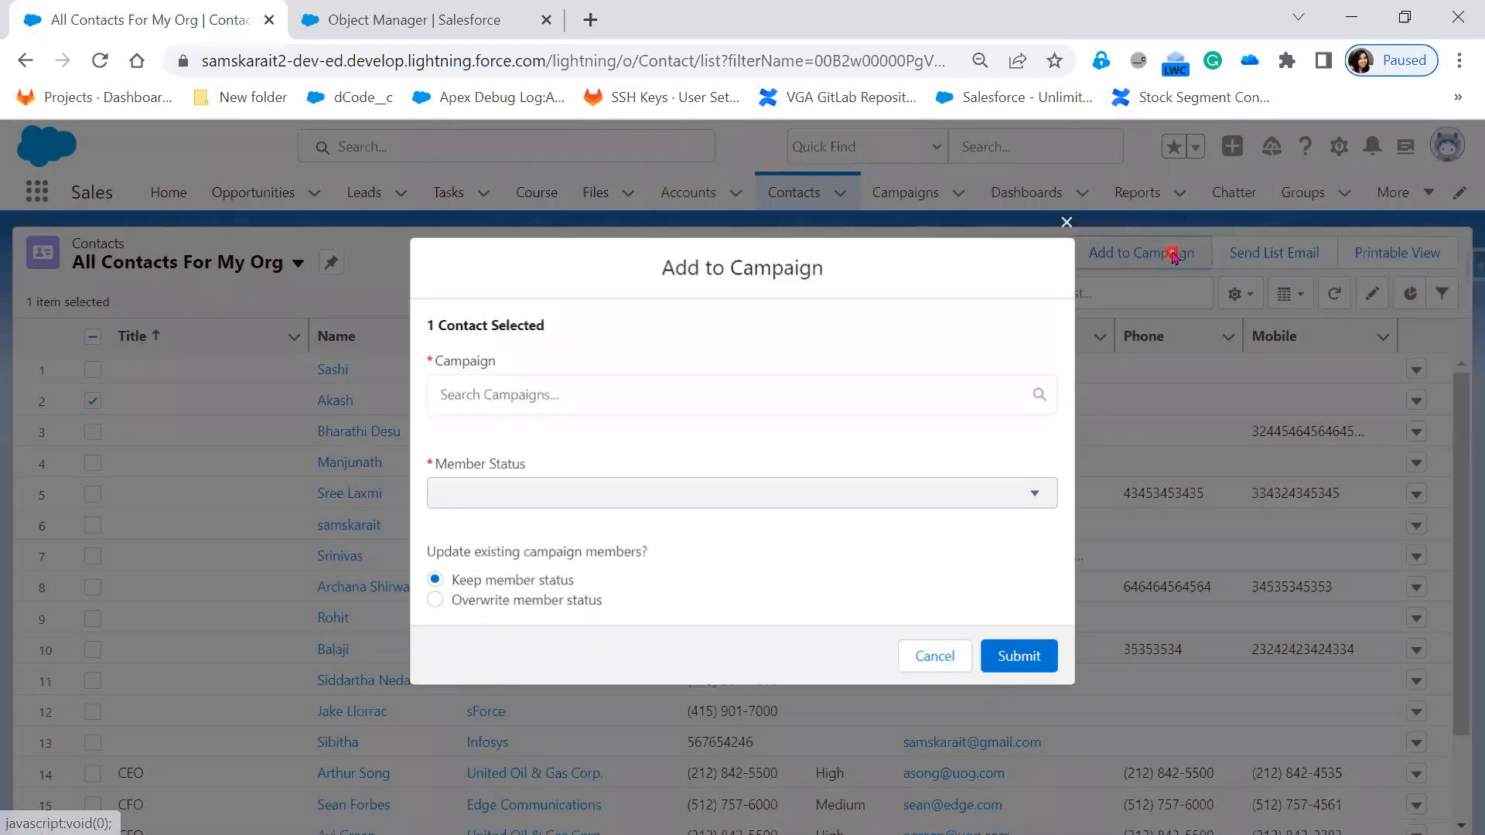
{"action": "left_click", "coordinate": [657, 392]}
{"action": "left_click", "coordinate": [585, 527]}
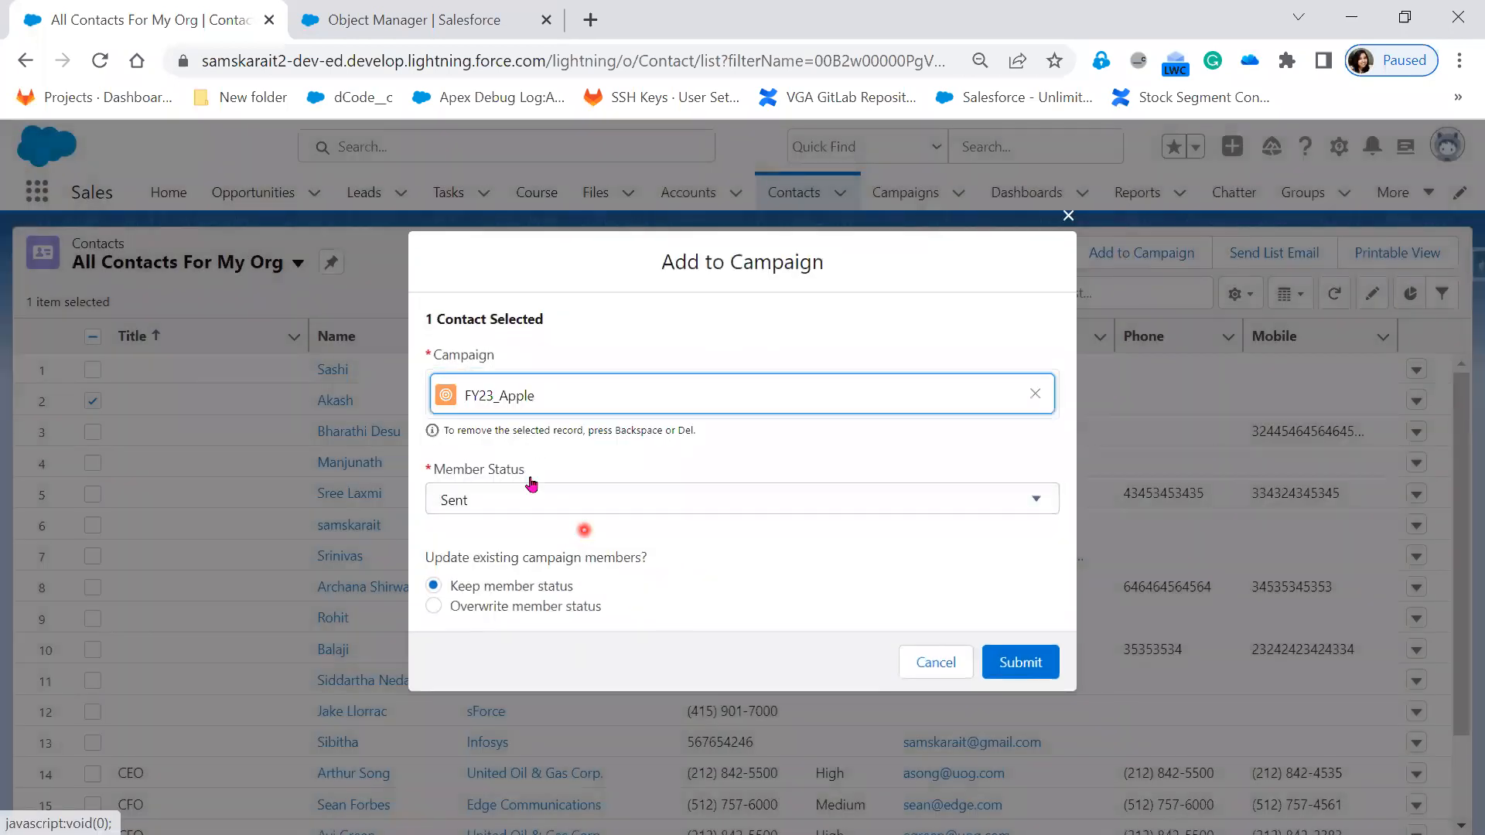
{"action": "left_click", "coordinate": [1016, 663]}
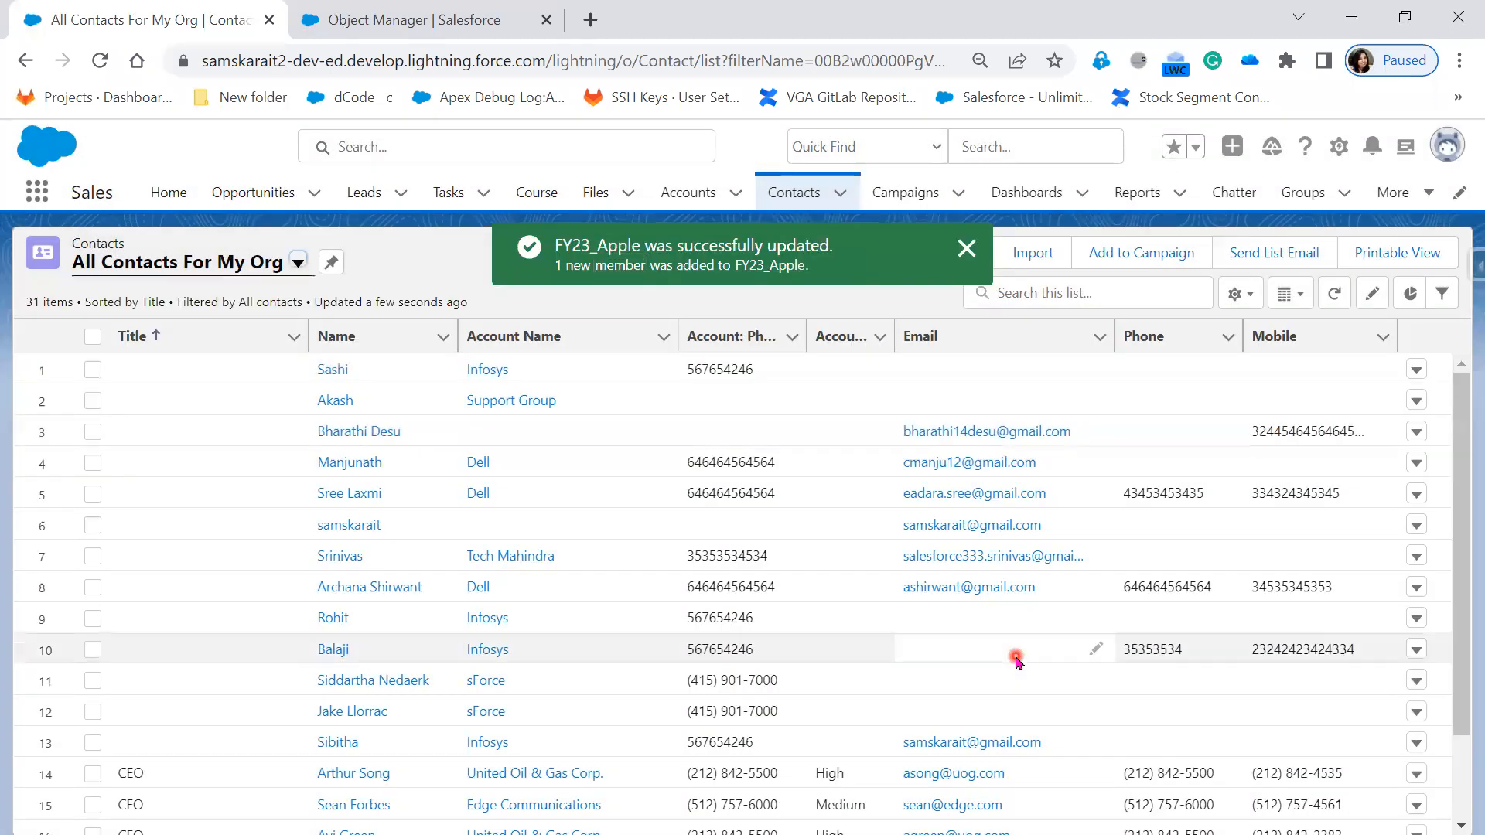
Open the FY23_Apple campaign, view its full Campaign Members list, and dismiss the related-list filter tip
{"action": "left_click", "coordinate": [783, 269]}
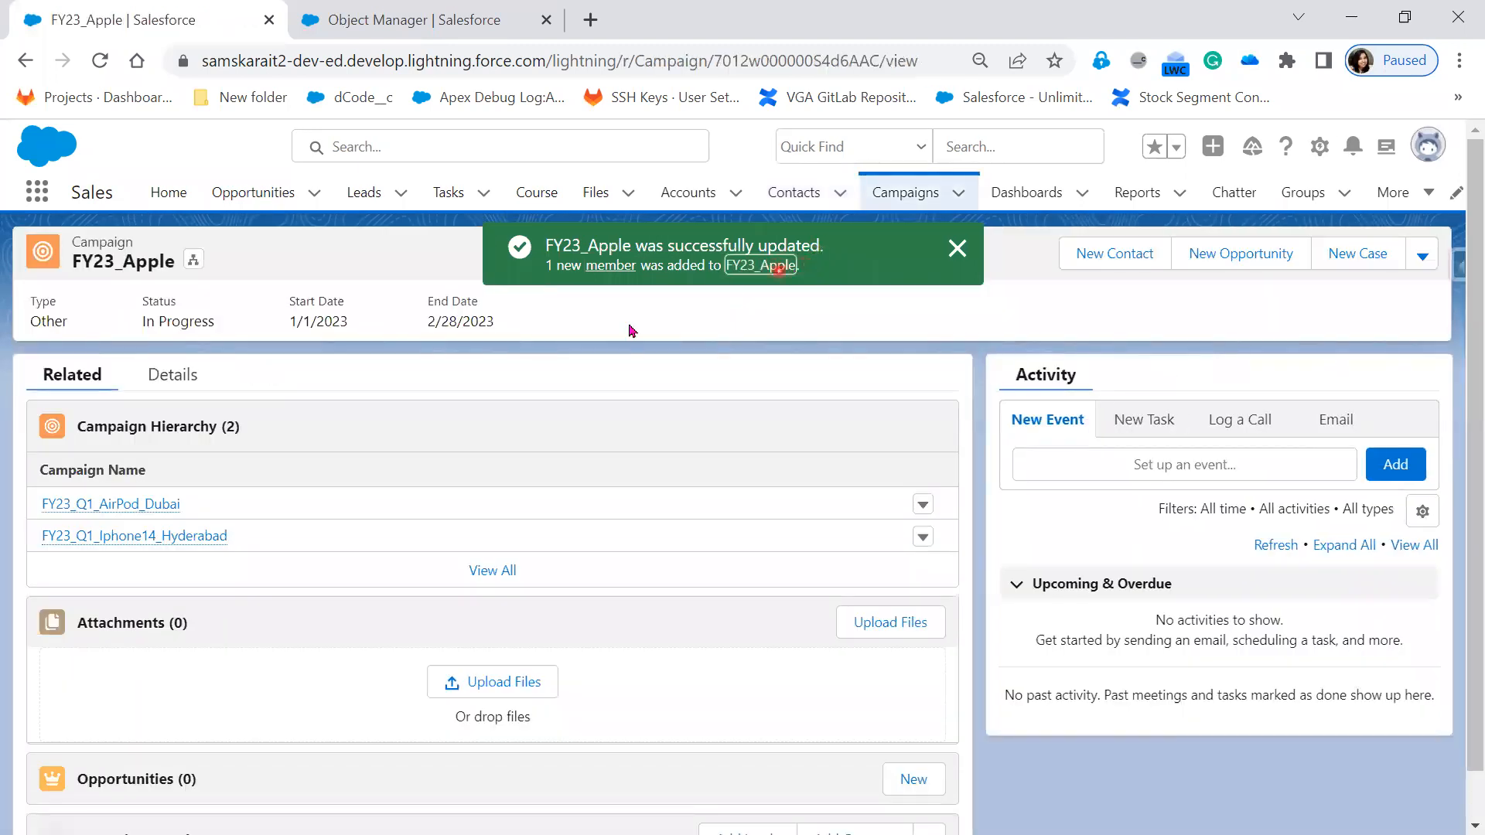
{"action": "scroll", "coordinate": [532, 764], "scroll_direction": "down", "scroll_amount": 5}
{"action": "scroll", "coordinate": [533, 765], "scroll_direction": "down", "scroll_amount": 1}
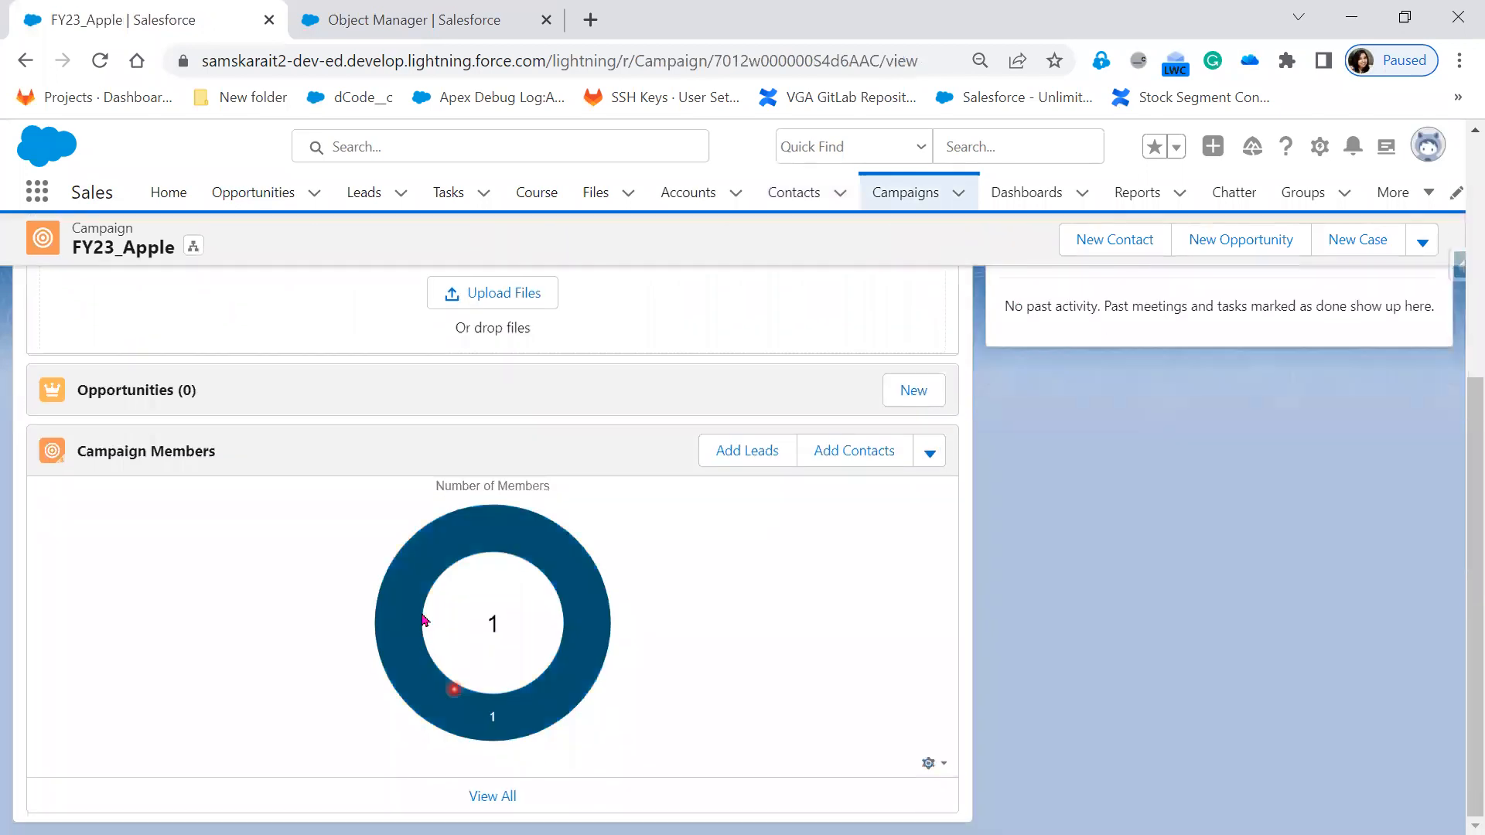
{"action": "left_click", "coordinate": [500, 797]}
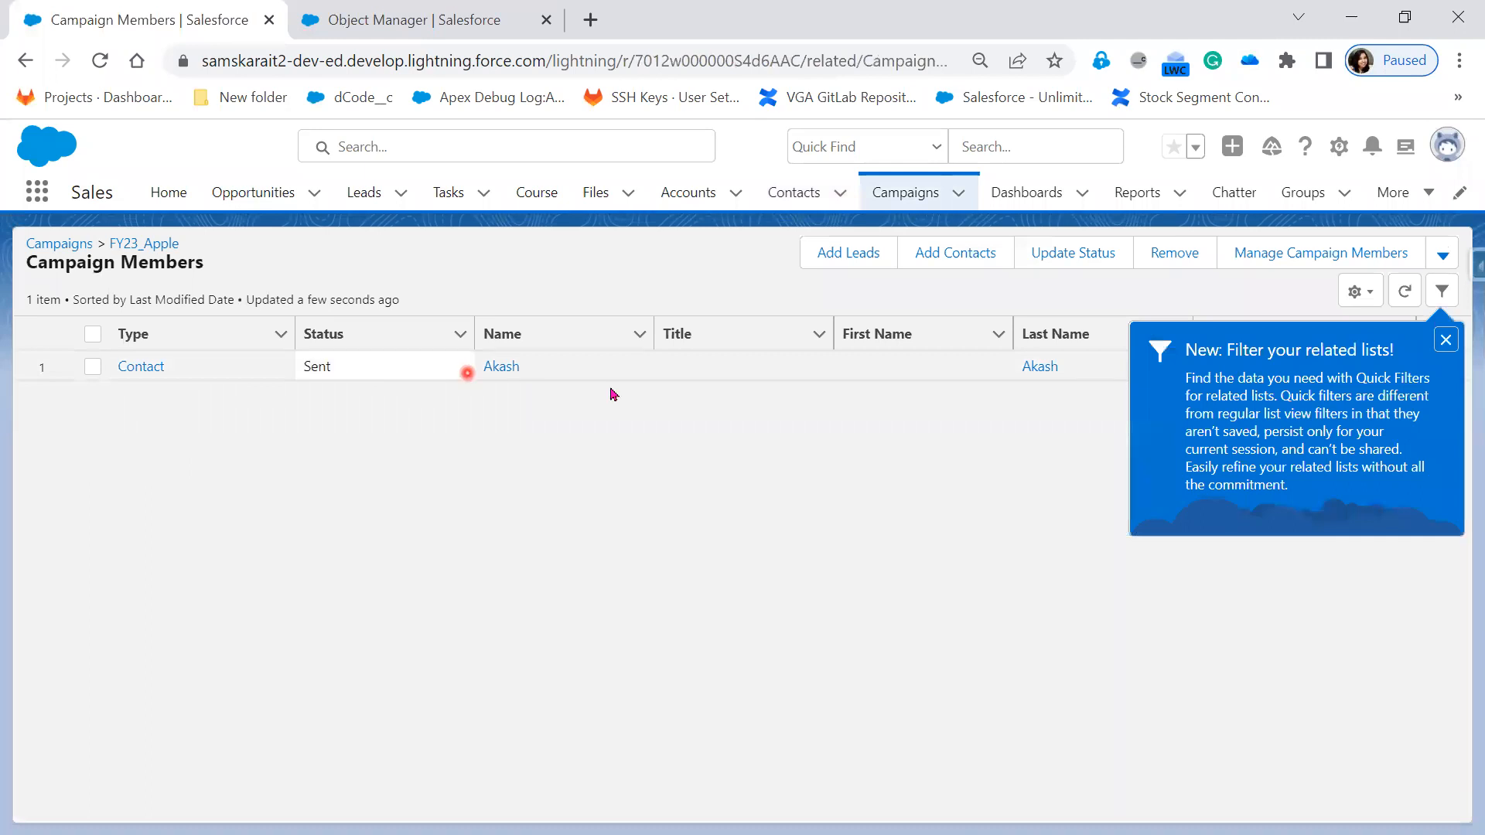
{"action": "left_click", "coordinate": [1447, 341]}
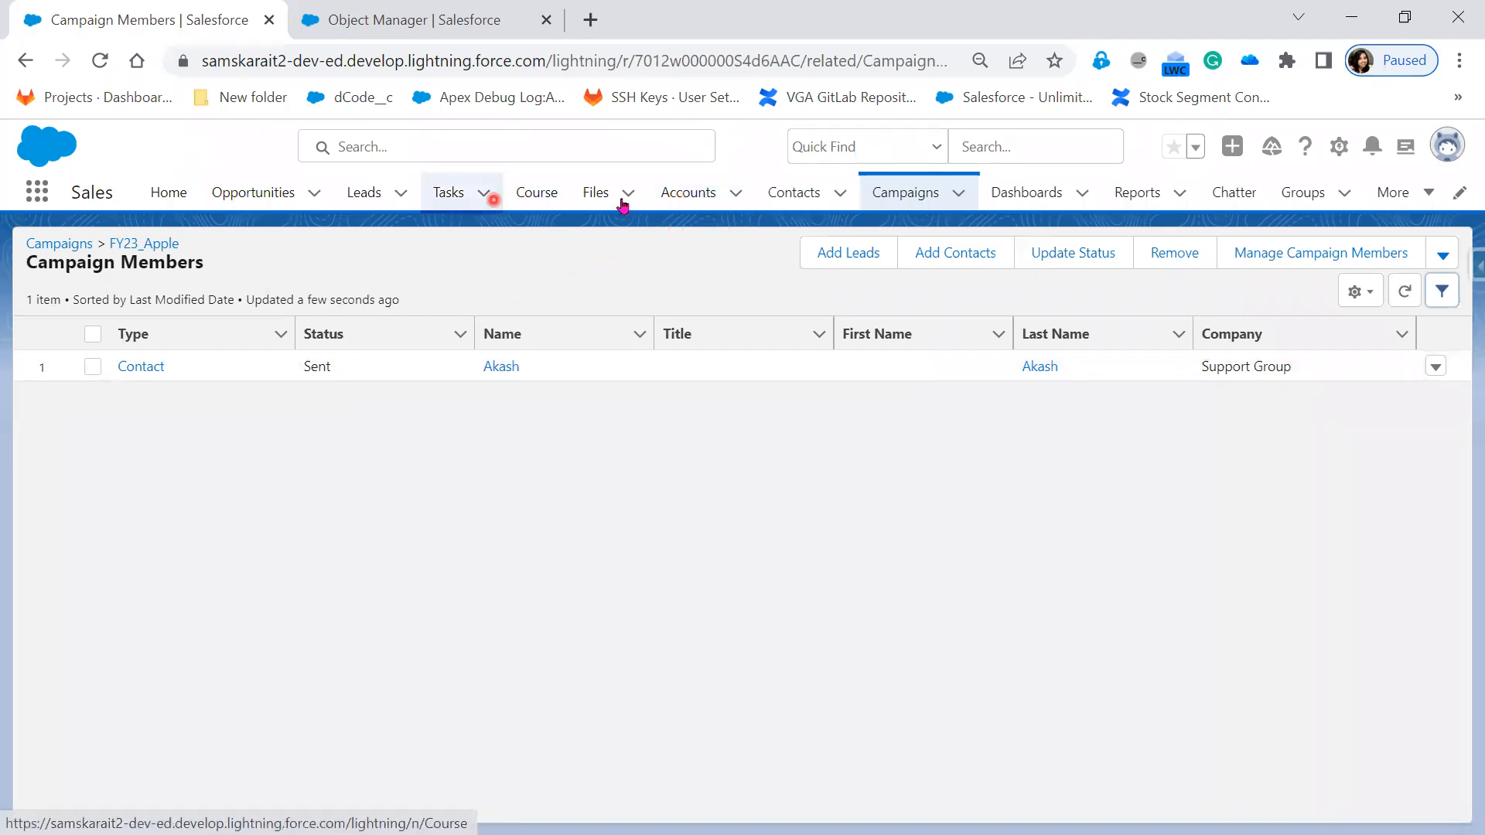
Open the My Contacts list view and bring up the setup page of the Contact object
{"action": "left_click", "coordinate": [795, 197]}
{"action": "left_click", "coordinate": [961, 255]}
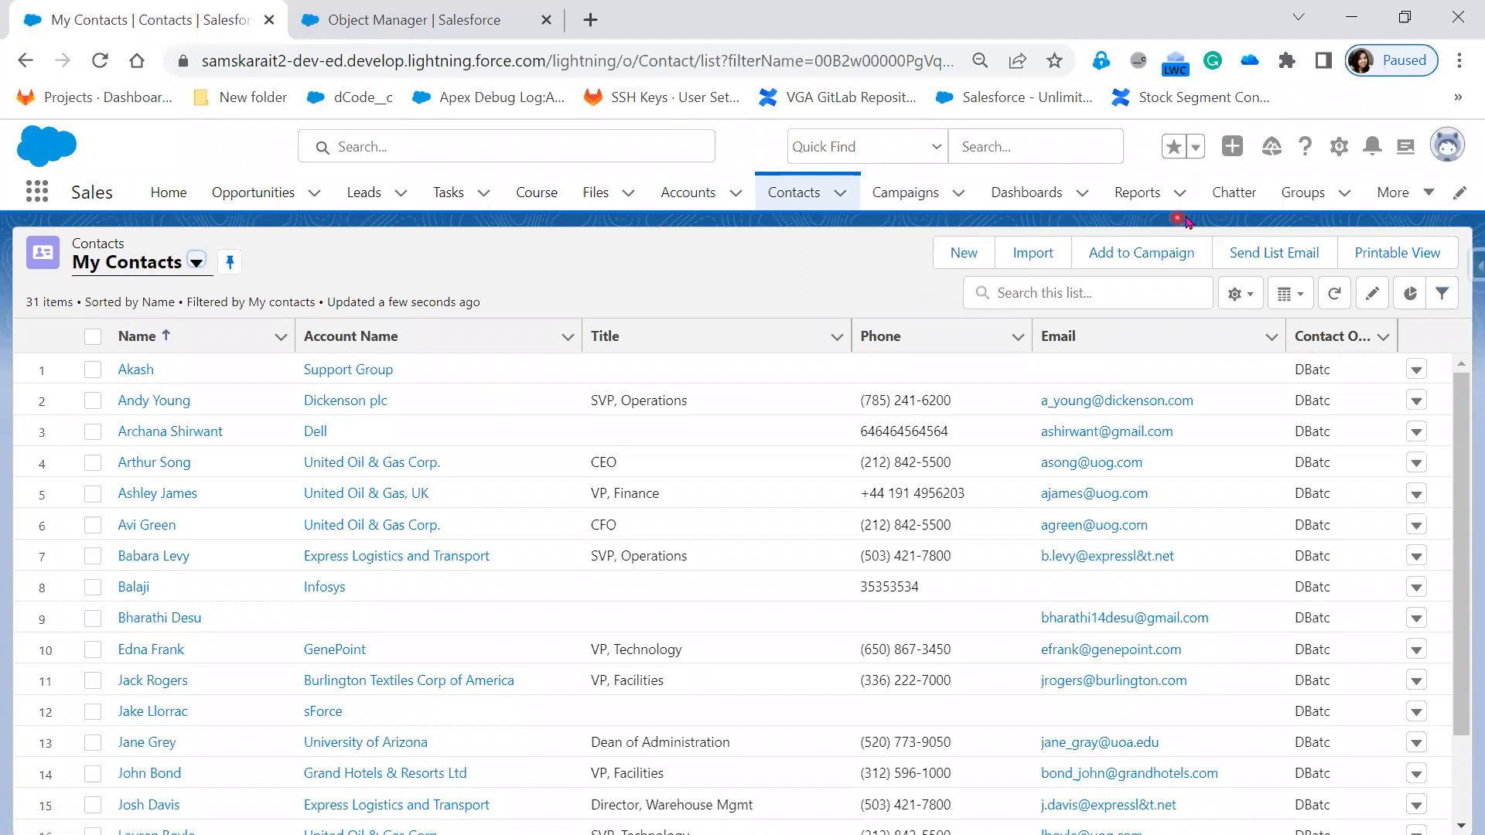
{"action": "left_click", "coordinate": [1341, 155]}
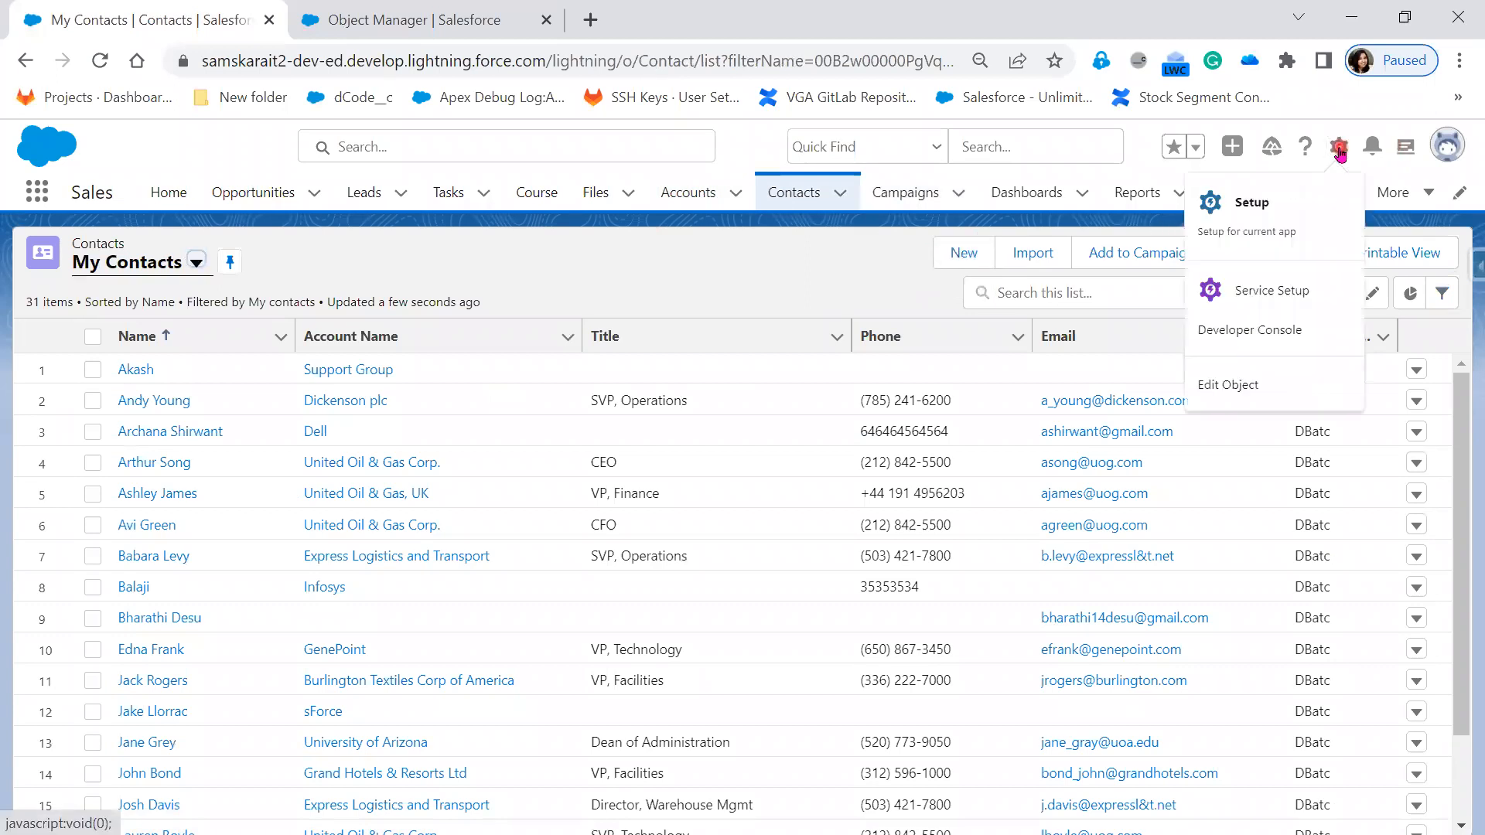
{"action": "left_click", "coordinate": [1229, 387]}
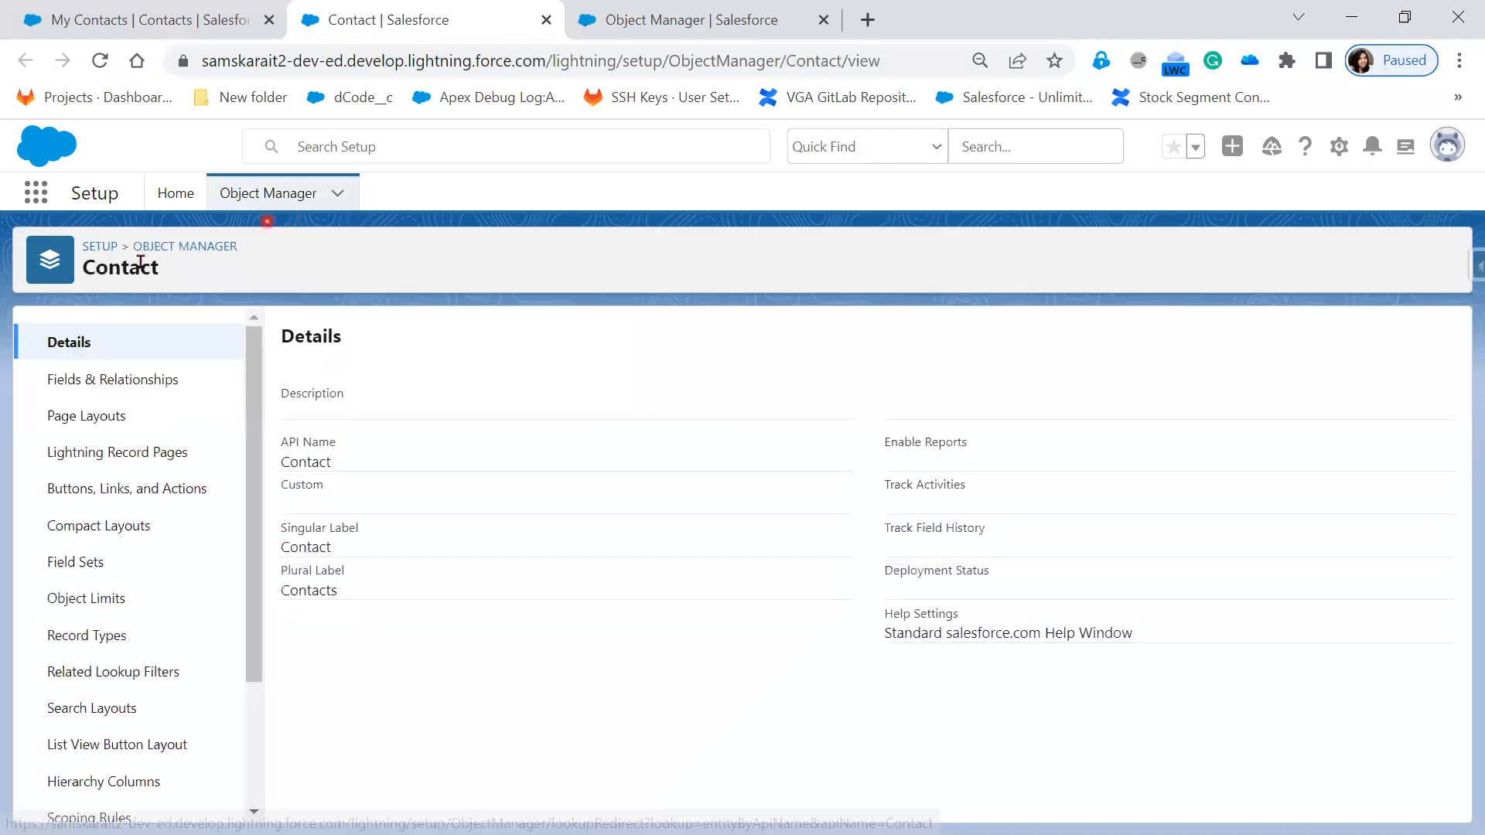
Open the override settings for the Contact object's standard New (NewContact) button
{"action": "left_click", "coordinate": [134, 501]}
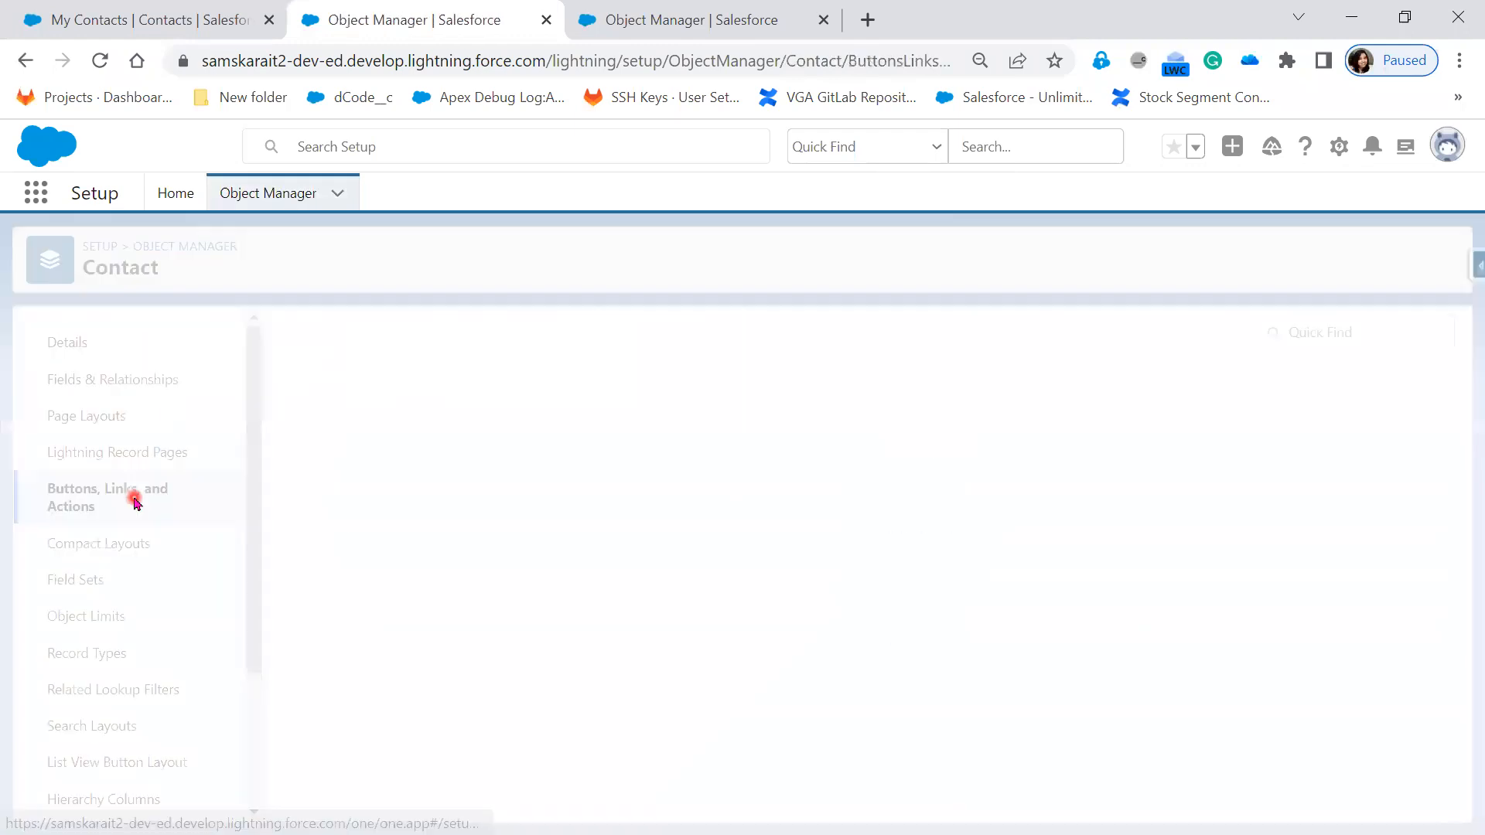
{"action": "scroll", "coordinate": [554, 613], "scroll_direction": "down", "scroll_amount": 5}
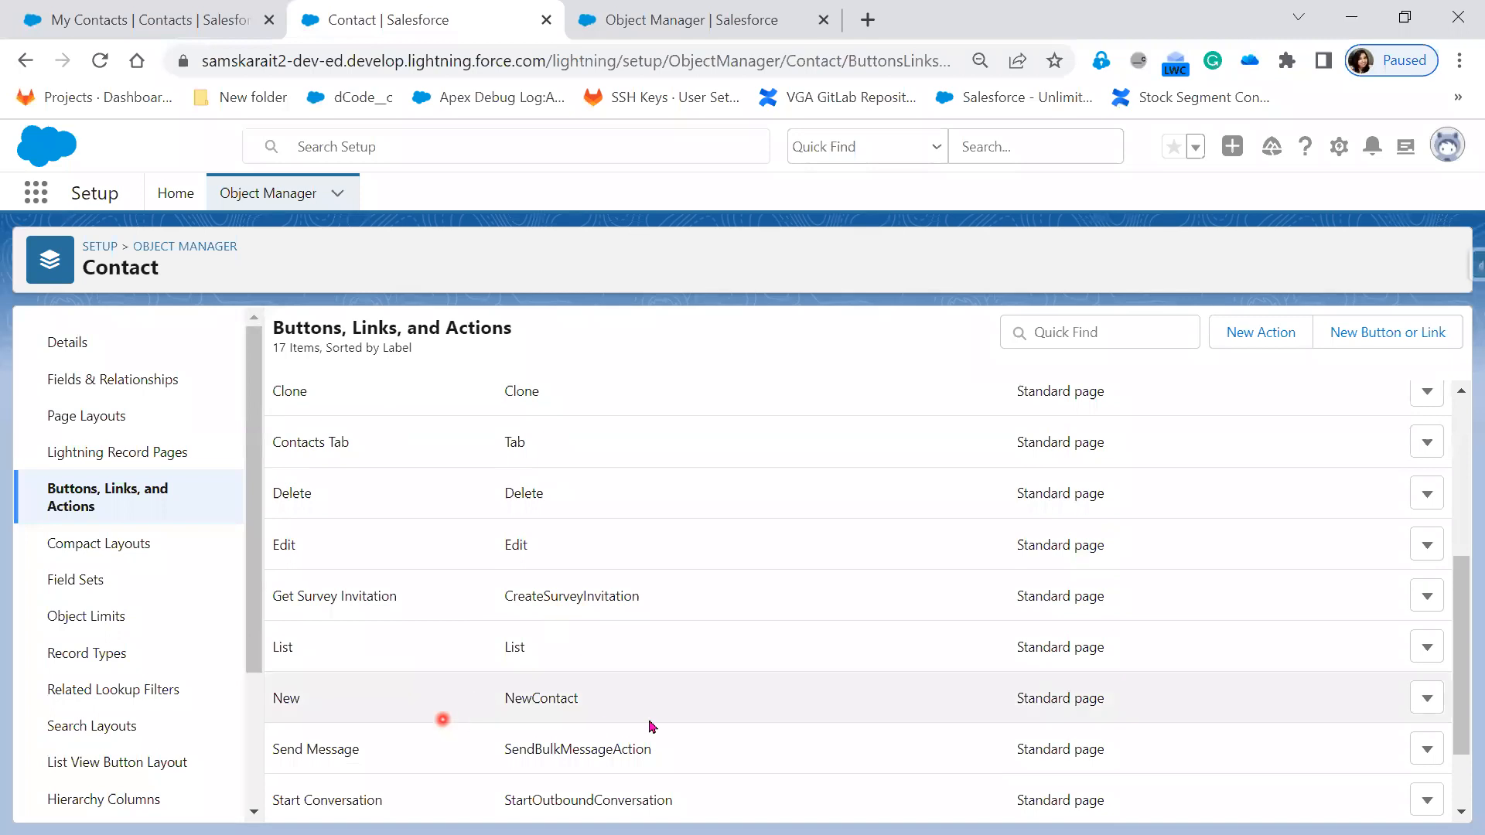
{"action": "left_click", "coordinate": [1431, 701]}
{"action": "left_click", "coordinate": [1374, 748]}
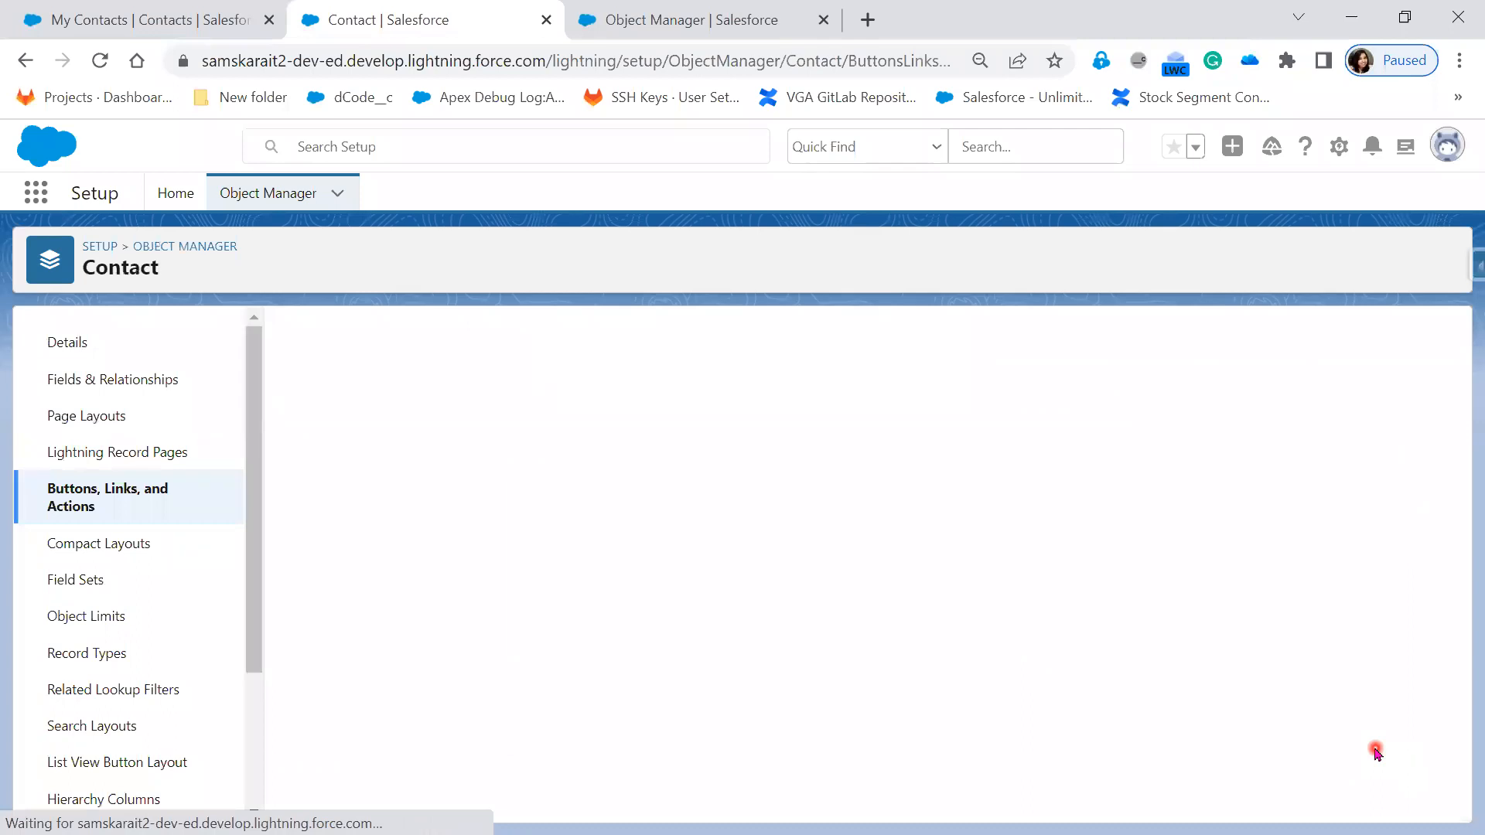
Examine the New button's override choices for Salesforce Classic, Lightning Experience and Mobile, and leave the settings without saving
{"action": "left_click_drag", "start_coordinate": [448, 571], "coordinate": [998, 580]}
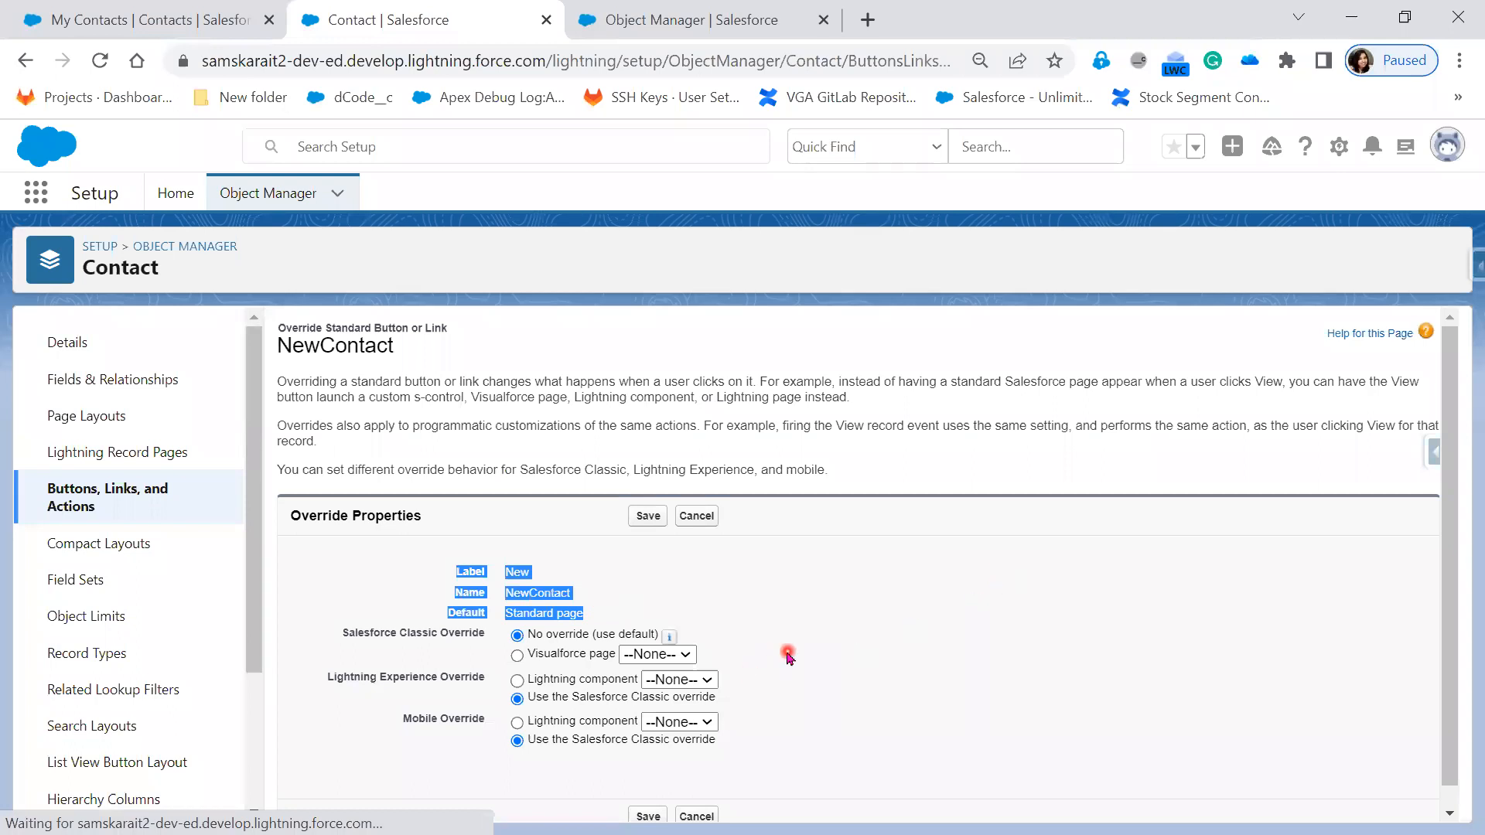
{"action": "scroll", "coordinate": [786, 653], "scroll_direction": "down", "scroll_amount": 1}
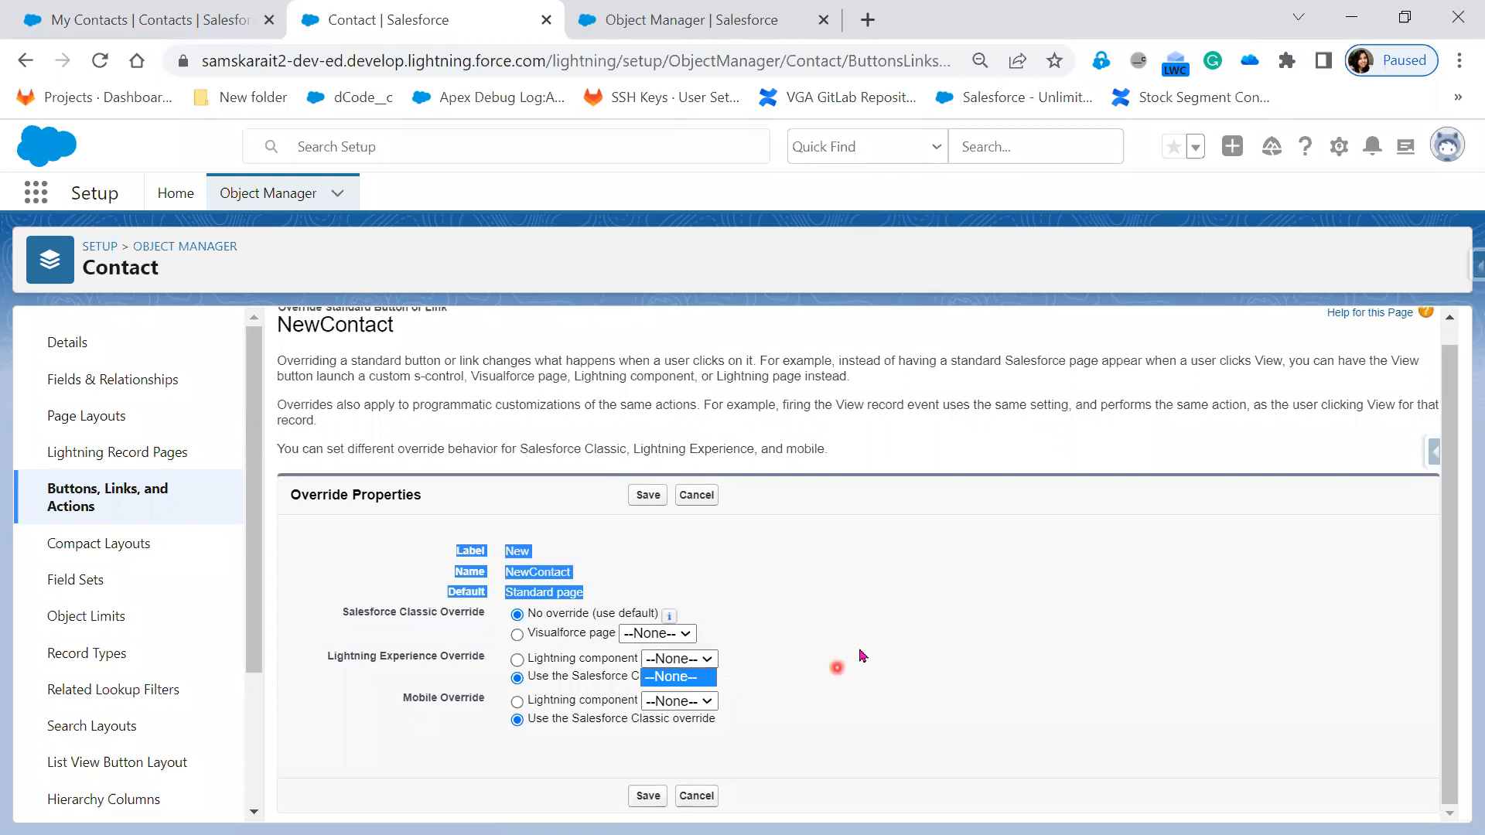
{"action": "left_click", "coordinate": [836, 668]}
{"action": "left_click", "coordinate": [704, 701]}
{"action": "left_click", "coordinate": [681, 632]}
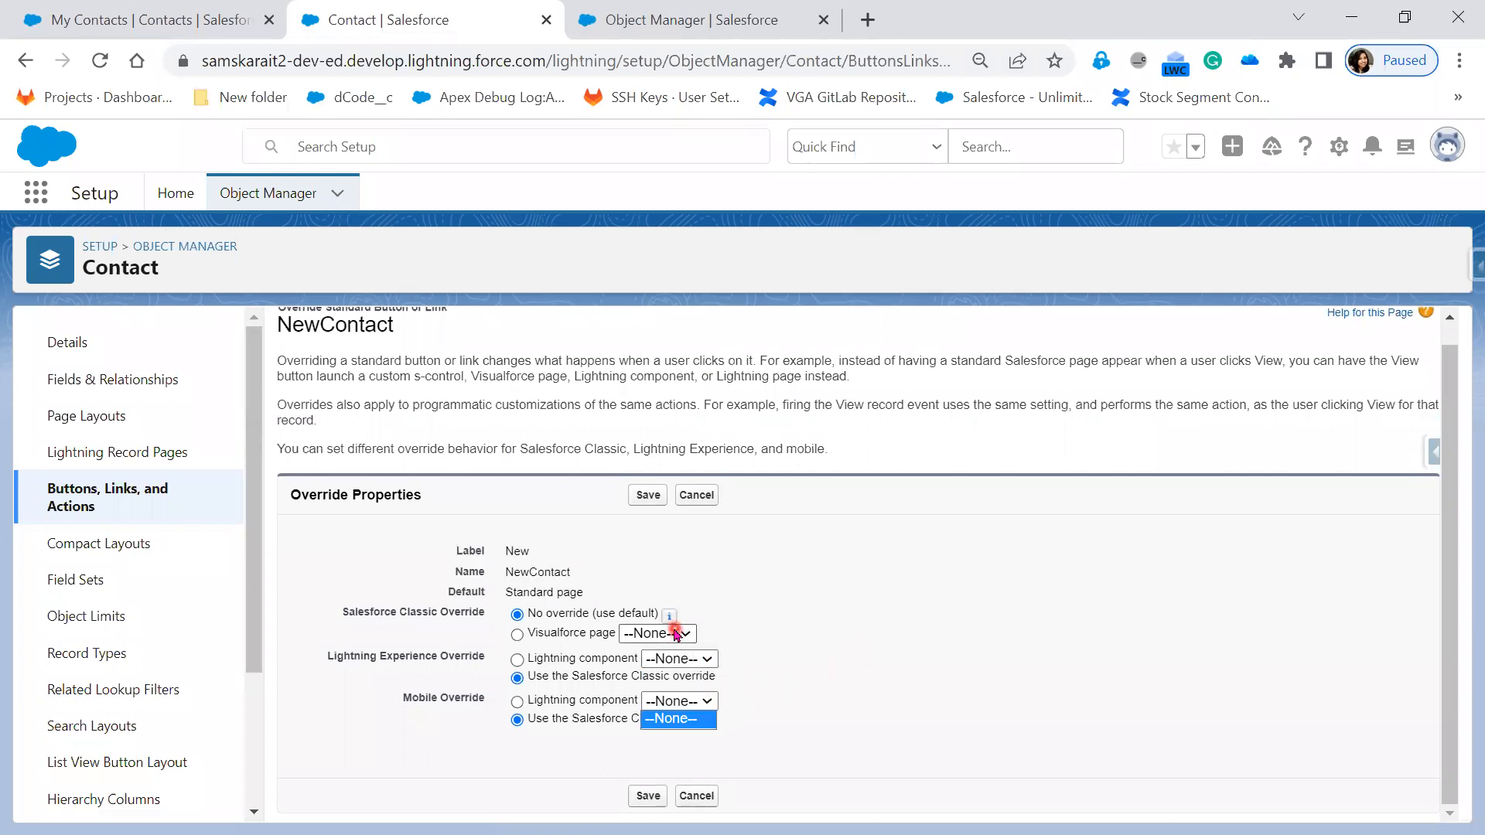
{"action": "left_click", "coordinate": [707, 660]}
{"action": "left_click", "coordinate": [707, 702]}
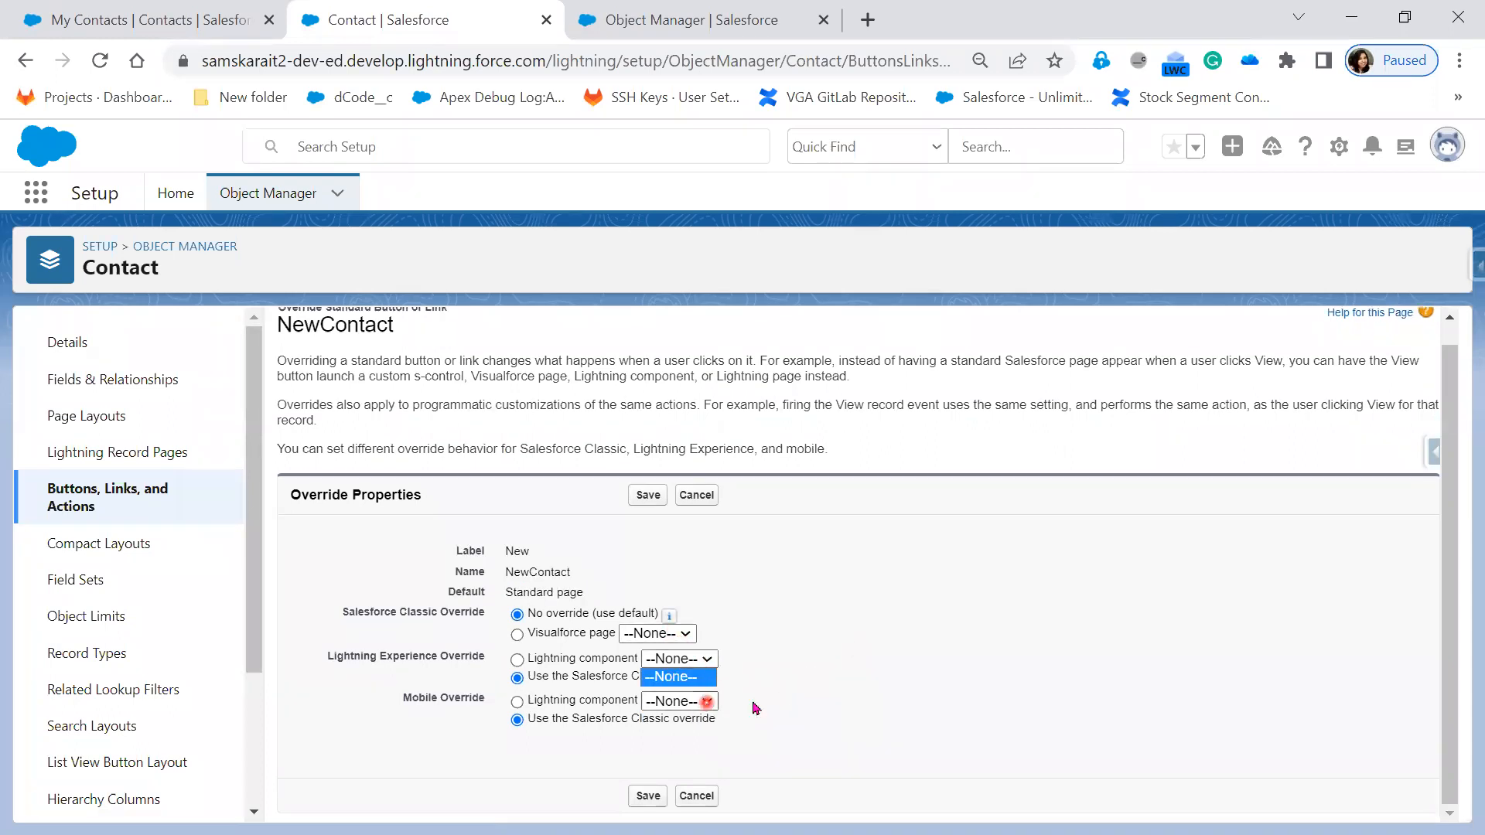
{"action": "left_click", "coordinate": [847, 698]}
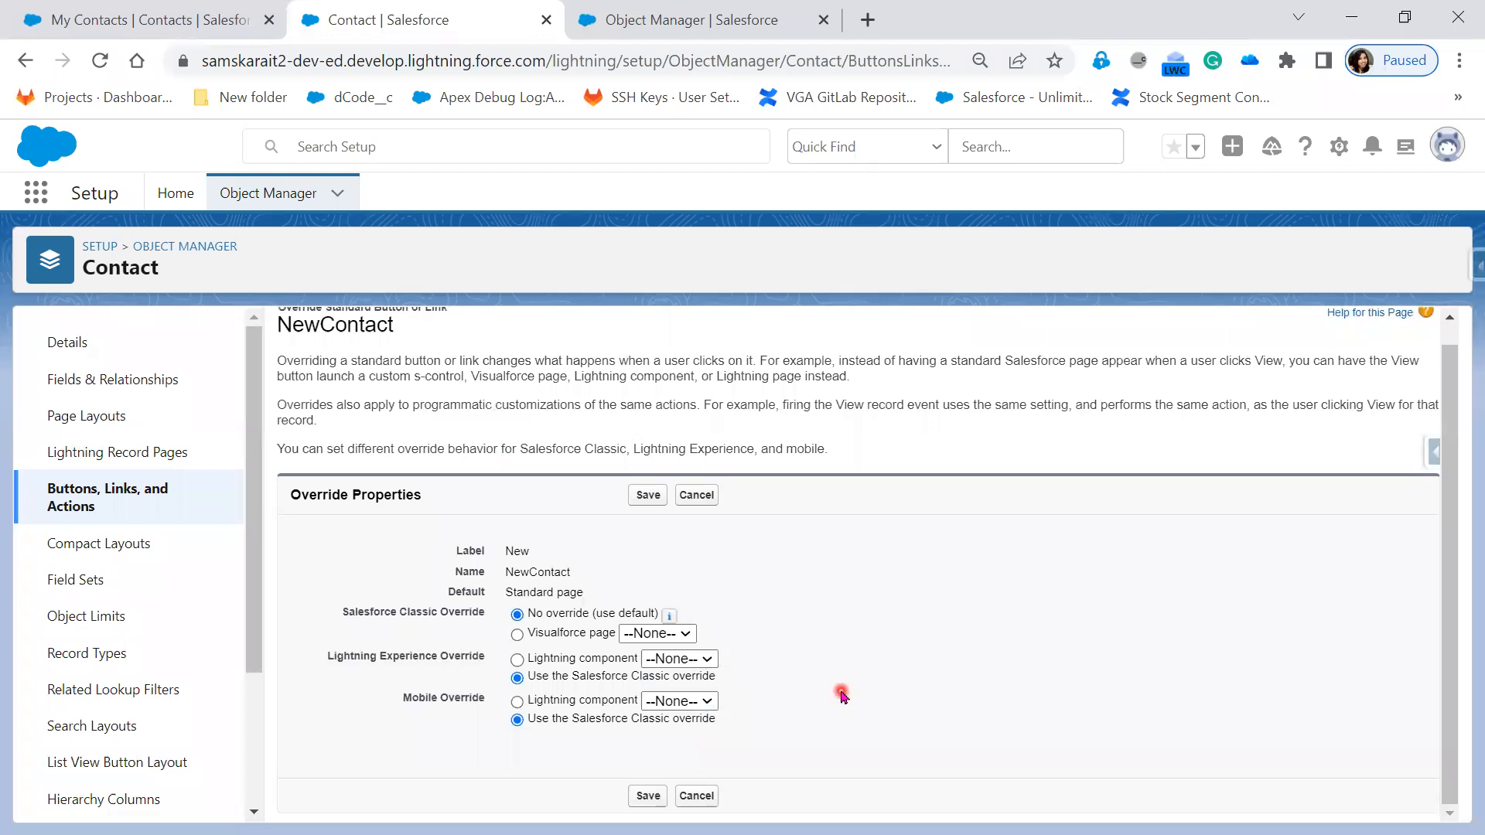
{"action": "left_click", "coordinate": [646, 678]}
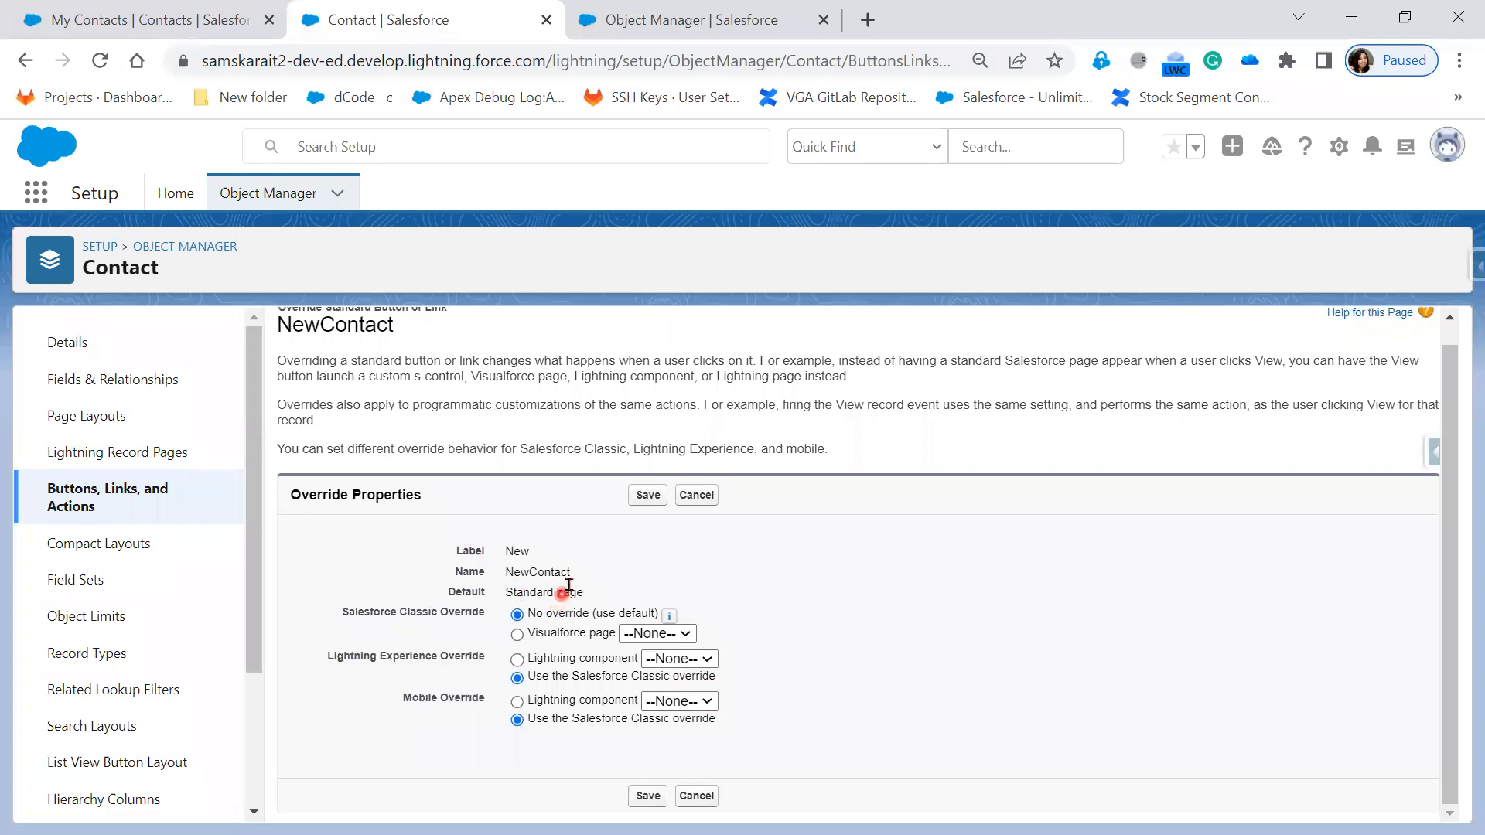
{"action": "left_click", "coordinate": [706, 507]}
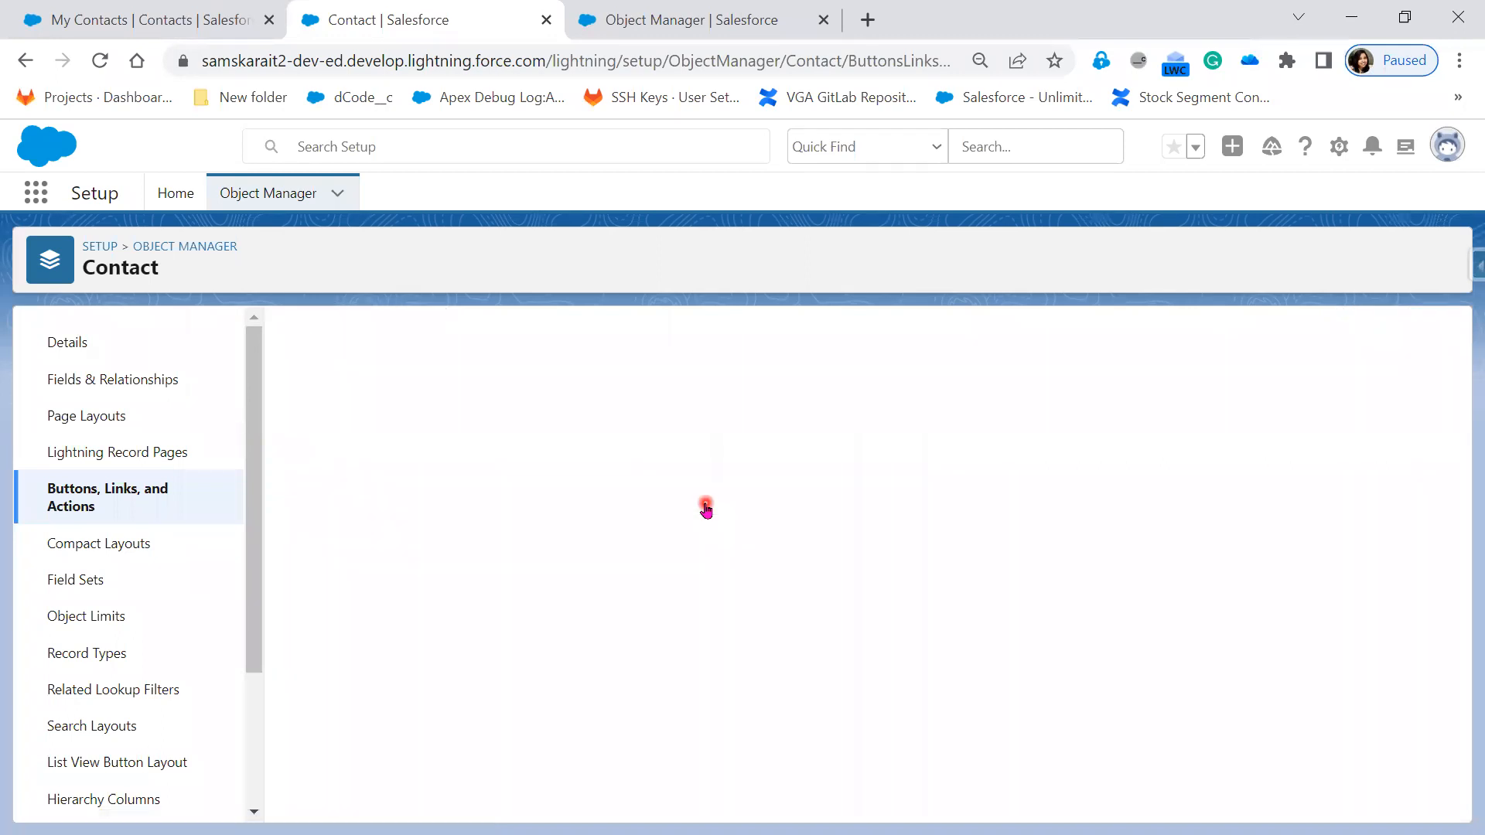
Remove the New [NewContact] button from the Contacts list view button layout, save it, and reload the My Contacts list
{"action": "left_click", "coordinate": [176, 21]}
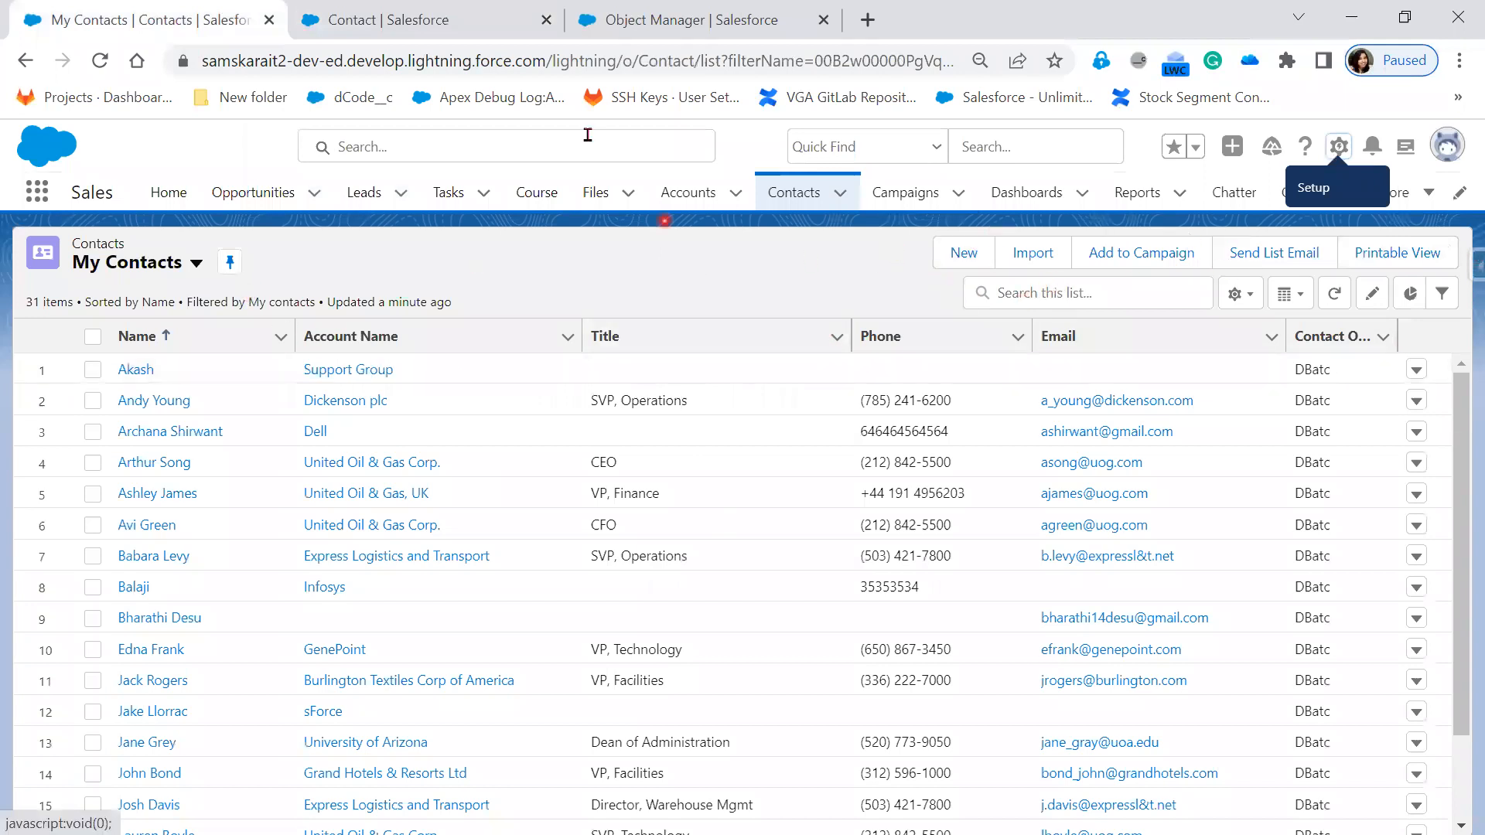
{"action": "left_click", "coordinate": [464, 36]}
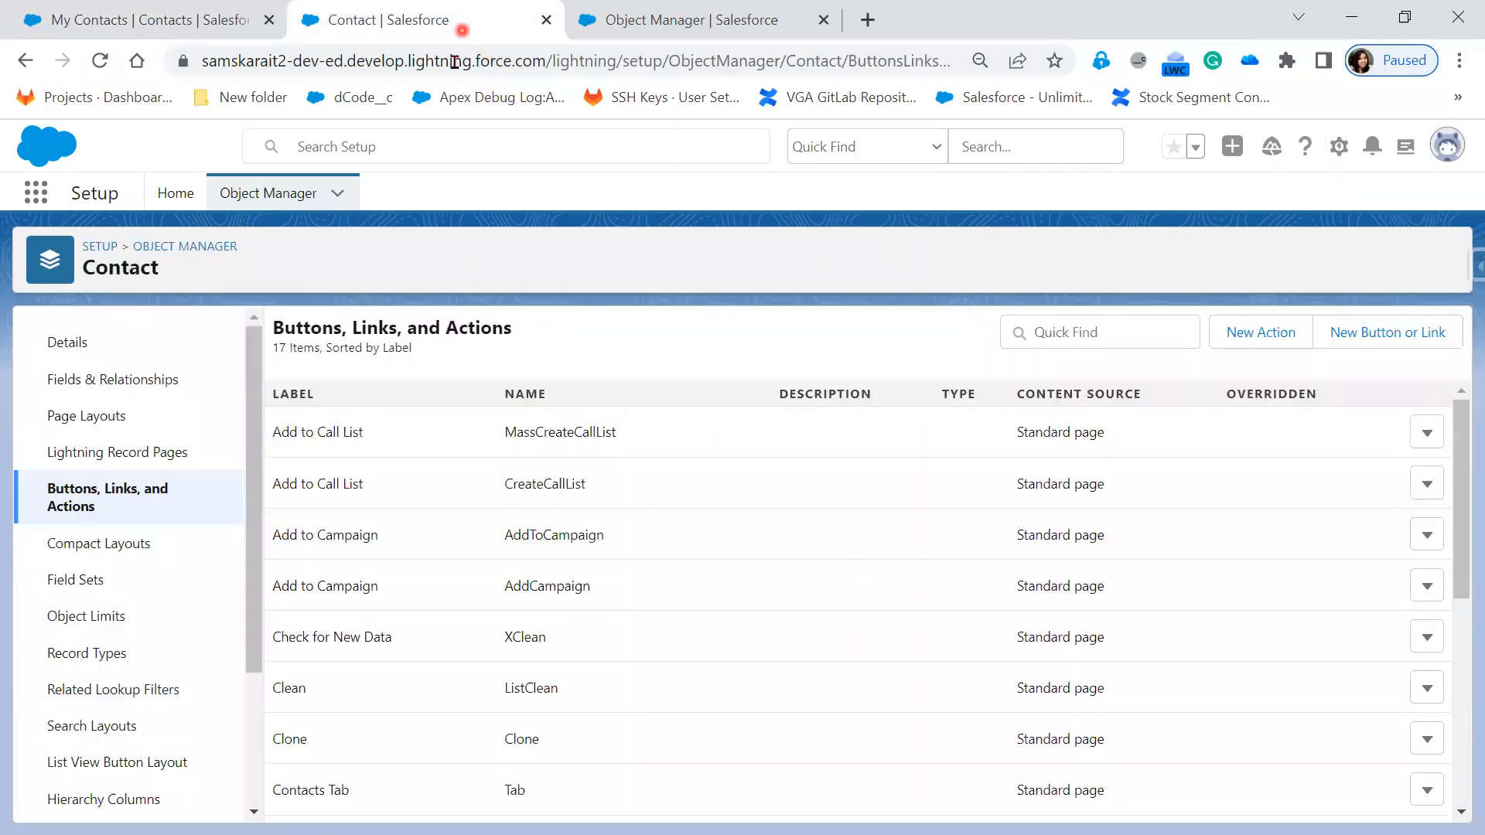
{"action": "left_click", "coordinate": [104, 764]}
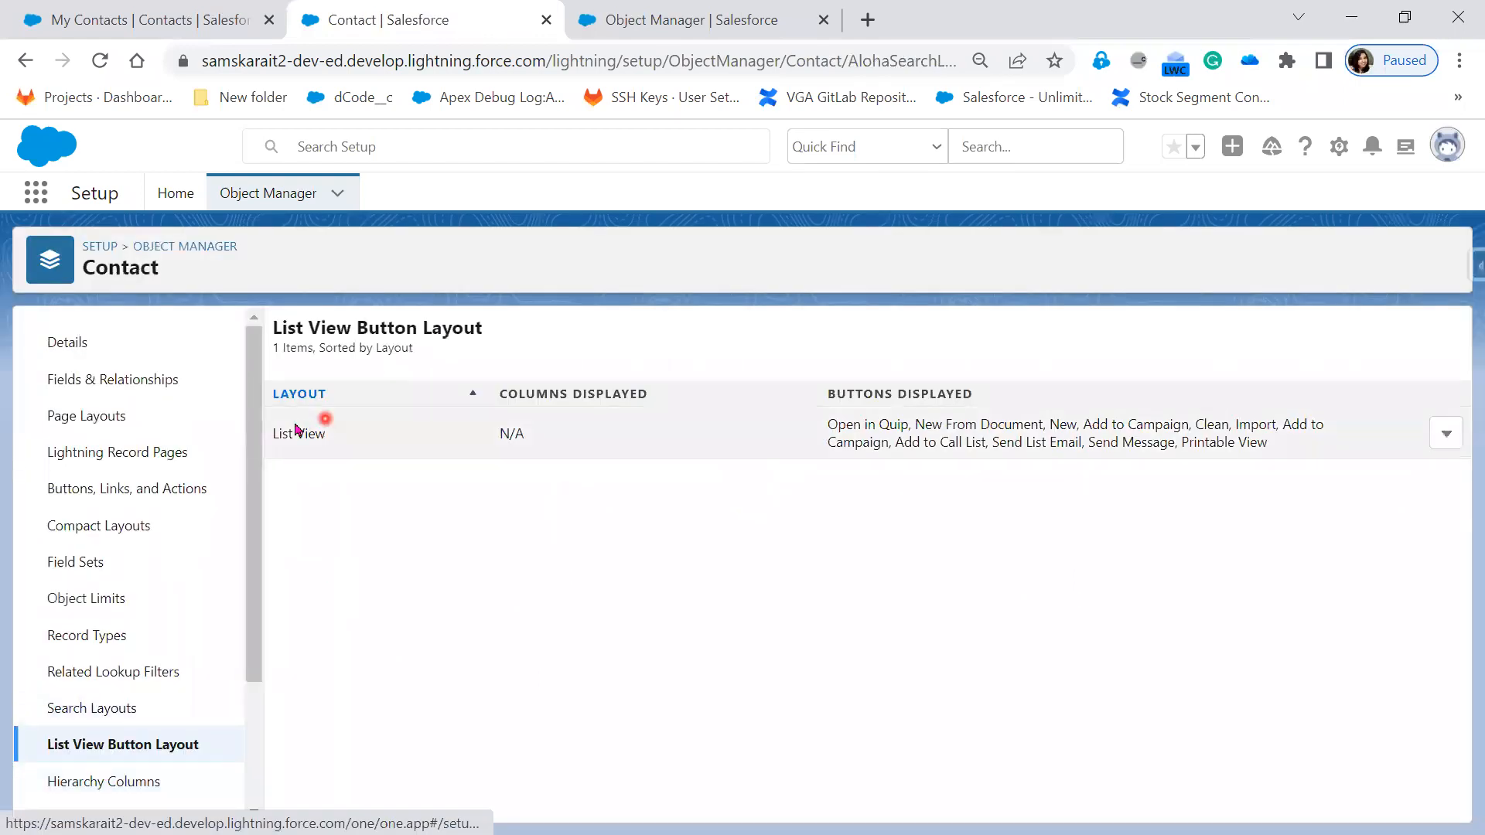
{"action": "left_click", "coordinate": [1445, 434]}
{"action": "left_click", "coordinate": [1383, 481]}
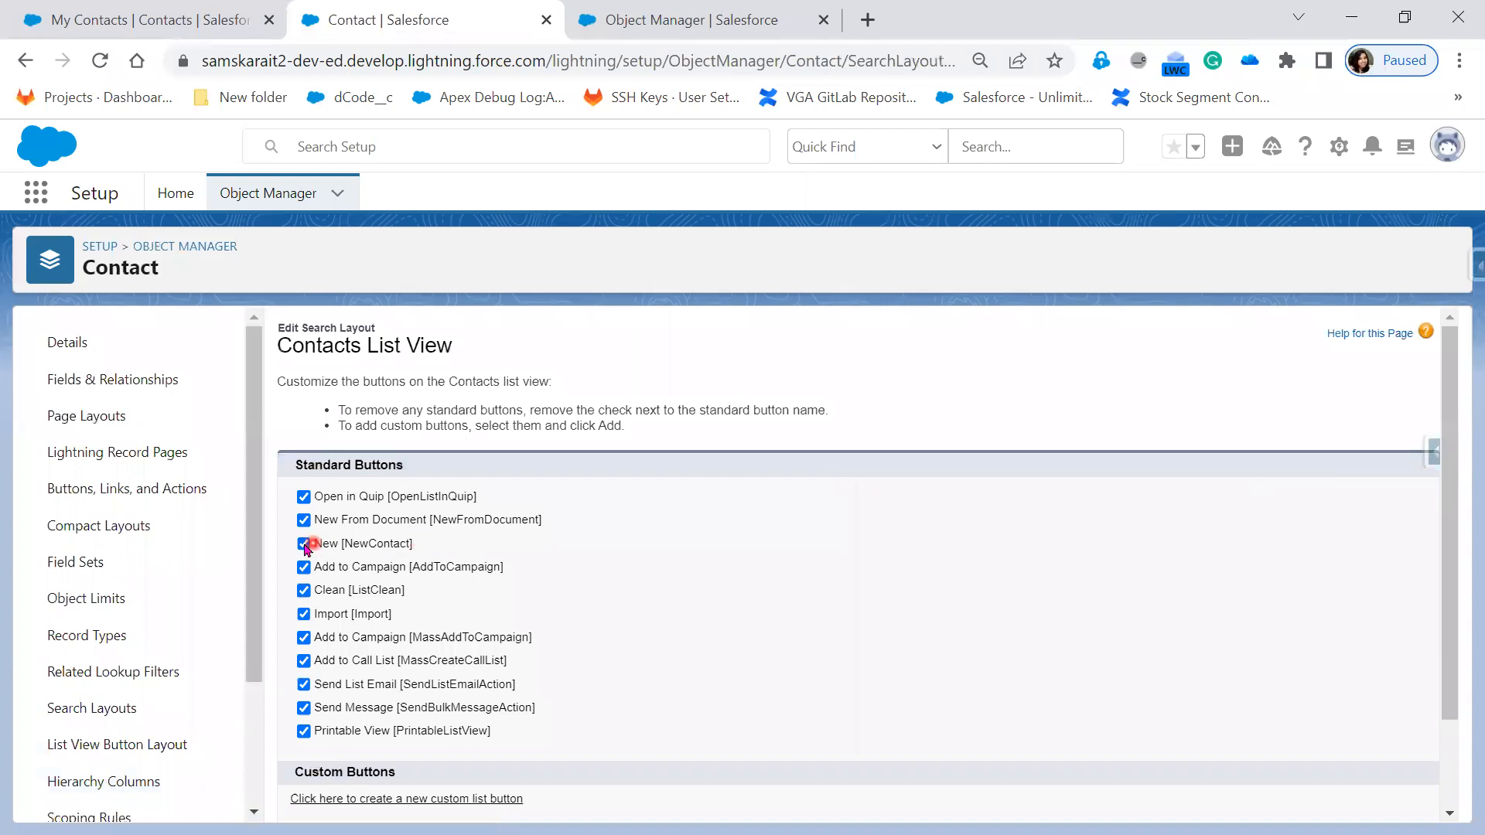
{"action": "left_click", "coordinate": [304, 544]}
{"action": "scroll", "coordinate": [773, 769], "scroll_direction": "down", "scroll_amount": 2}
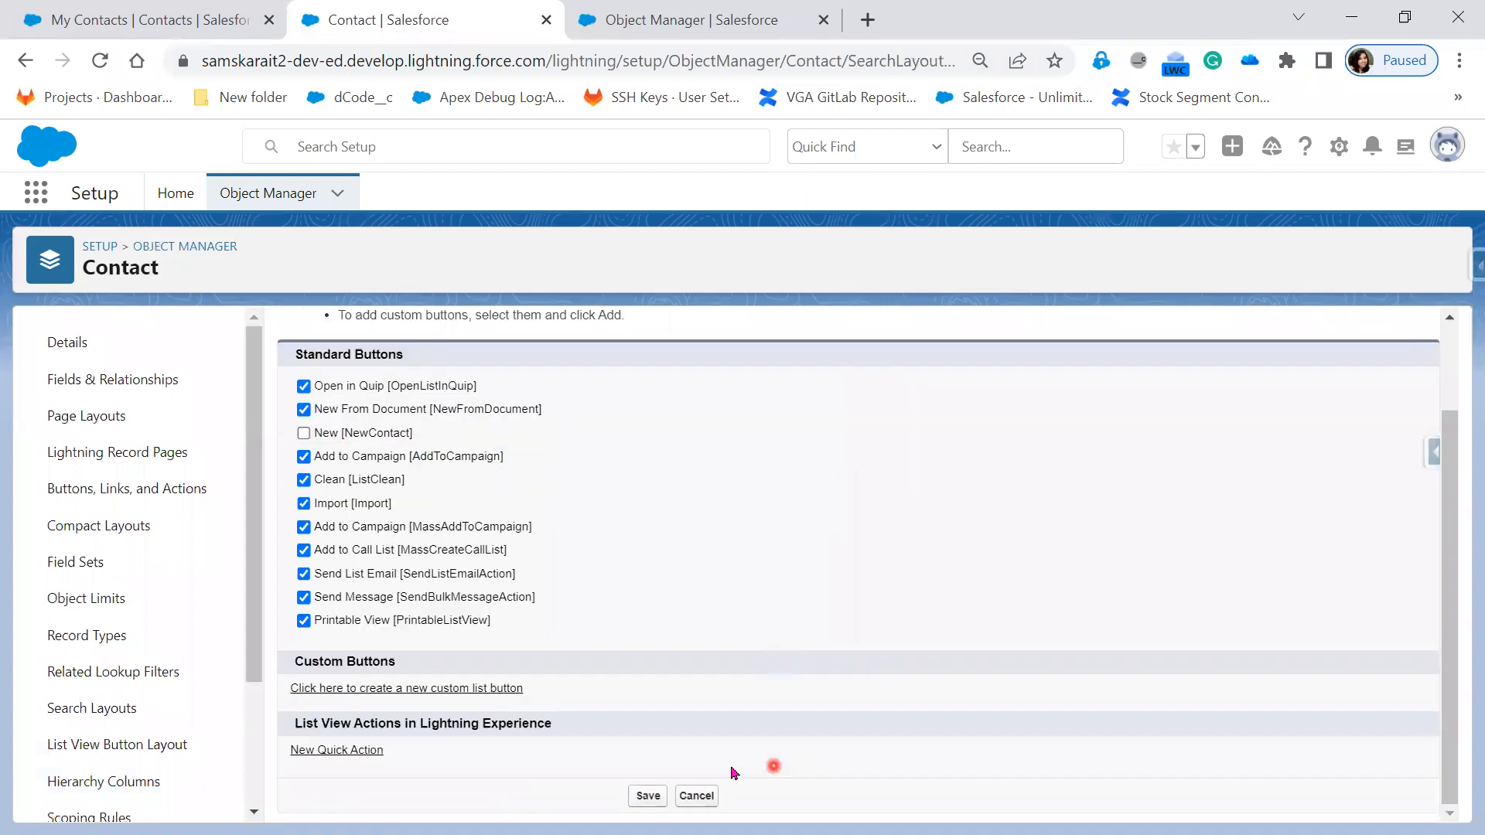
{"action": "left_click", "coordinate": [639, 788]}
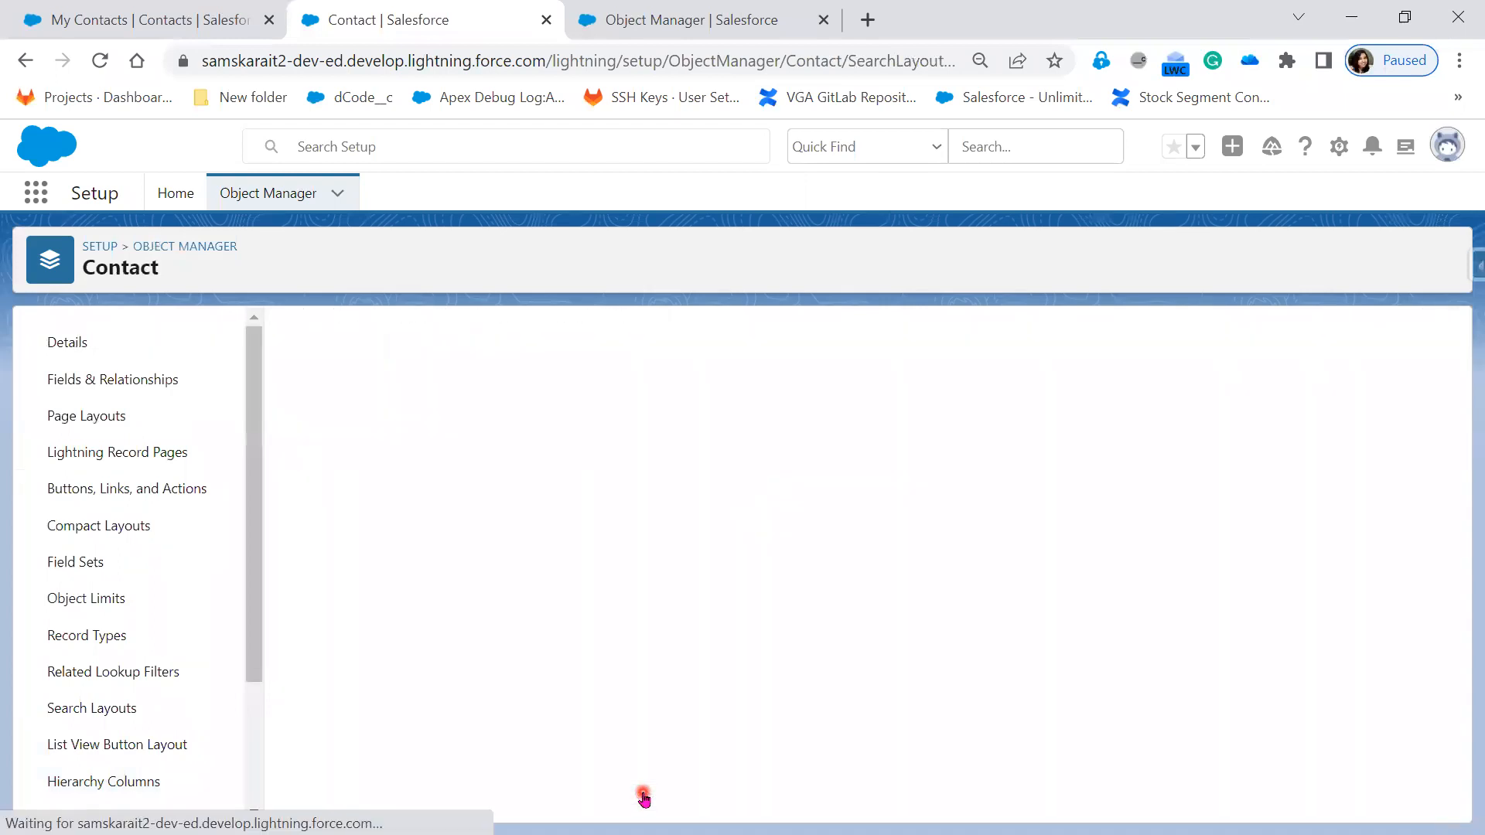
{"action": "left_click", "coordinate": [164, 22]}
{"action": "left_click", "coordinate": [100, 60]}
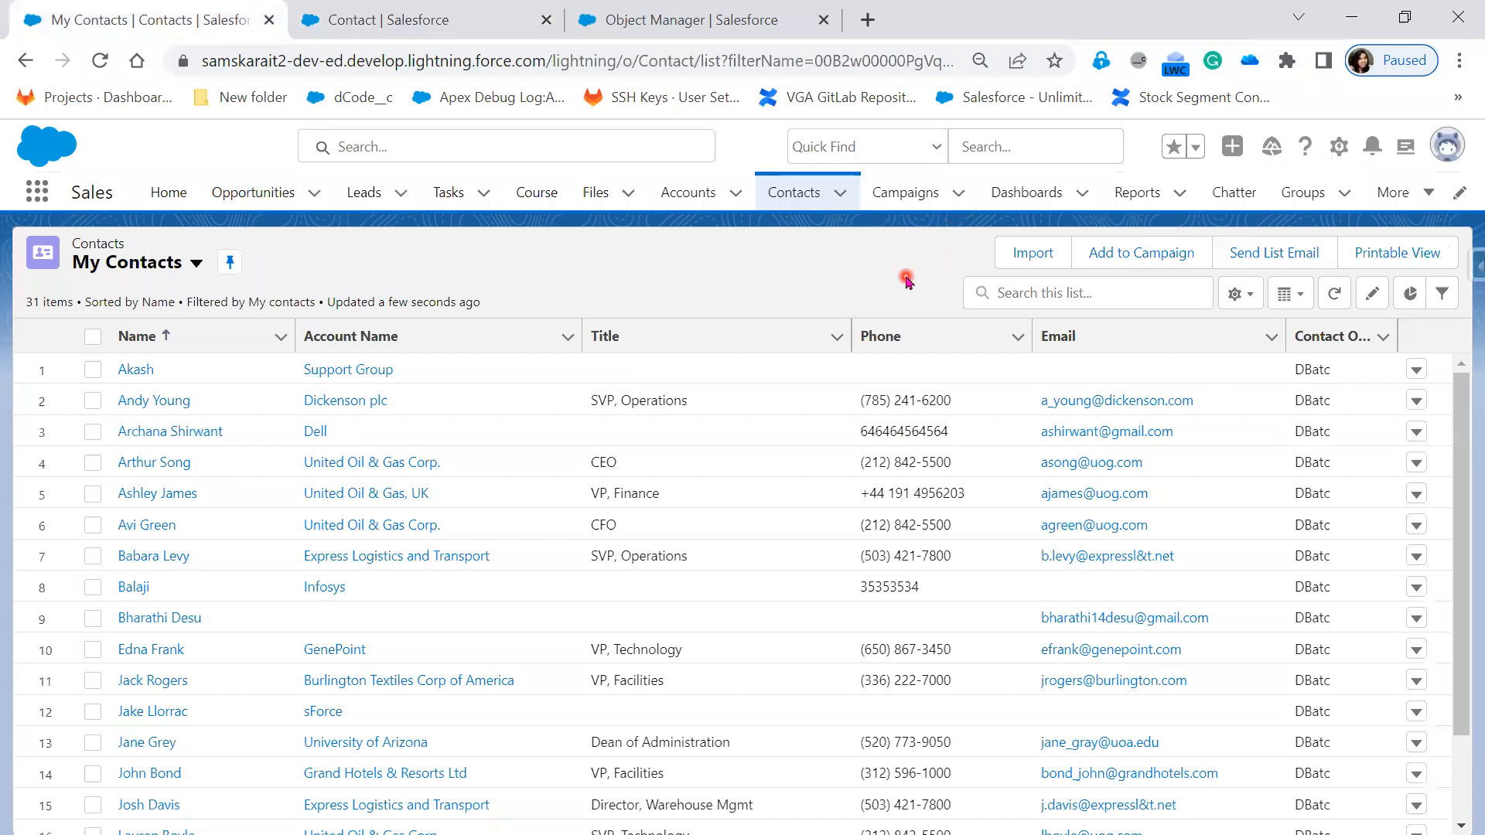
Restore the New [NewContact] standard button in the Contacts list view button layout and save it
{"action": "left_click", "coordinate": [471, 24]}
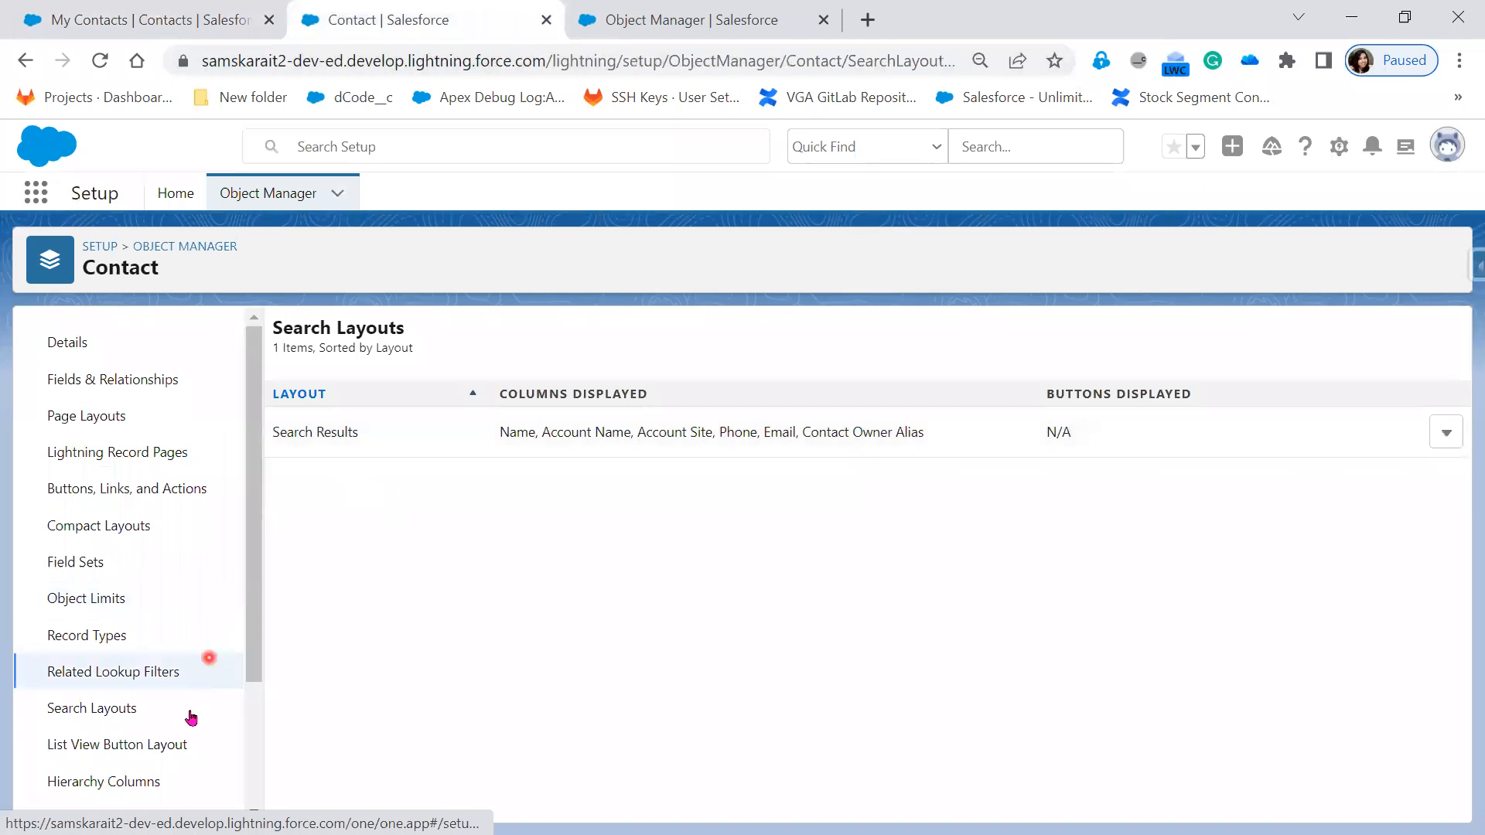
{"action": "left_click", "coordinate": [160, 751]}
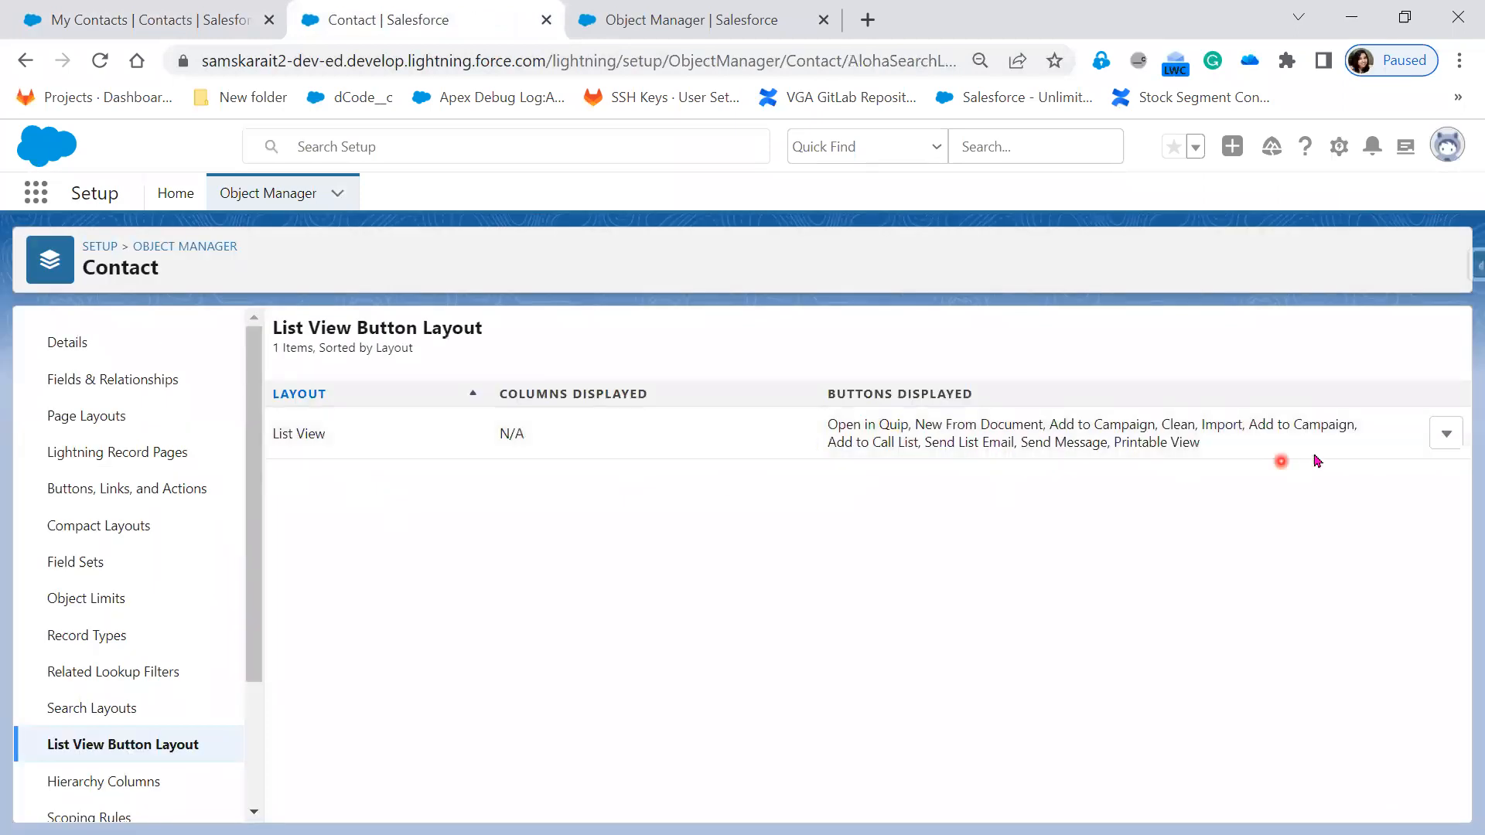
{"action": "left_click", "coordinate": [1446, 434]}
{"action": "left_click", "coordinate": [1389, 481]}
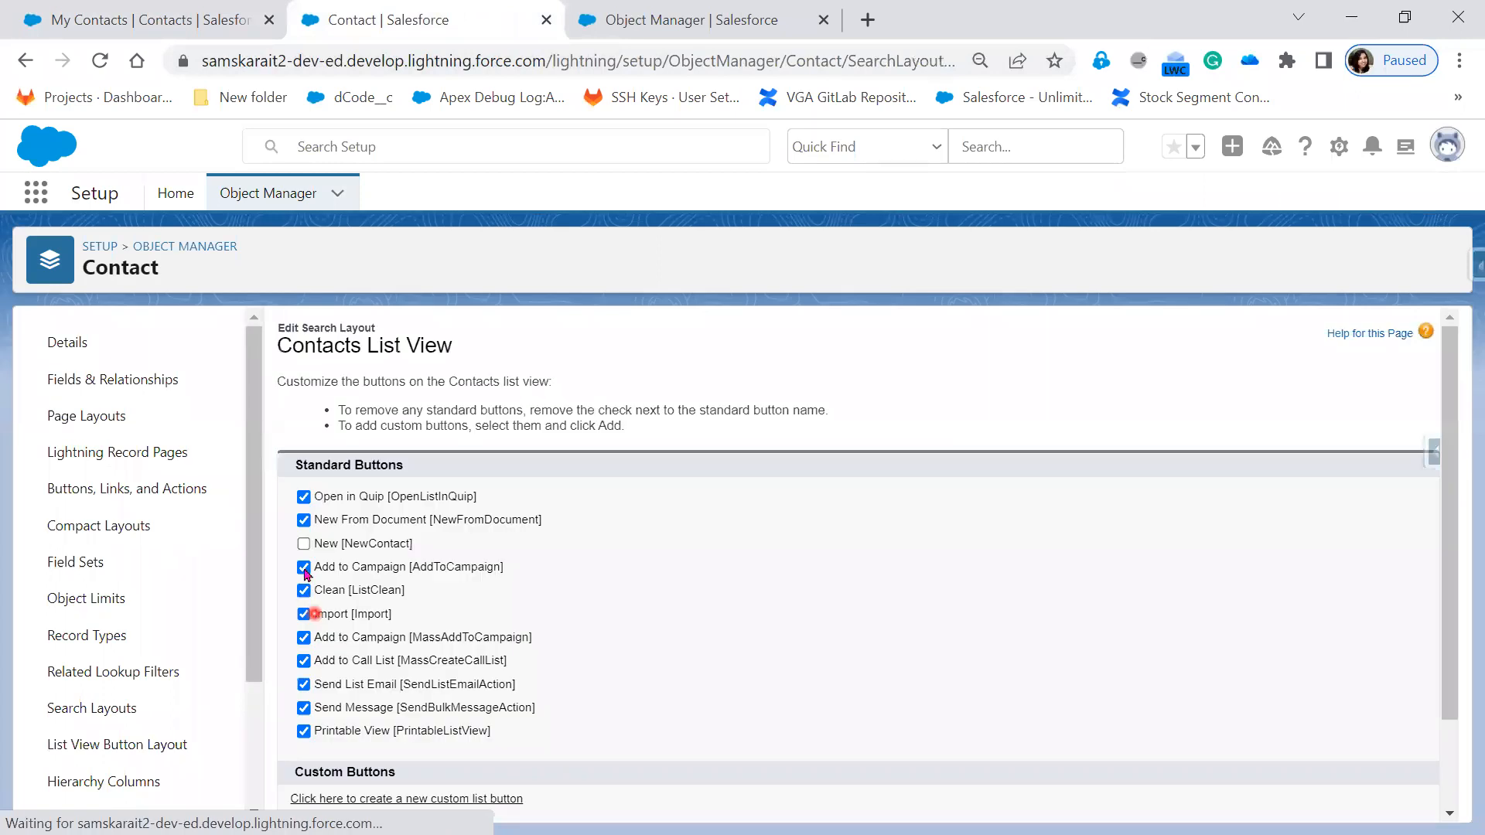
{"action": "left_click", "coordinate": [303, 544]}
{"action": "scroll", "coordinate": [658, 773], "scroll_direction": "down", "scroll_amount": 2}
{"action": "left_click", "coordinate": [647, 797]}
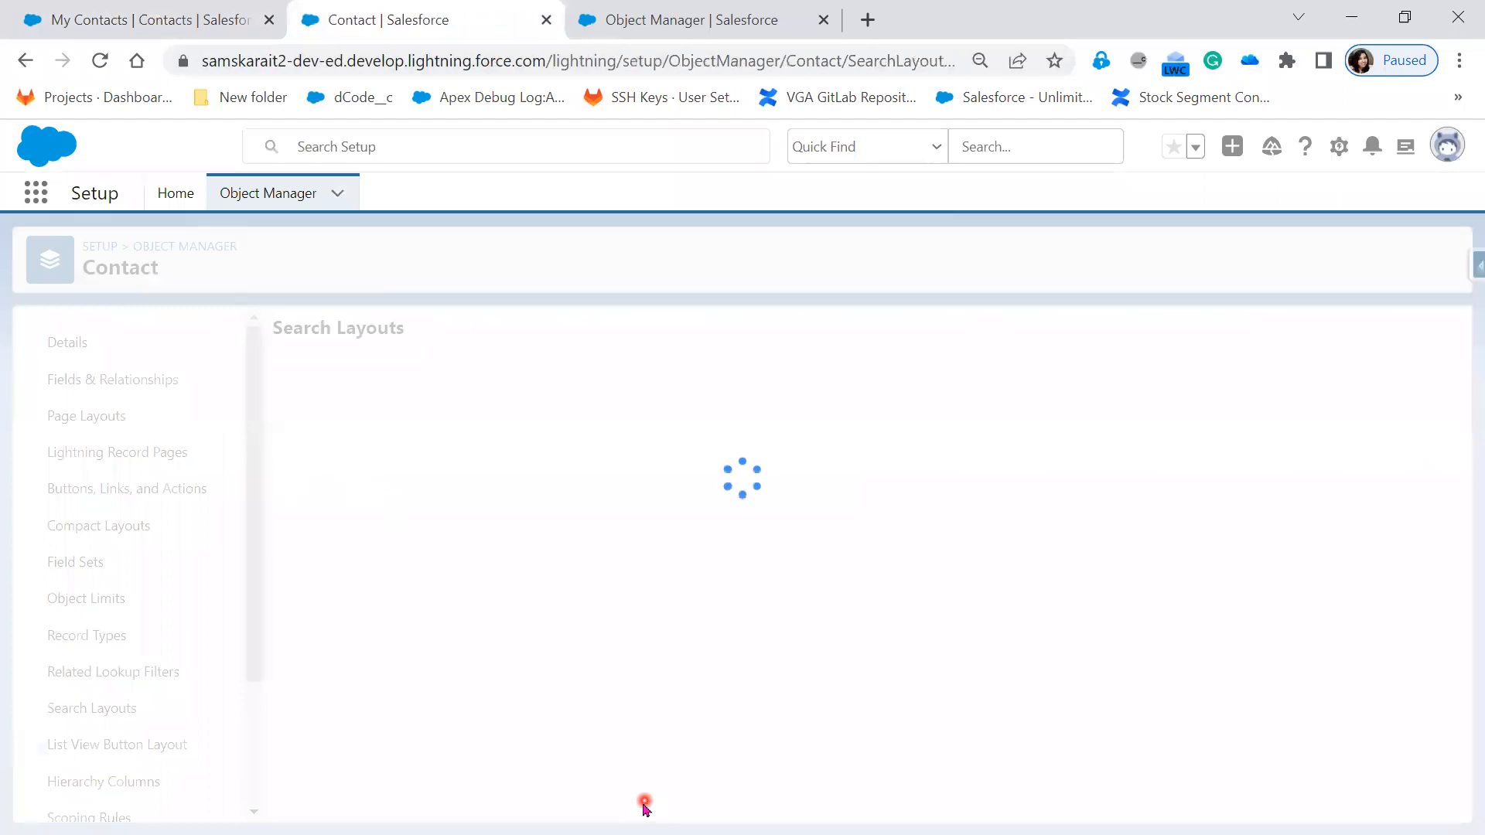
Review the action buttons on the My Contacts list view against the Contact object's setup page
{"action": "left_click", "coordinate": [88, 22]}
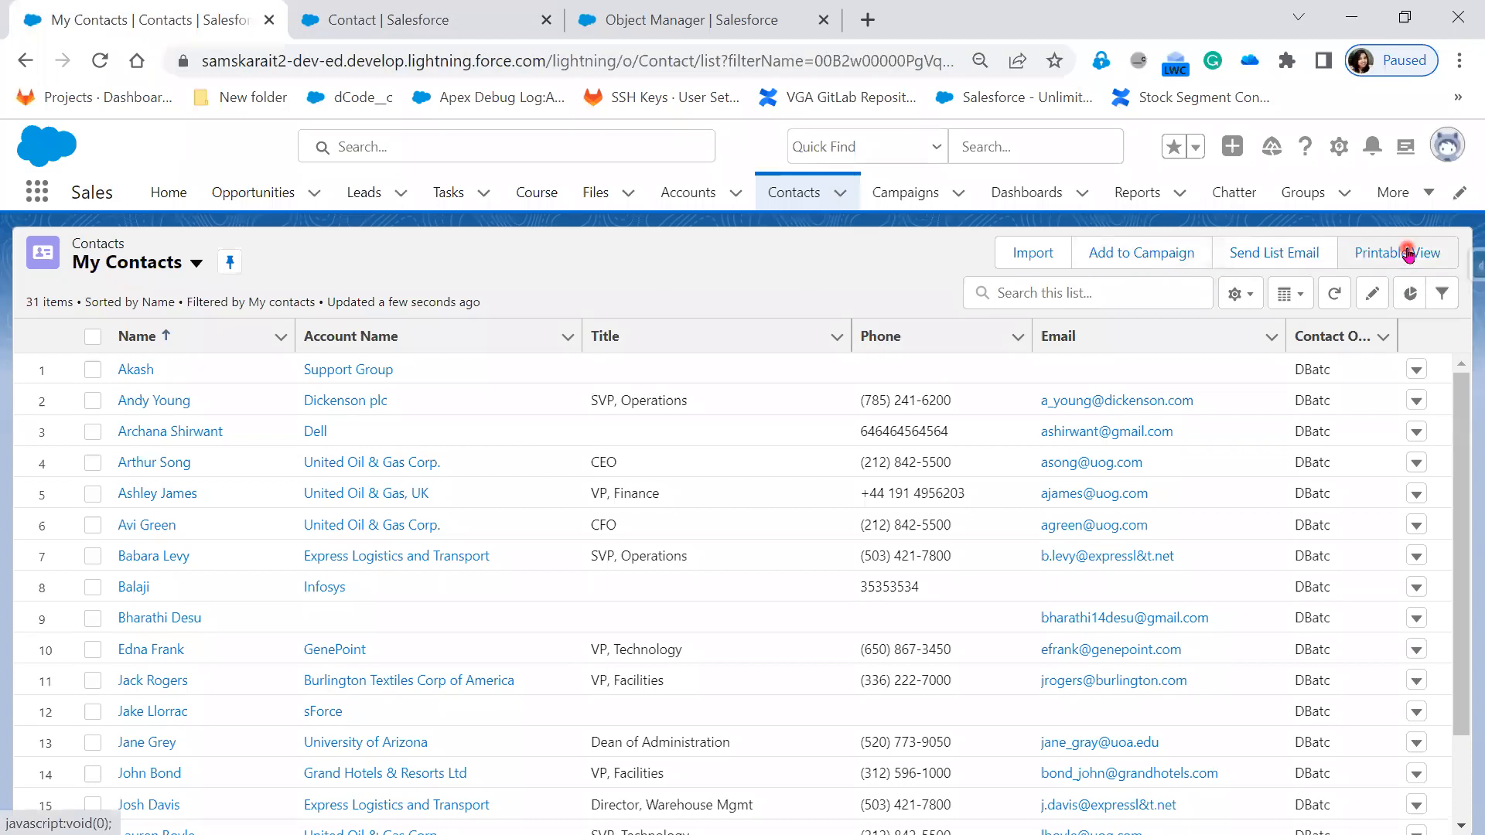
{"action": "left_click", "coordinate": [351, 21]}
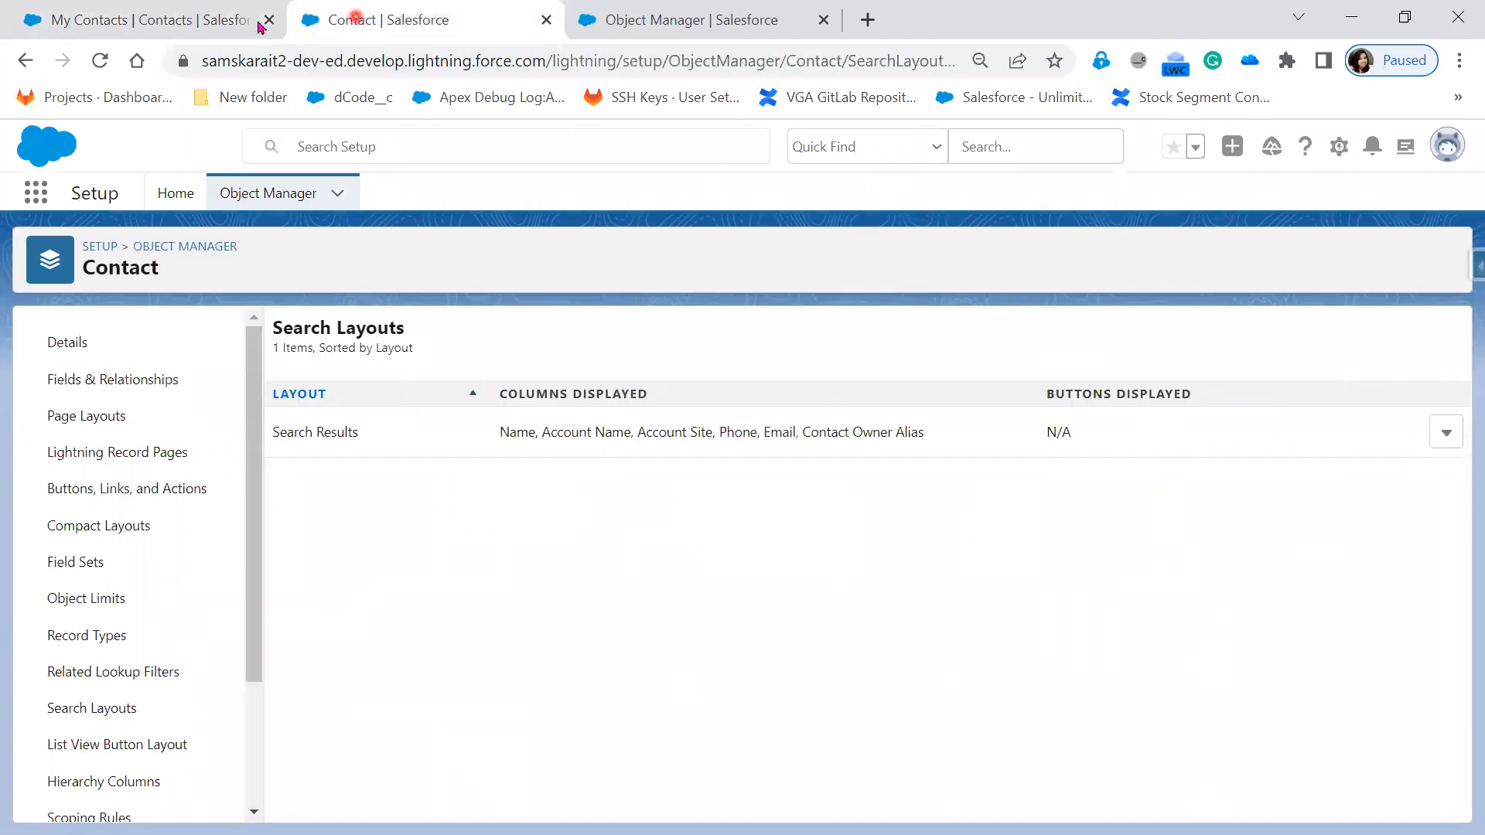
{"action": "left_click", "coordinate": [226, 20]}
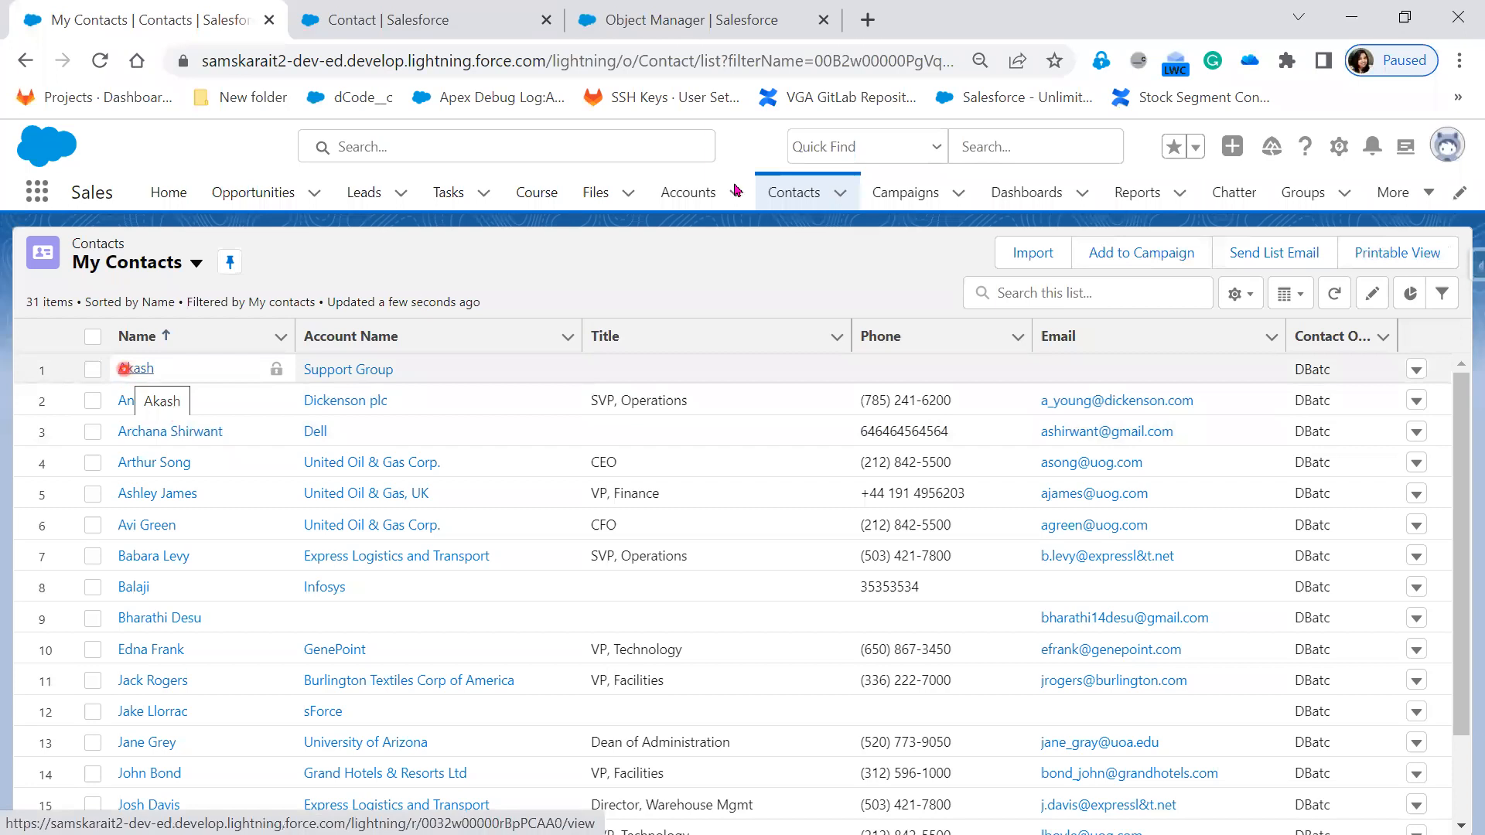
Reopen the Contacts list view button layout for editing and follow its link for creating a new custom list button
{"action": "left_click", "coordinate": [416, 17]}
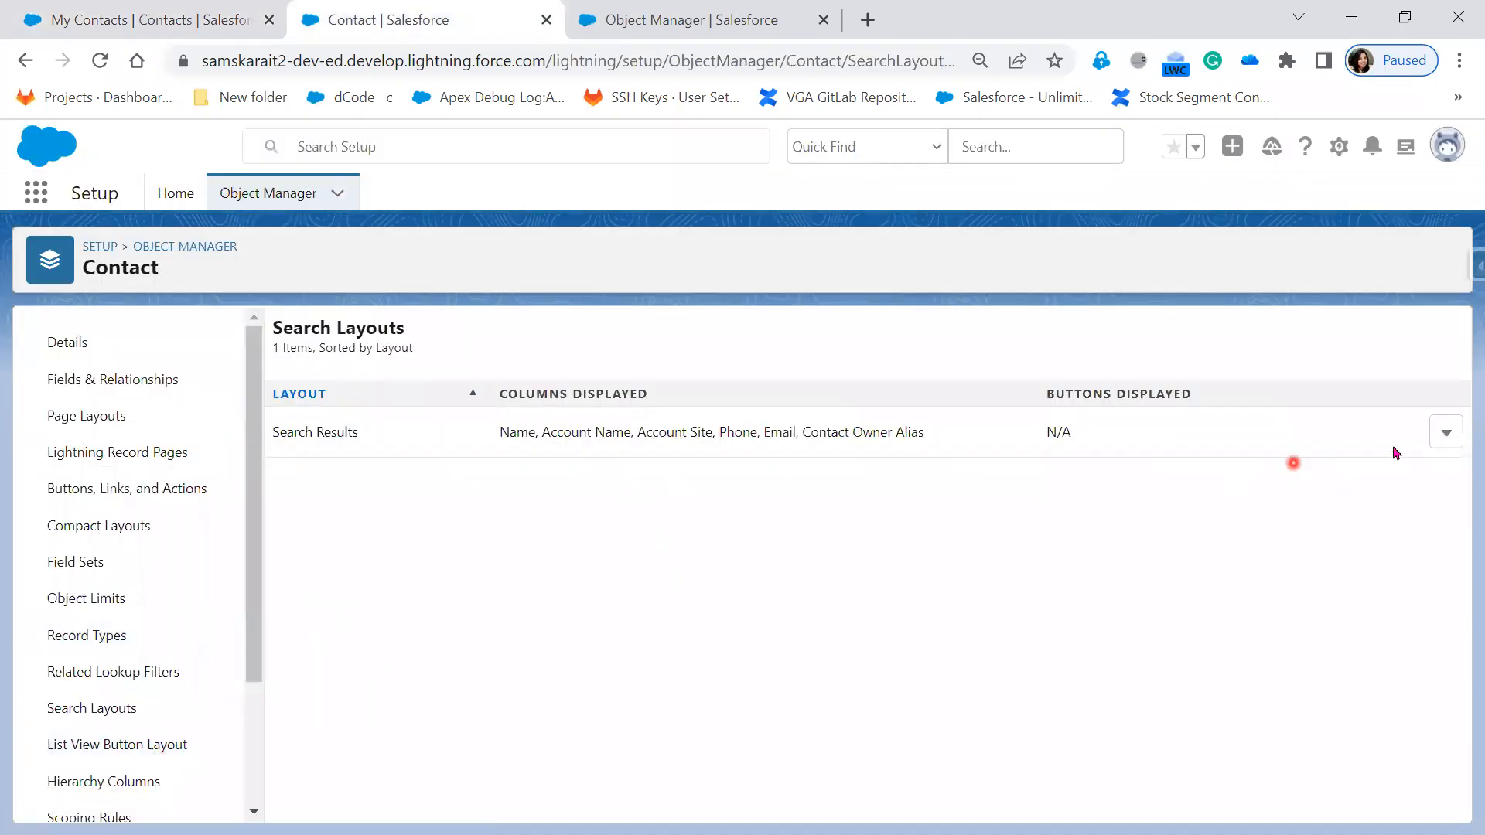
{"action": "left_click", "coordinate": [1444, 433]}
{"action": "left_click", "coordinate": [72, 743]}
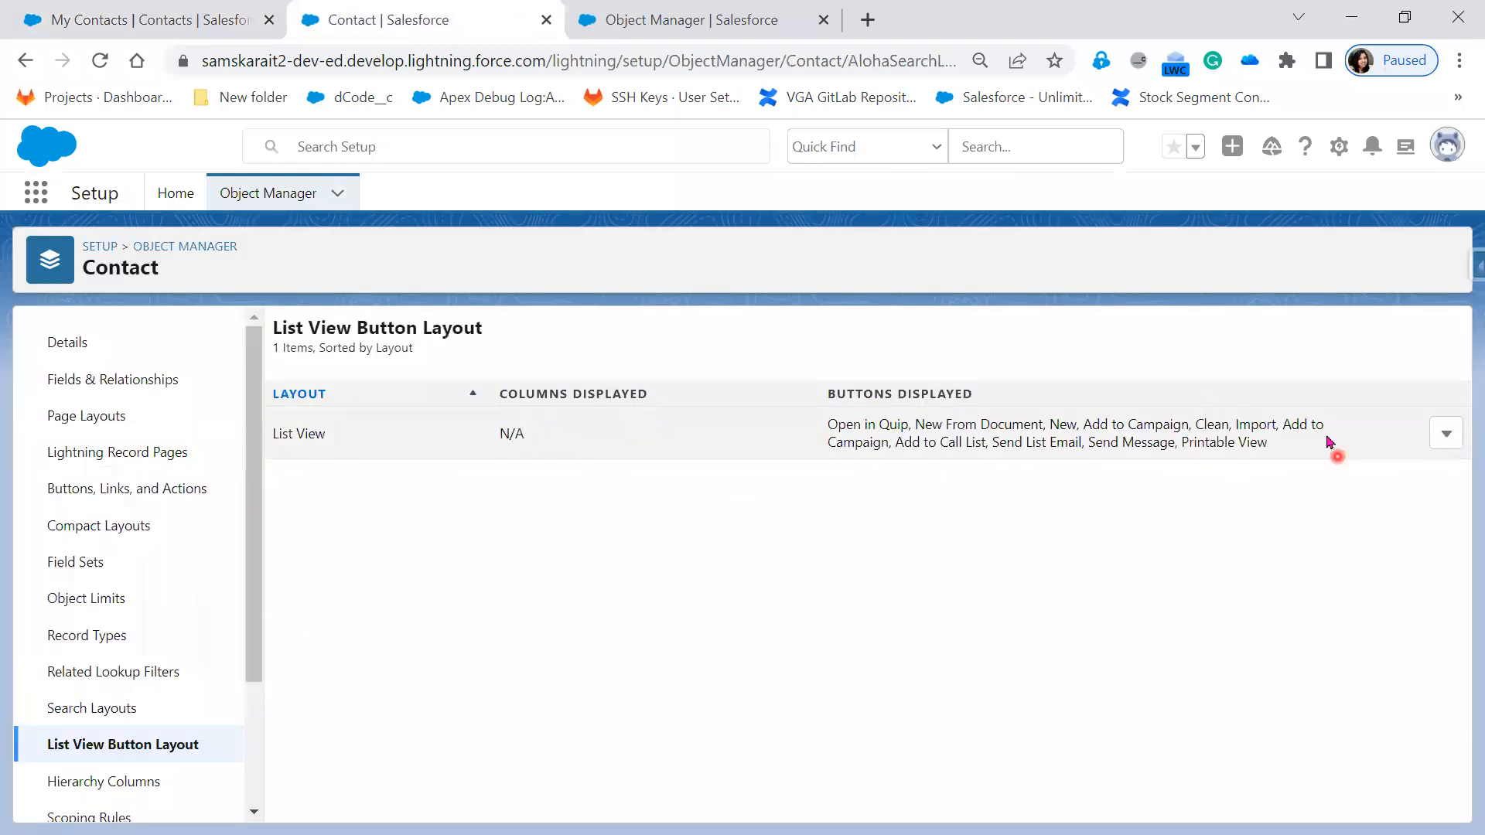
{"action": "left_click", "coordinate": [1446, 434]}
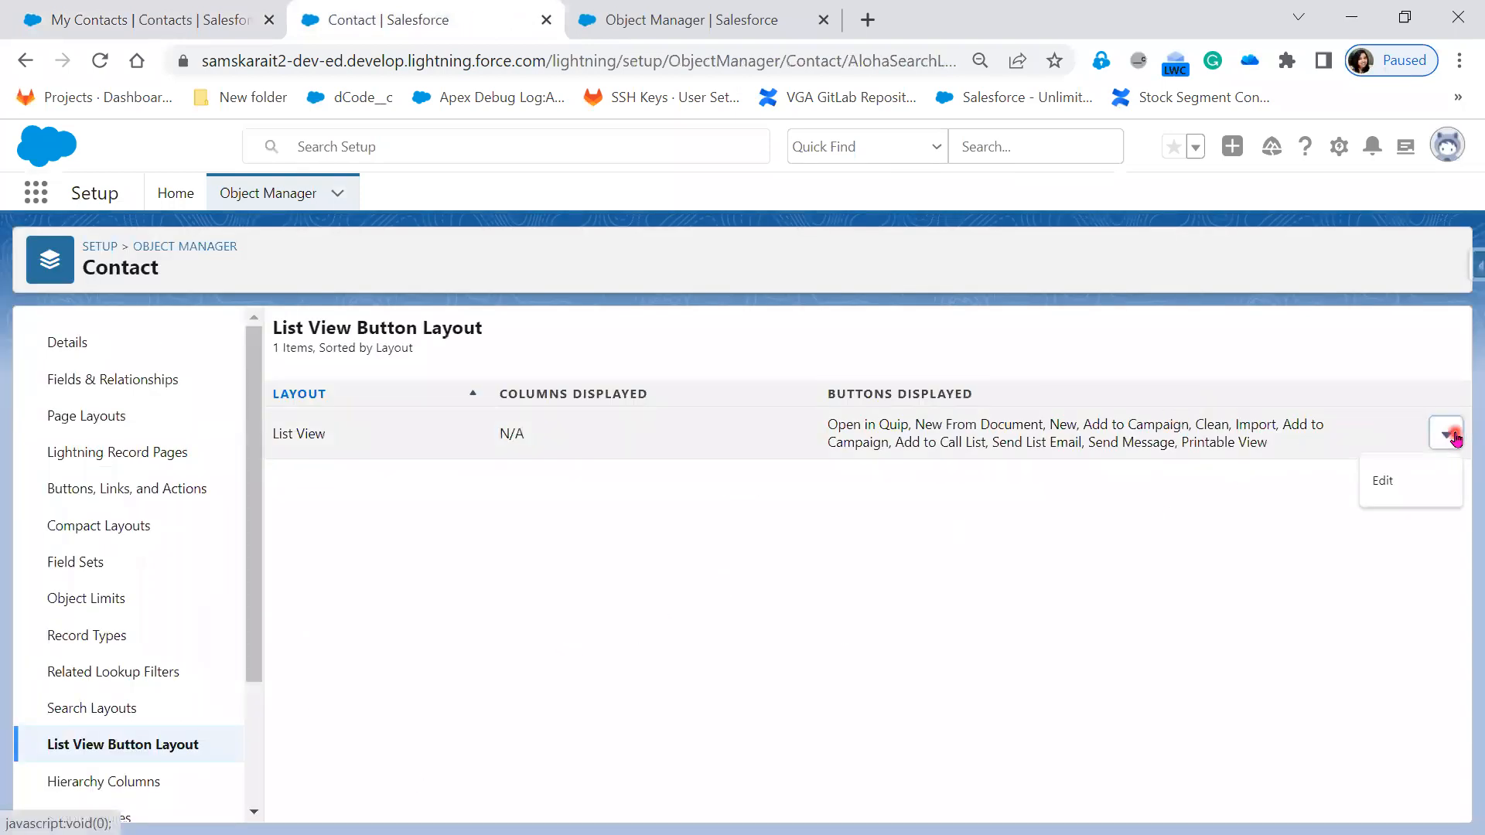
{"action": "left_click", "coordinate": [1433, 480]}
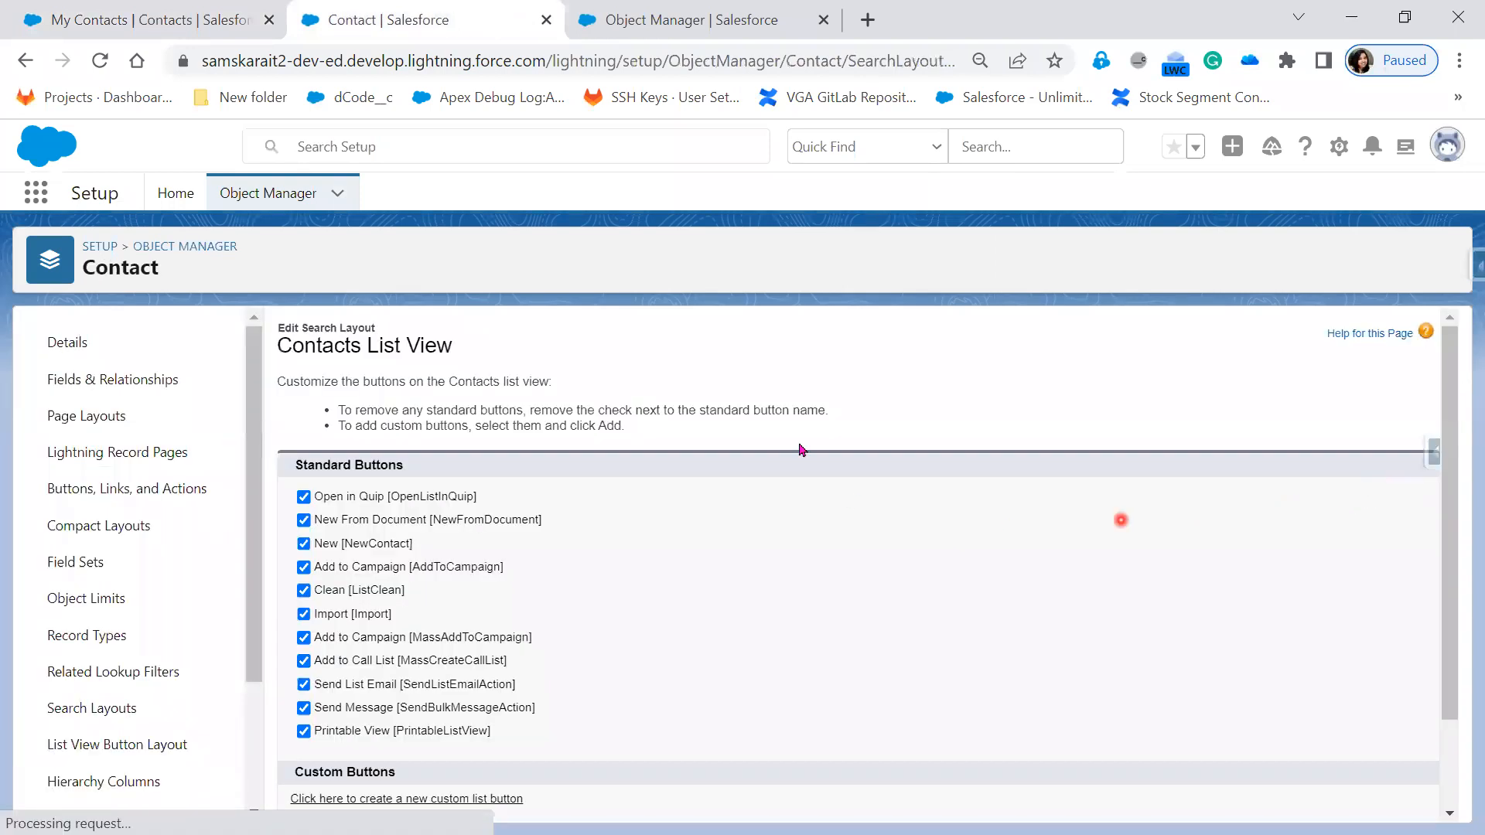
{"action": "scroll", "coordinate": [625, 724], "scroll_direction": "down", "scroll_amount": 2}
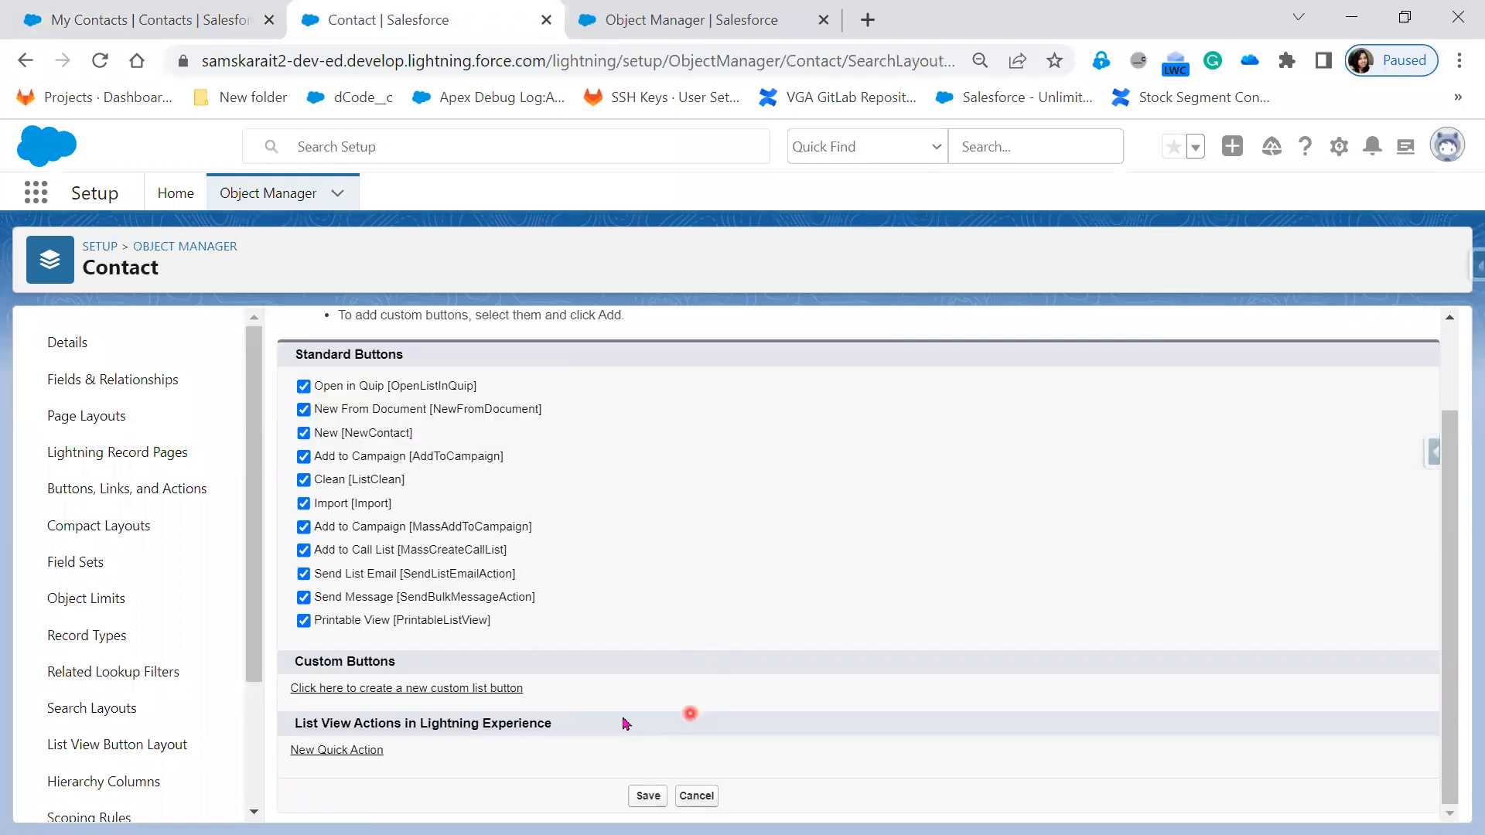
{"action": "left_click", "coordinate": [409, 692]}
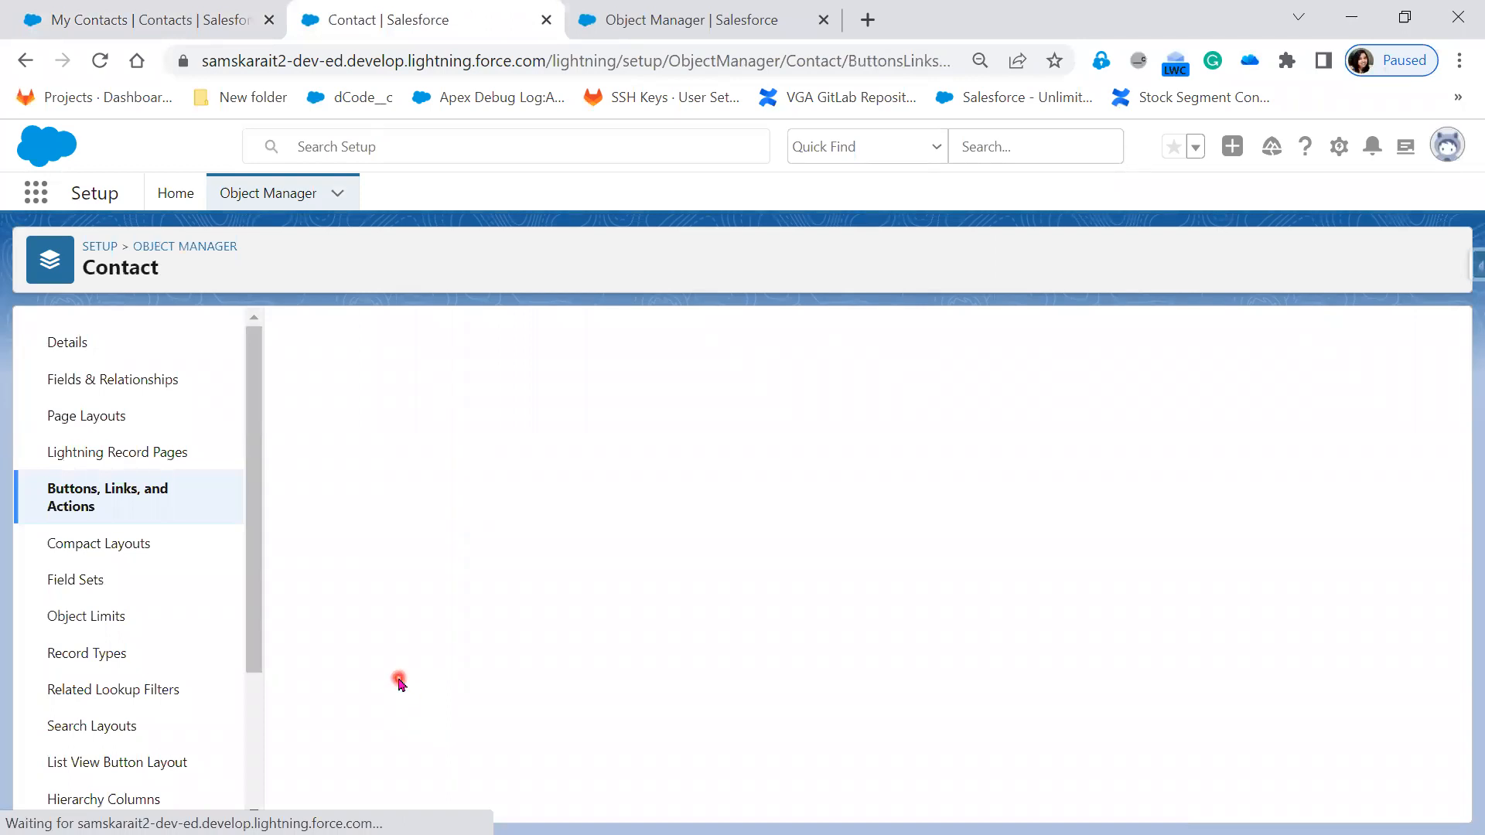
Reopen the Contacts list view button layout for editing and examine its custom button and quick action sections
{"action": "left_click", "coordinate": [143, 764]}
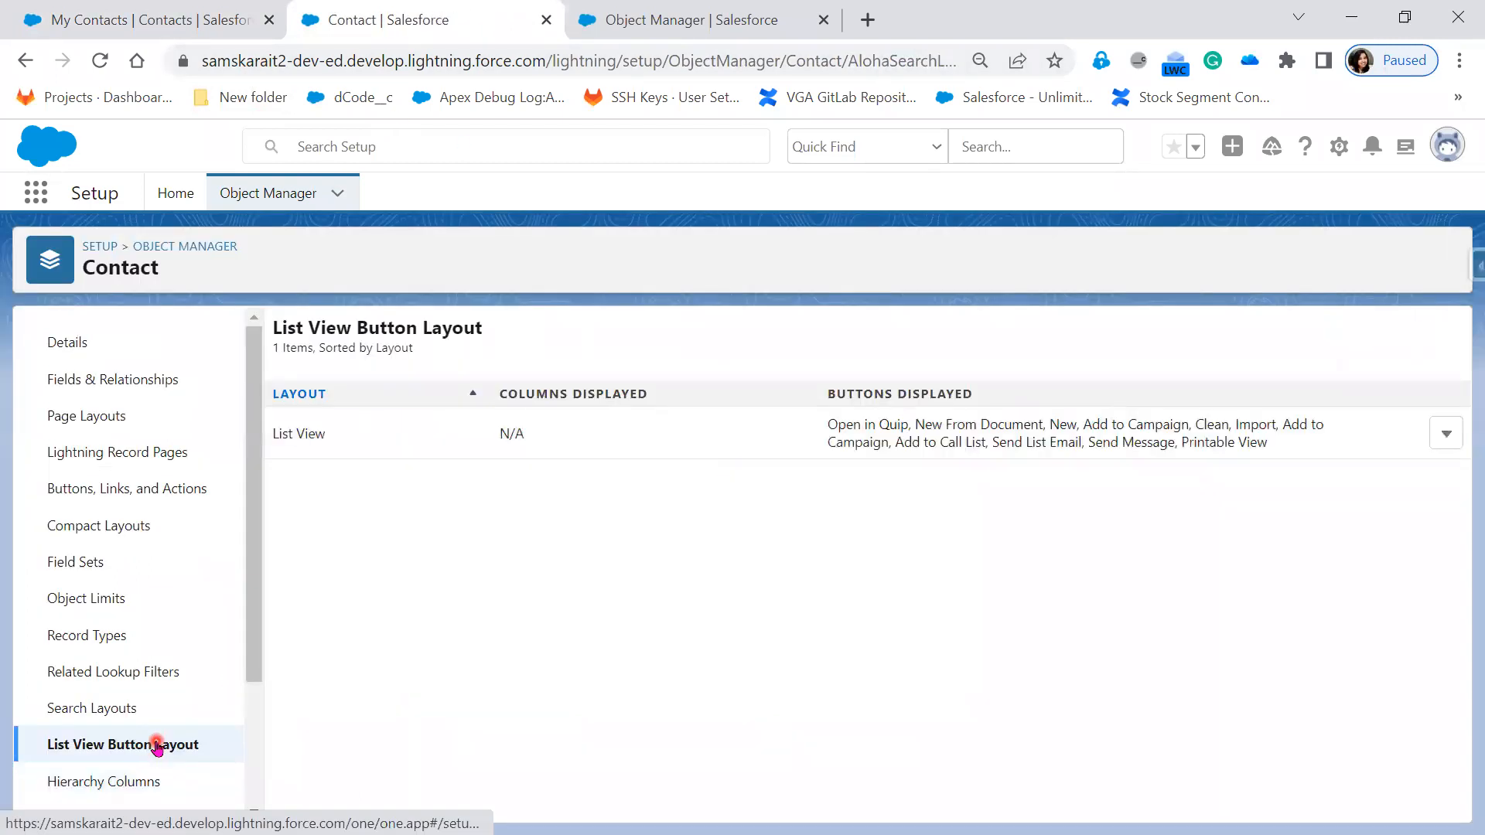
{"action": "left_click", "coordinate": [1447, 434]}
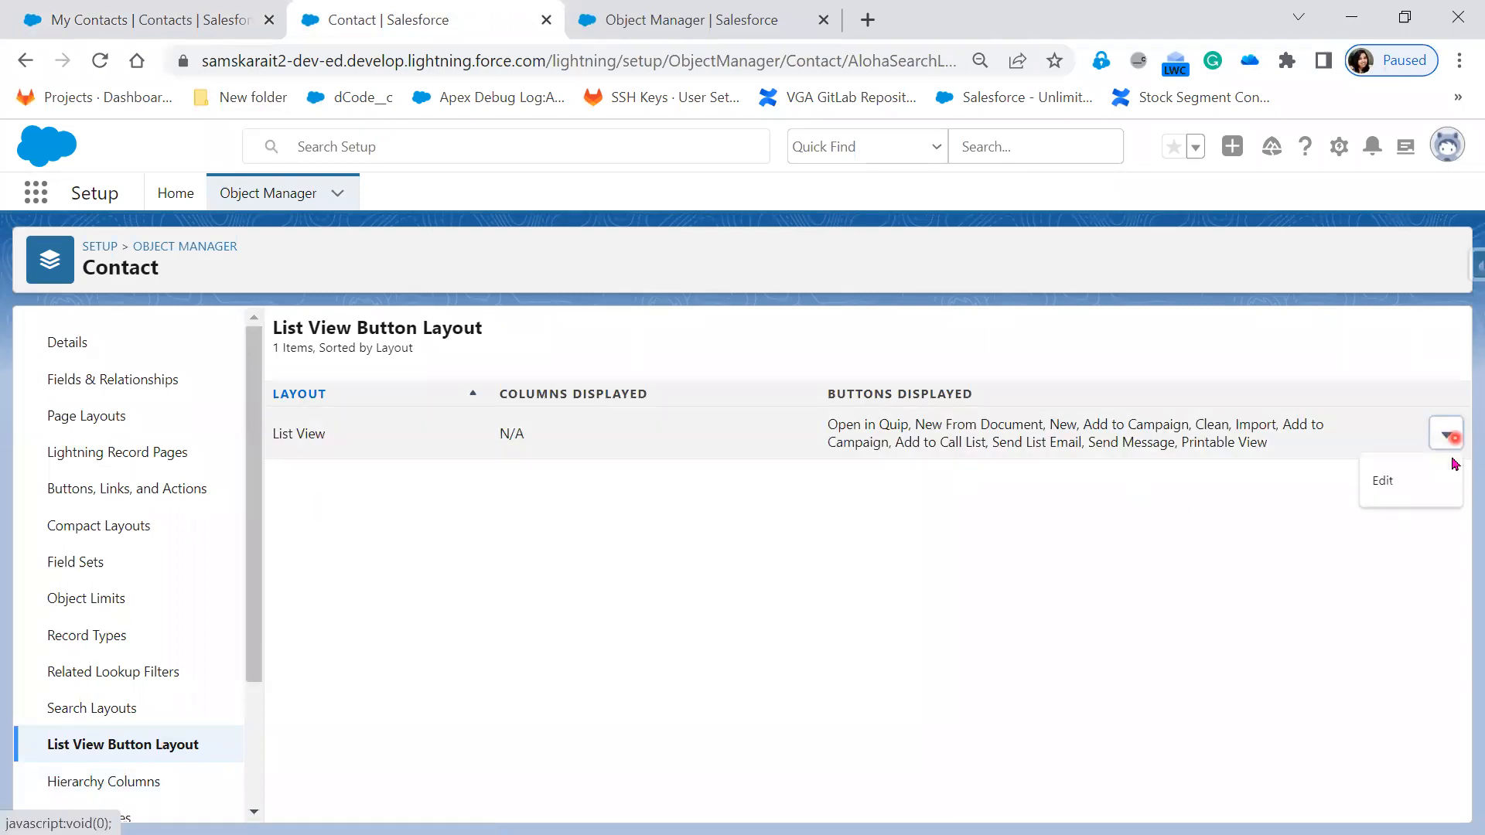
{"action": "left_click", "coordinate": [1403, 496]}
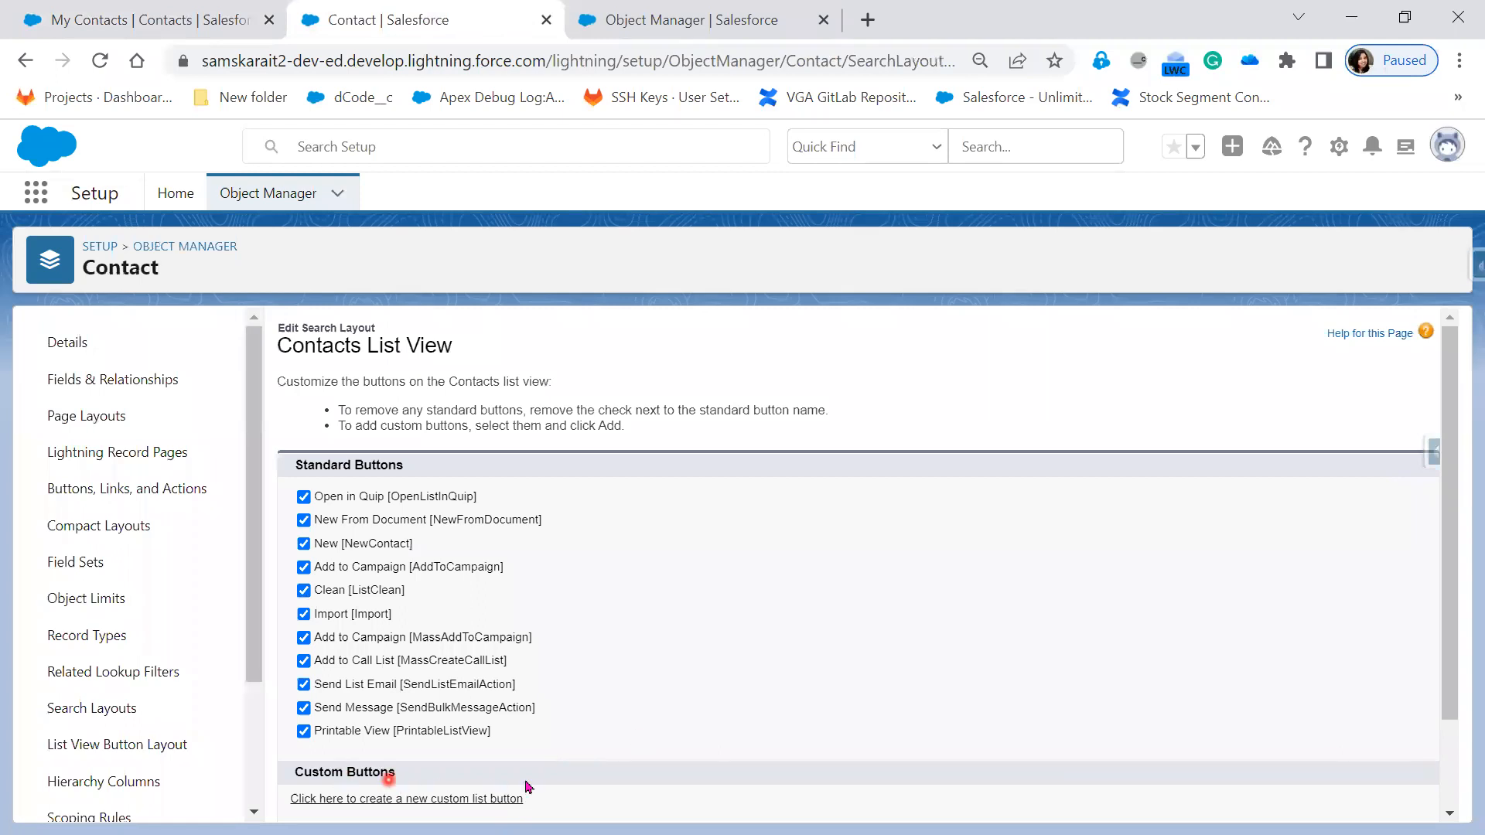
{"action": "scroll", "coordinate": [585, 766], "scroll_direction": "down", "scroll_amount": 2}
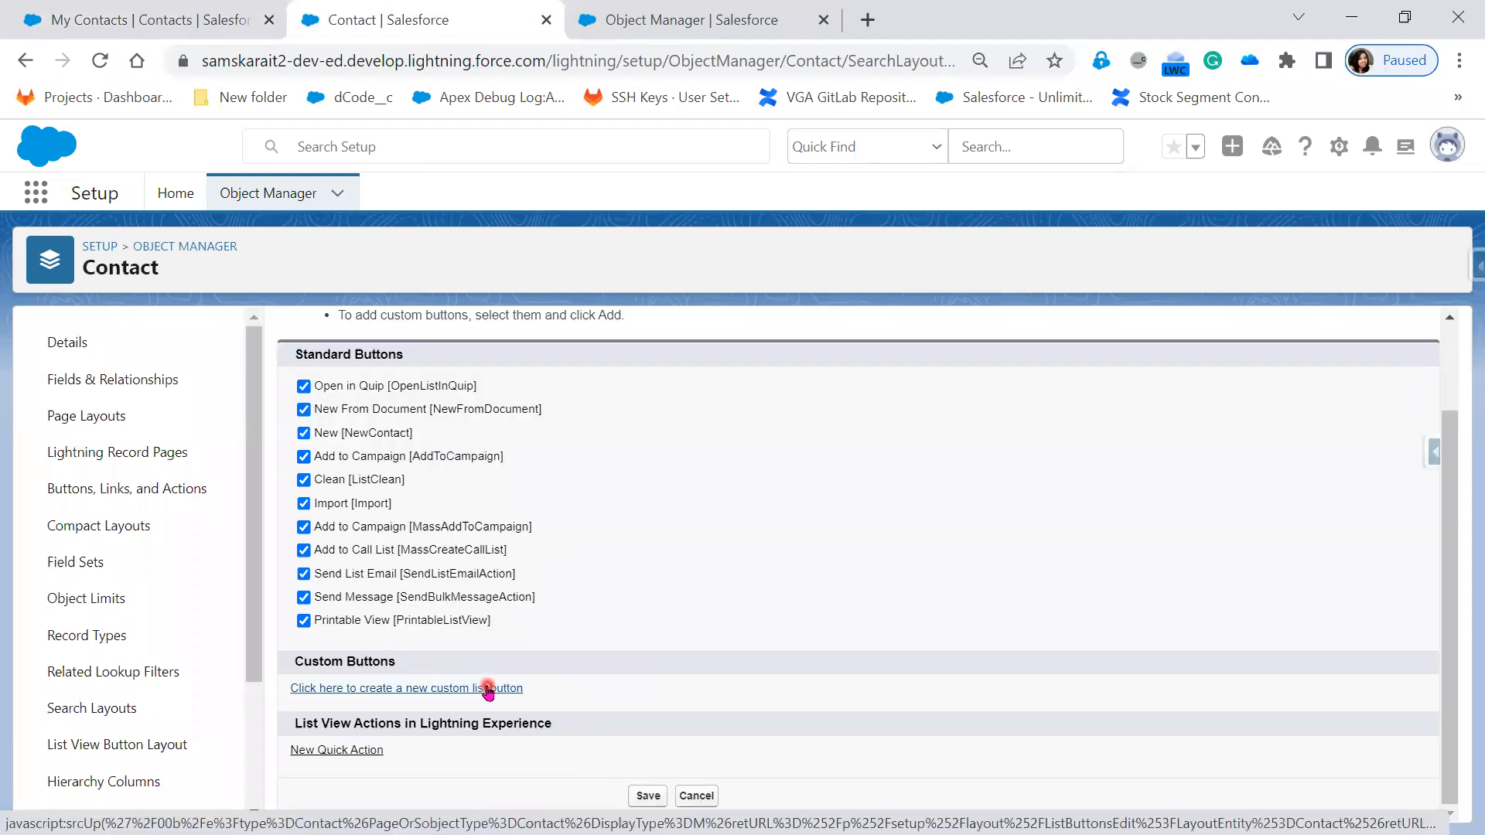
Compare the action buttons on the My Contacts list with the standard buttons selected in the layout
{"action": "left_click", "coordinate": [139, 20]}
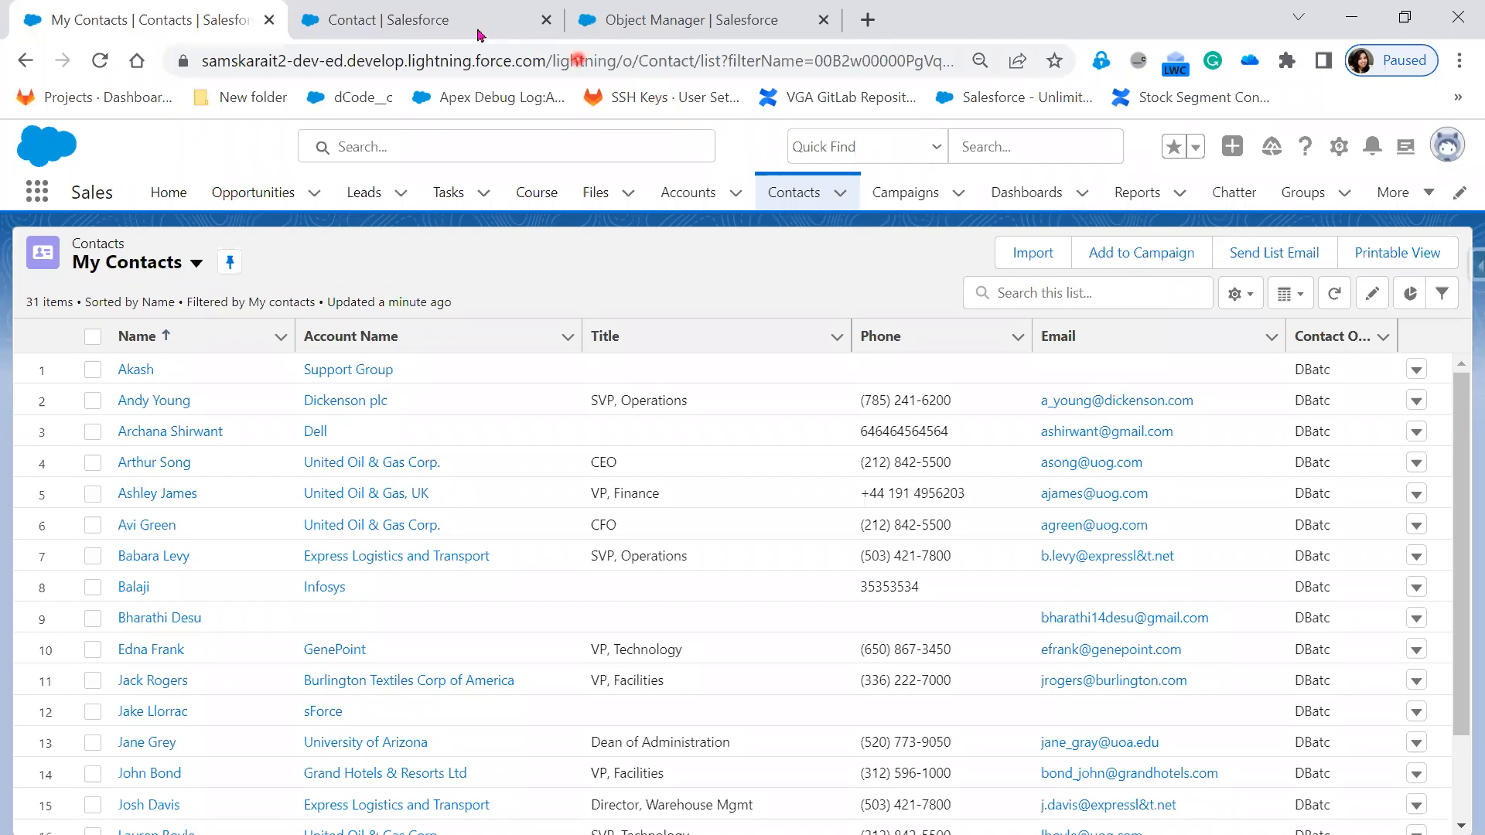
{"action": "mouse_move", "coordinate": [414, 23]}
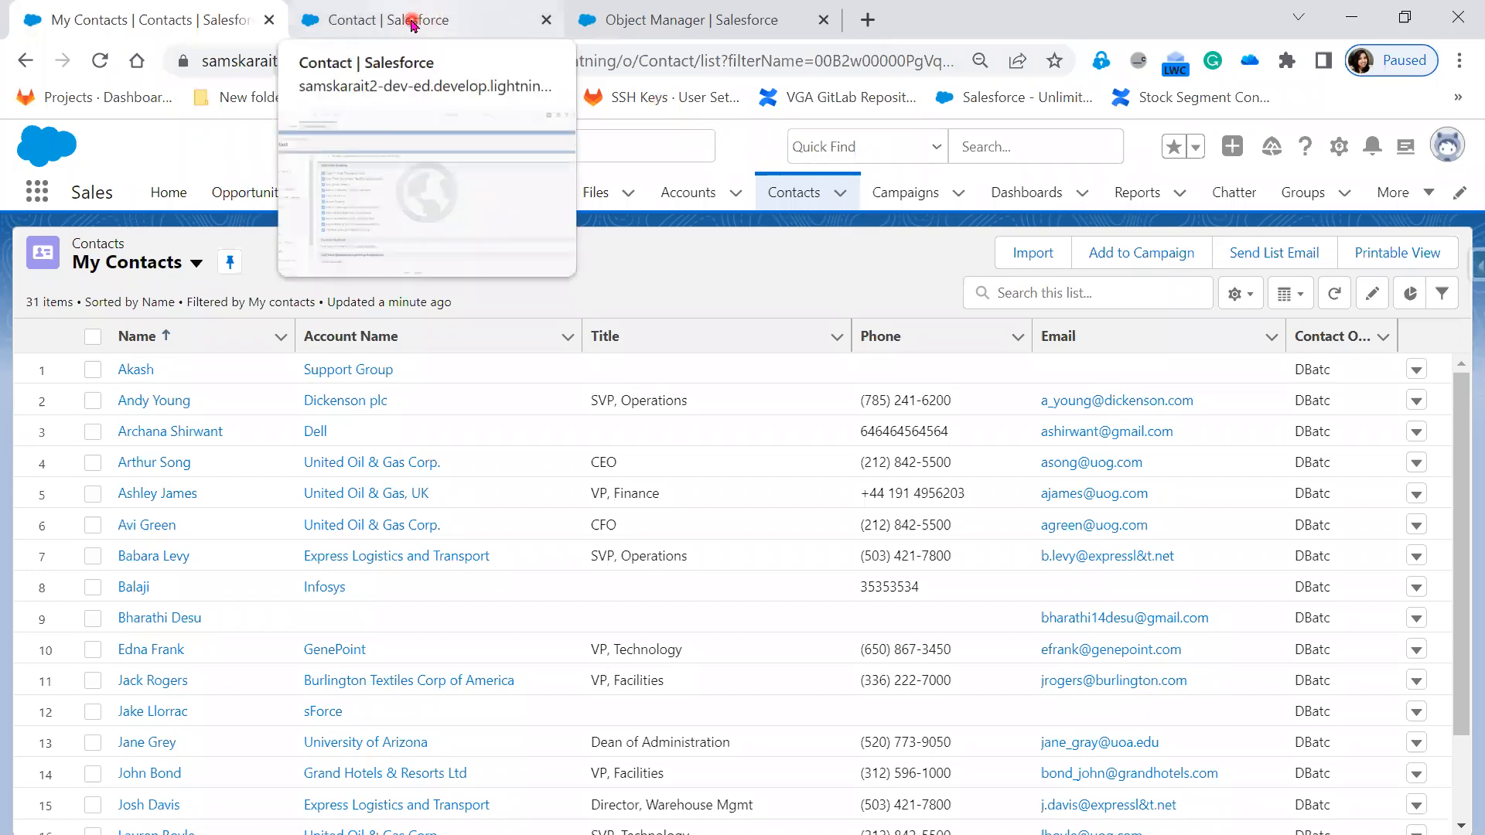
{"action": "left_click", "coordinate": [414, 23]}
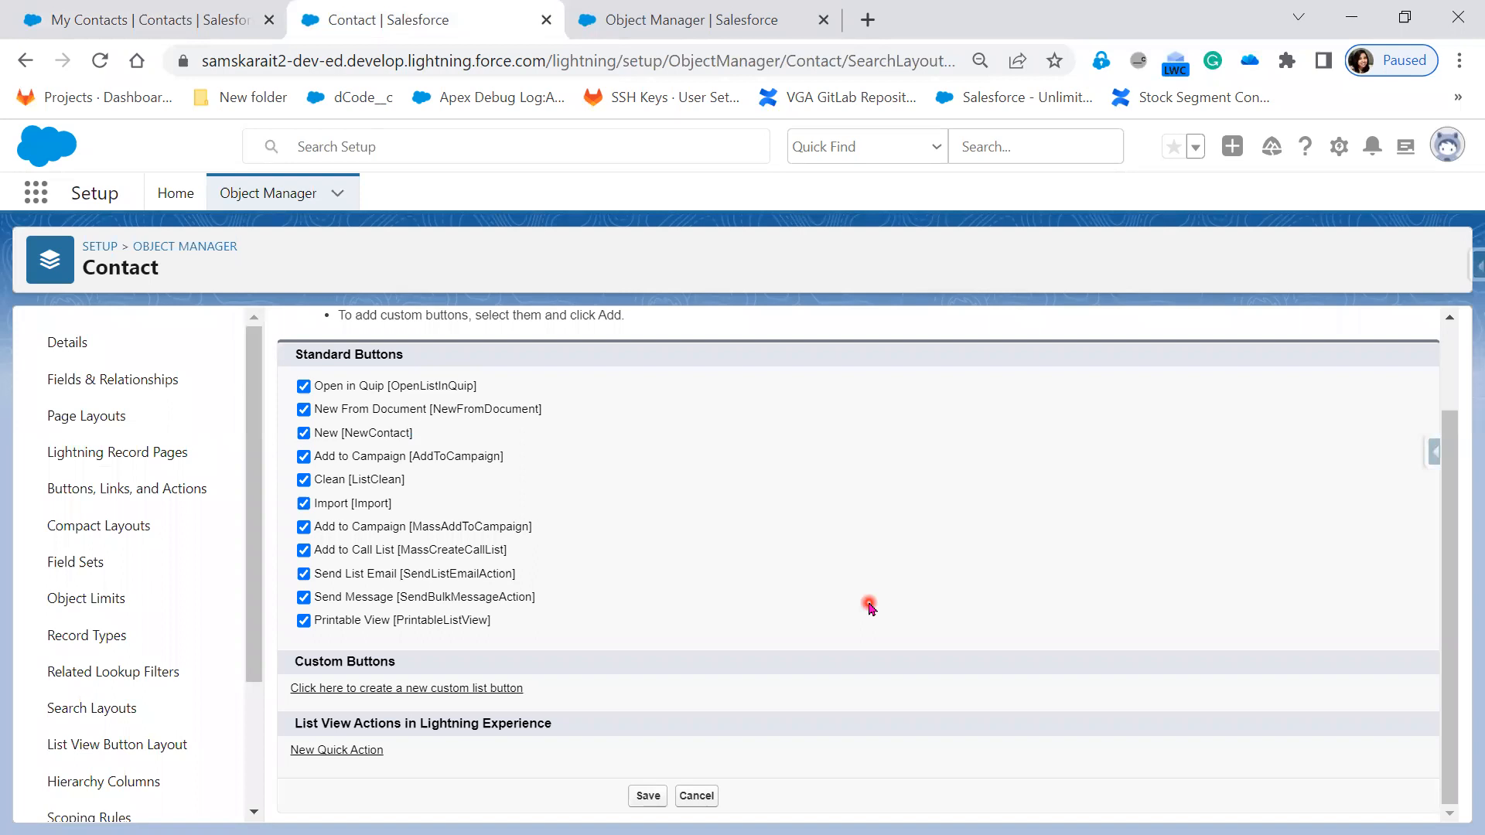
Switch the contacts list to the Birthdays This Month view, then open its Send List Email form and close it without sending
{"action": "left_click", "coordinate": [123, 14]}
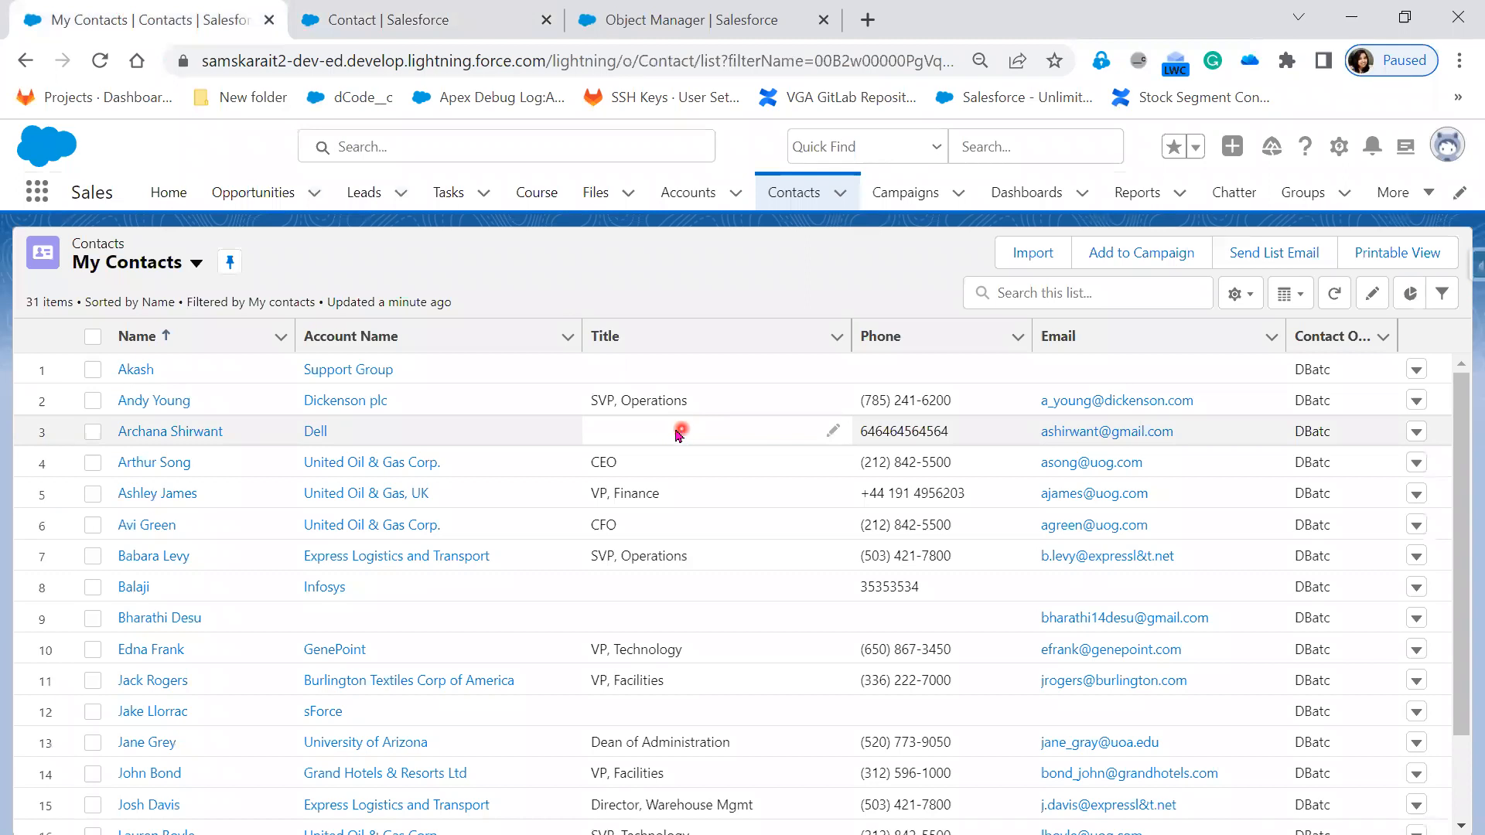
{"action": "left_click", "coordinate": [198, 266]}
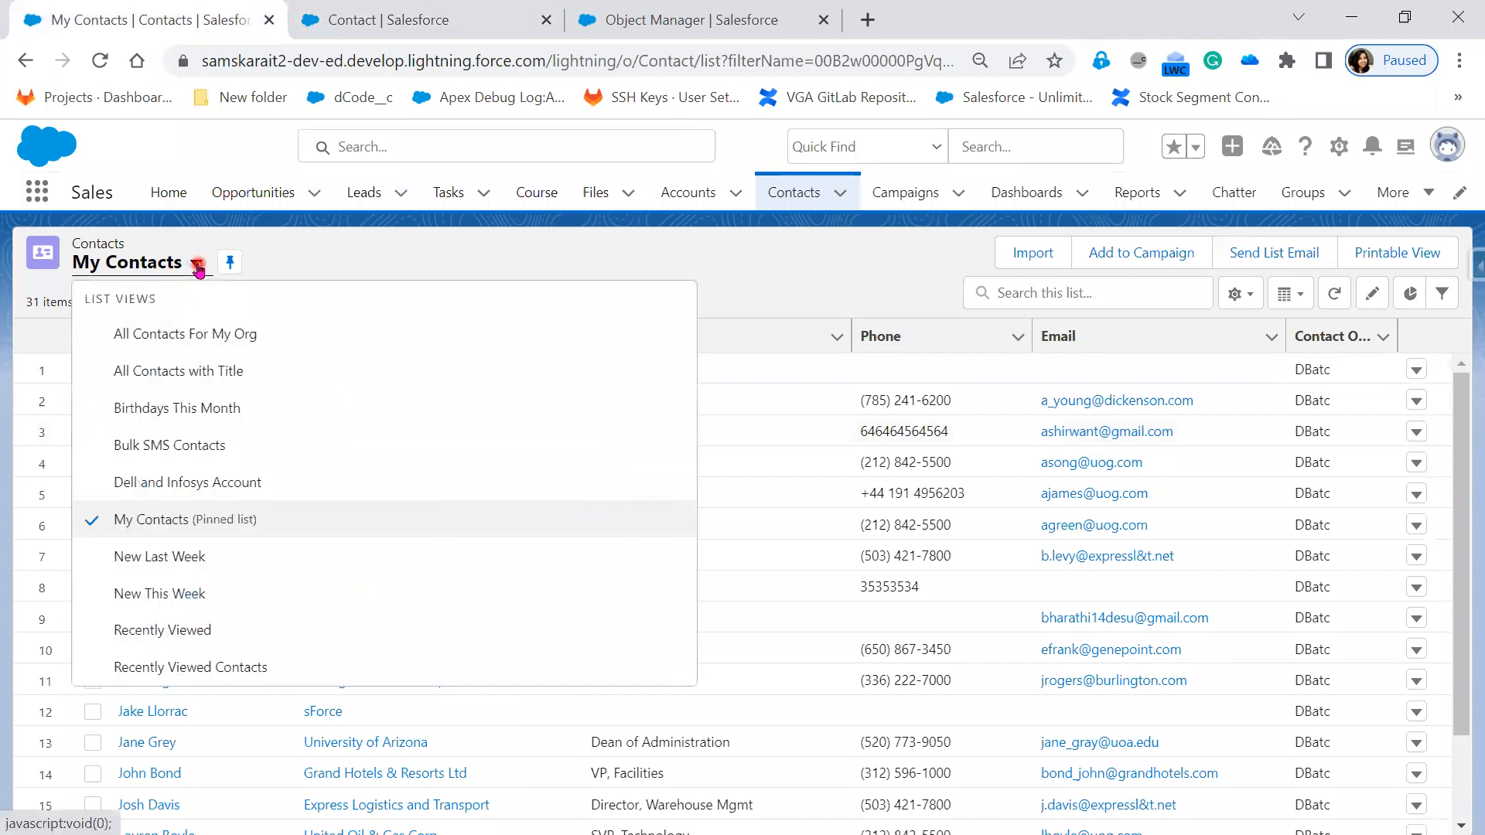
{"action": "left_click", "coordinate": [221, 414]}
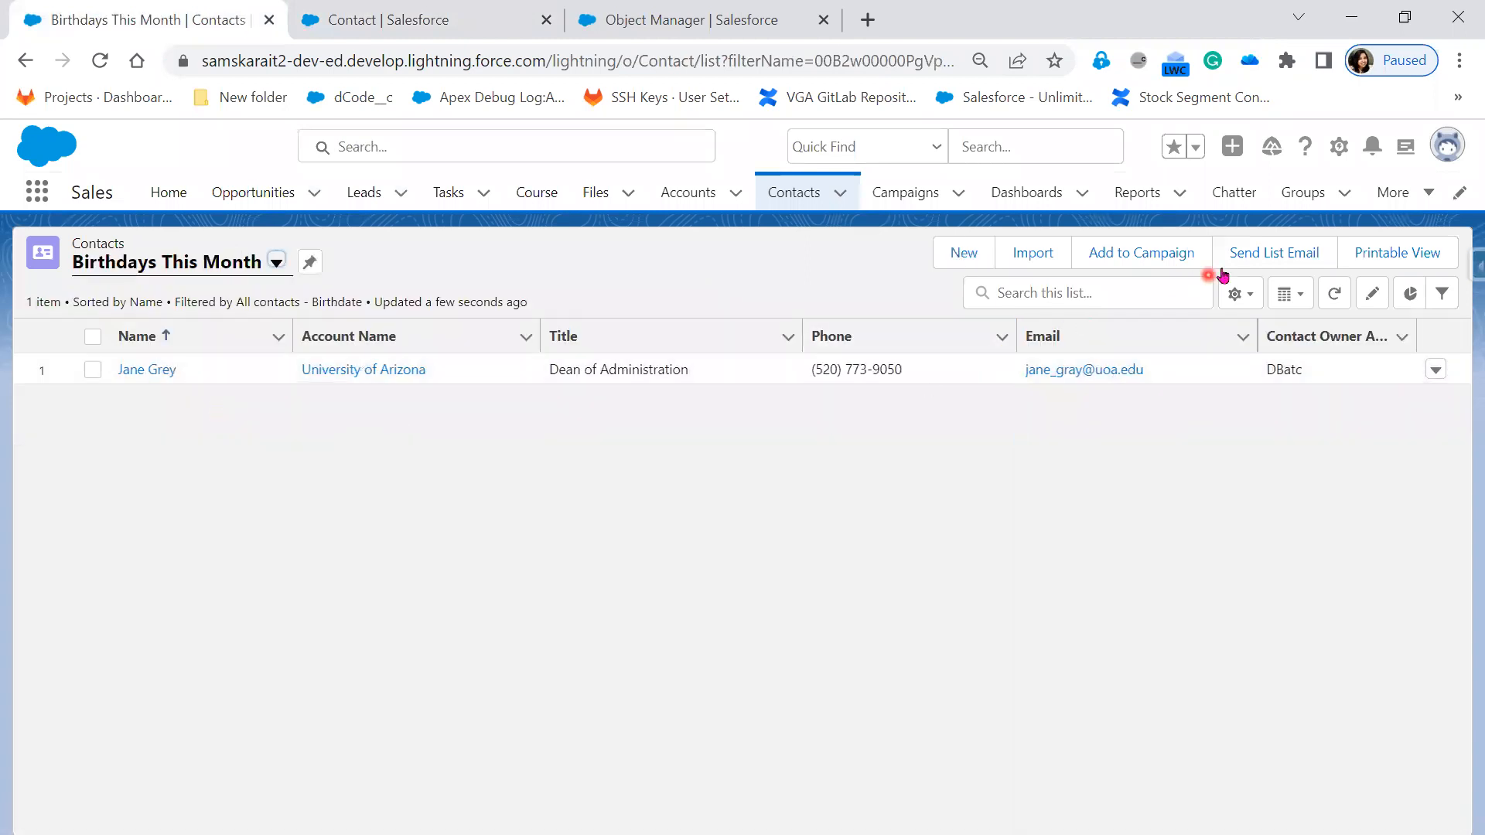
{"action": "left_click", "coordinate": [1252, 258]}
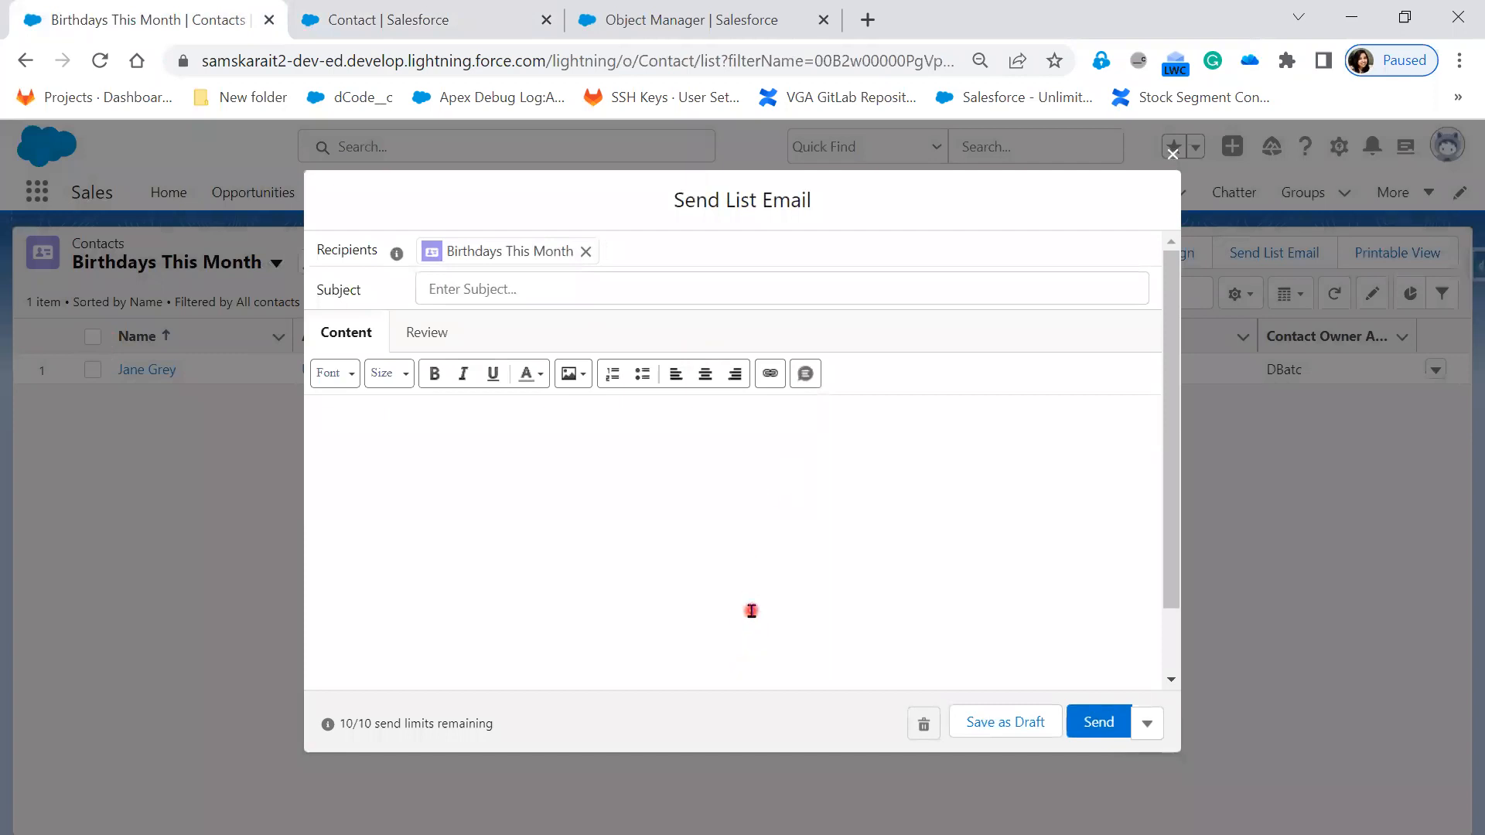
{"action": "left_click", "coordinate": [1173, 154]}
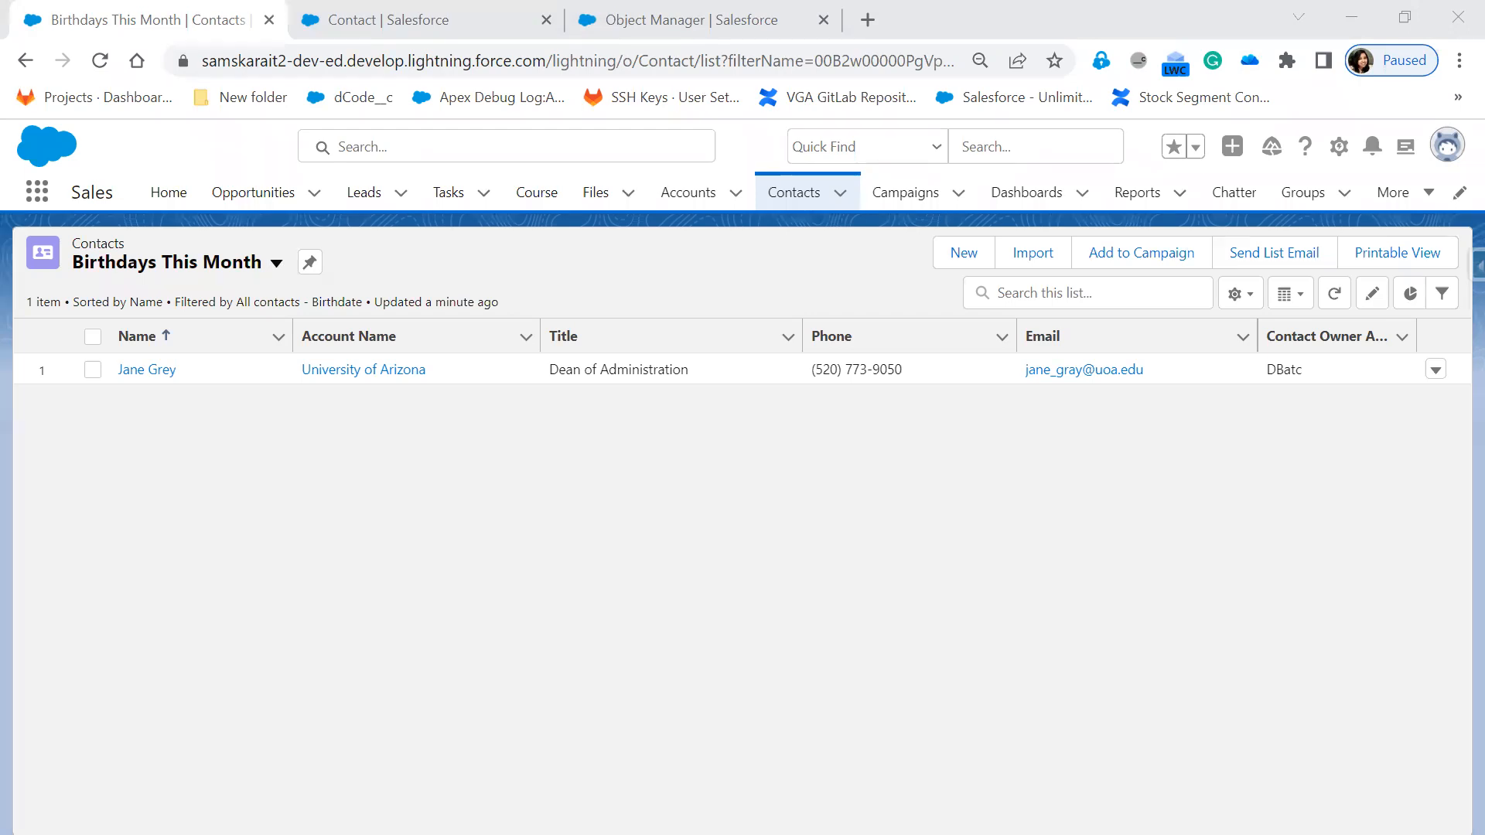
{"action": "key", "text": "alt+Tab"}
{"action": "left_click", "coordinate": [525, 616]}
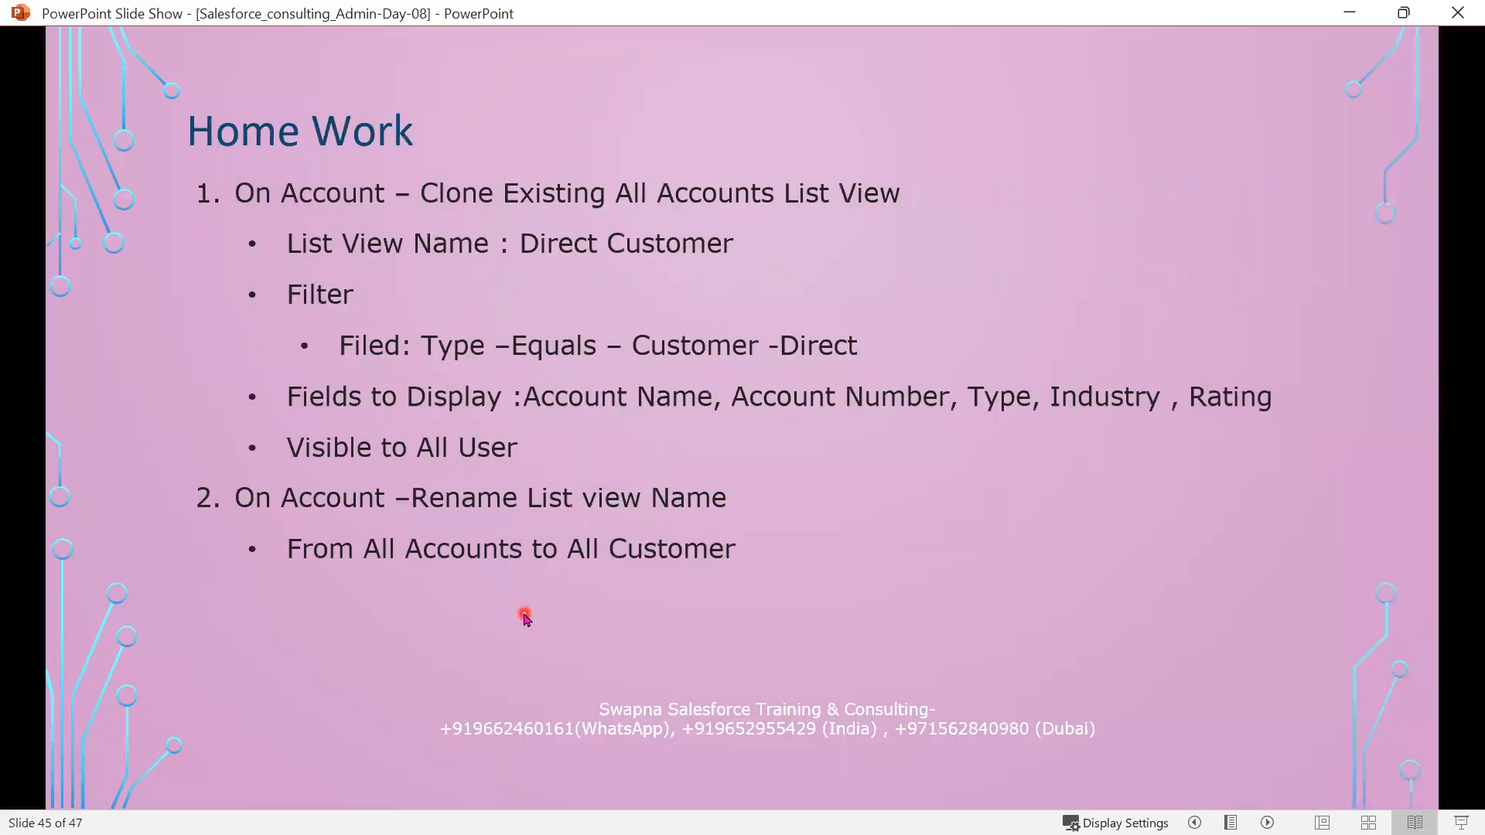
{"action": "scroll", "coordinate": [527, 620], "scroll_direction": "up", "scroll_amount": 7}
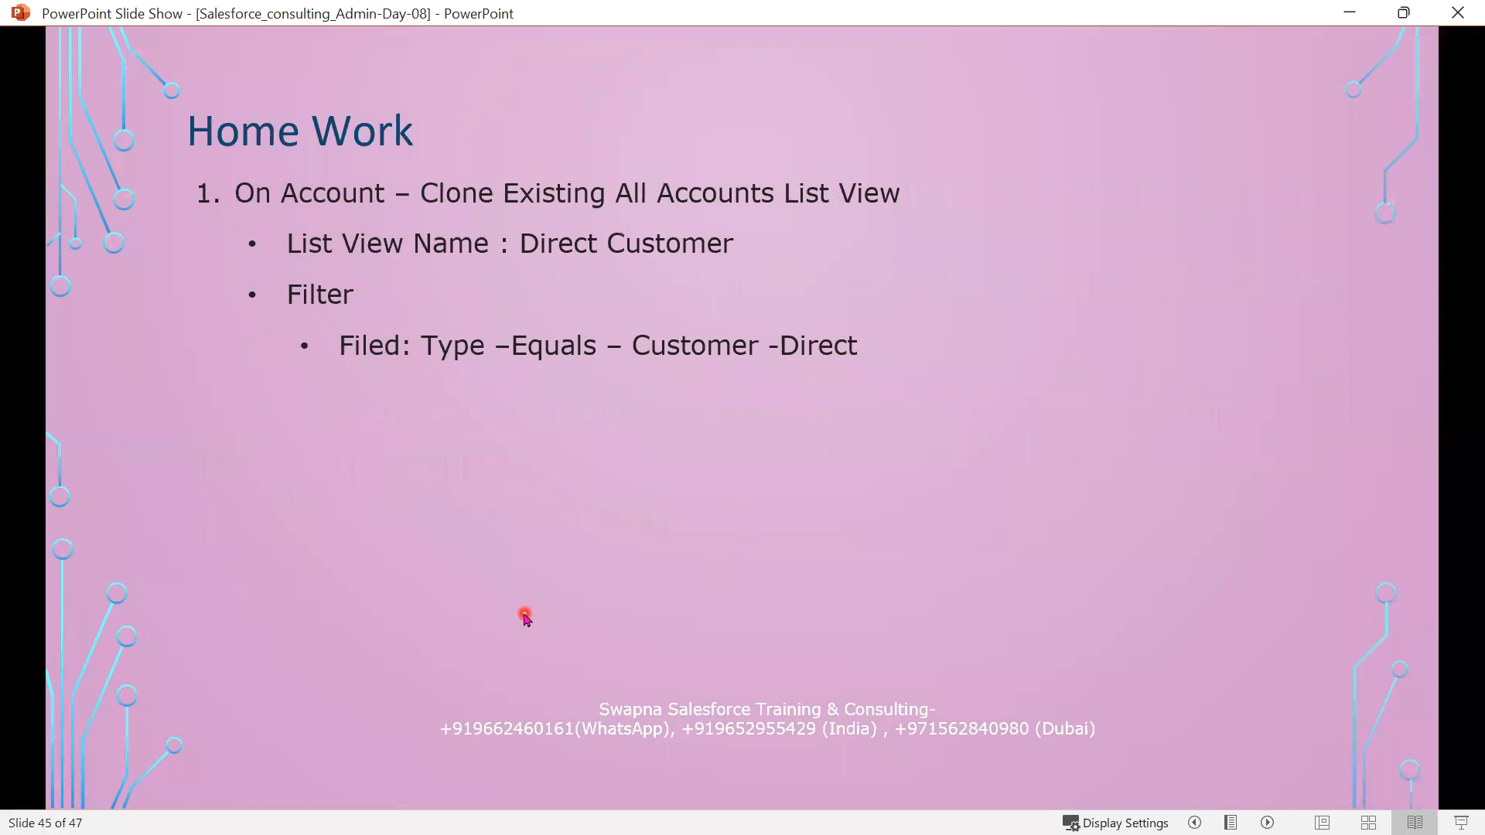
{"action": "scroll", "coordinate": [524, 617], "scroll_direction": "up", "scroll_amount": 2}
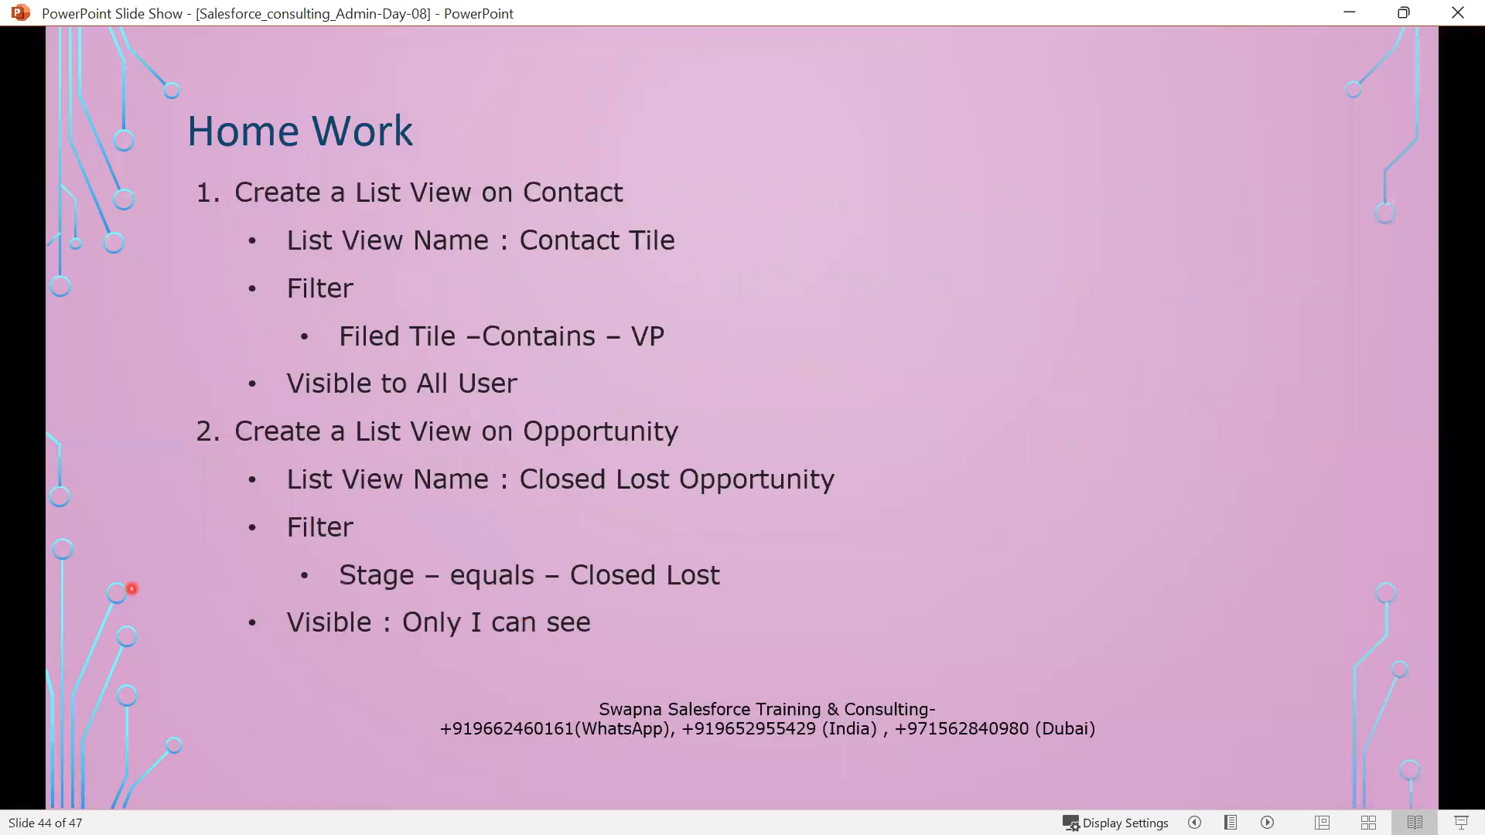
{"action": "key", "text": "alt+Tab"}
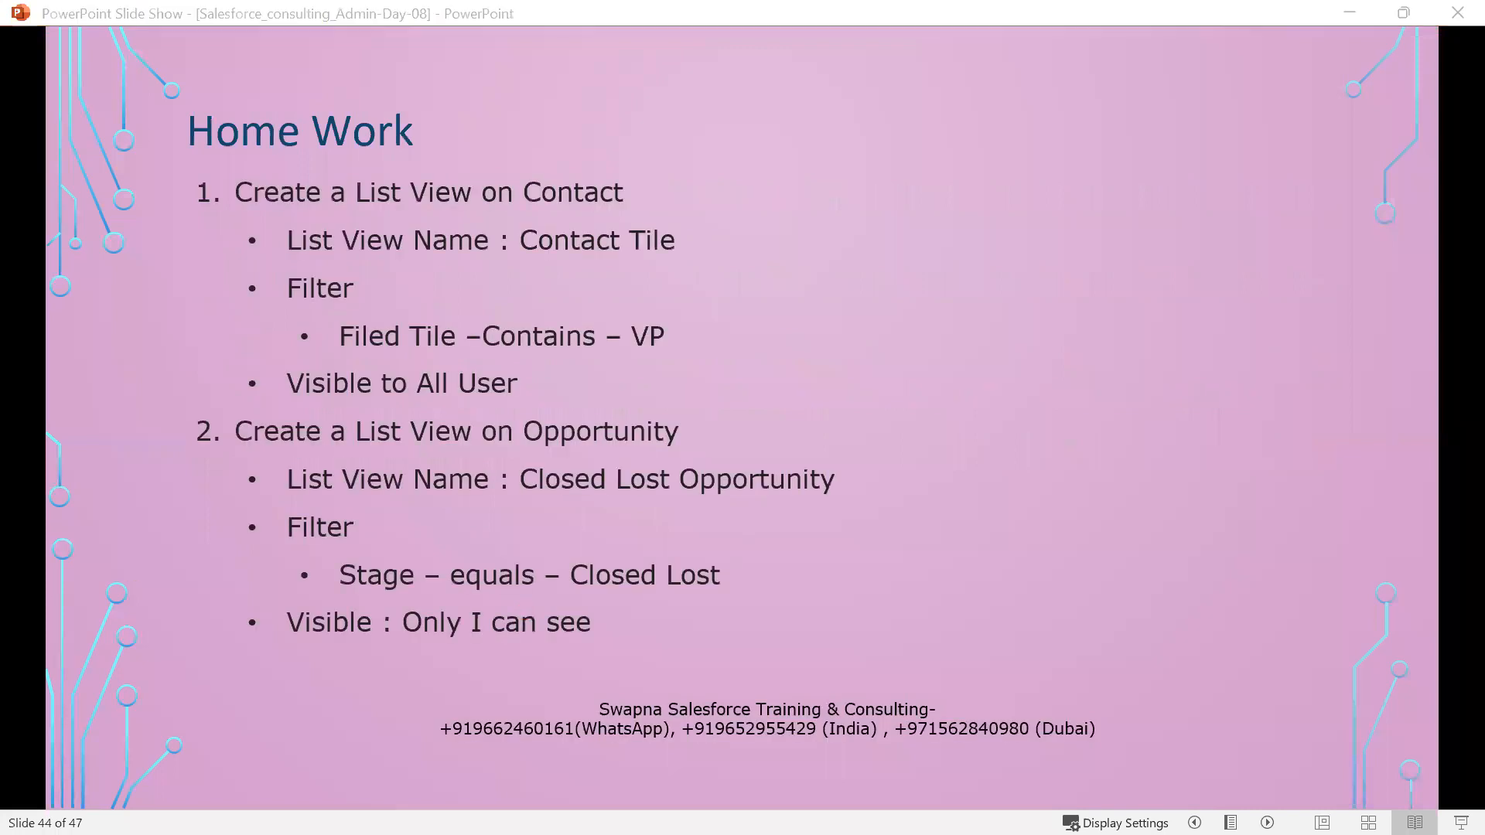